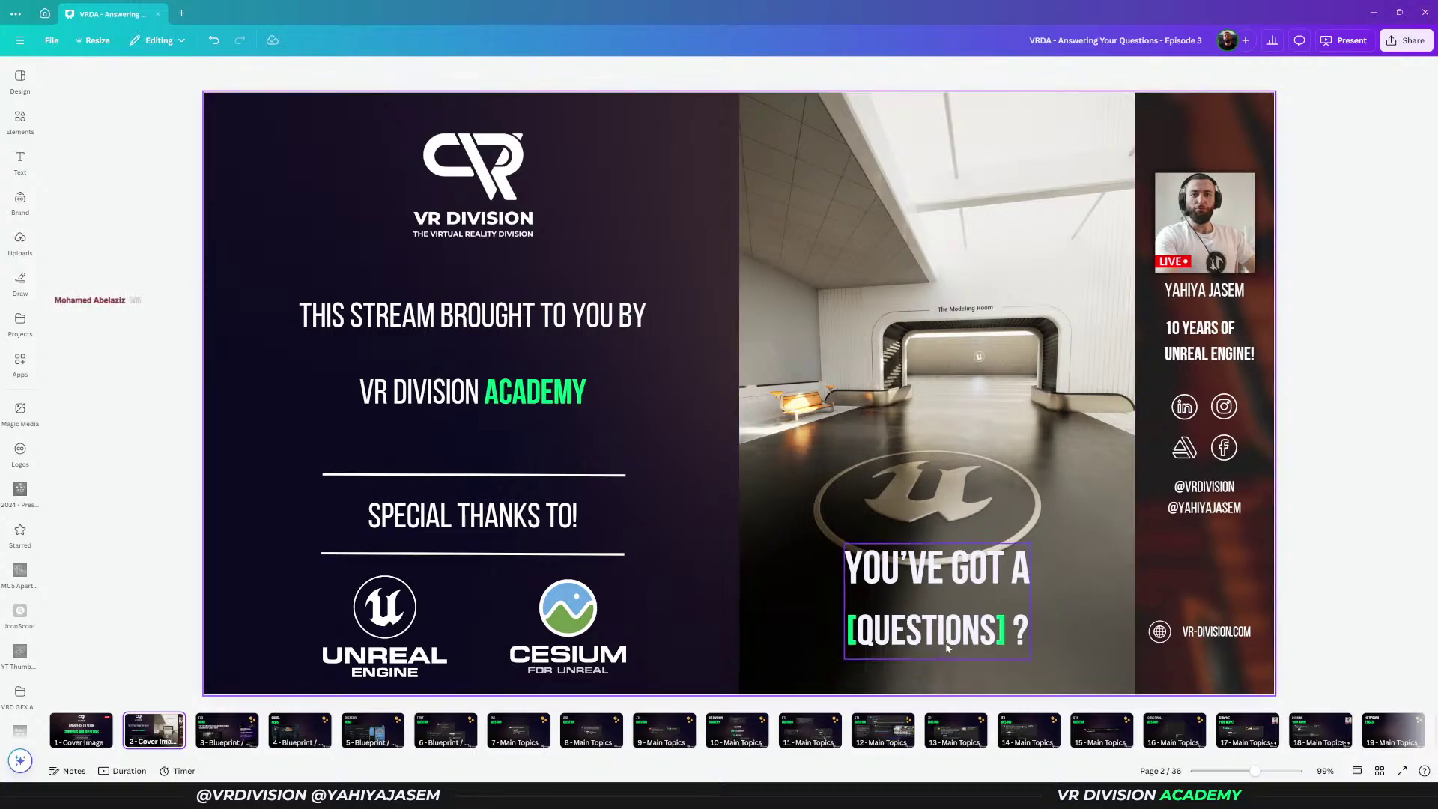
{"action": "left_click_drag", "start_coordinate": [945, 641], "coordinate": [692, 244]}
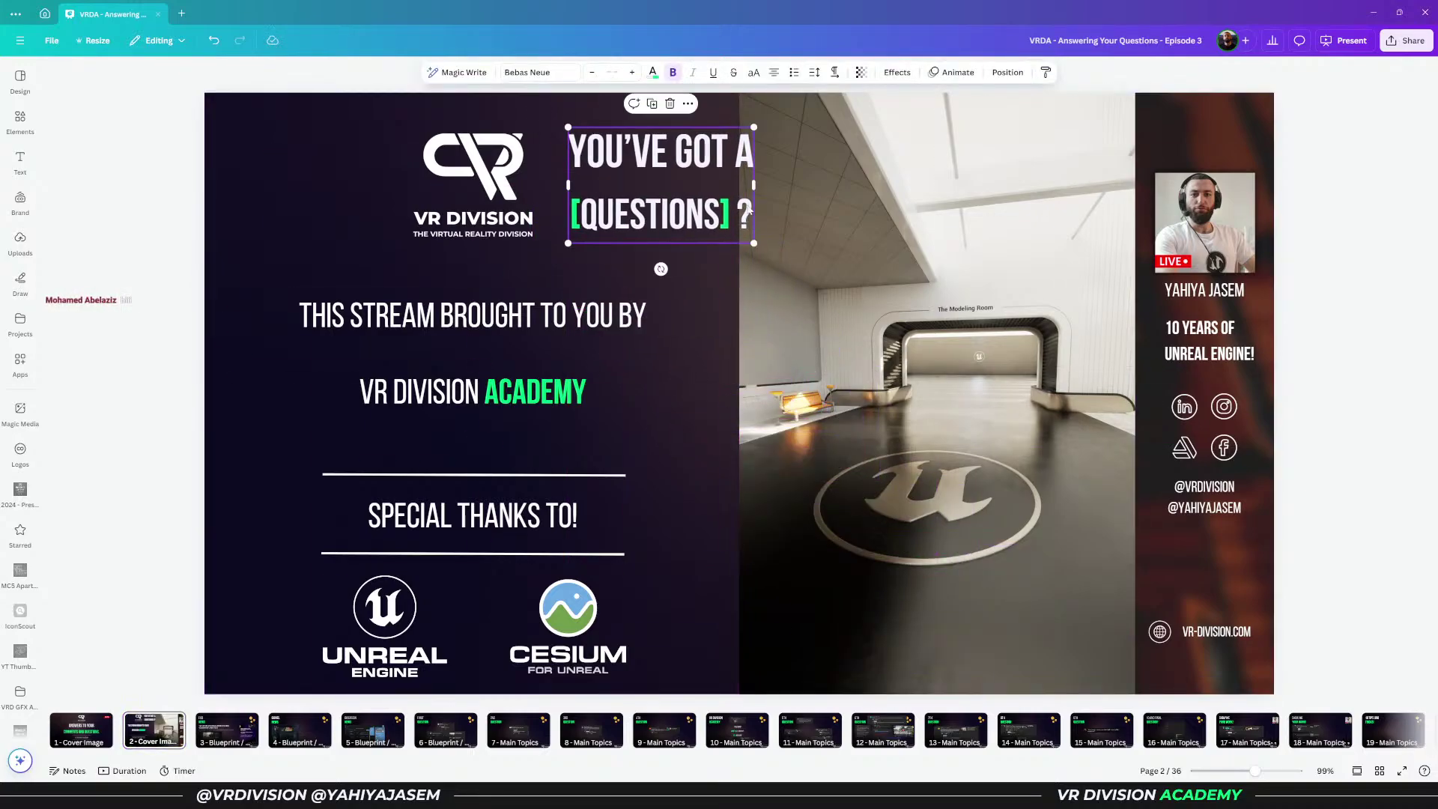
{"action": "key", "text": "ctrl+z"}
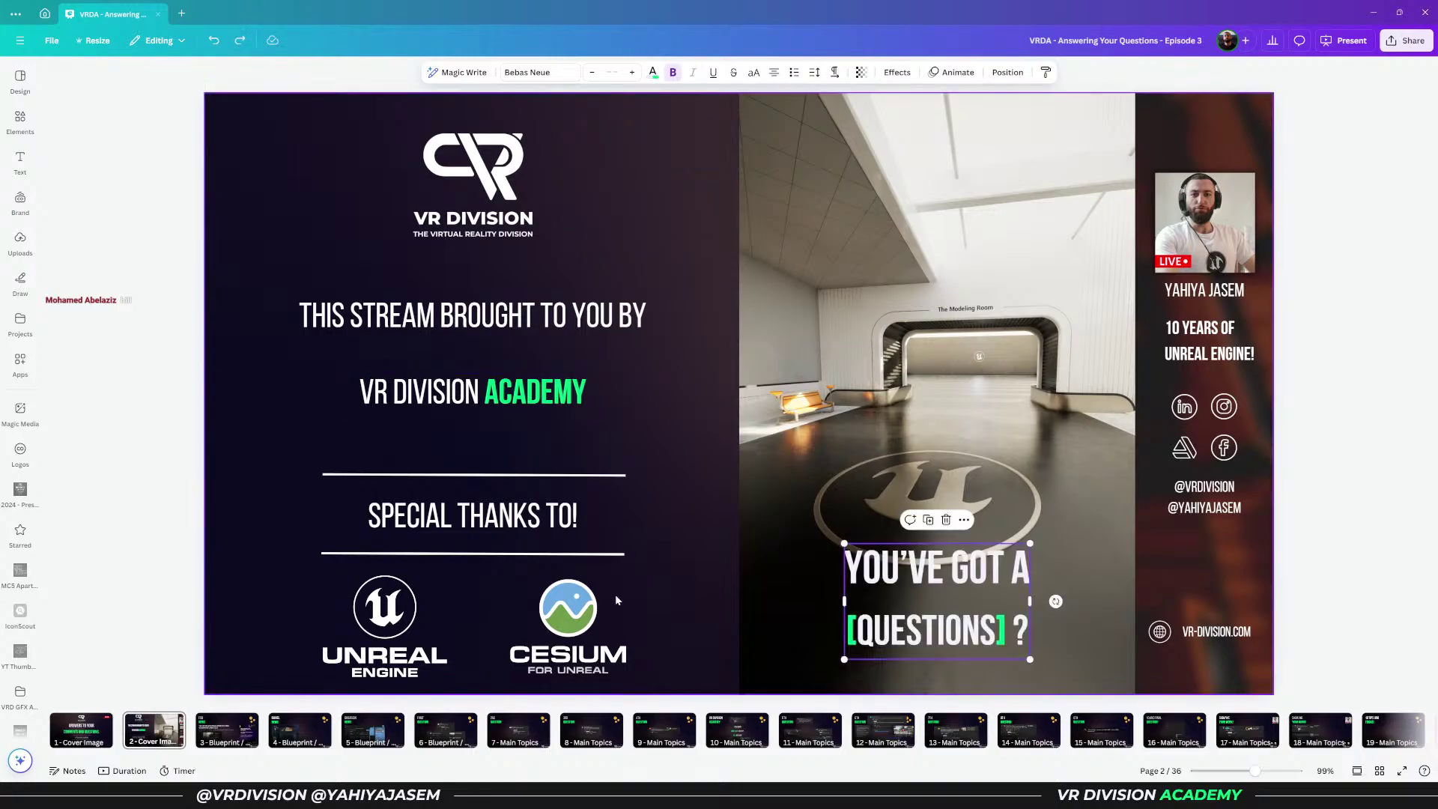
{"action": "left_click", "coordinate": [136, 605]}
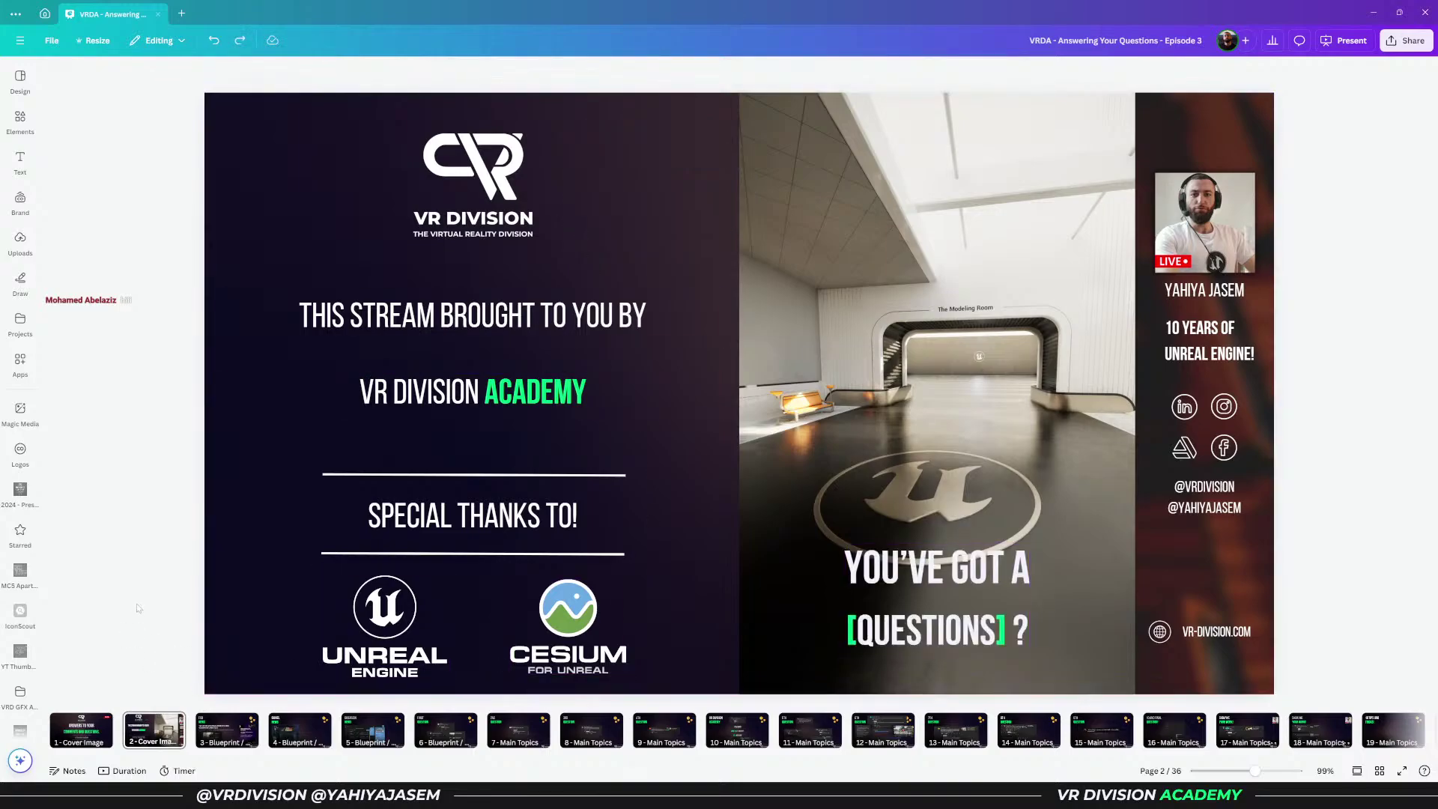
- Open the article linked on the page 3 Fab News slide in a maximized browser window
{"action": "left_click", "coordinate": [227, 724]}
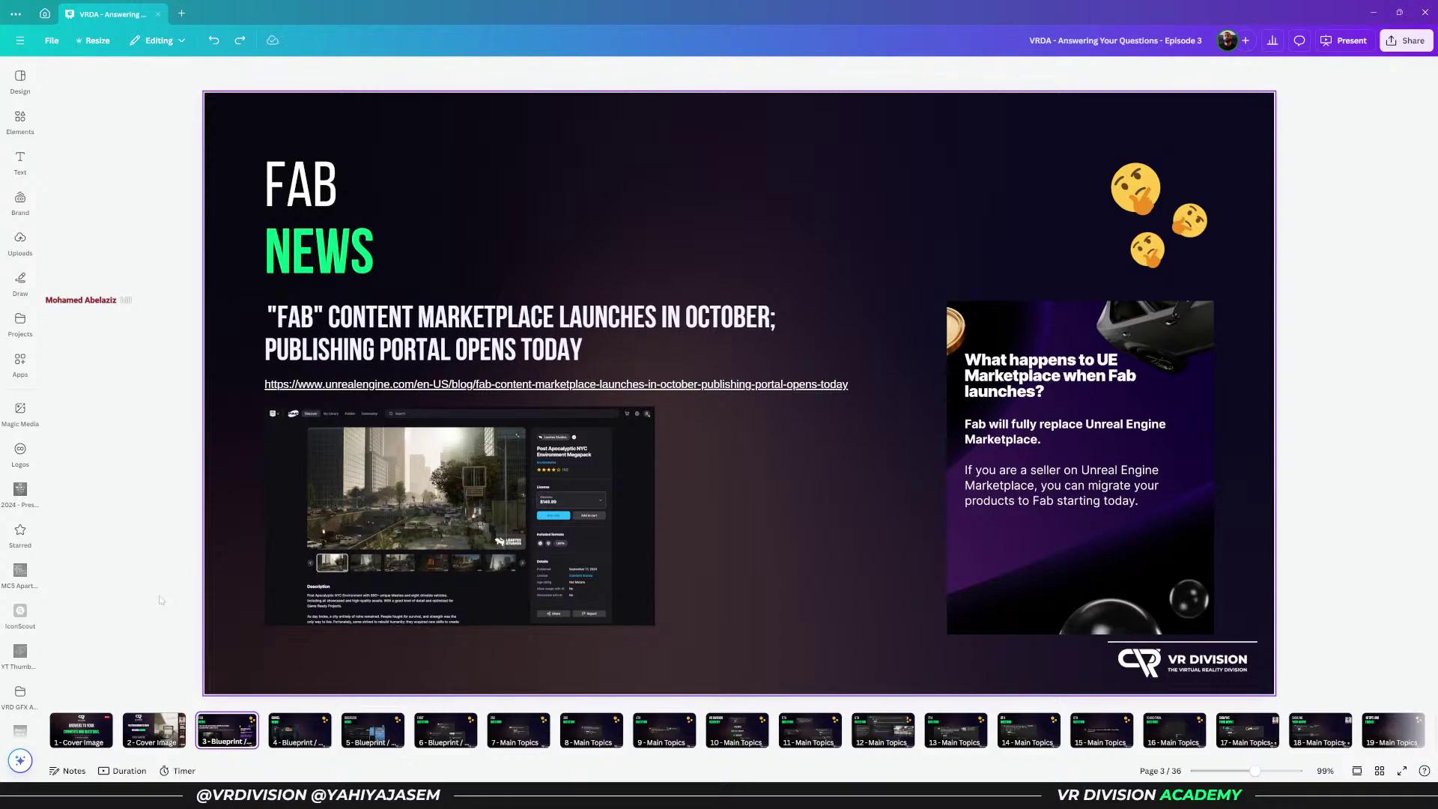
{"action": "left_click", "coordinate": [555, 385]}
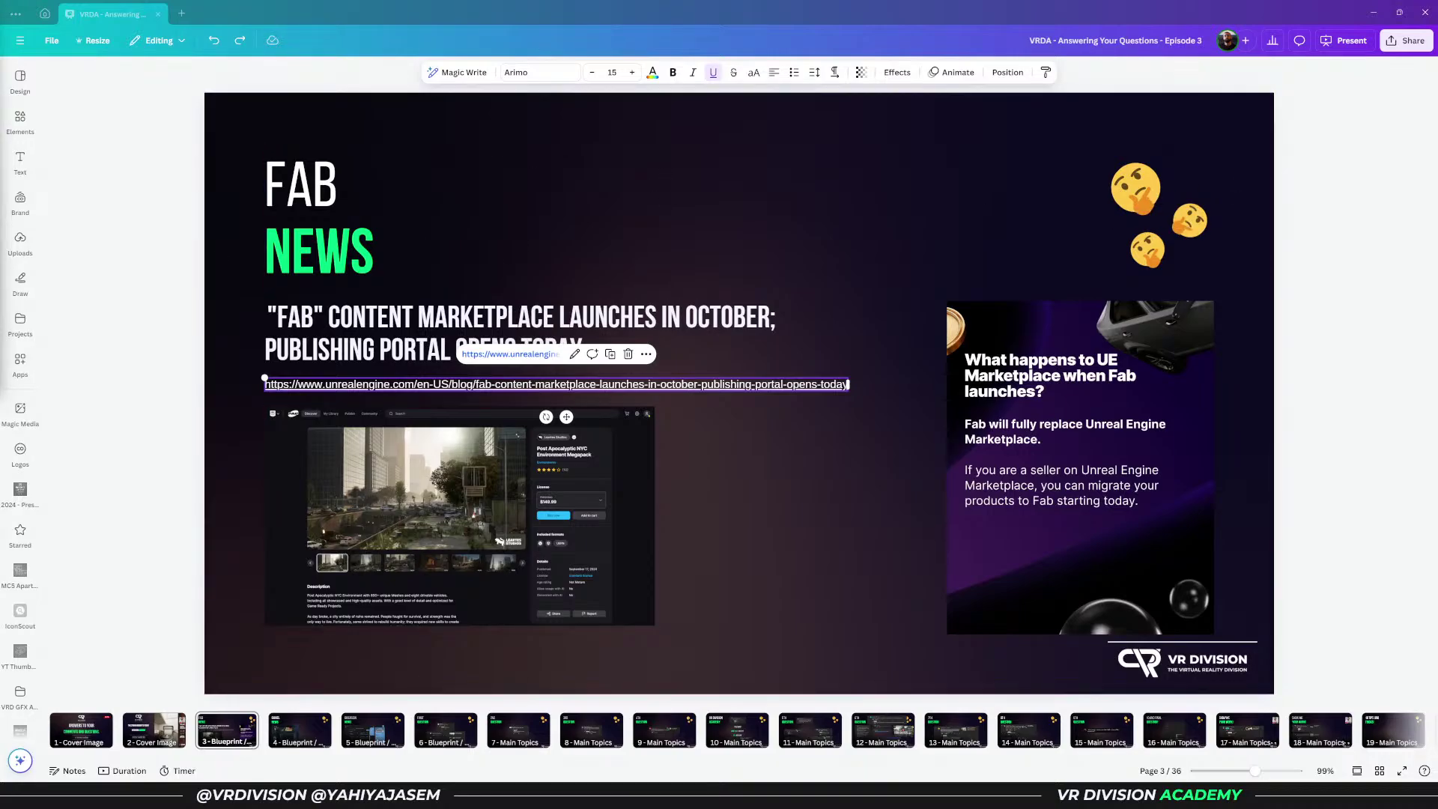
{"action": "key", "text": "alt+Tab"}
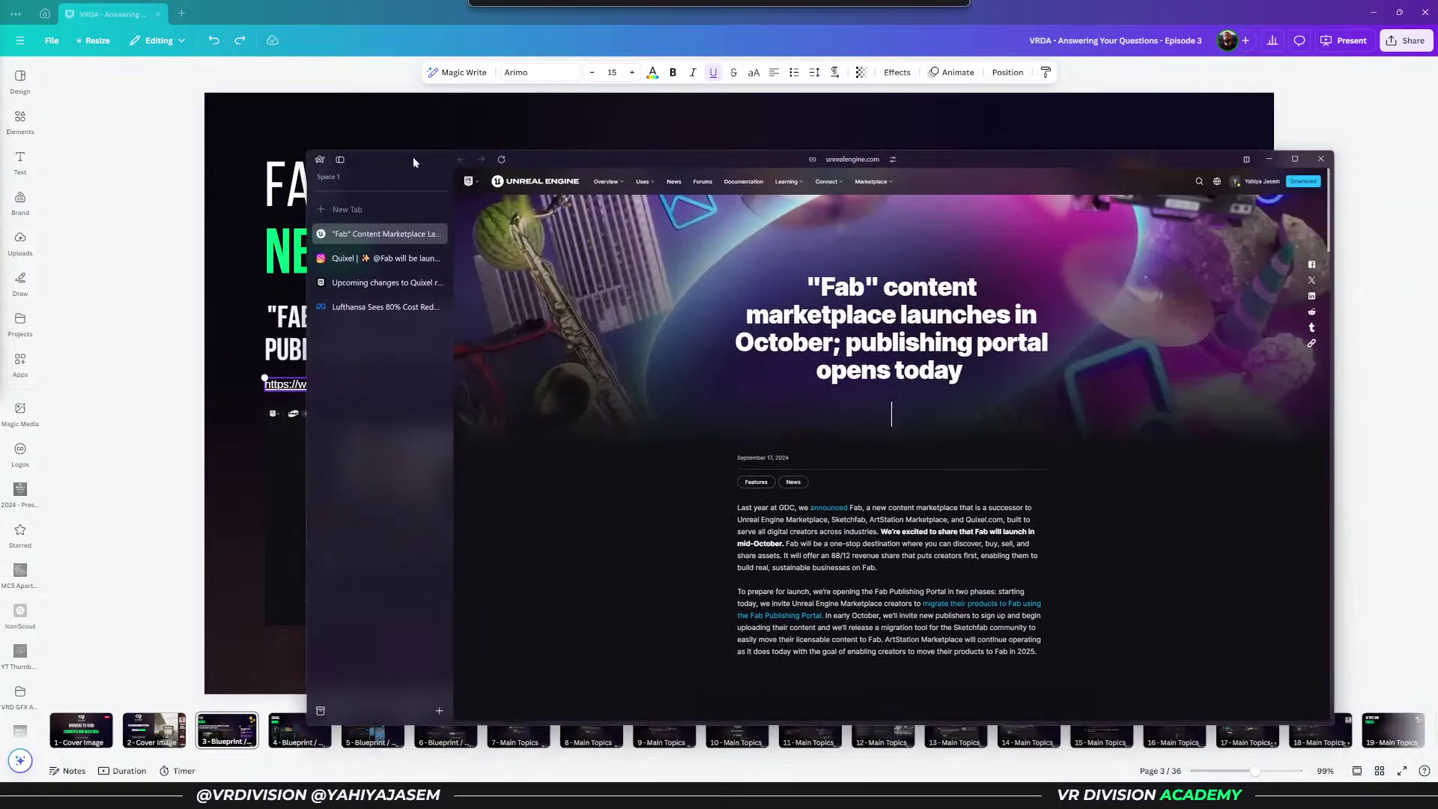
{"action": "double_click", "coordinate": [837, 152]}
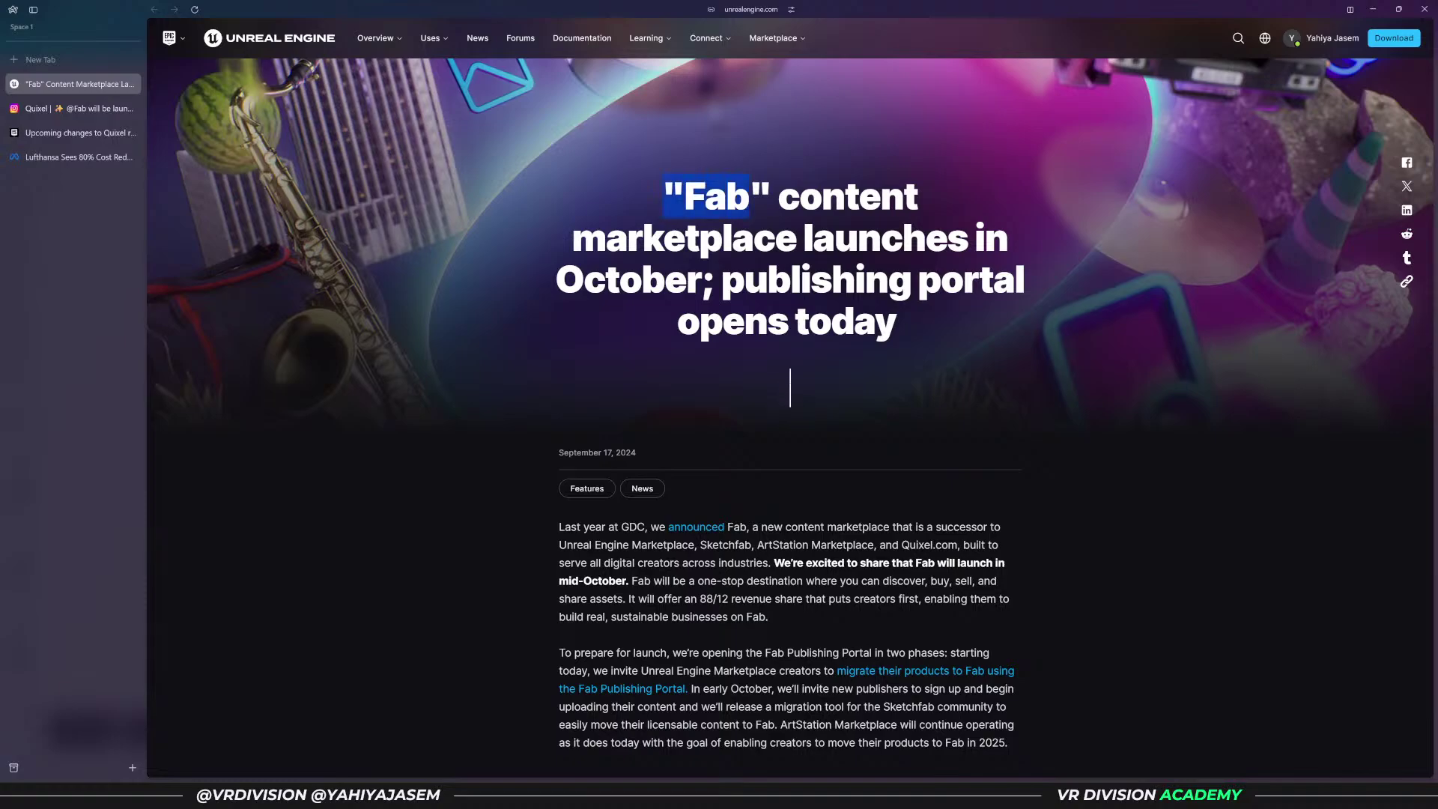
- Read the Fab article from its headline to the Creator Migration Phases timeline, copying the page URL on the way
{"action": "left_click_drag", "start_coordinate": [919, 279], "coordinate": [960, 313]}
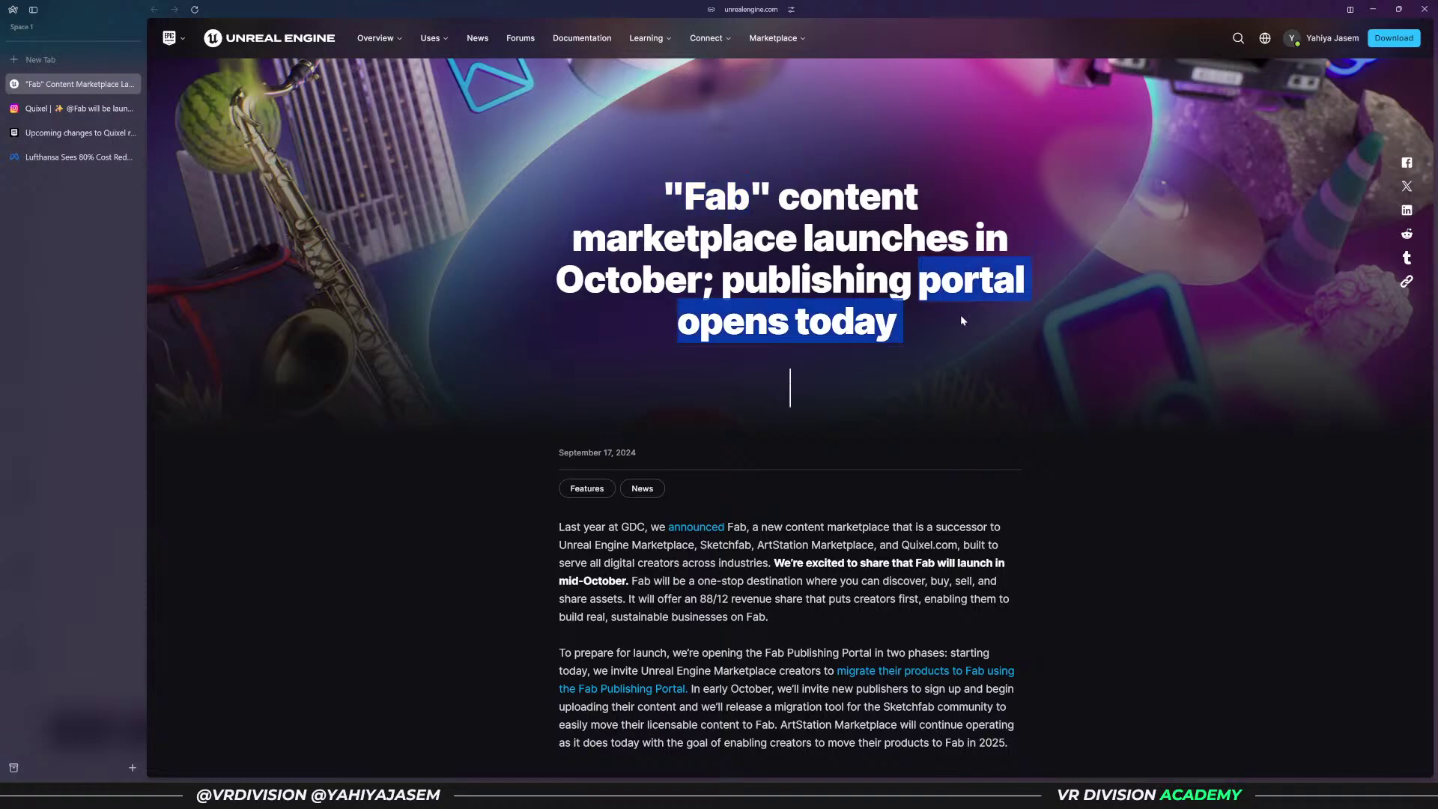
{"action": "scroll", "coordinate": [961, 312], "scroll_direction": "down", "scroll_amount": 2}
{"action": "scroll", "coordinate": [940, 230], "scroll_direction": "down", "scroll_amount": 2}
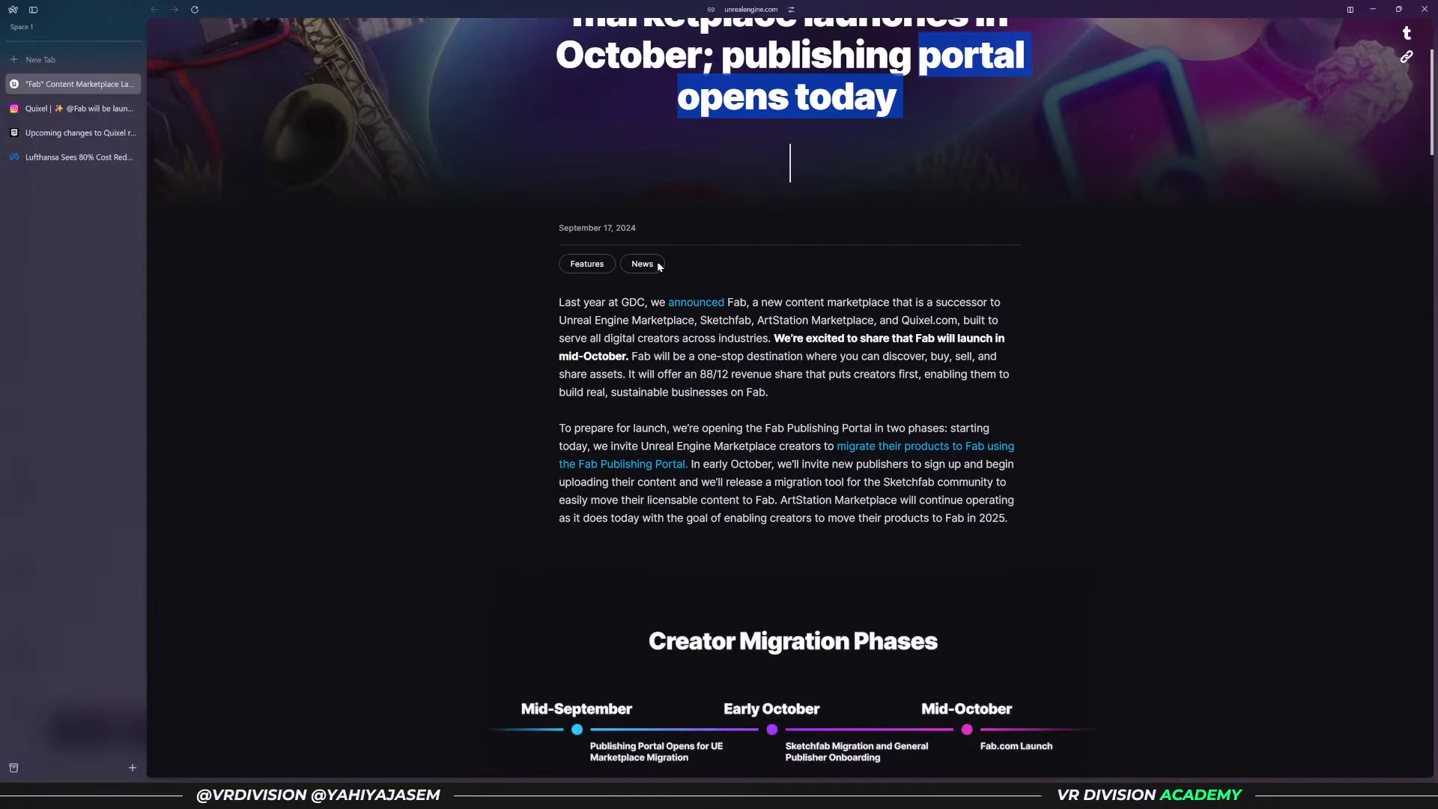
{"action": "left_click", "coordinate": [711, 10]}
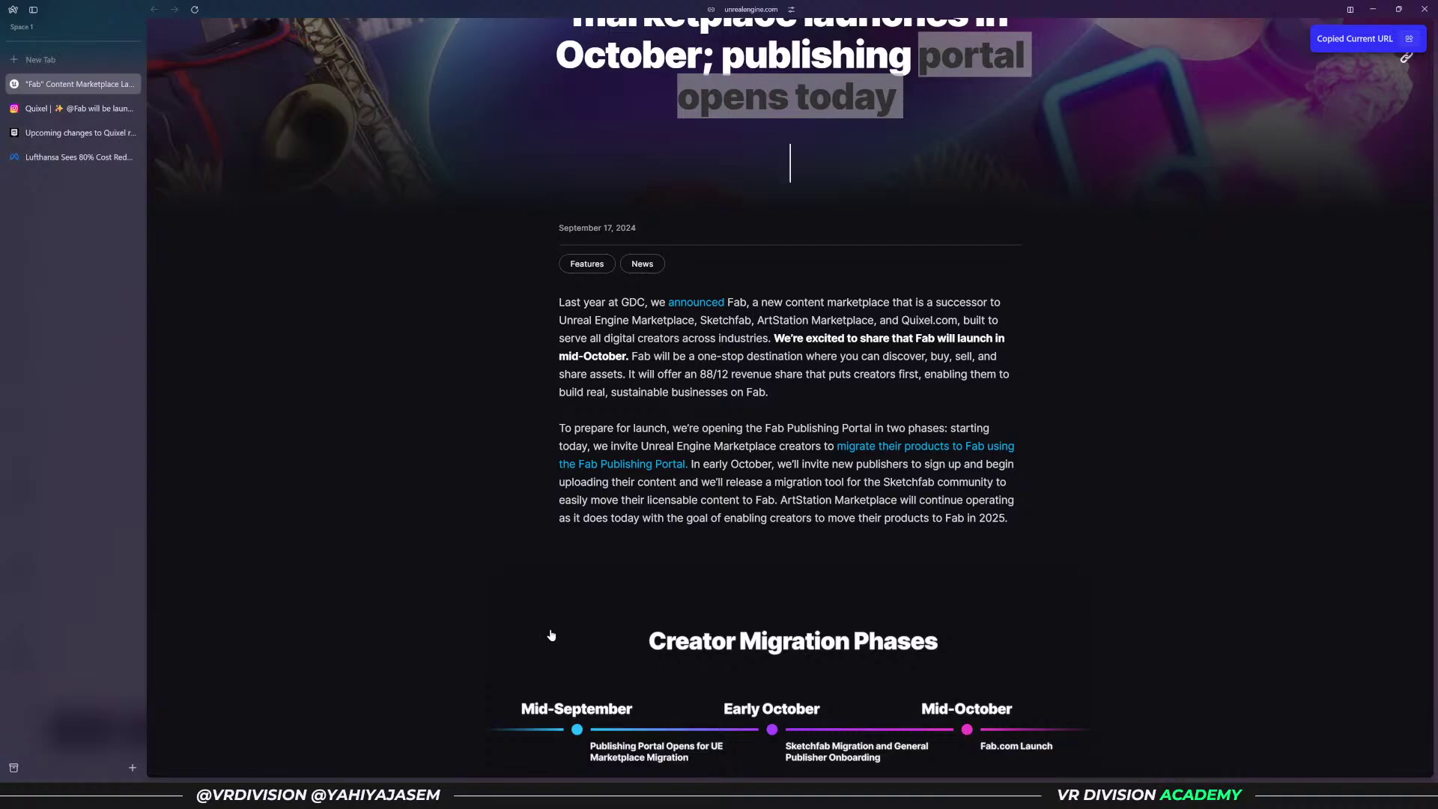
{"action": "scroll", "coordinate": [570, 525], "scroll_direction": "down", "scroll_amount": 2}
{"action": "scroll", "coordinate": [725, 145], "scroll_direction": "down", "scroll_amount": 3}
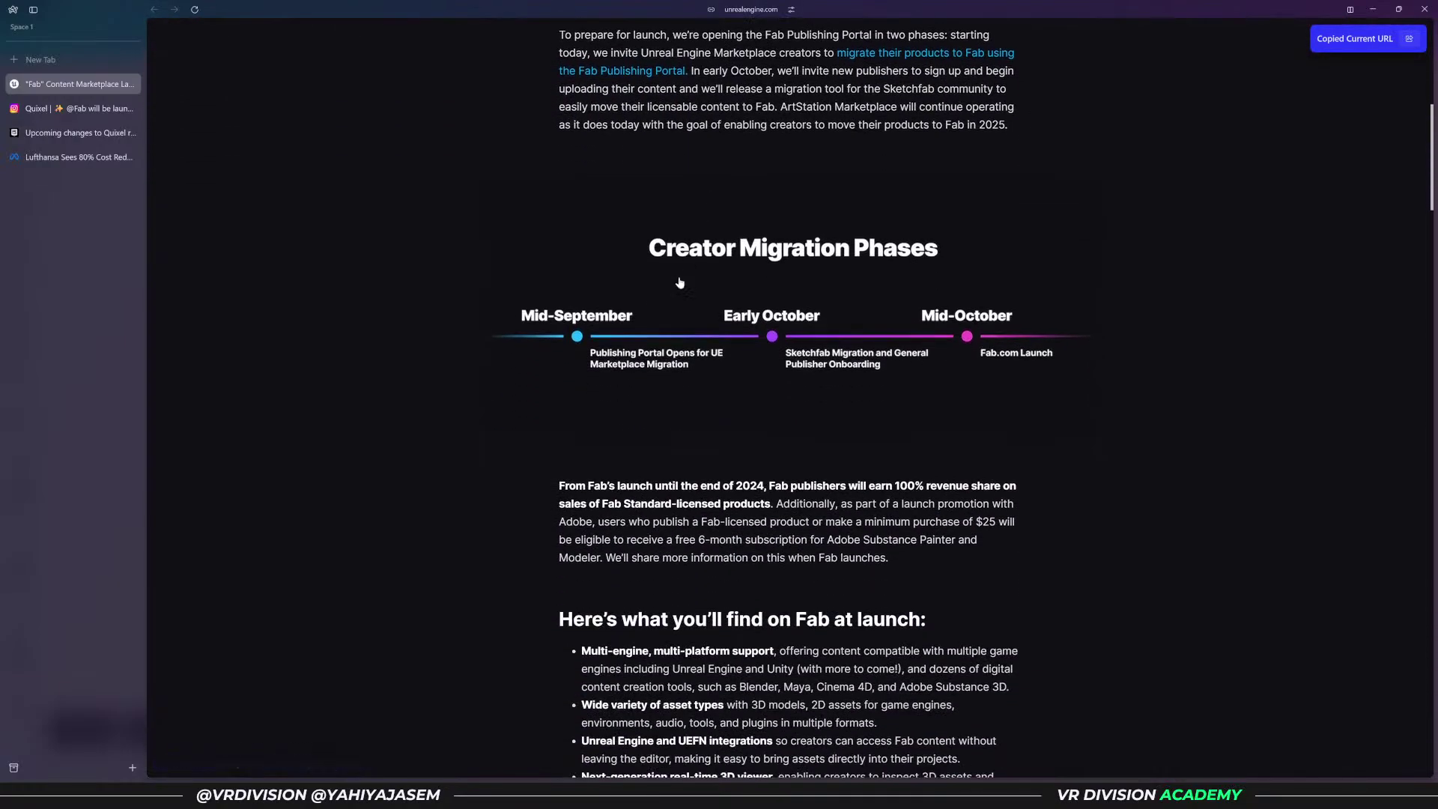
{"action": "scroll", "coordinate": [540, 375], "scroll_direction": "up", "scroll_amount": 1}
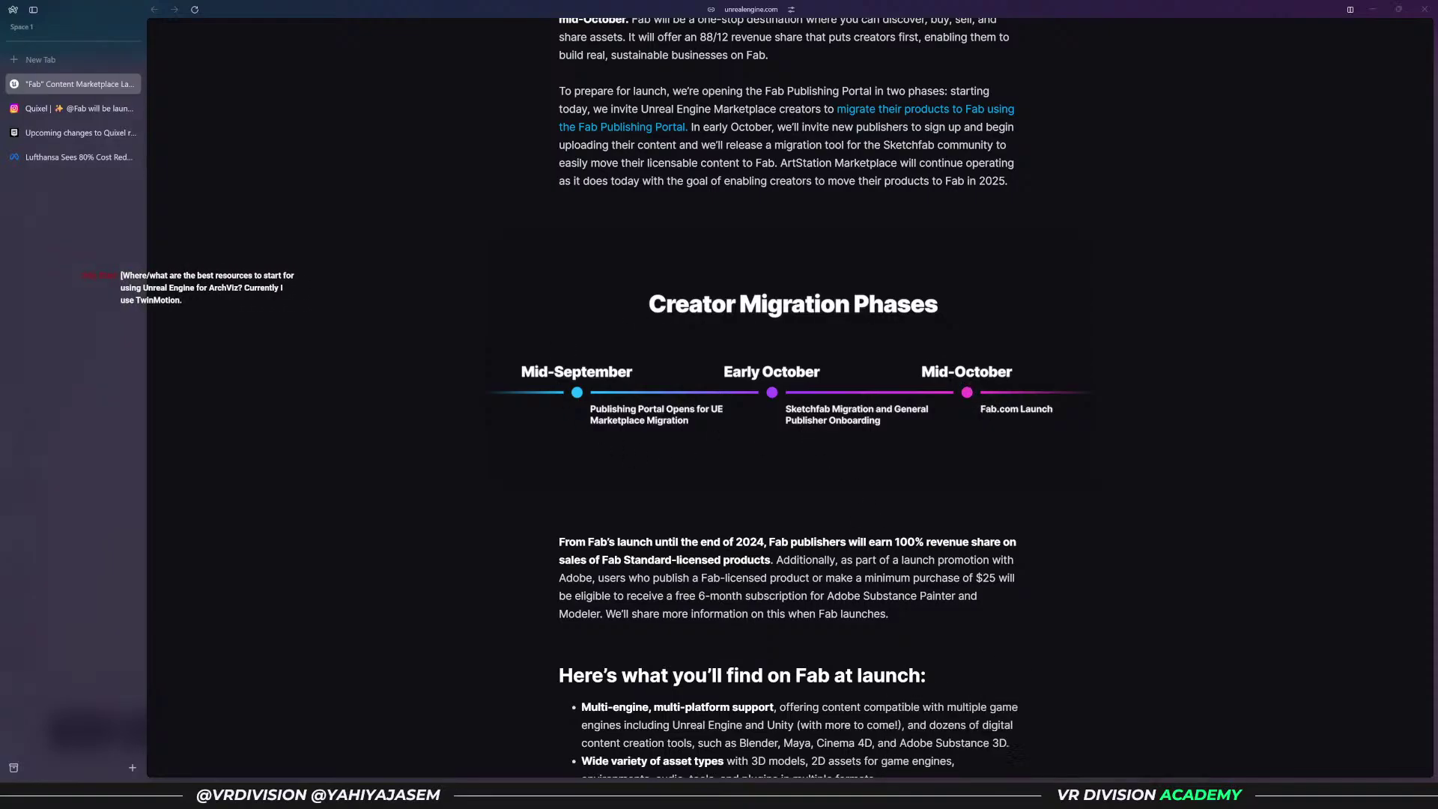
- Switch to Unreal Engine's Message Log window and close it
{"action": "left_click", "coordinate": [1001, 741]}
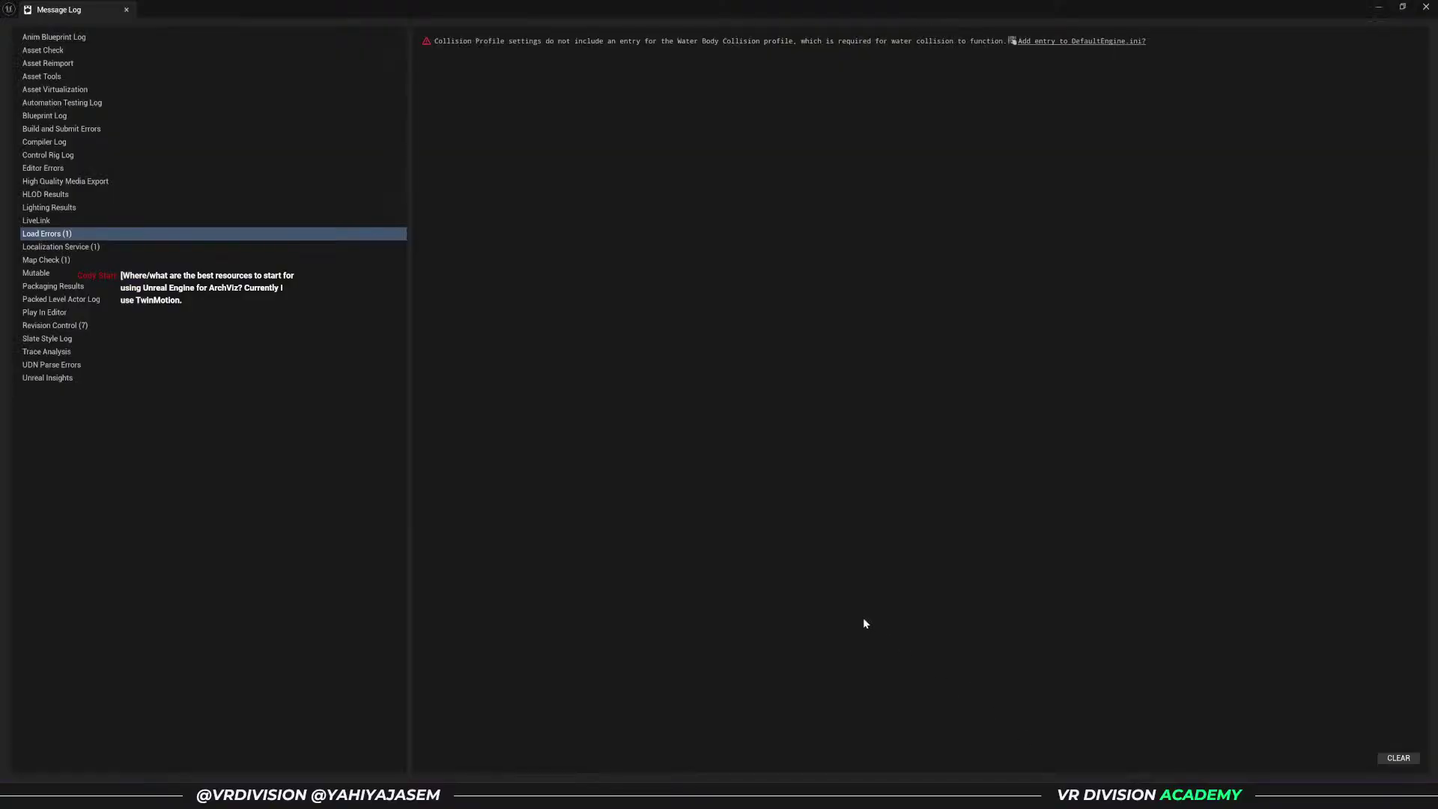
{"action": "left_click", "coordinate": [126, 10]}
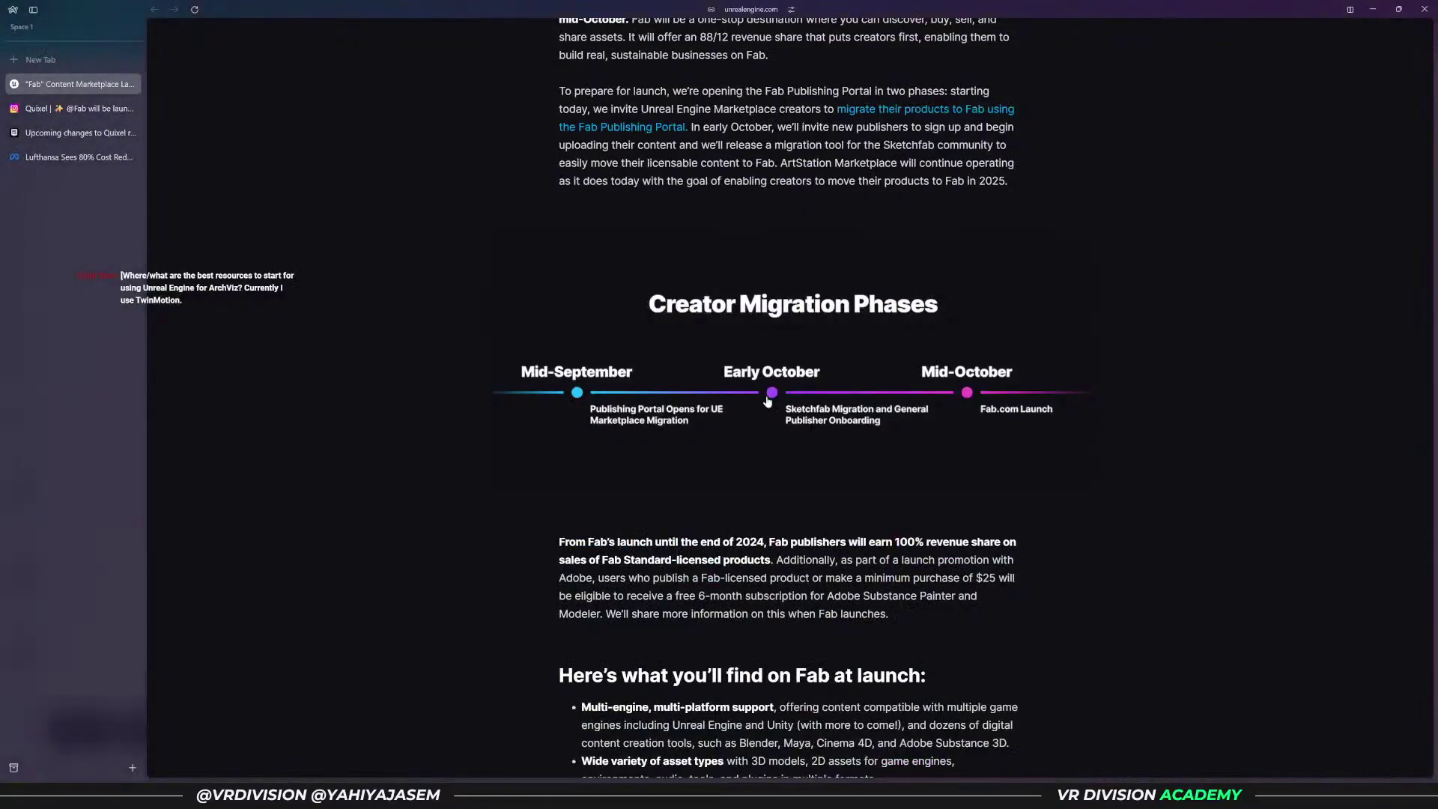
- Examine the Fab article through its ArtStation section, then go back past the Quixel section to the Creator Migration Phases timeline
{"action": "scroll", "coordinate": [768, 402], "scroll_direction": "down", "scroll_amount": 13}
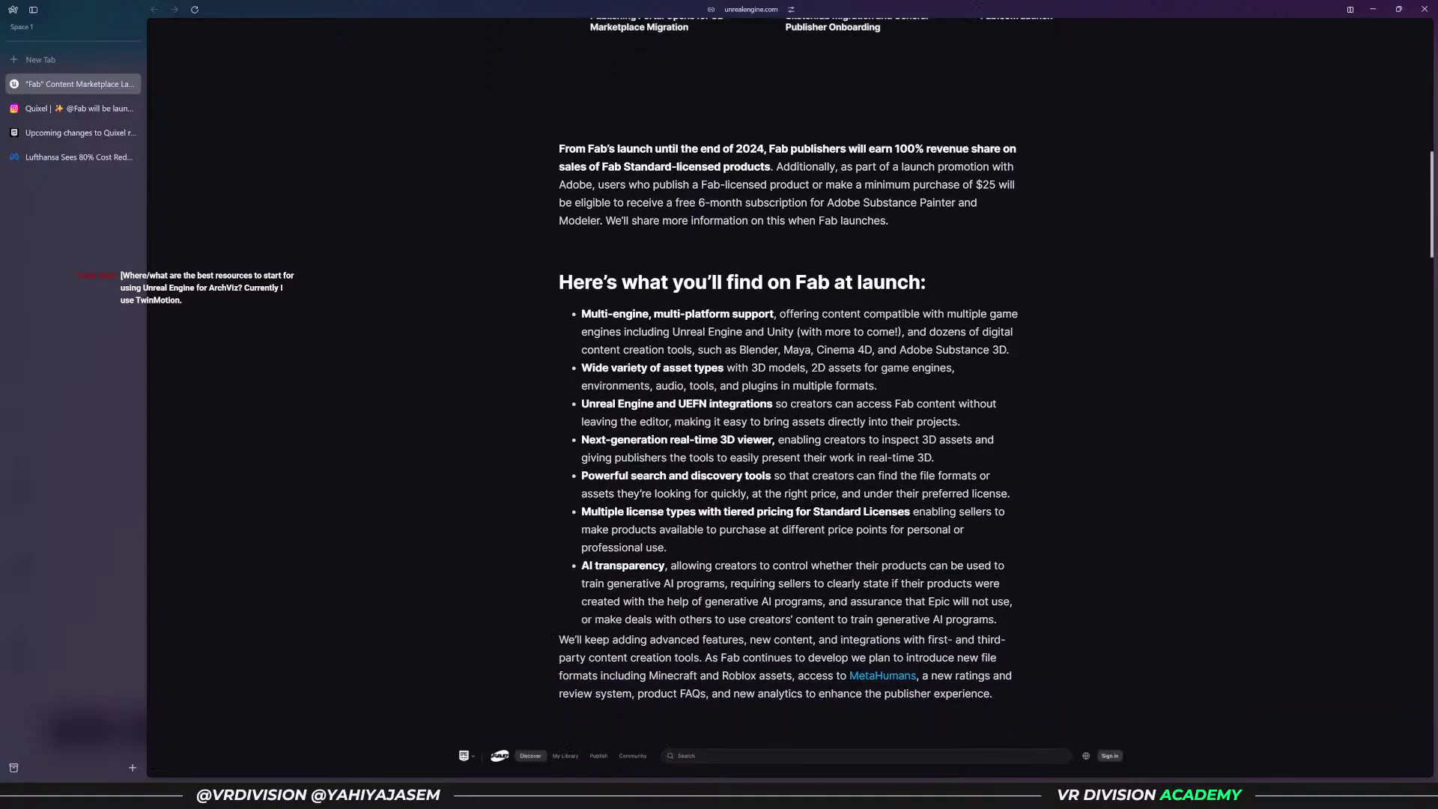
{"action": "scroll", "coordinate": [796, 378], "scroll_direction": "down", "scroll_amount": 14}
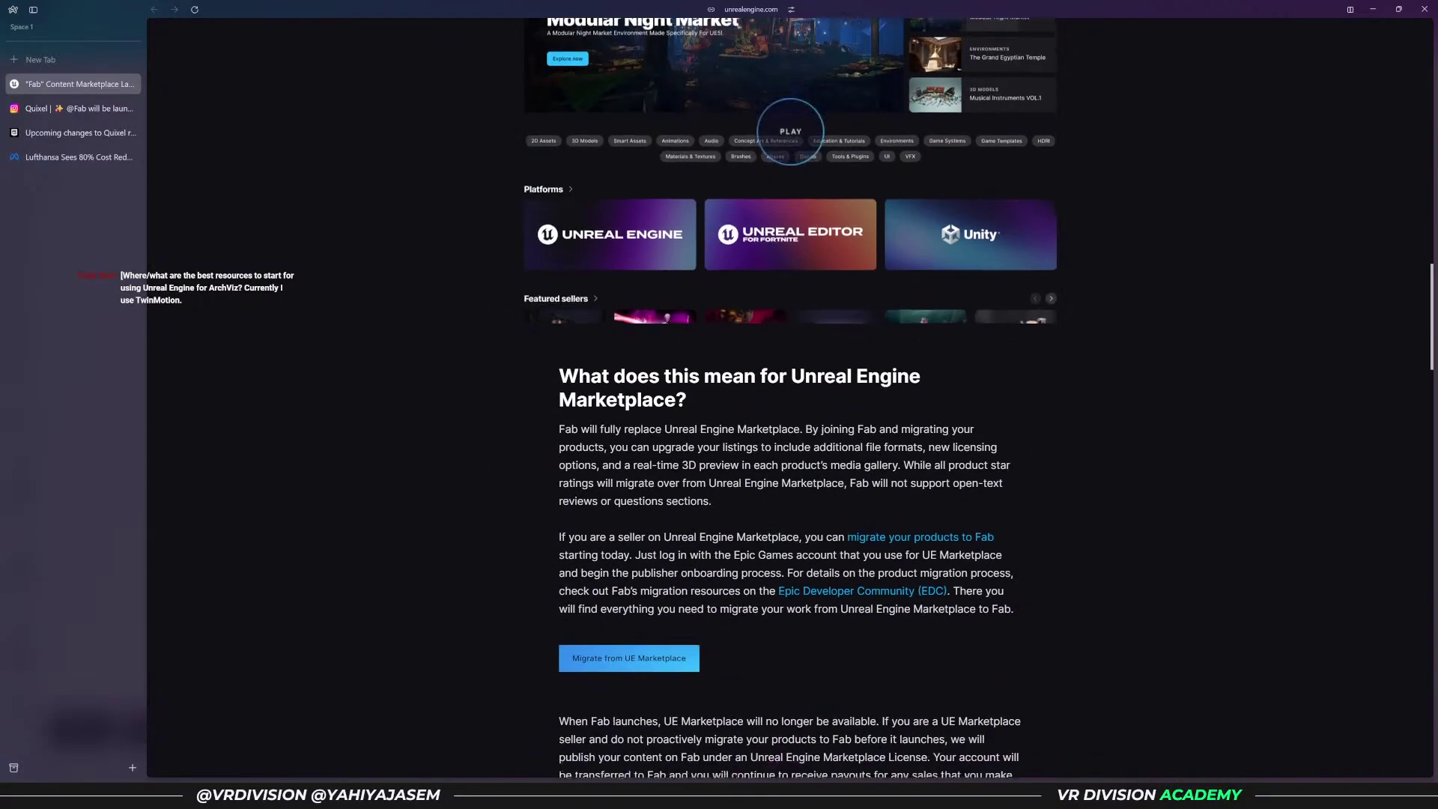
{"action": "scroll", "coordinate": [796, 378], "scroll_direction": "down", "scroll_amount": 14}
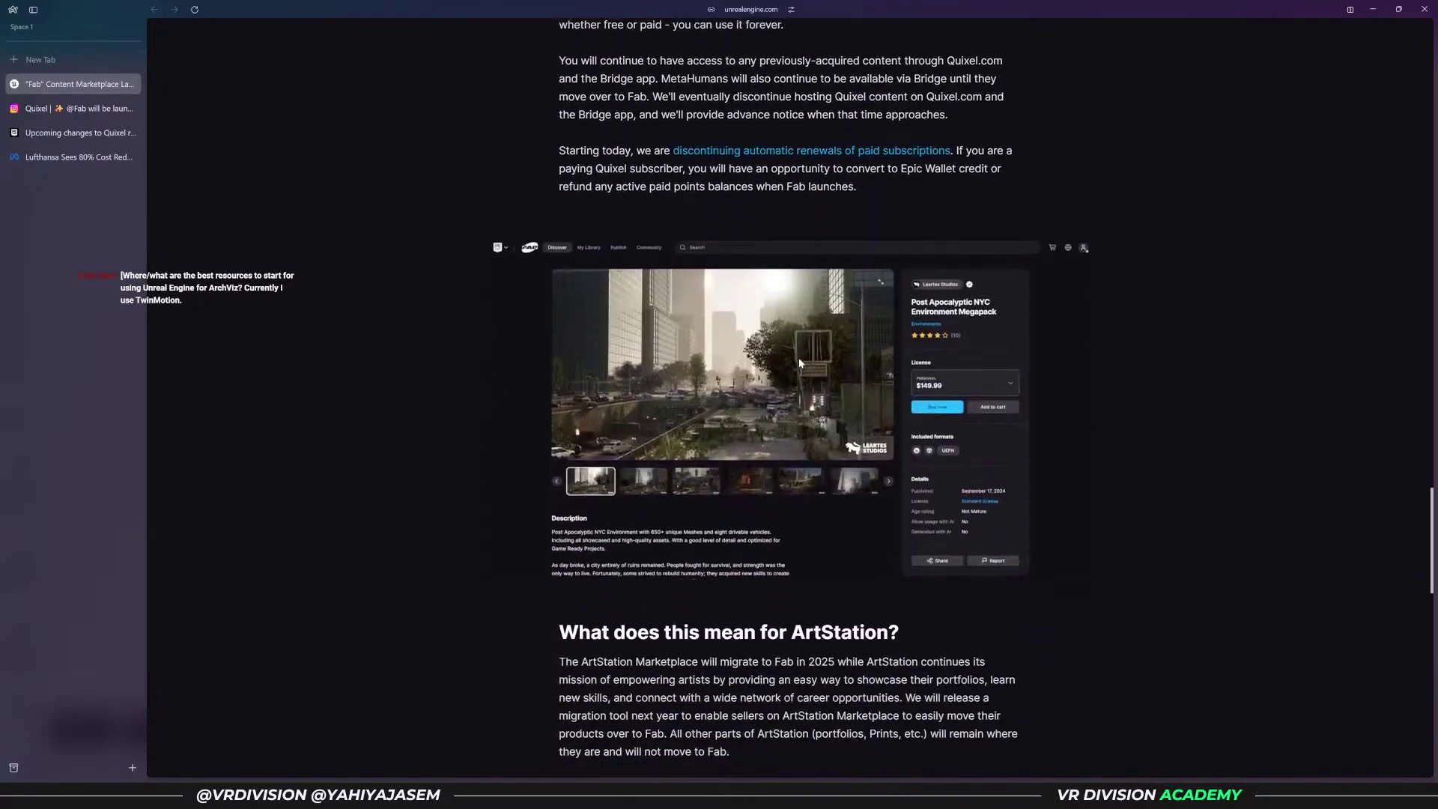
{"action": "scroll", "coordinate": [782, 373], "scroll_direction": "down", "scroll_amount": 3}
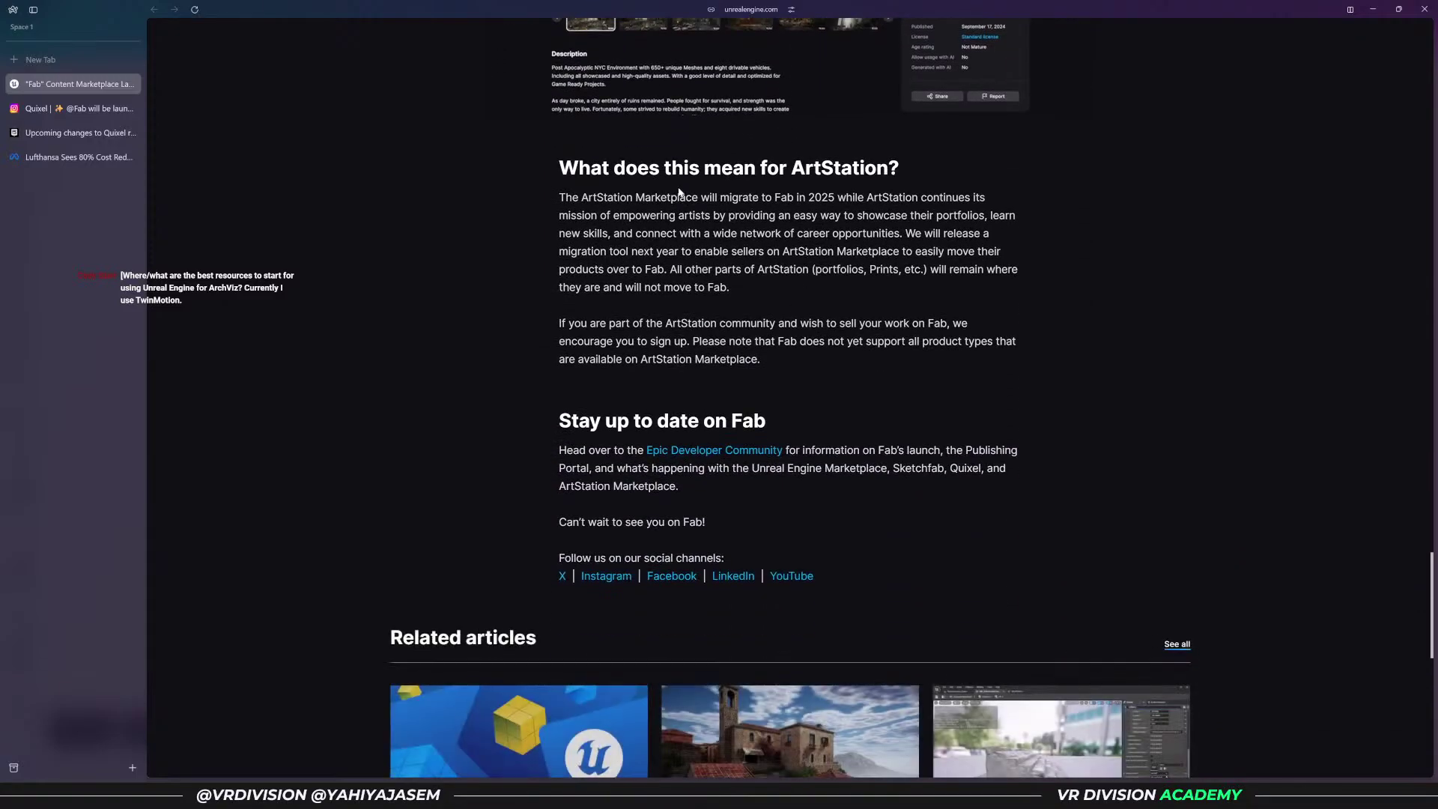
{"action": "left_click_drag", "start_coordinate": [614, 167], "coordinate": [891, 167]}
{"action": "left_click", "coordinate": [820, 251]}
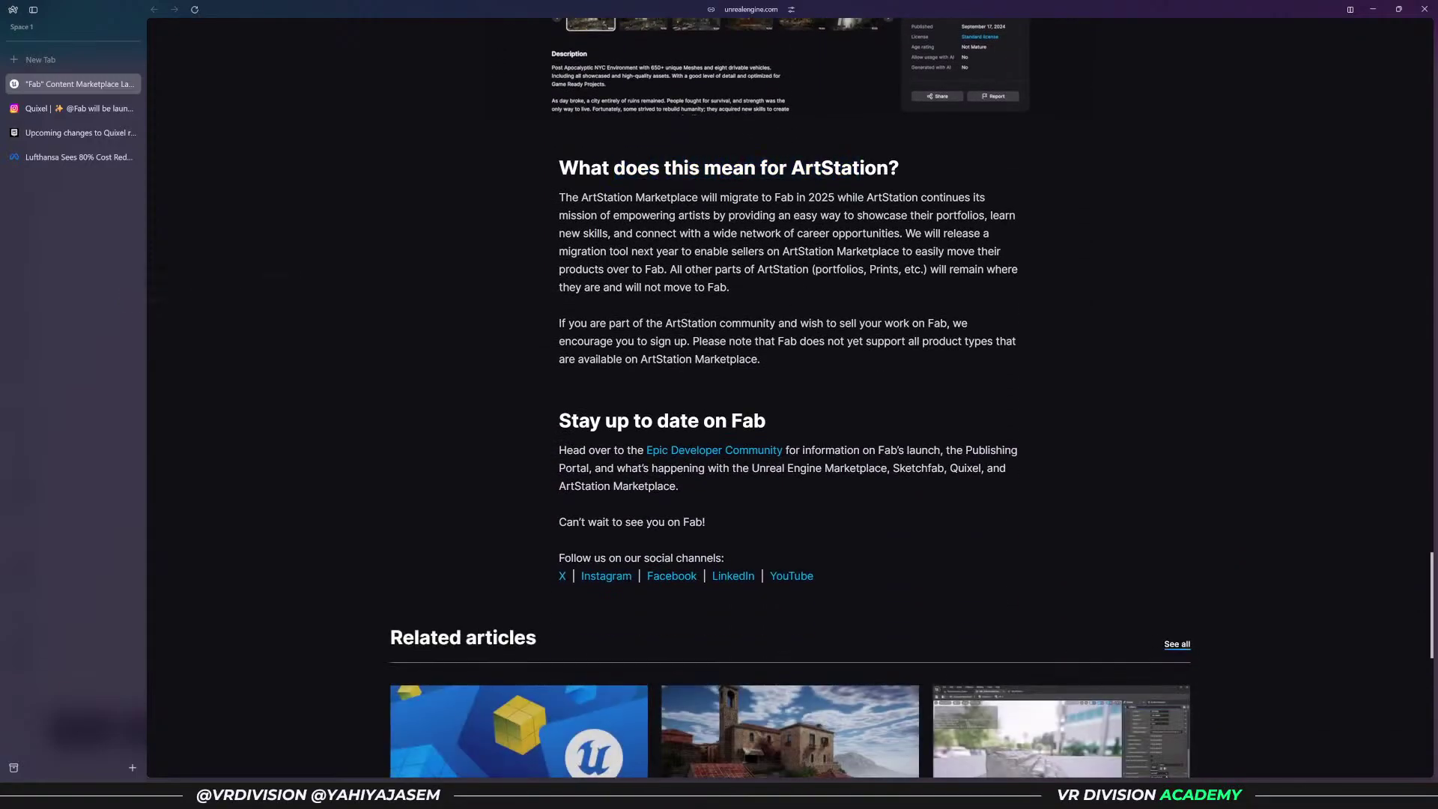
{"action": "scroll", "coordinate": [822, 291], "scroll_direction": "up", "scroll_amount": 7}
{"action": "scroll", "coordinate": [822, 291], "scroll_direction": "up", "scroll_amount": 3}
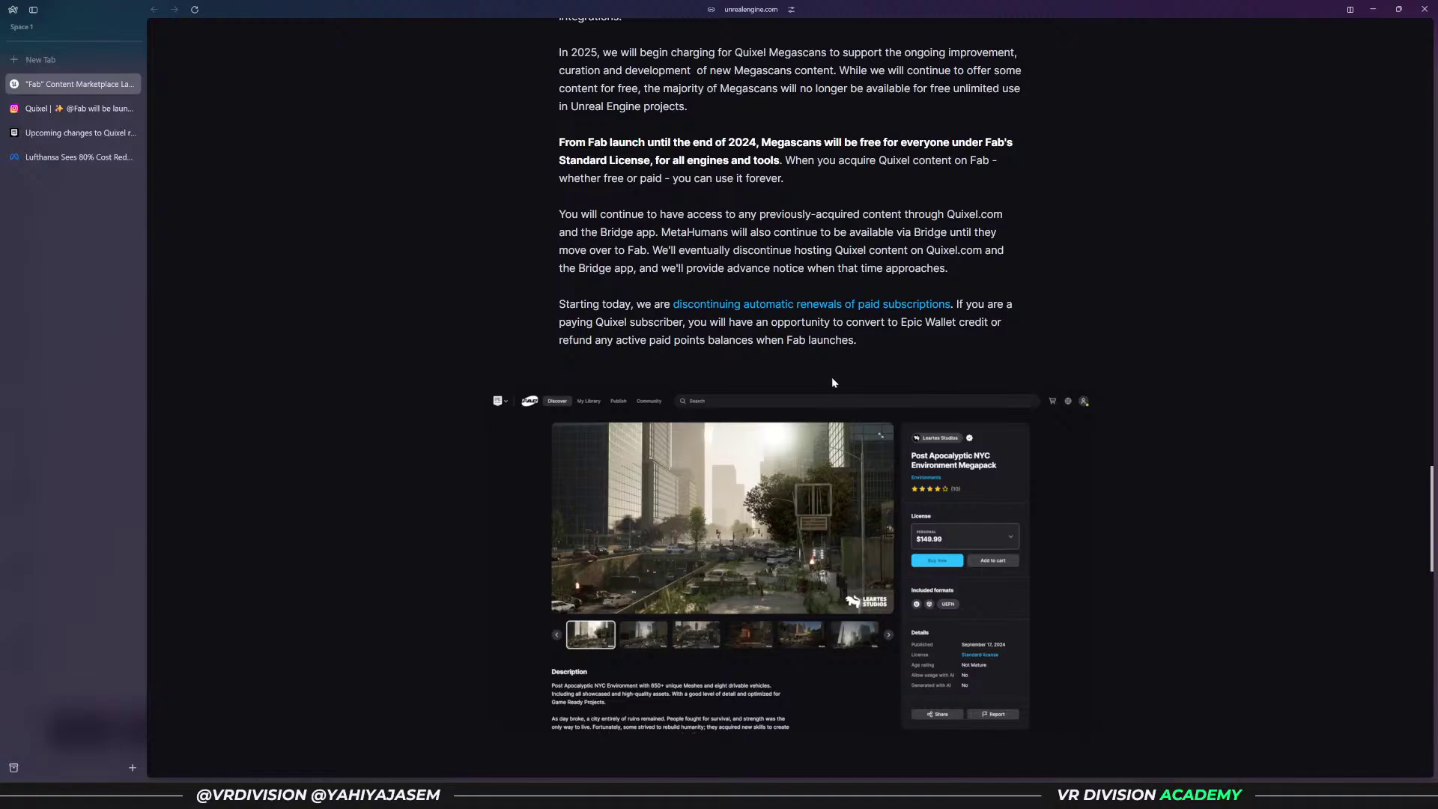
{"action": "scroll", "coordinate": [833, 381], "scroll_direction": "up", "scroll_amount": 6}
{"action": "scroll", "coordinate": [833, 388], "scroll_direction": "up", "scroll_amount": 1}
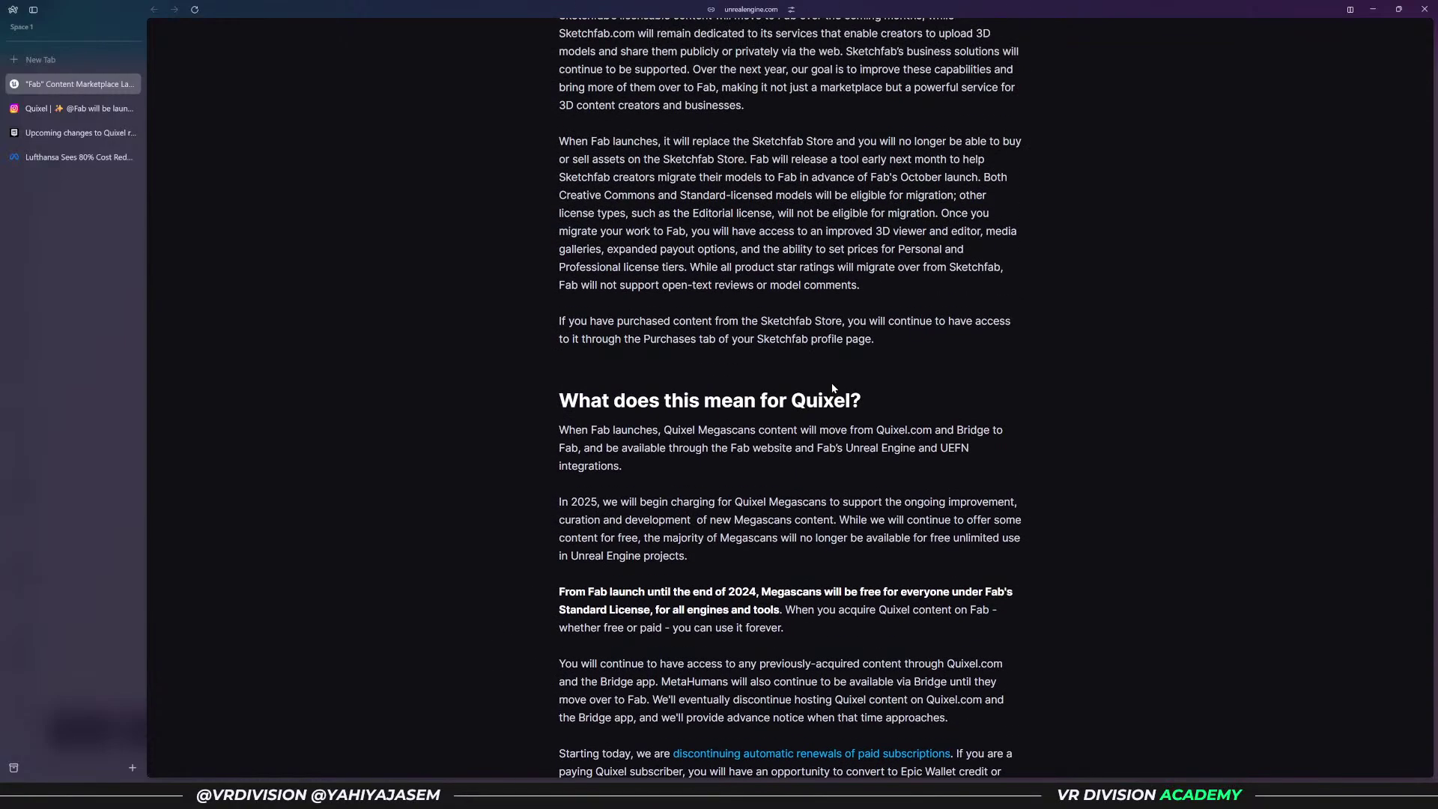
{"action": "scroll", "coordinate": [833, 388], "scroll_direction": "up", "scroll_amount": 18}
{"action": "scroll", "coordinate": [819, 399], "scroll_direction": "up", "scroll_amount": 15}
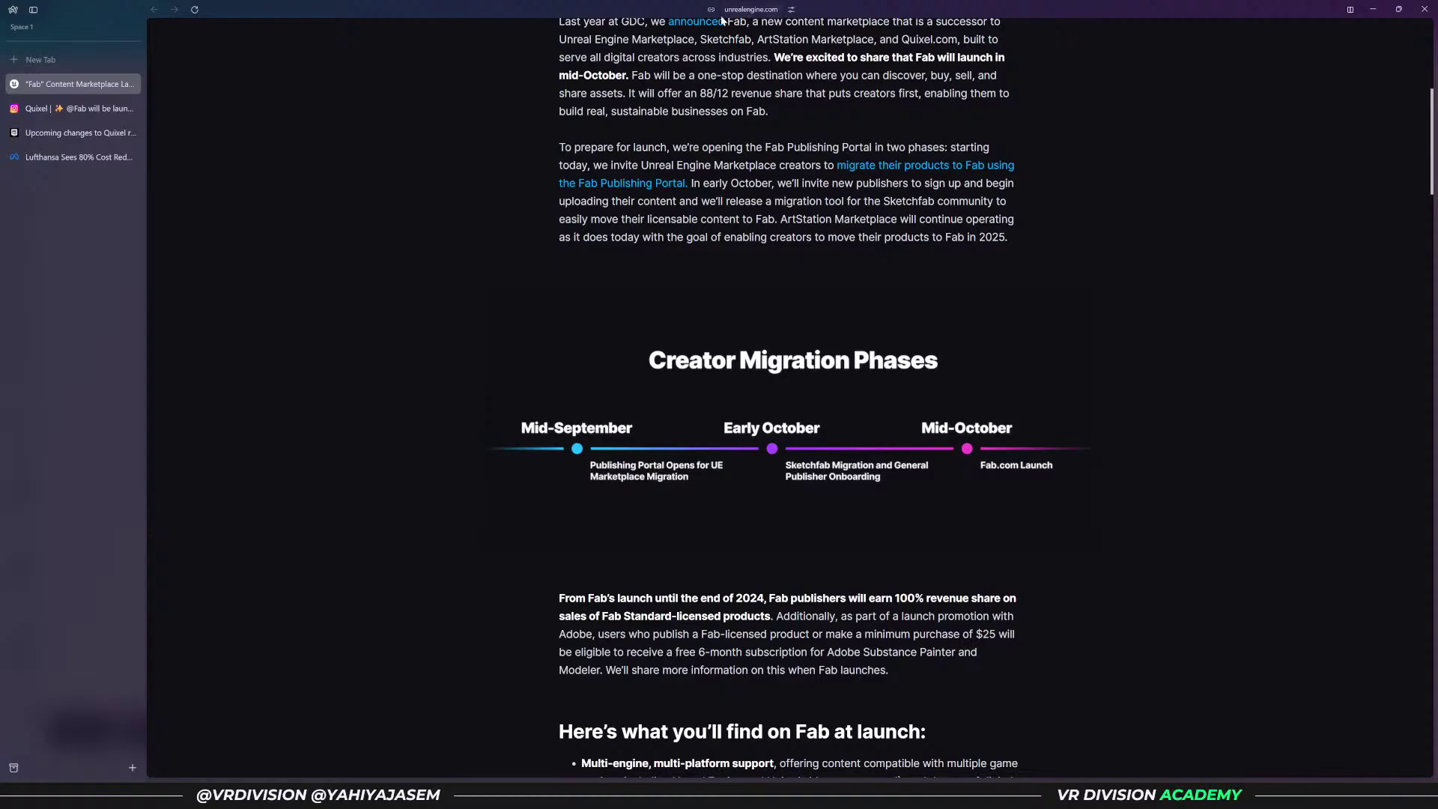
- Copy the Fab article's URL and return to the Arc window showing the article
{"action": "left_click", "coordinate": [712, 9]}
{"action": "mouse_move", "coordinate": [1016, 796]}
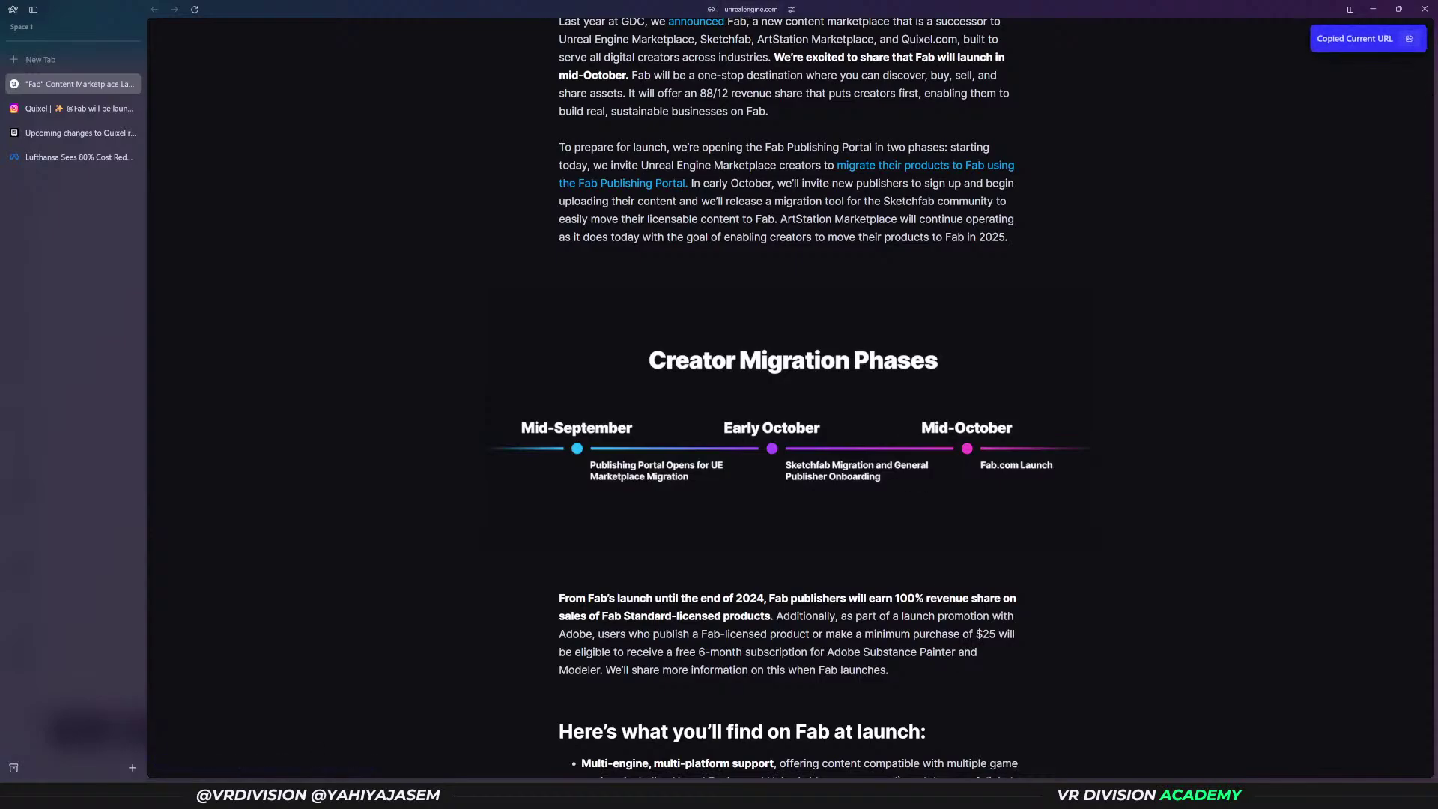
{"action": "left_click", "coordinate": [547, 795]}
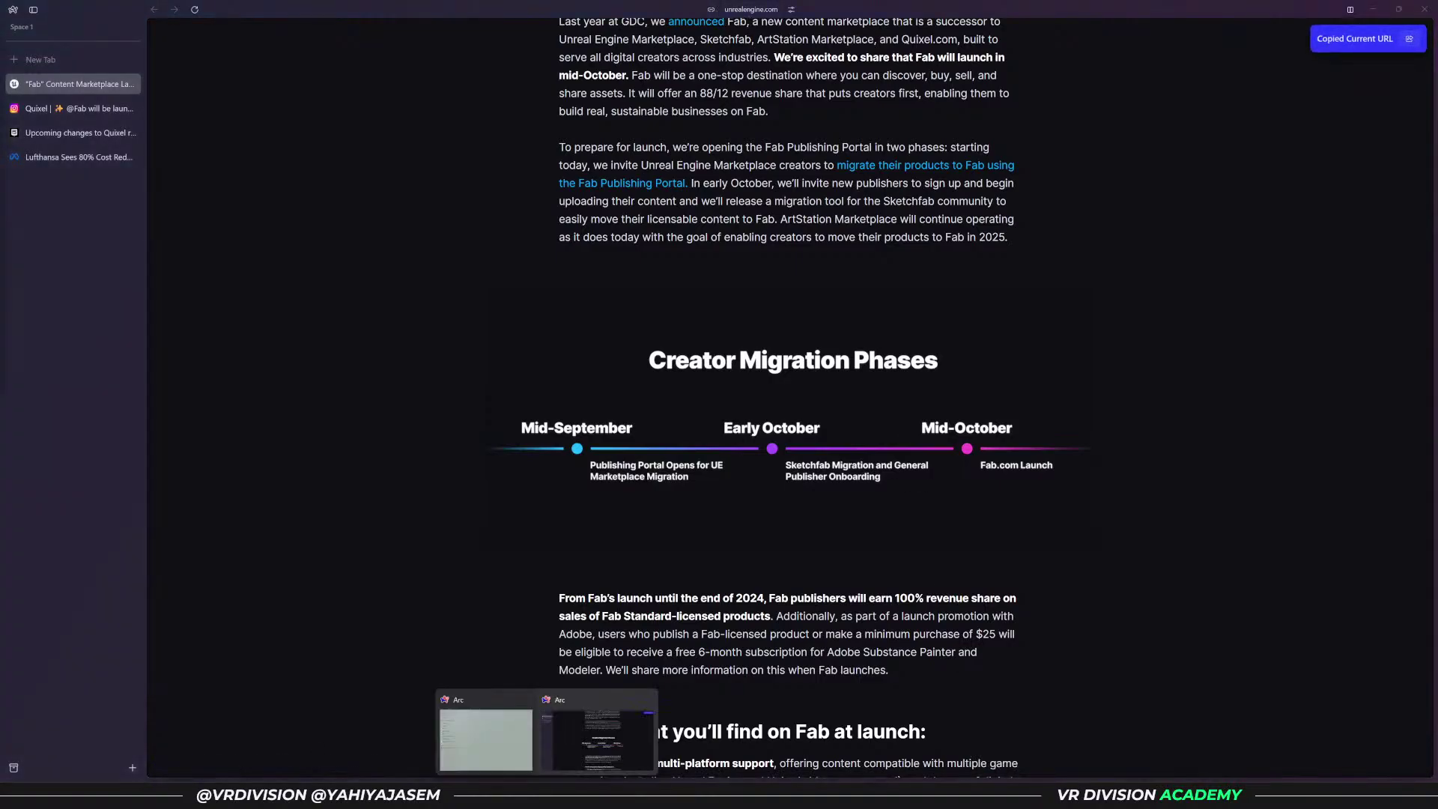
{"action": "left_click", "coordinate": [571, 745]}
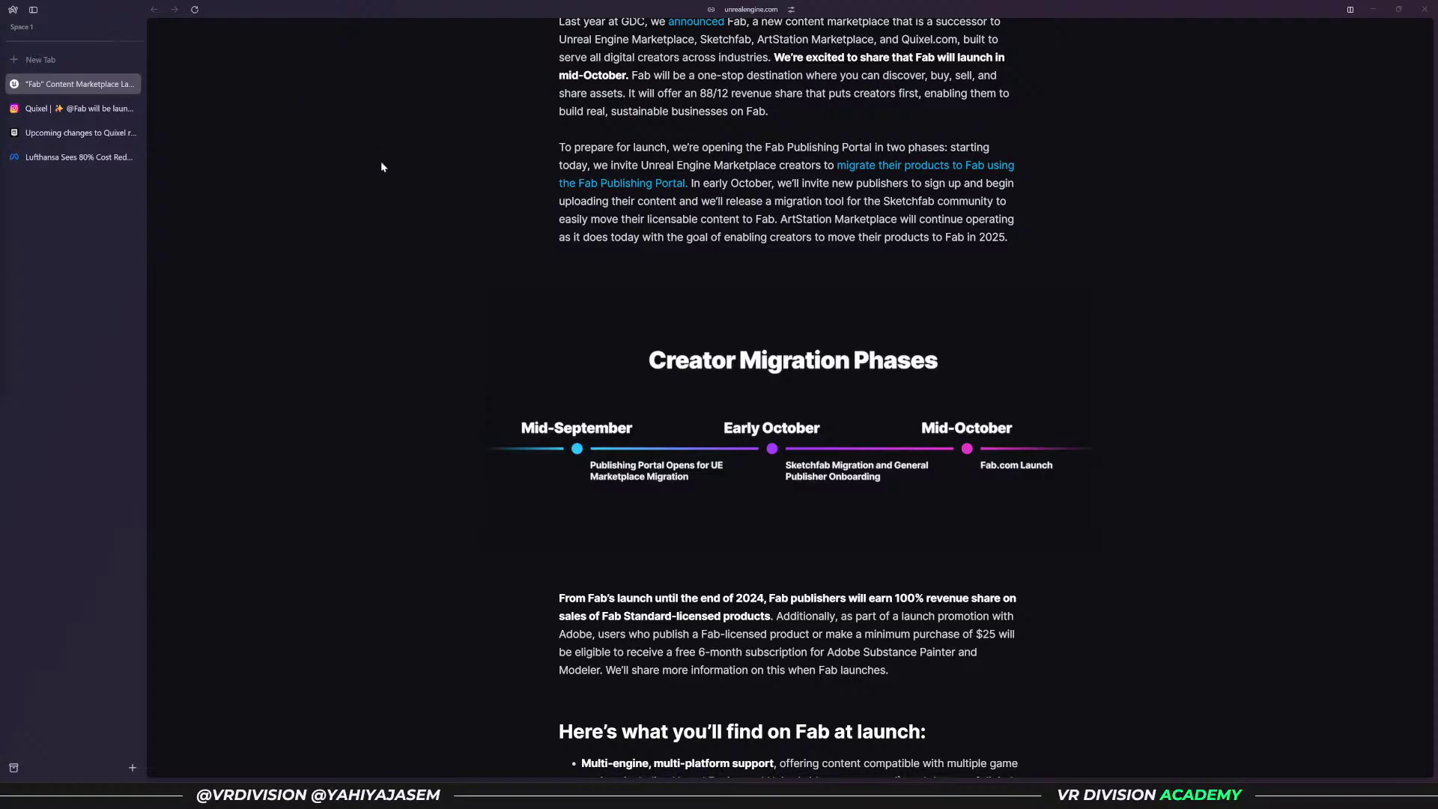
- View the Quixel Instagram tab and move the "Upcoming changes to Quixel" forum tab above it in the tab list
{"action": "left_click", "coordinate": [79, 116]}
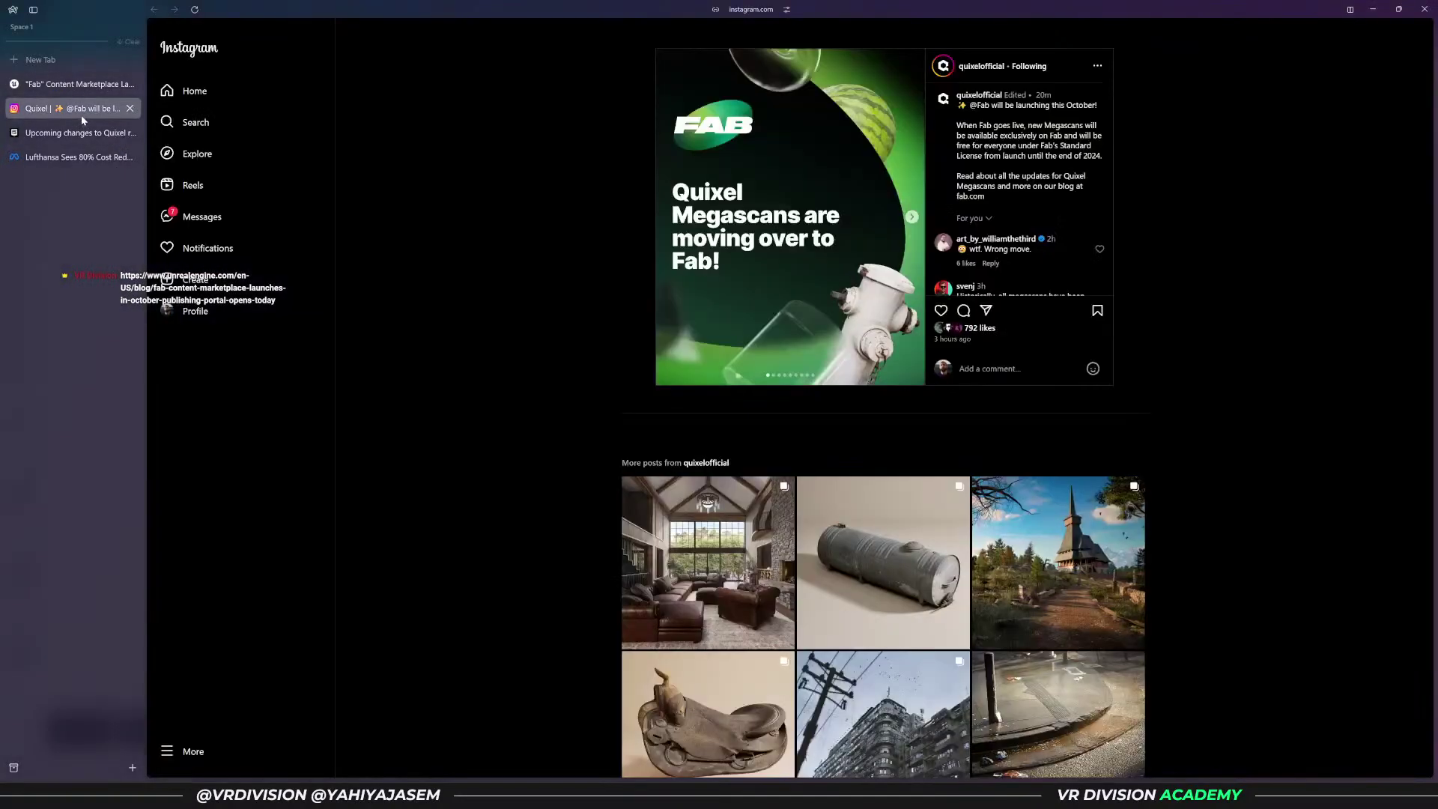
{"action": "left_click_drag", "start_coordinate": [81, 132], "coordinate": [85, 101]}
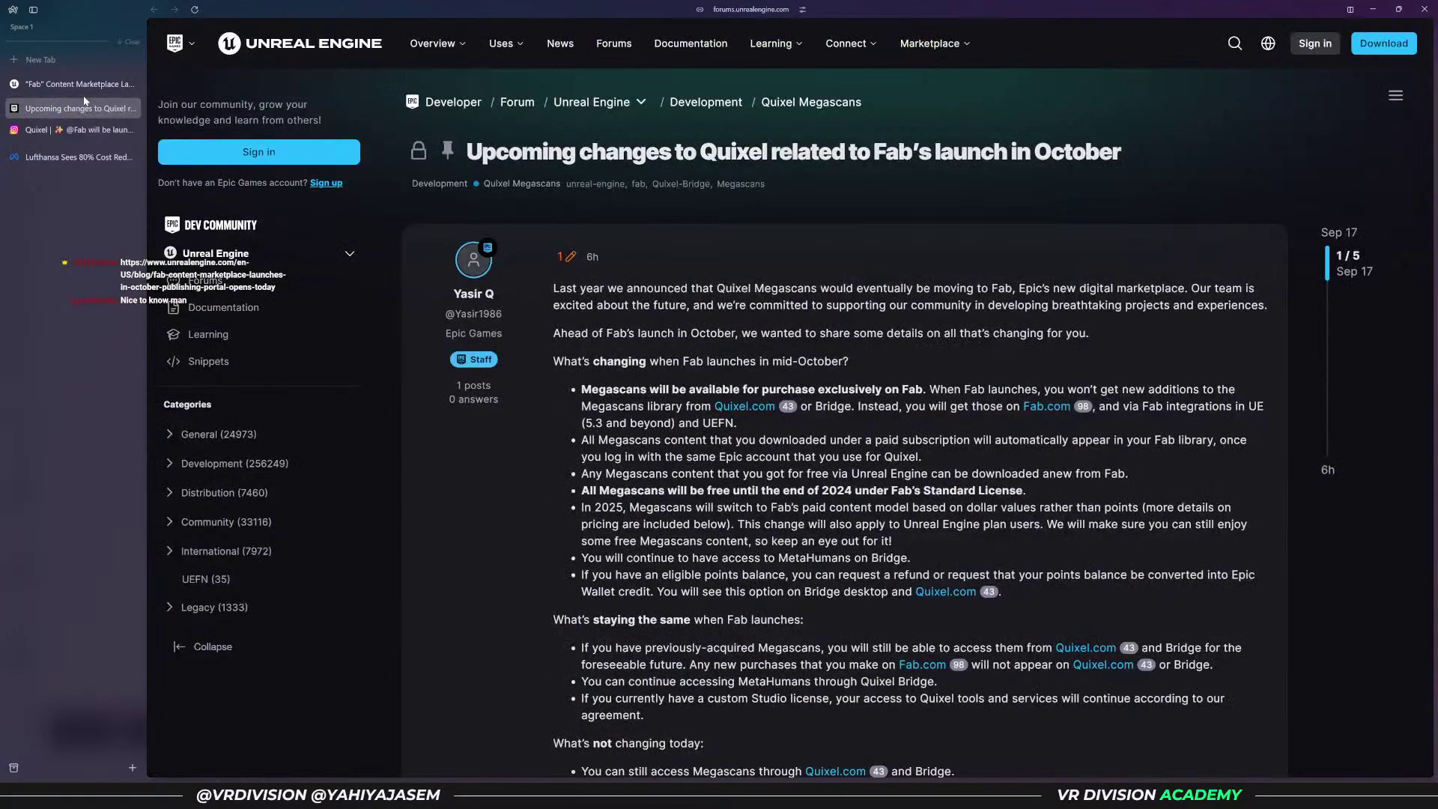
- Read the forum post about Quixel changes for Fab's launch, copy its URL and return to the start of the post
{"action": "mouse_move", "coordinate": [579, 266]}
{"action": "left_click_drag", "start_coordinate": [830, 491], "coordinate": [837, 490]}
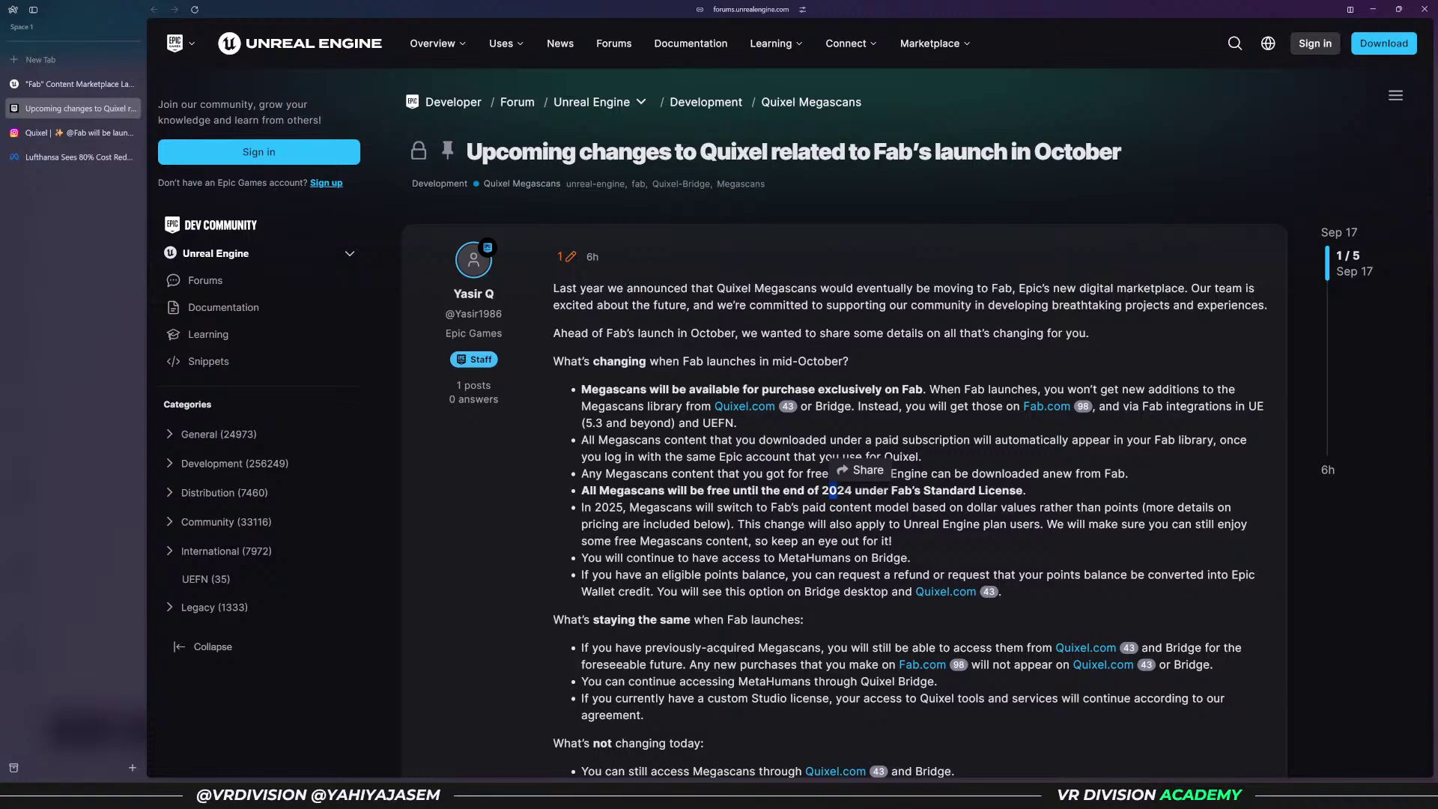
{"action": "left_click", "coordinate": [833, 490]}
{"action": "scroll", "coordinate": [782, 470], "scroll_direction": "down", "scroll_amount": 6}
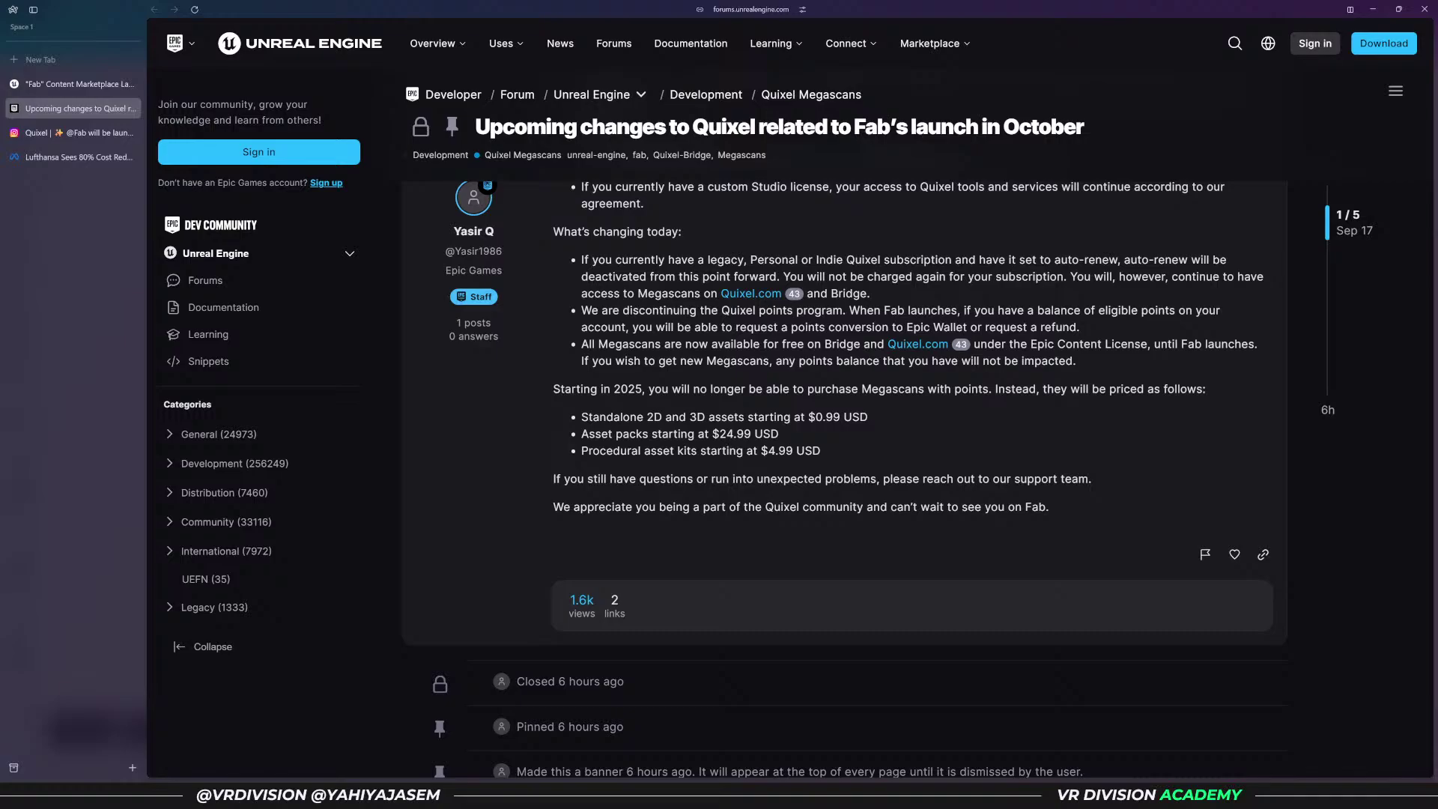
{"action": "scroll", "coordinate": [845, 480], "scroll_direction": "up", "scroll_amount": 5}
{"action": "key", "text": "ctrl+shift+c"}
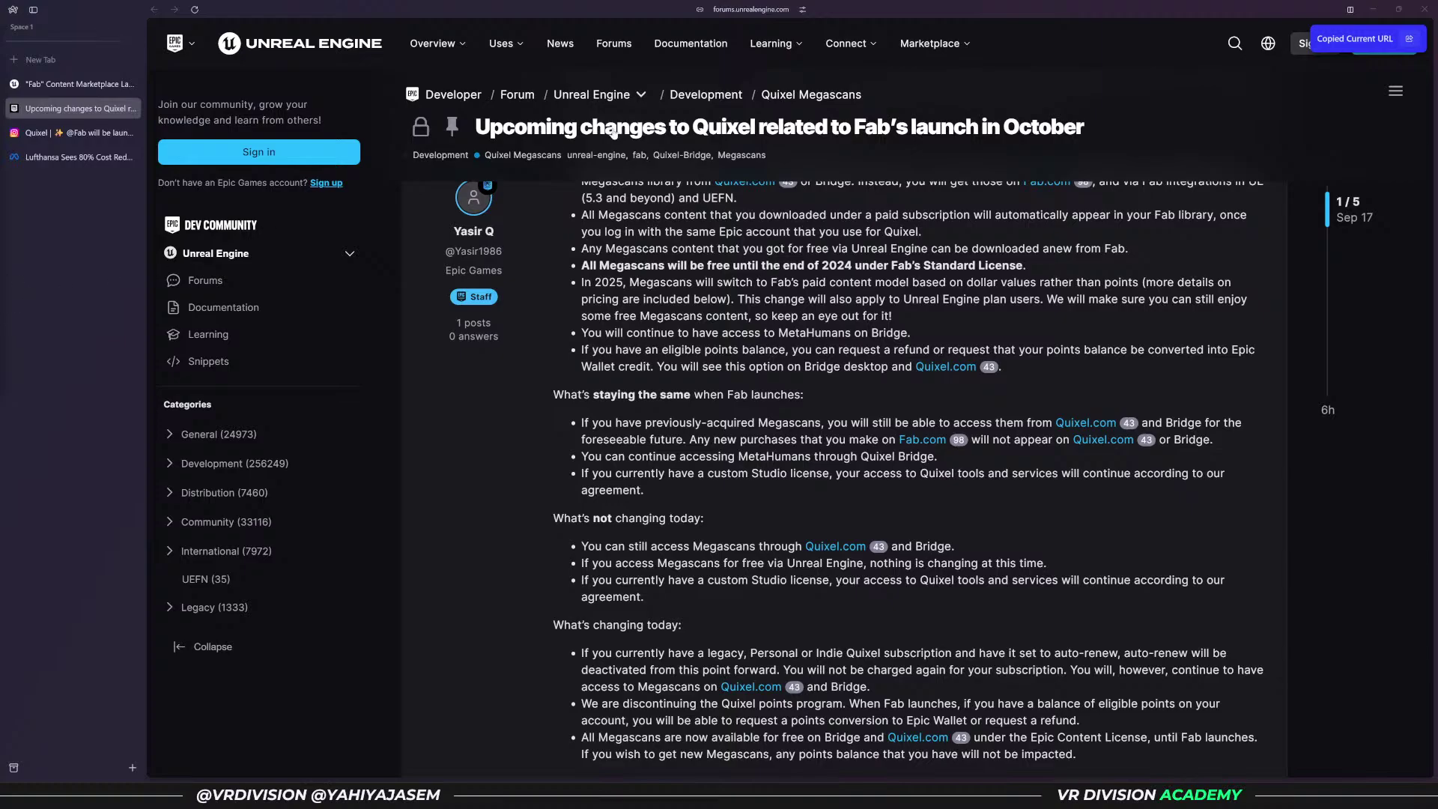
{"action": "left_click", "coordinate": [780, 126]}
{"action": "left_click_drag", "start_coordinate": [749, 151], "coordinate": [65, 275]}
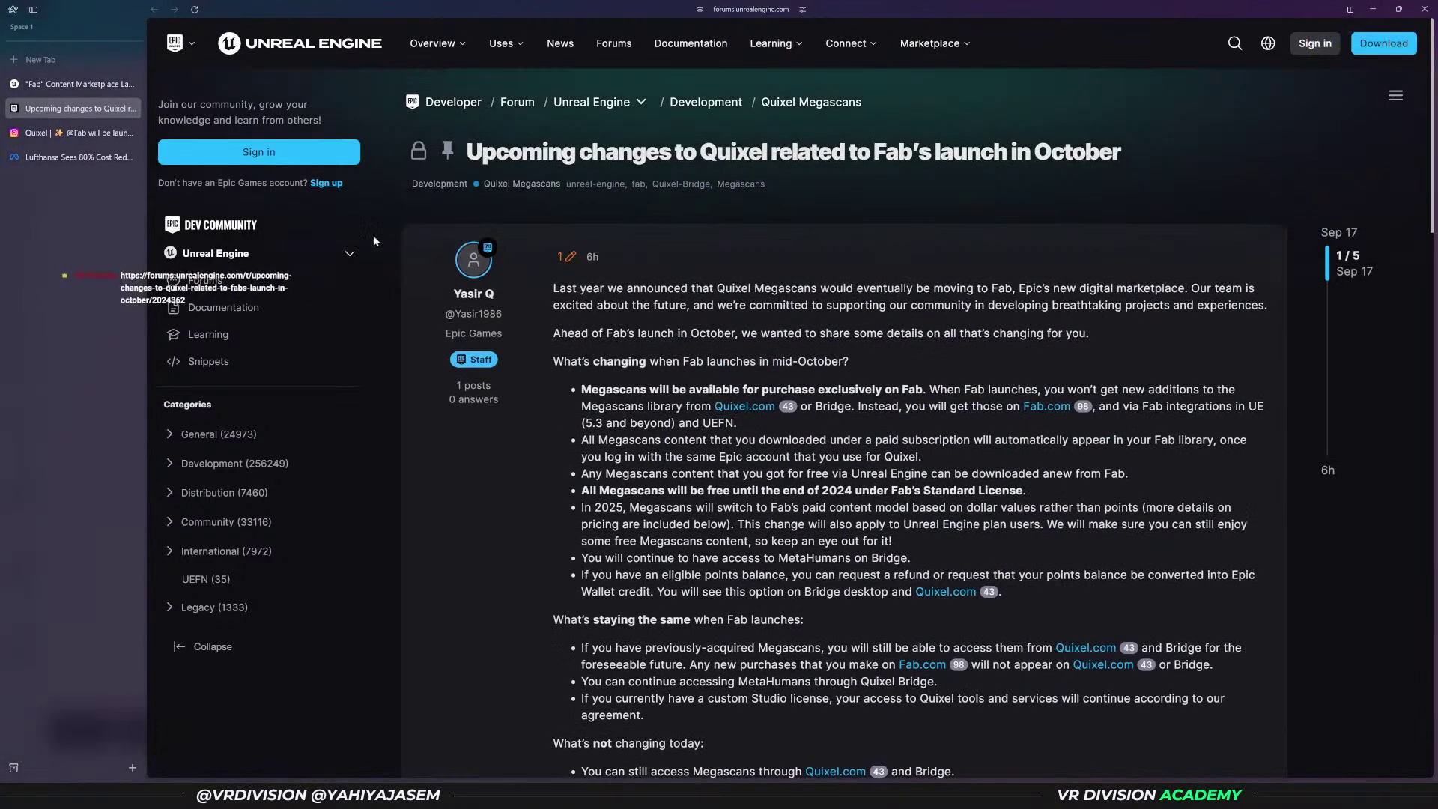
- Go through the Quixel Instagram carousel about Megascans moving to Fab up to its last slide and close that tab
{"action": "left_click", "coordinate": [90, 133]}
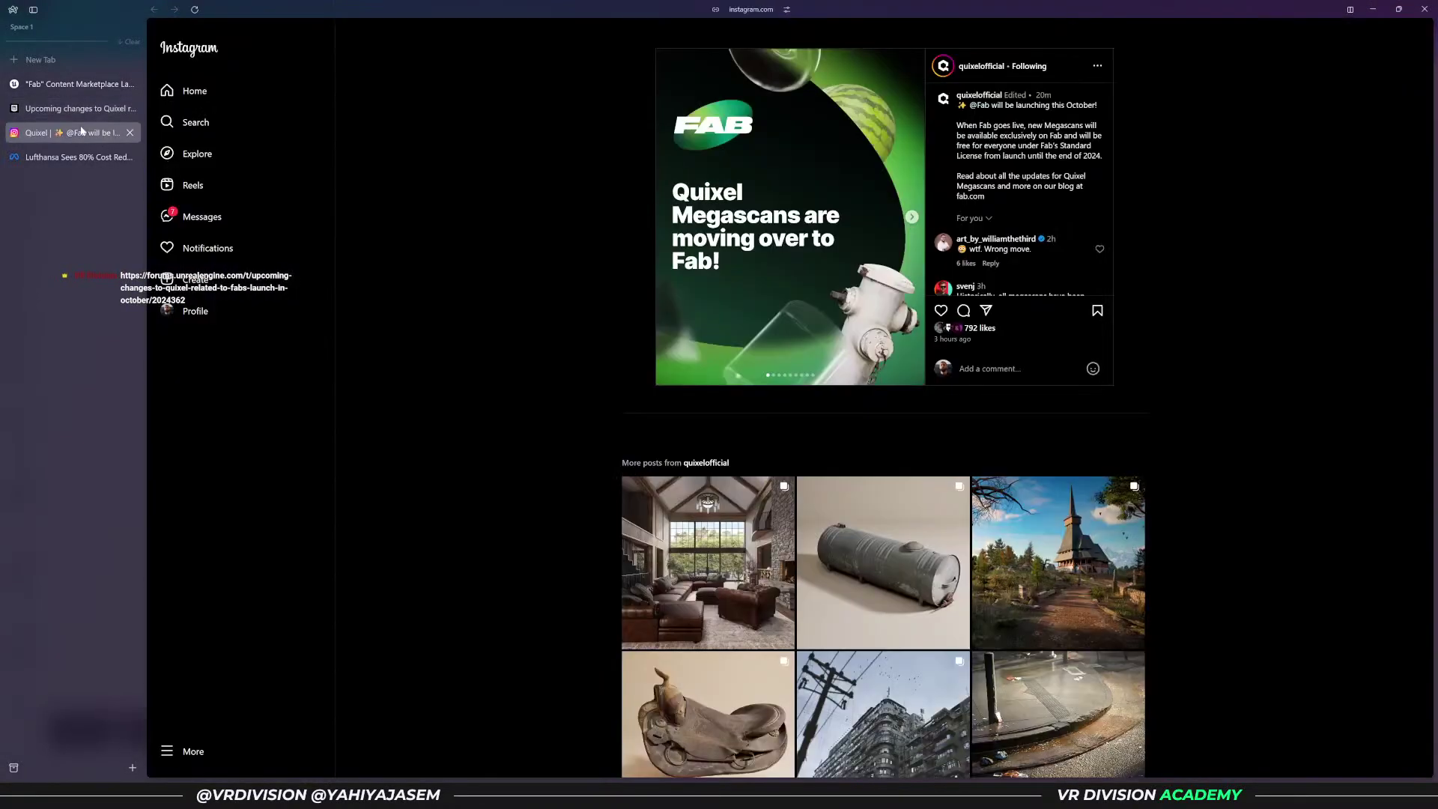
{"action": "left_click", "coordinate": [910, 217]}
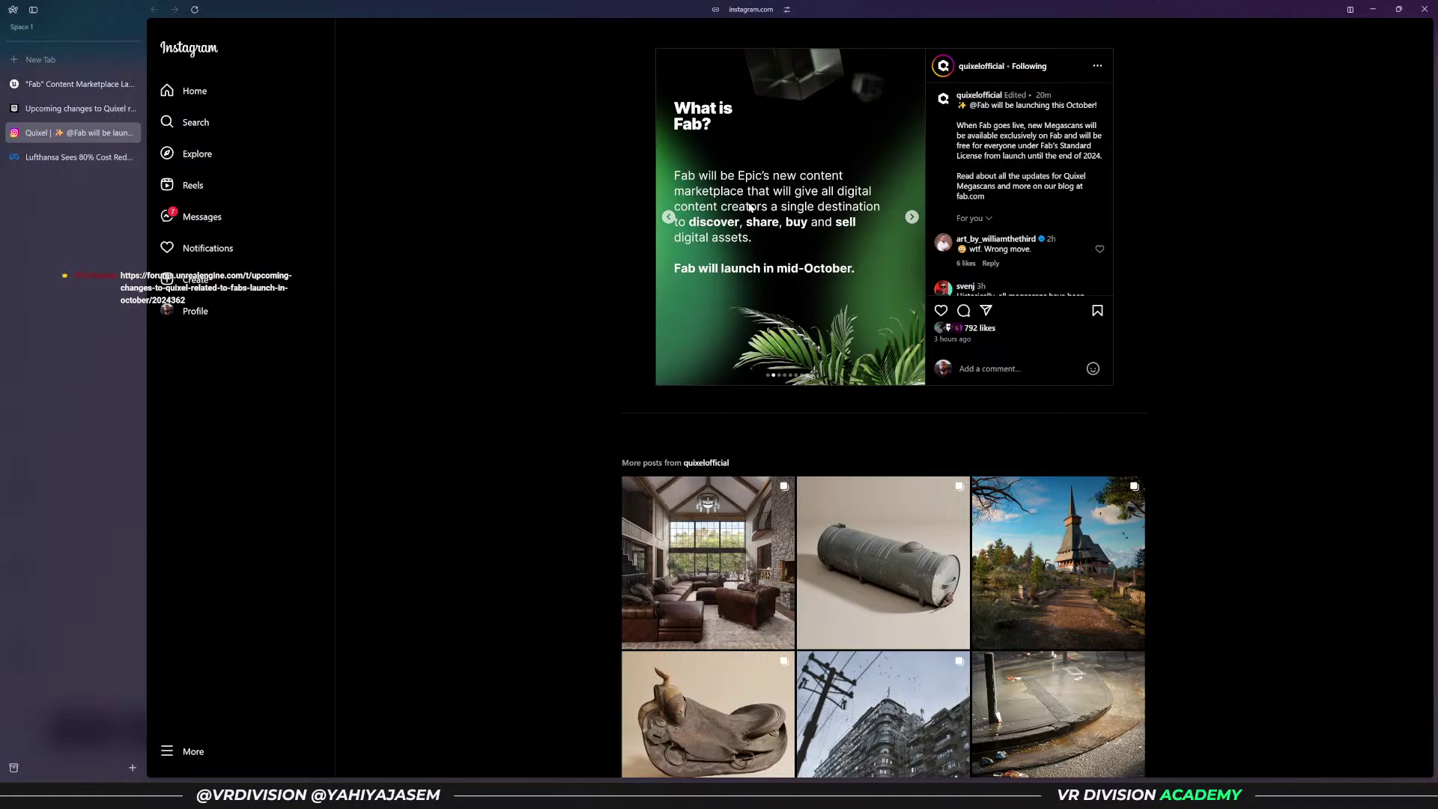
{"action": "left_click", "coordinate": [912, 218]}
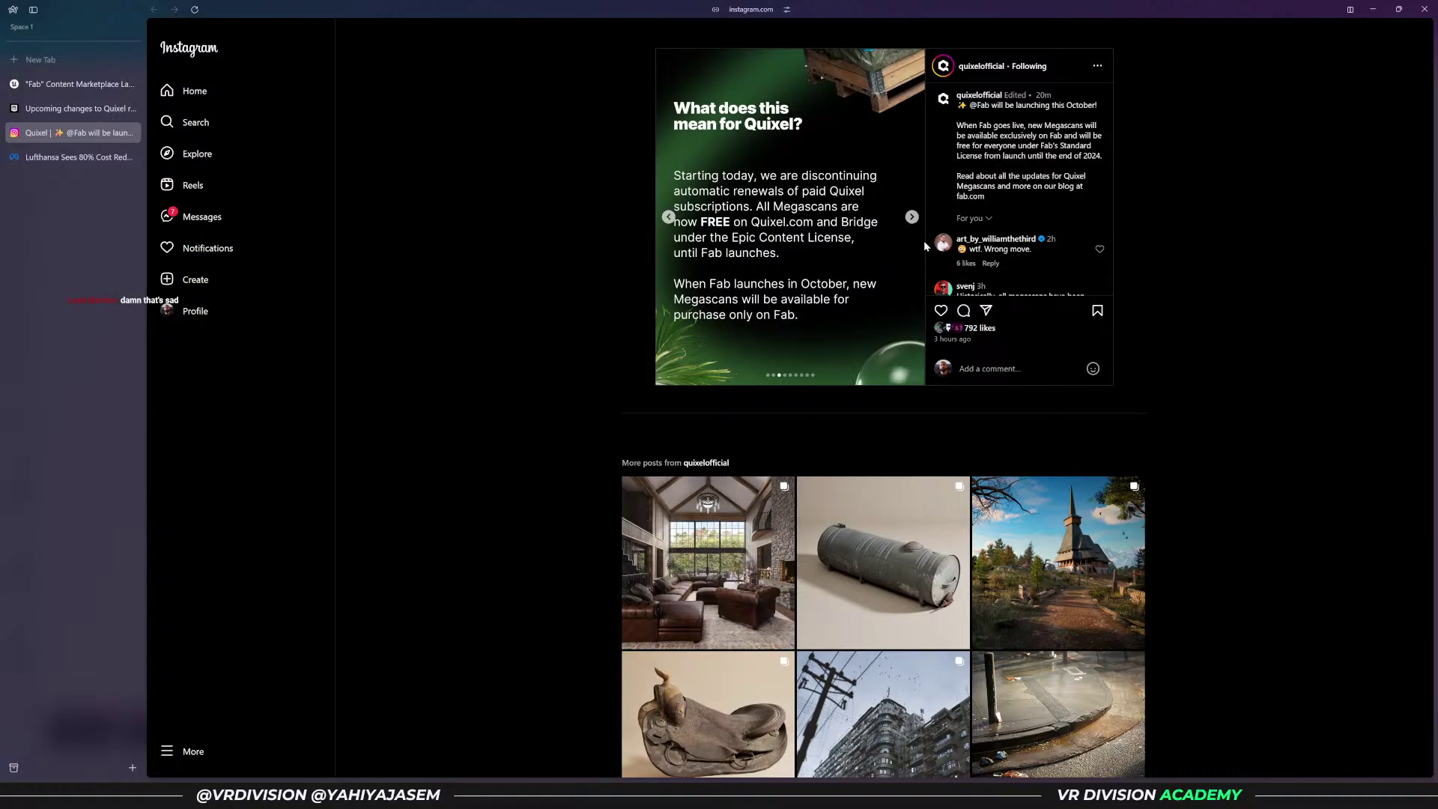
{"action": "left_click", "coordinate": [912, 217]}
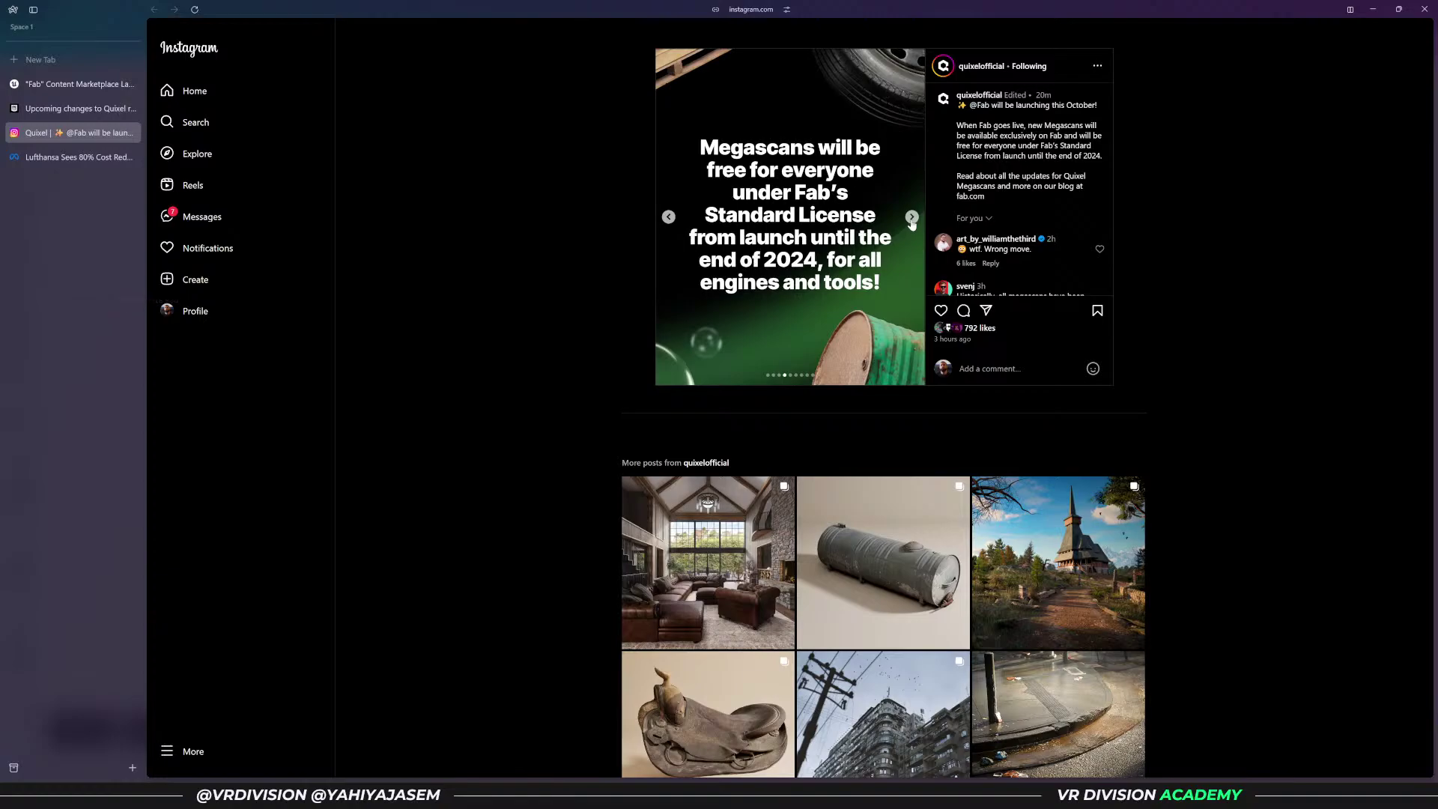
{"action": "left_click", "coordinate": [912, 218]}
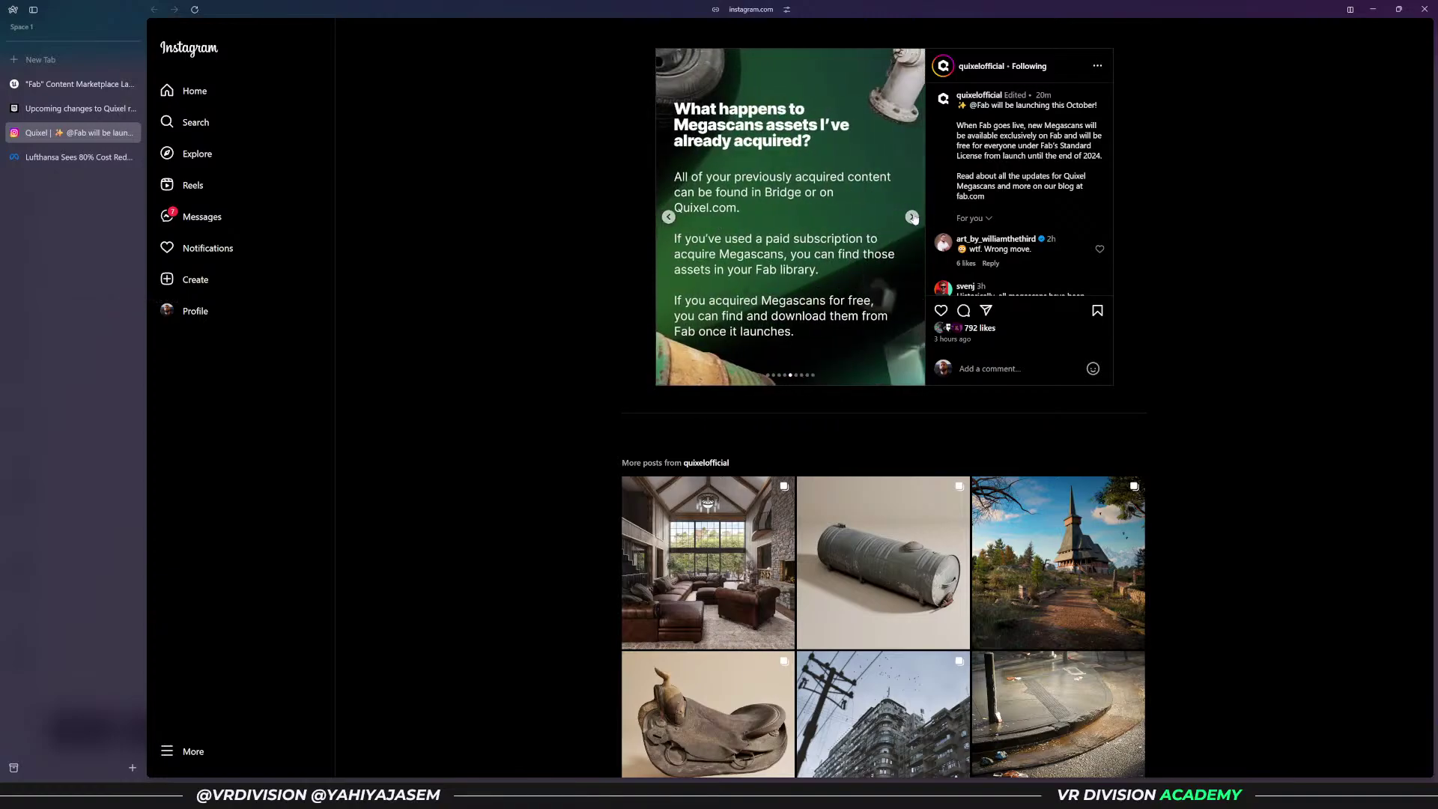
{"action": "left_click", "coordinate": [913, 218]}
{"action": "left_click", "coordinate": [912, 218]}
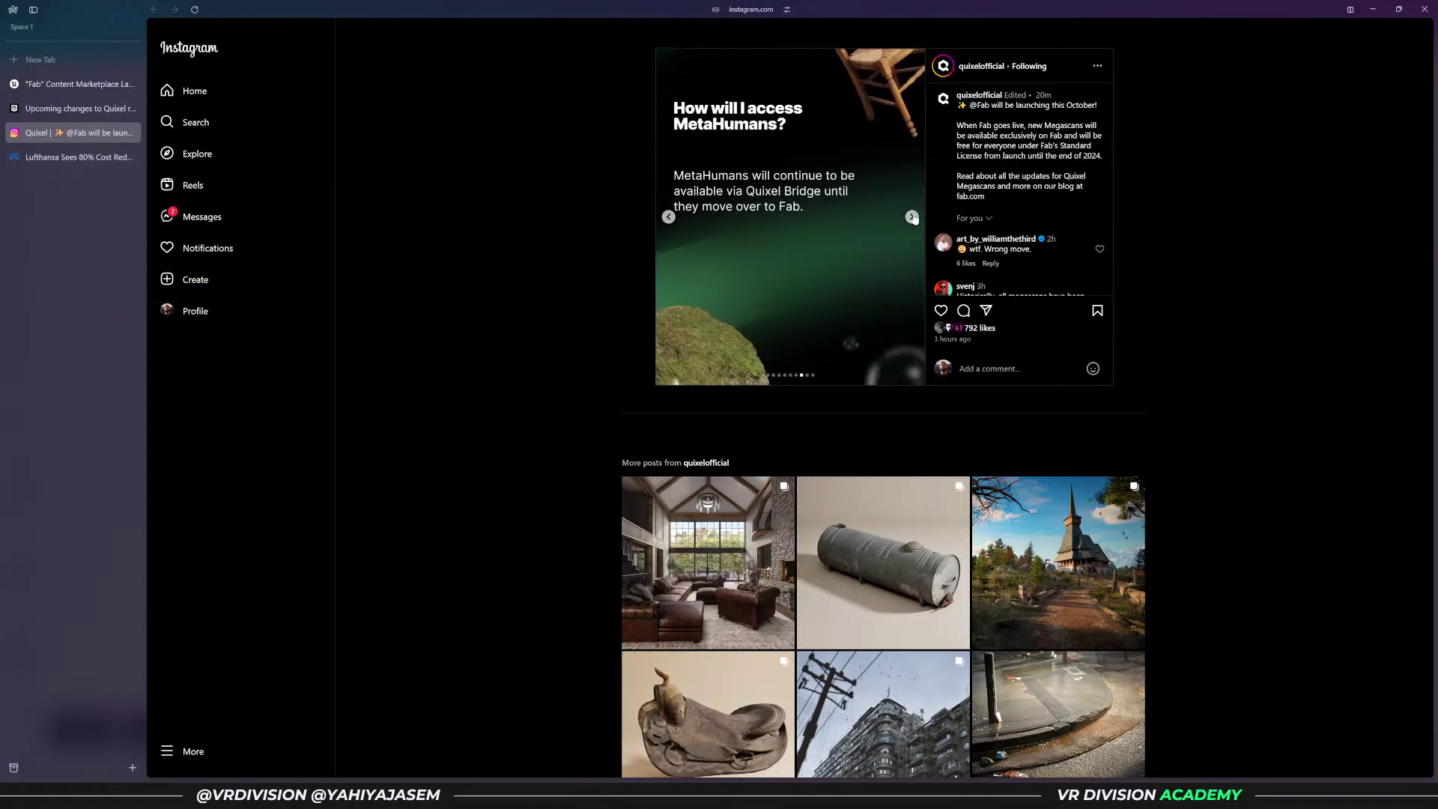
{"action": "left_click", "coordinate": [913, 218]}
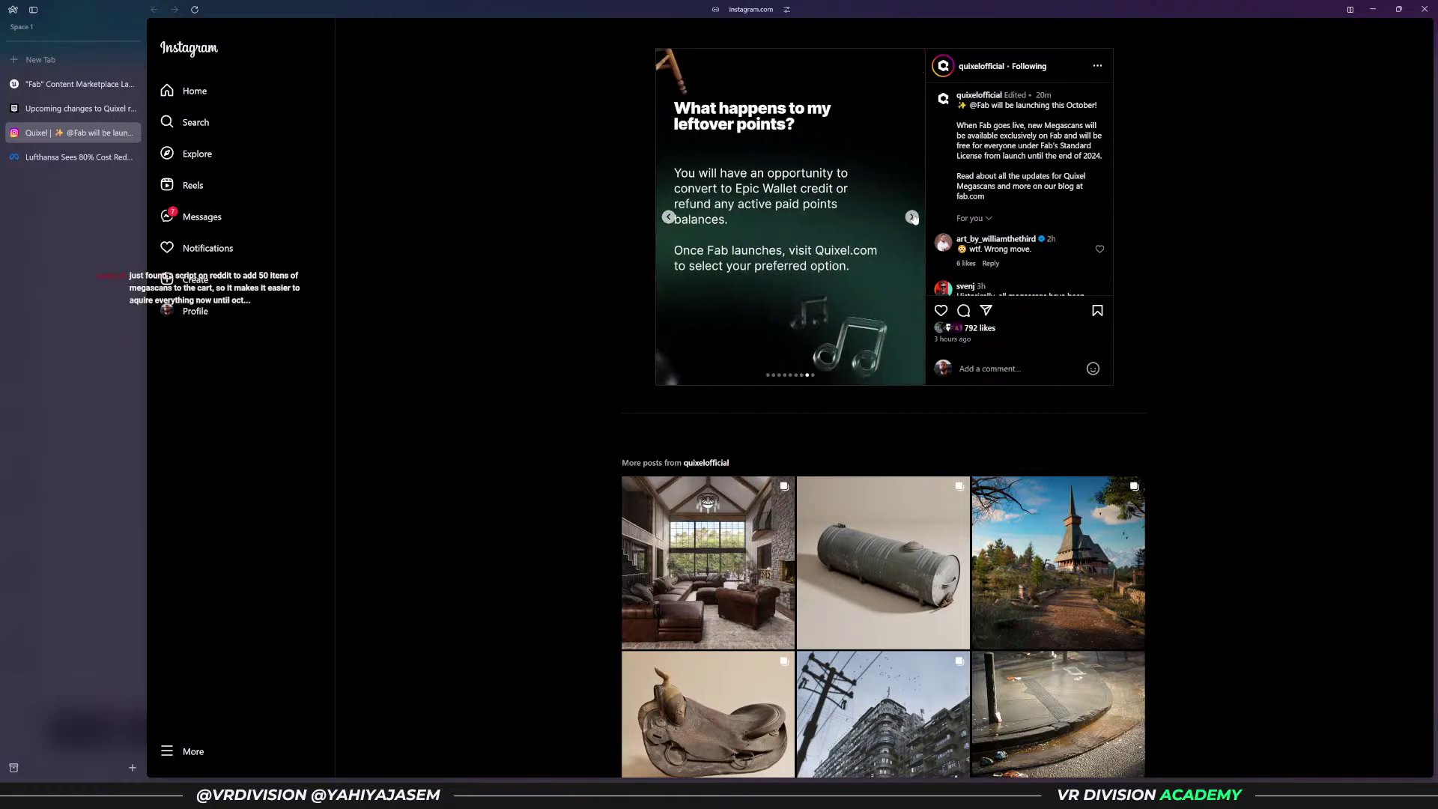
{"action": "left_click", "coordinate": [912, 218]}
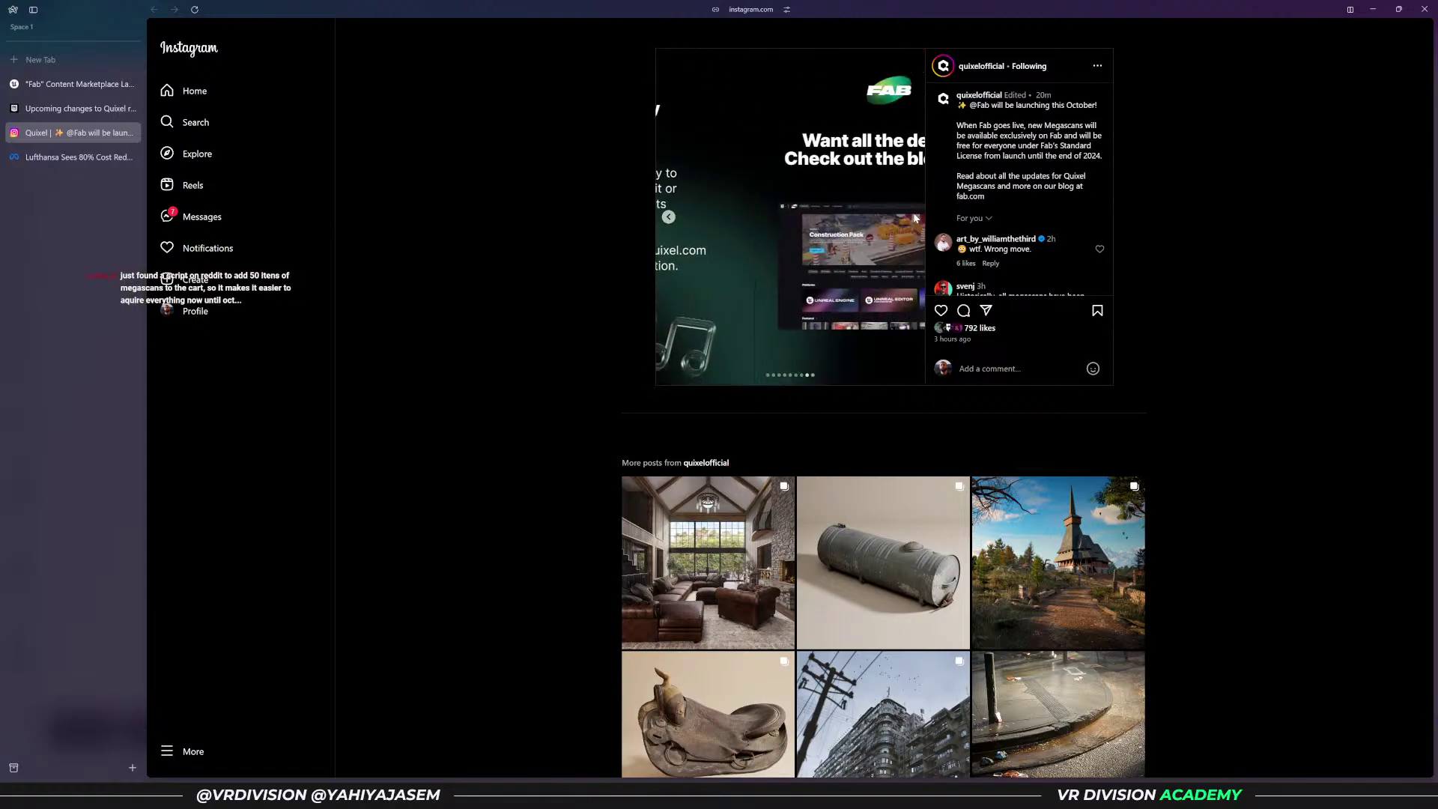
{"action": "key", "text": "ctrl+w"}
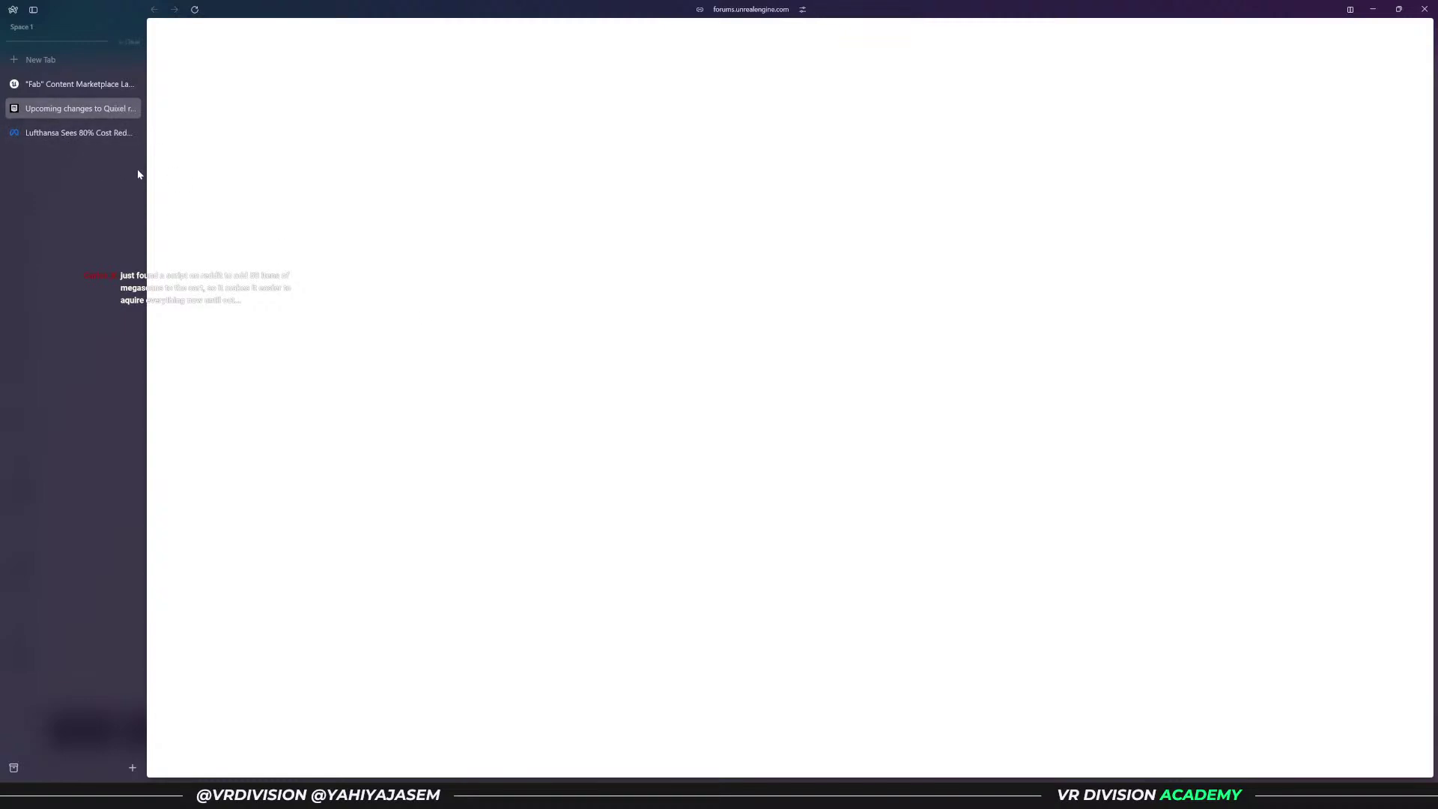
- Open the Lufthansa mixed reality case study, skim it down to the MSM.digital section and return to its headline
{"action": "left_click", "coordinate": [113, 133]}
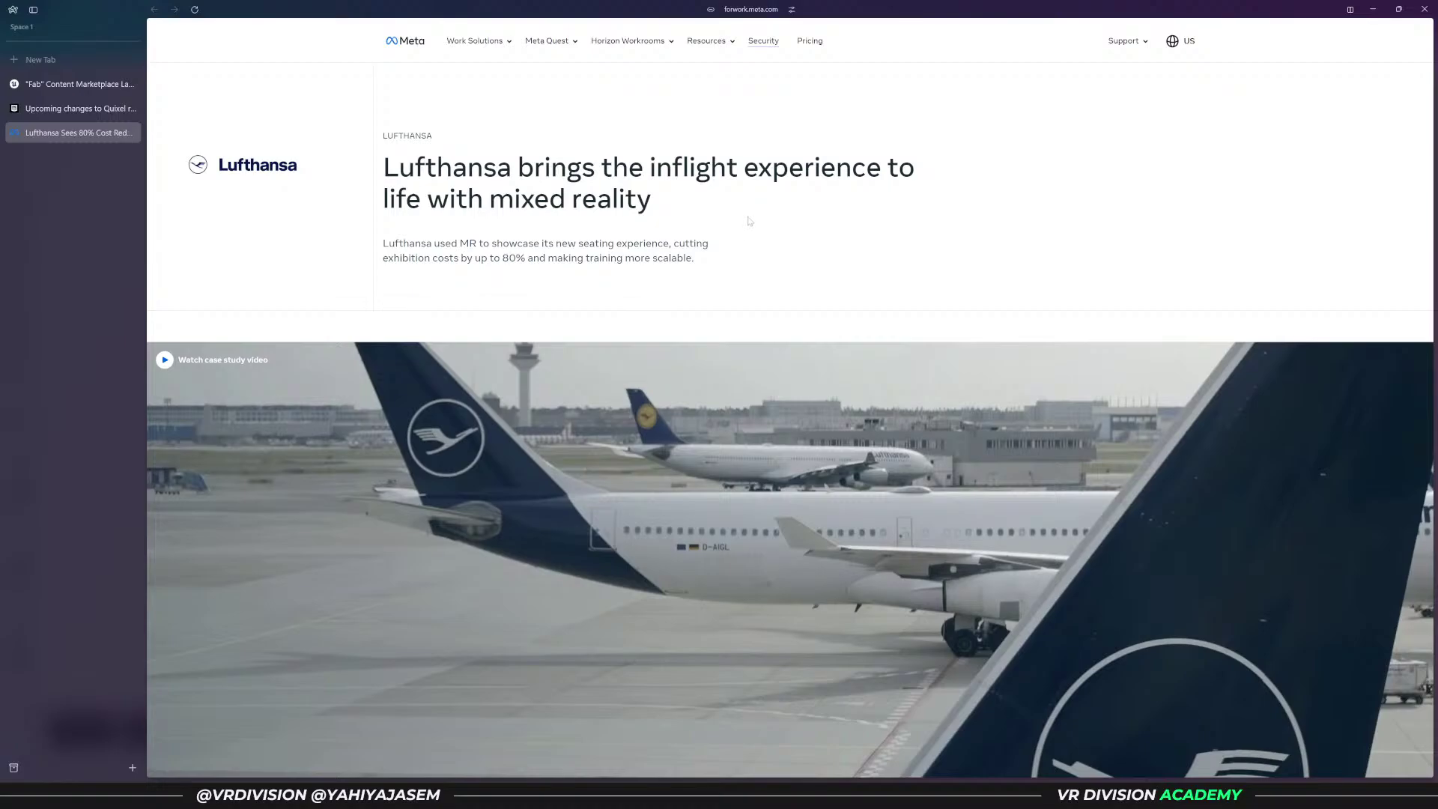
{"action": "scroll", "coordinate": [749, 231], "scroll_direction": "down", "scroll_amount": 6}
{"action": "scroll", "coordinate": [739, 231], "scroll_direction": "down", "scroll_amount": 4}
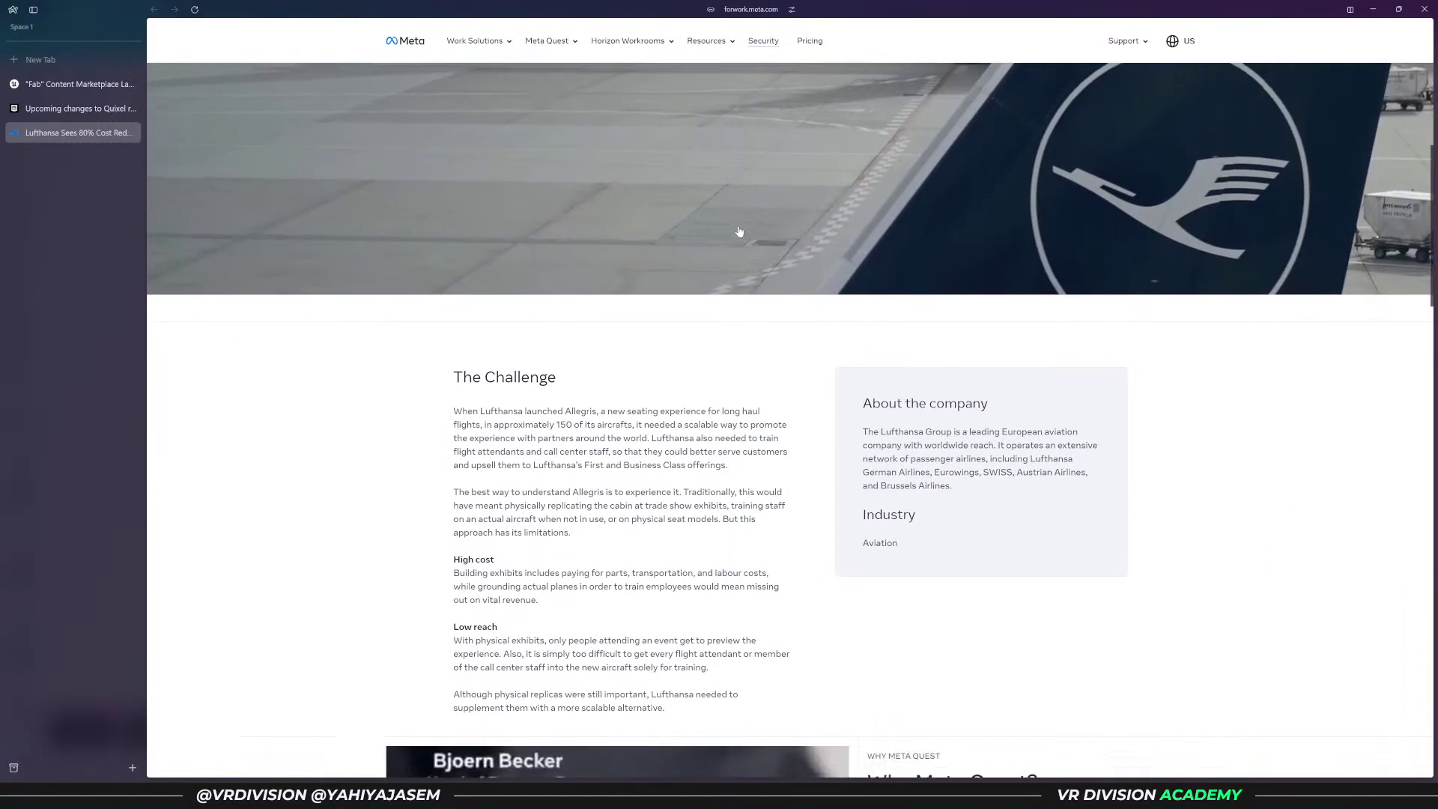
{"action": "scroll", "coordinate": [739, 231], "scroll_direction": "down", "scroll_amount": 3}
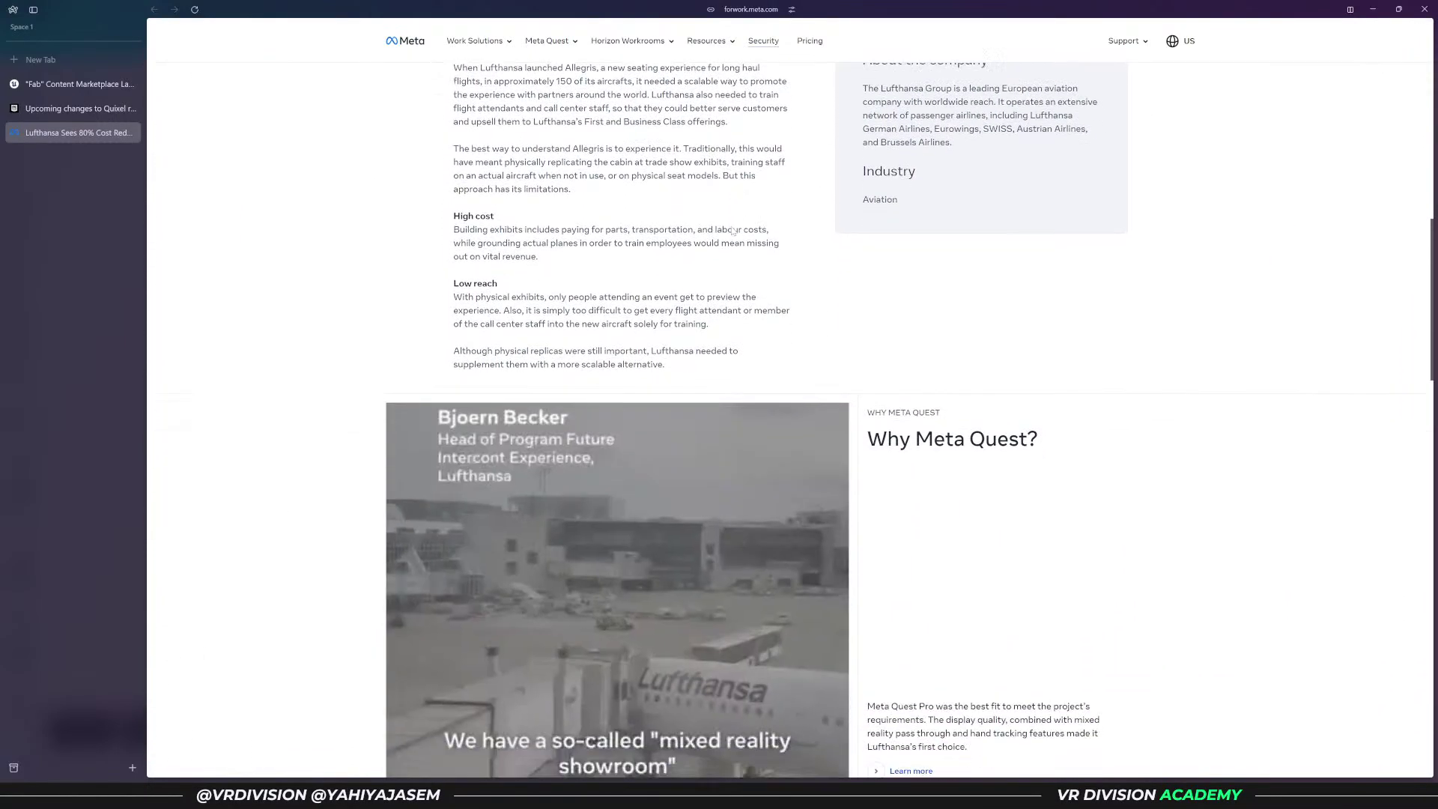
{"action": "scroll", "coordinate": [735, 269], "scroll_direction": "down", "scroll_amount": 7}
{"action": "scroll", "coordinate": [736, 275], "scroll_direction": "up", "scroll_amount": 5}
{"action": "scroll", "coordinate": [734, 289], "scroll_direction": "down", "scroll_amount": 7}
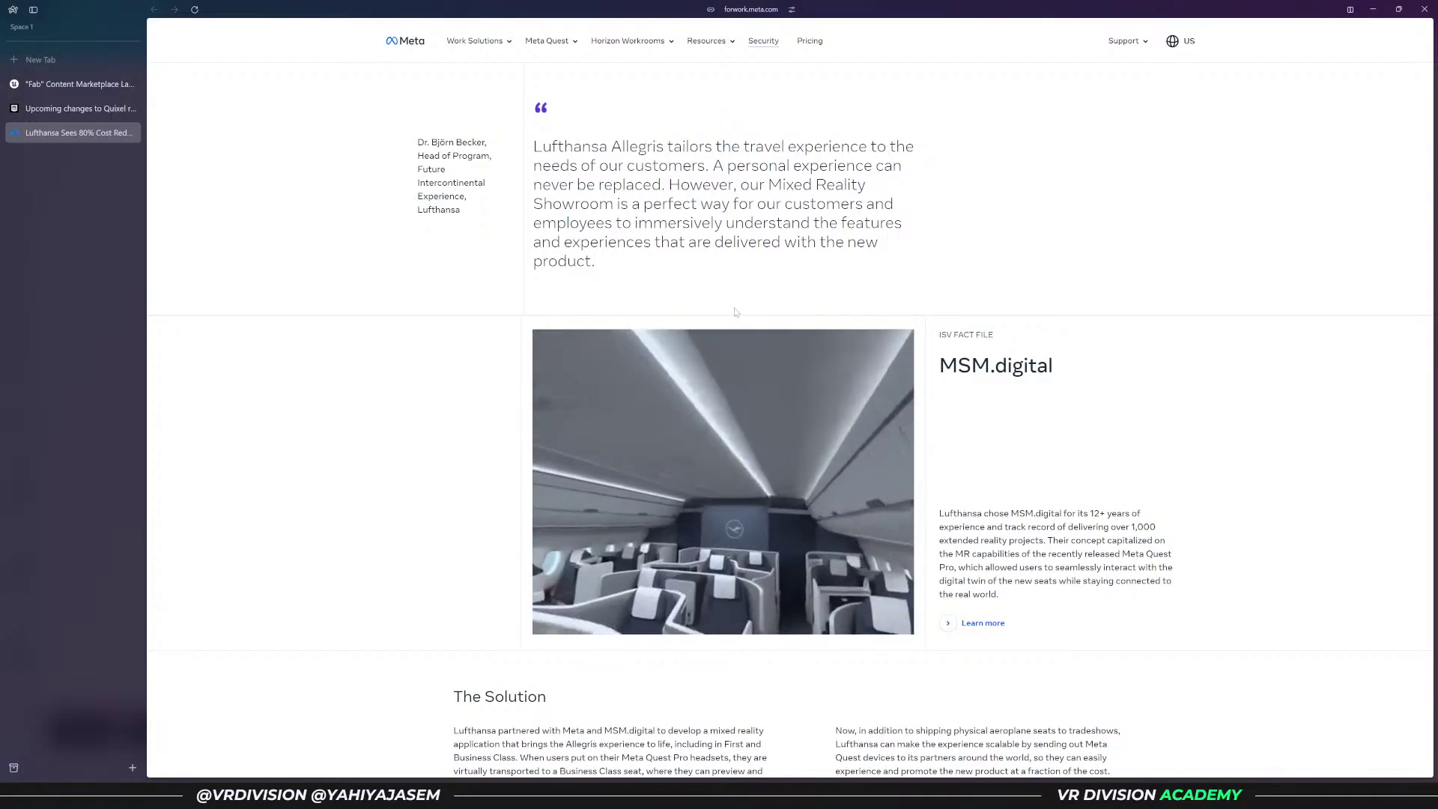
{"action": "scroll", "coordinate": [734, 307], "scroll_direction": "up", "scroll_amount": 20}
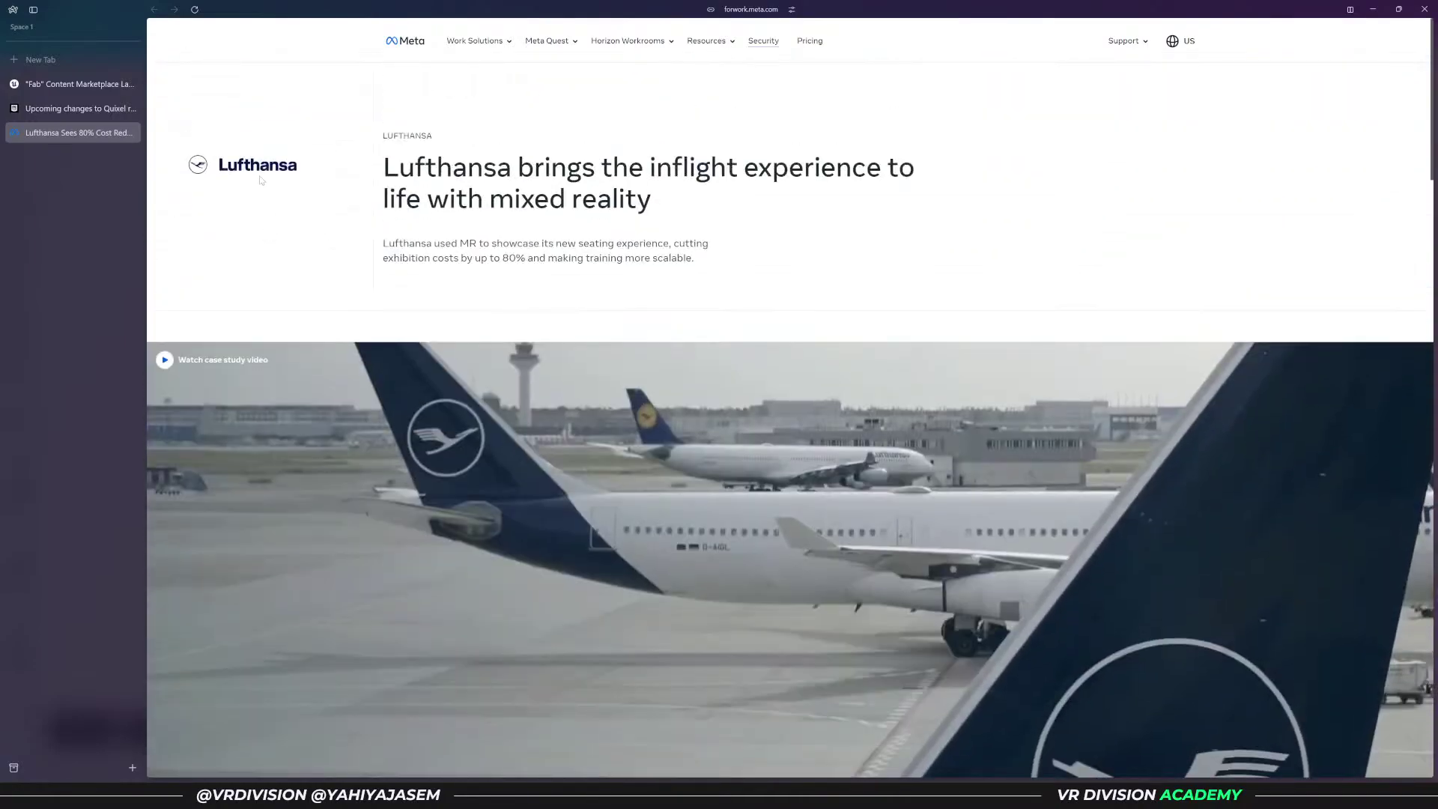
- Read the case study's introduction and The Challenge section, highlighting "call center staff" in the text
{"action": "scroll", "coordinate": [522, 163], "scroll_direction": "down", "scroll_amount": 2}
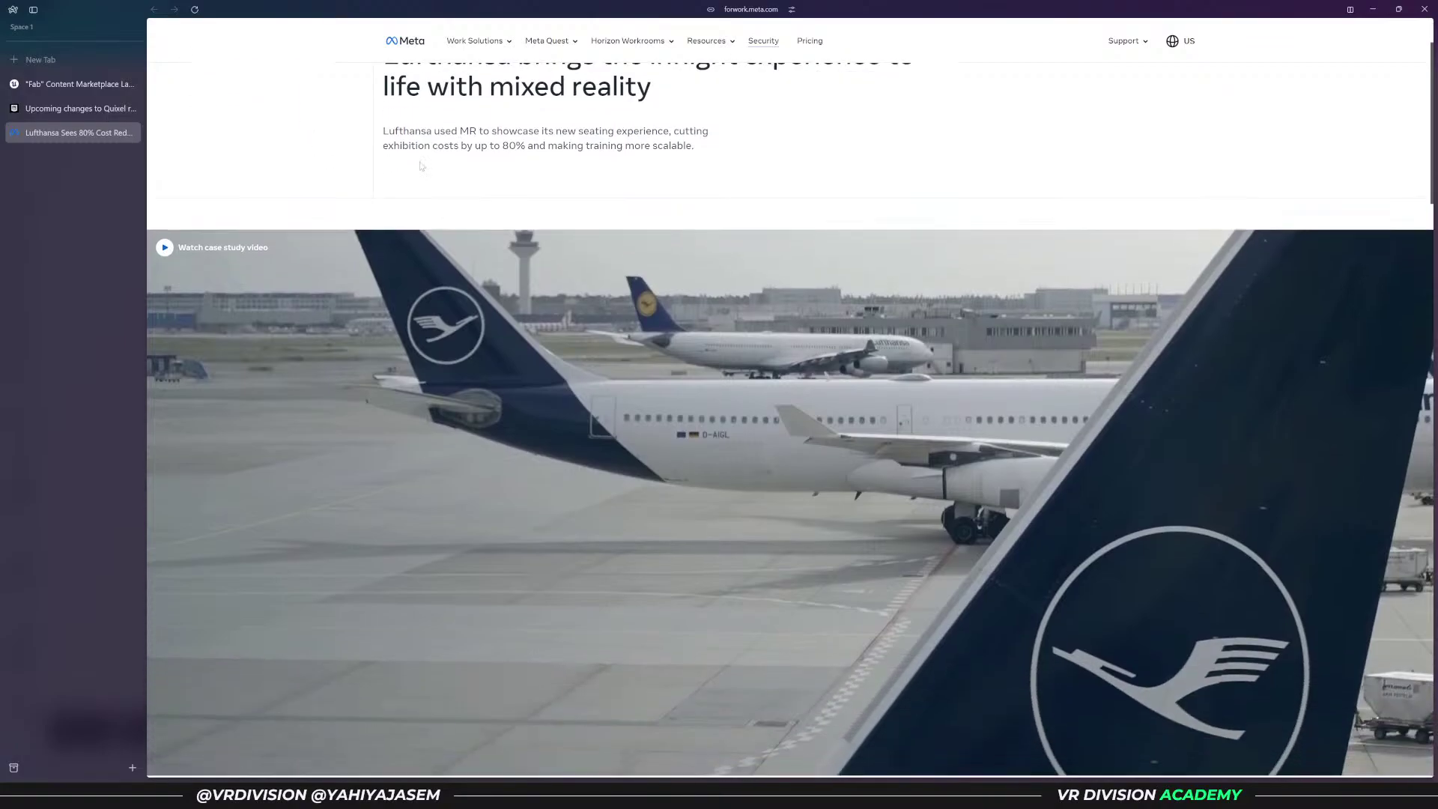
{"action": "scroll", "coordinate": [519, 177], "scroll_direction": "up", "scroll_amount": 1}
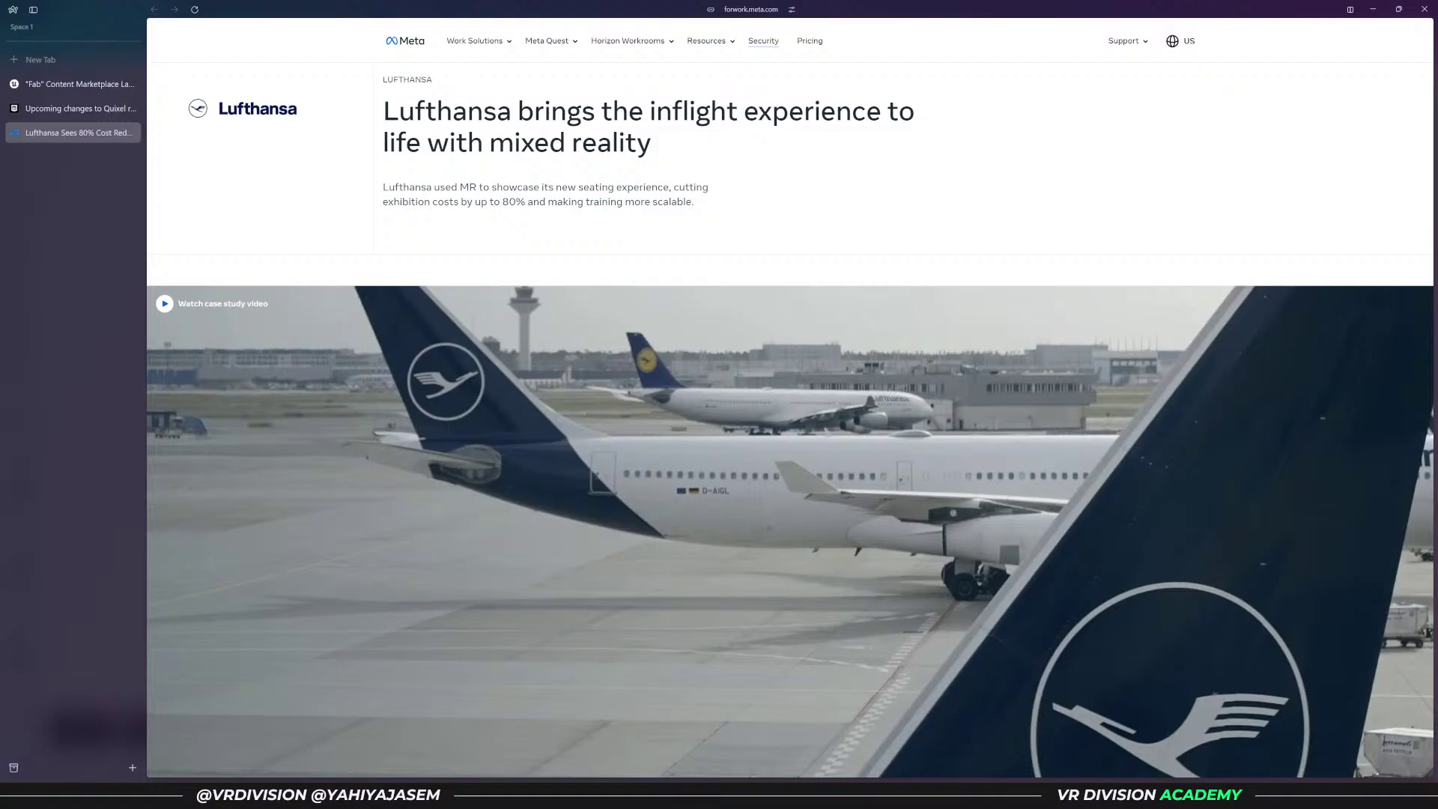
{"action": "scroll", "coordinate": [446, 195], "scroll_direction": "down", "scroll_amount": 7}
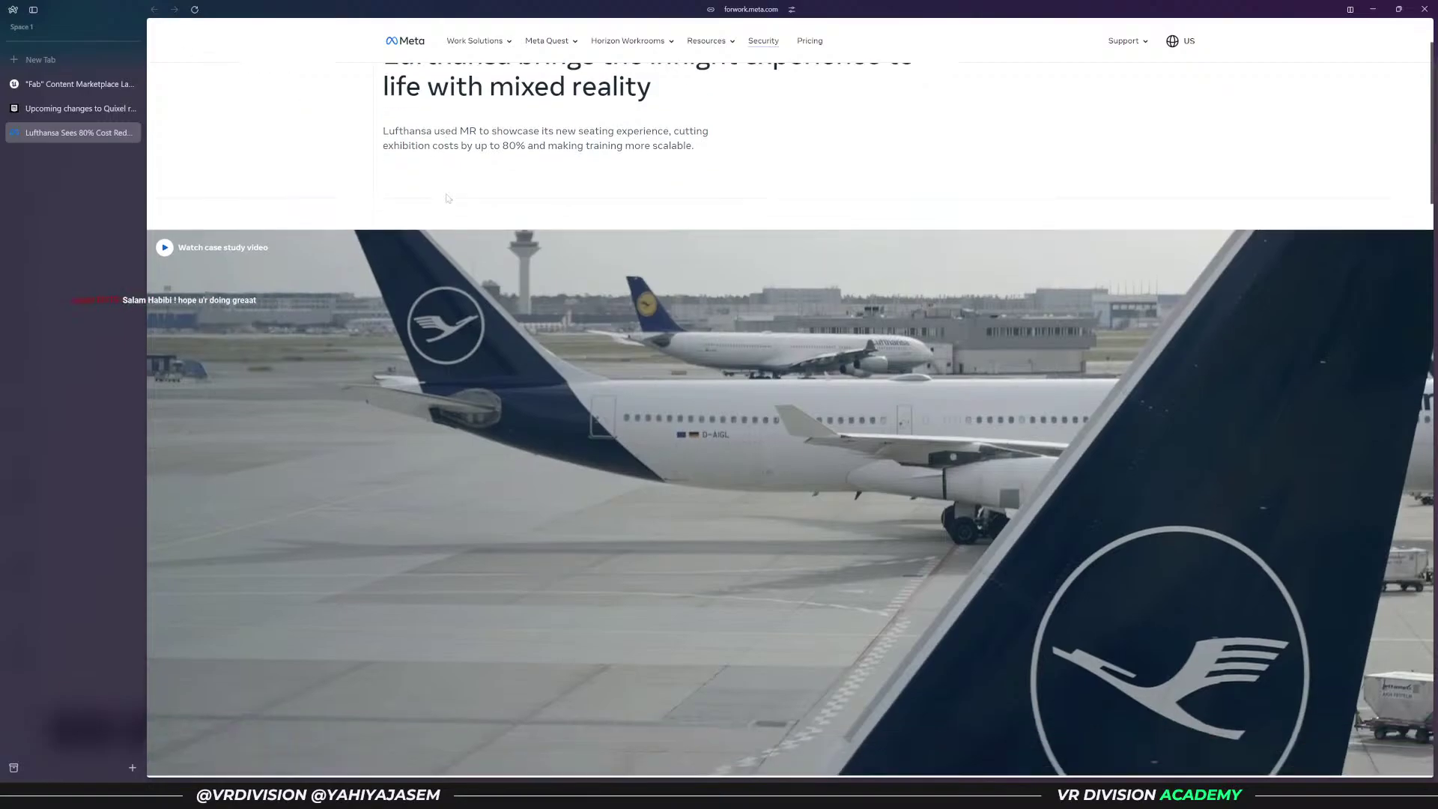
{"action": "scroll", "coordinate": [447, 198], "scroll_direction": "down", "scroll_amount": 2}
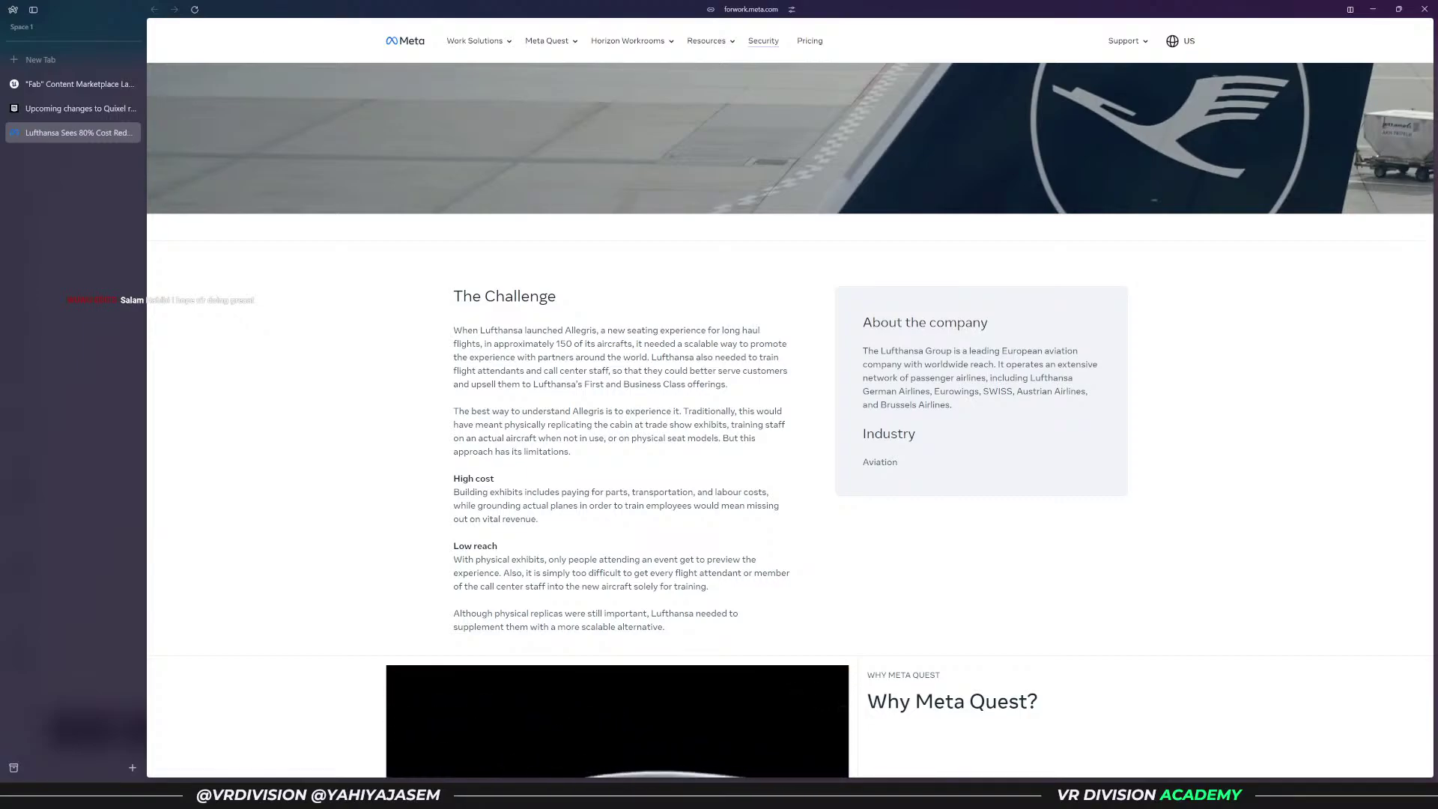
{"action": "scroll", "coordinate": [731, 316], "scroll_direction": "up", "scroll_amount": 3}
{"action": "scroll", "coordinate": [732, 315], "scroll_direction": "down", "scroll_amount": 6}
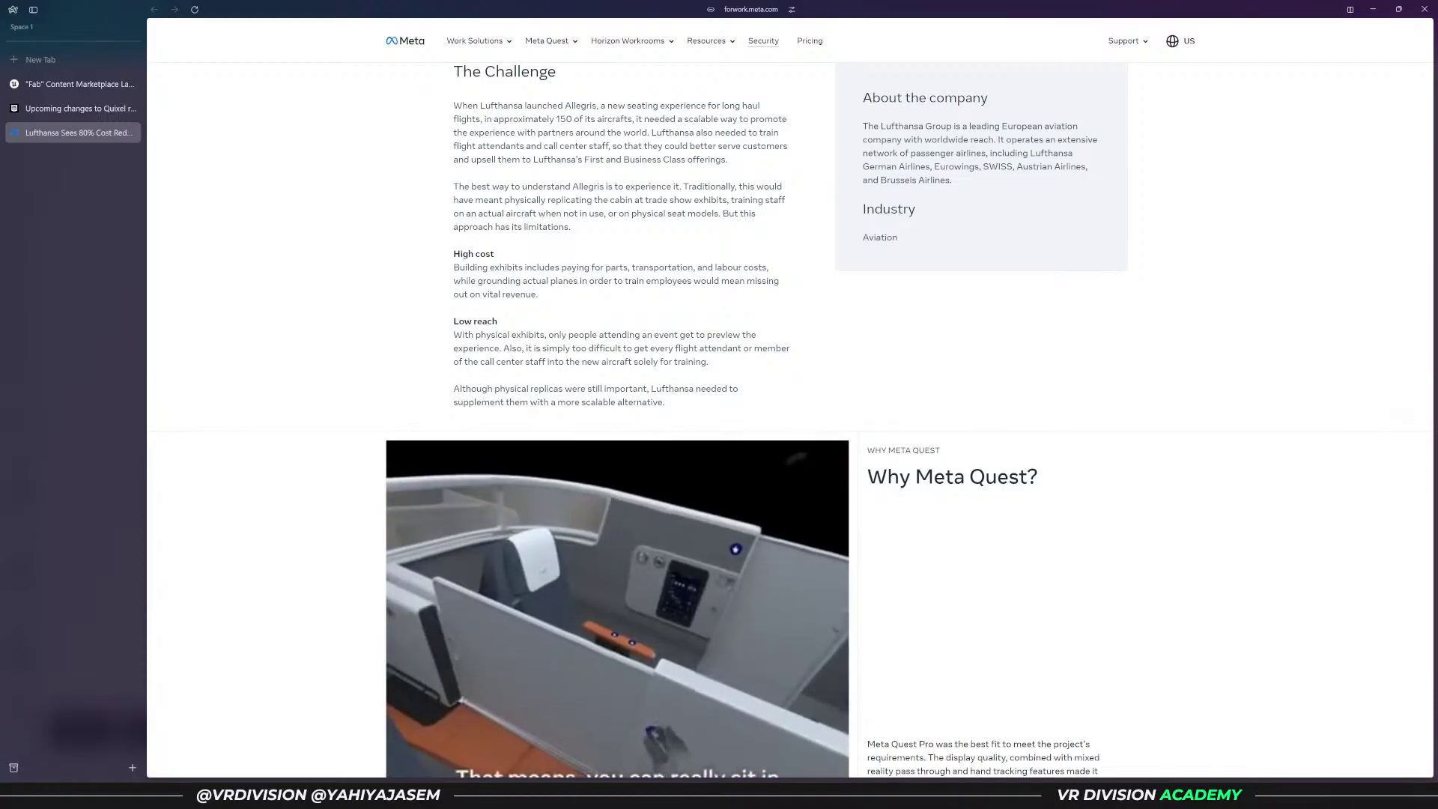
{"action": "left_click_drag", "start_coordinate": [524, 146], "coordinate": [602, 146]}
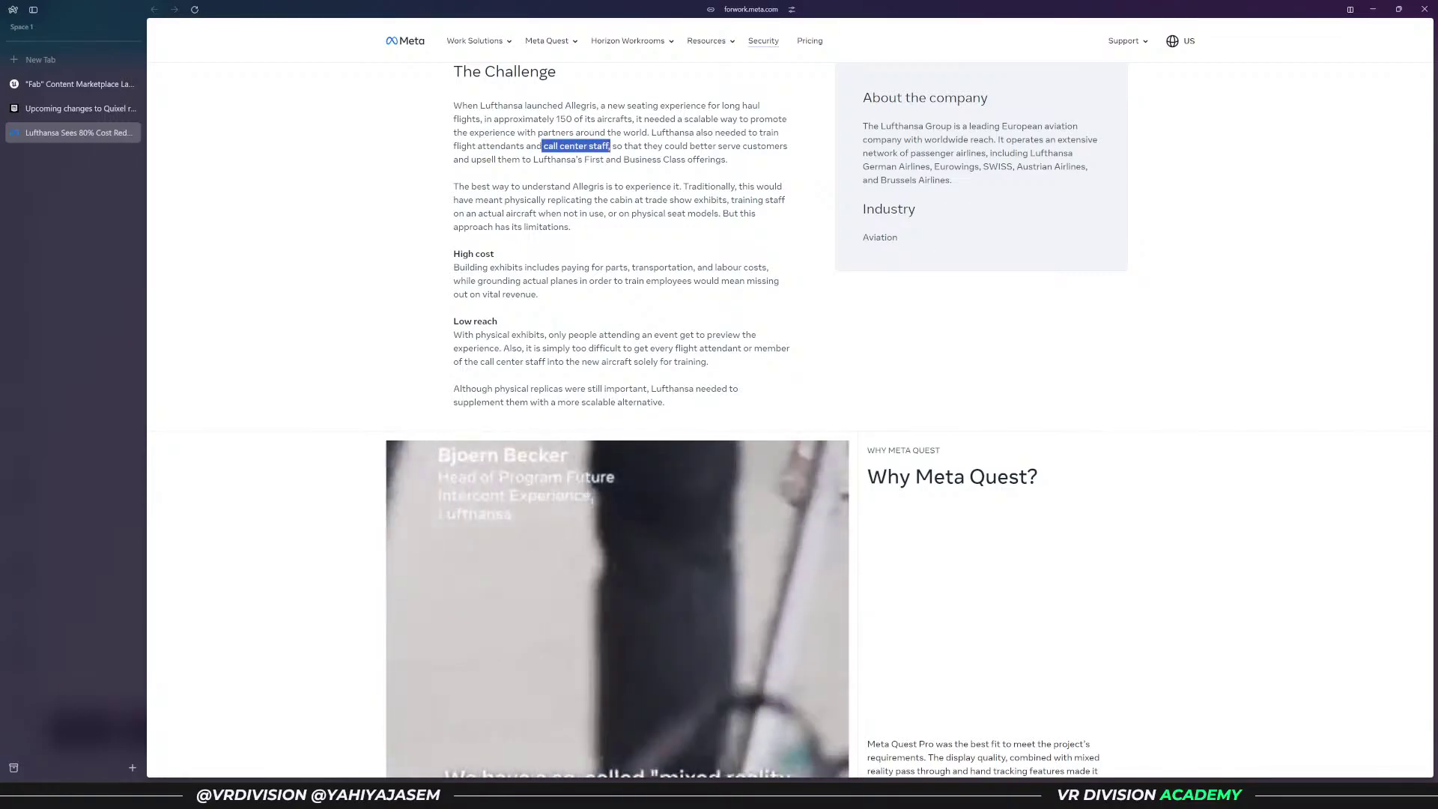
{"action": "left_click", "coordinate": [495, 254]}
{"action": "scroll", "coordinate": [495, 255], "scroll_direction": "up", "scroll_amount": 2}
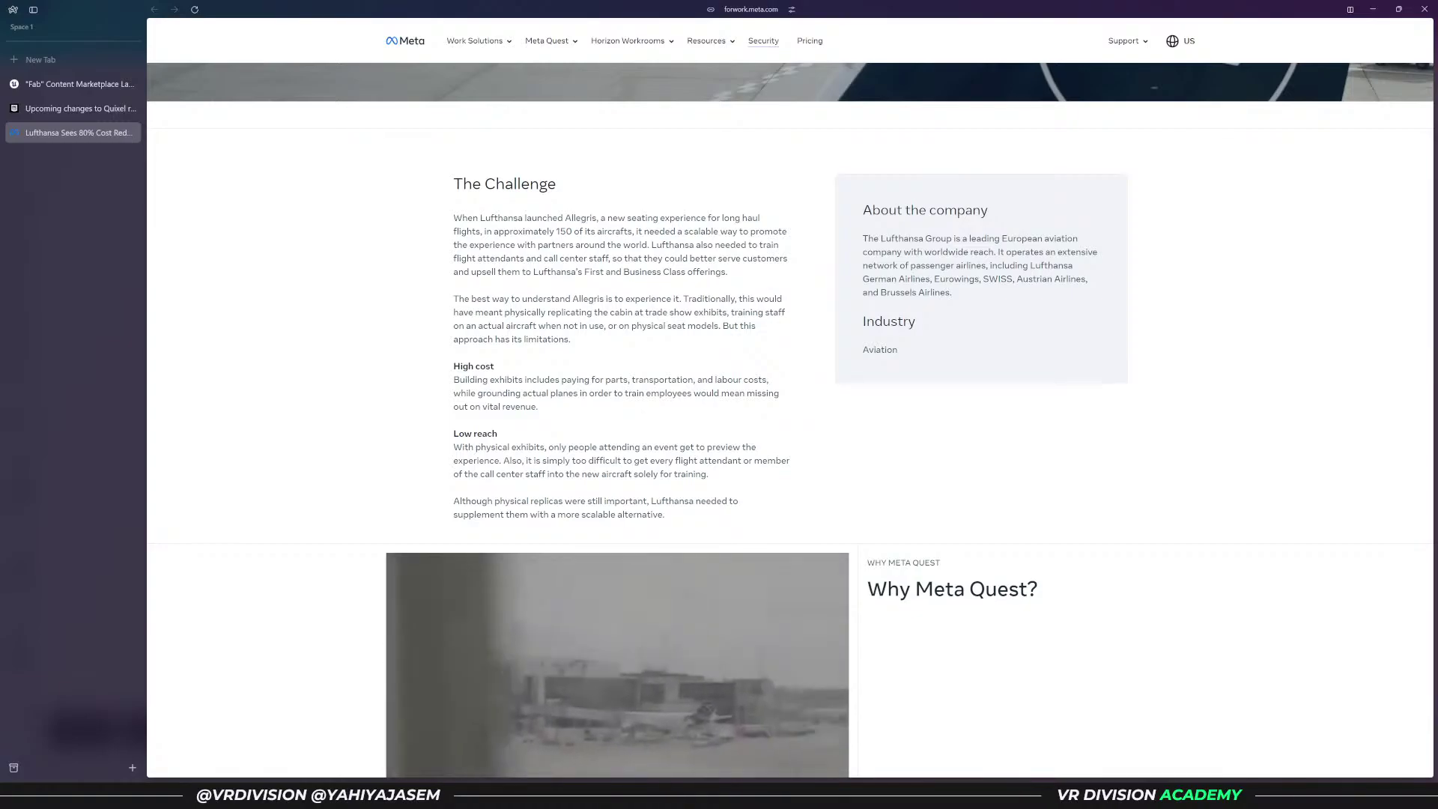
{"action": "left_click_drag", "start_coordinate": [454, 259], "coordinate": [606, 258]}
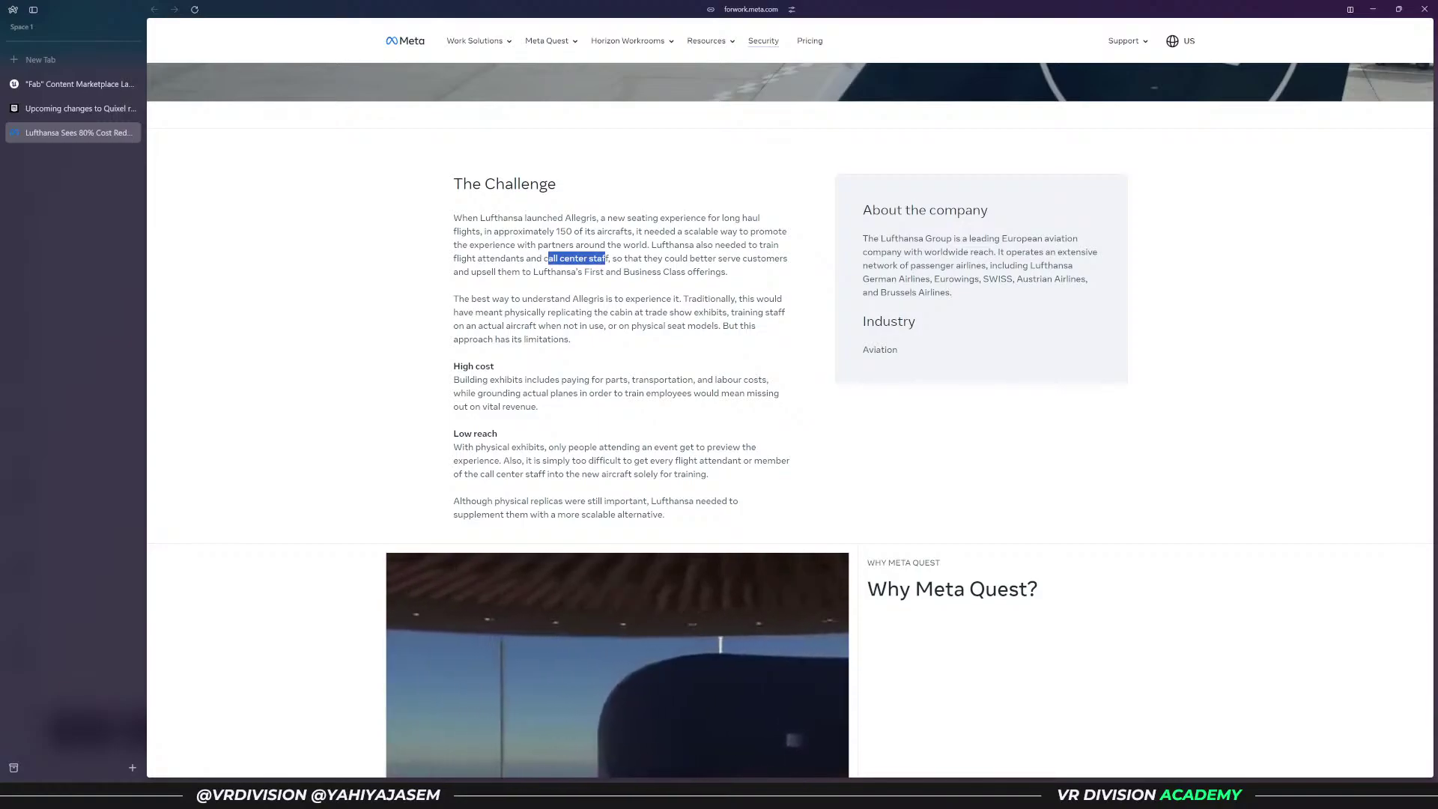
{"action": "left_click", "coordinate": [606, 258]}
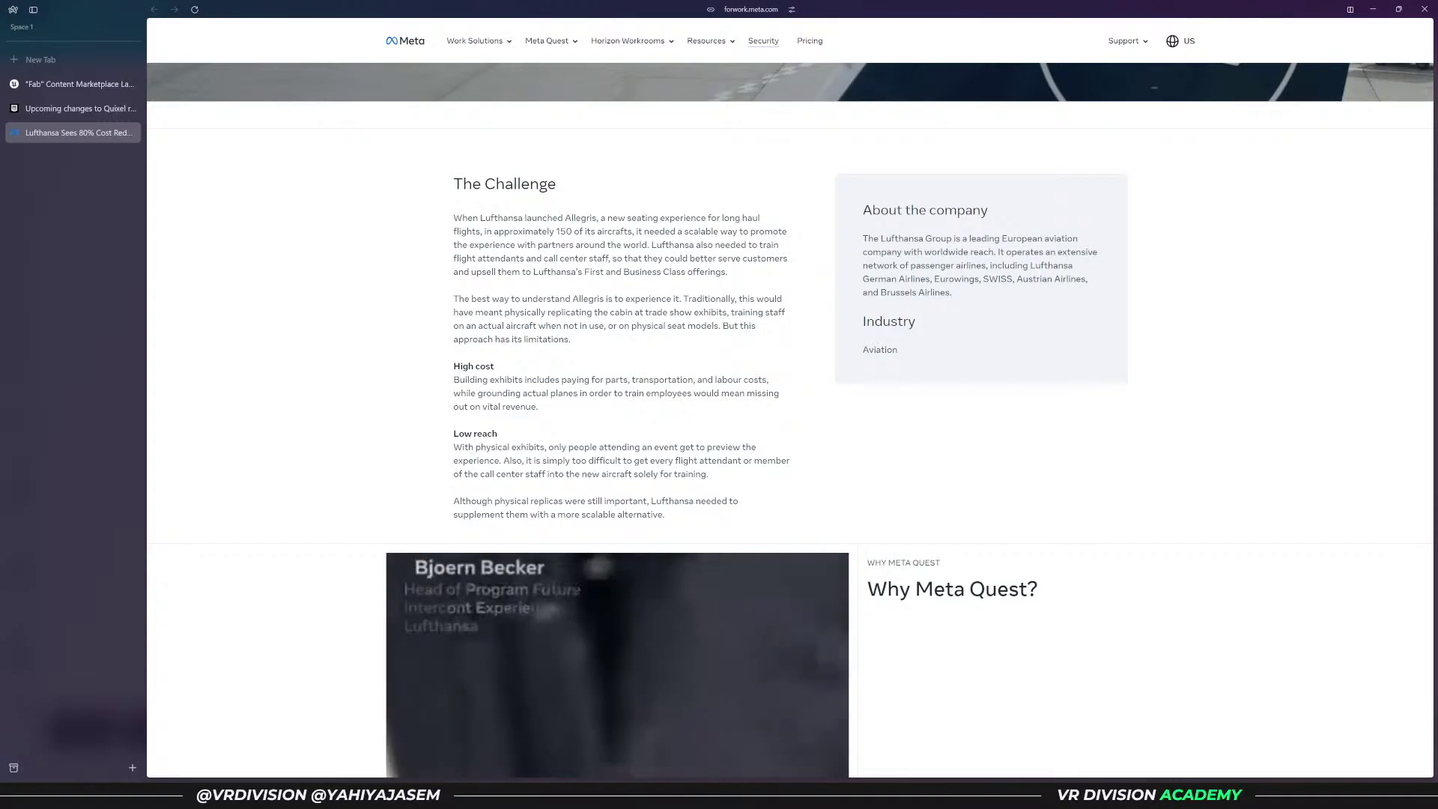
- Examine the case study's Solution and Result sections, then go back up past The Challenge to the airplane image
{"action": "scroll", "coordinate": [597, 283], "scroll_direction": "down", "scroll_amount": 12}
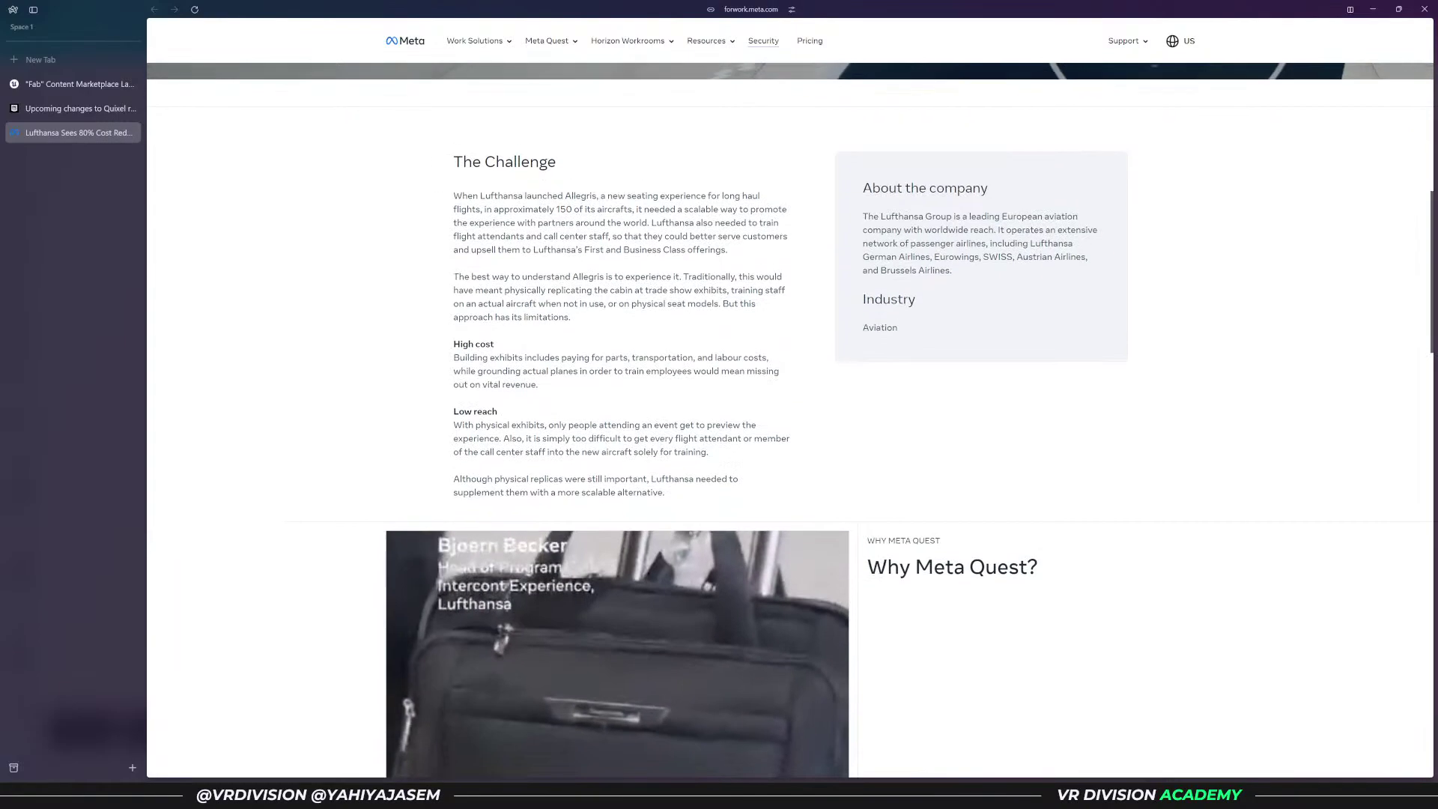
{"action": "scroll", "coordinate": [678, 287], "scroll_direction": "down", "scroll_amount": 3}
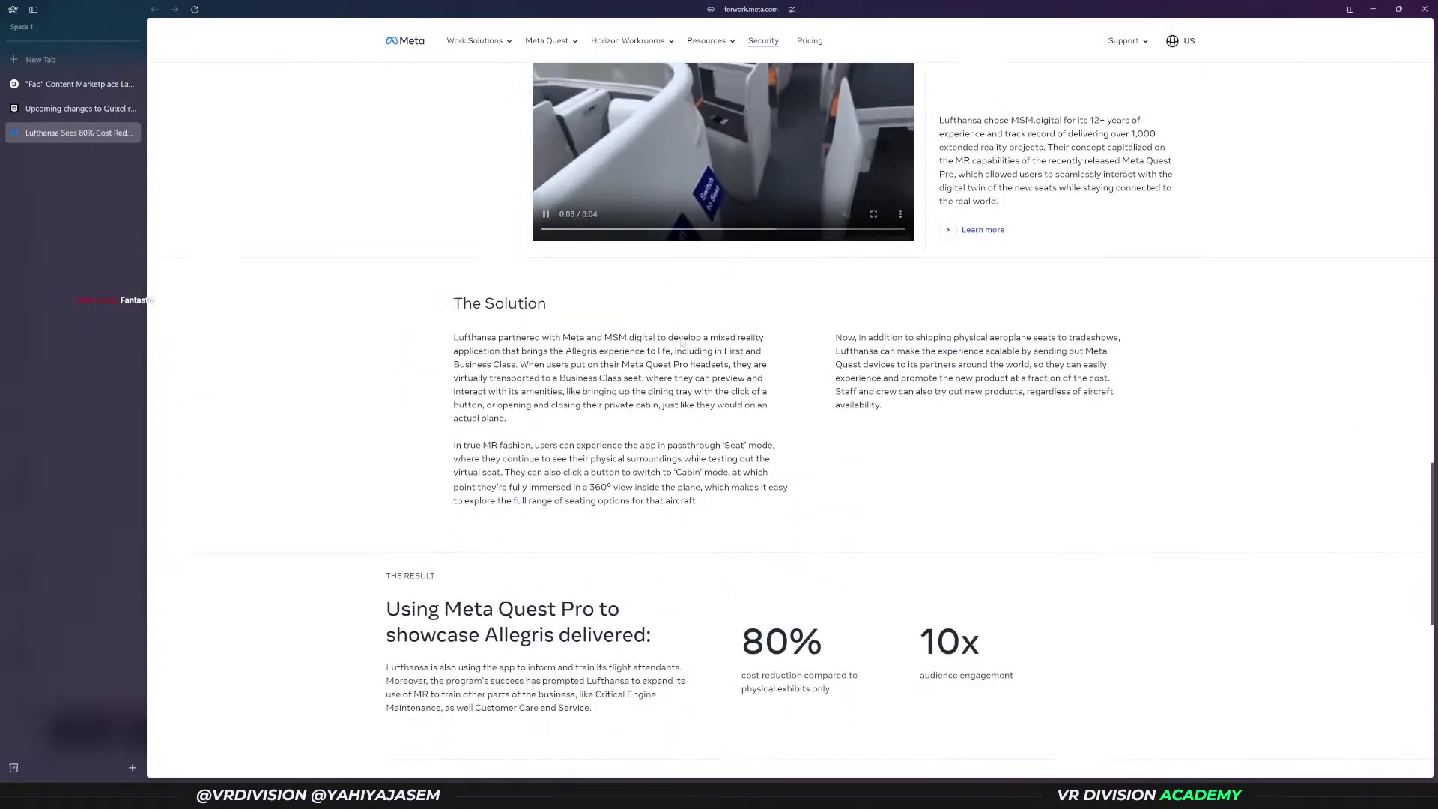
{"action": "scroll", "coordinate": [684, 412], "scroll_direction": "up", "scroll_amount": 3}
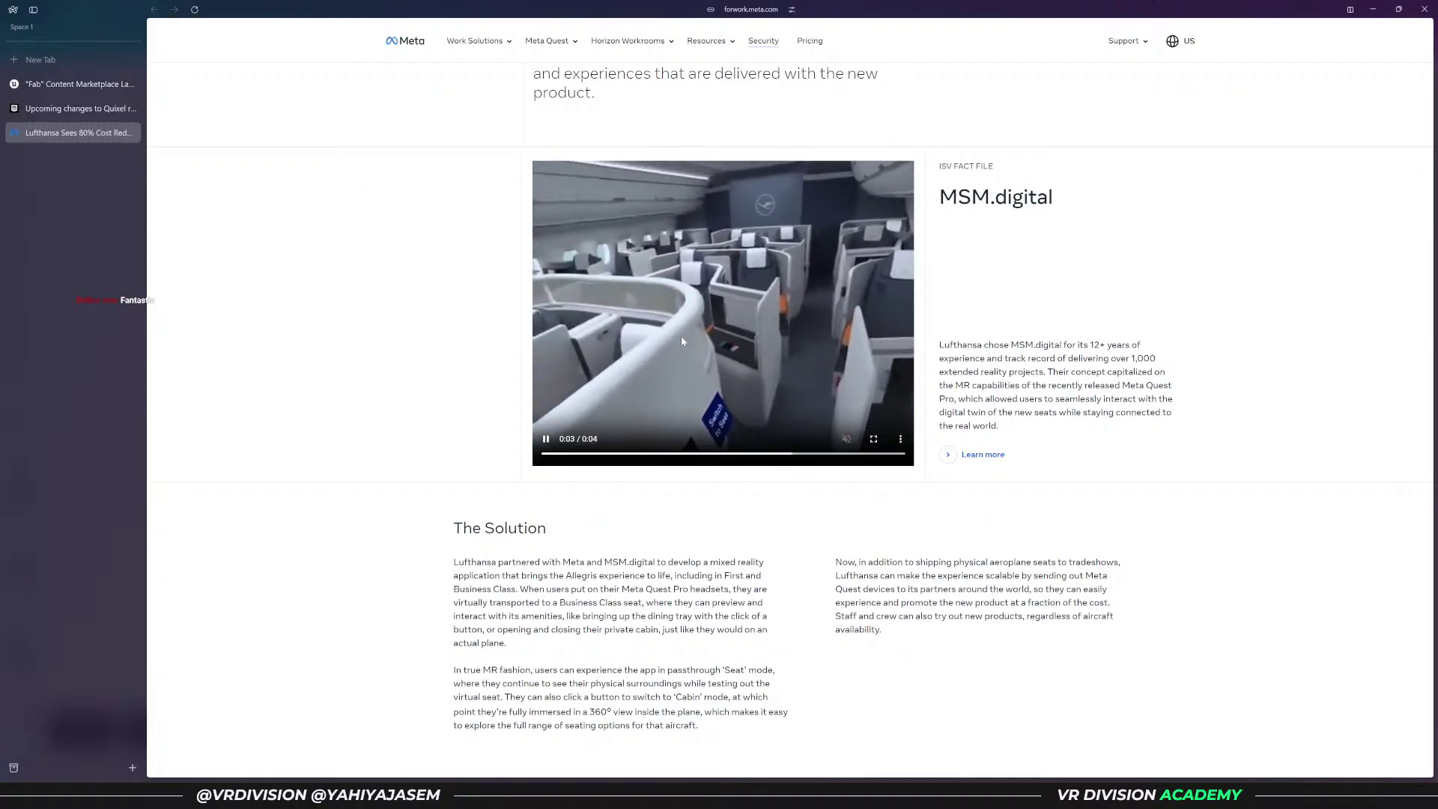
{"action": "scroll", "coordinate": [635, 275], "scroll_direction": "down", "scroll_amount": 10}
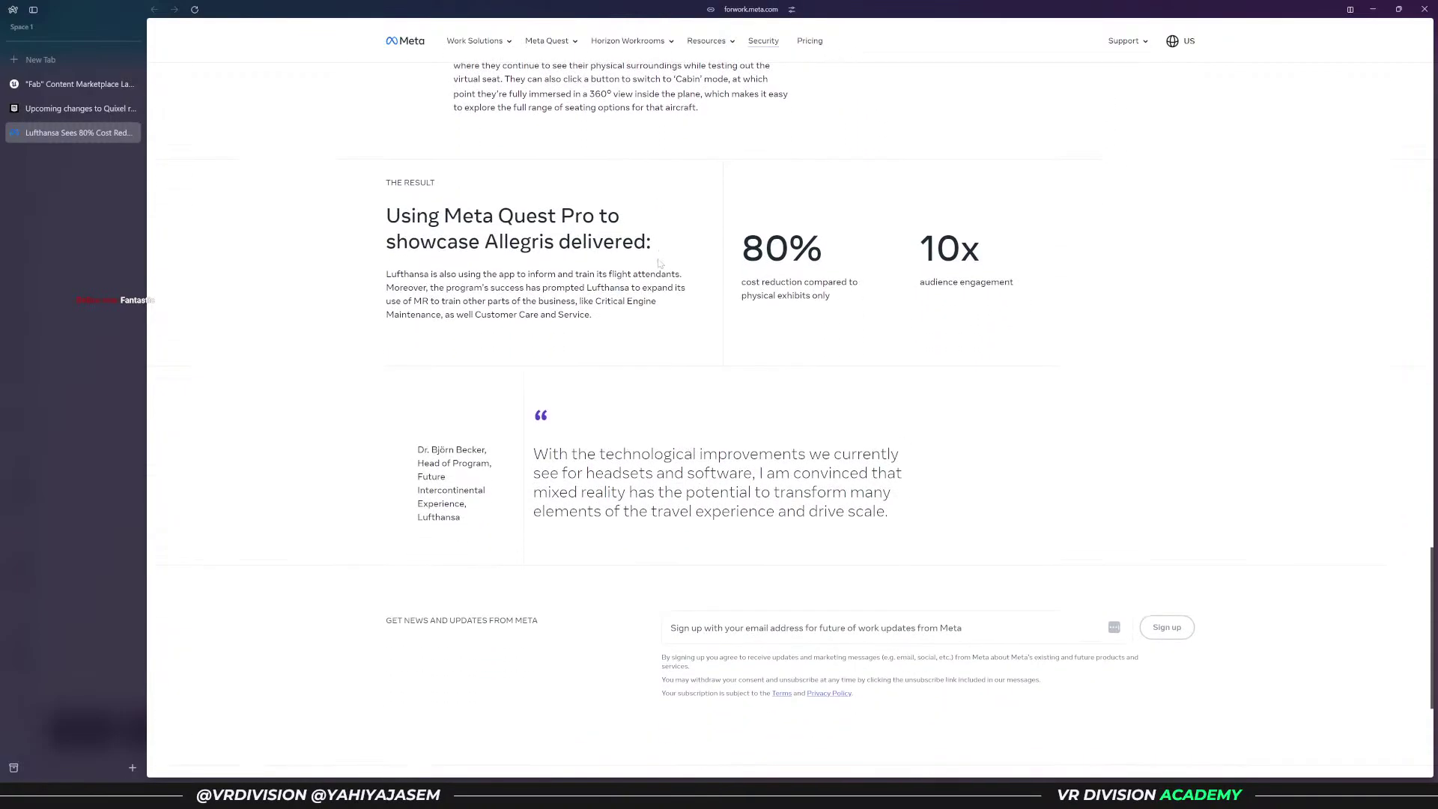
{"action": "scroll", "coordinate": [650, 285], "scroll_direction": "down", "scroll_amount": 3}
{"action": "scroll", "coordinate": [652, 300], "scroll_direction": "up", "scroll_amount": 18}
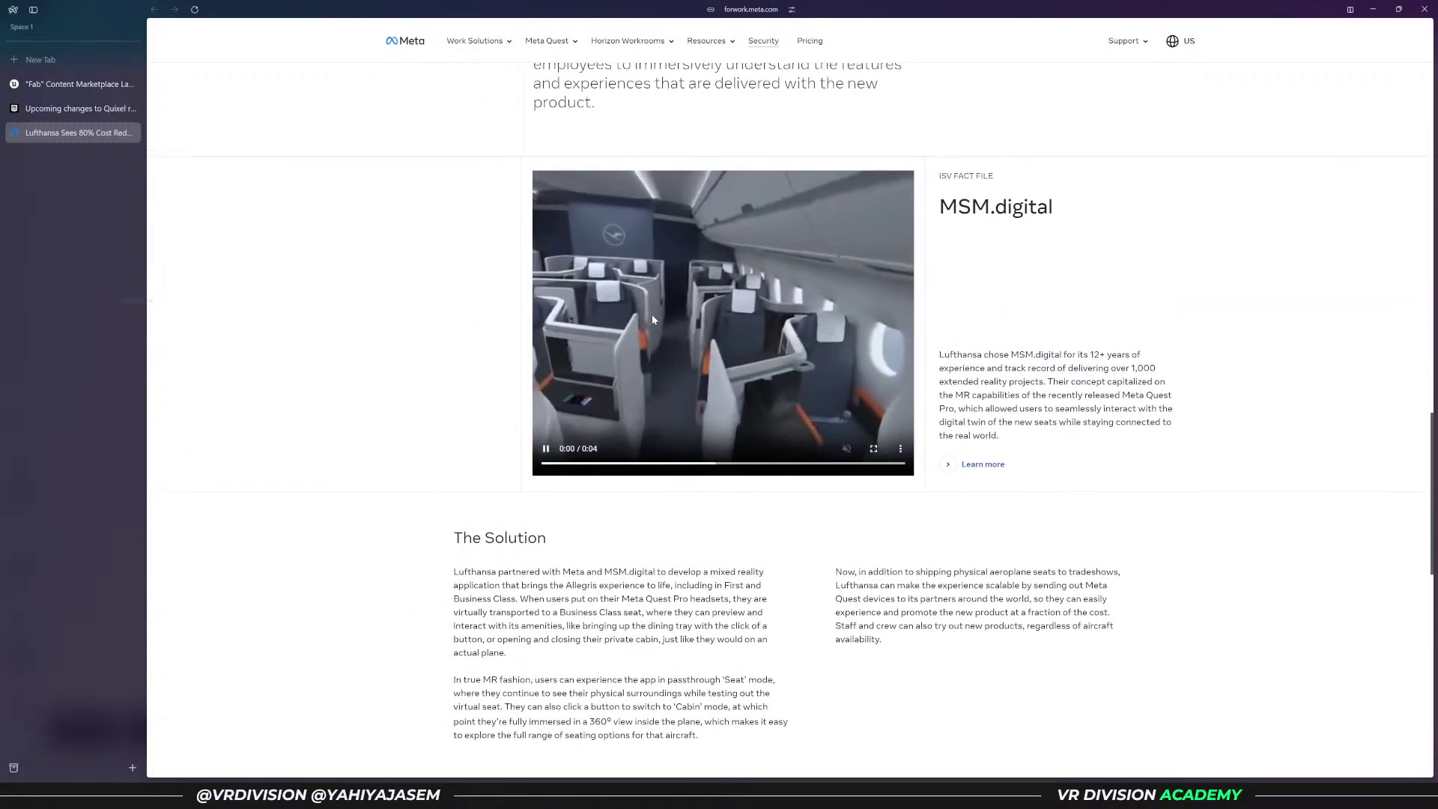
{"action": "scroll", "coordinate": [652, 320], "scroll_direction": "up", "scroll_amount": 8}
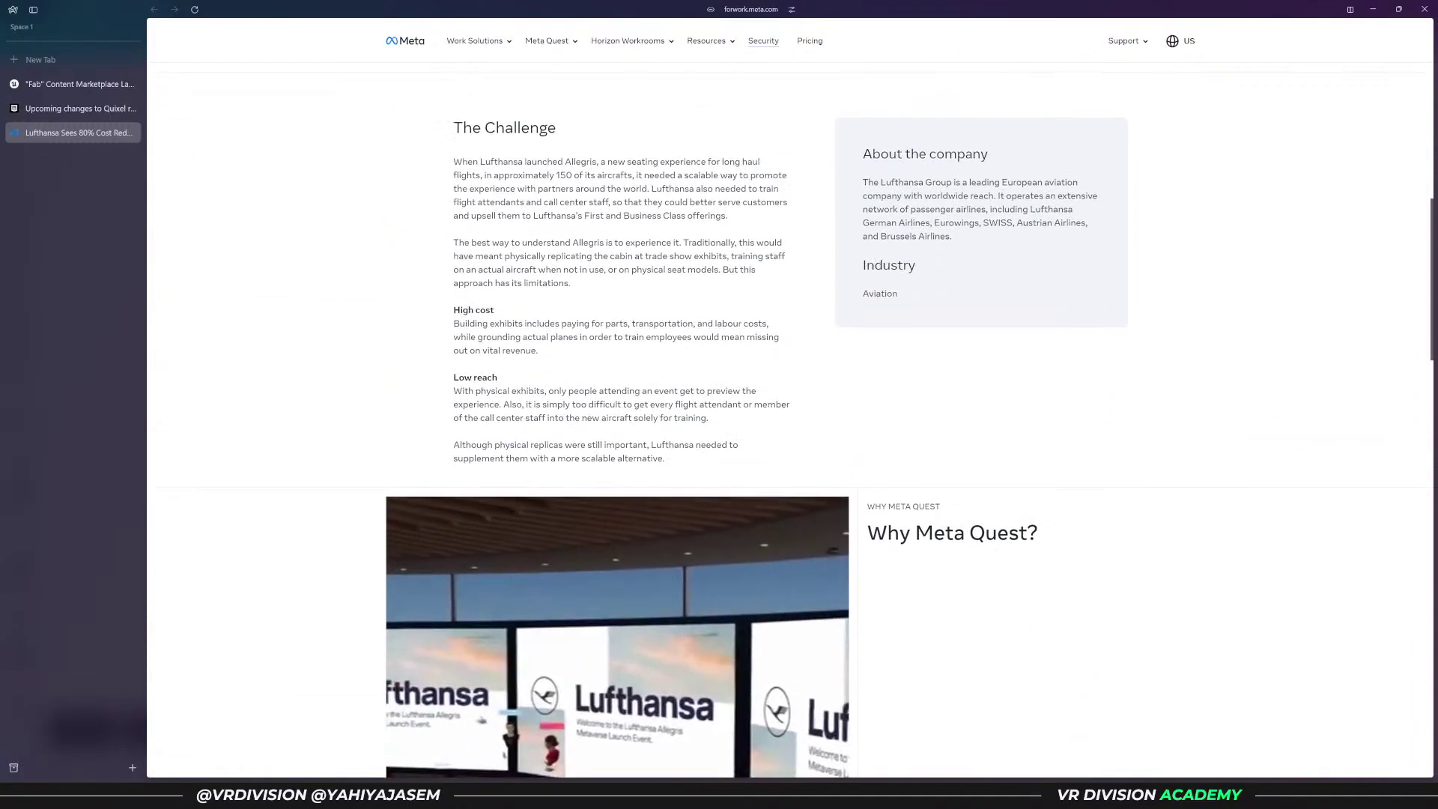
{"action": "scroll", "coordinate": [659, 359], "scroll_direction": "up", "scroll_amount": 3}
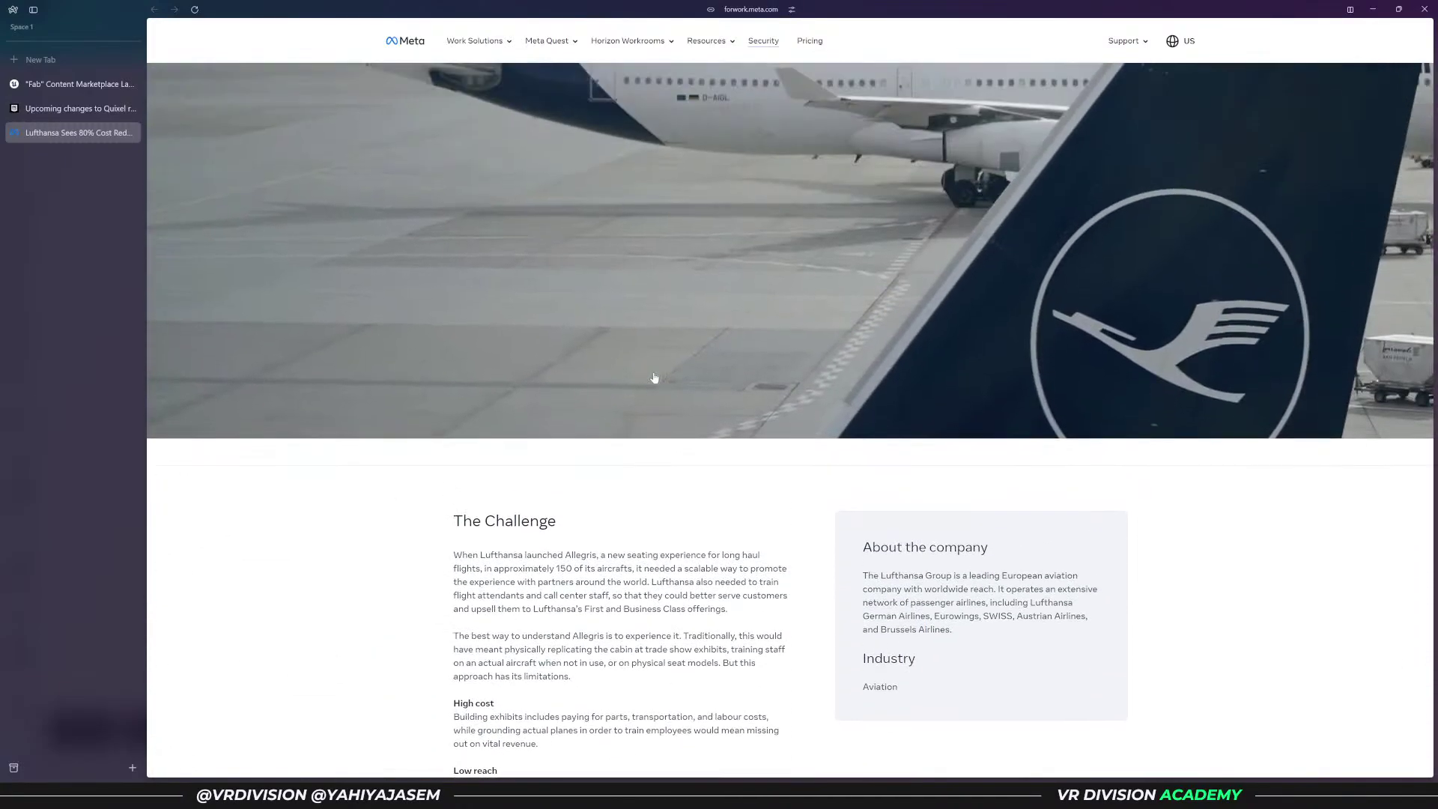
{"action": "scroll", "coordinate": [656, 380], "scroll_direction": "up", "scroll_amount": 2}
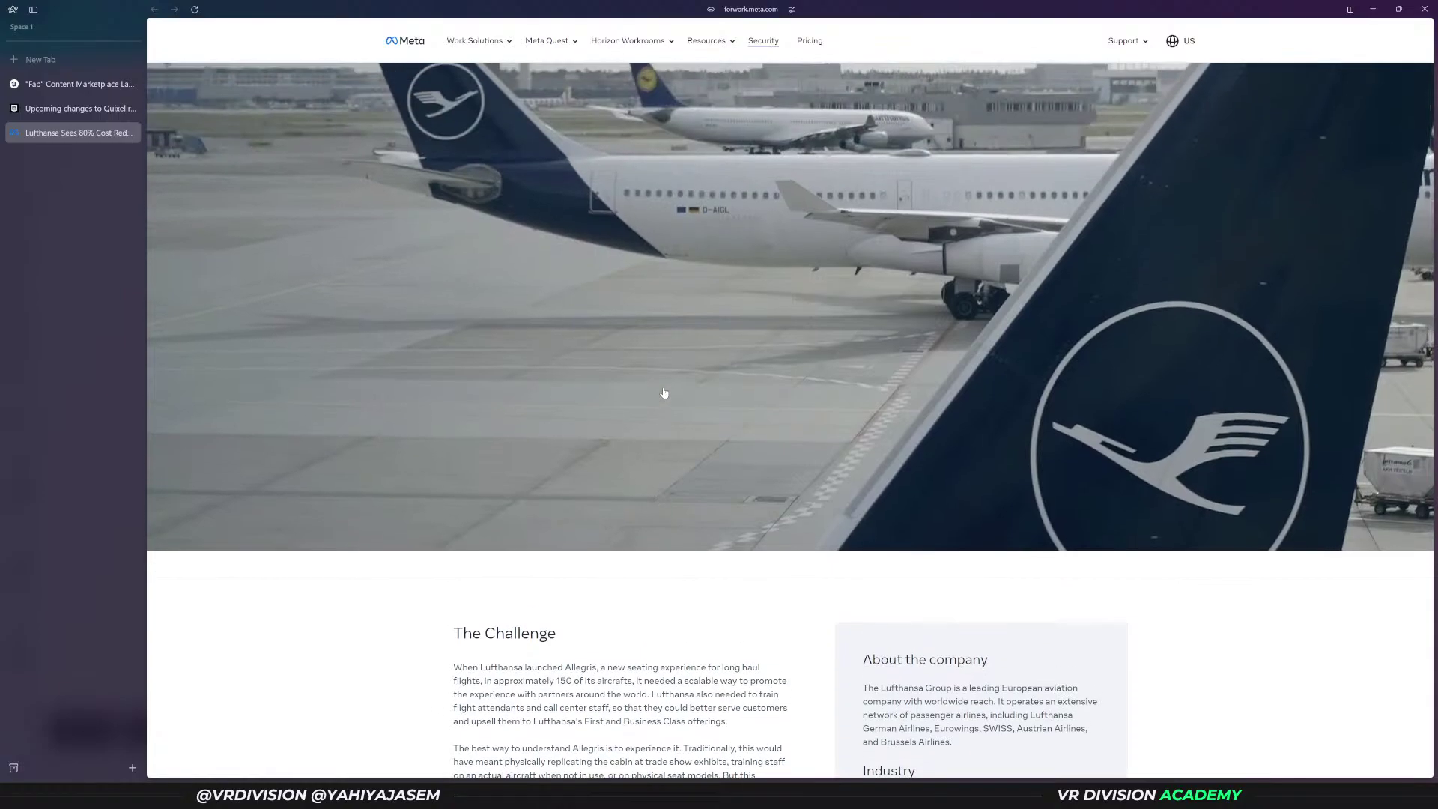
- Copy the Lufthansa case study's URL and switch from the browser back to the Canva deck showing the Fab News slide
{"action": "scroll", "coordinate": [664, 393], "scroll_direction": "up", "scroll_amount": 2}
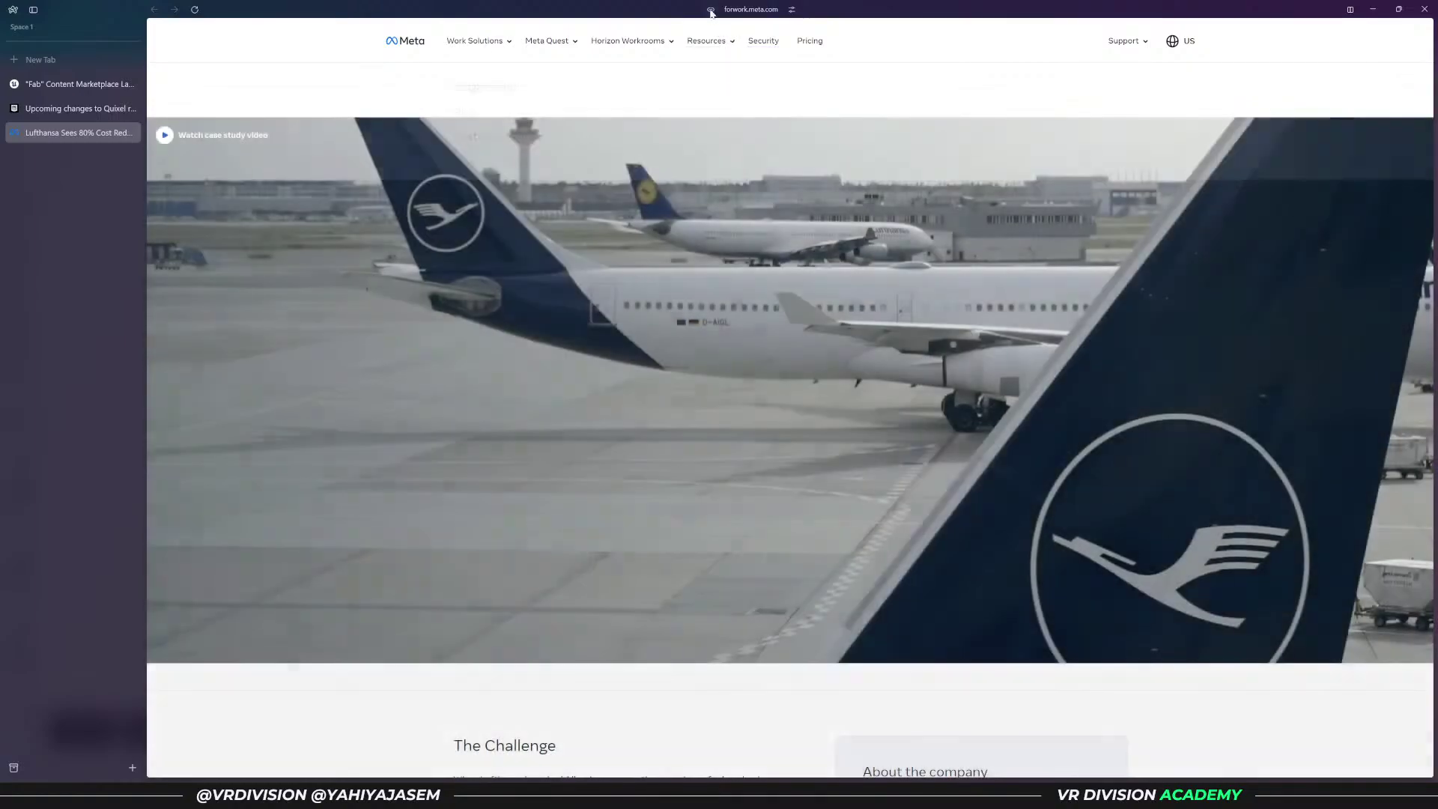
{"action": "key", "text": "ctrl+shift+c"}
{"action": "mouse_move", "coordinate": [706, 41]}
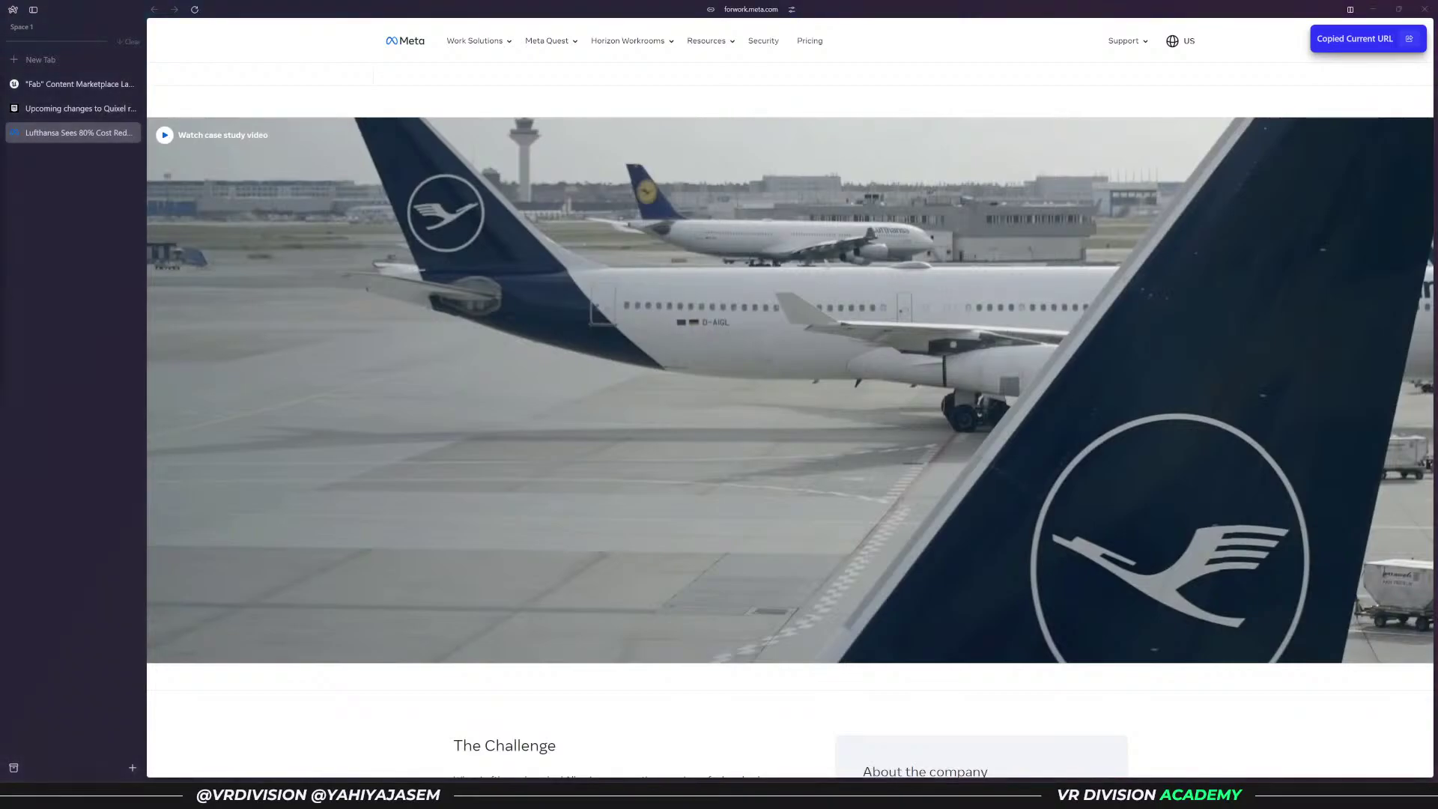
{"action": "scroll", "coordinate": [791, 419], "scroll_direction": "down", "scroll_amount": 5}
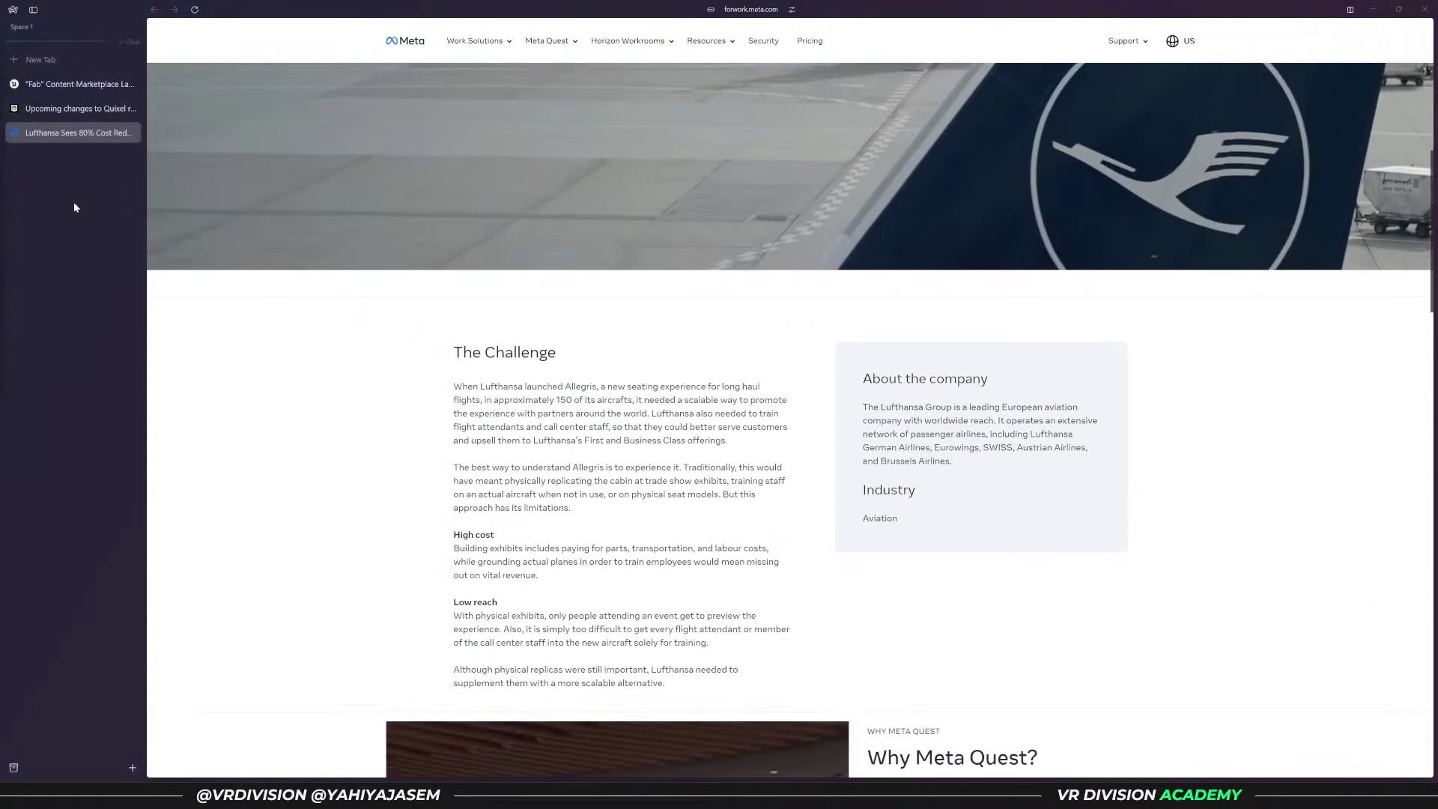
{"action": "left_click", "coordinate": [1374, 10]}
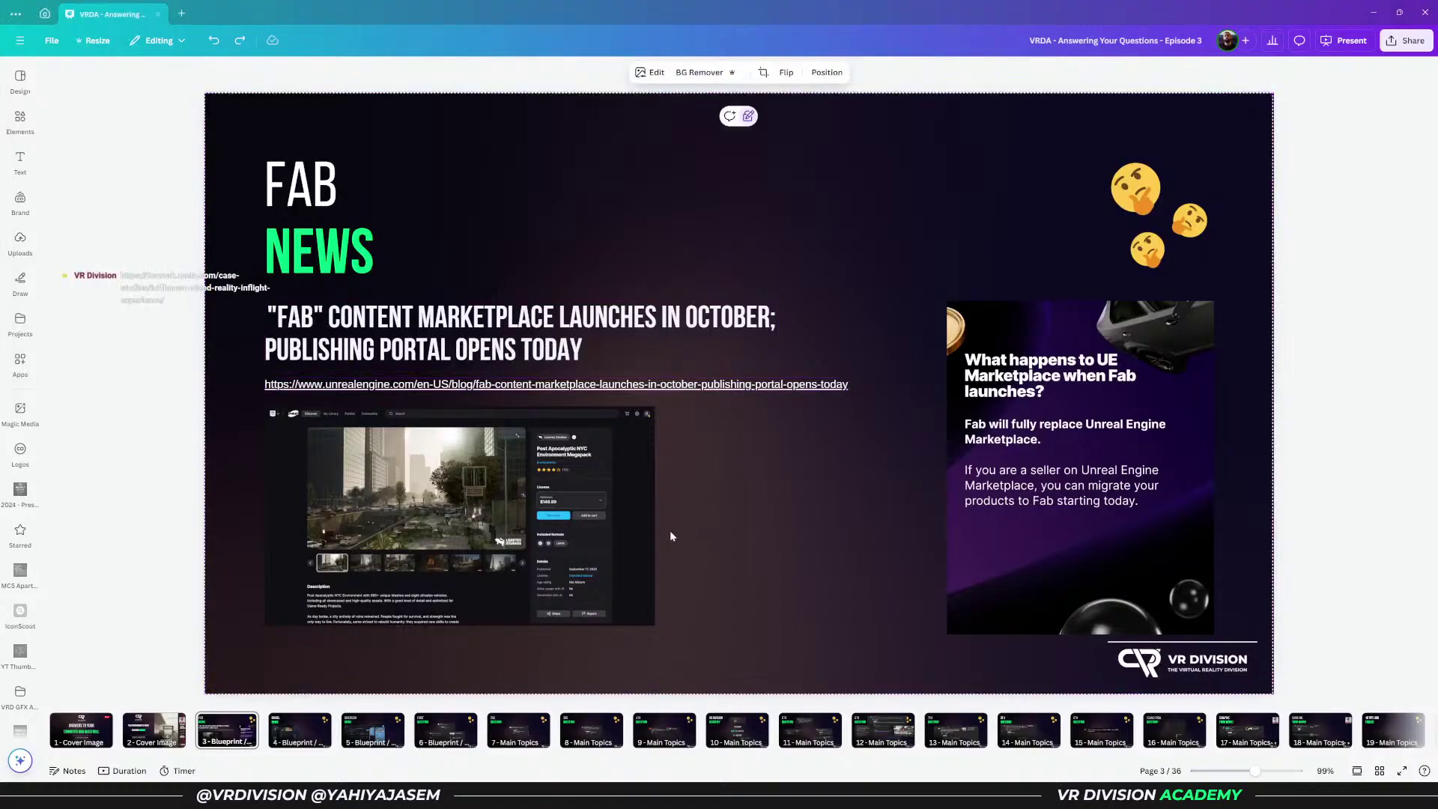
- Present the Quixel News and Diversion News slides, showing the account menu in the Diversion app and its Dark mode setting on the slide
{"action": "left_click", "coordinate": [277, 738]}
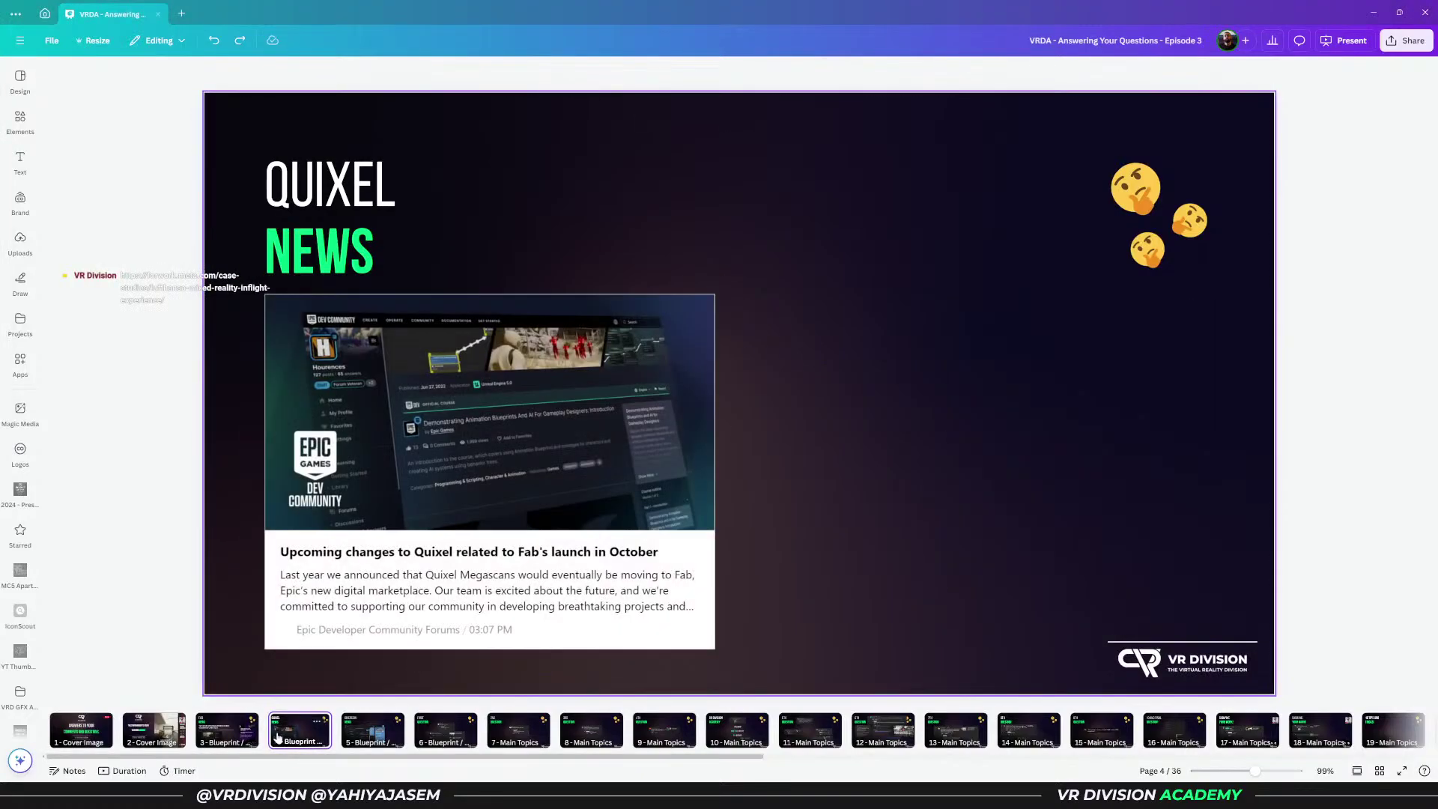
{"action": "left_click", "coordinate": [368, 732]}
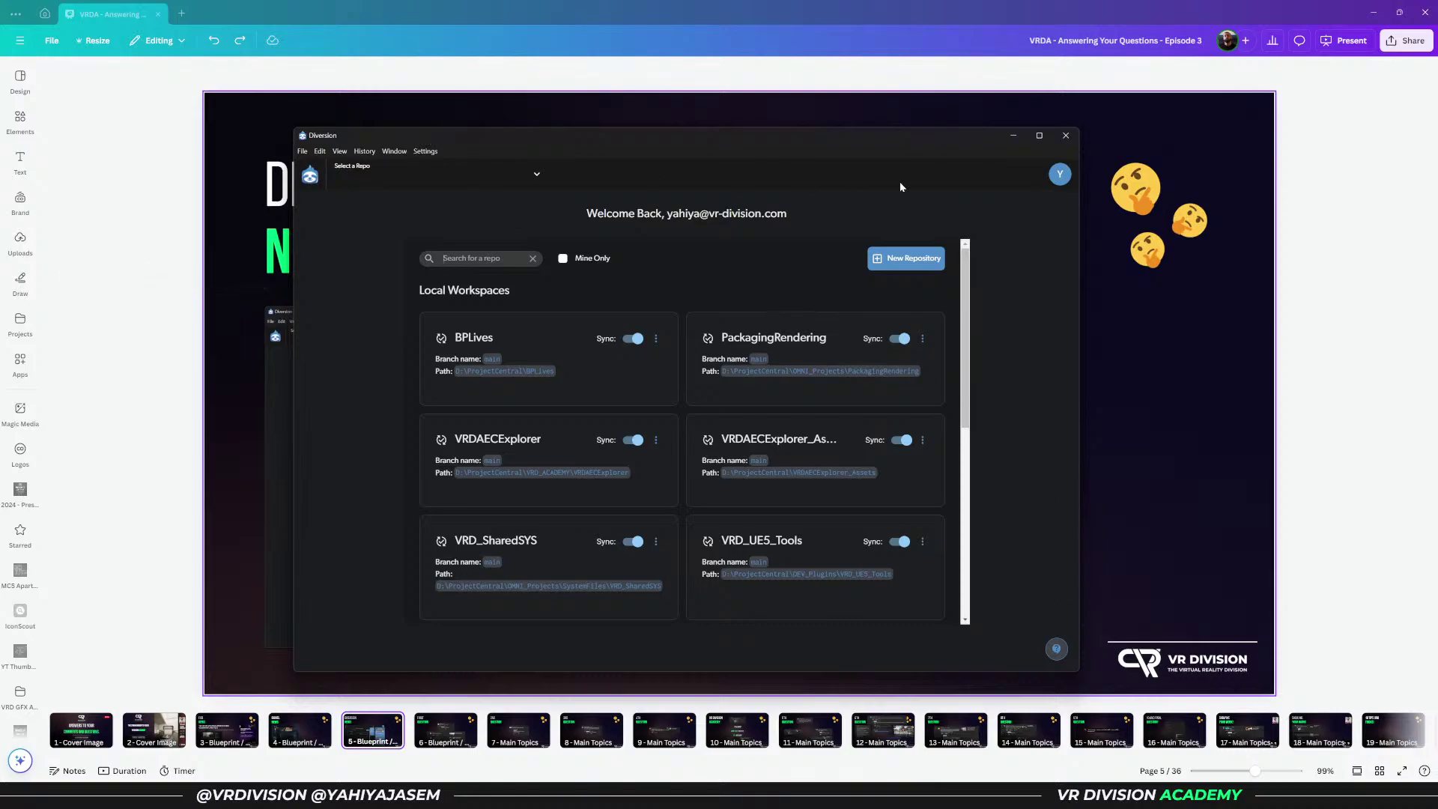
{"action": "left_click", "coordinate": [1059, 175]}
{"action": "left_click", "coordinate": [1055, 234]}
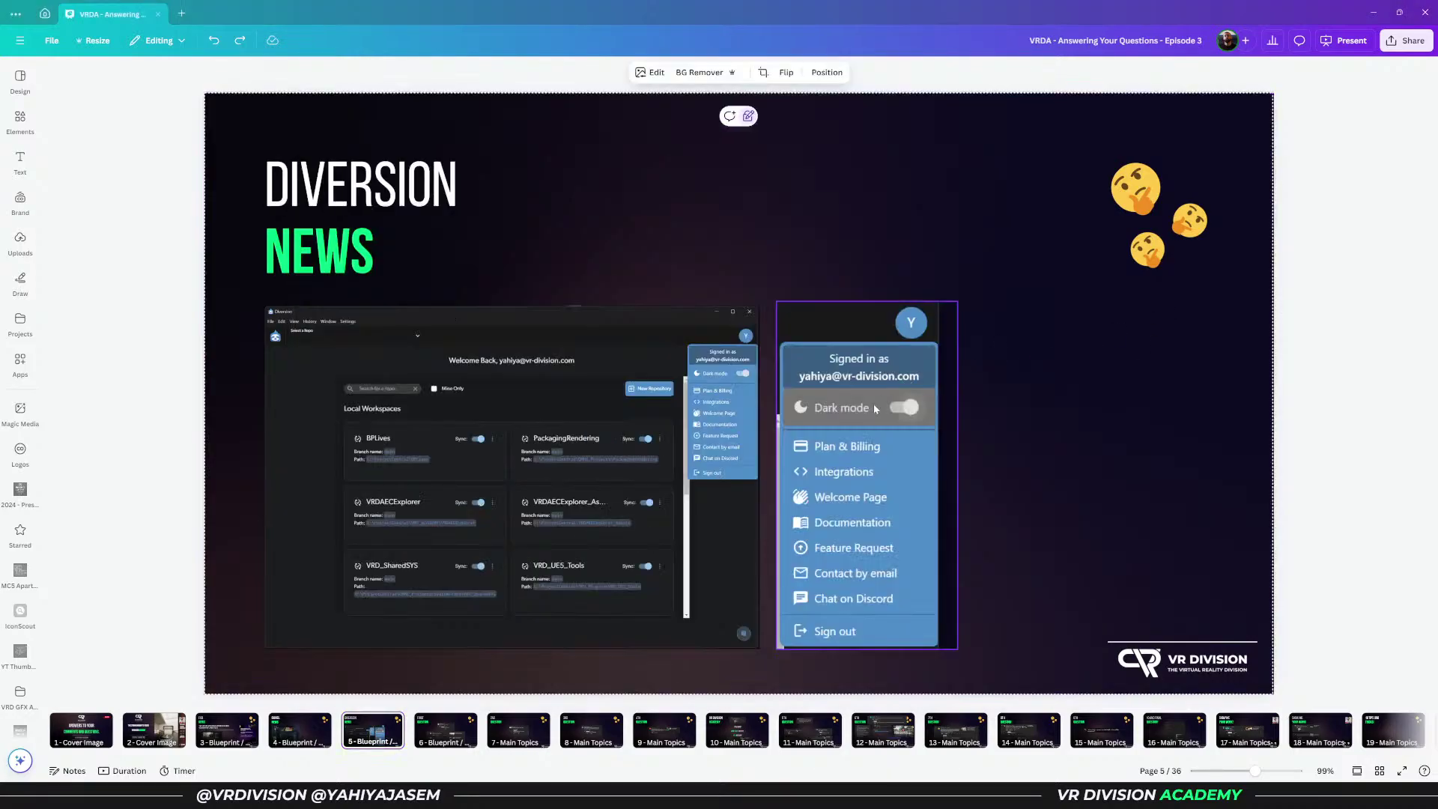
{"action": "left_click", "coordinate": [897, 405]}
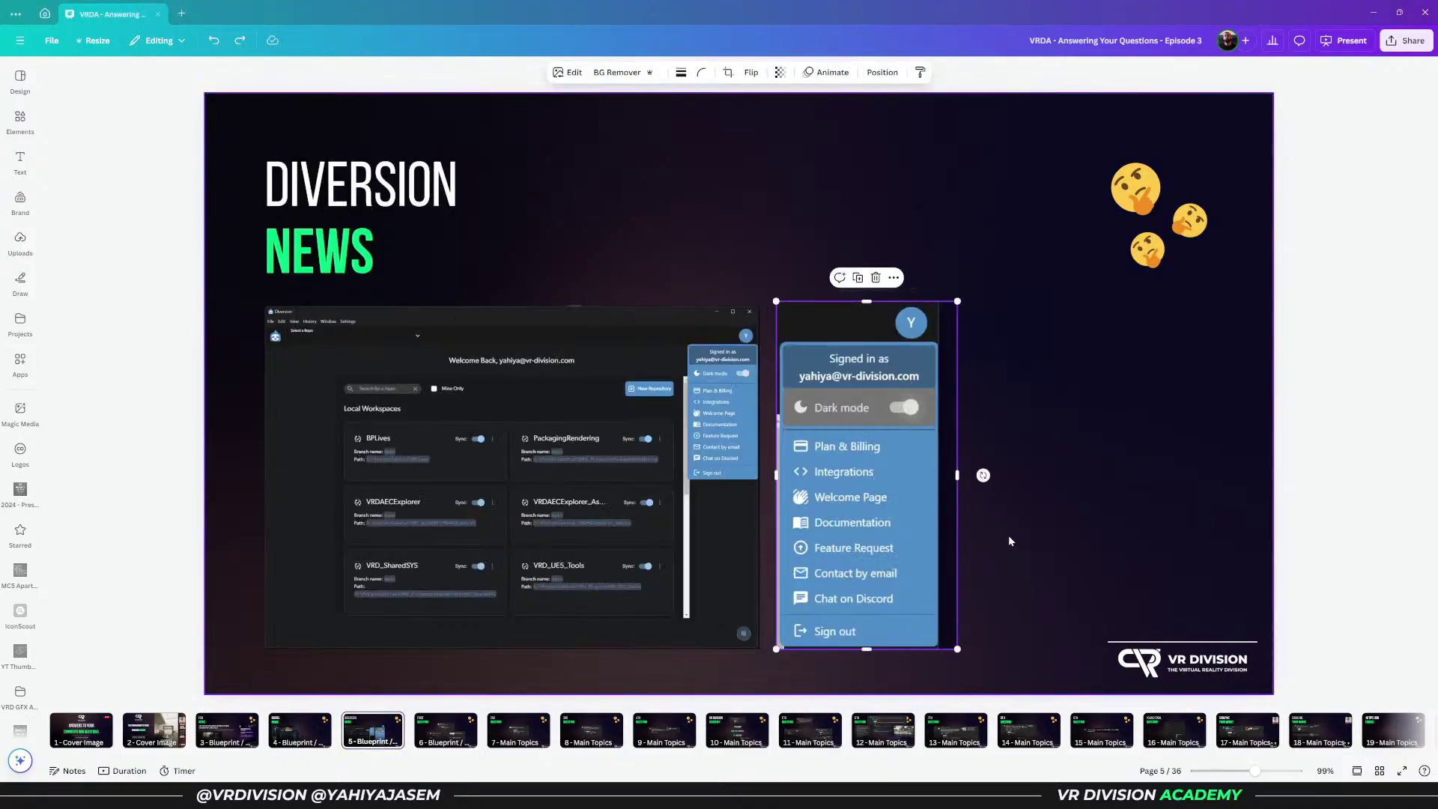
- Show the First Question slide and the VR Division Academy offer on slide 10, ending on the sponsor slide 2
{"action": "scroll", "coordinate": [830, 642], "scroll_direction": "down", "scroll_amount": 1}
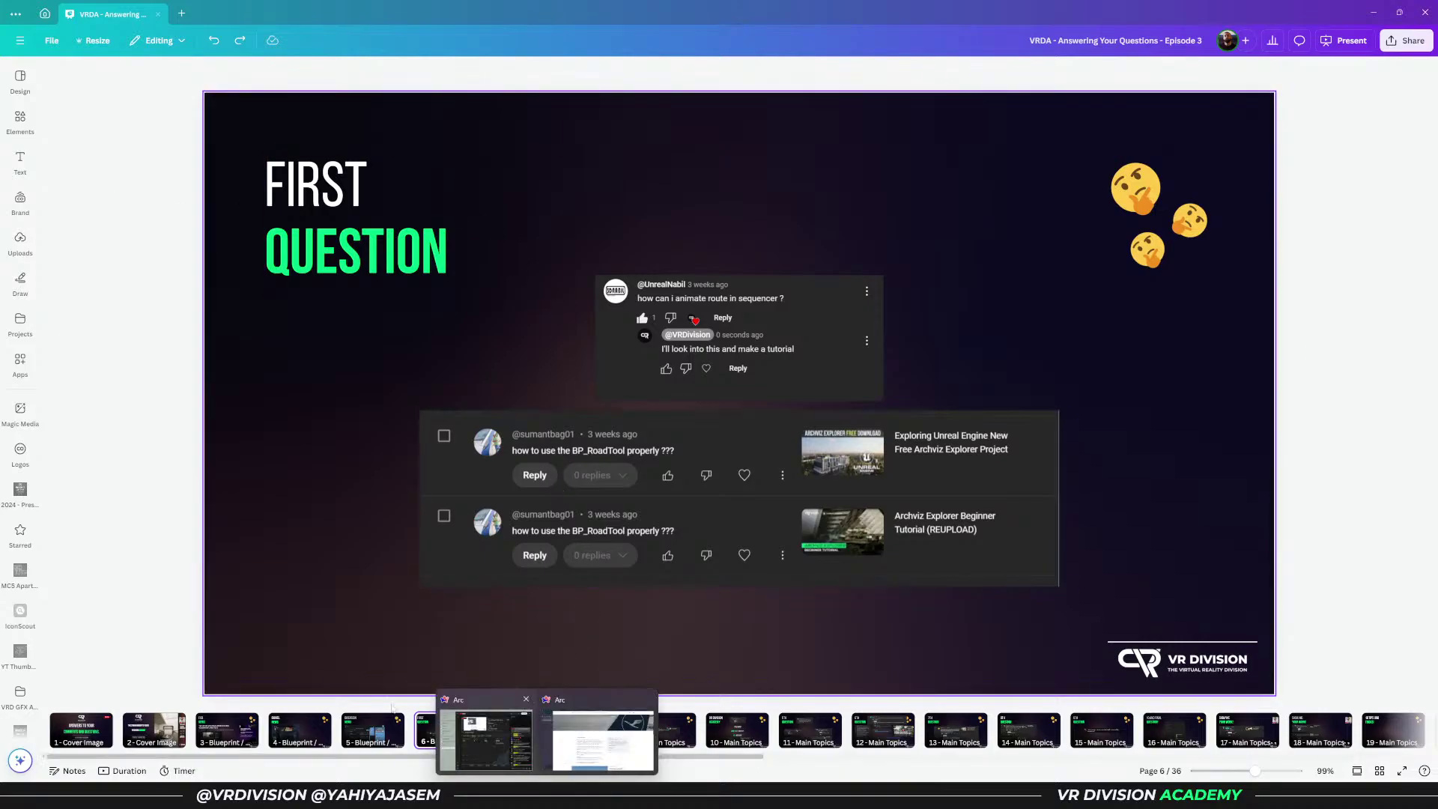
{"action": "left_click", "coordinate": [399, 671]}
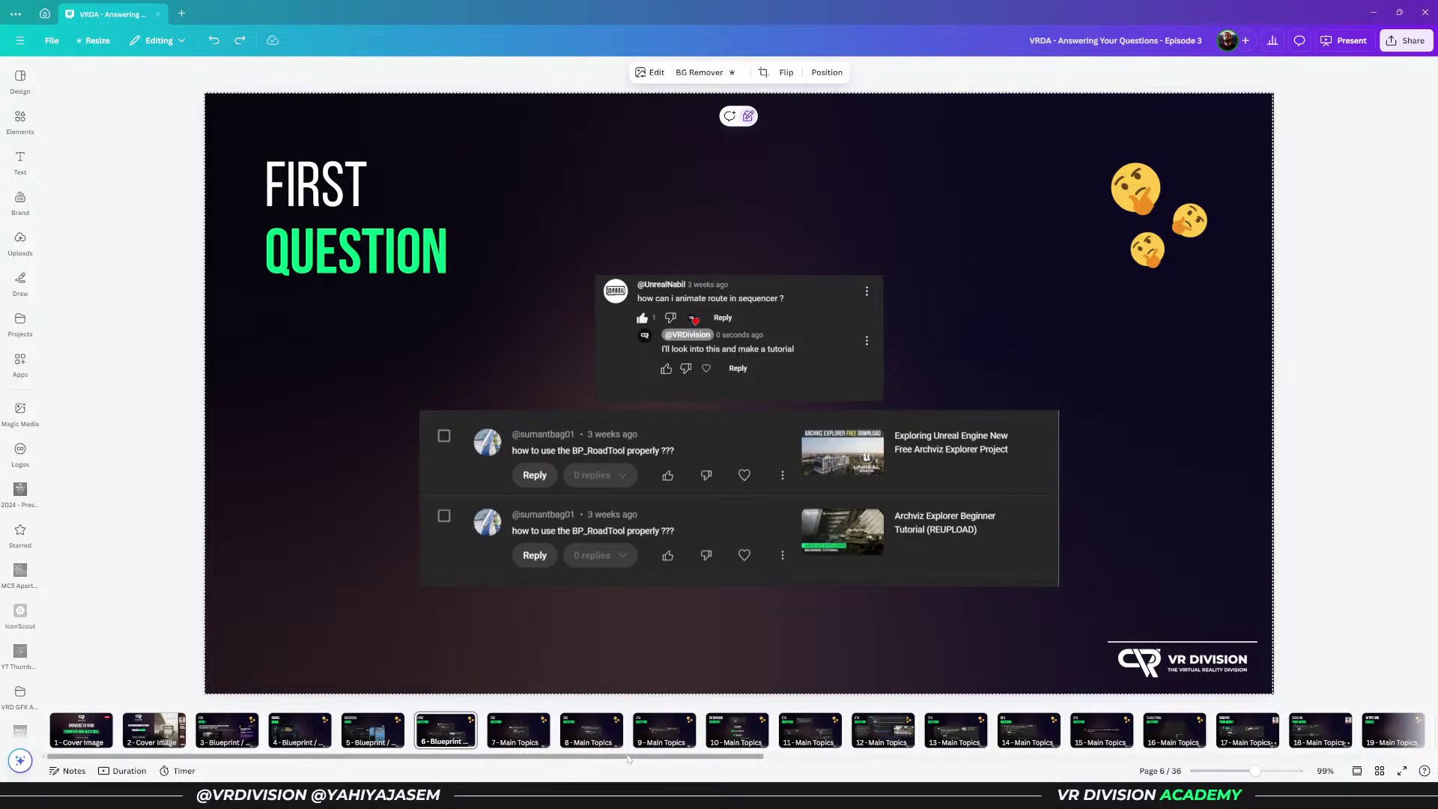
{"action": "left_click", "coordinate": [738, 729]}
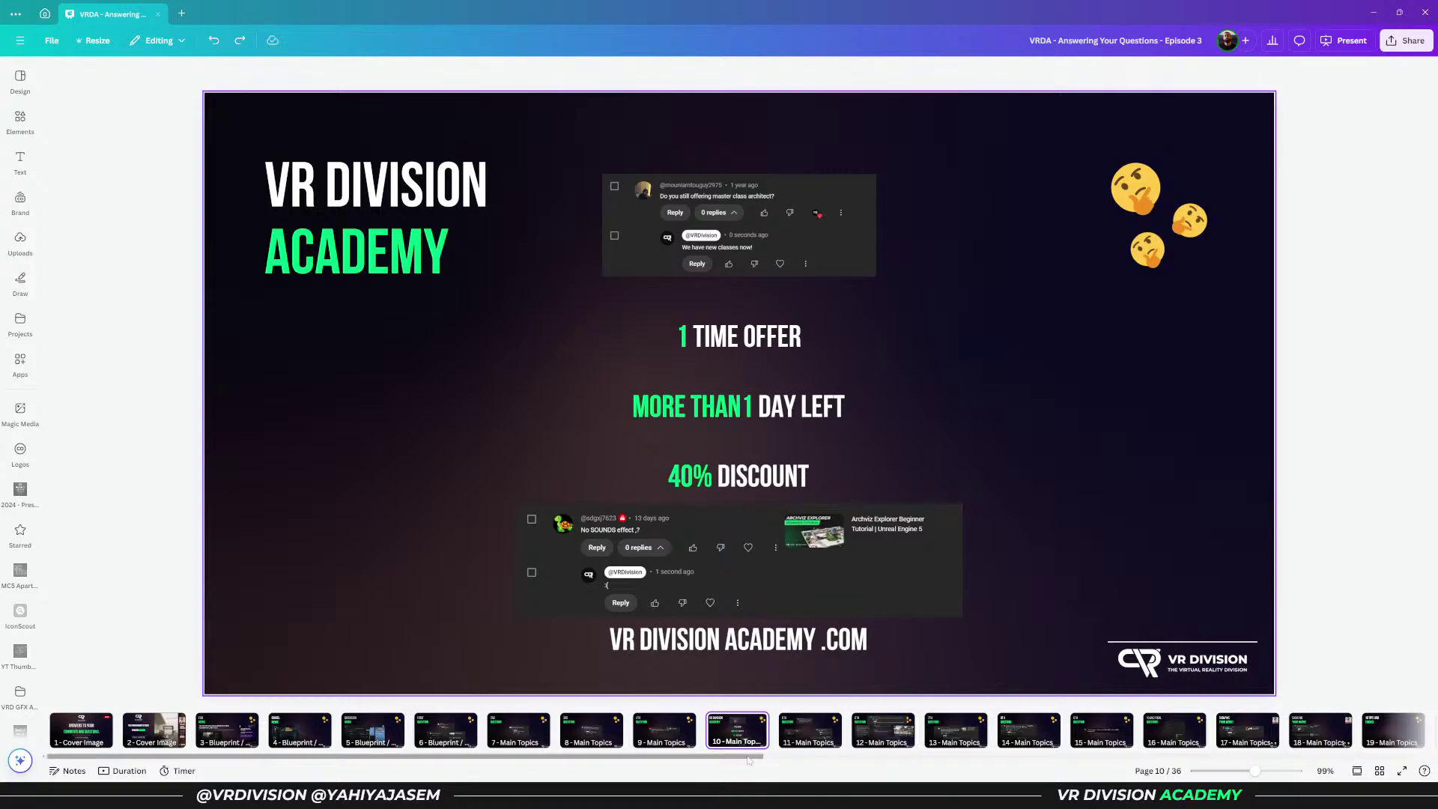
{"action": "left_click", "coordinate": [161, 737]}
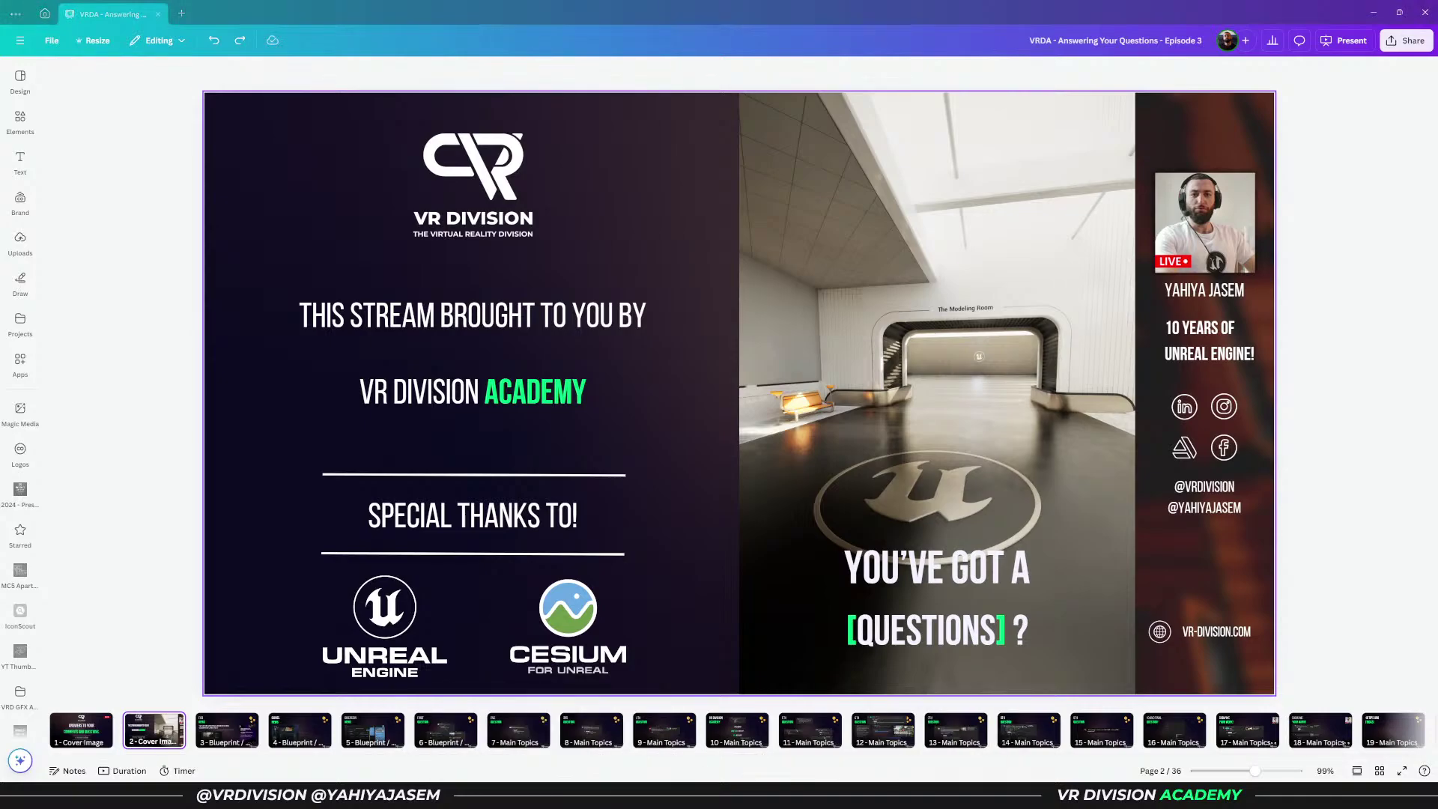
{"action": "mouse_move", "coordinate": [546, 794]}
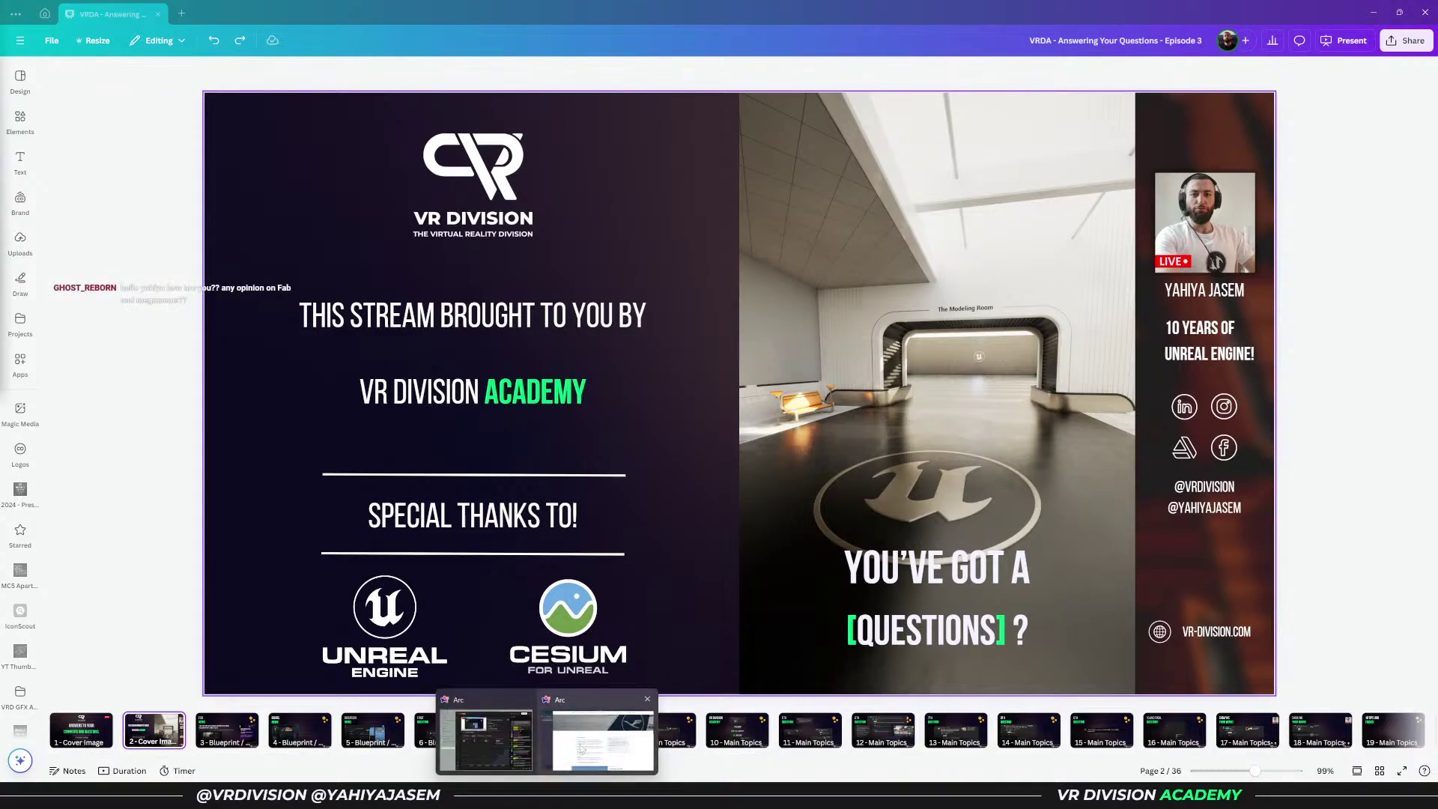
{"action": "key", "text": "super"}
{"action": "type", "text": "live"}
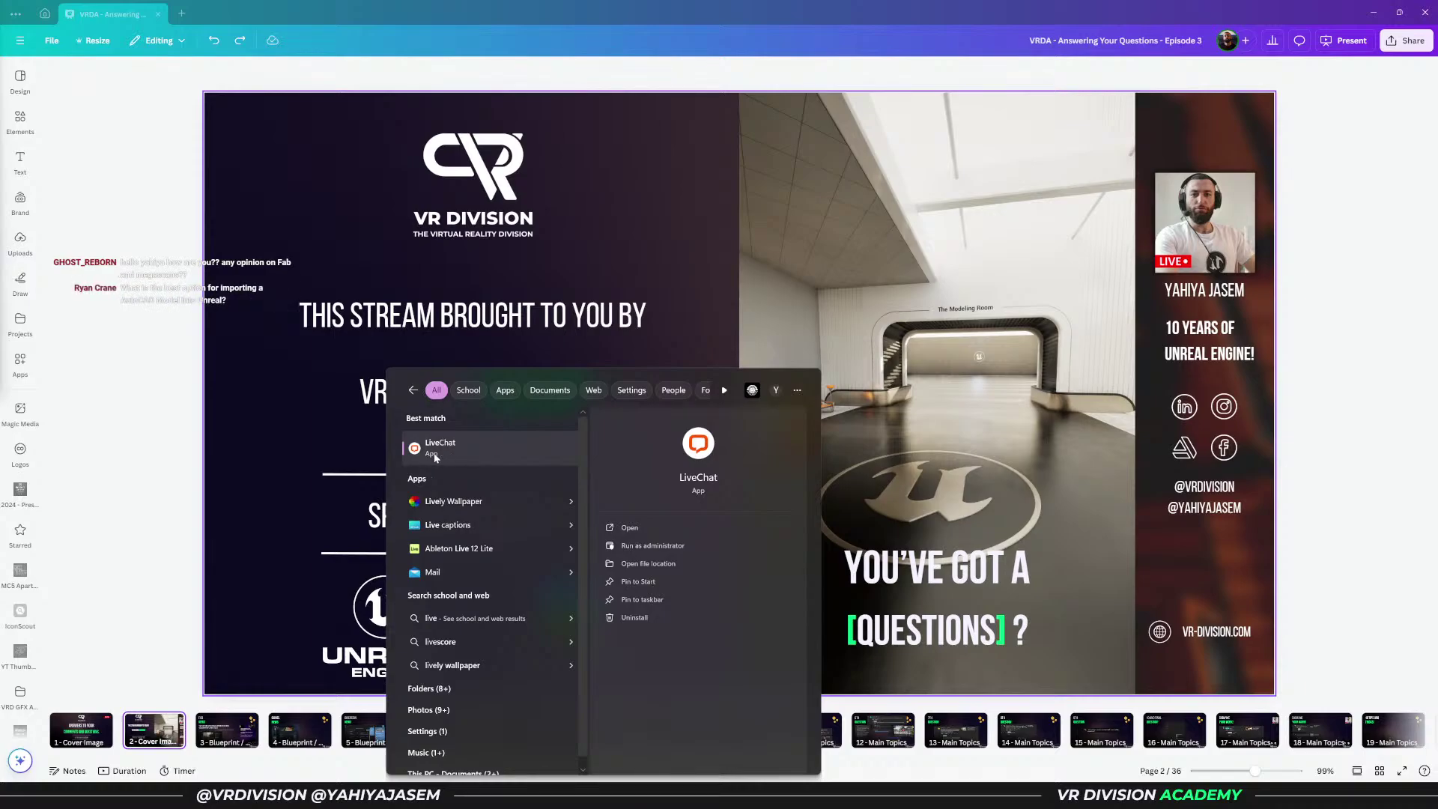
{"action": "left_click", "coordinate": [211, 492]}
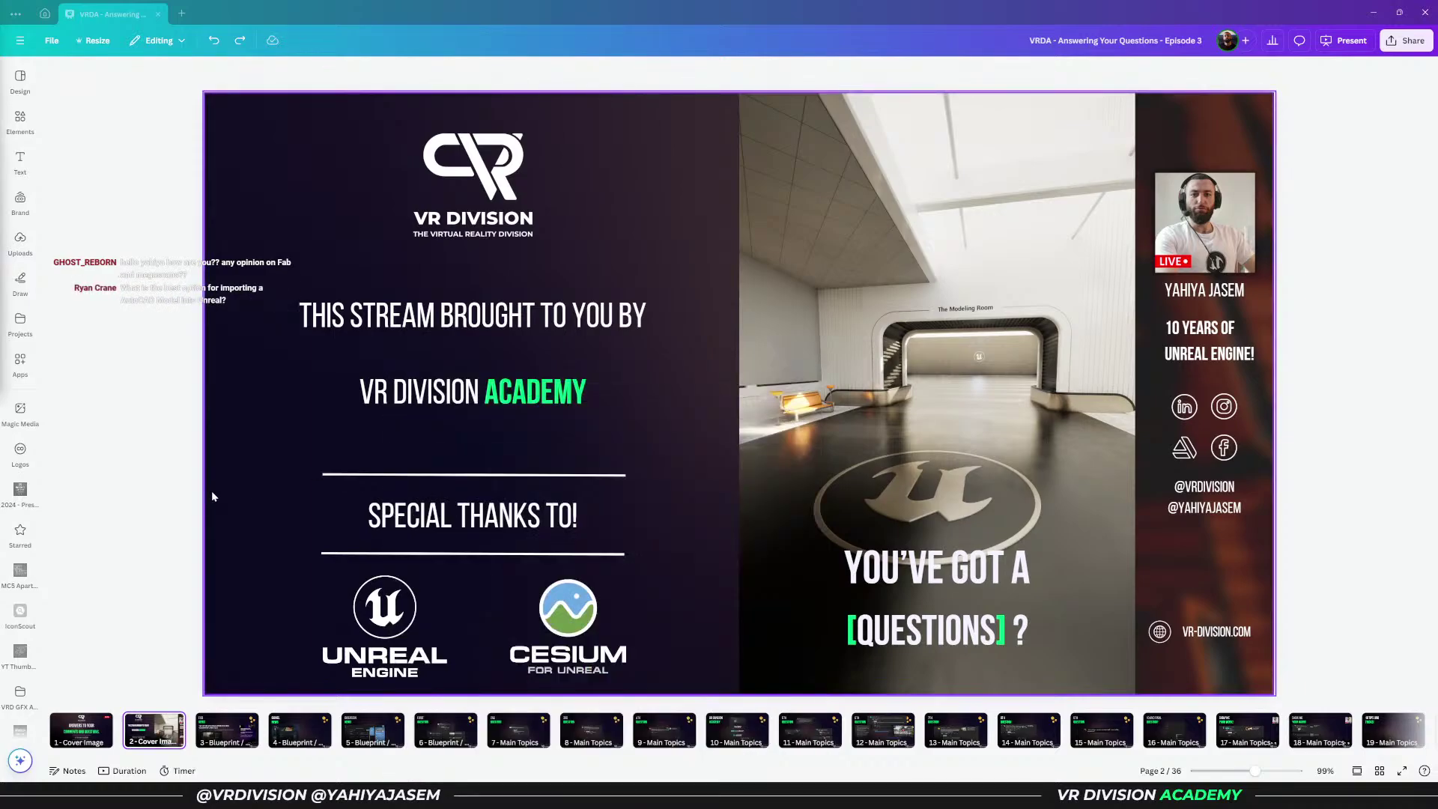
- Check the YouTube Studio live chat over the Fab News slide, minimize it and bring up the First Question slide
{"action": "left_click", "coordinate": [229, 736]}
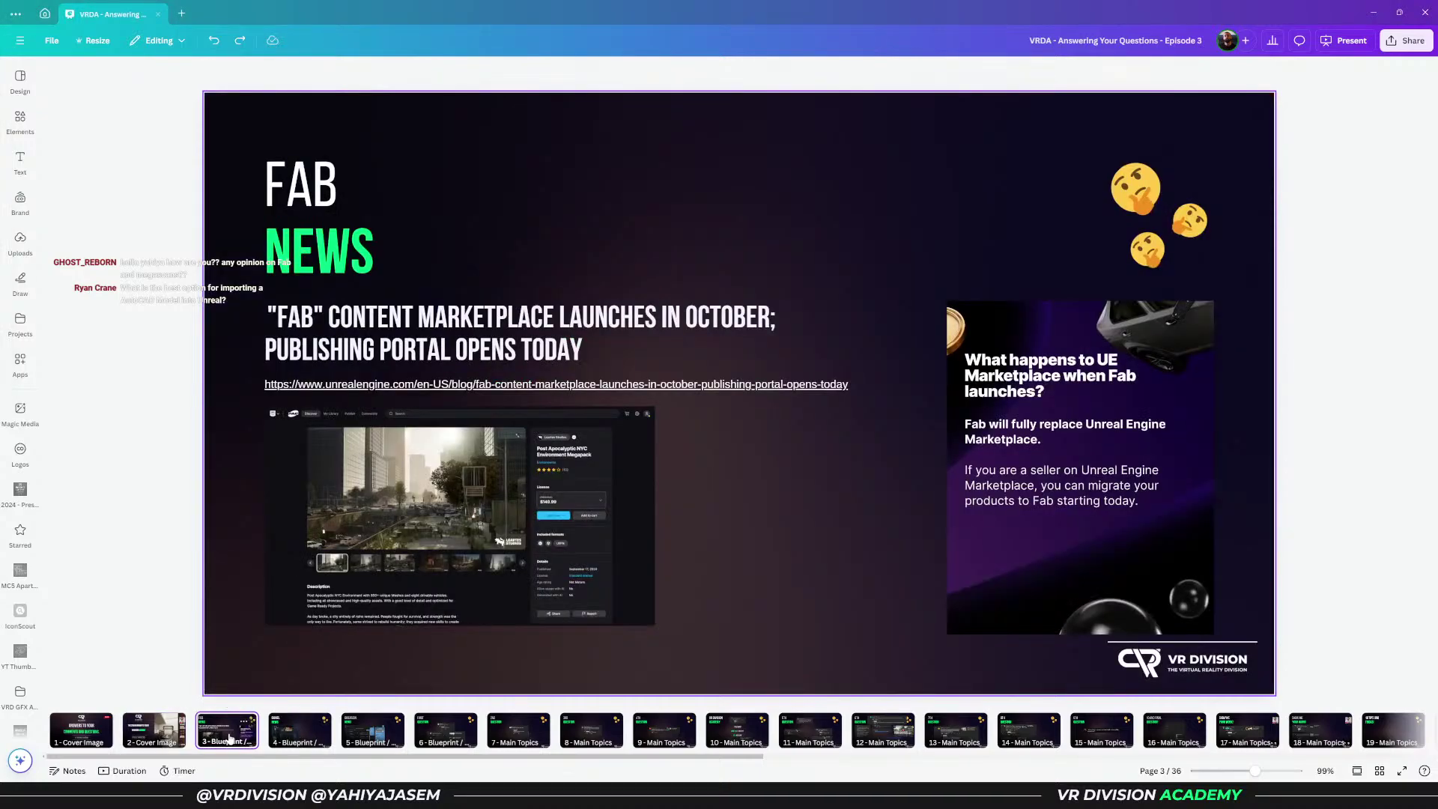
{"action": "mouse_move", "coordinate": [547, 796]}
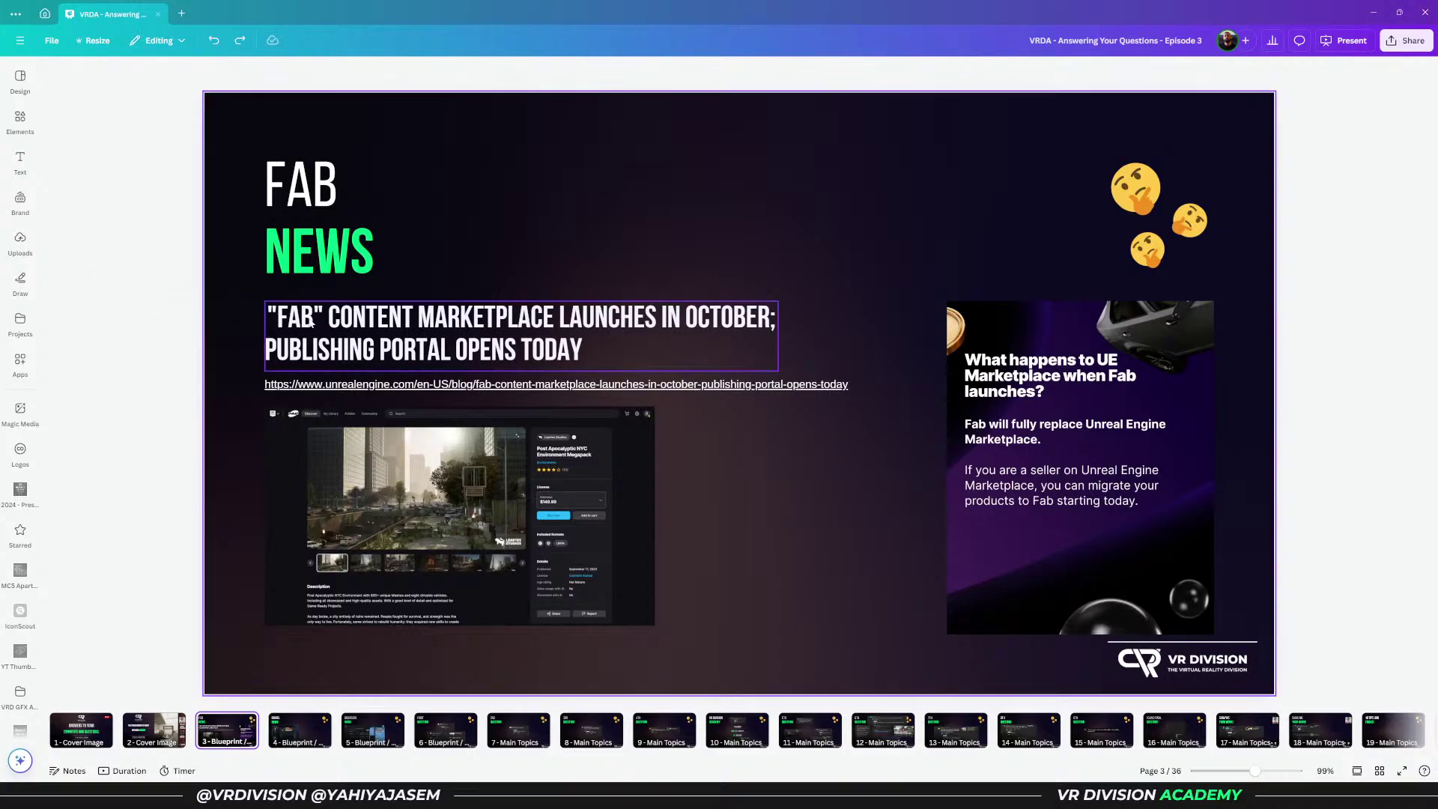
{"action": "left_click_drag", "start_coordinate": [0, 95], "coordinate": [674, 87]}
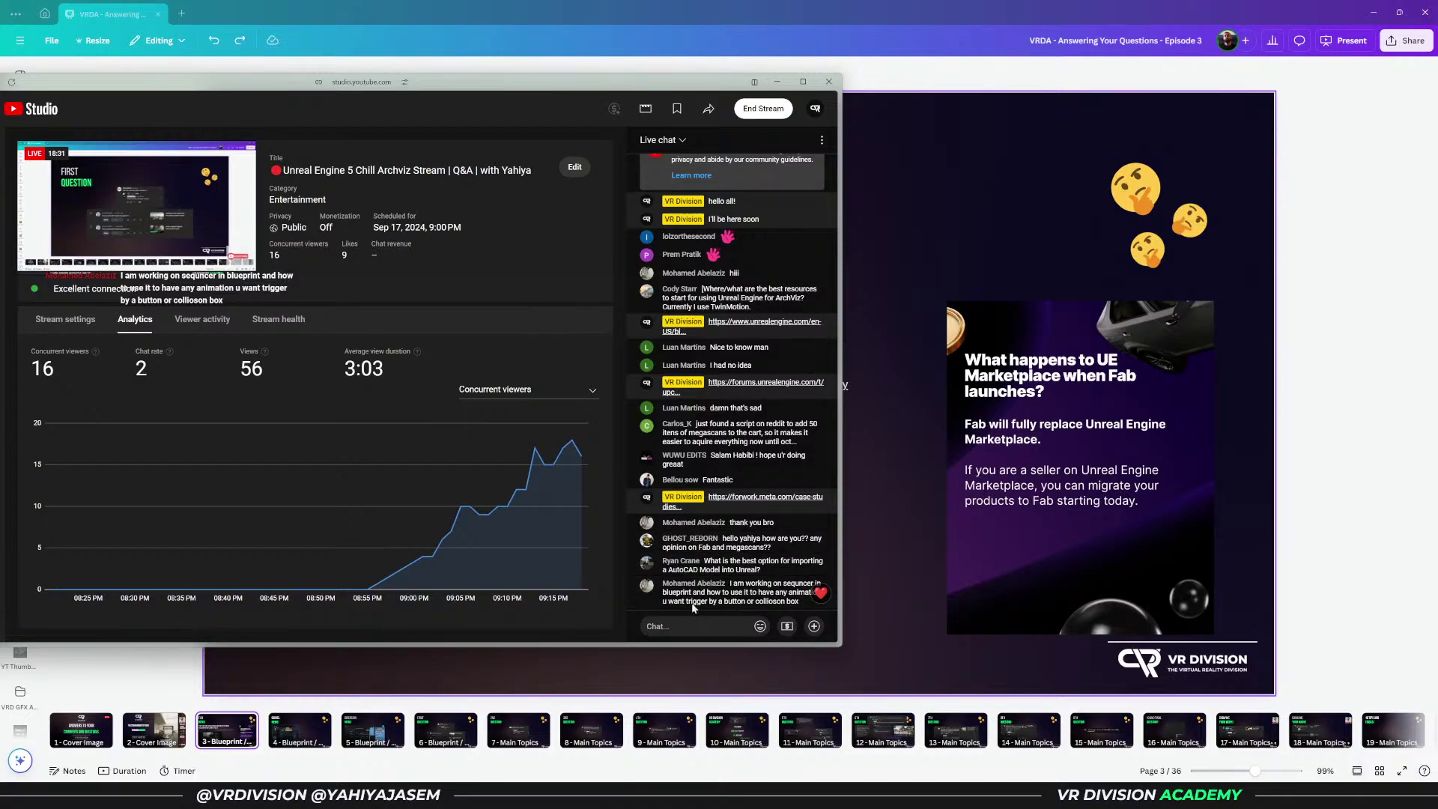
{"action": "left_click", "coordinate": [777, 81]}
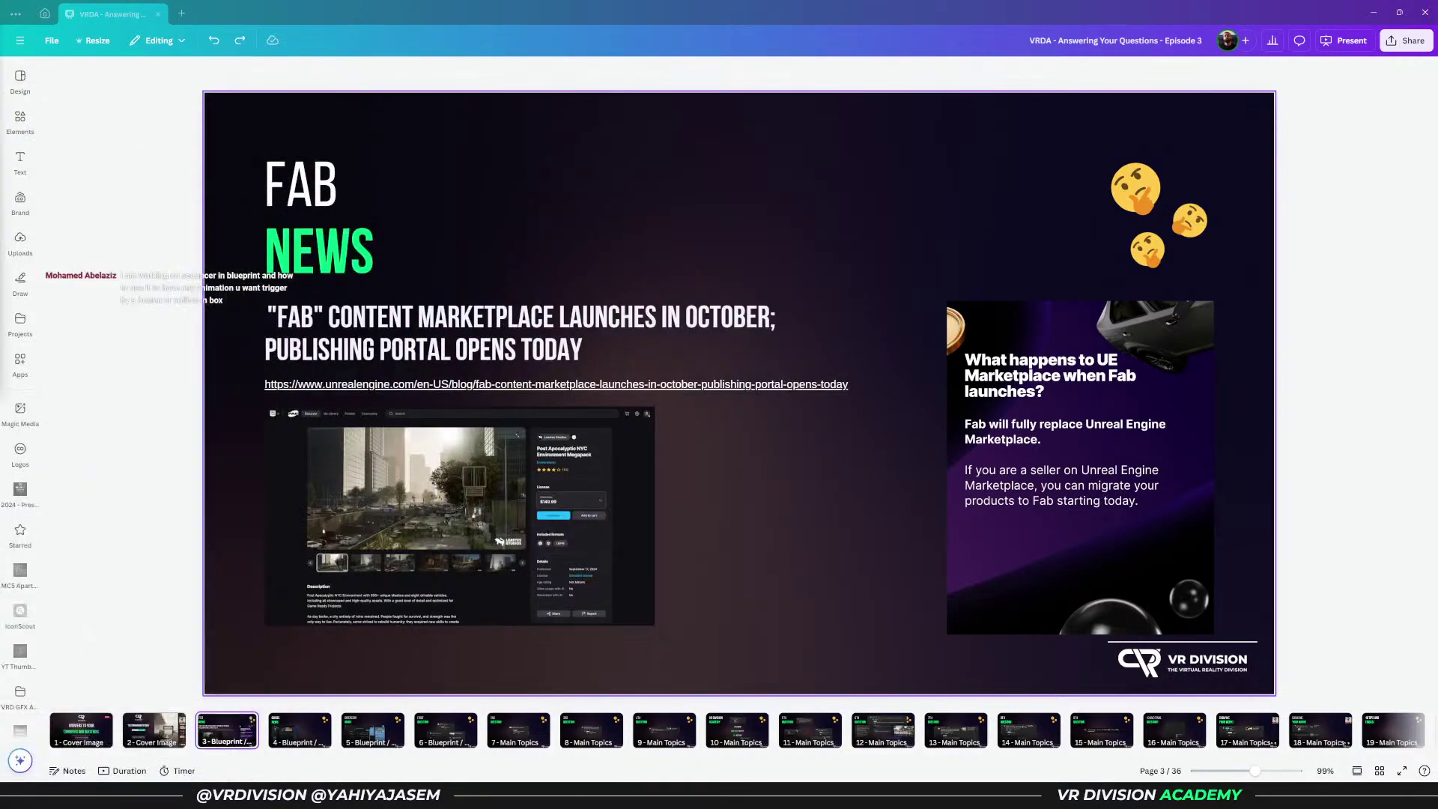
{"action": "left_click", "coordinate": [375, 728]}
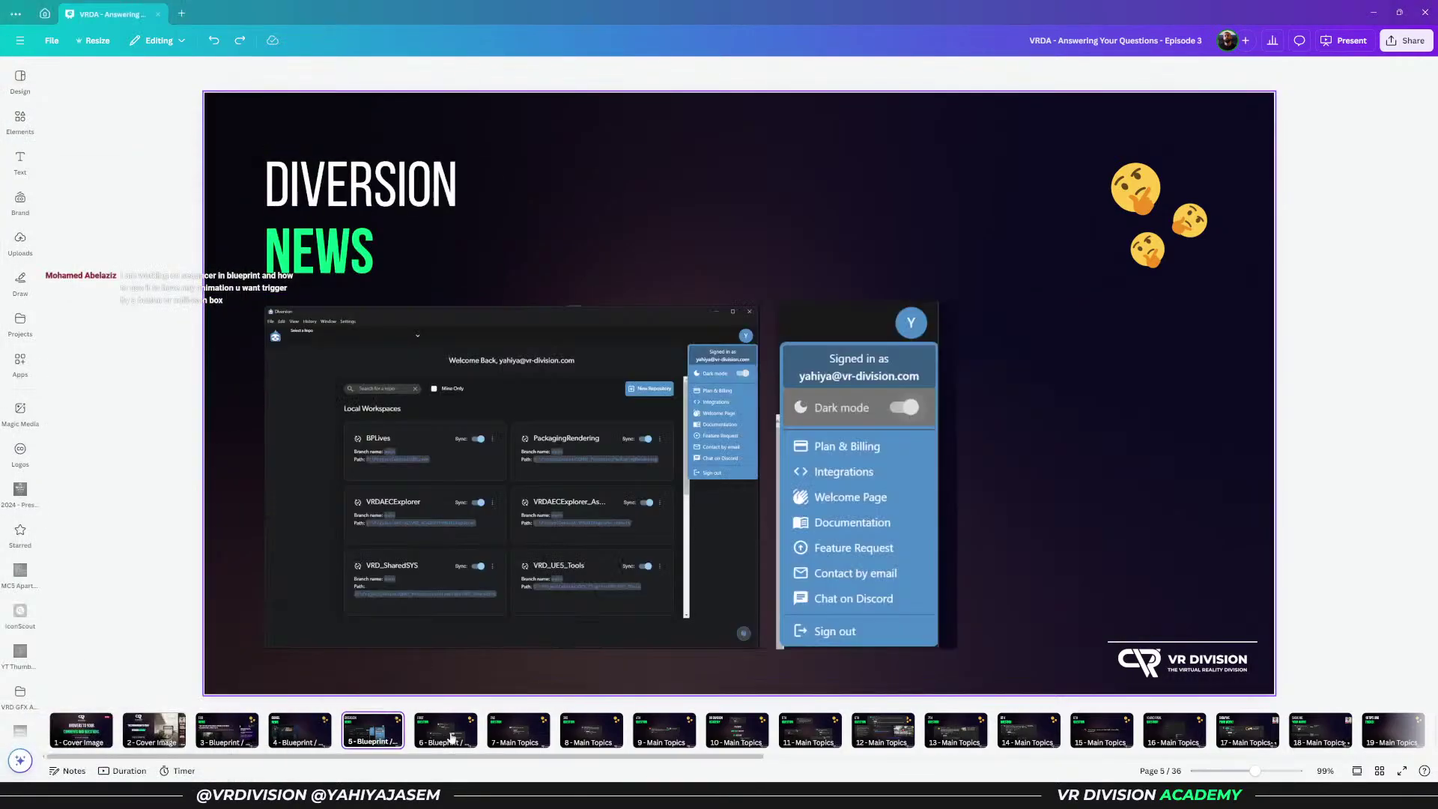
{"action": "left_click", "coordinate": [442, 739]}
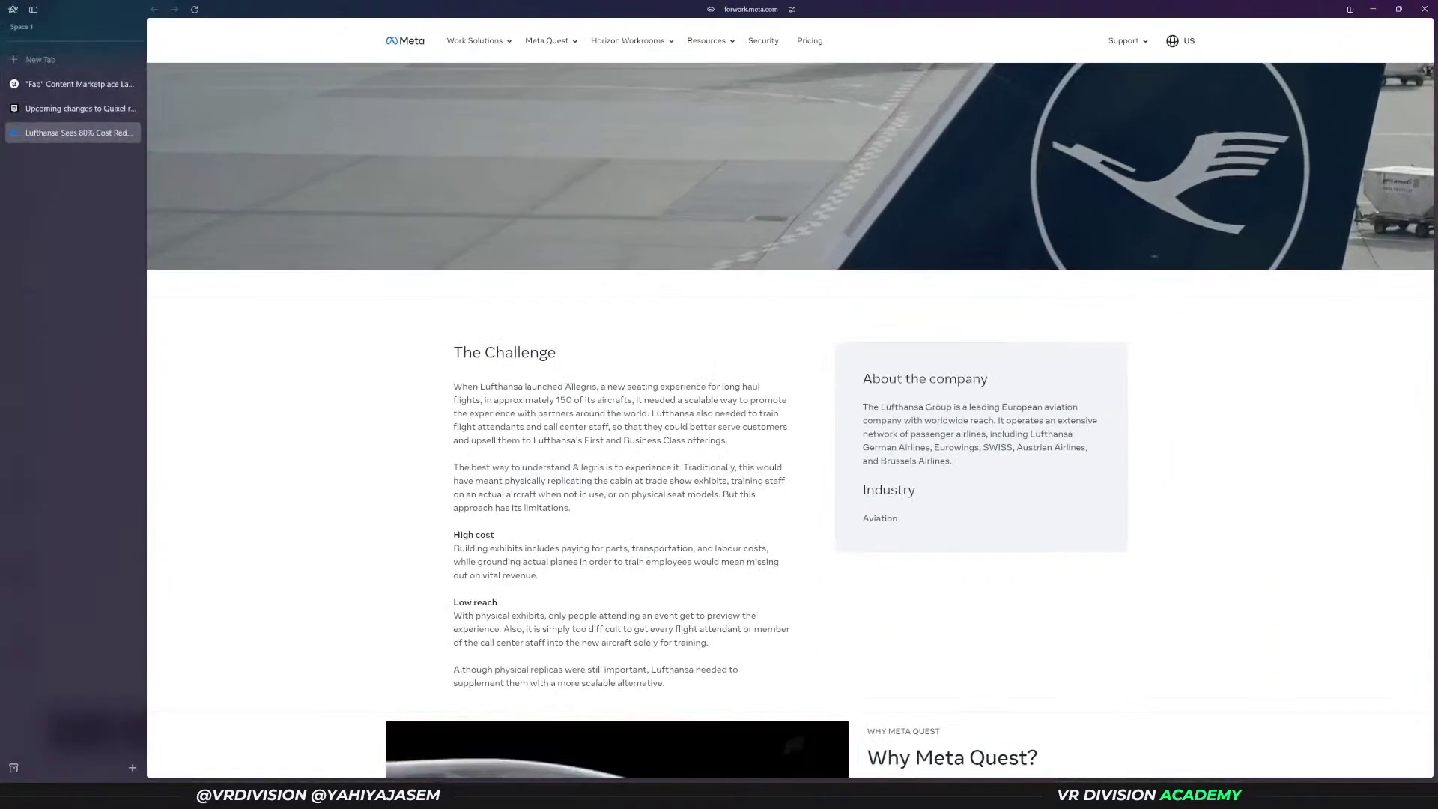
- Open Unreal Engine's Datasmith page in a new tab of the Arc browser and go on to its Datasmith documentation
{"action": "key", "text": "ctrl+t"}
{"action": "type", "text": "datasmith"}
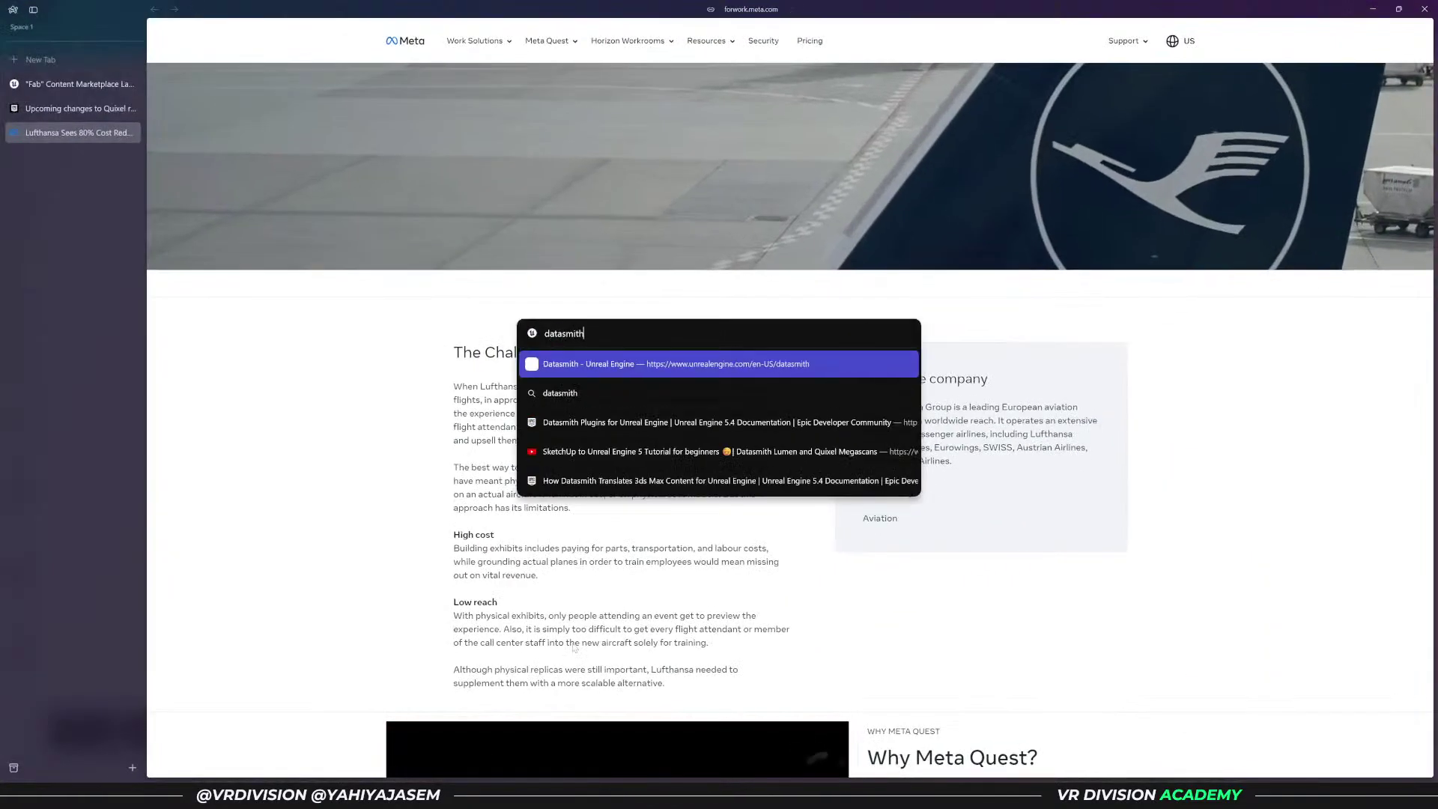
{"action": "key", "text": "Return"}
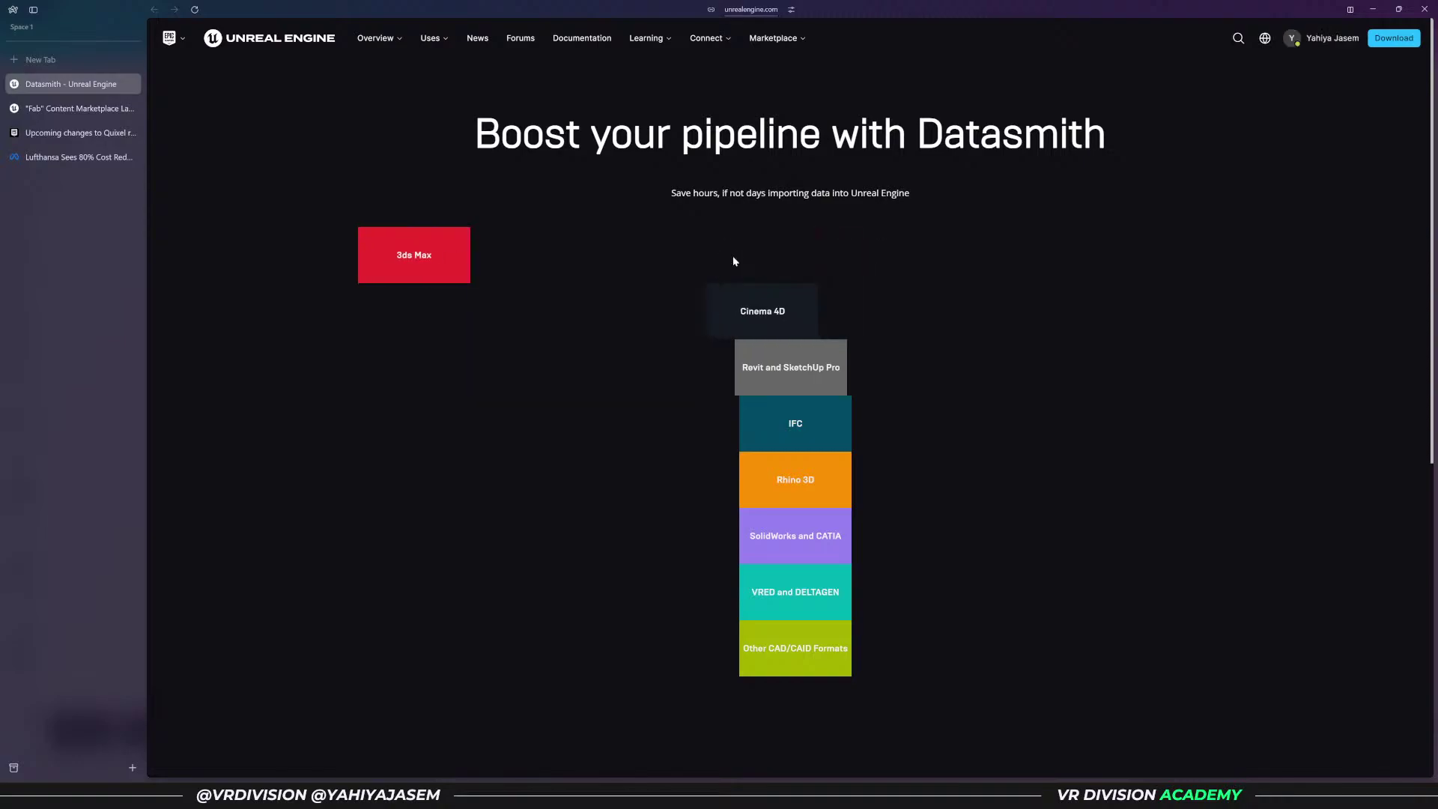
{"action": "scroll", "coordinate": [822, 528], "scroll_direction": "down", "scroll_amount": 3}
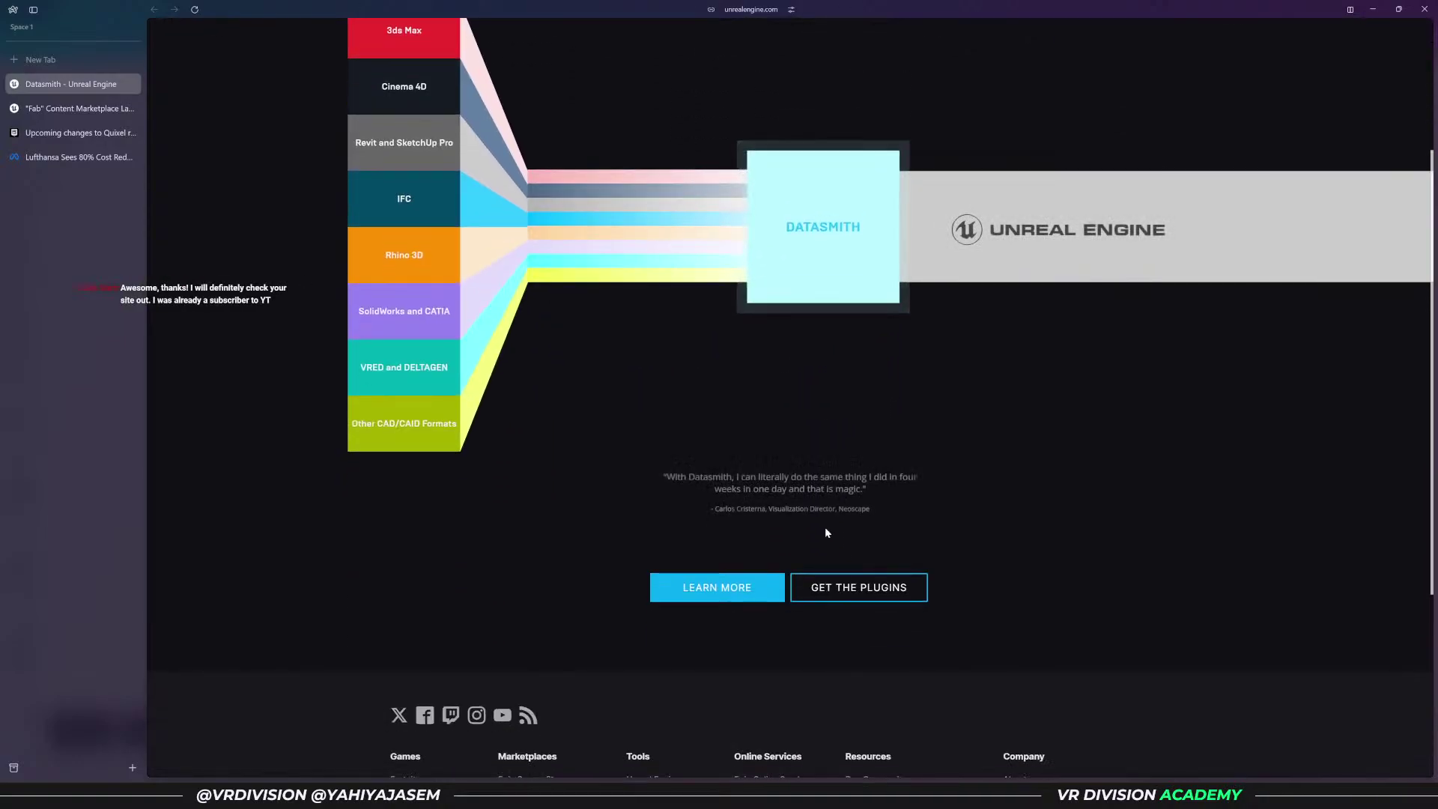
{"action": "left_click", "coordinate": [729, 595]}
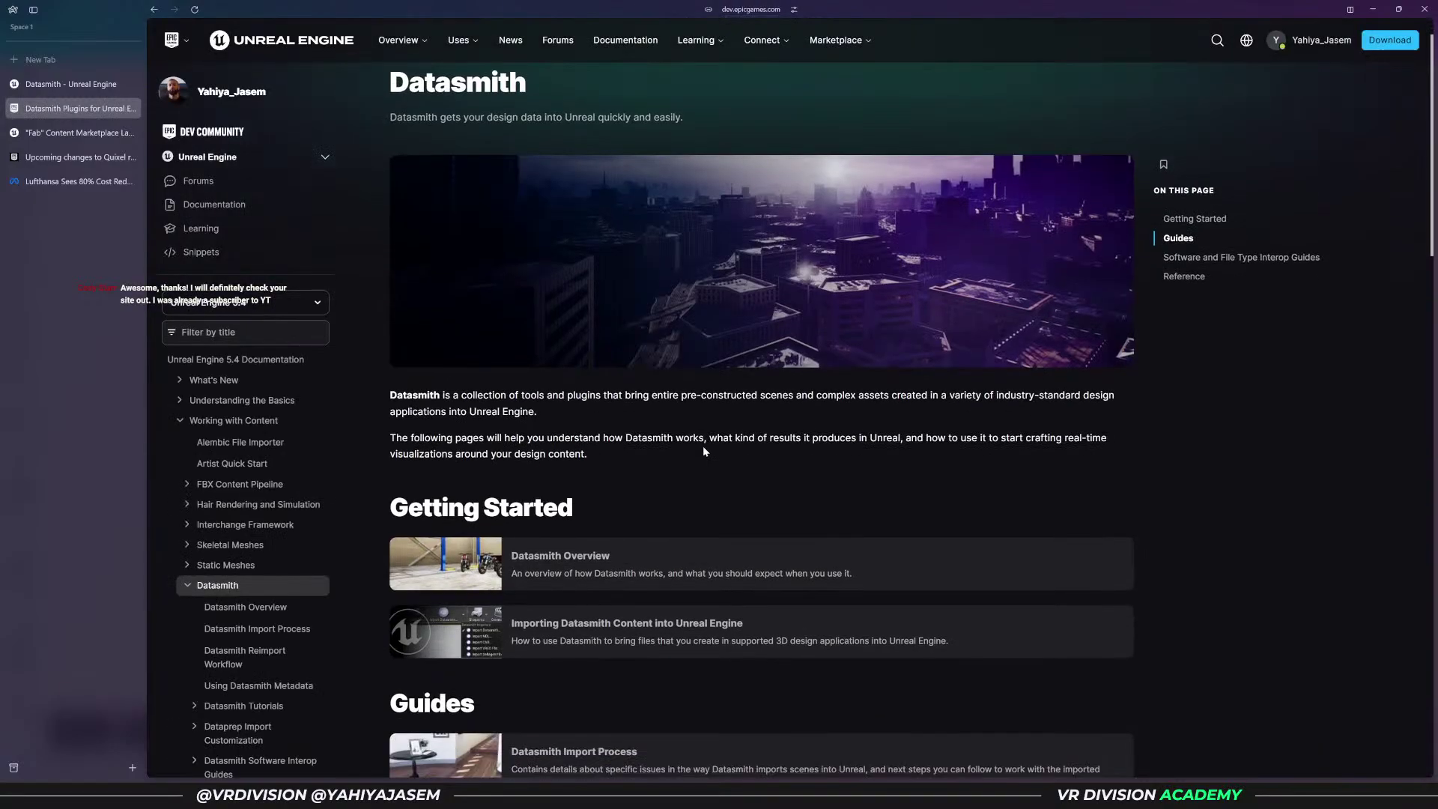
- Examine the Datasmith documentation's Getting Started, Guides and Software and File Type Interop Guides sections, ending back at the page heading
{"action": "scroll", "coordinate": [708, 459], "scroll_direction": "down", "scroll_amount": 2}
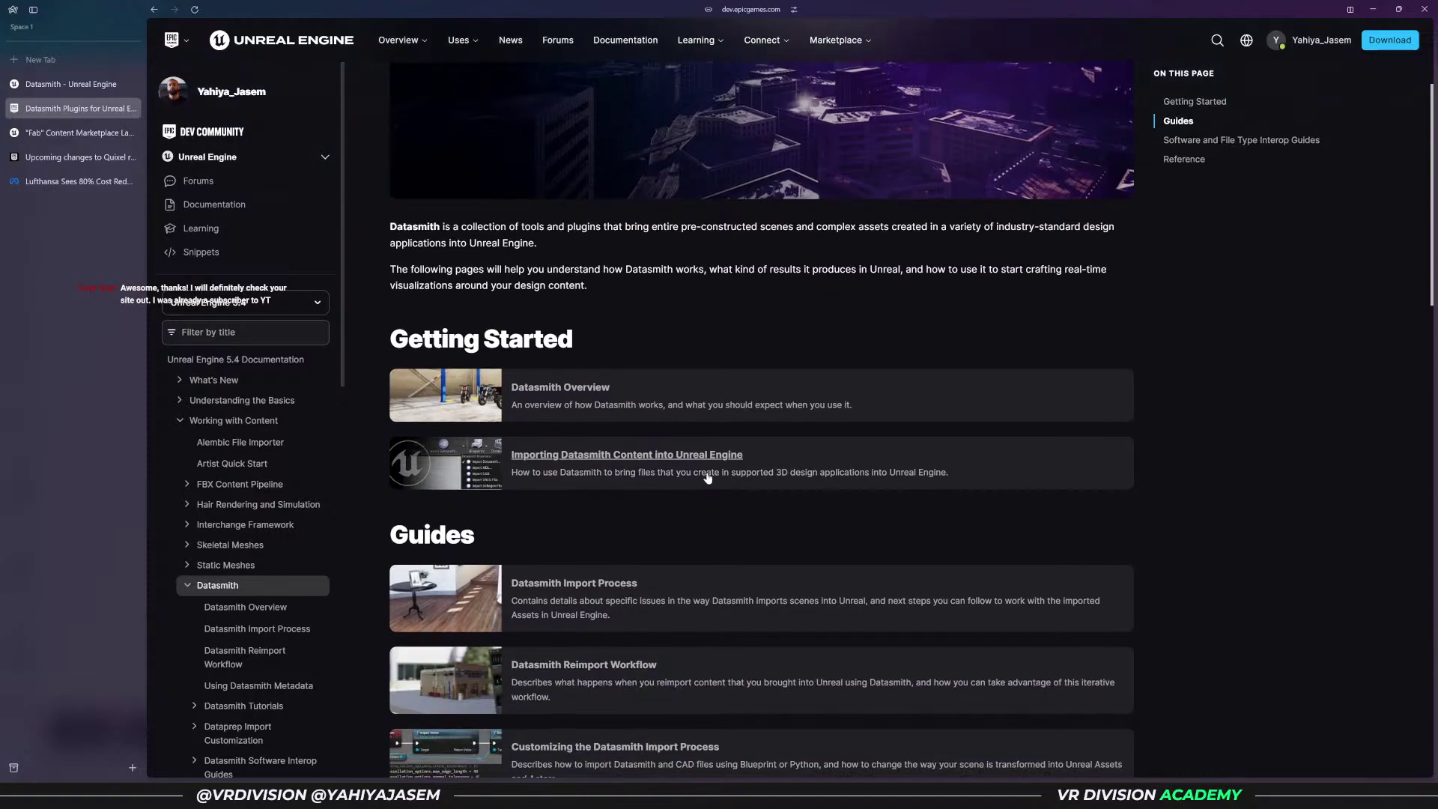
{"action": "scroll", "coordinate": [709, 475], "scroll_direction": "down", "scroll_amount": 1}
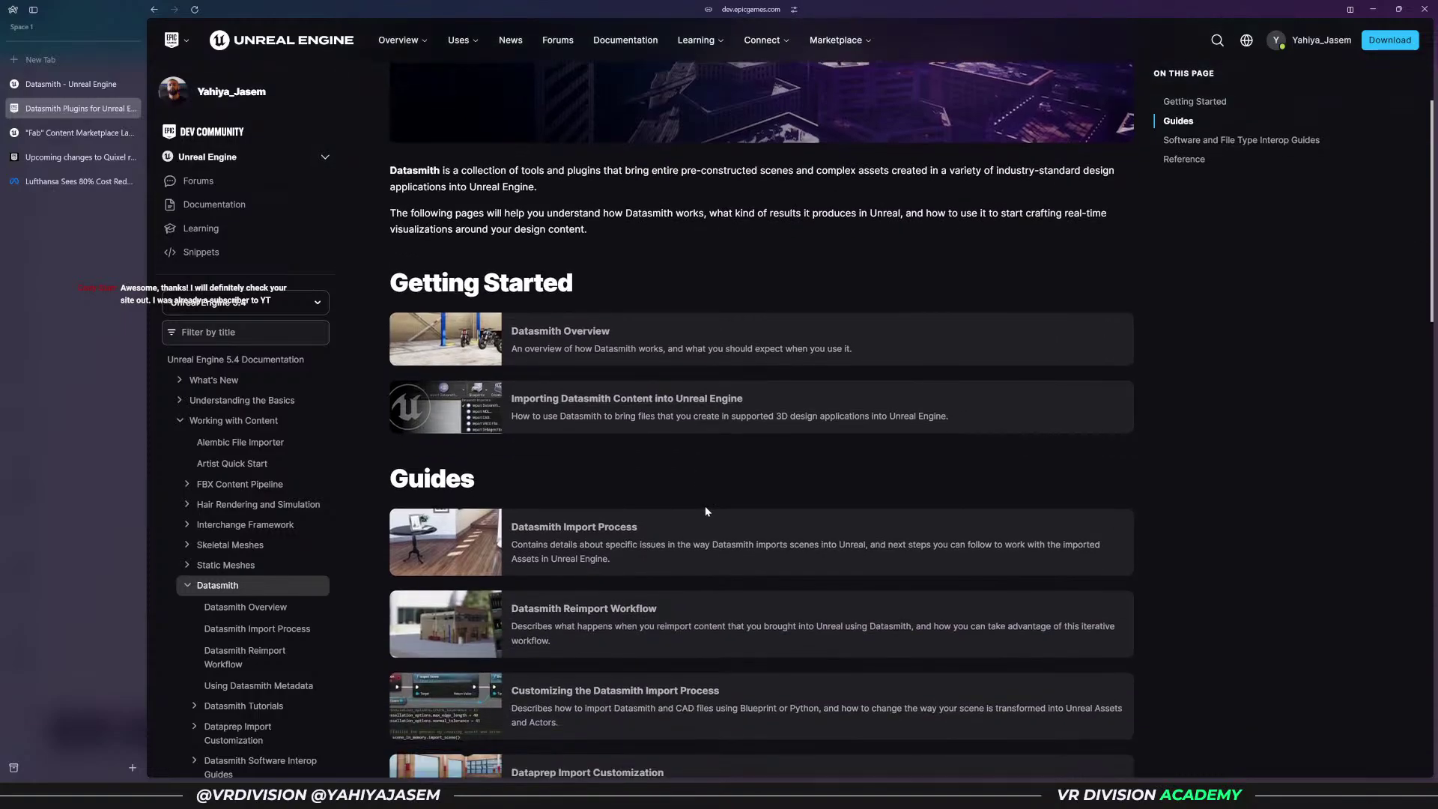
{"action": "scroll", "coordinate": [577, 607], "scroll_direction": "down", "scroll_amount": 3}
{"action": "scroll", "coordinate": [577, 606], "scroll_direction": "down", "scroll_amount": 3}
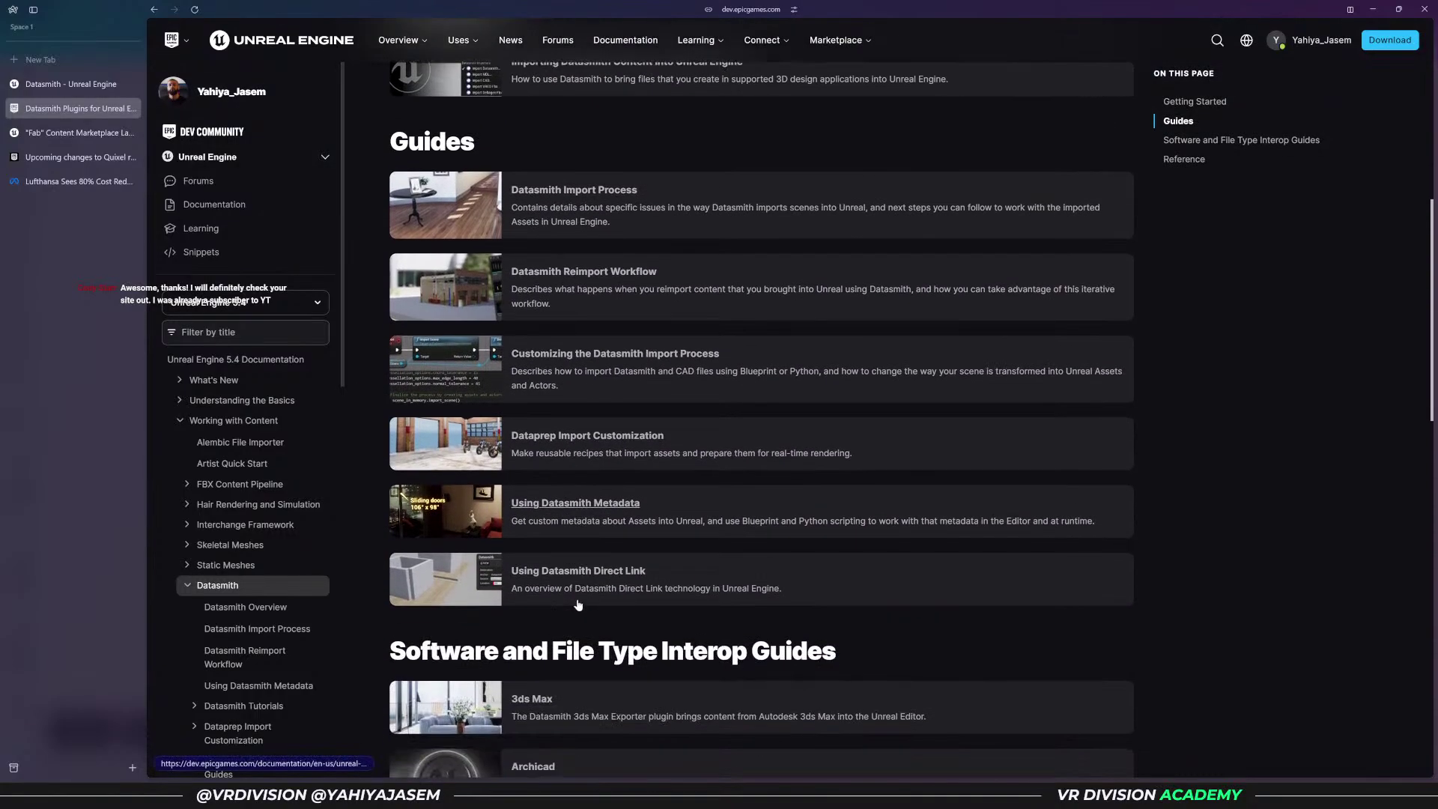
{"action": "scroll", "coordinate": [561, 615], "scroll_direction": "down", "scroll_amount": 4}
{"action": "scroll", "coordinate": [551, 365], "scroll_direction": "down", "scroll_amount": 5}
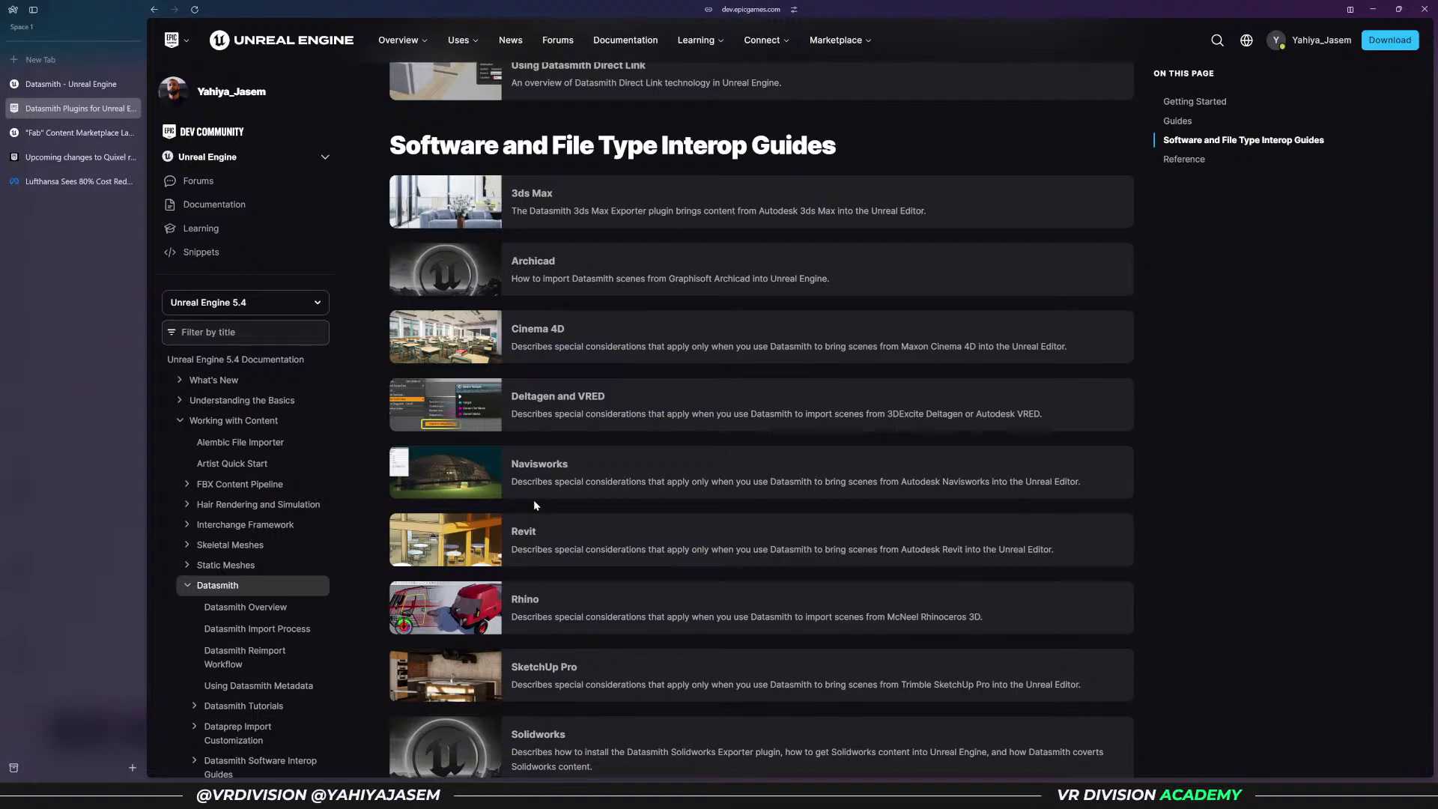
{"action": "scroll", "coordinate": [636, 596], "scroll_direction": "up", "scroll_amount": 5}
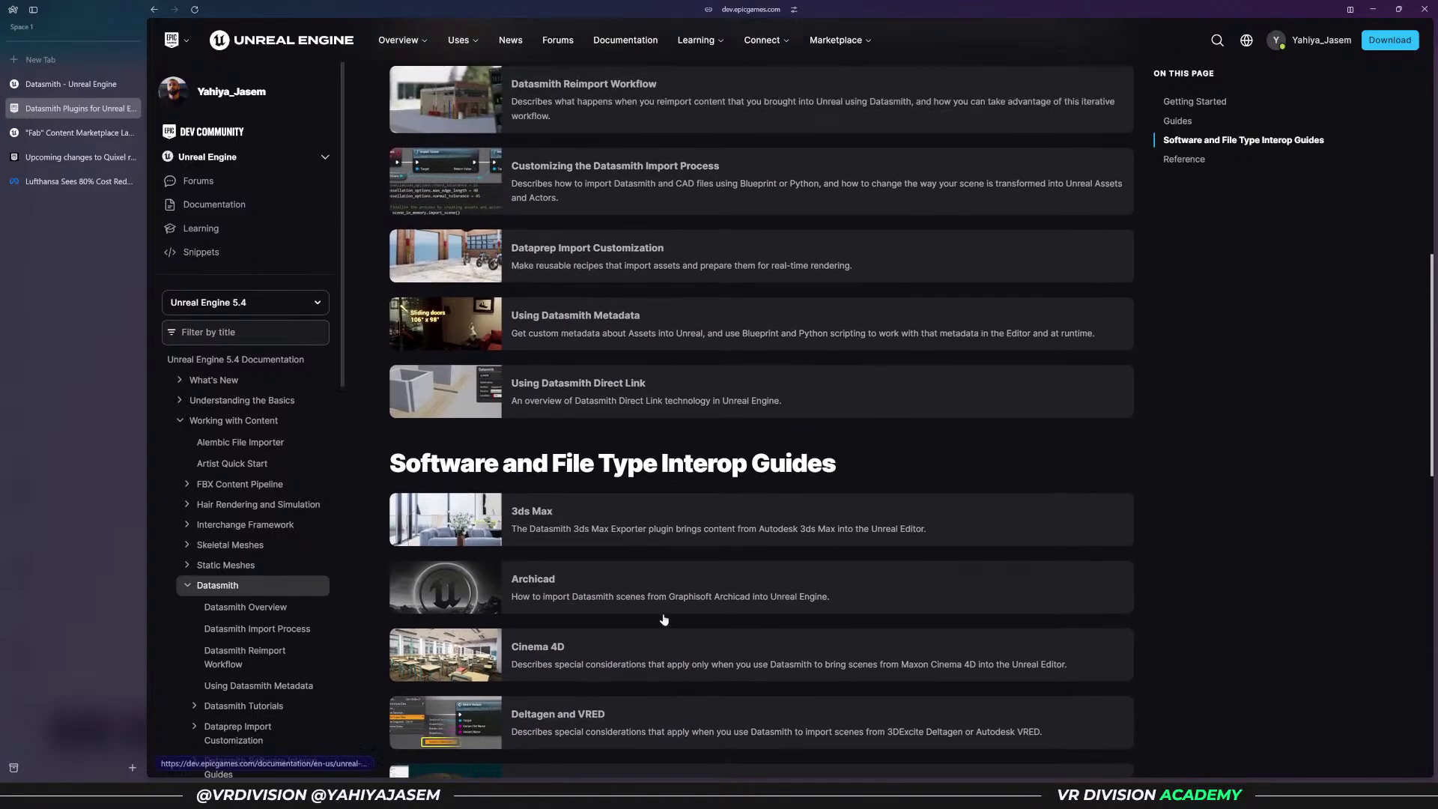
{"action": "scroll", "coordinate": [675, 622], "scroll_direction": "up", "scroll_amount": 2}
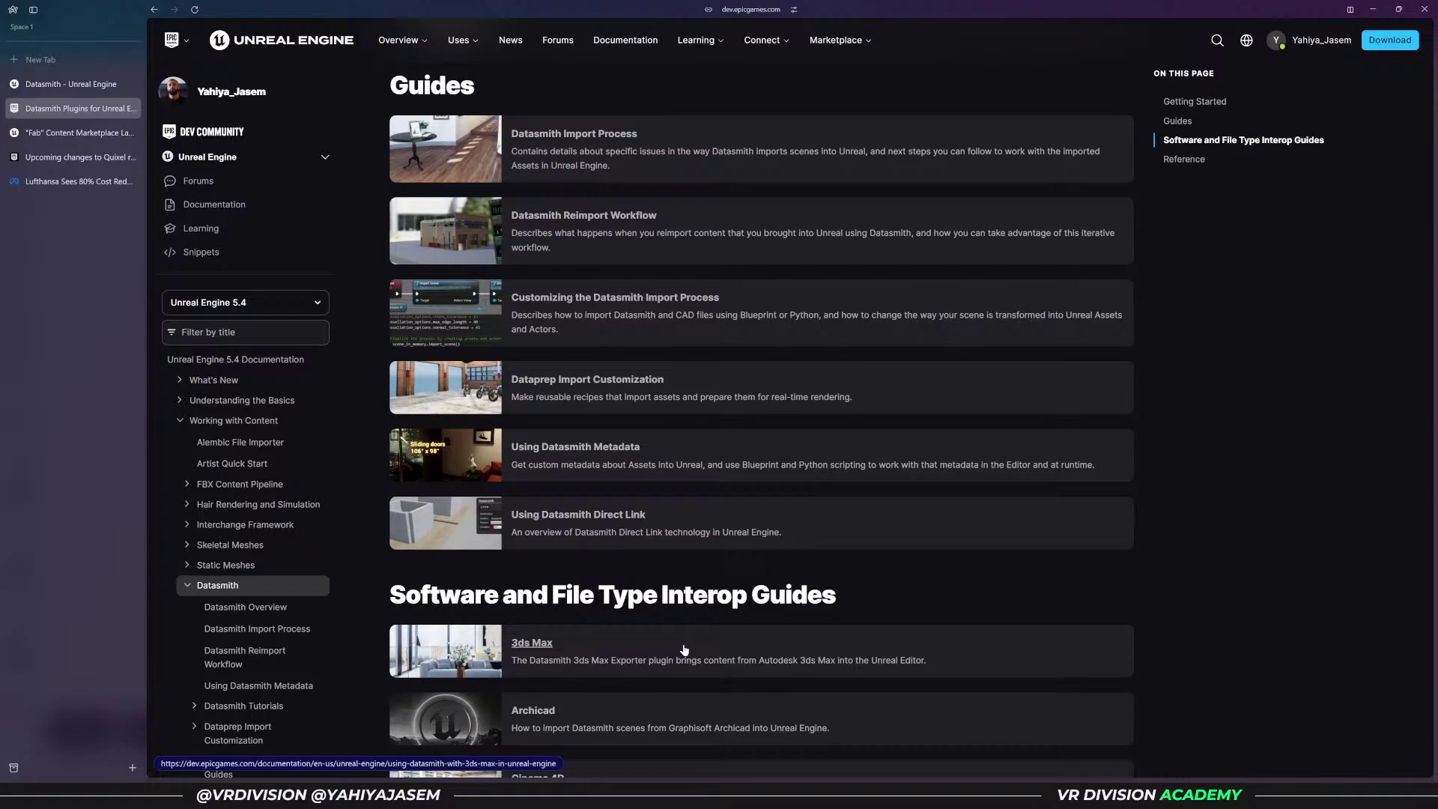
{"action": "scroll", "coordinate": [703, 555], "scroll_direction": "up", "scroll_amount": 9}
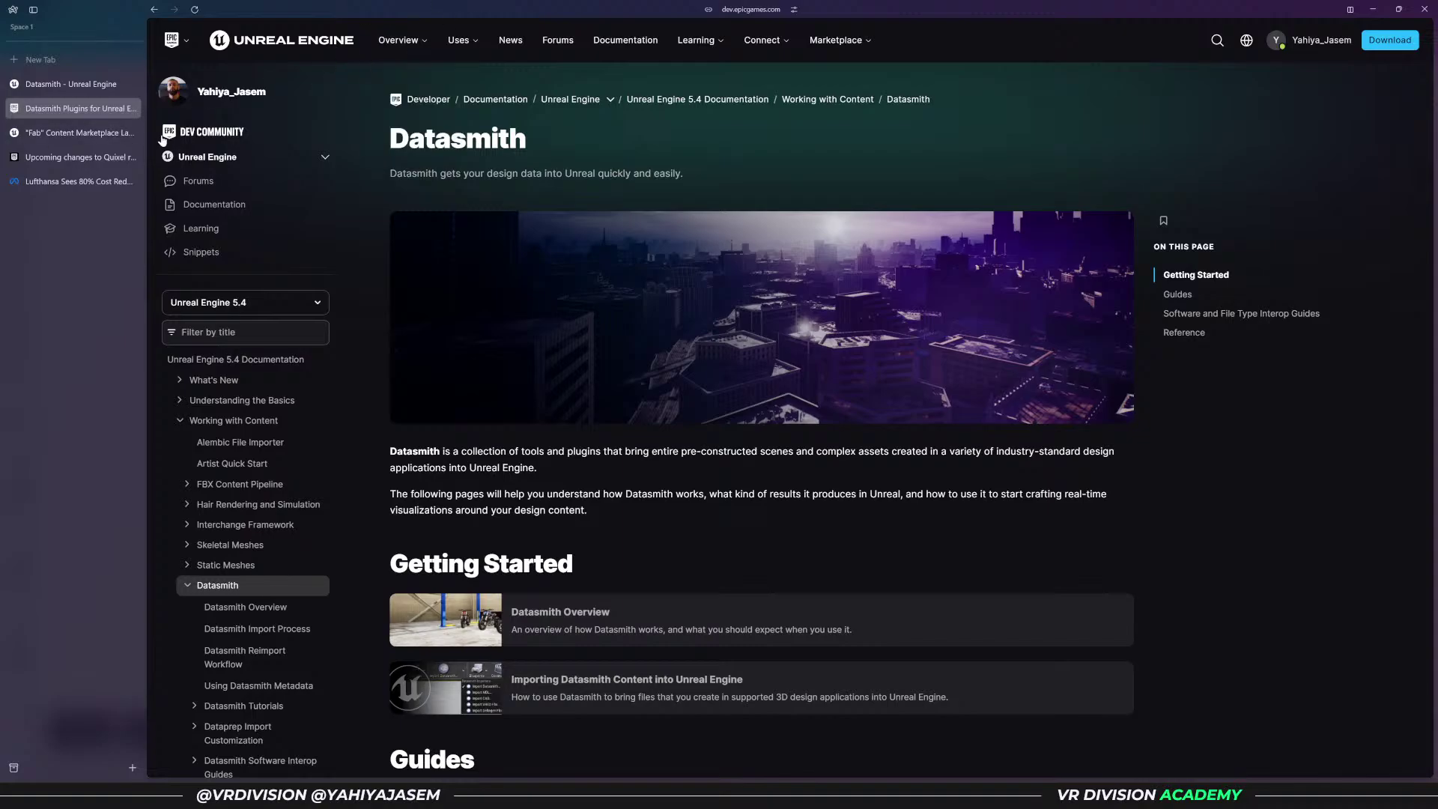
- Show the forum post on upcoming Quixel changes, with a brief look back at the Datasmith pages
{"action": "left_click", "coordinate": [116, 132]}
{"action": "left_click", "coordinate": [124, 156]}
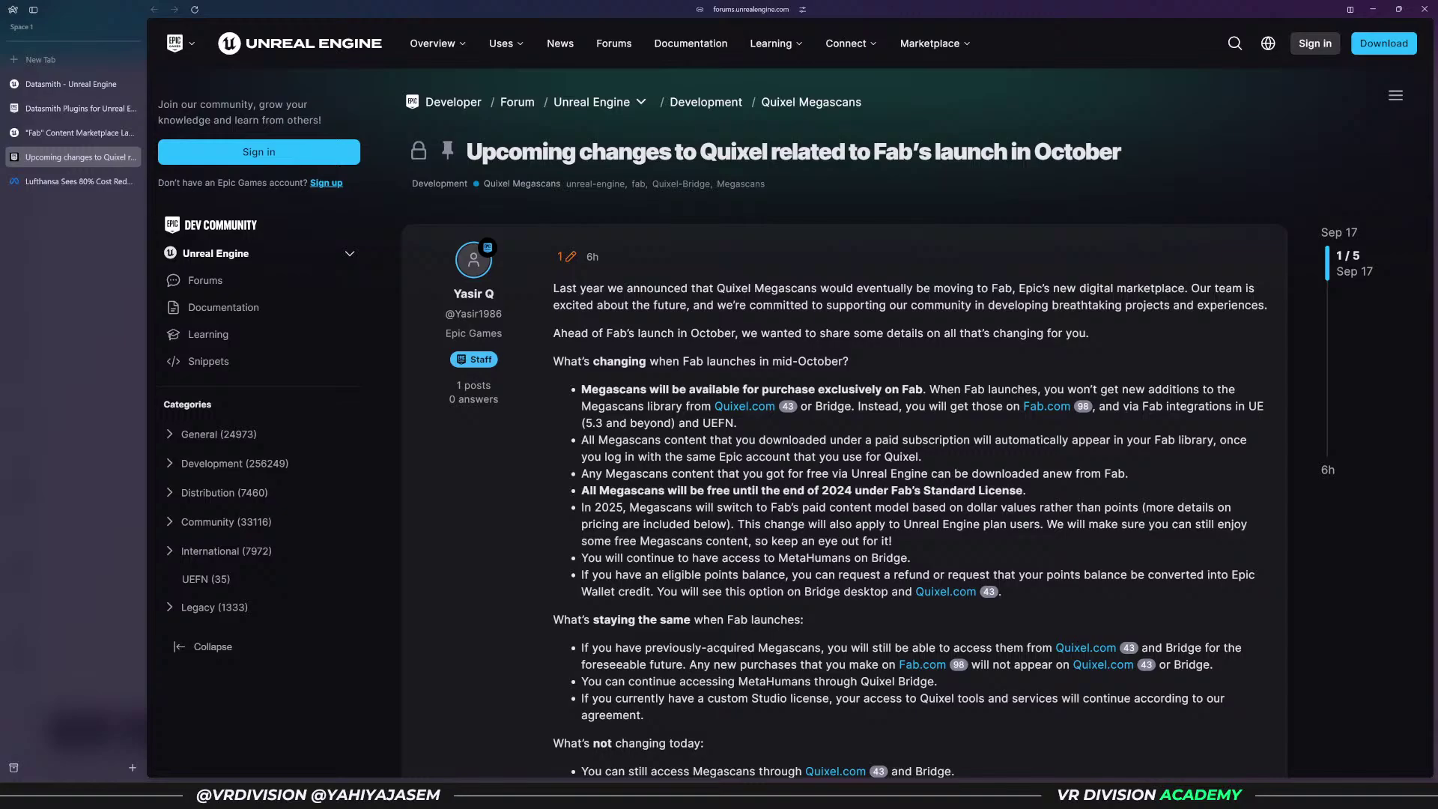
{"action": "left_click", "coordinate": [75, 108]}
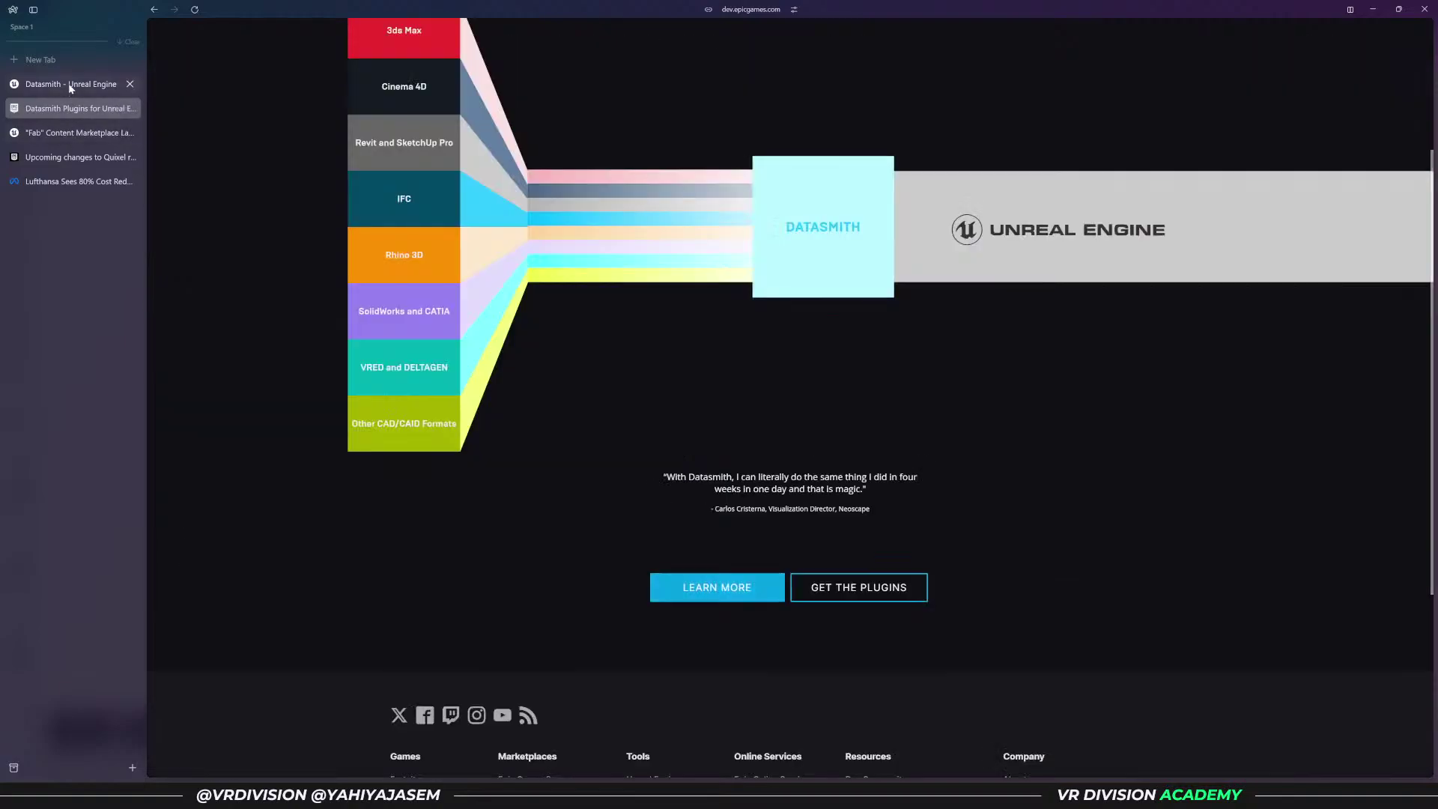
{"action": "left_click", "coordinate": [72, 158]}
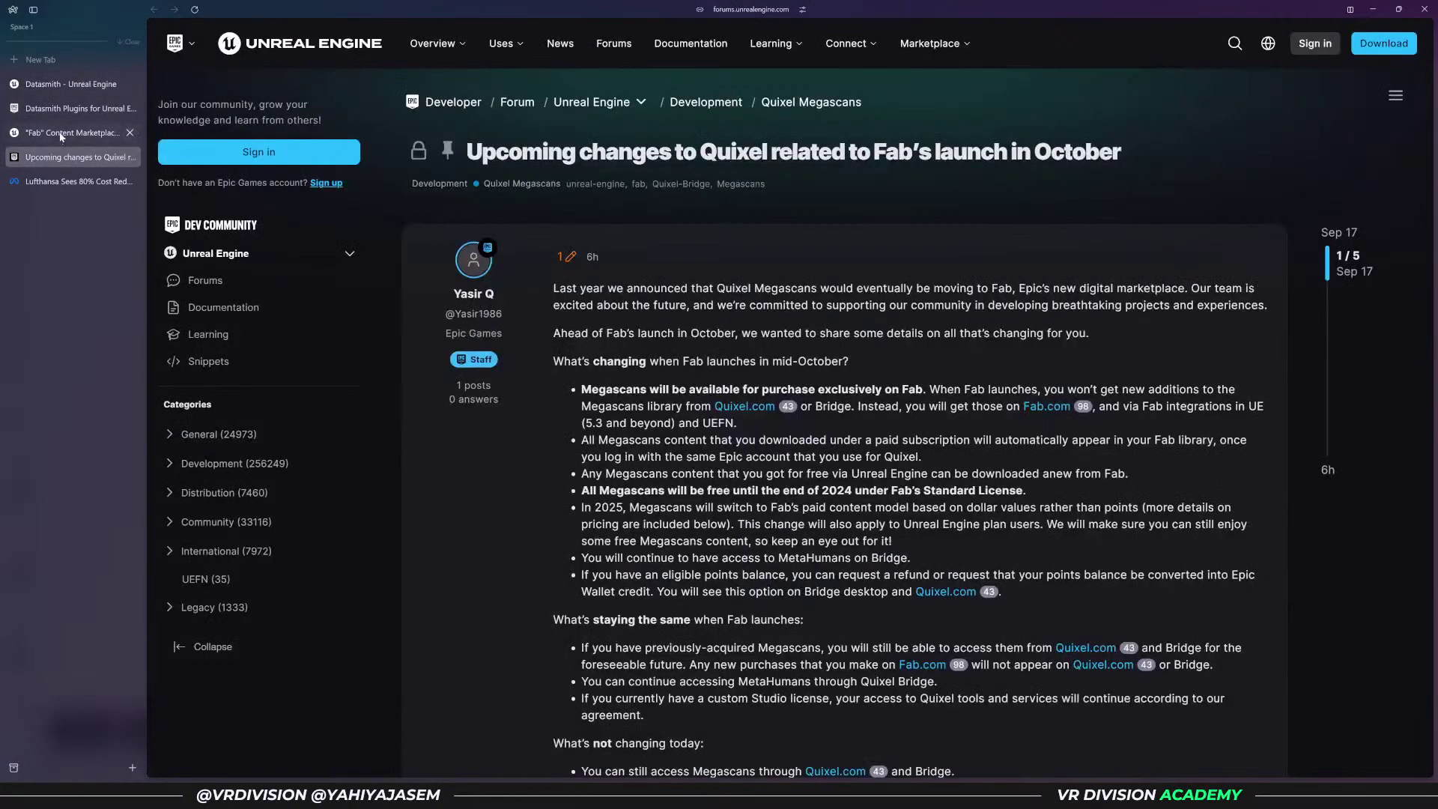
- Review the Fab launch article from its highlighted headline down to the Unreal Engine Marketplace section, ending on the Datasmith page
{"action": "left_click", "coordinate": [62, 134]}
{"action": "scroll", "coordinate": [459, 317], "scroll_direction": "up", "scroll_amount": 5}
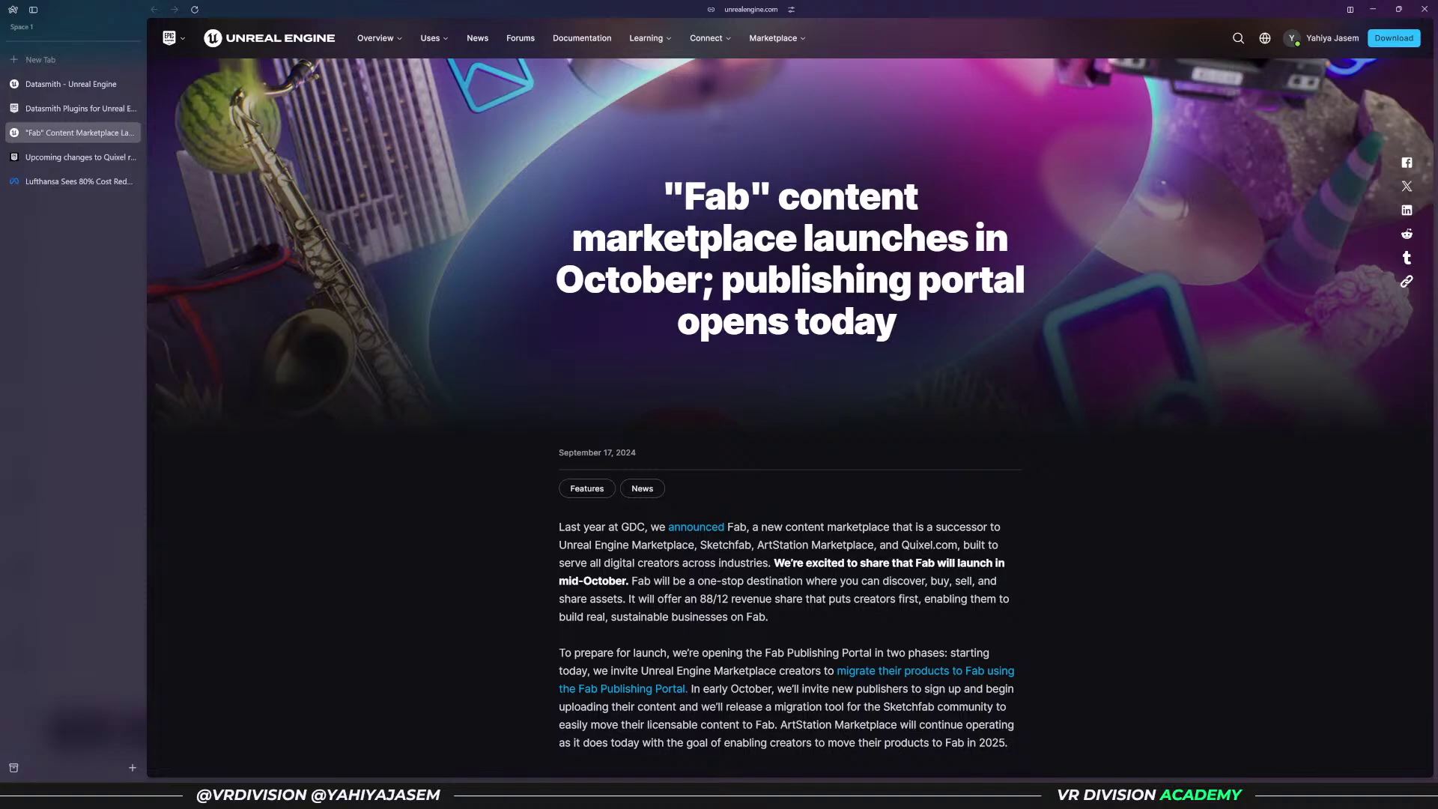
{"action": "left_click_drag", "start_coordinate": [665, 196], "coordinate": [921, 315]}
{"action": "left_click", "coordinate": [921, 315]}
{"action": "scroll", "coordinate": [632, 126], "scroll_direction": "down", "scroll_amount": 12}
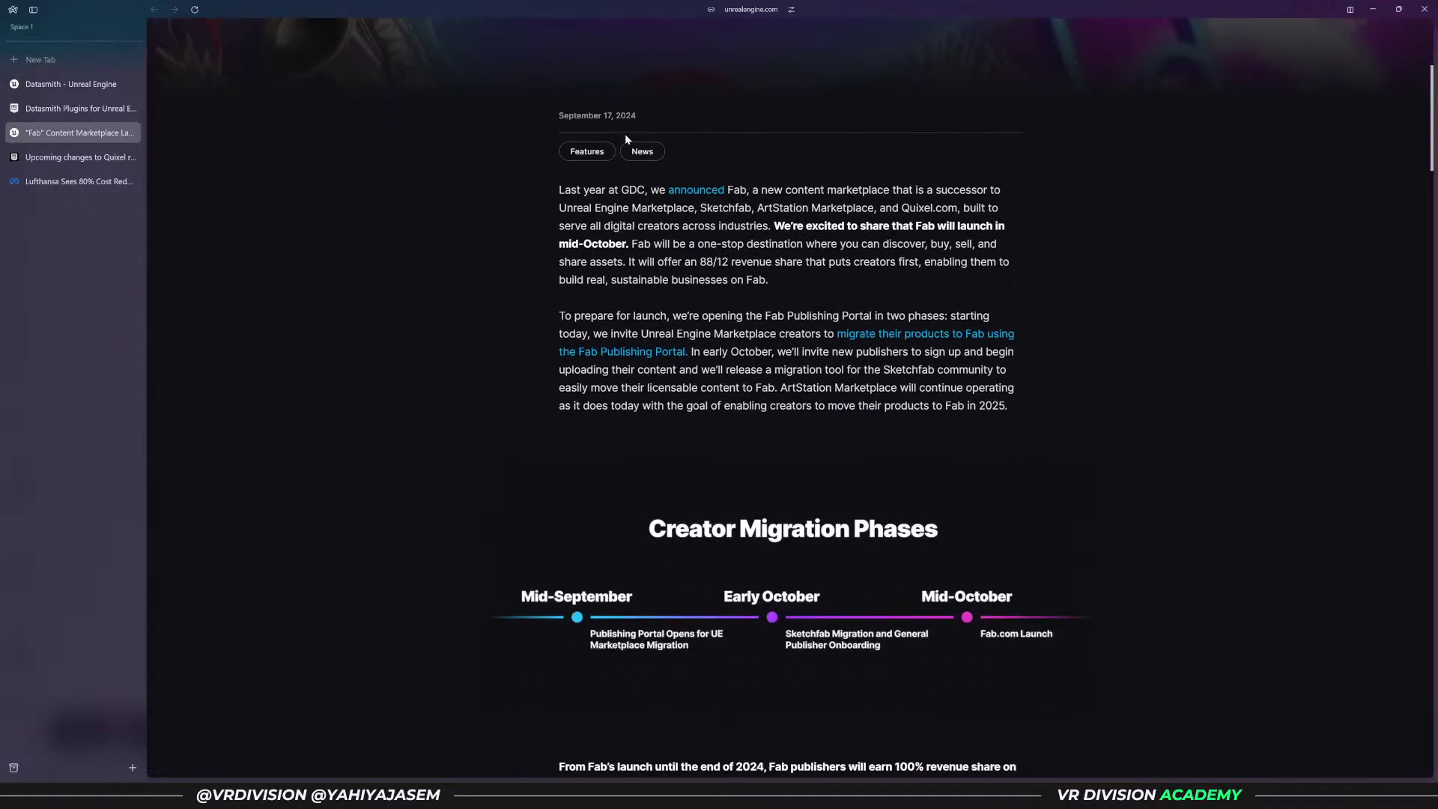
{"action": "scroll", "coordinate": [787, 405], "scroll_direction": "down", "scroll_amount": 8}
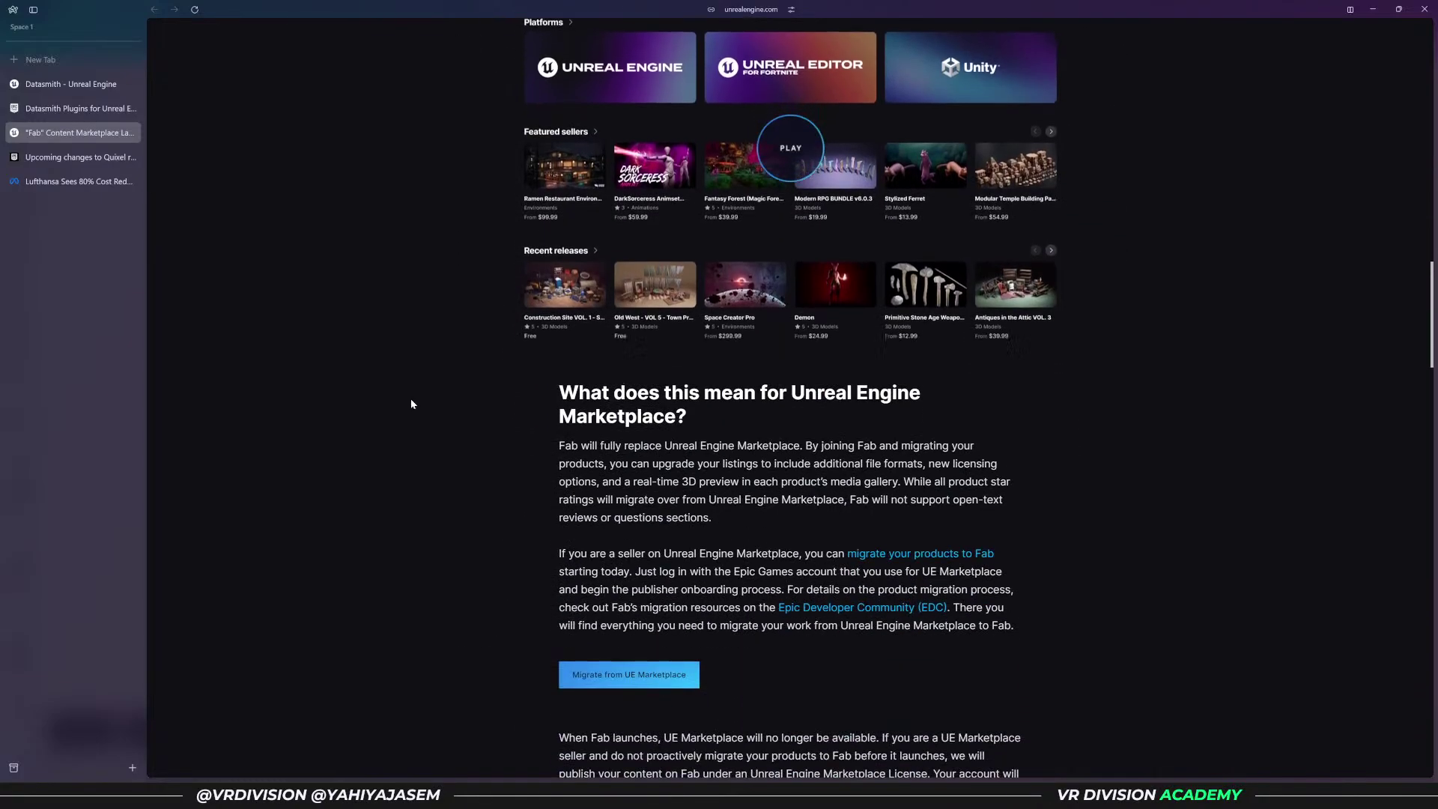
{"action": "left_click", "coordinate": [75, 84]}
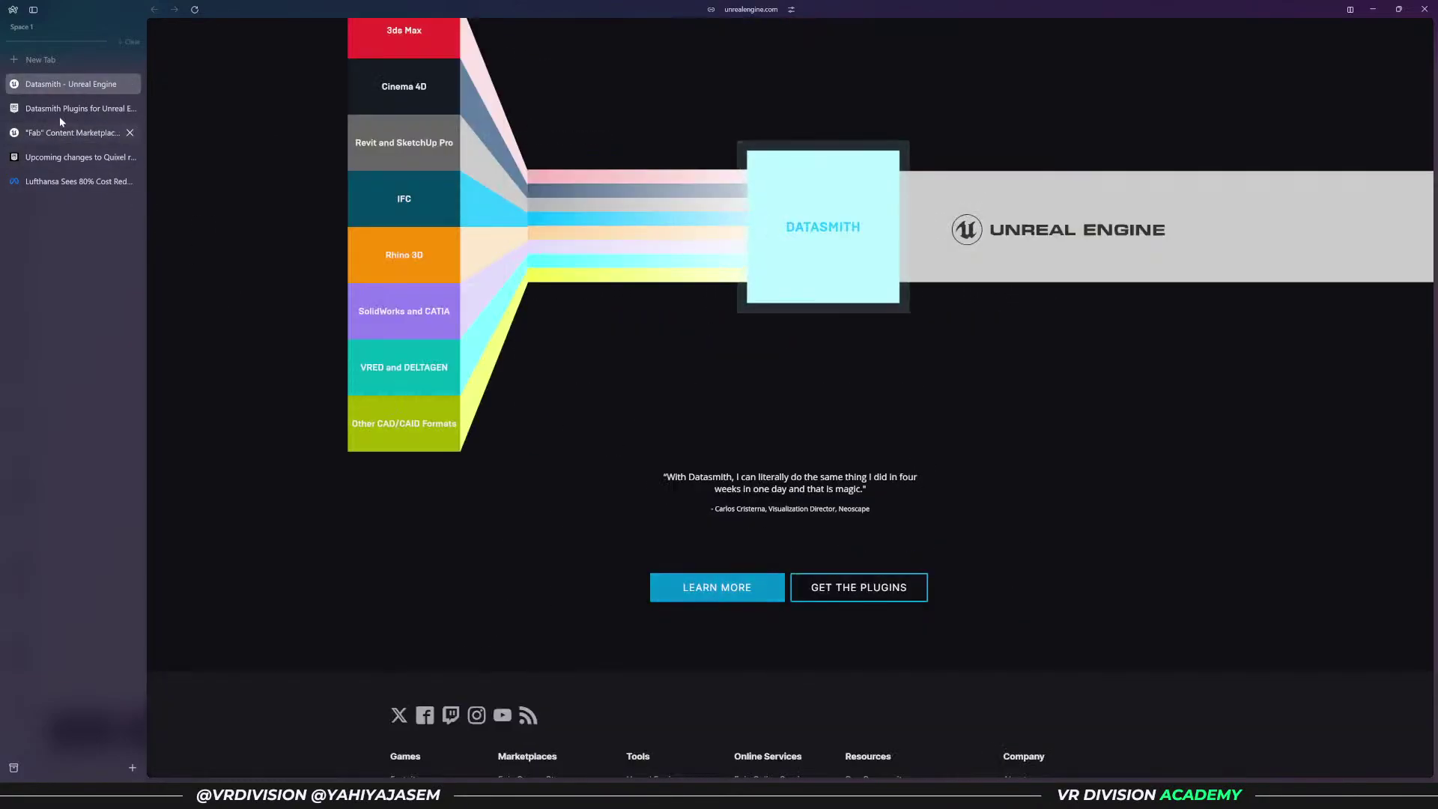
- Review the forum post on upcoming Quixel changes, highlighting a passage further down and ending near the list of changes at Fab's launch
{"action": "left_click", "coordinate": [60, 112]}
{"action": "left_click", "coordinate": [75, 157]}
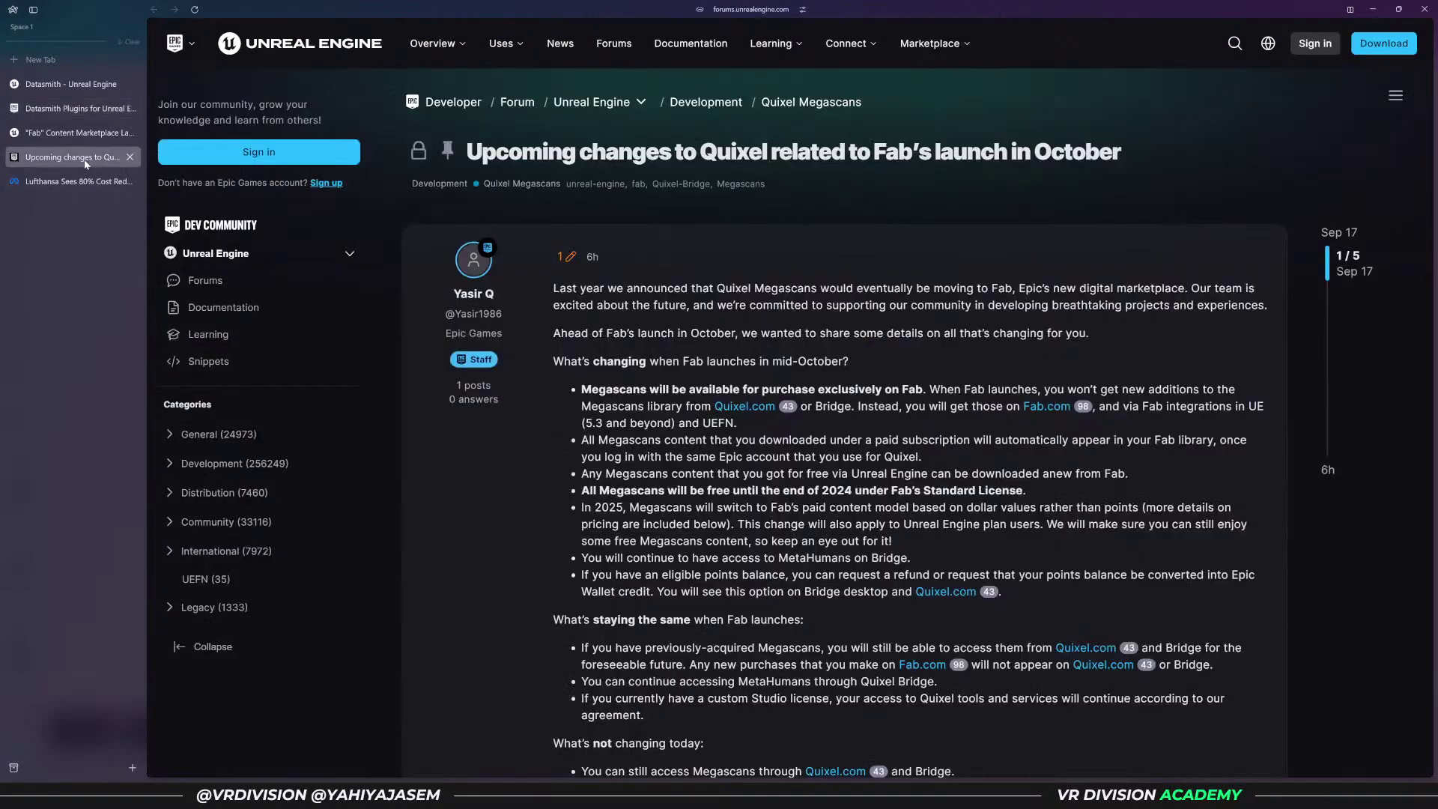
{"action": "scroll", "coordinate": [690, 432], "scroll_direction": "down", "scroll_amount": 3}
{"action": "scroll", "coordinate": [690, 432], "scroll_direction": "down", "scroll_amount": 3}
{"action": "left_click_drag", "start_coordinate": [582, 470], "coordinate": [825, 509]}
{"action": "left_click", "coordinate": [830, 513]}
{"action": "scroll", "coordinate": [786, 519], "scroll_direction": "up", "scroll_amount": 7}
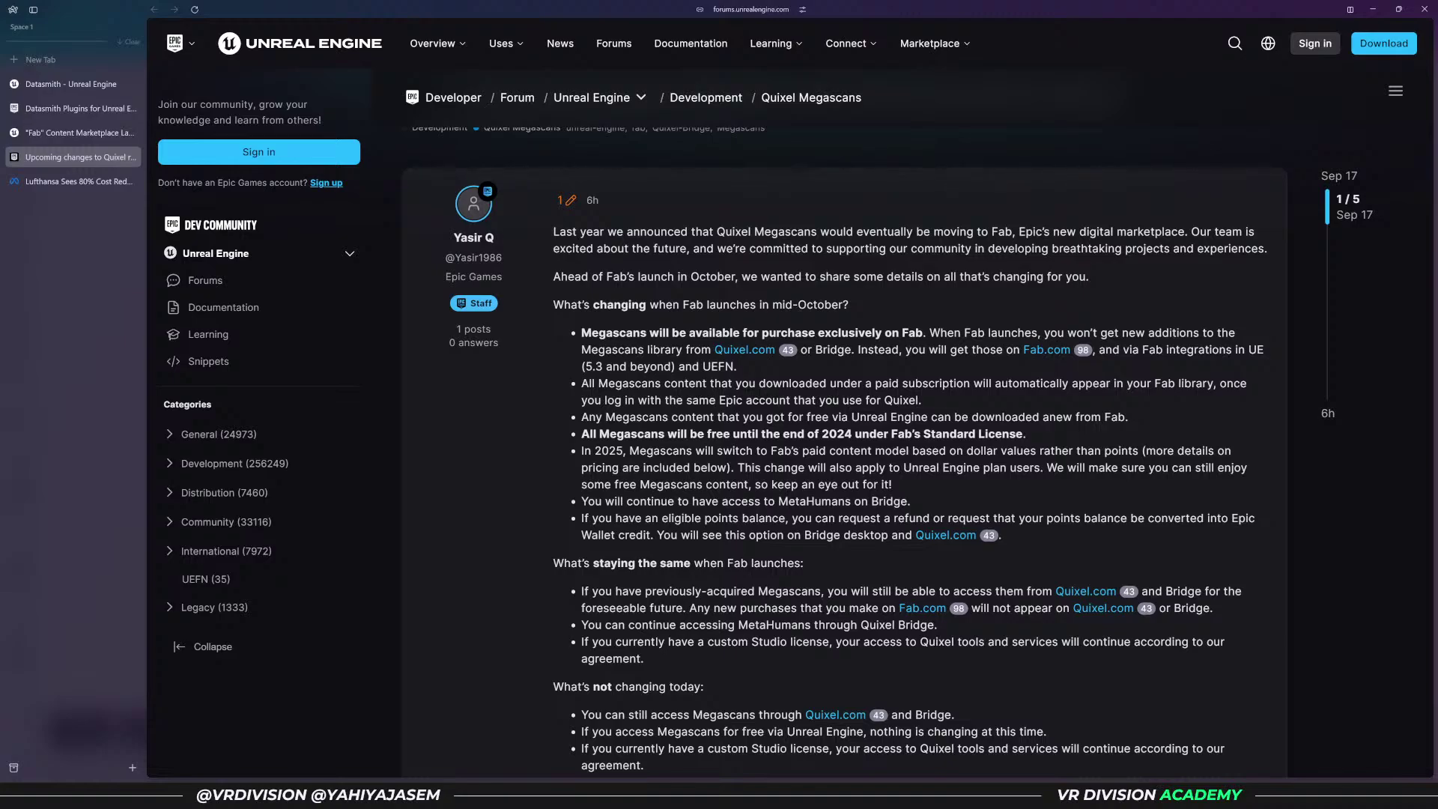
- Examine the Datasmith documentation's Guides and the Software and File Type Interop Guides, ending back at the Guides section
{"action": "key", "text": "ctrl+Tab"}
{"action": "scroll", "coordinate": [650, 359], "scroll_direction": "down", "scroll_amount": 7}
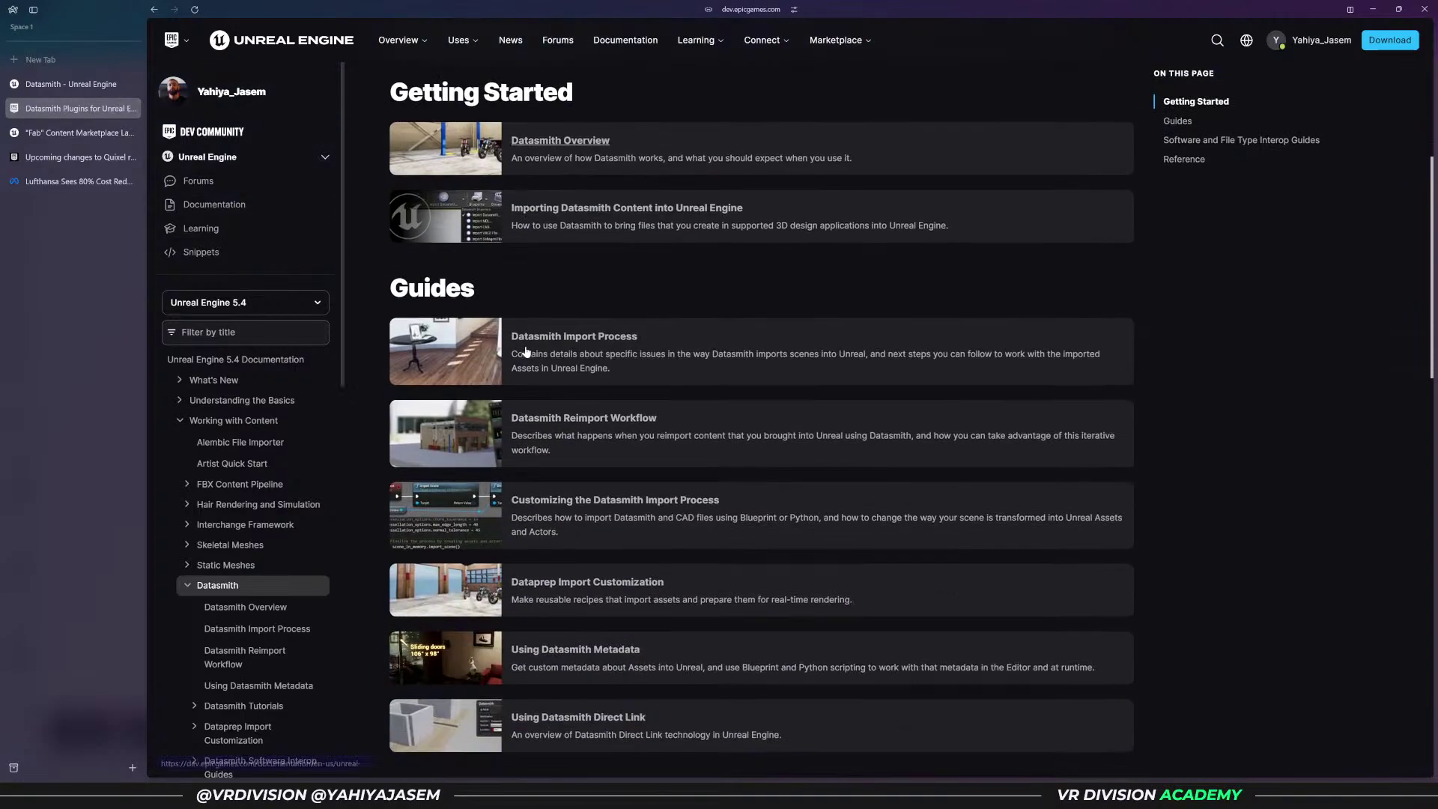
{"action": "scroll", "coordinate": [641, 360], "scroll_direction": "down", "scroll_amount": 4}
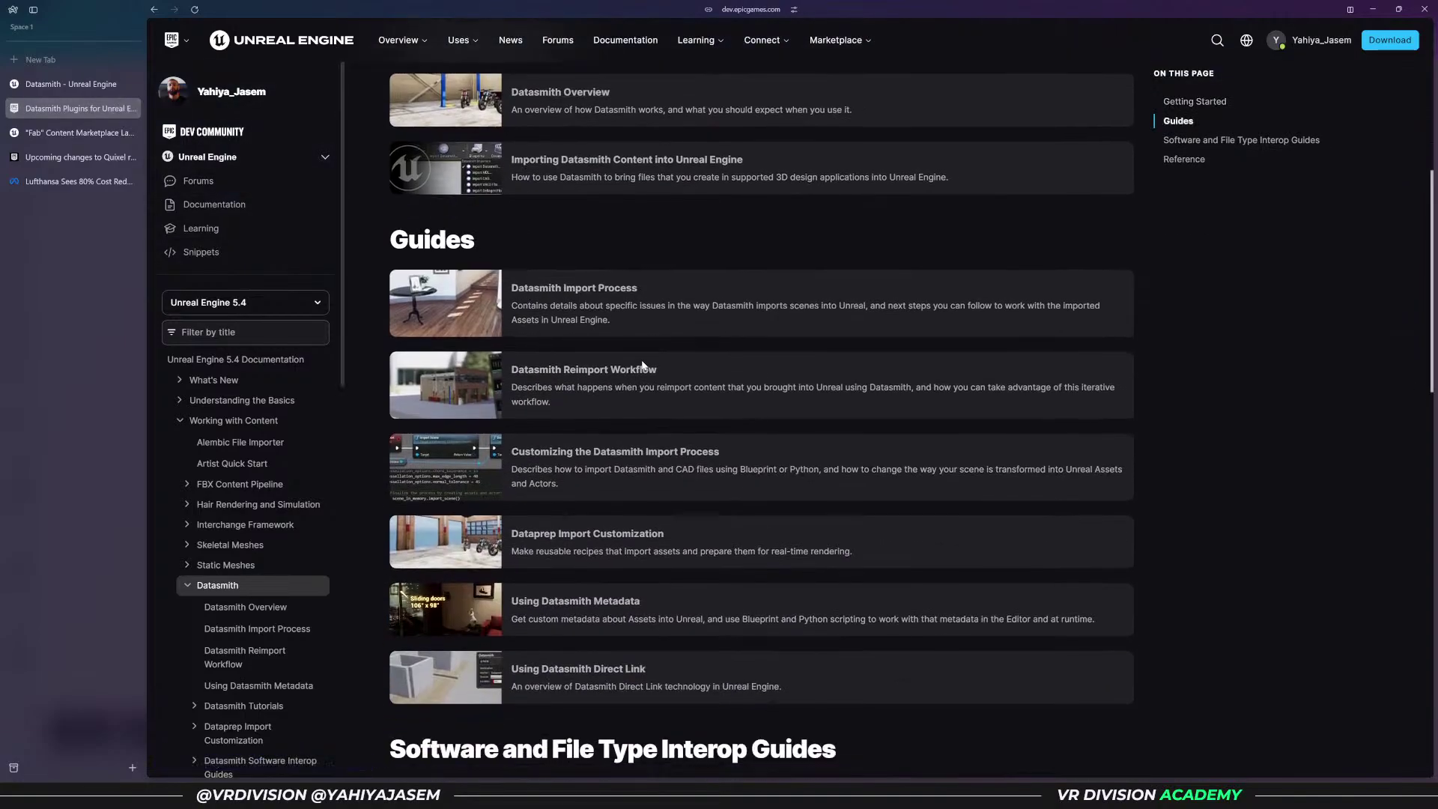
{"action": "scroll", "coordinate": [672, 425], "scroll_direction": "down", "scroll_amount": 2}
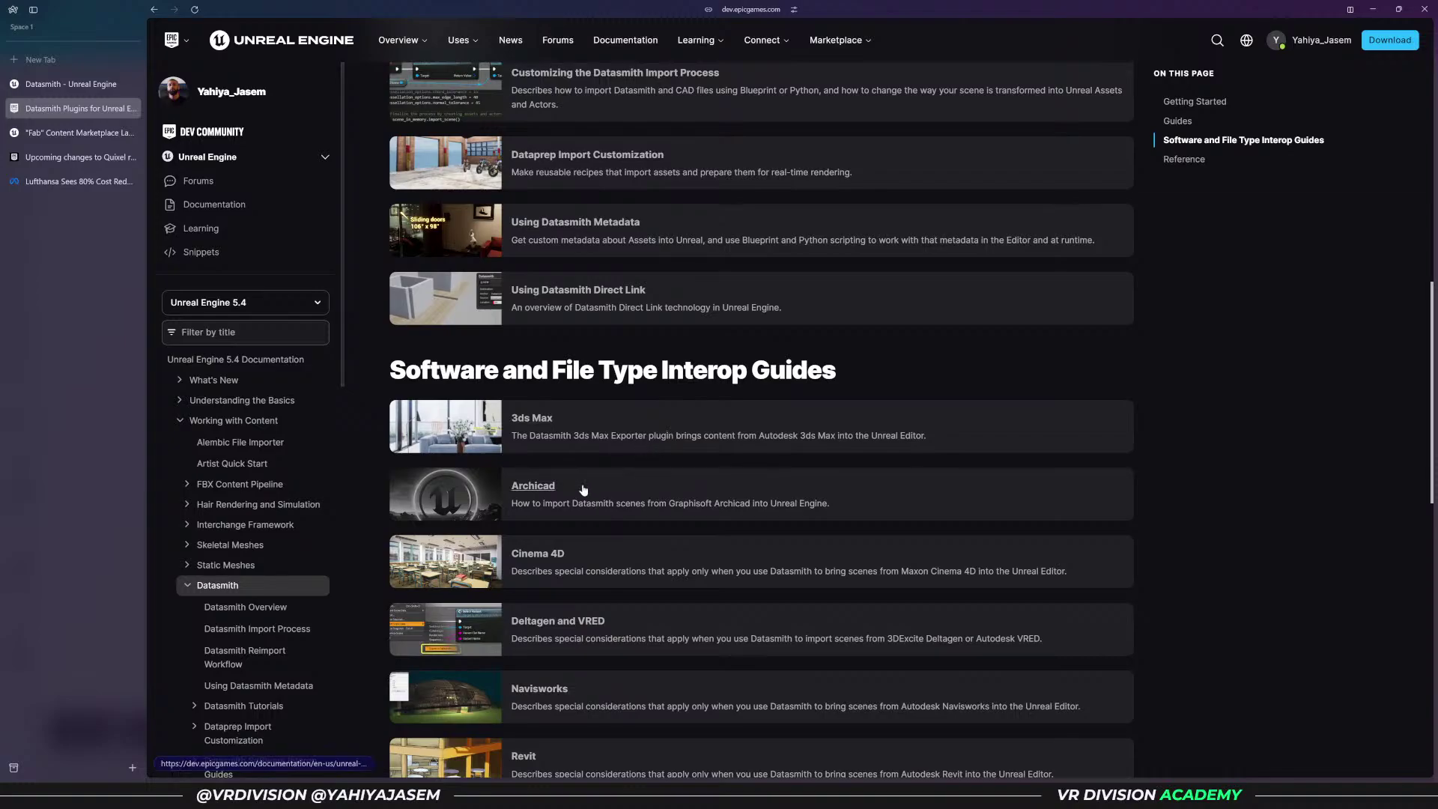
{"action": "scroll", "coordinate": [578, 491], "scroll_direction": "down", "scroll_amount": 1}
{"action": "scroll", "coordinate": [578, 490], "scroll_direction": "down", "scroll_amount": 6}
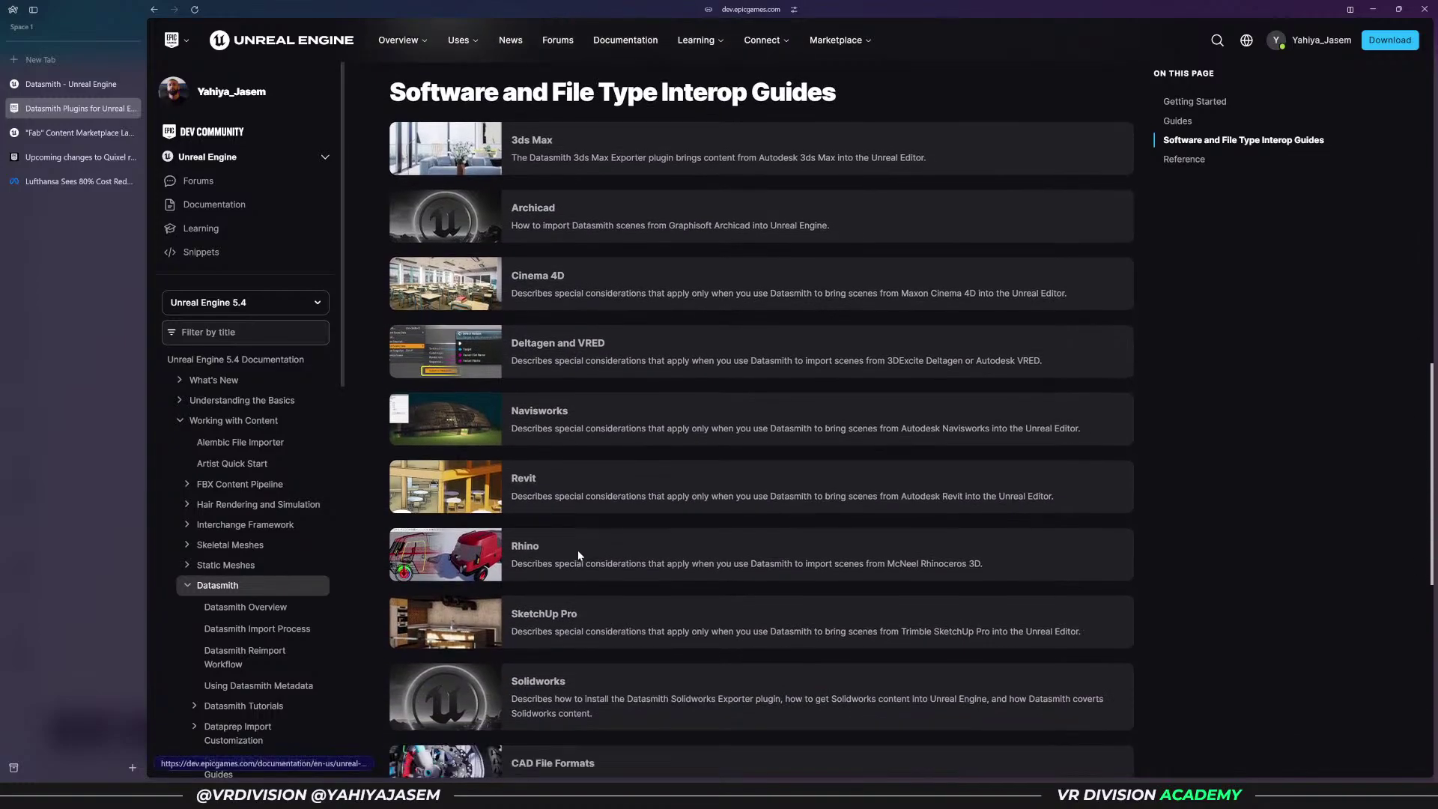
{"action": "scroll", "coordinate": [596, 563], "scroll_direction": "down", "scroll_amount": 1}
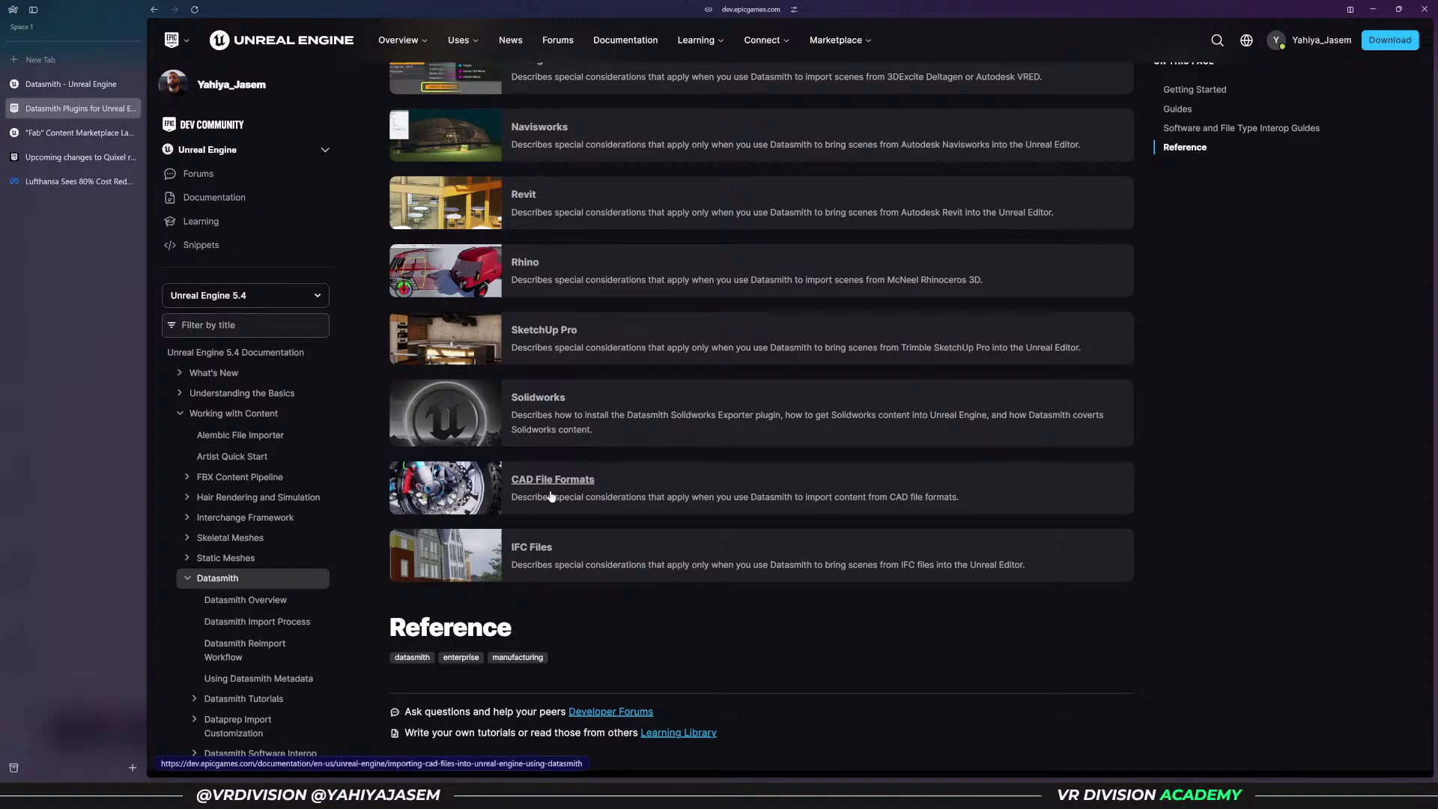
{"action": "scroll", "coordinate": [548, 494], "scroll_direction": "up", "scroll_amount": 3}
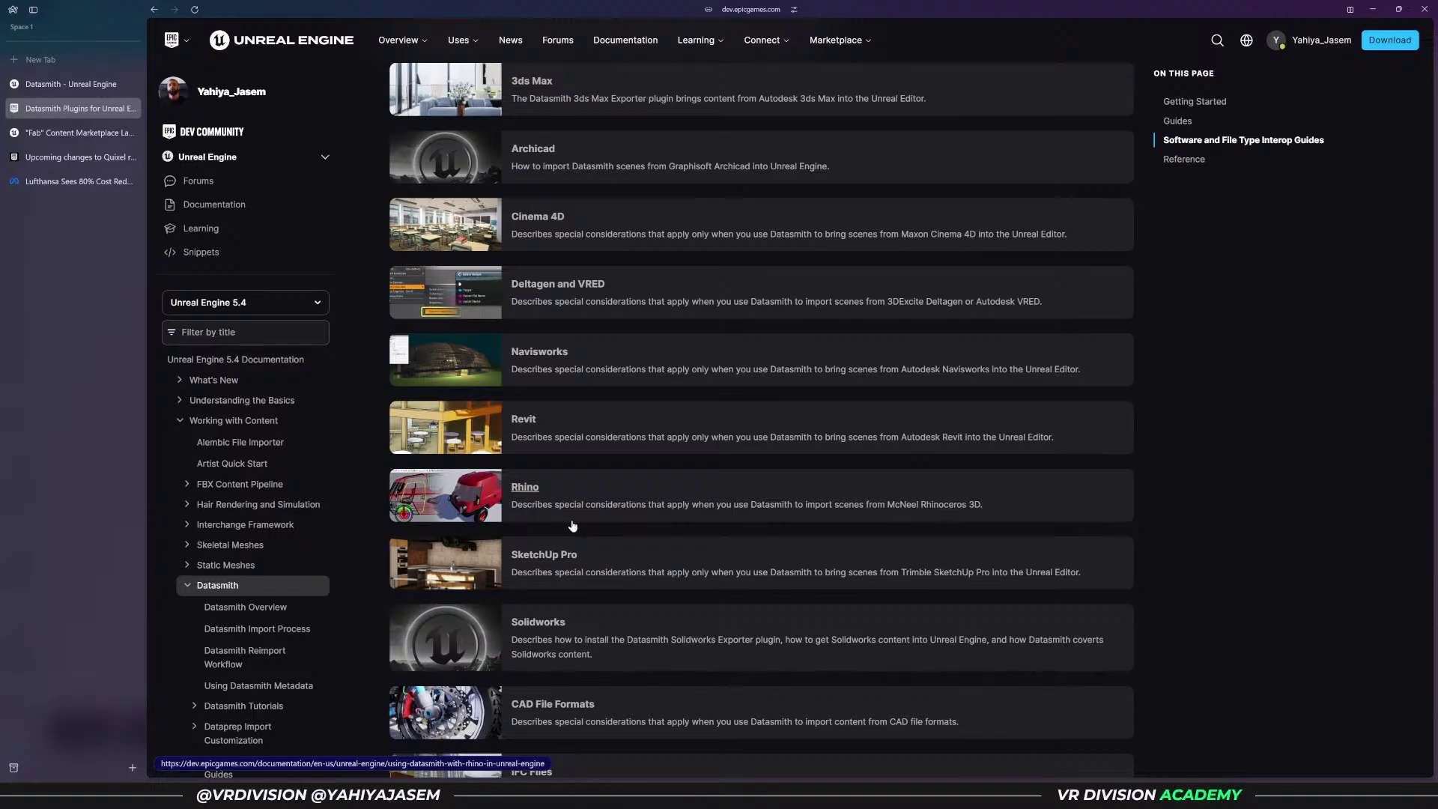
{"action": "scroll", "coordinate": [575, 518], "scroll_direction": "up", "scroll_amount": 7}
{"action": "scroll", "coordinate": [578, 515], "scroll_direction": "up", "scroll_amount": 10}
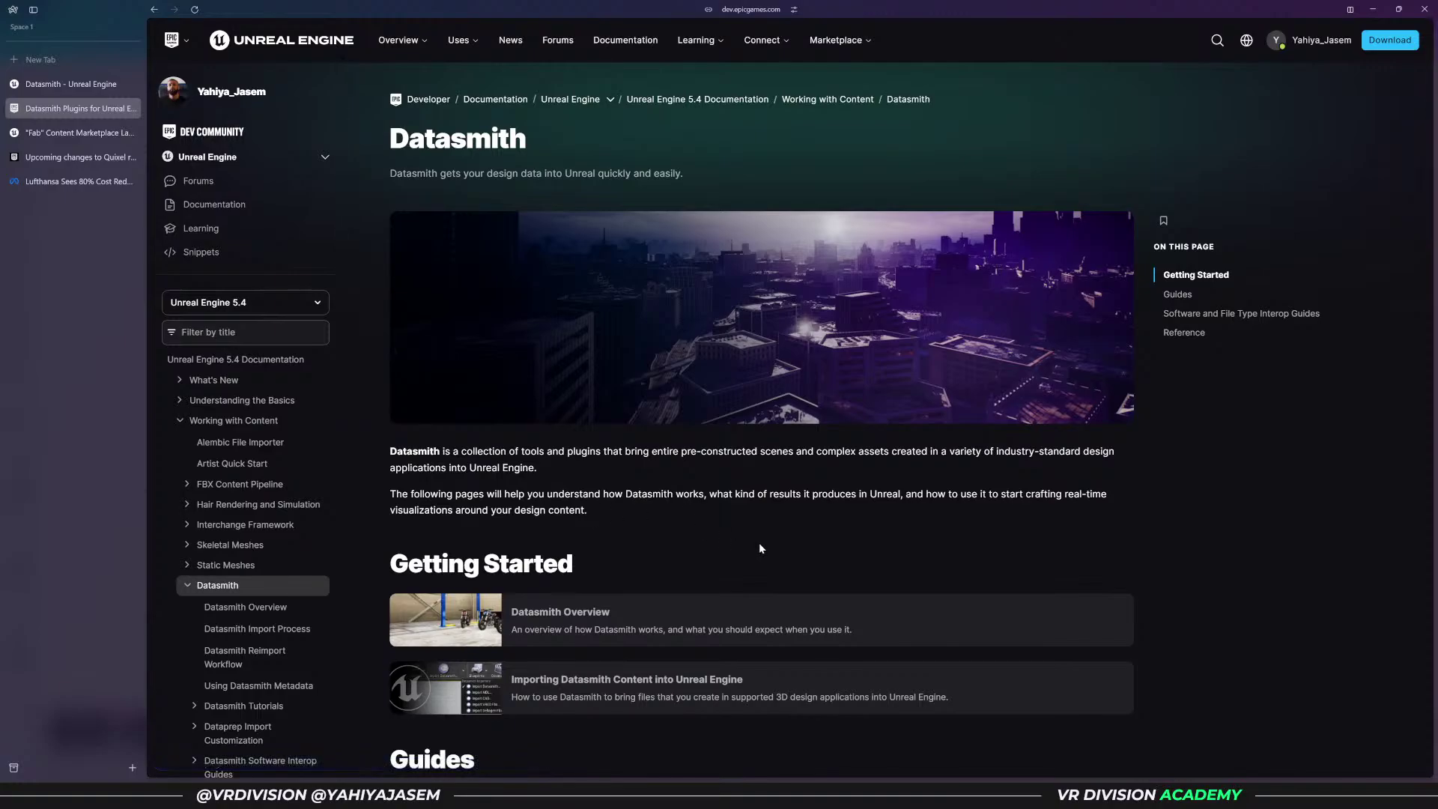
{"action": "scroll", "coordinate": [641, 468], "scroll_direction": "down", "scroll_amount": 2}
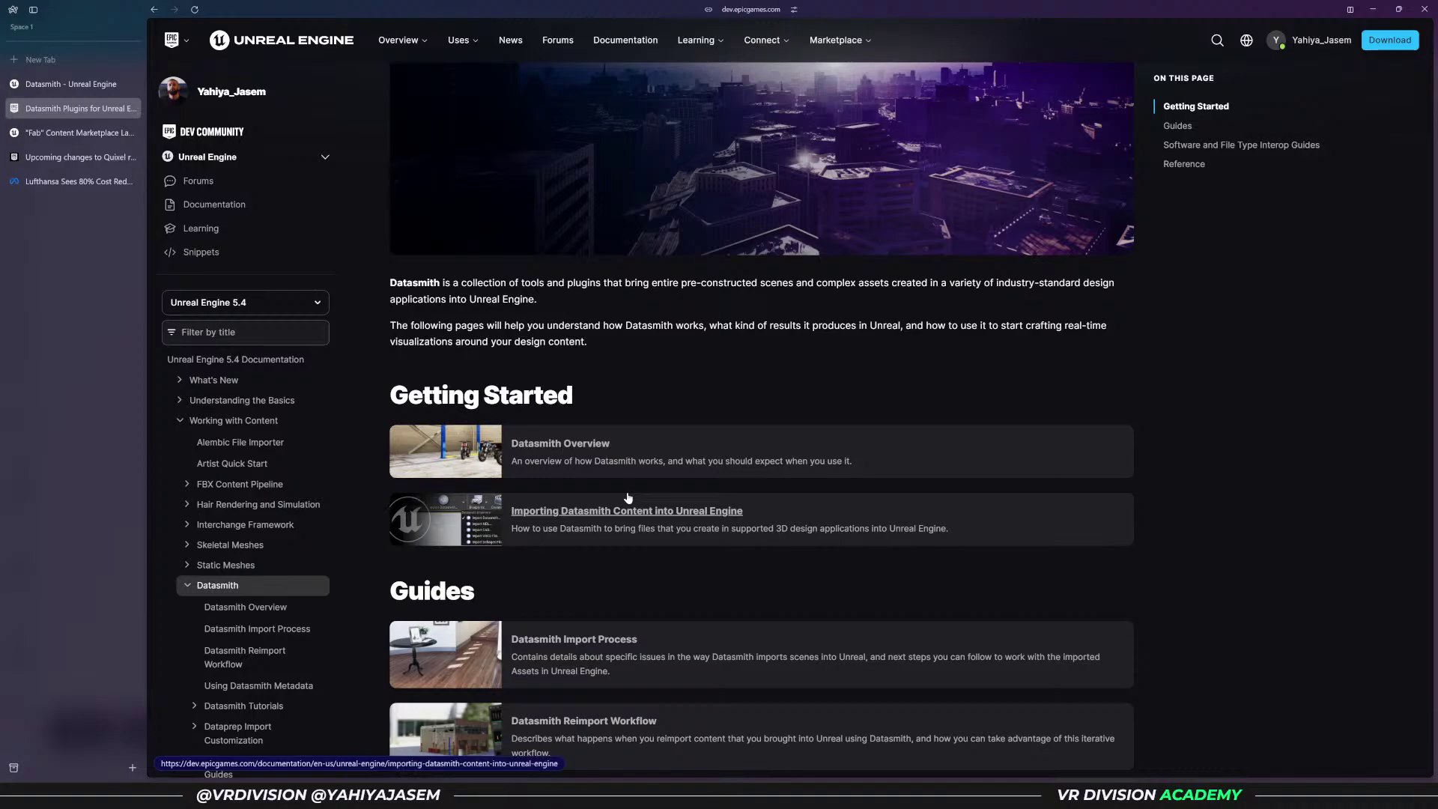
{"action": "scroll", "coordinate": [579, 495], "scroll_direction": "down", "scroll_amount": 5}
{"action": "scroll", "coordinate": [579, 496], "scroll_direction": "down", "scroll_amount": 1}
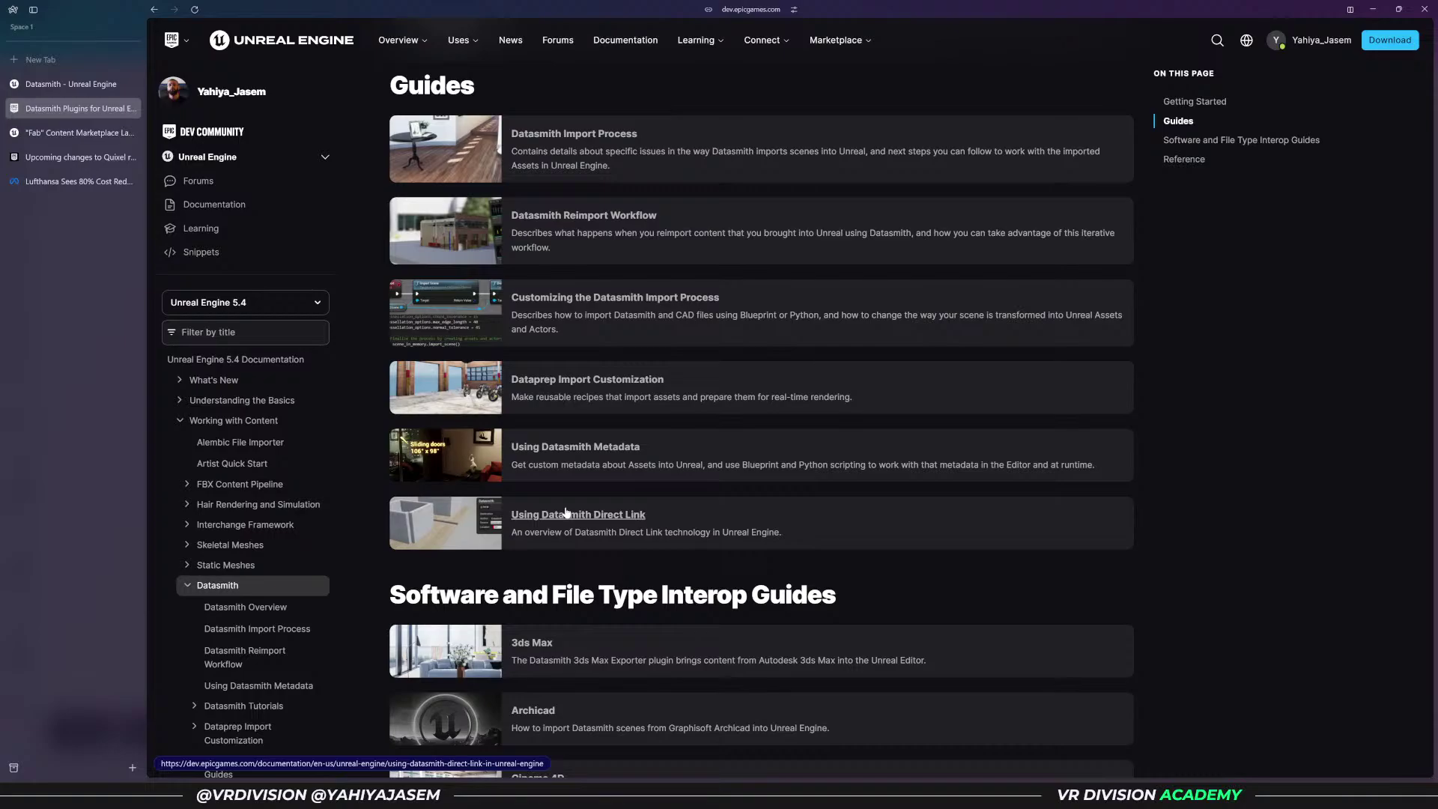
{"action": "scroll", "coordinate": [567, 513], "scroll_direction": "up", "scroll_amount": 2}
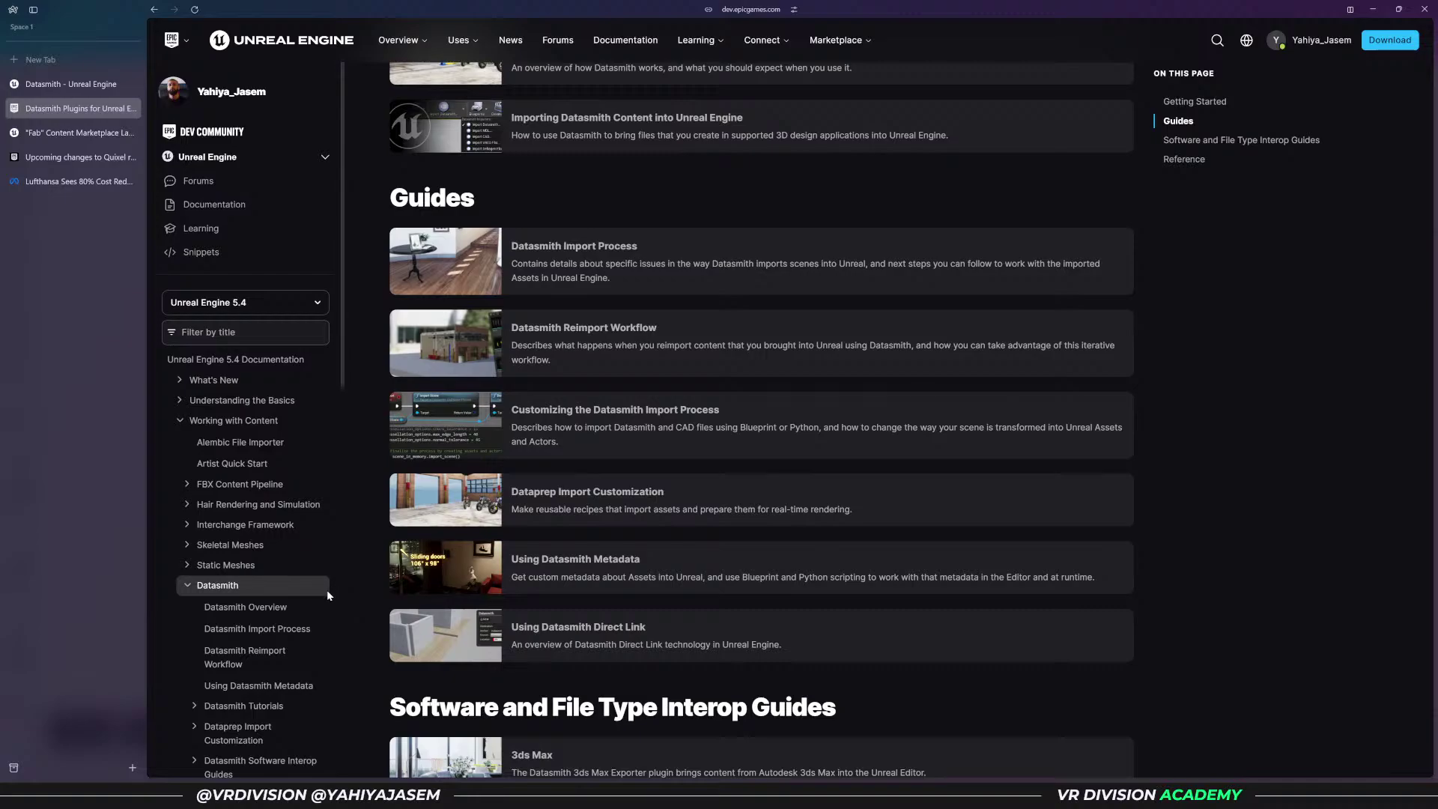
{"action": "scroll", "coordinate": [674, 599], "scroll_direction": "up", "scroll_amount": 1}
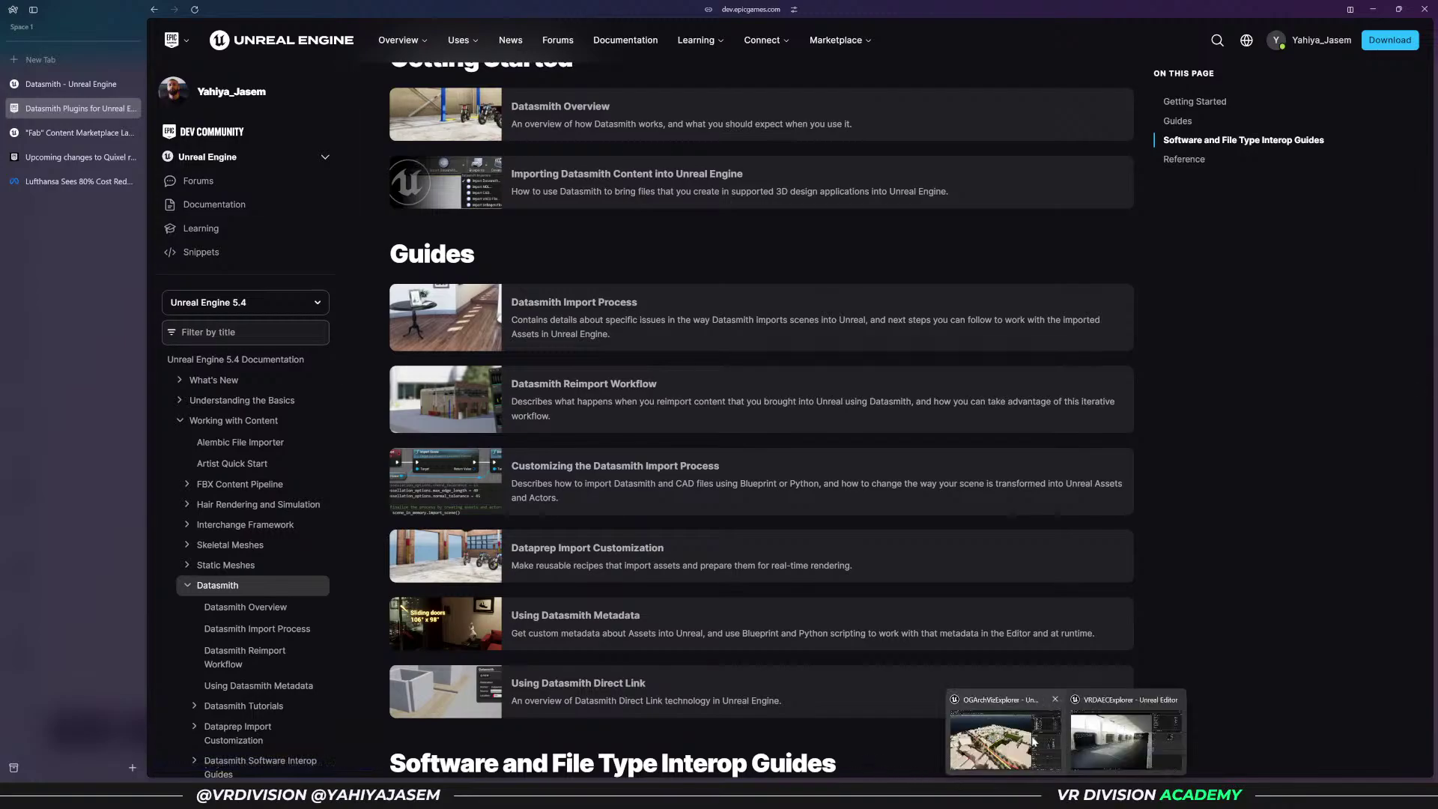
- Switch to the VRDAECExplorer project in Unreal Editor, look around the LVL_Welcome level and bring up its project content
{"action": "left_click", "coordinate": [1124, 730]}
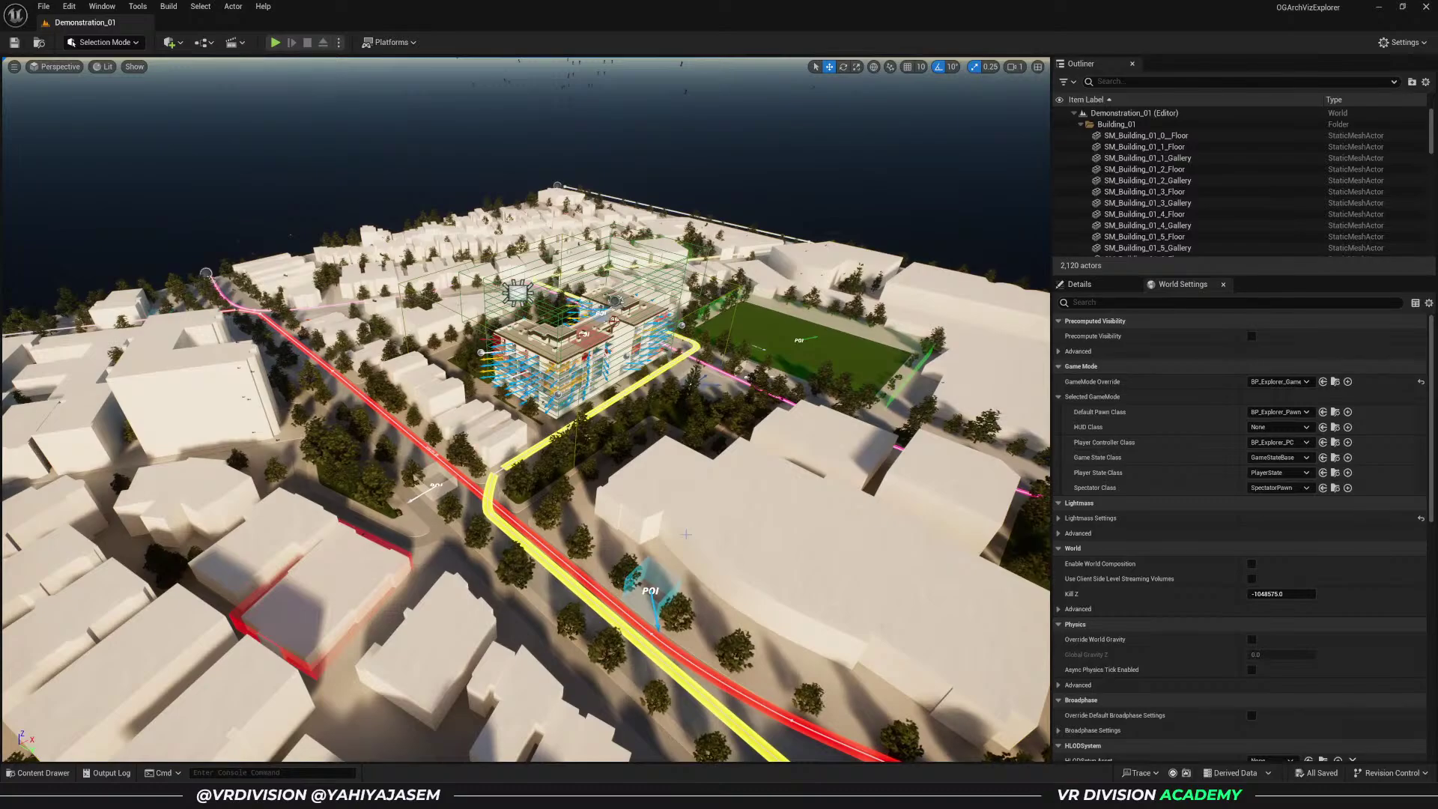
{"action": "left_click", "coordinate": [1000, 731]}
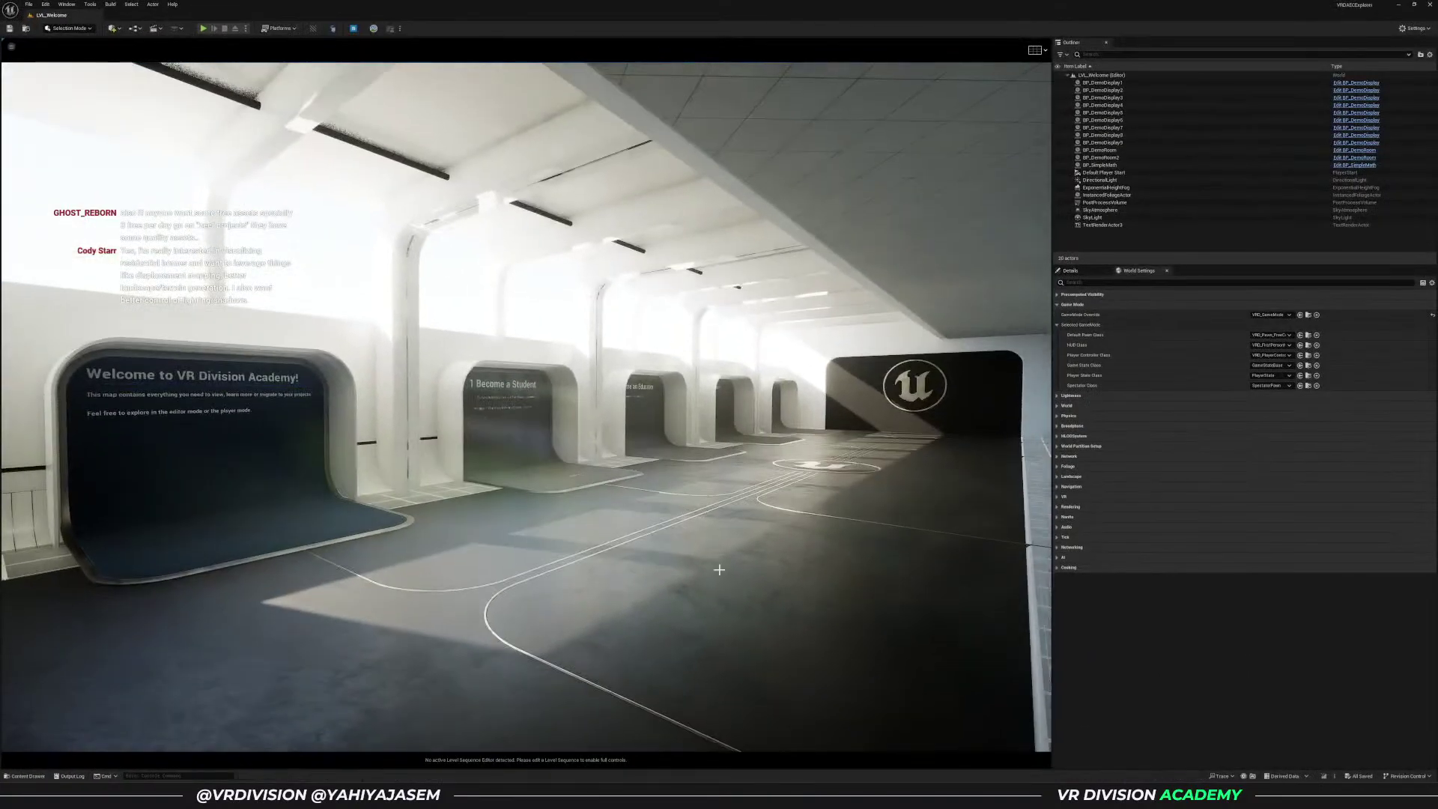
{"action": "key", "text": "ctrl+space"}
{"action": "right_click_drag", "start_coordinate": [703, 578], "coordinate": [674, 570]}
{"action": "mouse_move", "coordinate": [193, 572]}
{"action": "right_mouse_down"}
{"action": "mouse_move", "coordinate": [169, 568]}
{"action": "mouse_move", "coordinate": [193, 571]}
{"action": "mouse_move", "coordinate": [172, 570]}
{"action": "mouse_move", "coordinate": [183, 581]}
{"action": "right_mouse_up"}
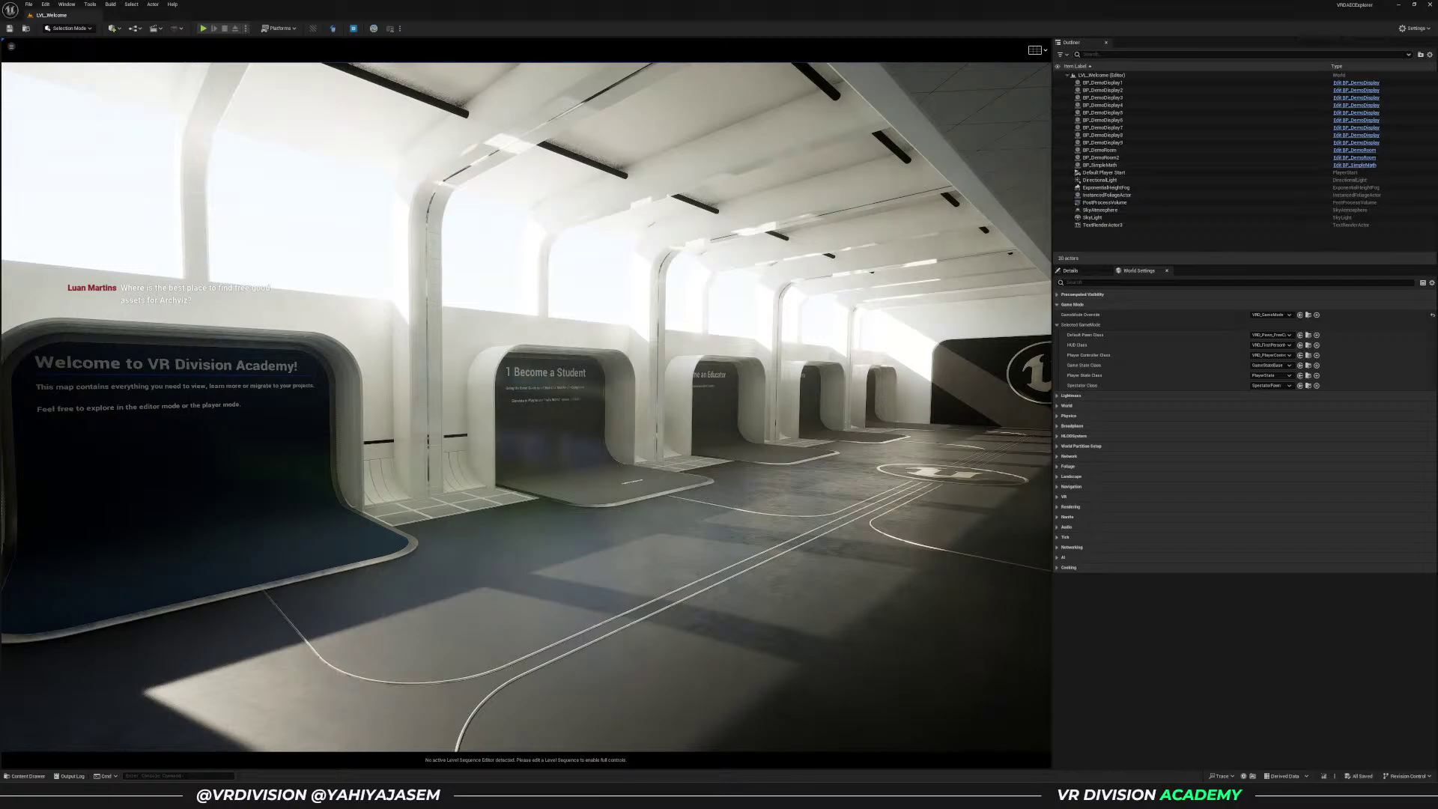
{"action": "right_click_drag", "start_coordinate": [707, 110], "coordinate": [704, 121]}
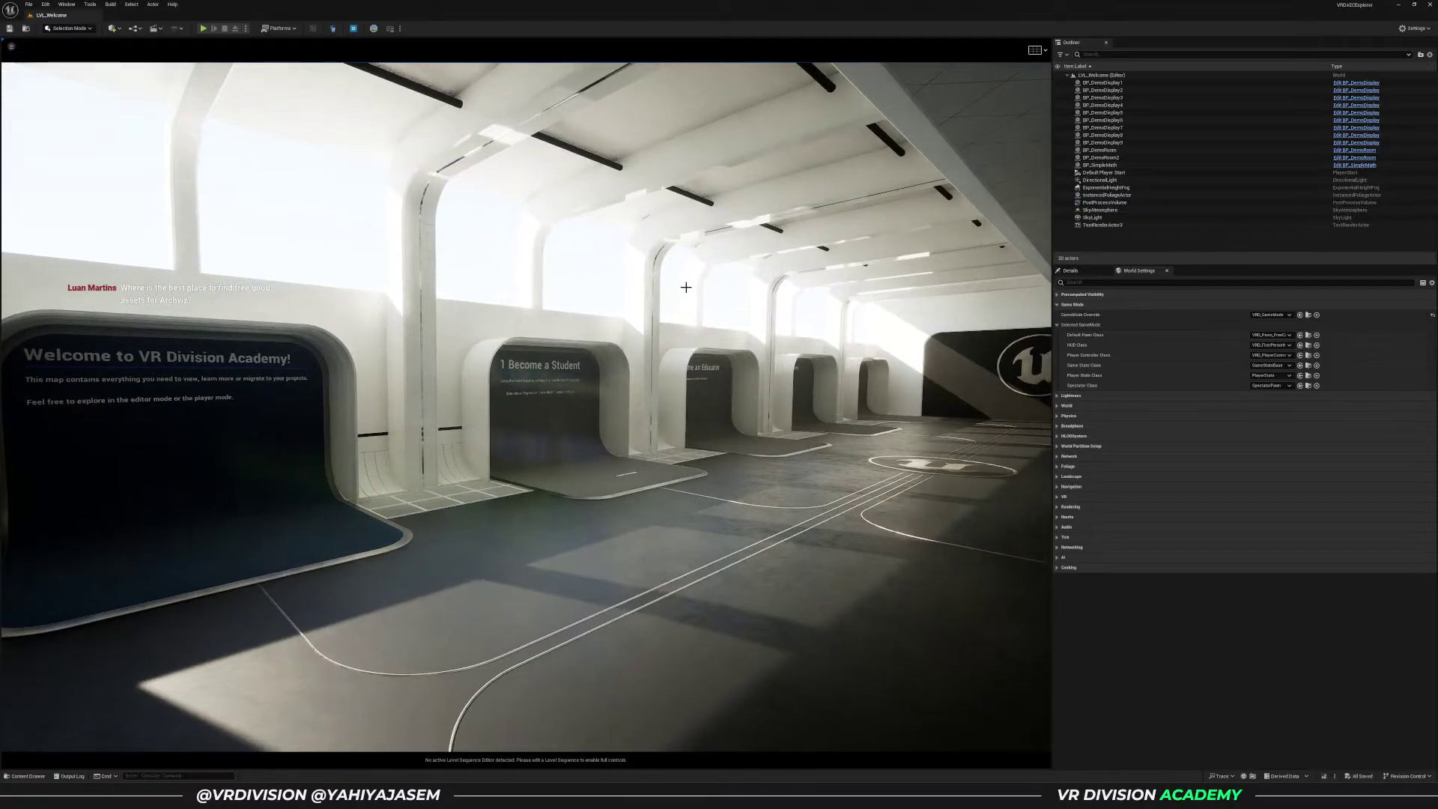
{"action": "key", "text": "ctrl+space"}
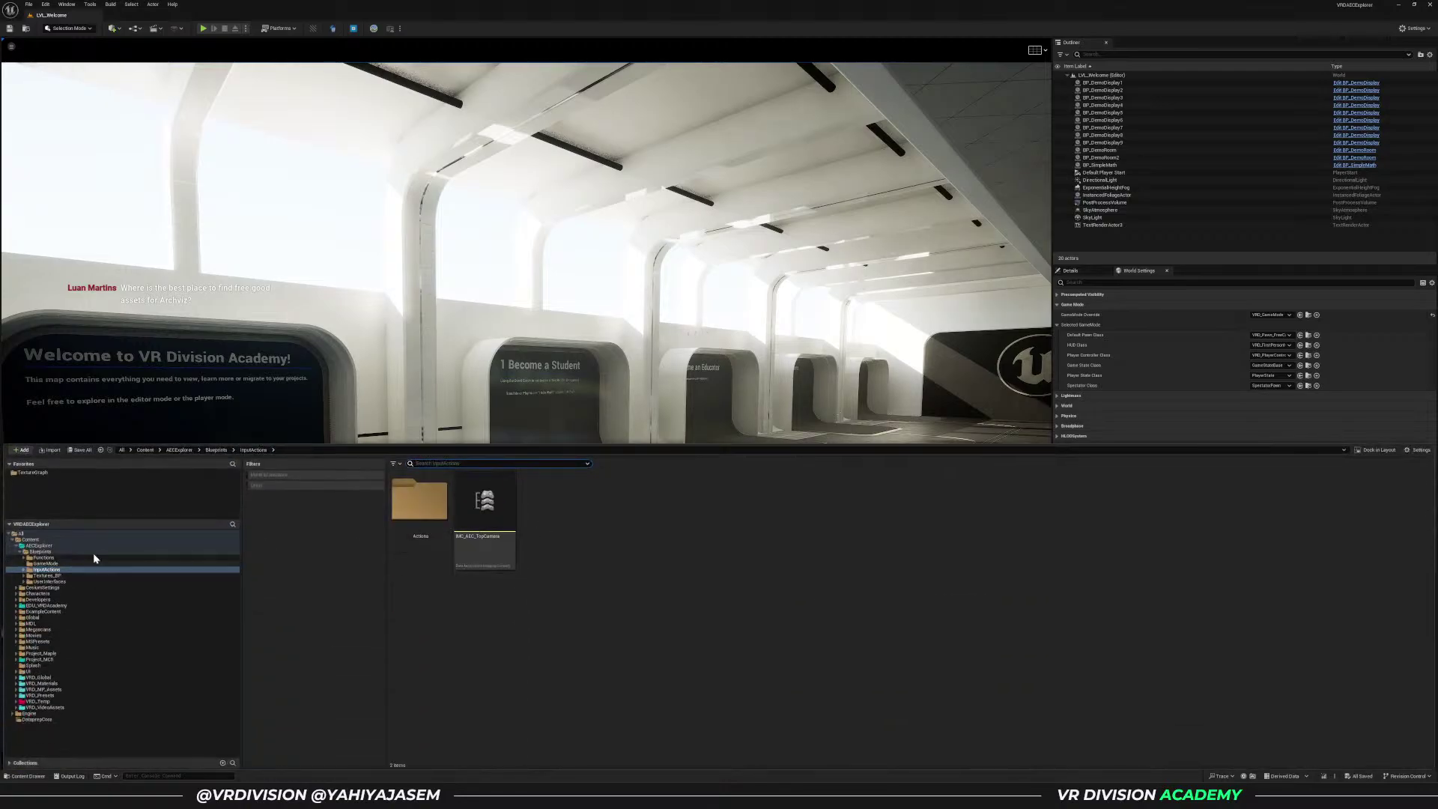
- Restore the VRDAECExplorer editor window to a floating size, then maximise it again to correct its interface scale
{"action": "left_click_drag", "start_coordinate": [1079, 5], "coordinate": [1423, 197]}
{"action": "left_click_drag", "start_coordinate": [1165, 199], "coordinate": [675, 1]}
{"action": "left_click_drag", "start_coordinate": [1229, 7], "coordinate": [1348, 200]}
{"action": "key", "text": "alt+Tab"}
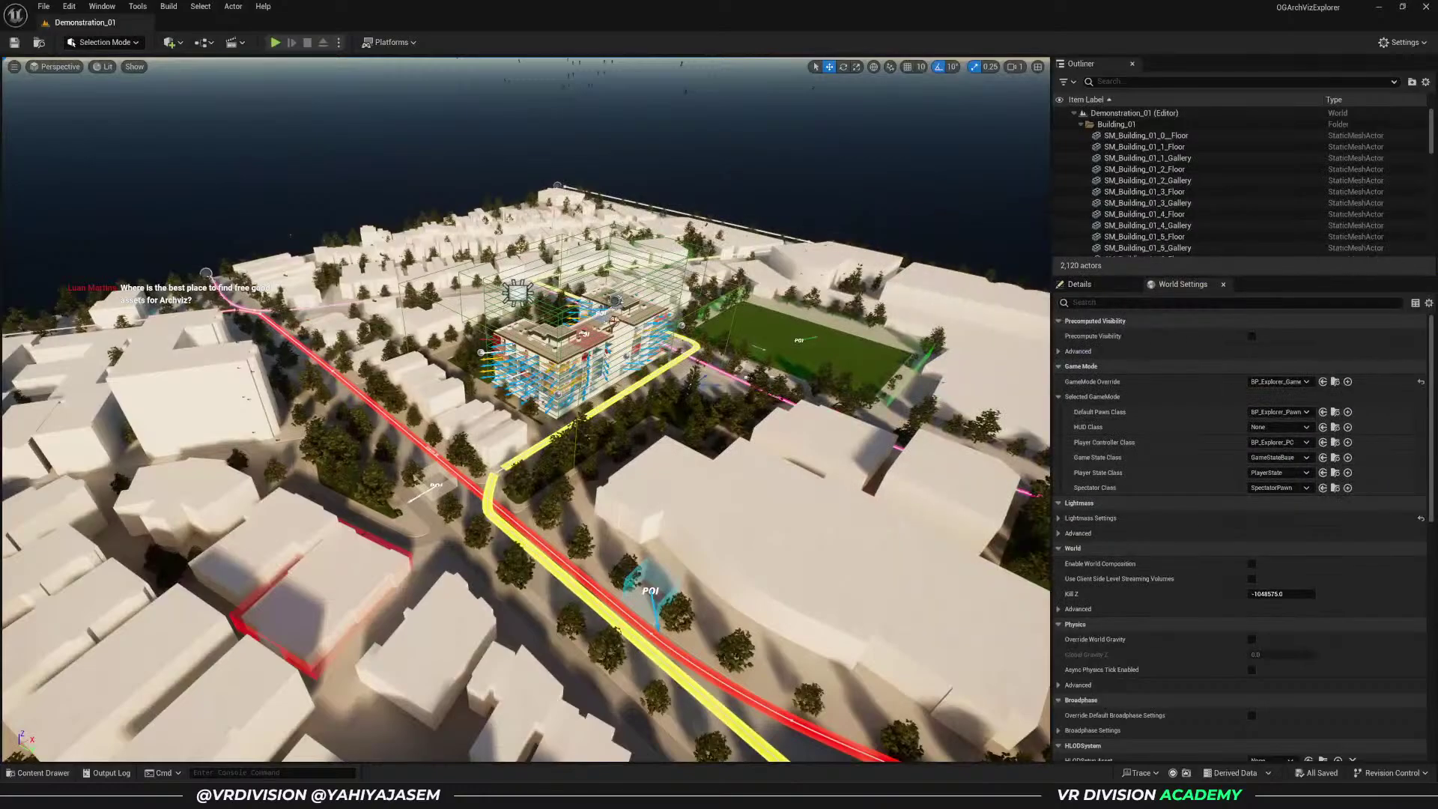
{"action": "key", "text": "alt+Tab"}
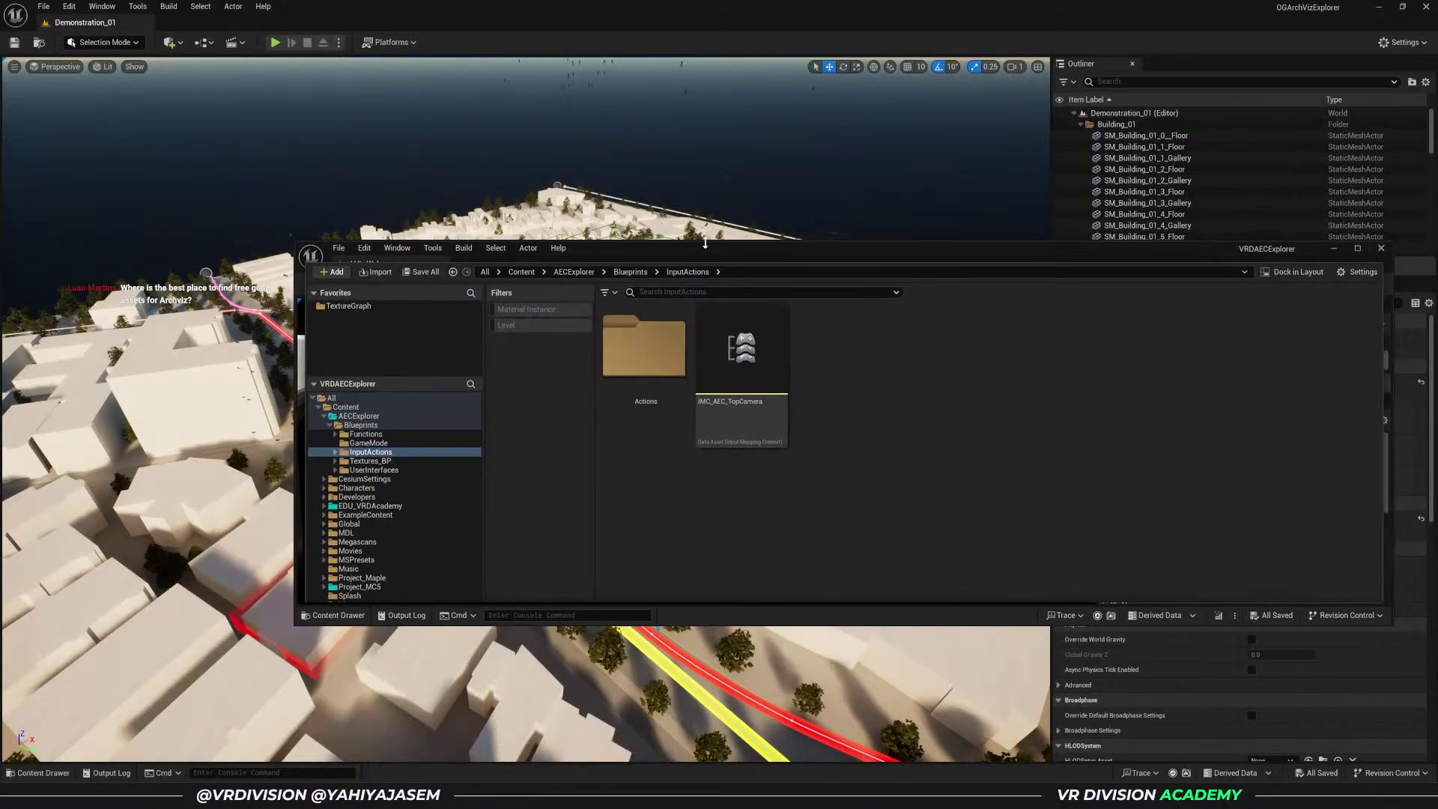
{"action": "double_click", "coordinate": [757, 243]}
{"action": "left_click", "coordinate": [337, 235]}
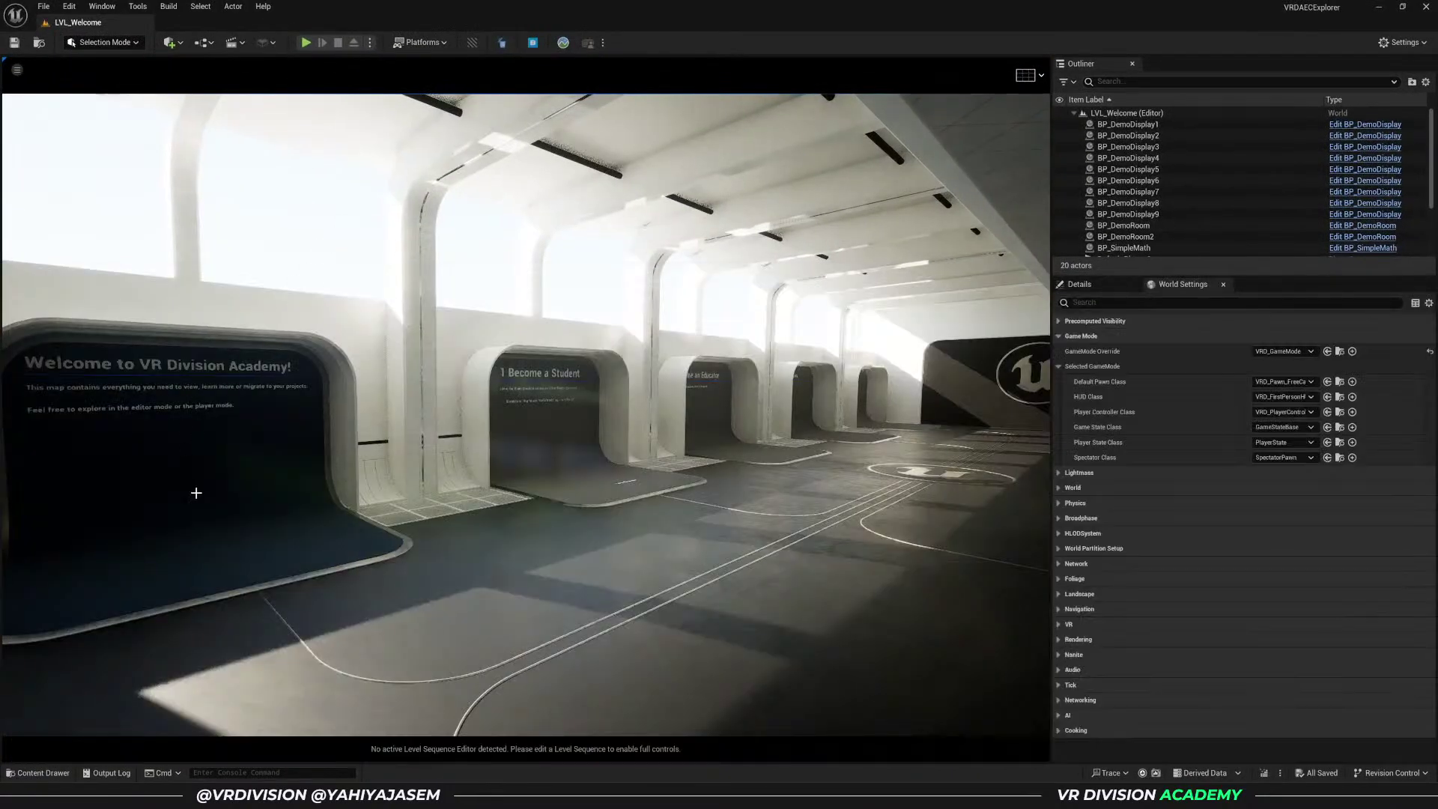
- Open the Blueprint_Archviz_Features level from the Maps folder of EDU_VRDAcademy
{"action": "key", "text": "alt+Tab"}
{"action": "left_click", "coordinate": [80, 284]}
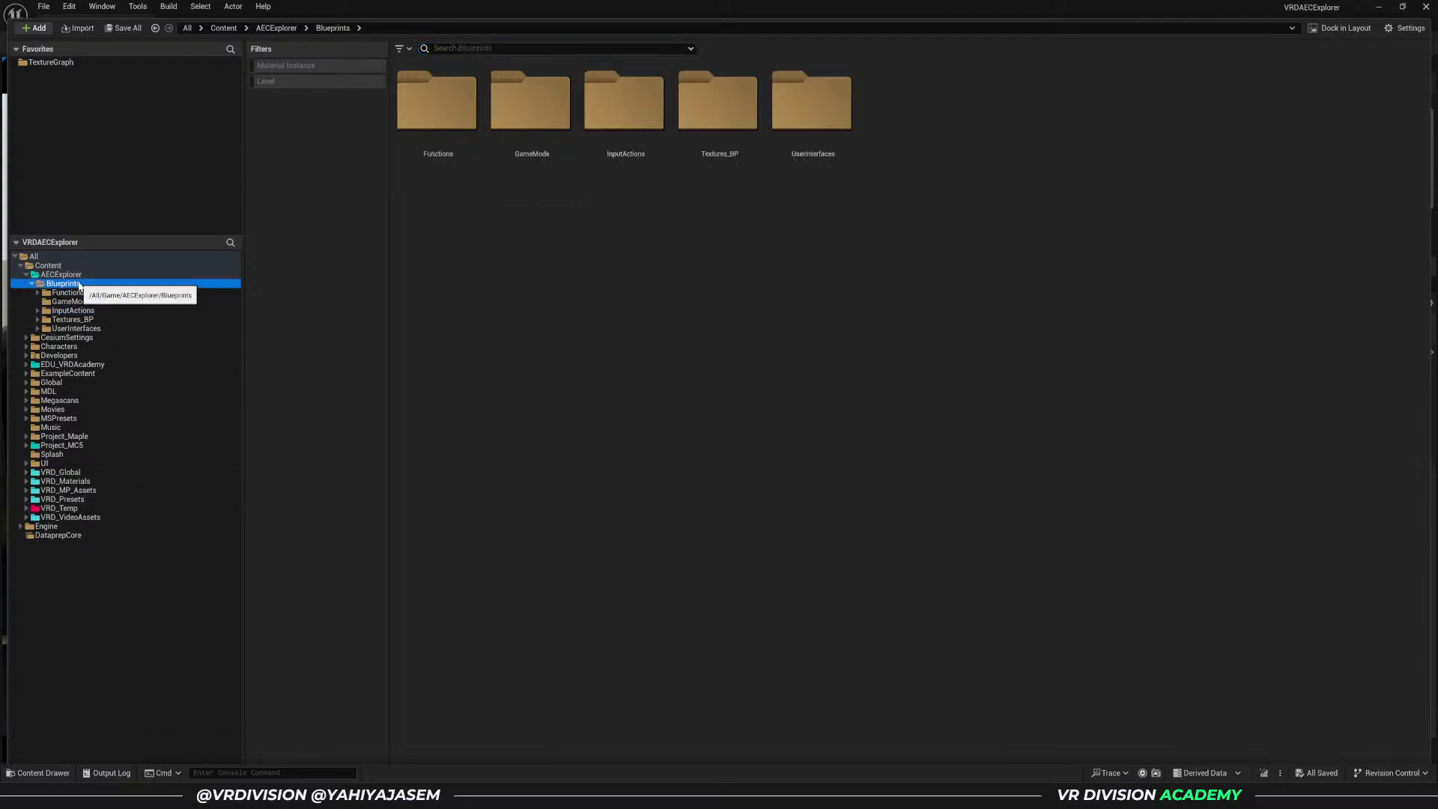
{"action": "left_click", "coordinate": [183, 364]}
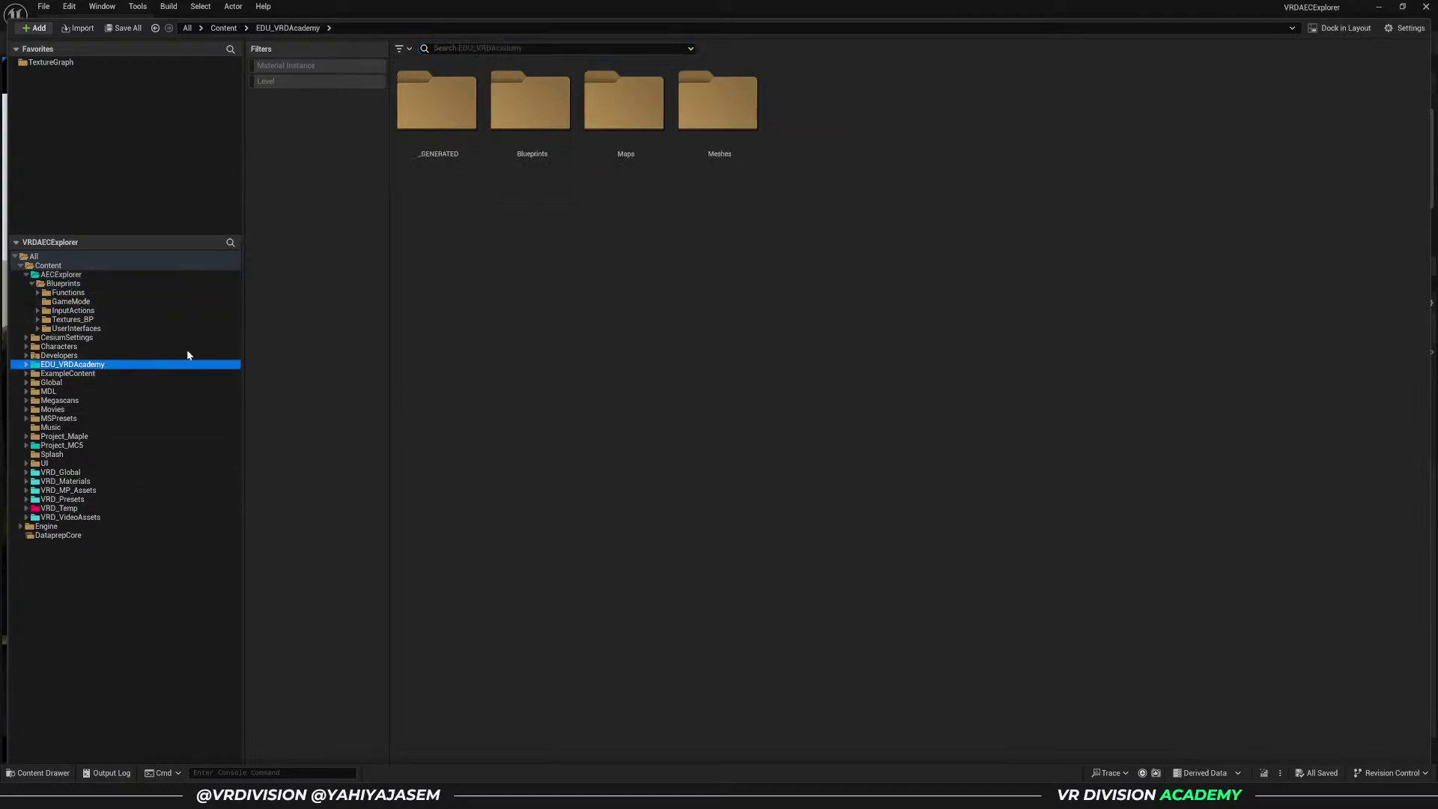
{"action": "double_click", "coordinate": [619, 145]}
{"action": "double_click", "coordinate": [533, 182]}
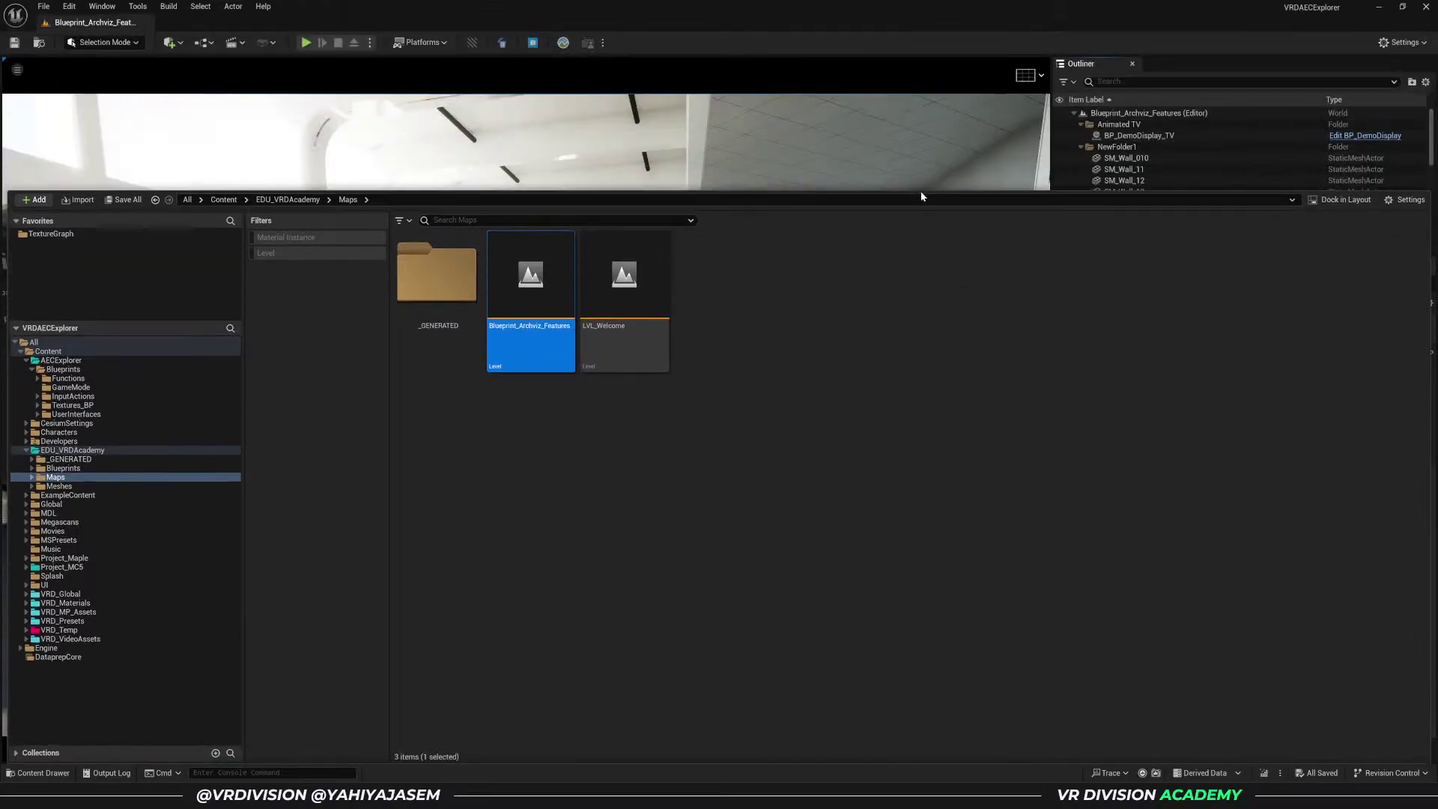
{"action": "left_click", "coordinate": [920, 190]}
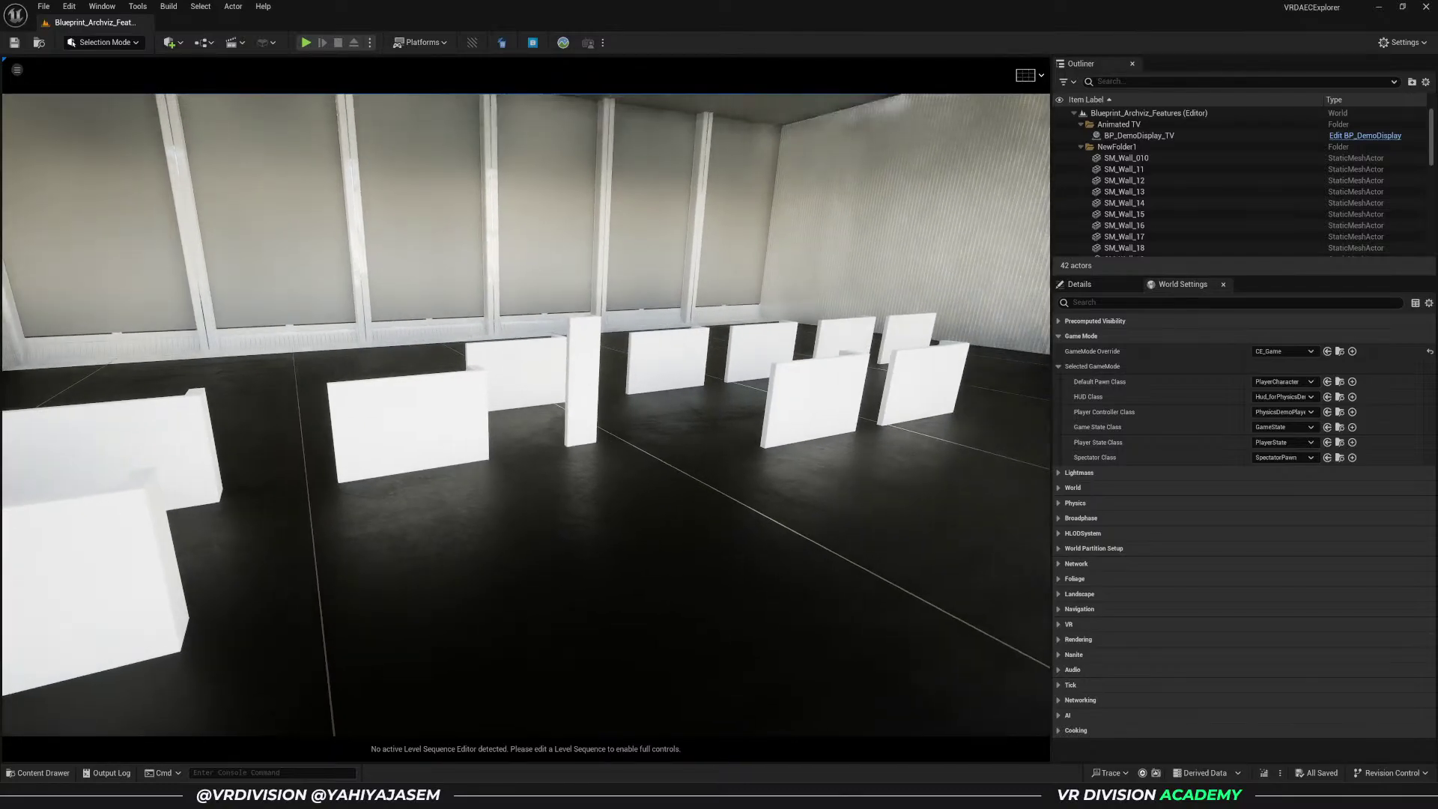
- Browse to the asset of one of the white walls and place the Architecture_MC5Apt Datasmith scene on the level's floor
{"action": "left_click", "coordinate": [712, 397]}
{"action": "key", "text": "ctrl+b"}
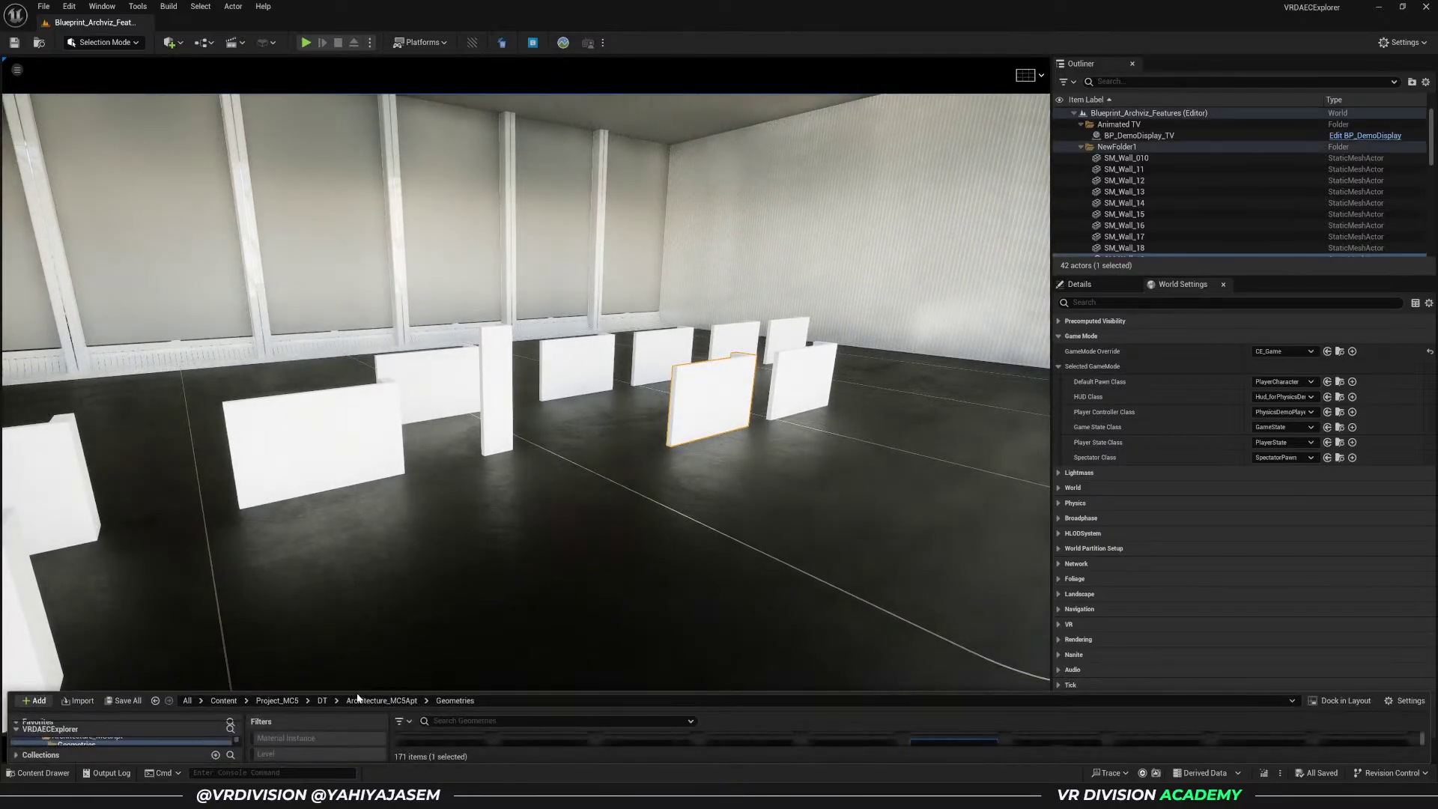
{"action": "left_click_drag", "start_coordinate": [356, 695], "coordinate": [395, 486]}
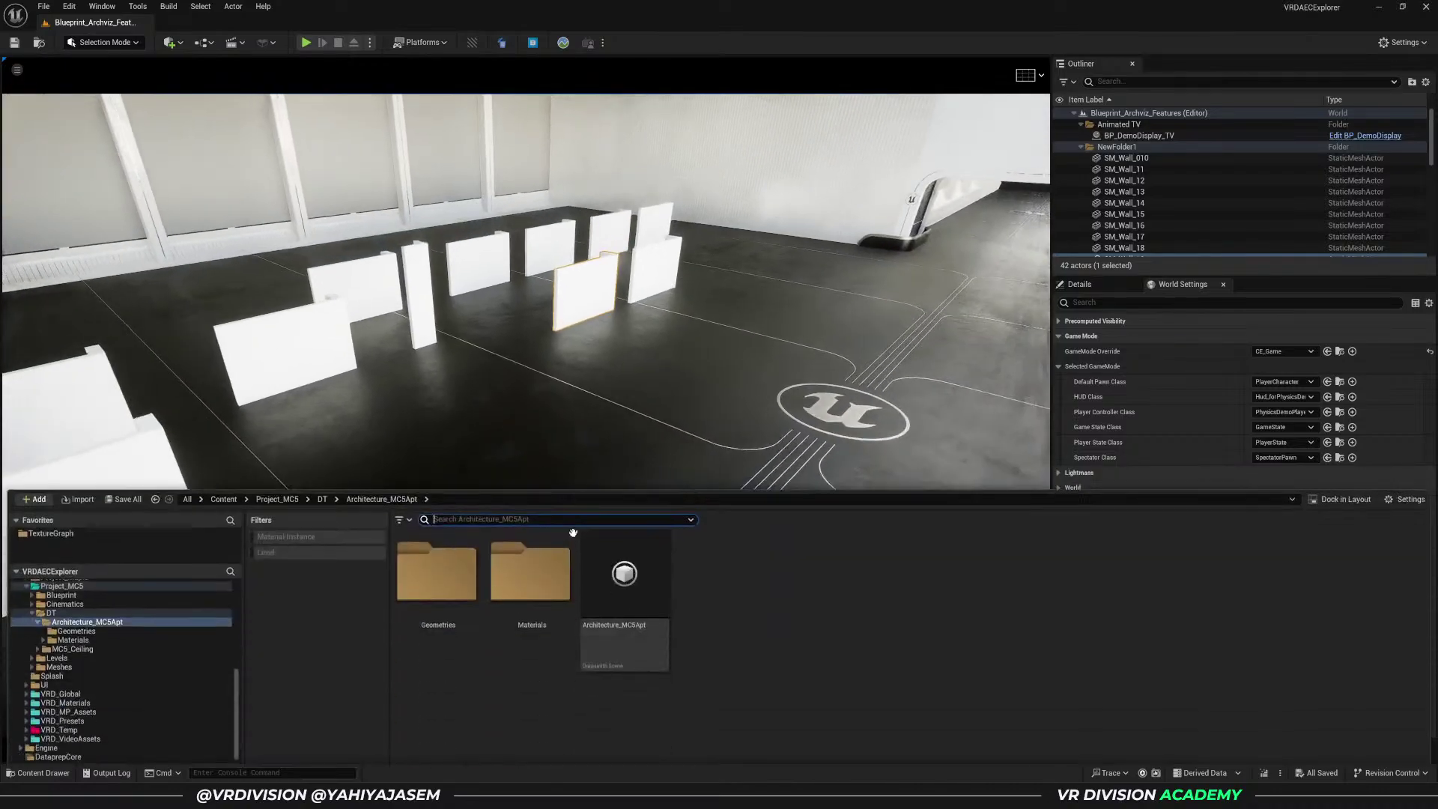
{"action": "left_click", "coordinate": [626, 707]}
{"action": "right_click_drag", "start_coordinate": [591, 363], "coordinate": [596, 367]}
{"action": "left_click_drag", "start_coordinate": [596, 367], "coordinate": [596, 367]}
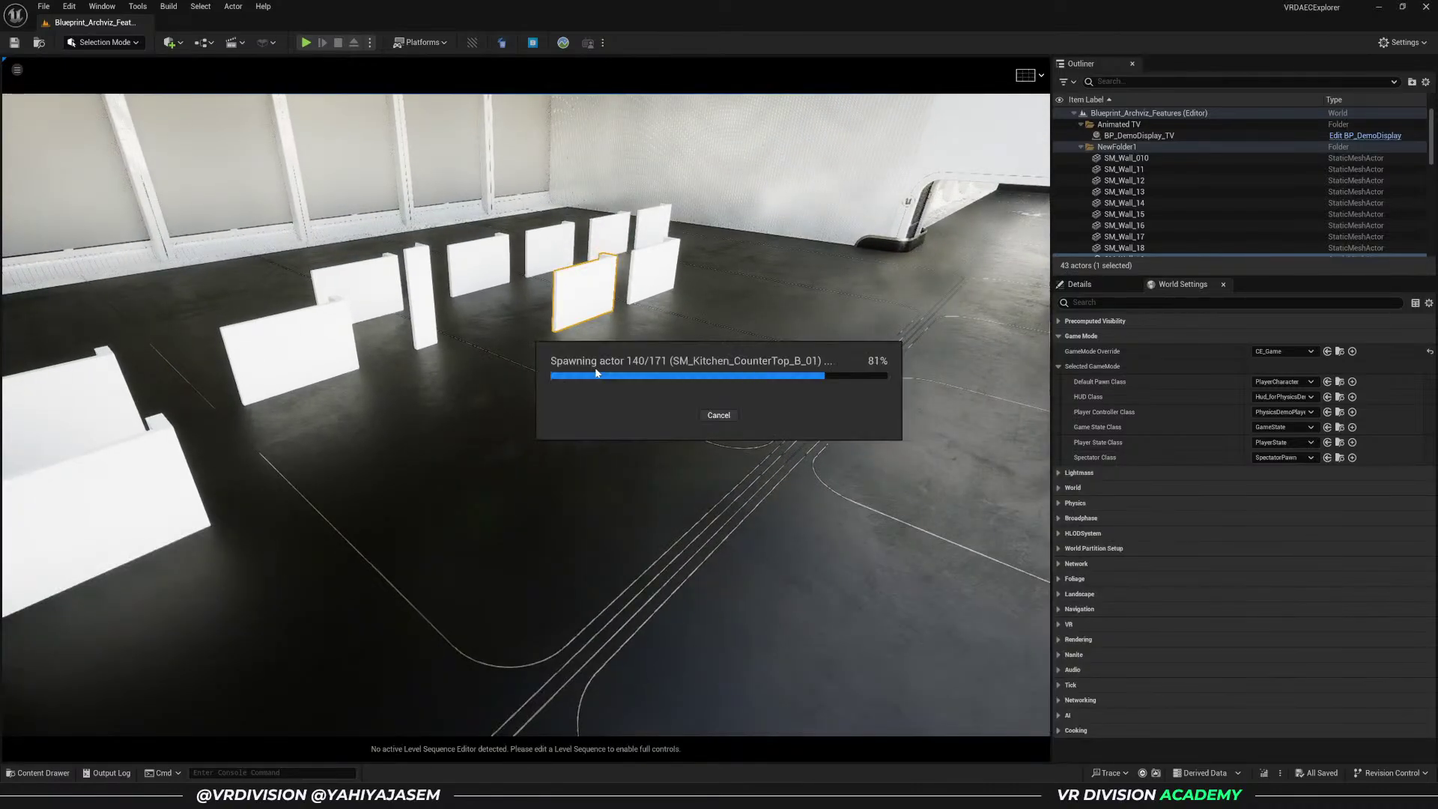
- Select the Architecture_MC5Apt scene actor, then rotate and move the whole apartment across the floor
{"action": "scroll", "coordinate": [1061, 234], "scroll_direction": "down", "scroll_amount": 1}
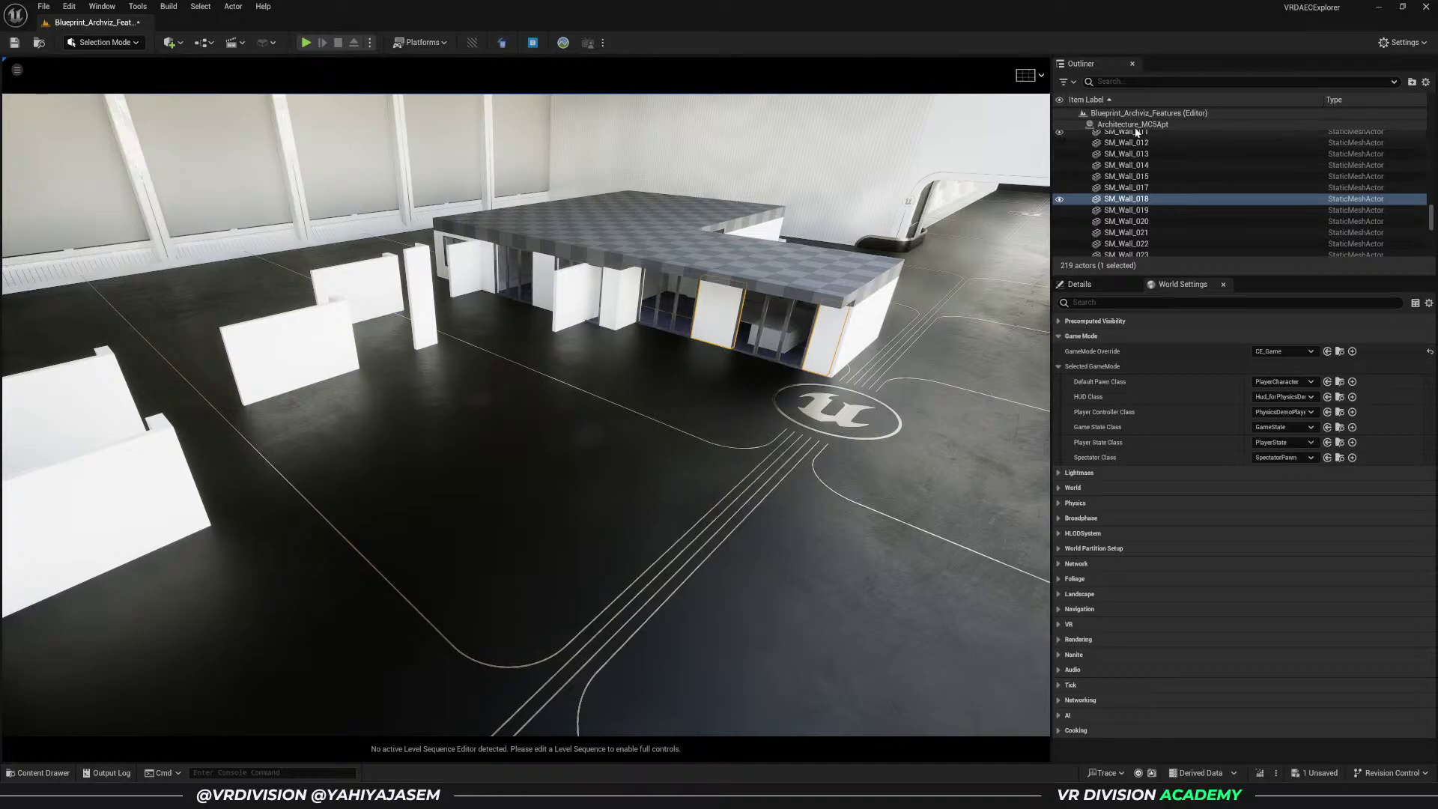
{"action": "right_click_drag", "start_coordinate": [675, 322], "coordinate": [674, 322]}
{"action": "right_click_drag", "start_coordinate": [825, 344], "coordinate": [825, 344]}
{"action": "left_click", "coordinate": [802, 405]}
{"action": "scroll", "coordinate": [1127, 210], "scroll_direction": "up", "scroll_amount": 10}
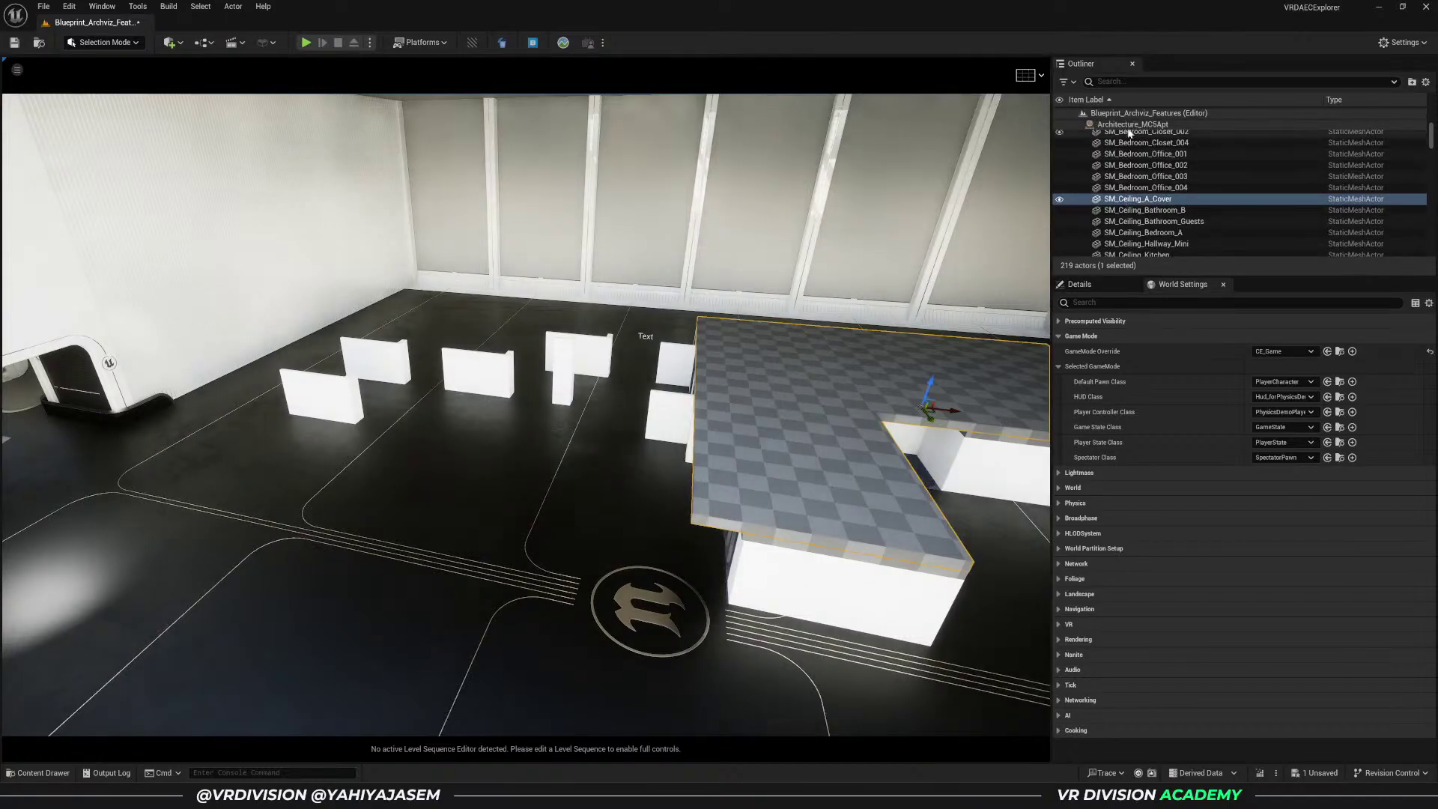
{"action": "double_click", "coordinate": [1133, 198]}
{"action": "key", "text": "e"}
{"action": "left_click_drag", "start_coordinate": [558, 444], "coordinate": [600, 421]}
{"action": "key", "text": "w"}
{"action": "left_click_drag", "start_coordinate": [570, 420], "coordinate": [619, 589]}
{"action": "right_click_drag", "start_coordinate": [619, 590], "coordinate": [511, 664]}
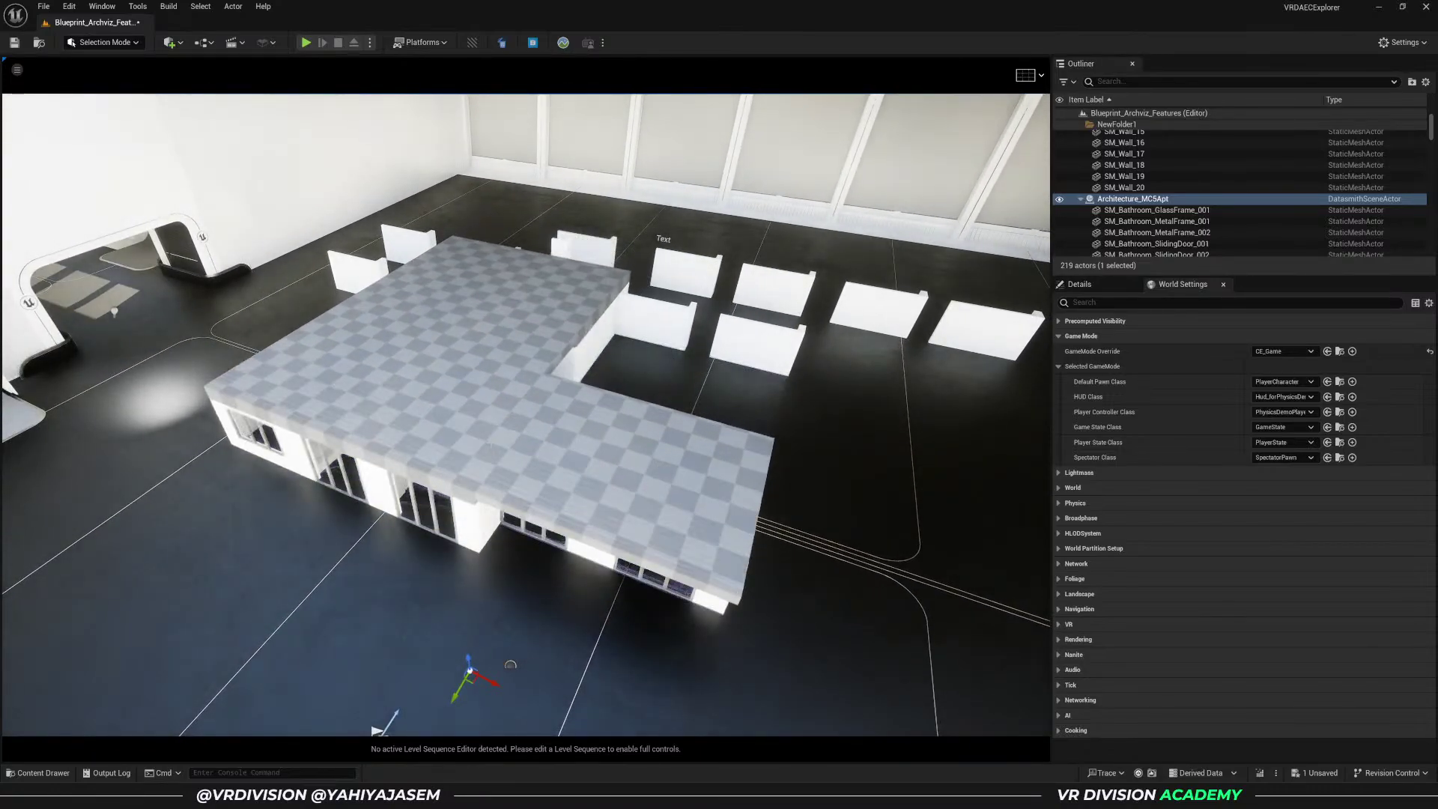
- Delete the apartment's ceiling meshes from SM_Ceiling_A_Cover to SM_Ceiling_Office despite their references
{"action": "left_click", "coordinate": [1199, 226]}
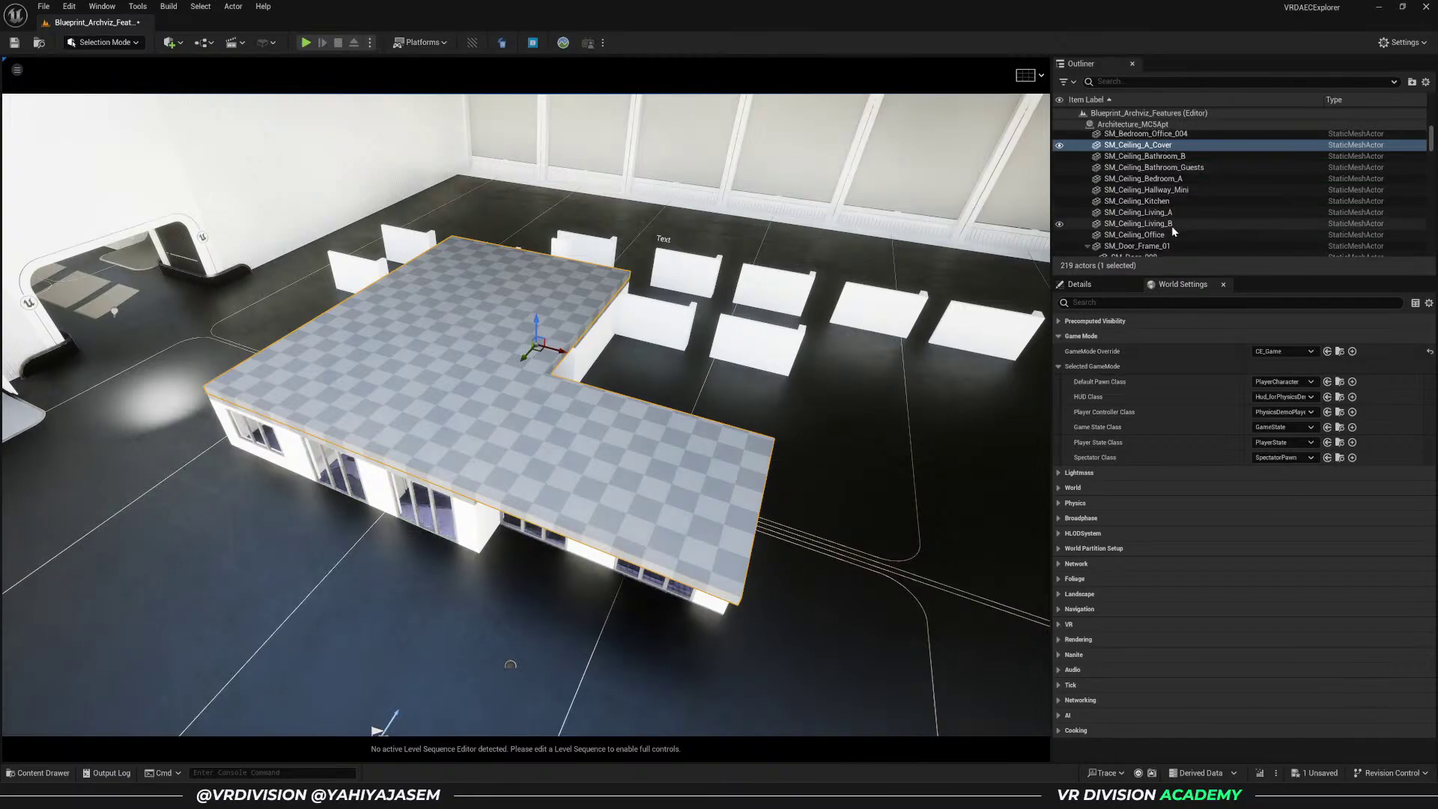
{"action": "scroll", "coordinate": [1199, 230], "scroll_direction": "down", "scroll_amount": 1}
{"action": "left_click", "coordinate": [1199, 217], "text": "shift"}
{"action": "key", "text": "Delete"}
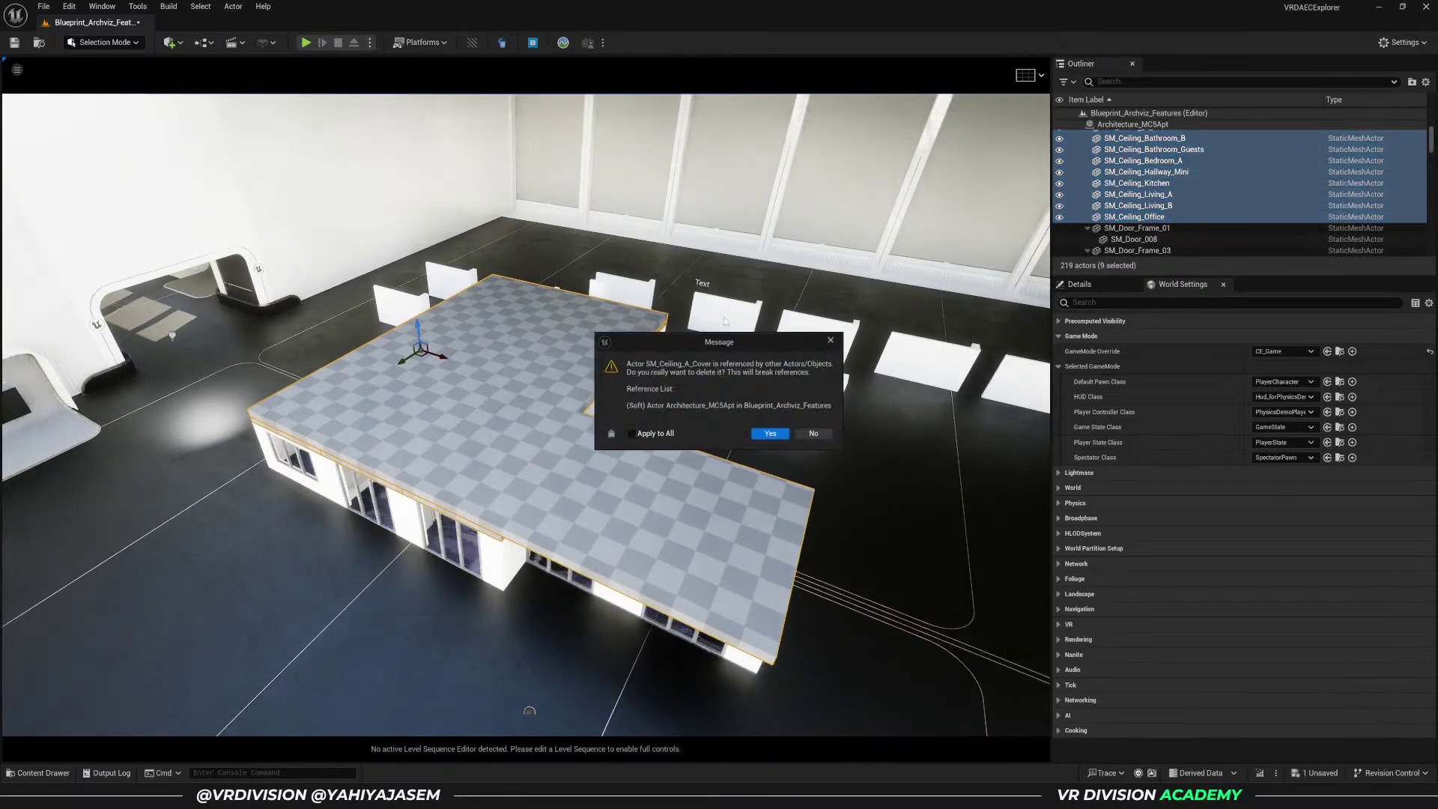
{"action": "left_click", "coordinate": [772, 435]}
- Try moving the apartment's individual wall meshes and undo those moves
{"action": "left_click", "coordinate": [631, 453]}
{"action": "mouse_move", "coordinate": [720, 487]}
{"action": "left_mouse_down"}
{"action": "mouse_move", "coordinate": [772, 285]}
{"action": "mouse_move", "coordinate": [718, 494]}
{"action": "left_mouse_up"}
{"action": "key", "text": "ctrl+z"}
{"action": "key", "text": "ctrl+z"}
{"action": "key", "text": "ctrl+z"}
{"action": "key", "text": "ctrl+z"}
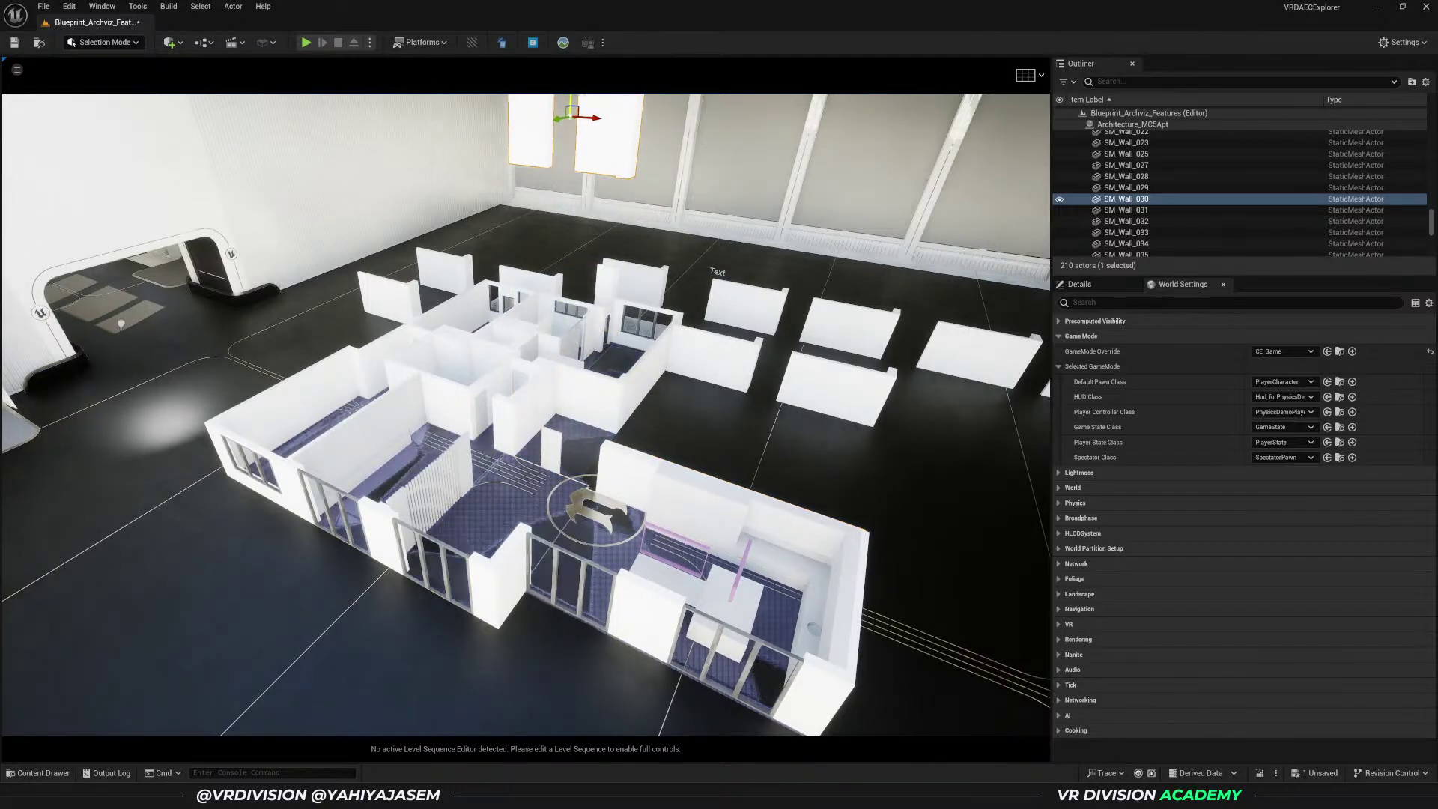
{"action": "right_click_drag", "start_coordinate": [461, 402], "coordinate": [480, 378]}
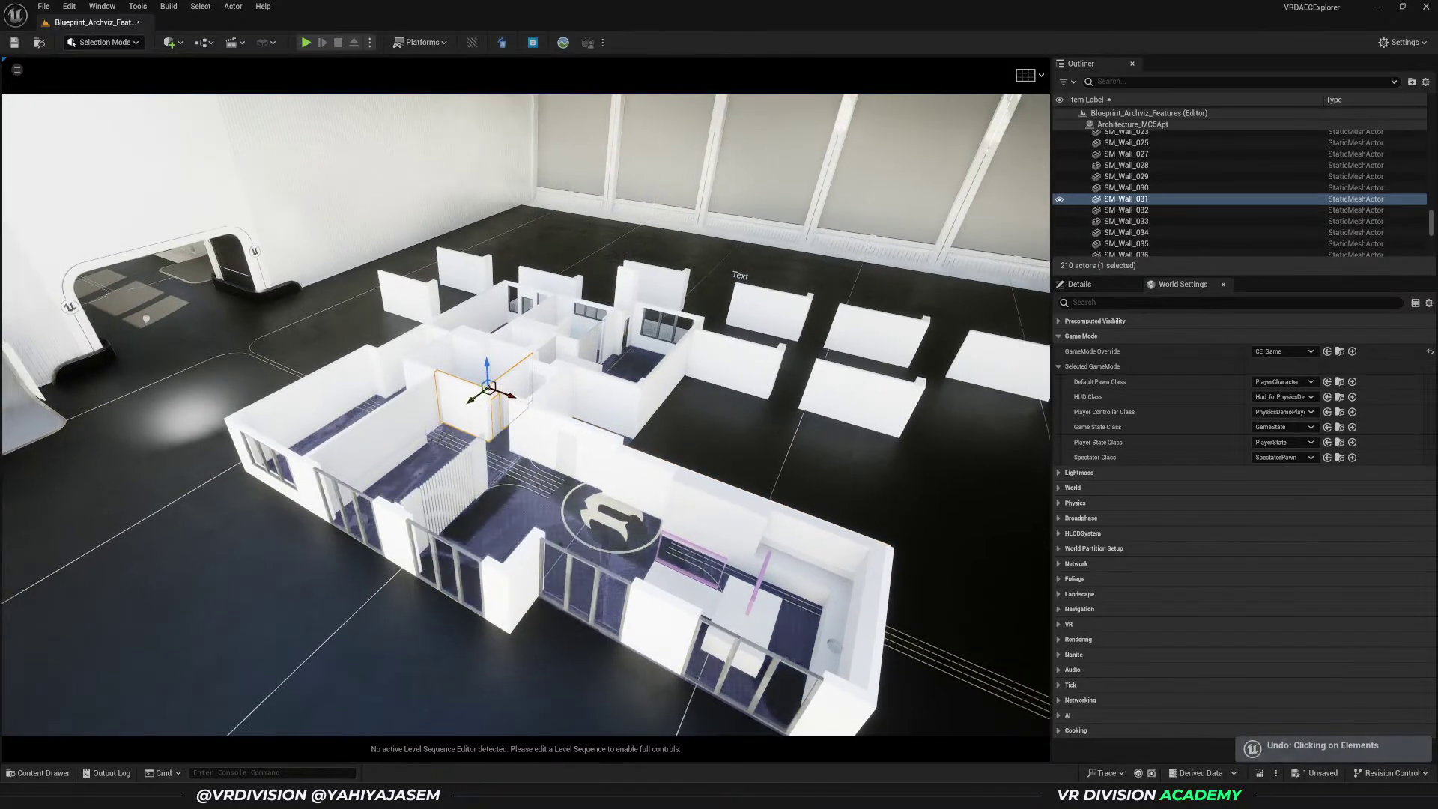
- Undo the last wall changes, then filter the details by "tag" and check the tags of SM_Wall_031 and SM_Wall_030
{"action": "key", "text": "ctrl+z"}
{"action": "key", "text": "ctrl+z"}
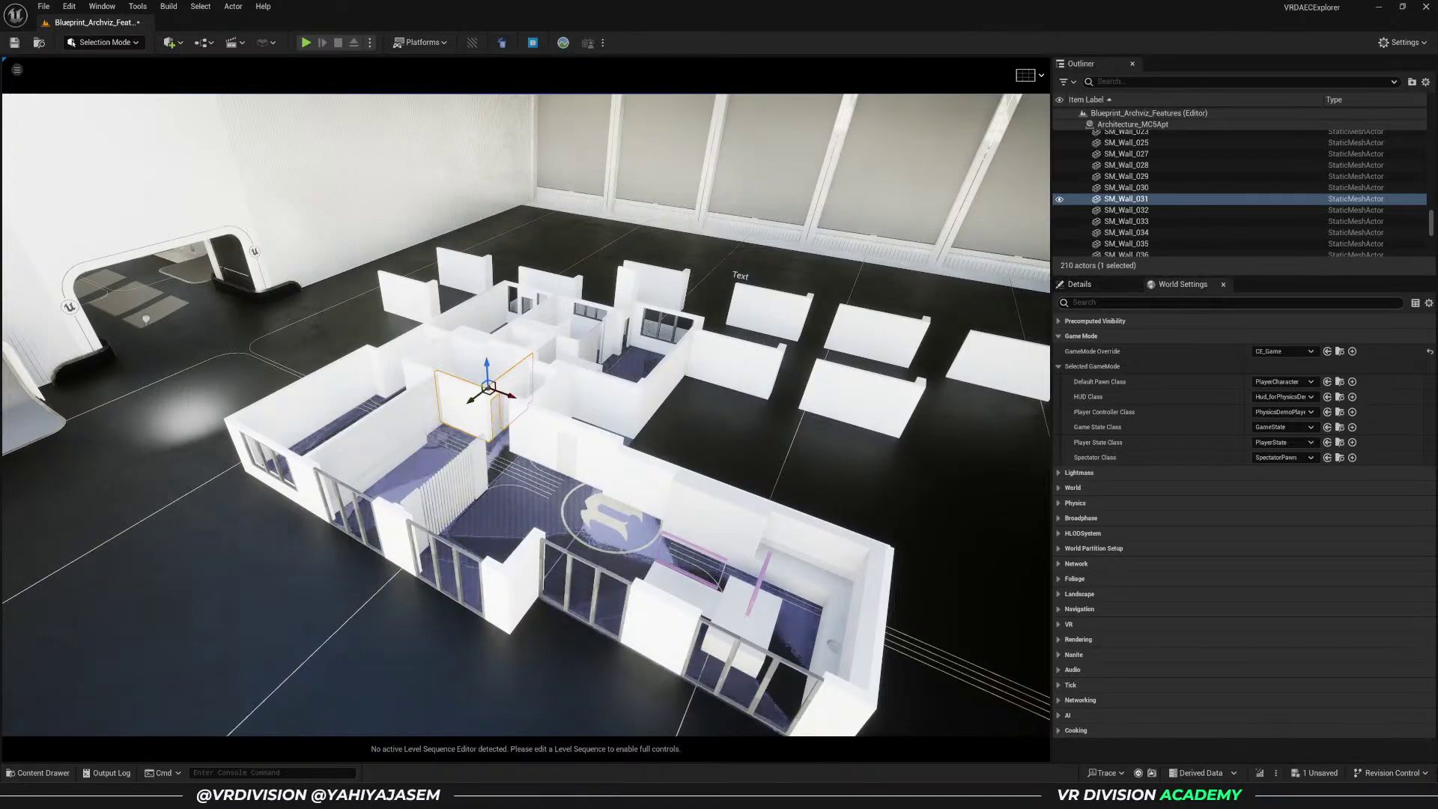
{"action": "left_click", "coordinate": [1108, 284]}
{"action": "type", "text": "tag"}
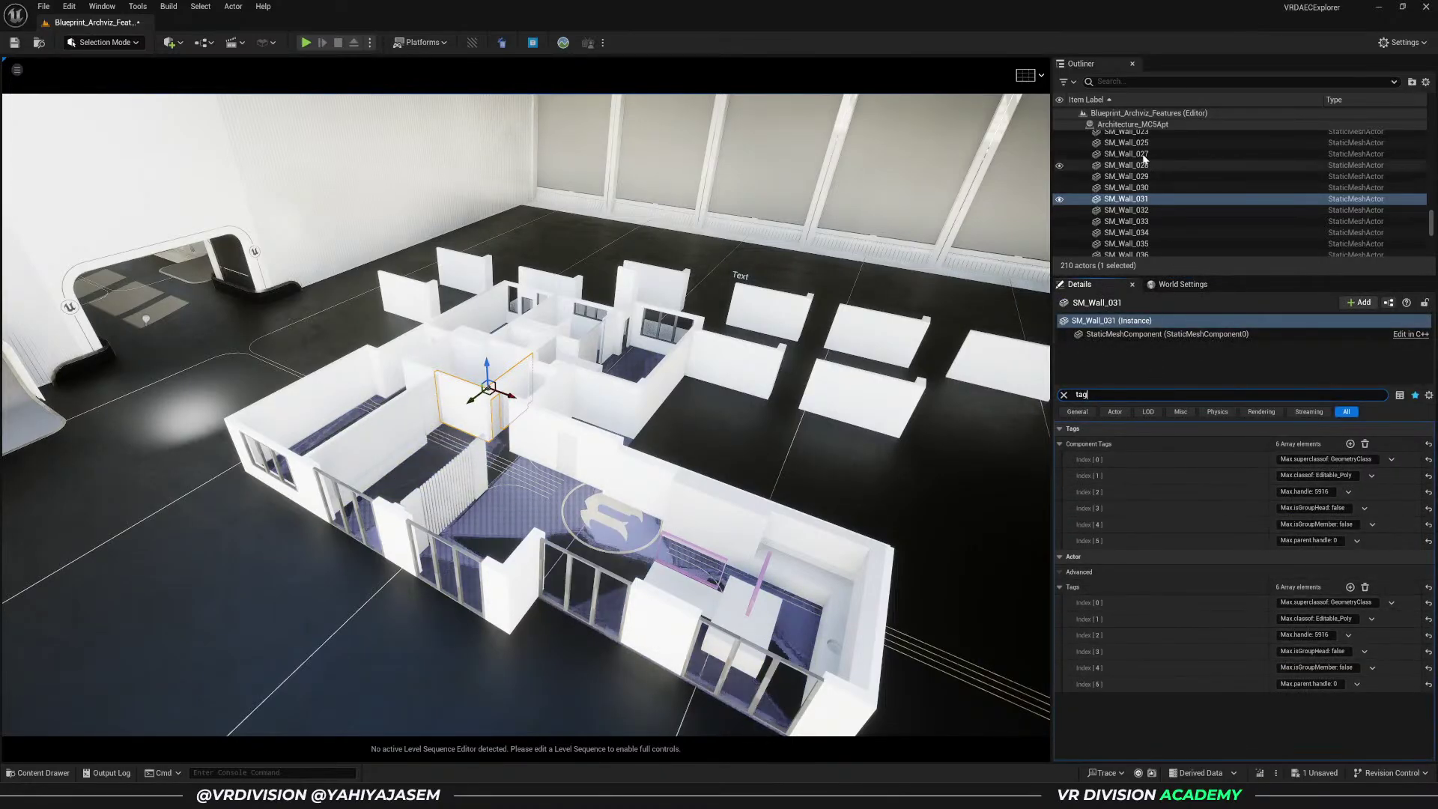
{"action": "scroll", "coordinate": [1144, 159], "scroll_direction": "up", "scroll_amount": 10}
{"action": "left_click", "coordinate": [599, 457]}
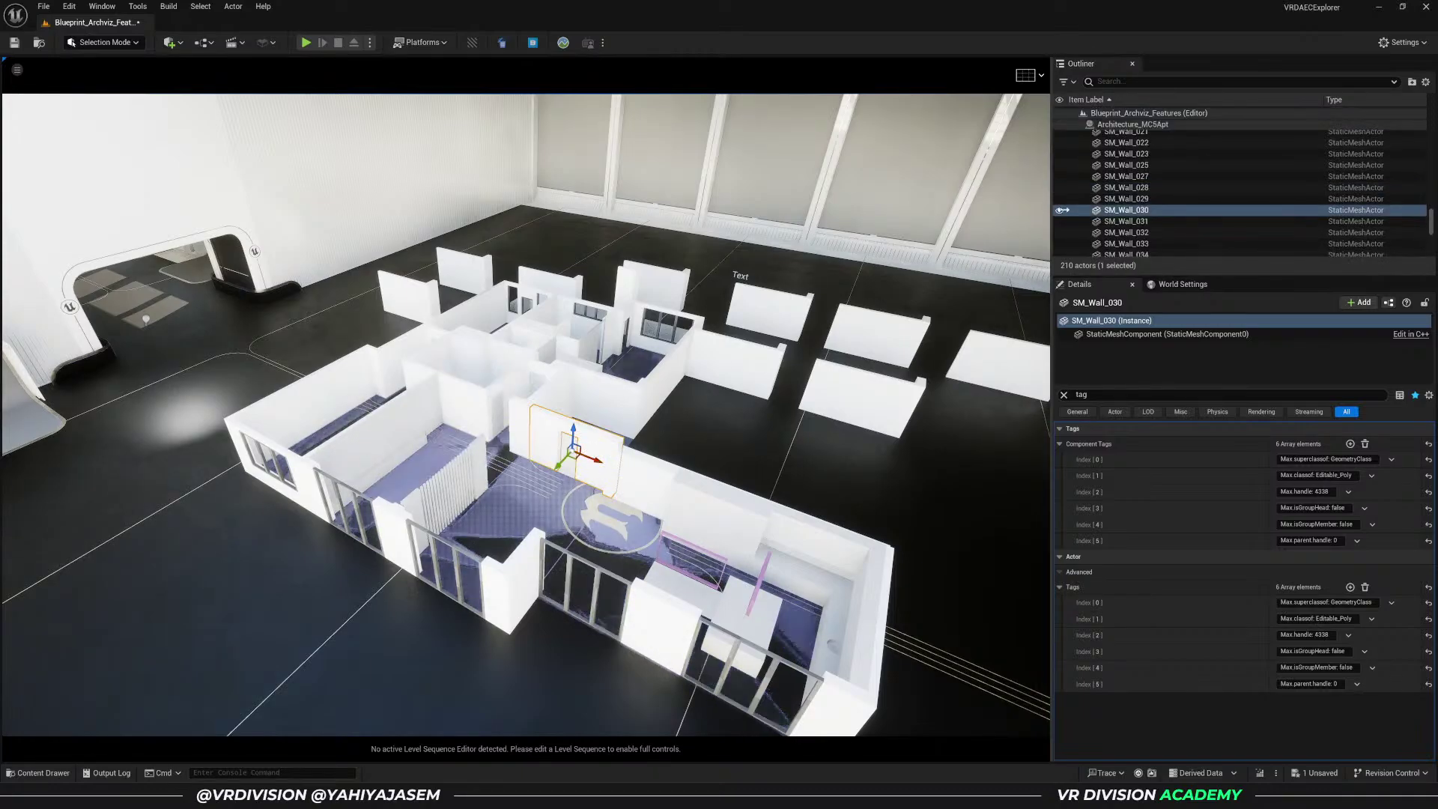
{"action": "scroll", "coordinate": [1126, 194], "scroll_direction": "up", "scroll_amount": 3}
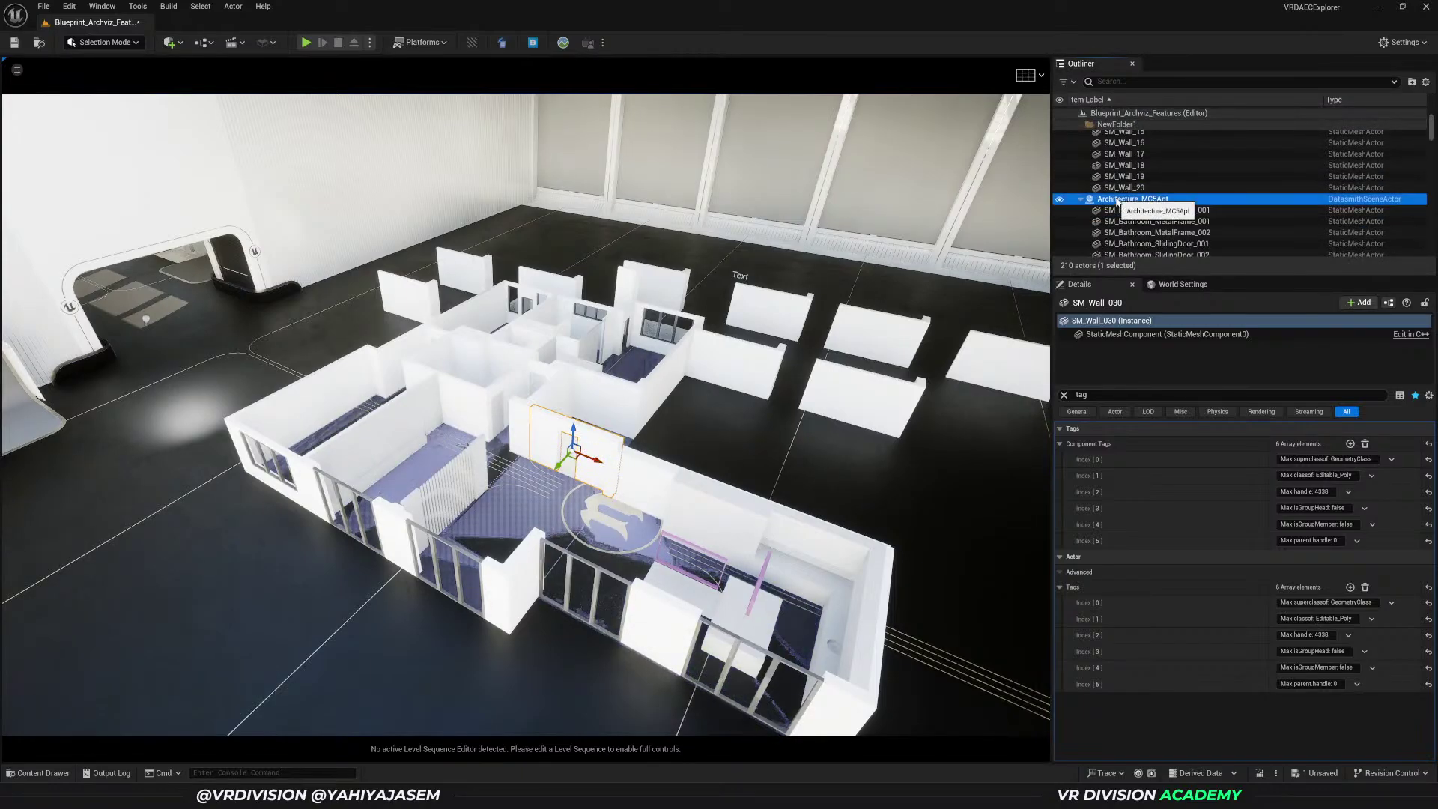
- Delete the whole Architecture_MC5Apt Datasmith scene actor from the level
{"action": "left_click", "coordinate": [1125, 199]}
{"action": "right_click_drag", "start_coordinate": [706, 456], "coordinate": [719, 449]}
{"action": "key", "text": "Delete"}
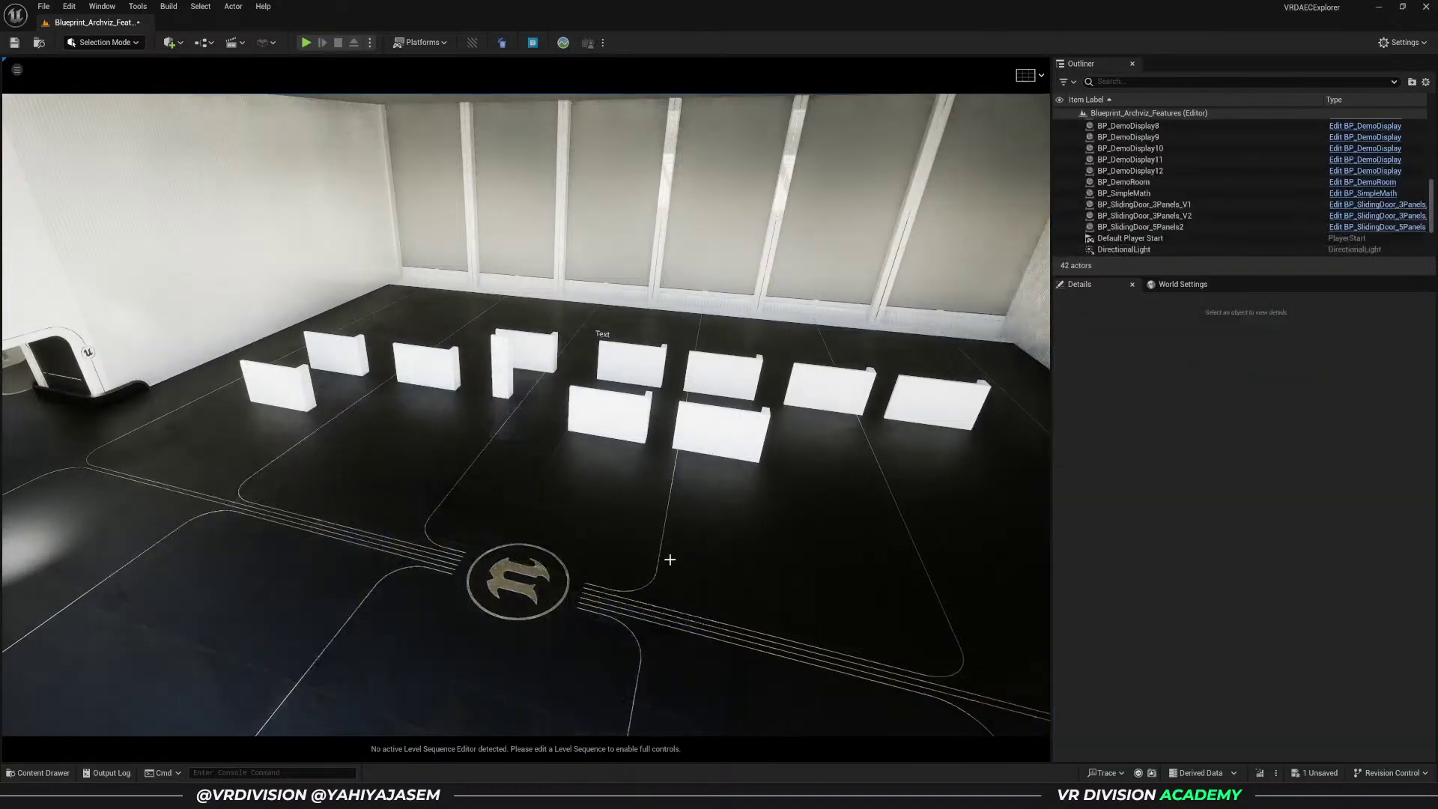
- Play the level, walk toward the white walls to watch their animation, then stop playing and close the Message Log
{"action": "left_click", "coordinate": [306, 42]}
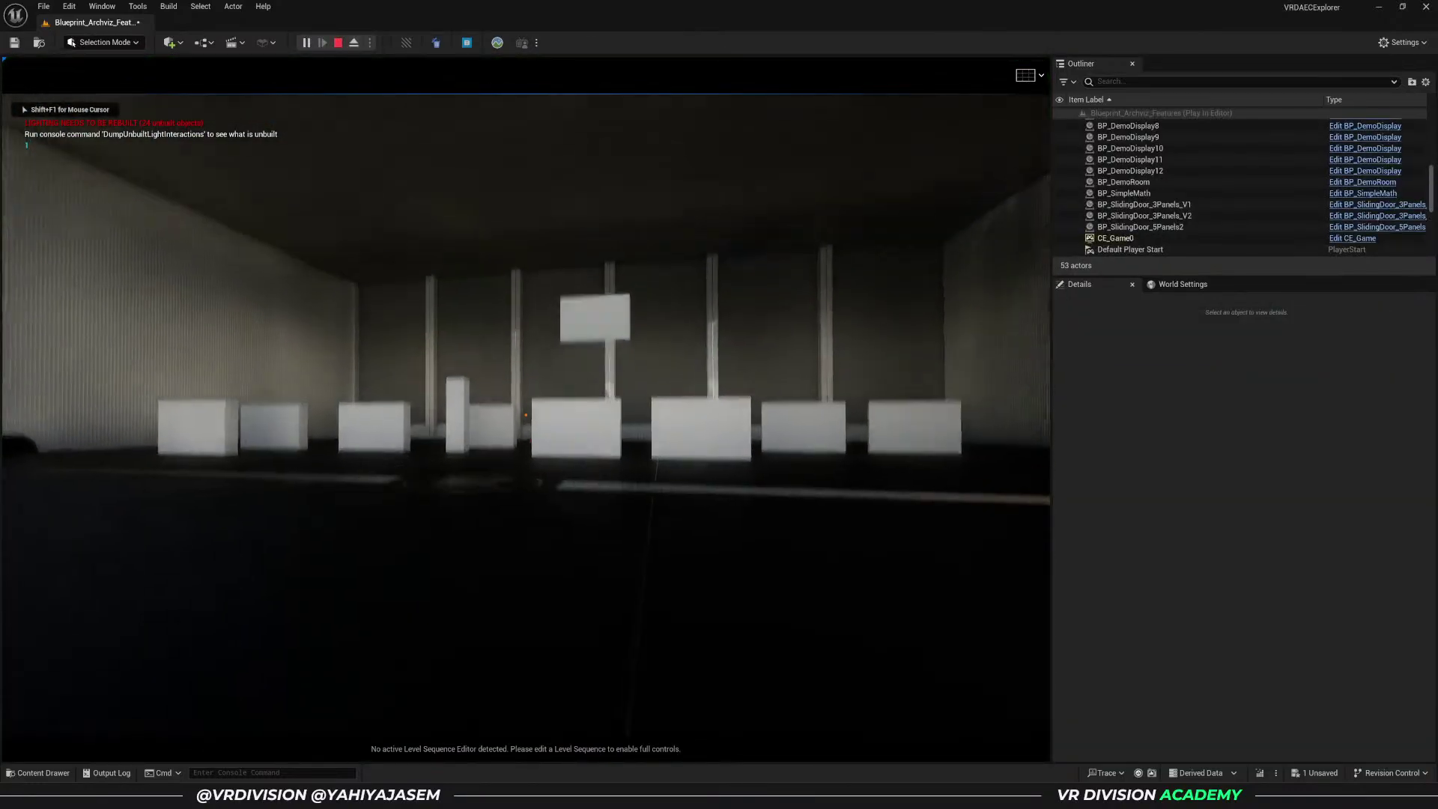
{"action": "key", "text": "w"}
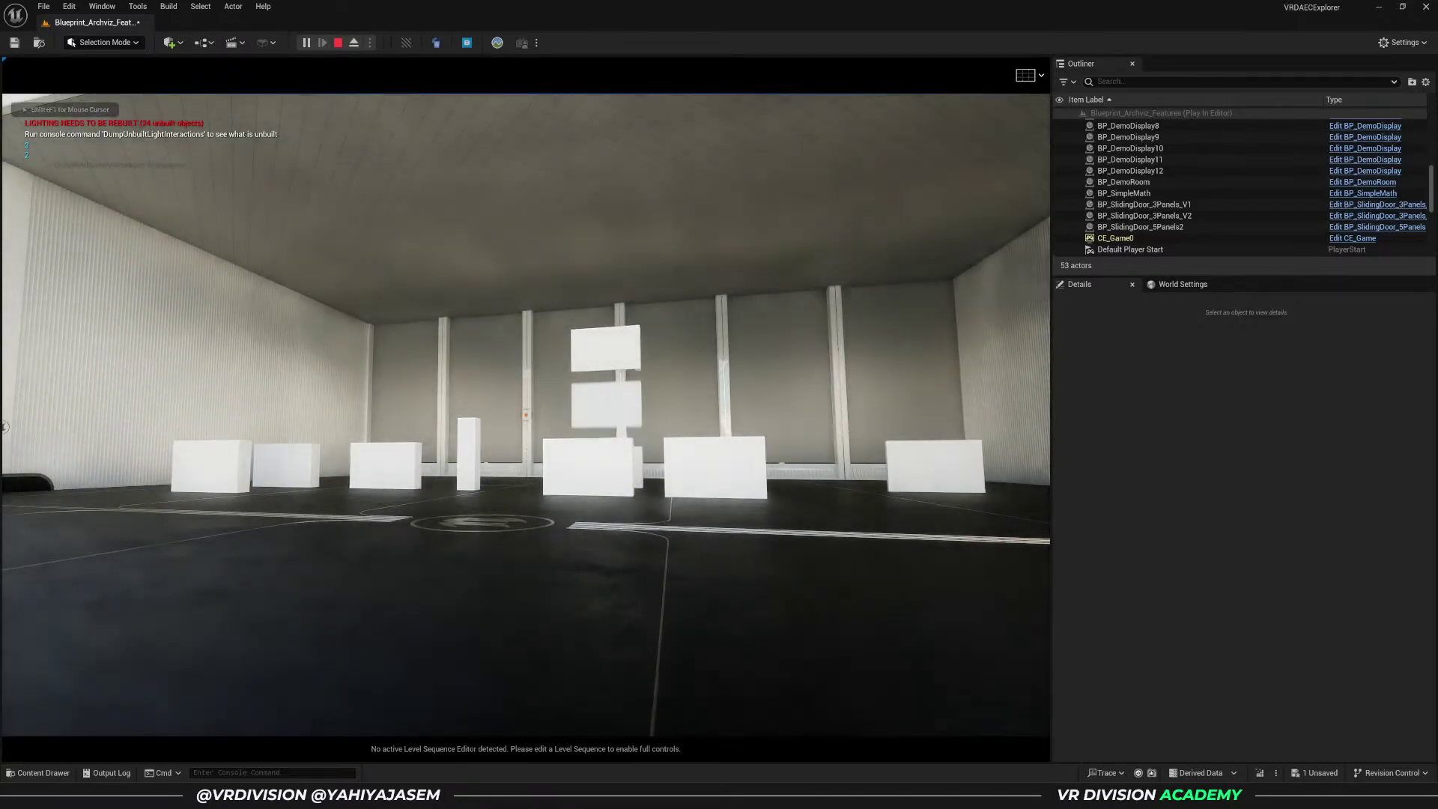
{"action": "key", "text": "w"}
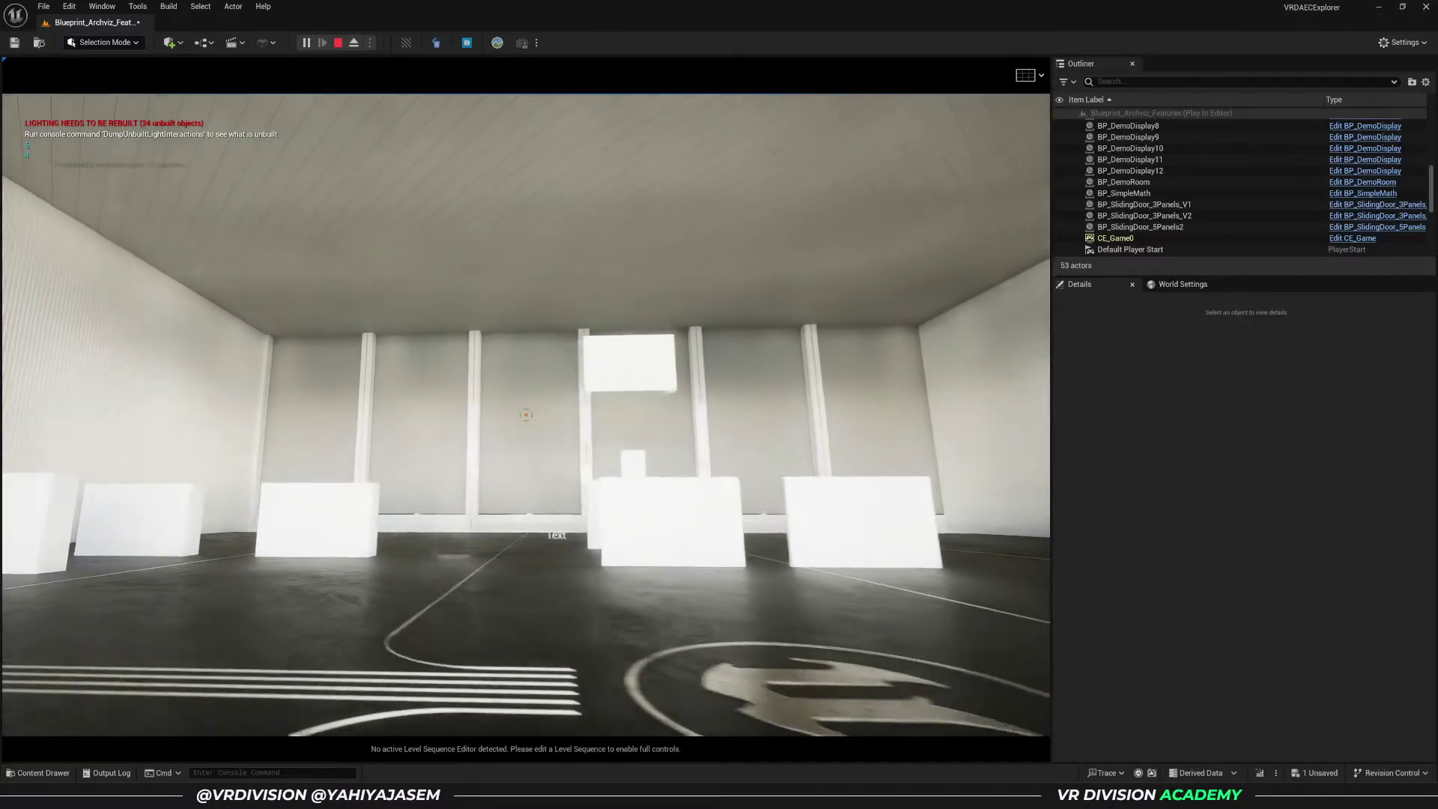
{"action": "key", "text": "w"}
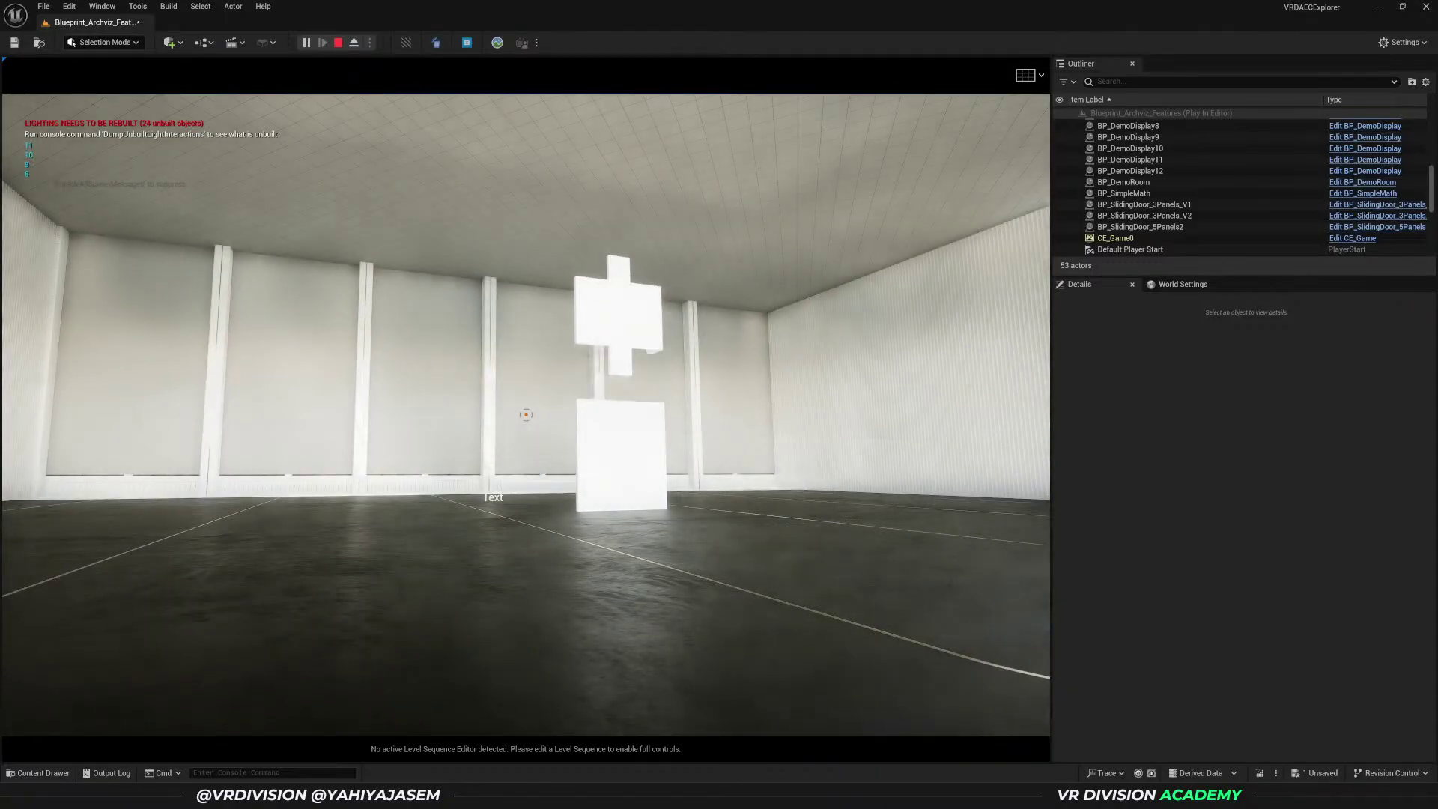
{"action": "key", "text": "Escape"}
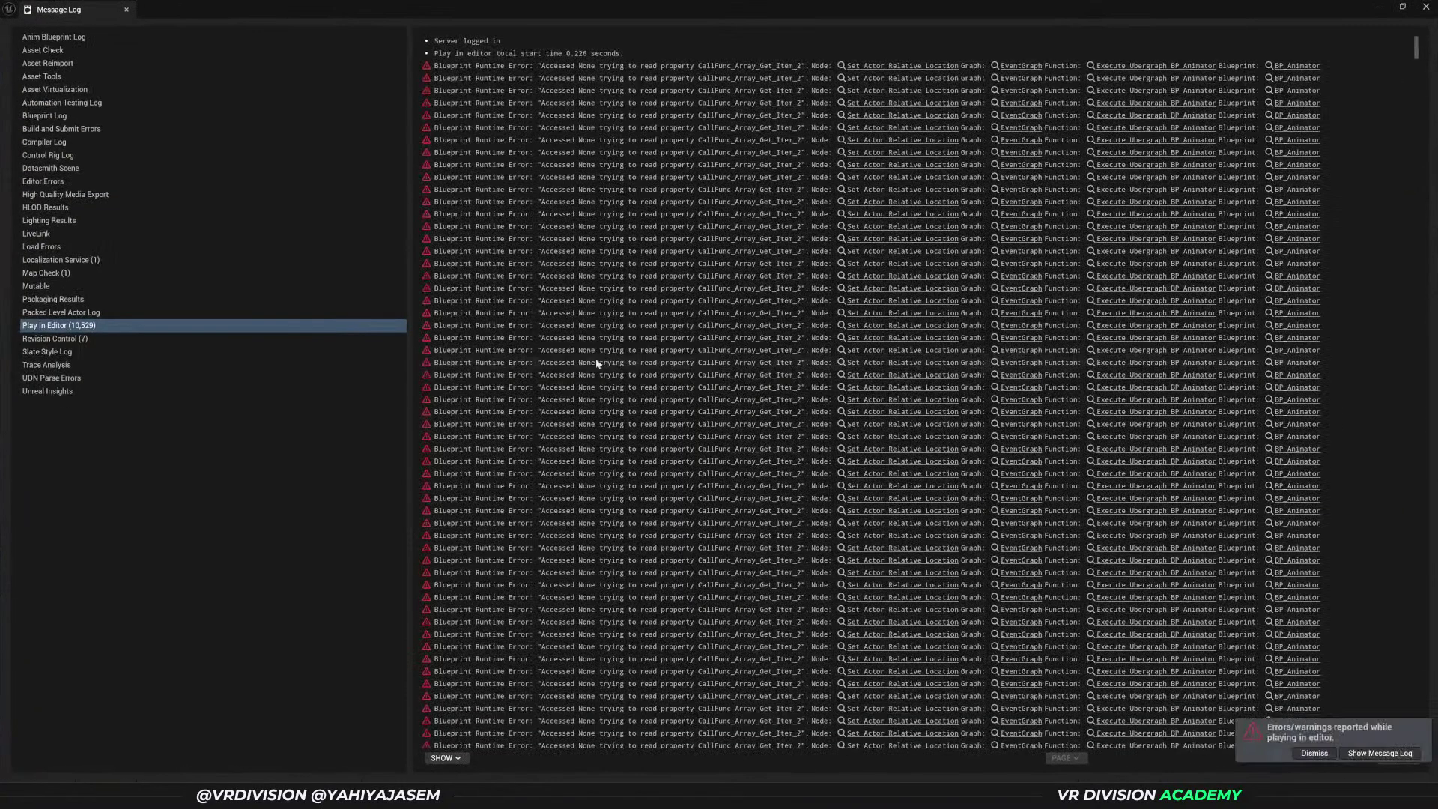
{"action": "left_click", "coordinate": [135, 13]}
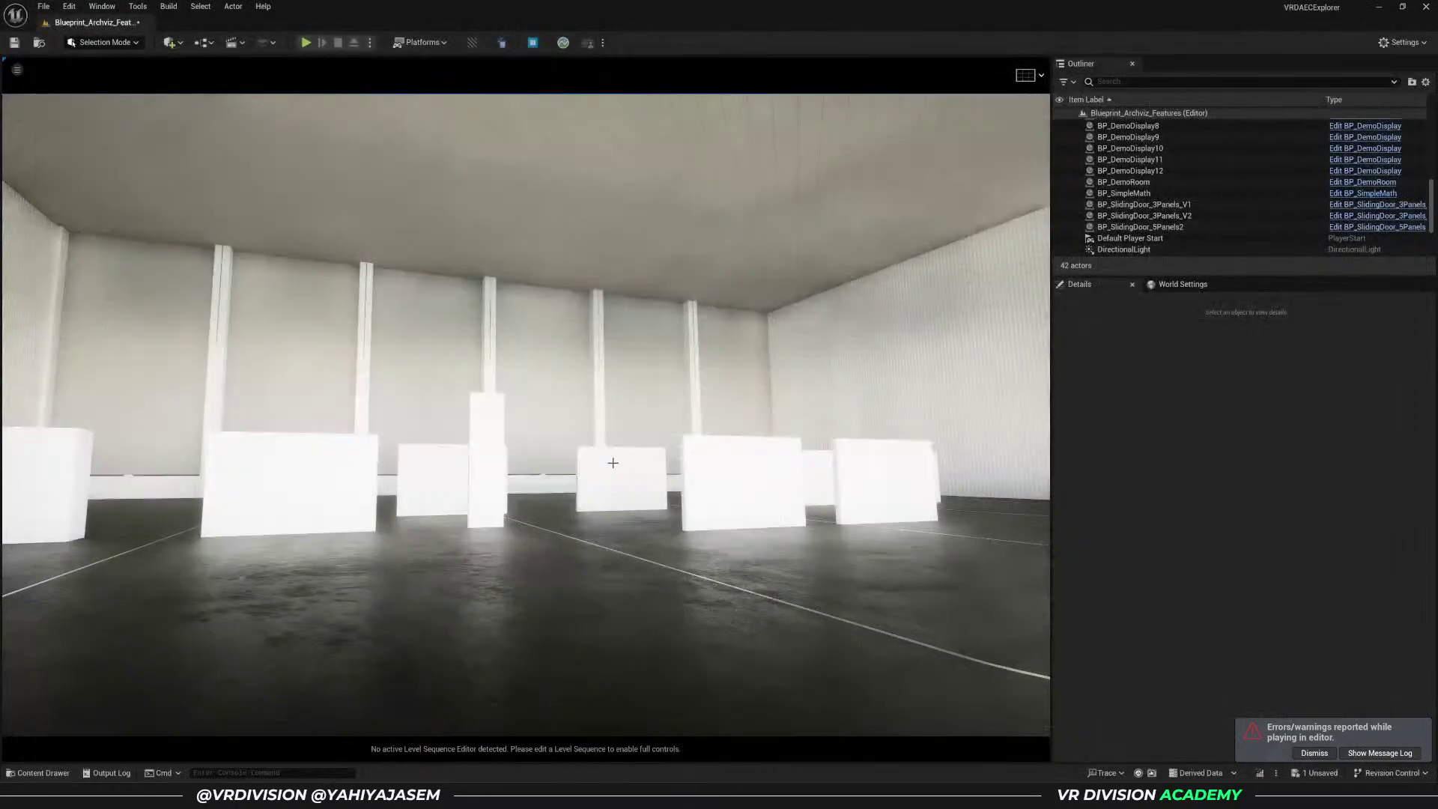
- Browse to the mesh asset of SM_Wall_010 among the white walls and check the actor's tags
{"action": "left_click", "coordinate": [610, 459]}
{"action": "key", "text": "ctrl+b"}
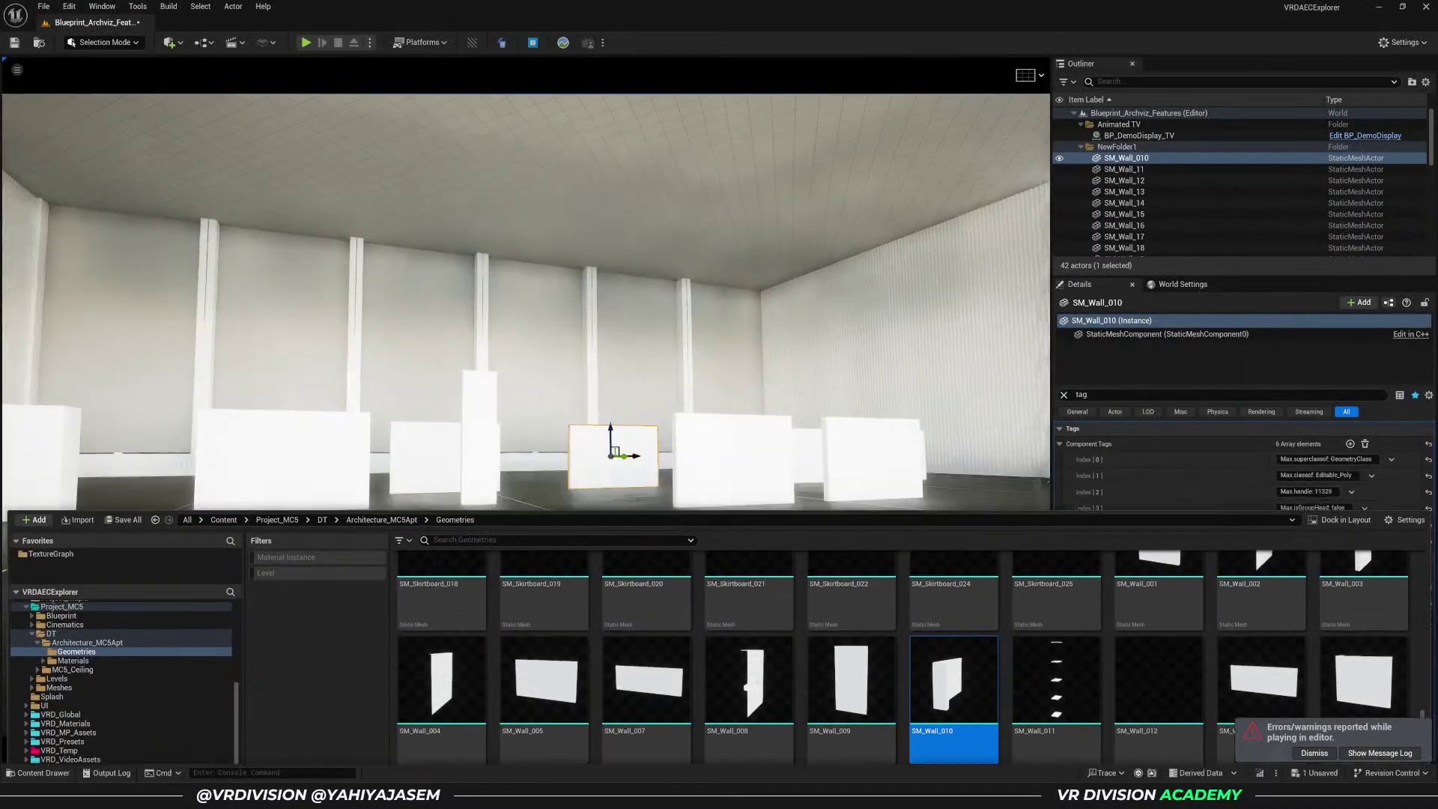
{"action": "mouse_move", "coordinate": [804, 435]}
{"action": "right_mouse_down"}
{"action": "mouse_move", "coordinate": [756, 438]}
{"action": "mouse_move", "coordinate": [803, 434]}
{"action": "right_mouse_up"}
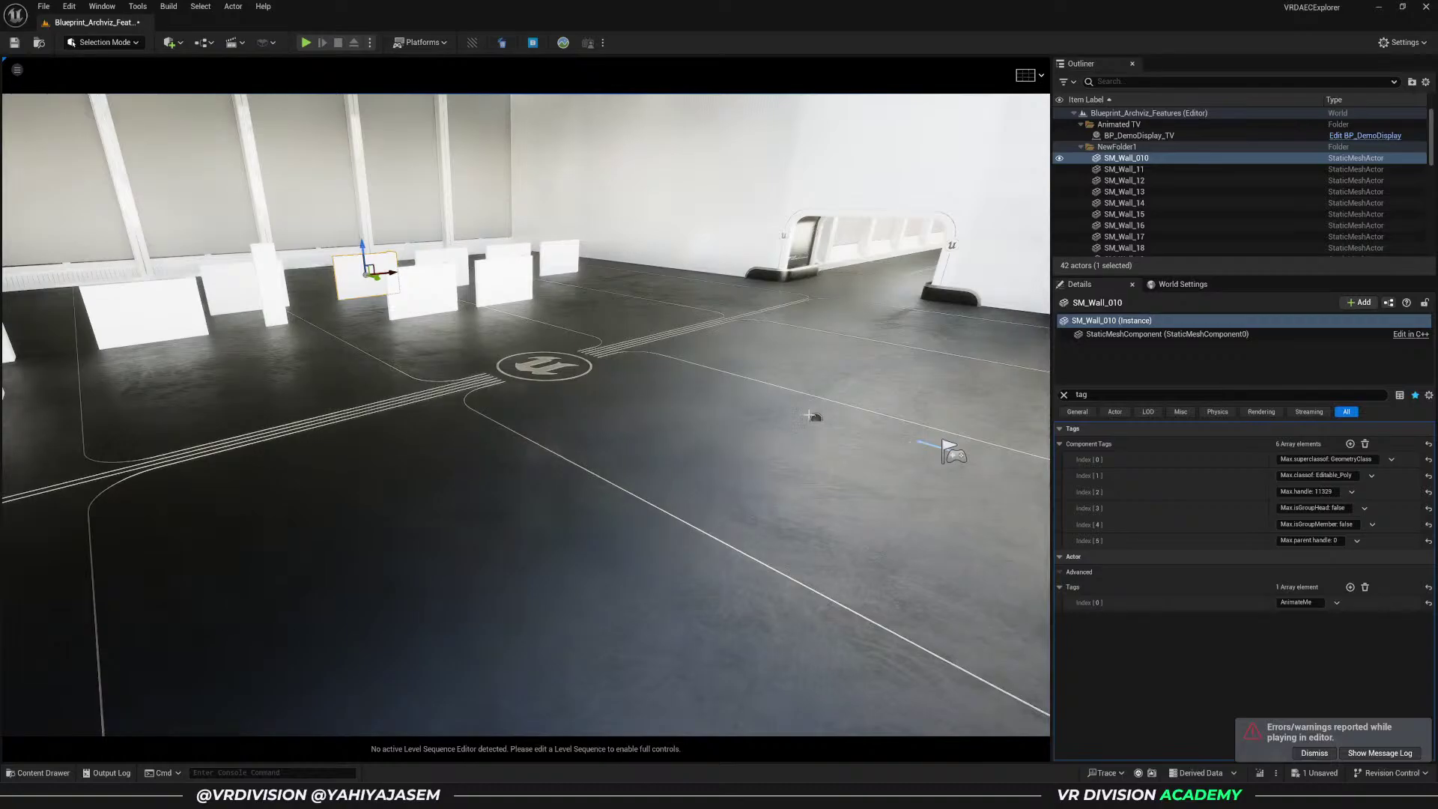
- Find the asset of the BP_Animator actor placed on the floor and open its Blueprint
{"action": "left_click", "coordinate": [815, 417]}
{"action": "key", "text": "ctrl+b"}
{"action": "double_click", "coordinate": [463, 552]}
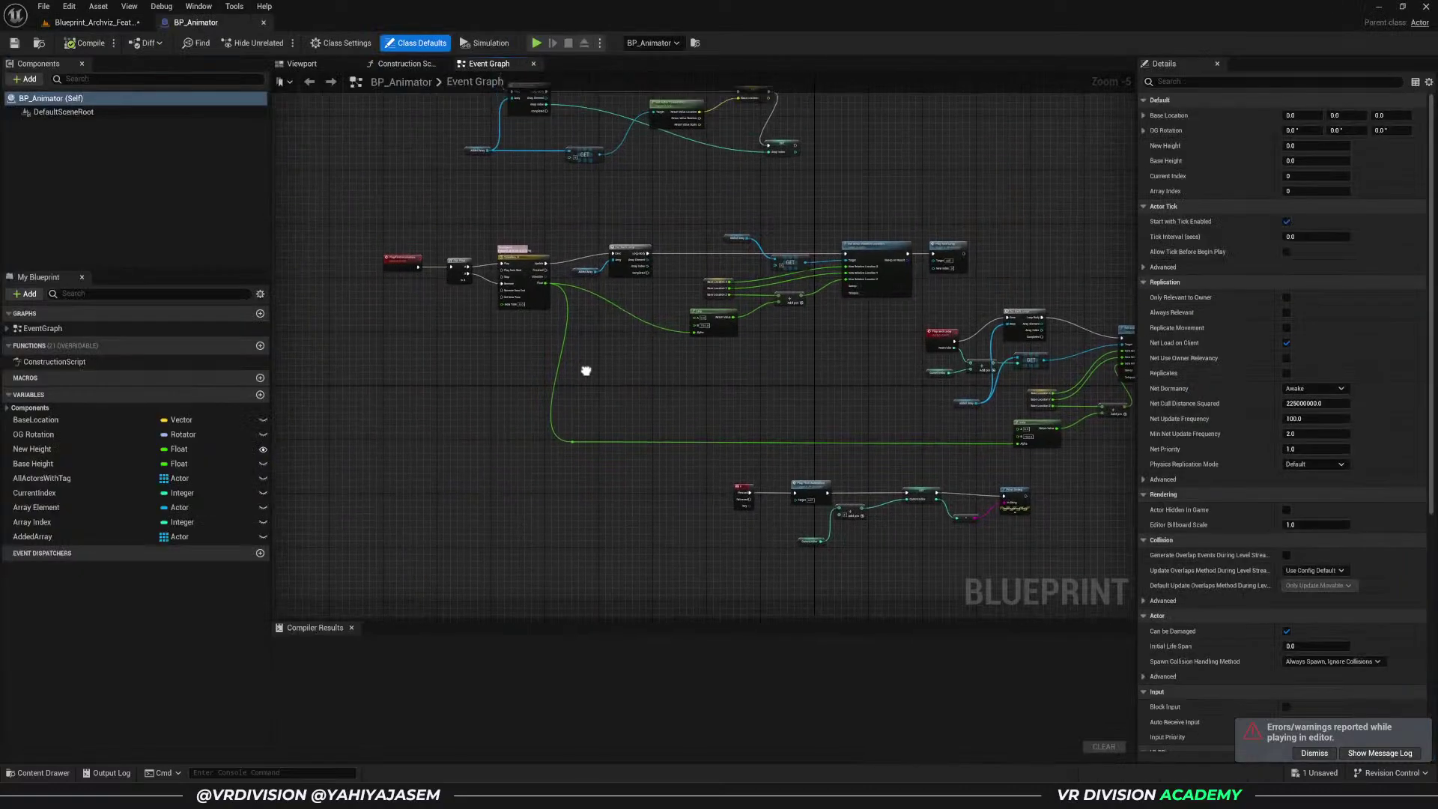
- Examine the Get All Actors with Tag node and its AnimateMe tag in BP_Animator's Event Graph
{"action": "right_click_drag", "start_coordinate": [587, 369], "coordinate": [528, 392]}
{"action": "scroll", "coordinate": [487, 214], "scroll_direction": "up", "scroll_amount": 2}
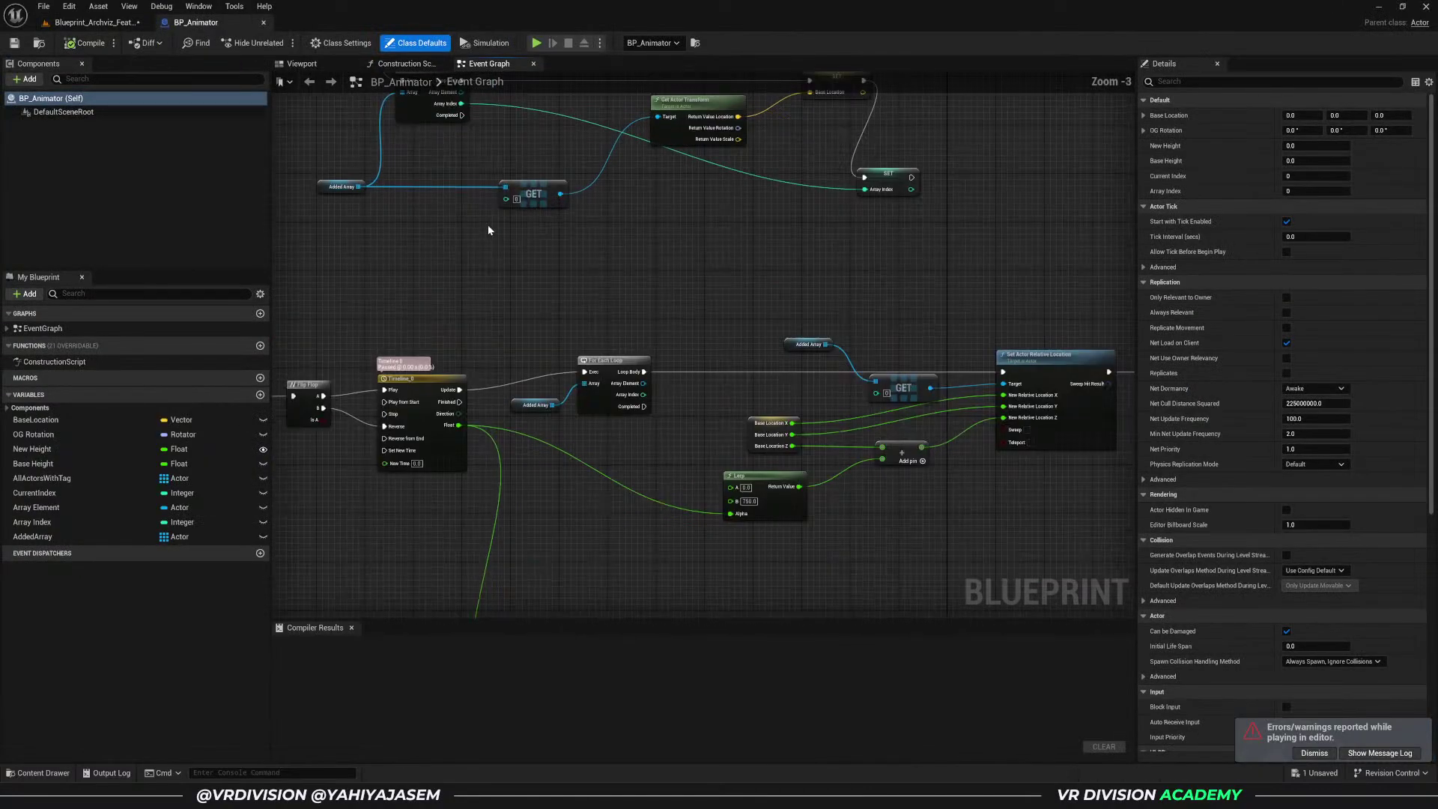
{"action": "scroll", "coordinate": [505, 411], "scroll_direction": "up", "scroll_amount": 2}
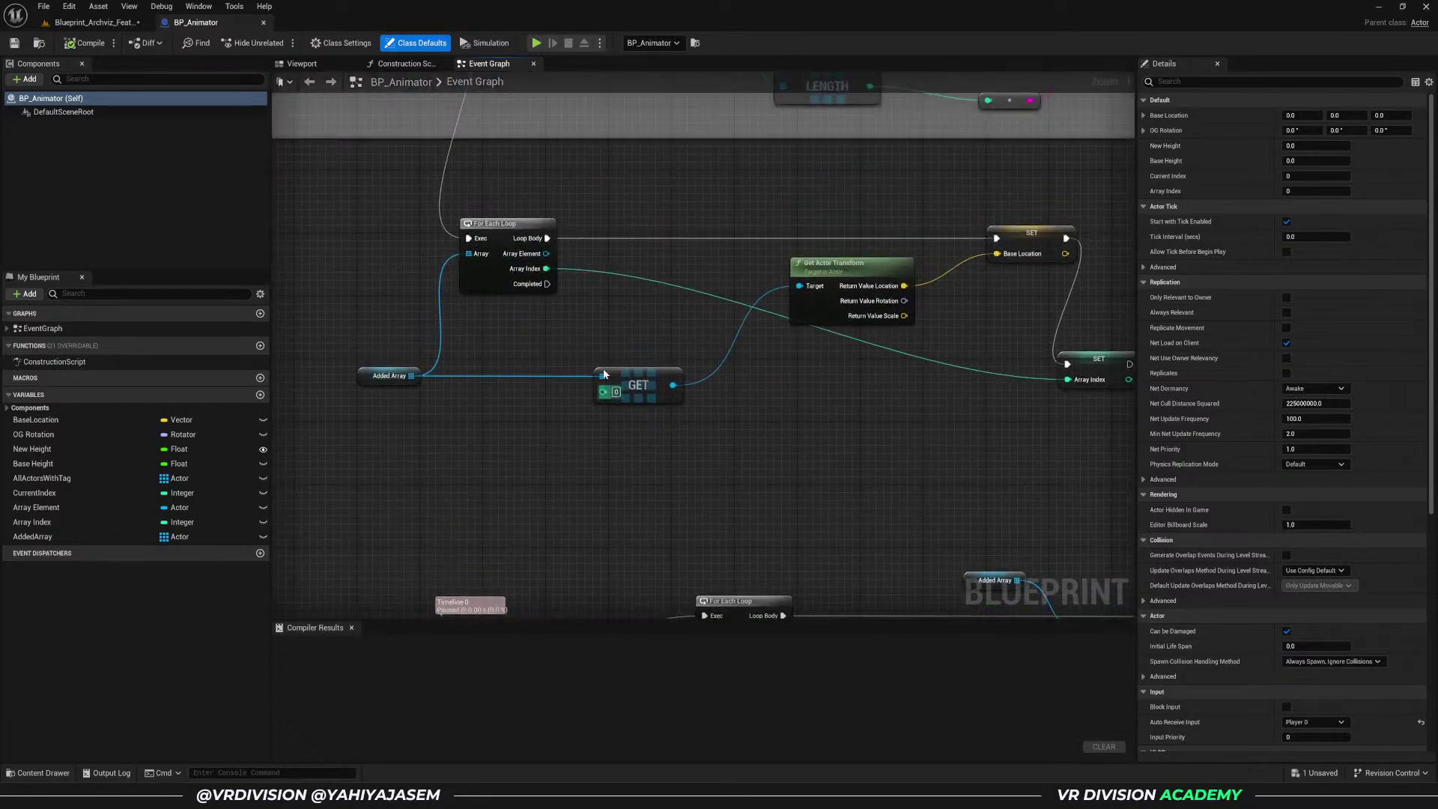
{"action": "right_click_drag", "start_coordinate": [572, 307], "coordinate": [590, 592]}
{"action": "scroll", "coordinate": [607, 270], "scroll_direction": "up", "scroll_amount": 1}
{"action": "left_click", "coordinate": [608, 271]}
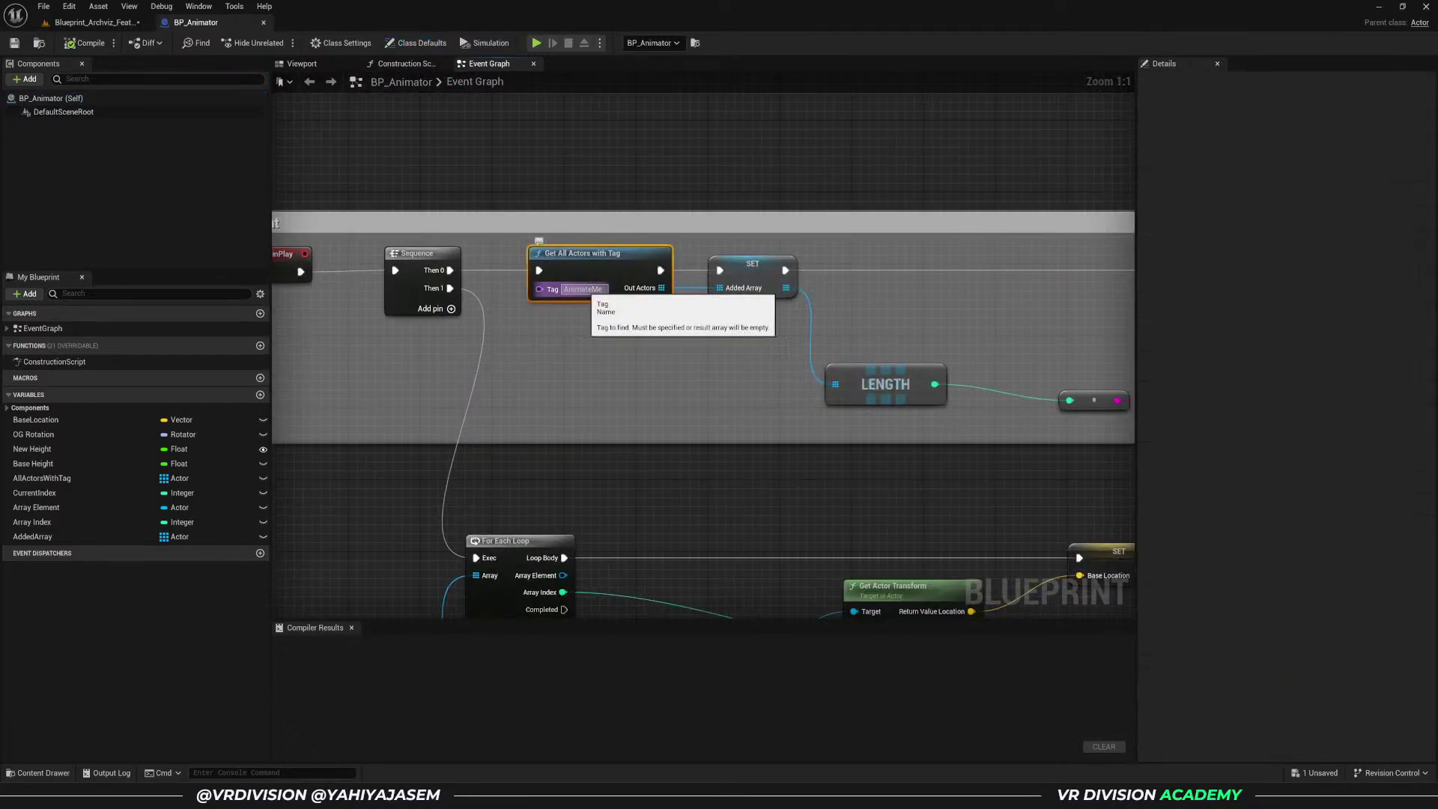
{"action": "right_click_drag", "start_coordinate": [711, 379], "coordinate": [429, 371]}
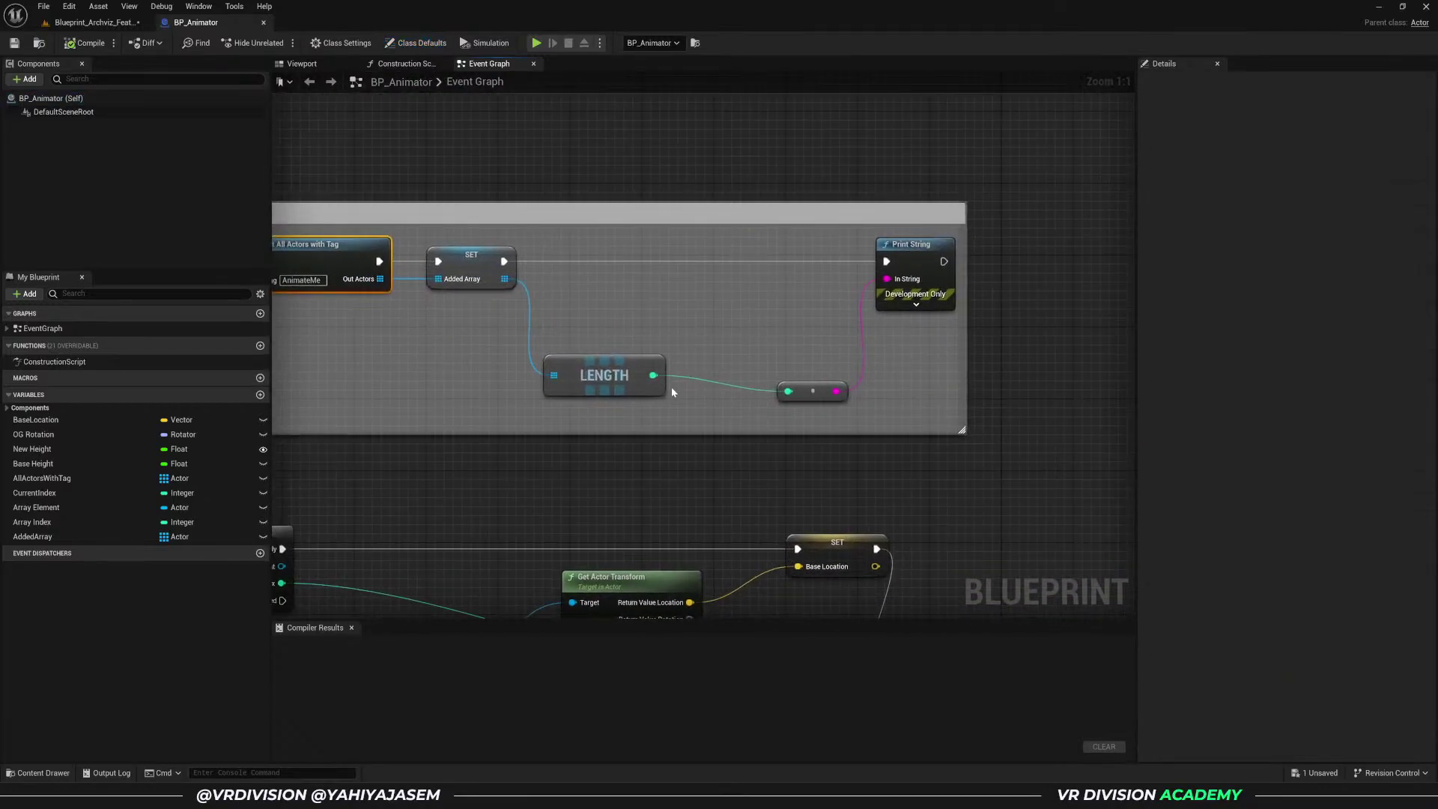
- Examine the array length output and the loop nodes that set each actor's relative location in BP_Animator's Event Graph
{"action": "right_click_drag", "start_coordinate": [581, 505], "coordinate": [775, 214]}
{"action": "right_click_drag", "start_coordinate": [590, 389], "coordinate": [610, 348]}
{"action": "scroll", "coordinate": [669, 379], "scroll_direction": "down", "scroll_amount": 2}
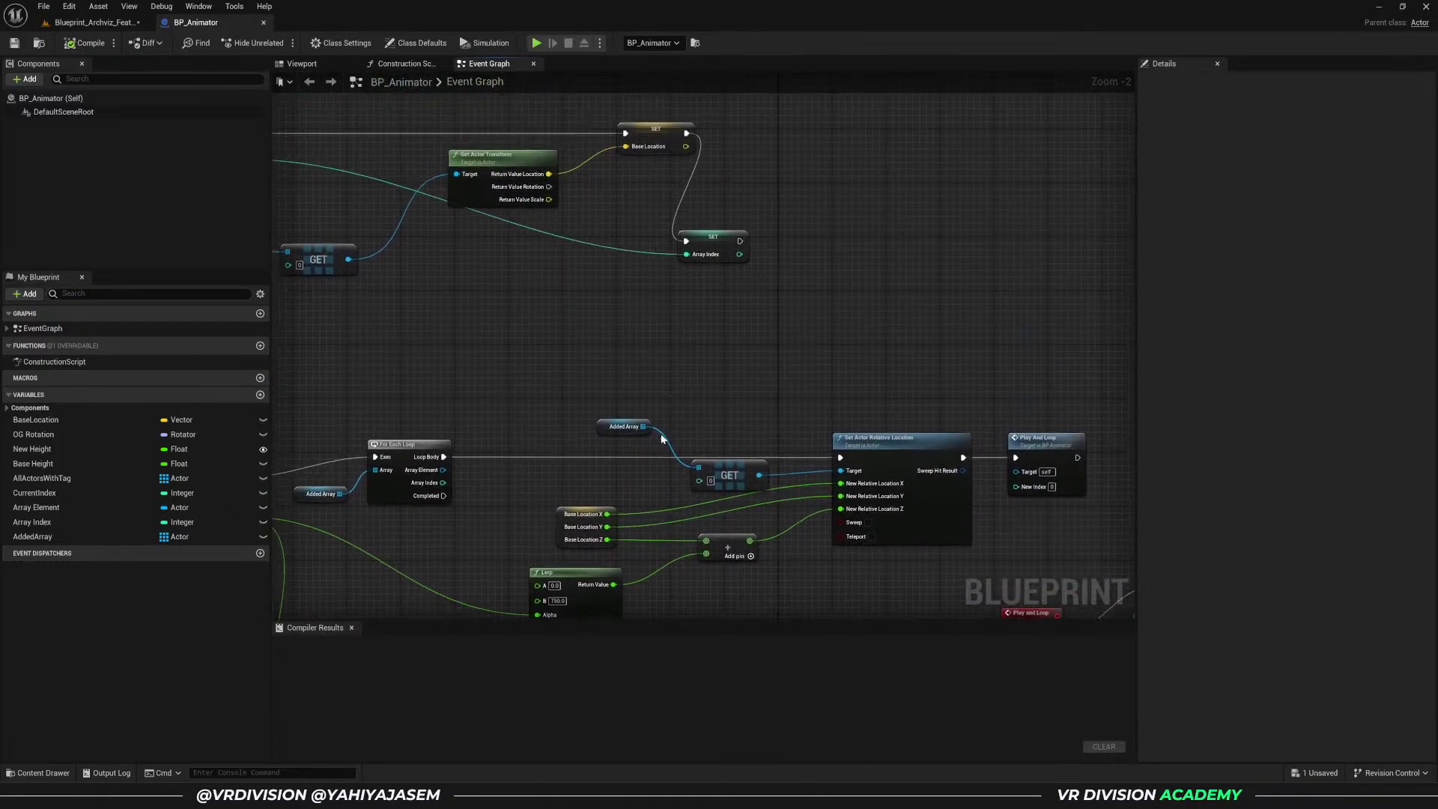
{"action": "left_click", "coordinate": [562, 528]}
{"action": "right_click_drag", "start_coordinate": [562, 528], "coordinate": [731, 512]}
{"action": "left_click_drag", "start_coordinate": [641, 409], "coordinate": [514, 526]}
{"action": "right_click_drag", "start_coordinate": [542, 416], "coordinate": [630, 344]}
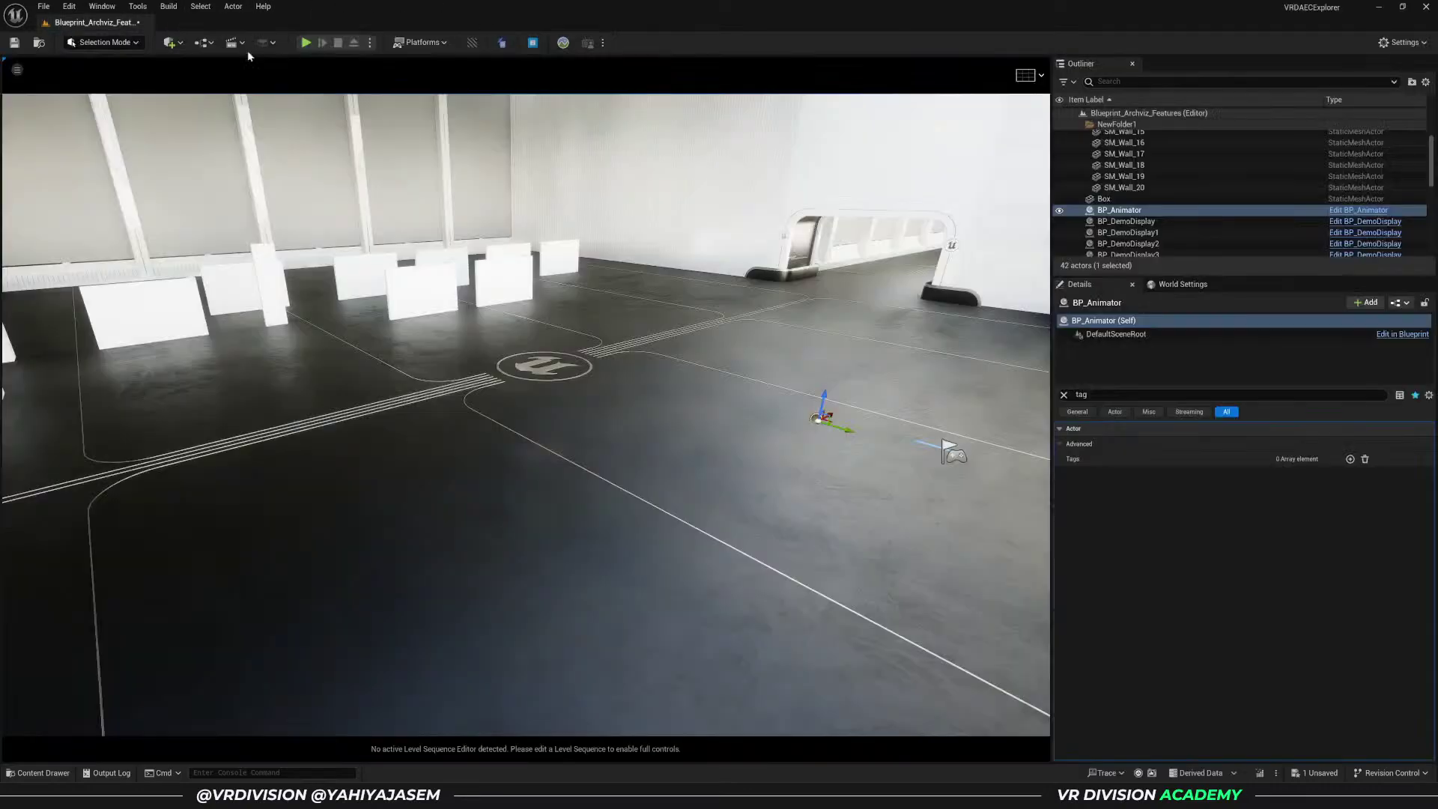
- Look over the level with the white walls and browse to the BP_Animator asset in the Tests folder
{"action": "mouse_move", "coordinate": [521, 342]}
{"action": "right_mouse_down"}
{"action": "mouse_move", "coordinate": [479, 334]}
{"action": "mouse_move", "coordinate": [521, 342]}
{"action": "right_mouse_up"}
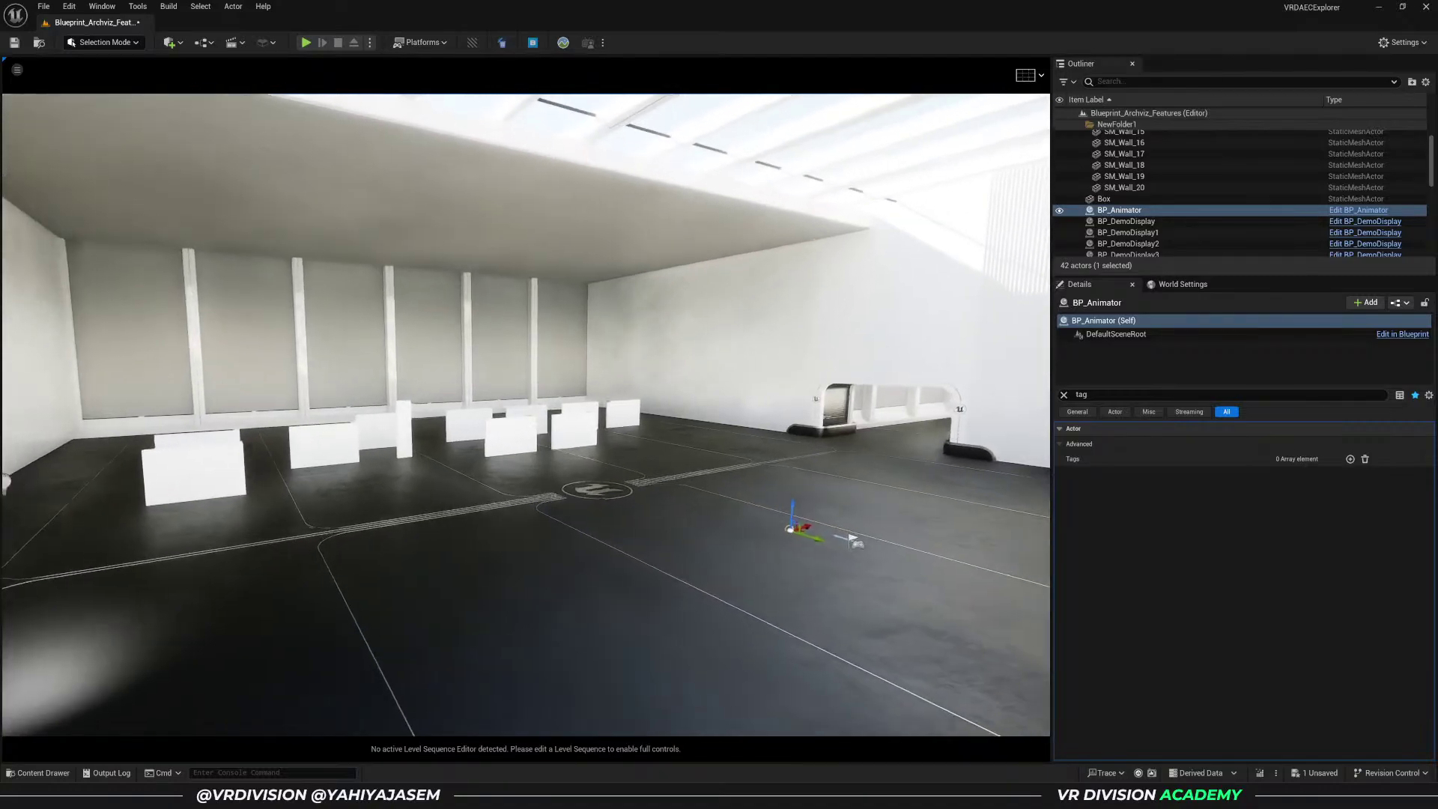
{"action": "right_click_drag", "start_coordinate": [467, 206], "coordinate": [467, 205]}
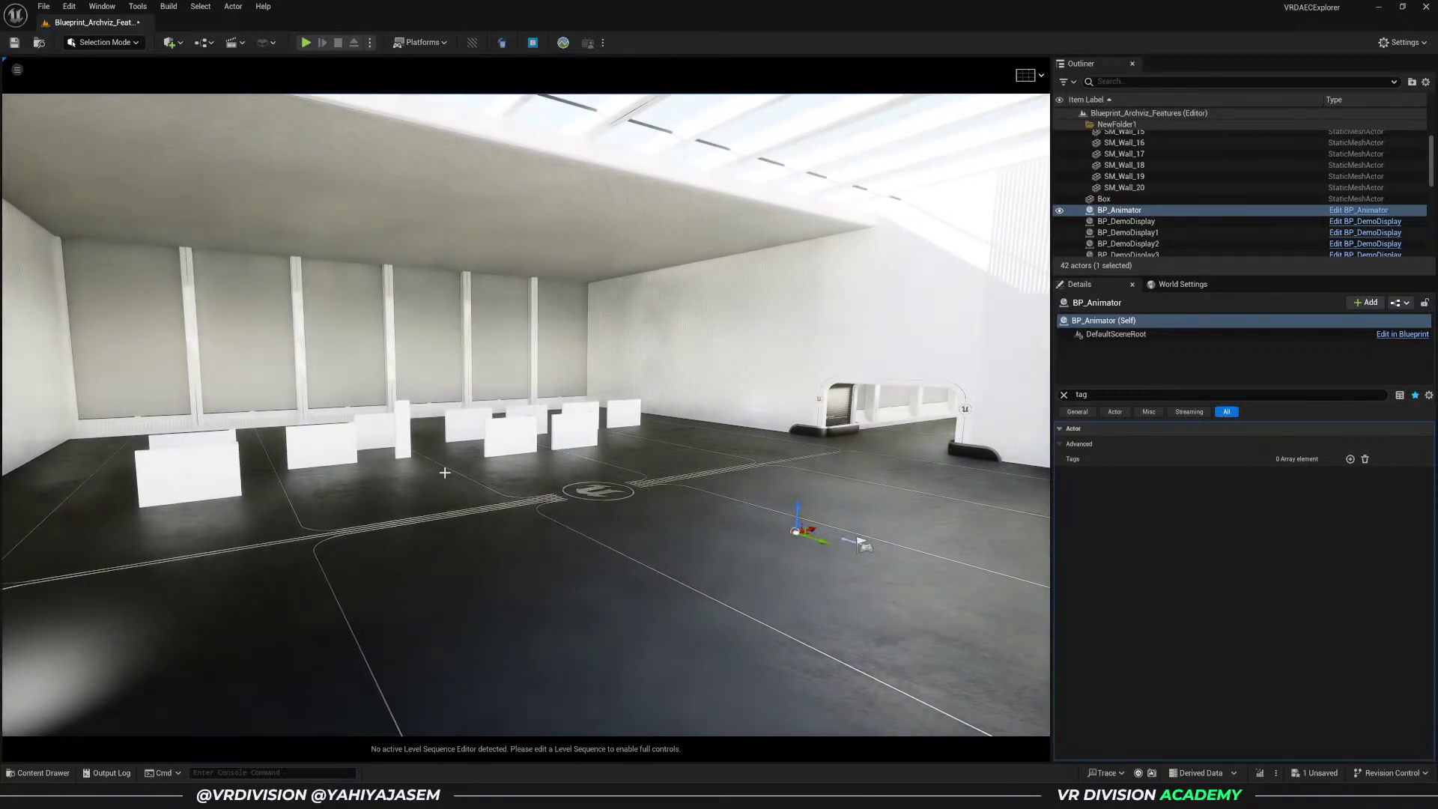
{"action": "right_click_drag", "start_coordinate": [467, 205], "coordinate": [467, 205]}
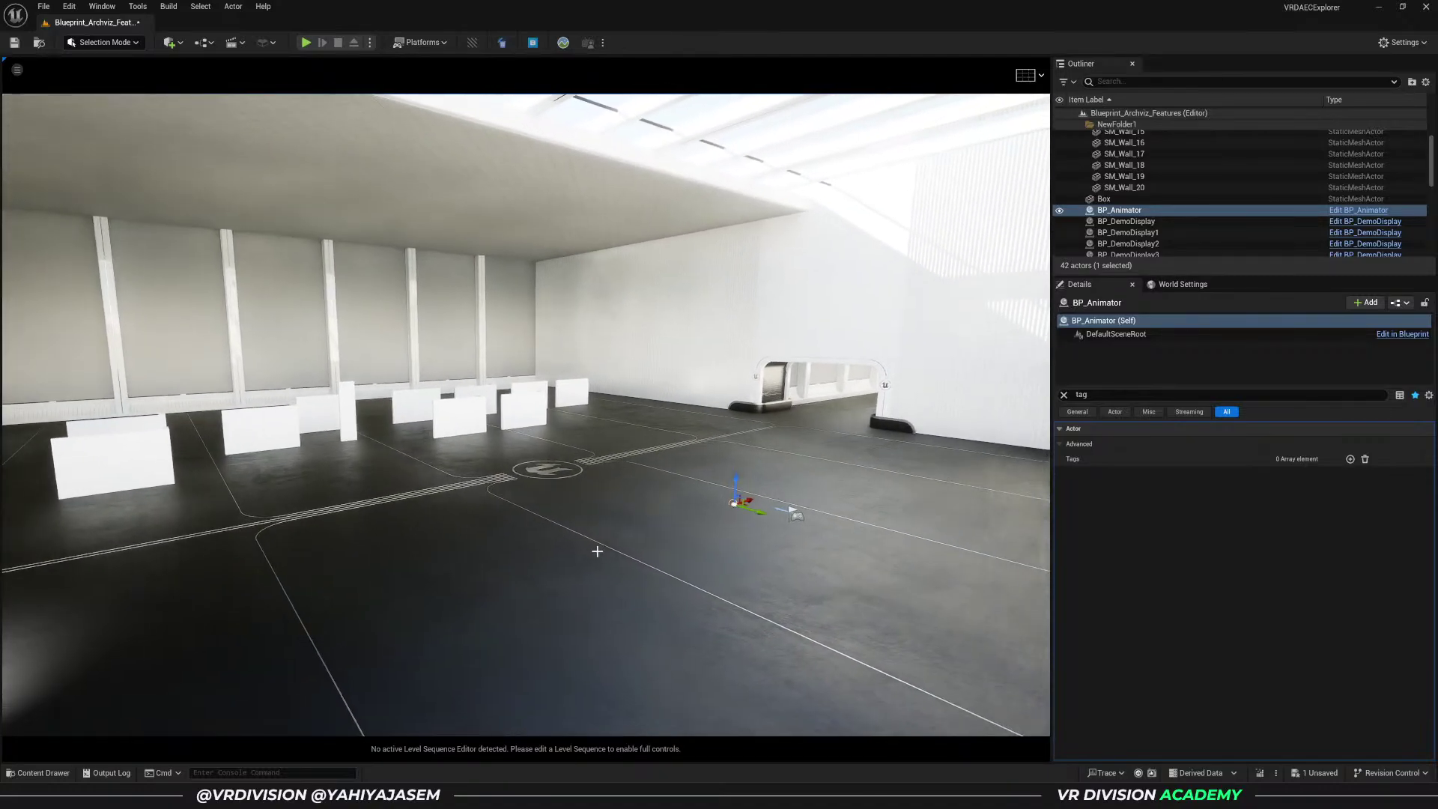
{"action": "key", "text": "ctrl+b"}
{"action": "mouse_move", "coordinate": [430, 616]}
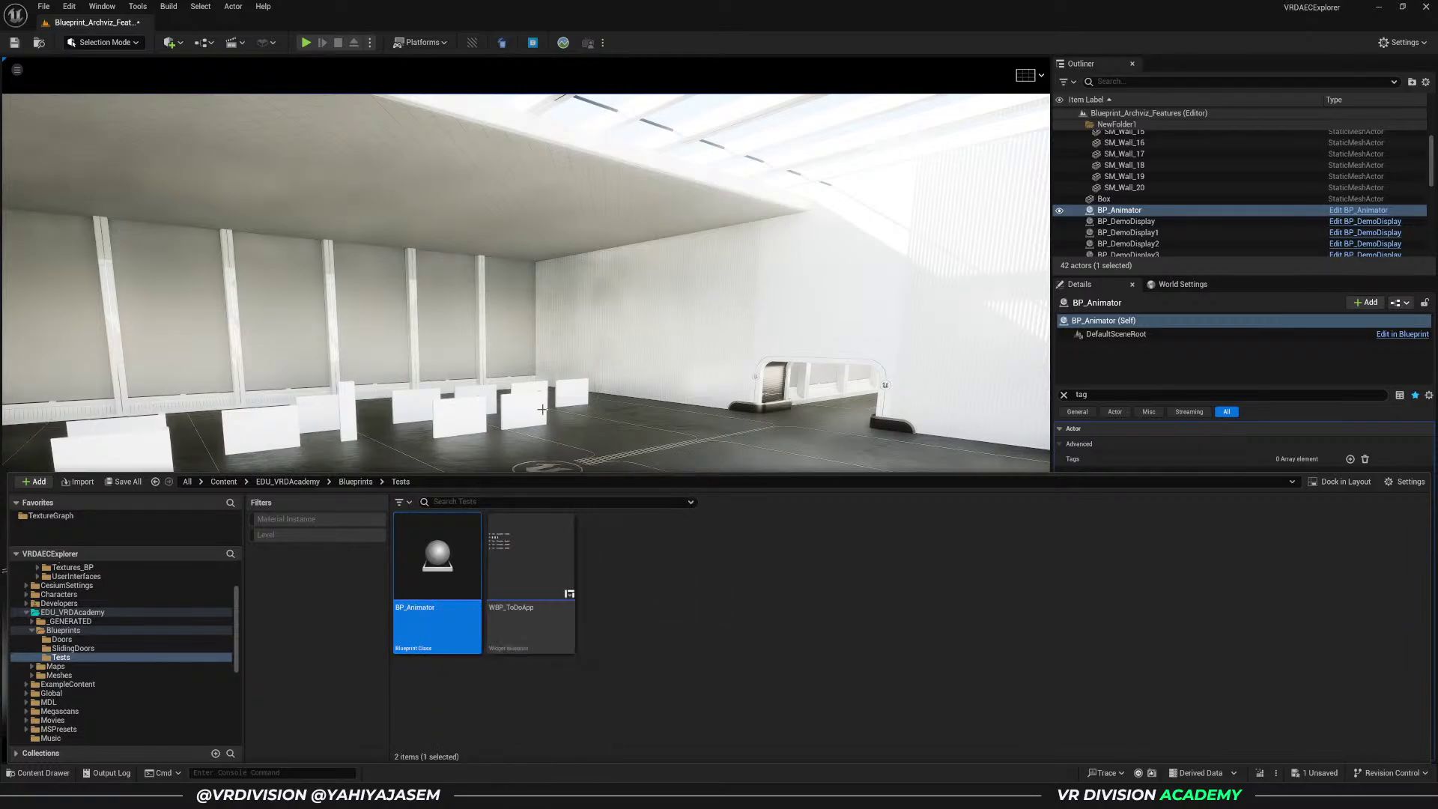
{"action": "right_click_drag", "start_coordinate": [491, 420], "coordinate": [492, 420]}
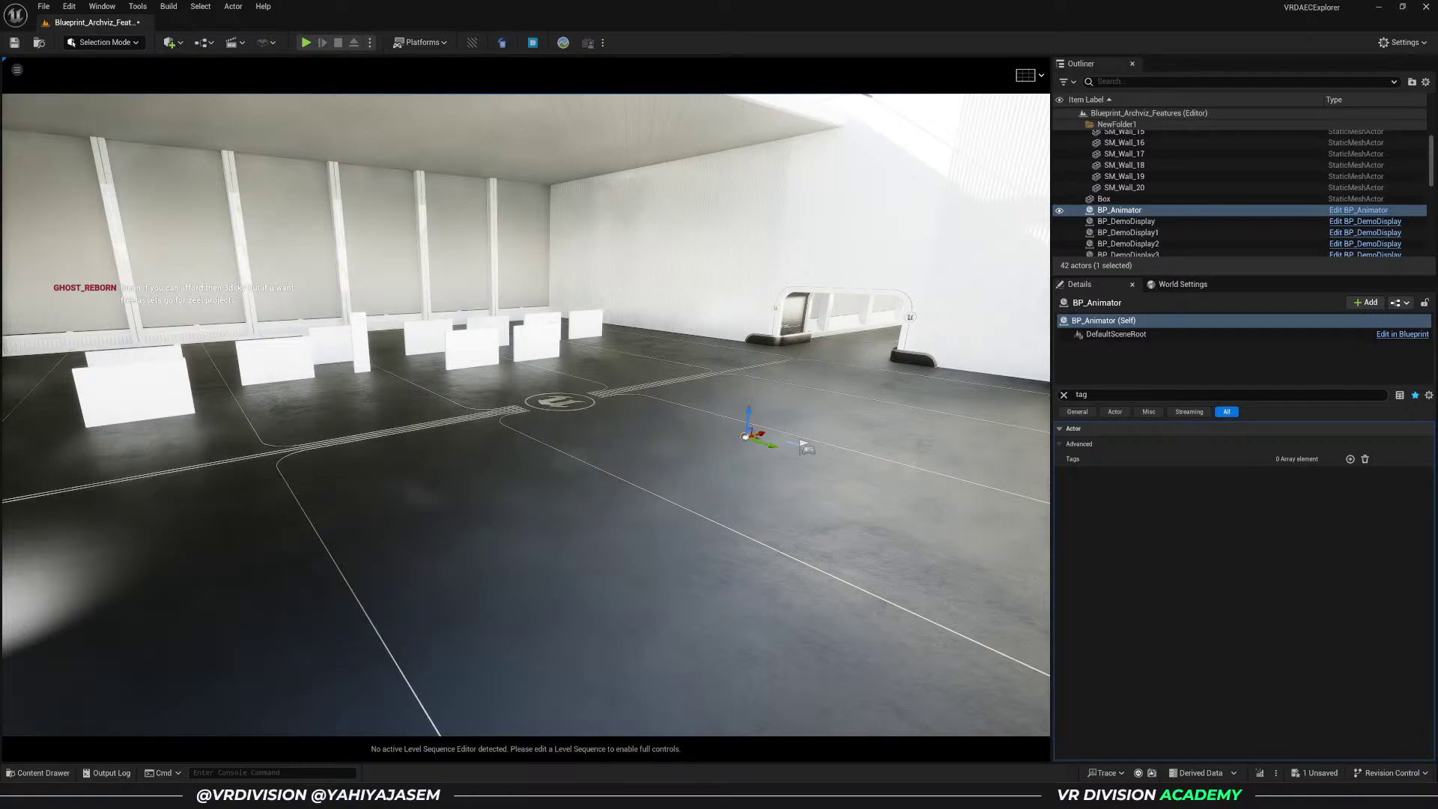
- Search the computer's apps for "figma" and switch to Figma
{"action": "mouse_move", "coordinate": [1016, 808]}
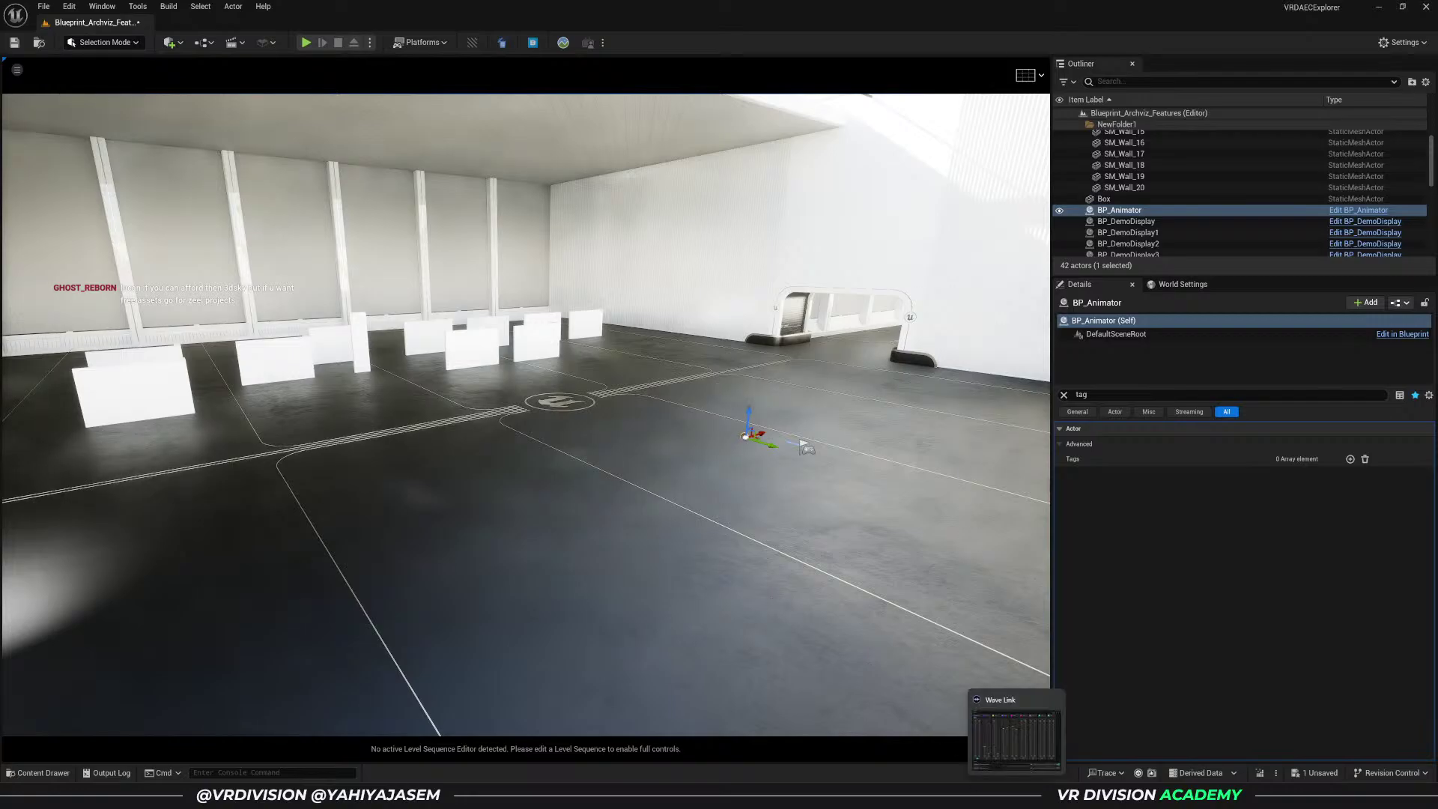
{"action": "key", "text": "super"}
{"action": "type", "text": "figma"}
{"action": "key", "text": "Escape"}
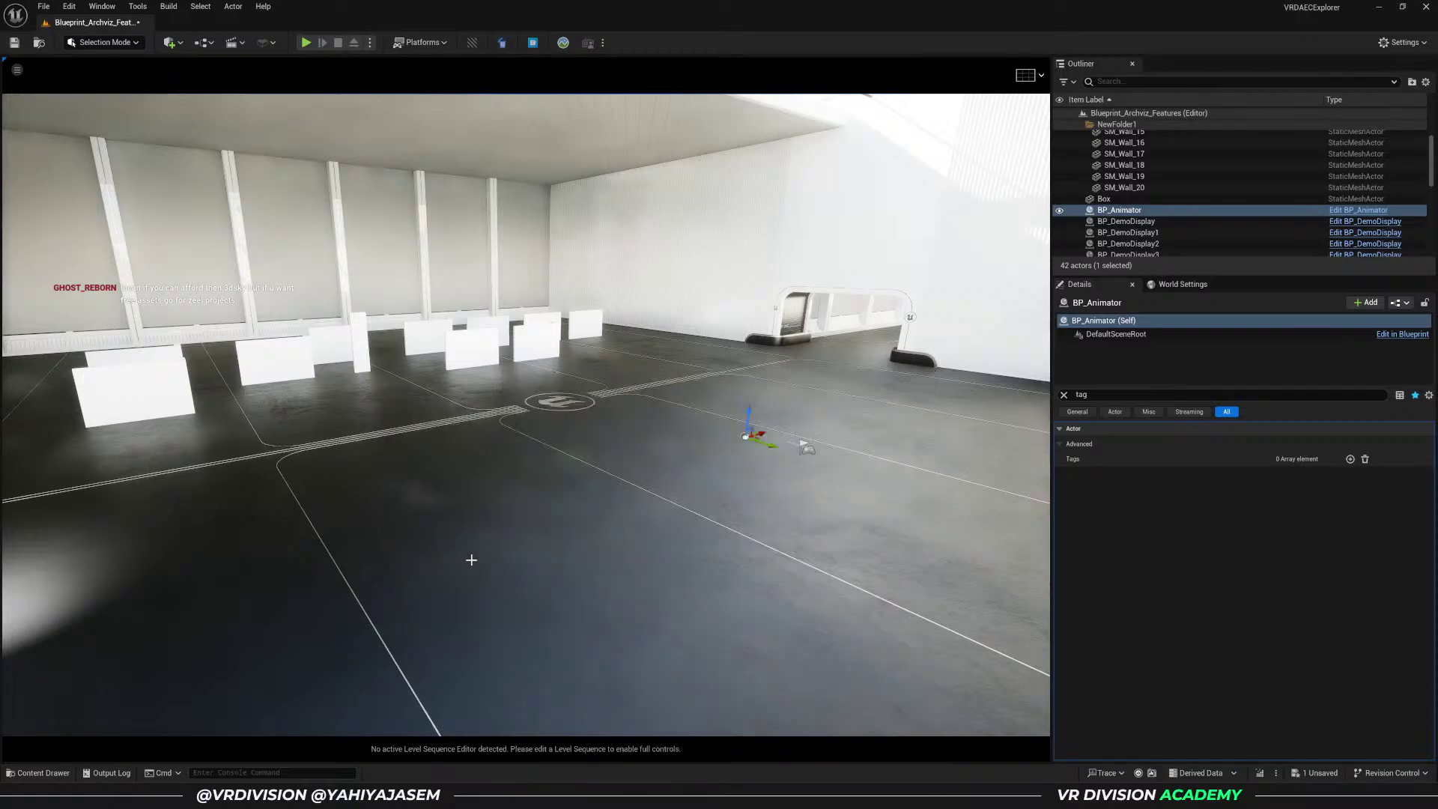
{"action": "key", "text": "super"}
{"action": "key", "text": "Escape"}
{"action": "left_click", "coordinate": [547, 807]}
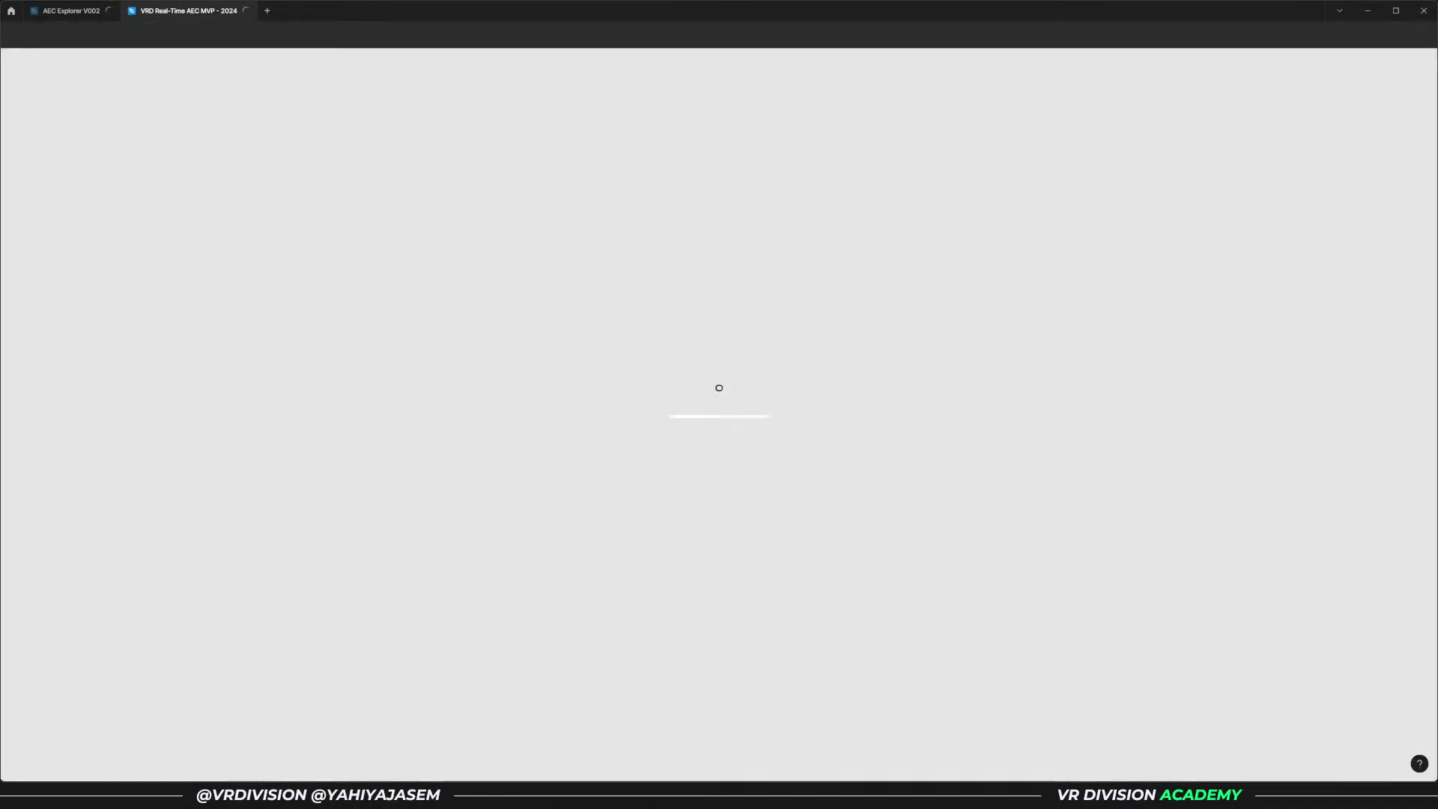
- Switch to the web browser and open youtube.com in a new tab
{"action": "mouse_move", "coordinate": [547, 802]}
{"action": "left_click", "coordinate": [541, 746]}
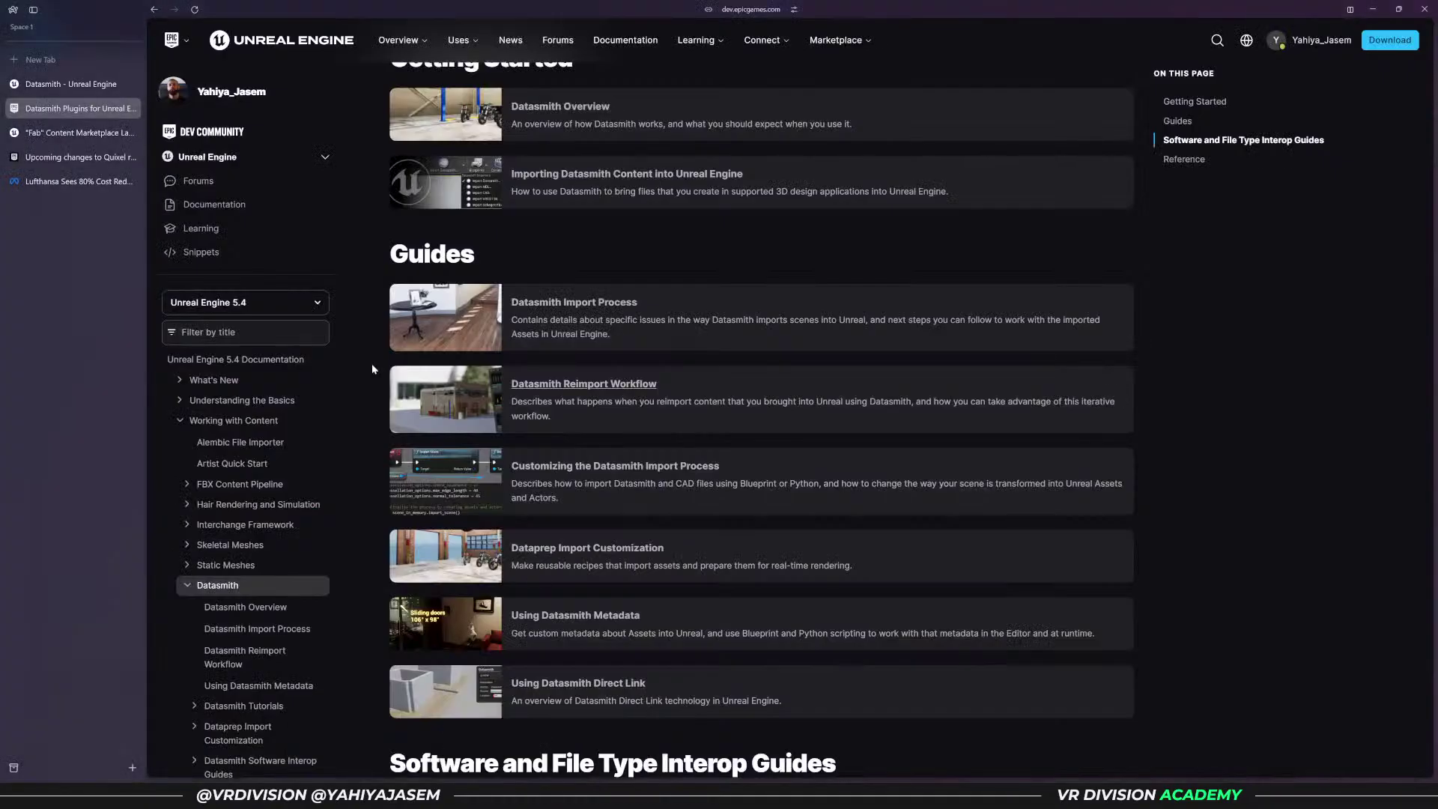
{"action": "key", "text": "ctrl+t"}
{"action": "type", "text": "youtube.com"}
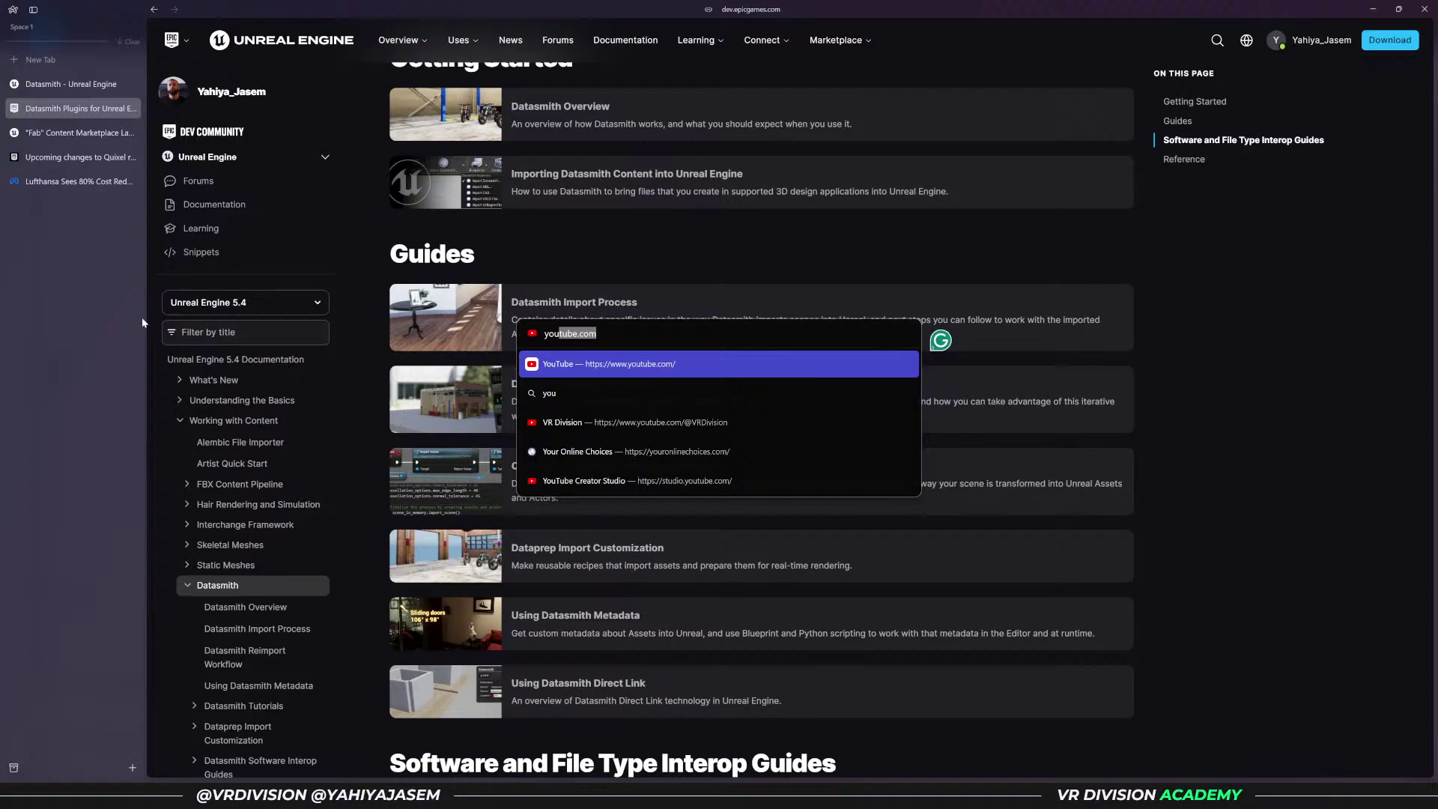
{"action": "key", "text": "Return"}
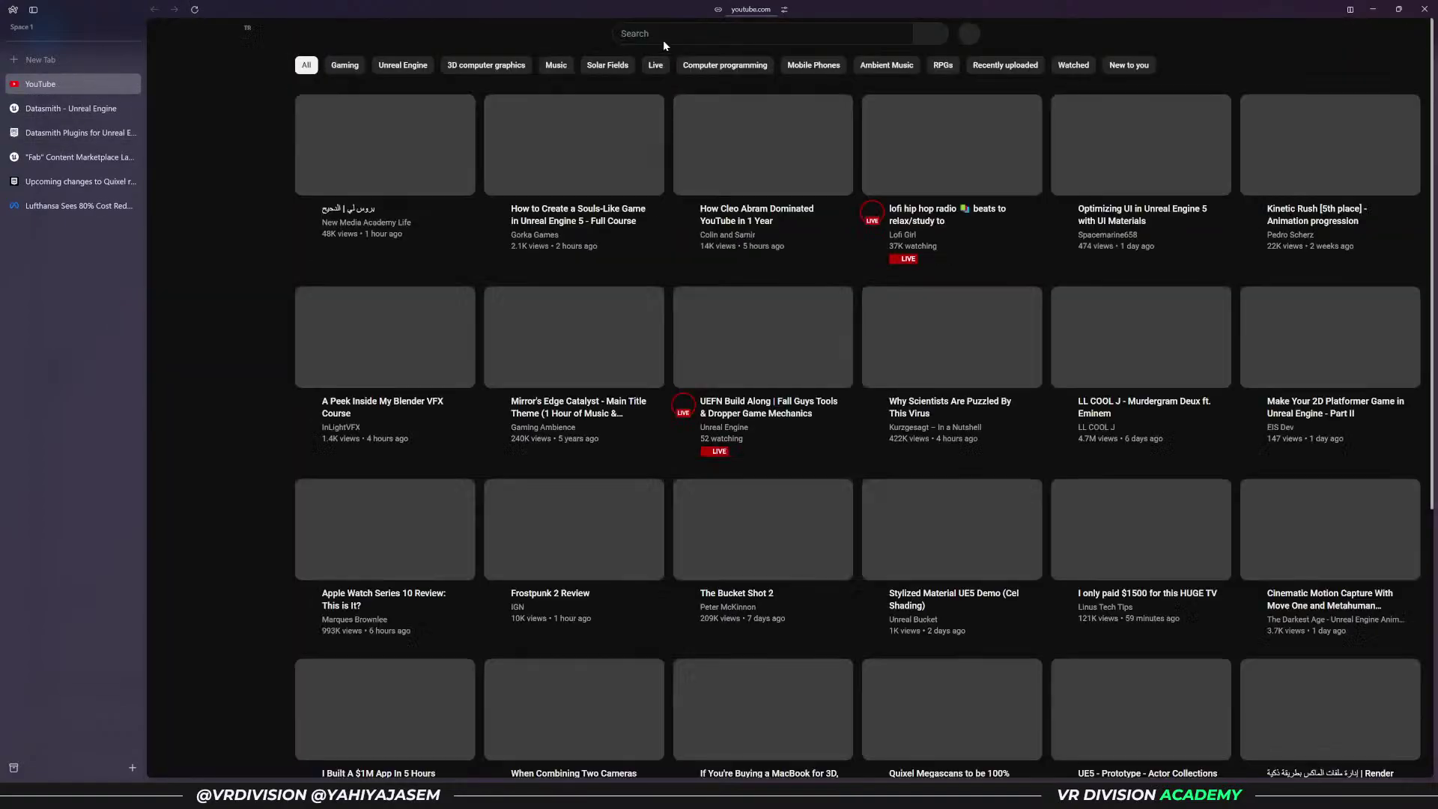
- Search YouTube for "unreal engine" and open the video list of the official Unreal Engine channel
{"action": "left_click", "coordinate": [665, 37]}
{"action": "type", "text": "unreal engine"}
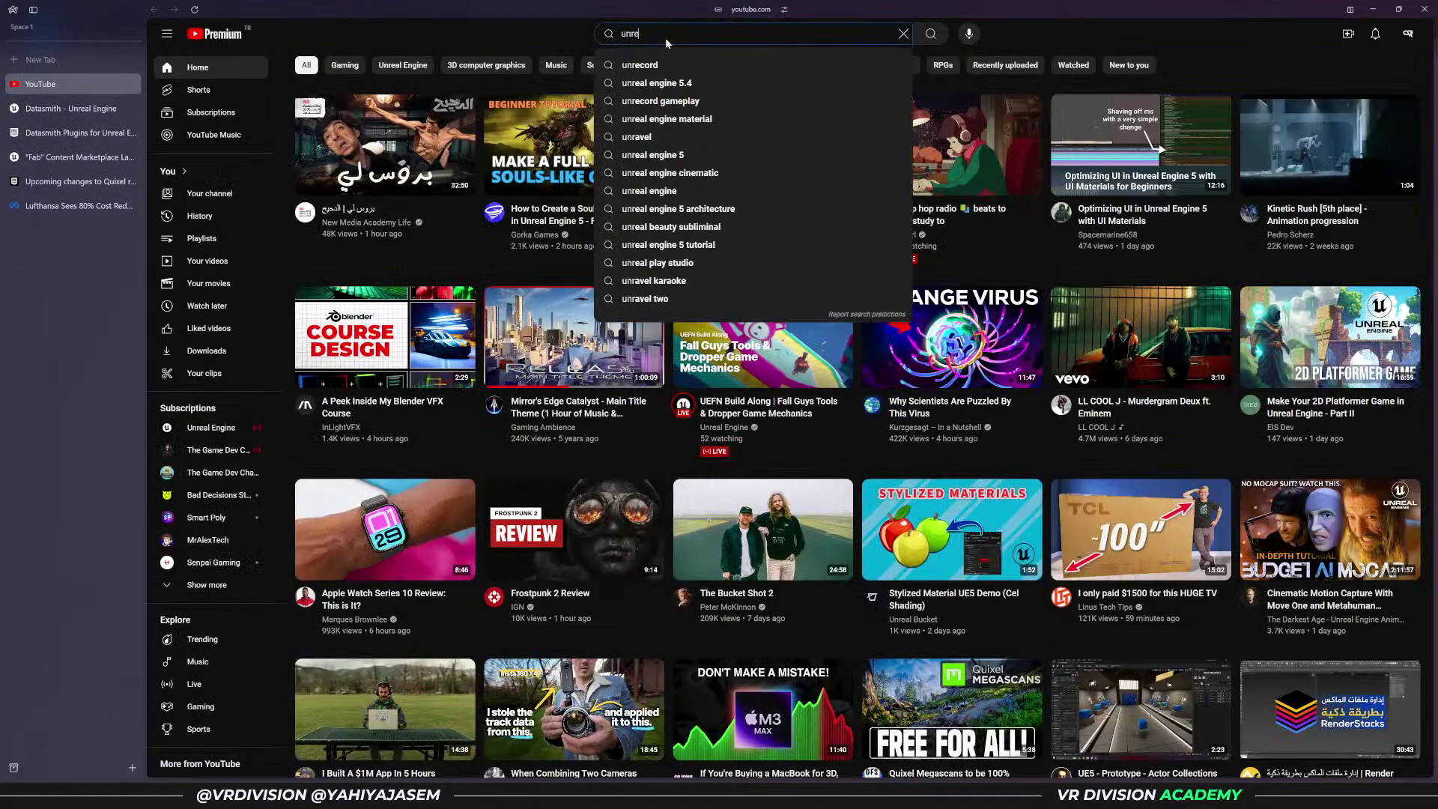
{"action": "key", "text": "Return"}
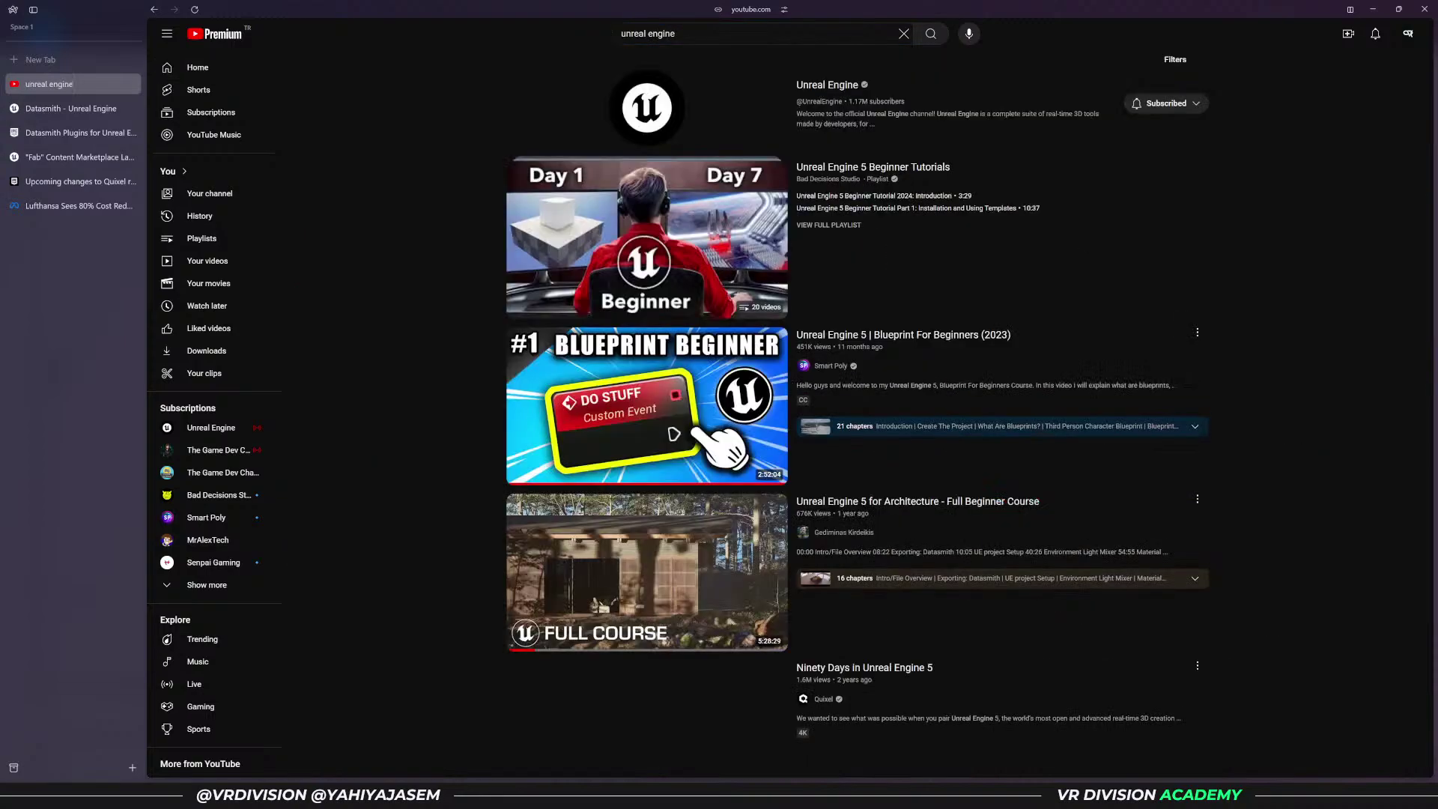
{"action": "left_click", "coordinate": [805, 86]}
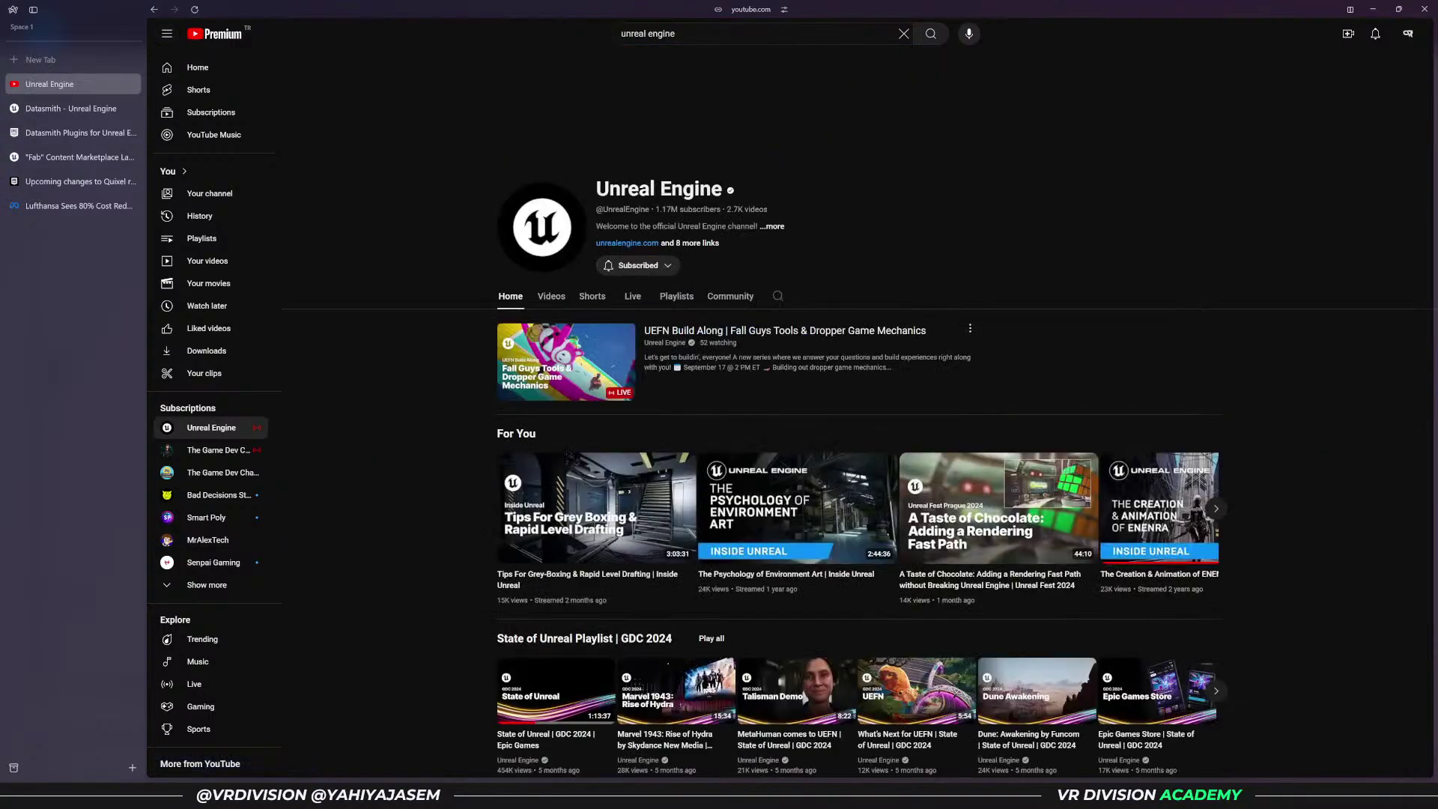
{"action": "left_click", "coordinate": [554, 296]}
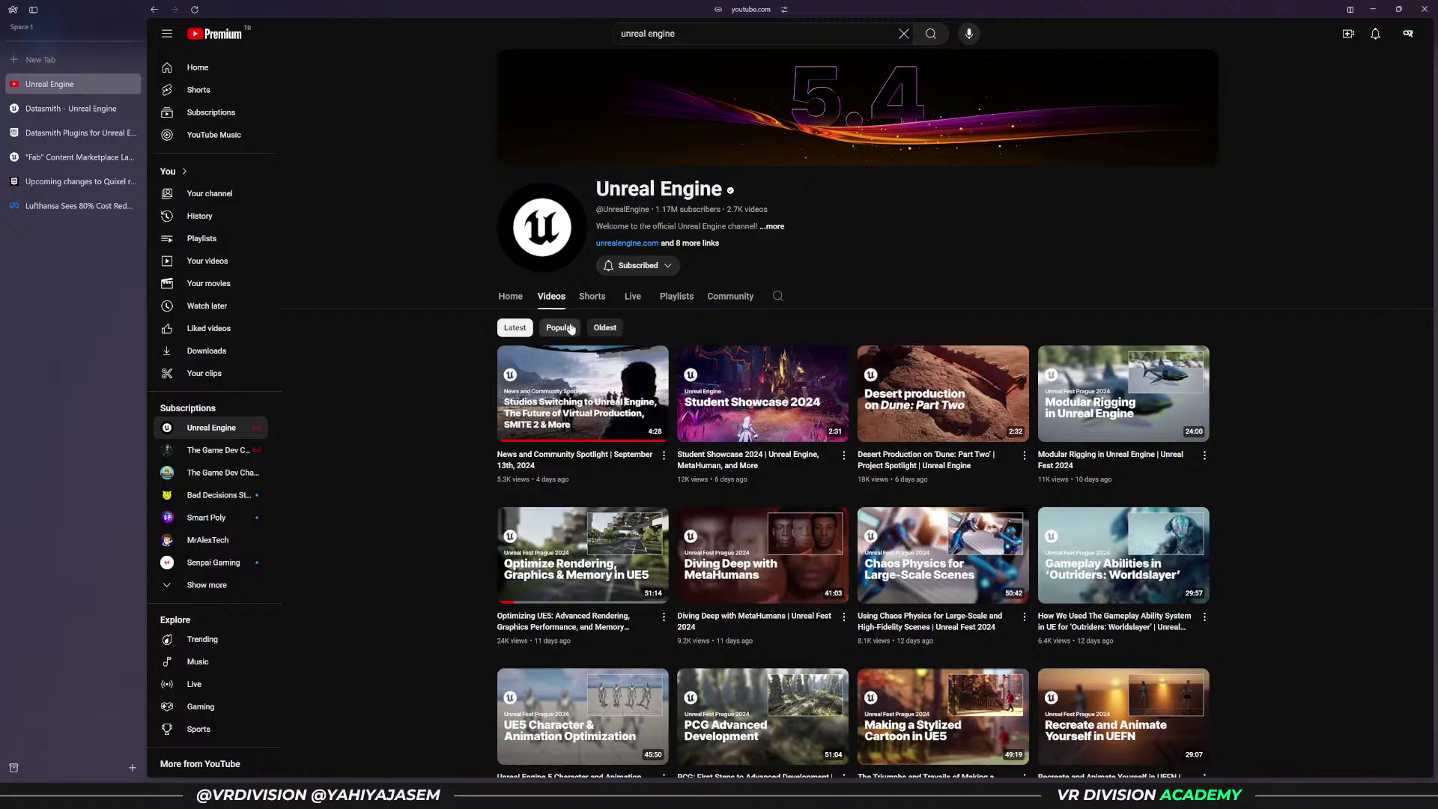
- Look through the Unreal Engine channel's video list for the Unreal Fest 2024 talk on the Amsterdam digital twin
{"action": "scroll", "coordinate": [571, 330], "scroll_direction": "down", "scroll_amount": 3}
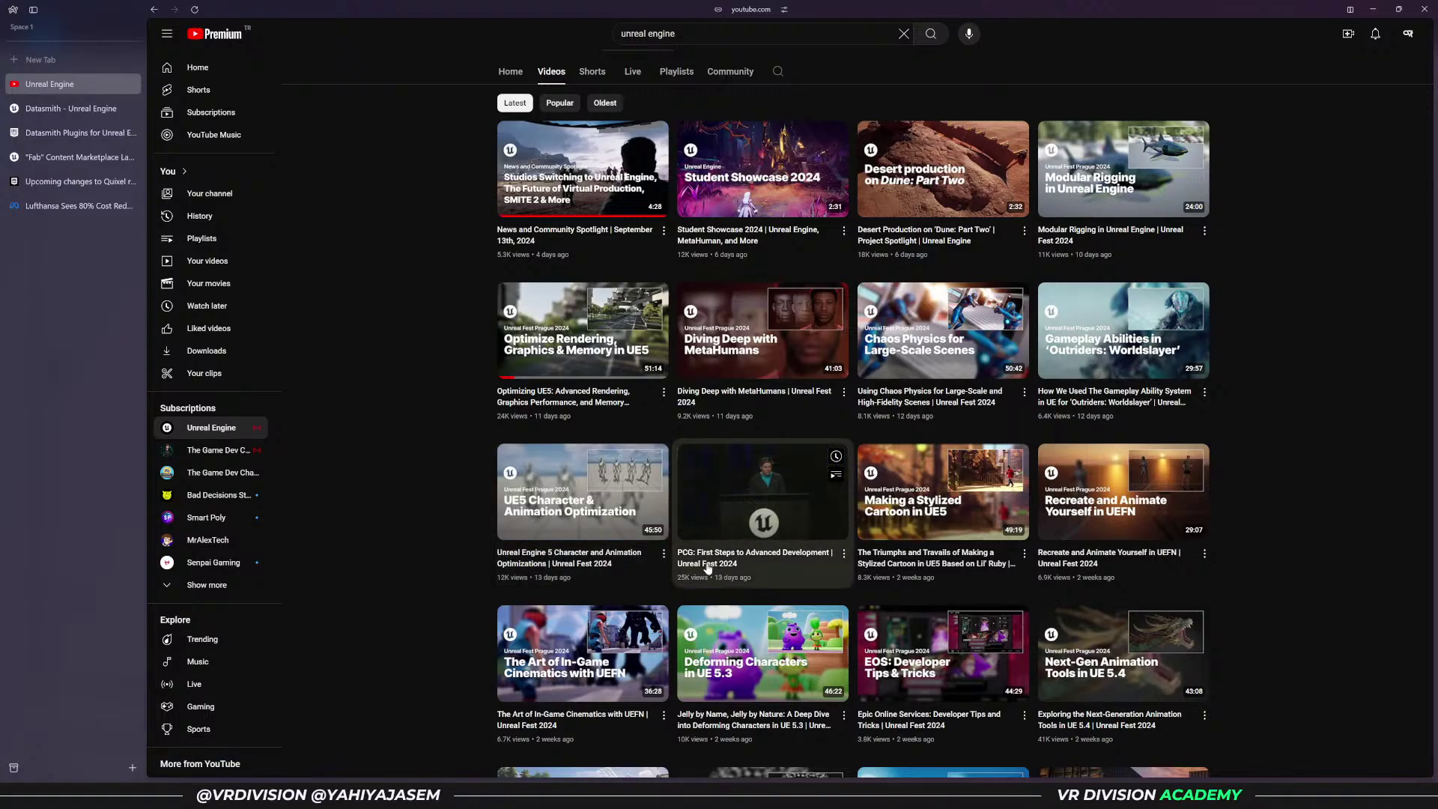
{"action": "scroll", "coordinate": [1283, 475], "scroll_direction": "down", "scroll_amount": 10}
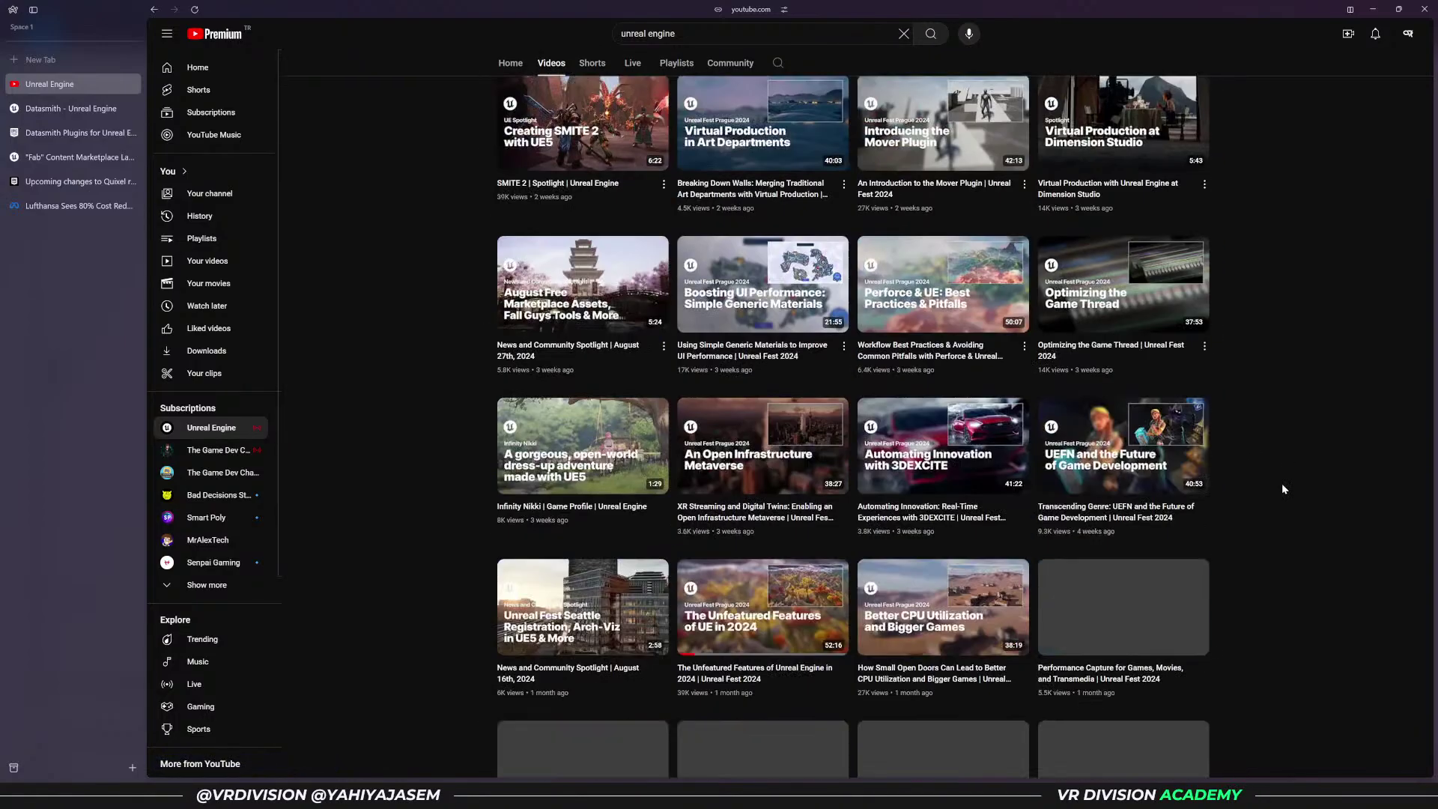
{"action": "scroll", "coordinate": [1283, 487], "scroll_direction": "down", "scroll_amount": 5}
{"action": "scroll", "coordinate": [1289, 479], "scroll_direction": "down", "scroll_amount": 5}
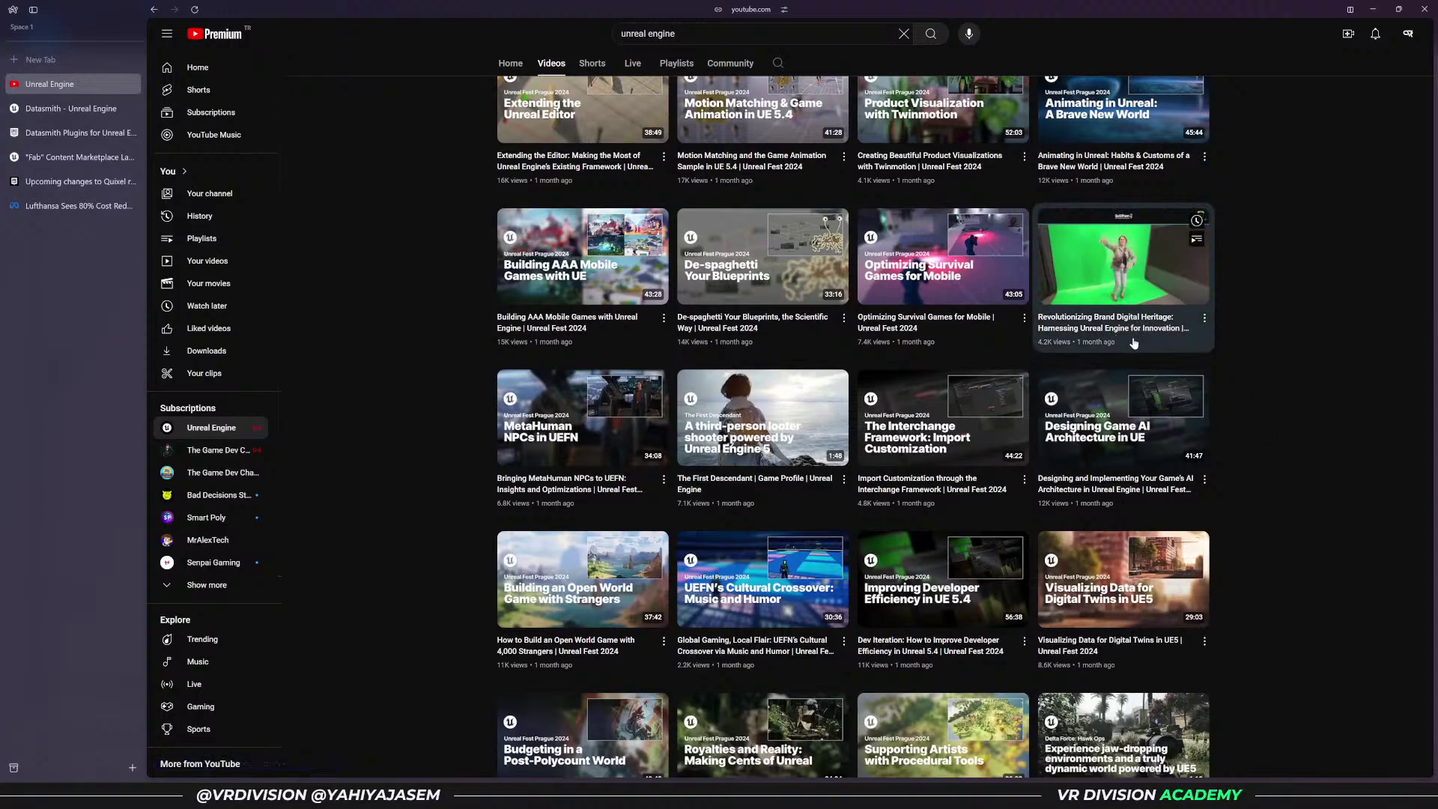
{"action": "mouse_move", "coordinate": [1175, 246]}
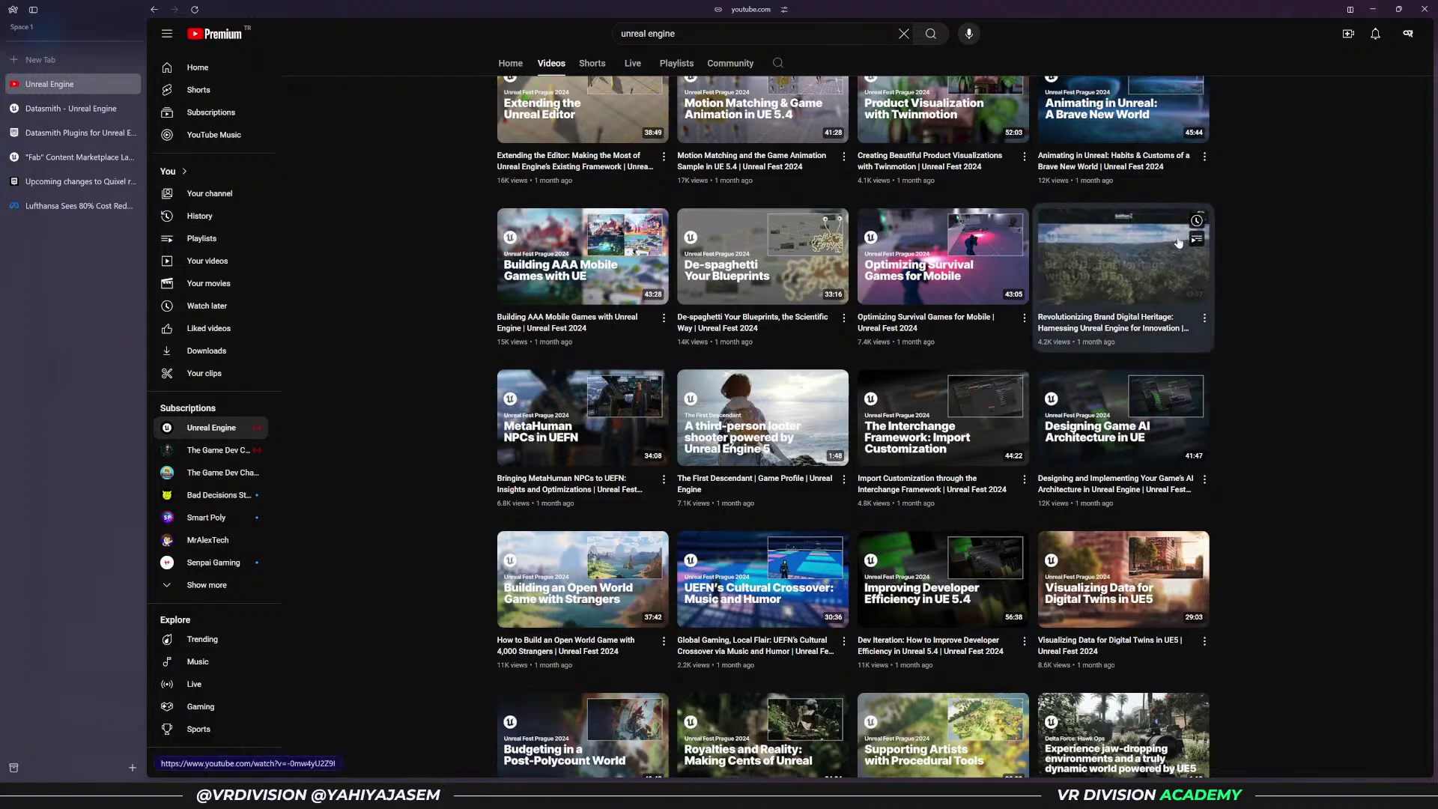
{"action": "scroll", "coordinate": [1256, 283], "scroll_direction": "down", "scroll_amount": 3}
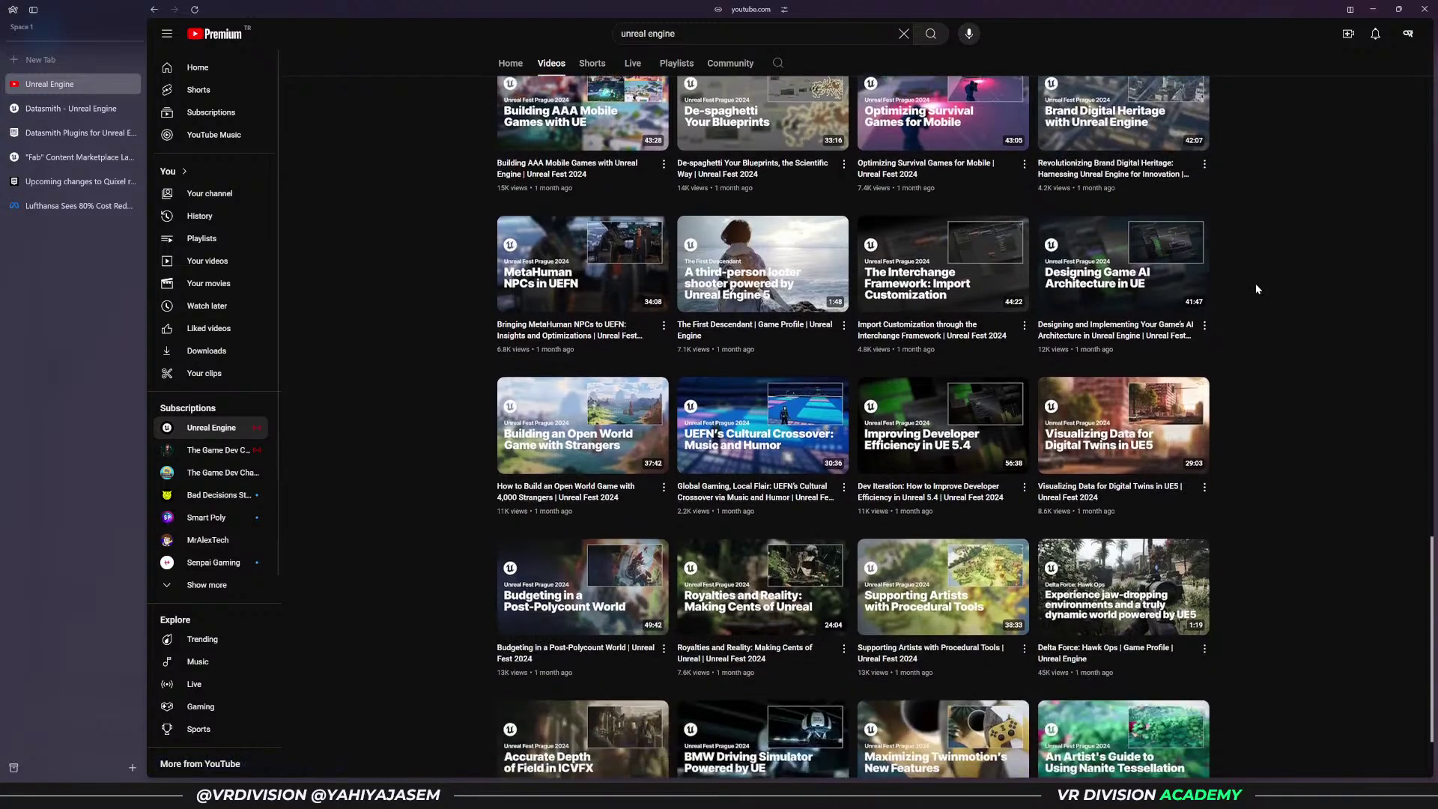
{"action": "scroll", "coordinate": [1256, 290], "scroll_direction": "up", "scroll_amount": 5}
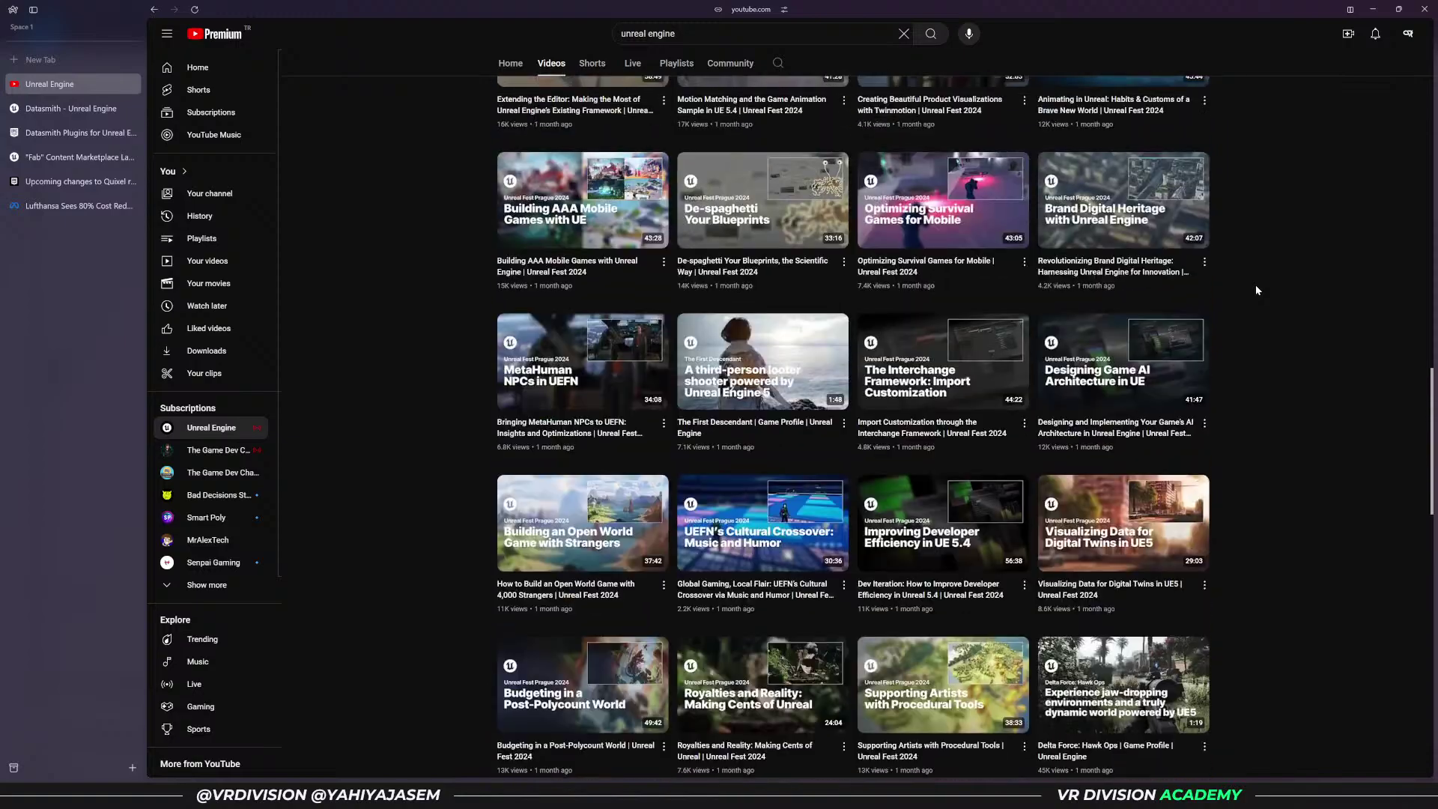
{"action": "scroll", "coordinate": [1257, 290], "scroll_direction": "up", "scroll_amount": 7}
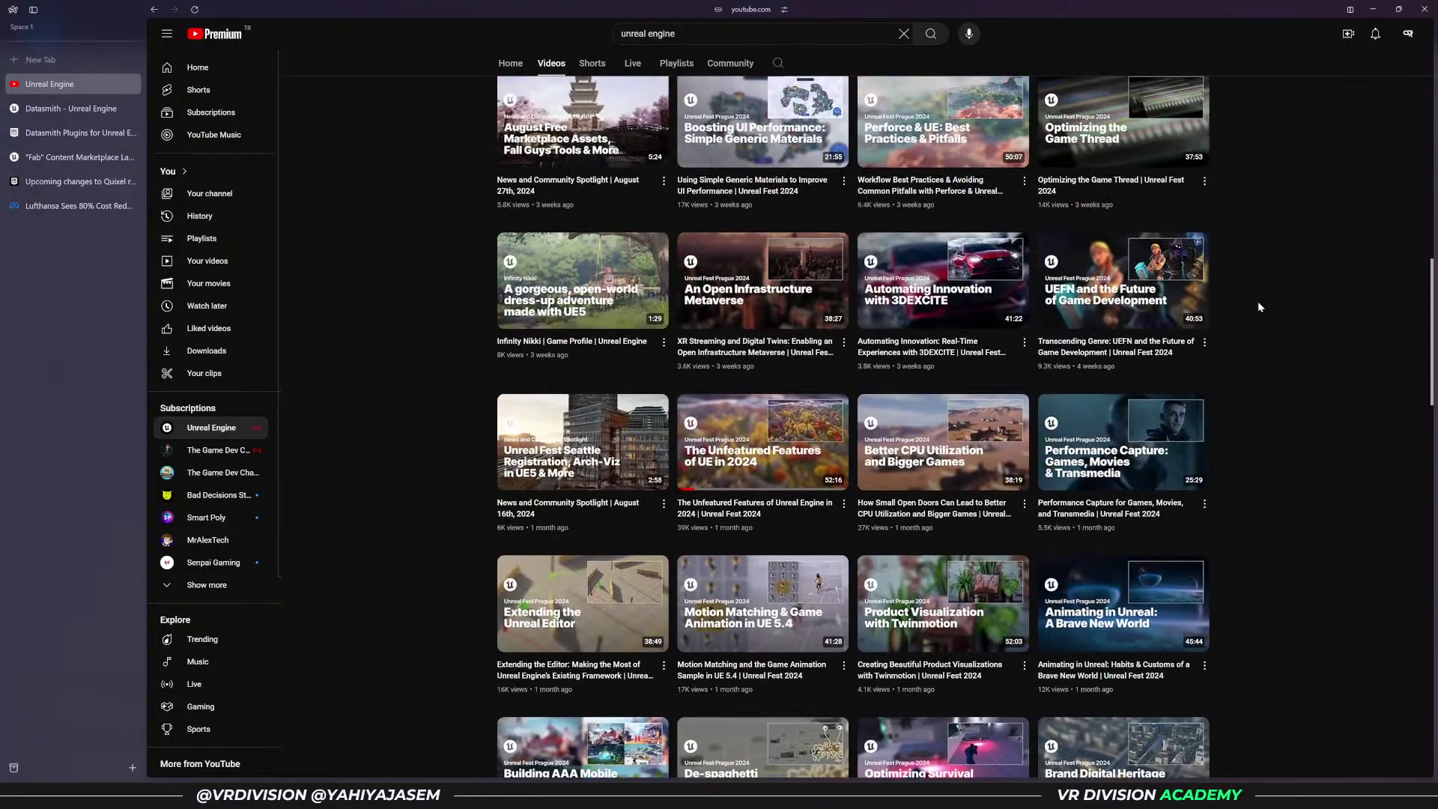
{"action": "scroll", "coordinate": [1260, 308], "scroll_direction": "down", "scroll_amount": 2}
{"action": "key", "text": "ctrl+f"}
{"action": "type", "text": "n"}
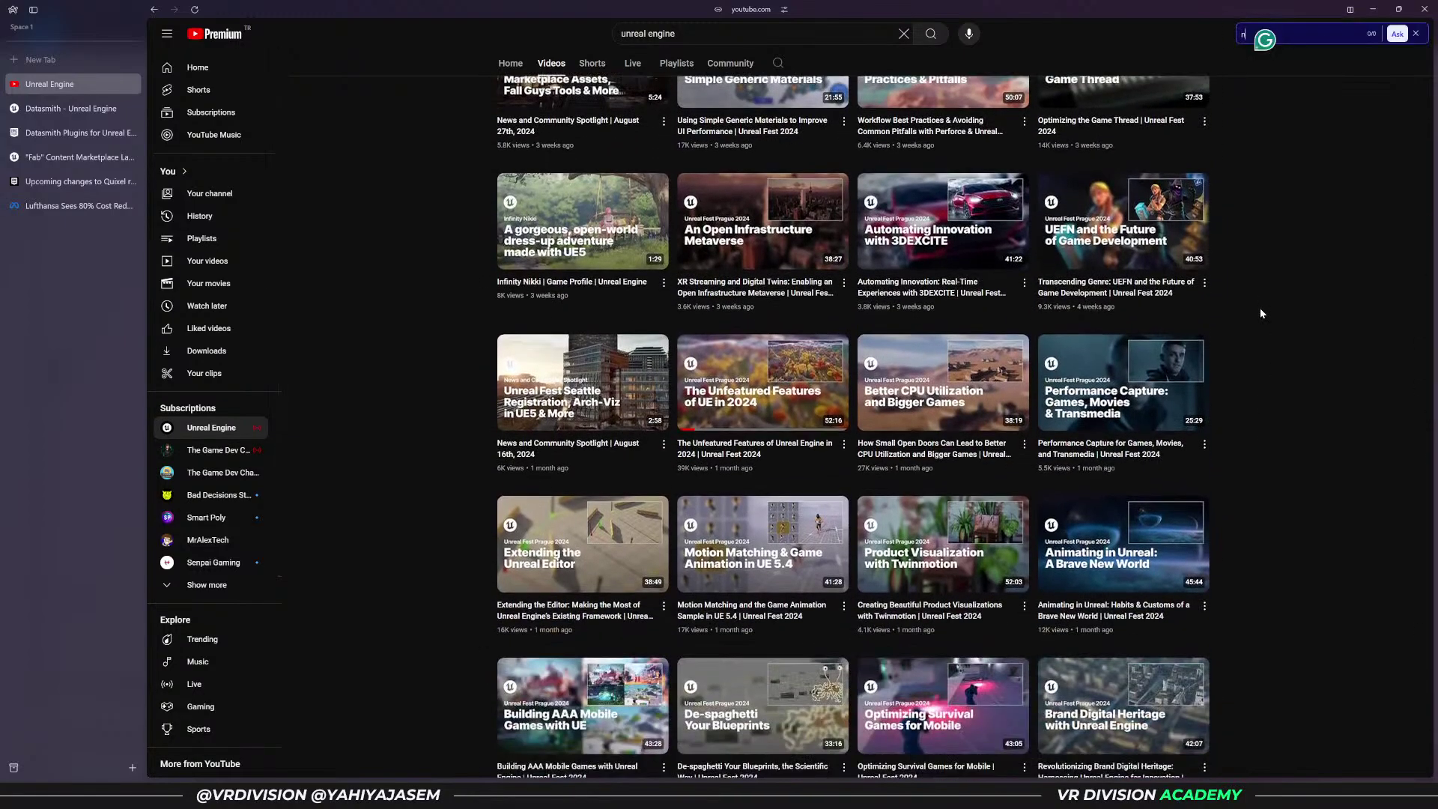
{"action": "key", "text": "Escape"}
{"action": "mouse_move", "coordinate": [626, 428]}
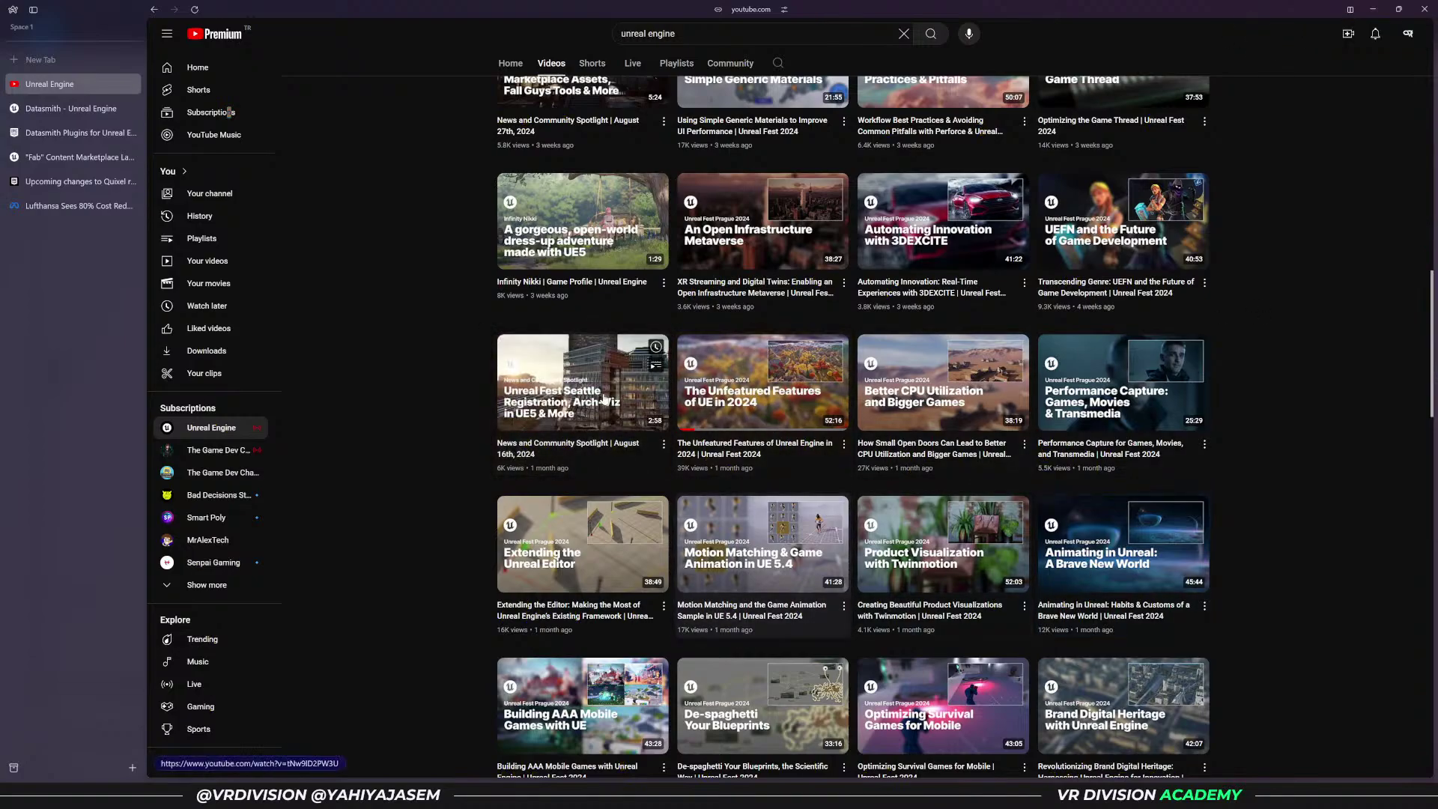
{"action": "scroll", "coordinate": [337, 422], "scroll_direction": "down", "scroll_amount": 2}
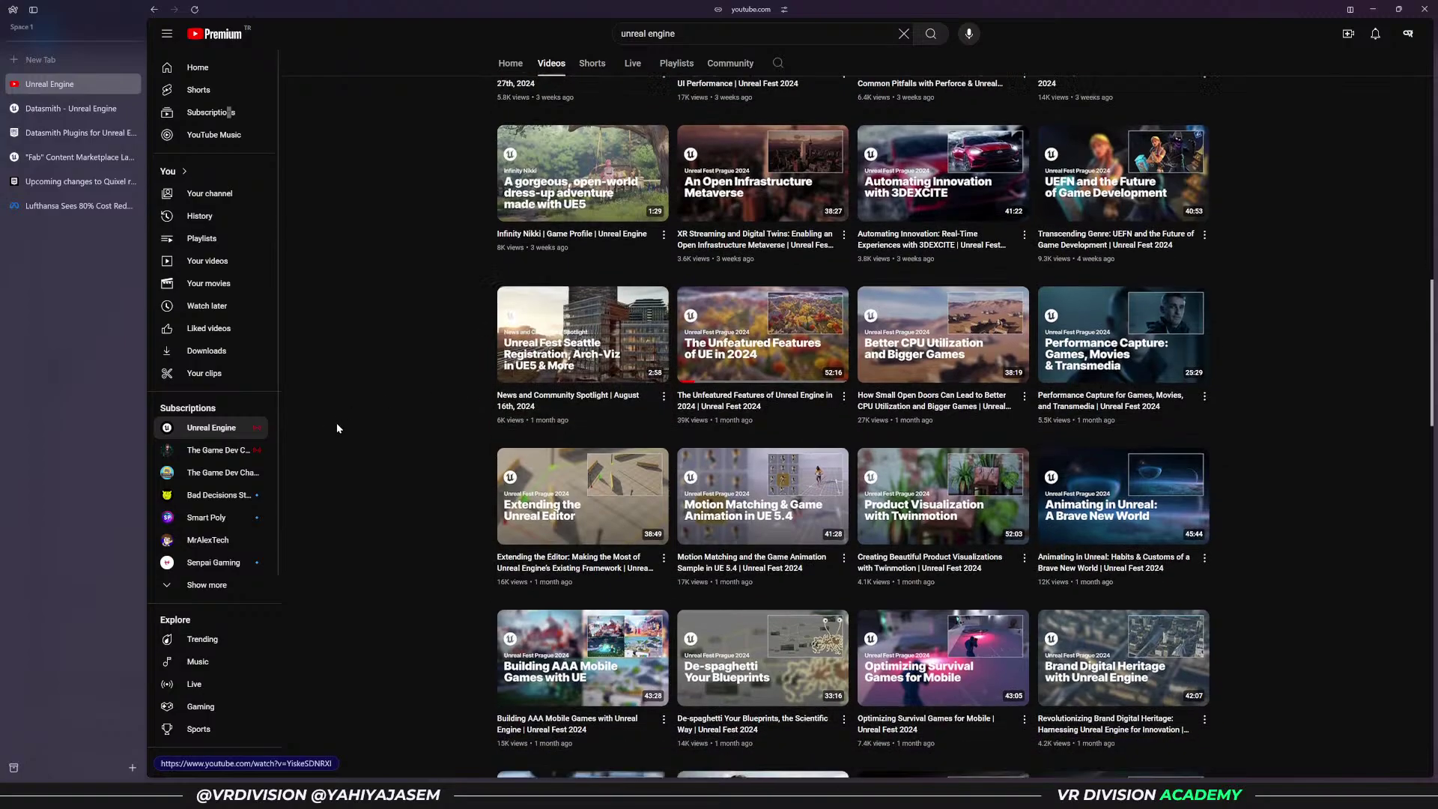
{"action": "scroll", "coordinate": [373, 469], "scroll_direction": "down", "scroll_amount": 3}
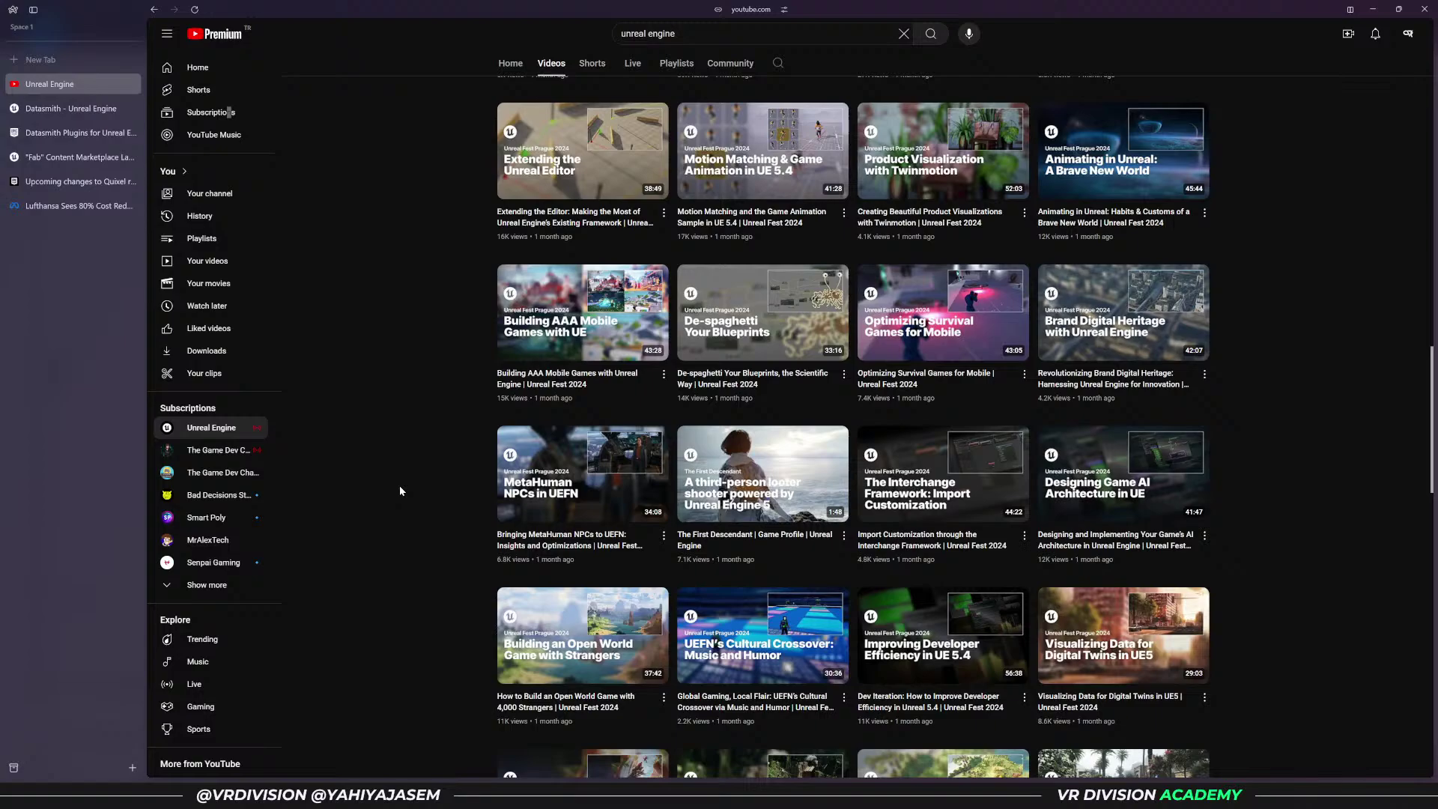
- Search the loaded page text for "netherlan", "ames" and "amest" in turn
{"action": "key", "text": "ctrl+f"}
{"action": "type", "text": "n"}
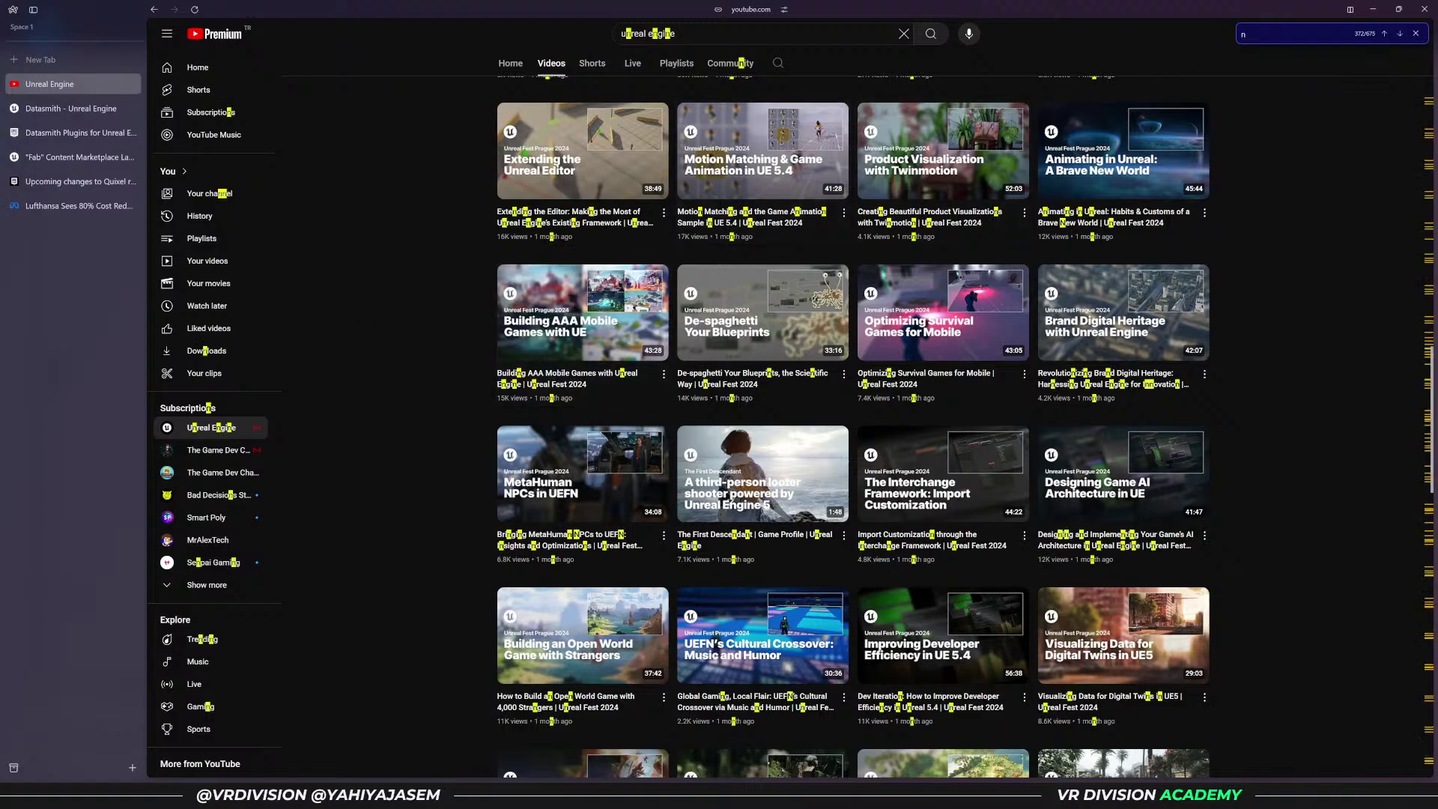
{"action": "type", "text": "etherlan"}
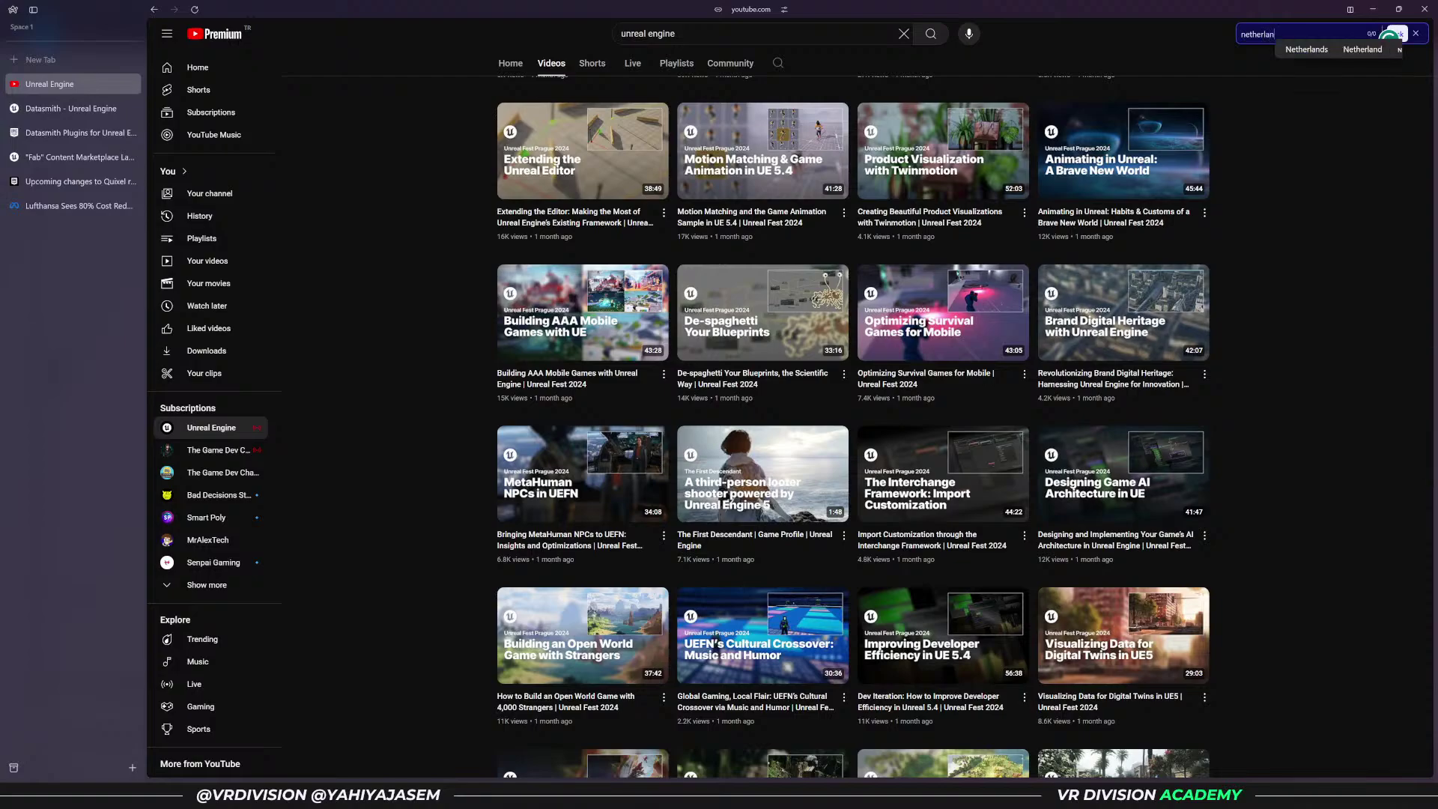
{"action": "key", "text": "ctrl+a"}
{"action": "key", "text": "BackSpace"}
{"action": "scroll", "coordinate": [1033, 383], "scroll_direction": "down", "scroll_amount": 1}
{"action": "type", "text": "ames"}
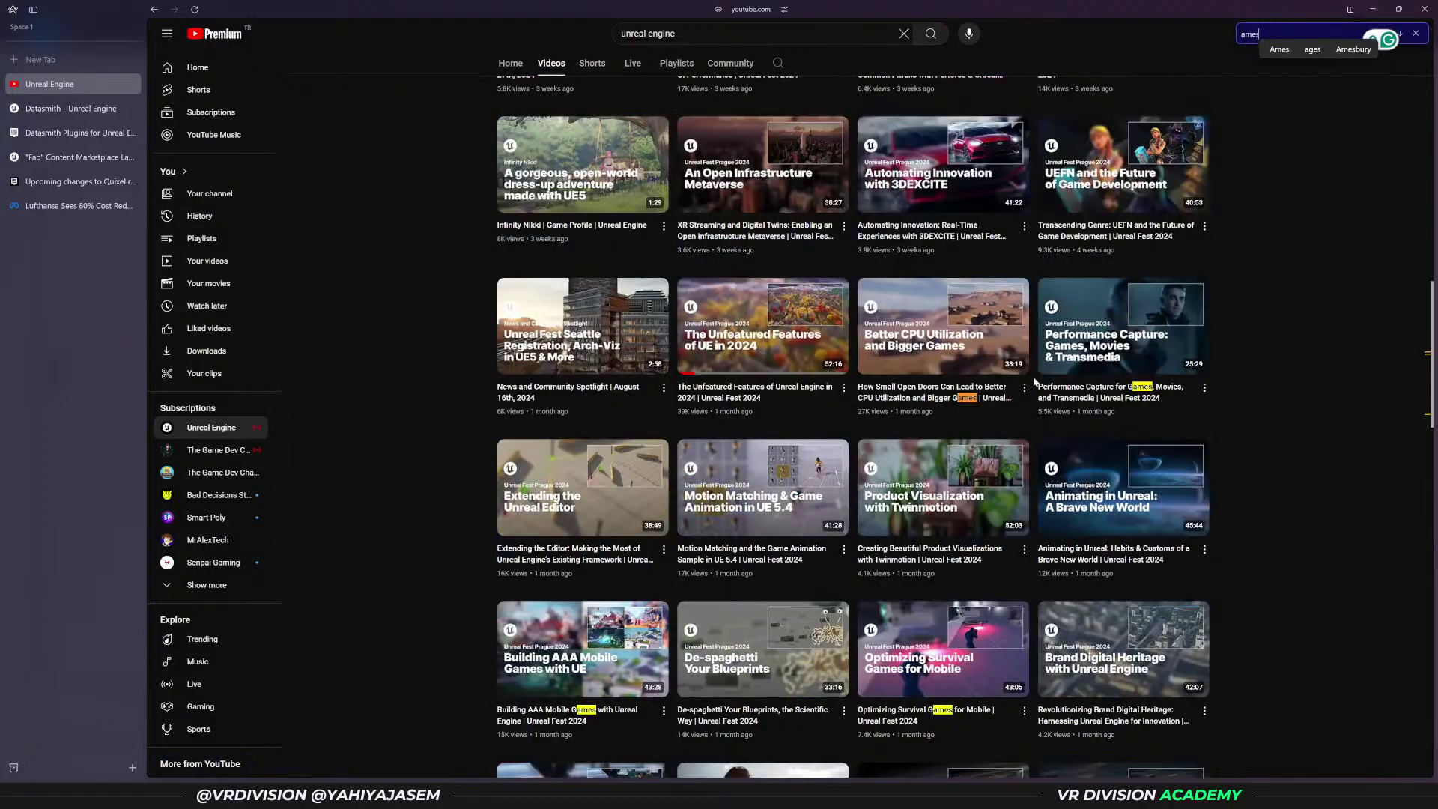
{"action": "mouse_move", "coordinate": [1168, 397]}
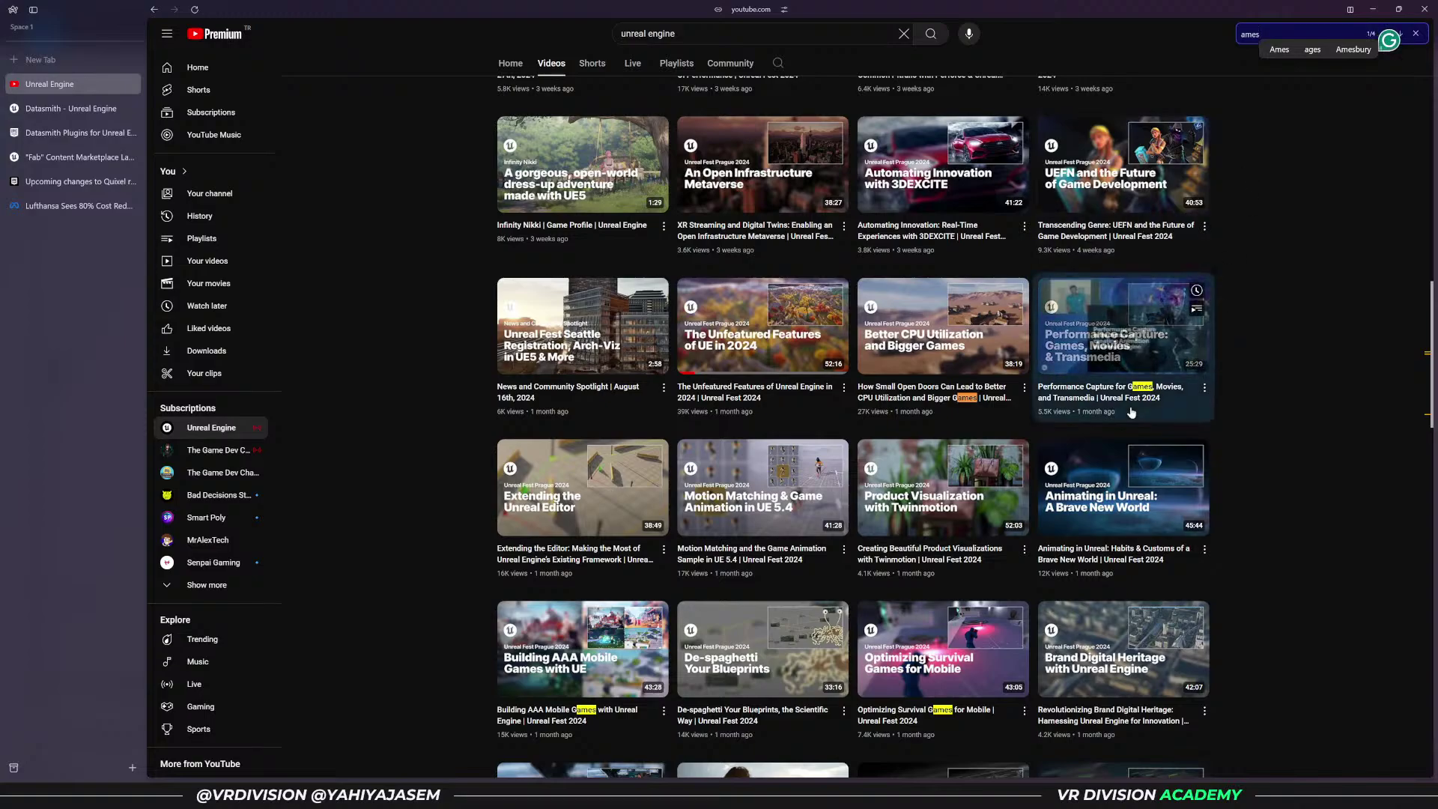
{"action": "key", "text": "ctrl+f"}
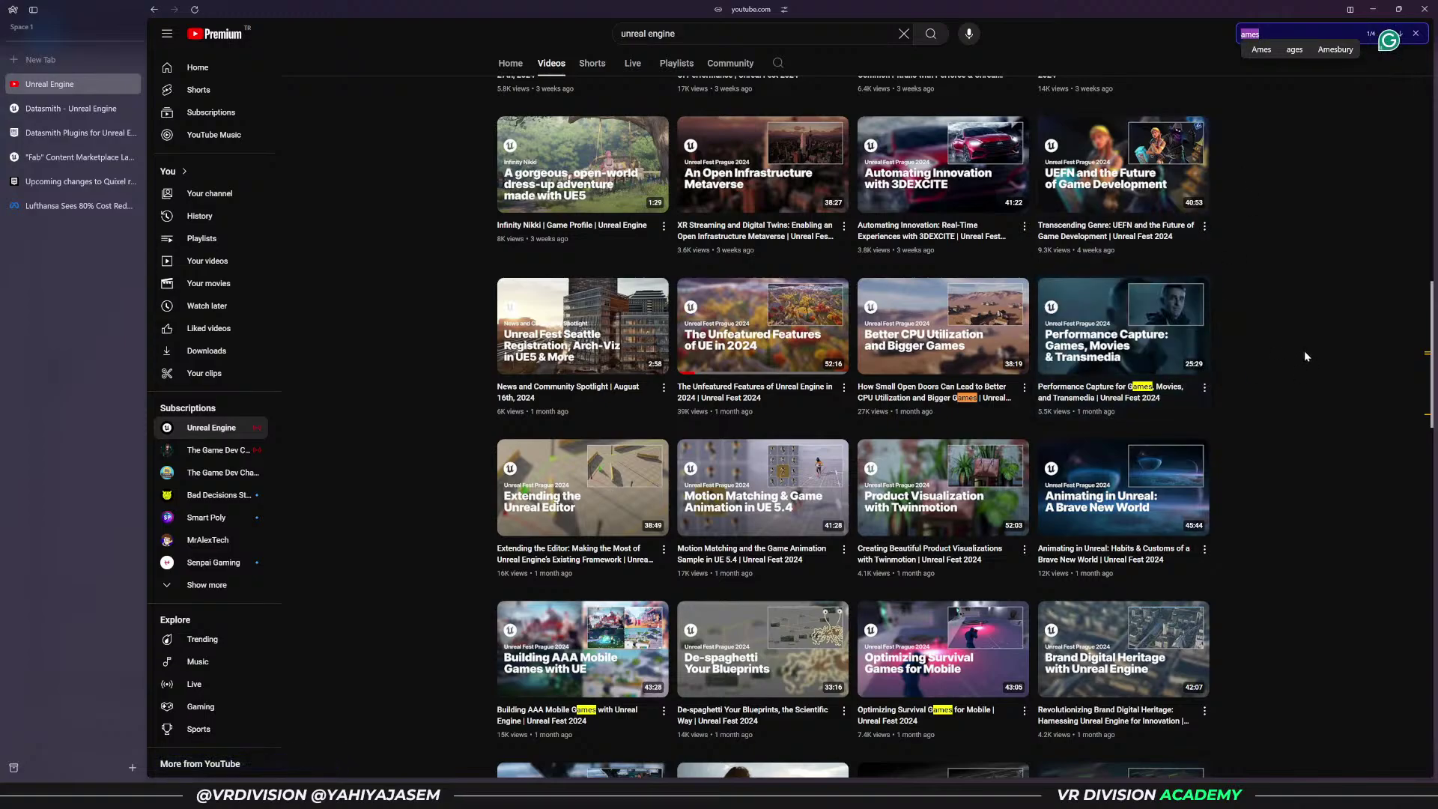
{"action": "type", "text": "amest"}
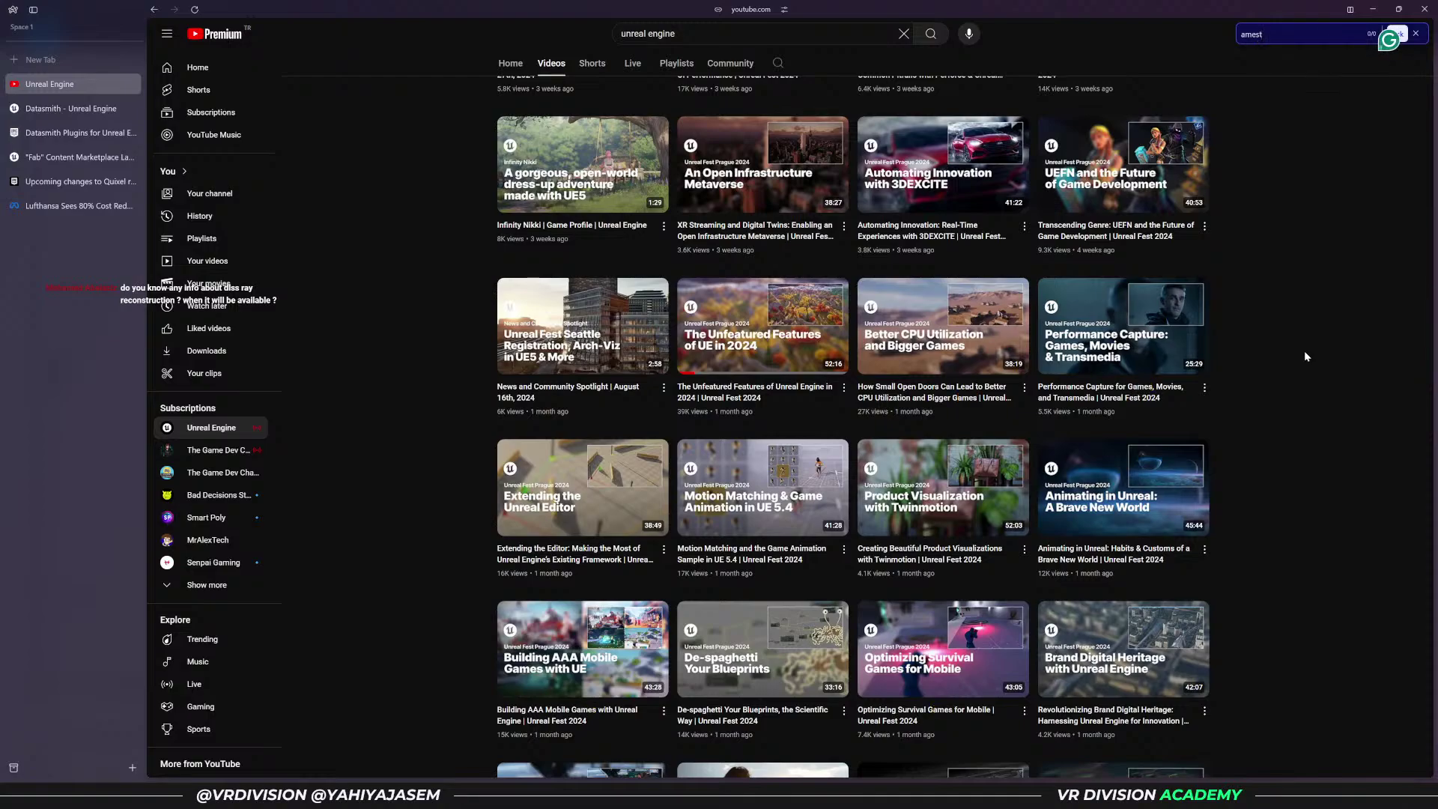
- Locate the "Amsterdam ZuidasDOK: A Digital Twin Platform Built on UE 5.4" video in the list and copy its share link
{"action": "scroll", "coordinate": [1274, 374], "scroll_direction": "down", "scroll_amount": 2}
{"action": "scroll", "coordinate": [1232, 382], "scroll_direction": "down", "scroll_amount": 4}
{"action": "scroll", "coordinate": [1232, 371], "scroll_direction": "down", "scroll_amount": 4}
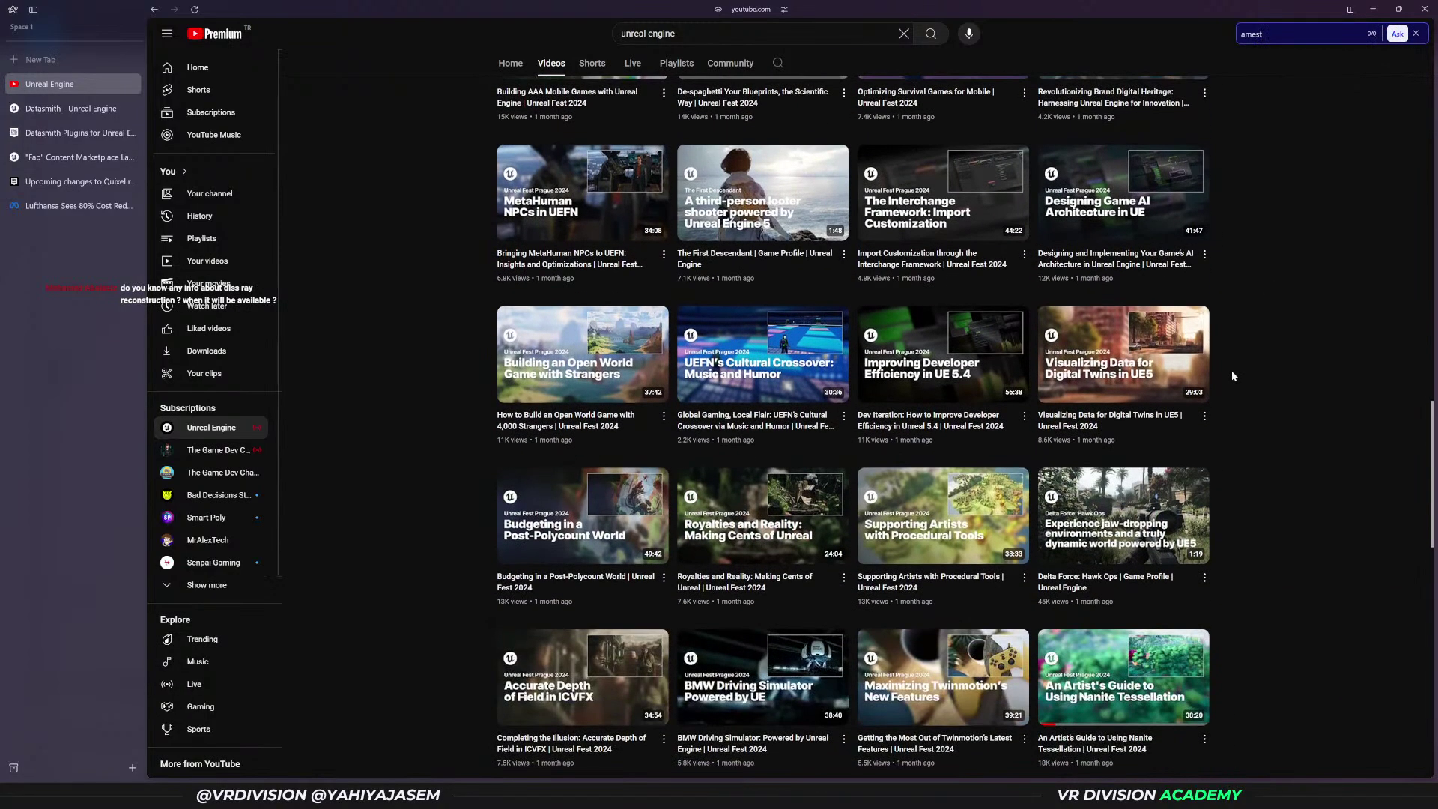
{"action": "scroll", "coordinate": [1230, 372], "scroll_direction": "down", "scroll_amount": 6}
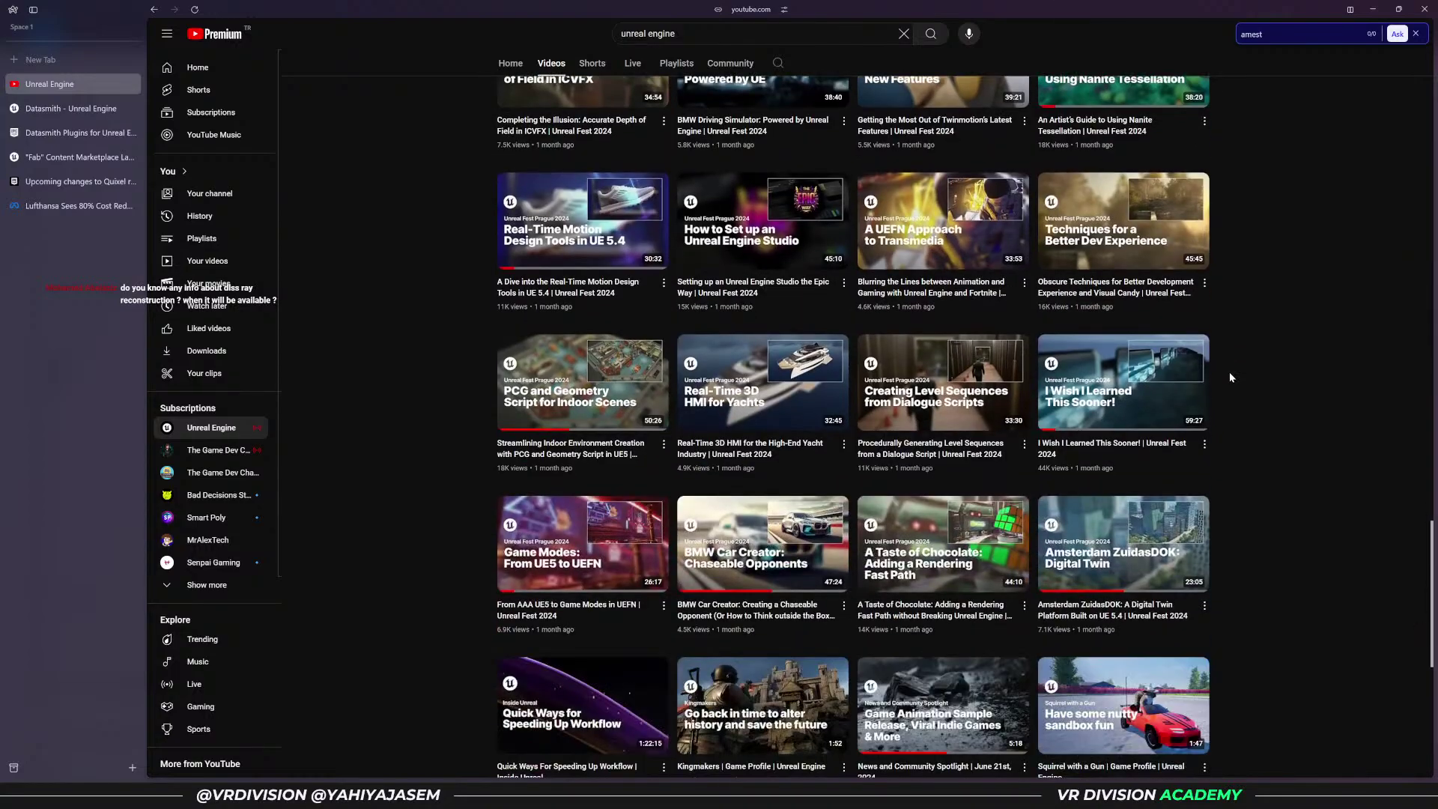
{"action": "scroll", "coordinate": [1169, 449], "scroll_direction": "down", "scroll_amount": 2}
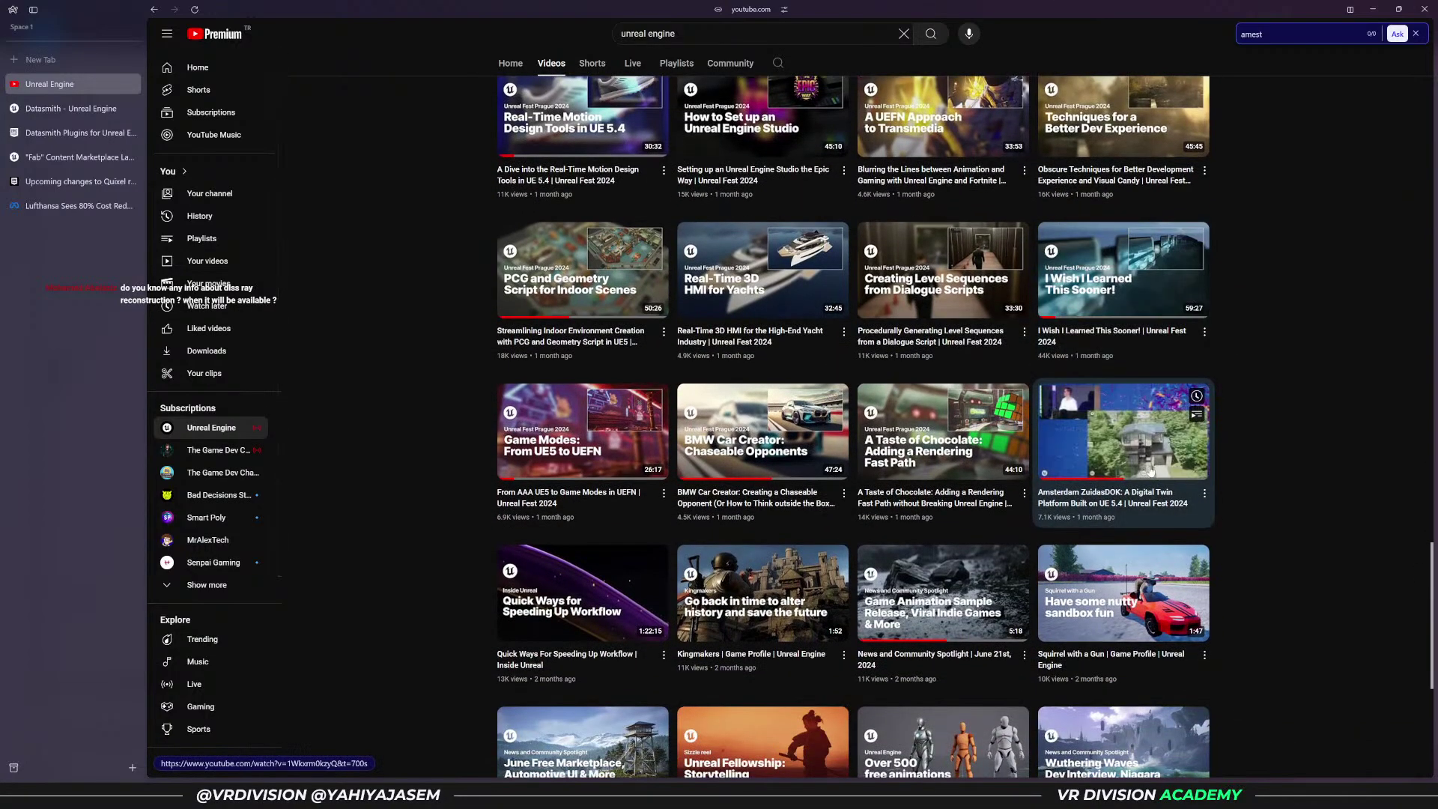
{"action": "left_click", "coordinate": [1205, 493]}
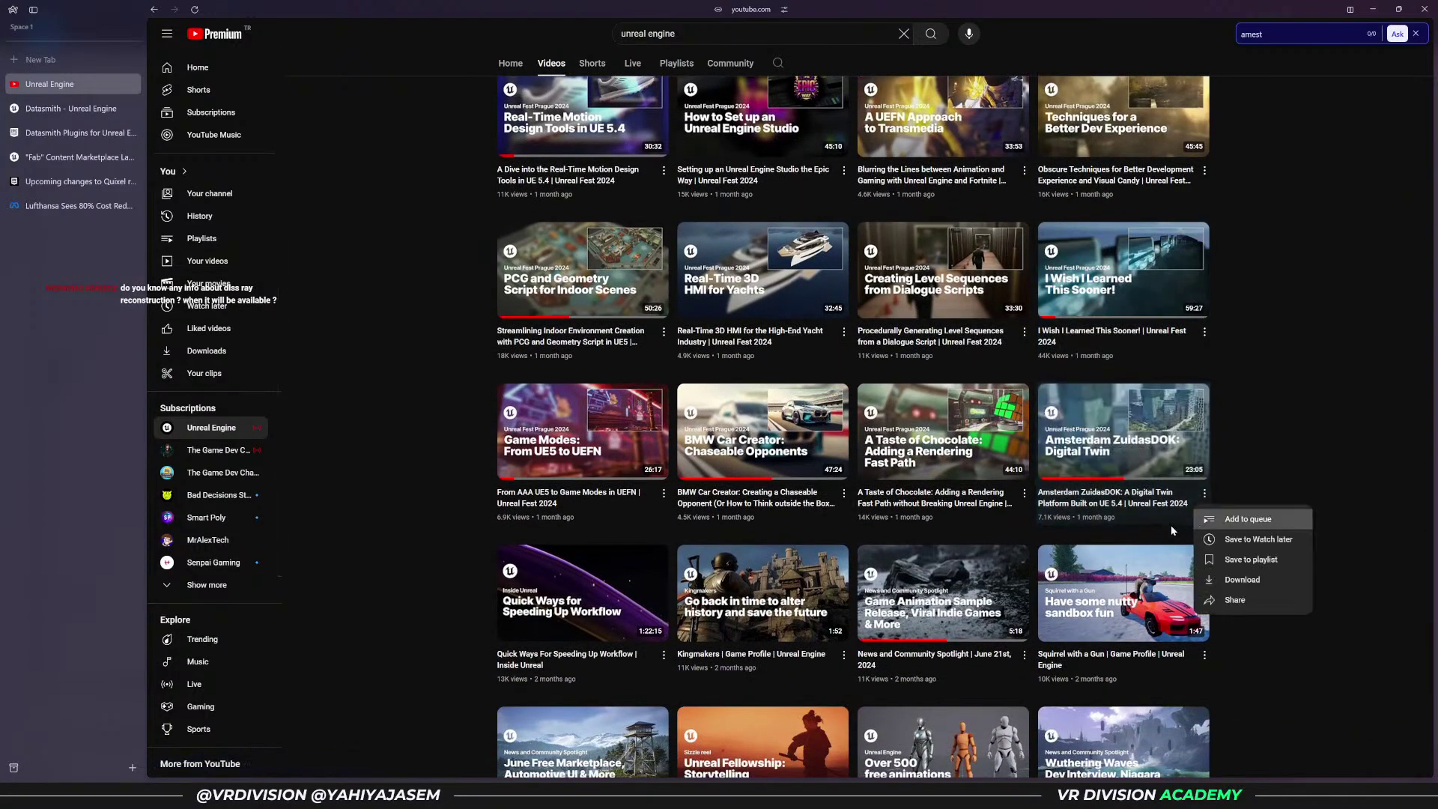
{"action": "left_click", "coordinate": [1233, 599]}
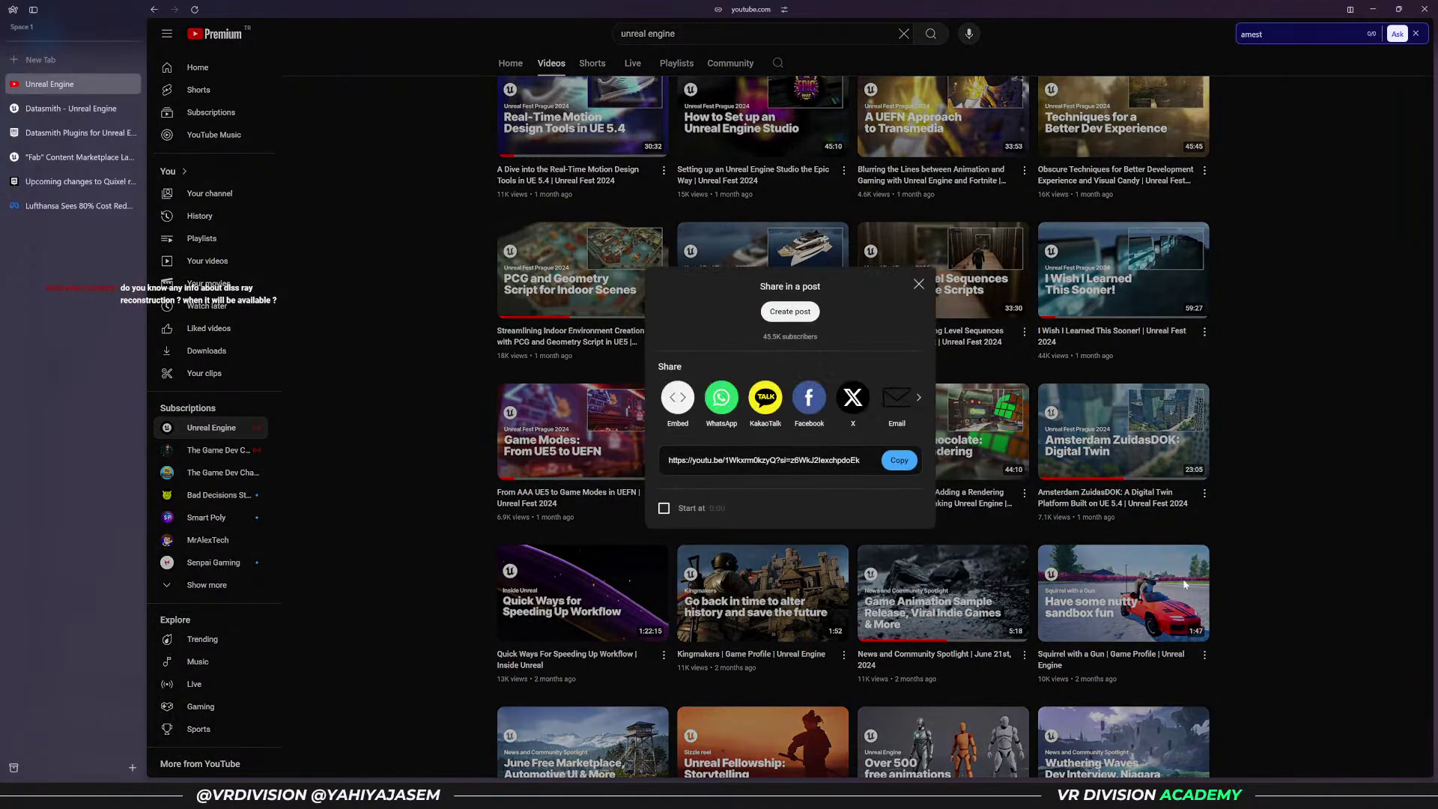
{"action": "left_click", "coordinate": [911, 466]}
{"action": "key", "text": "alt+Tab"}
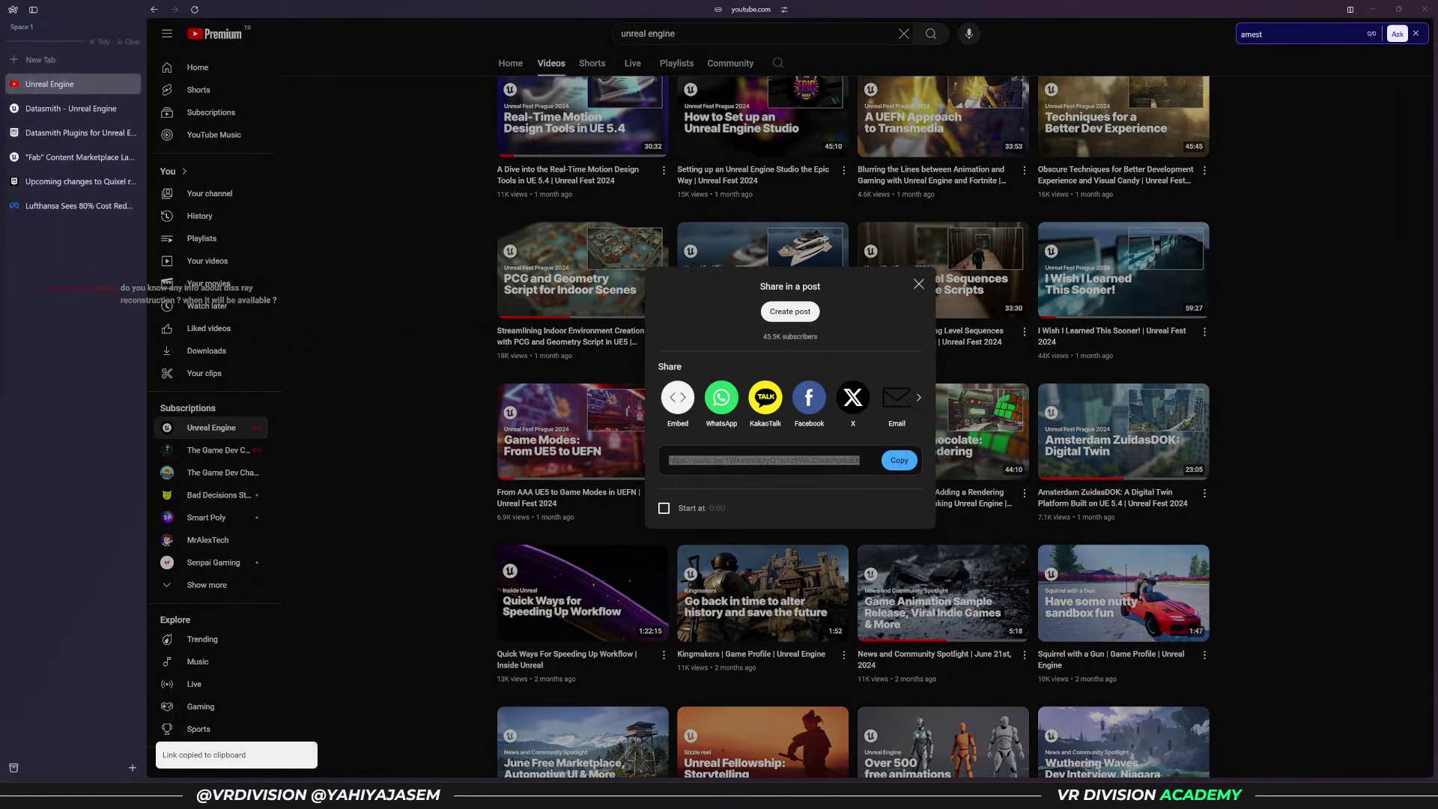
{"action": "left_click", "coordinate": [1073, 408]}
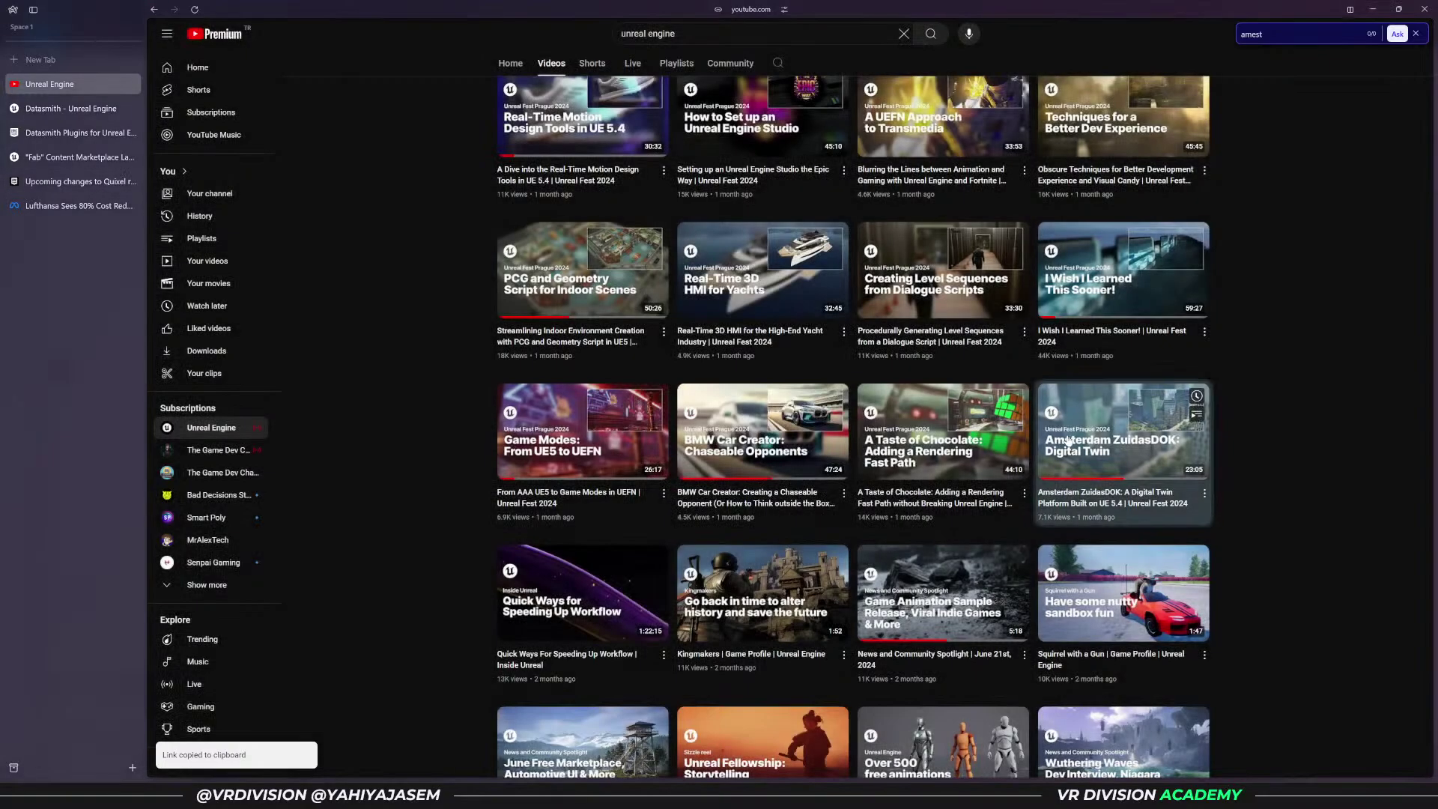
- Open the Amsterdam ZuidasDOK video, mute it and play the segment showing the house configurator
{"action": "left_click", "coordinate": [1079, 428]}
{"action": "left_click", "coordinate": [218, 700]}
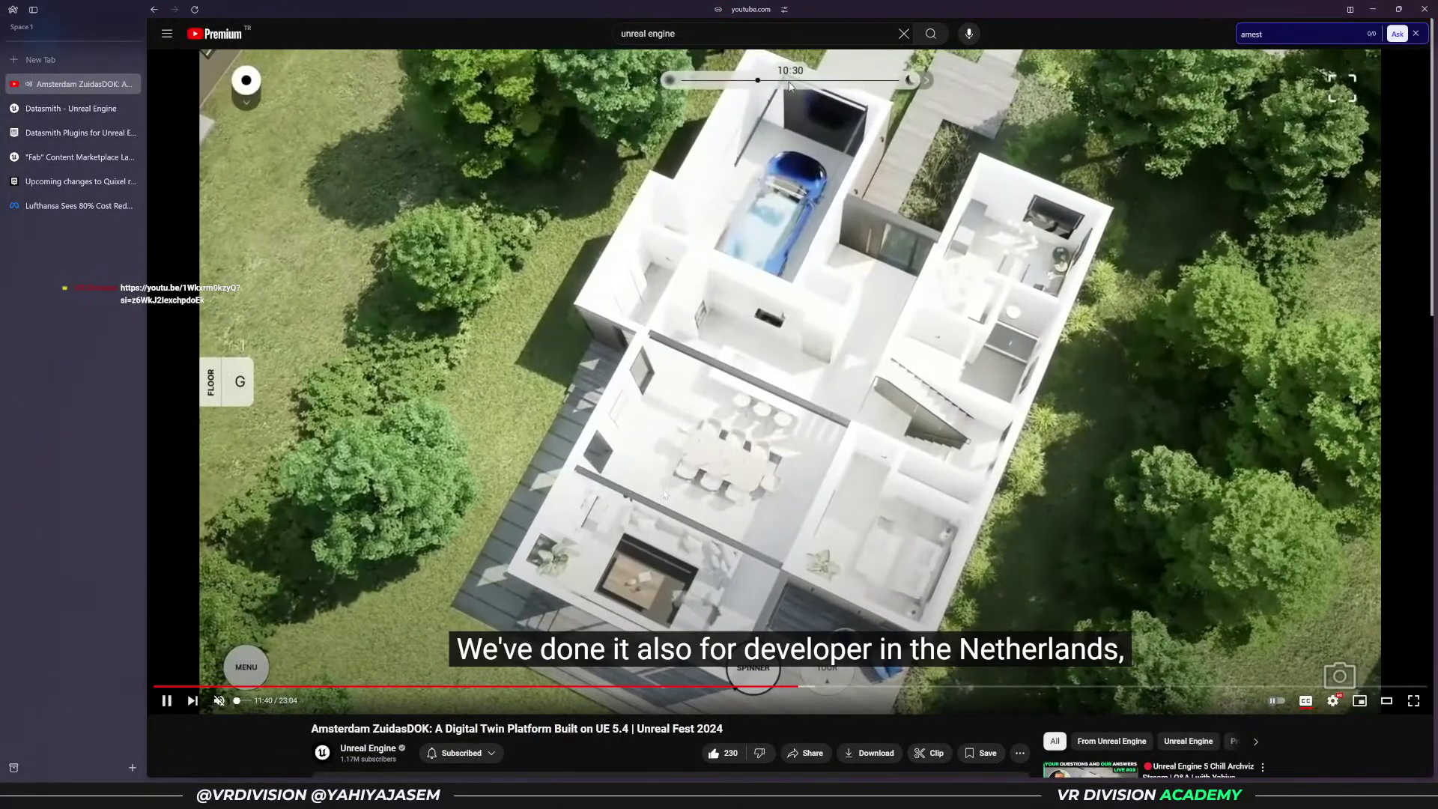
{"action": "key", "text": "space"}
{"action": "left_click", "coordinate": [787, 686]}
{"action": "left_click", "coordinate": [924, 412]}
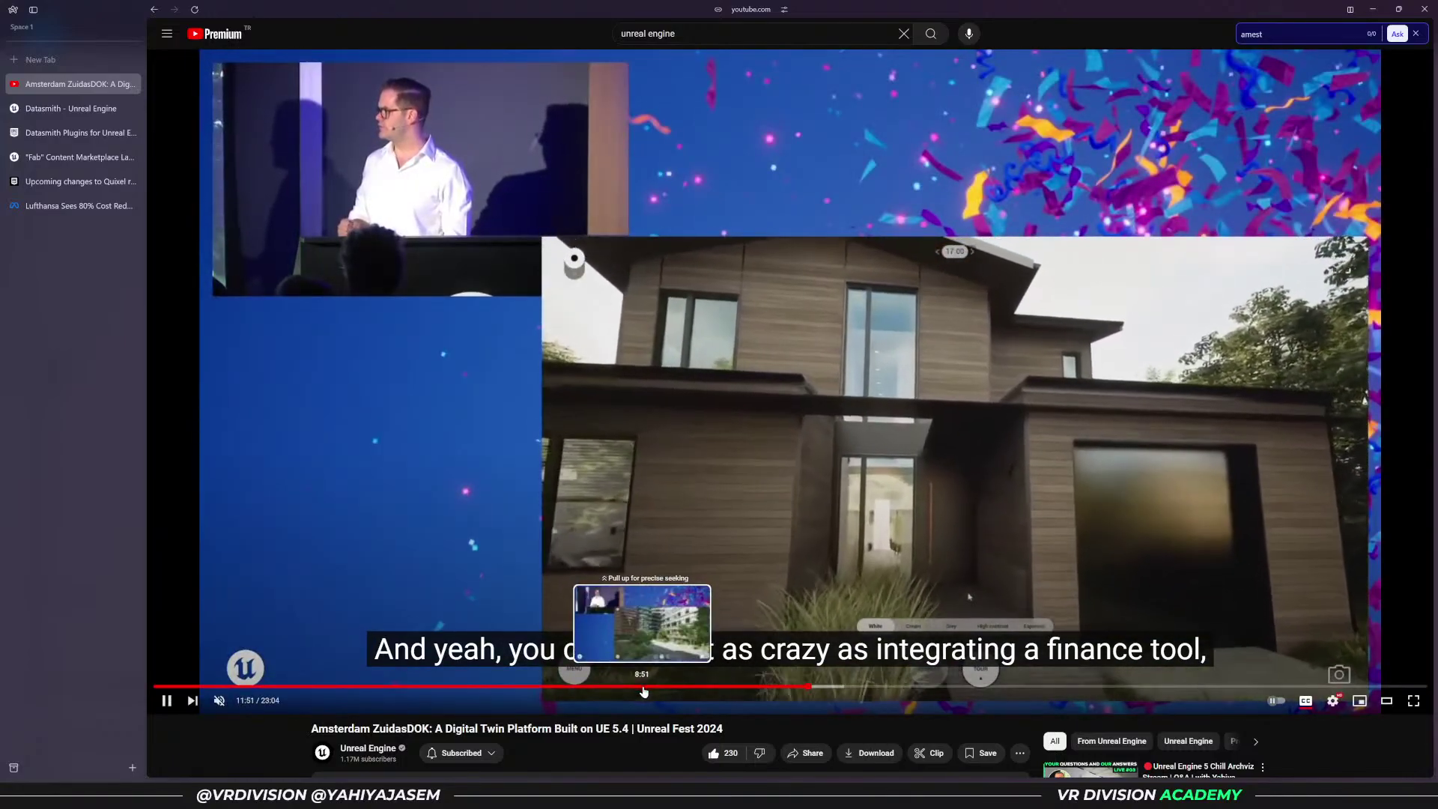
- Jump back in the talk and review the Amsterdam city model and The Rock web demo from about 9:14
{"action": "left_click", "coordinate": [683, 687]}
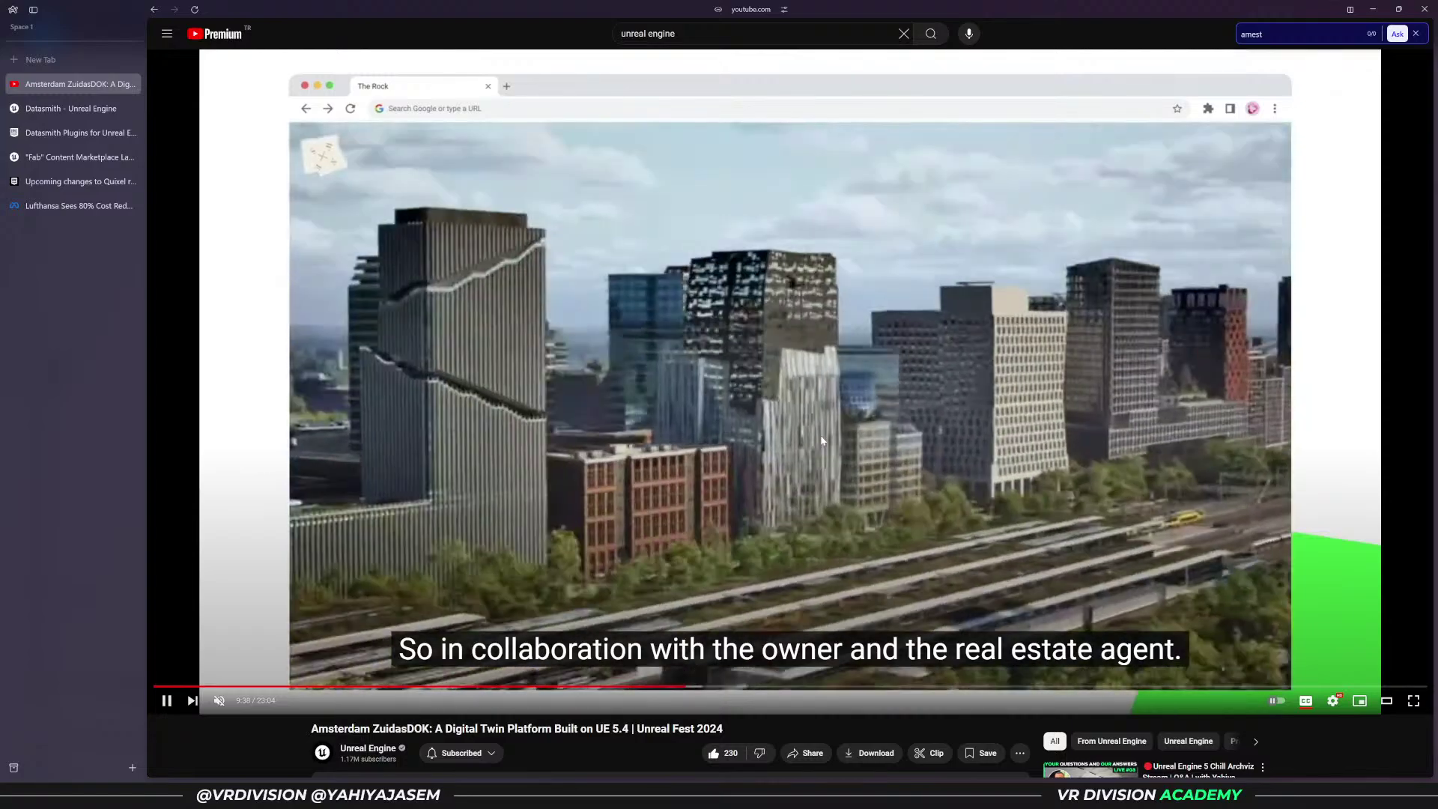
{"action": "left_click", "coordinate": [825, 419]}
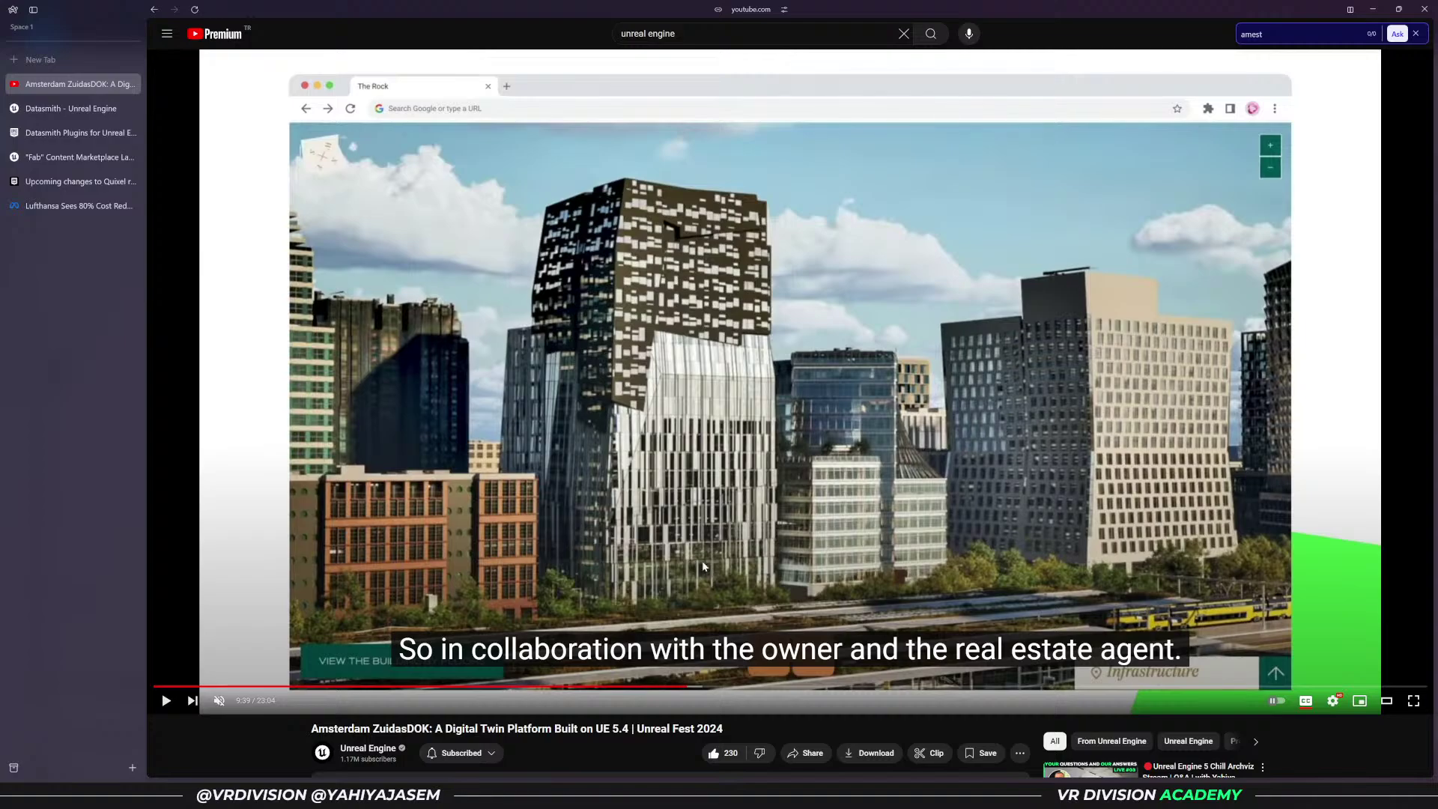
{"action": "left_click", "coordinate": [665, 687]}
{"action": "left_click", "coordinate": [704, 469]}
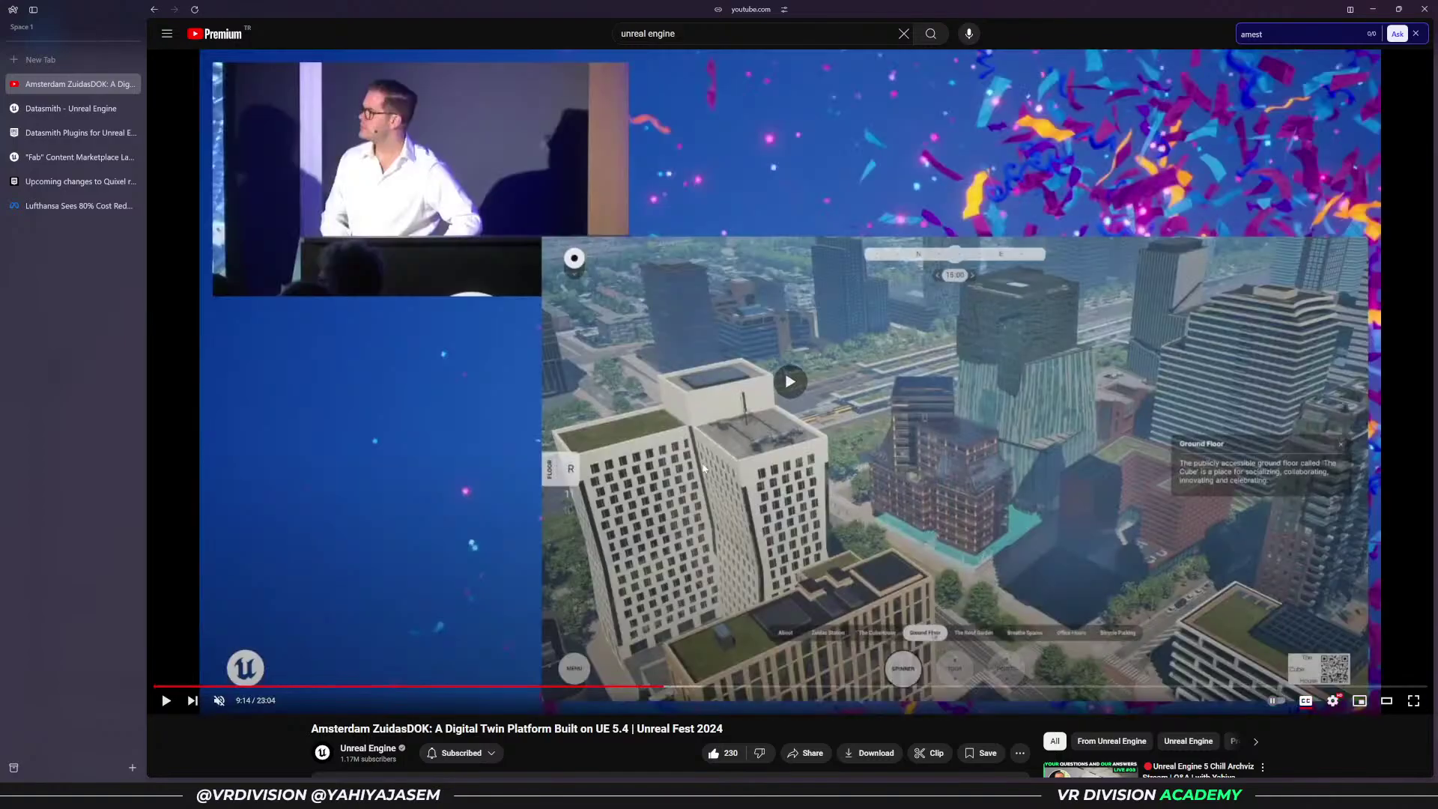
{"action": "left_click", "coordinate": [722, 389]}
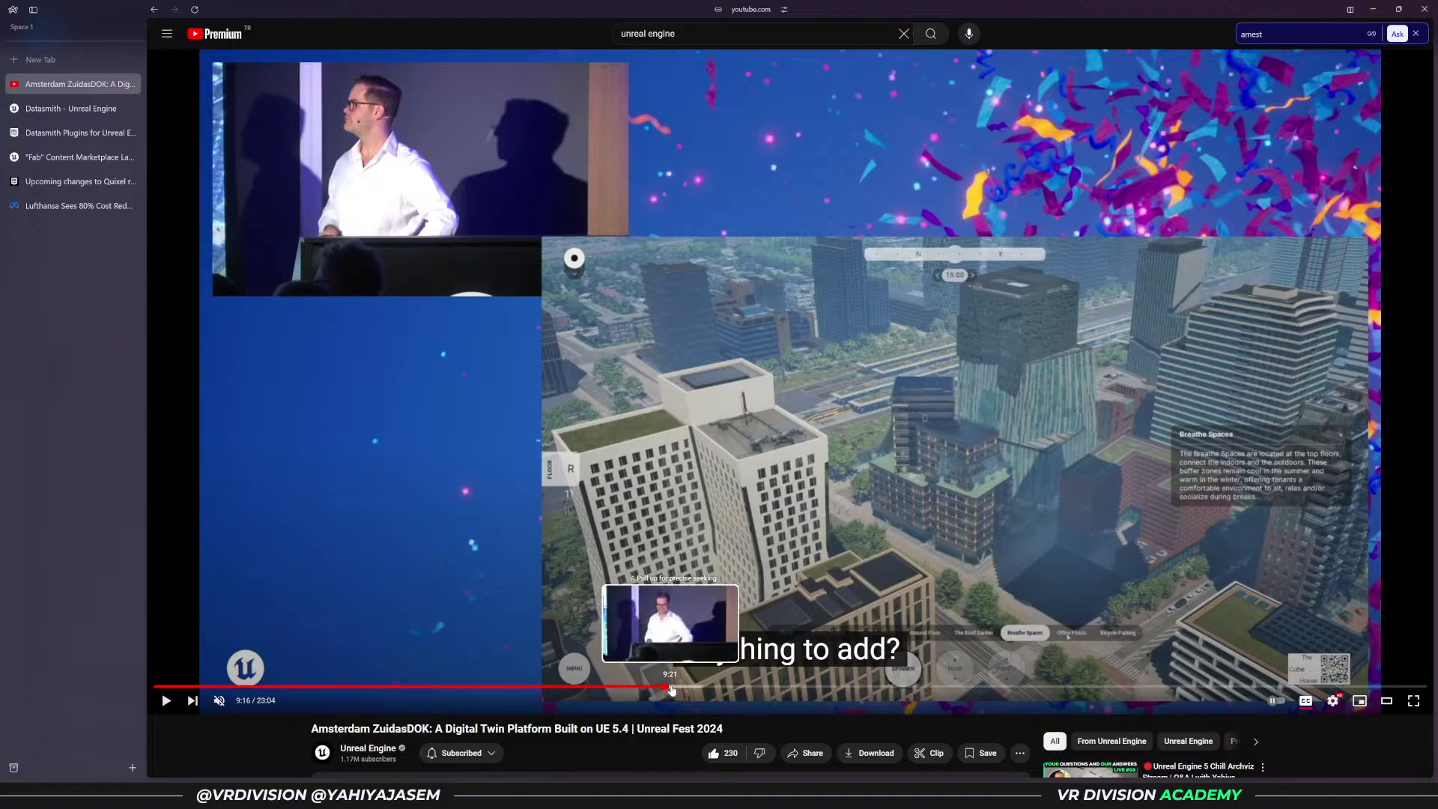
{"action": "left_click", "coordinate": [667, 599]}
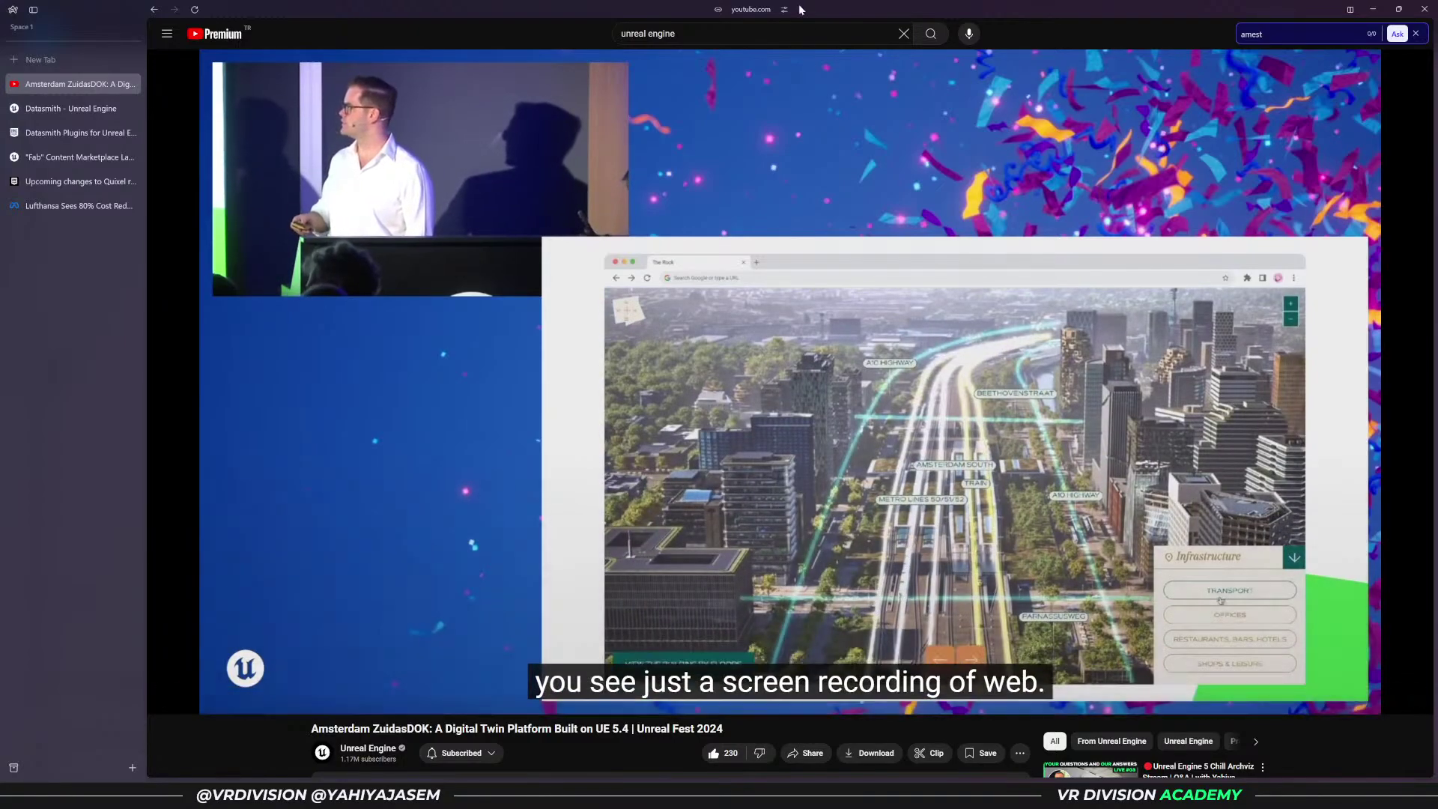
- Minimize the browser and Figma windows to get back to Unreal Editor
{"action": "left_click", "coordinate": [1374, 9]}
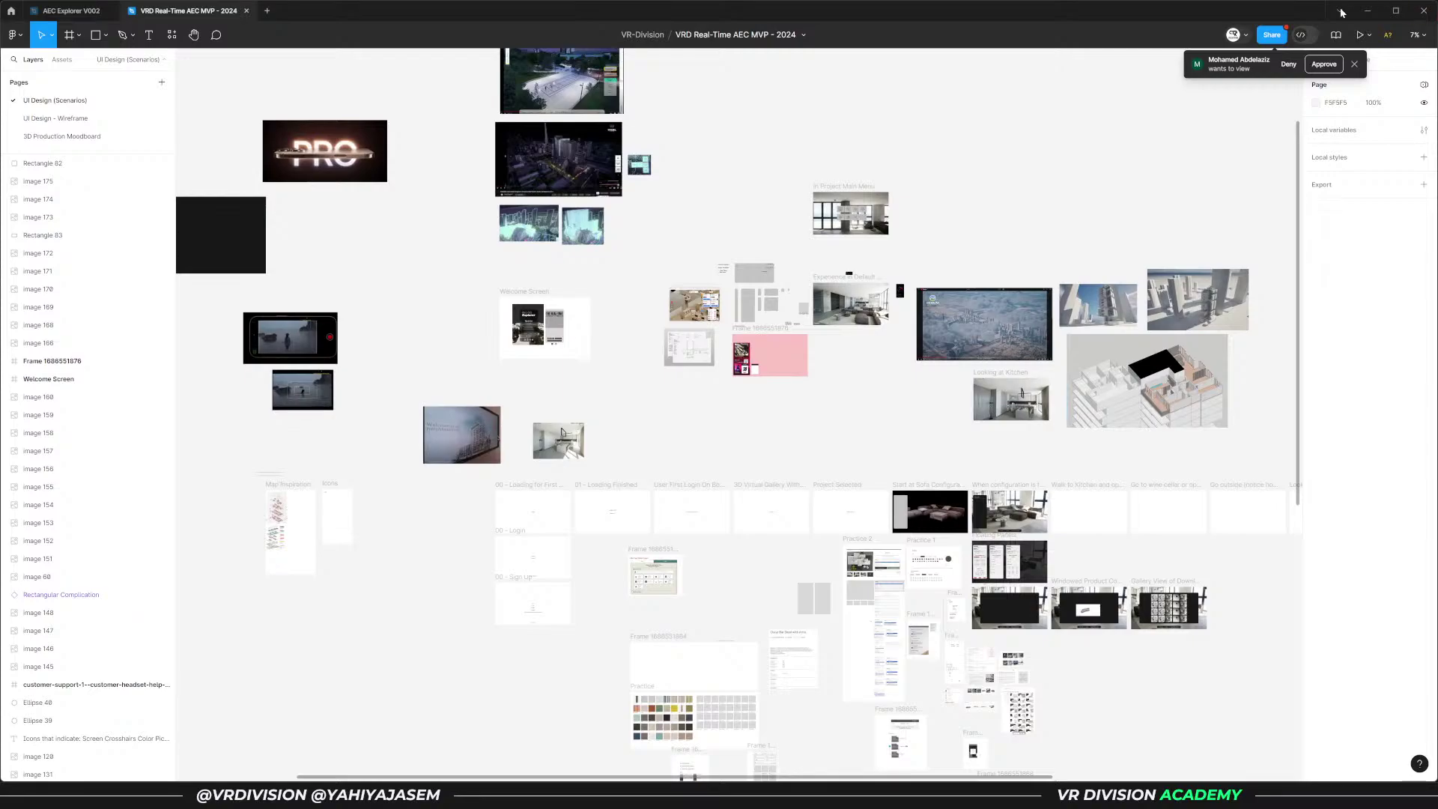
{"action": "left_click", "coordinate": [1368, 11]}
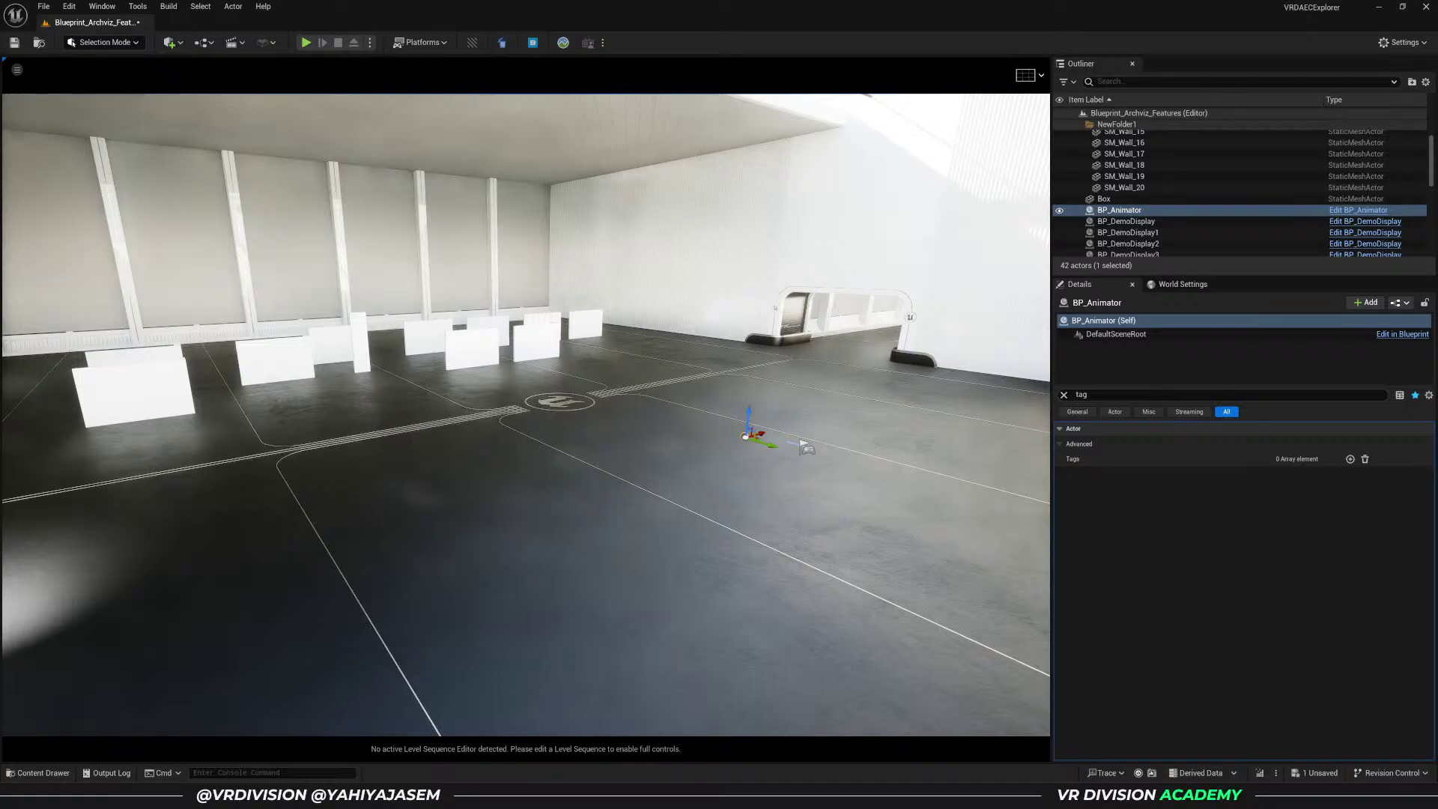
- Switch to the Arc browser window and open dimensiva.com in a new tab
{"action": "mouse_move", "coordinate": [547, 798]}
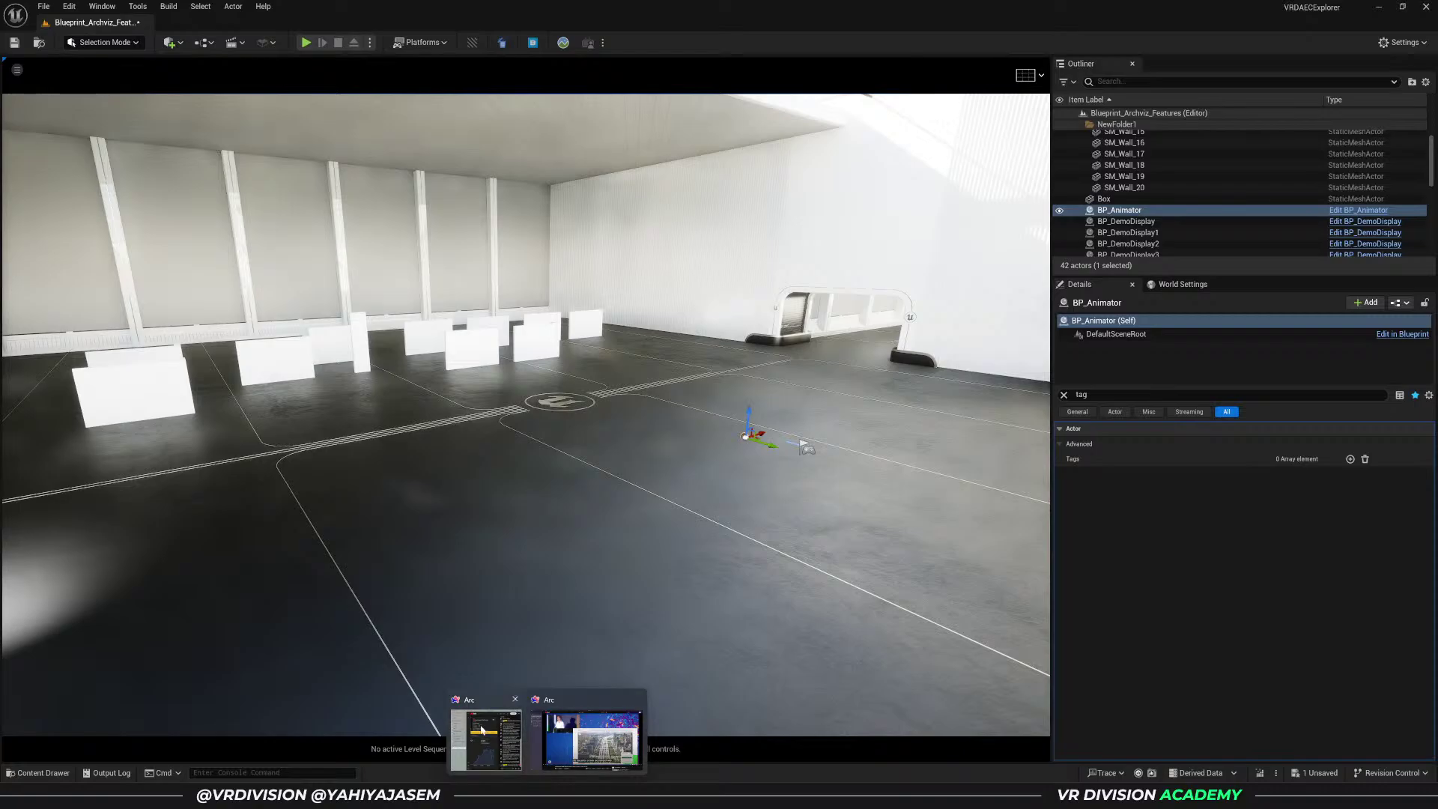
{"action": "left_click", "coordinate": [592, 740]}
{"action": "key", "text": "ctrl+t"}
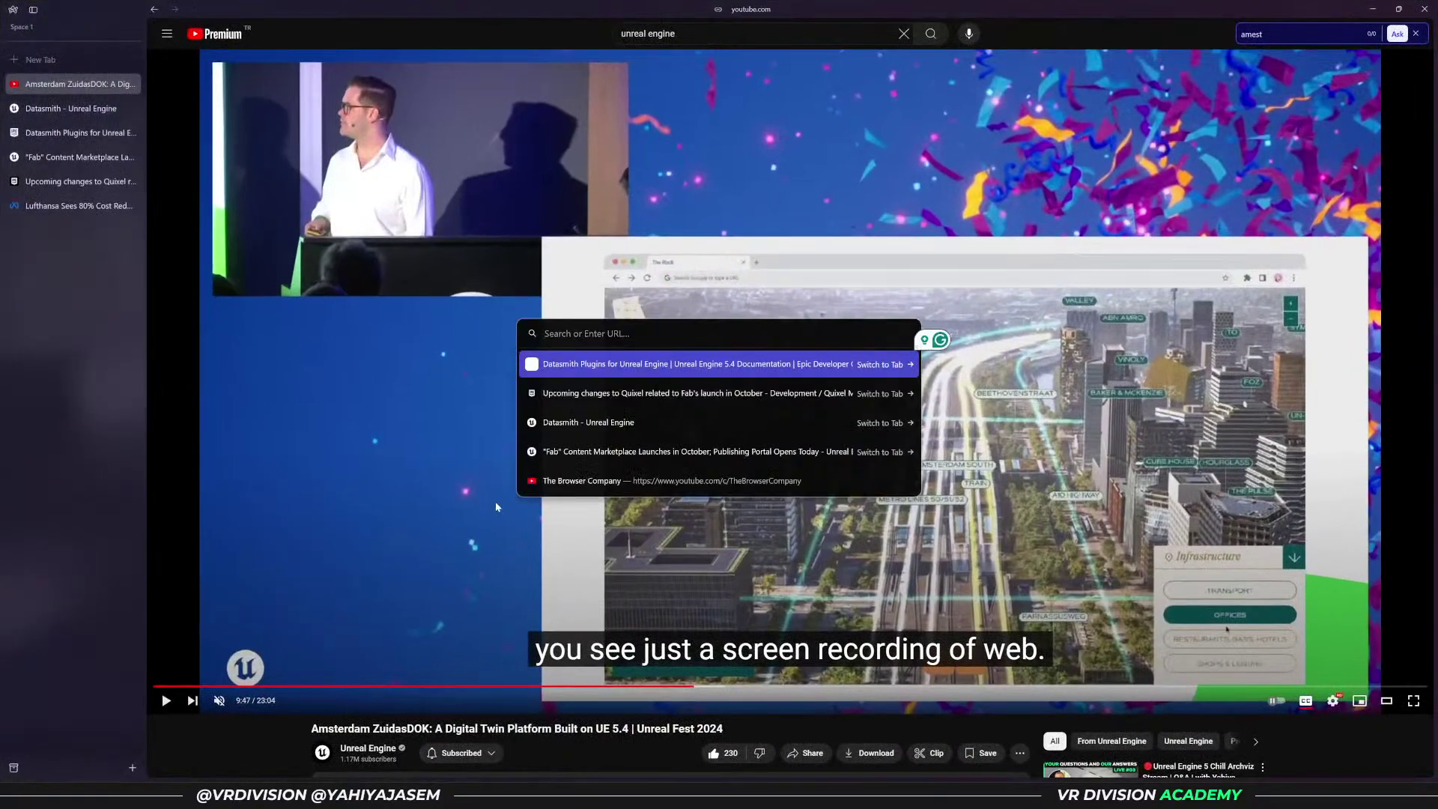
{"action": "type", "text": "dimensiva.com"}
{"action": "key", "text": "Return"}
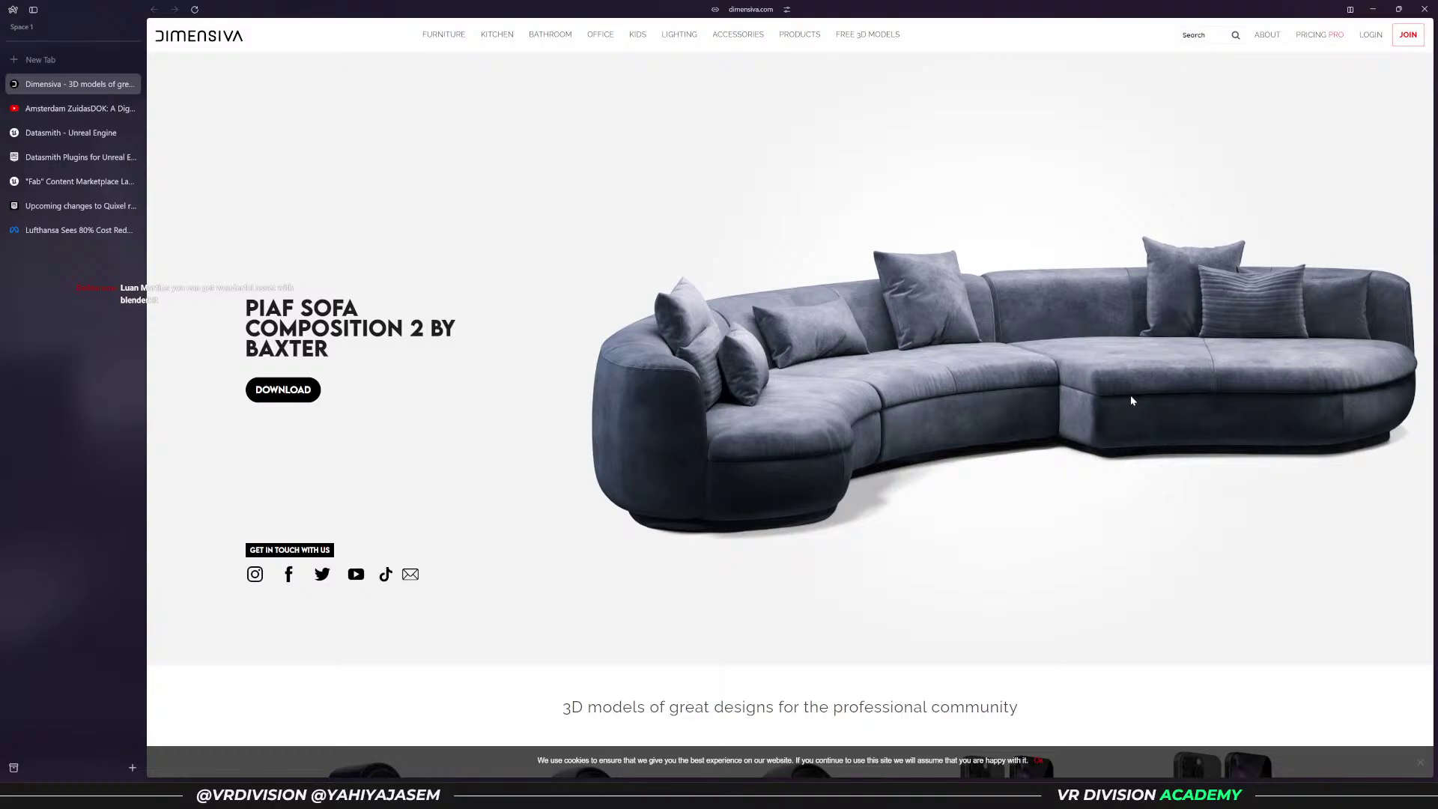
- Browse Dimensiva's free 3D models page, return to the homepage and look through its product models
{"action": "left_click", "coordinate": [868, 35]}
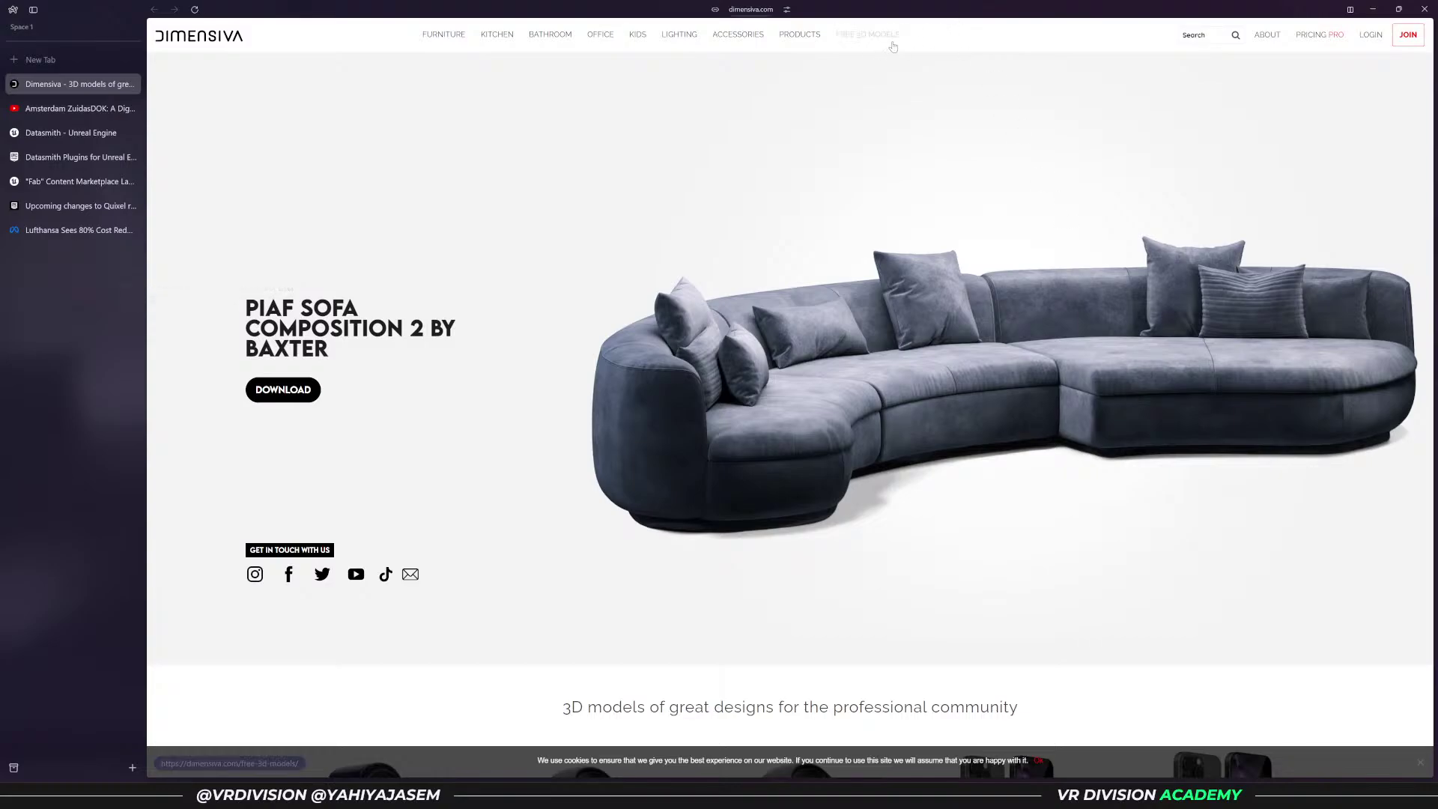
{"action": "scroll", "coordinate": [725, 279], "scroll_direction": "down", "scroll_amount": 20}
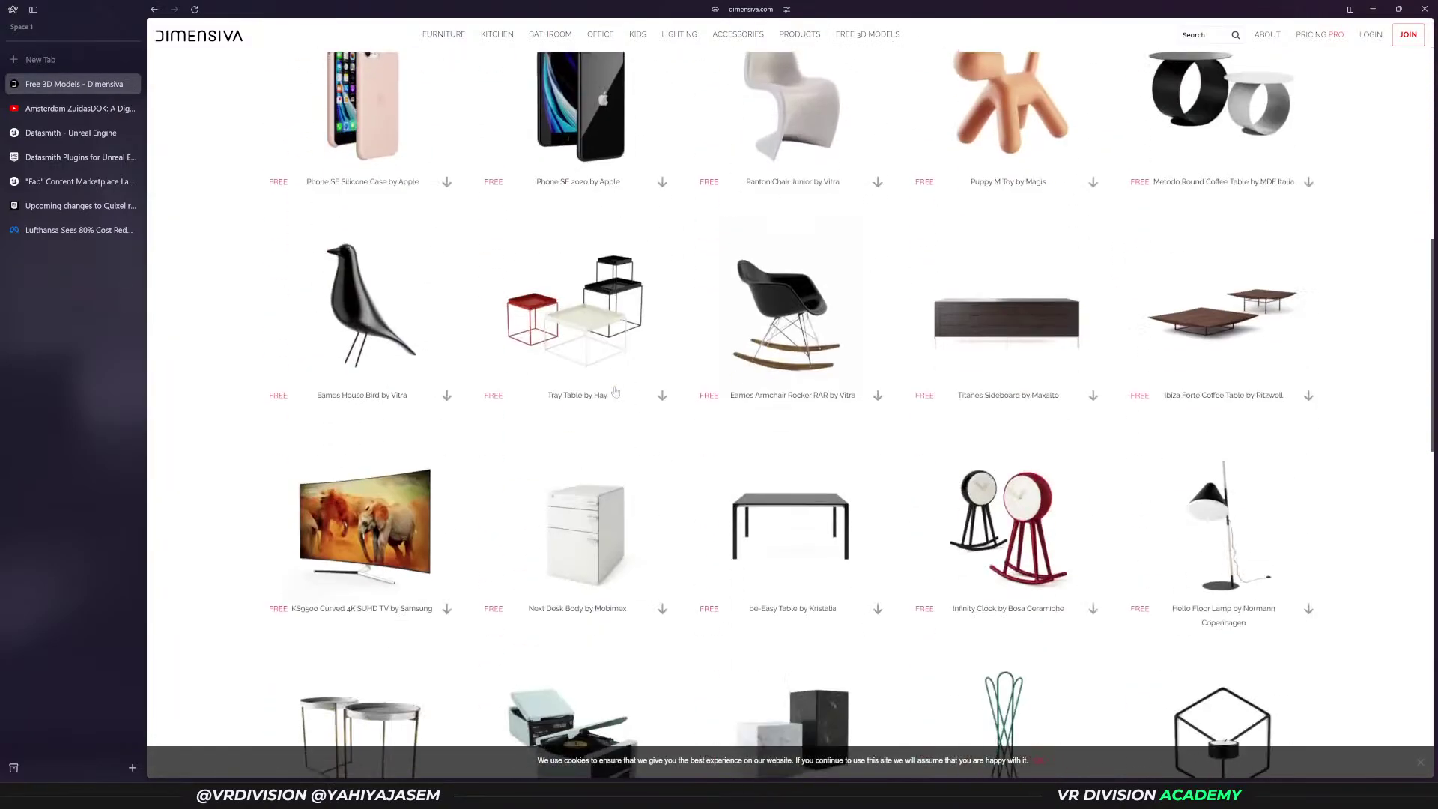
{"action": "key", "text": "alt+Left"}
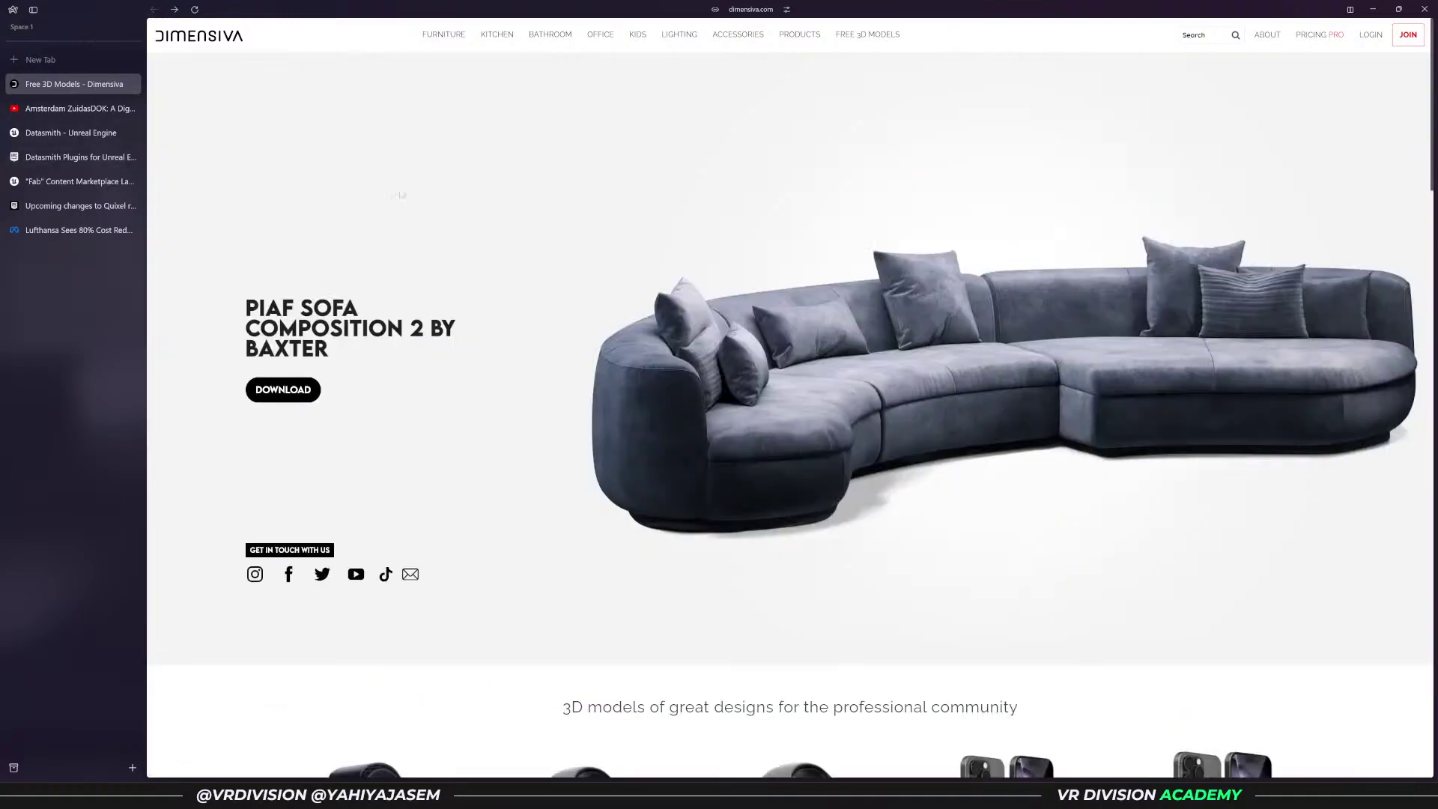
{"action": "scroll", "coordinate": [655, 394], "scroll_direction": "down", "scroll_amount": 8}
{"action": "scroll", "coordinate": [627, 496], "scroll_direction": "down", "scroll_amount": 20}
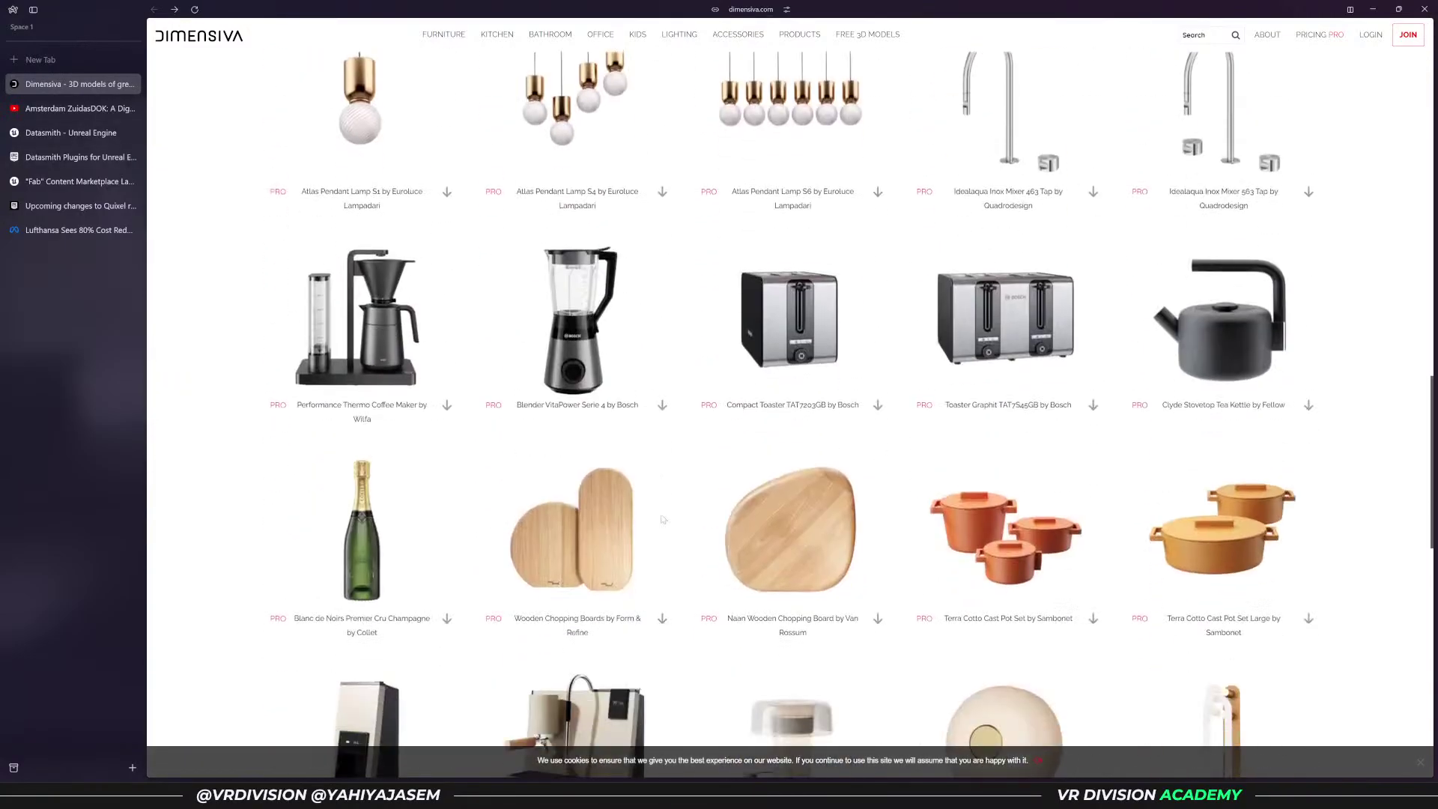
{"action": "scroll", "coordinate": [707, 530], "scroll_direction": "down", "scroll_amount": 3}
{"action": "scroll", "coordinate": [712, 539], "scroll_direction": "up", "scroll_amount": 20}
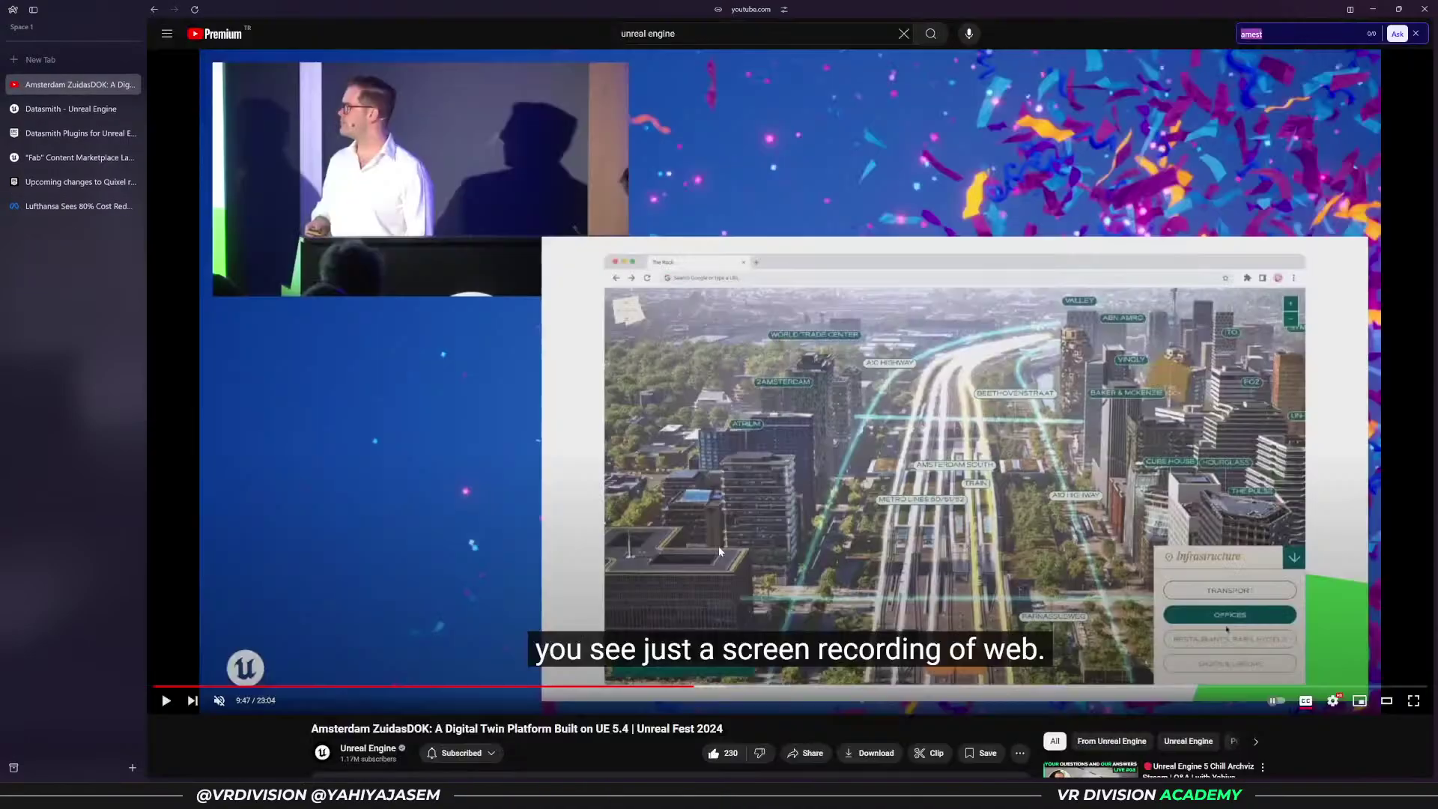
- Close the Dimensiva tab and the find bar, and minimize the browser to return to Unreal Editor
{"action": "key", "text": "ctrl+w"}
{"action": "left_click", "coordinate": [1417, 33]}
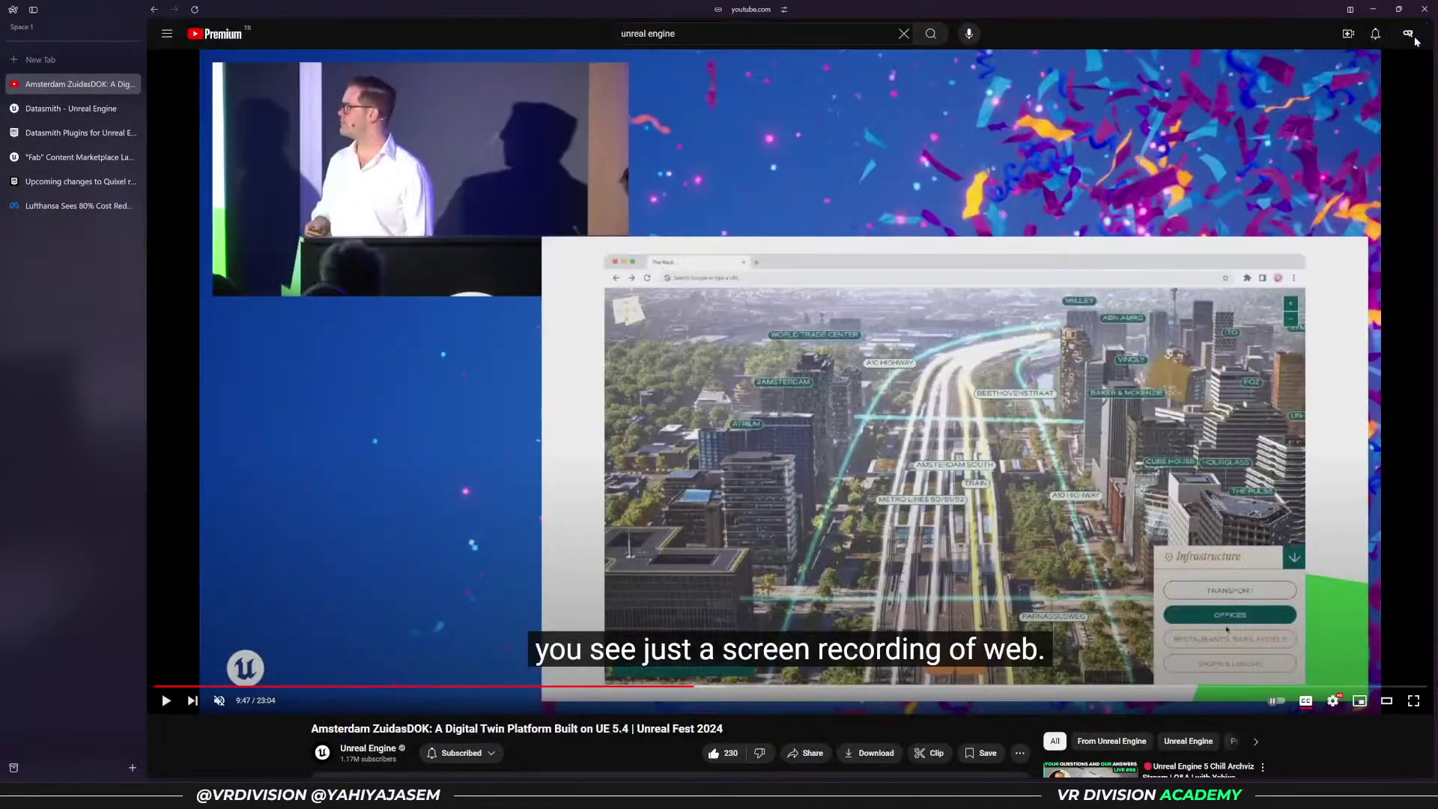
{"action": "left_click", "coordinate": [1374, 10]}
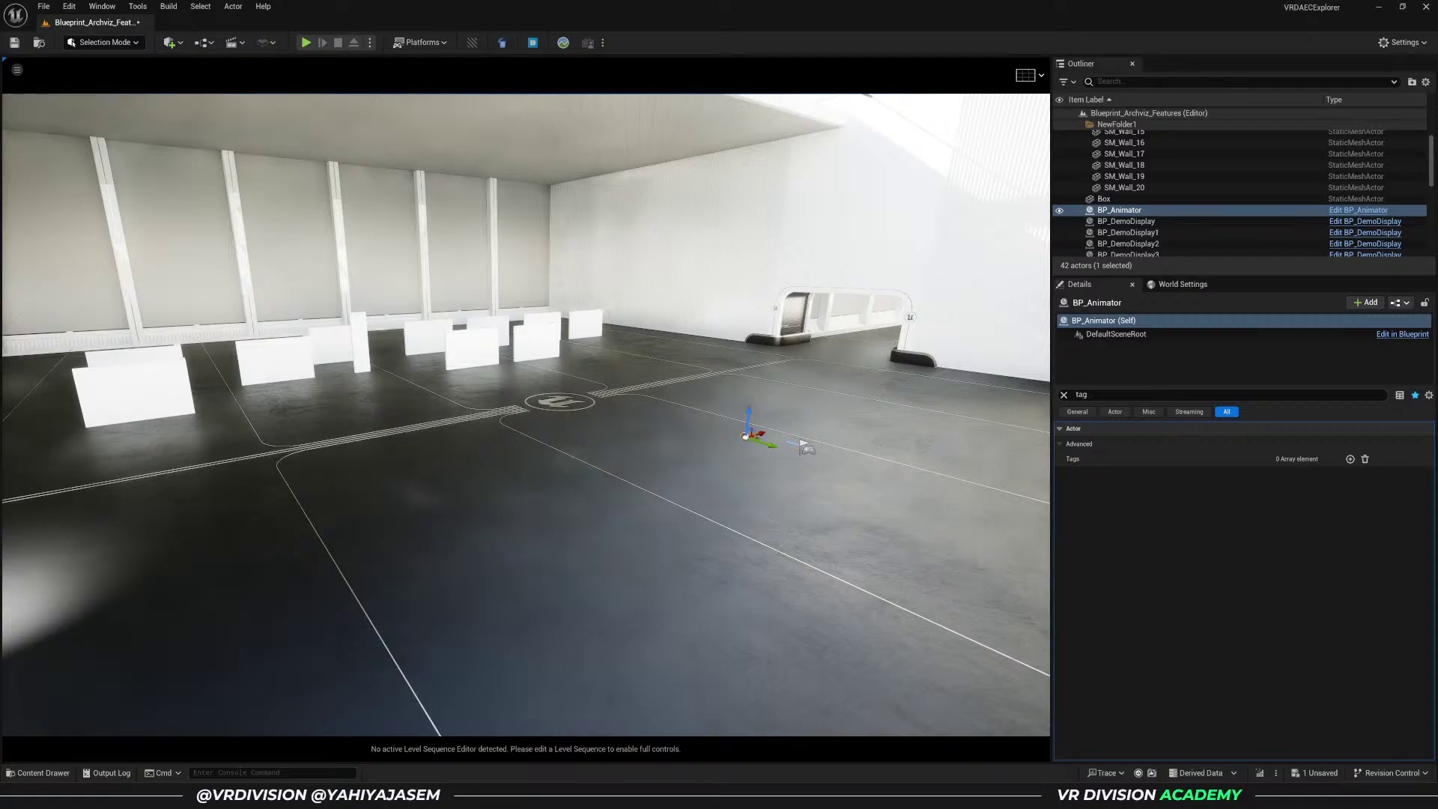
- Switch back to the Arc browser window and open cesium.com in a new tab
{"action": "mouse_move", "coordinate": [547, 796]}
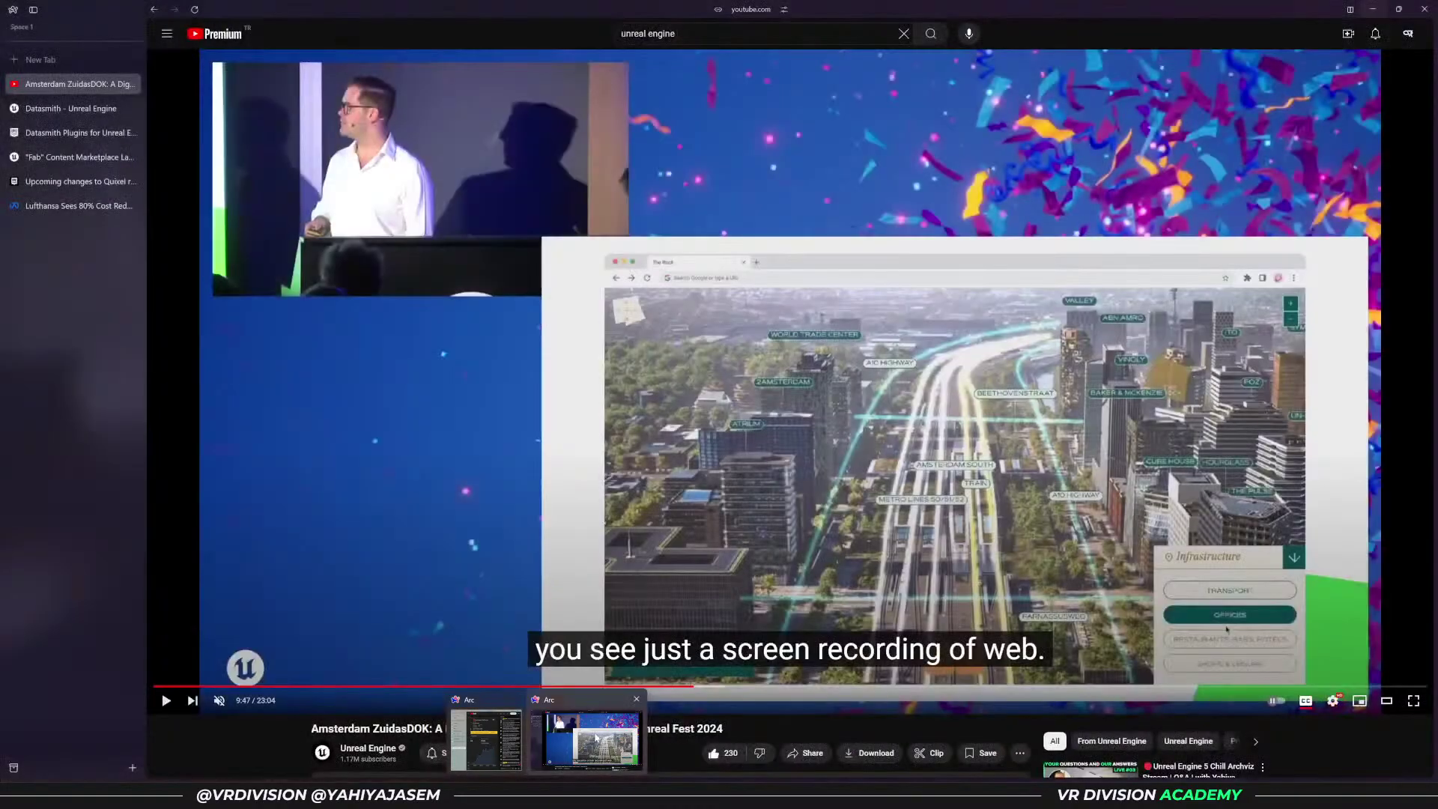
{"action": "left_click", "coordinate": [587, 740]}
{"action": "key", "text": "ctrl+t"}
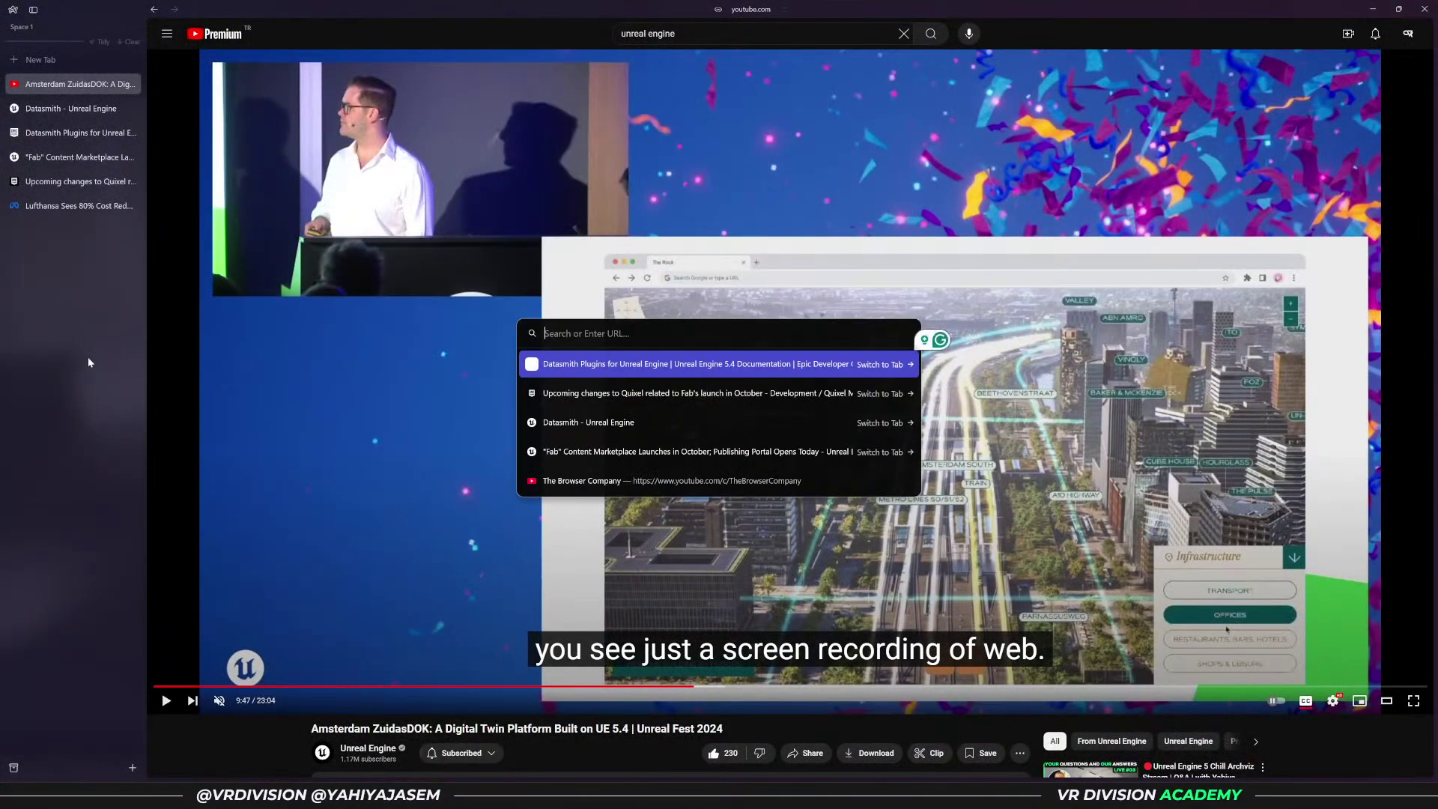
{"action": "type", "text": "cesium"}
{"action": "key", "text": "Return"}
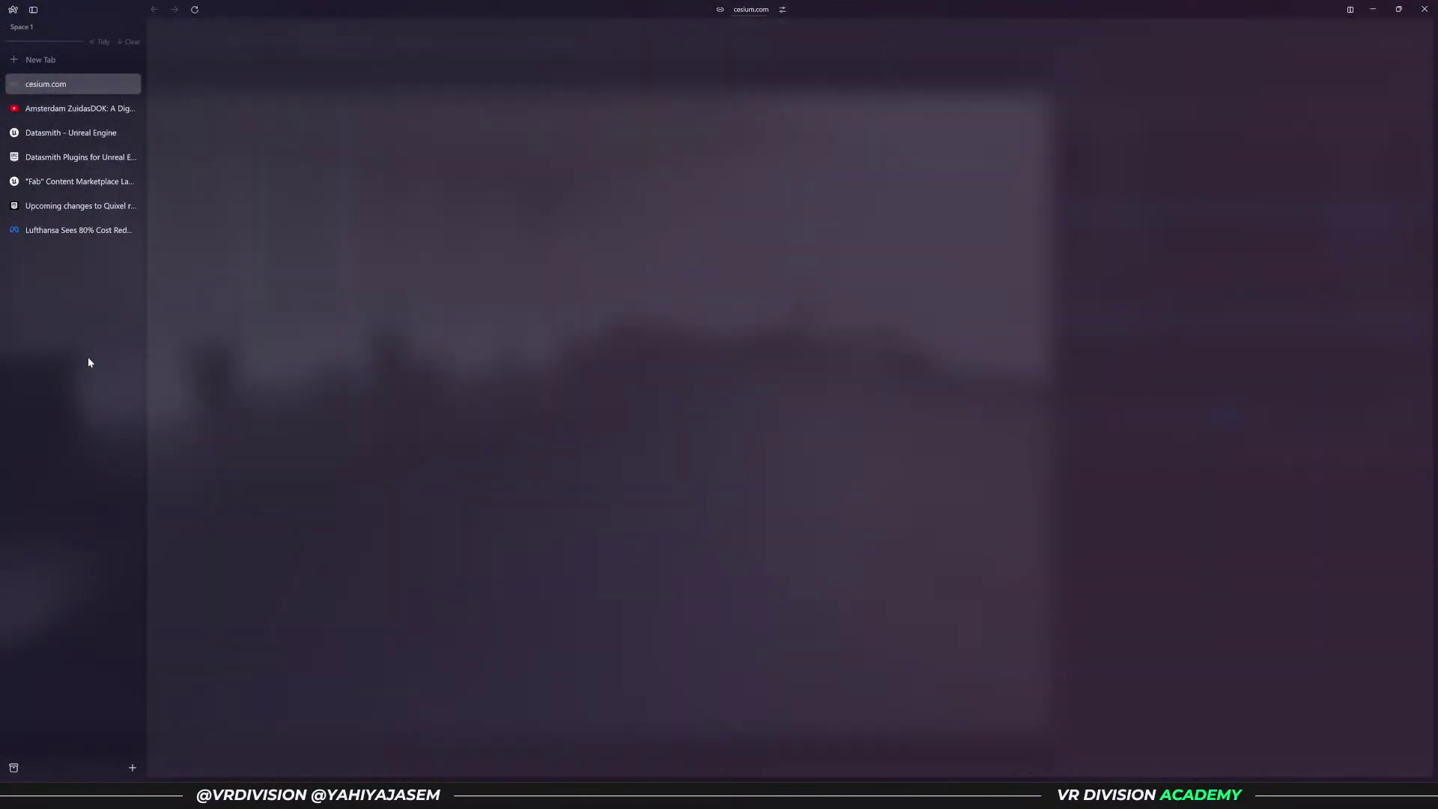
- Skim the Cesium homepage and open the "Cesium Joins Bentley Systems" news article
{"action": "scroll", "coordinate": [850, 429], "scroll_direction": "down", "scroll_amount": 10}
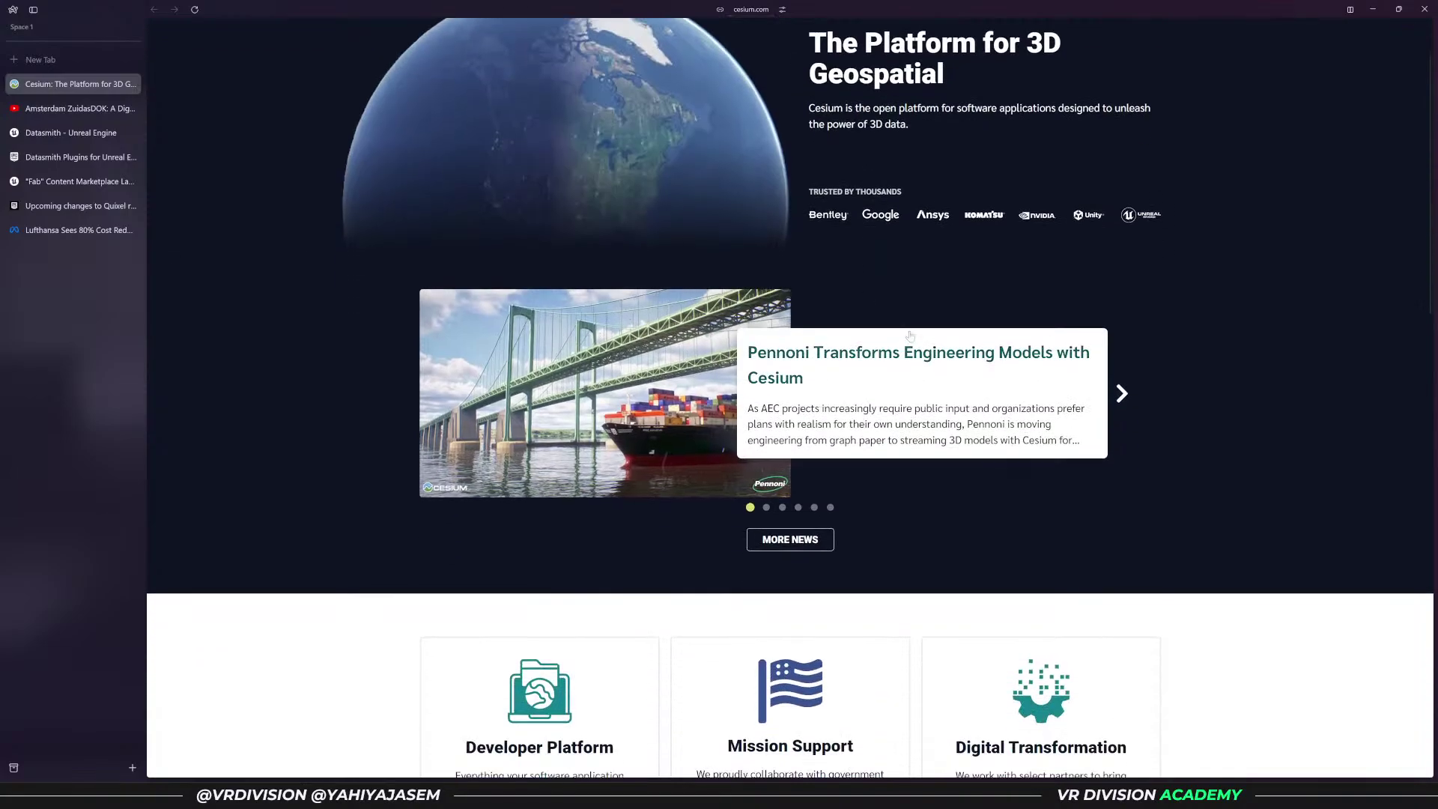
{"action": "scroll", "coordinate": [850, 429], "scroll_direction": "down", "scroll_amount": 10}
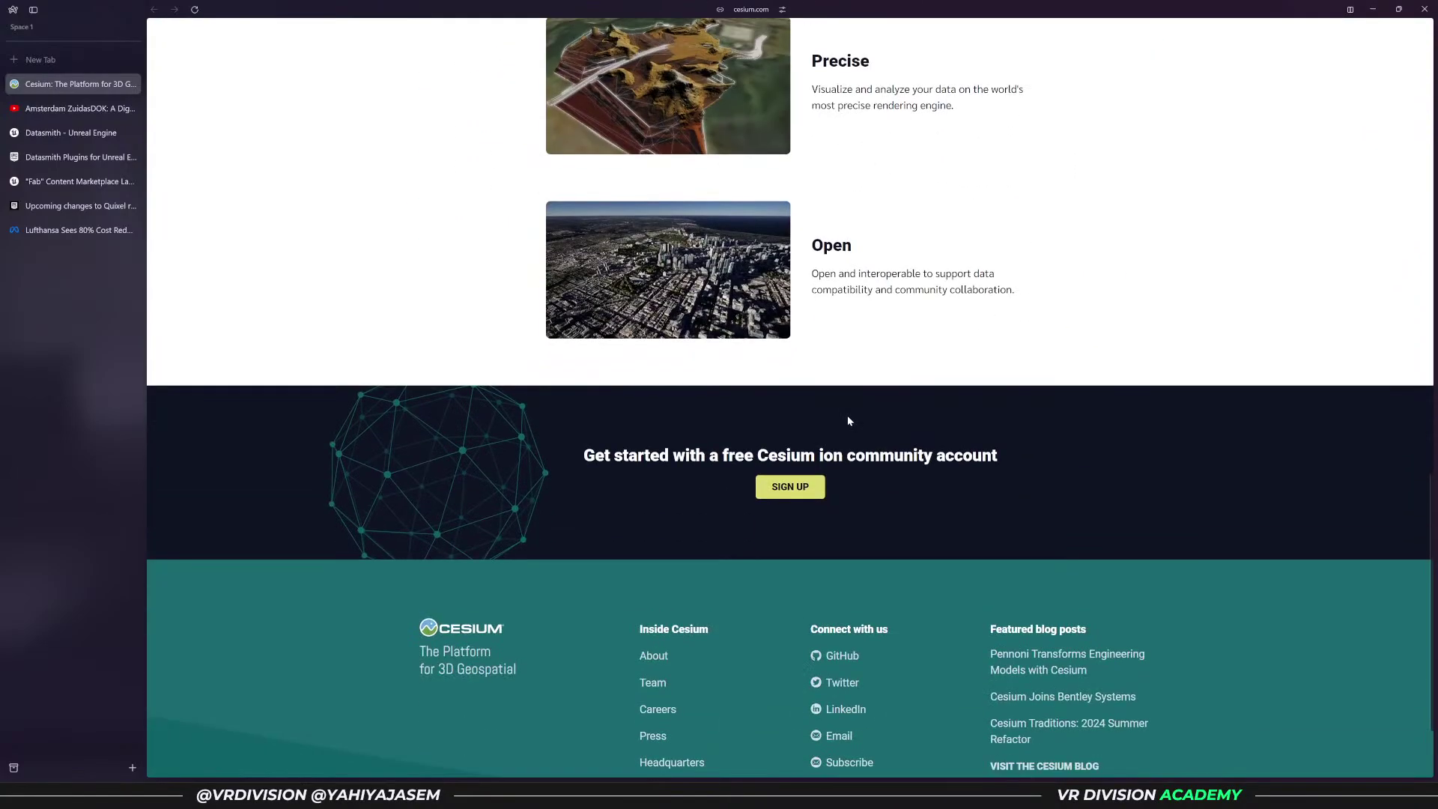
{"action": "scroll", "coordinate": [848, 416], "scroll_direction": "up", "scroll_amount": 5}
{"action": "scroll", "coordinate": [849, 436], "scroll_direction": "up", "scroll_amount": 8}
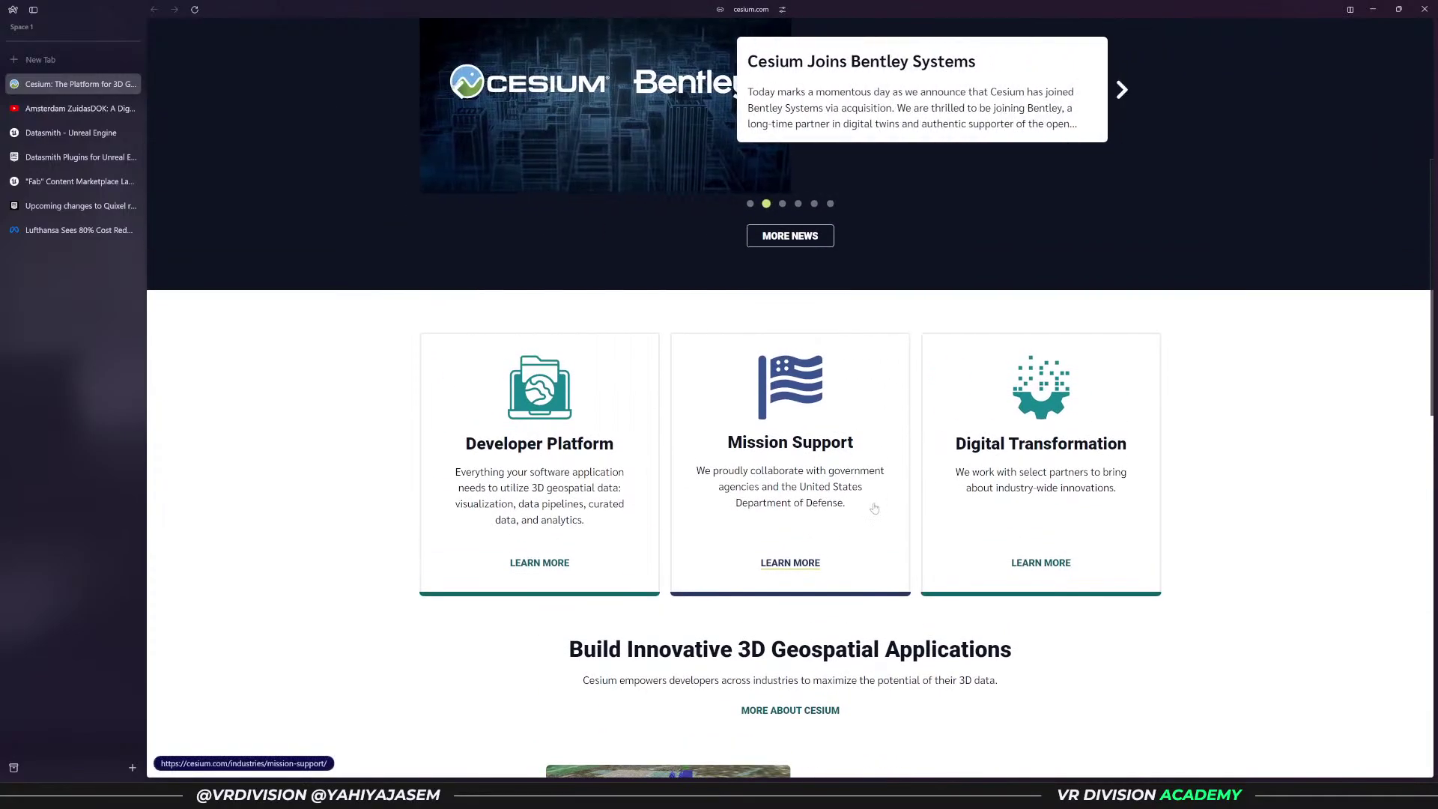
{"action": "scroll", "coordinate": [873, 516], "scroll_direction": "up", "scroll_amount": 1}
{"action": "scroll", "coordinate": [874, 517], "scroll_direction": "up", "scroll_amount": 3}
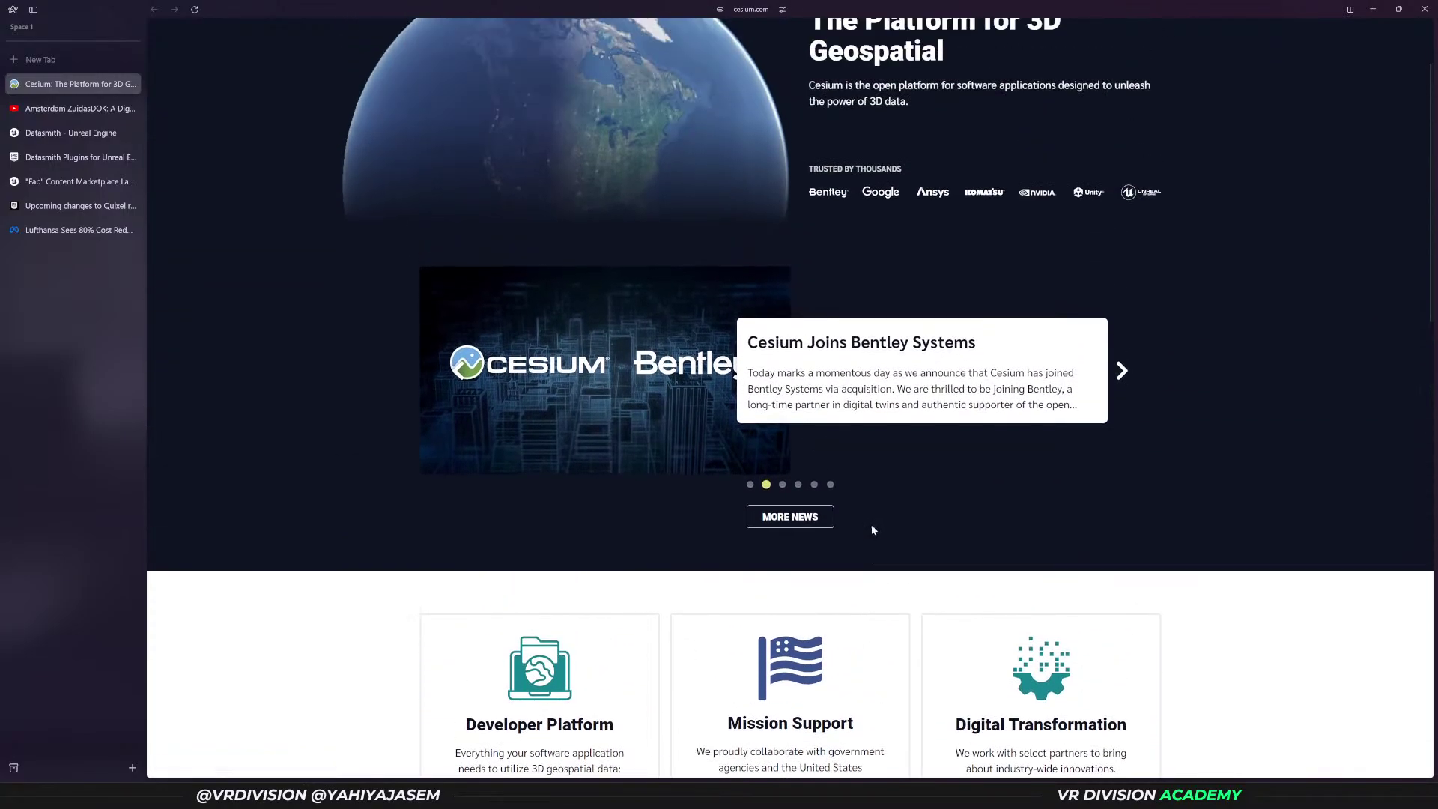
{"action": "left_click", "coordinate": [874, 358]}
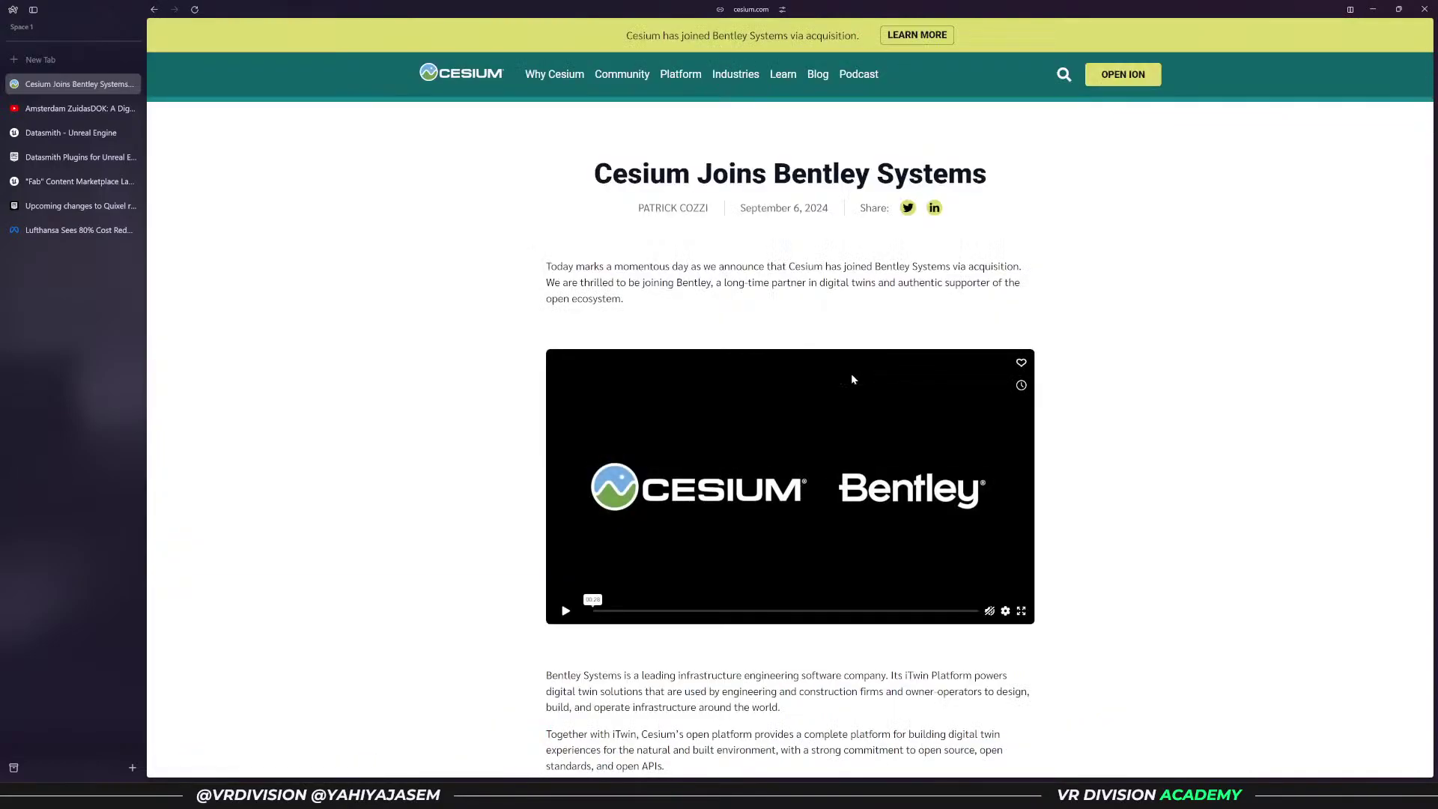
- Copy the link of the Cesium and Bentley article and minimize the browser to return to Unreal Editor
{"action": "scroll", "coordinate": [851, 376], "scroll_direction": "down", "scroll_amount": 4}
{"action": "scroll", "coordinate": [849, 359], "scroll_direction": "down", "scroll_amount": 2}
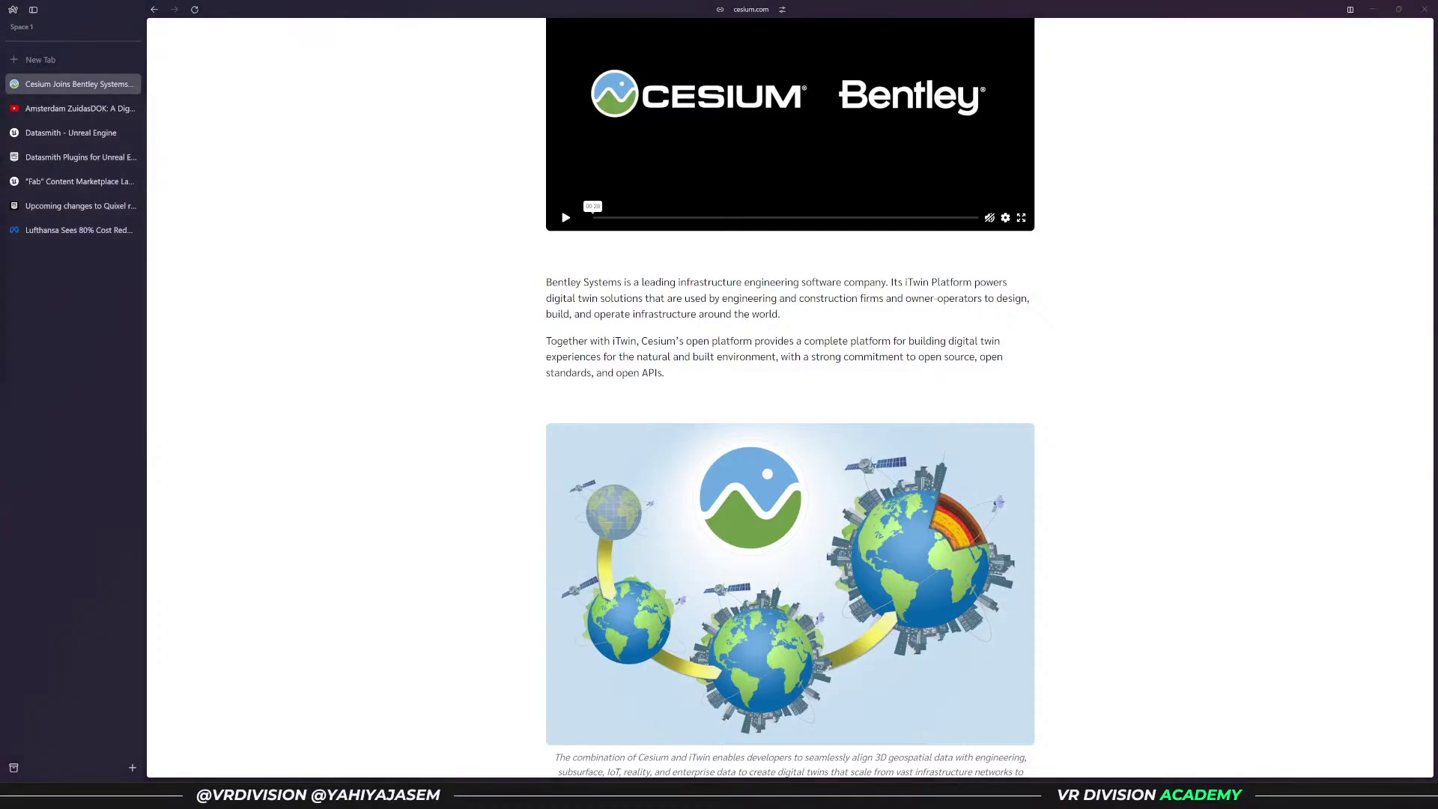
{"action": "left_click", "coordinate": [719, 9]}
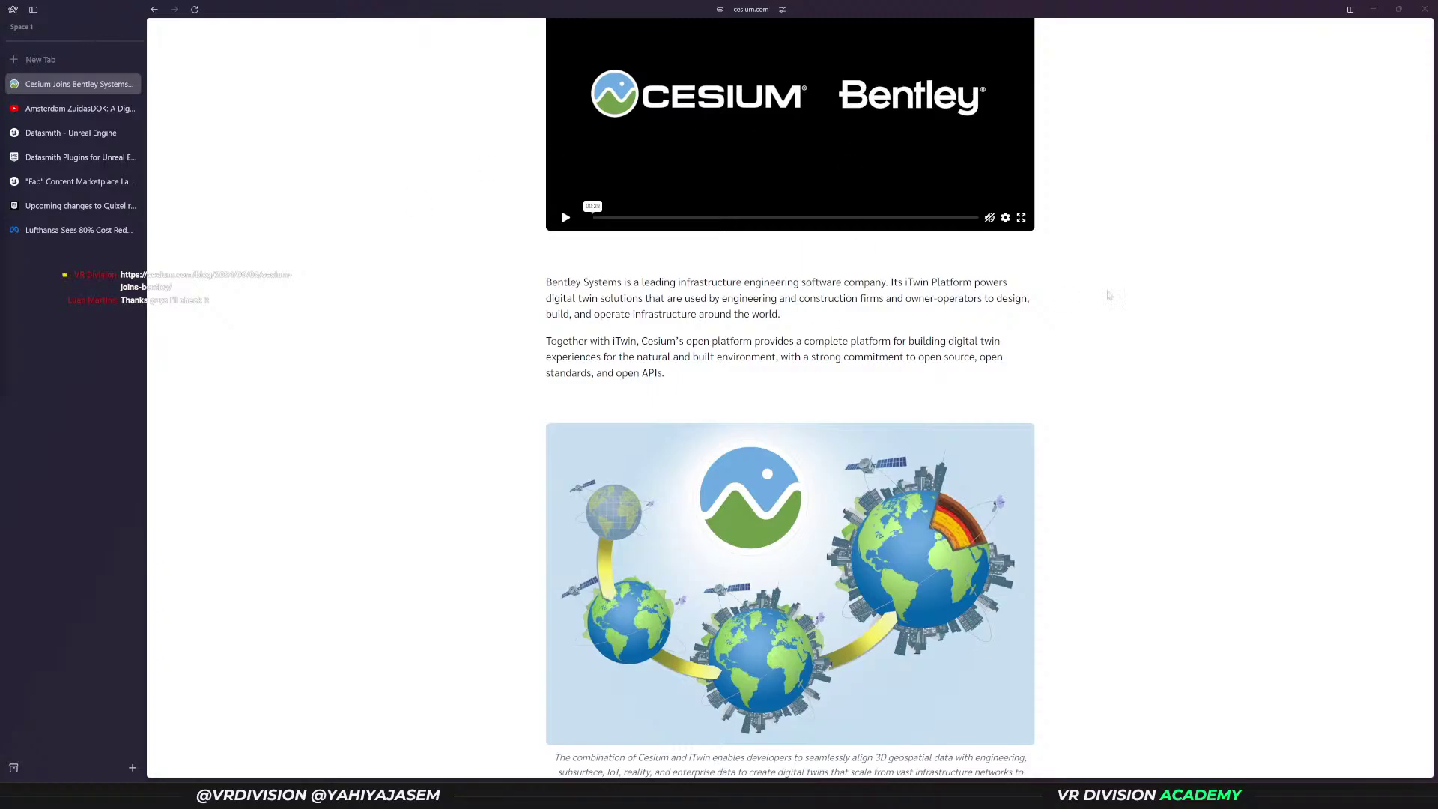
{"action": "left_click", "coordinate": [1376, 11]}
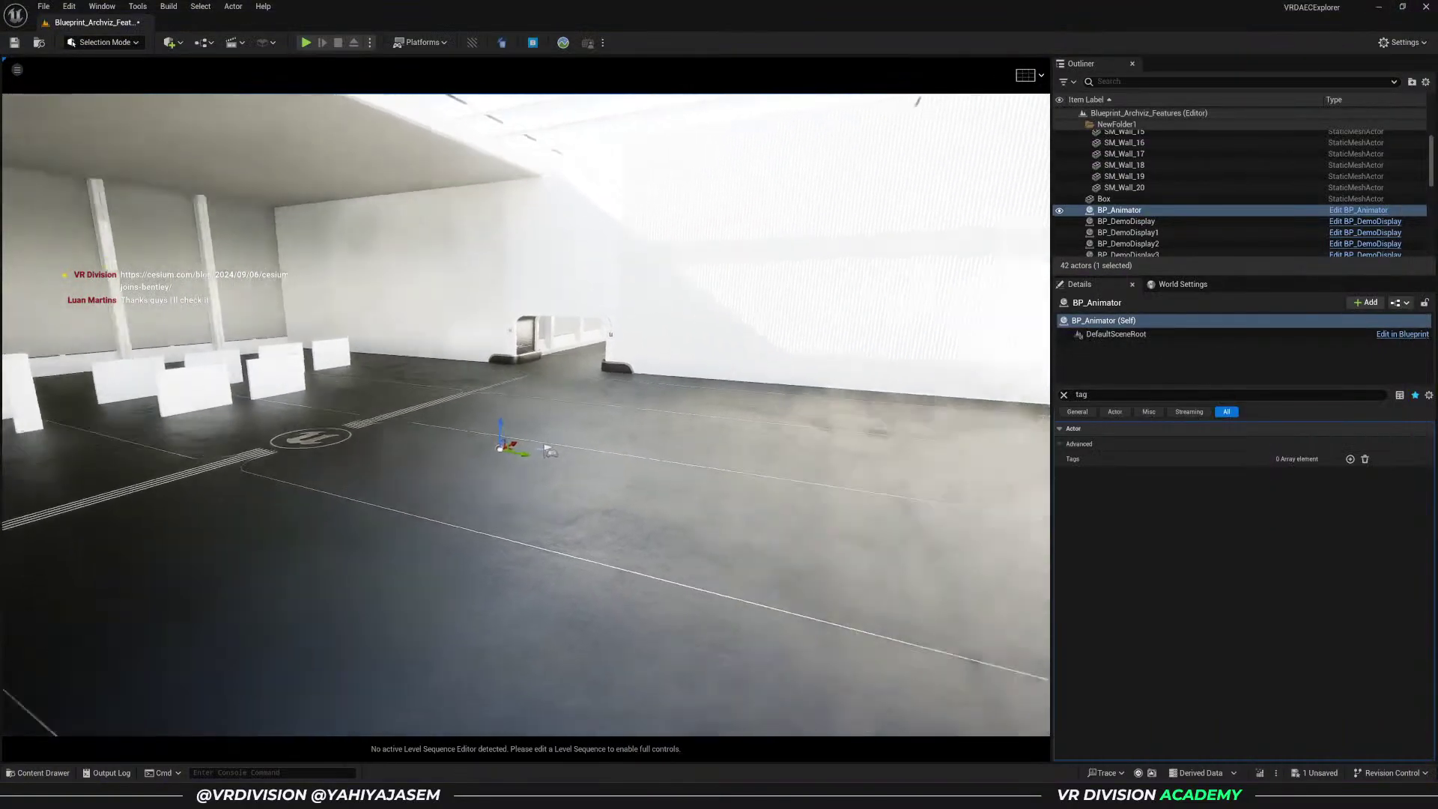
- Create a new level named NewWorld in the EDU_VRDAcademy Blueprints/Tests folder and open it
{"action": "key", "text": "ctrl+space"}
{"action": "right_click", "coordinate": [764, 636]}
{"action": "left_click", "coordinate": [808, 285]}
{"action": "key", "text": "Return"}
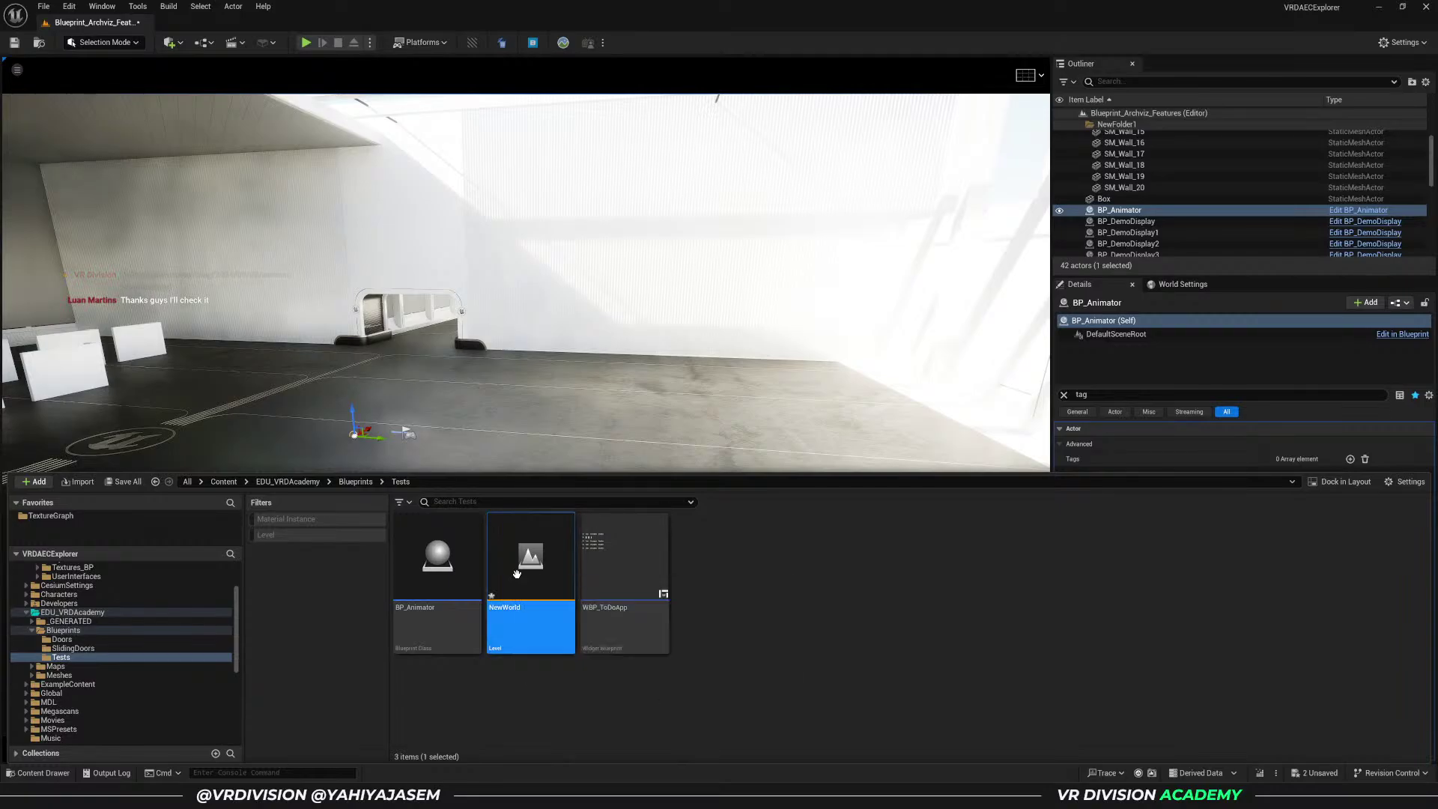
{"action": "double_click", "coordinate": [525, 566]}
{"action": "left_click", "coordinate": [750, 525]}
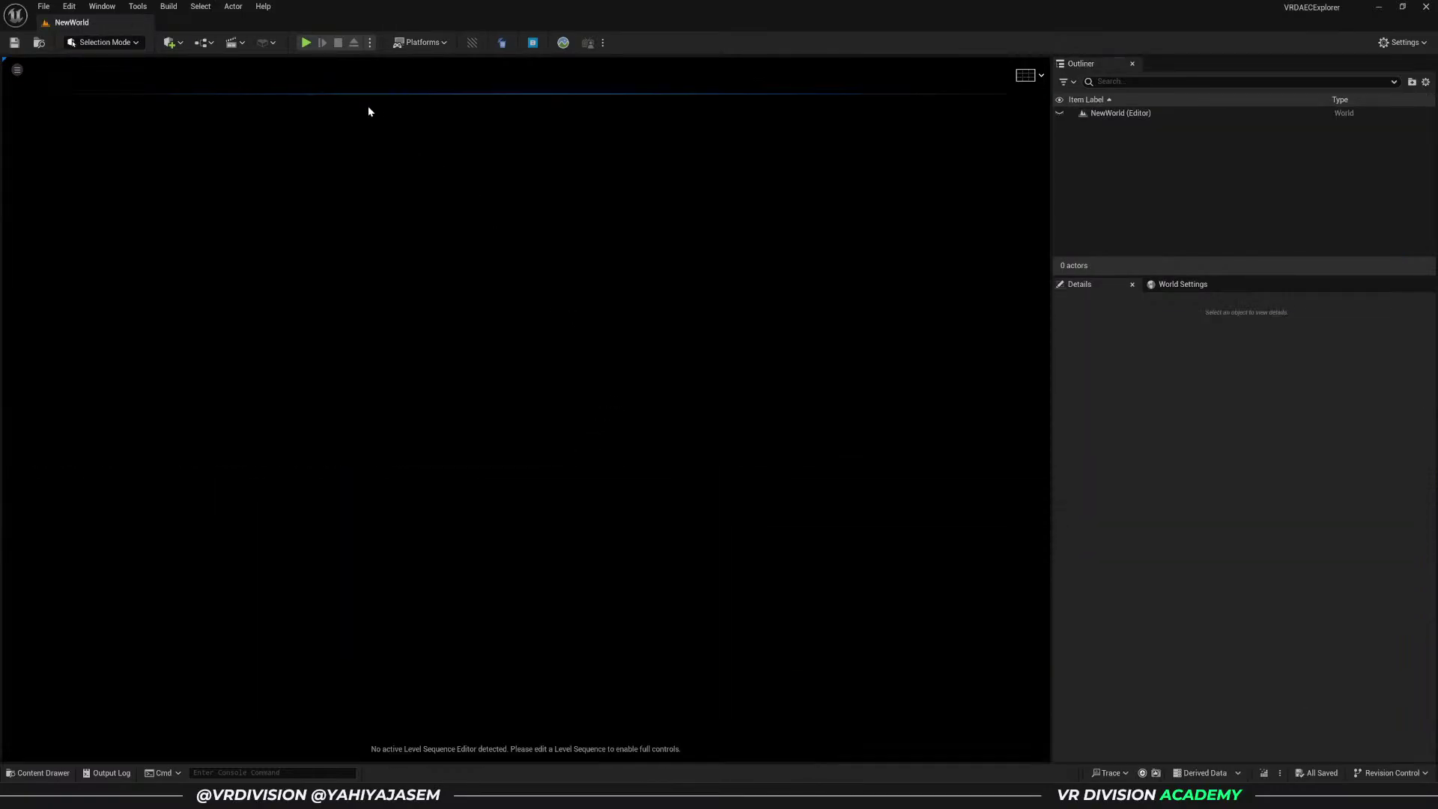
- With the Env. Light Mixer, create a sky light, atmospheric light, sky atmosphere, volumetric cloud and height fog in the empty level
{"action": "left_click", "coordinate": [138, 7]}
{"action": "mouse_move", "coordinate": [102, 8]}
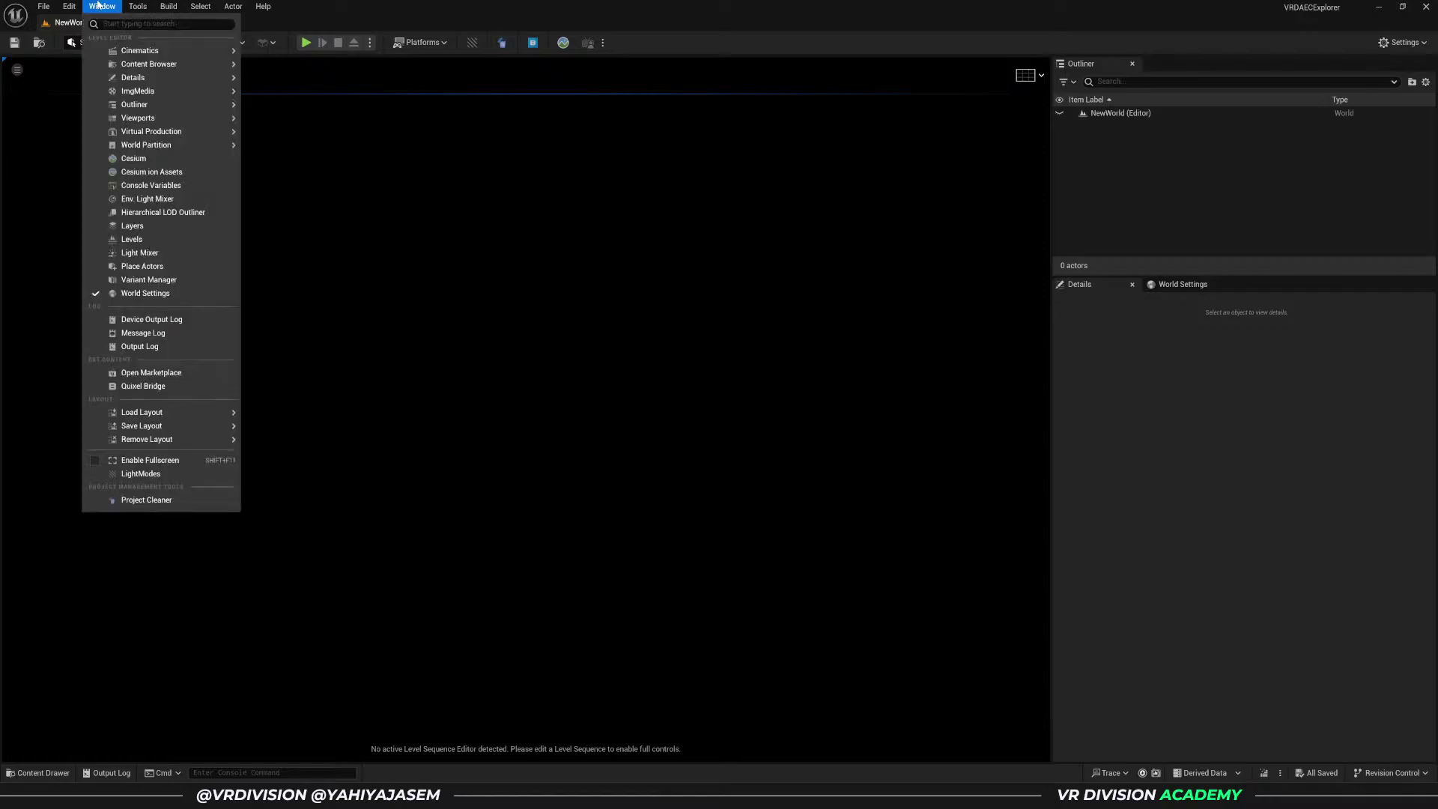
{"action": "left_click", "coordinate": [174, 199]}
{"action": "left_click", "coordinate": [664, 256]}
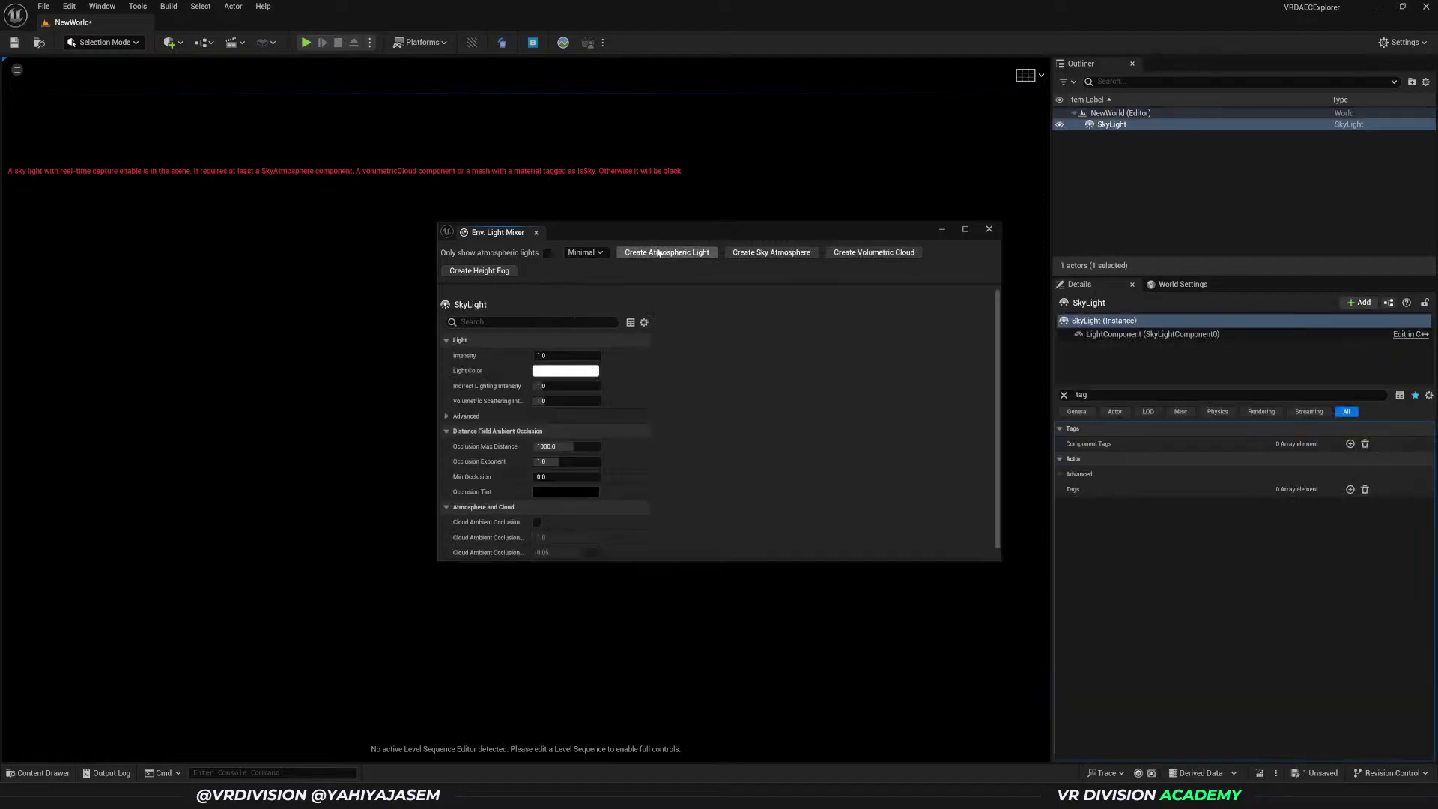
{"action": "left_click", "coordinate": [664, 256]}
{"action": "left_click", "coordinate": [664, 255]}
{"action": "left_click", "coordinate": [663, 255]}
{"action": "left_click", "coordinate": [663, 256]}
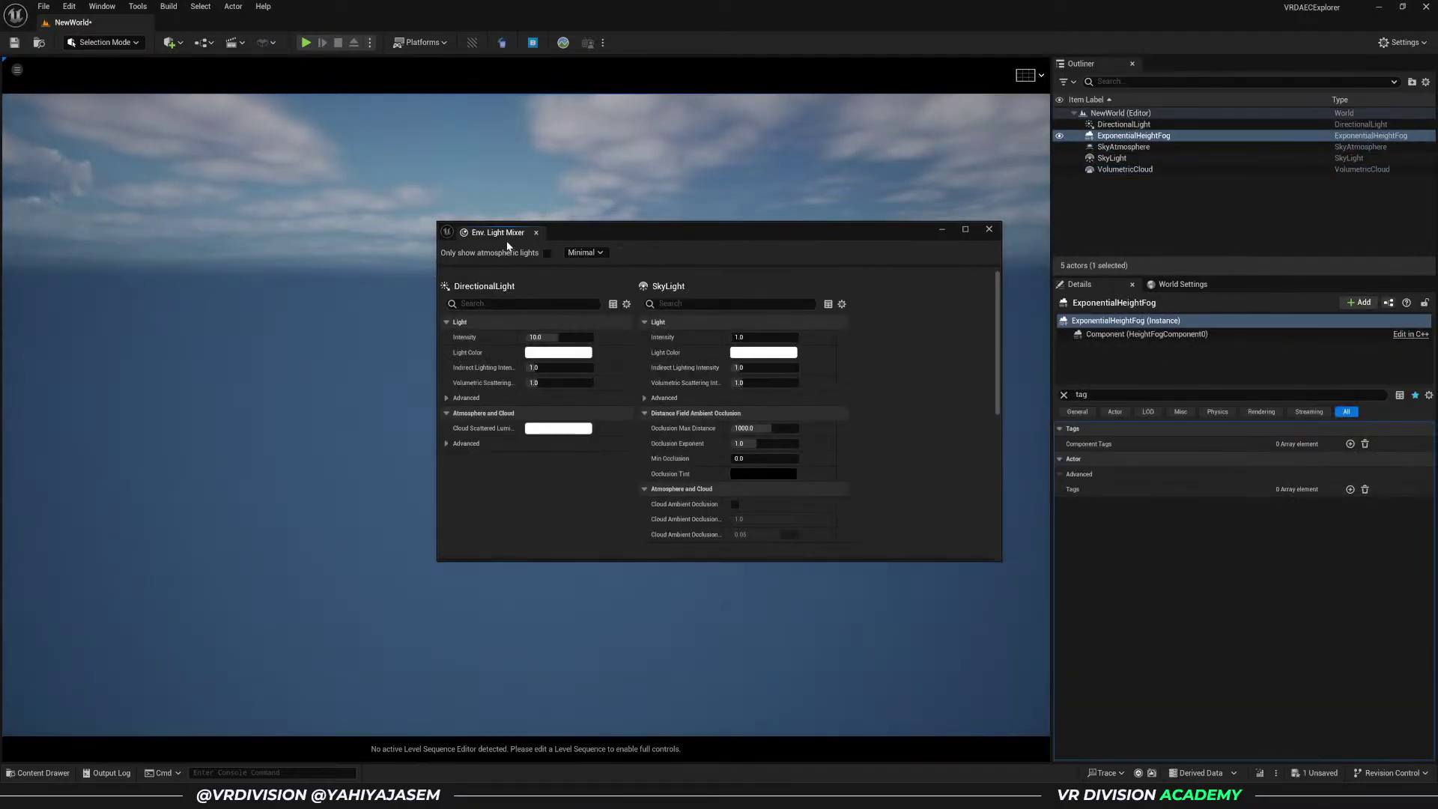
{"action": "left_click", "coordinate": [536, 232]}
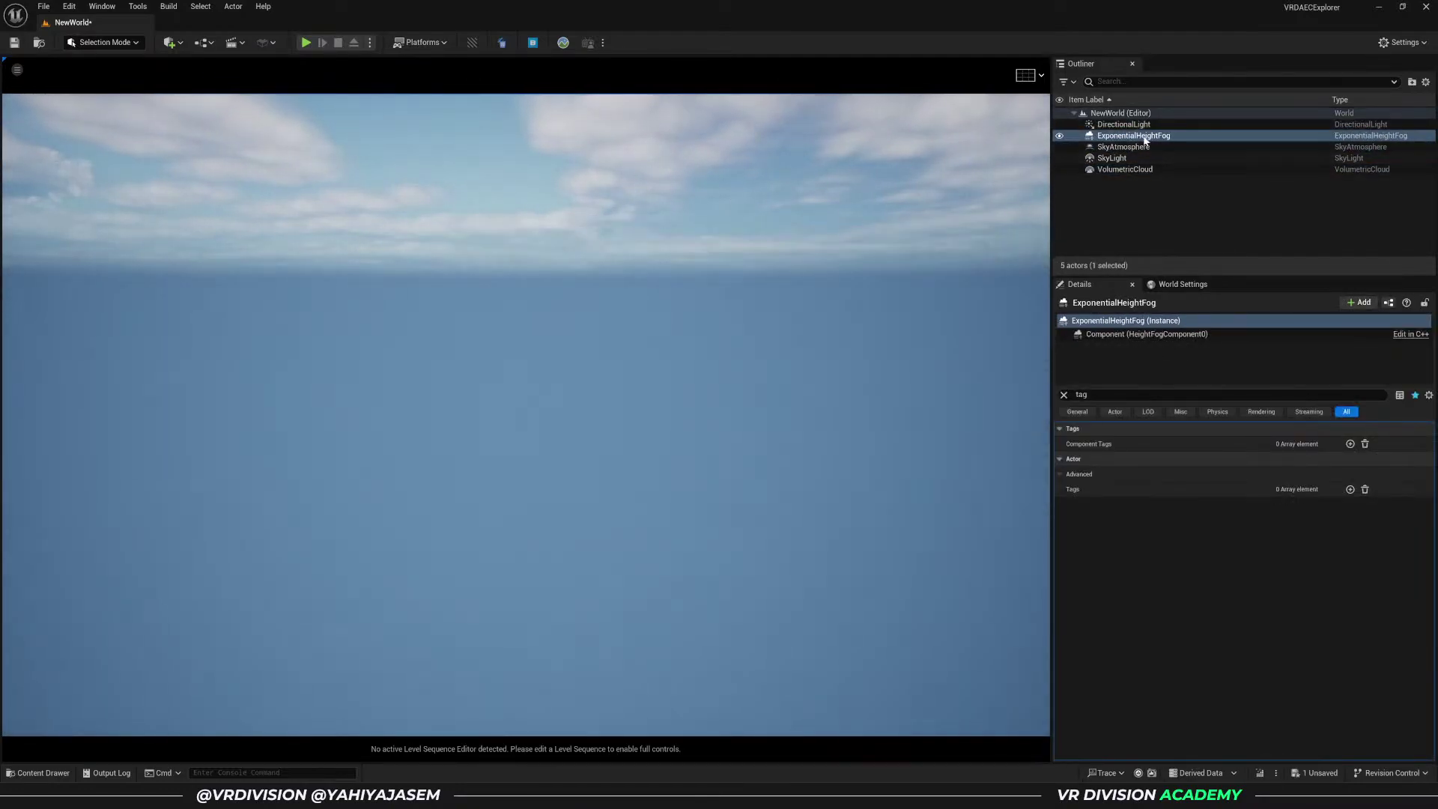
- Delete all the environment actors, from DirectionalLight to VolumetricCloud, from the NewWorld level
{"action": "left_click", "coordinate": [1165, 125]}
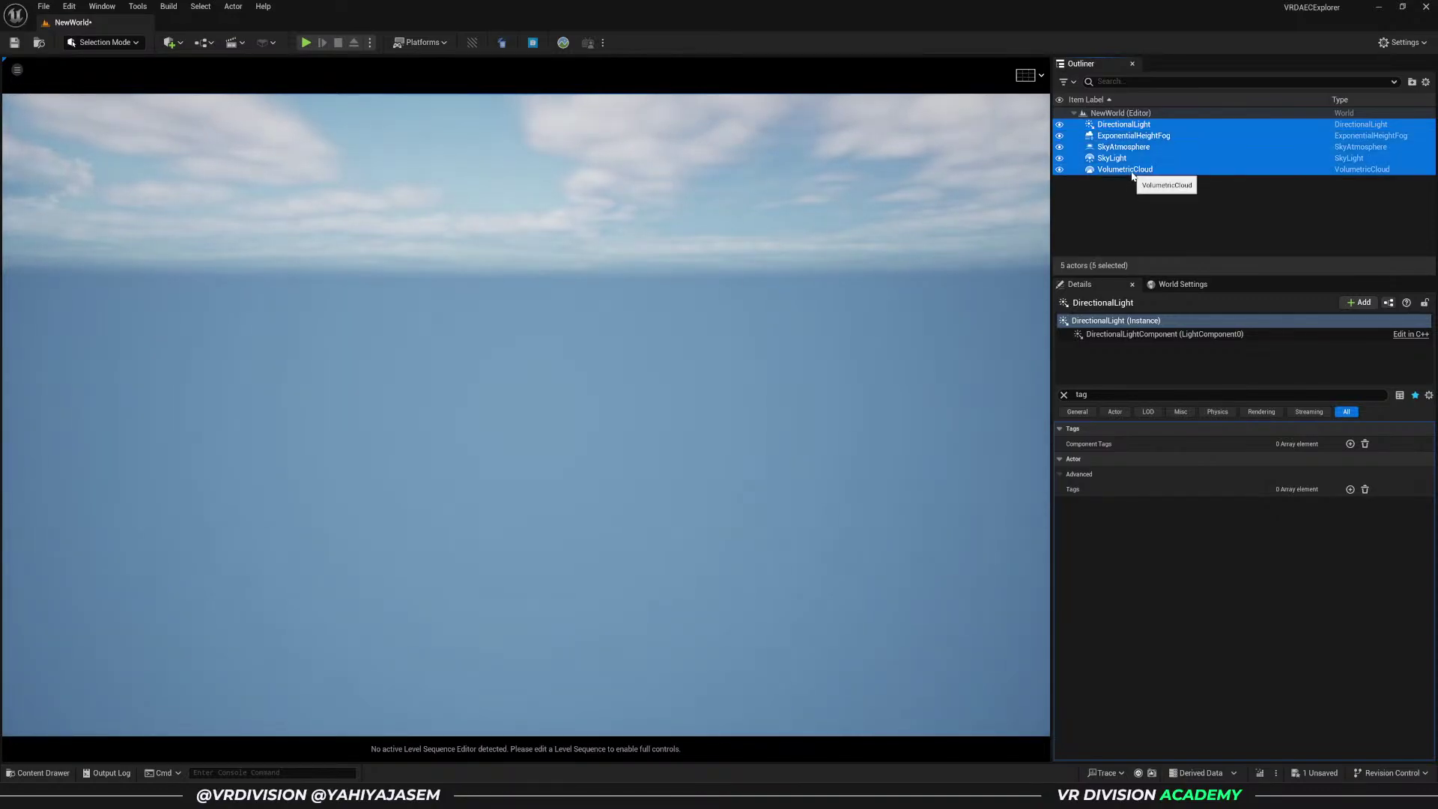
{"action": "left_click", "coordinate": [1131, 173], "text": "shift"}
{"action": "key", "text": "Delete"}
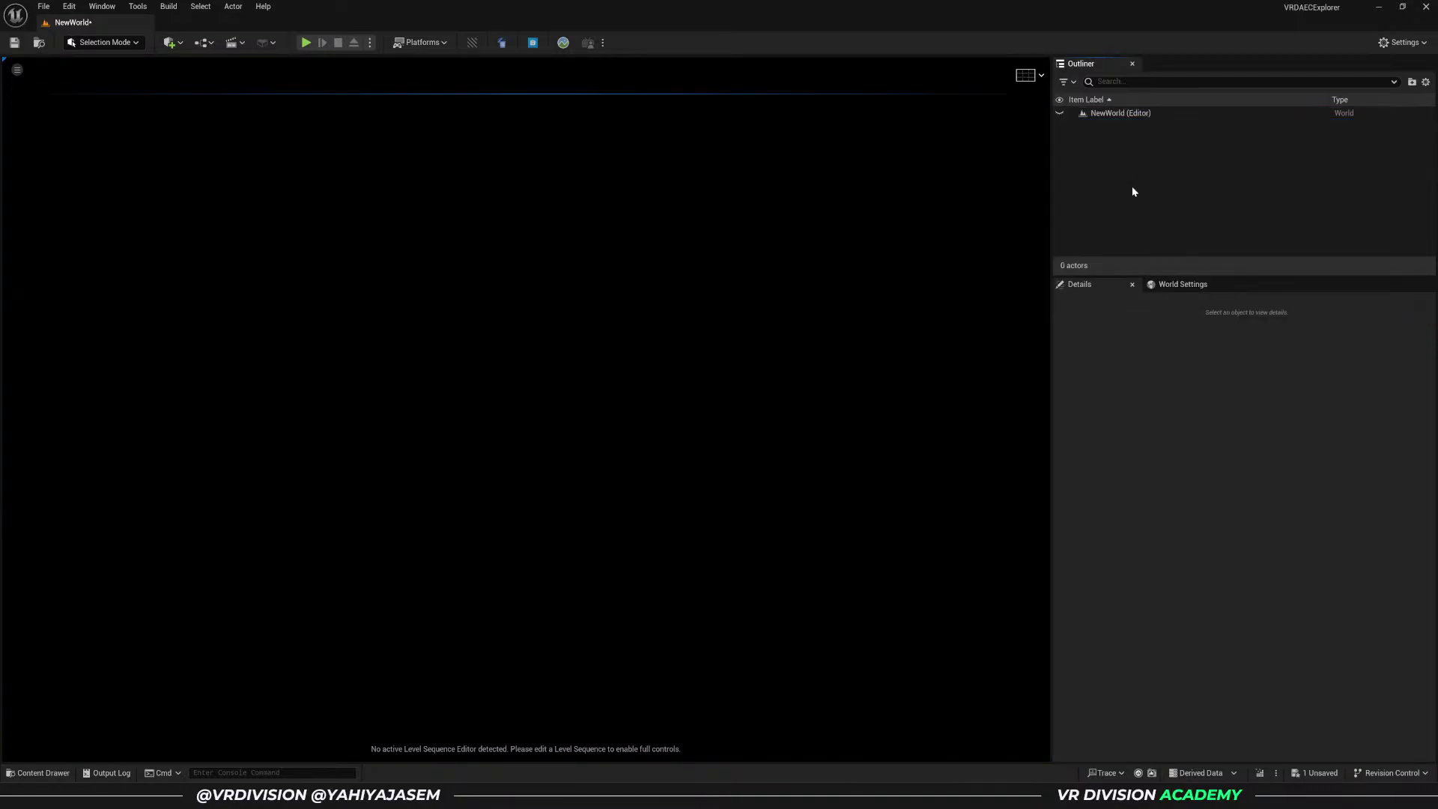
- Run the custom lighting tool on the empty level and accept creating the missing directional light and fog
{"action": "left_click", "coordinate": [474, 48]}
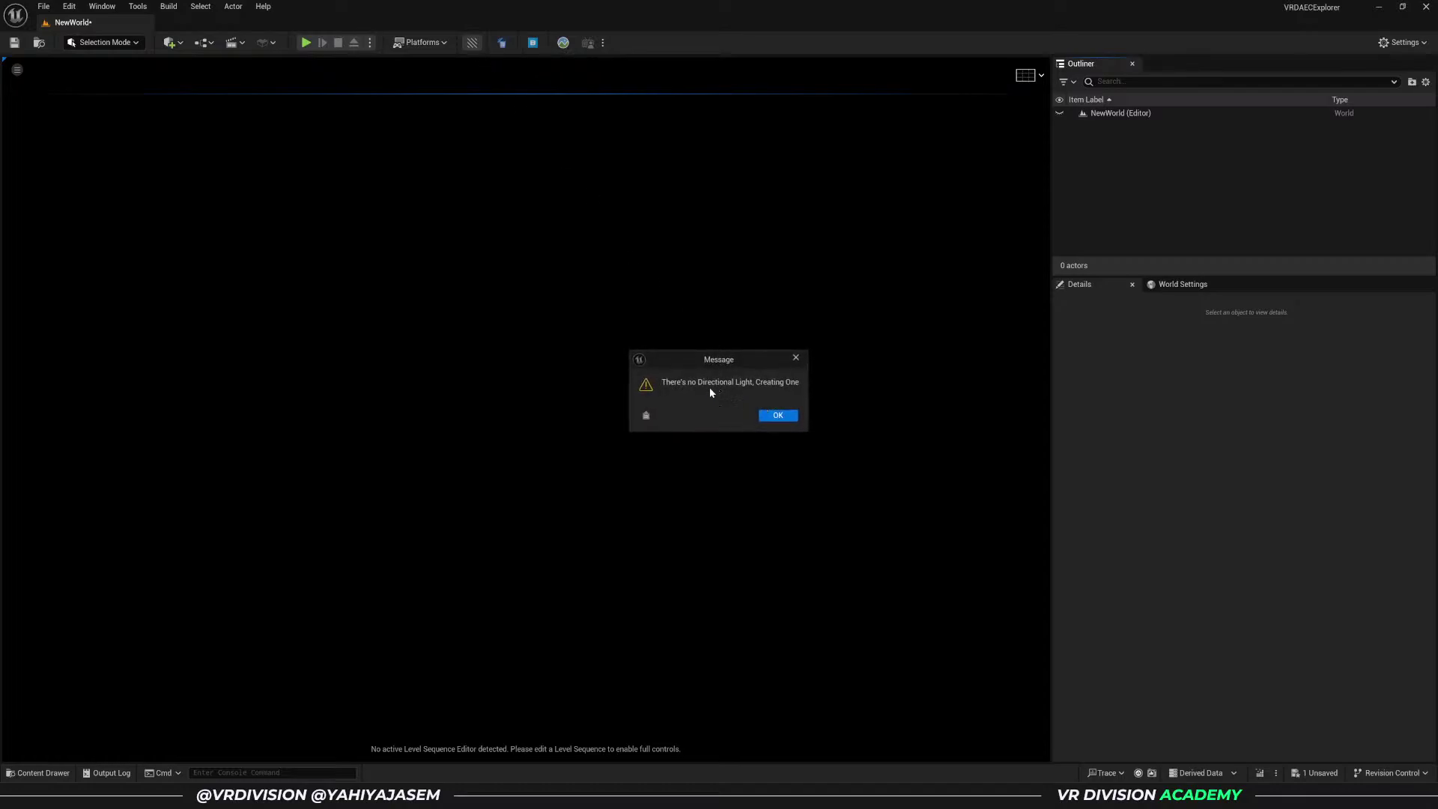
{"action": "left_click", "coordinate": [779, 415]}
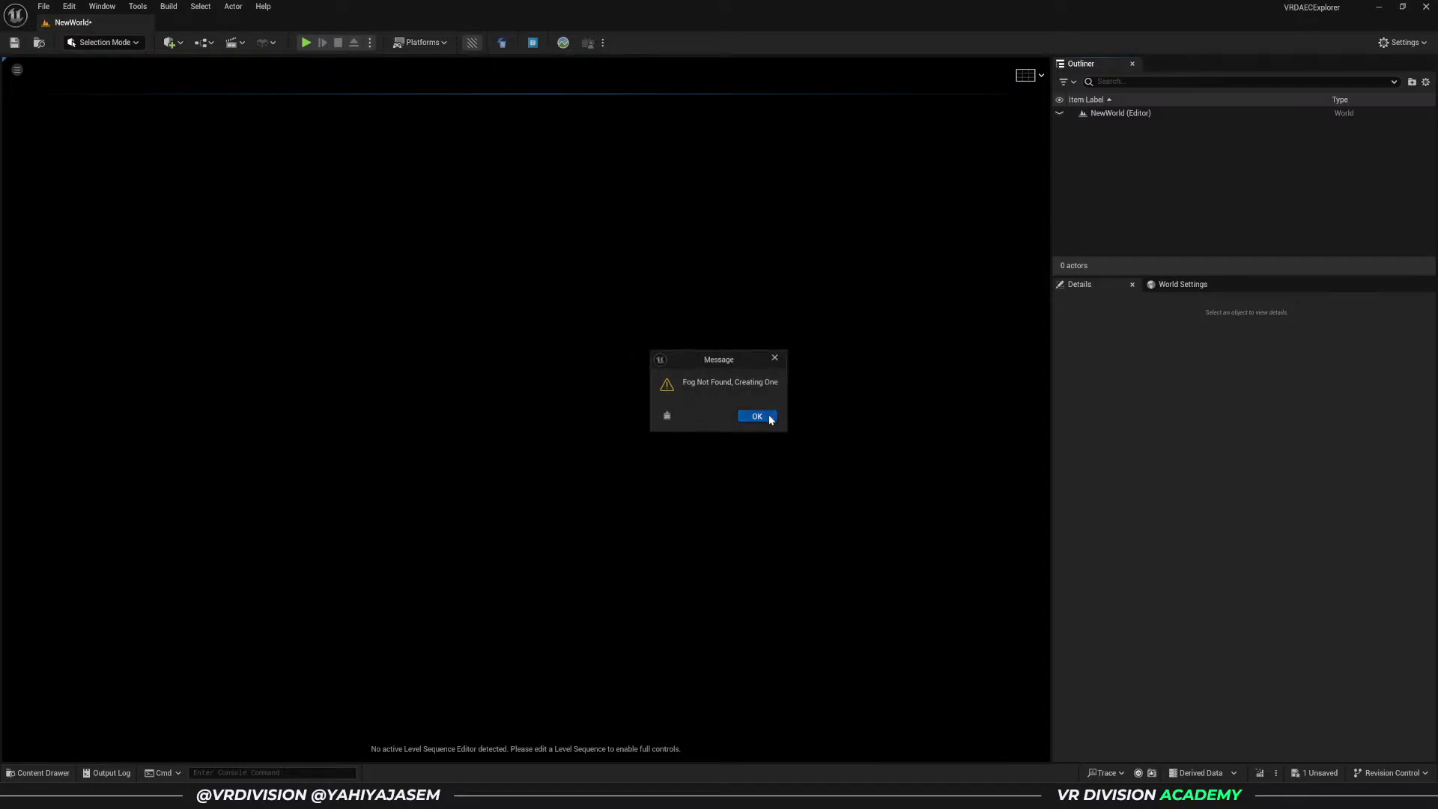
{"action": "left_click", "coordinate": [773, 415]}
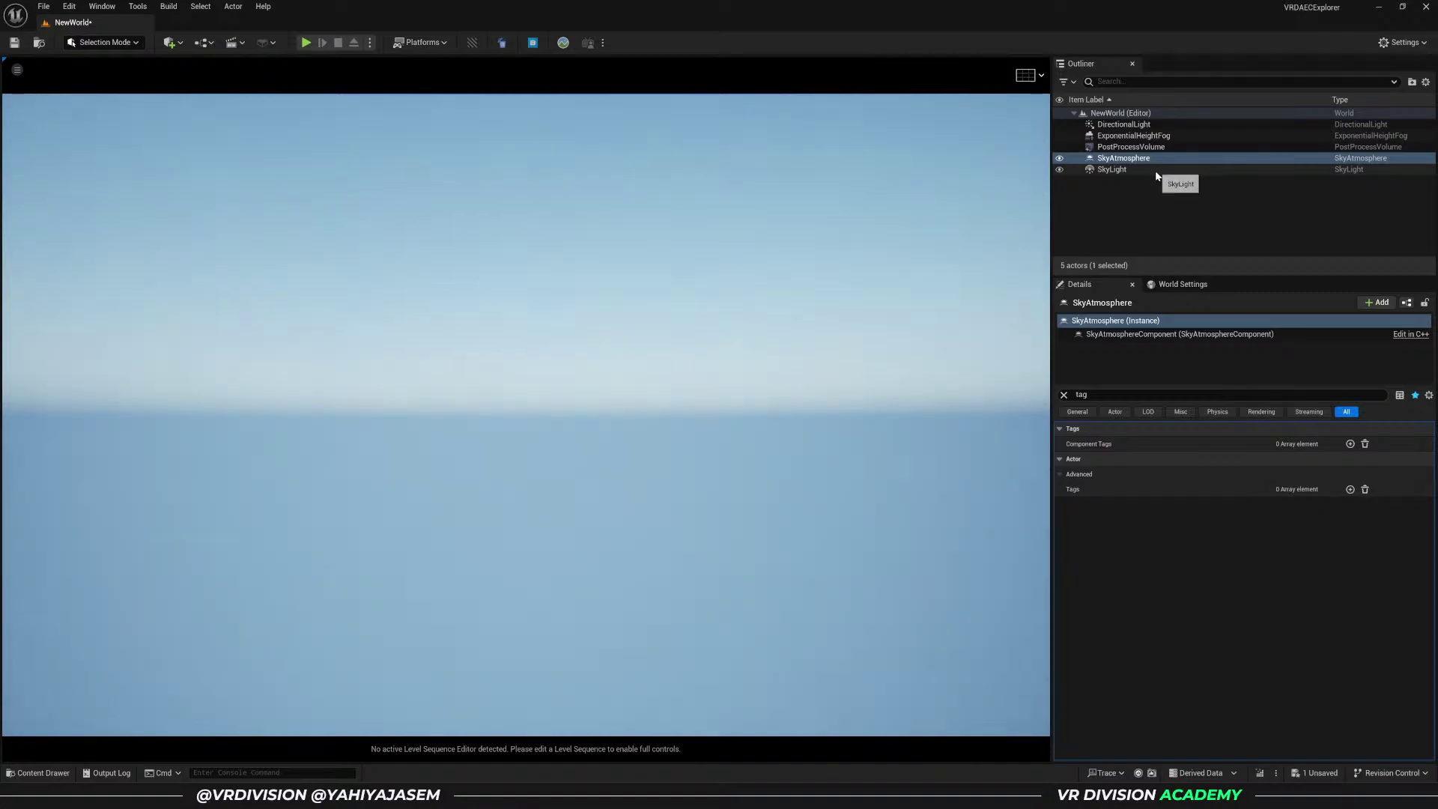
- Delete the generated lighting actors, from DirectionalLight to SkyLight and including the PostProcessVolume
{"action": "left_click", "coordinate": [1124, 170]}
{"action": "left_click", "coordinate": [1124, 125], "text": "shift"}
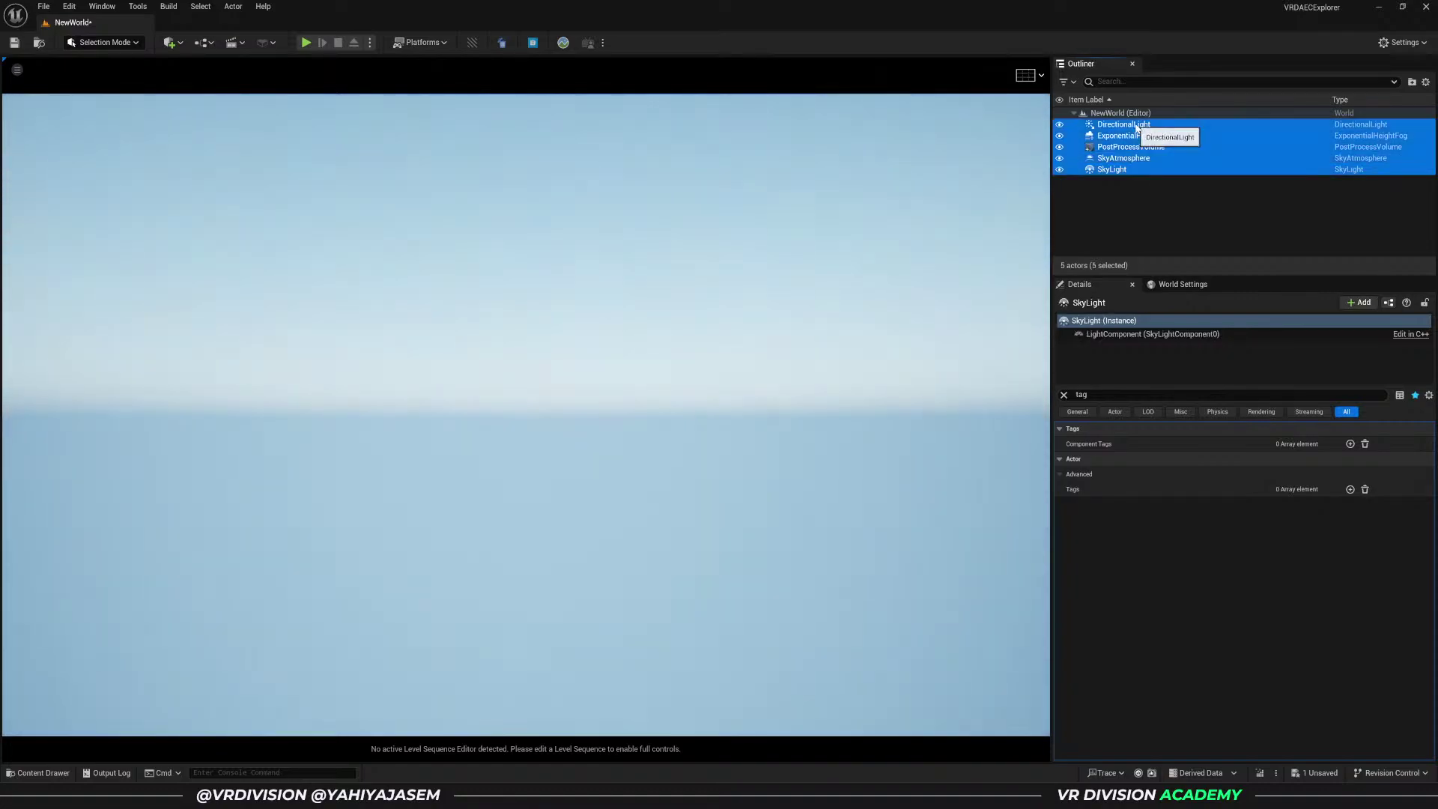
{"action": "key", "text": "Delete"}
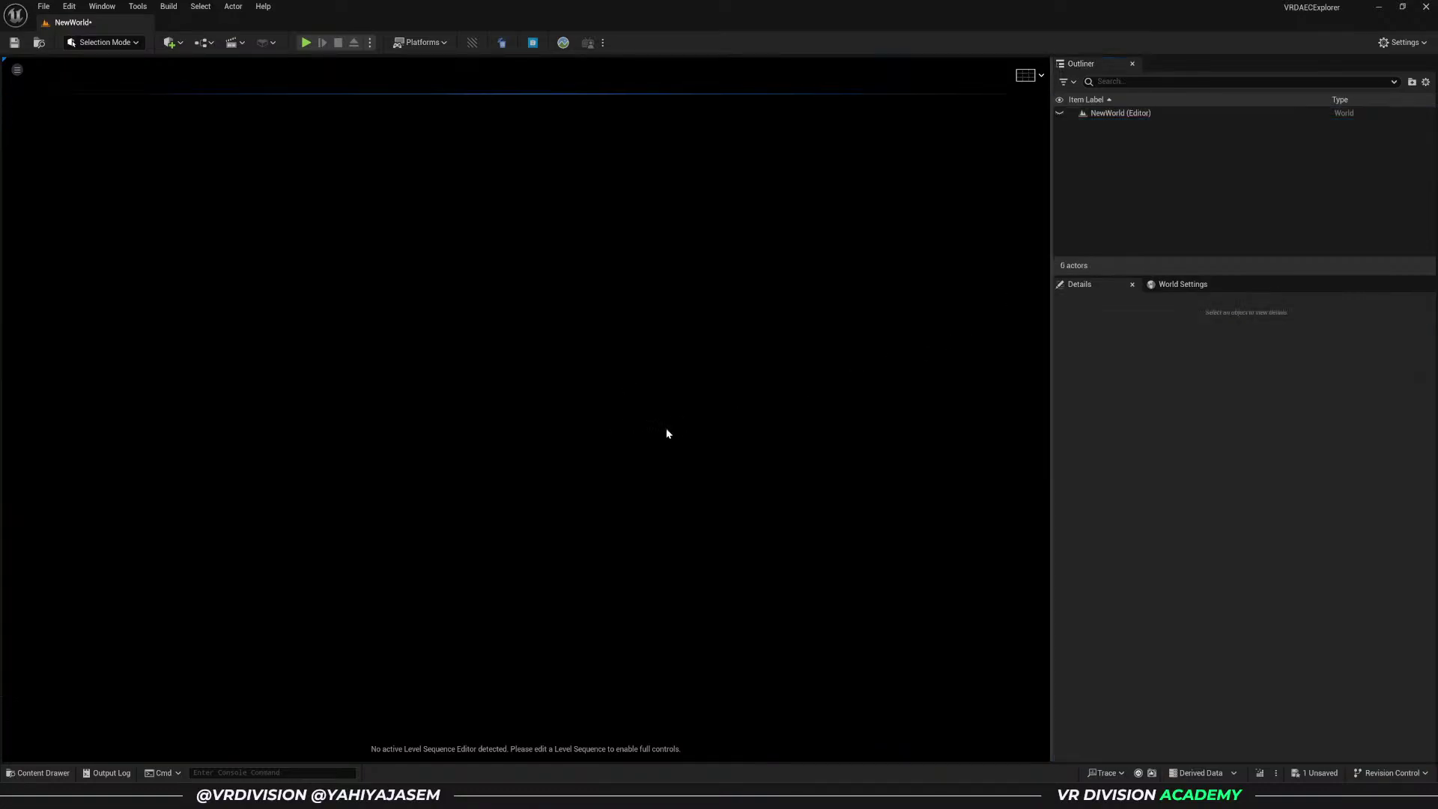
{"action": "left_click", "coordinate": [1110, 542]}
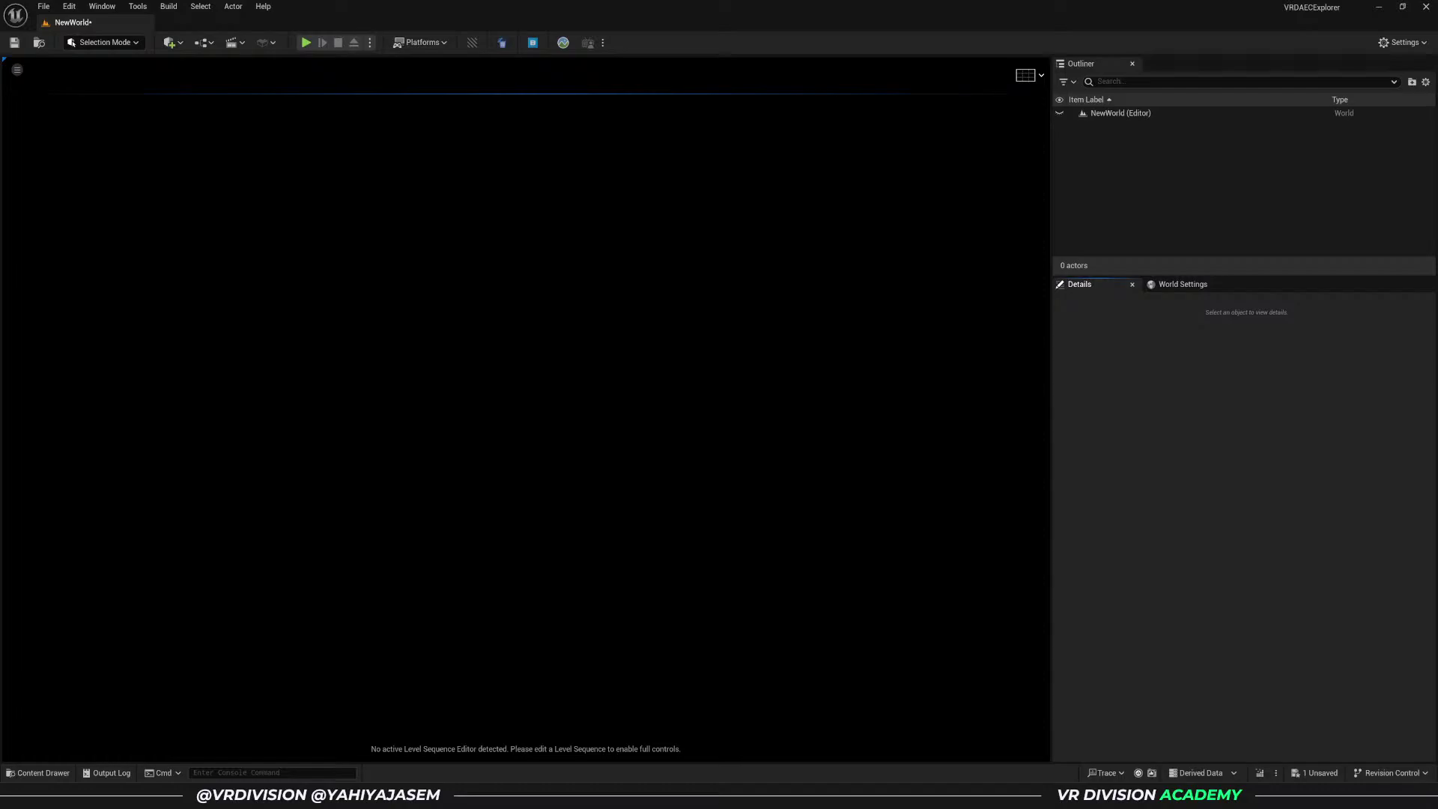
- Search the project's plugins for "runtime" and examine the Datasmith Runtime entry
{"action": "left_click", "coordinate": [545, 795]}
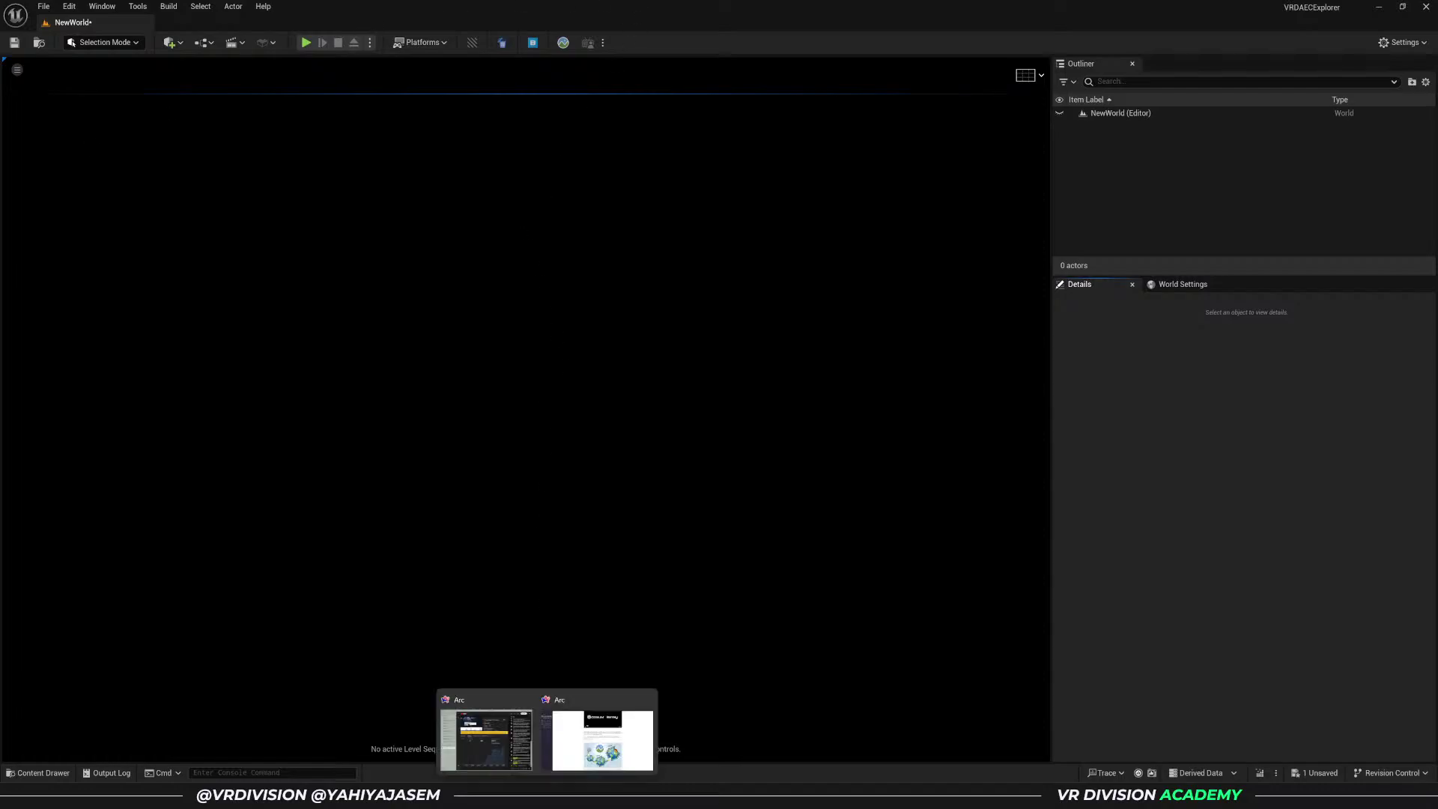
{"action": "left_click", "coordinate": [493, 753]}
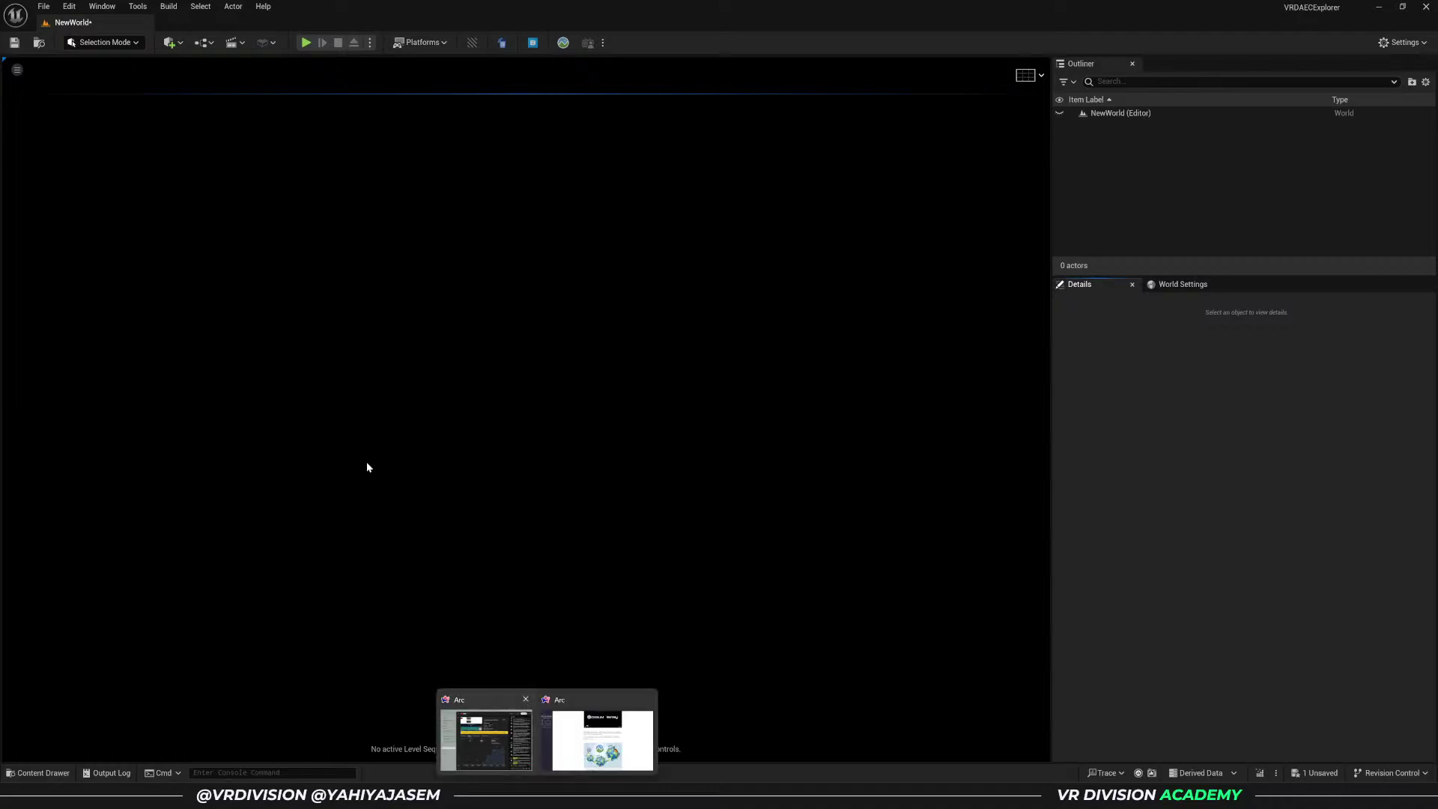
{"action": "left_click", "coordinate": [69, 6]}
{"action": "left_click", "coordinate": [105, 194]}
{"action": "type", "text": "runtime"}
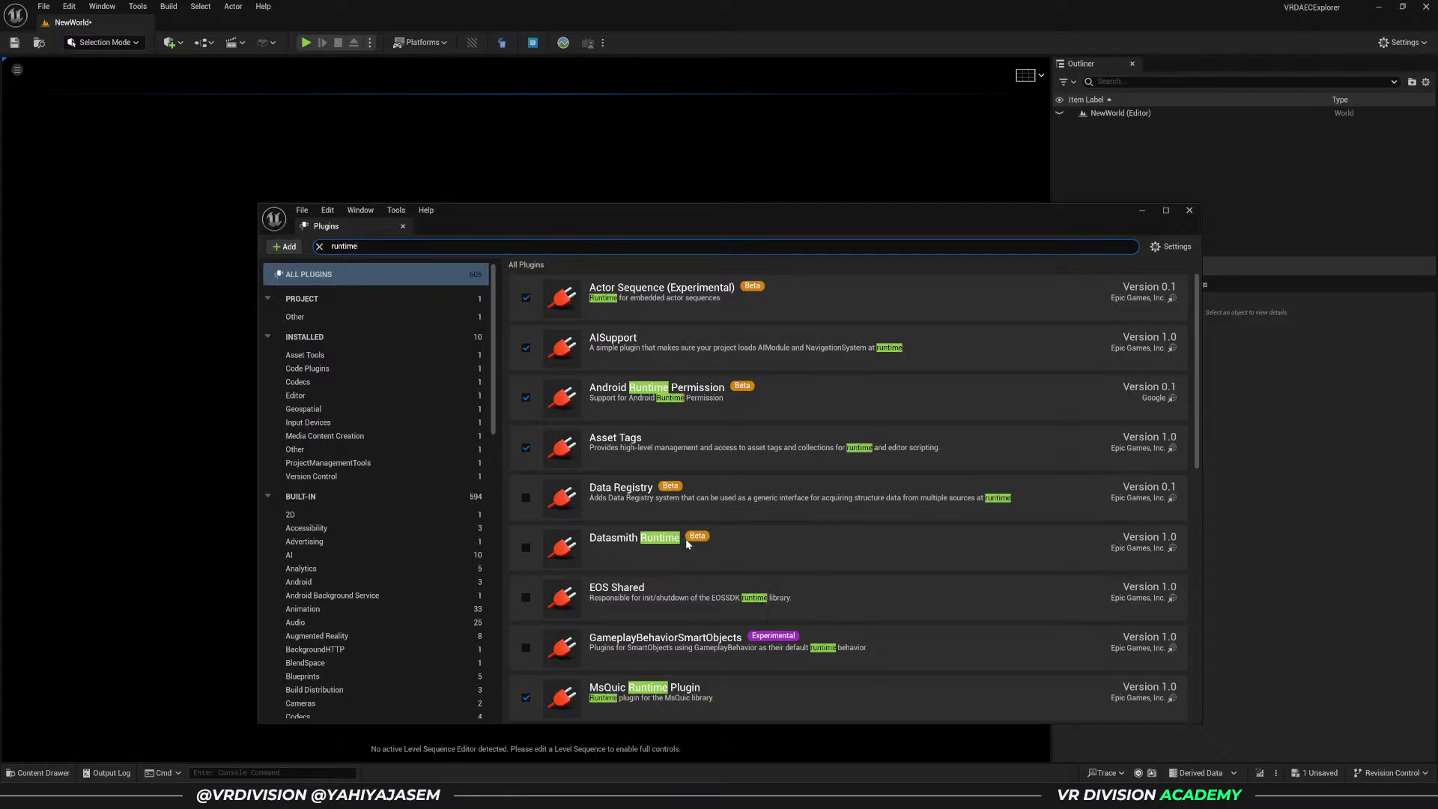
{"action": "mouse_move", "coordinate": [695, 542]}
{"action": "scroll", "coordinate": [695, 540], "scroll_direction": "down", "scroll_amount": 1}
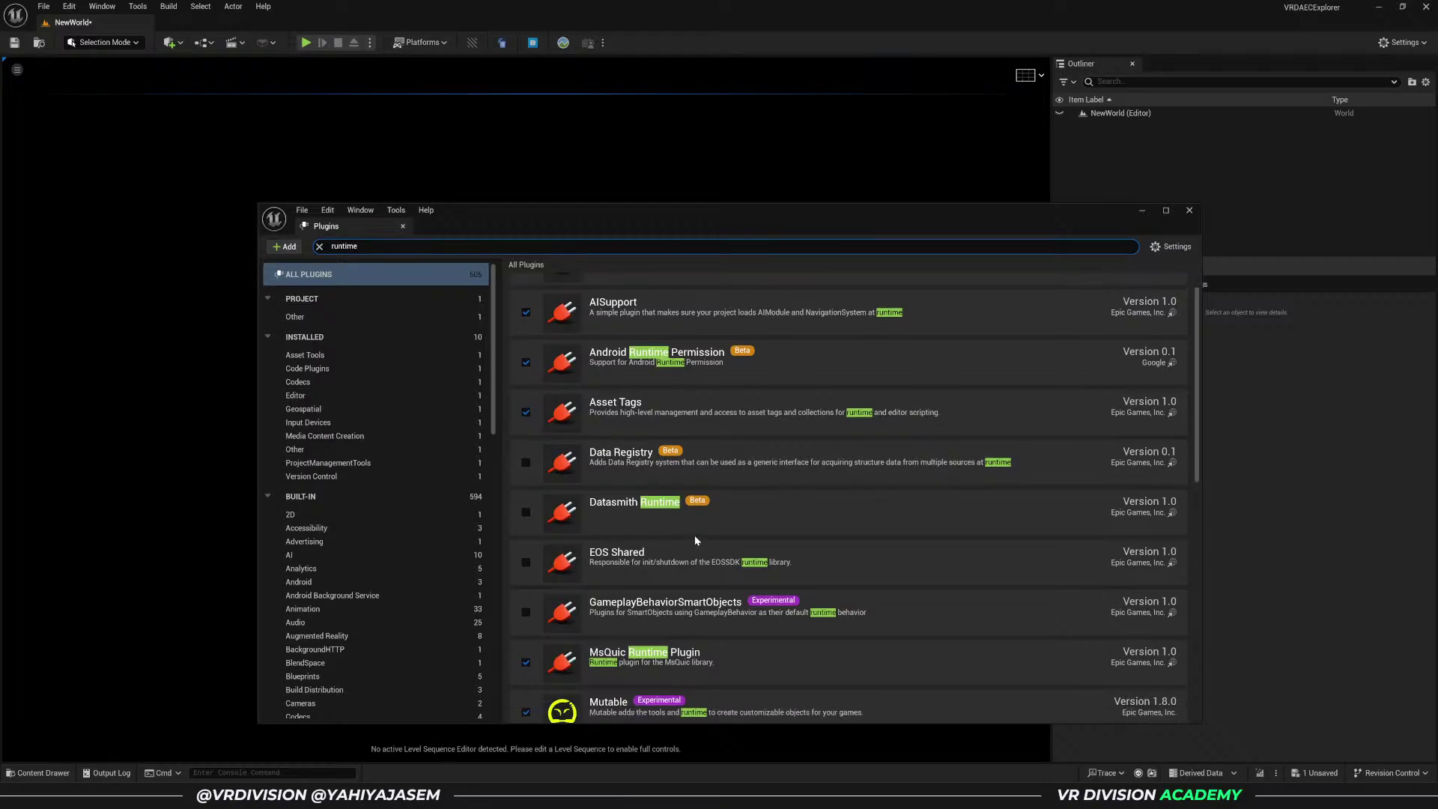
{"action": "scroll", "coordinate": [635, 508], "scroll_direction": "down", "scroll_amount": 1}
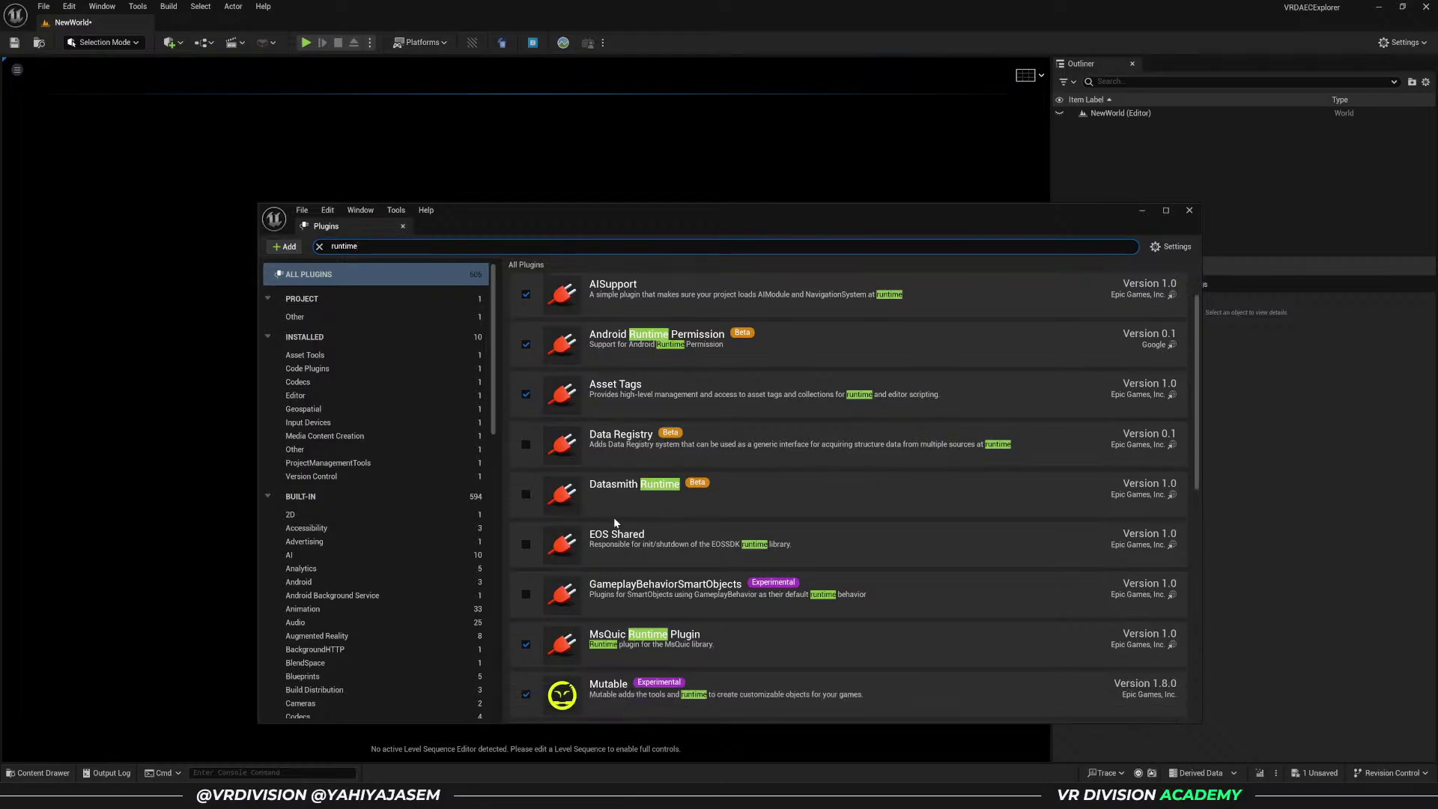
{"action": "scroll", "coordinate": [644, 511], "scroll_direction": "down", "scroll_amount": 3}
{"action": "scroll", "coordinate": [689, 490], "scroll_direction": "up", "scroll_amount": 1}
{"action": "scroll", "coordinate": [768, 489], "scroll_direction": "up", "scroll_amount": 2}
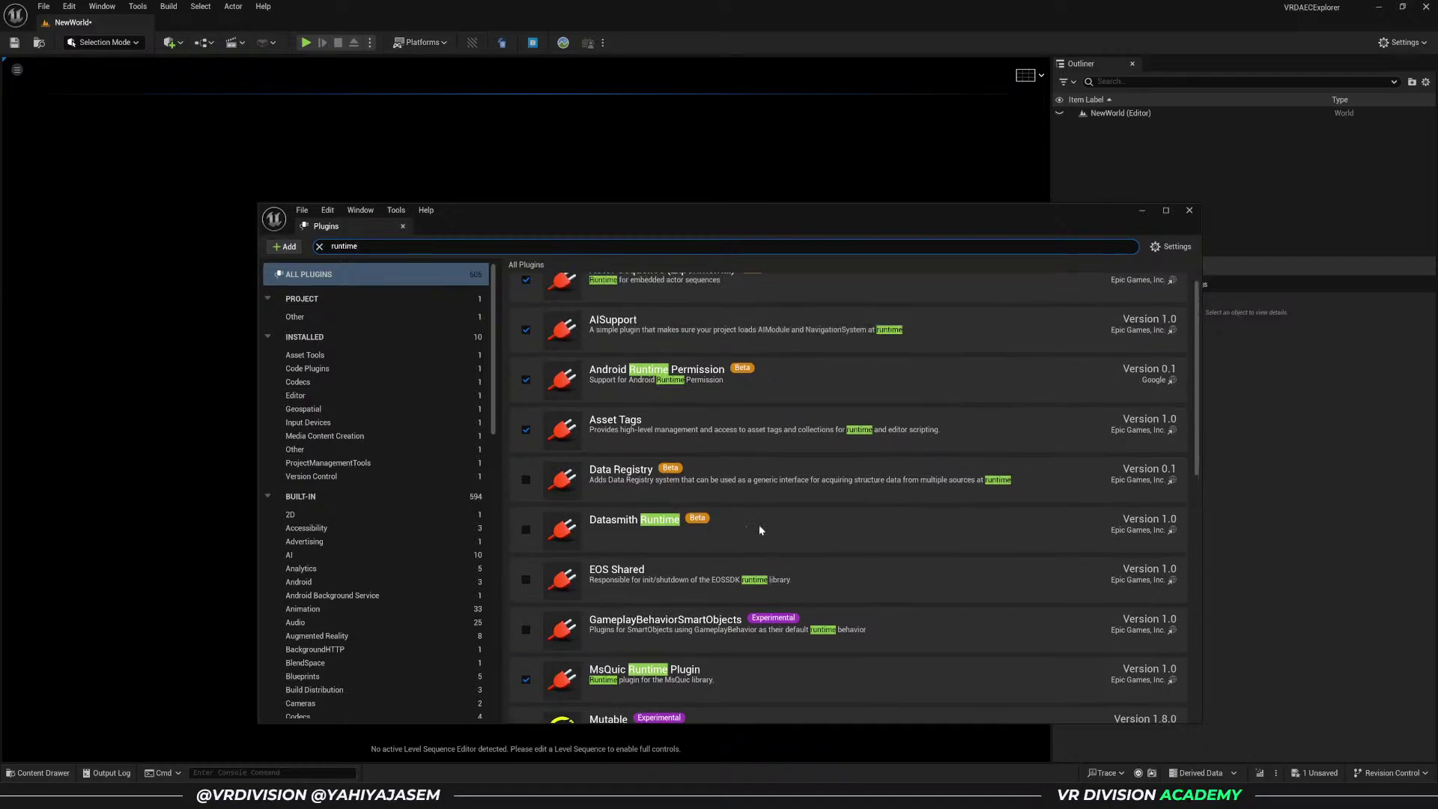
{"action": "left_click", "coordinate": [403, 225]}
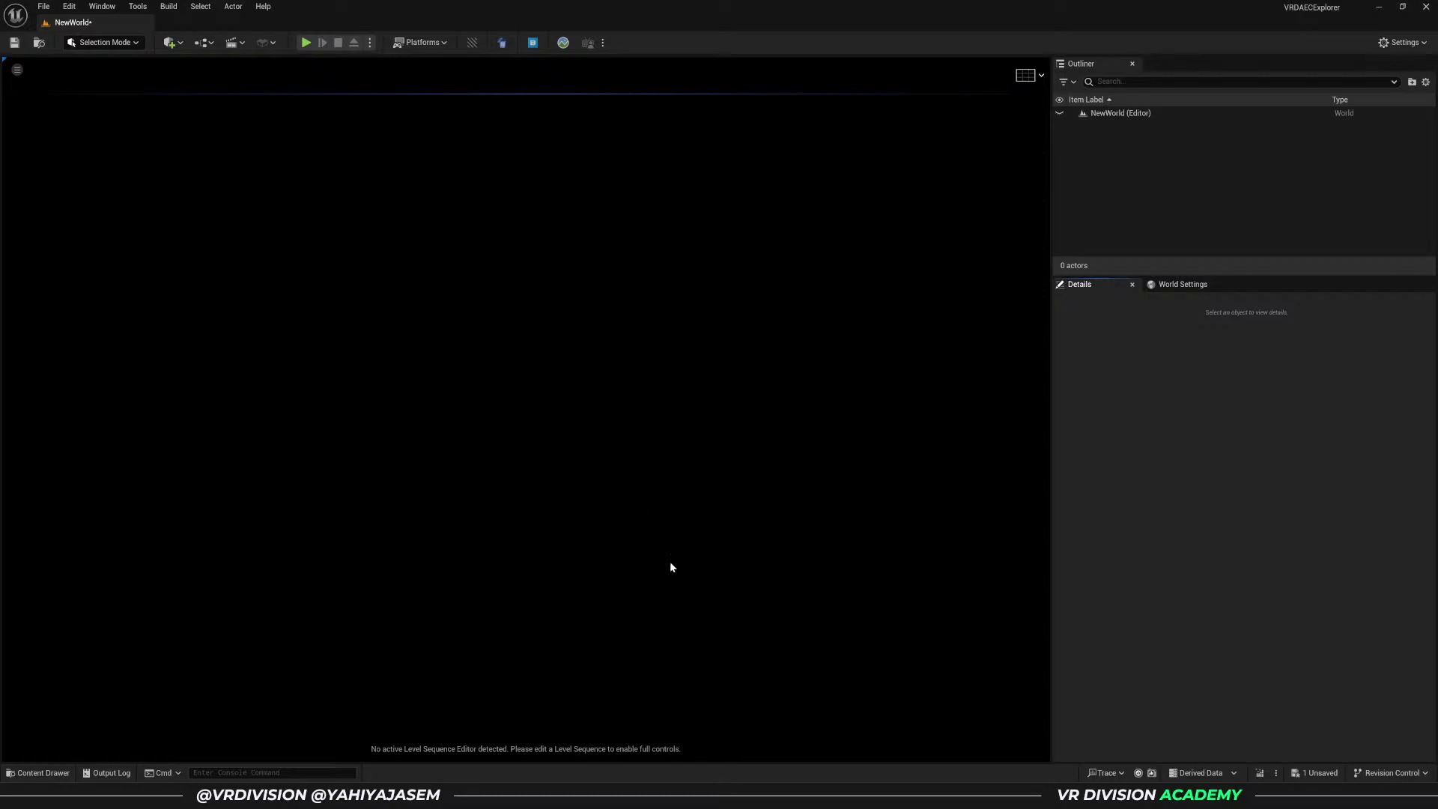
- Run the custom lighting tool on the empty NewWorld level and accept creating the missing lighting actors
{"action": "left_click", "coordinate": [472, 43]}
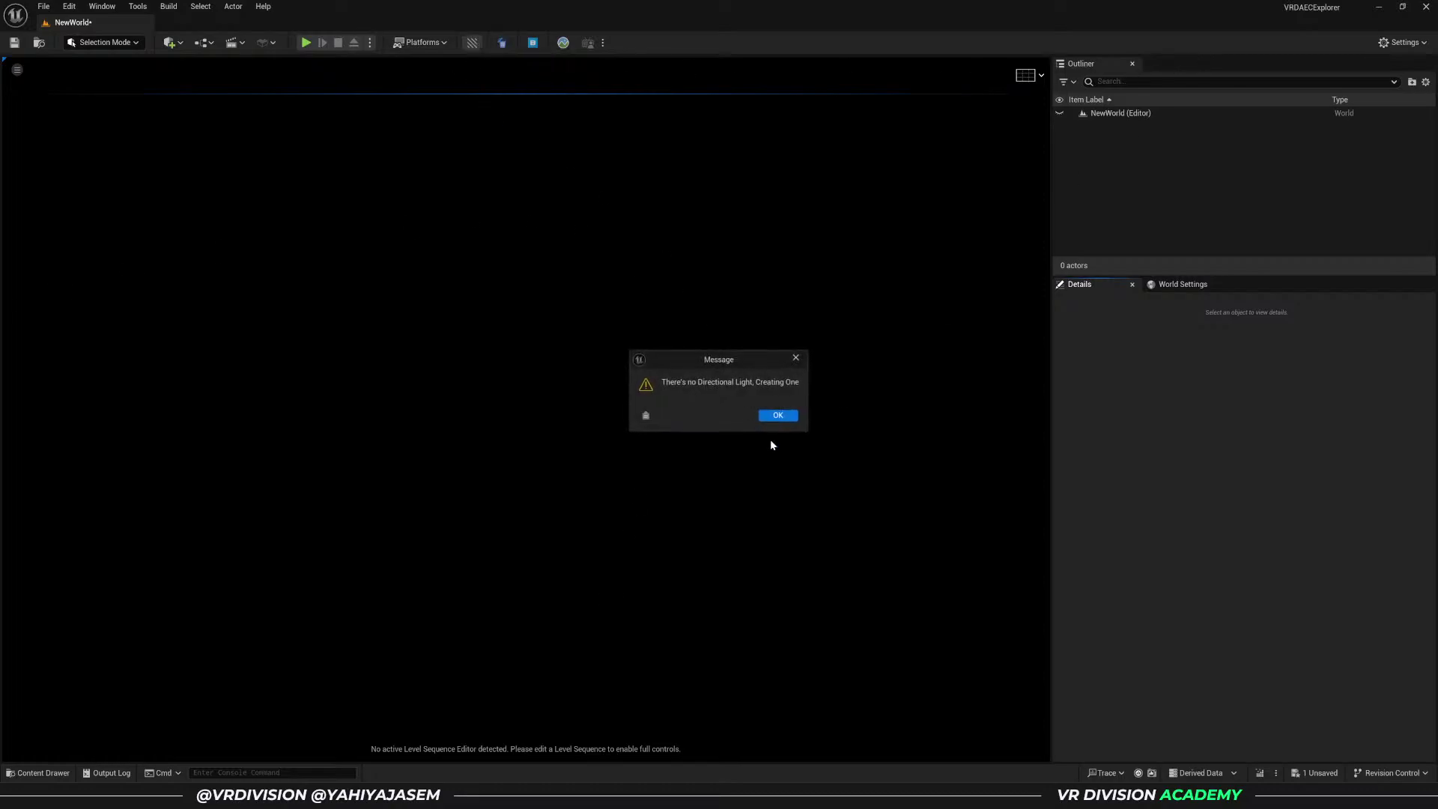
{"action": "left_click", "coordinate": [779, 420]}
{"action": "left_click", "coordinate": [776, 418]}
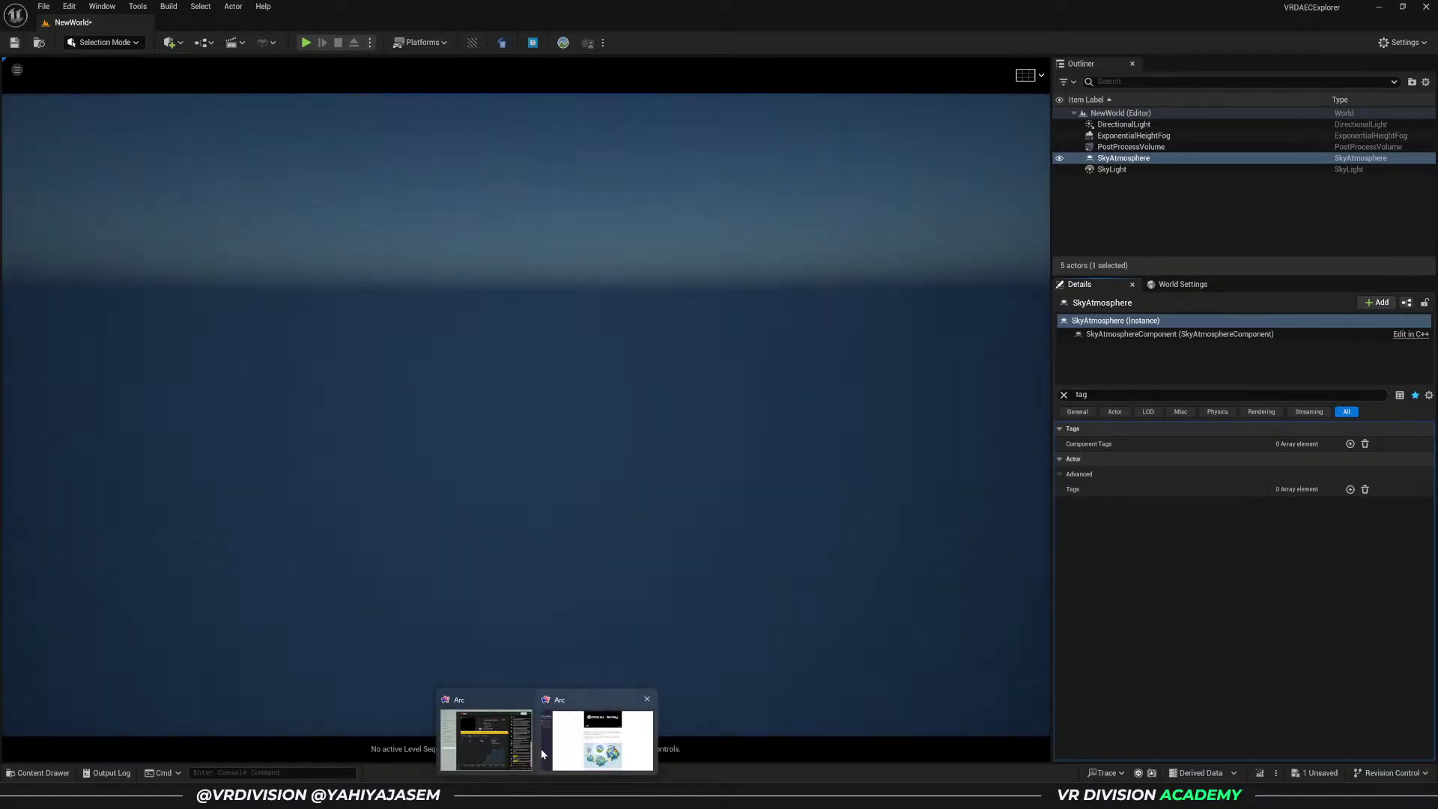
- Switch to the Arc browser and open the VR Division Academy newsletter page at vrdivisionacademy.com/newsletter in a new tab
{"action": "left_click", "coordinate": [569, 742]}
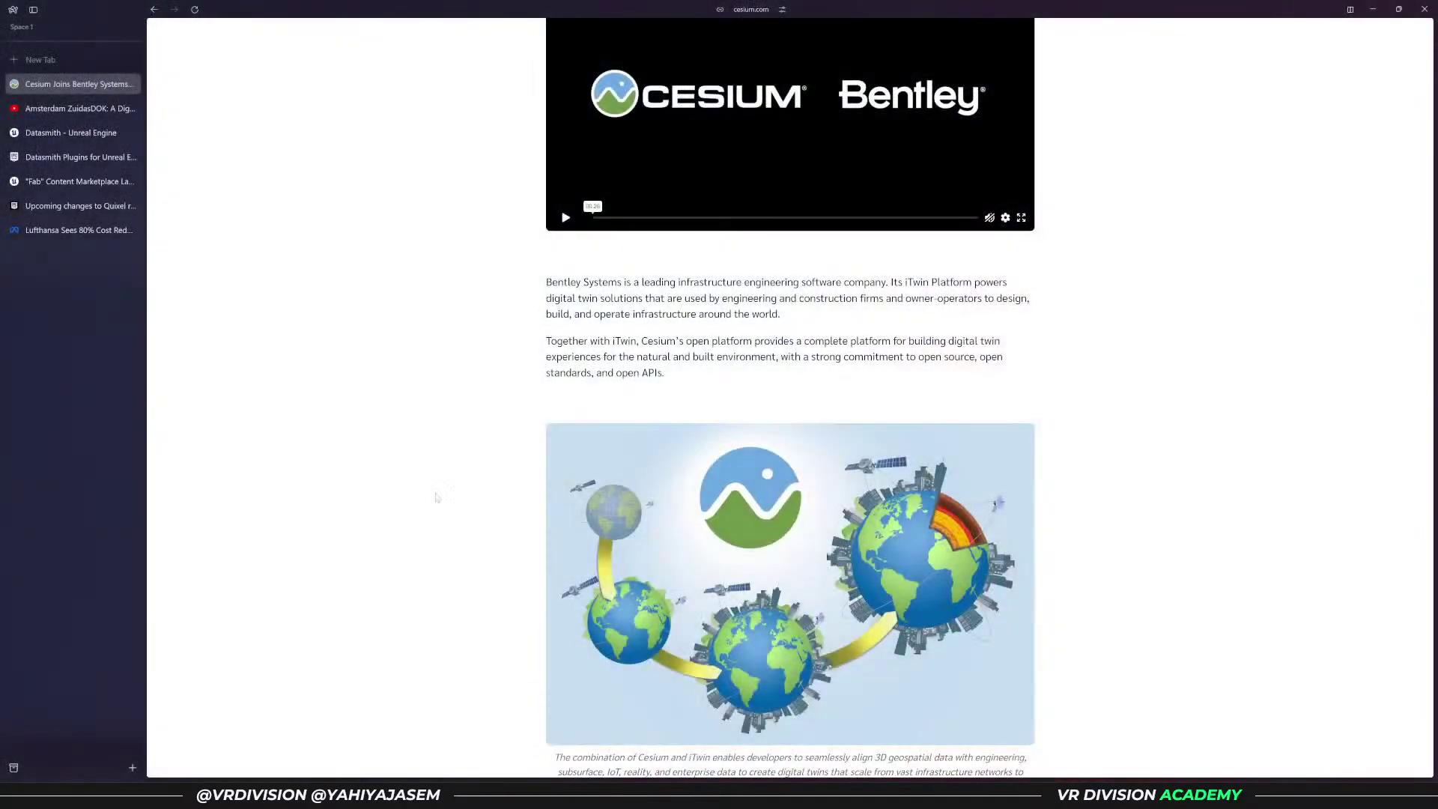
{"action": "key", "text": "ctrl+t"}
{"action": "type", "text": "vrdivisionacademy.com/m"}
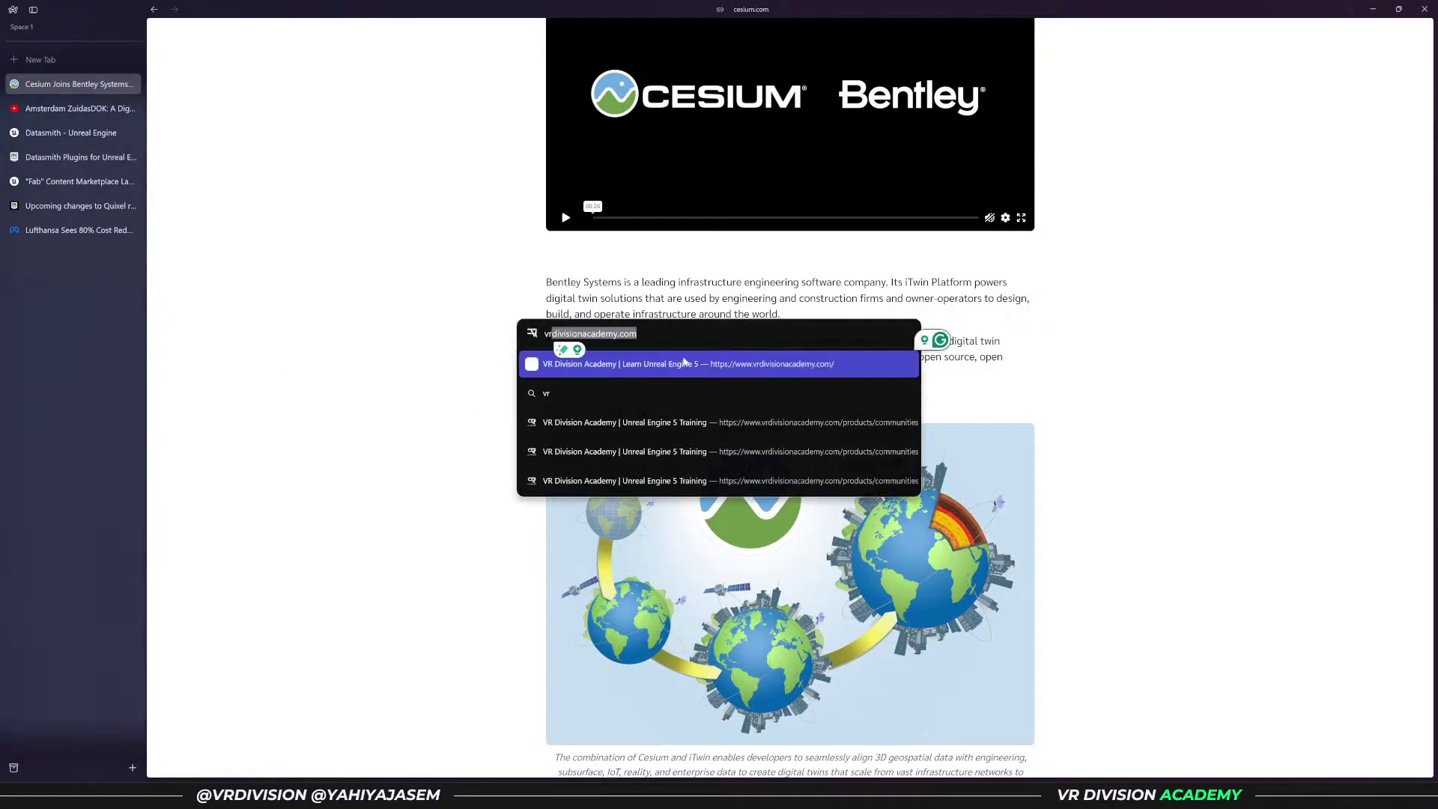
{"action": "key", "text": "BackSpace"}
{"action": "key", "text": "BackSpace"}
{"action": "type", "text": "nacademy.com/n"}
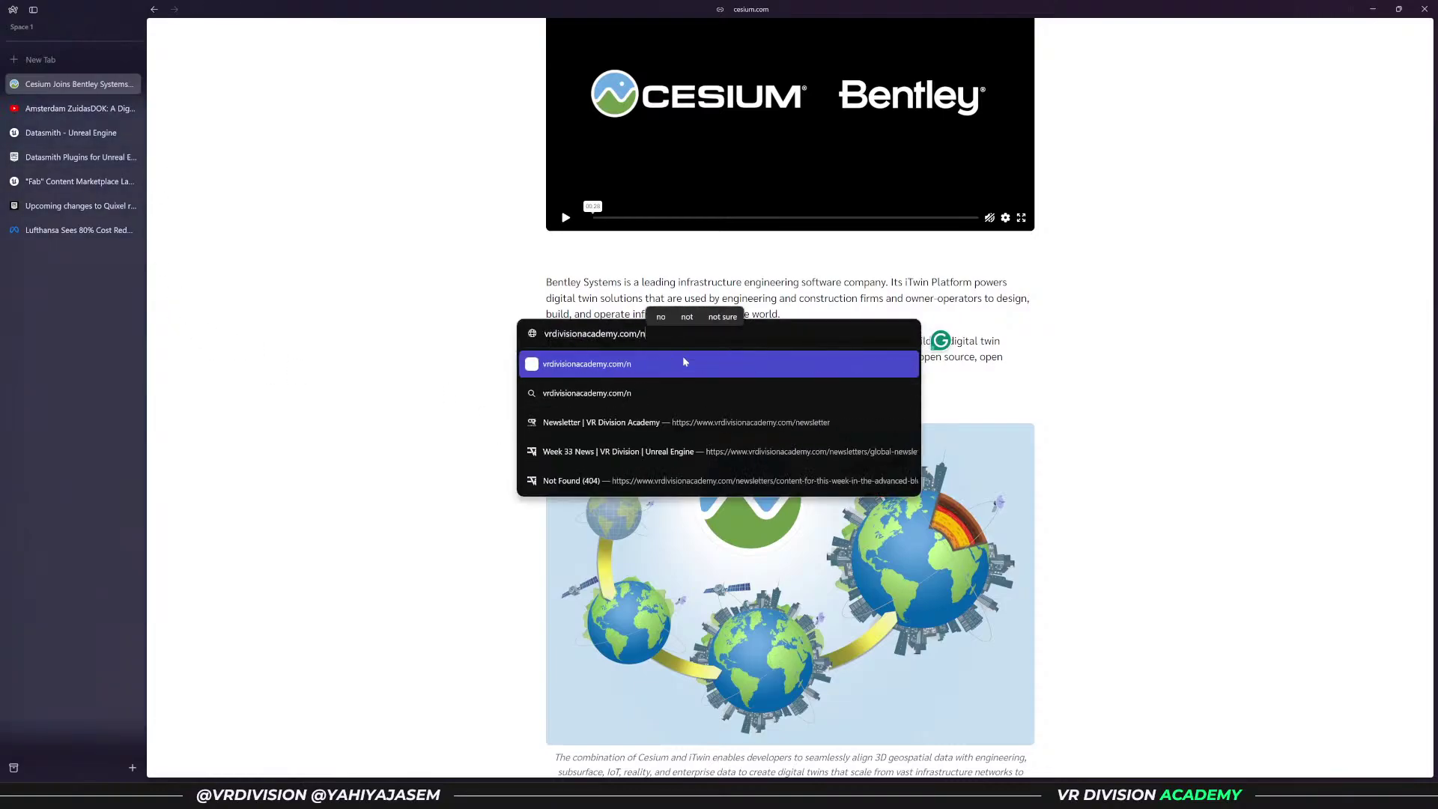
{"action": "key", "text": "Down"}
{"action": "key", "text": "Down"}
{"action": "key", "text": "Down"}
{"action": "key", "text": "Up"}
{"action": "key", "text": "Return"}
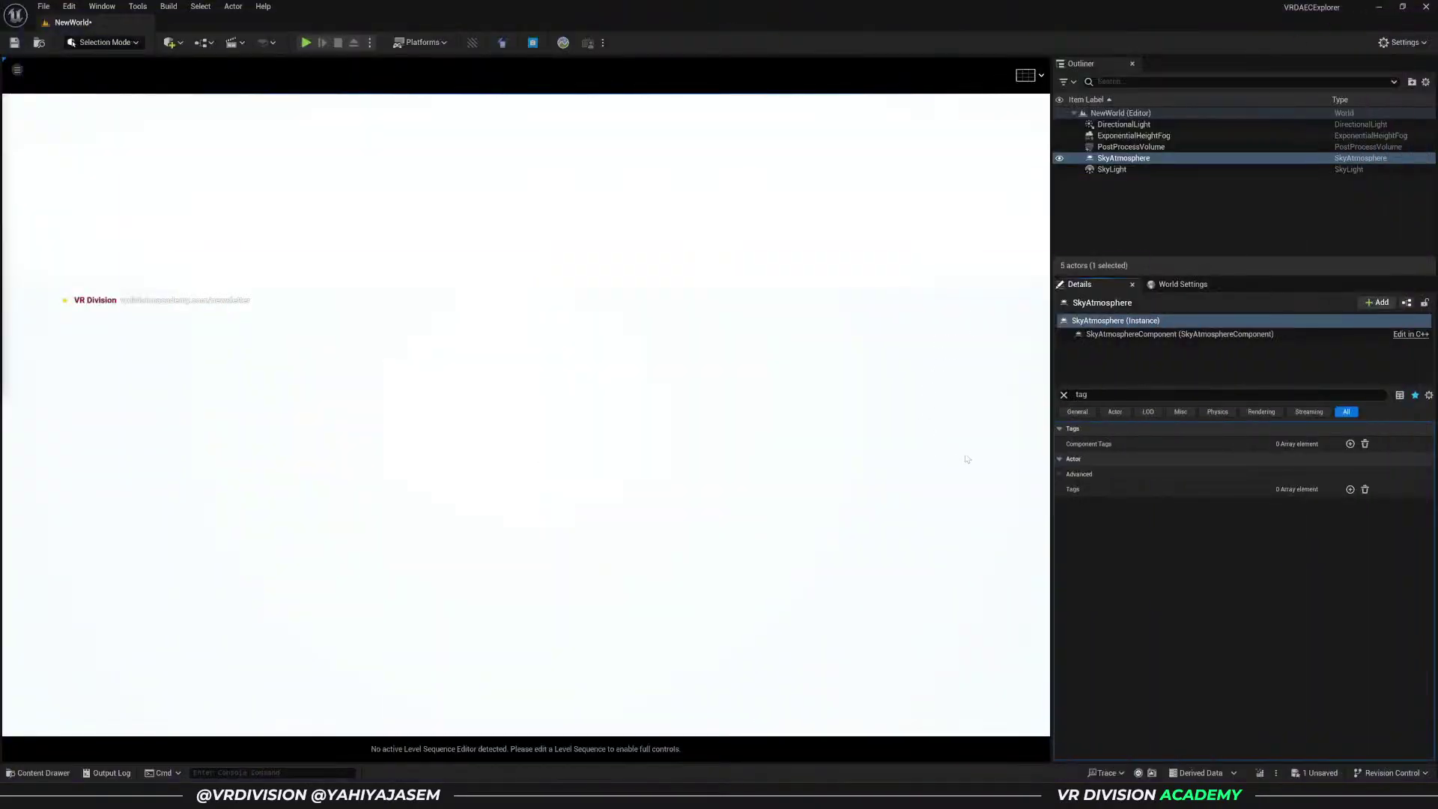
- Delete all lighting actors from the NewWorld level in Unreal Engine
{"action": "key", "text": "ctrl+a"}
{"action": "key", "text": "Delete"}
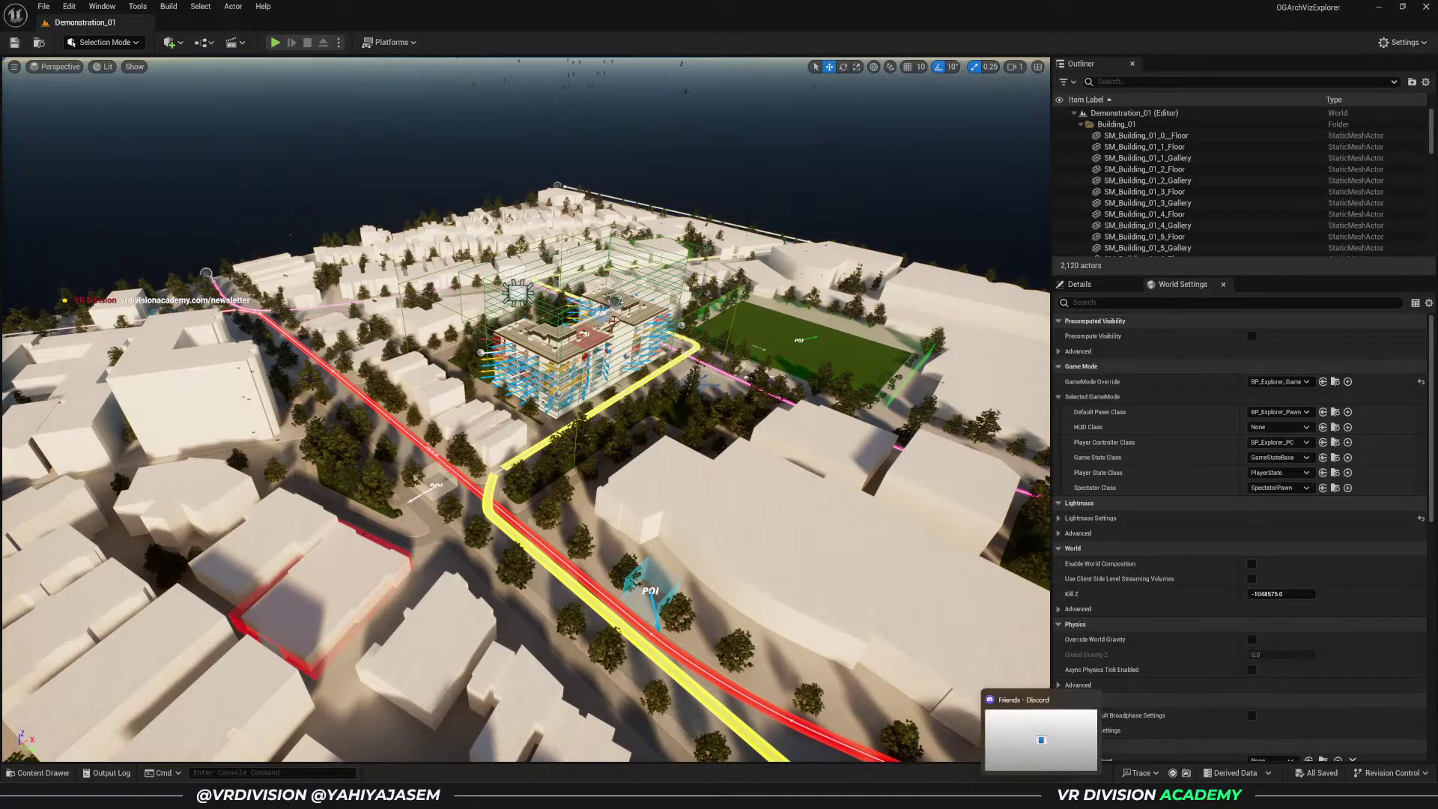
- Launch the Clock app, reset the fOCuS timer, start it in expanded view and minimize the app
{"action": "key", "text": "super"}
{"action": "type", "text": "clock"}
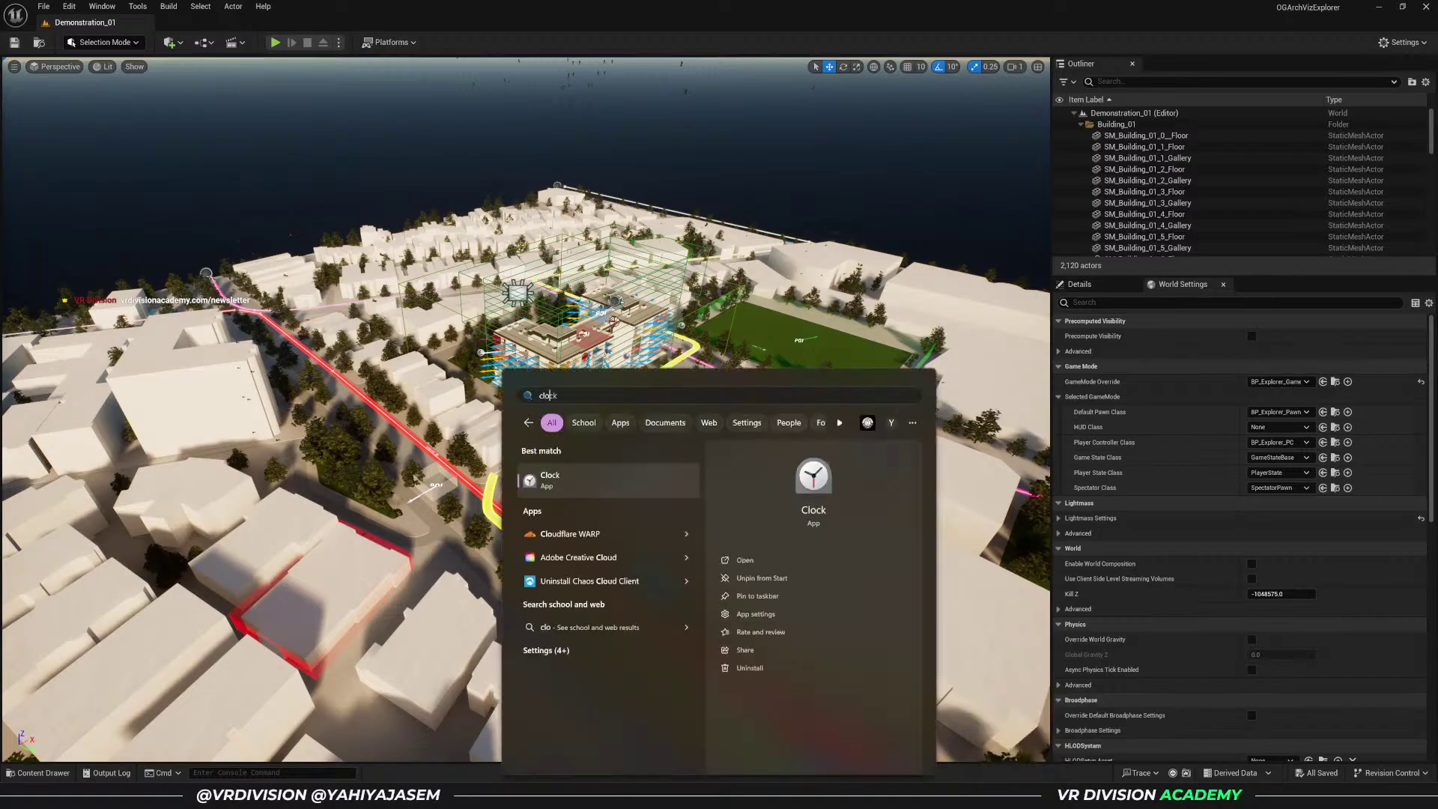
{"action": "key", "text": "Return"}
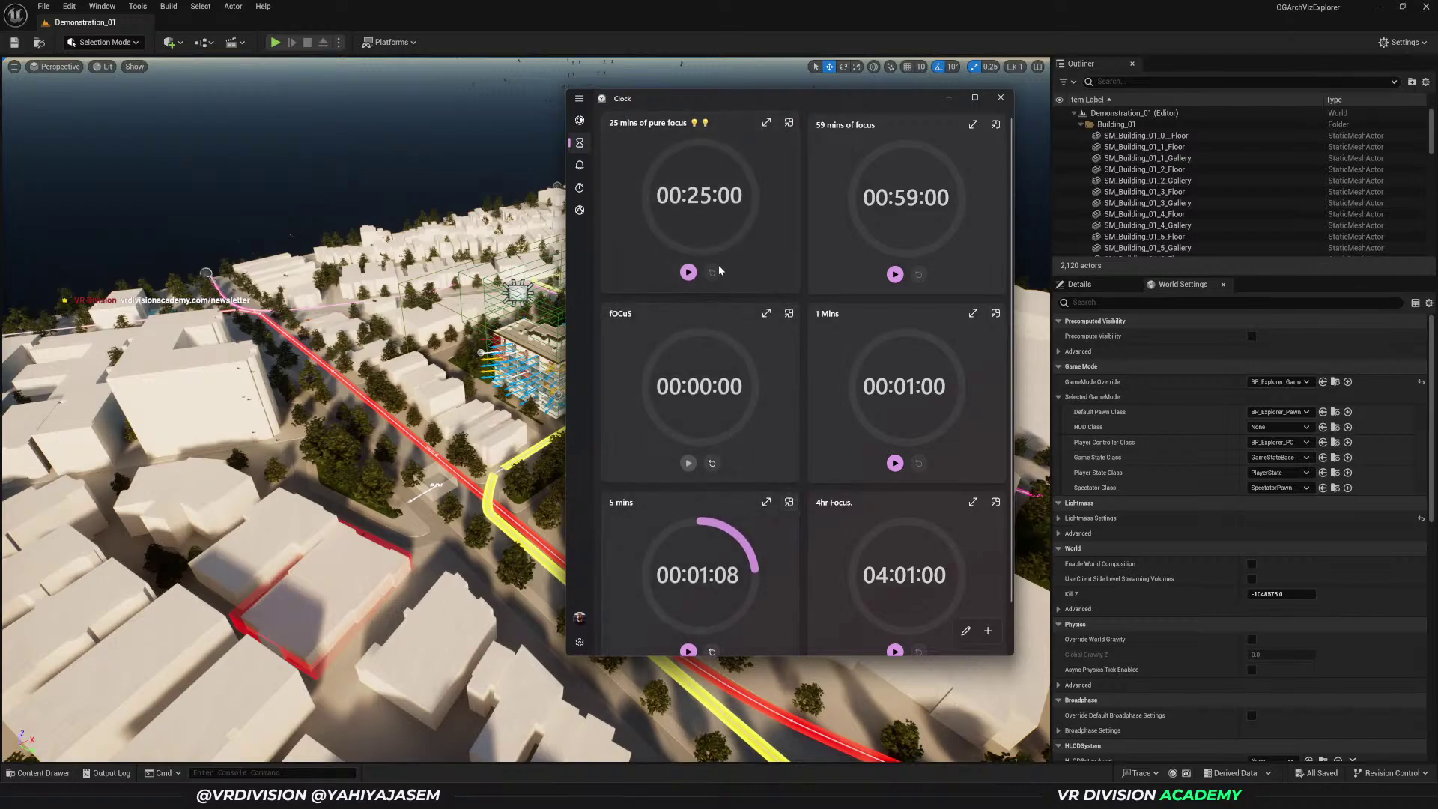
{"action": "left_click", "coordinate": [711, 463]}
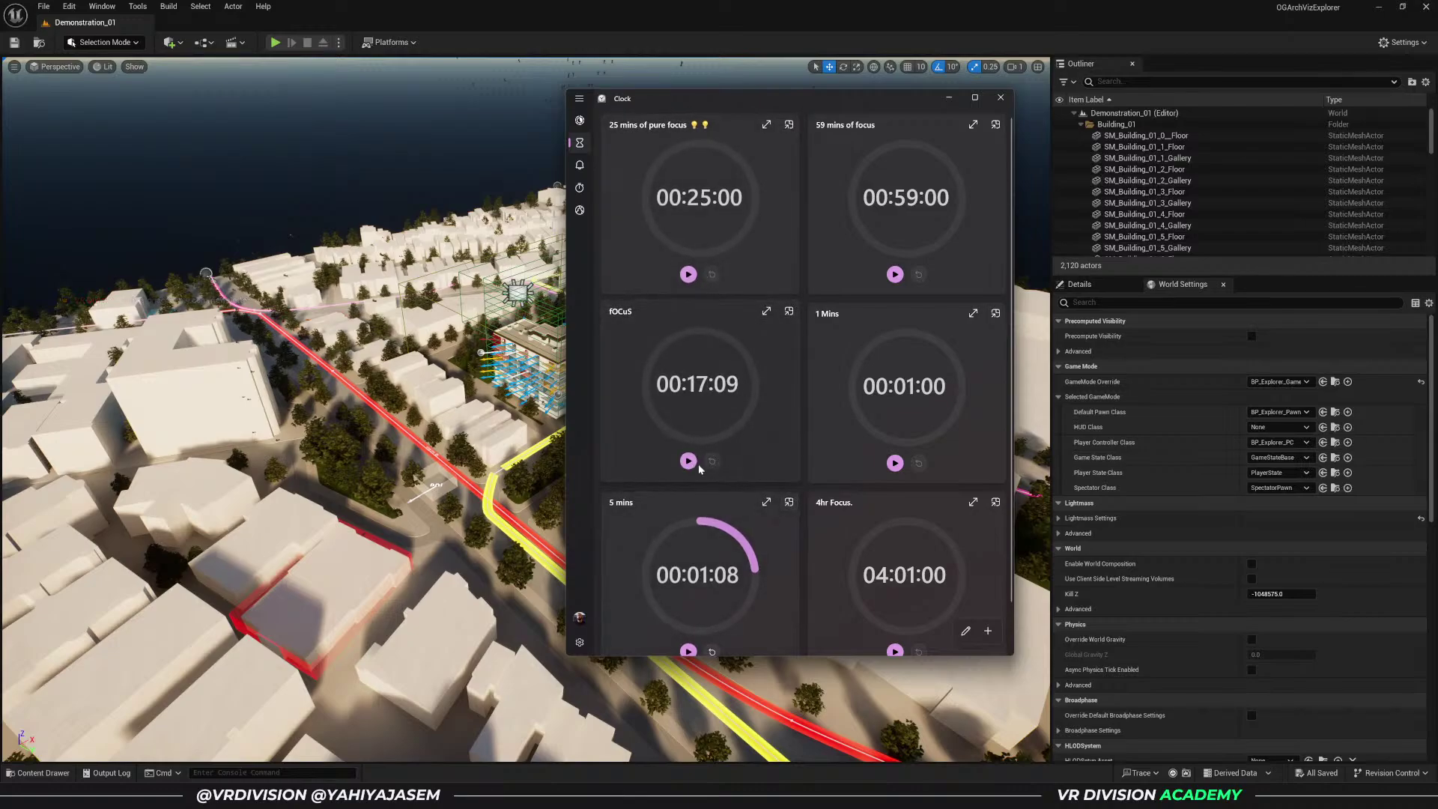
{"action": "left_click", "coordinate": [766, 314]}
{"action": "left_click", "coordinate": [763, 531]}
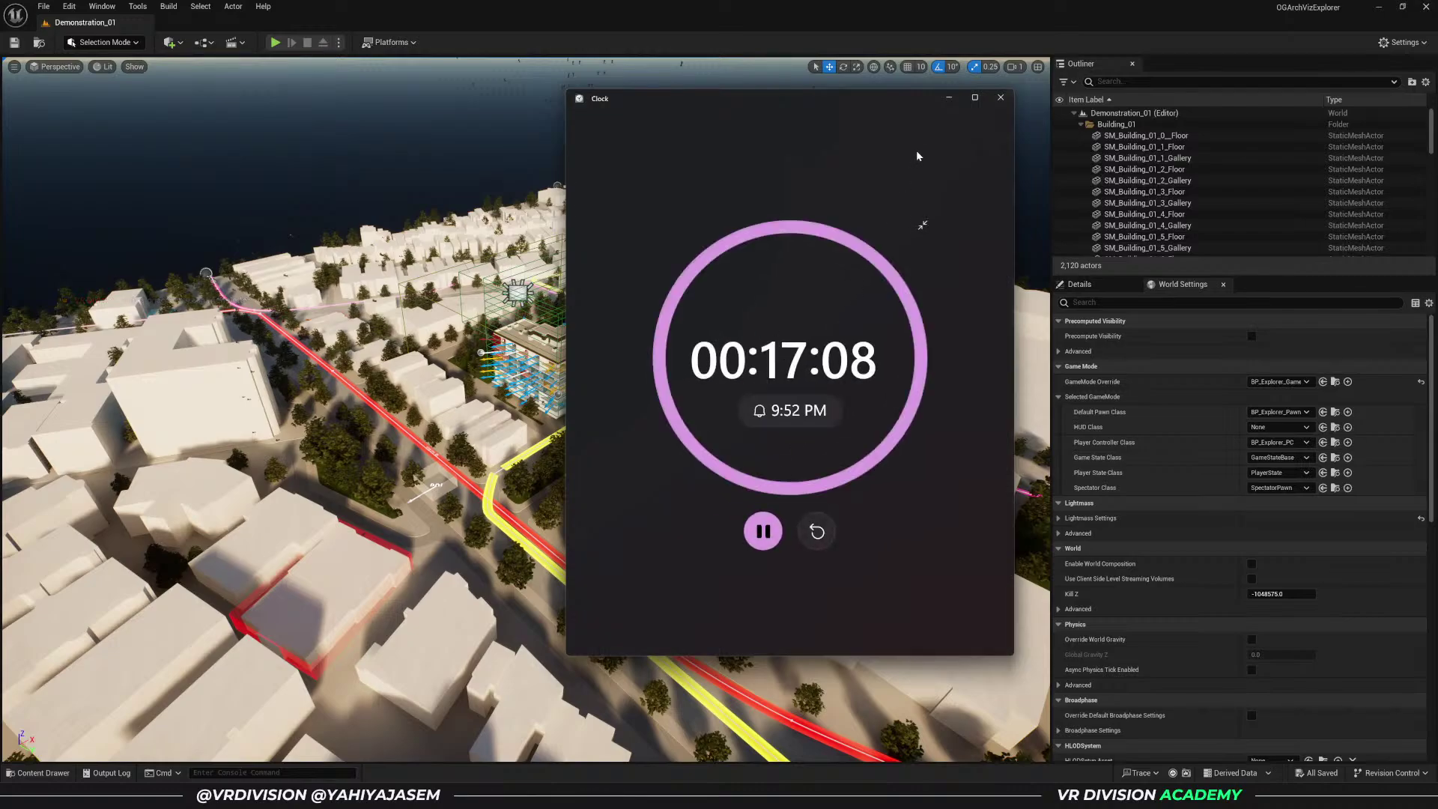
{"action": "left_click", "coordinate": [952, 99]}
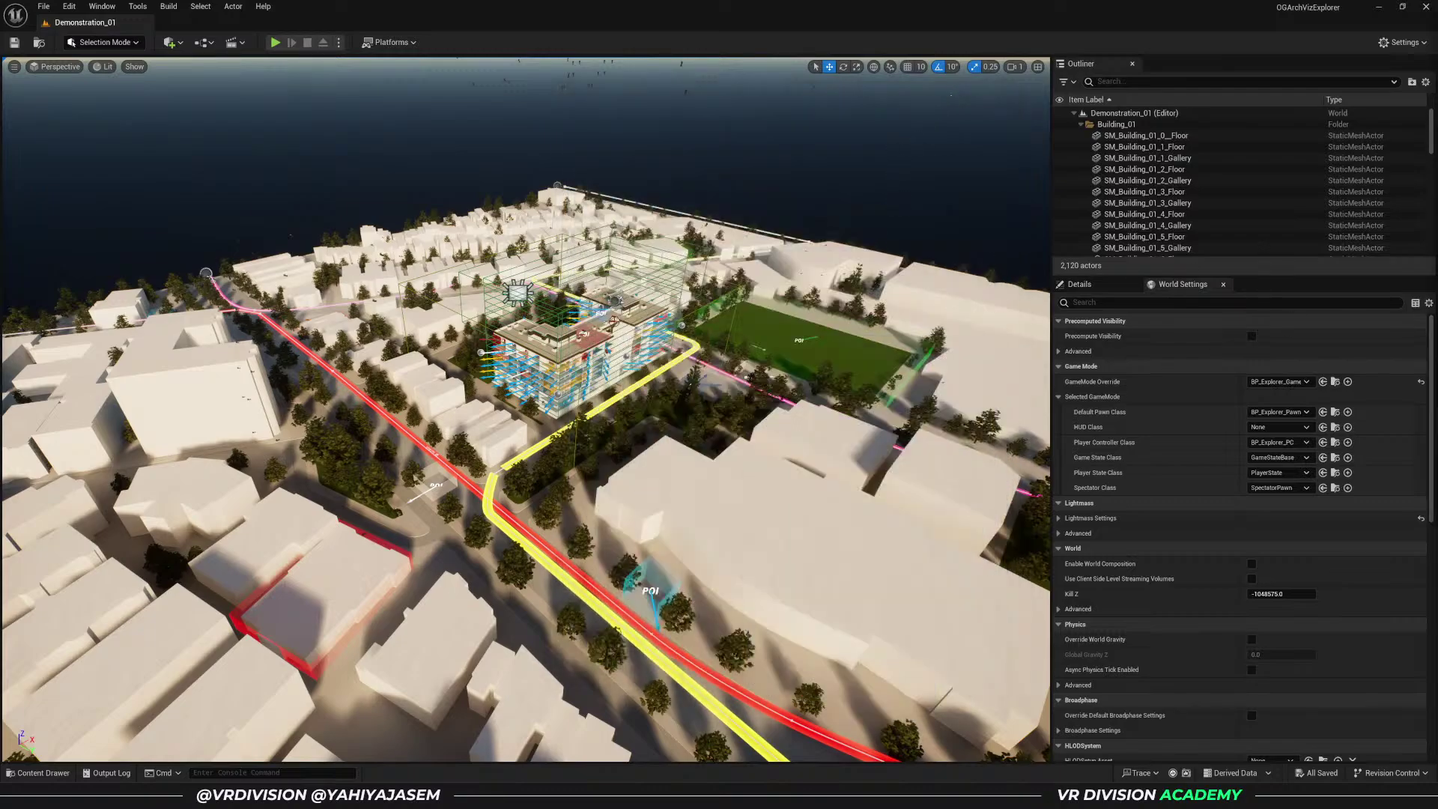
- Switch to the YouTube window, maximize it and show the list of the VR Division channel's videos
{"action": "left_click", "coordinate": [914, 727]}
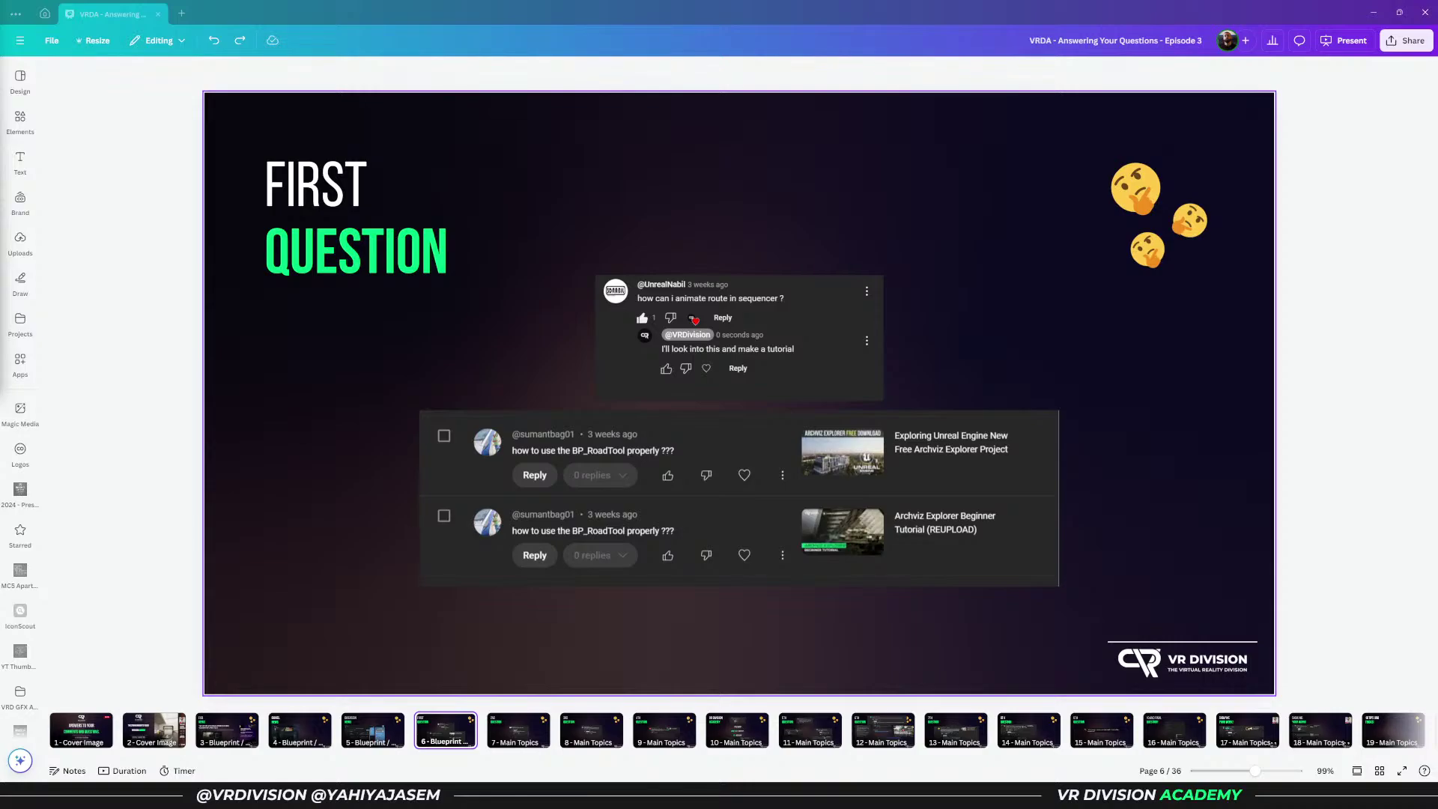
{"action": "key", "text": "alt+Tab"}
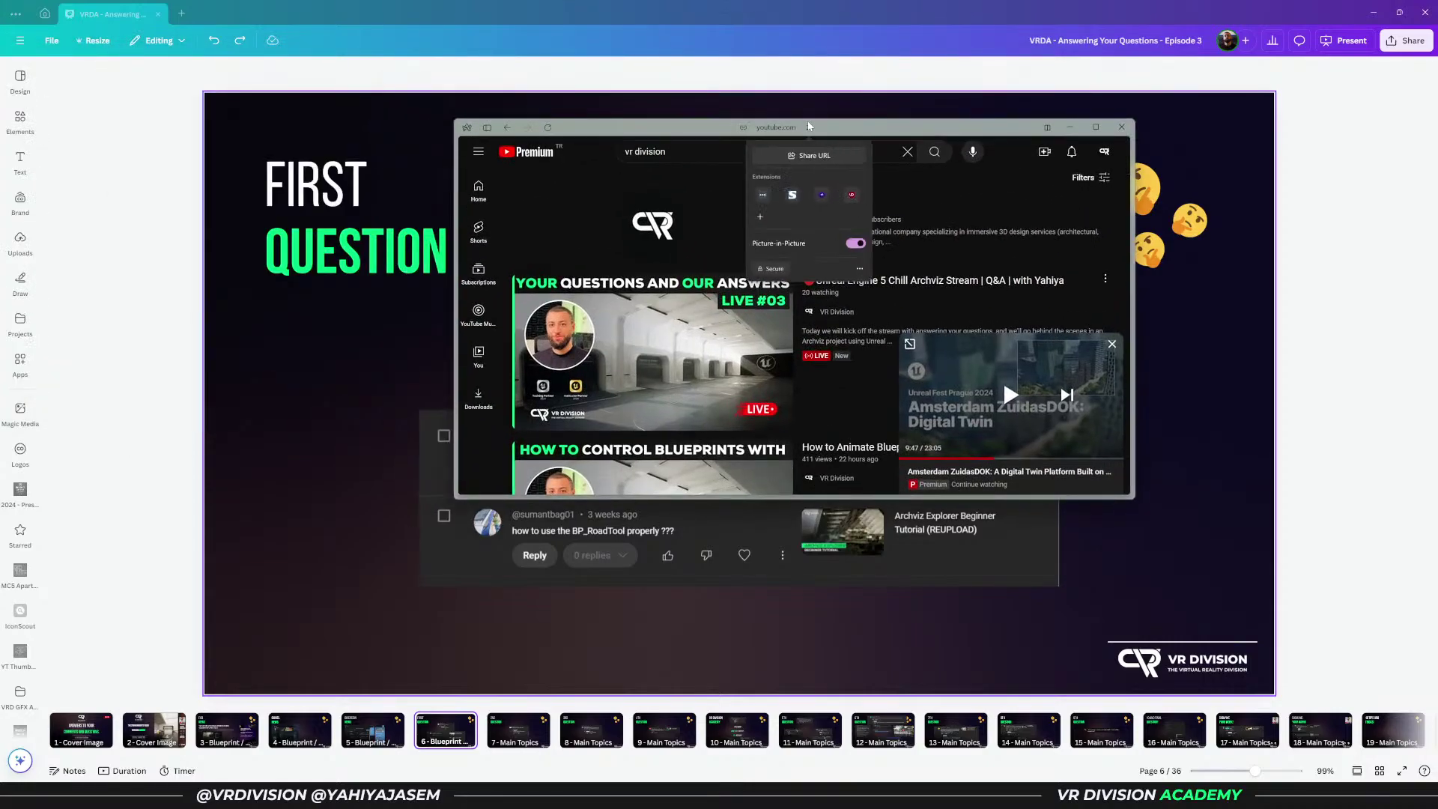
{"action": "double_click", "coordinate": [587, 128]}
{"action": "left_click", "coordinate": [588, 131]}
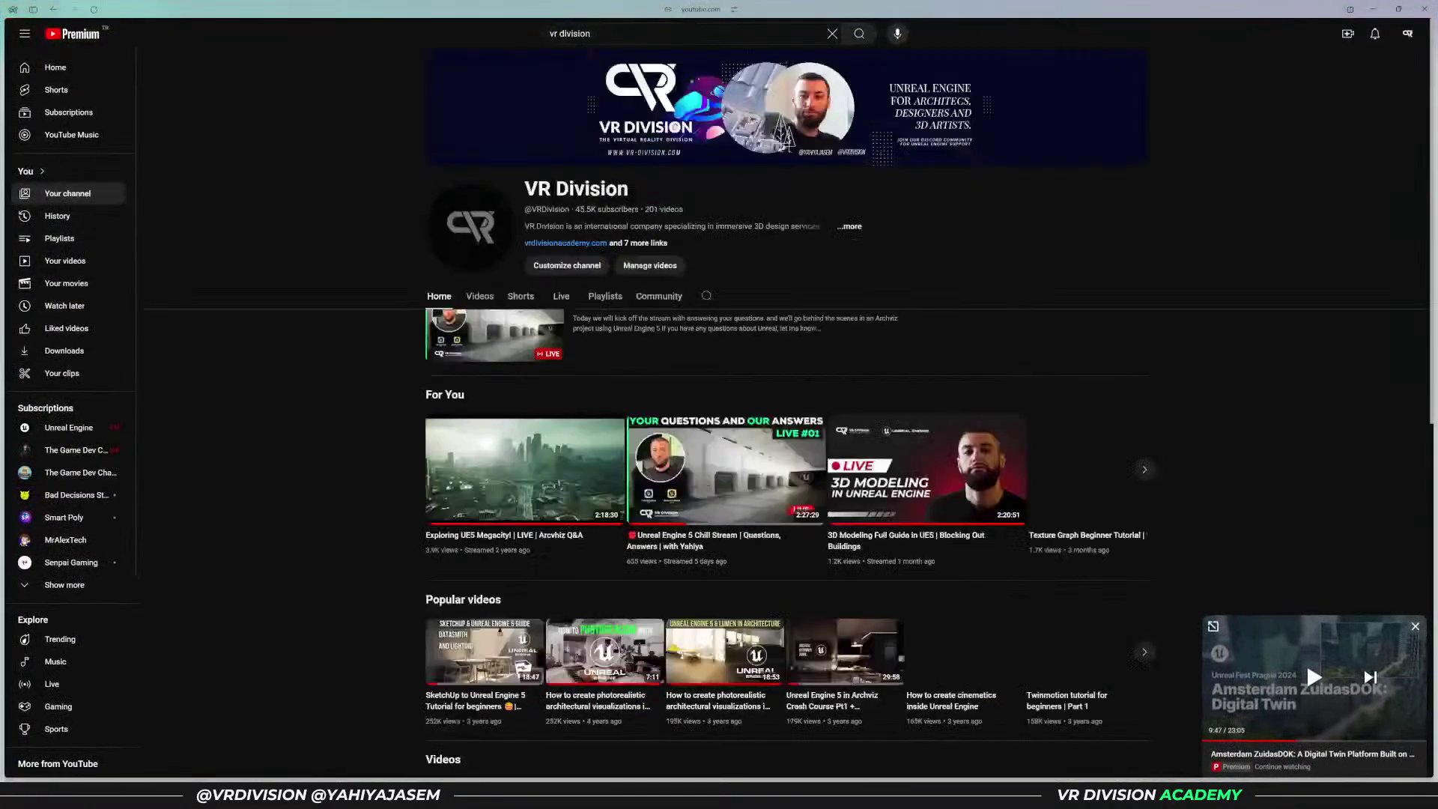
{"action": "left_click", "coordinate": [480, 296]}
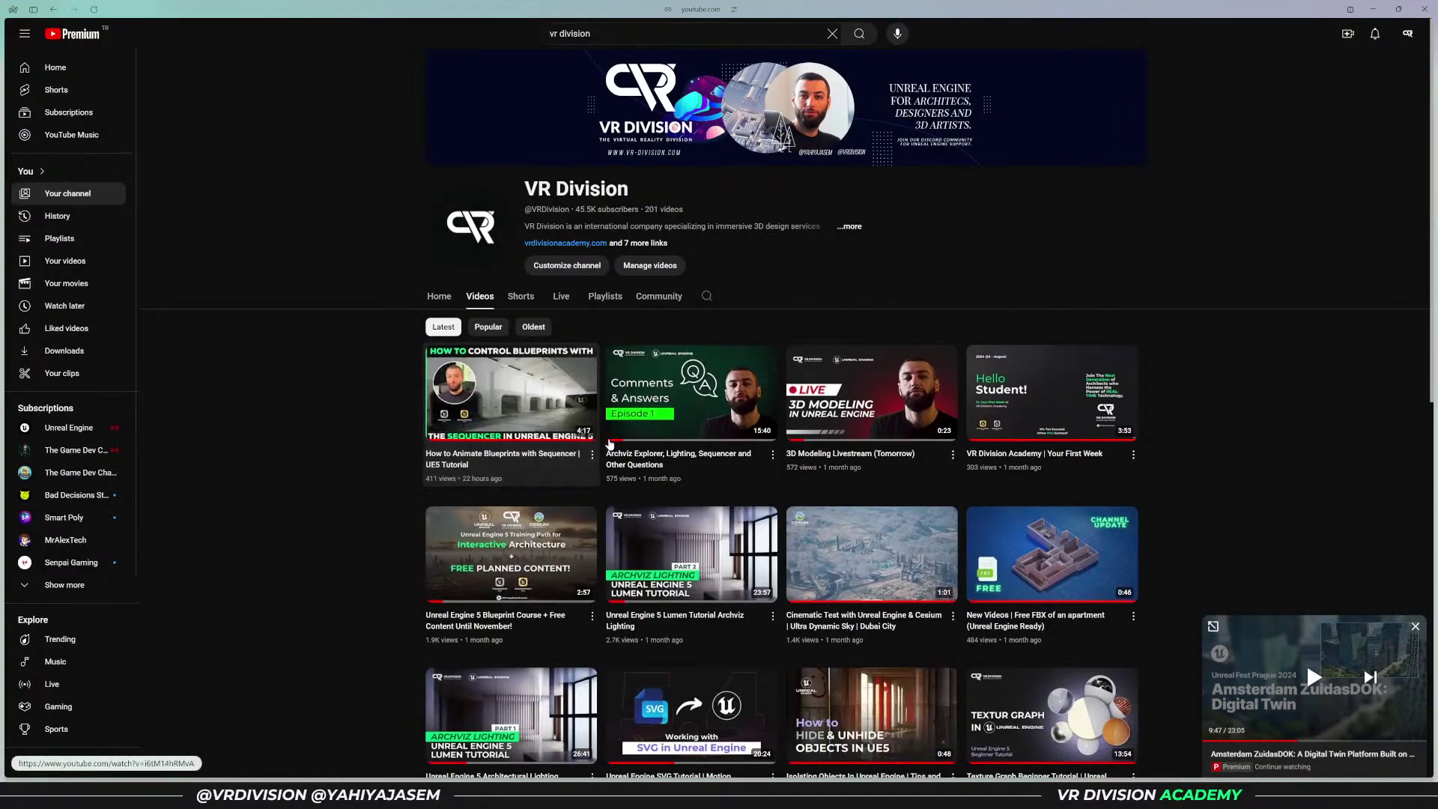
- Open the "Archviz Explorer Beginner Tutorial" video and play it in full screen
{"action": "scroll", "coordinate": [909, 448], "scroll_direction": "down", "scroll_amount": 3}
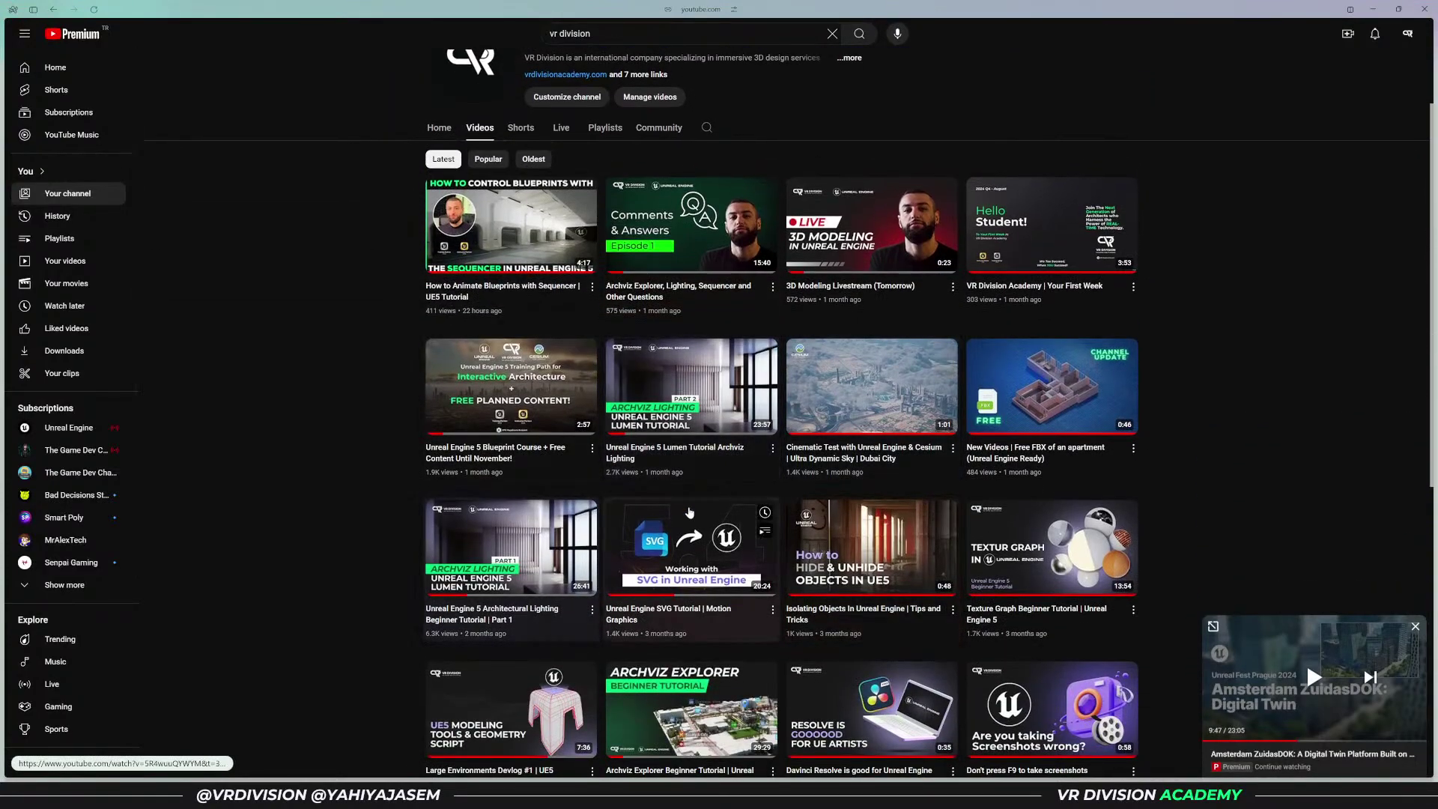
{"action": "scroll", "coordinate": [697, 527], "scroll_direction": "down", "scroll_amount": 3}
{"action": "left_click", "coordinate": [697, 527]}
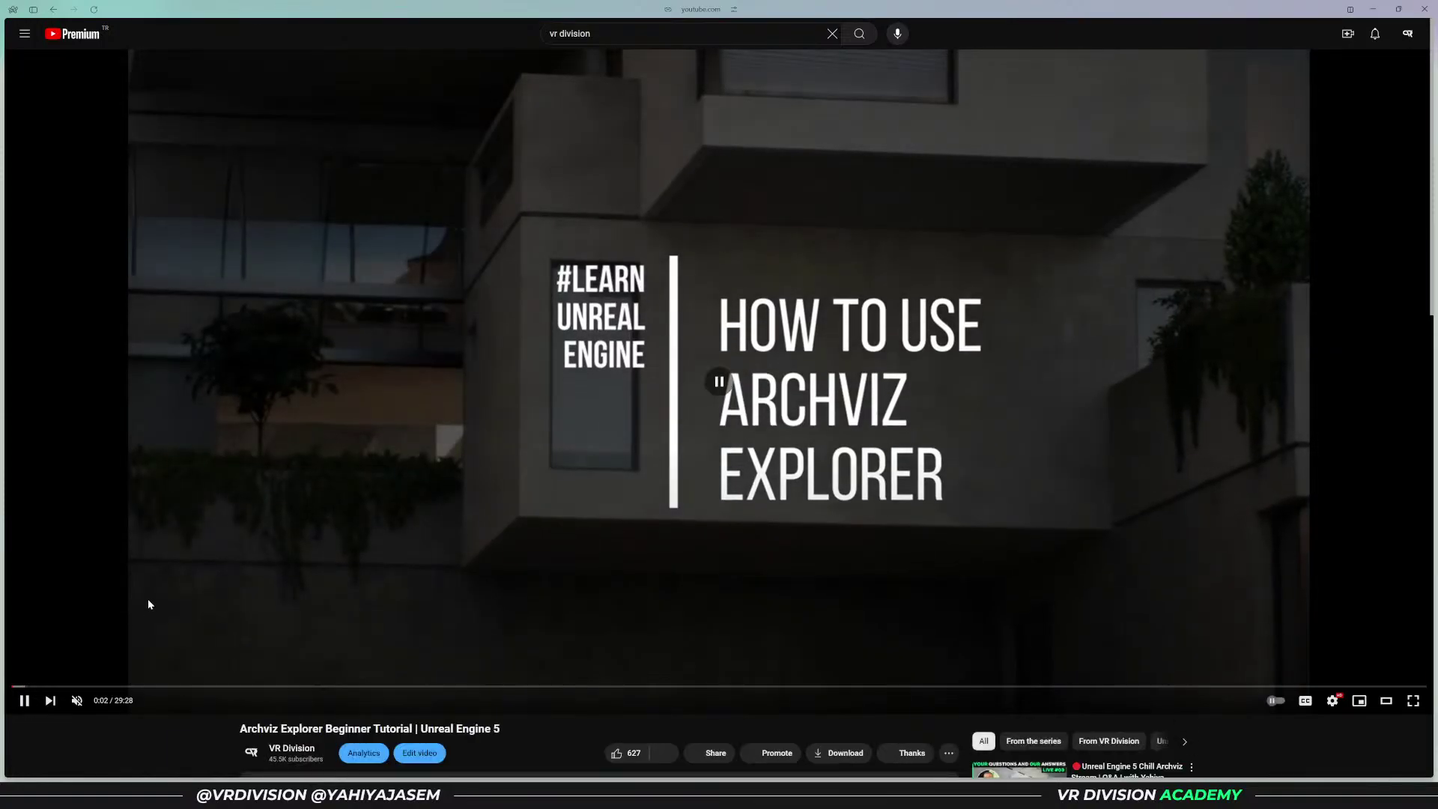
{"action": "key", "text": "f"}
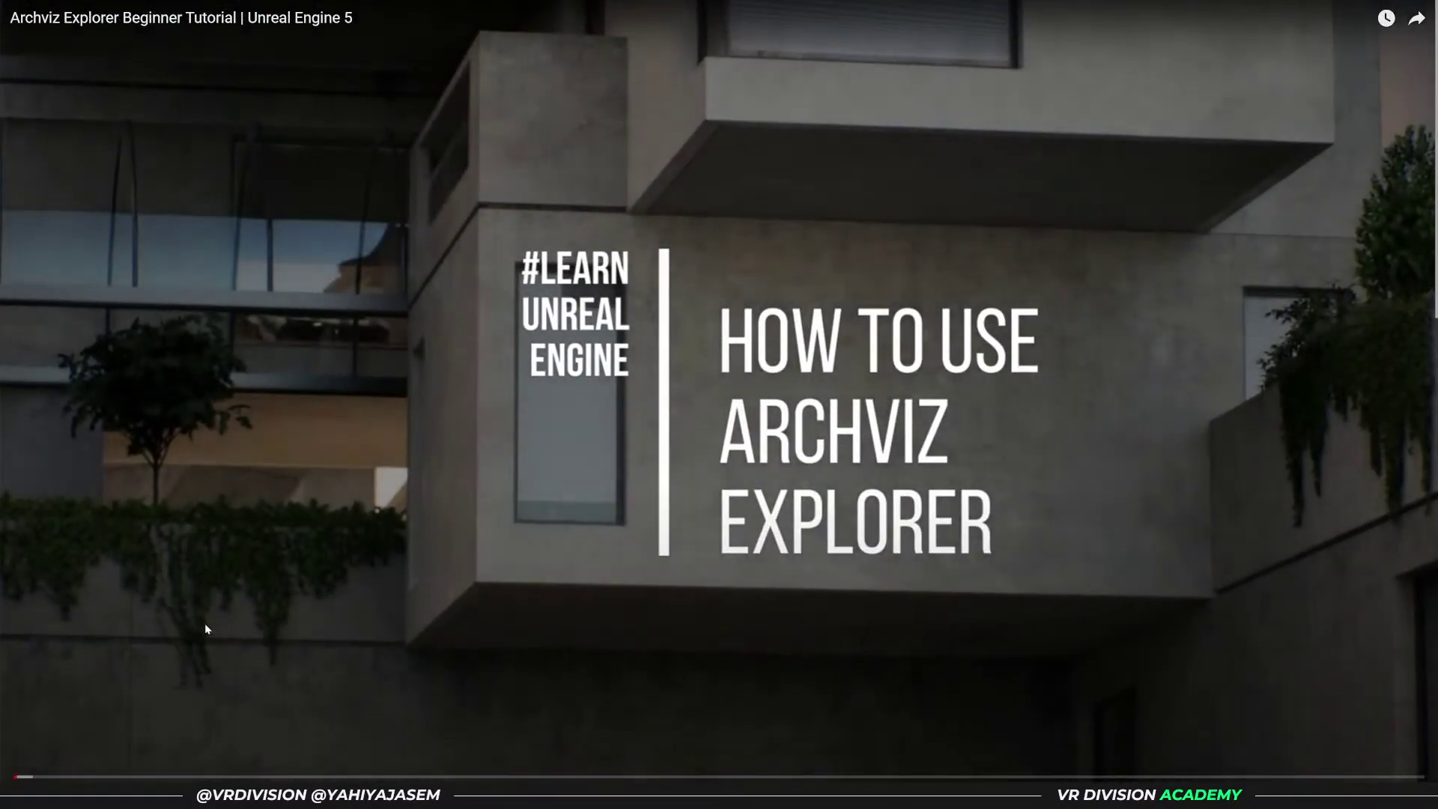
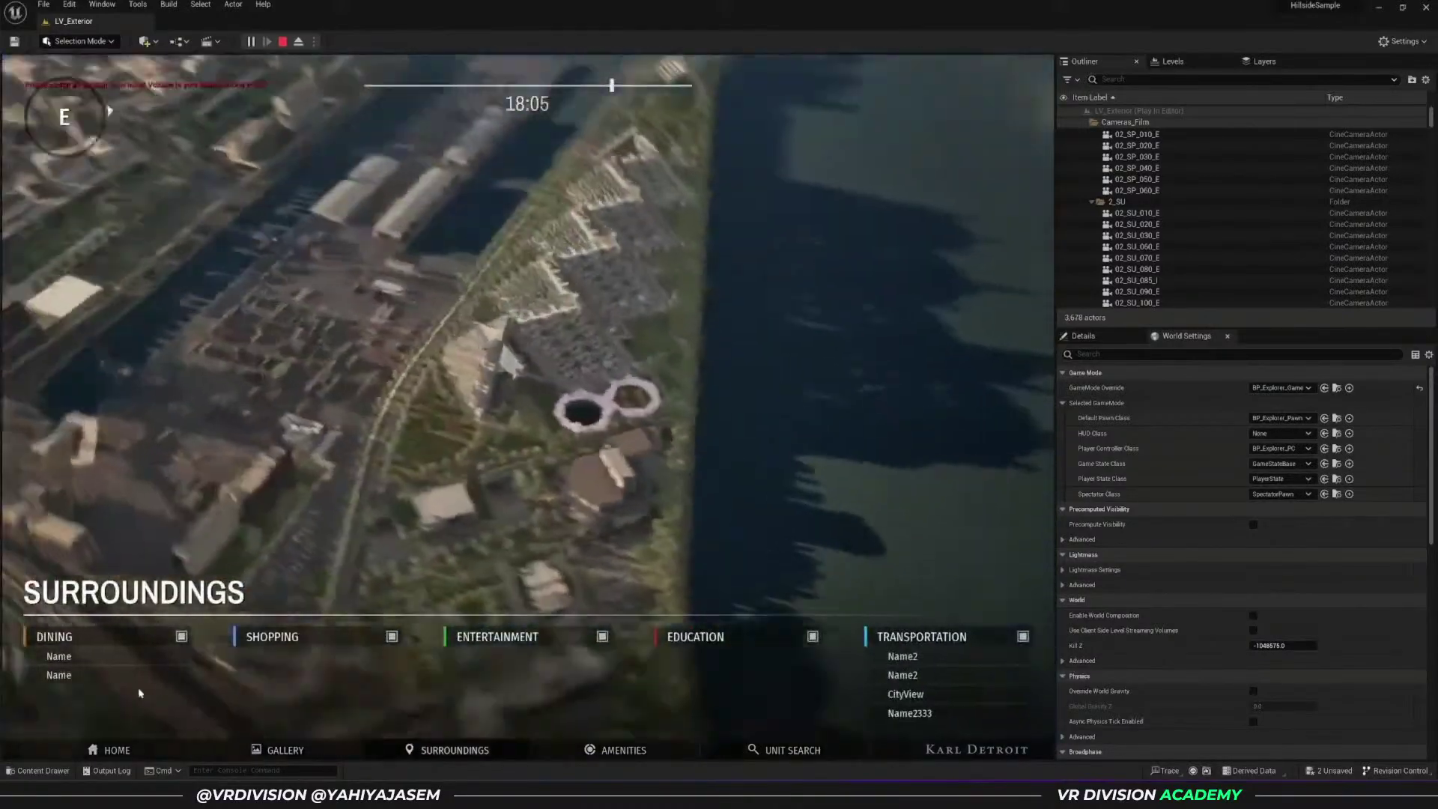
{"action": "left_click", "coordinate": [113, 657]}
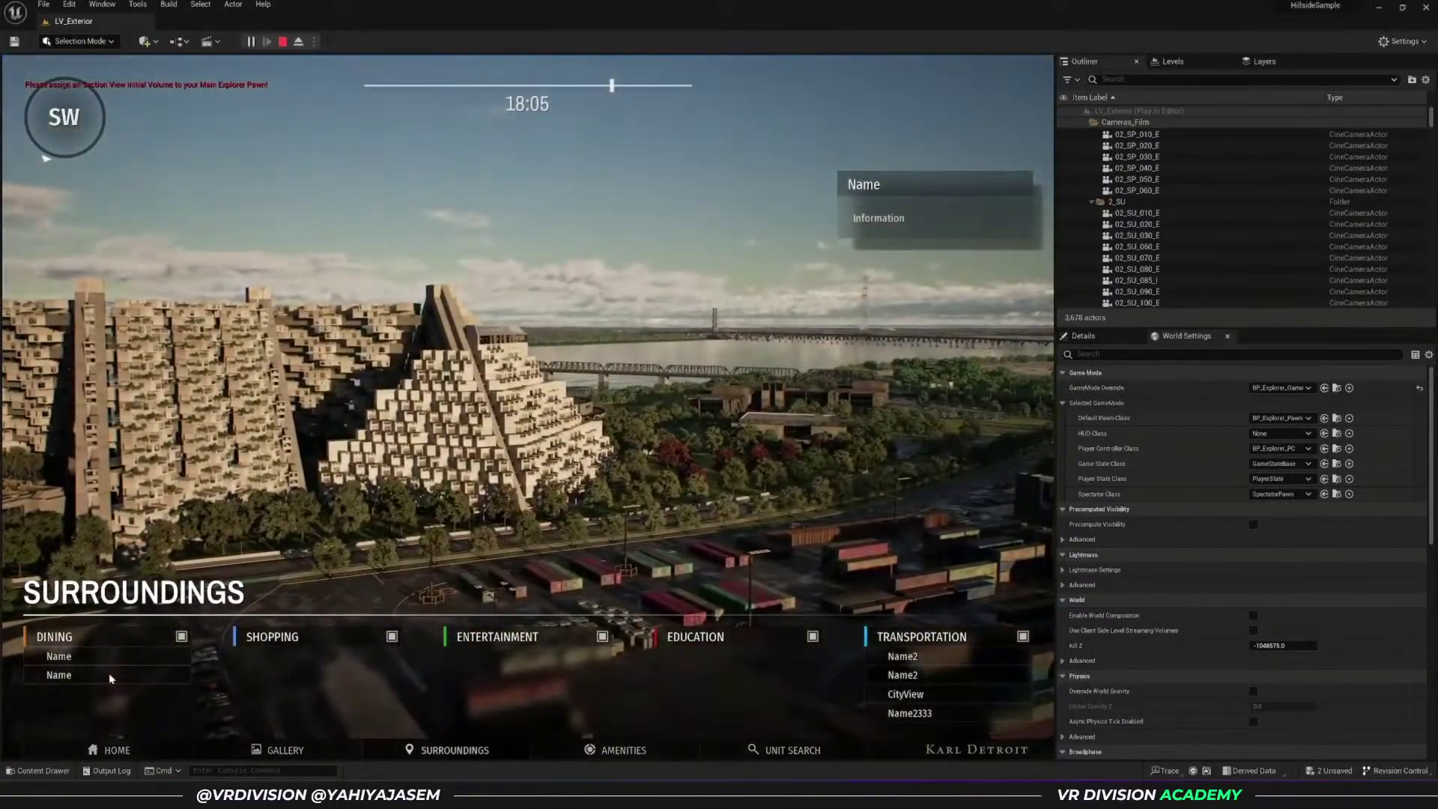
{"action": "left_click", "coordinate": [109, 674]}
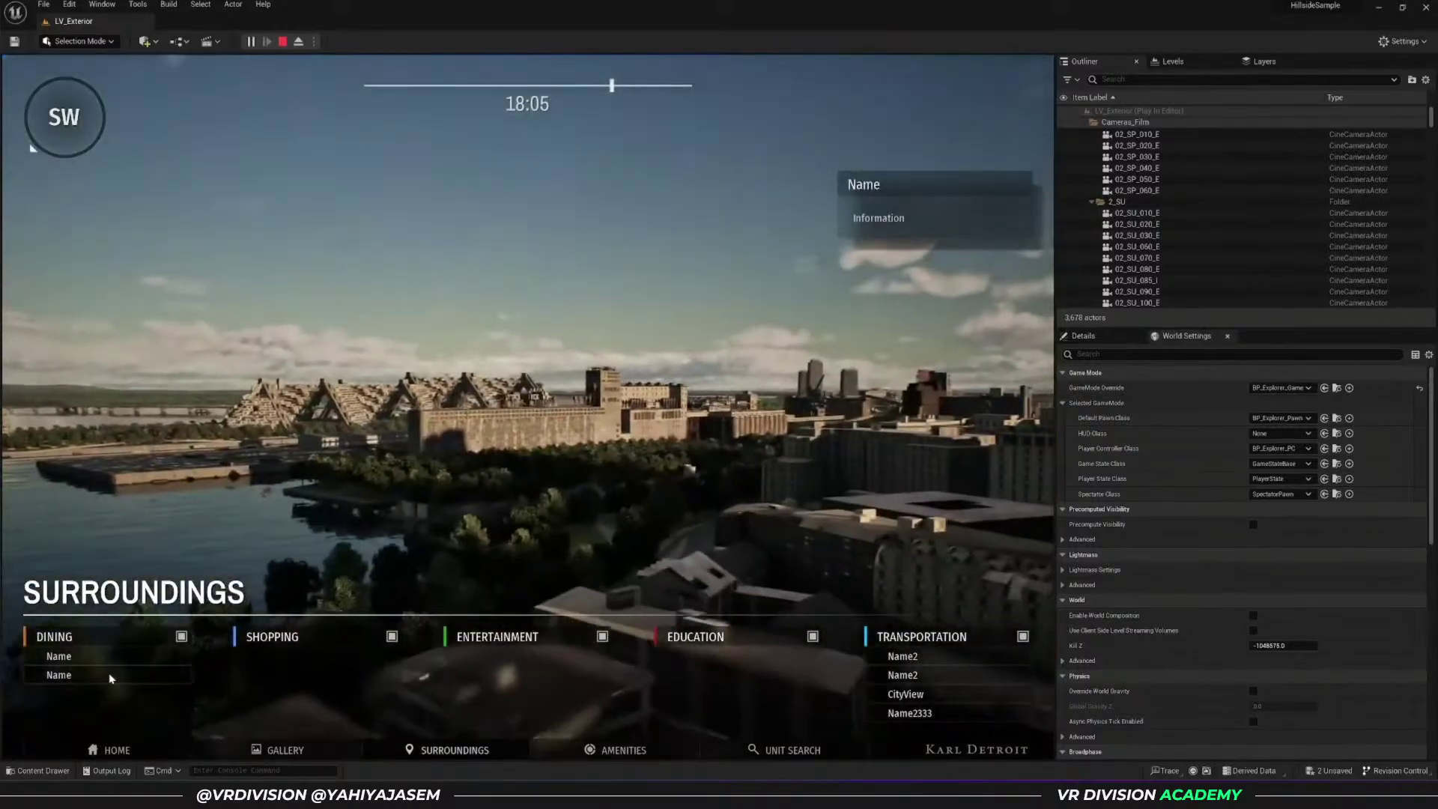
{"action": "left_click", "coordinate": [106, 656]}
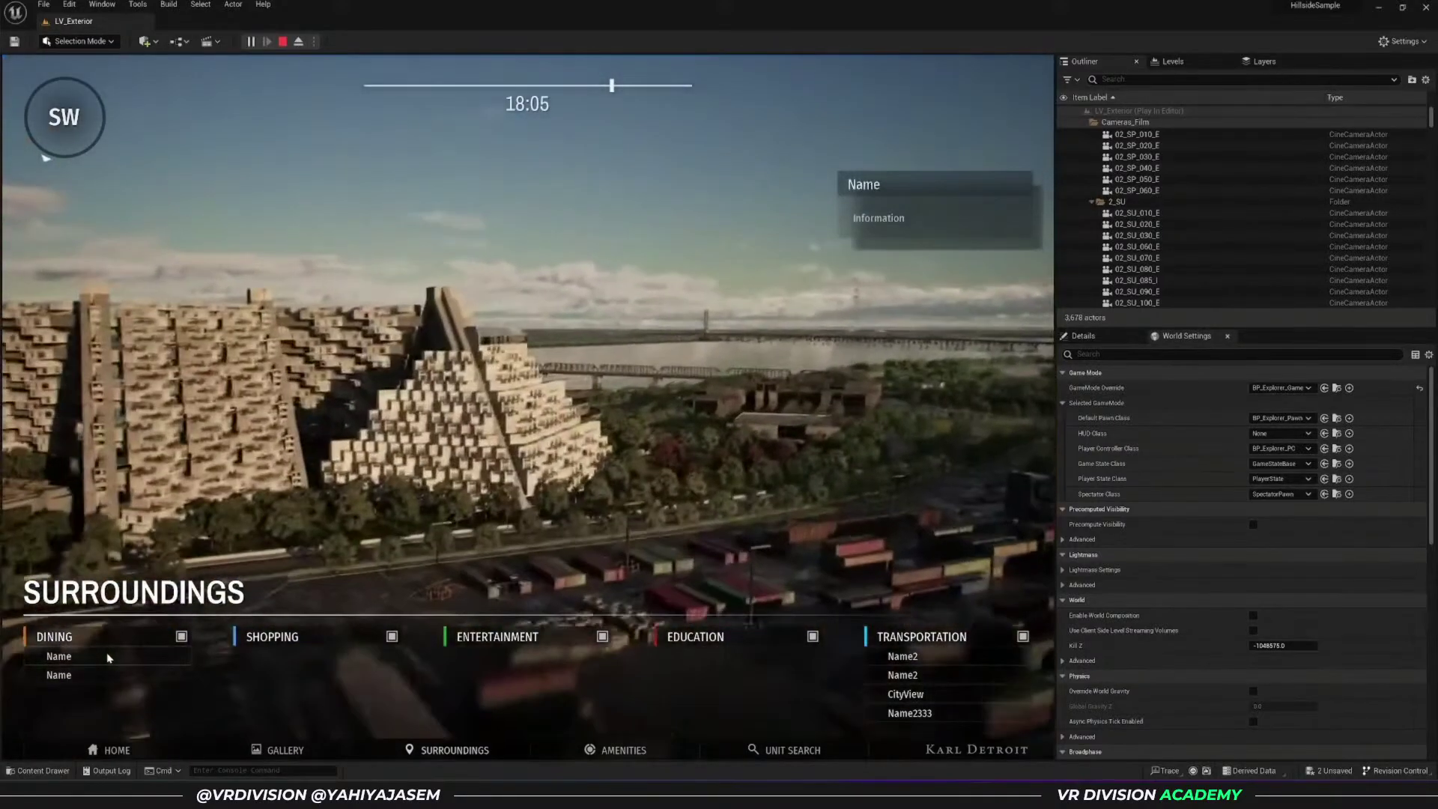
{"action": "left_click", "coordinate": [910, 674]}
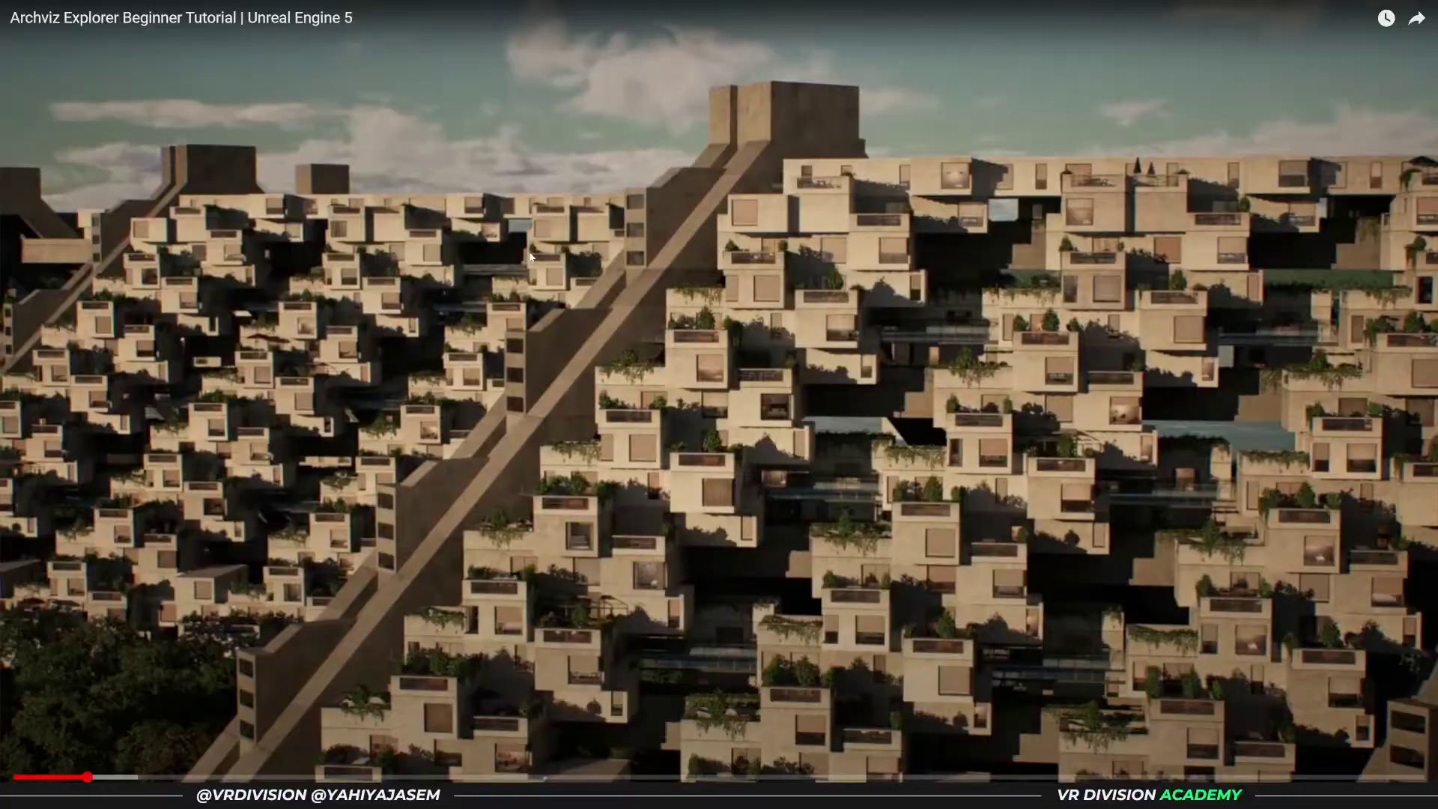
- Pause the tutorial video out of full screen and return to the "First Question" slide in Canva
{"action": "key", "text": "Escape"}
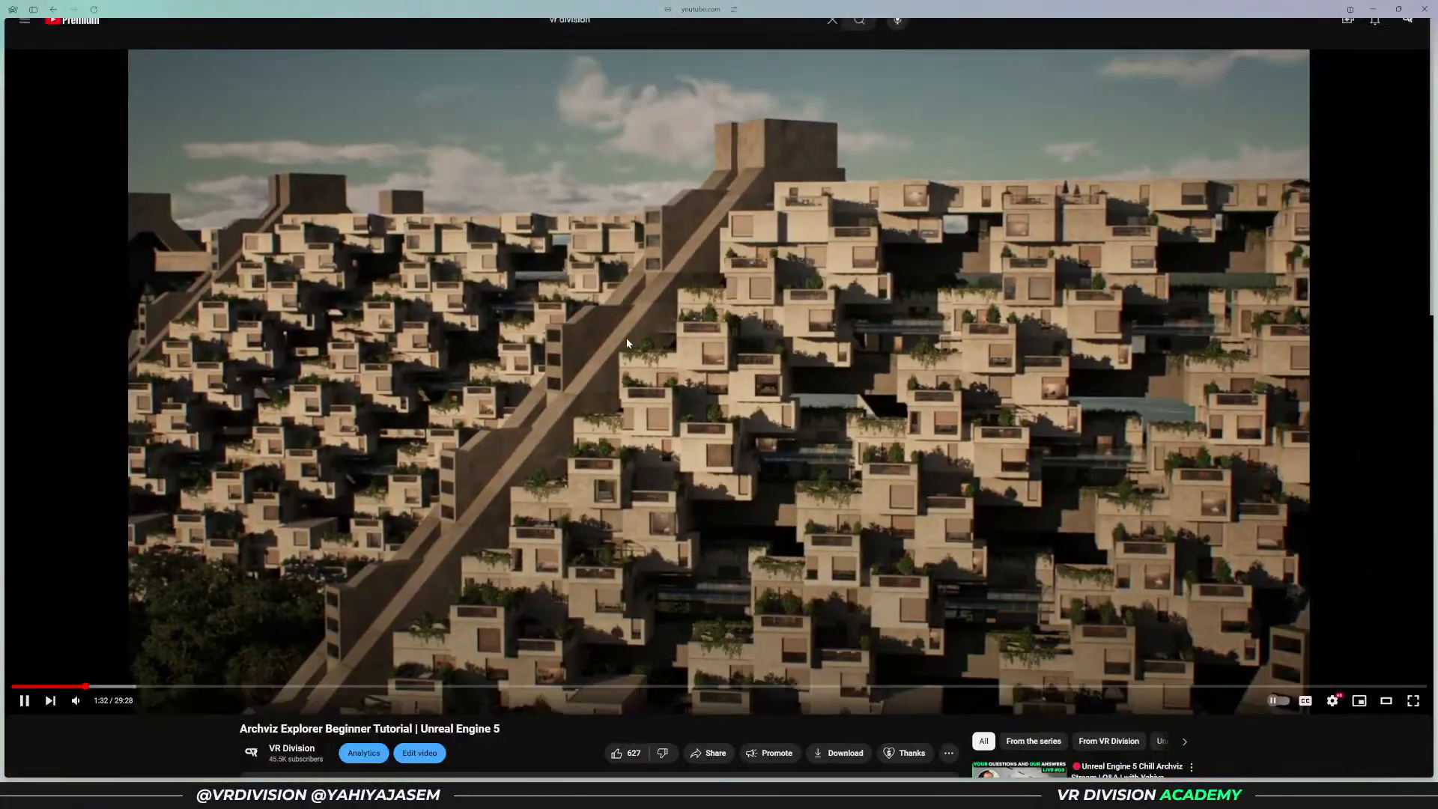
{"action": "left_click", "coordinate": [663, 323]}
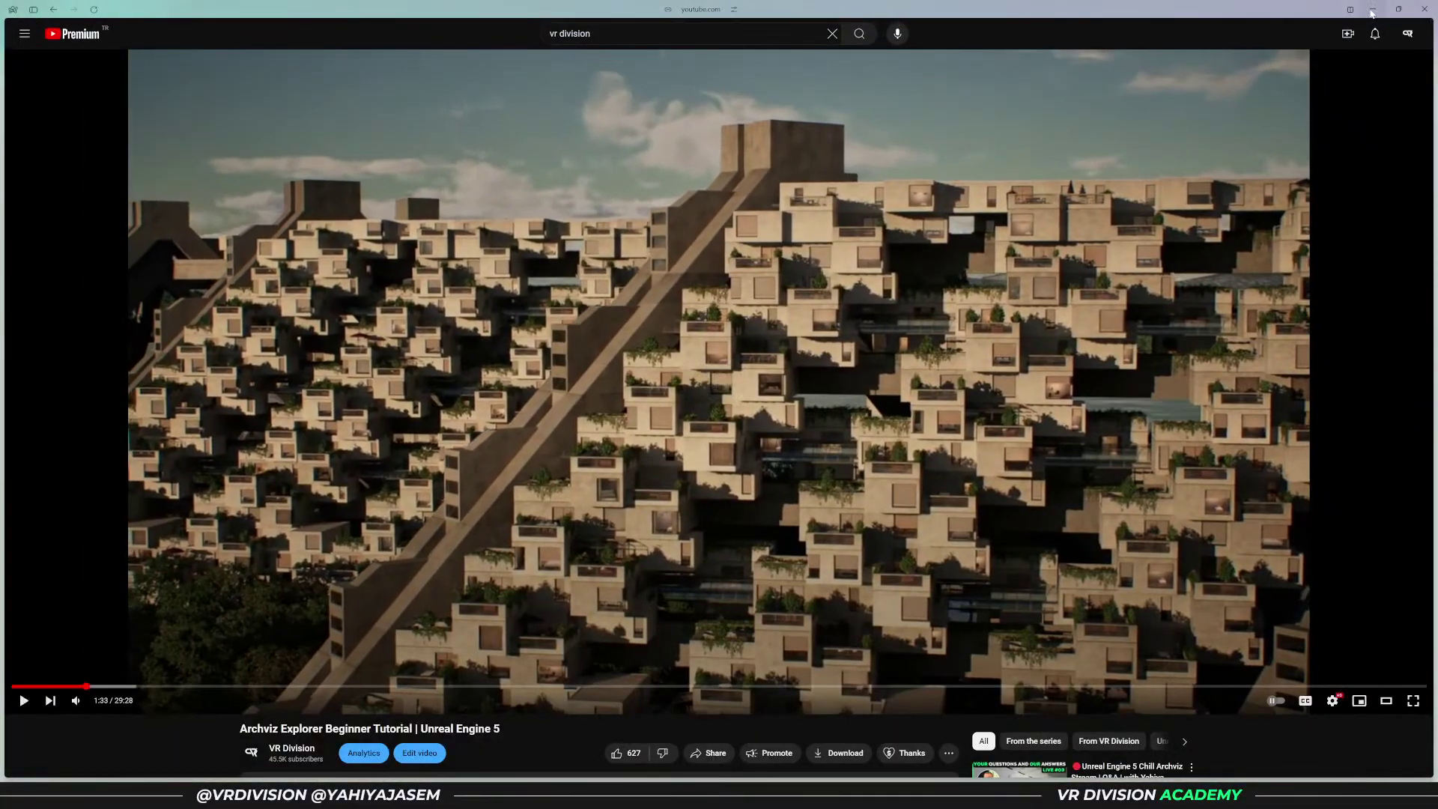
{"action": "left_click", "coordinate": [1373, 11]}
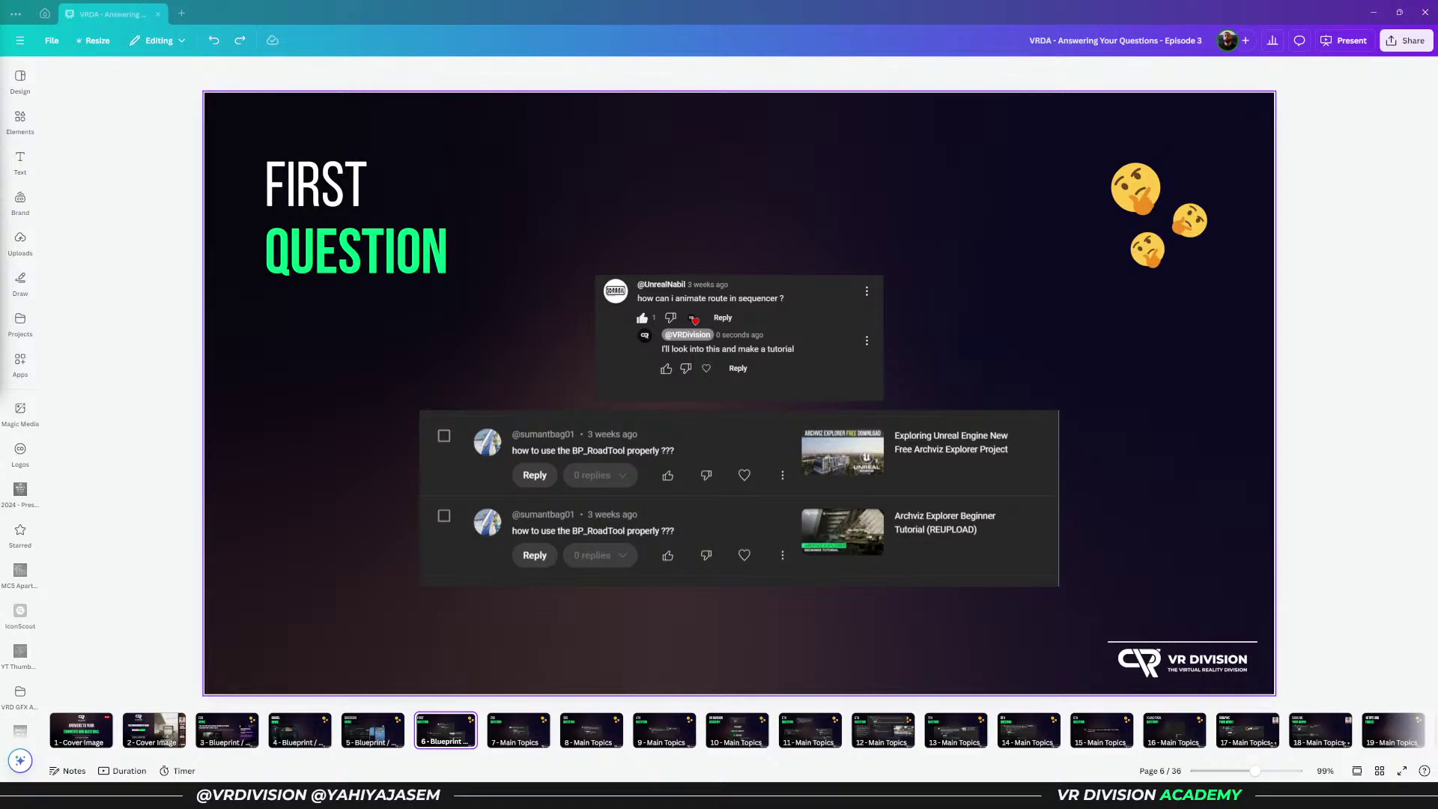
{"action": "left_click", "coordinate": [583, 605]}
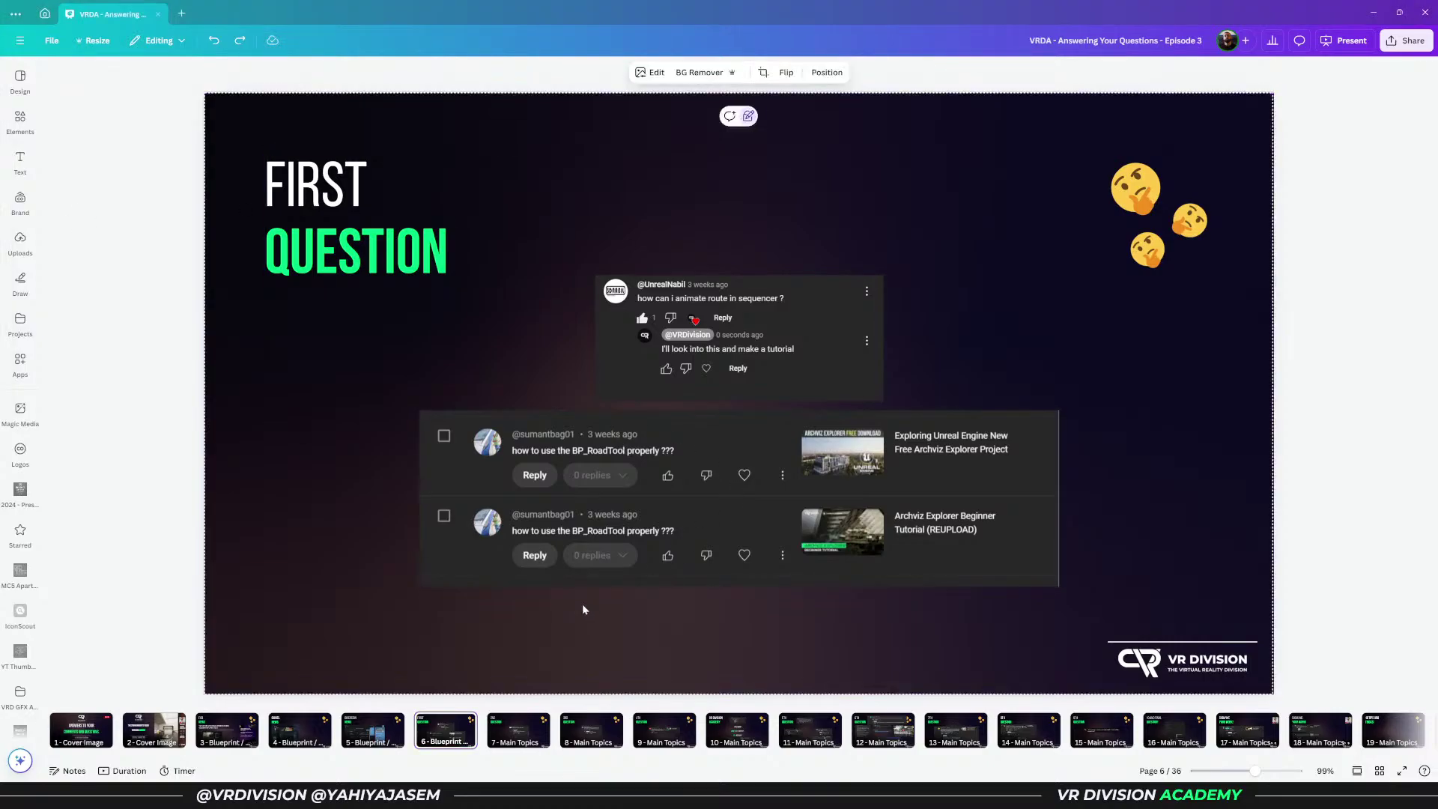
- Highlight the two viewer comments on the First Question slide, then switch to the OGArchVizExplorer level in Unreal Editor
{"action": "left_click", "coordinate": [701, 316]}
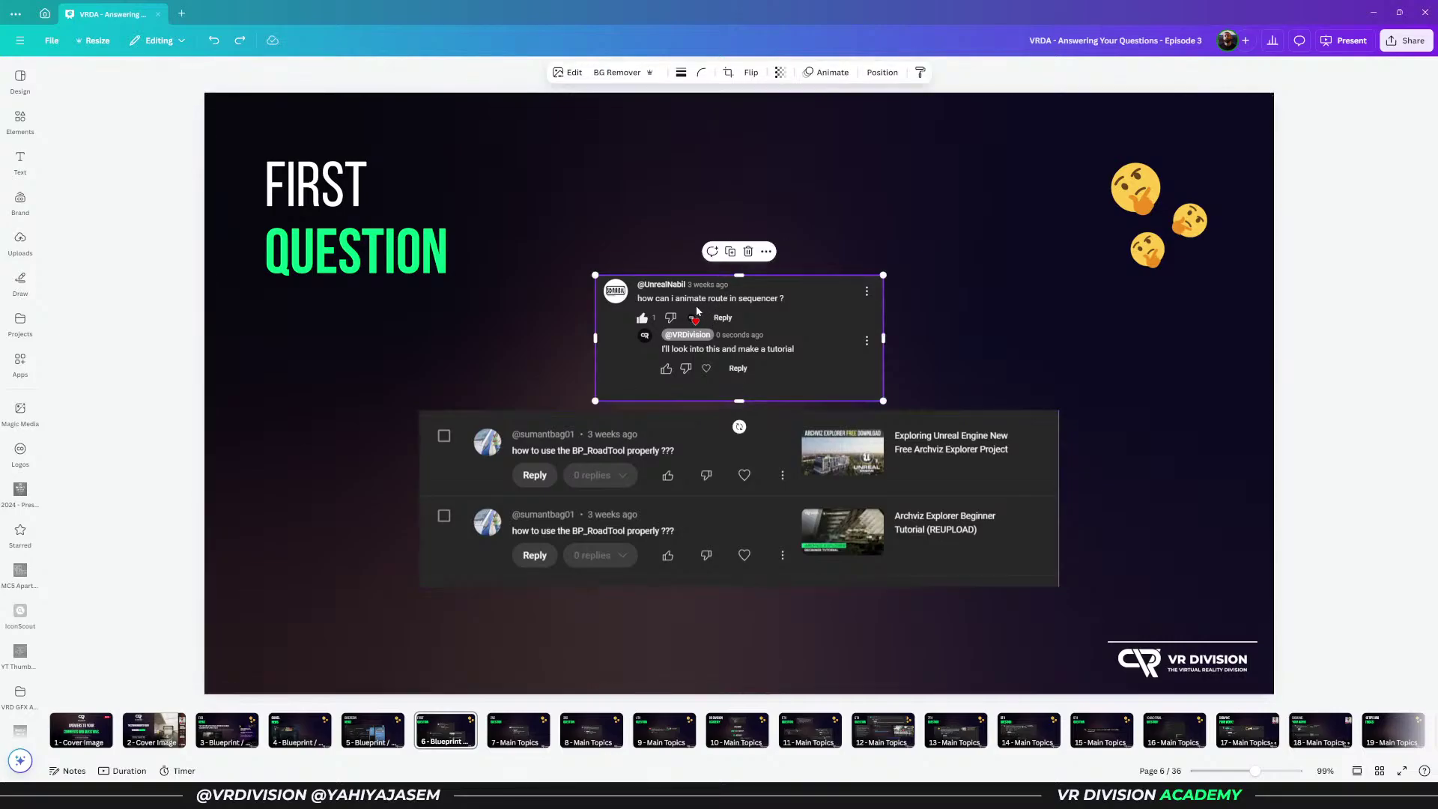
{"action": "left_click", "coordinate": [529, 489]}
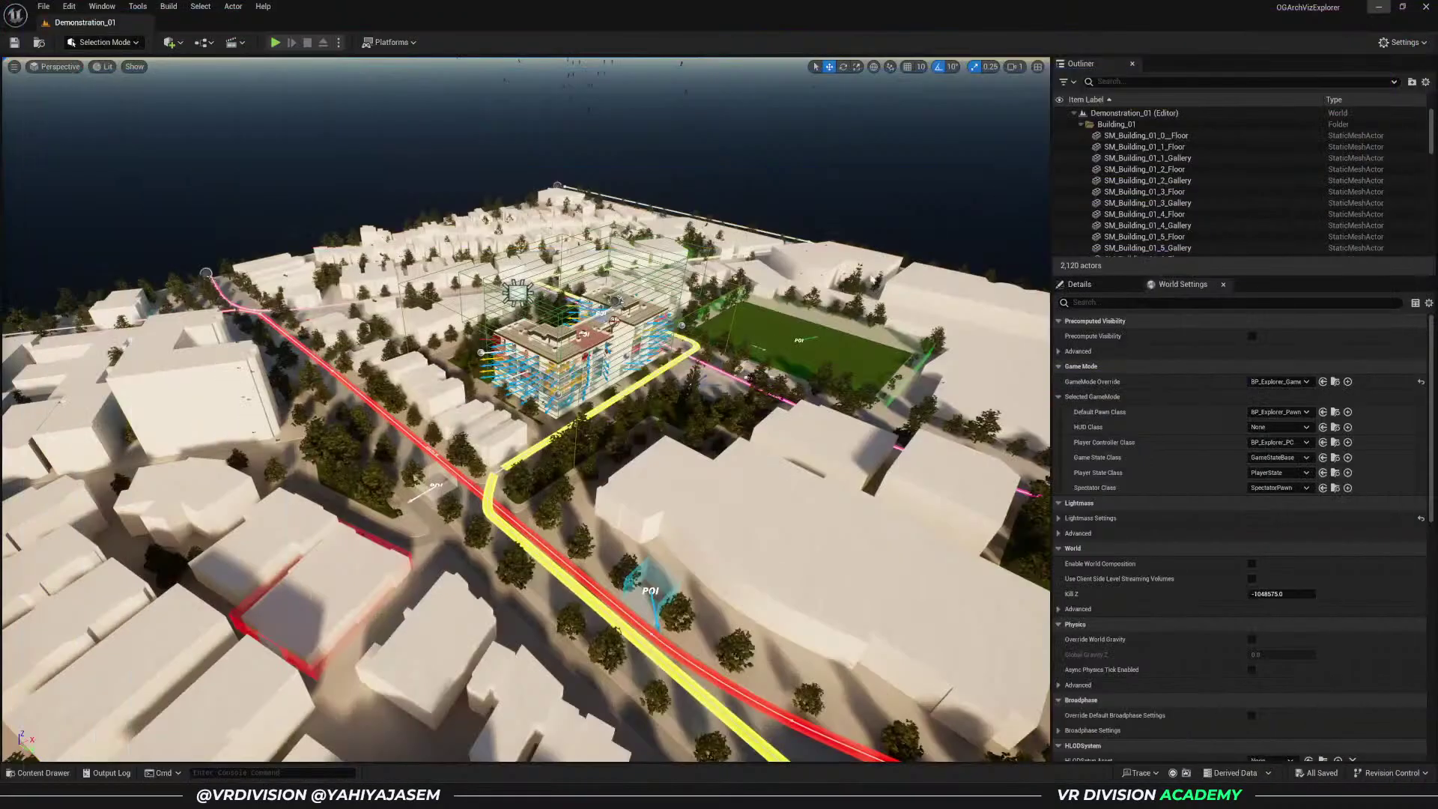
{"action": "right_click_drag", "start_coordinate": [800, 419], "coordinate": [800, 389]}
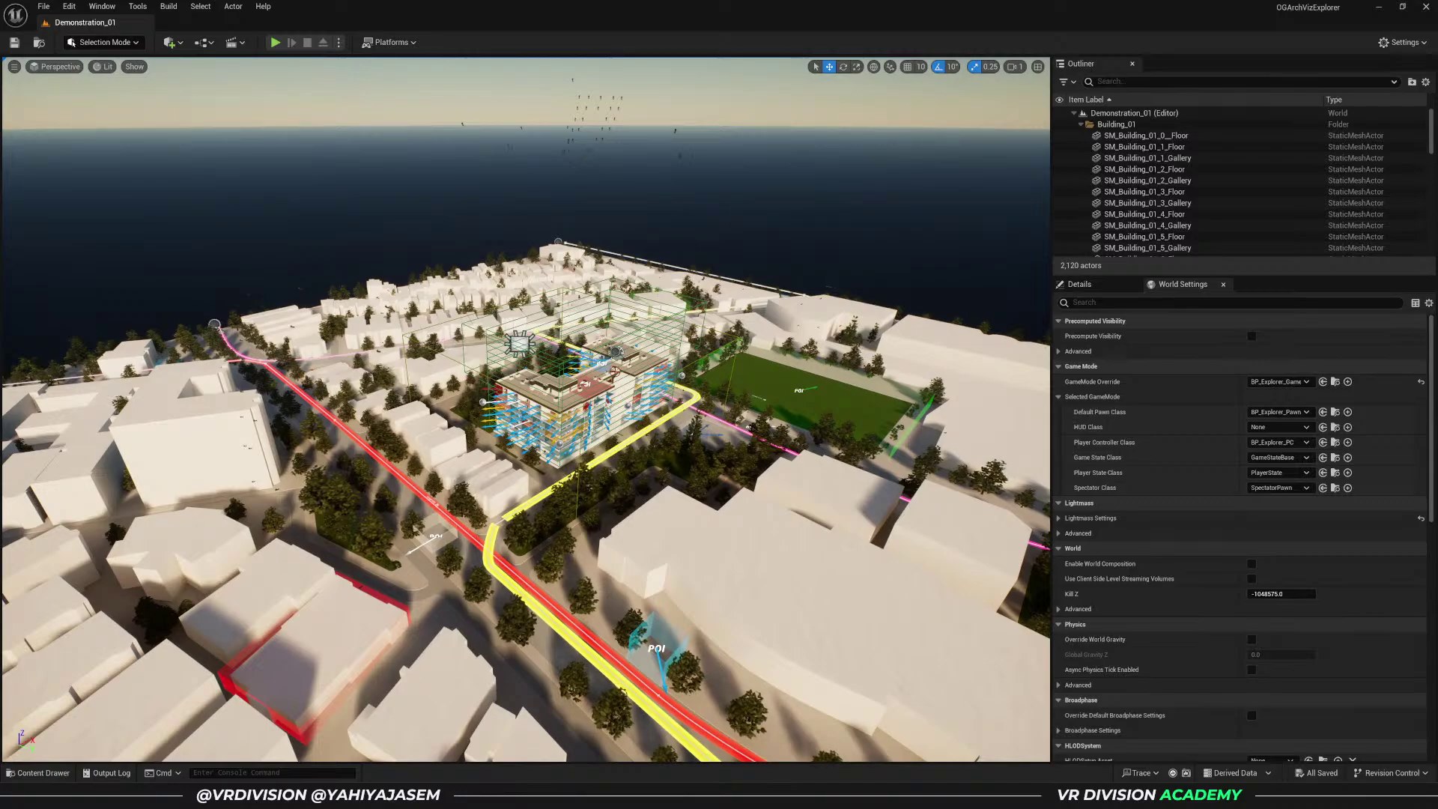
- Show the engine versions and projects in the Epic Games Launcher library, then return to the OGArchVizExplorer level
{"action": "mouse_move", "coordinate": [660, 794]}
{"action": "left_click", "coordinate": [657, 738]}
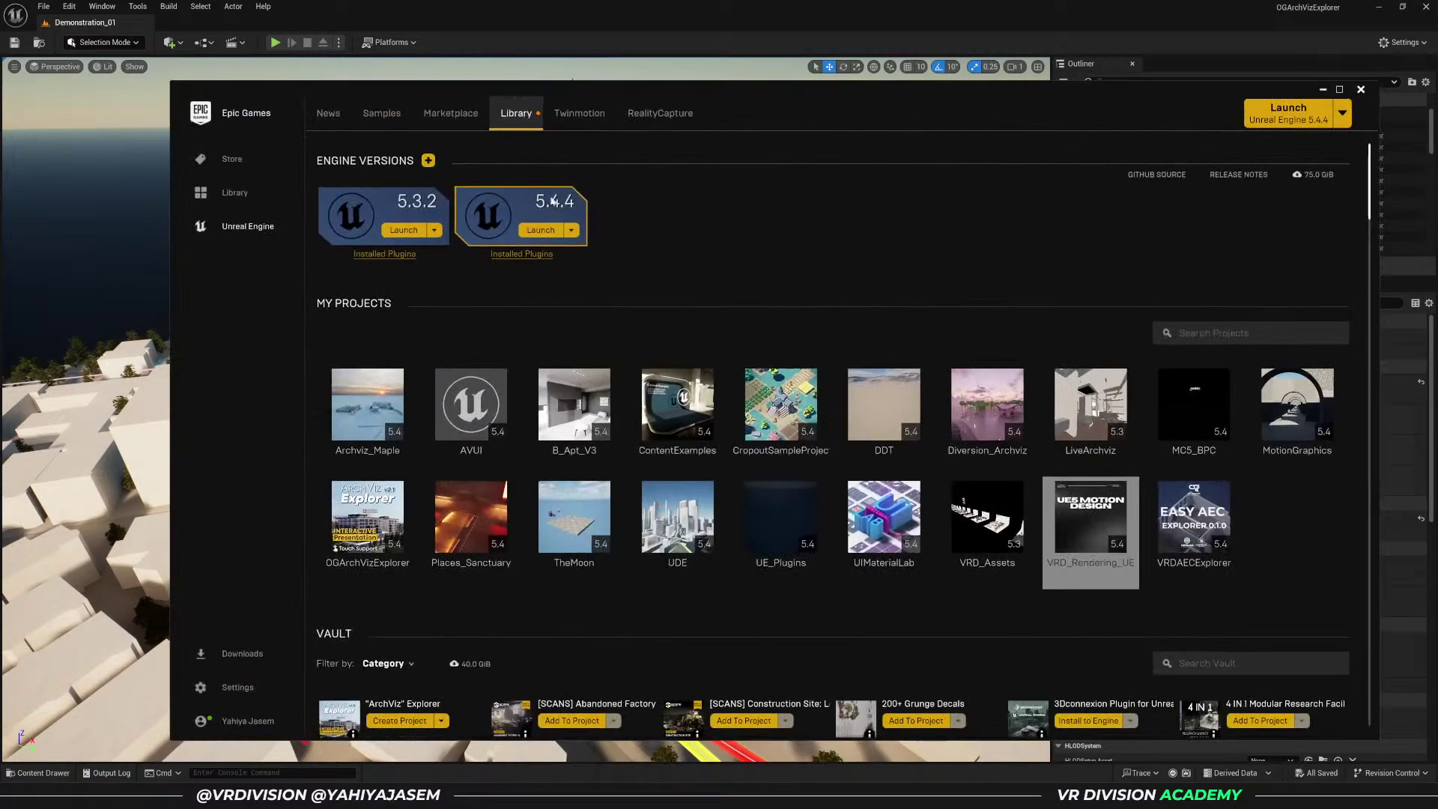
{"action": "left_click", "coordinate": [785, 23]}
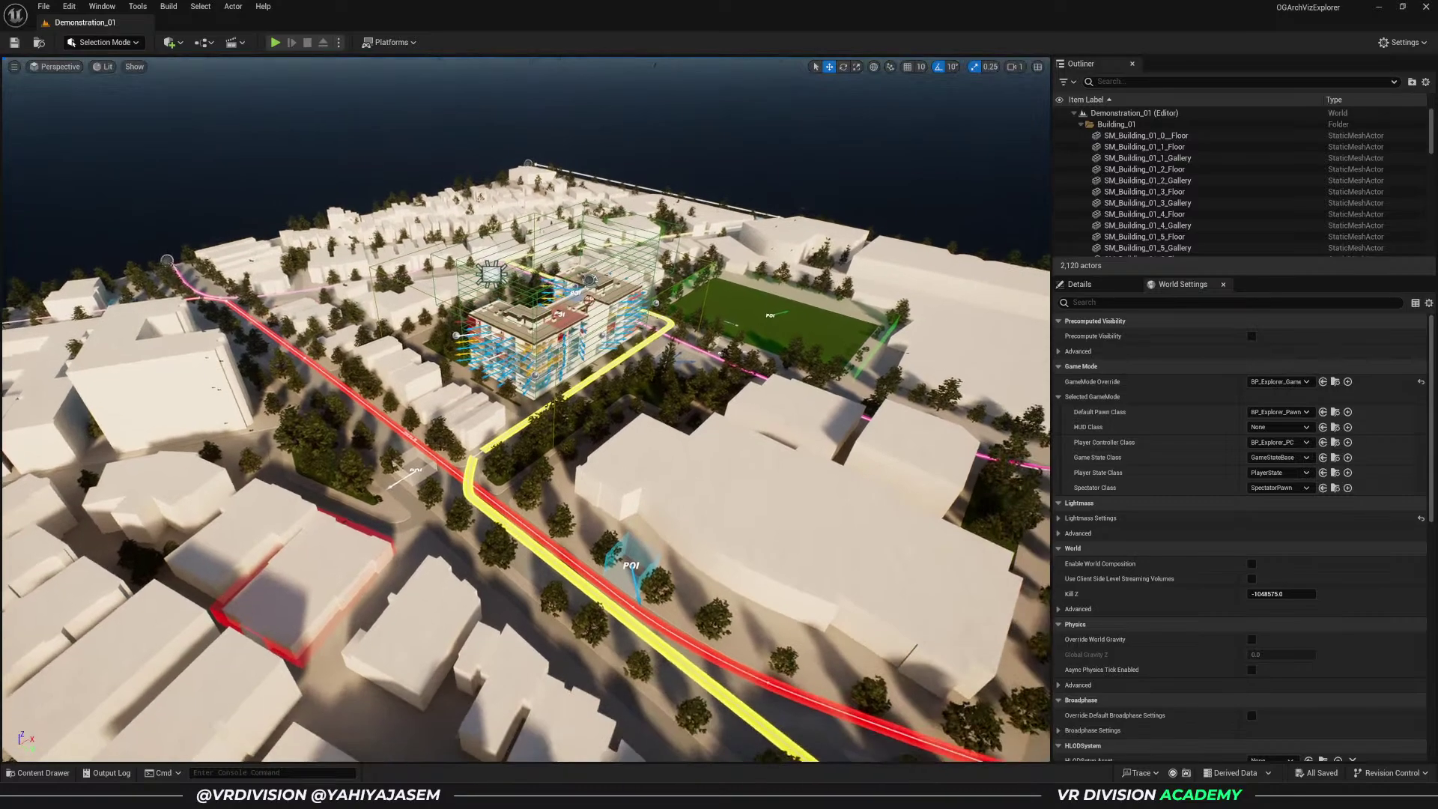
- Open the ArchVizExplorer Blueprints folder in the project content and select the BP_RoadTool blueprint
{"action": "left_click", "coordinate": [38, 772]}
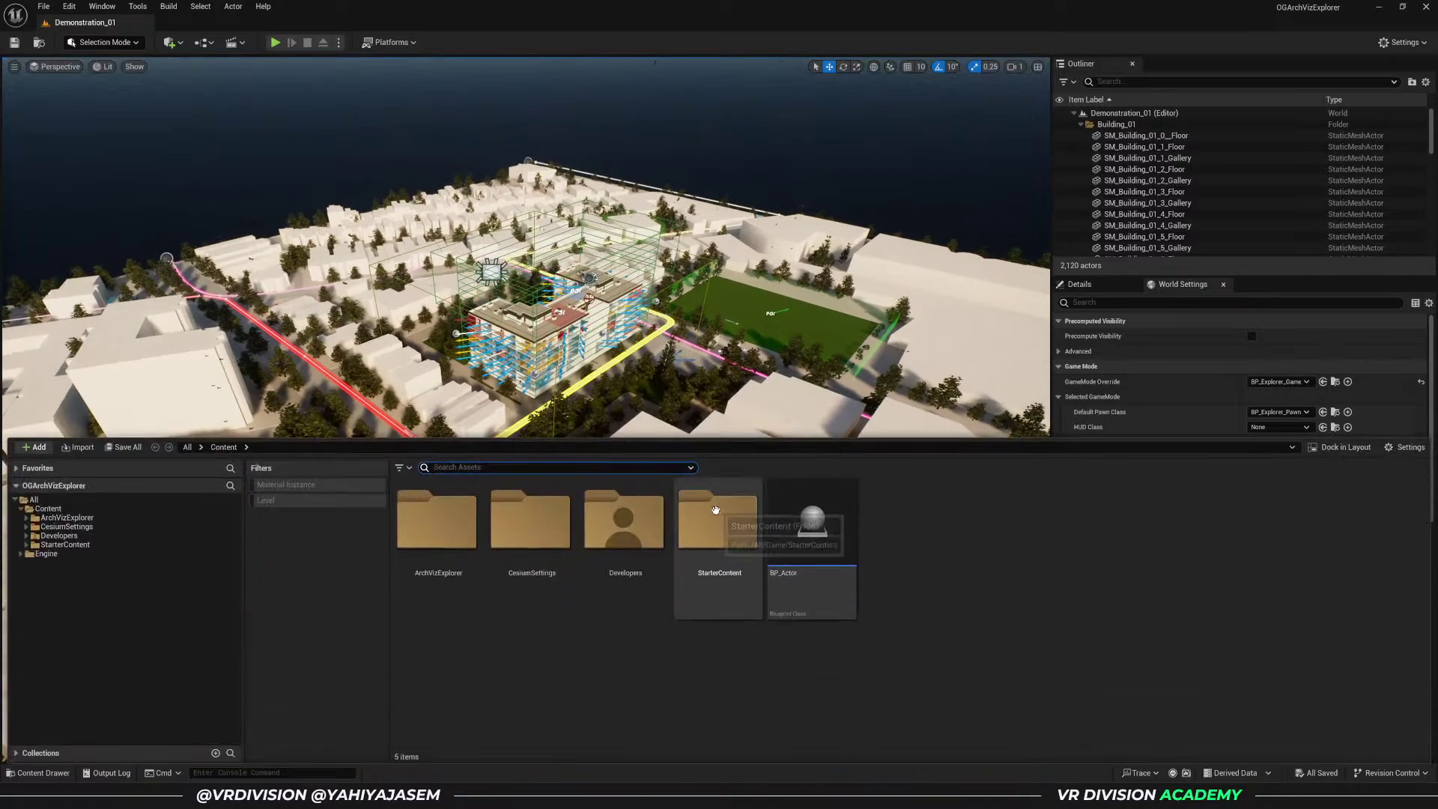
{"action": "left_click", "coordinate": [67, 518]}
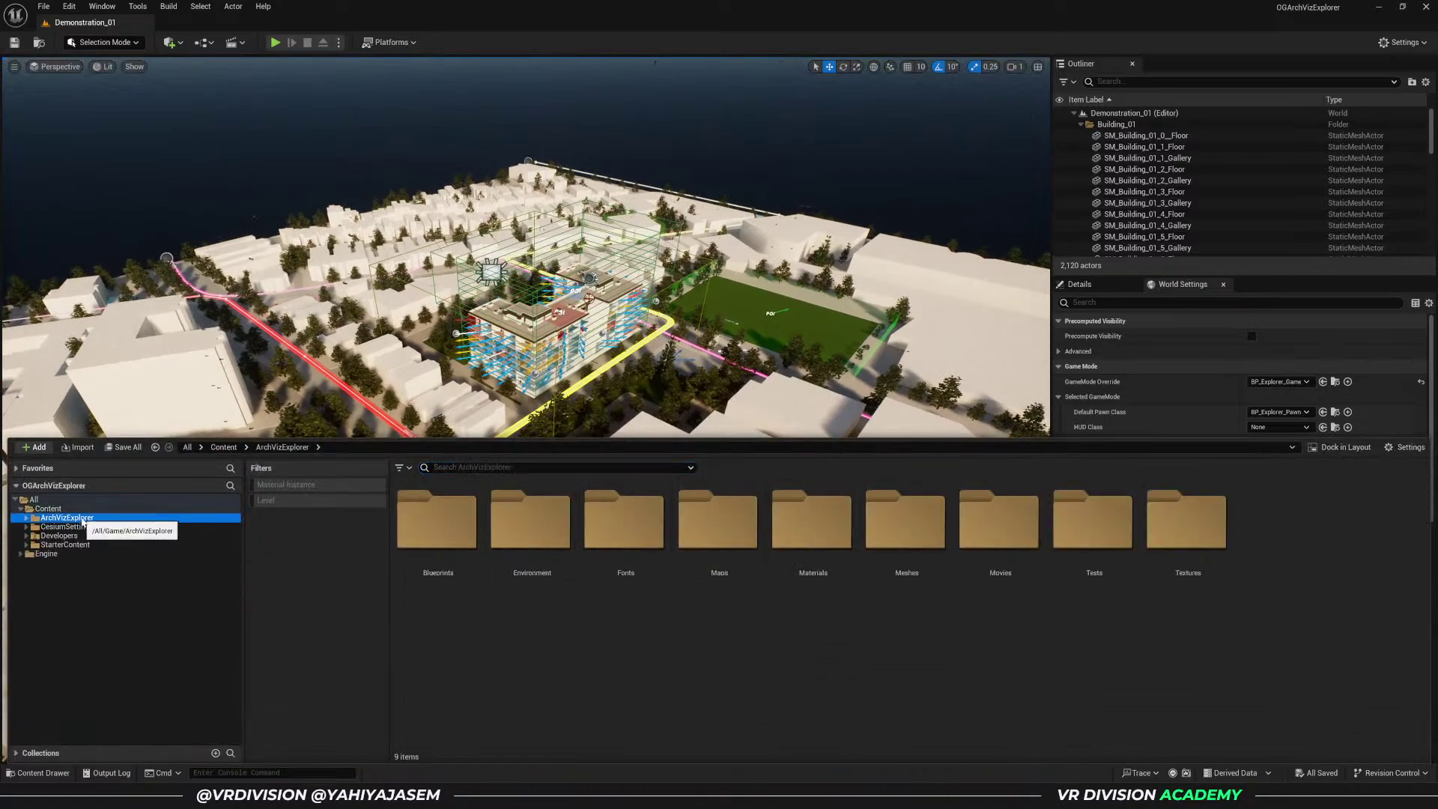
{"action": "double_click", "coordinate": [437, 554]}
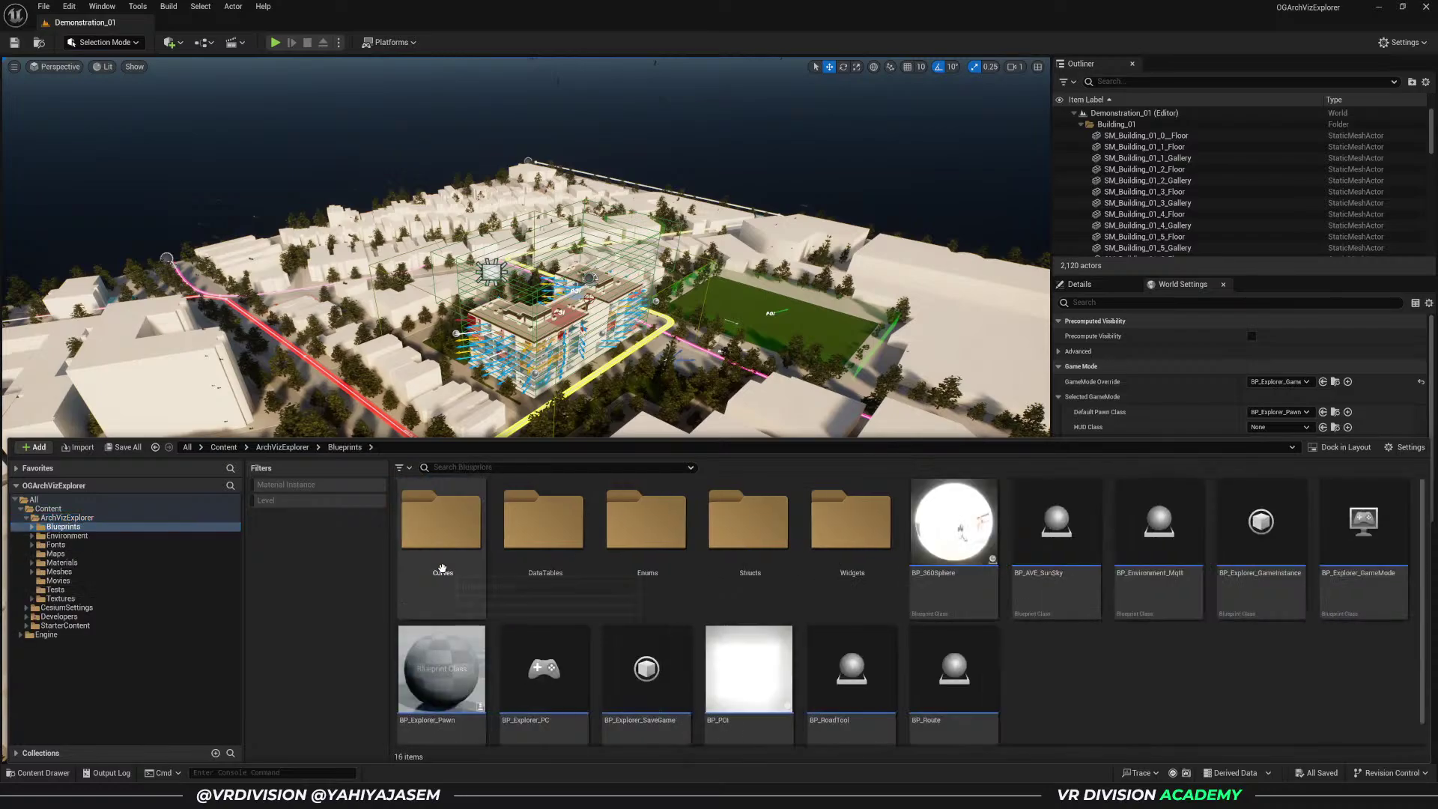
{"action": "scroll", "coordinate": [458, 608], "scroll_direction": "down", "scroll_amount": 1}
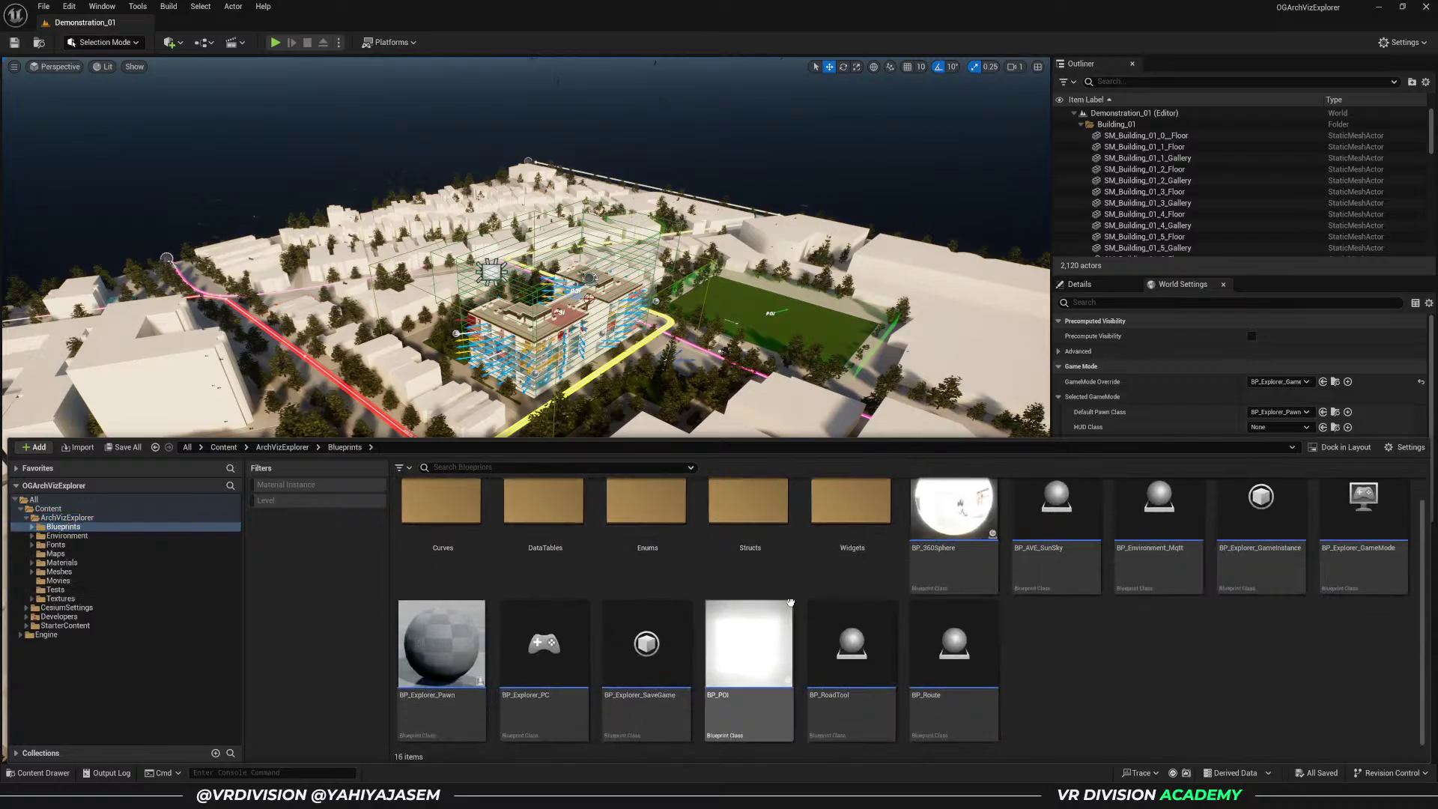
{"action": "left_click", "coordinate": [845, 662]}
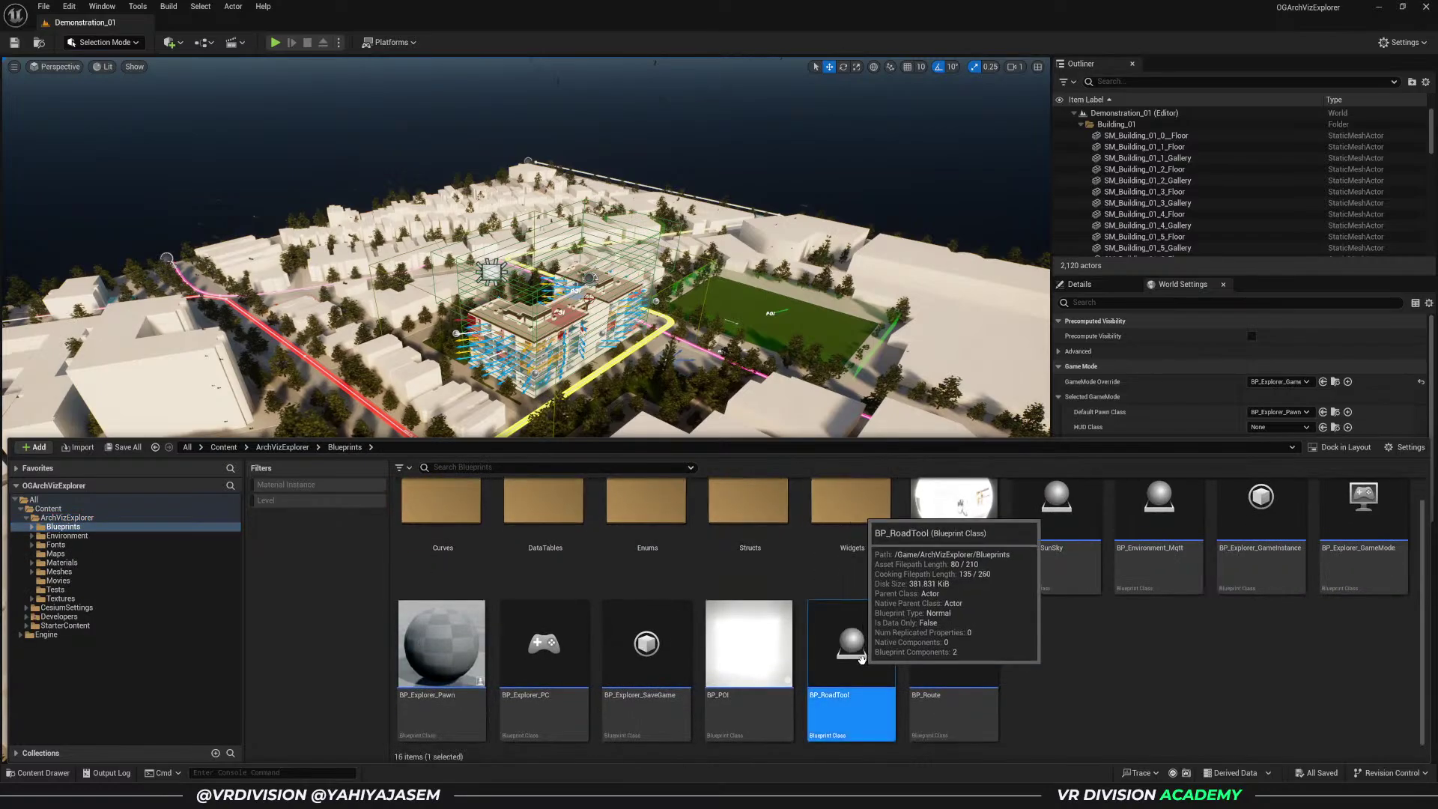
- Play the level, dismiss the welcome message, show the routes in the Surroundings view and stop the play session
{"action": "scroll", "coordinate": [652, 365], "scroll_direction": "up", "scroll_amount": 5}
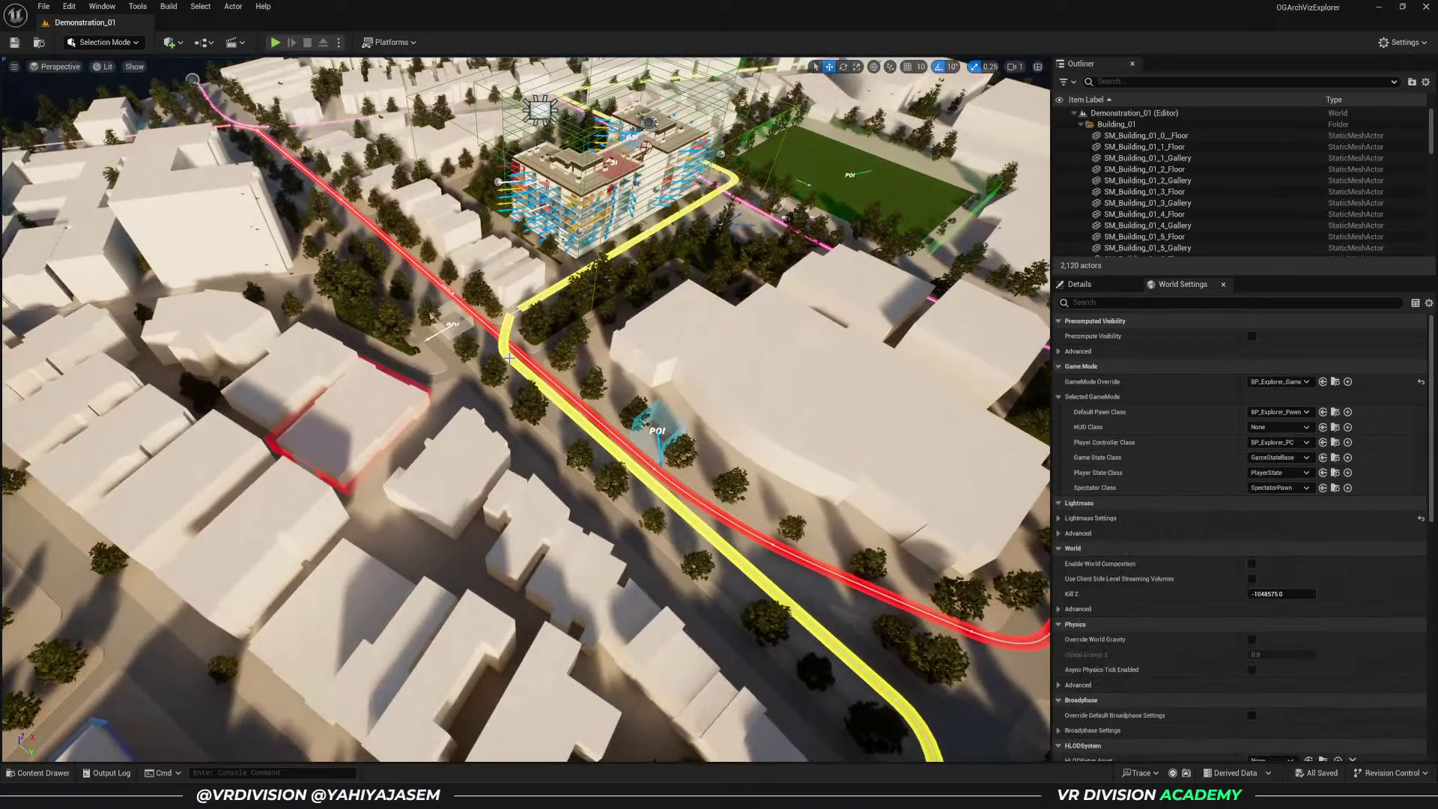
{"action": "right_click_drag", "start_coordinate": [547, 299], "coordinate": [537, 286]}
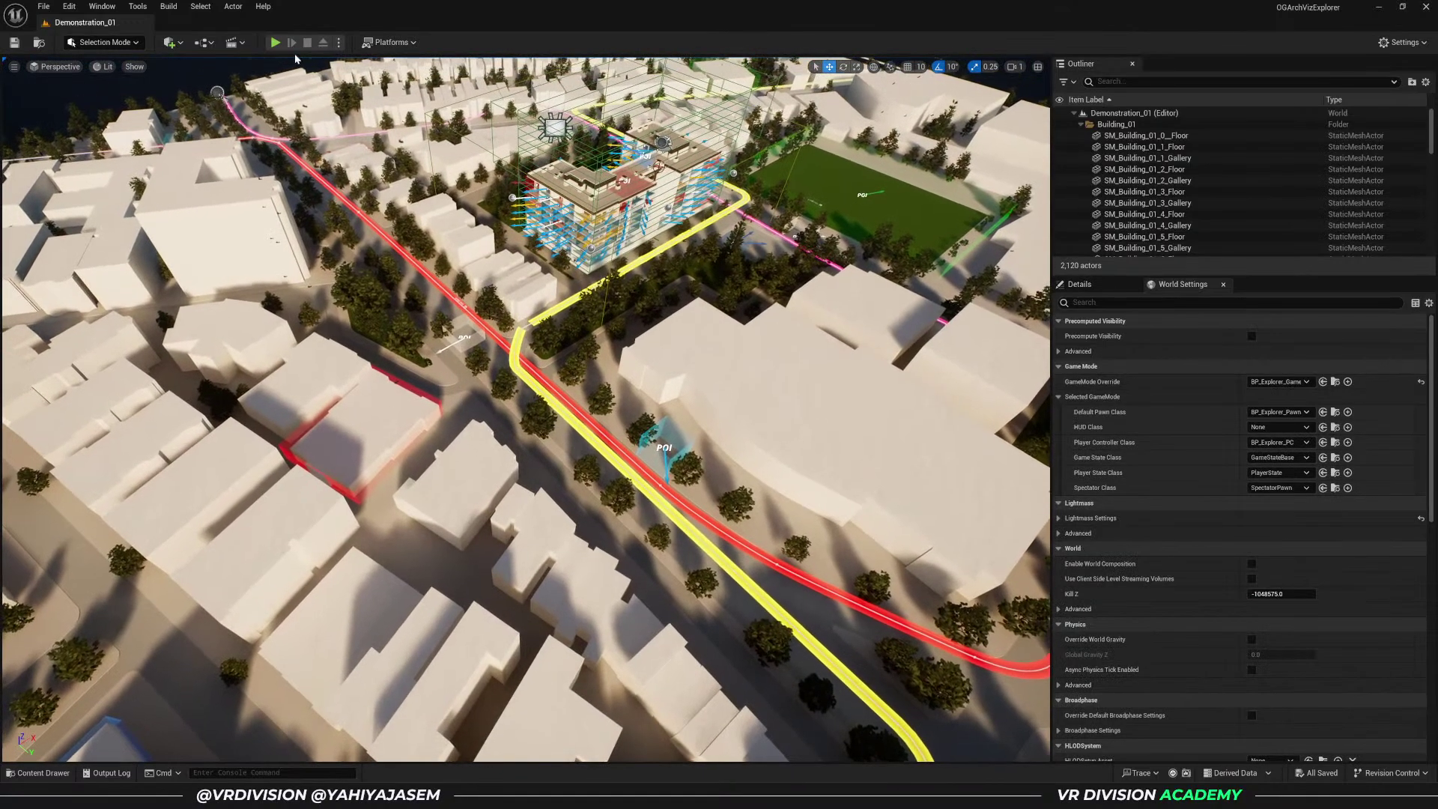
{"action": "left_click", "coordinate": [275, 43]}
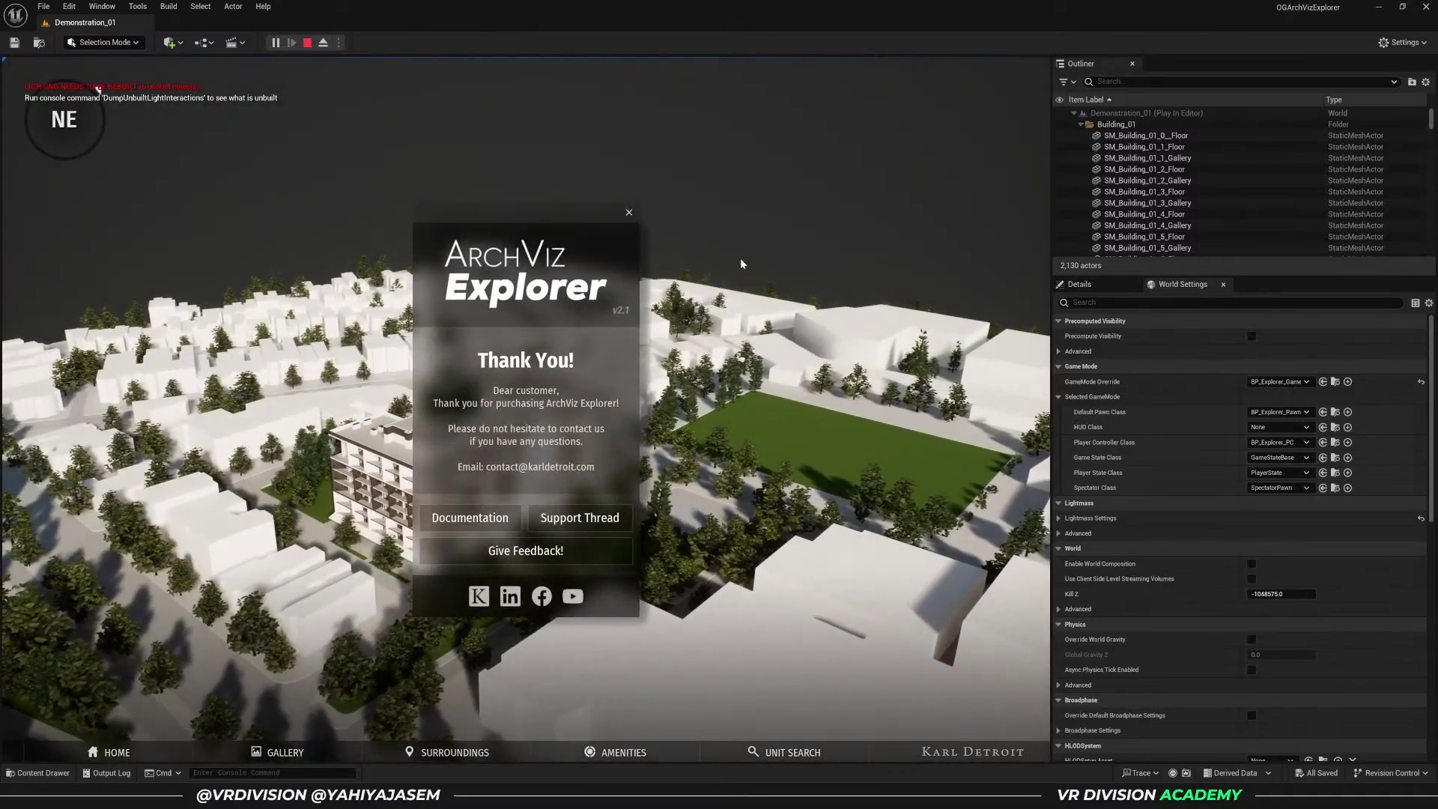
{"action": "left_click", "coordinate": [676, 240]}
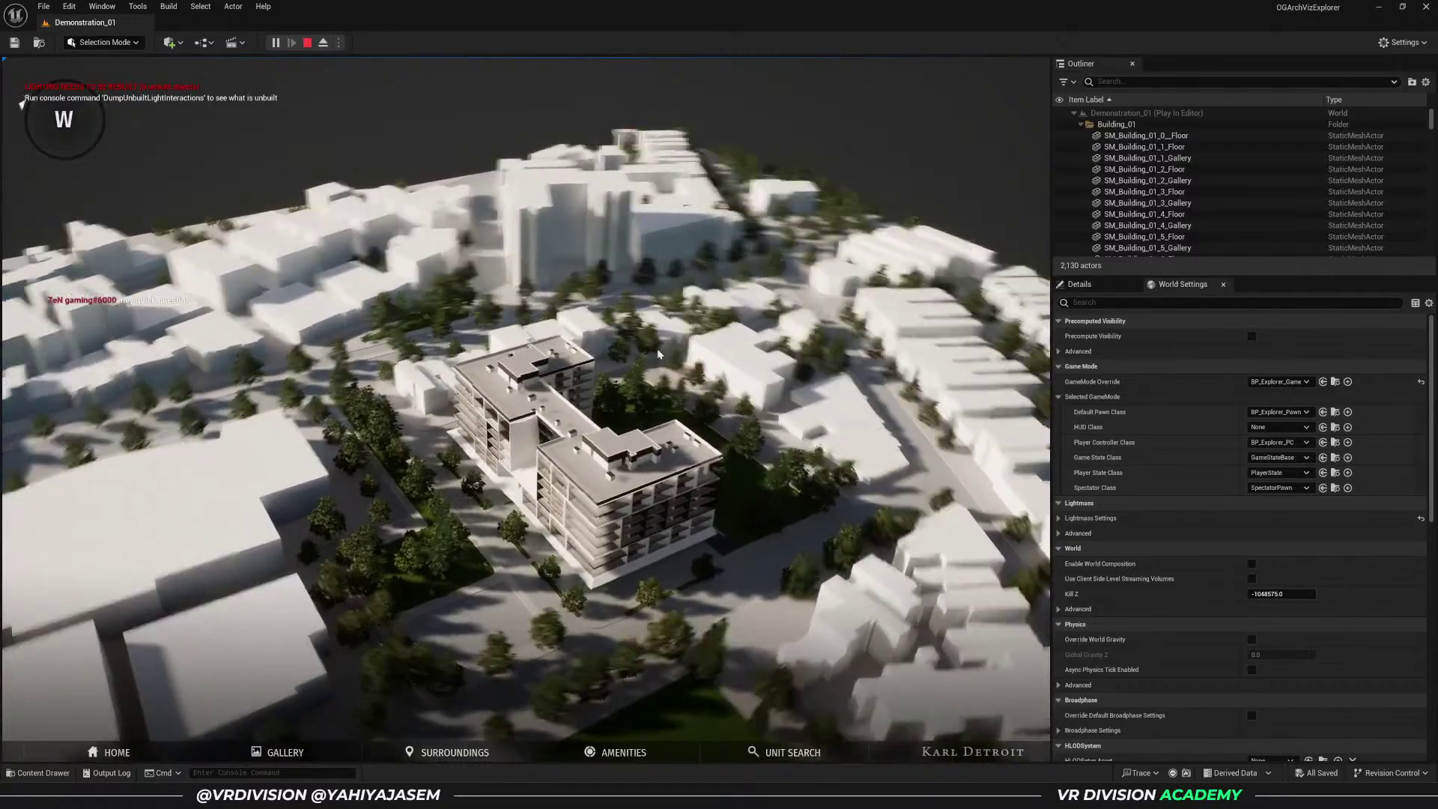
{"action": "left_click_drag", "start_coordinate": [658, 354], "coordinate": [762, 493]}
{"action": "left_click", "coordinate": [491, 750]}
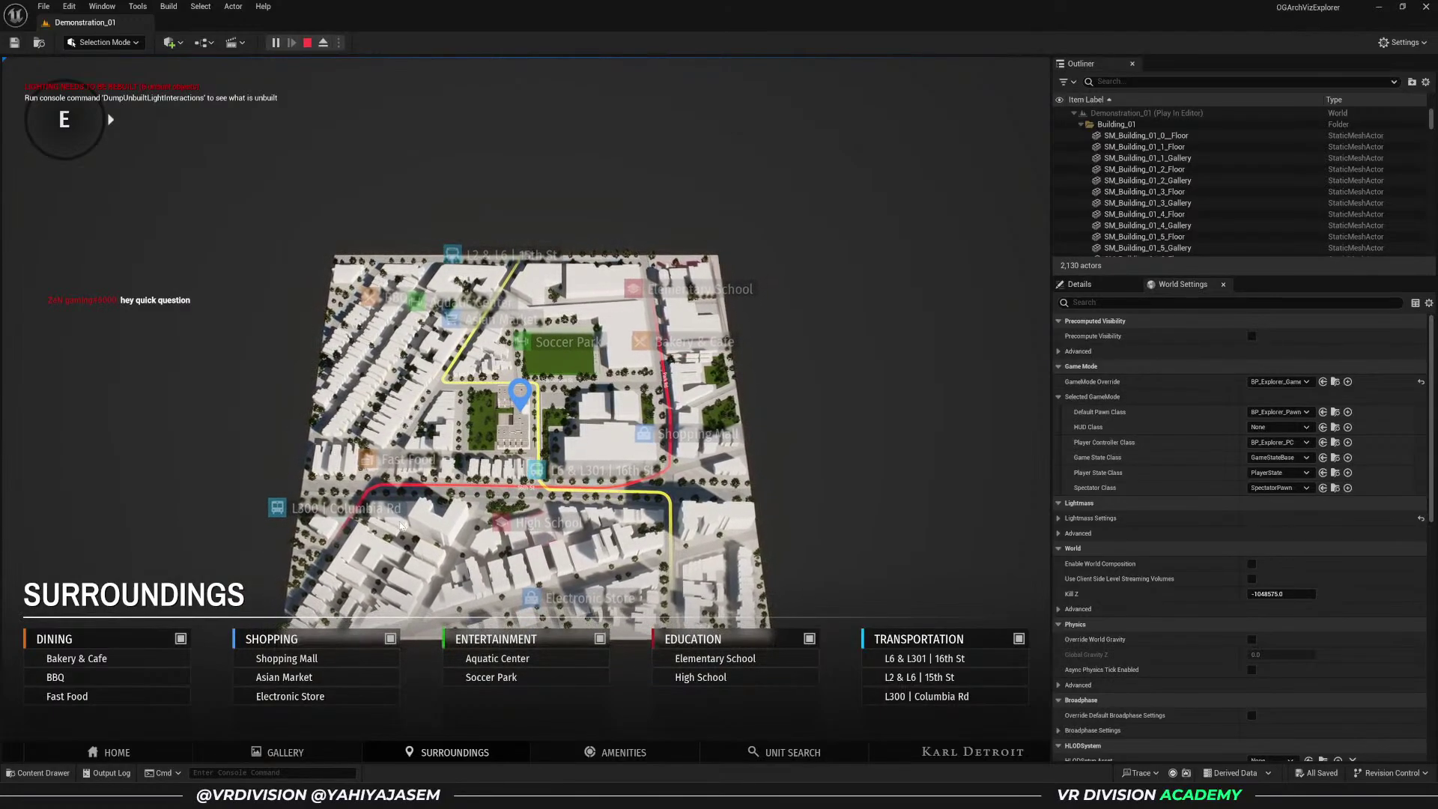
{"action": "key", "text": "Escape"}
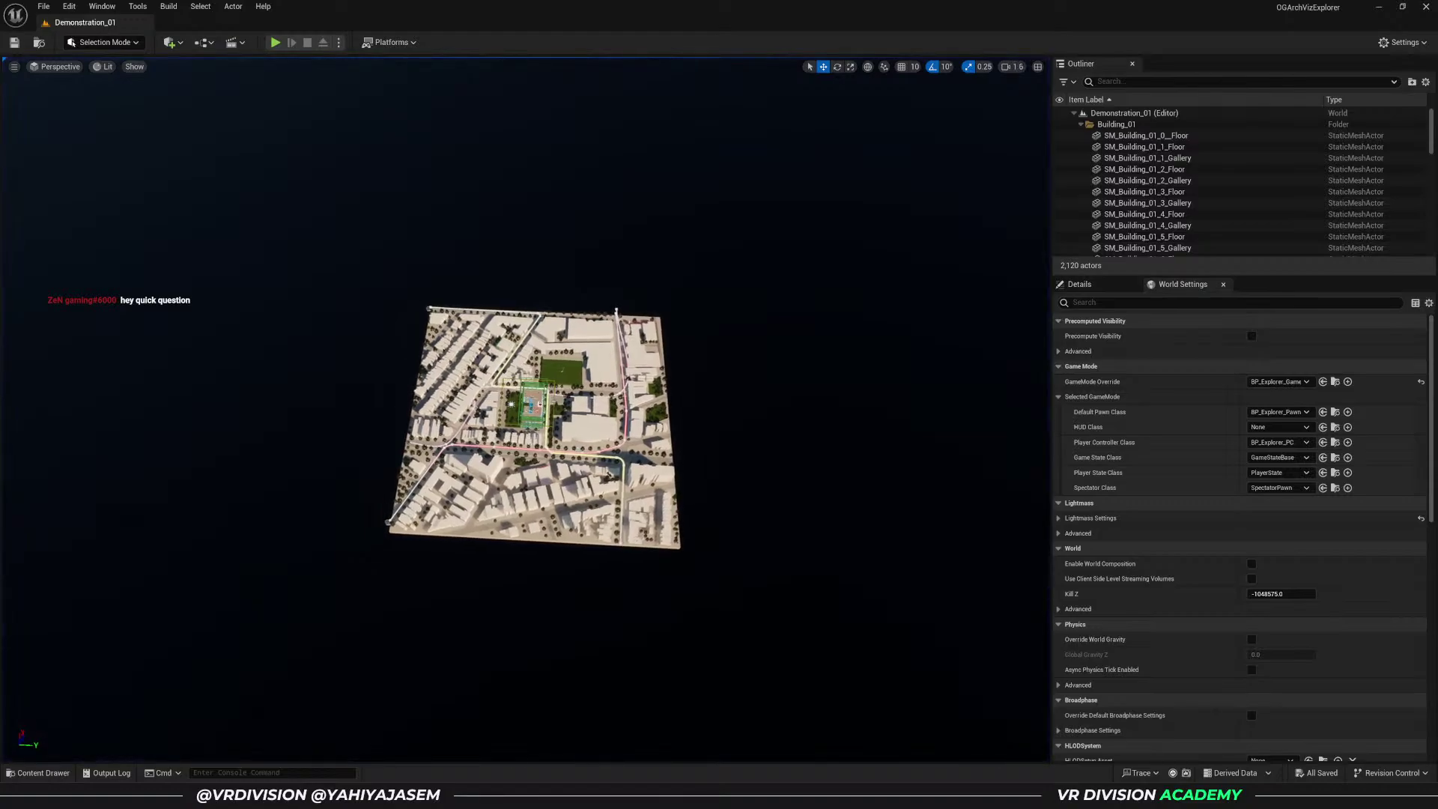
- Delete the BP_Route actor from the level despite its existing reference
{"action": "scroll", "coordinate": [449, 449], "scroll_direction": "up", "scroll_amount": 5}
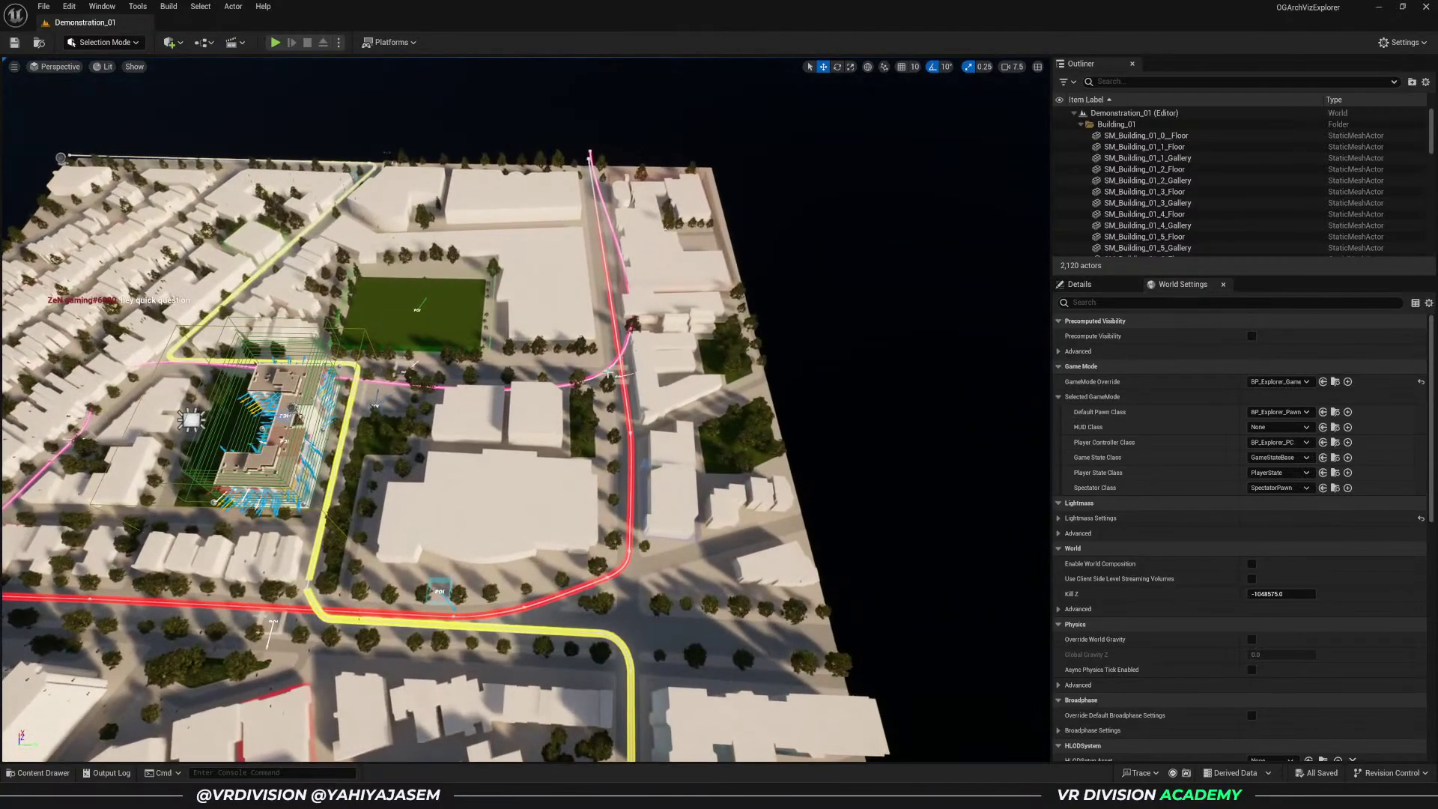
{"action": "left_click", "coordinate": [604, 372]}
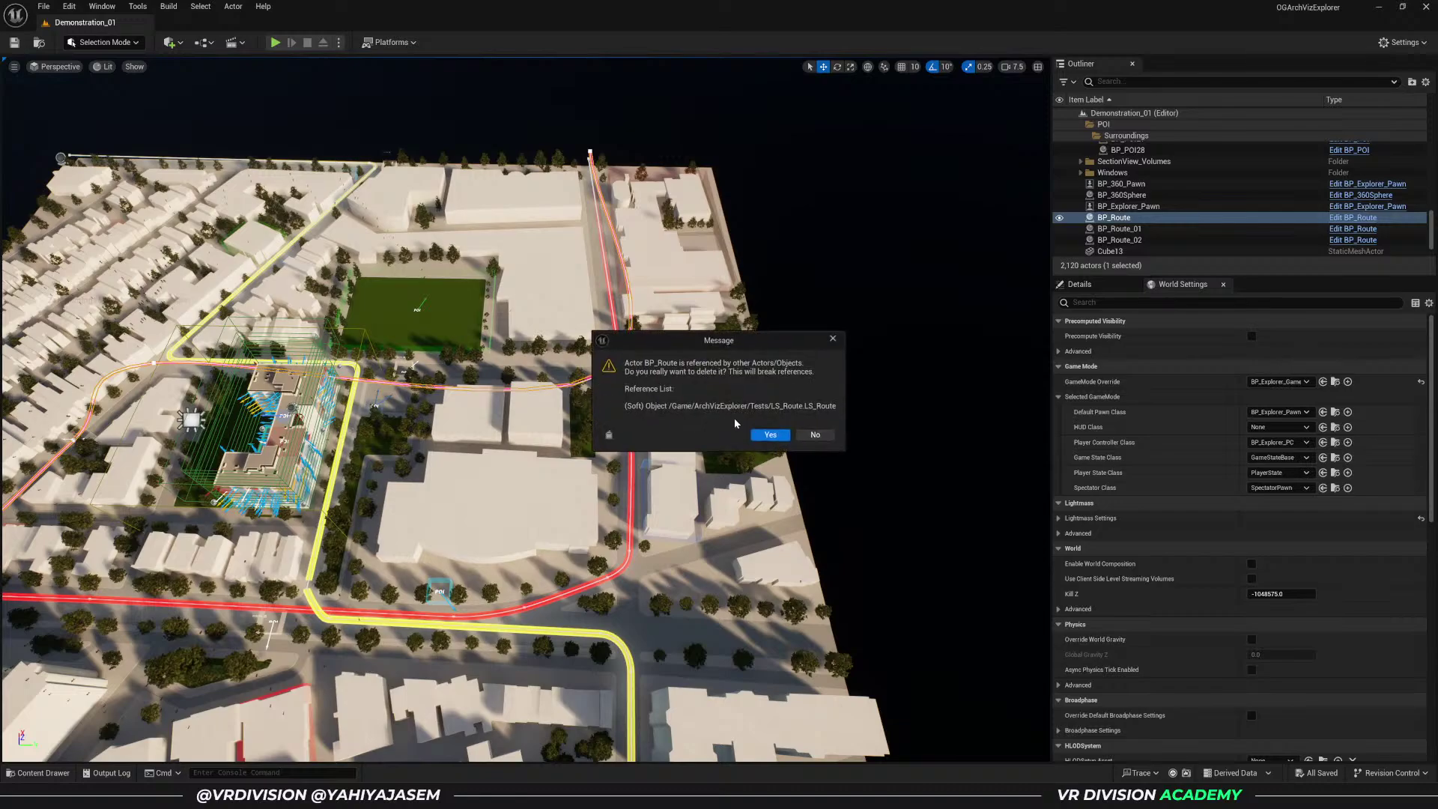
{"action": "left_click", "coordinate": [770, 435]}
- Place a BP_RoadTool blueprint on the street in the level and focus the view on it
{"action": "scroll", "coordinate": [525, 412], "scroll_direction": "down", "scroll_amount": 5}
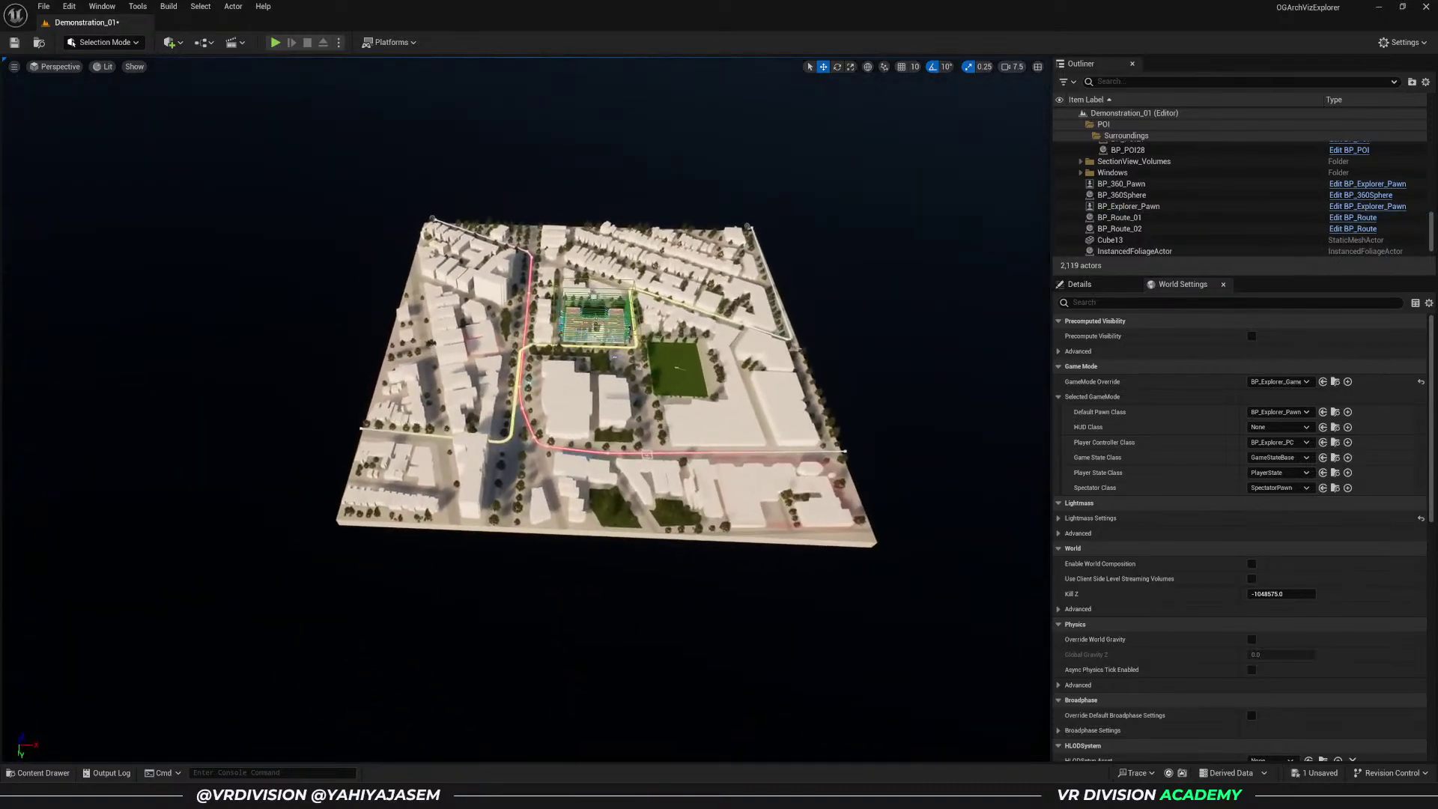
{"action": "scroll", "coordinate": [600, 374], "scroll_direction": "up", "scroll_amount": 3}
{"action": "key", "text": "ctrl+space"}
{"action": "left_click", "coordinate": [839, 674]}
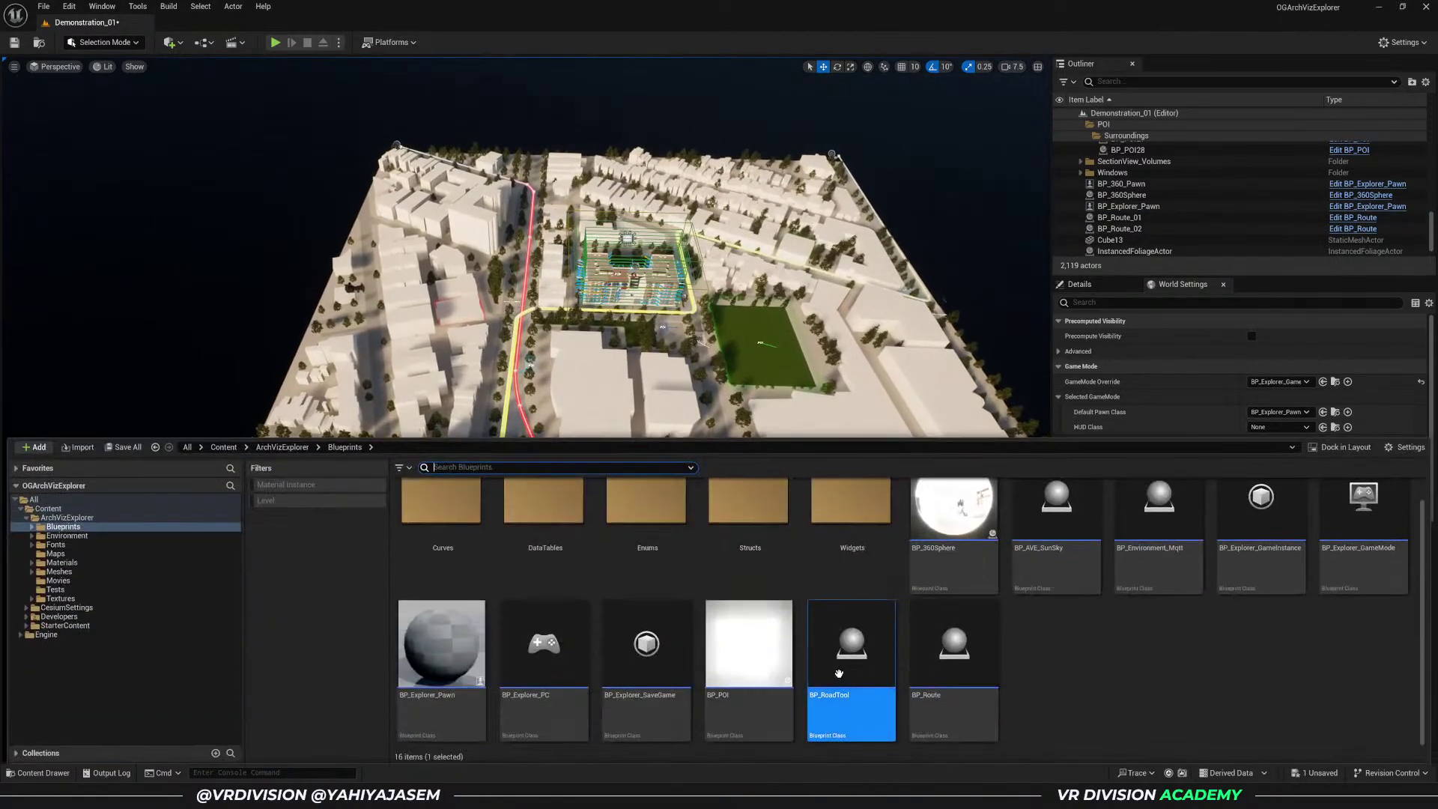
{"action": "left_click_drag", "start_coordinate": [839, 673], "coordinate": [640, 335]}
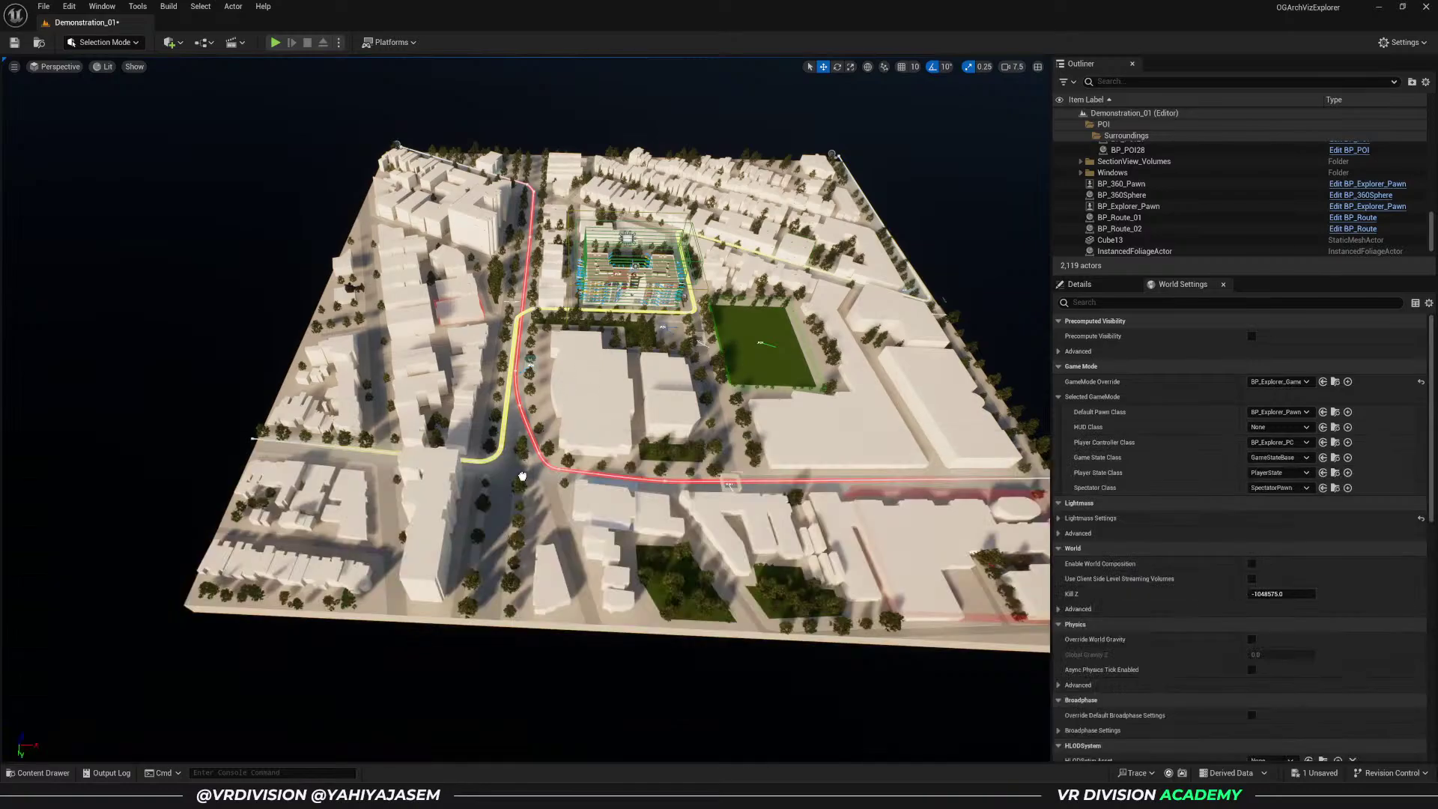
{"action": "left_click_drag", "start_coordinate": [493, 558], "coordinate": [493, 558]}
{"action": "key", "text": "f"}
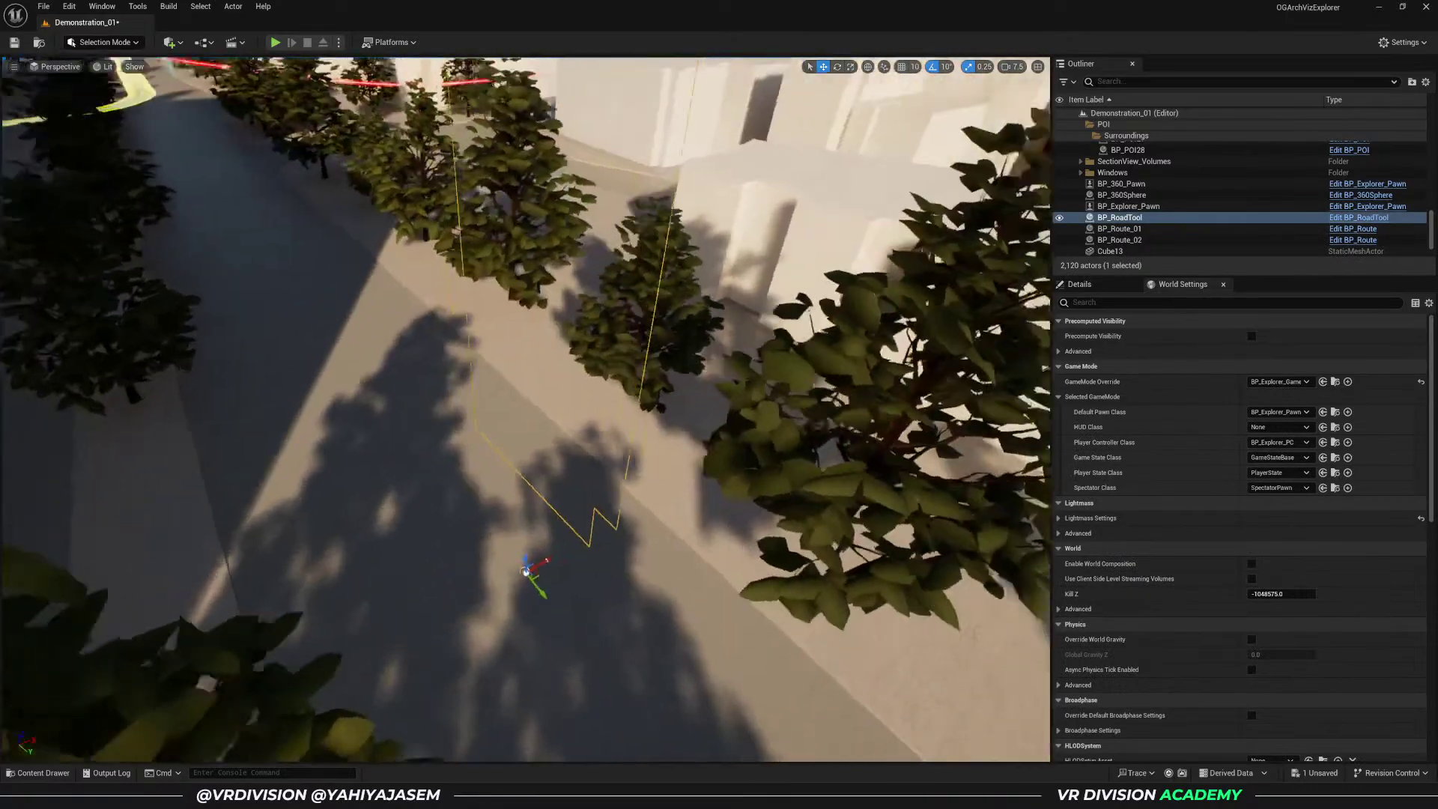
- Examine the placed BP_RoadTool mesh and its spline point from several angles at street level
{"action": "left_click_drag", "start_coordinate": [526, 449], "coordinate": [689, 378], "text": "alt"}
{"action": "scroll", "coordinate": [524, 646], "scroll_direction": "down", "scroll_amount": 10}
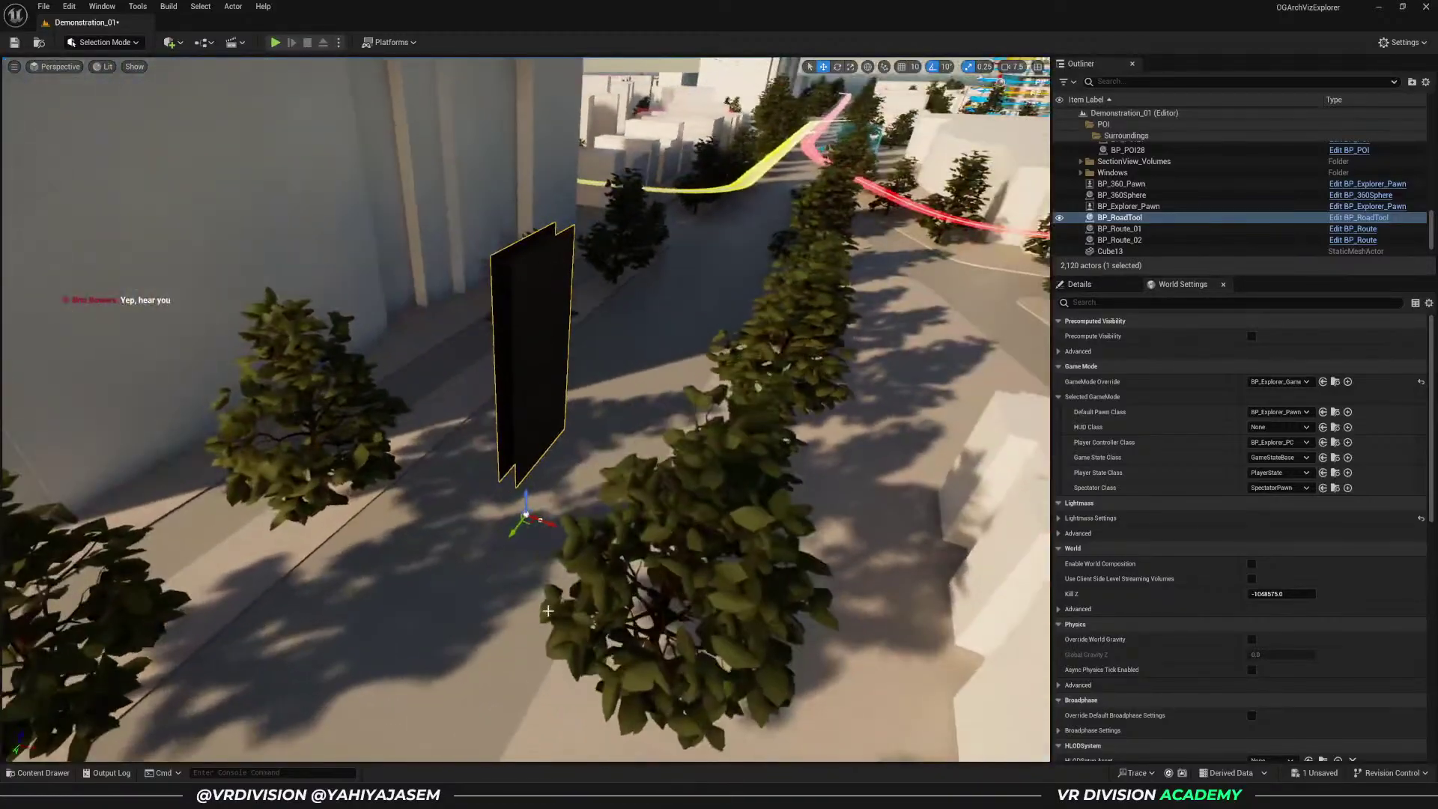
{"action": "key", "text": "g"}
{"action": "left_click_drag", "start_coordinate": [569, 597], "coordinate": [565, 577], "text": "alt"}
{"action": "key", "text": "Escape"}
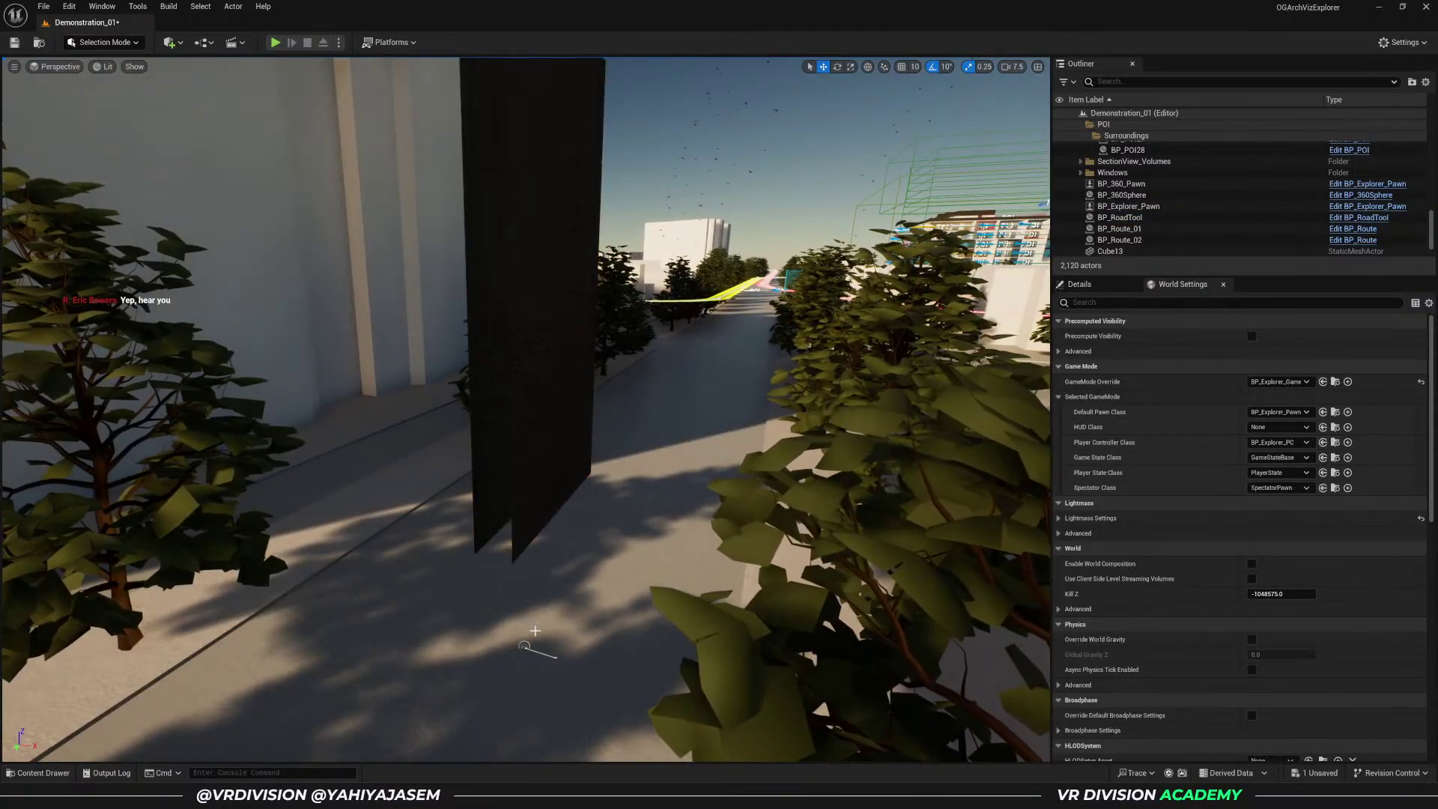
{"action": "left_click", "coordinate": [524, 646]}
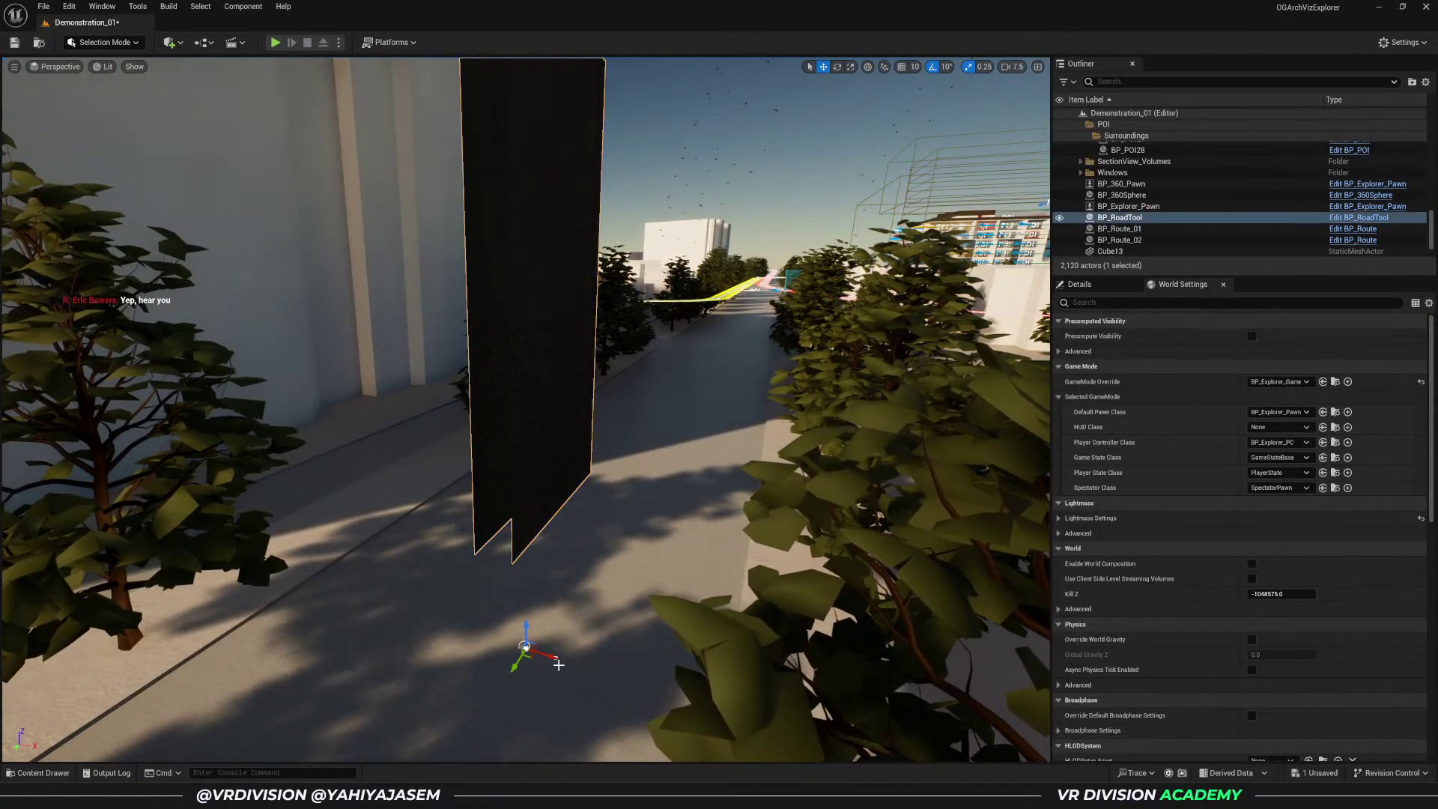
{"action": "right_click_drag", "start_coordinate": [558, 665], "coordinate": [559, 659]}
{"action": "scroll", "coordinate": [558, 664], "scroll_direction": "down", "scroll_amount": 3}
{"action": "scroll", "coordinate": [558, 664], "scroll_direction": "down", "scroll_amount": 3}
{"action": "scroll", "coordinate": [558, 665], "scroll_direction": "down", "scroll_amount": 3}
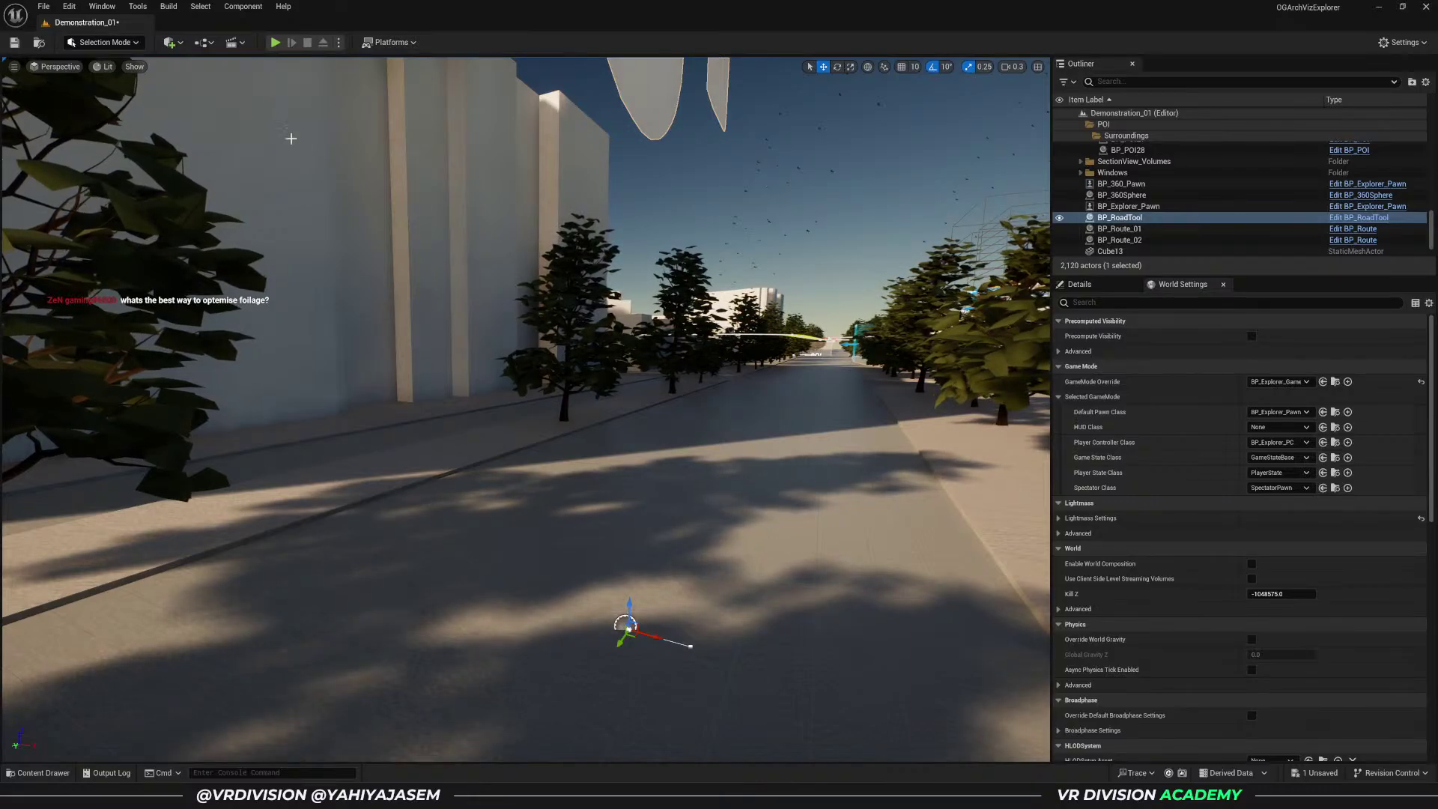
{"action": "key", "text": "s"}
{"action": "right_click_drag", "start_coordinate": [289, 138], "coordinate": [295, 132]}
{"action": "scroll", "coordinate": [290, 138], "scroll_direction": "up", "scroll_amount": 4}
{"action": "right_click_drag", "start_coordinate": [674, 322], "coordinate": [725, 342]}
{"action": "scroll", "coordinate": [701, 329], "scroll_direction": "up", "scroll_amount": 4}
{"action": "key", "text": "s"}
{"action": "key", "text": "s"}
- Switch to Canva to reread the BP_RoadTool question on the First Question slide, then return to the level
{"action": "key", "text": "alt+Tab"}
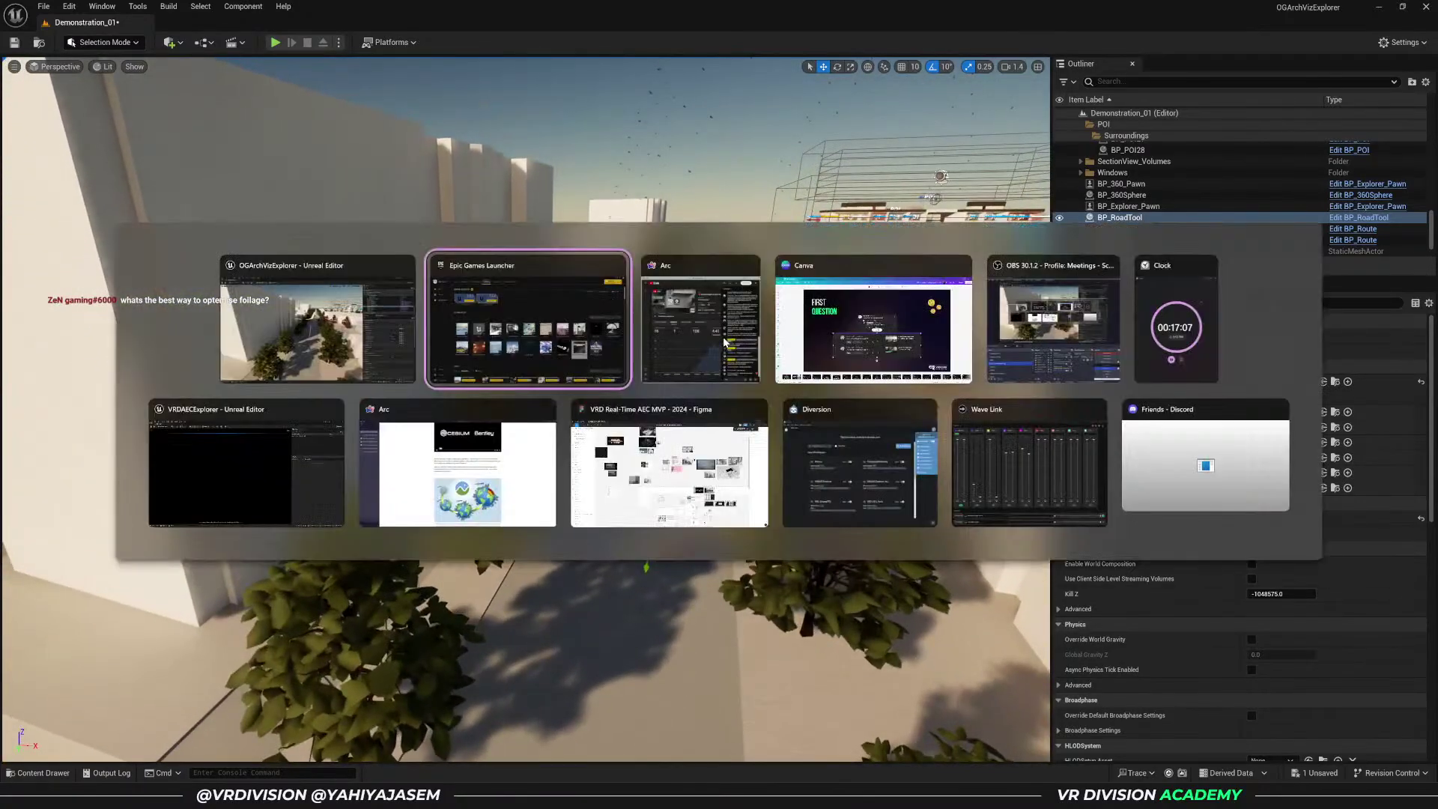
{"action": "left_click", "coordinate": [819, 328]}
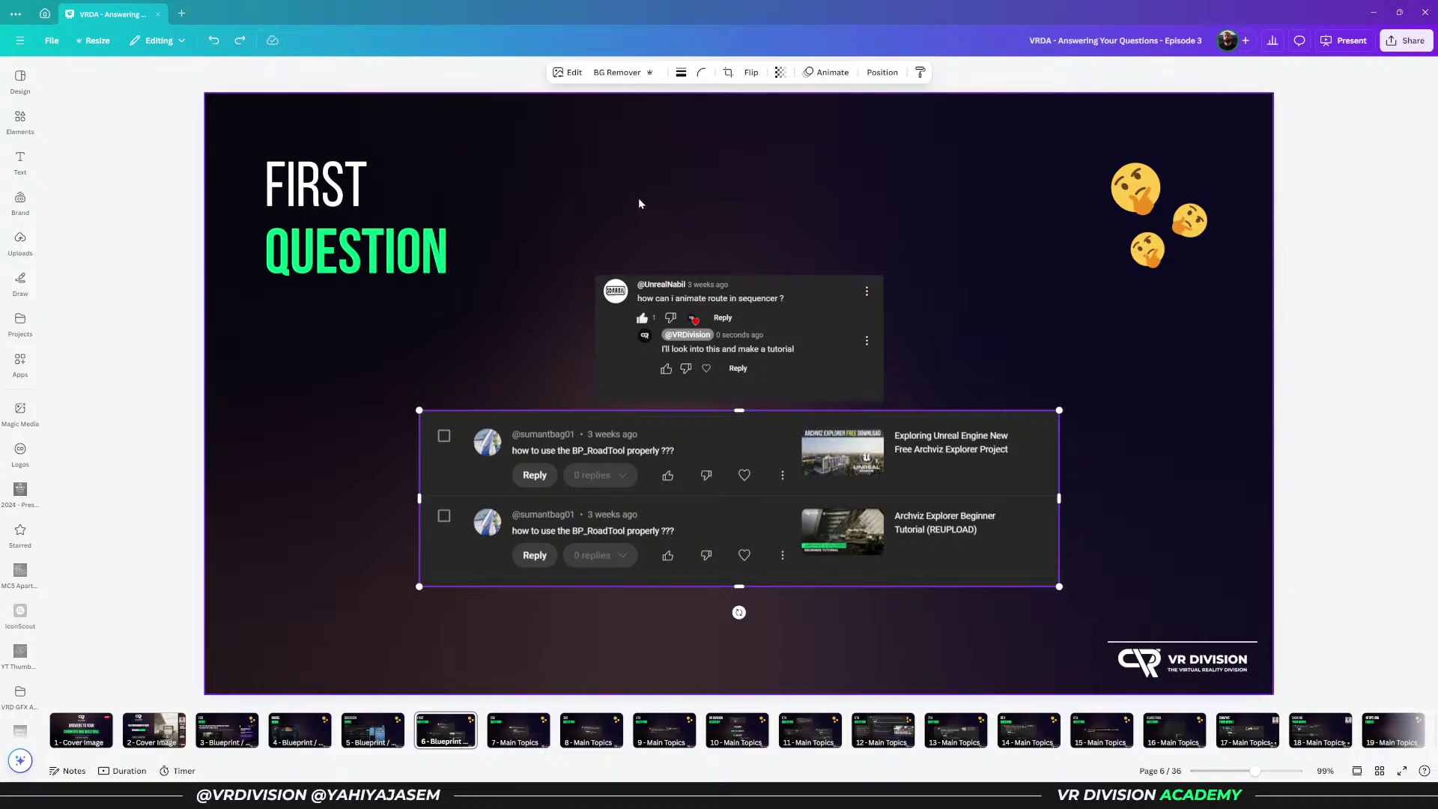
{"action": "left_click", "coordinate": [624, 255]}
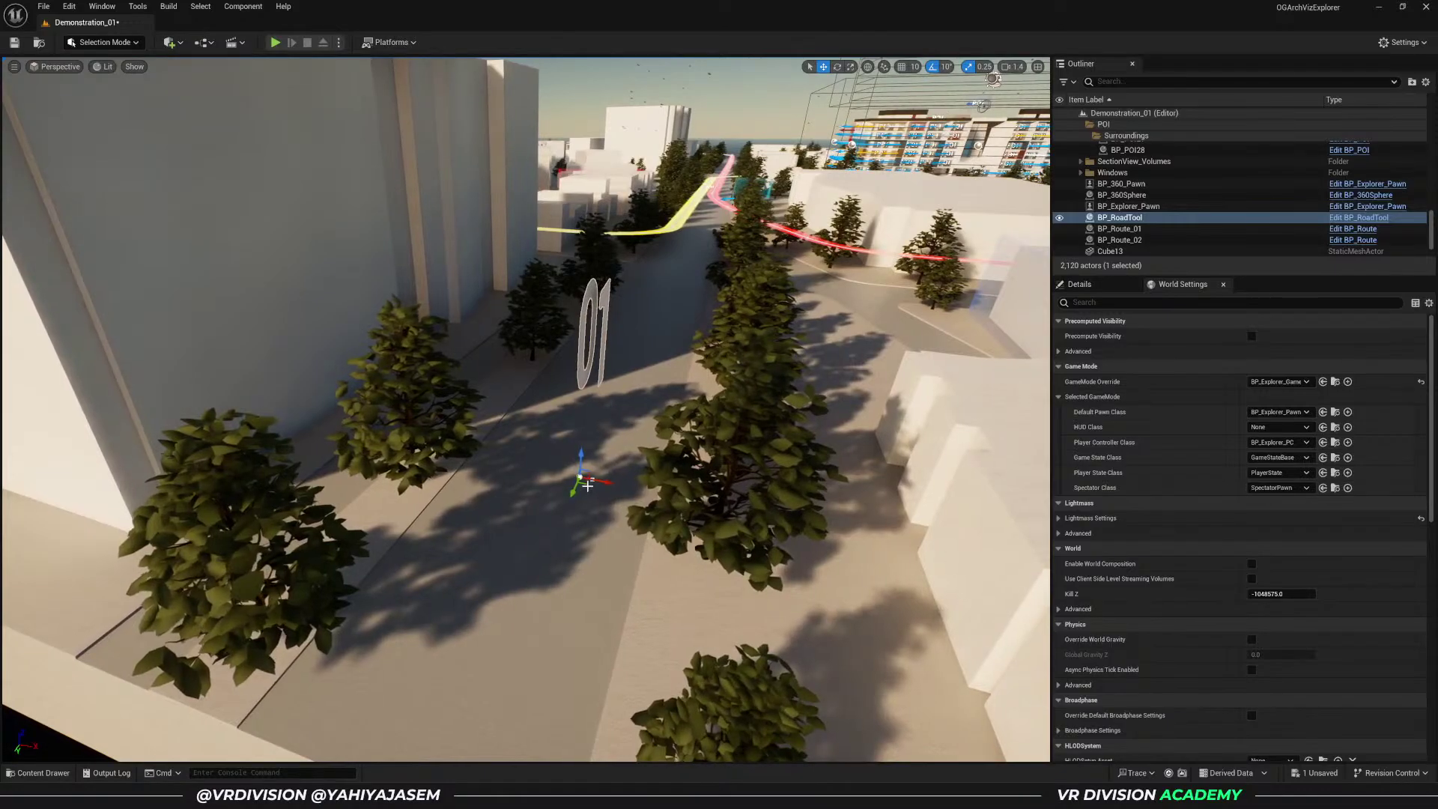
- Try to move the BP_RoadTool spline point along the street, undo the move and delete the BP_RoadTool actor
{"action": "left_click_drag", "start_coordinate": [597, 487], "coordinate": [674, 259]}
{"action": "key", "text": "ctrl+z"}
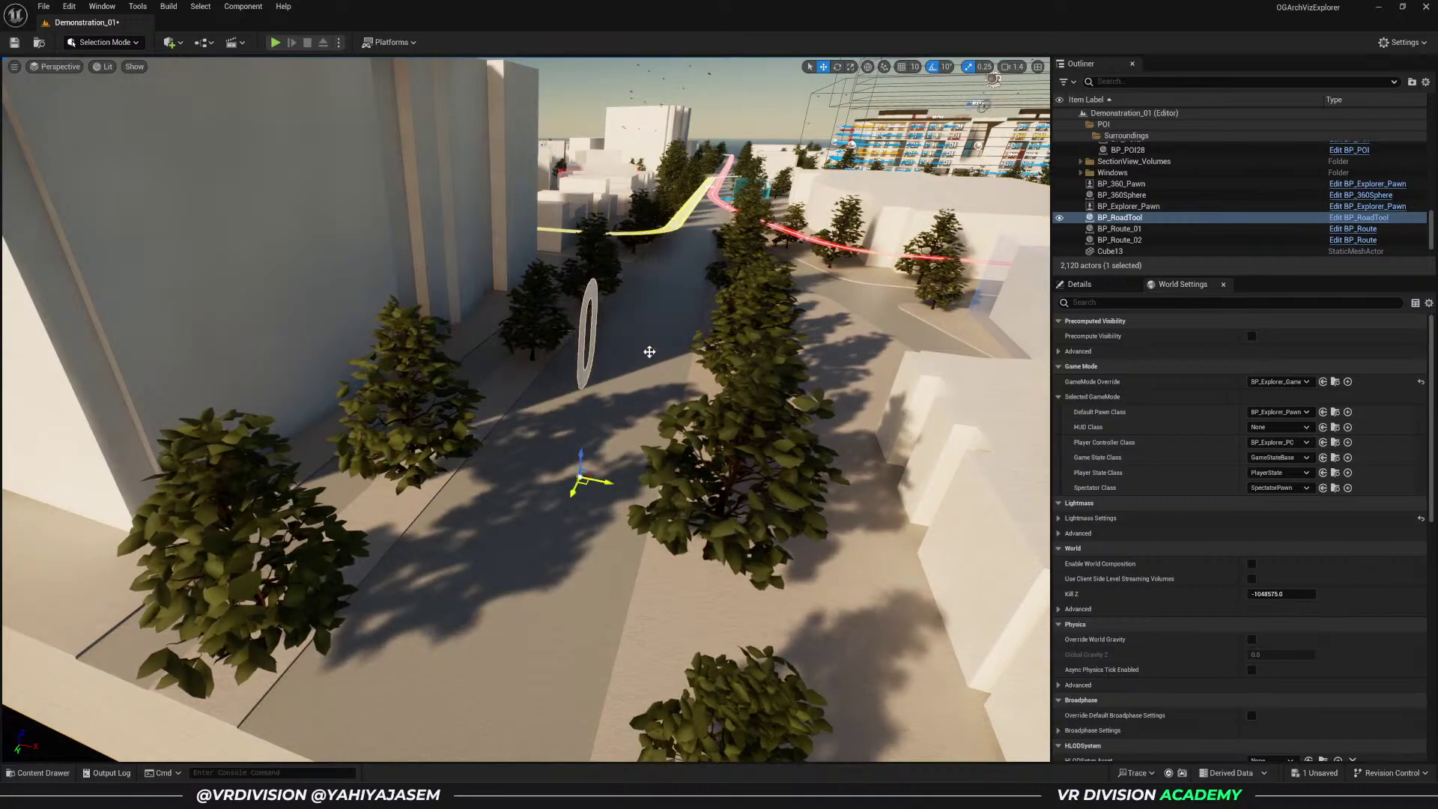
{"action": "key", "text": "Escape"}
{"action": "scroll", "coordinate": [650, 352], "scroll_direction": "up", "scroll_amount": 3}
{"action": "key", "text": "Delete"}
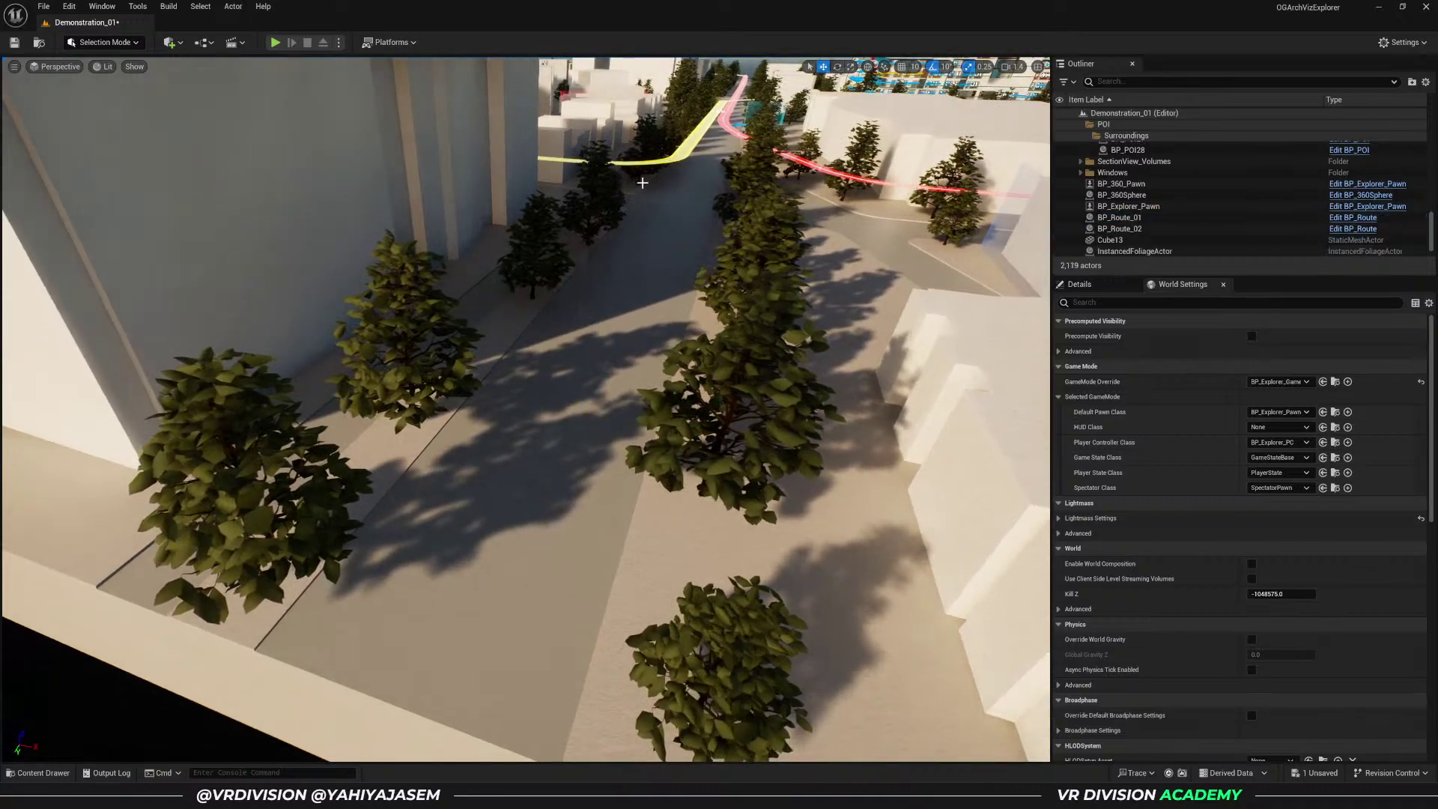
- Locate the BP_Route blueprint through the BP_Route_02 actor, place a new one on the street and focus on it
{"action": "scroll", "coordinate": [1139, 218], "scroll_direction": "down", "scroll_amount": 1}
{"action": "left_click", "coordinate": [1131, 206]}
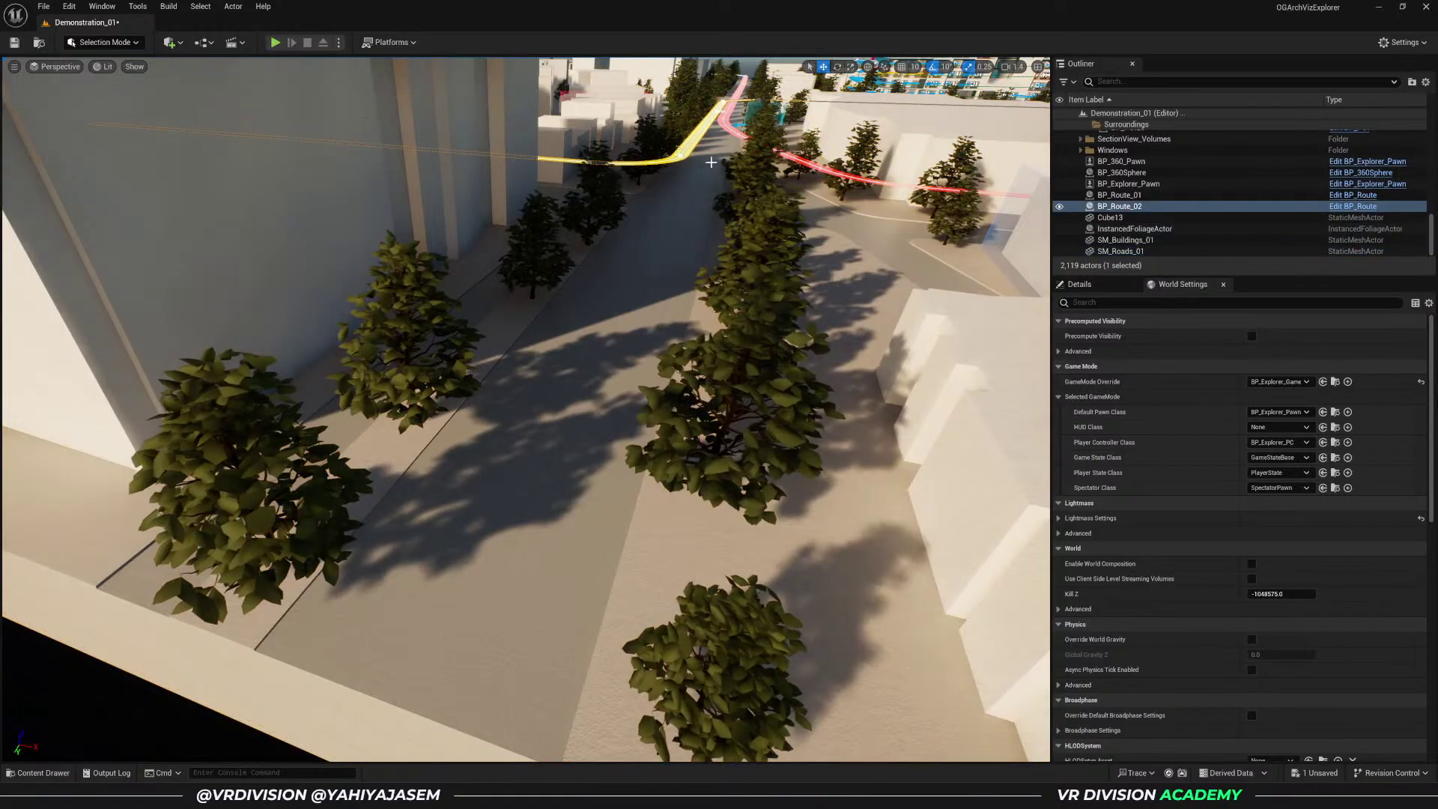
{"action": "key", "text": "ctrl+space"}
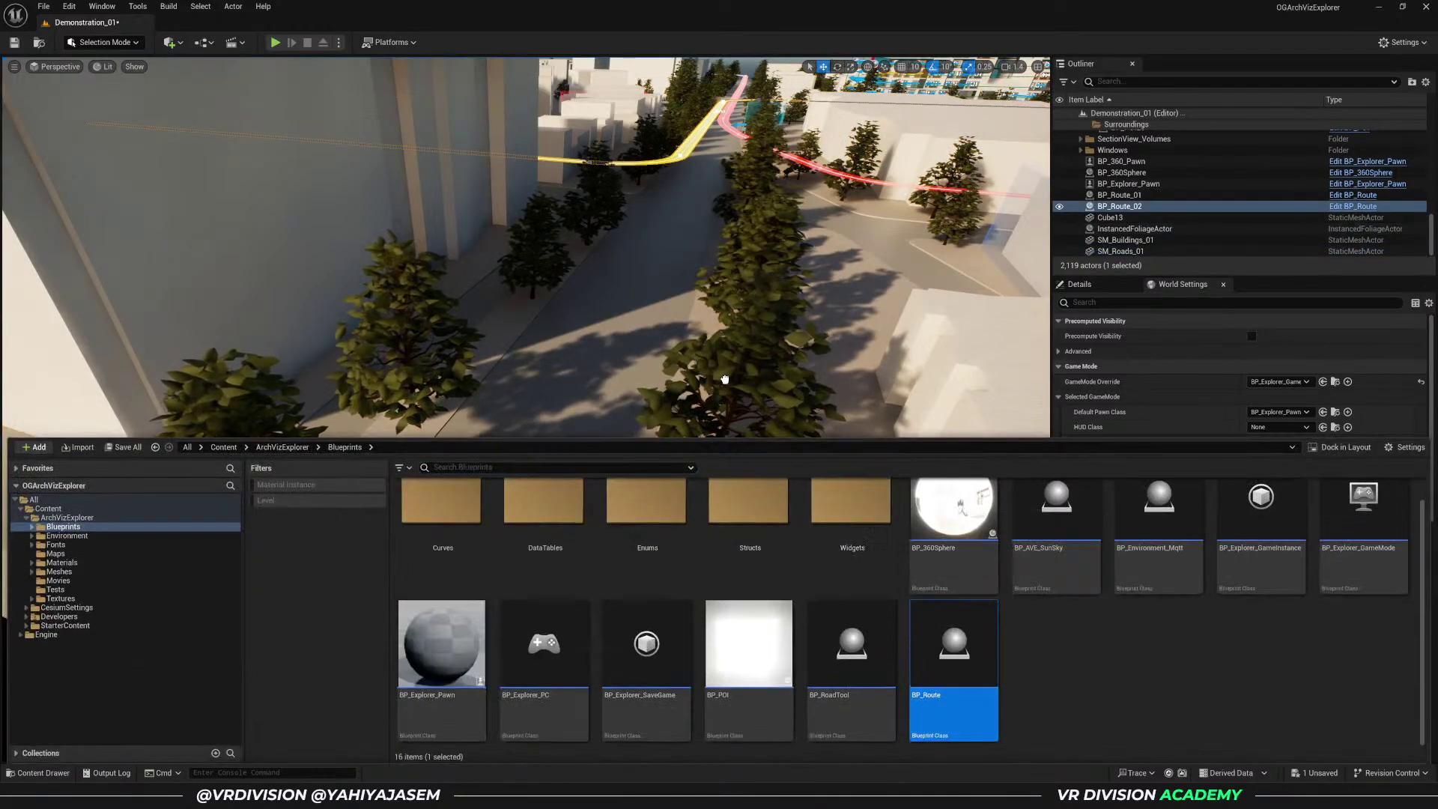
{"action": "left_click_drag", "start_coordinate": [956, 509], "coordinate": [554, 511]}
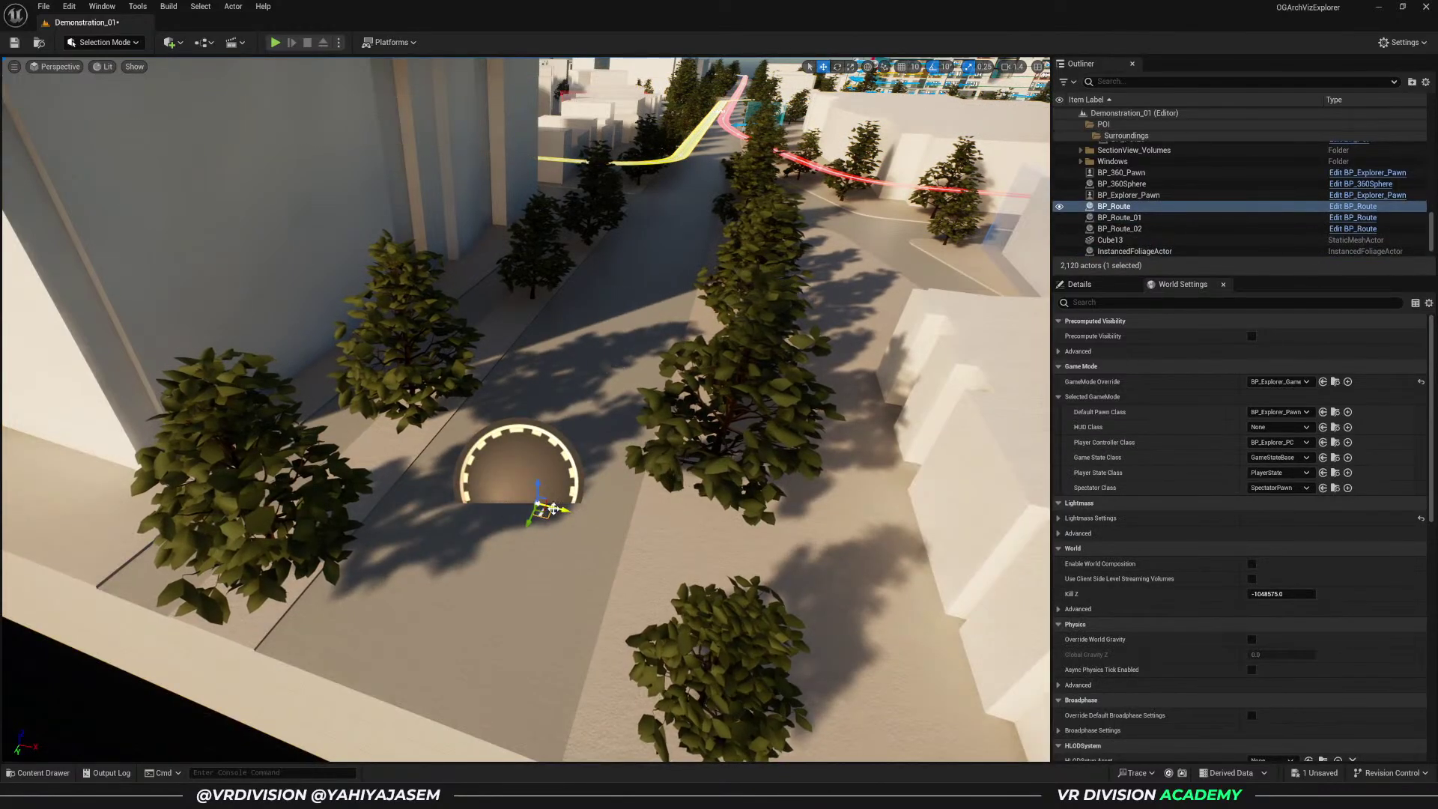
{"action": "key", "text": "f"}
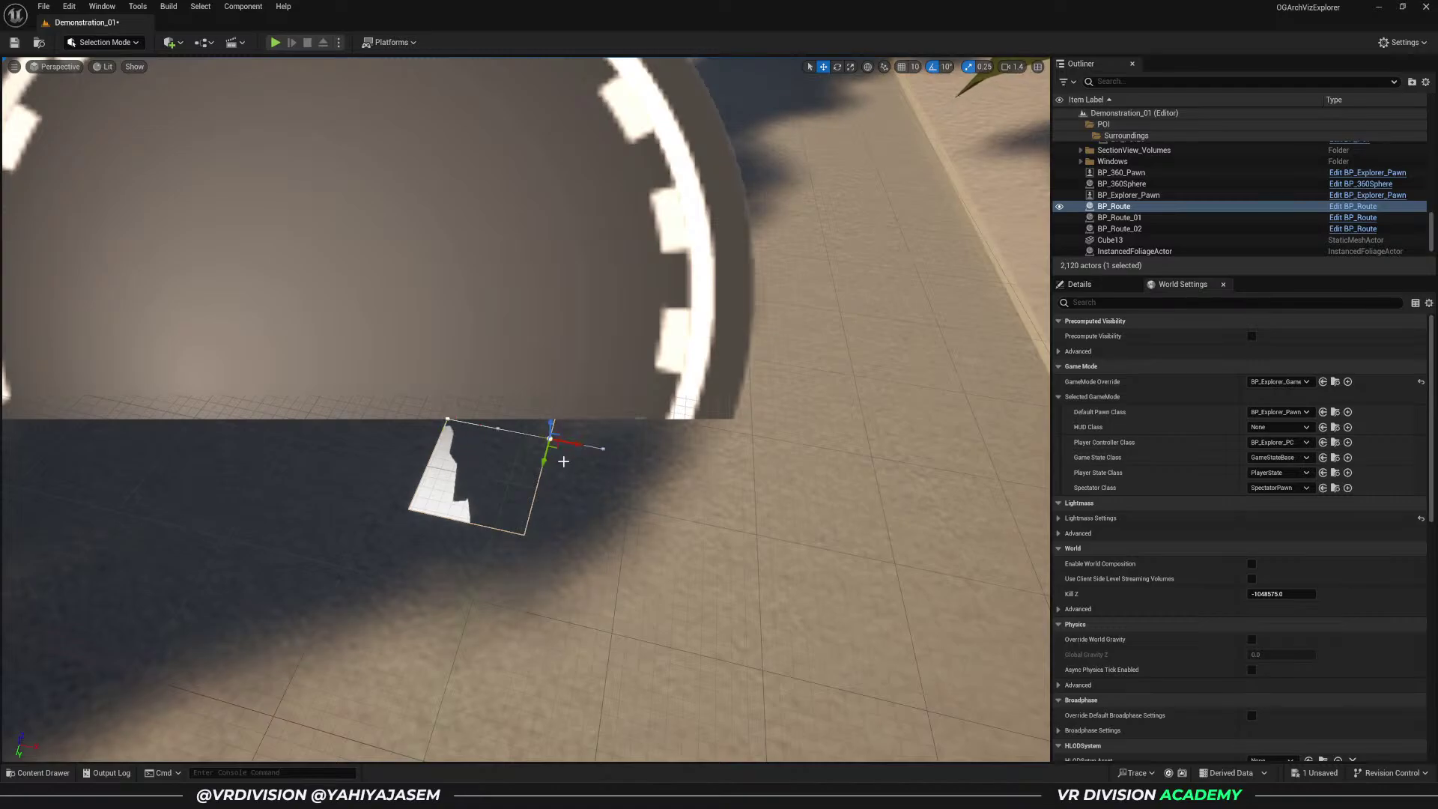
- Extend the new BP_Route spline down the street and around the bend beside the red route, undoing misplaced point moves
{"action": "scroll", "coordinate": [564, 461], "scroll_direction": "down", "scroll_amount": 10}
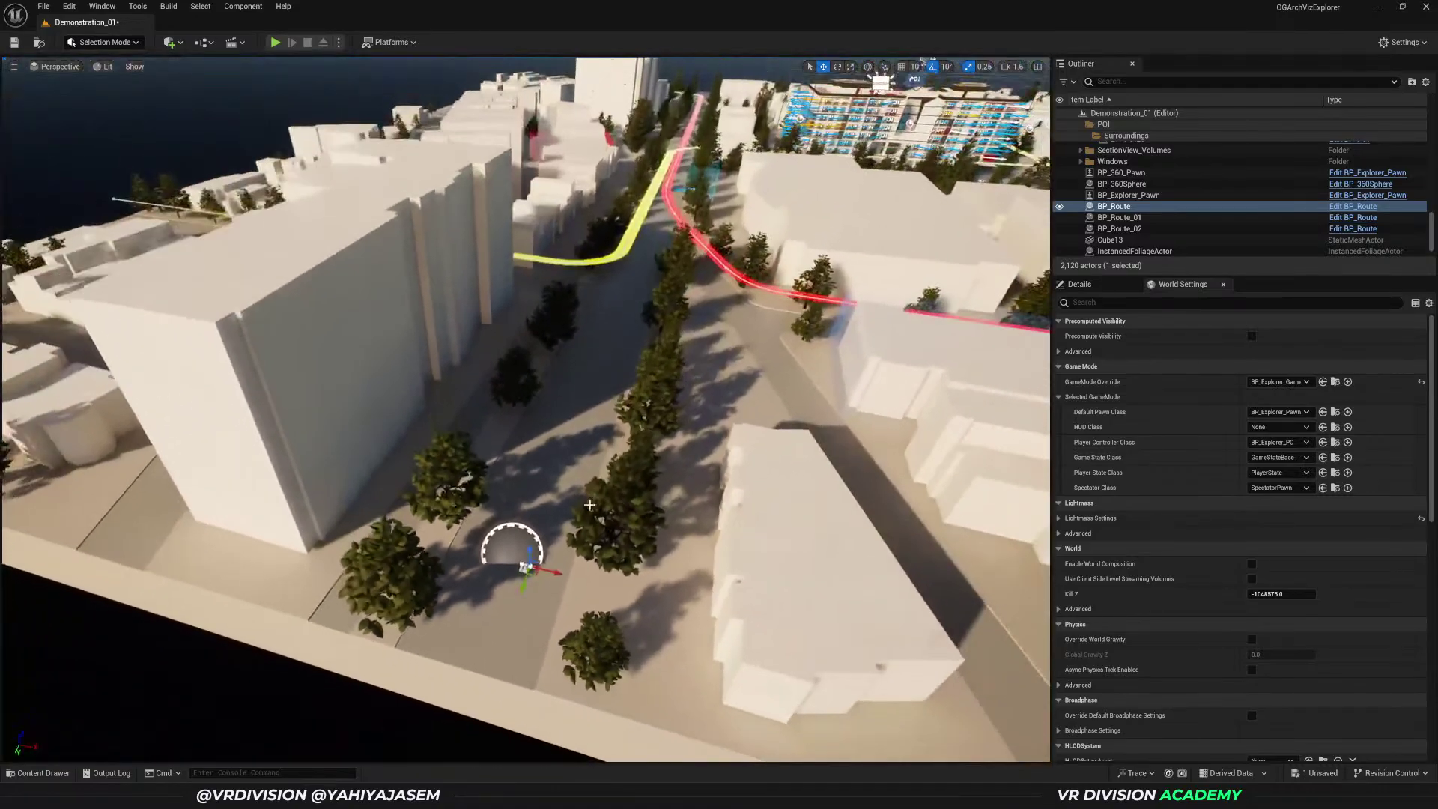
{"action": "right_click_drag", "start_coordinate": [618, 330], "coordinate": [663, 301]}
{"action": "scroll", "coordinate": [603, 335], "scroll_direction": "up", "scroll_amount": 2}
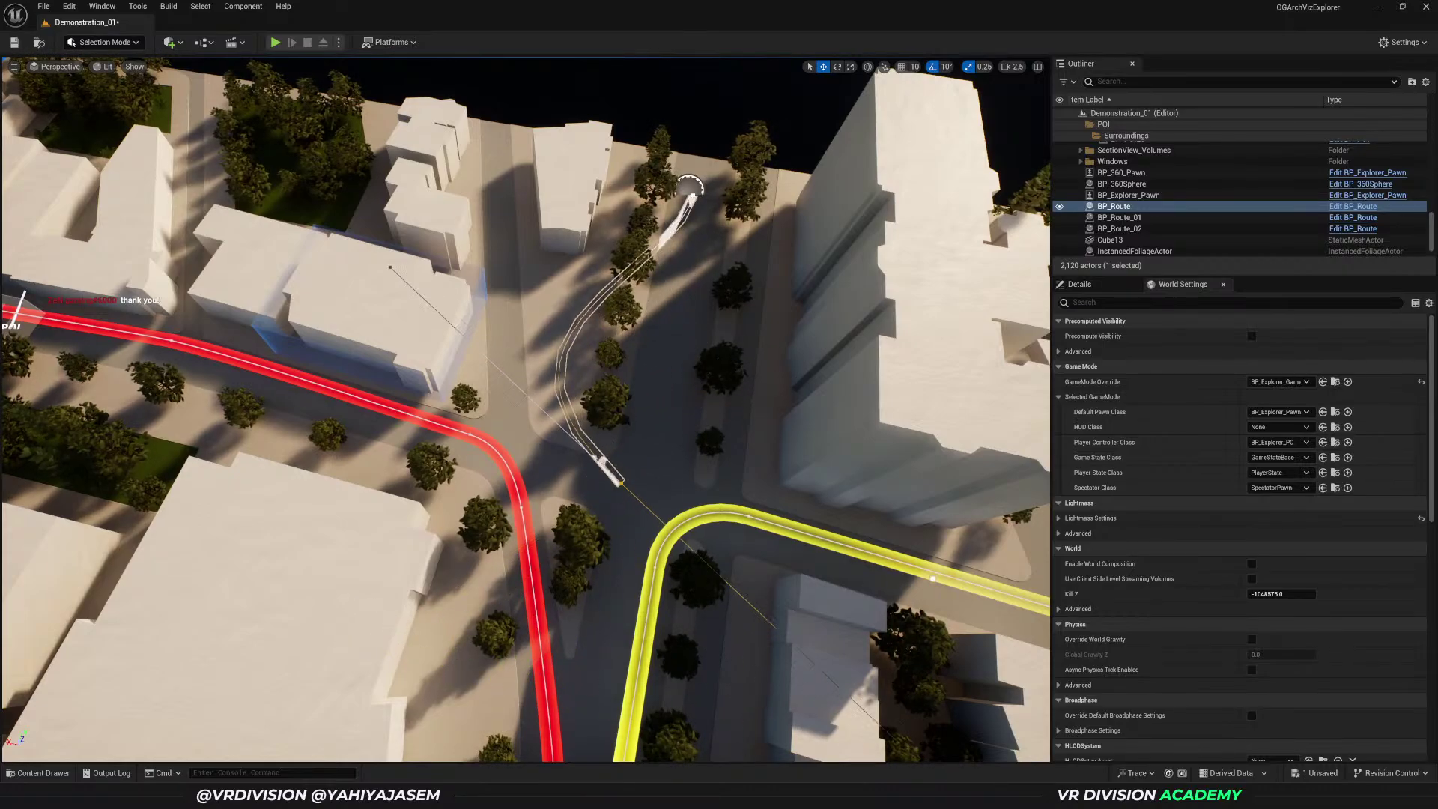
{"action": "key", "text": "ctrl+z"}
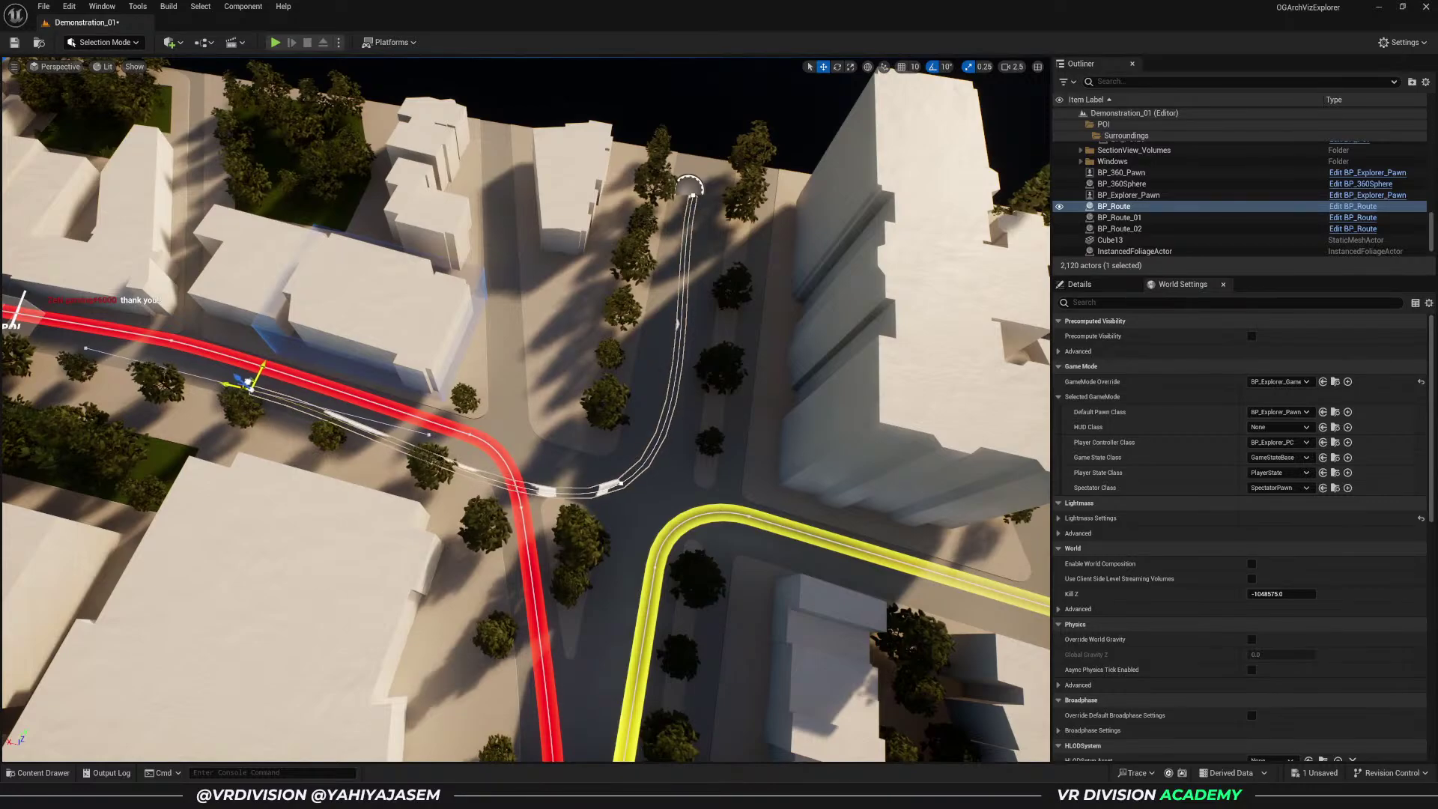
{"action": "key", "text": "ctrl+z"}
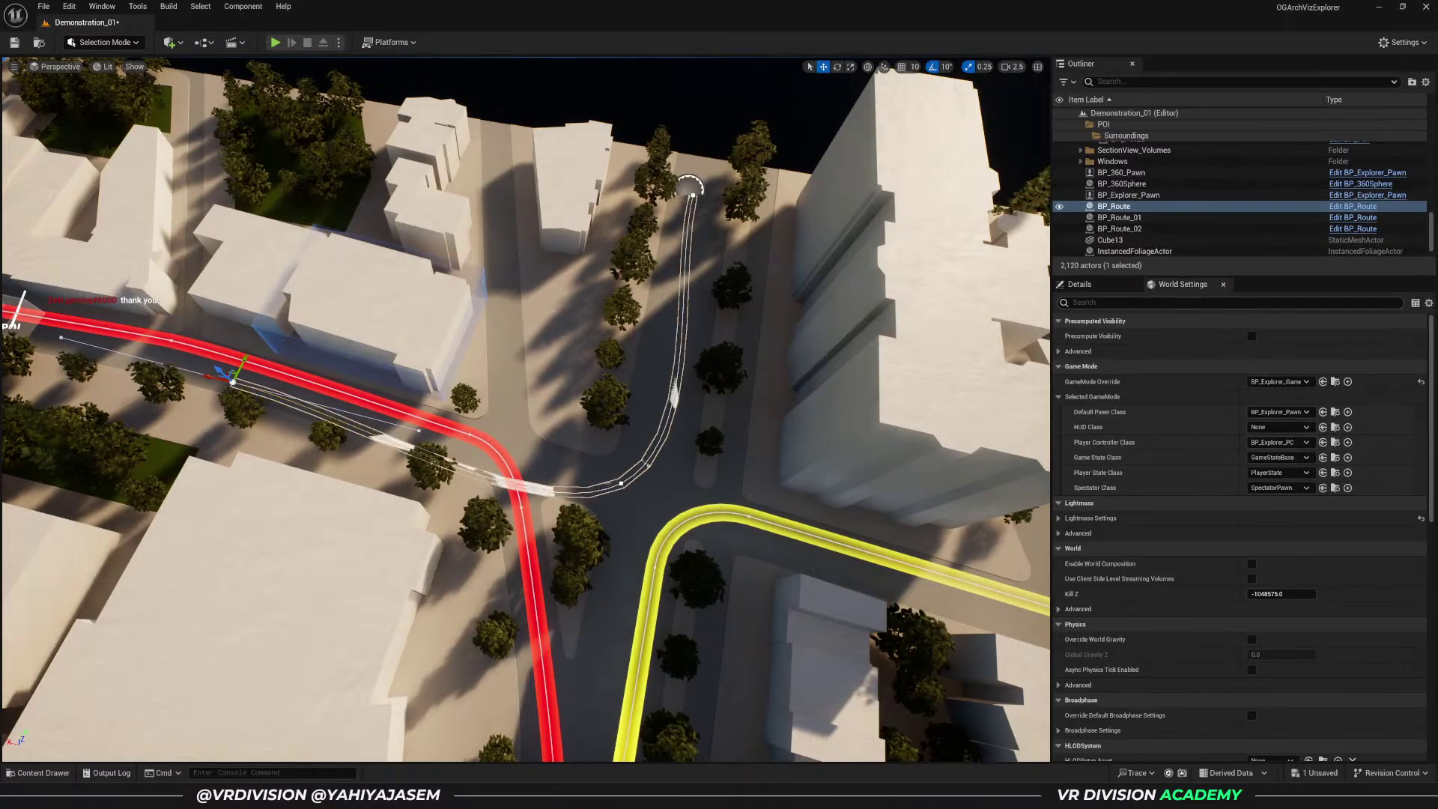
- Show the details of the new BP_Route actor and raise its Z location so the route lies above the street
{"action": "left_click", "coordinate": [1090, 286]}
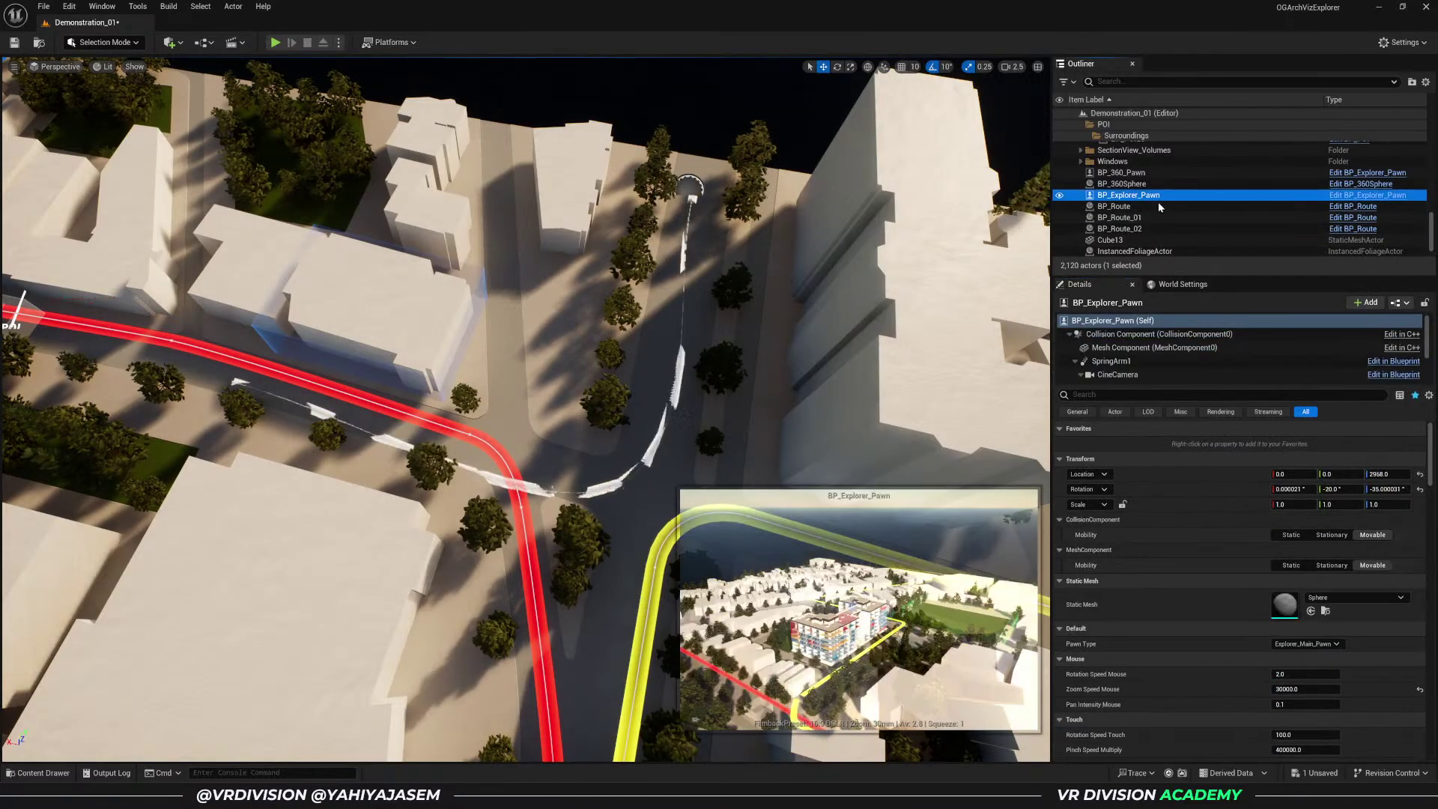
{"action": "left_click", "coordinate": [1158, 203]}
{"action": "left_click", "coordinate": [1384, 473]}
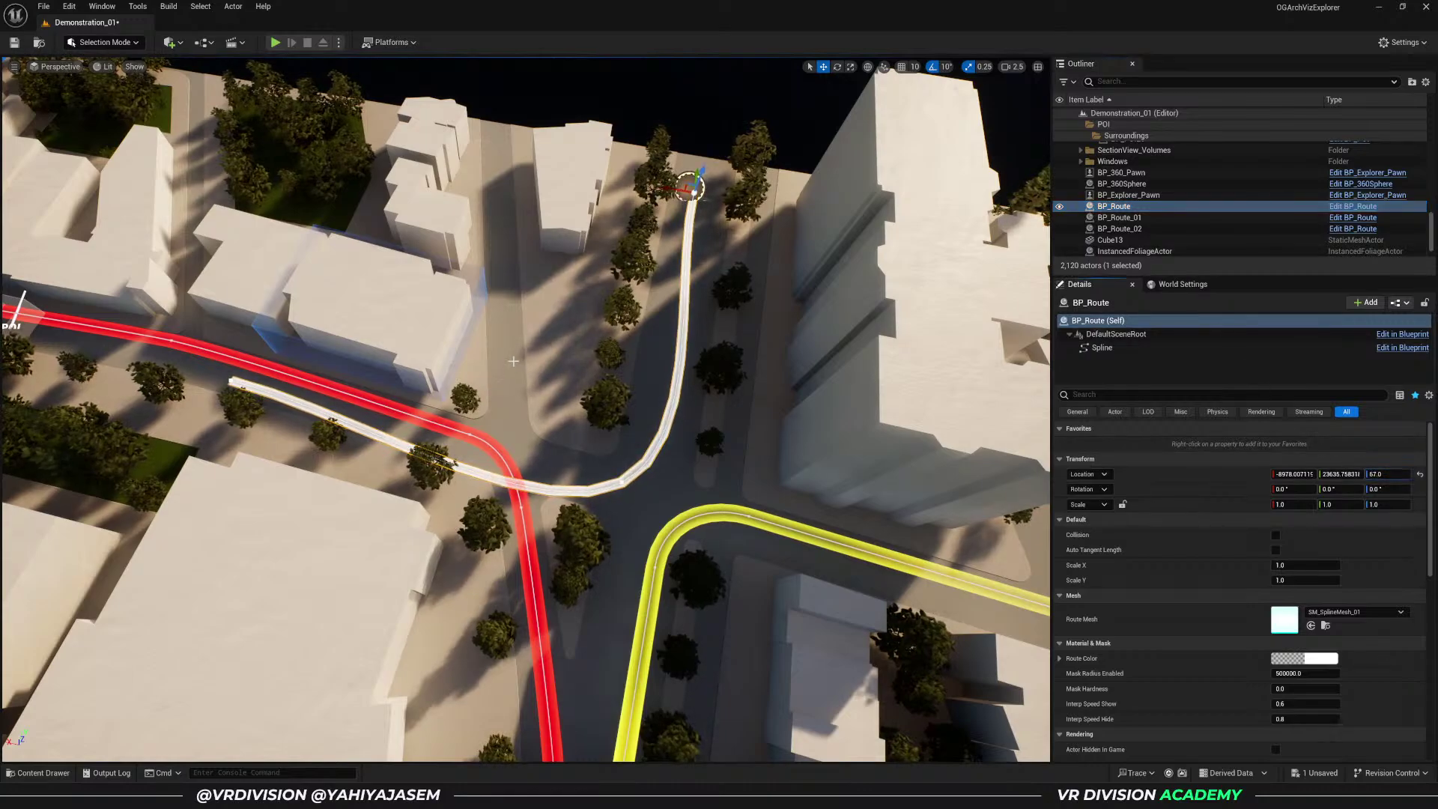
- Extend the BP_Route spline from its end point with new points along the red route and around the corner toward the green field
{"action": "right_click_drag", "start_coordinate": [513, 361], "coordinate": [467, 368]}
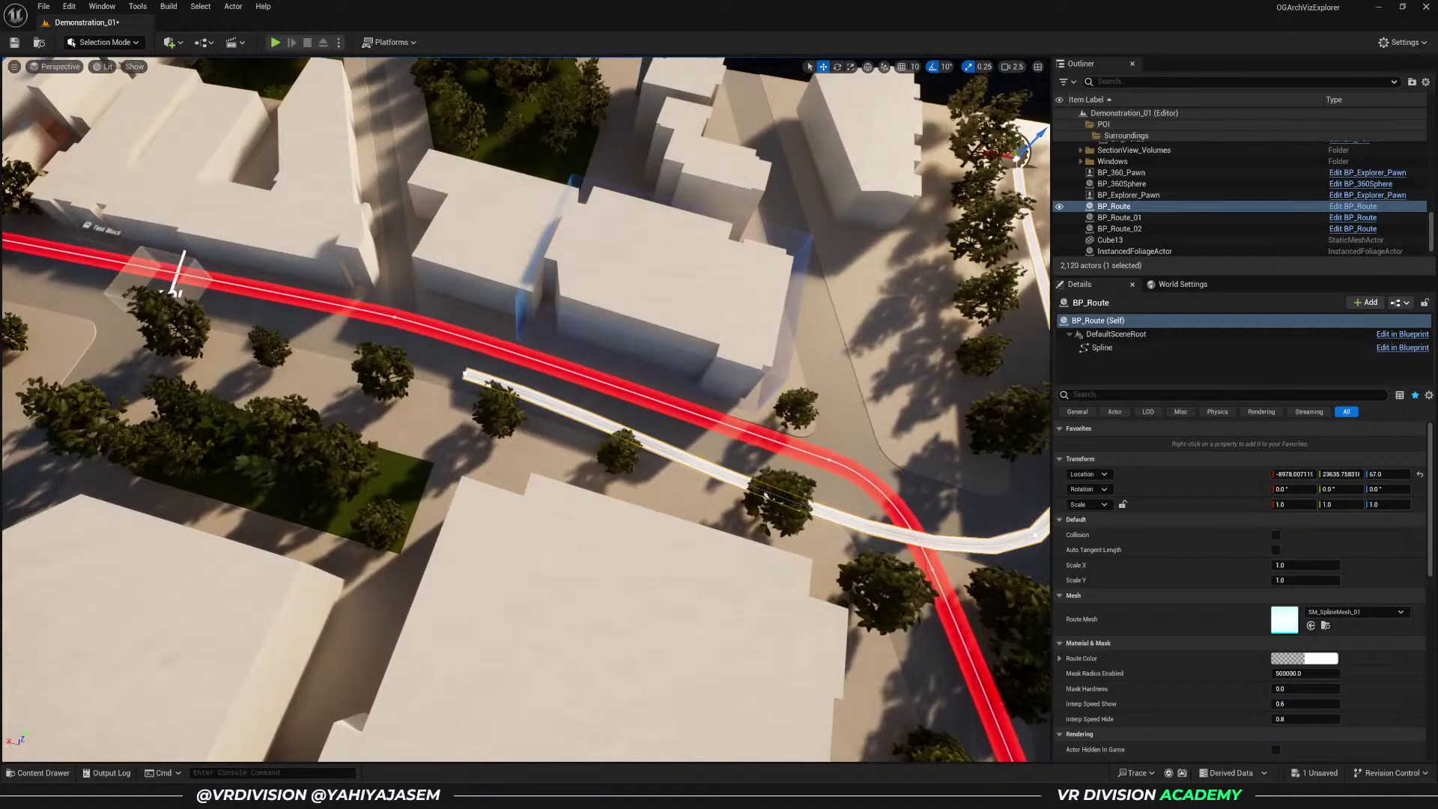
{"action": "left_click", "coordinate": [465, 373]}
{"action": "left_click", "coordinate": [568, 424]}
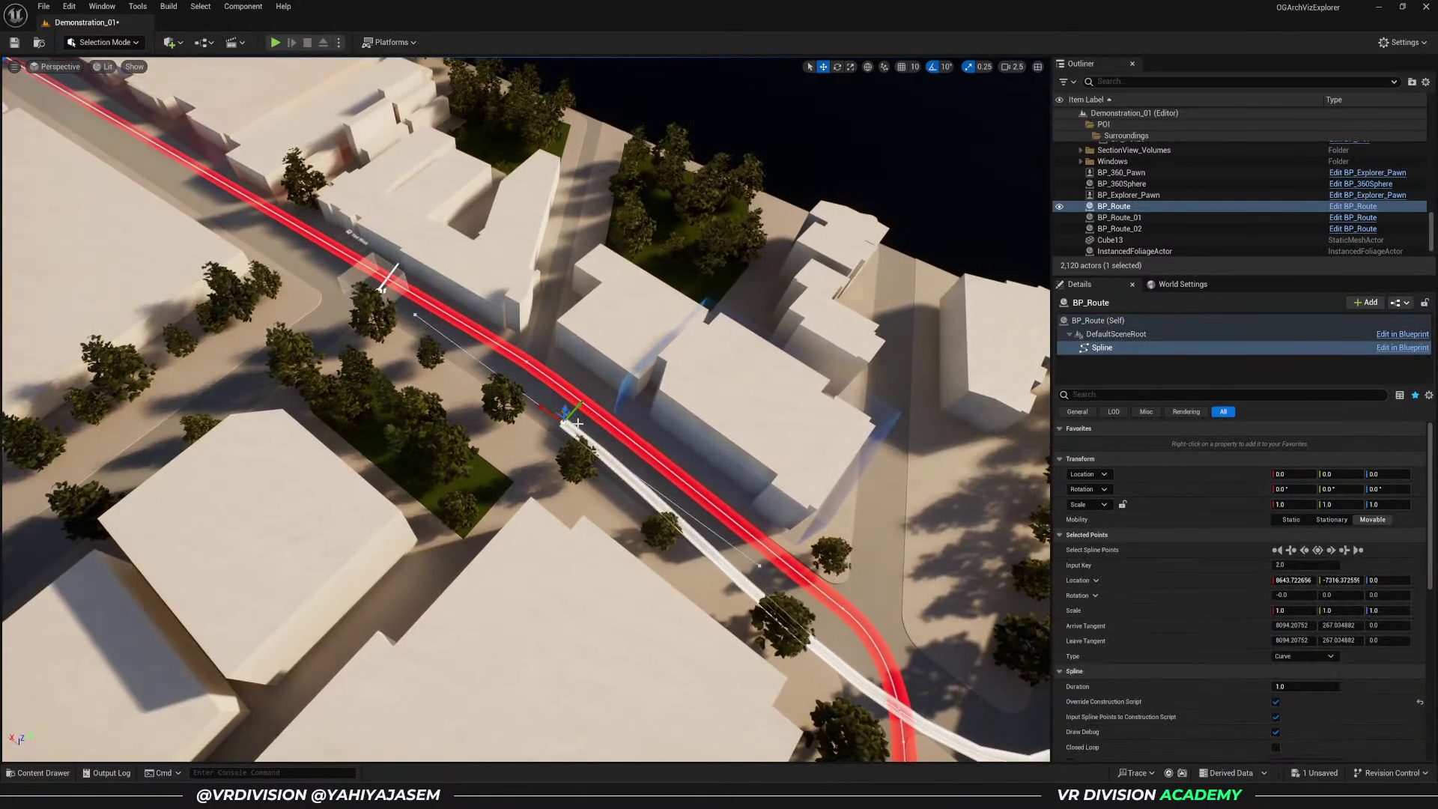
{"action": "key", "text": "f"}
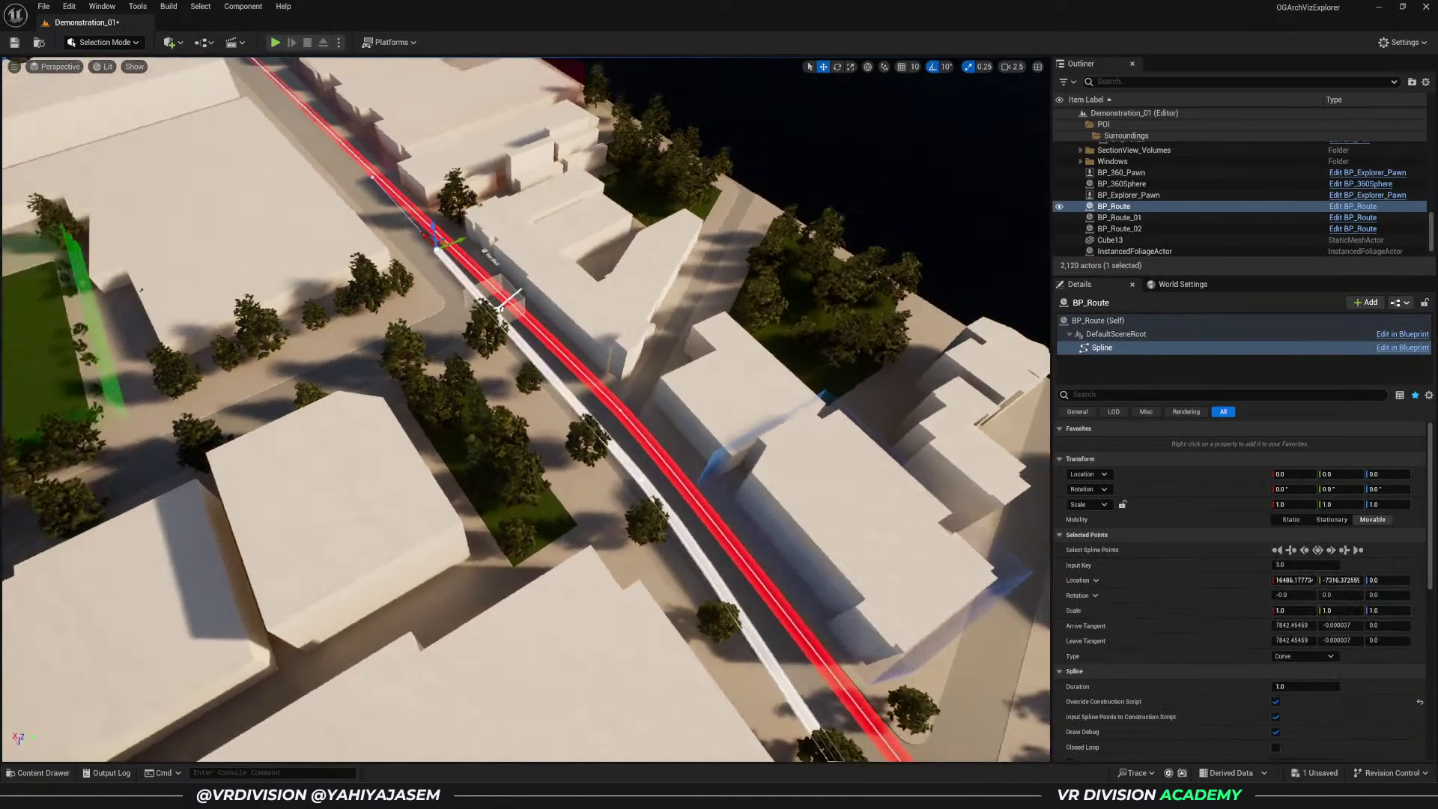
{"action": "left_click_drag", "start_coordinate": [491, 385], "coordinate": [444, 358], "text": "alt"}
{"action": "left_click_drag", "start_coordinate": [369, 302], "coordinate": [250, 190], "text": "alt"}
{"action": "mouse_move", "coordinate": [560, 354]}
{"action": "right_mouse_down"}
{"action": "mouse_move", "coordinate": [525, 352]}
{"action": "mouse_move", "coordinate": [559, 354]}
{"action": "right_mouse_up"}
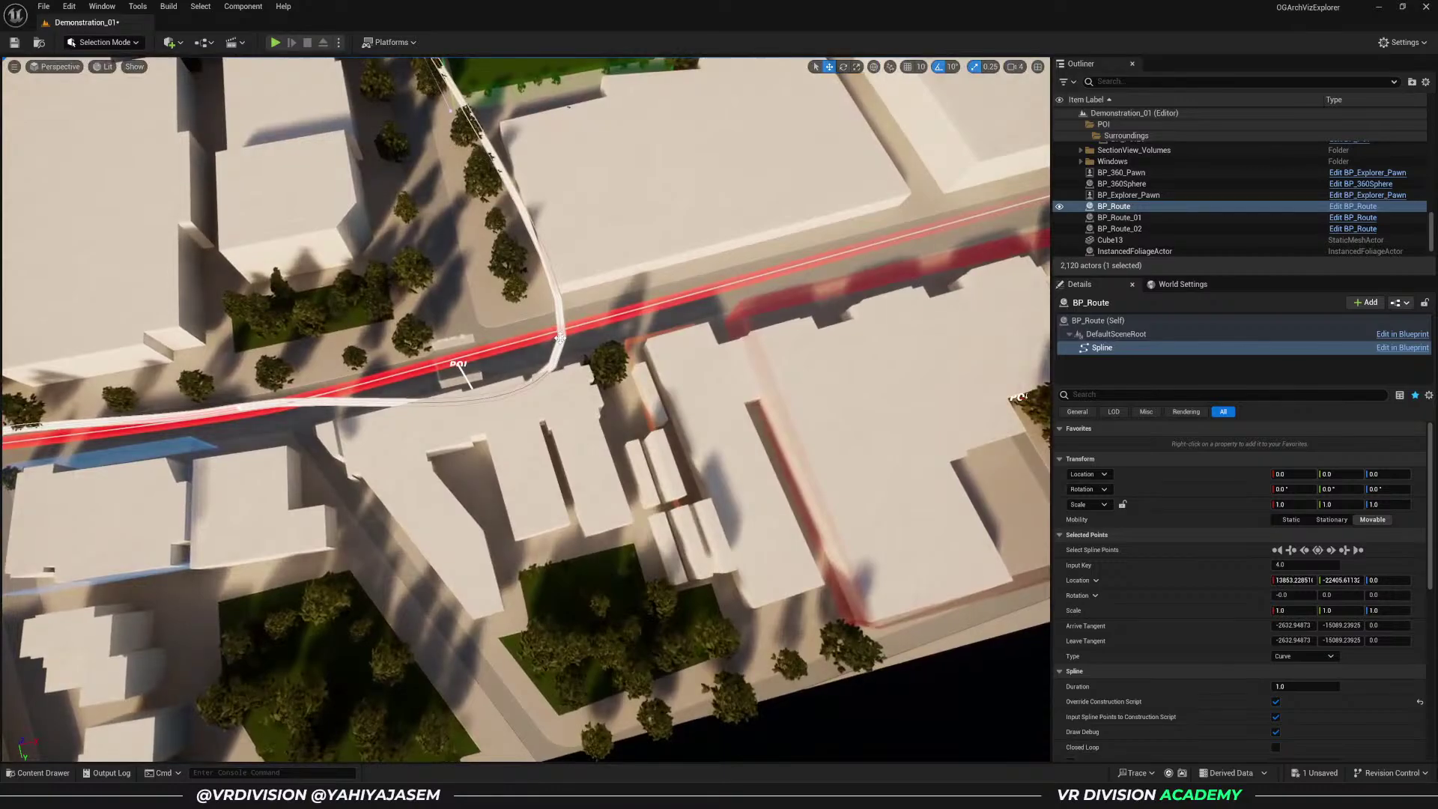
- Adjust the position and tangents of the spline point at the POI corner so the route curves smoothly into the side street
{"action": "left_click_drag", "start_coordinate": [570, 343], "coordinate": [474, 318]}
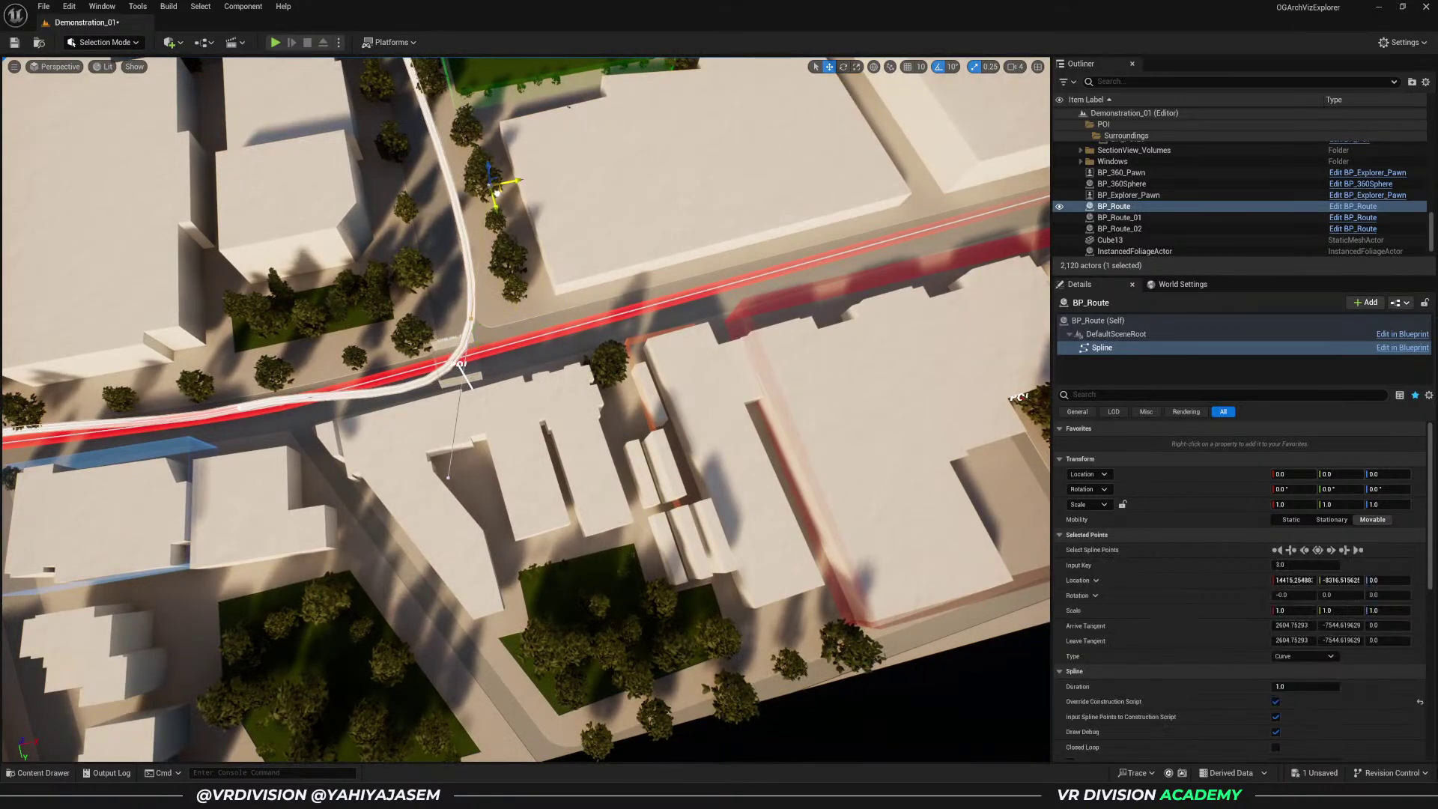
{"action": "left_click_drag", "start_coordinate": [495, 185], "coordinate": [512, 241]}
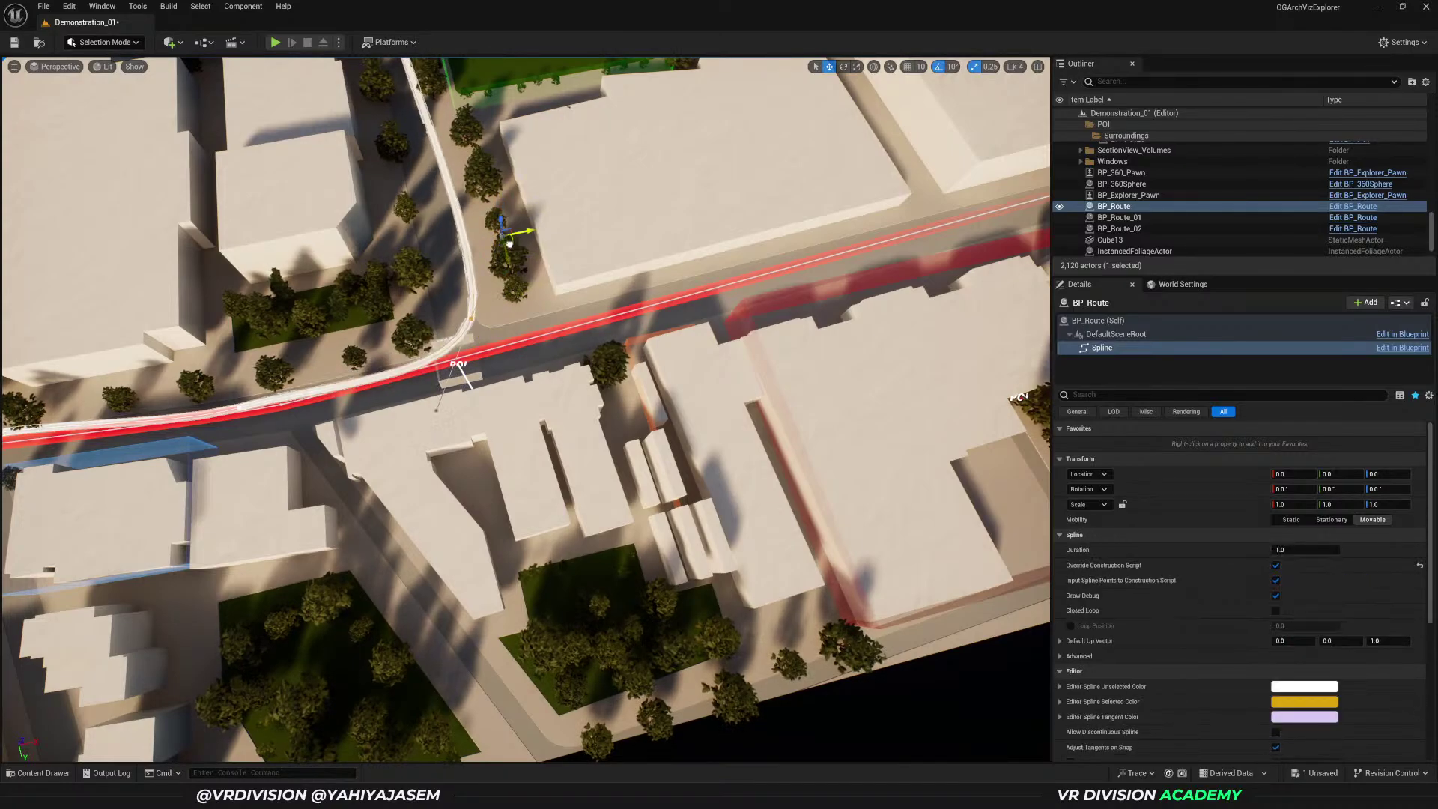
{"action": "left_click", "coordinate": [472, 318]}
{"action": "right_click_drag", "start_coordinate": [479, 322], "coordinate": [390, 322]}
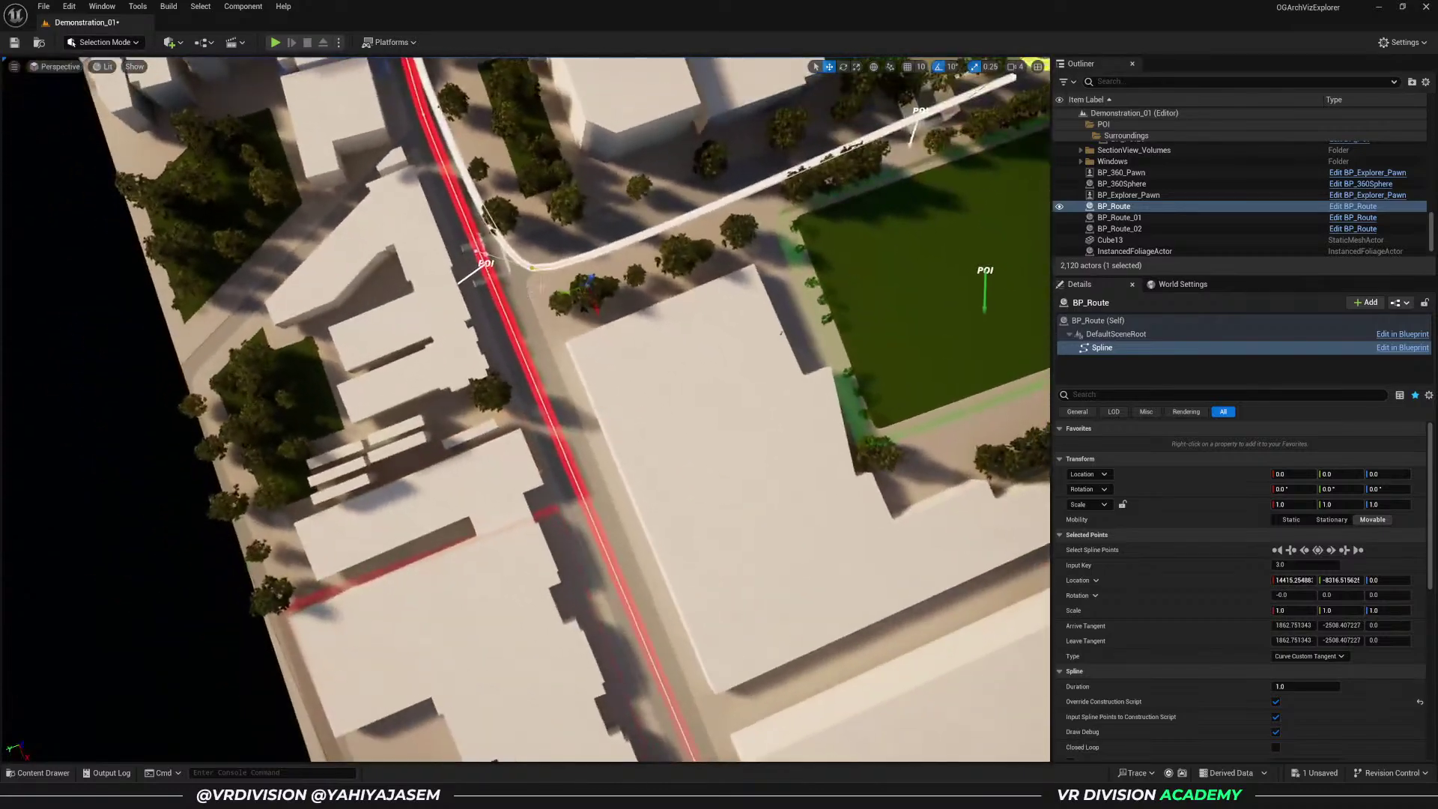
{"action": "right_click_drag", "start_coordinate": [561, 302], "coordinate": [561, 302]}
{"action": "left_click_drag", "start_coordinate": [580, 298], "coordinate": [601, 317]}
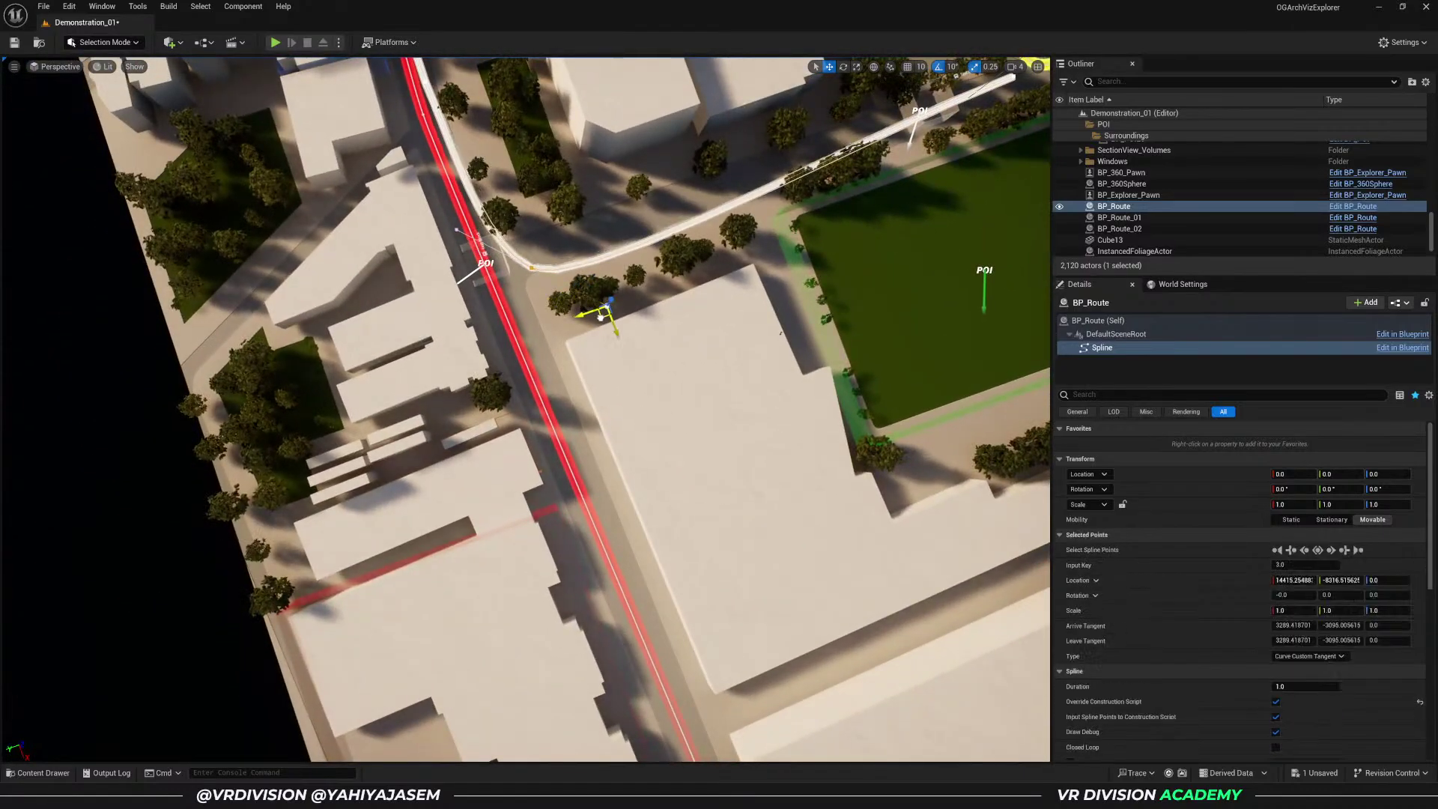
{"action": "left_click_drag", "start_coordinate": [527, 286], "coordinate": [487, 275]}
{"action": "right_click_drag", "start_coordinate": [487, 275], "coordinate": [741, 342]}
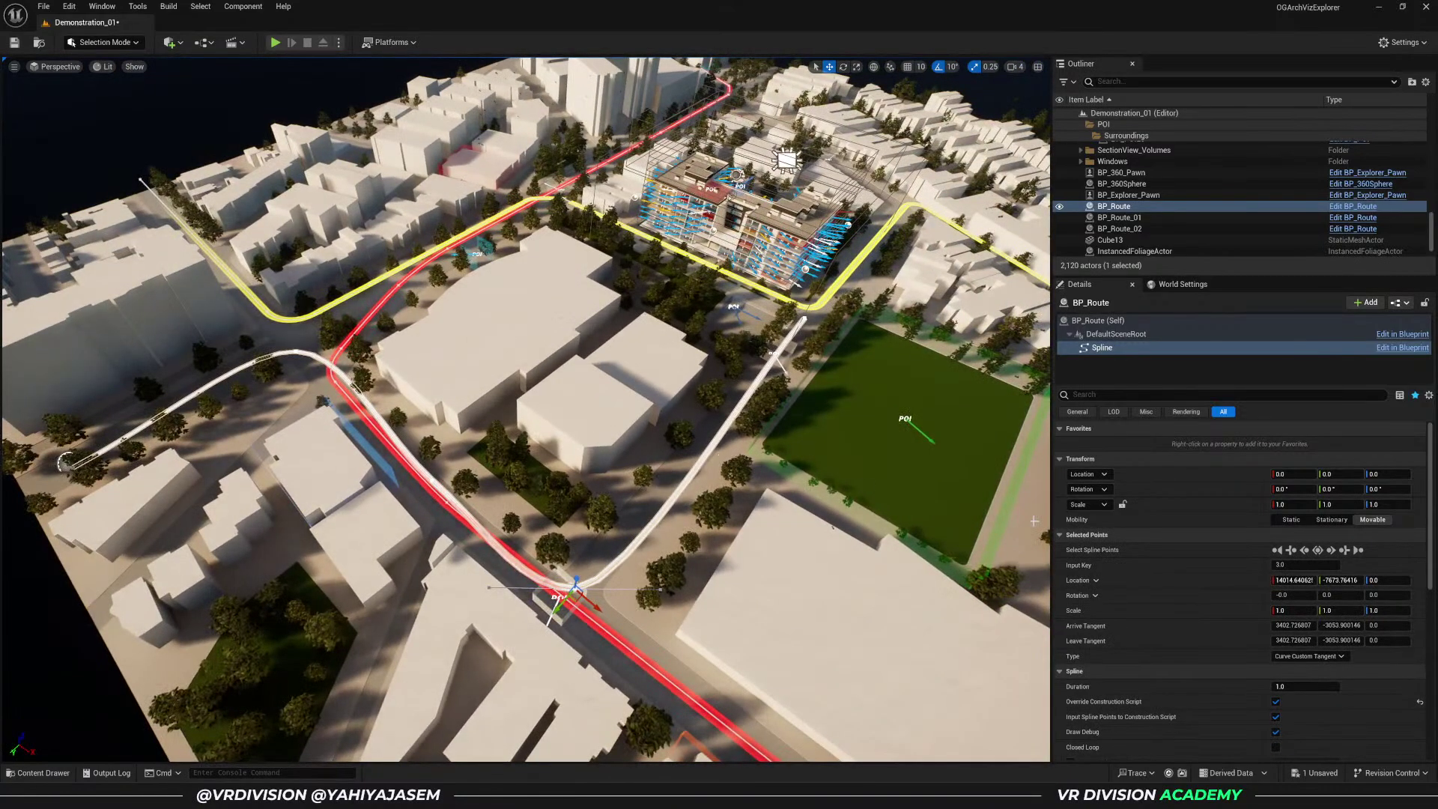
- Set the Route Color of the BP_Route actor to cyan-blue, hex sRGB 00D6FFFF
{"action": "left_click", "coordinate": [1146, 206]}
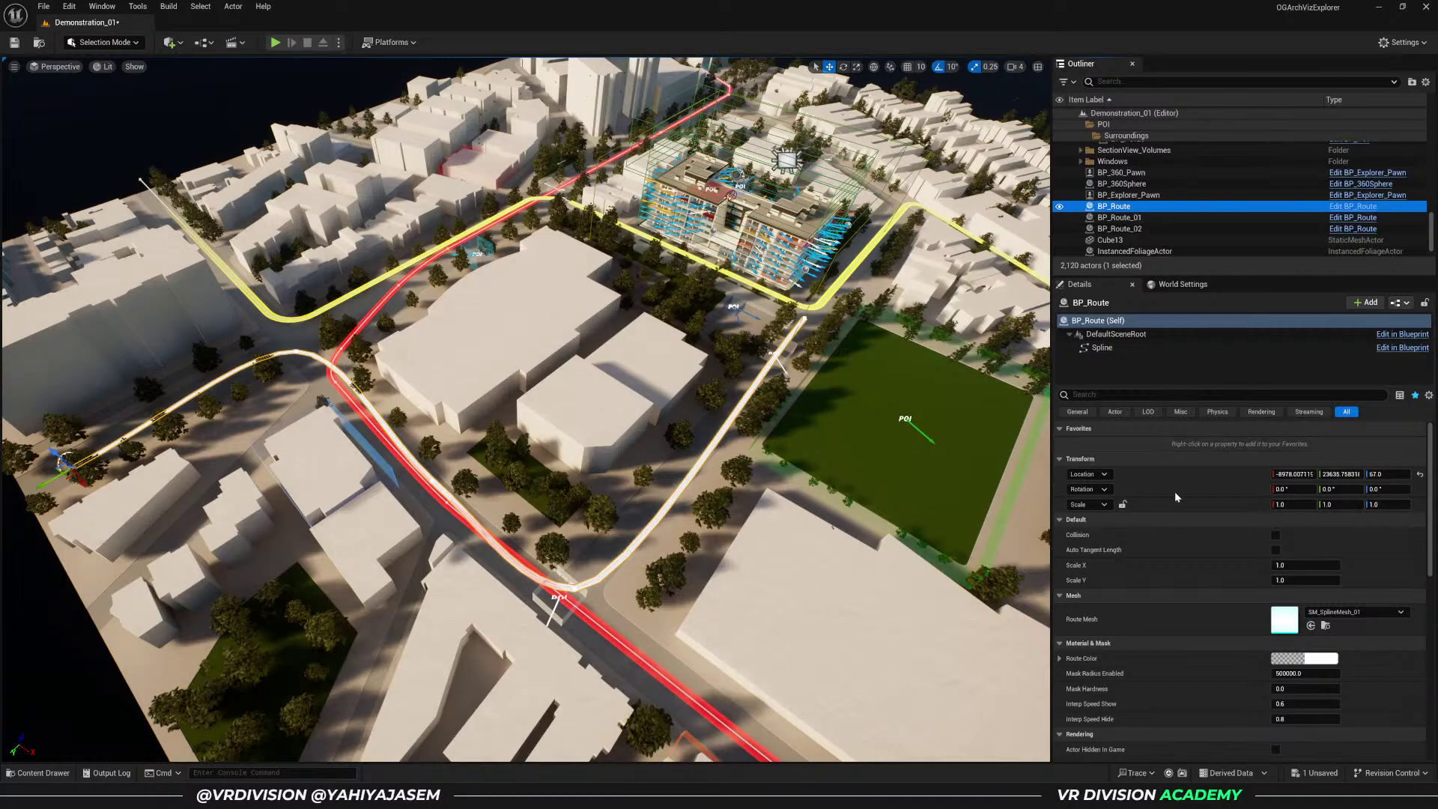
{"action": "scroll", "coordinate": [1146, 603], "scroll_direction": "down", "scroll_amount": 3}
{"action": "left_click", "coordinate": [1320, 607]}
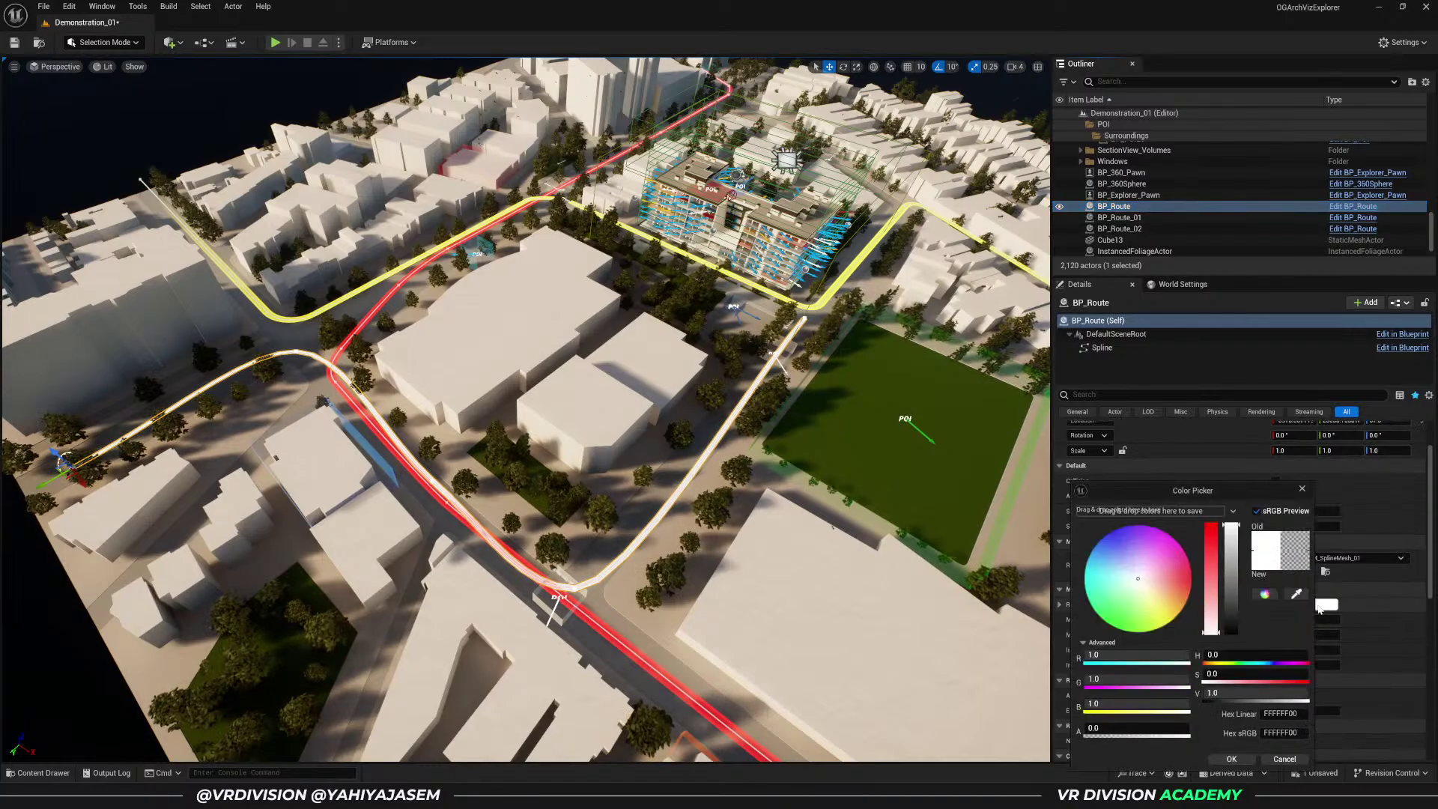
{"action": "left_click_drag", "start_coordinate": [1189, 586], "coordinate": [1079, 558]}
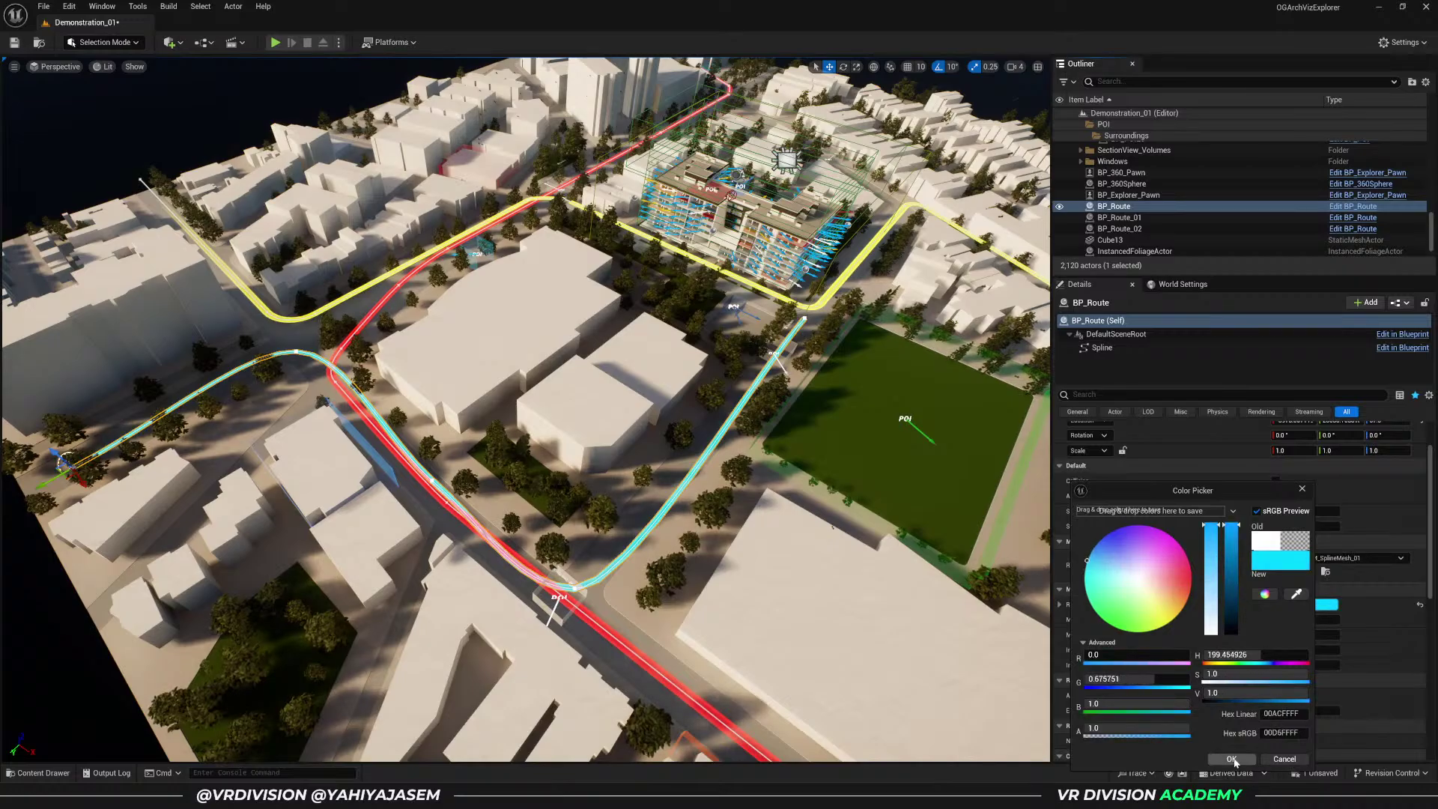
{"action": "left_click", "coordinate": [1232, 759]}
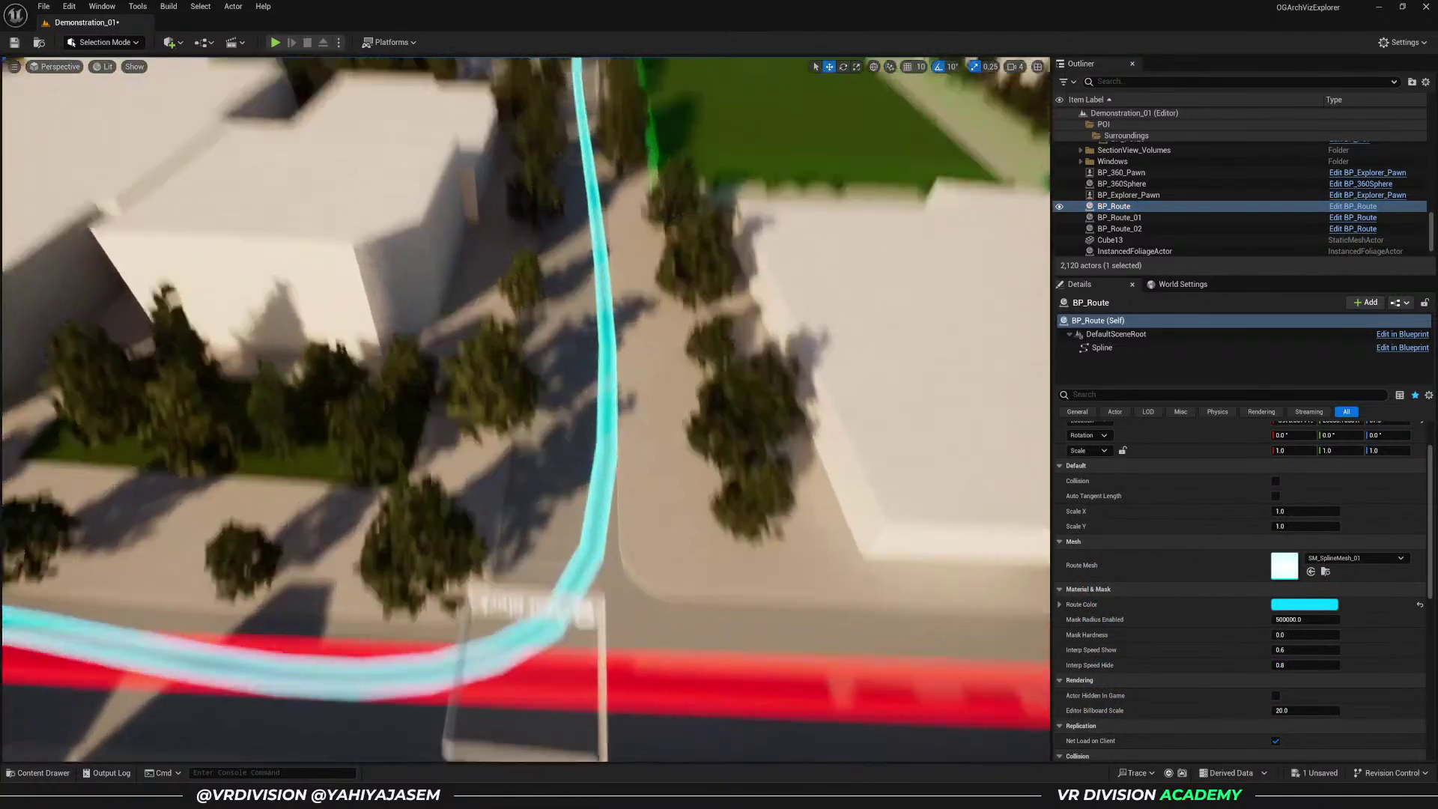
- Examine the recolored route at street level and from above the city
{"action": "mouse_move", "coordinate": [422, 623]}
{"action": "right_mouse_down"}
{"action": "mouse_move", "coordinate": [422, 517]}
{"action": "mouse_move", "coordinate": [422, 623]}
{"action": "right_mouse_up"}
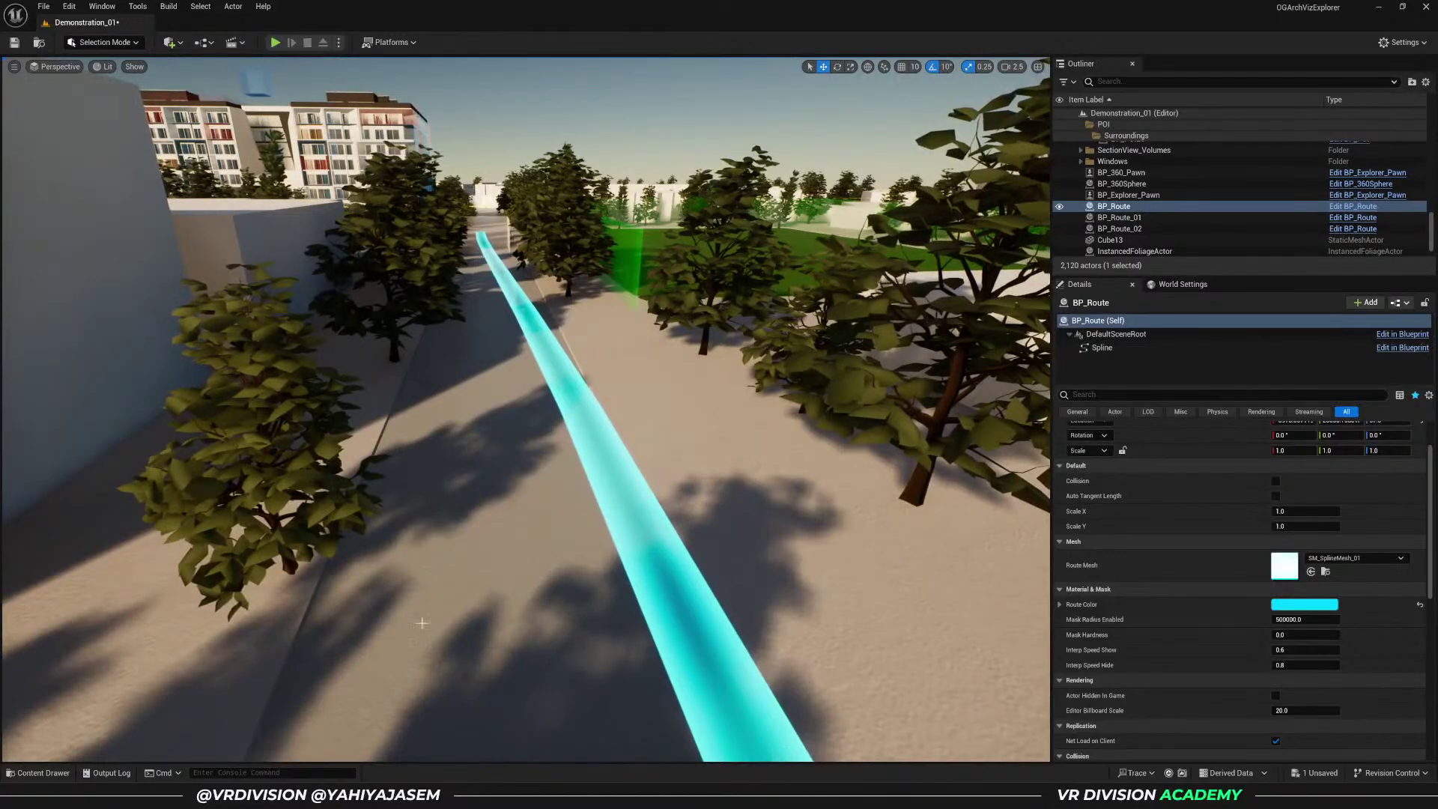
{"action": "left_click_drag", "start_coordinate": [541, 0], "coordinate": [574, 151]}
{"action": "left_click", "coordinate": [682, 145]}
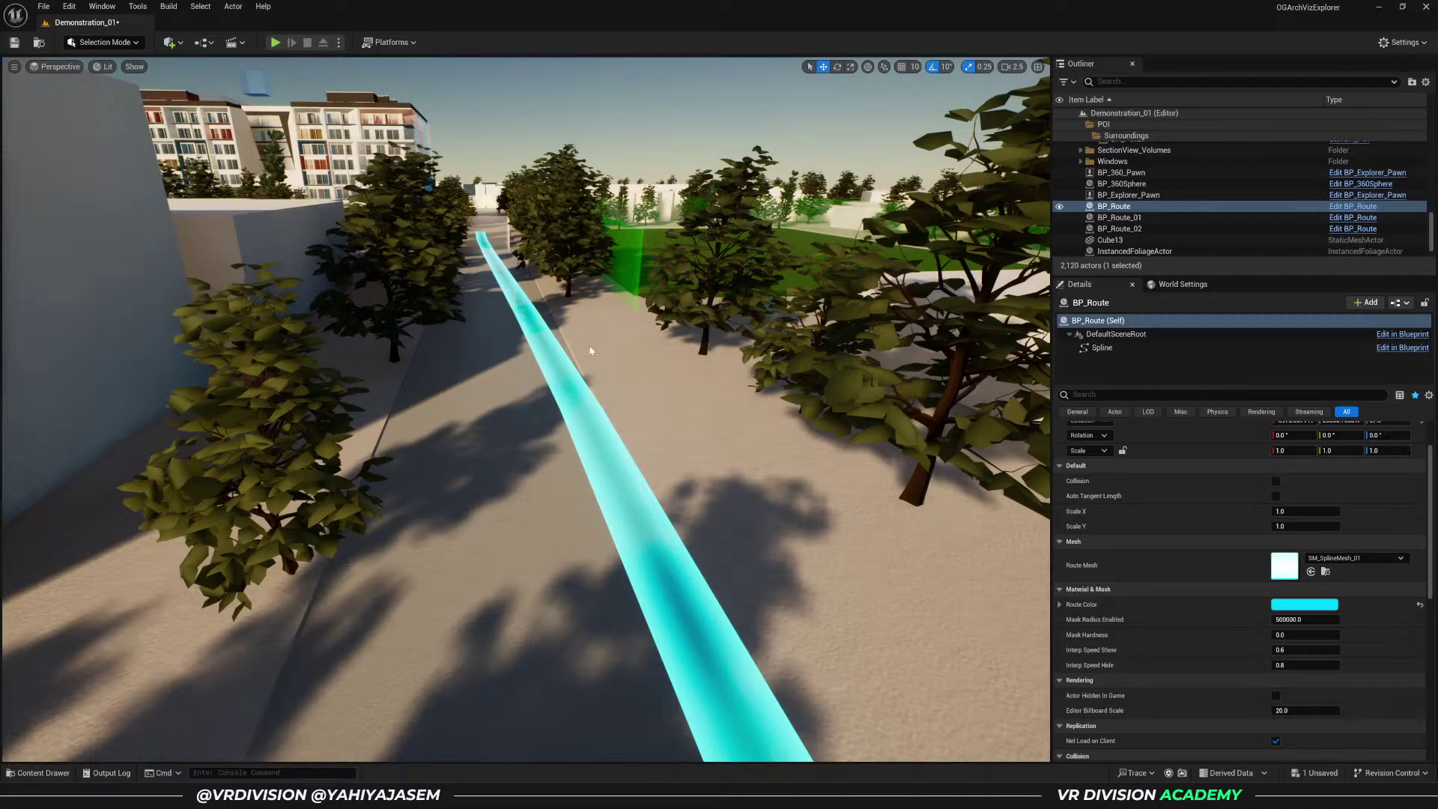
{"action": "key", "text": "f"}
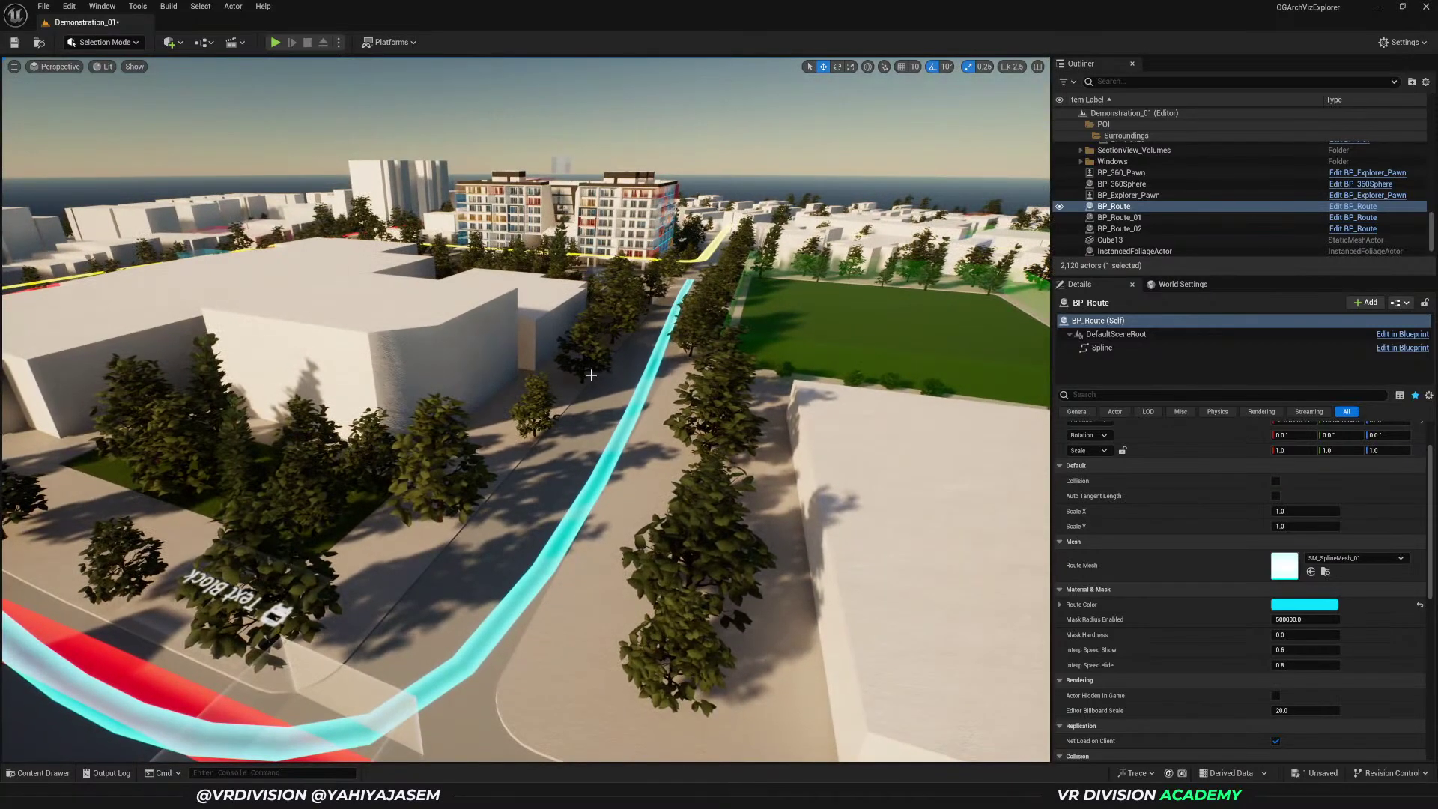
{"action": "right_click_drag", "start_coordinate": [591, 374], "coordinate": [487, 352]}
{"action": "right_click_drag", "start_coordinate": [598, 525], "coordinate": [612, 595]}
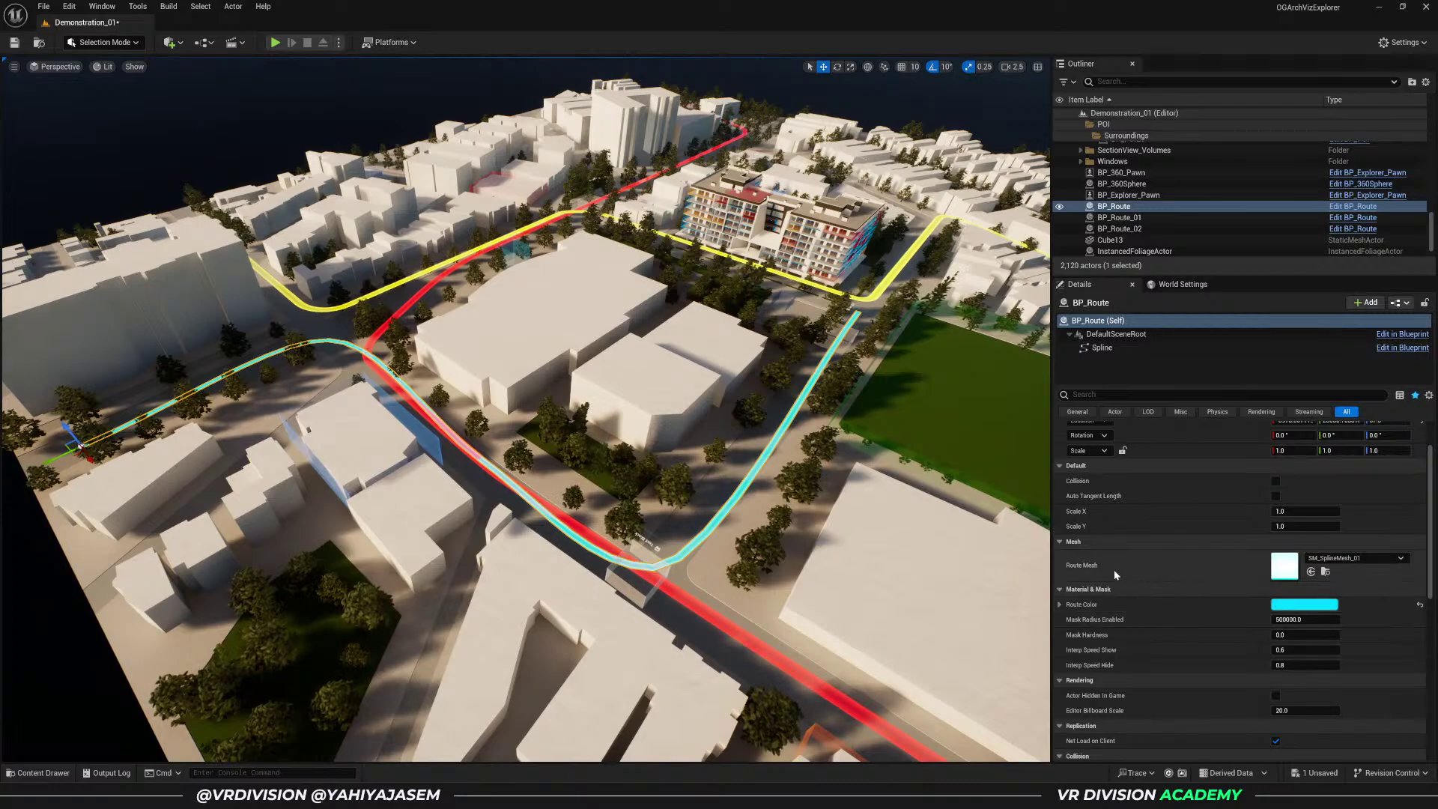
- Open the route mesh SM_SplineMesh_01 and inspect its shape in Unlit view mode
{"action": "double_click", "coordinate": [1285, 562]}
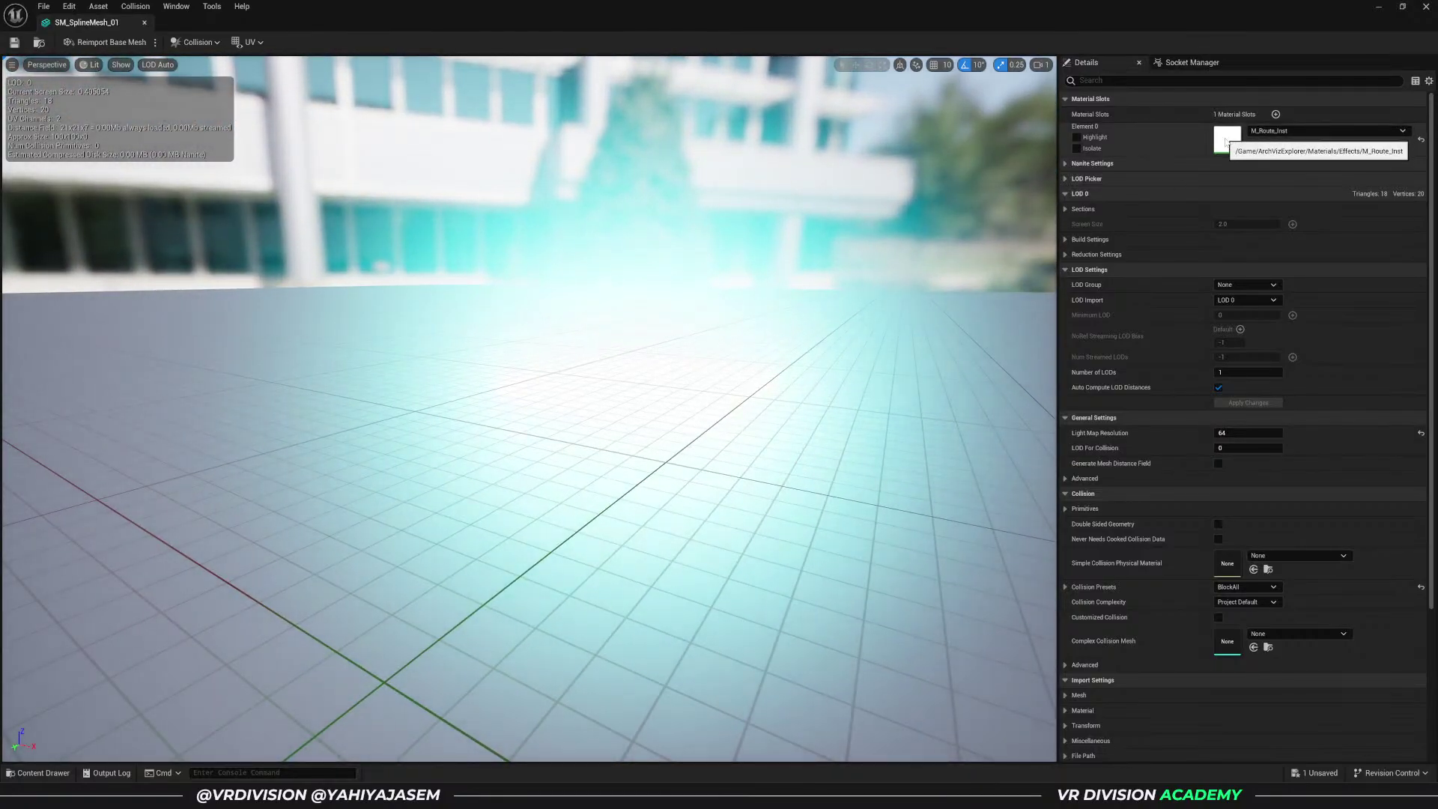
{"action": "left_click", "coordinate": [90, 65]}
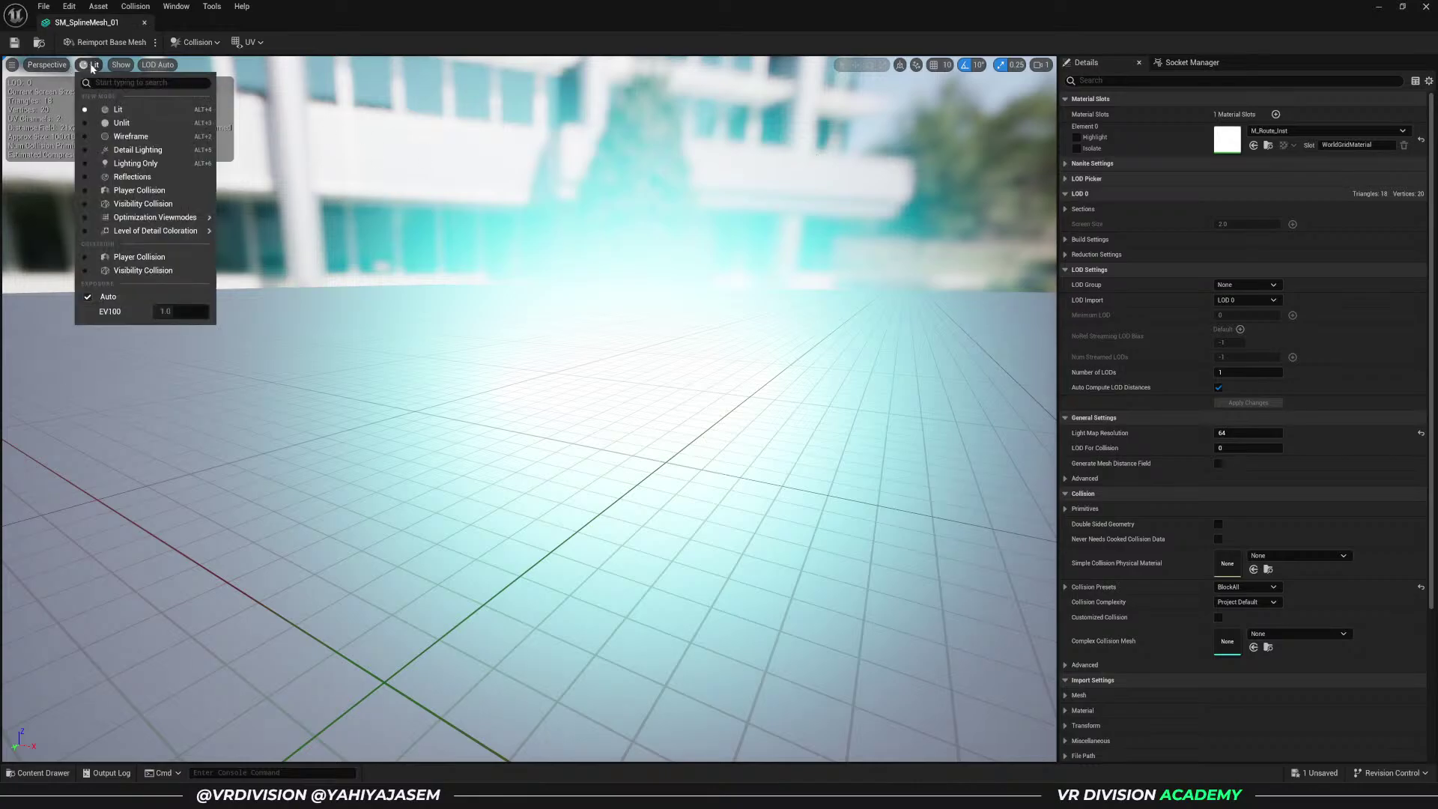
{"action": "left_click", "coordinate": [113, 124]}
{"action": "key", "text": "f"}
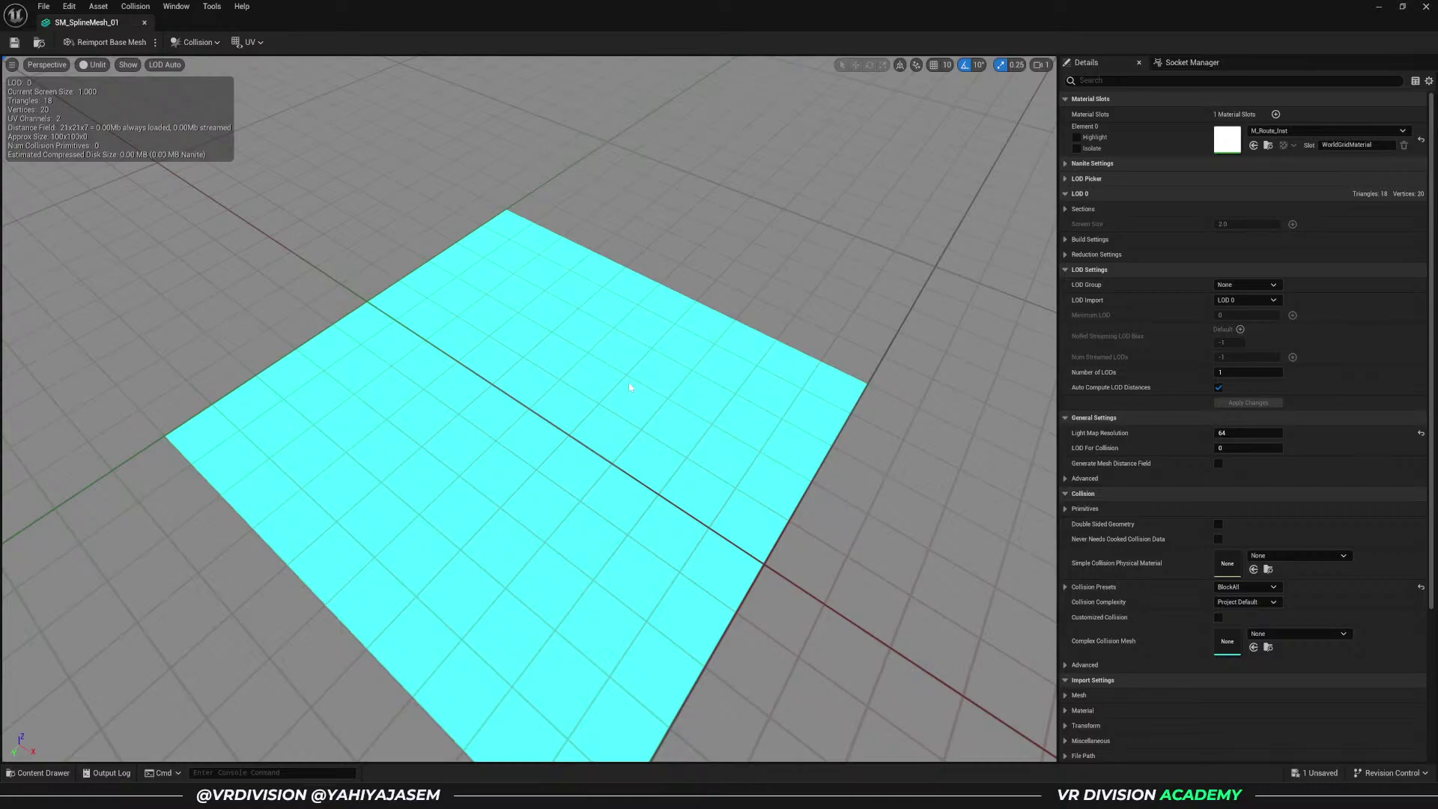
{"action": "left_click_drag", "start_coordinate": [629, 387], "coordinate": [659, 374]}
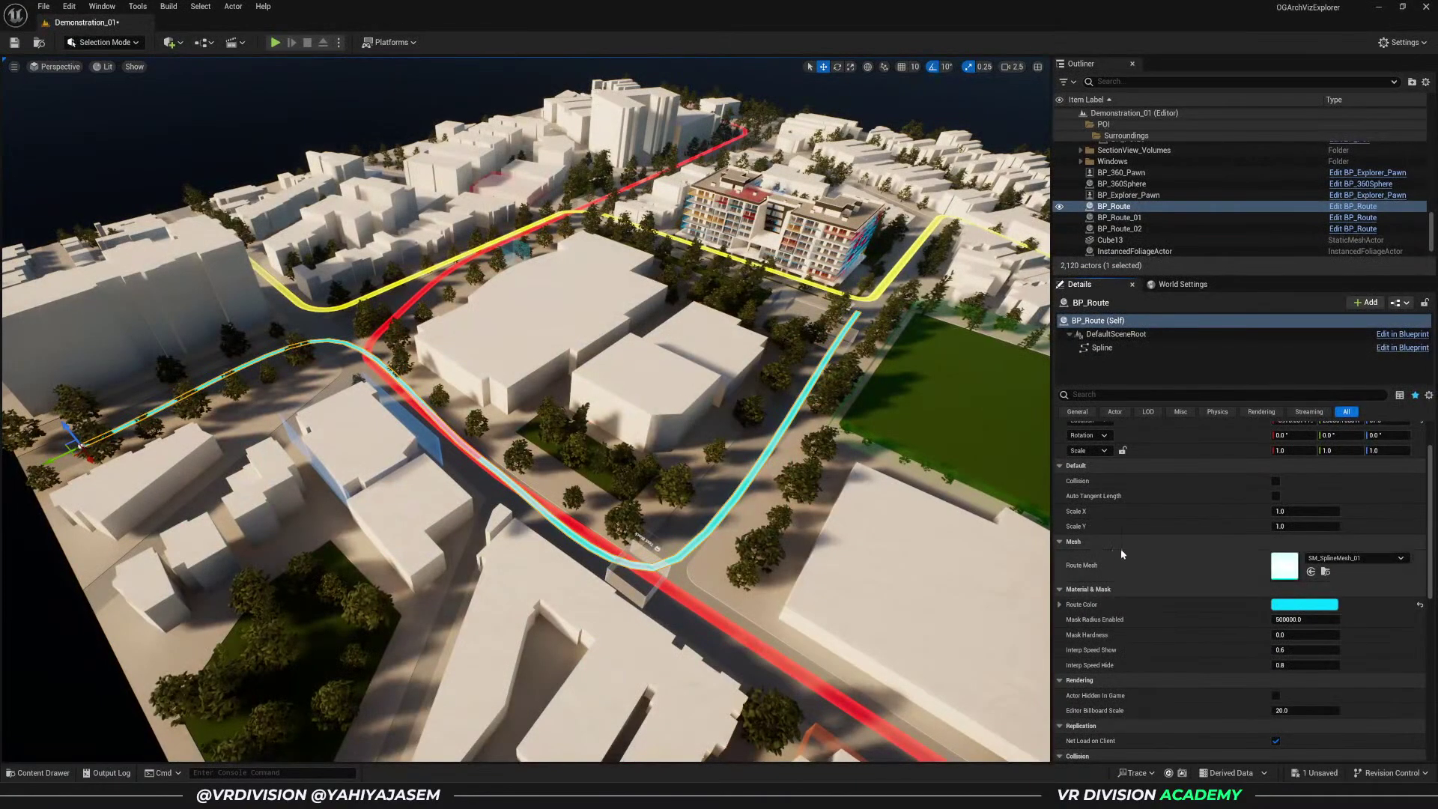
- Return to the level and inspect how the mesh repeats along the route at street level
{"action": "key", "text": "w"}
{"action": "right_click_drag", "start_coordinate": [711, 420], "coordinate": [756, 339]}
{"action": "key", "text": "s"}
{"action": "scroll", "coordinate": [704, 279], "scroll_direction": "down", "scroll_amount": 4}
{"action": "key", "text": "w"}
{"action": "scroll", "coordinate": [745, 280], "scroll_direction": "down", "scroll_amount": 3}
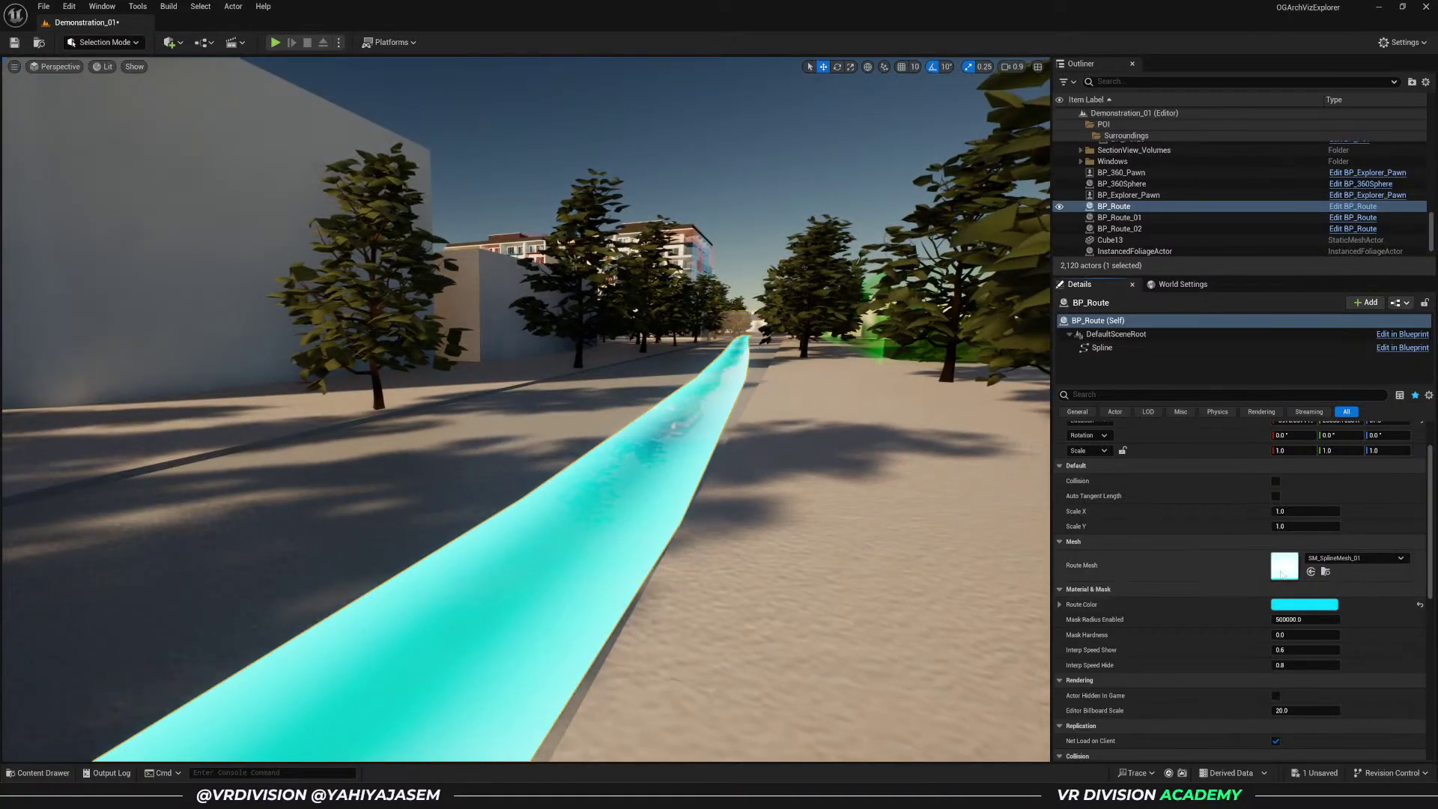
- Open the M_Route_Inst material of SM_SplineMesh_01 and its parent M_Route to view the material graph
{"action": "double_click", "coordinate": [1285, 561]}
{"action": "double_click", "coordinate": [1223, 142]}
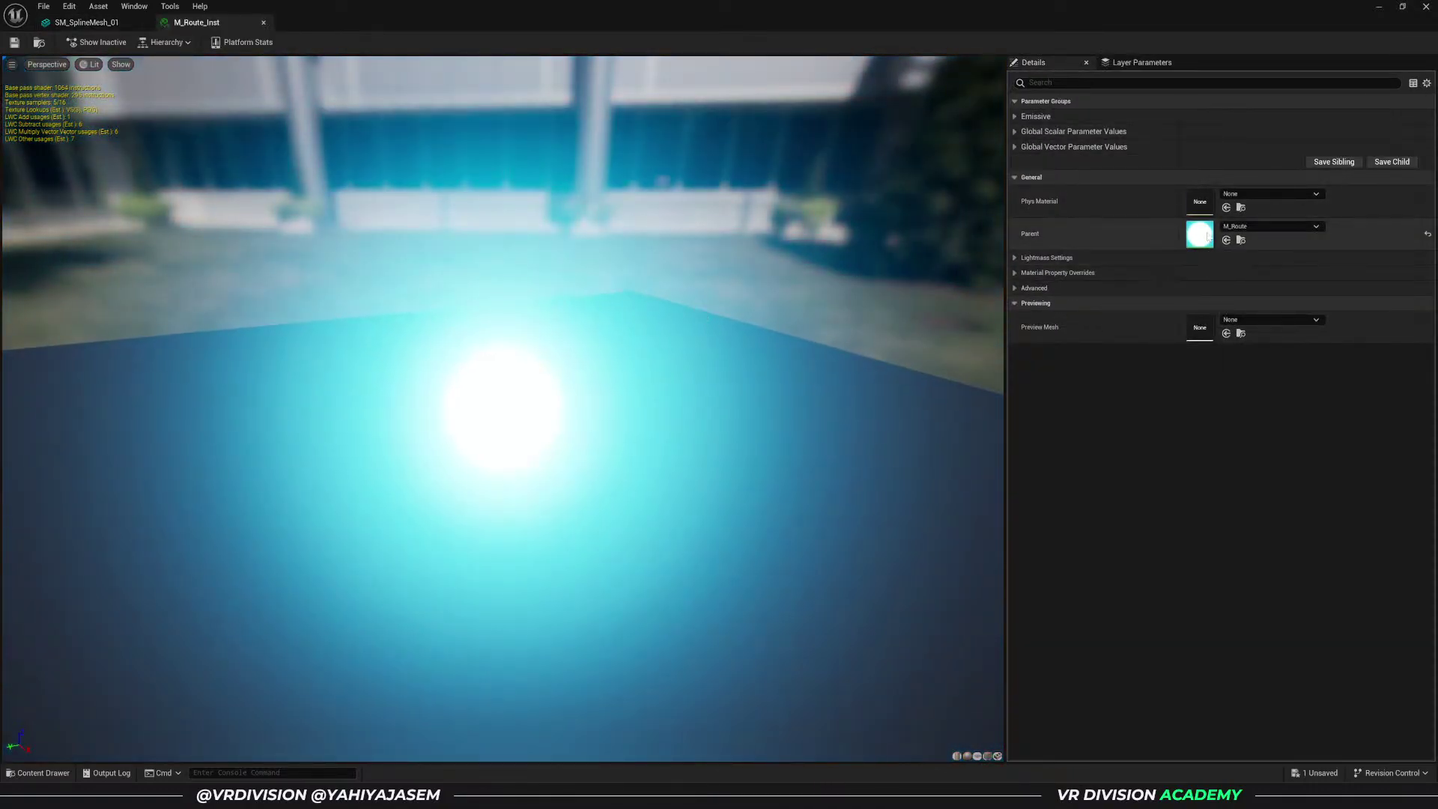
{"action": "double_click", "coordinate": [1201, 235]}
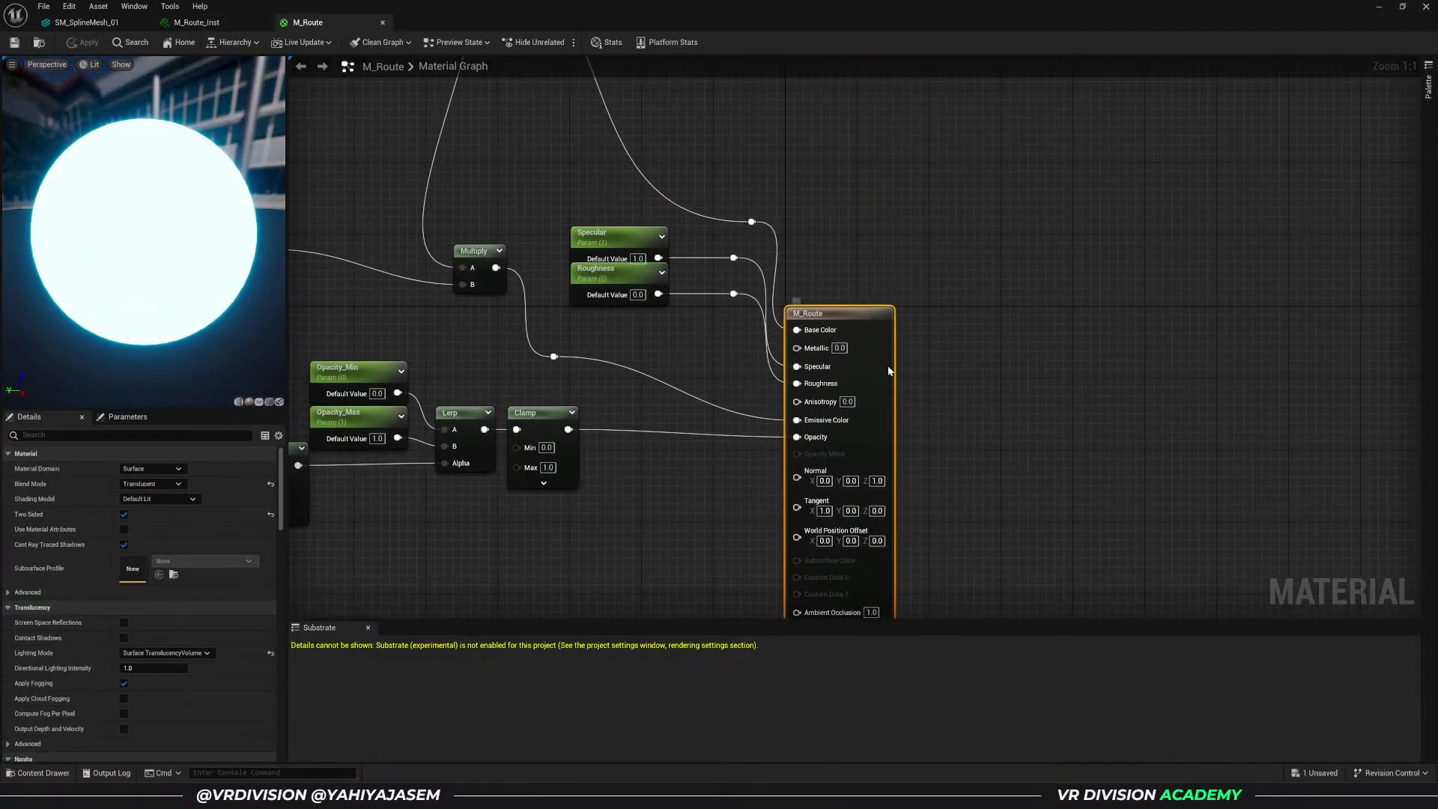
{"action": "right_click_drag", "start_coordinate": [980, 352], "coordinate": [1124, 540]}
{"action": "scroll", "coordinate": [907, 456], "scroll_direction": "down", "scroll_amount": 2}
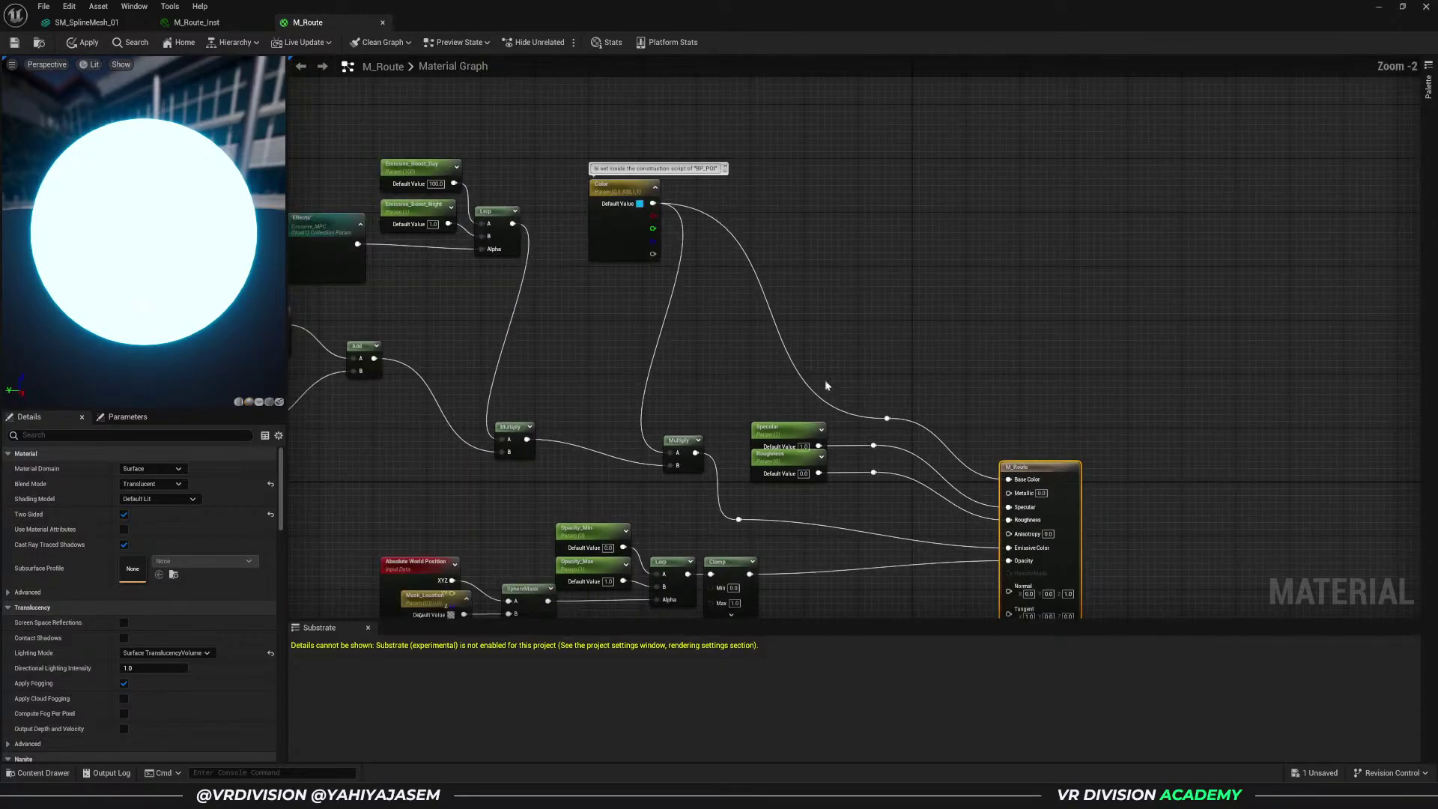
- Reposition the Color parameter and the Multiply node feeding Emissive Color in the M_Route graph to show their connections
{"action": "left_click_drag", "start_coordinate": [624, 236], "coordinate": [624, 243]}
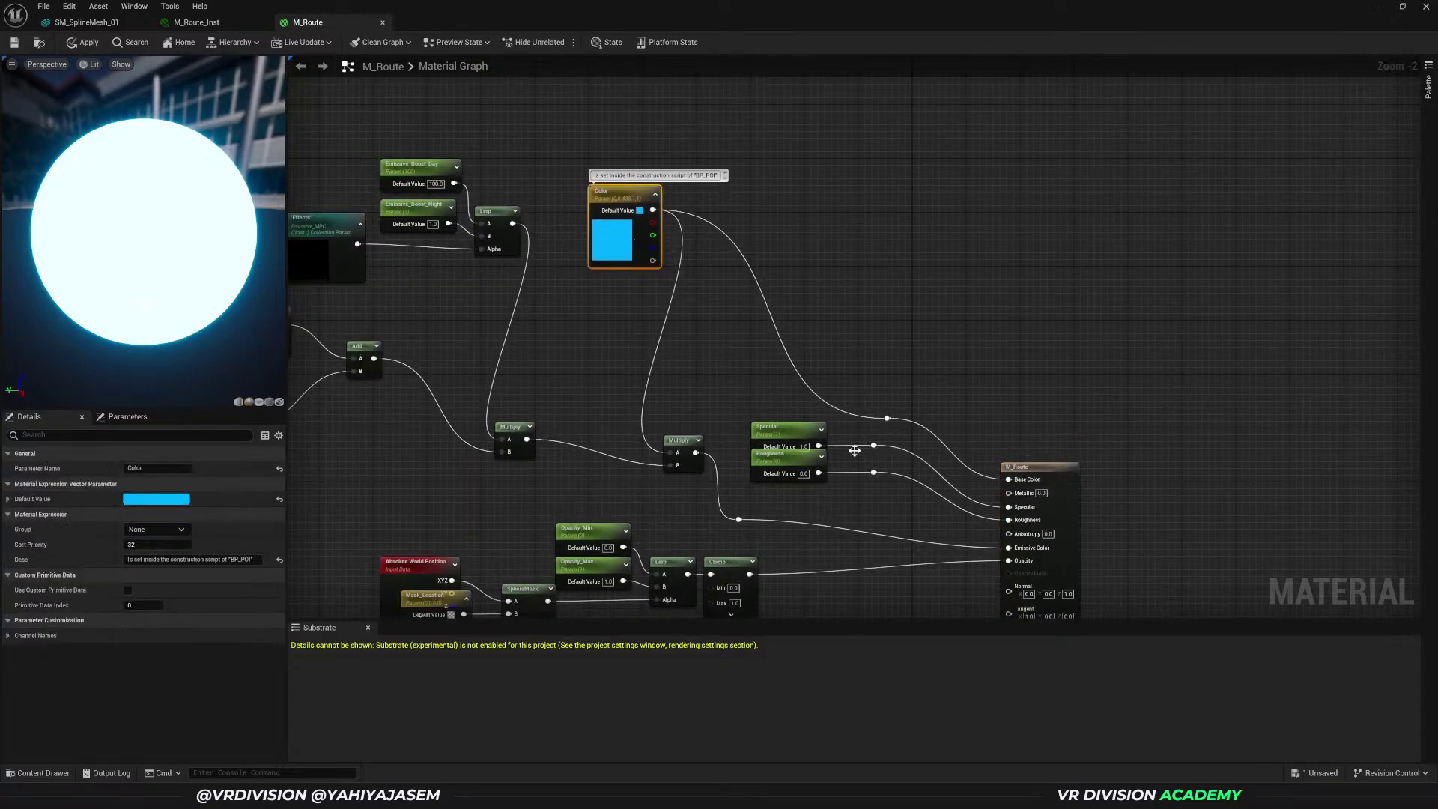
{"action": "left_click_drag", "start_coordinate": [676, 450], "coordinate": [680, 441]}
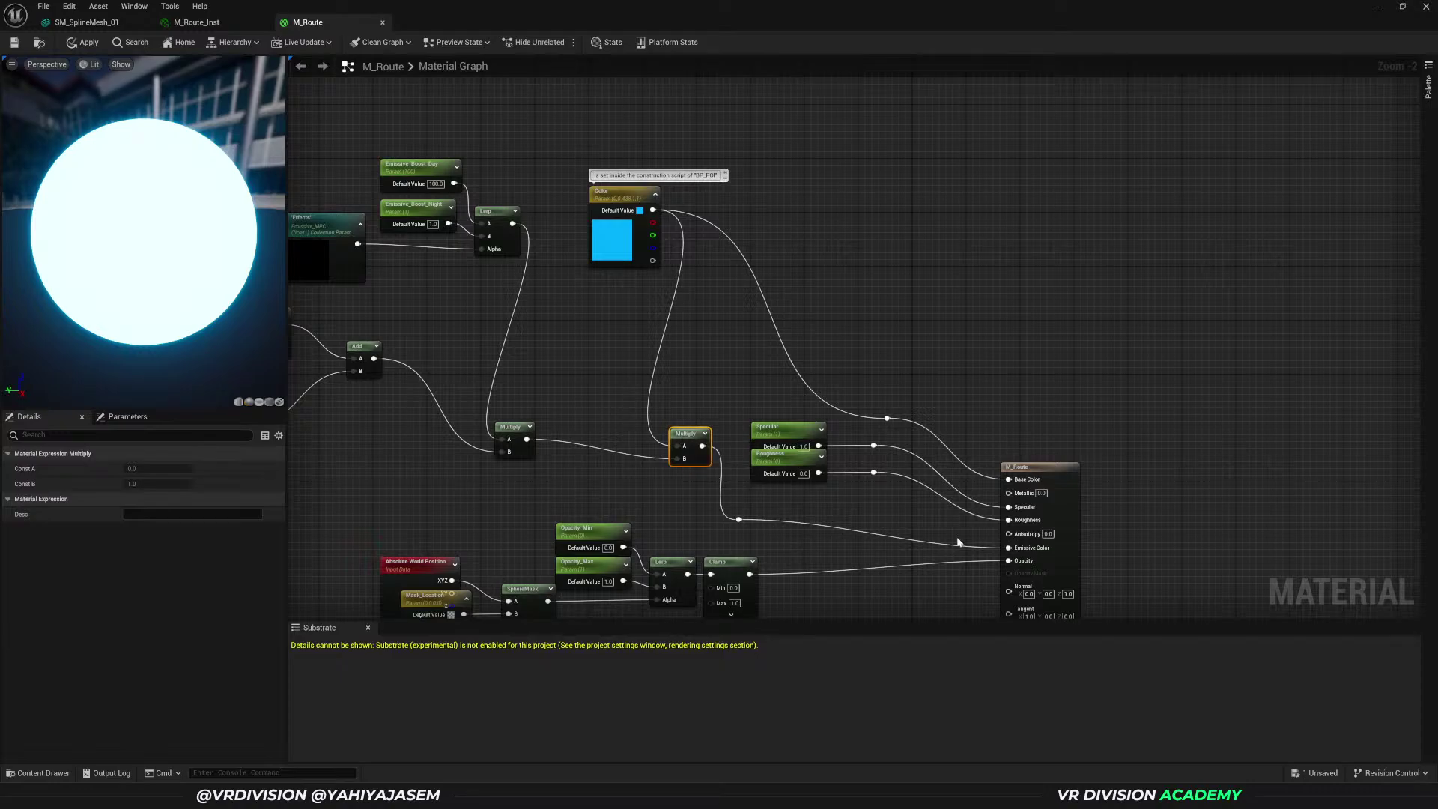
{"action": "left_click_drag", "start_coordinate": [622, 249], "coordinate": [649, 367]}
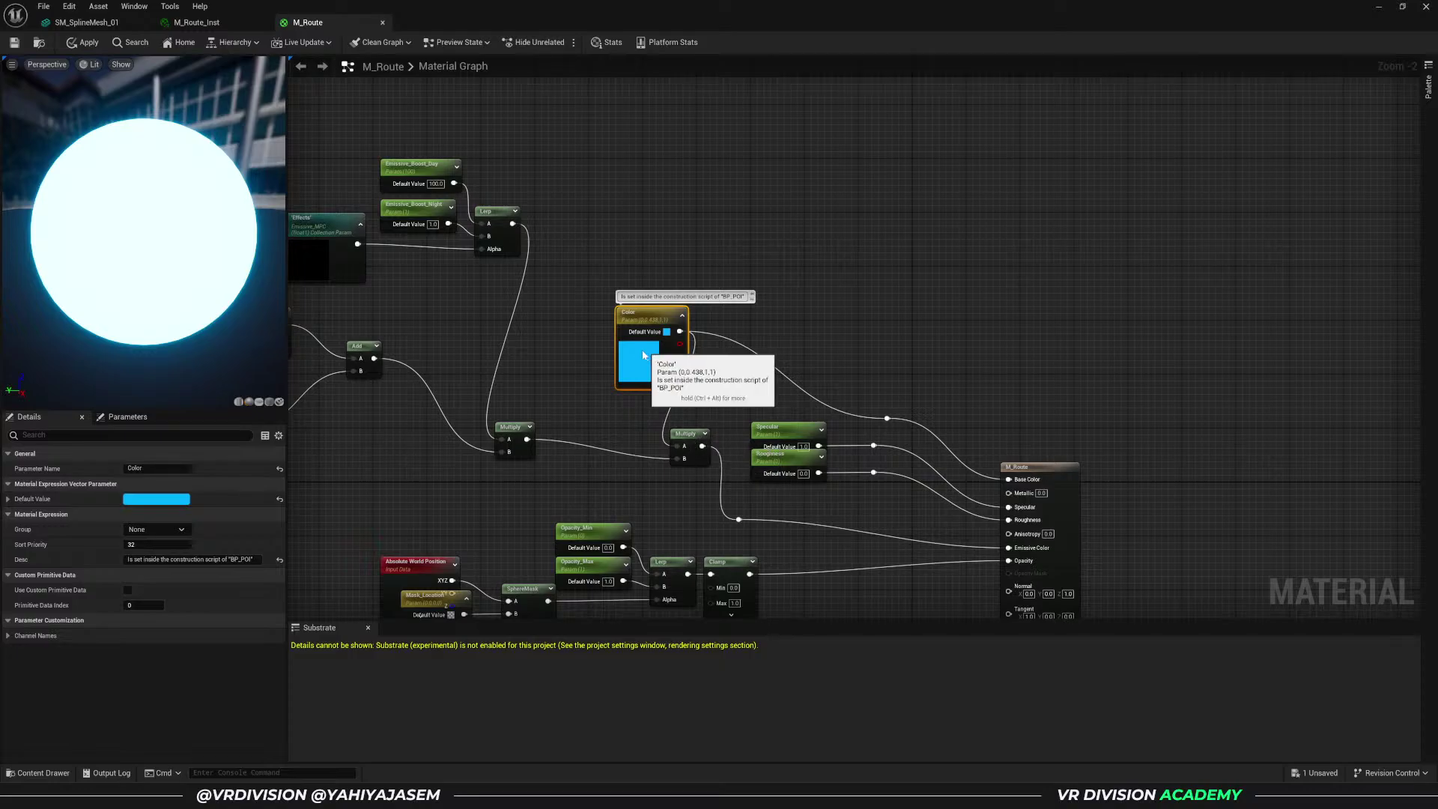
{"action": "left_click_drag", "start_coordinate": [649, 347], "coordinate": [609, 333]}
- Examine the TexCoord edge-sharpness chain and the Time-driven blink nodes of the M_Route graph
{"action": "right_click_drag", "start_coordinate": [631, 401], "coordinate": [1172, 299]}
{"action": "scroll", "coordinate": [847, 385], "scroll_direction": "up", "scroll_amount": 3}
{"action": "right_click_drag", "start_coordinate": [349, 262], "coordinate": [559, 266]}
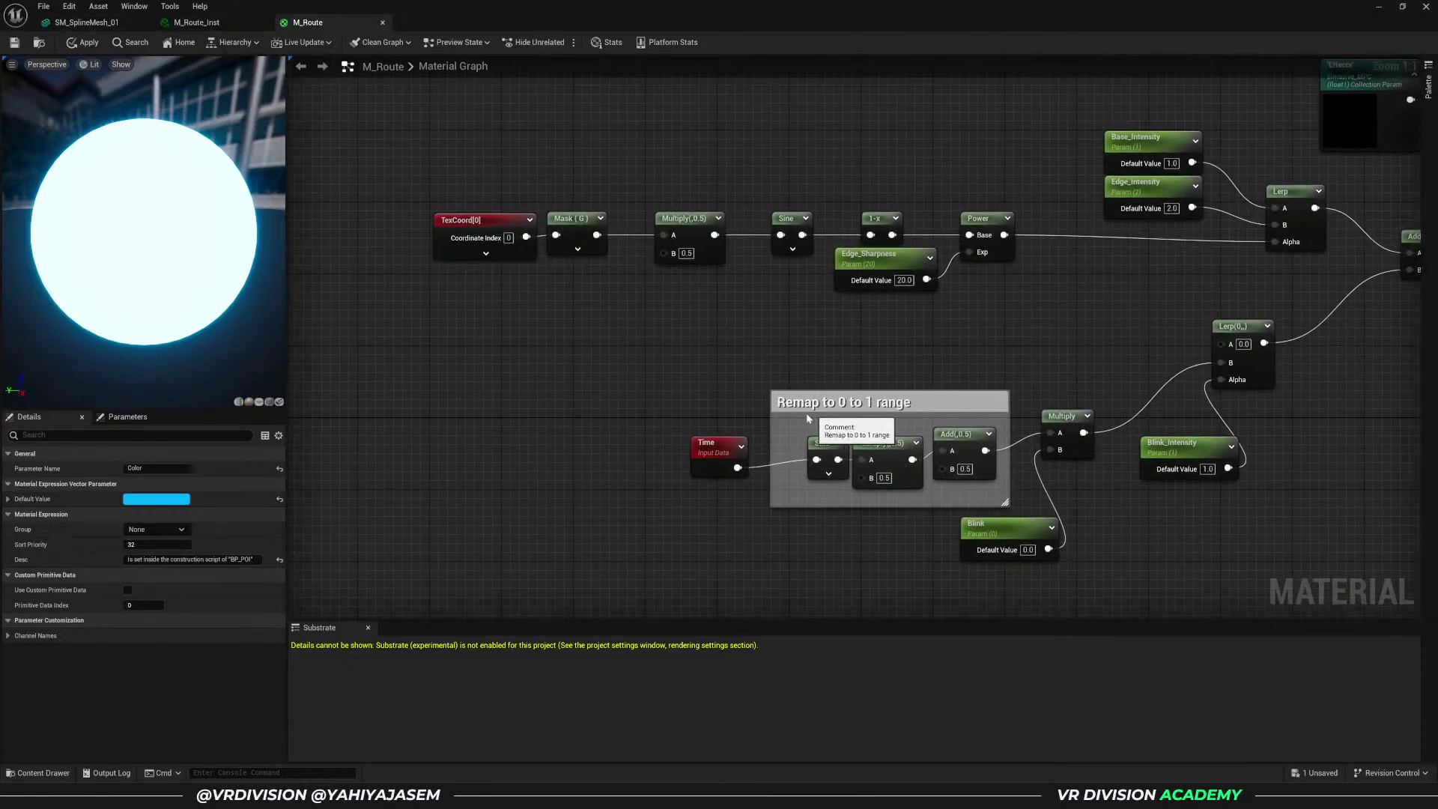
- Check the SM_SplineMesh_01 preview against the route in the level and return to the M_Route material graph
{"action": "scroll", "coordinate": [866, 406], "scroll_direction": "down", "scroll_amount": 2}
{"action": "left_click", "coordinate": [86, 22]}
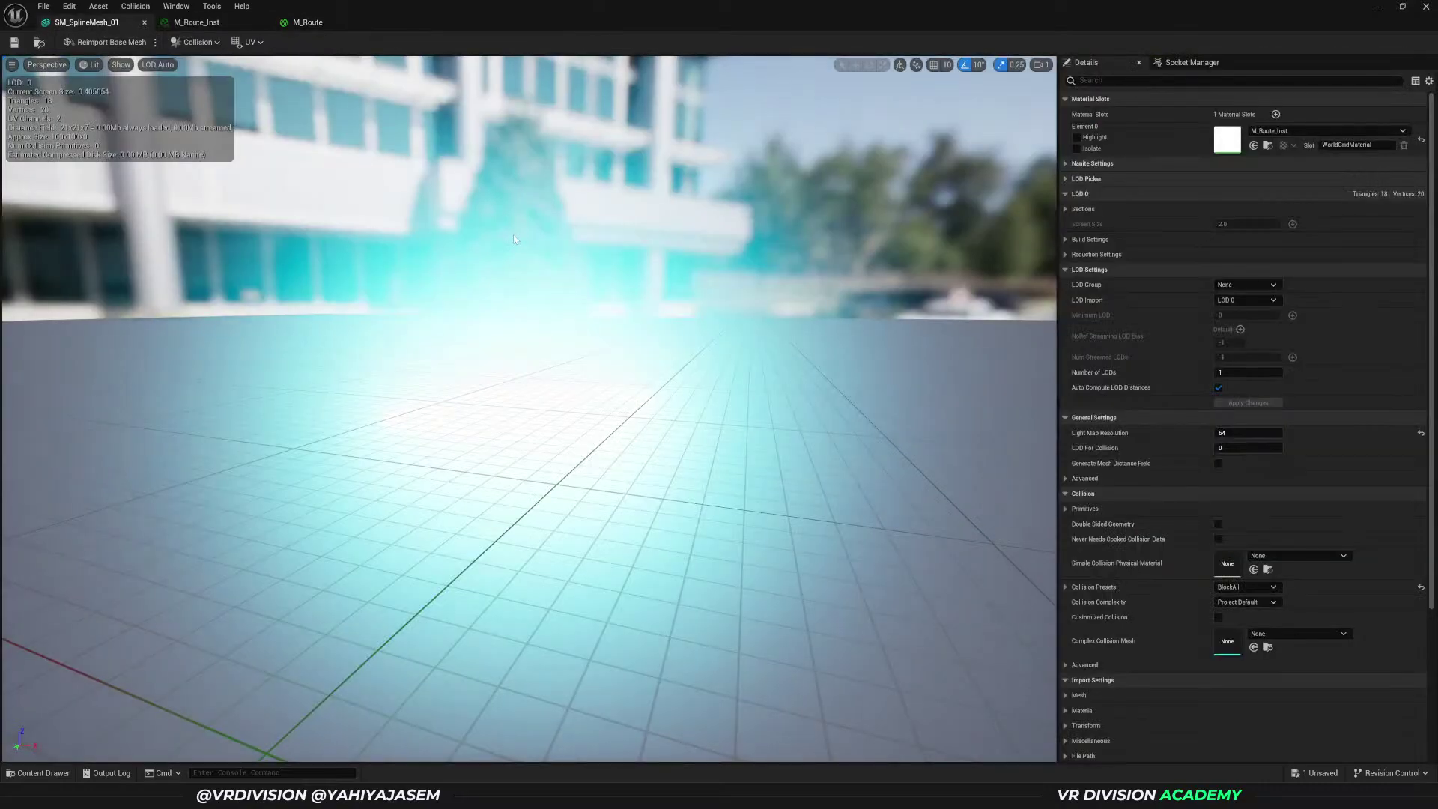
{"action": "left_click_drag", "start_coordinate": [678, 10], "coordinate": [1000, 454]}
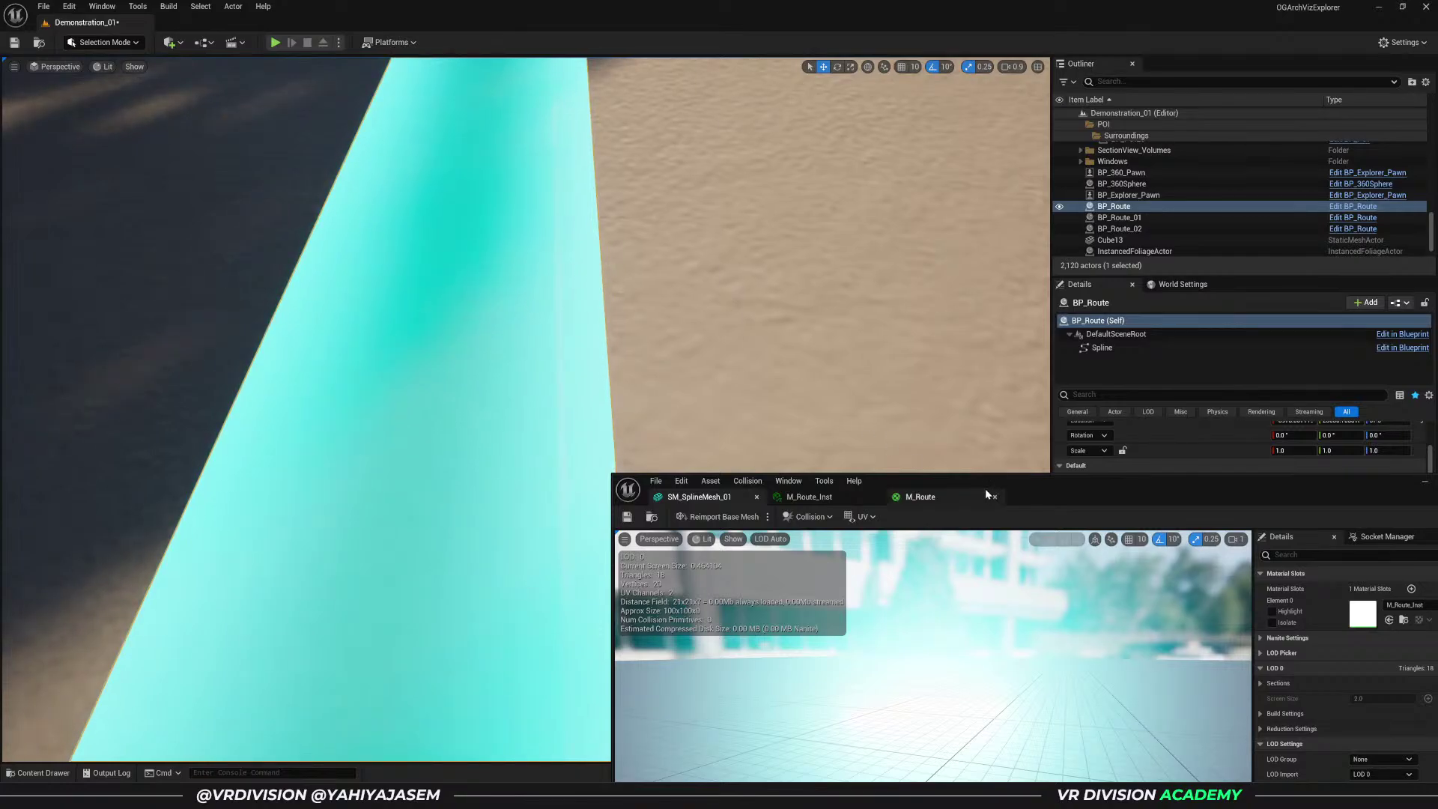
{"action": "double_click", "coordinate": [1035, 482]}
{"action": "left_click", "coordinate": [308, 22]}
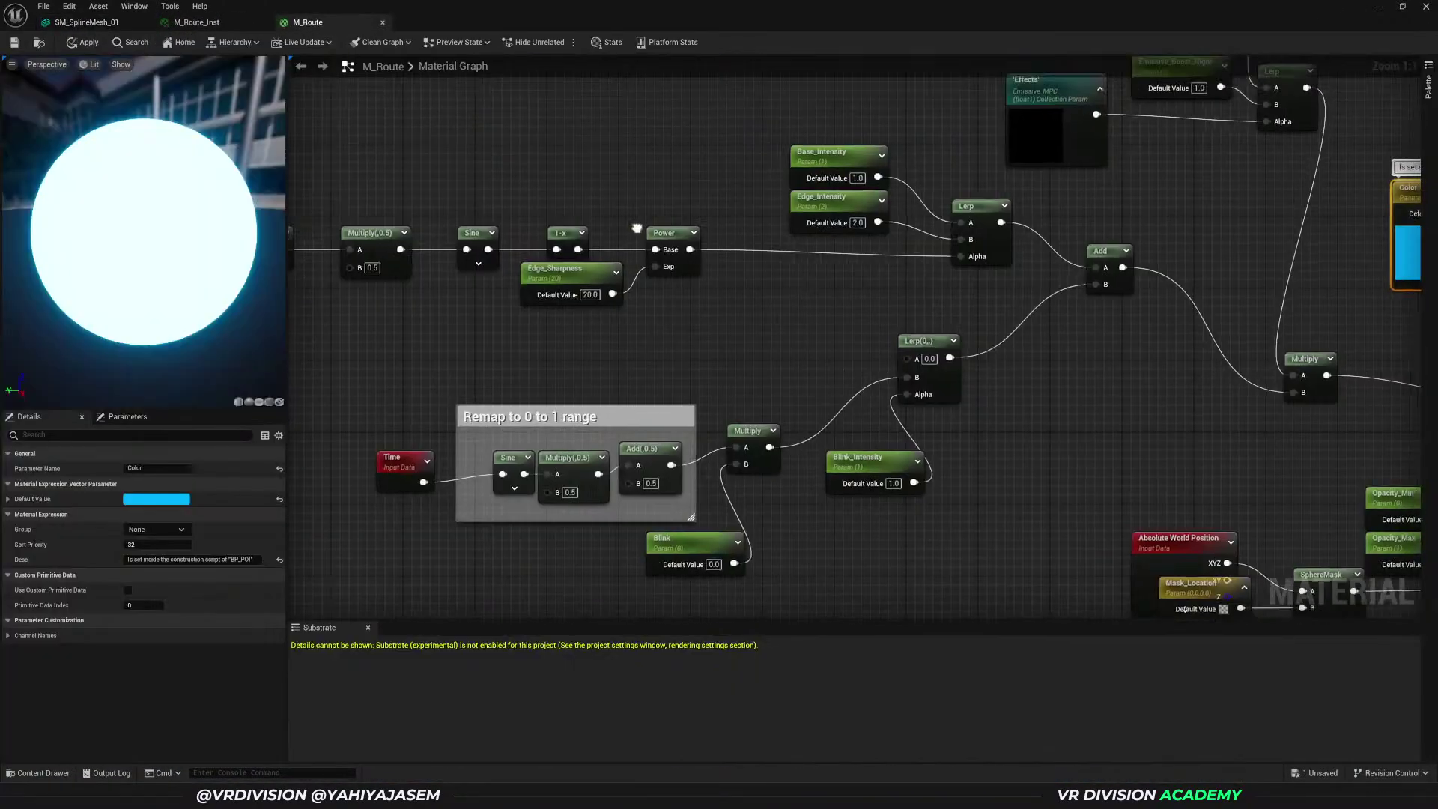
- Examine the TexCoord node chain and the Multiply node feeding Emissive Color in the M_Route graph
{"action": "scroll", "coordinate": [1113, 330], "scroll_direction": "down", "scroll_amount": 5}
{"action": "left_click_drag", "start_coordinate": [635, 340], "coordinate": [698, 338]}
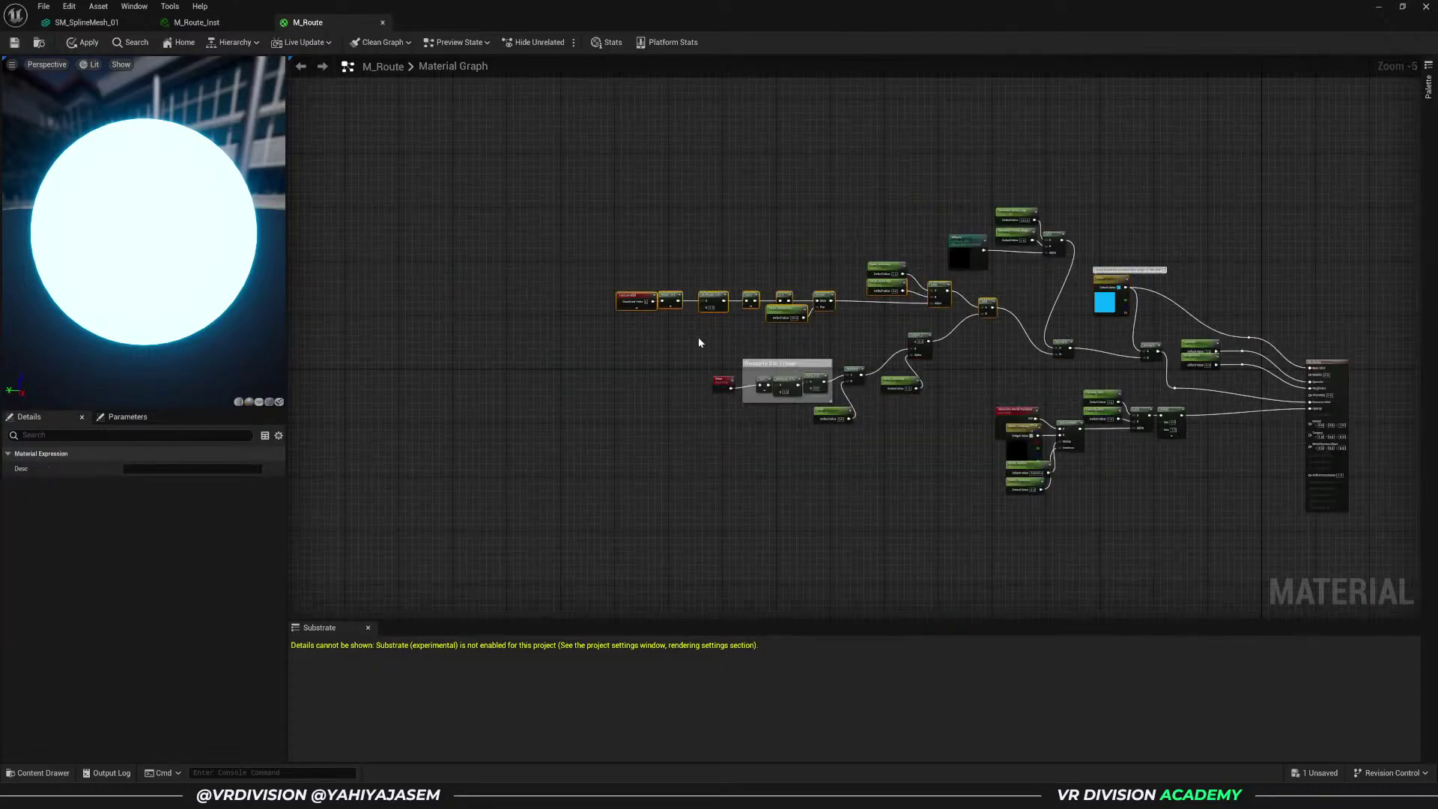
{"action": "right_click_drag", "start_coordinate": [698, 337], "coordinate": [432, 328]}
{"action": "scroll", "coordinate": [891, 344], "scroll_direction": "up", "scroll_amount": 4}
{"action": "left_click", "coordinate": [912, 364]}
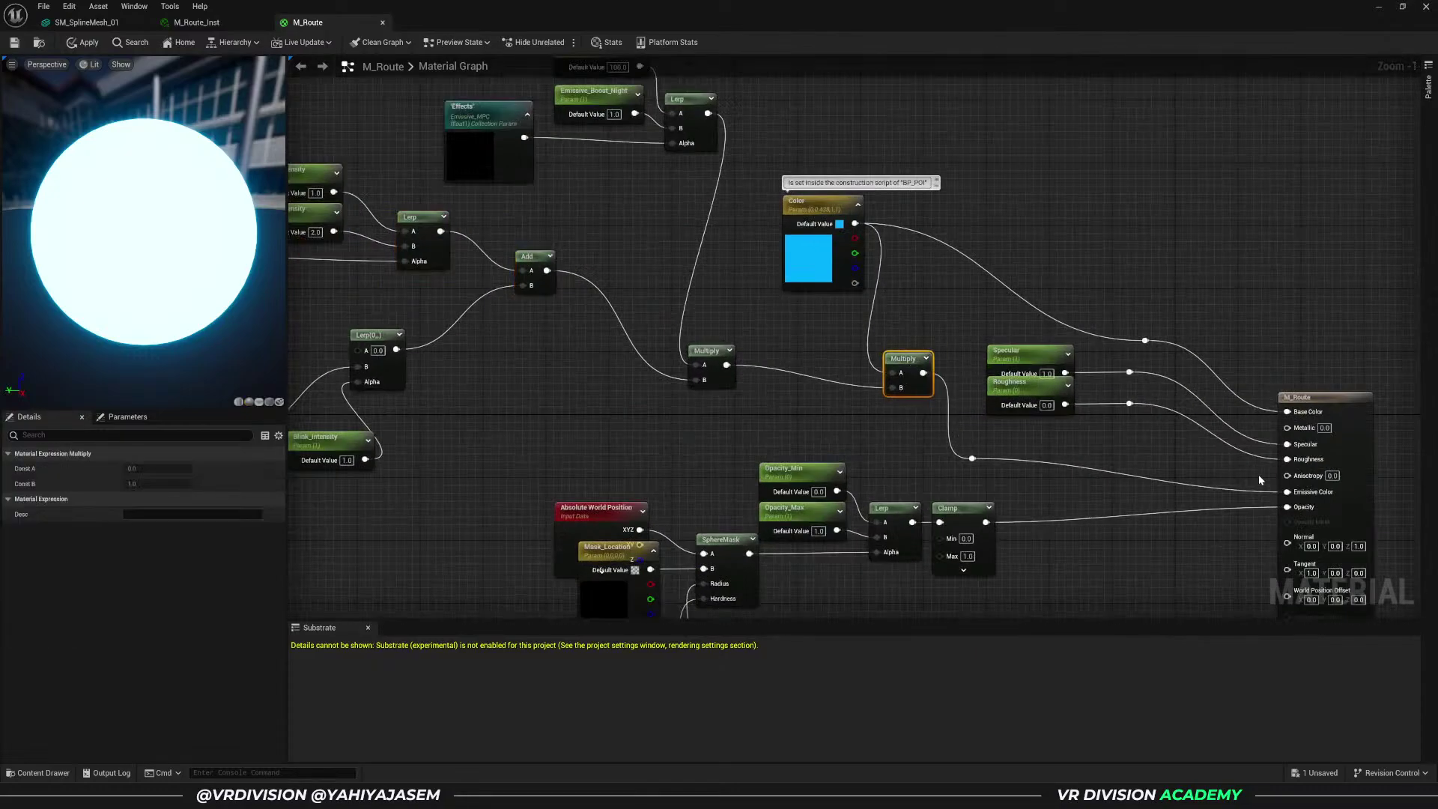
{"action": "left_click", "coordinate": [1071, 501]}
- Spread out the Absolute World Position, Mask_Location and SphereMask nodes of the M_Route opacity mask to show their connections
{"action": "right_click_drag", "start_coordinate": [1072, 500], "coordinate": [1040, 320]}
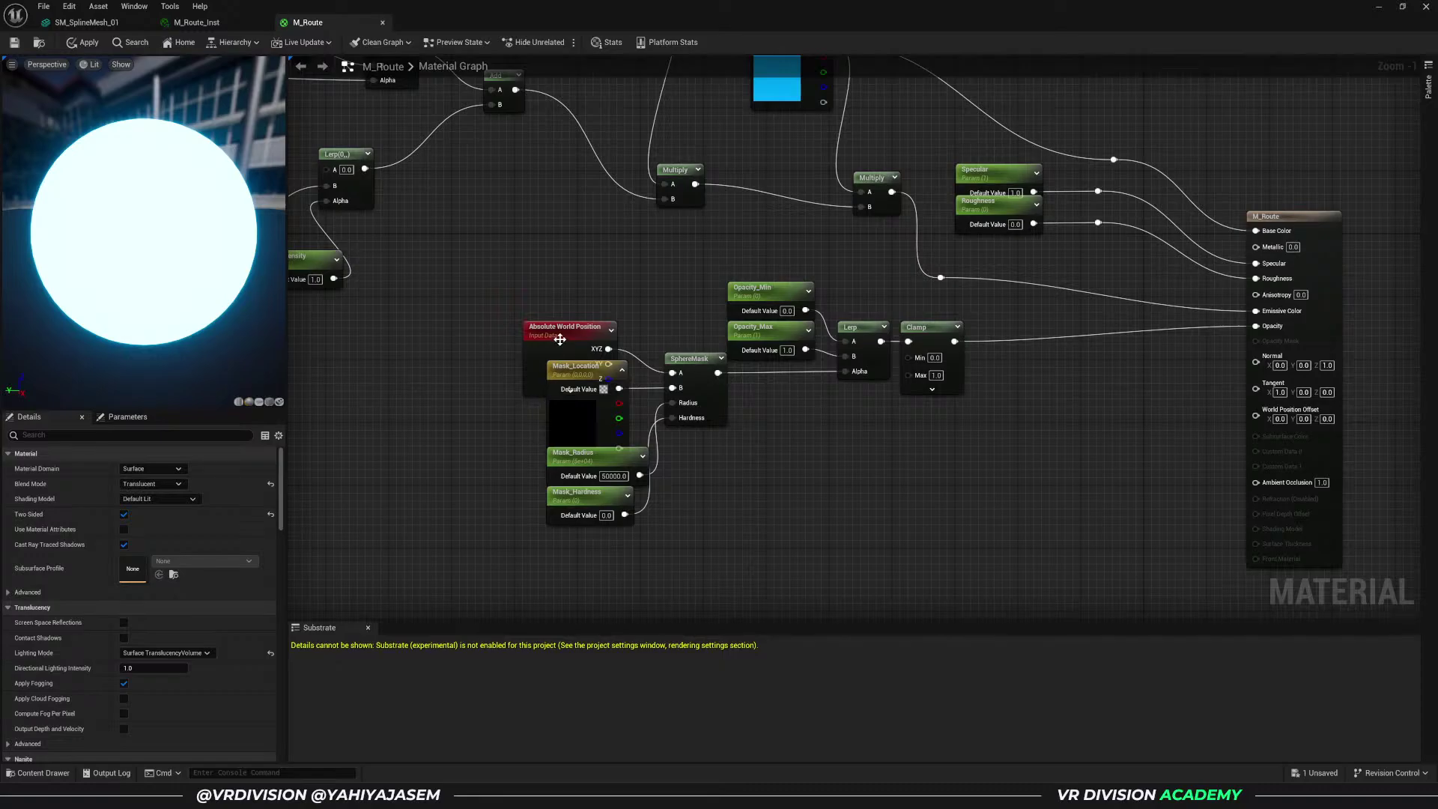
{"action": "left_click_drag", "start_coordinate": [561, 339], "coordinate": [561, 316]}
{"action": "left_click_drag", "start_coordinate": [573, 412], "coordinate": [534, 412]}
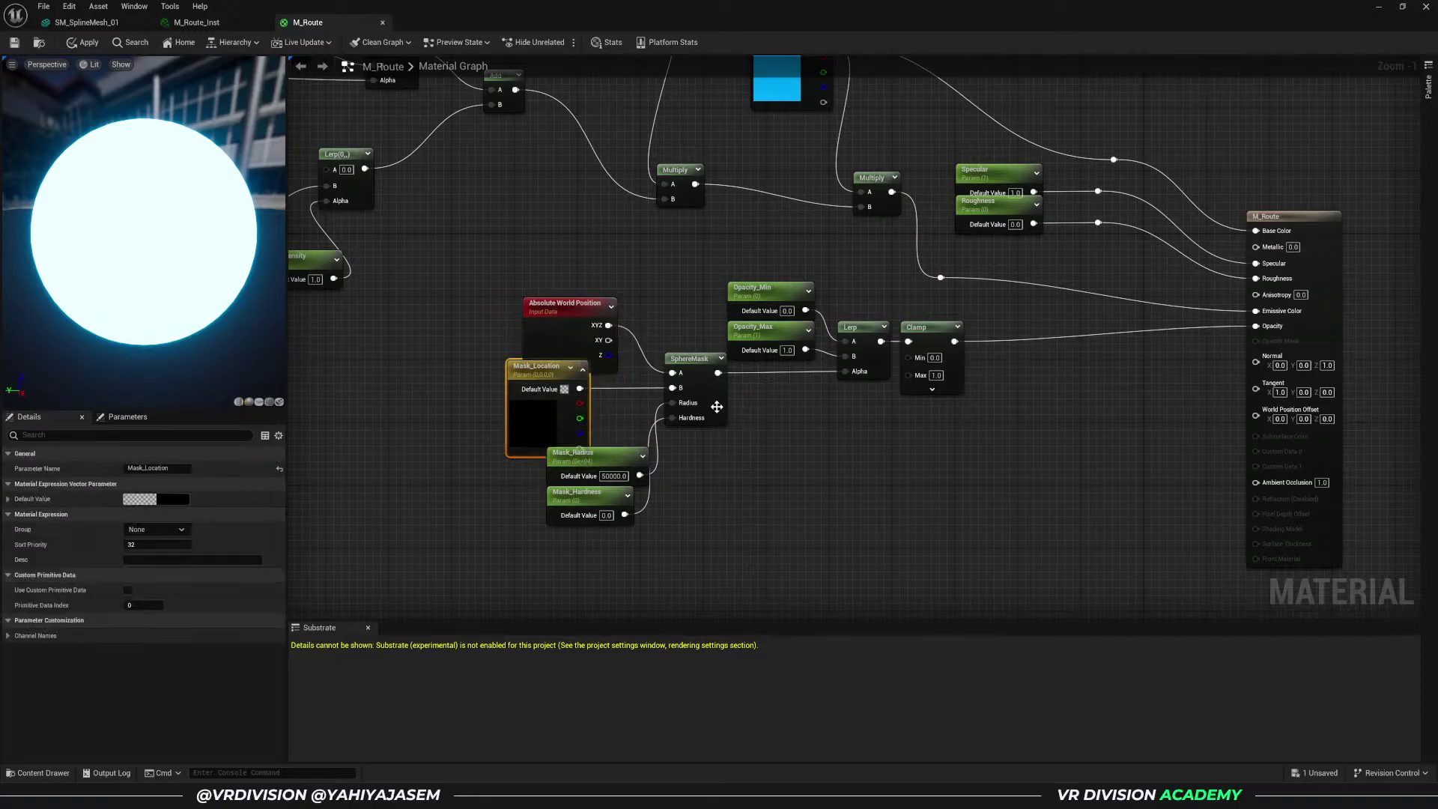
{"action": "left_click_drag", "start_coordinate": [717, 407], "coordinate": [700, 407]}
{"action": "scroll", "coordinate": [776, 247], "scroll_direction": "down", "scroll_amount": 2}
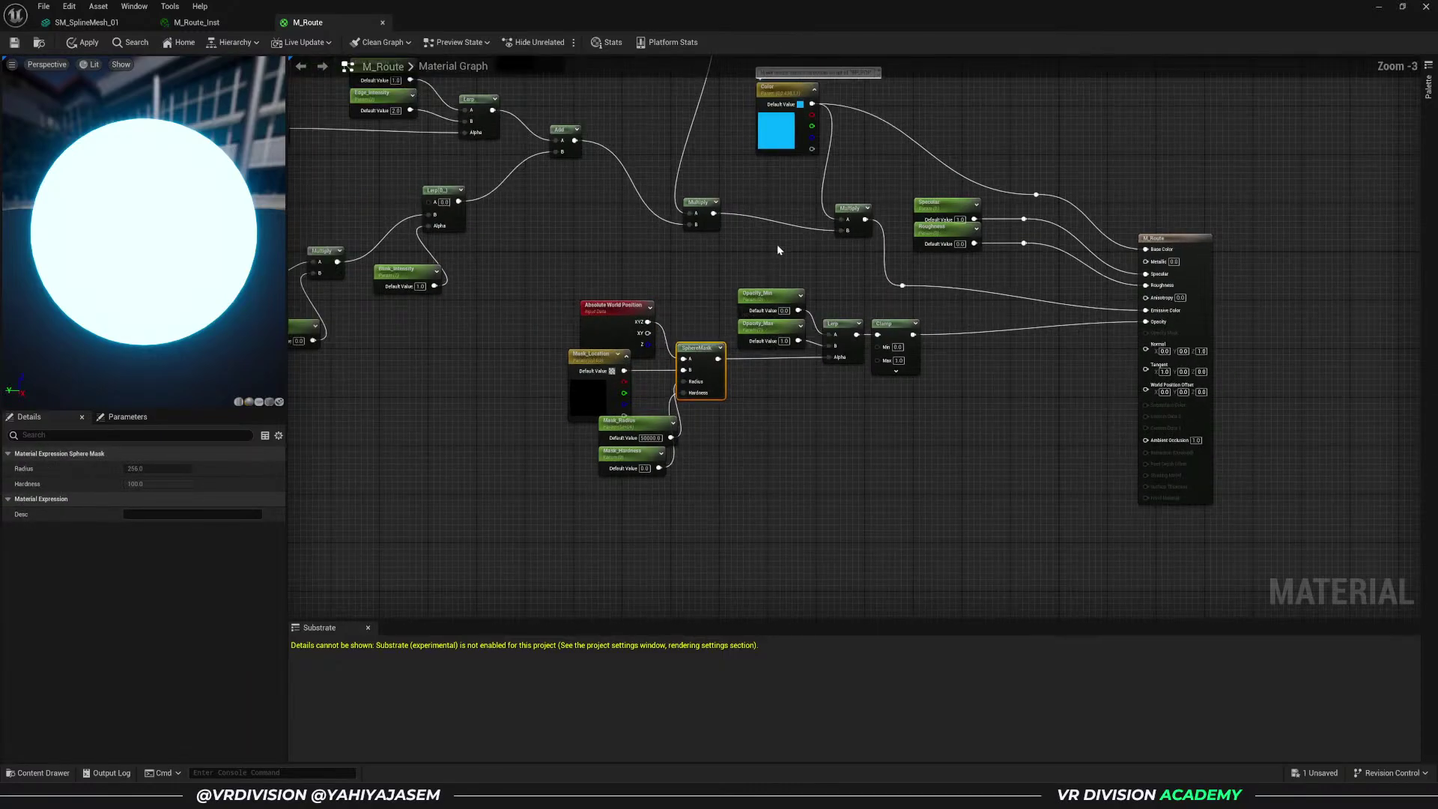
{"action": "right_click_drag", "start_coordinate": [778, 247], "coordinate": [857, 446]}
- Close M_Route without applying its changes, and close the M_Route_Inst and SM_SplineMesh_01 editors
{"action": "middle_click", "coordinate": [327, 25]}
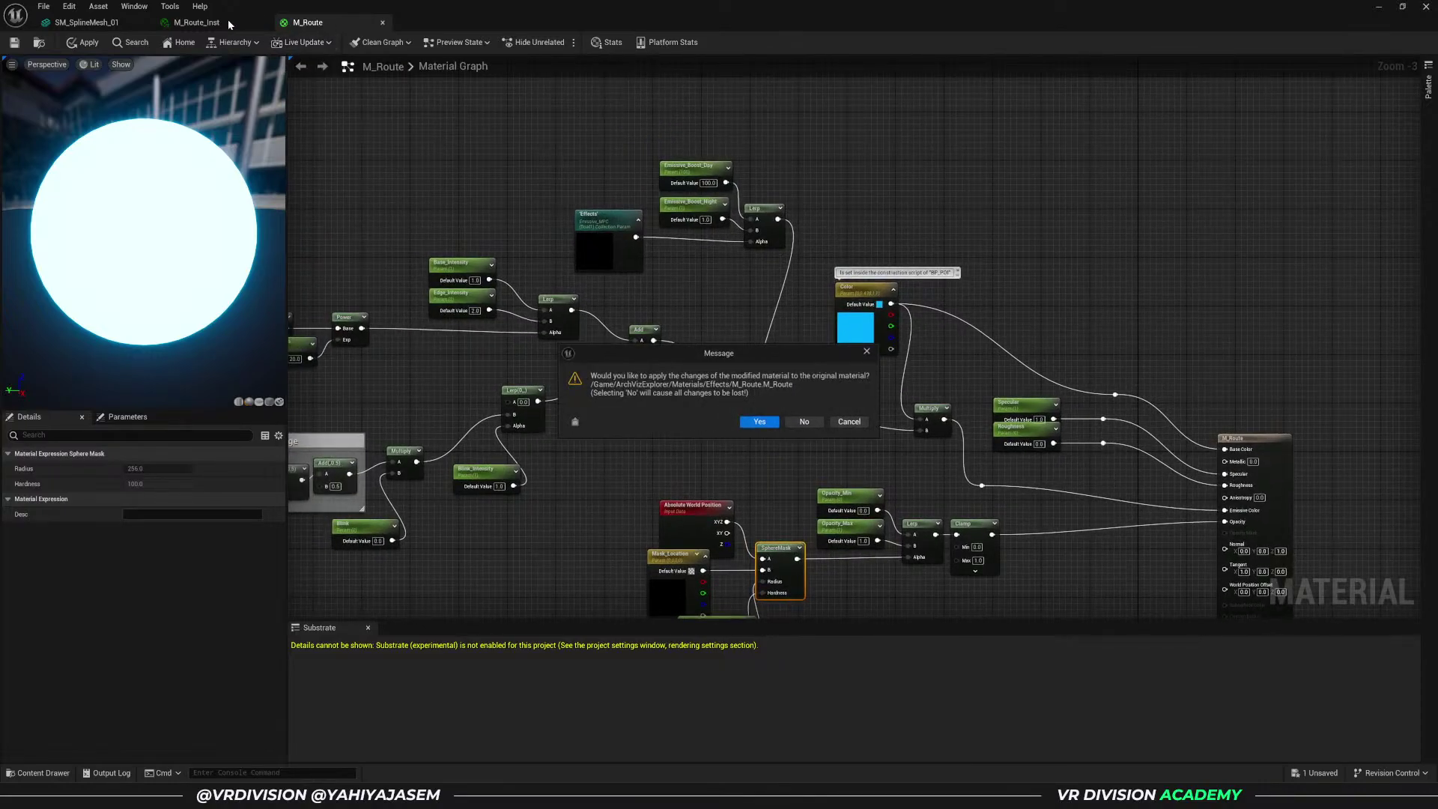
{"action": "left_click", "coordinate": [804, 423]}
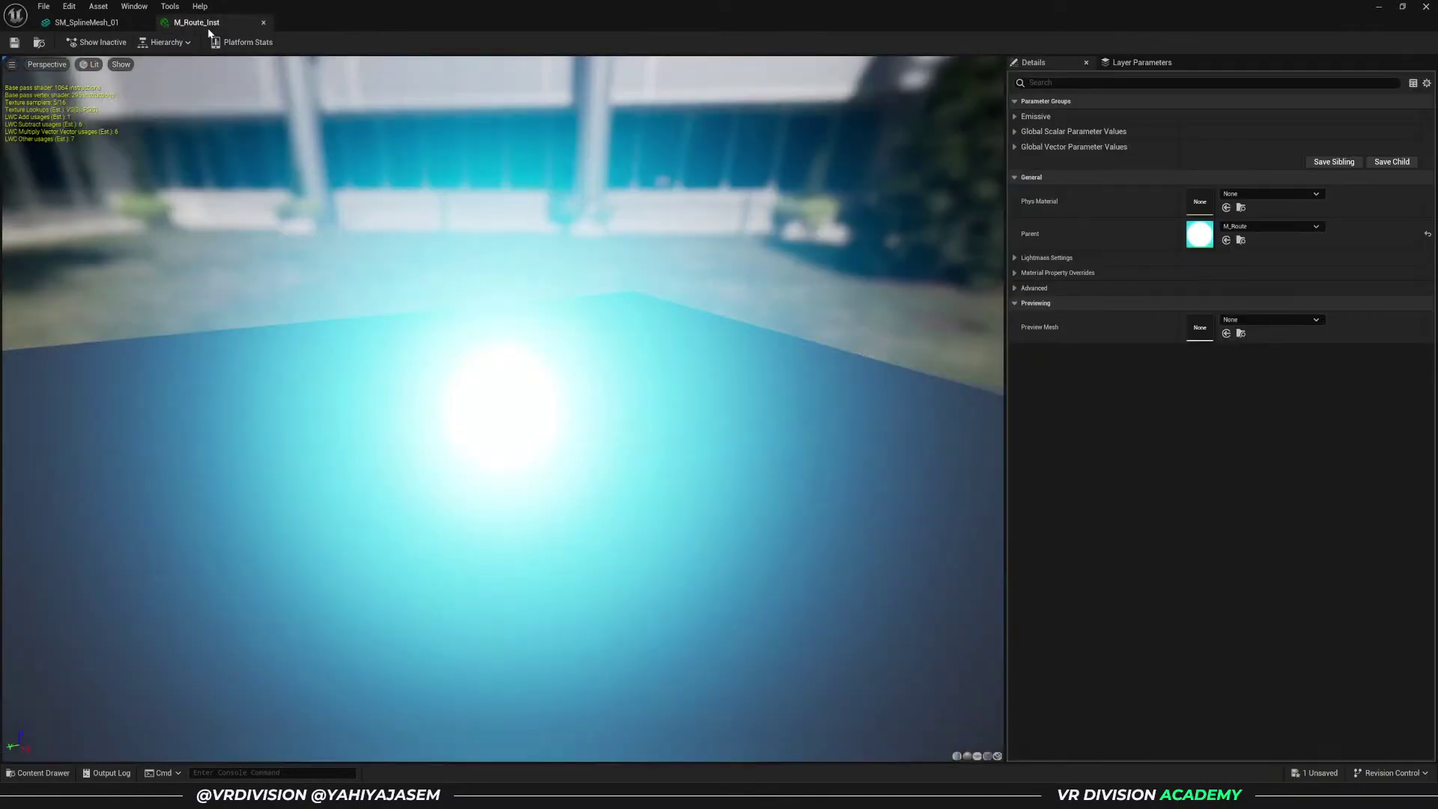
{"action": "middle_click", "coordinate": [209, 27]}
{"action": "middle_click", "coordinate": [102, 21]}
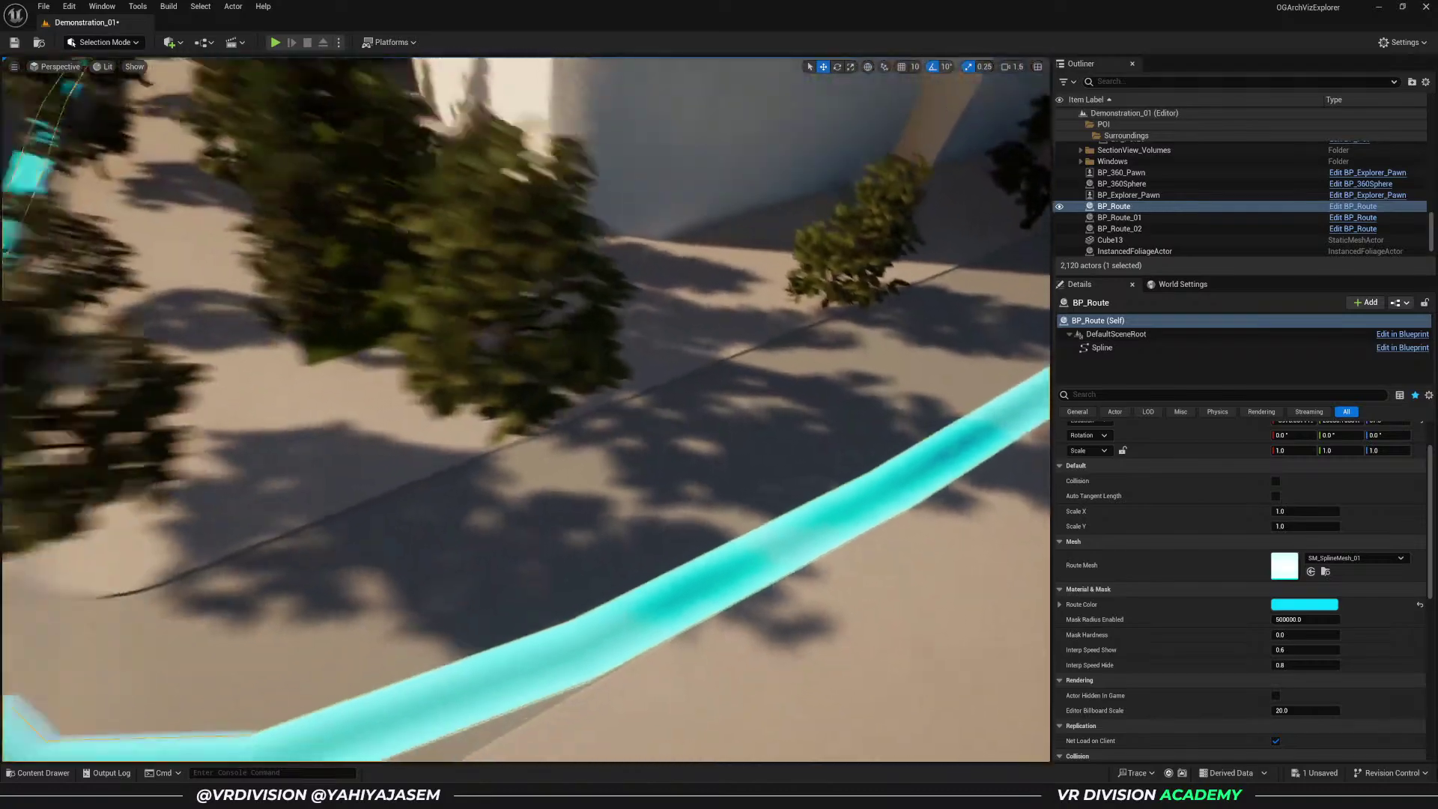
- Reduce BP_Route's Mask Radius Enabled to about 24415 while watching the route's starting end in the level
{"action": "scroll", "coordinate": [525, 408], "scroll_direction": "up", "scroll_amount": 2}
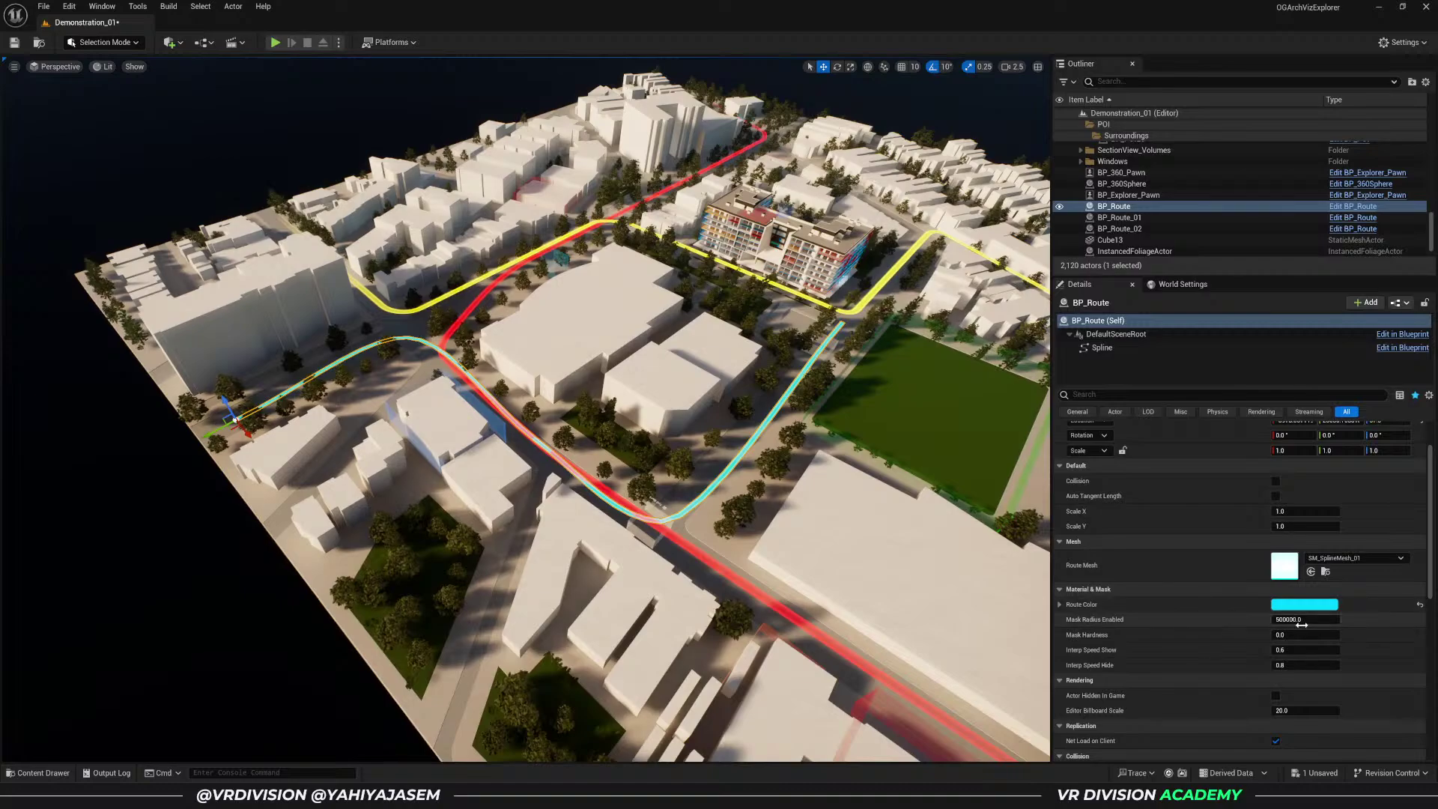
{"action": "scroll", "coordinate": [1274, 615], "scroll_direction": "down", "scroll_amount": 1}
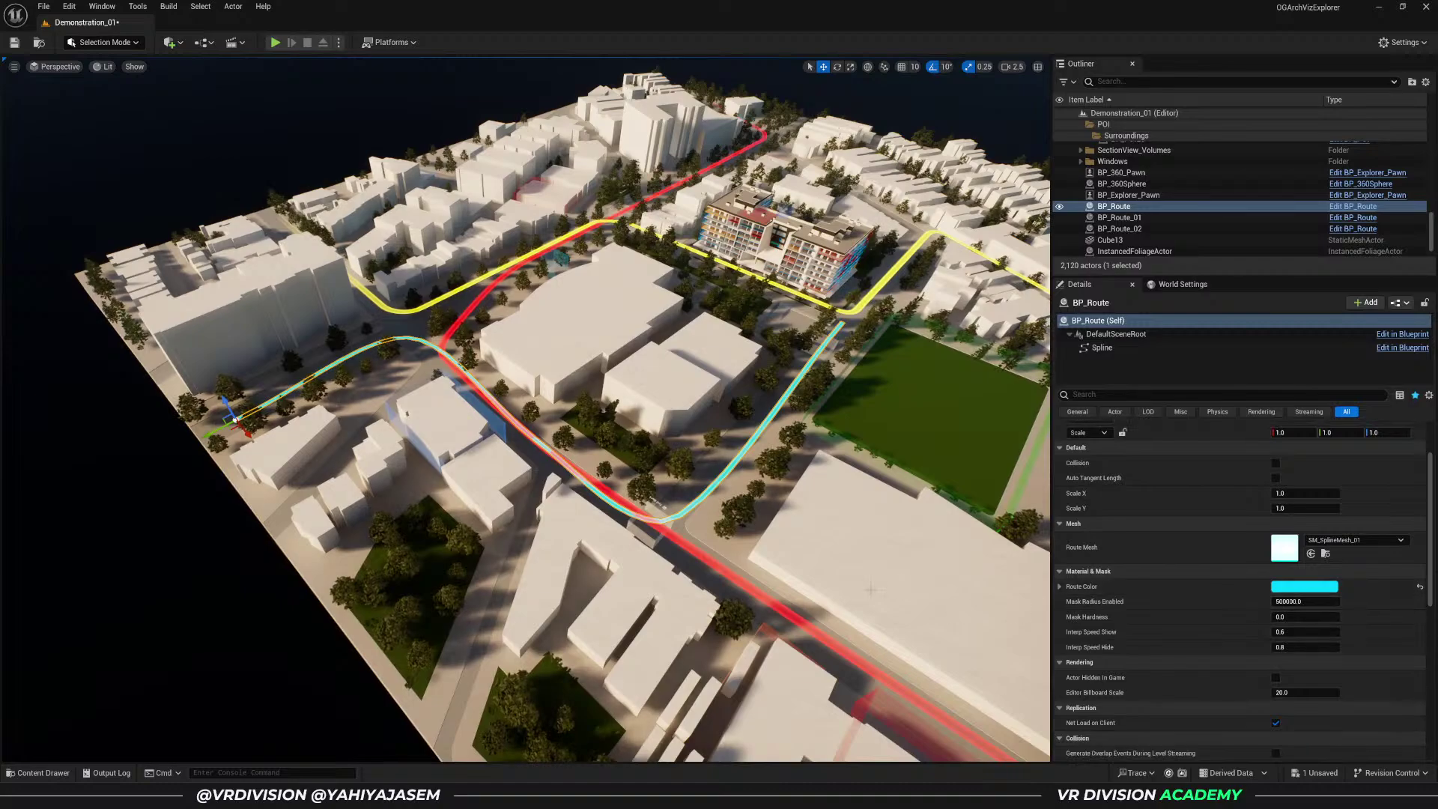
{"action": "scroll", "coordinate": [1193, 605], "scroll_direction": "up", "scroll_amount": 2}
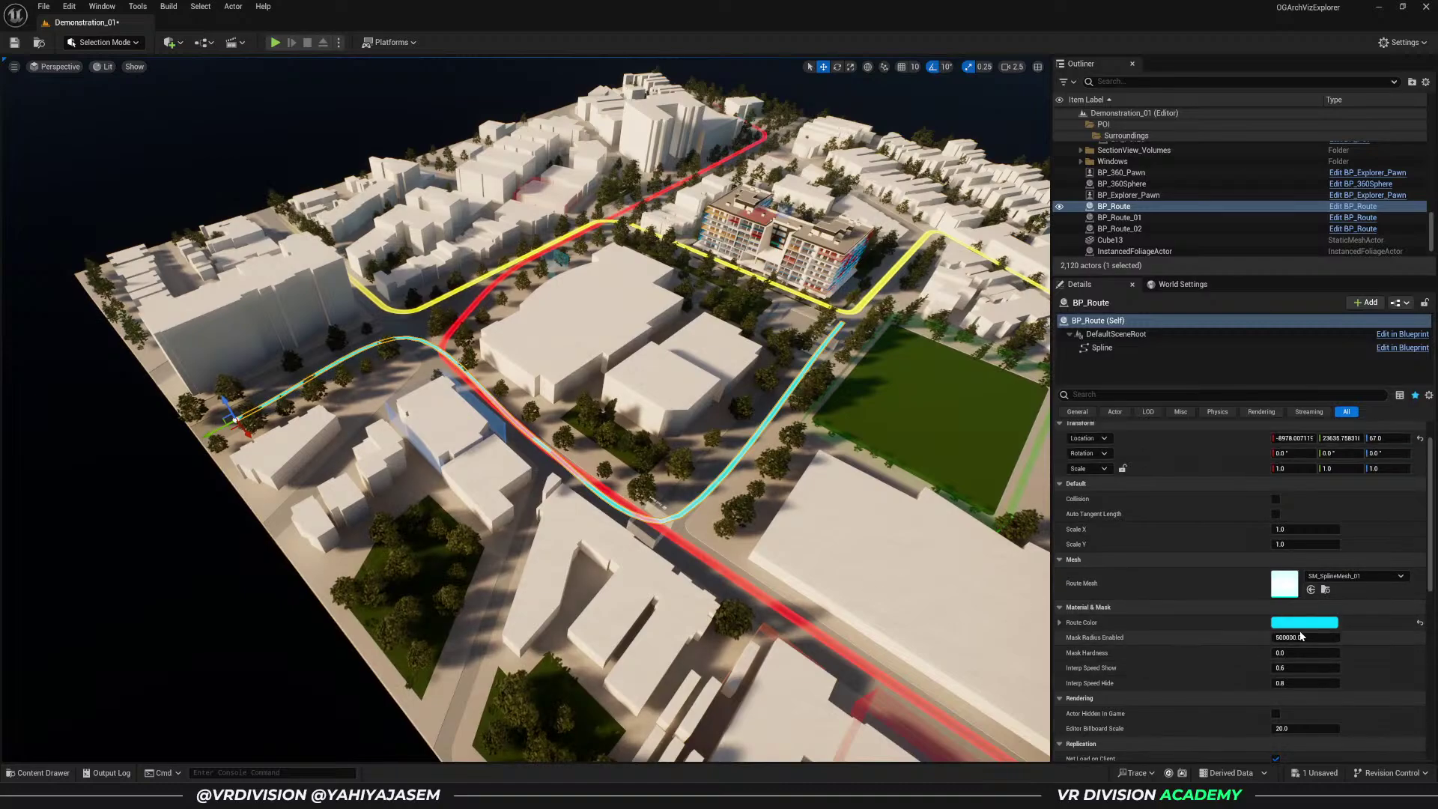
{"action": "left_click_drag", "start_coordinate": [1305, 637], "coordinate": [1274, 637]}
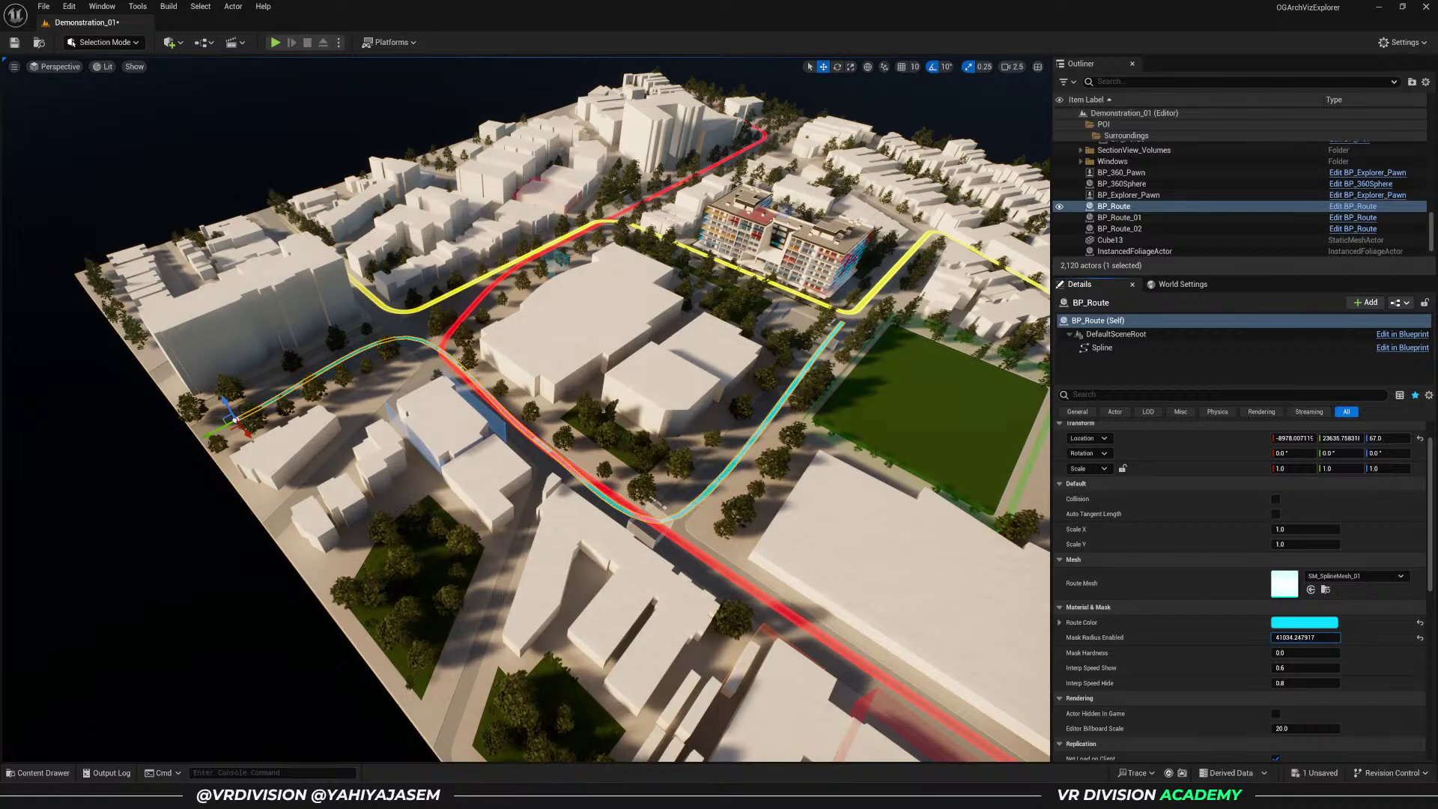
{"action": "key", "text": "f"}
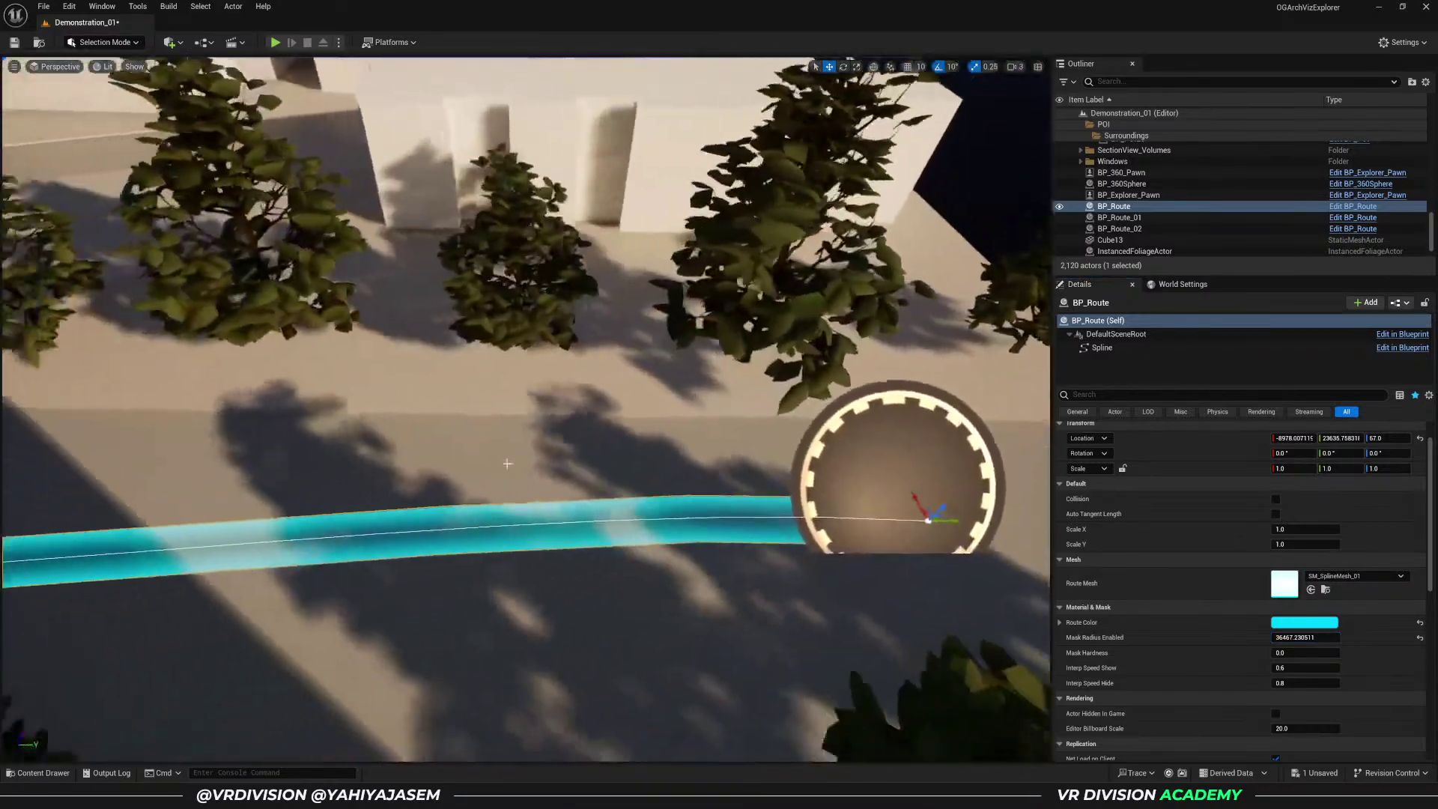
{"action": "key", "text": "g"}
{"action": "left_click_drag", "start_coordinate": [1307, 637], "coordinate": [1266, 638]}
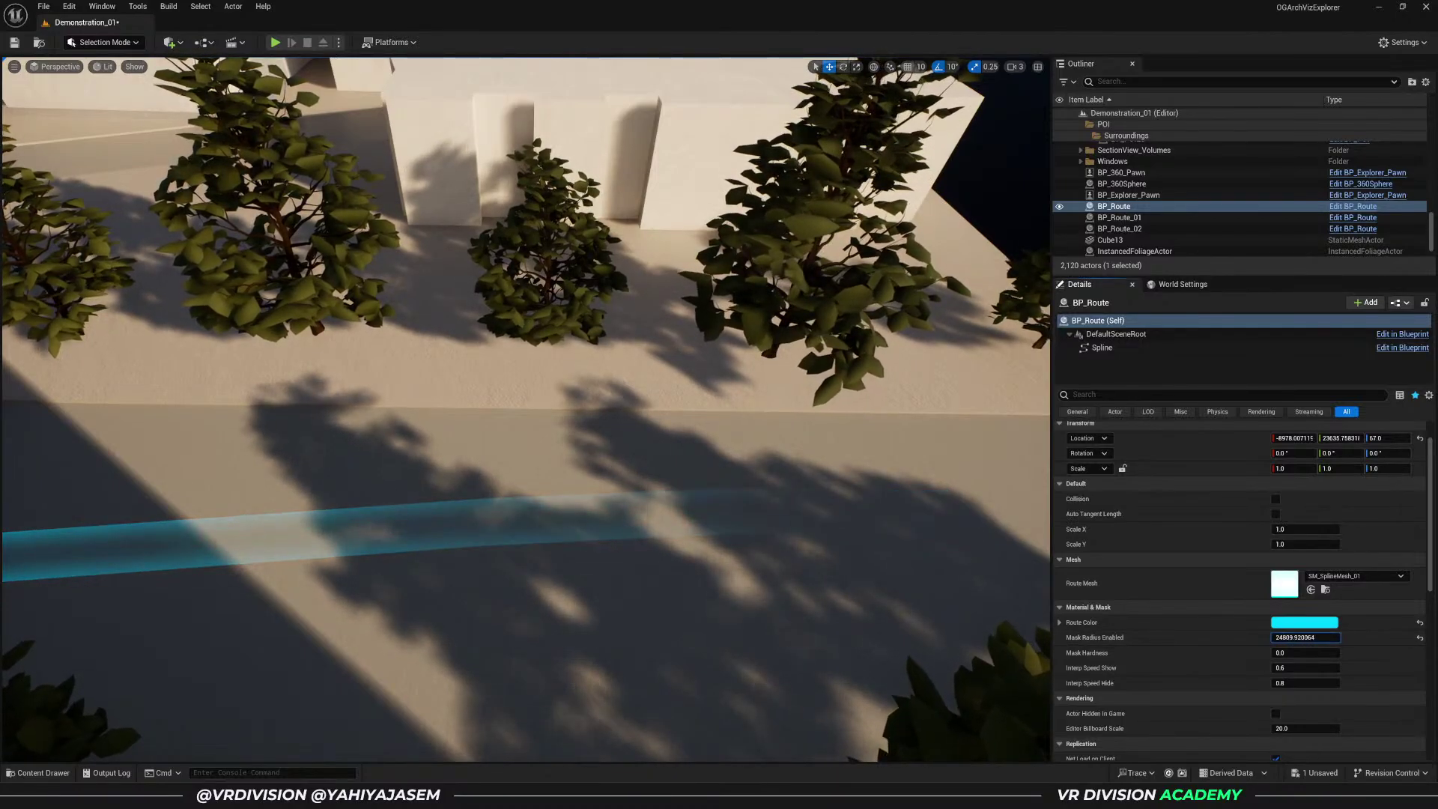
{"action": "right_click_drag", "start_coordinate": [707, 489], "coordinate": [636, 503]}
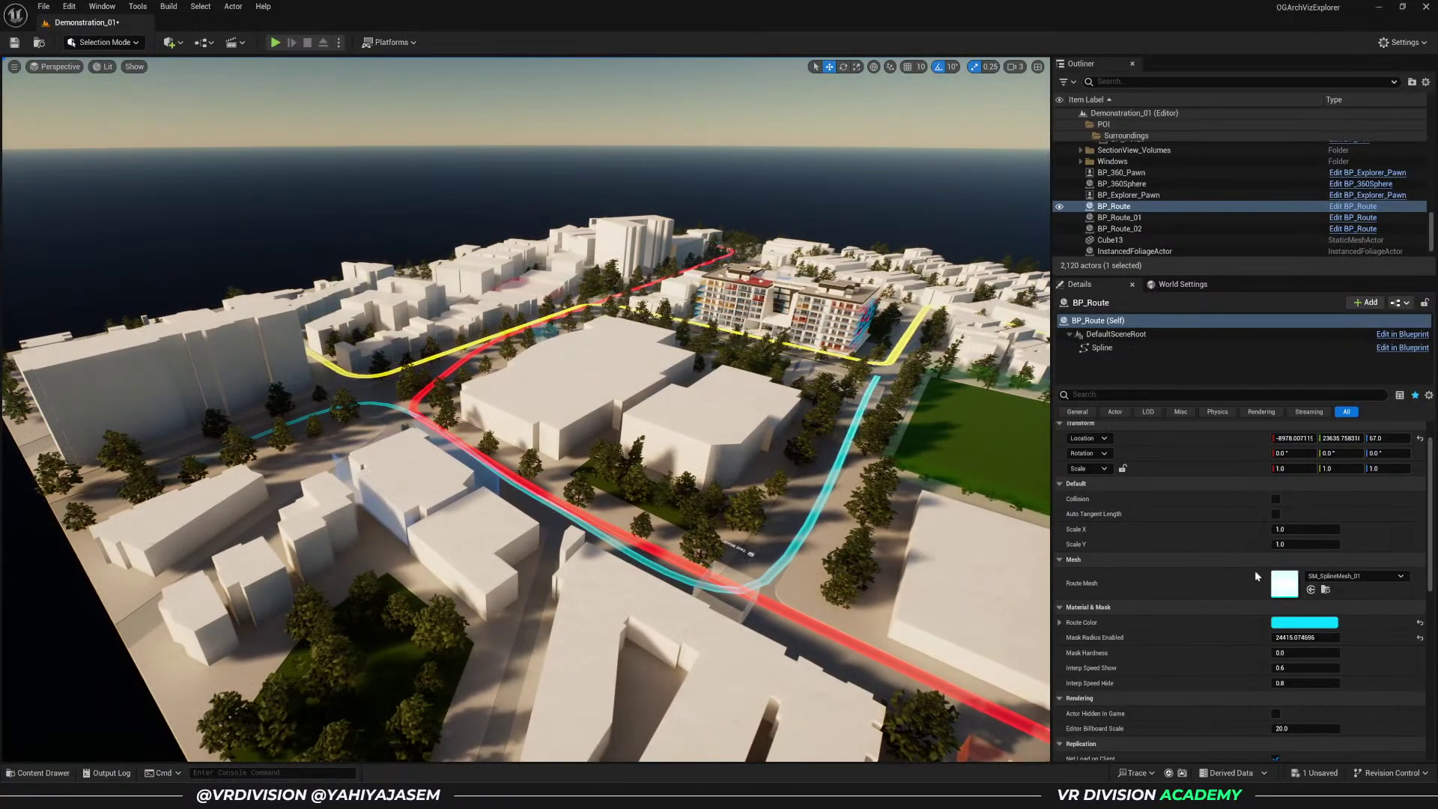
- Try a Mask Hardness of 0.0448 and an Interp Speed Show of about 2.4 on BP_Route, and undo both changes
{"action": "key", "text": "ctrl+z"}
{"action": "right_click_drag", "start_coordinate": [835, 517], "coordinate": [836, 518]}
{"action": "scroll", "coordinate": [1248, 654], "scroll_direction": "down", "scroll_amount": 2}
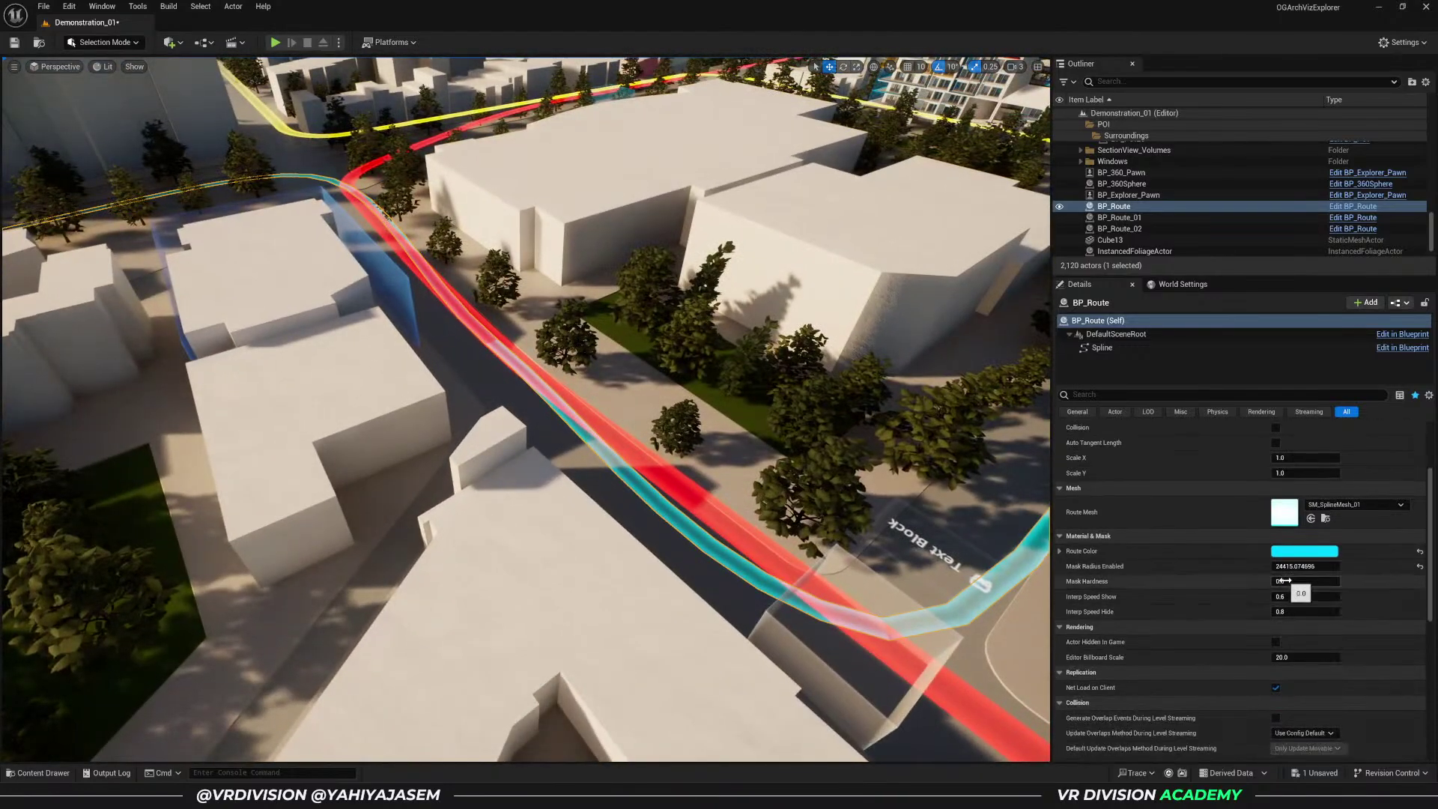
{"action": "left_click_drag", "start_coordinate": [1290, 581], "coordinate": [1296, 581]}
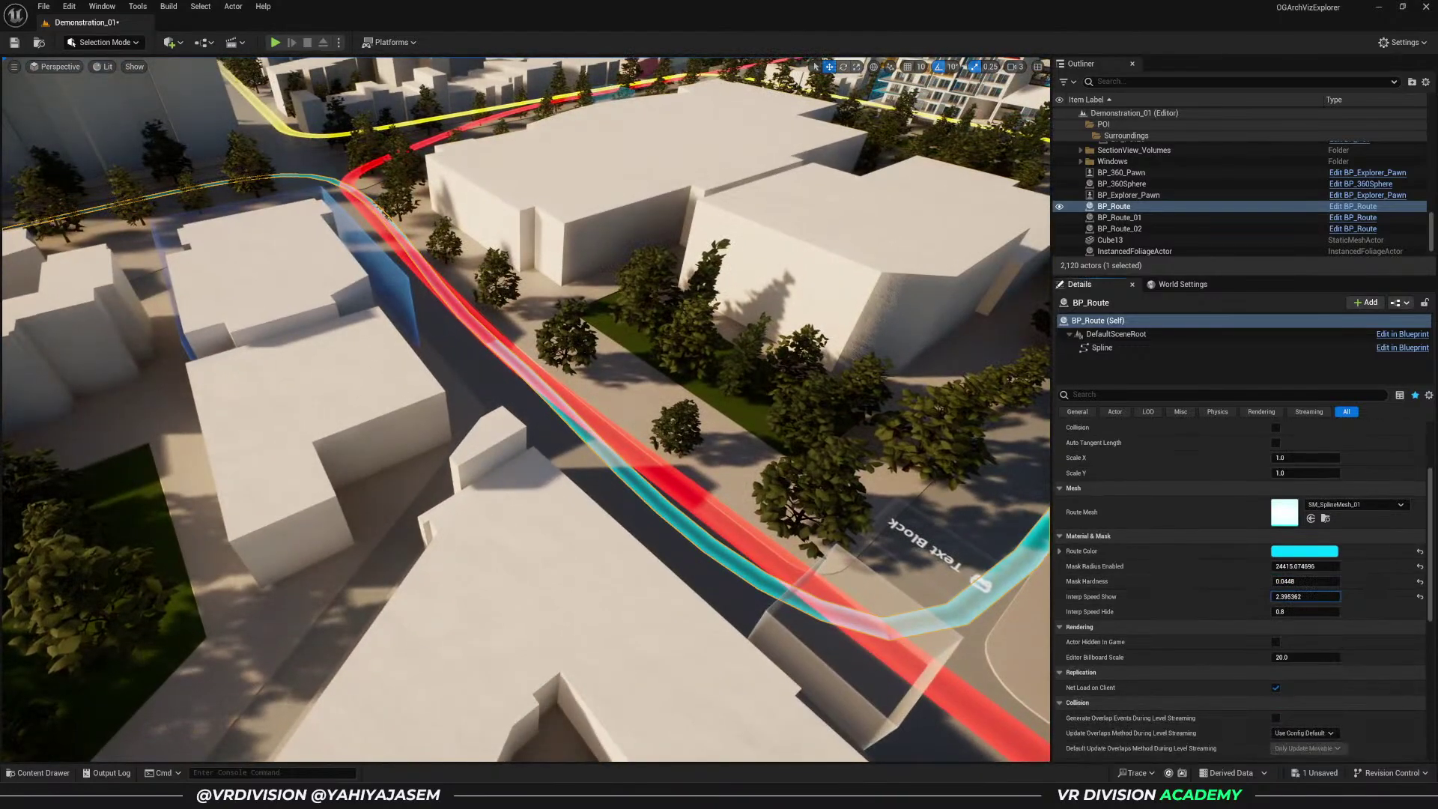
{"action": "key", "text": "ctrl+z"}
{"action": "right_click_drag", "start_coordinate": [835, 518], "coordinate": [836, 518]}
- Create a Level Sequence named LS_RouteBlue in the ArchVizExplorer Tests folder and open it in Sequencer
{"action": "key", "text": "ctrl+b"}
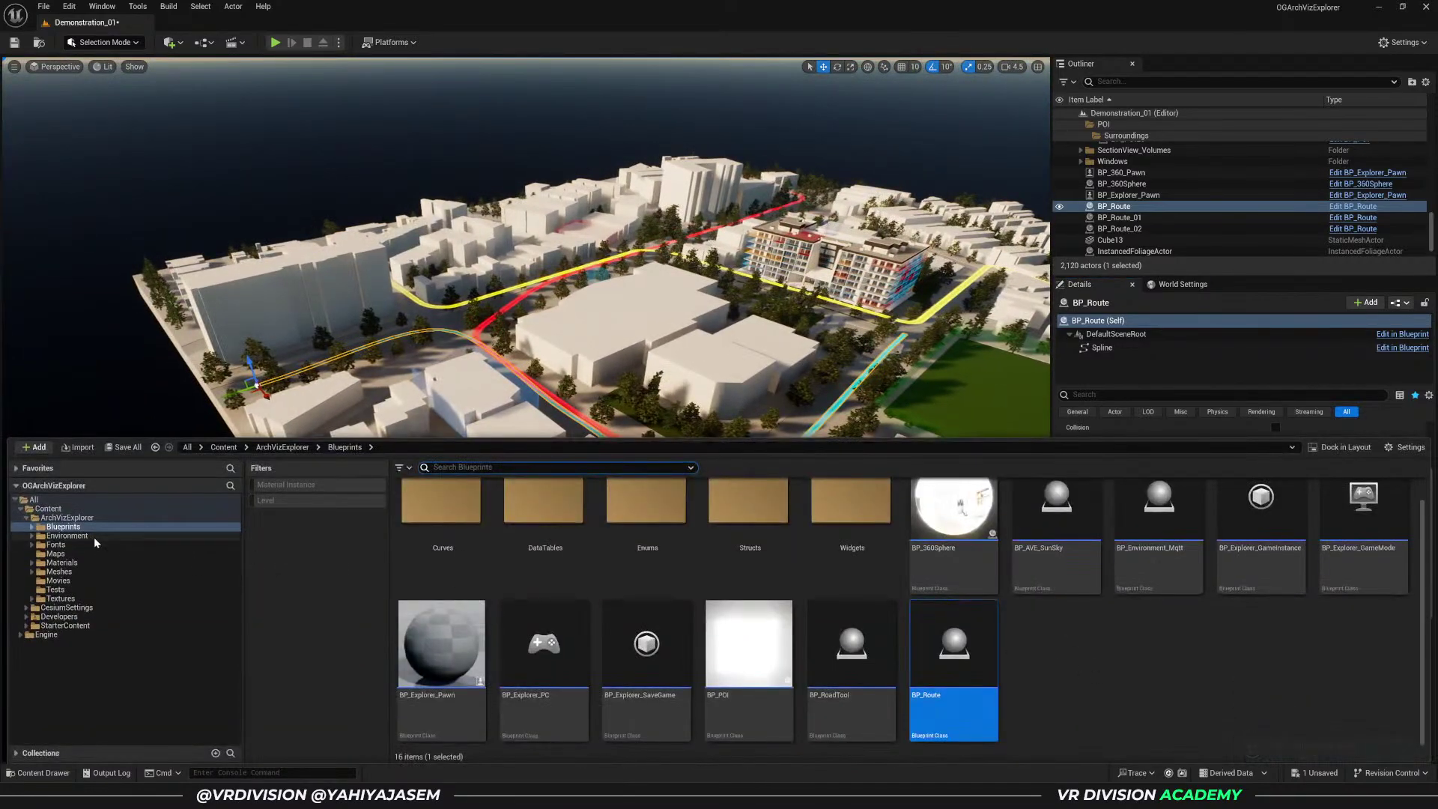
{"action": "left_click", "coordinate": [68, 590]}
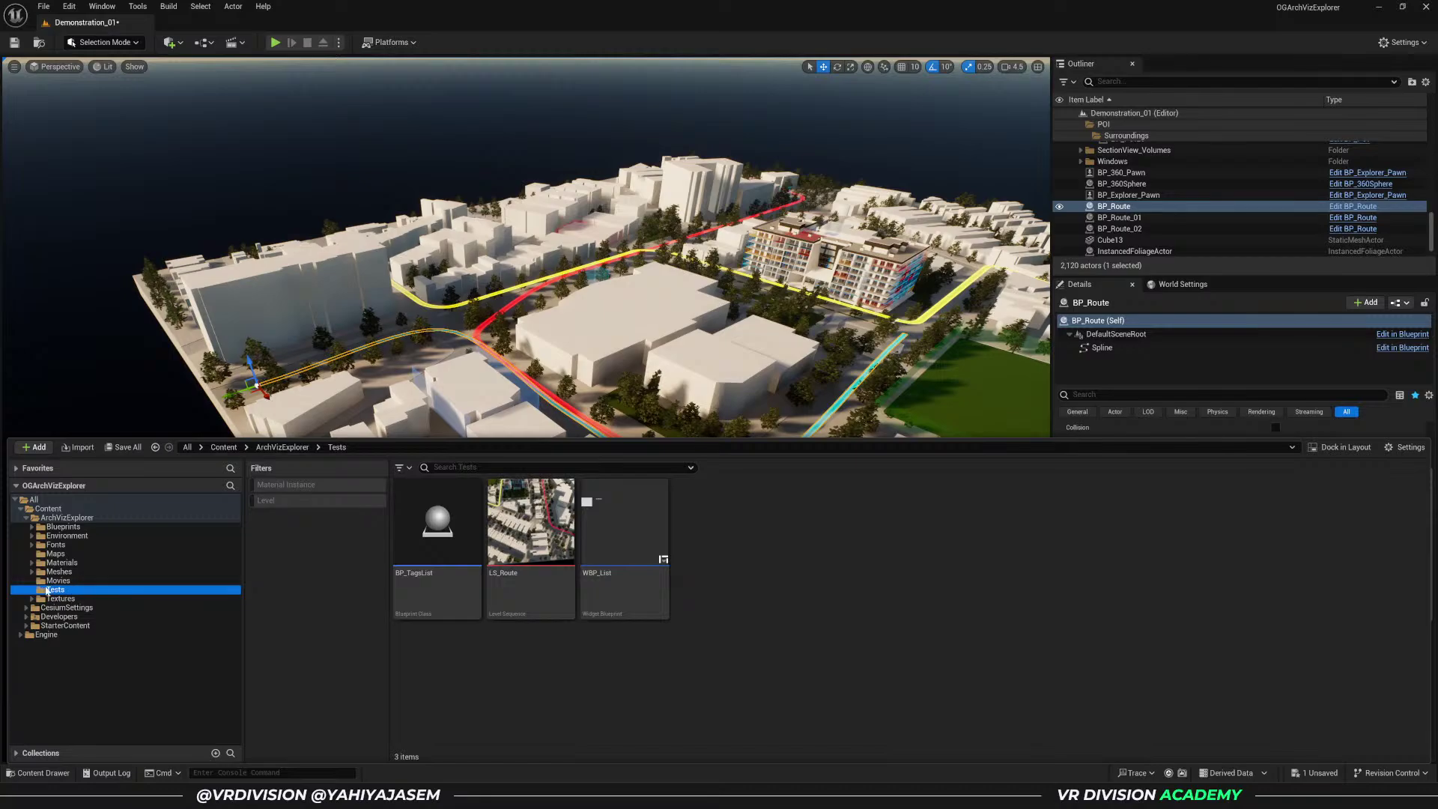
{"action": "right_click", "coordinate": [679, 686]}
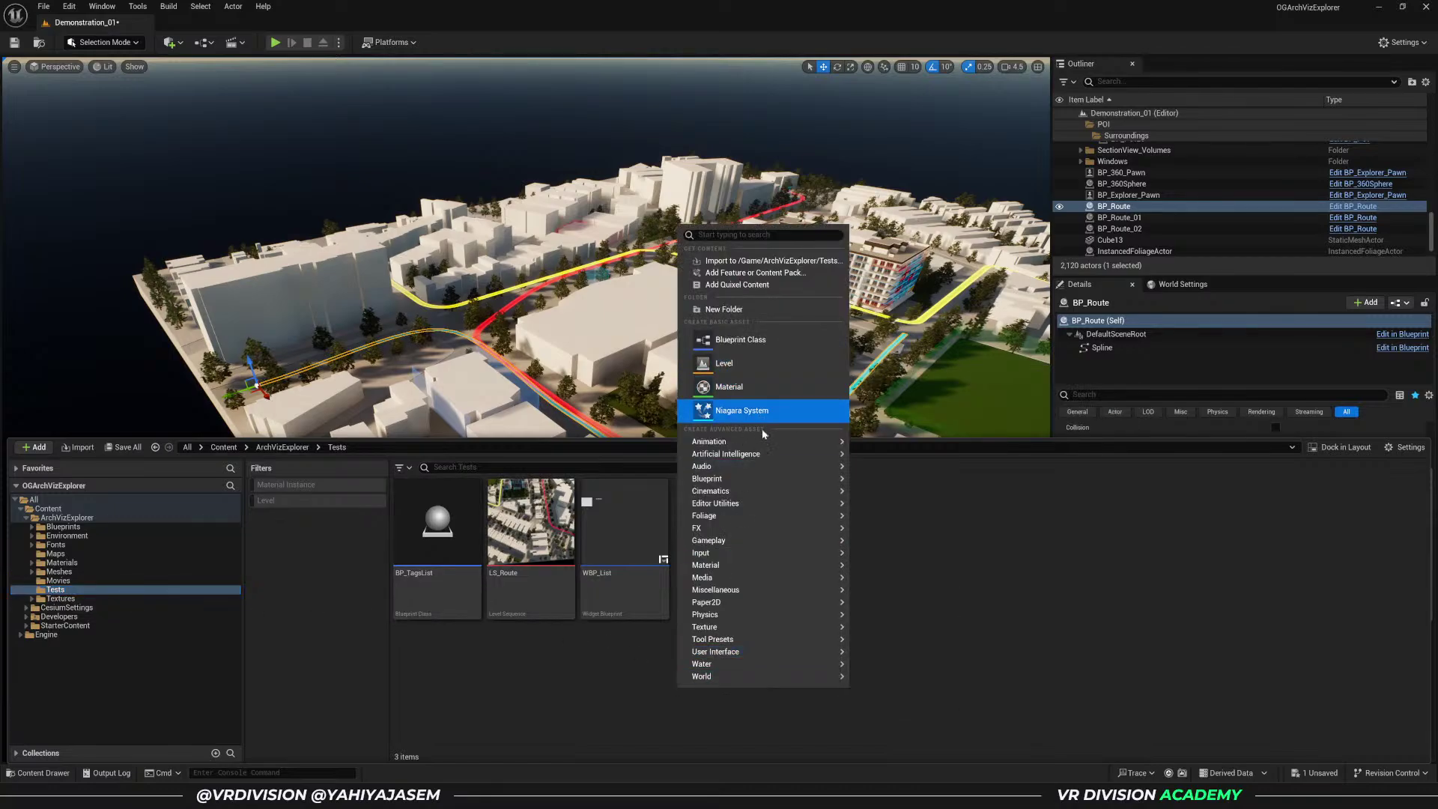
{"action": "mouse_move", "coordinate": [807, 495]}
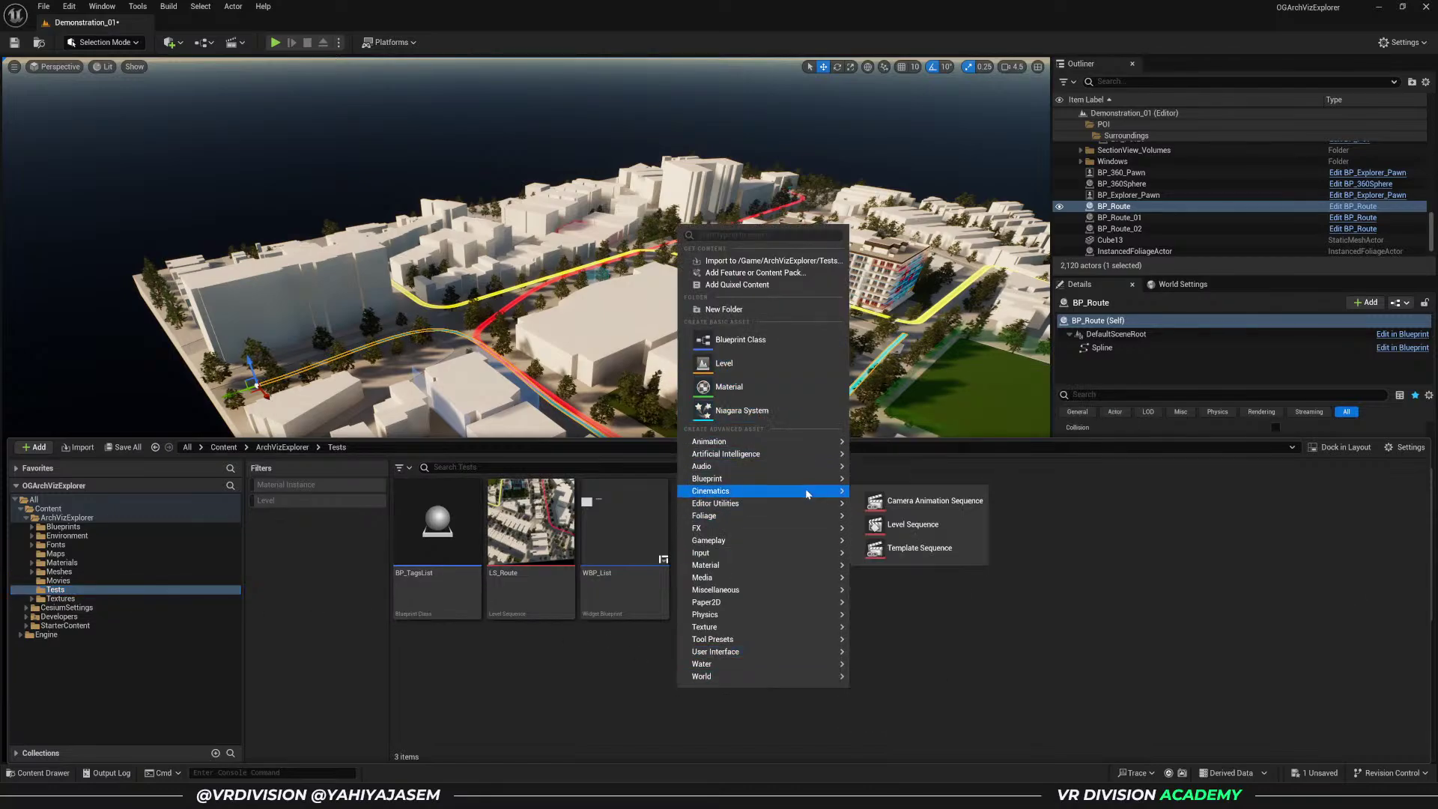
{"action": "left_click", "coordinate": [915, 524]}
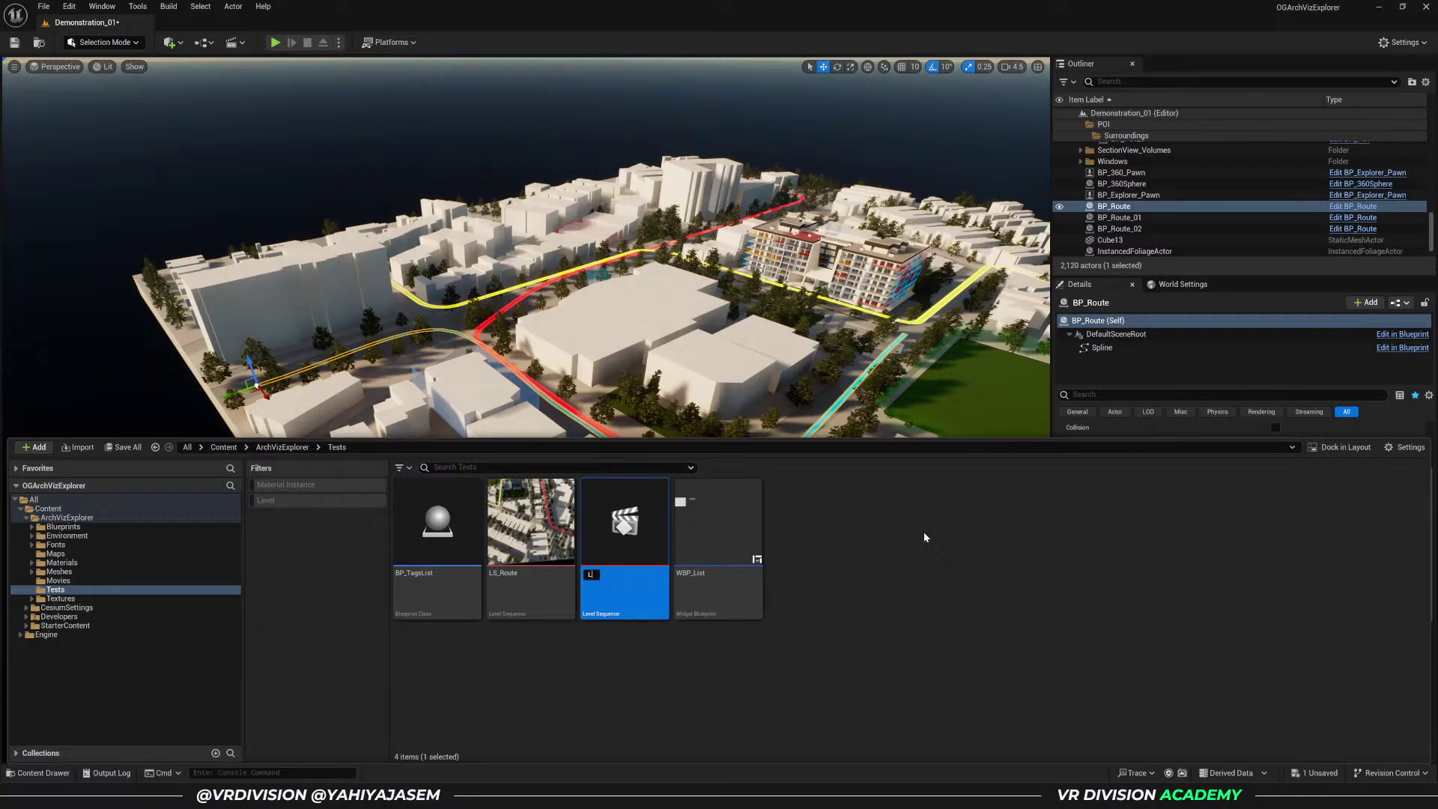
{"action": "type", "text": "LS_Route"}
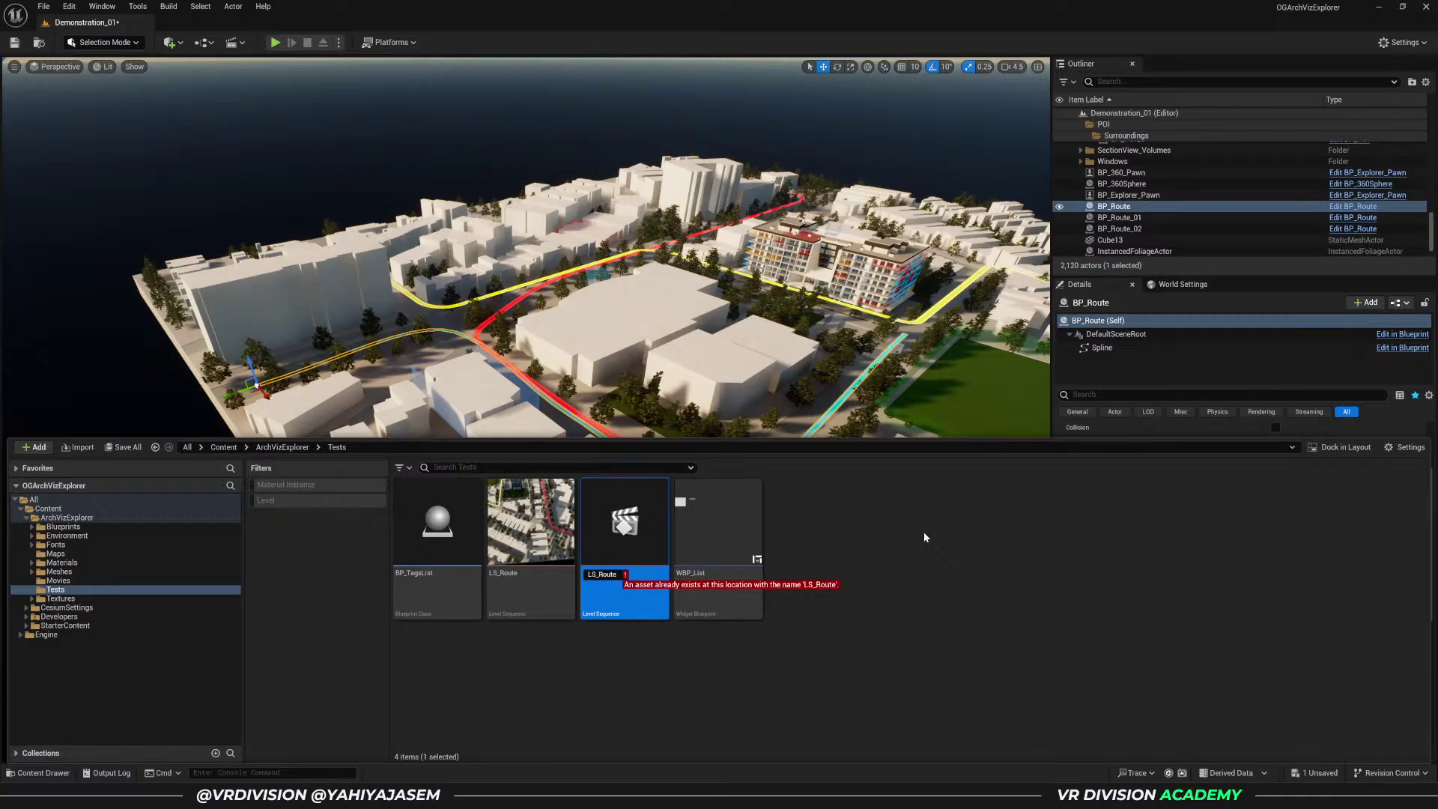
{"action": "type", "text": "Blue"}
{"action": "key", "text": "Return"}
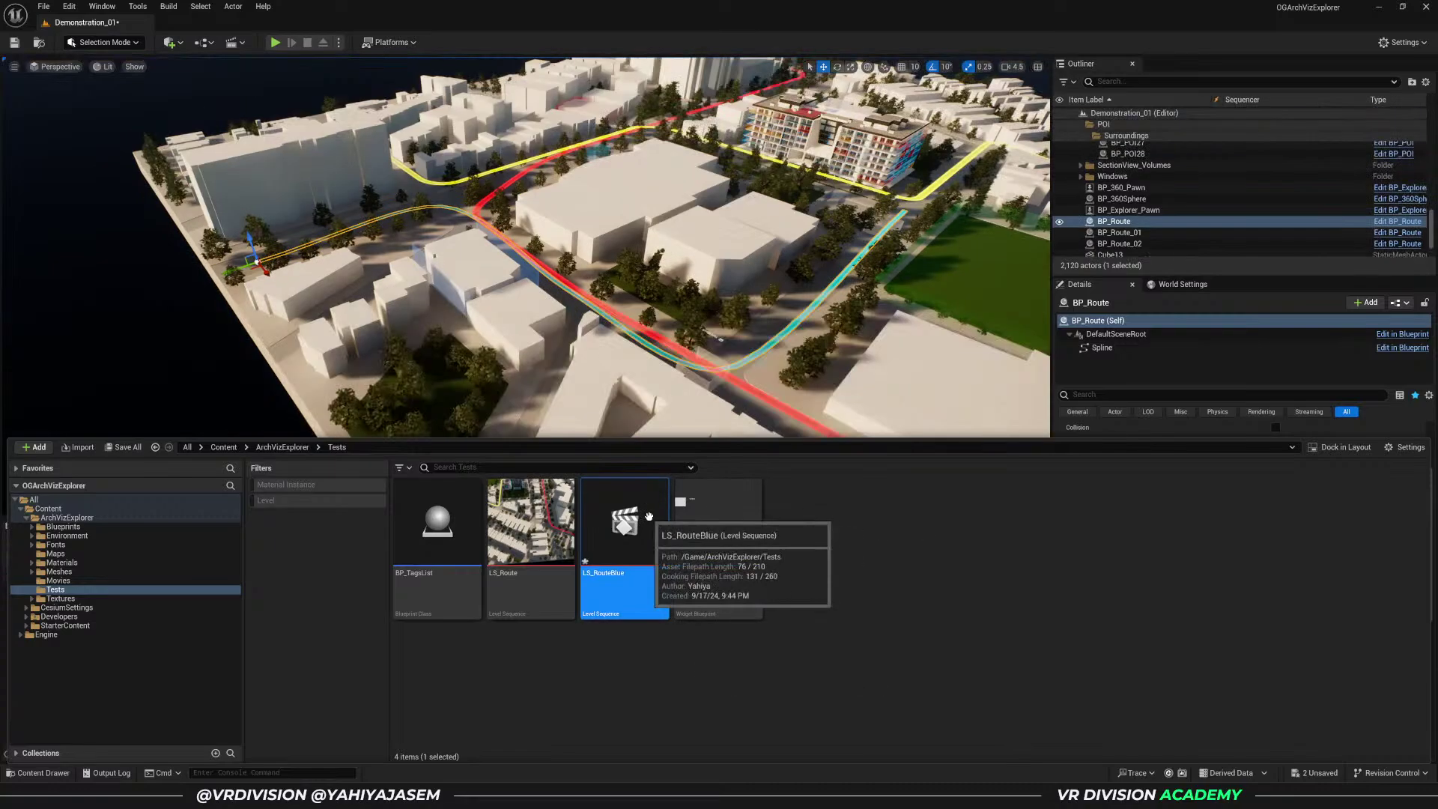
{"action": "double_click", "coordinate": [649, 516]}
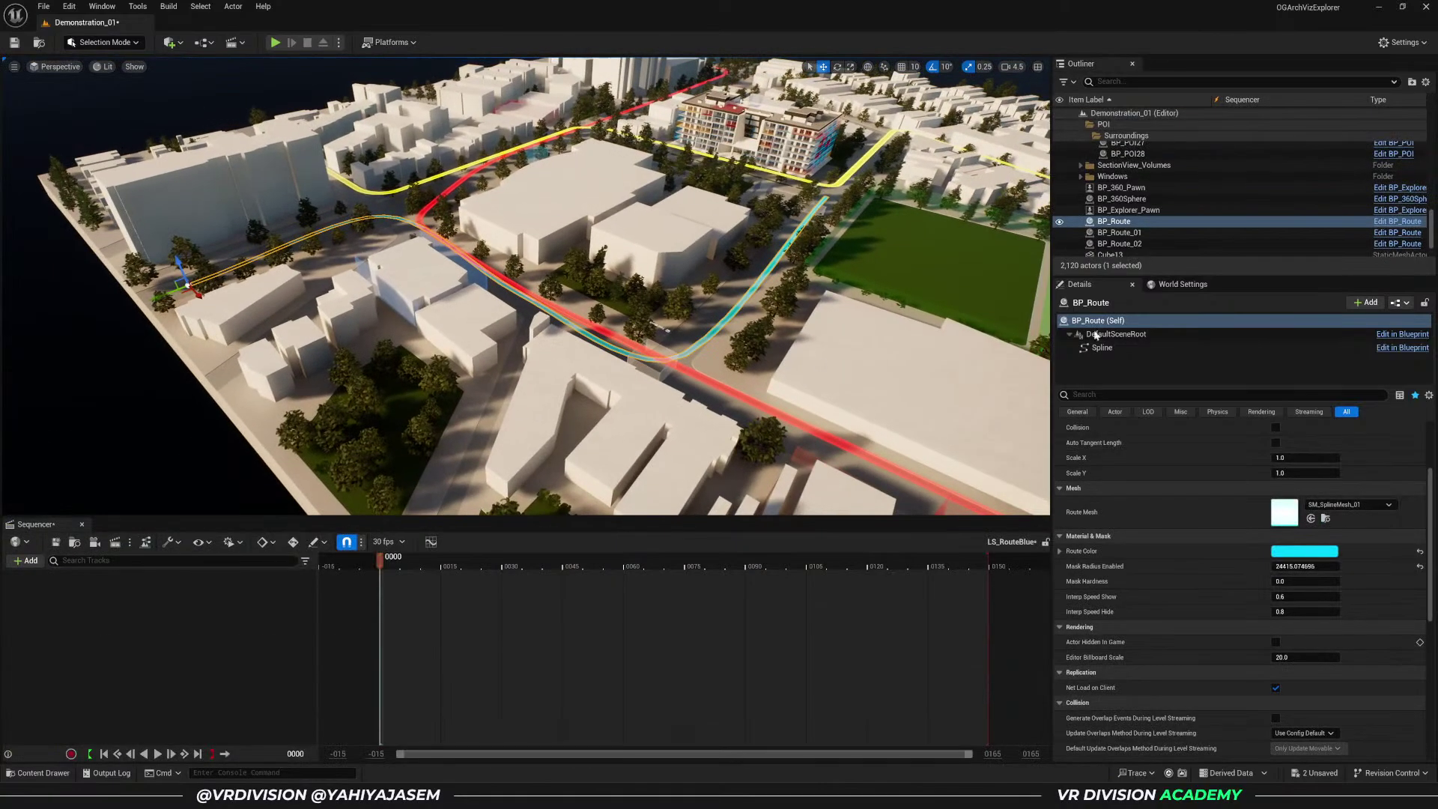
- Add the BP_Route actor to the LS_RouteBlue sequence and give it an Event trigger track
{"action": "left_click_drag", "start_coordinate": [1124, 230], "coordinate": [581, 380]}
{"action": "left_click_drag", "start_coordinate": [135, 605], "coordinate": [142, 611]}
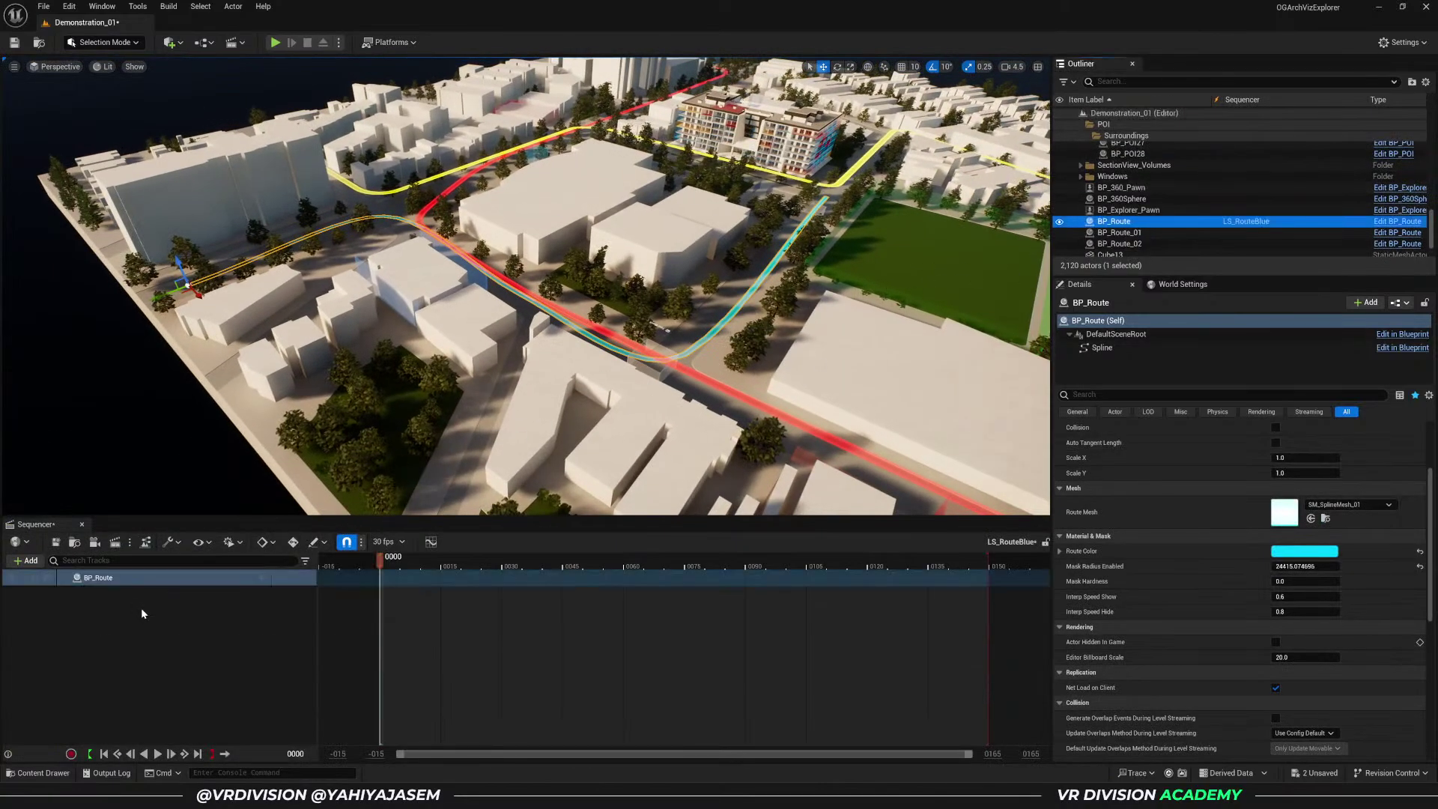
{"action": "left_click", "coordinate": [158, 632]}
{"action": "left_click", "coordinate": [262, 578]}
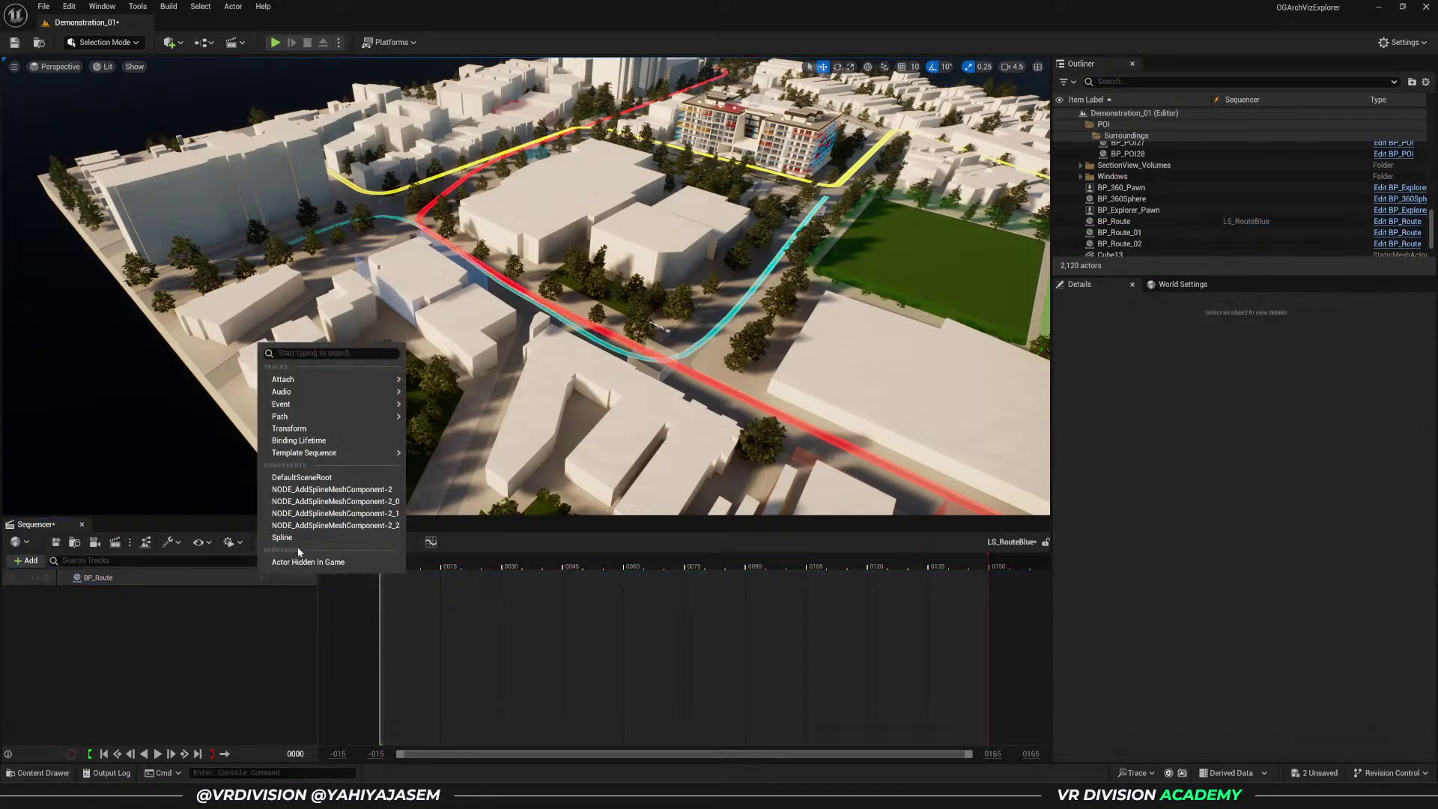
{"action": "mouse_move", "coordinate": [379, 375]}
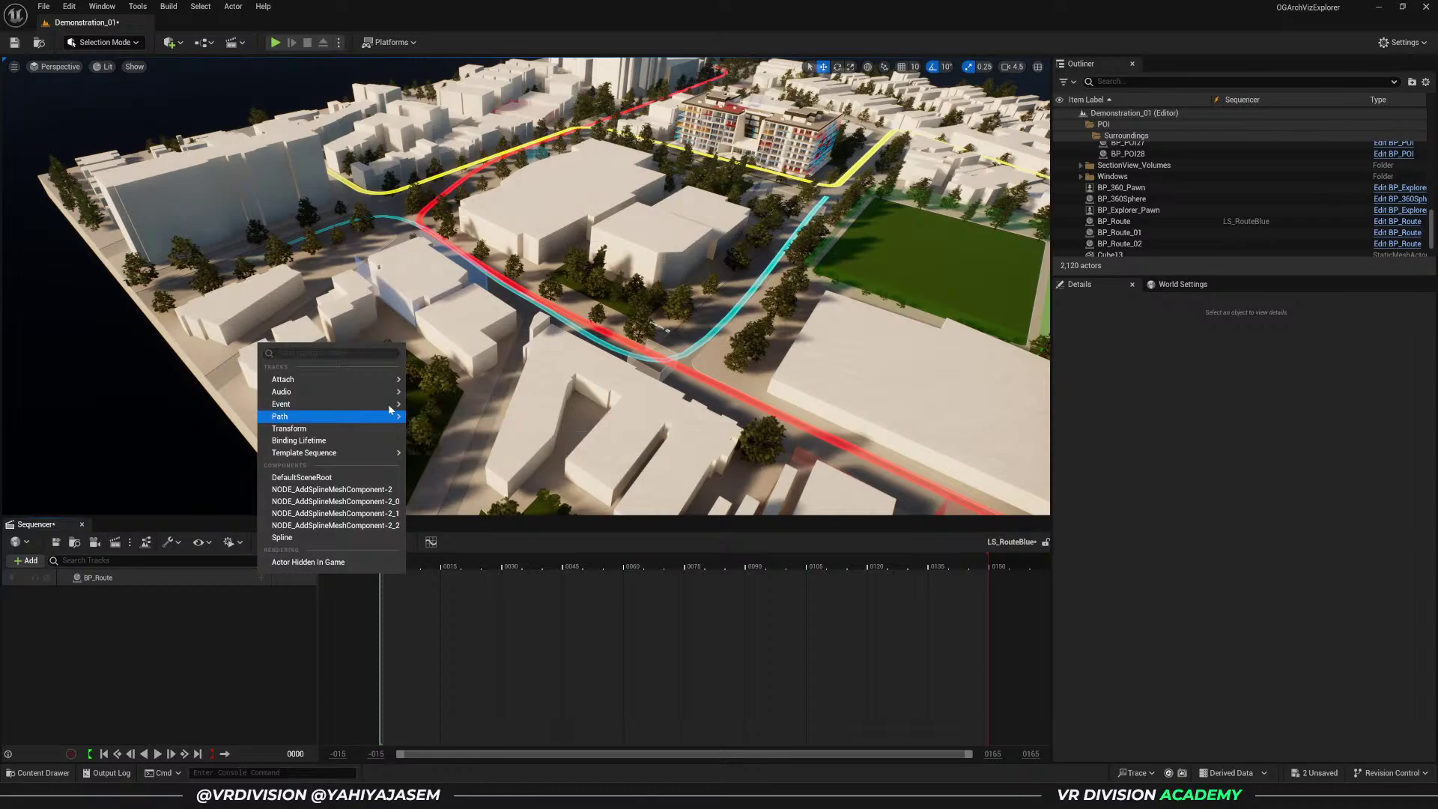
{"action": "left_click", "coordinate": [428, 405]}
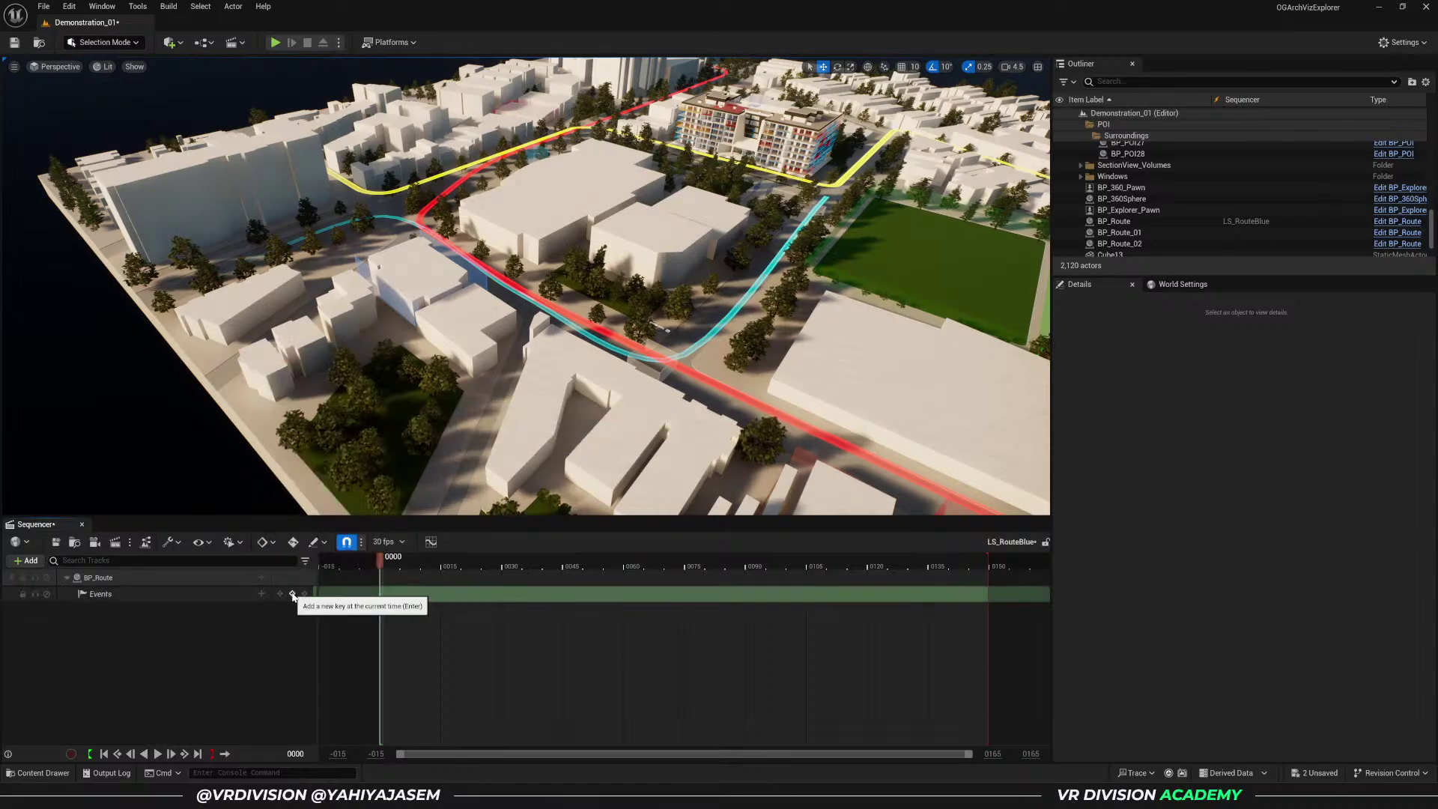
- Key an event at frame 0 on BP_Route's Events track and open its event graph, placing the director blueprint after the level
{"action": "left_click", "coordinate": [292, 594]}
{"action": "double_click", "coordinate": [382, 593]}
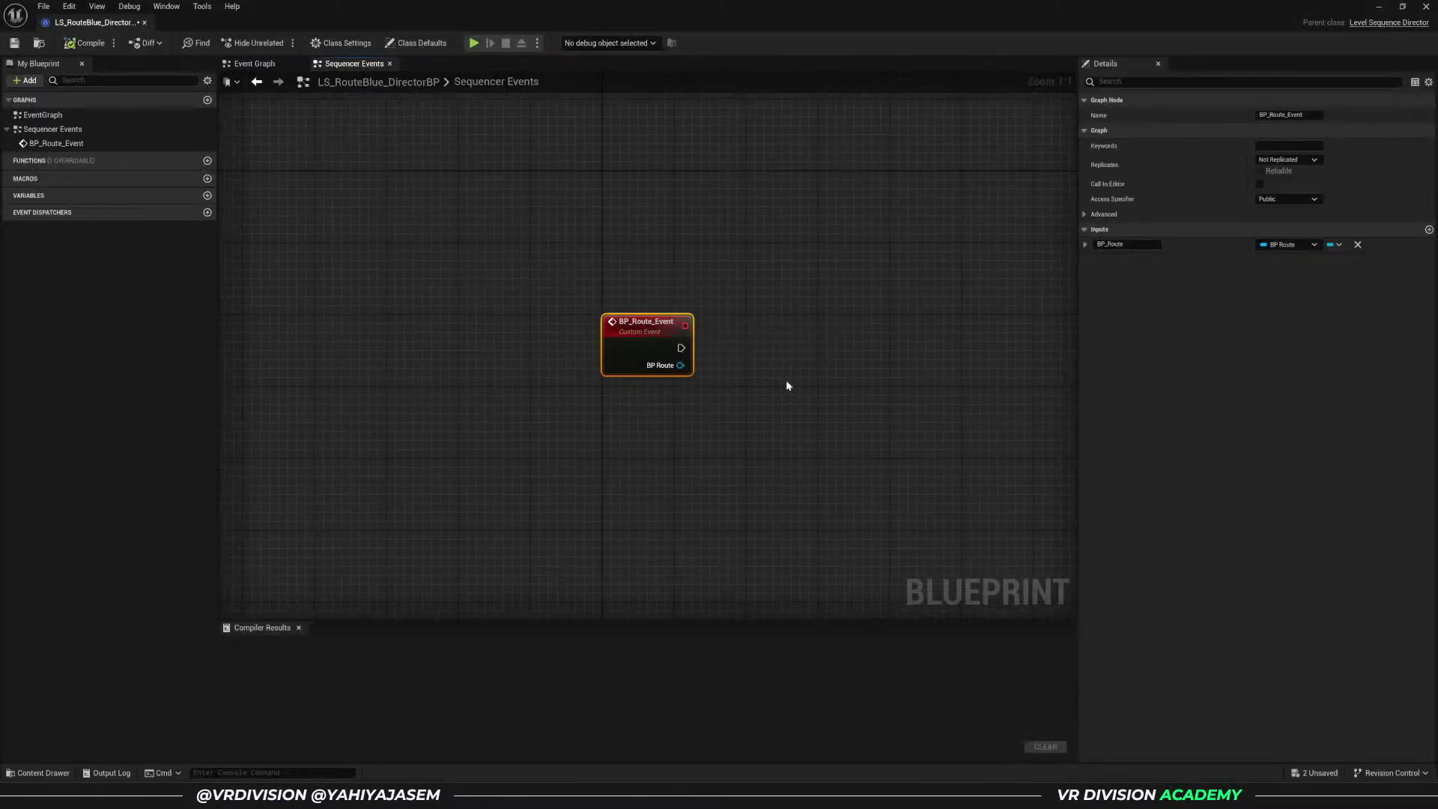
{"action": "right_click_drag", "start_coordinate": [803, 364], "coordinate": [743, 394]}
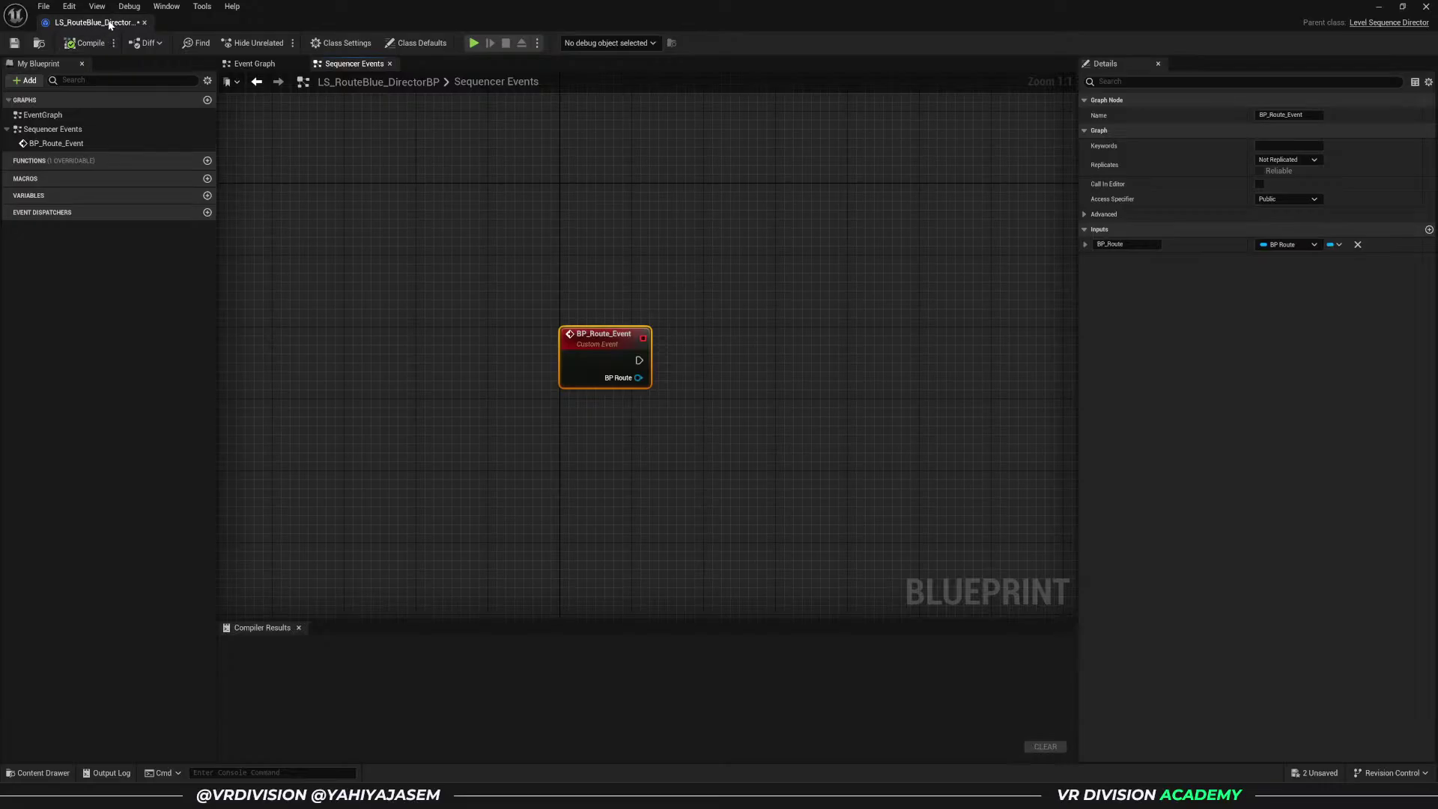
{"action": "left_click_drag", "start_coordinate": [111, 25], "coordinate": [173, 23]}
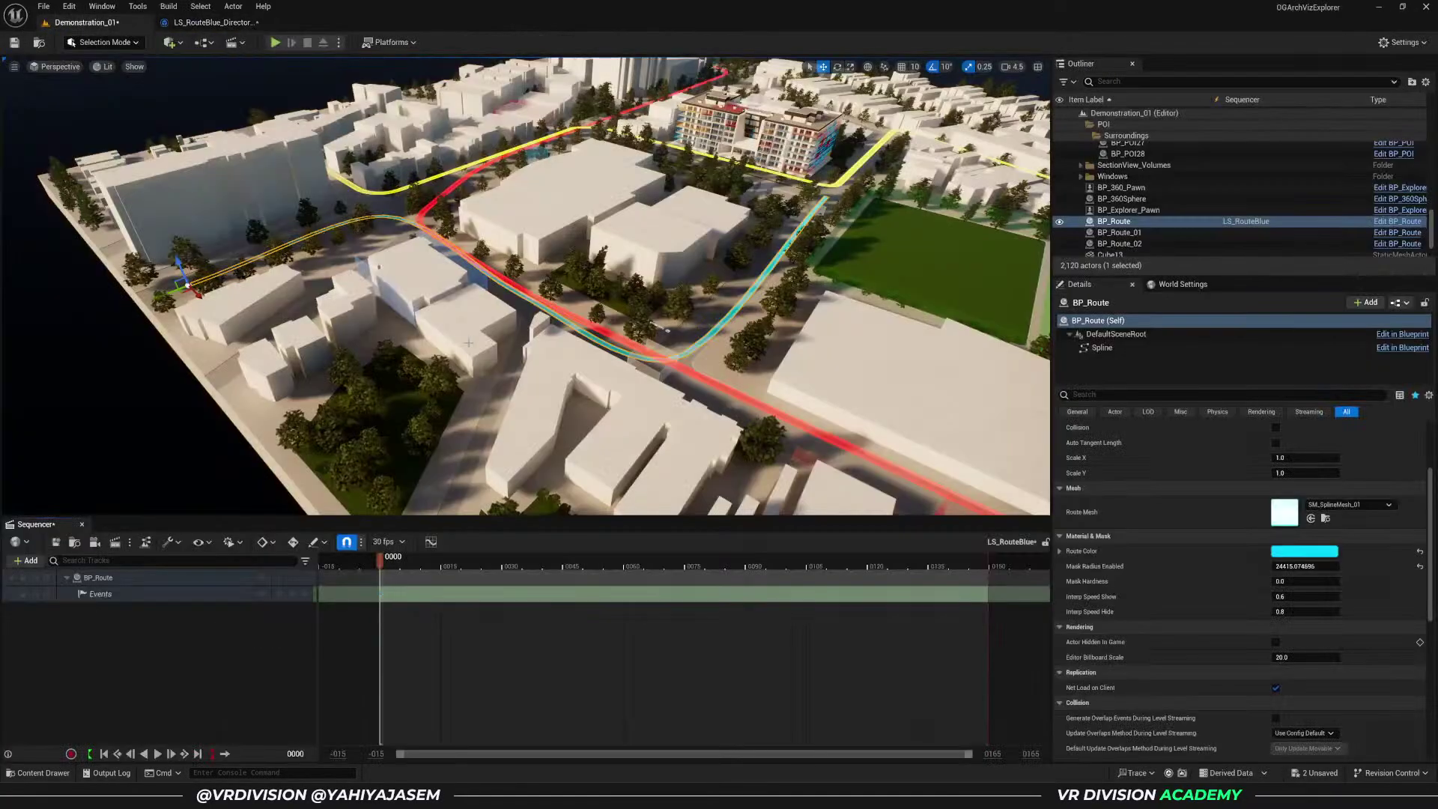
- Locate the BP_Route actor's blueprint asset in the project content and open it for editing
{"action": "key", "text": "ctrl+space"}
{"action": "left_click", "coordinate": [630, 543]}
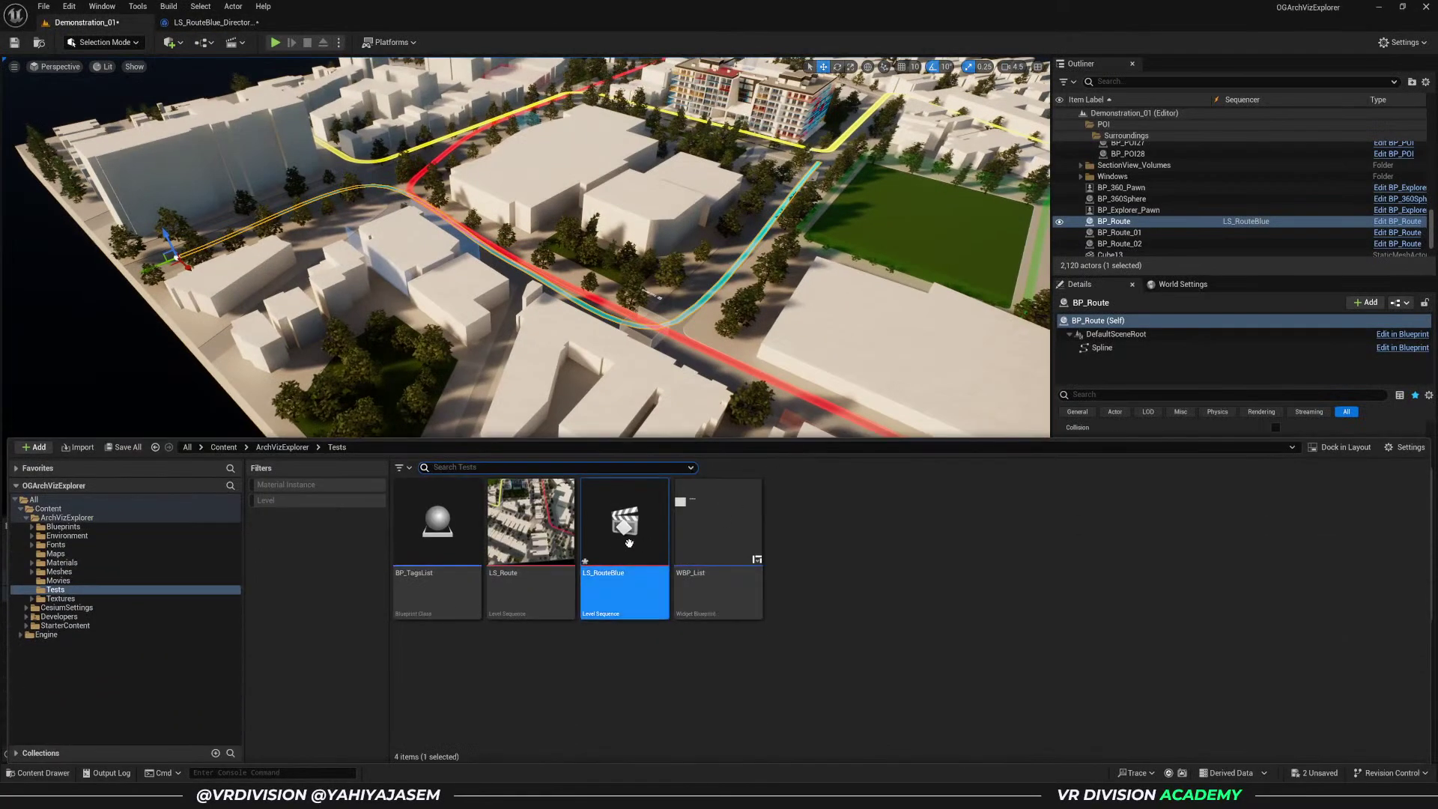
{"action": "left_click", "coordinate": [1116, 222]}
{"action": "key", "text": "ctrl+b"}
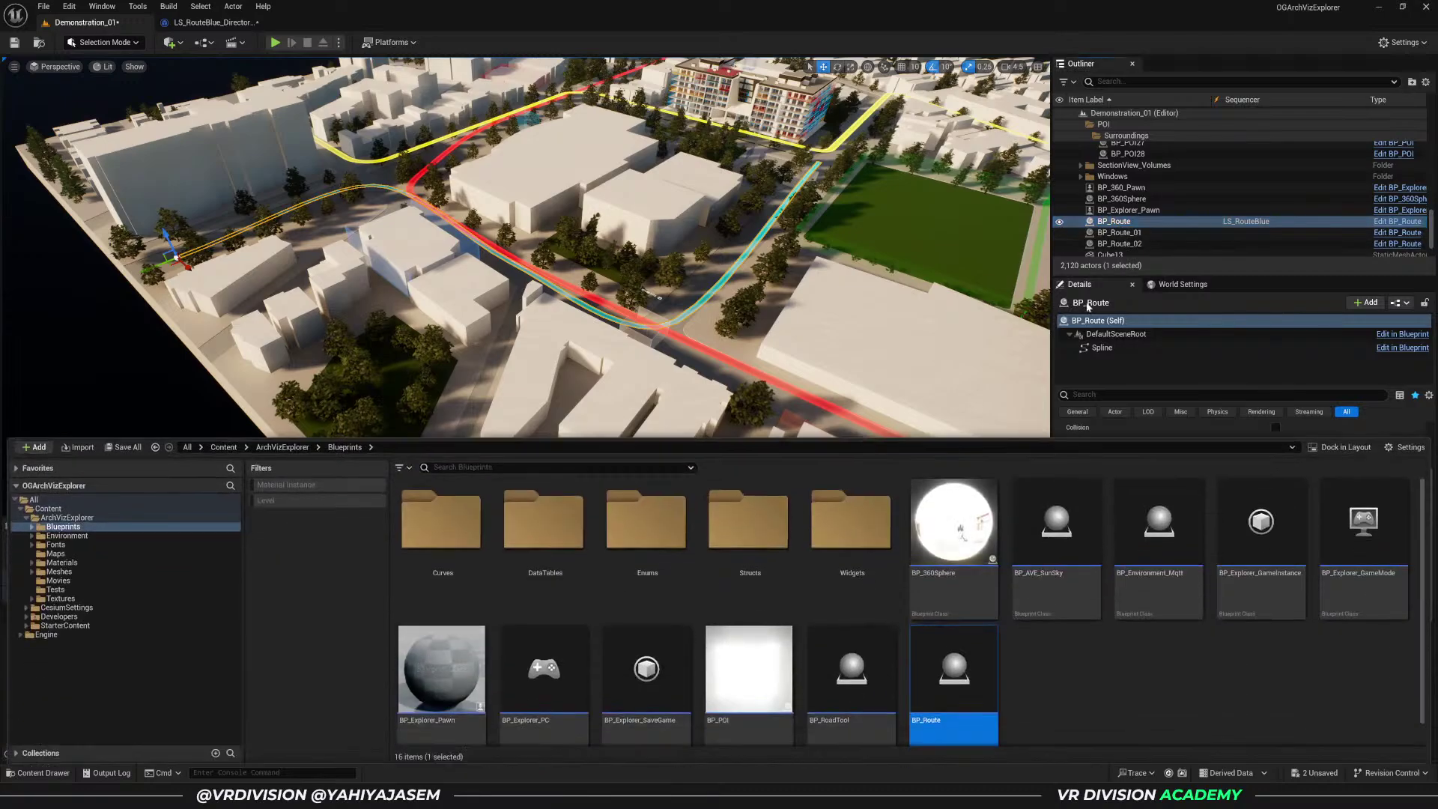
{"action": "double_click", "coordinate": [946, 669]}
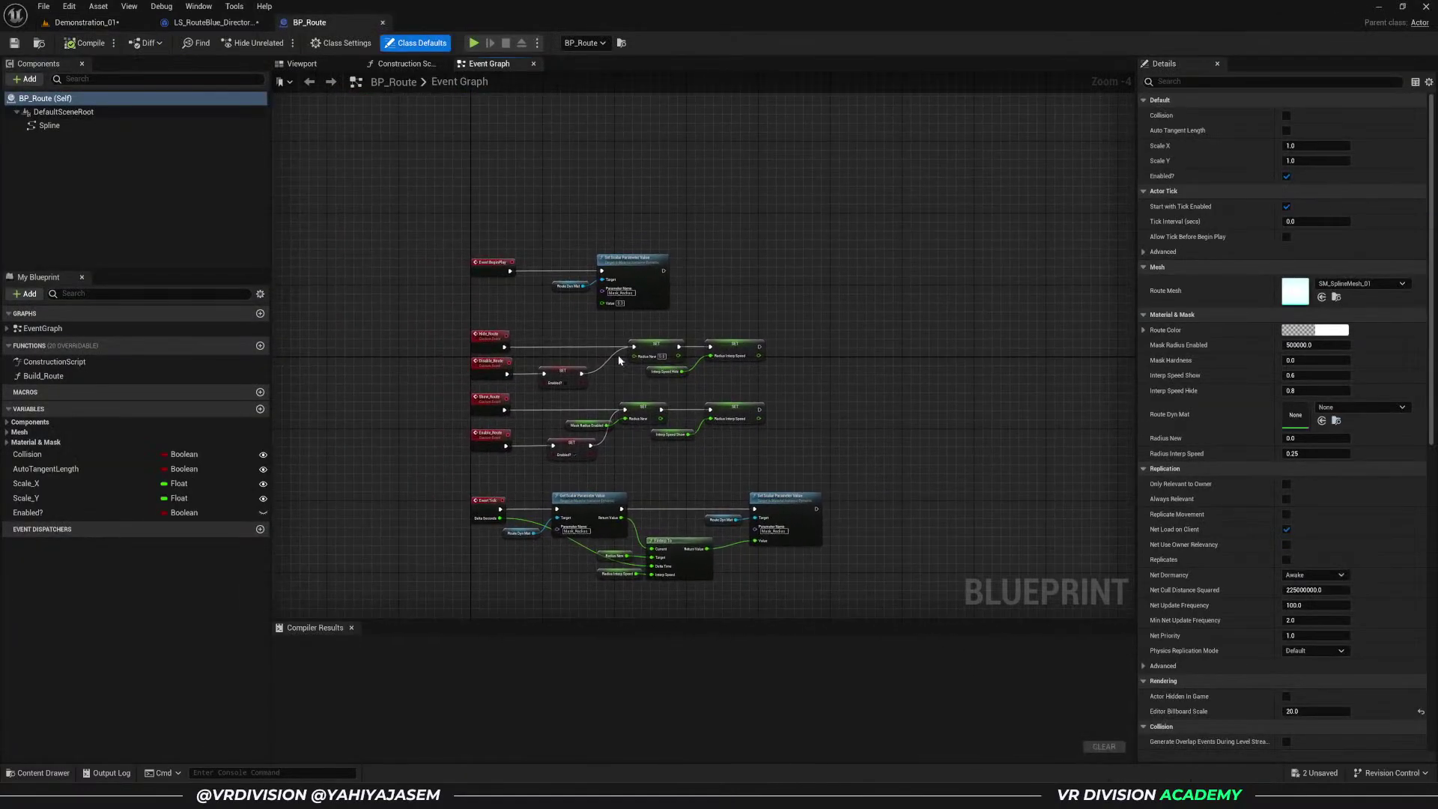
- Examine BP_Route's Hide_Route, Disable_Route, Show_Route and Enable_Route custom events and the nodes they drive
{"action": "left_click_drag", "start_coordinate": [402, 144], "coordinate": [781, 476]}
{"action": "scroll", "coordinate": [884, 461], "scroll_direction": "up", "scroll_amount": 4}
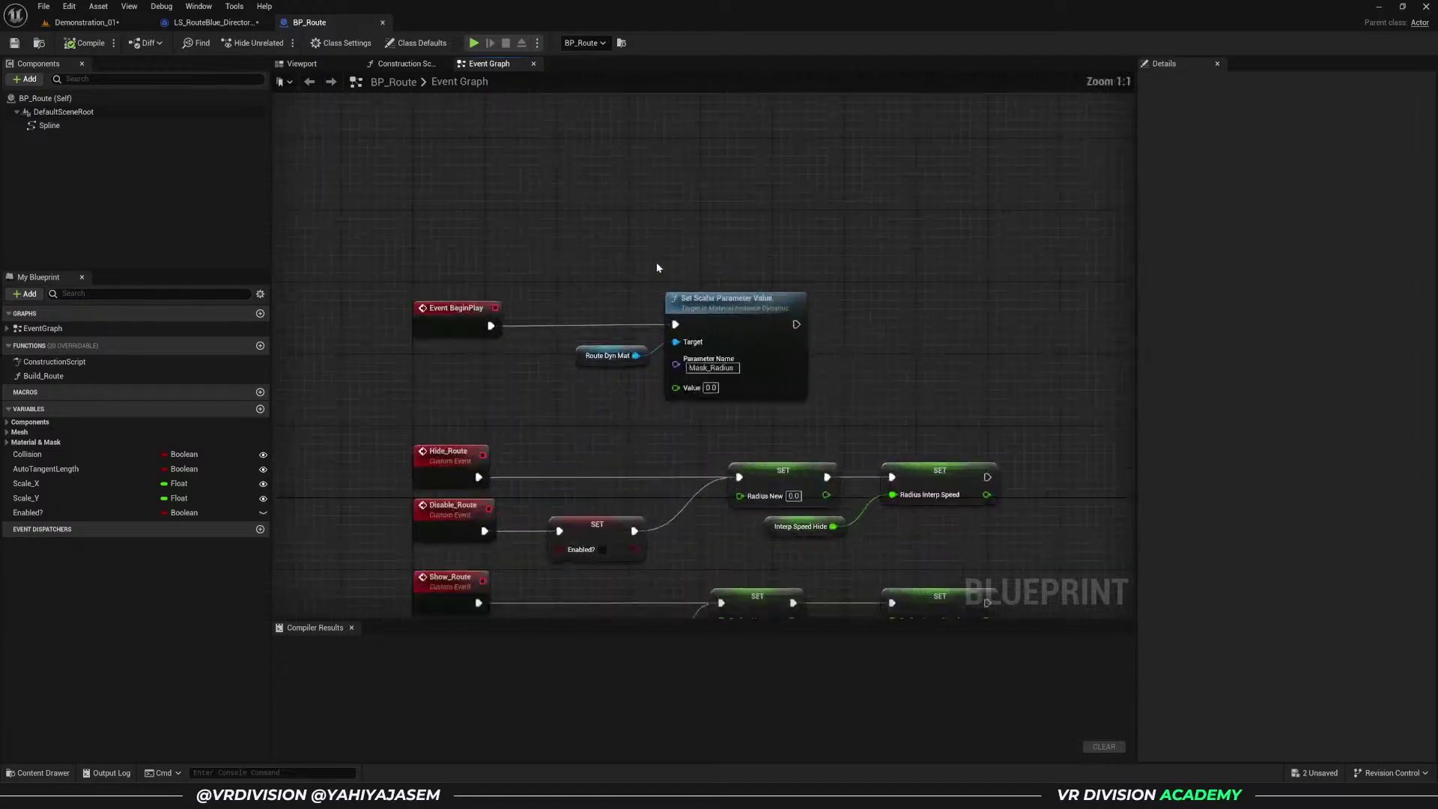
{"action": "left_click_drag", "start_coordinate": [453, 308], "coordinate": [453, 252]}
{"action": "key", "text": "ctrl+z"}
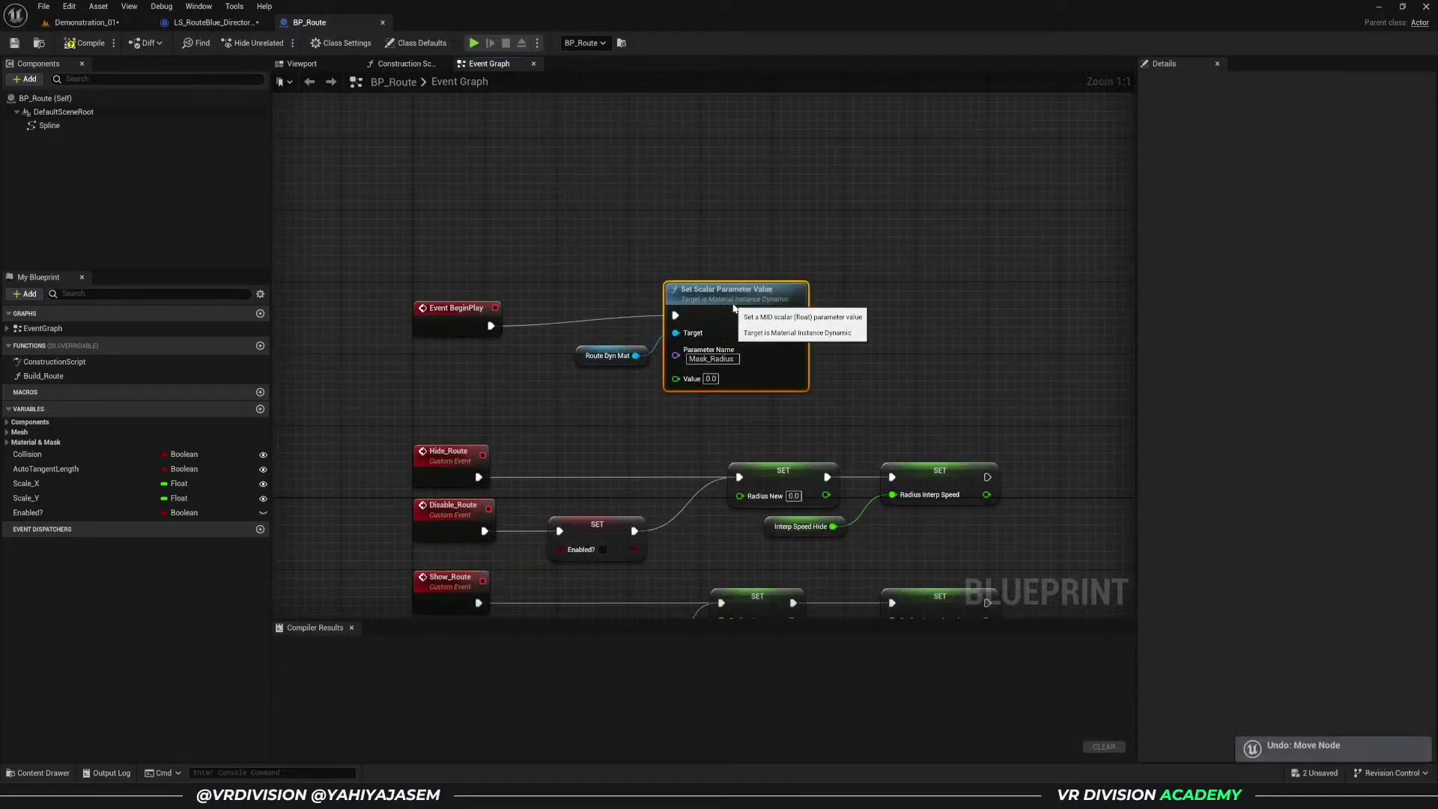
{"action": "left_click", "coordinate": [597, 389]}
{"action": "key", "text": "Home"}
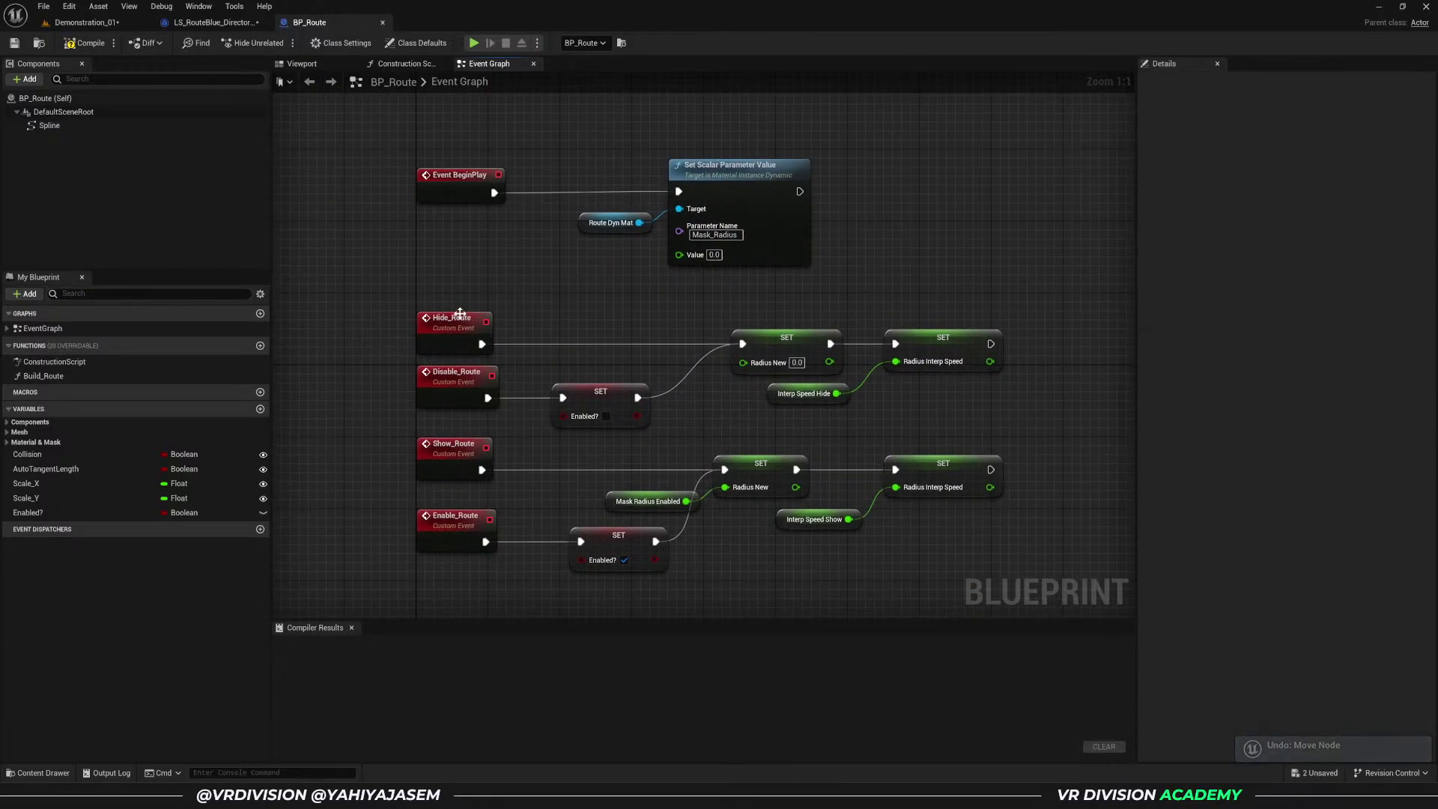
{"action": "left_click", "coordinate": [460, 313]}
{"action": "left_click_drag", "start_coordinate": [461, 348], "coordinate": [461, 312]}
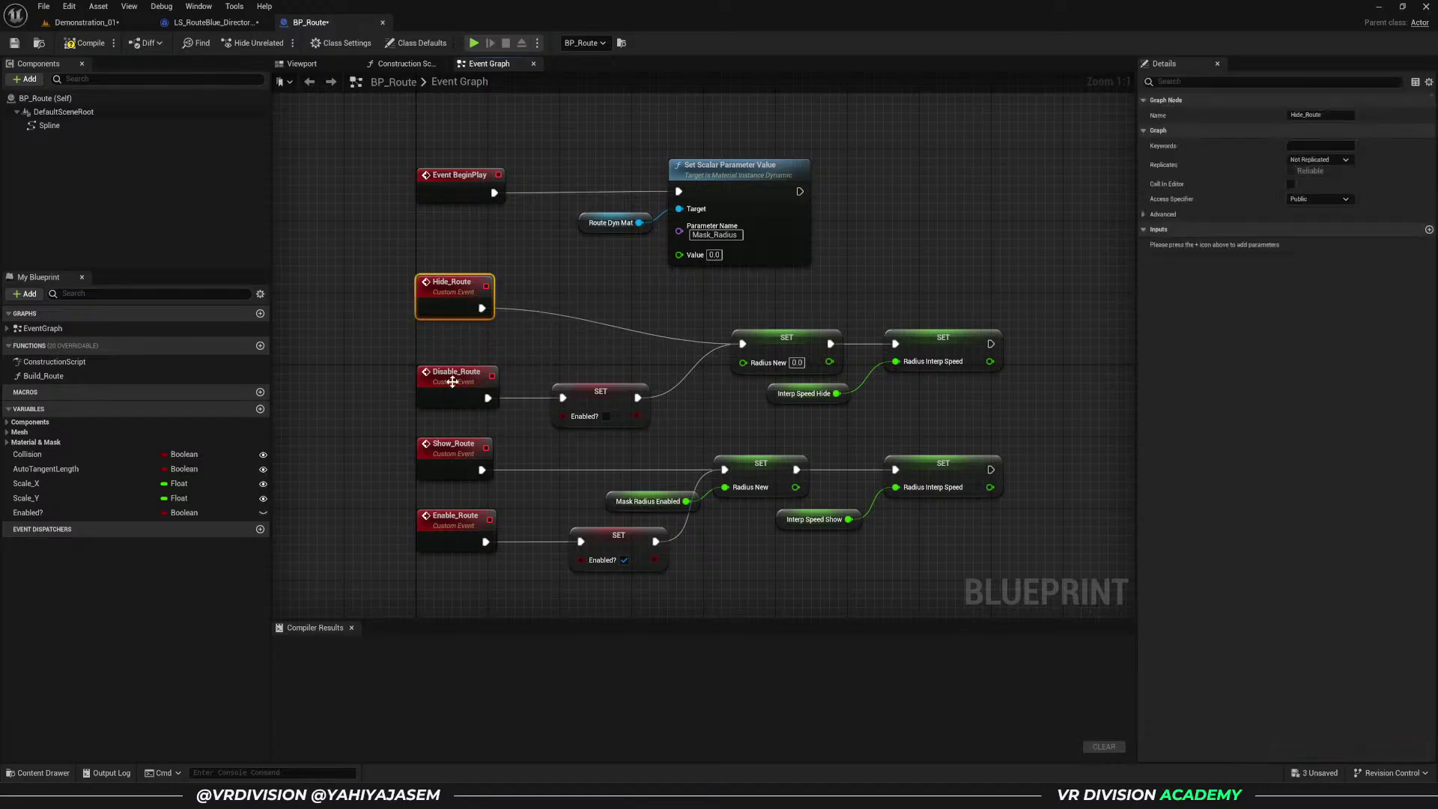
{"action": "key", "text": "ctrl+z"}
{"action": "left_click", "coordinate": [452, 382]}
{"action": "left_click", "coordinate": [453, 449]}
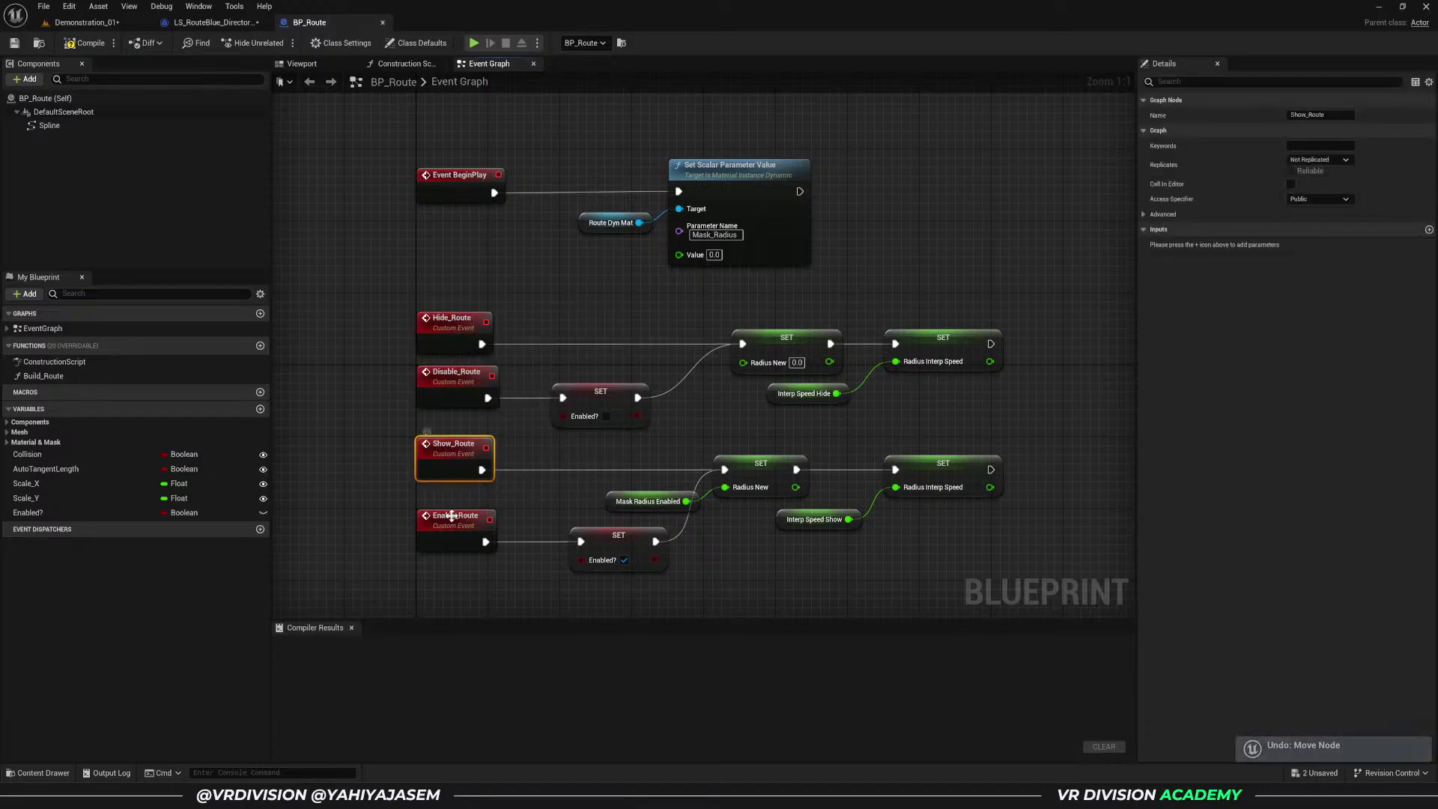
{"action": "left_click", "coordinate": [451, 517]}
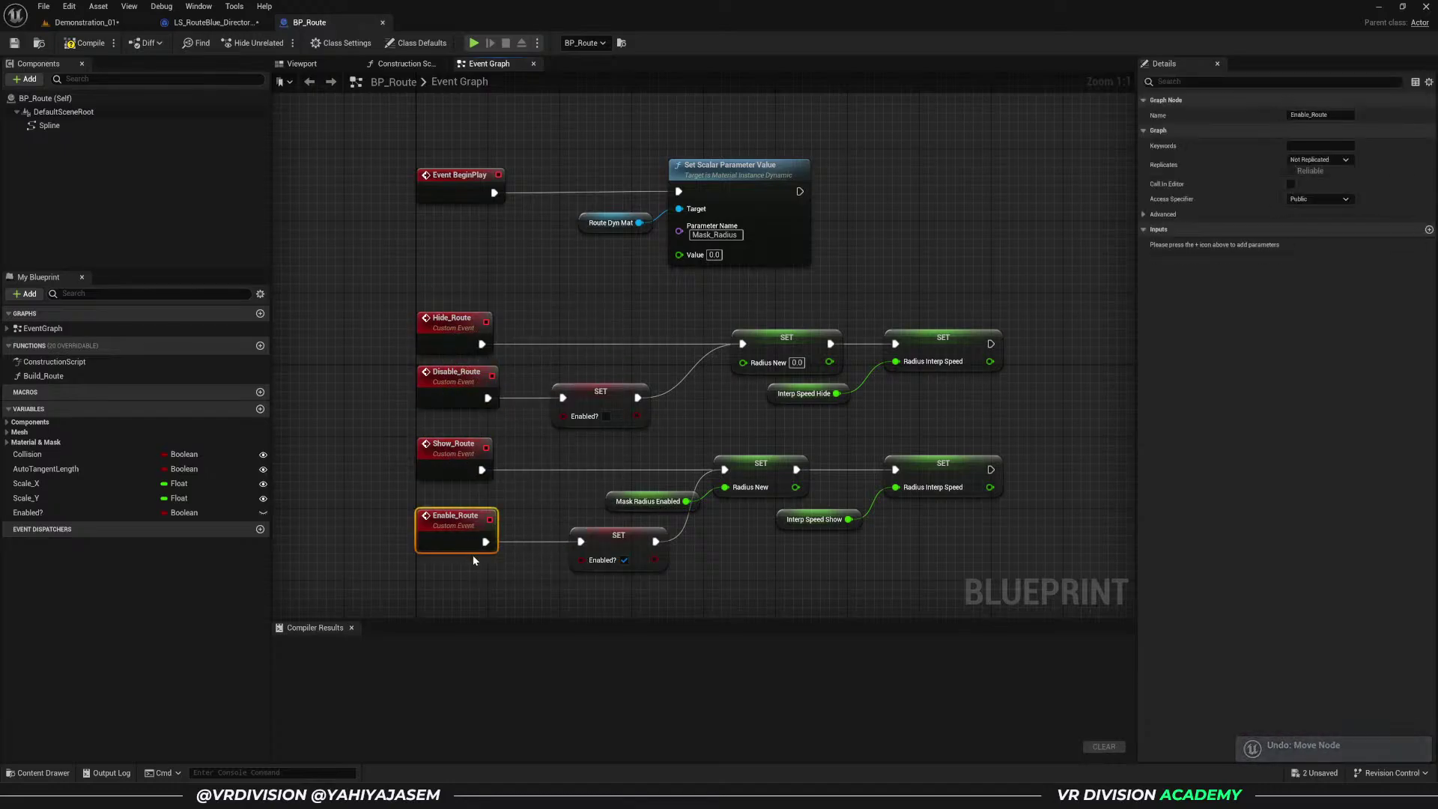
{"action": "left_click", "coordinate": [477, 459]}
{"action": "left_click", "coordinate": [446, 347], "text": "shift"}
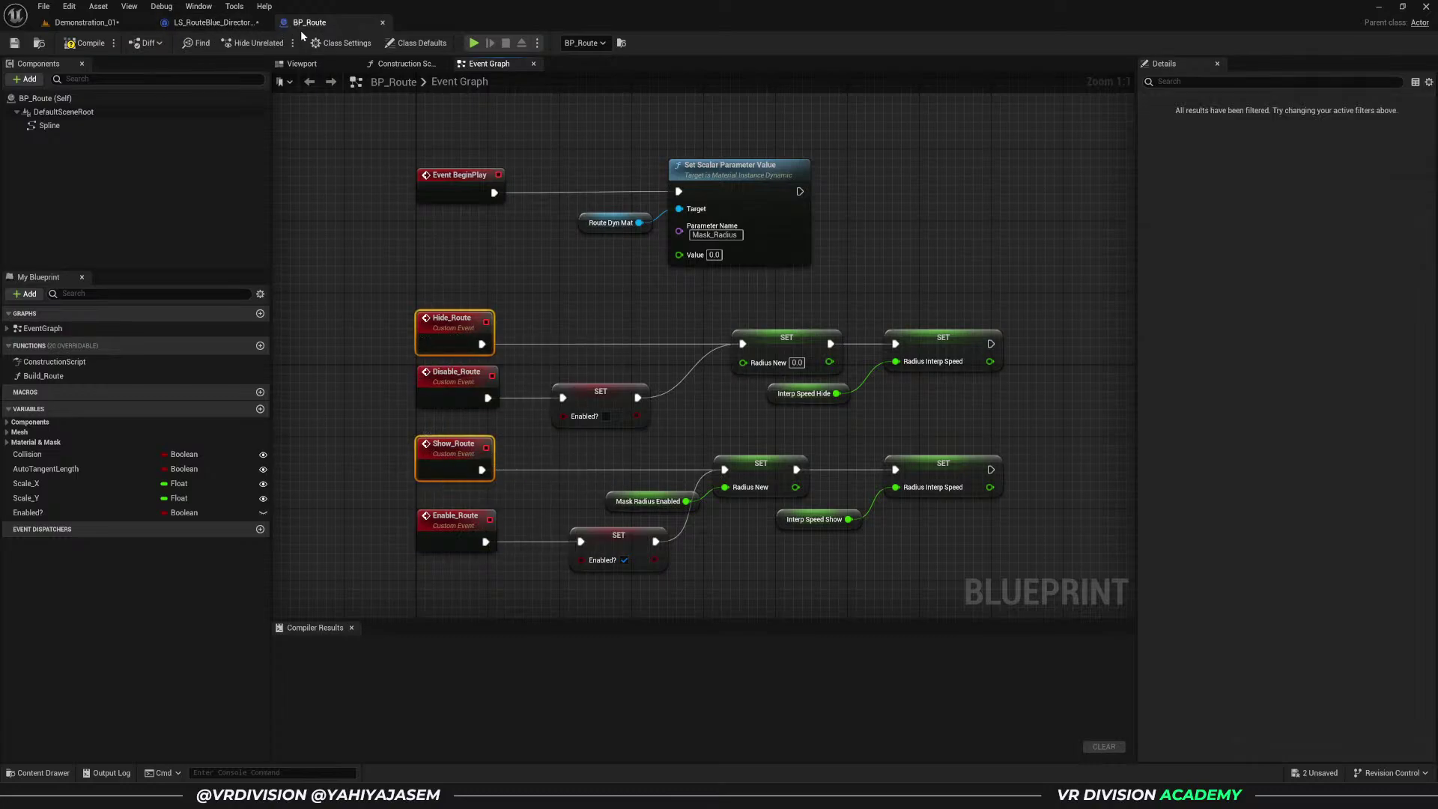
- Return to the LS_RouteBlue sequence and reopen the event graph of its frame 0 key
{"action": "left_click", "coordinate": [116, 22]}
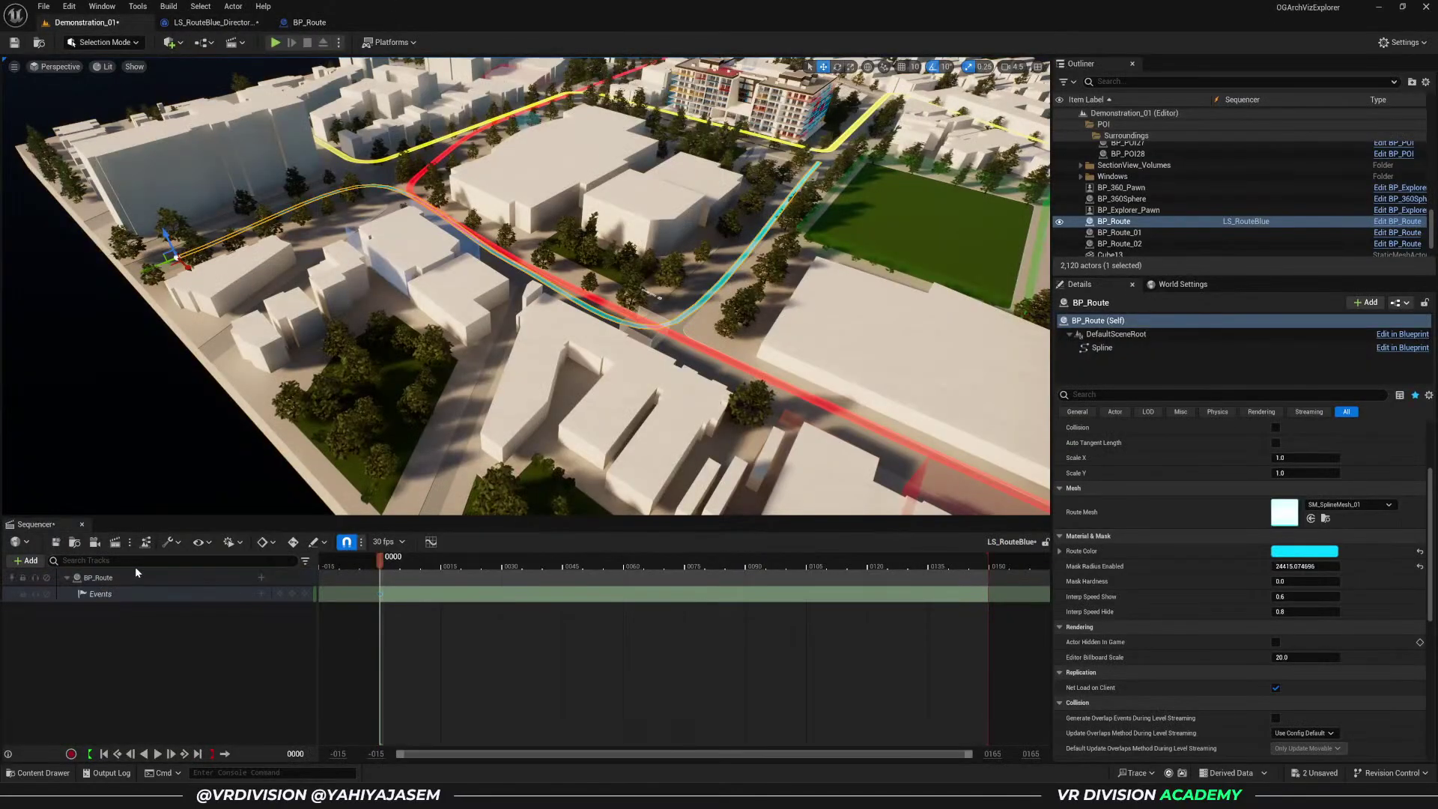
{"action": "left_click", "coordinate": [129, 594]}
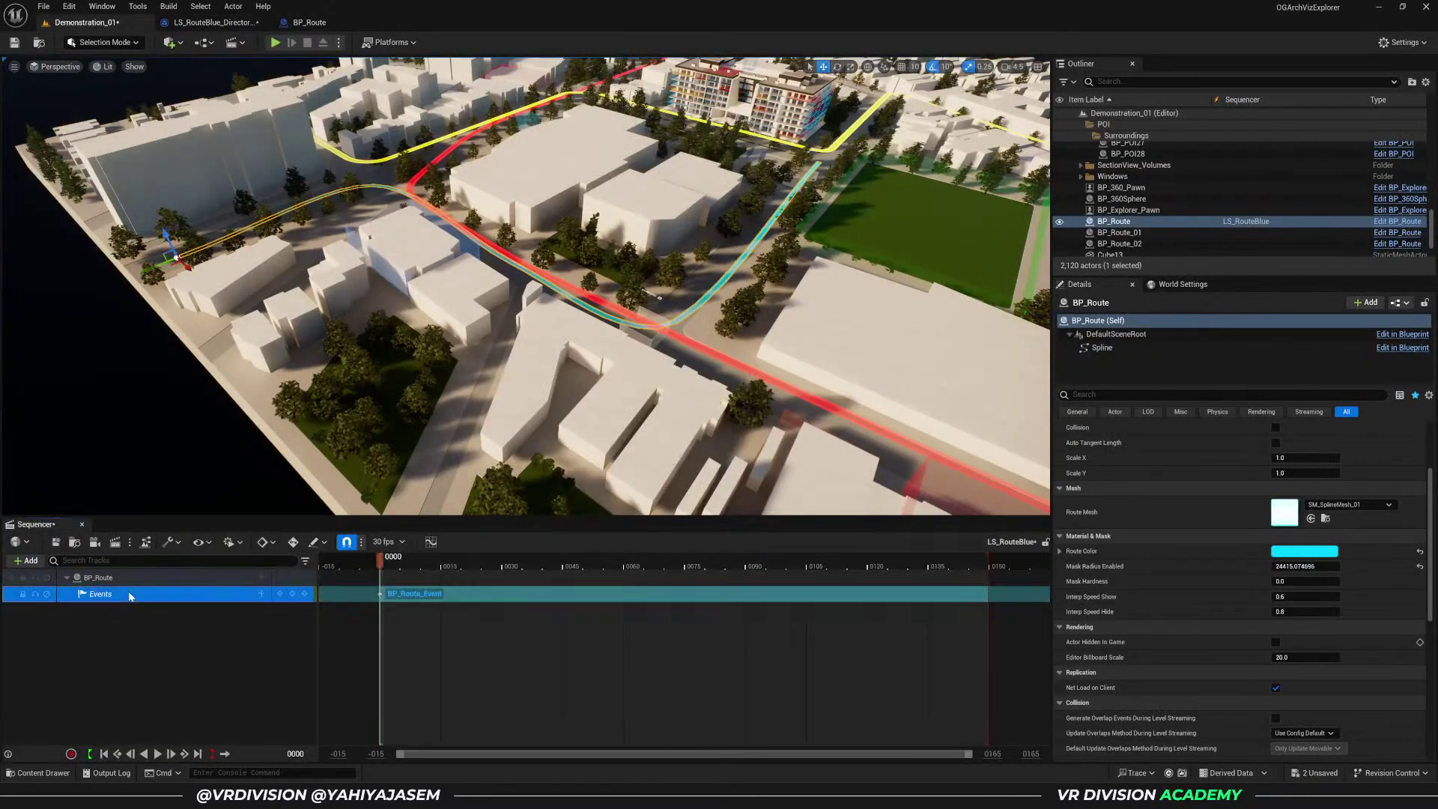
{"action": "double_click", "coordinate": [381, 595]}
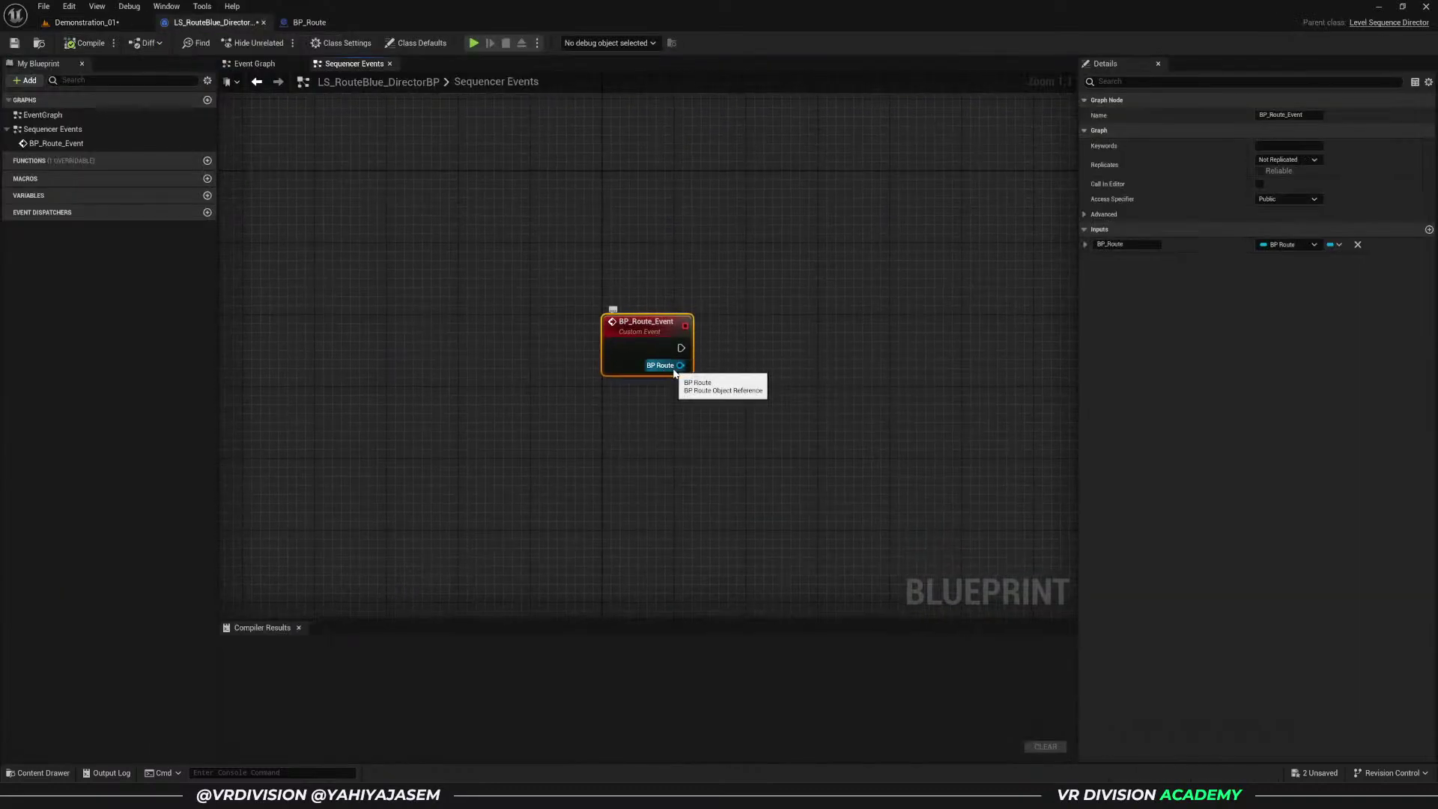
- Review BP_Route's custom events again, checking Show_Route and Hide_Route as the calls for the sequence
{"action": "left_click", "coordinate": [310, 21]}
{"action": "left_click_drag", "start_coordinate": [345, 303], "coordinate": [514, 591]}
{"action": "left_click", "coordinate": [520, 587]}
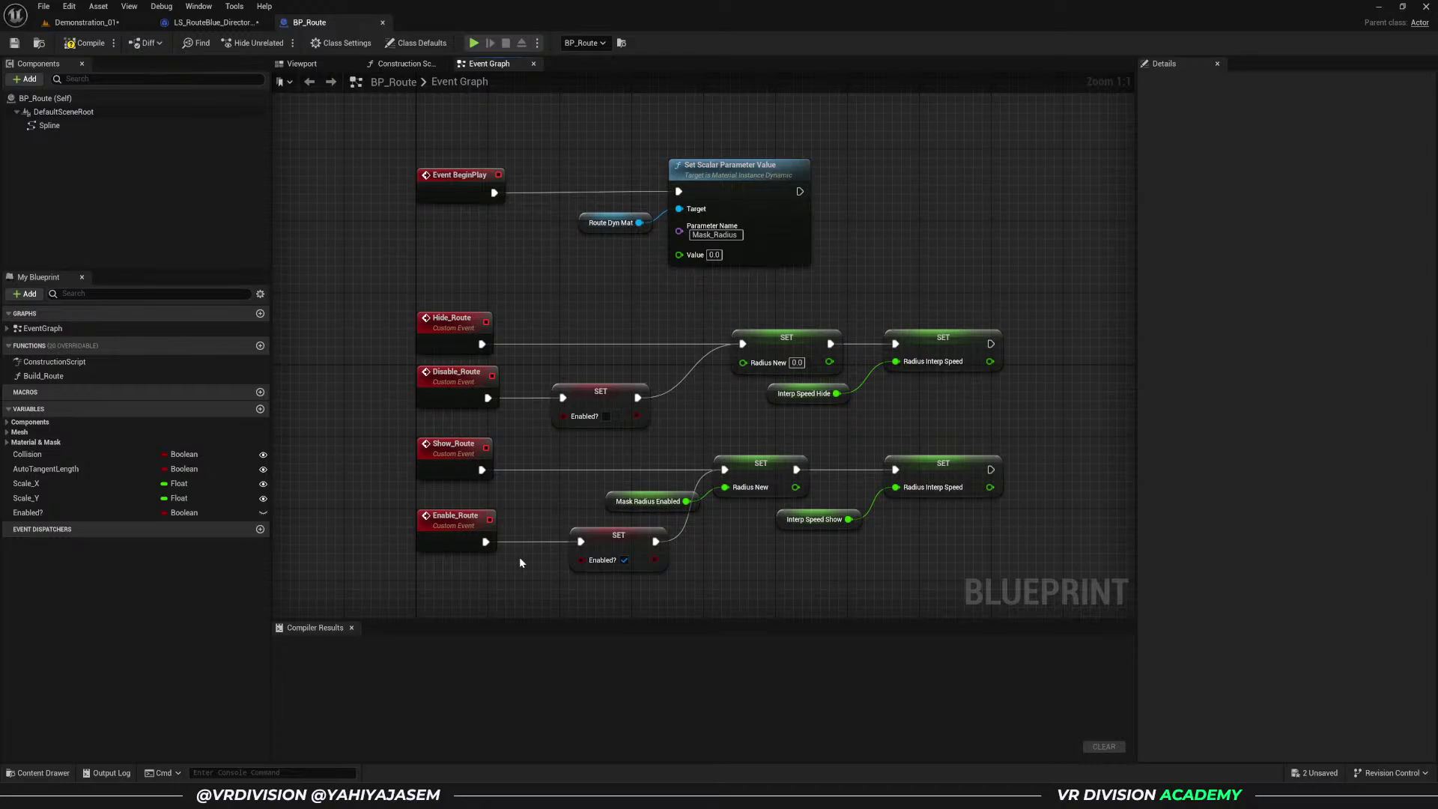
{"action": "left_click", "coordinate": [255, 43]}
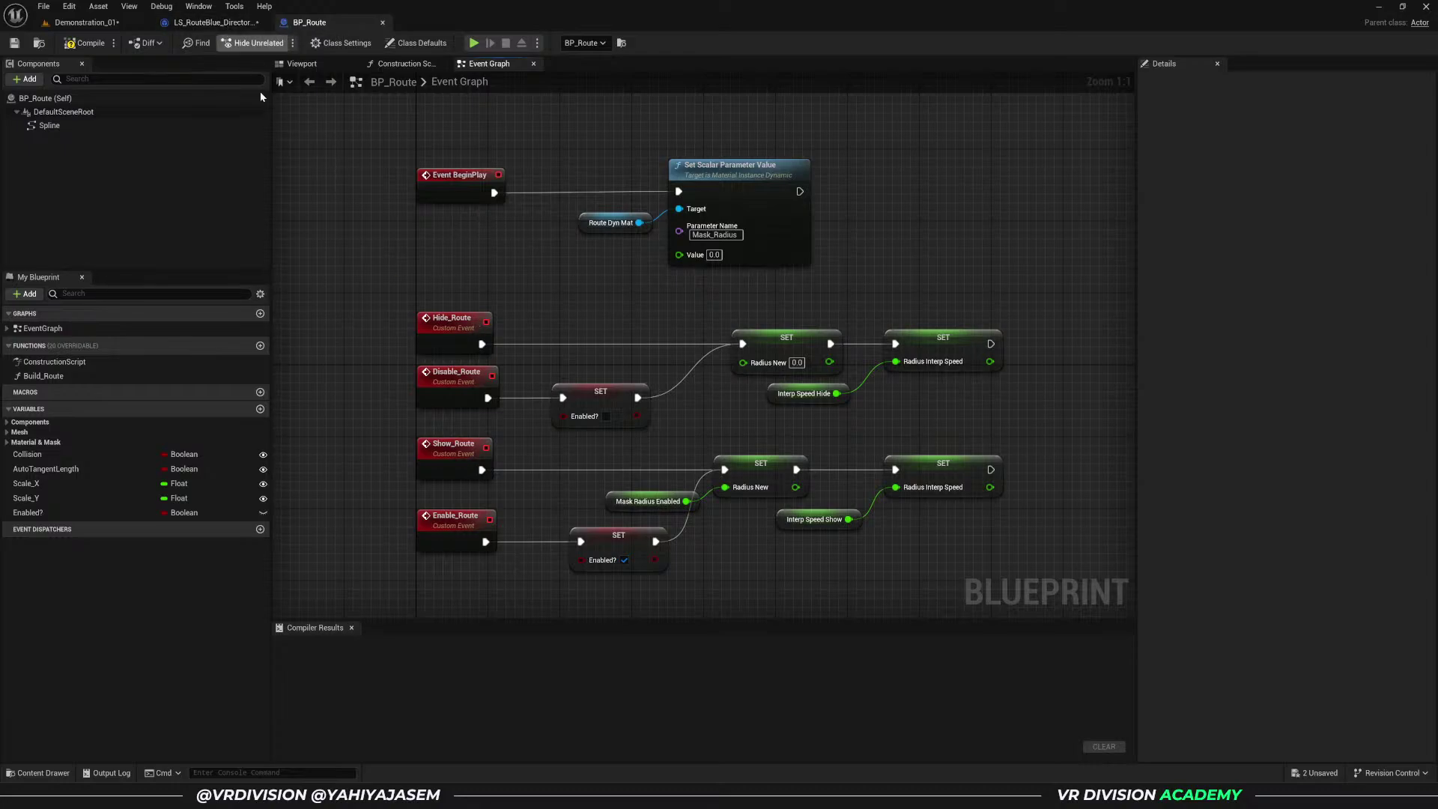
{"action": "left_click", "coordinate": [454, 449]}
{"action": "left_click", "coordinate": [453, 322]}
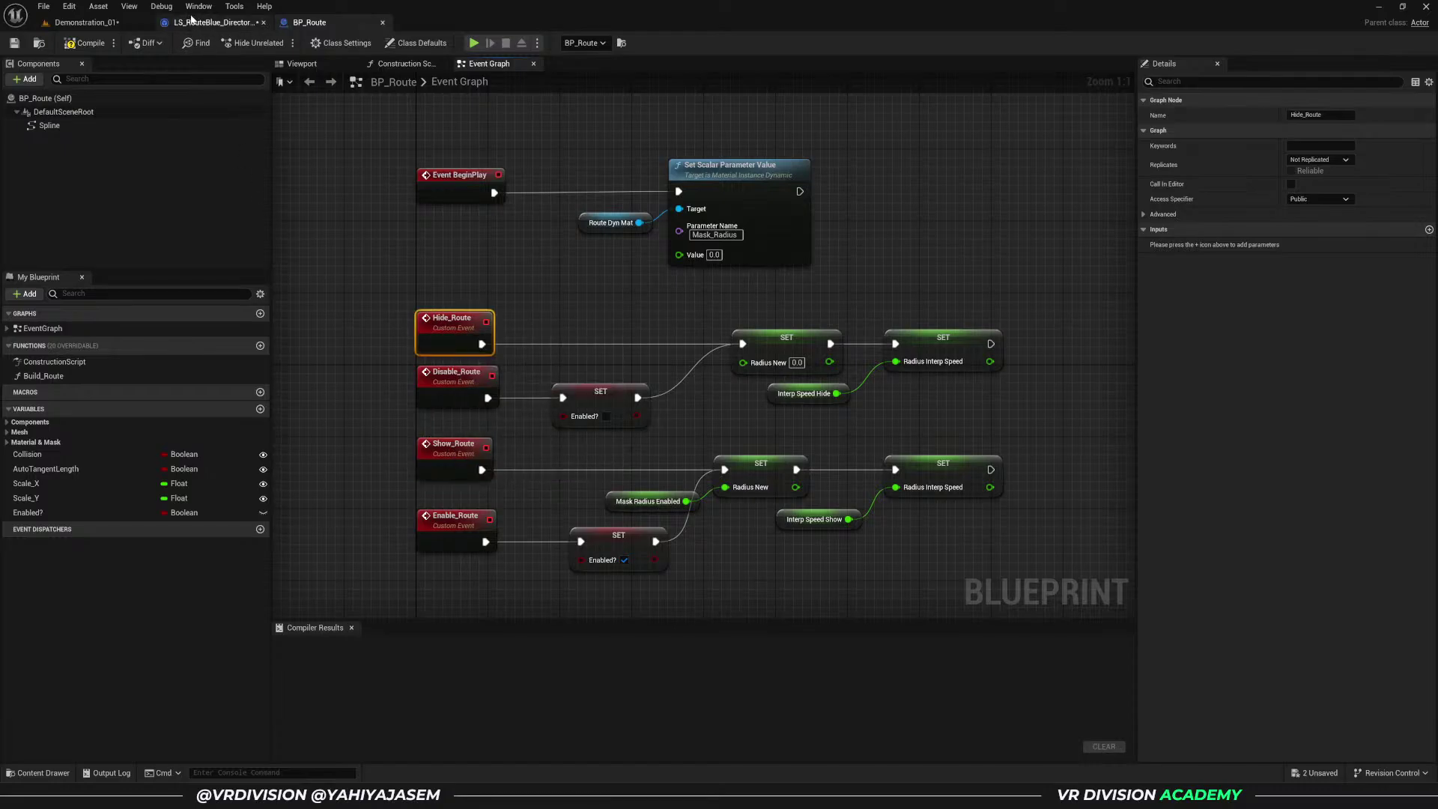
{"action": "left_click", "coordinate": [234, 6]}
- Connect BP_Route_Event to a Show Route call targeting its BP Route output, and compile the director blueprint
{"action": "left_click", "coordinate": [215, 22]}
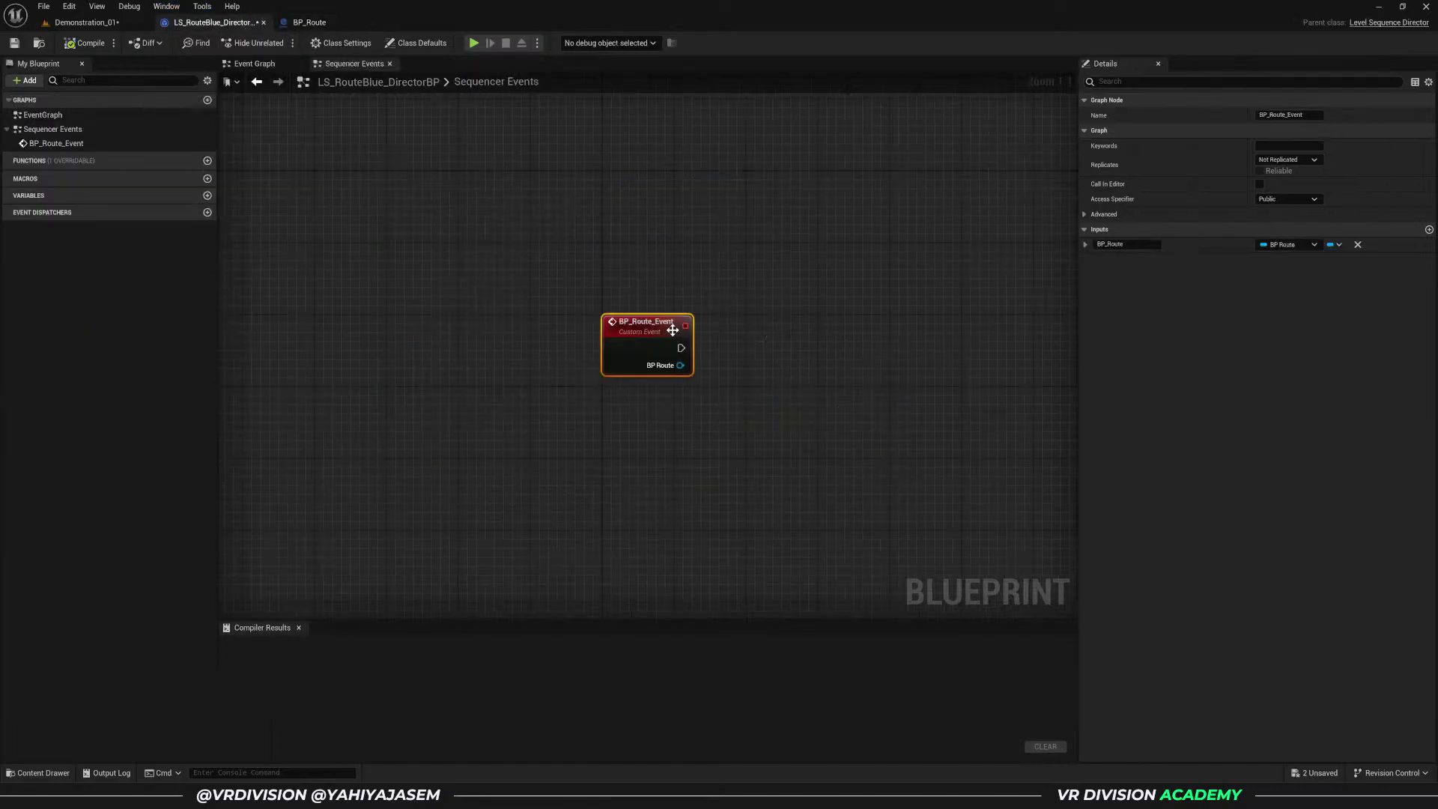
{"action": "left_click_drag", "start_coordinate": [659, 362], "coordinate": [664, 364]}
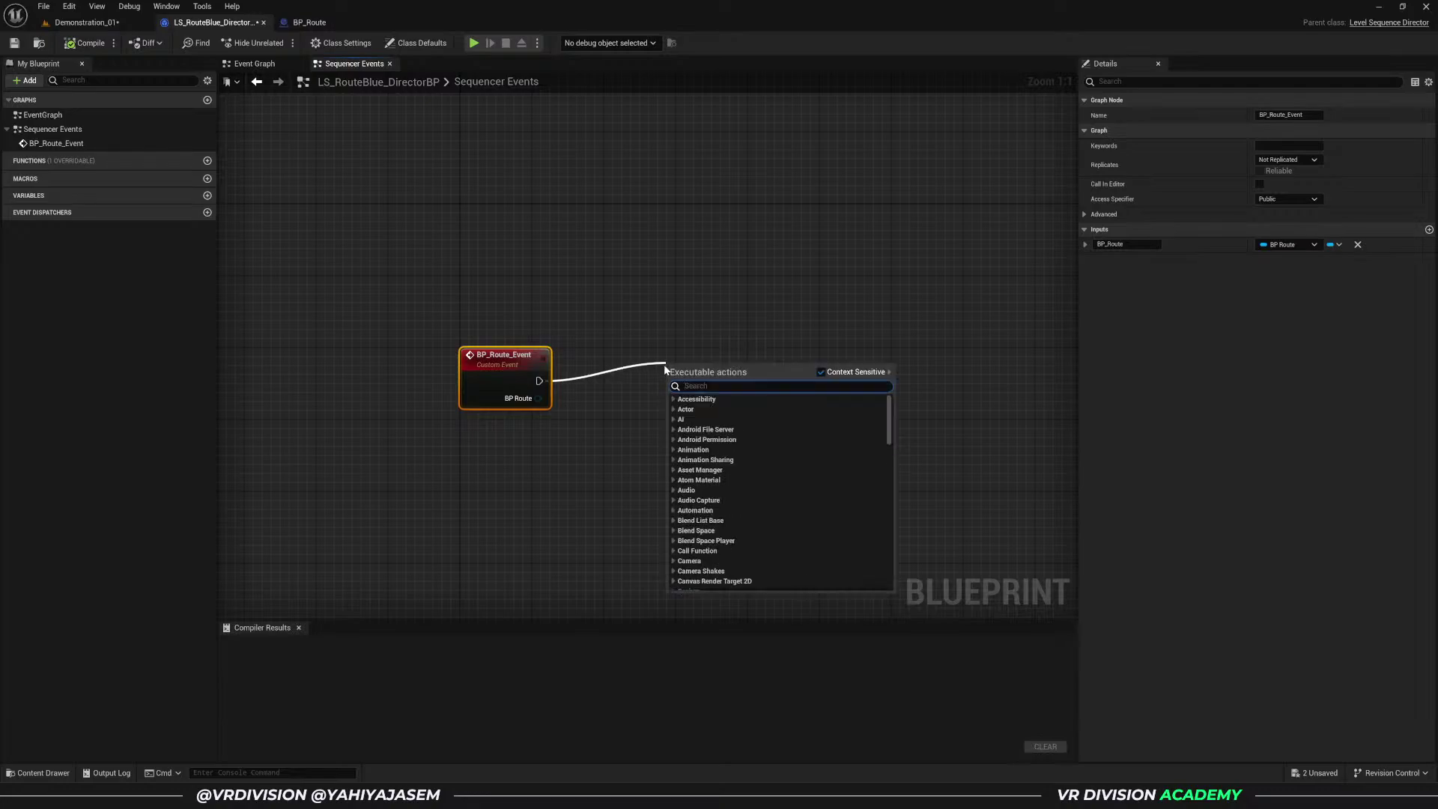
{"action": "type", "text": "show"}
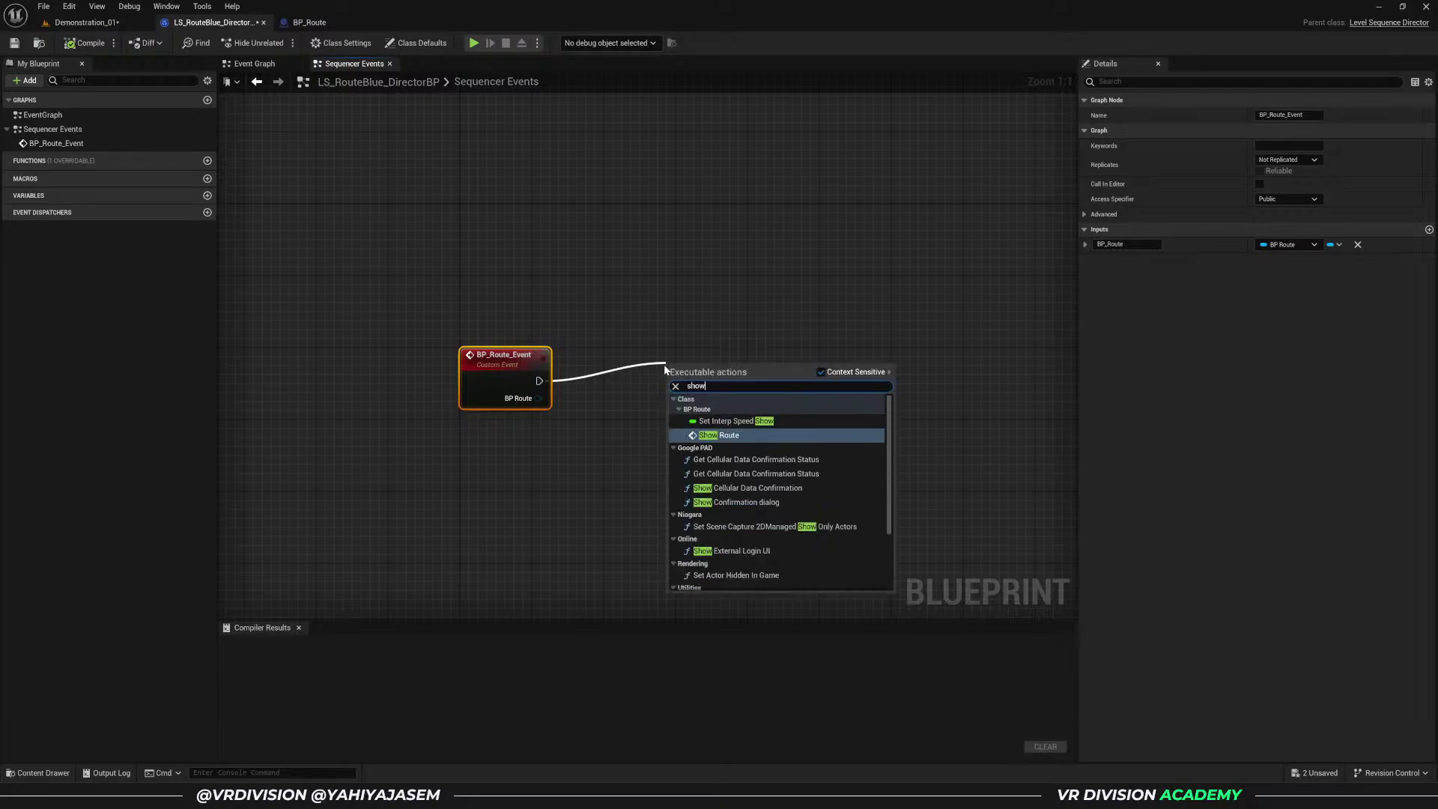
{"action": "left_click", "coordinate": [717, 435]}
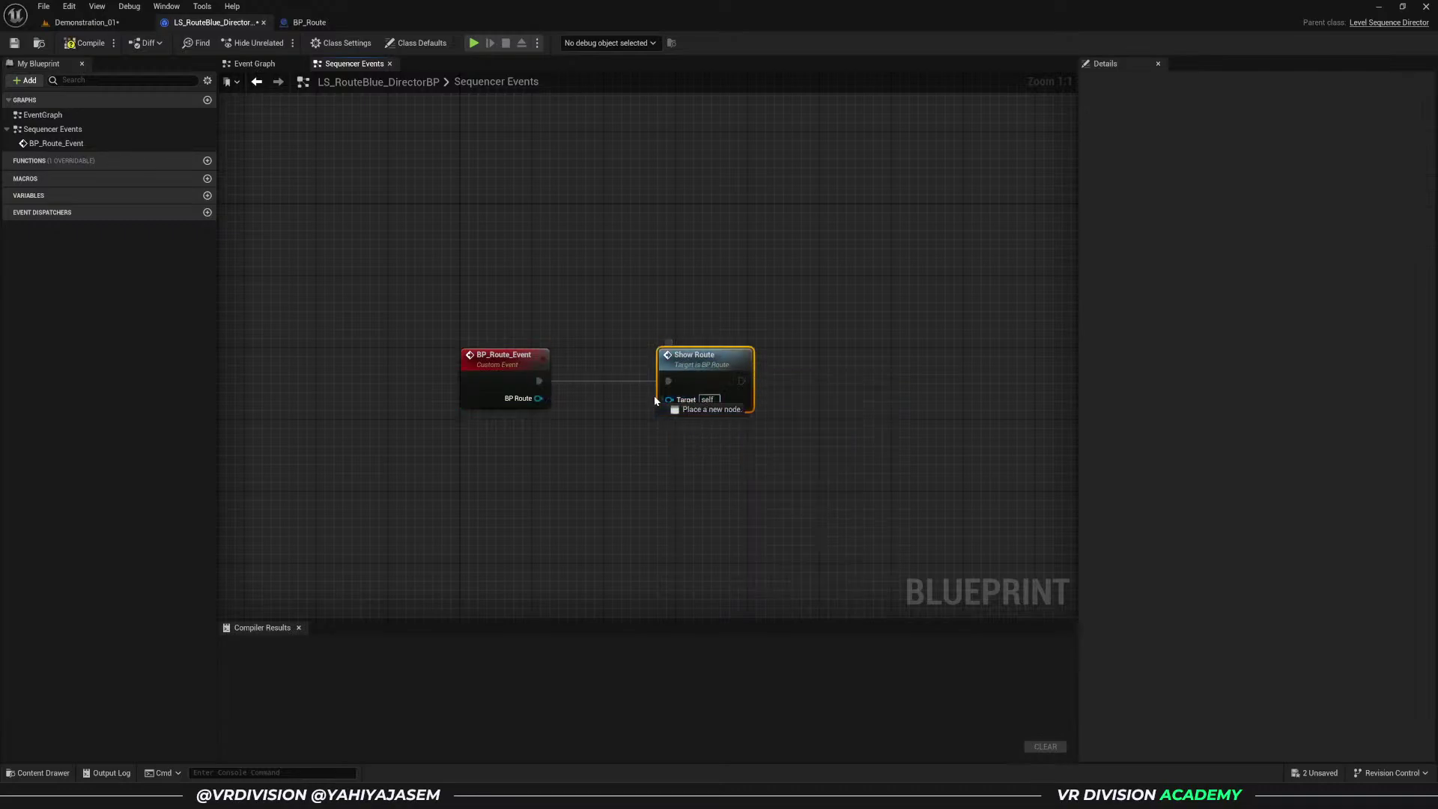
{"action": "left_click_drag", "start_coordinate": [533, 403], "coordinate": [533, 403]}
{"action": "left_click", "coordinate": [69, 43]}
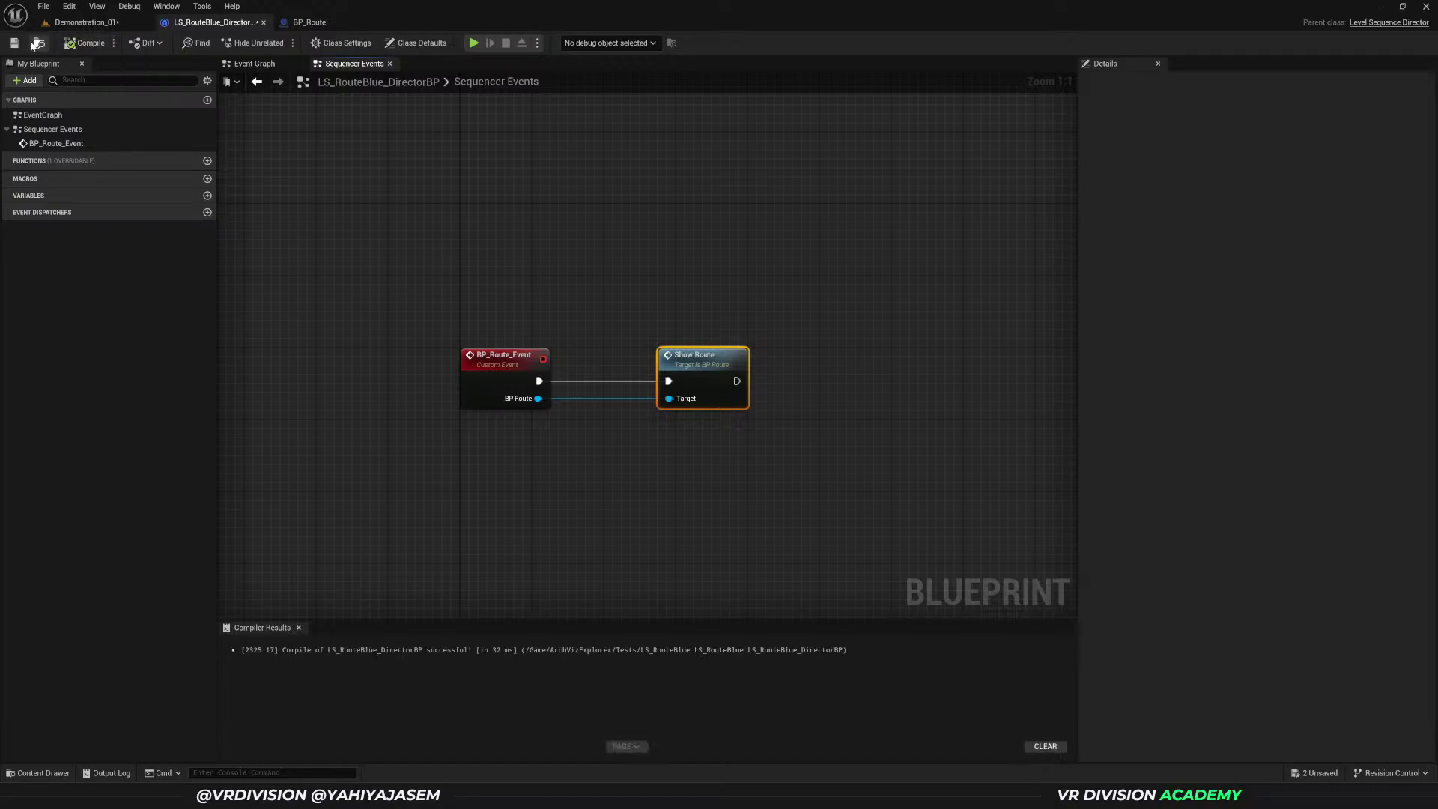
- Add a second event key to BP_Route's Events track at about frame 70 and open its event graph
{"action": "left_click", "coordinate": [86, 22]}
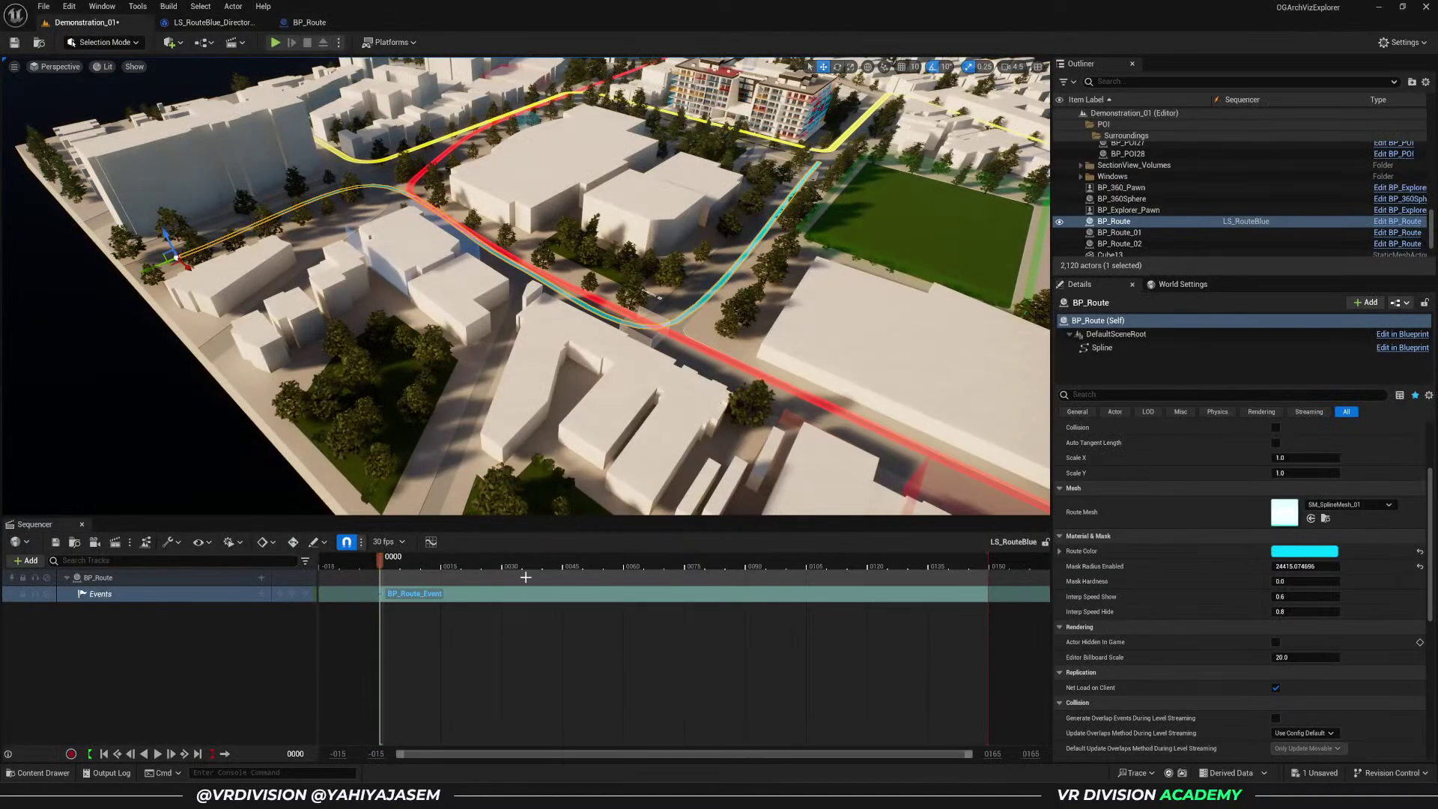
{"action": "left_click", "coordinate": [677, 562]}
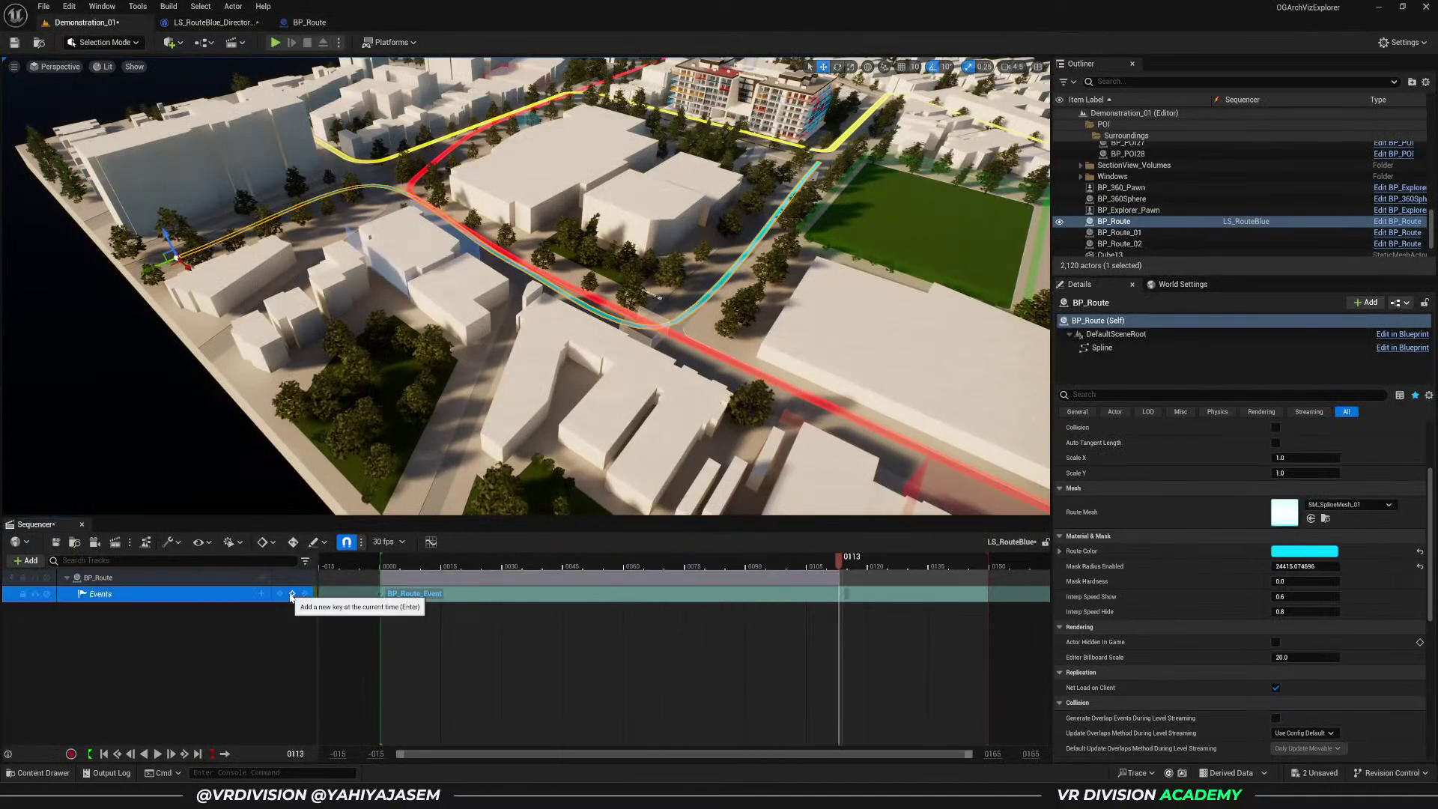
{"action": "left_click", "coordinate": [293, 593]}
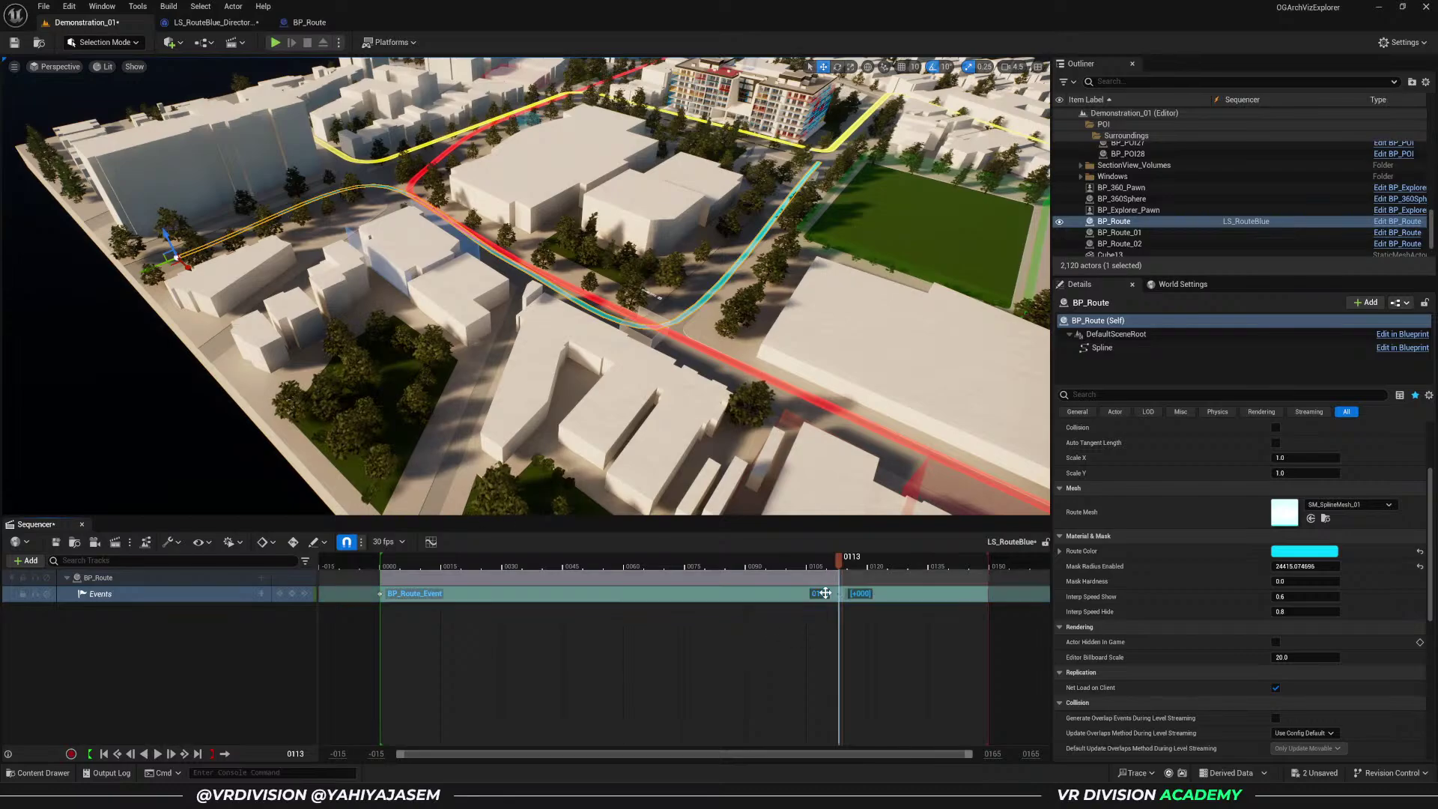
{"action": "left_click_drag", "start_coordinate": [836, 594], "coordinate": [686, 621]}
{"action": "double_click", "coordinate": [667, 593]}
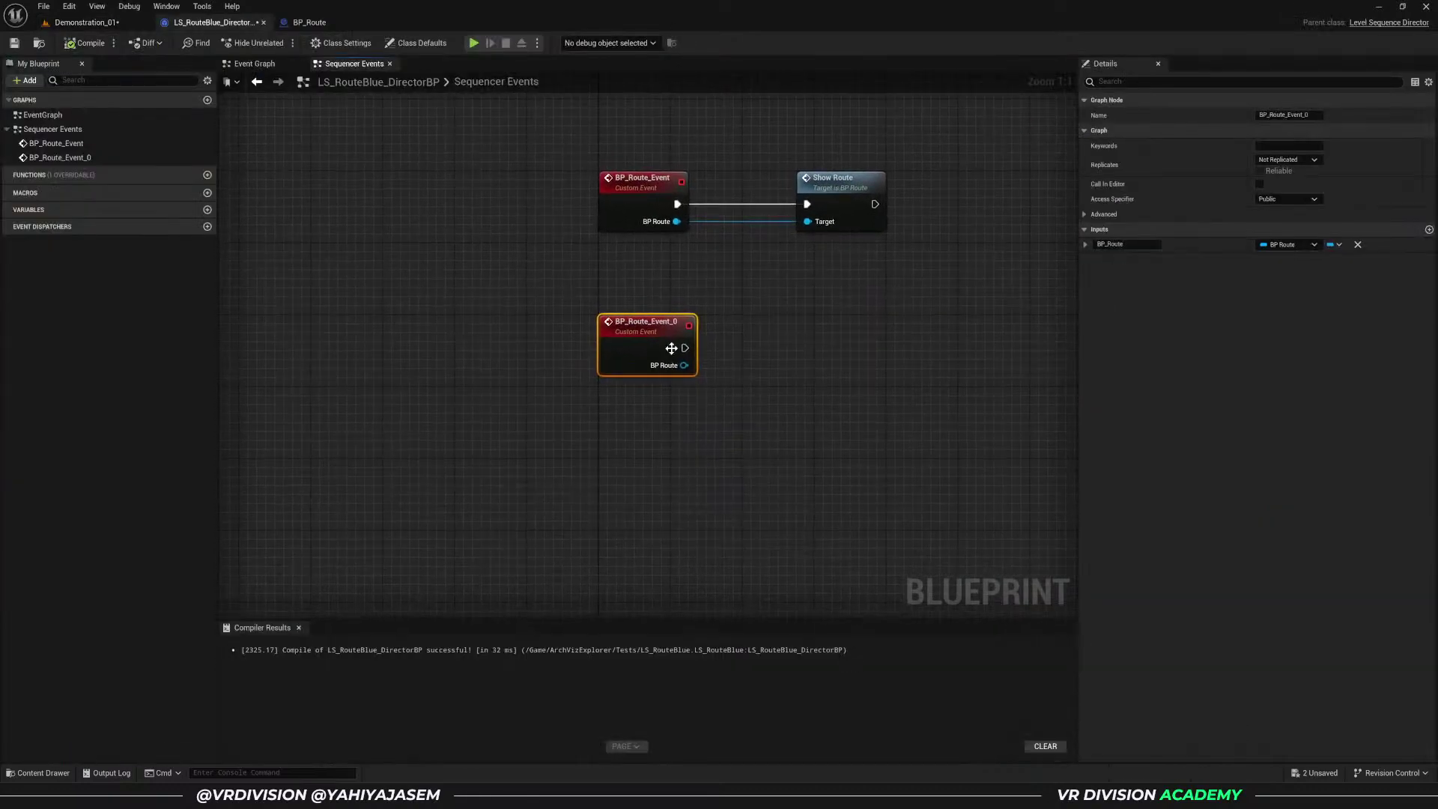
- Connect BP_Route_Event_0 to a Hide Route call and link its BP Route output to the target
{"action": "left_click_drag", "start_coordinate": [749, 352], "coordinate": [801, 350]}
{"action": "type", "text": "Hide"}
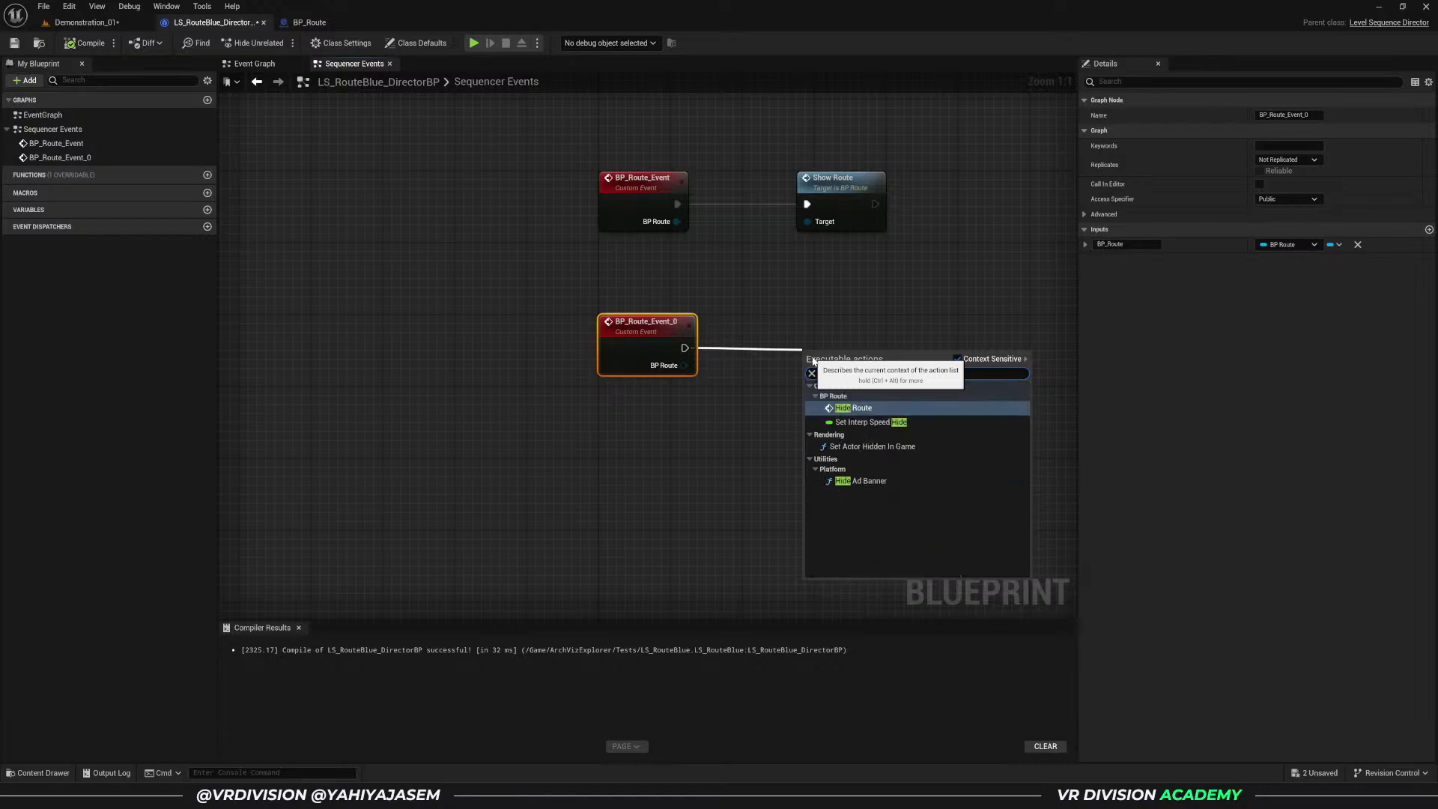
{"action": "key", "text": "Return"}
{"action": "left_click_drag", "start_coordinate": [808, 391], "coordinate": [684, 364]}
- Return to the sequence and move the first event key to about frame 24
{"action": "left_click", "coordinate": [81, 23]}
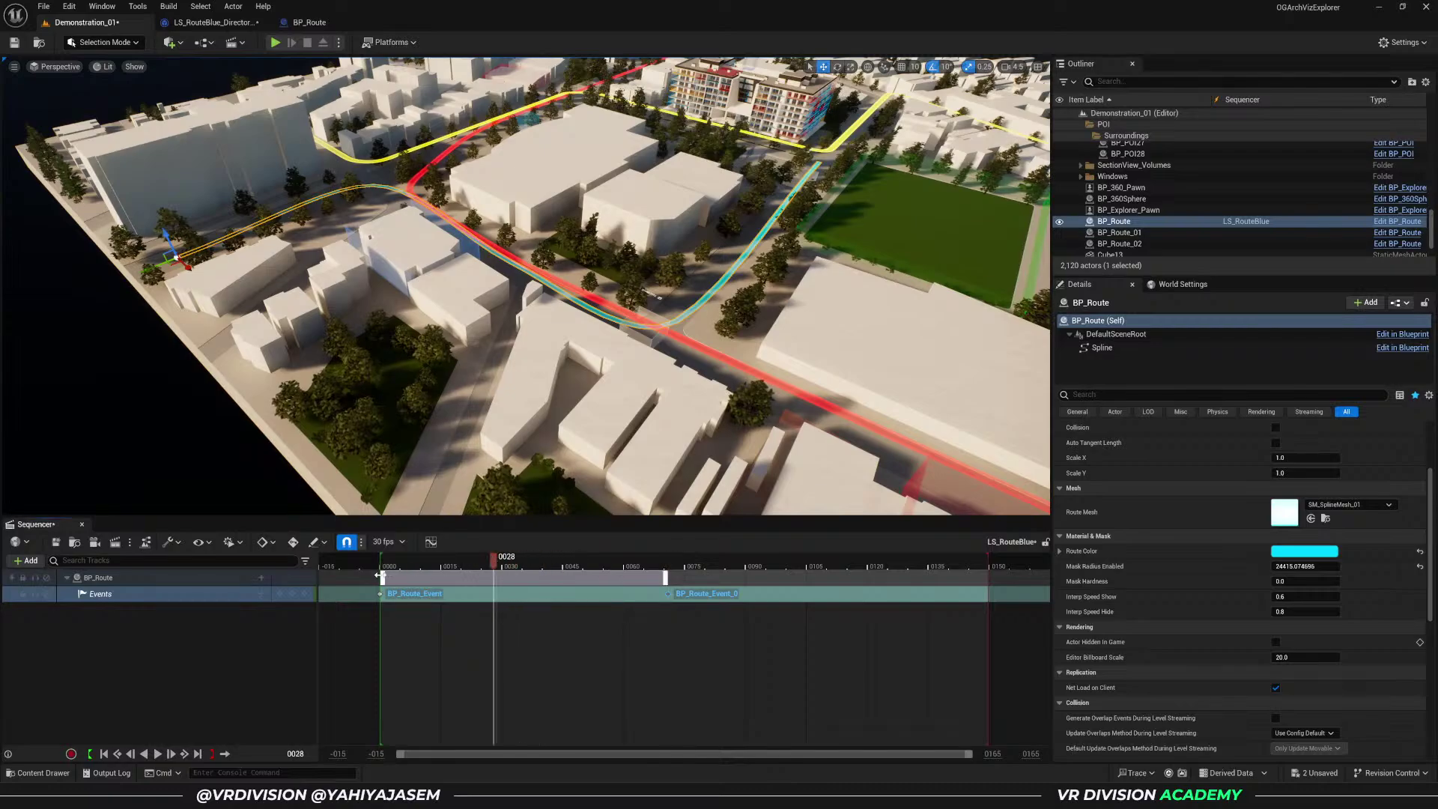
{"action": "left_click_drag", "start_coordinate": [380, 577], "coordinate": [484, 575]}
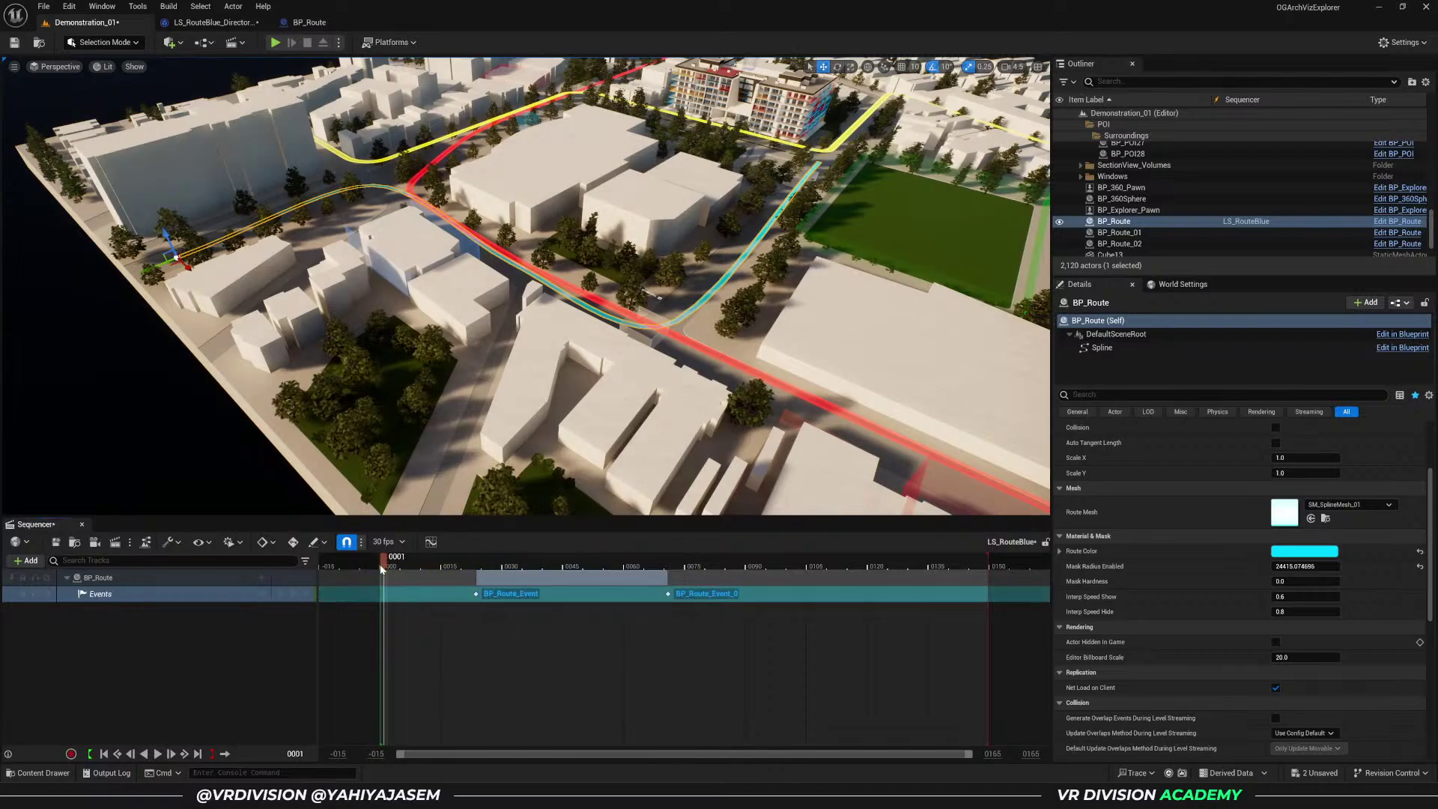
- Play the sequence in the editor, start simulating the level, and replay the sequence to check the route events
{"action": "key", "text": "space"}
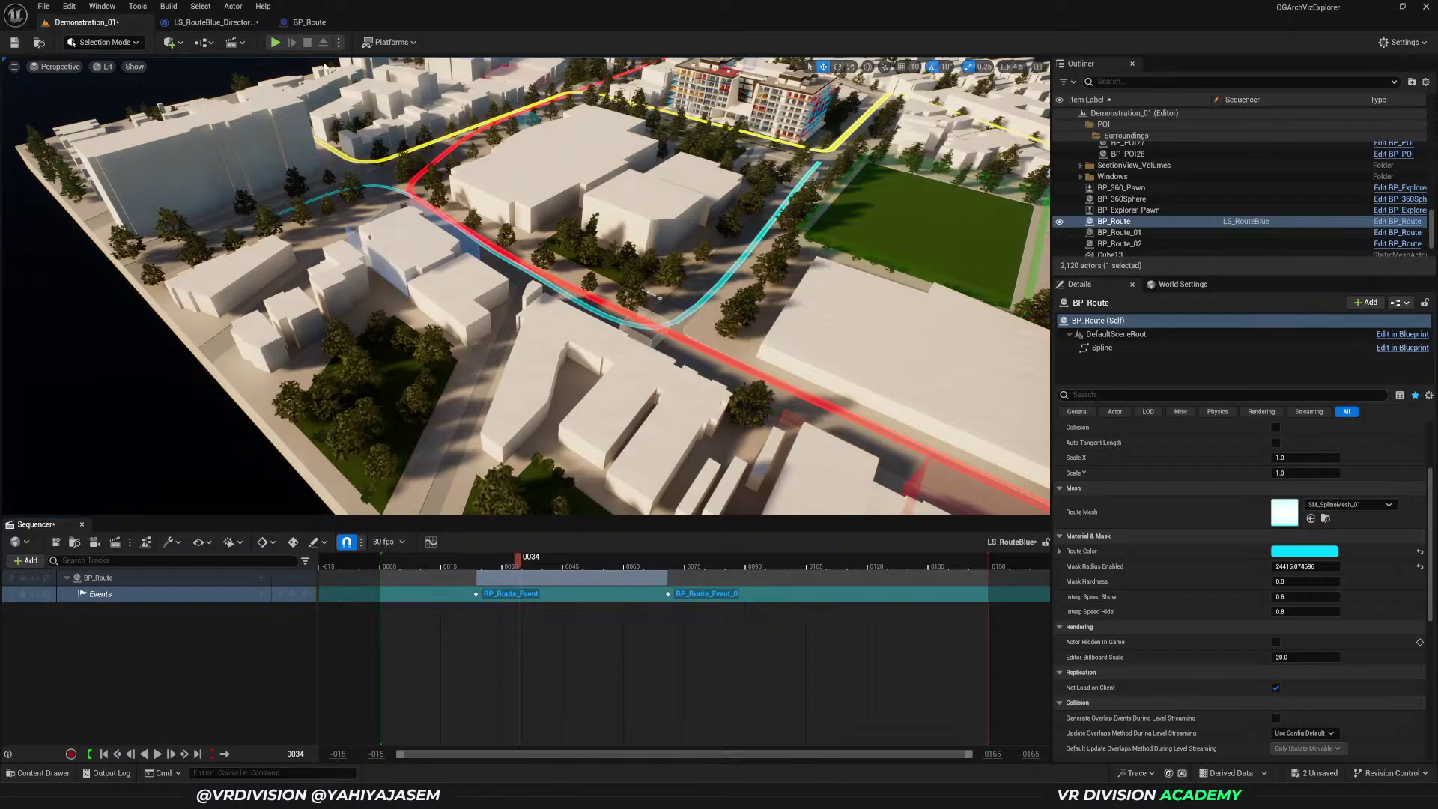
{"action": "left_click", "coordinate": [341, 44]}
{"action": "left_click", "coordinate": [399, 160]}
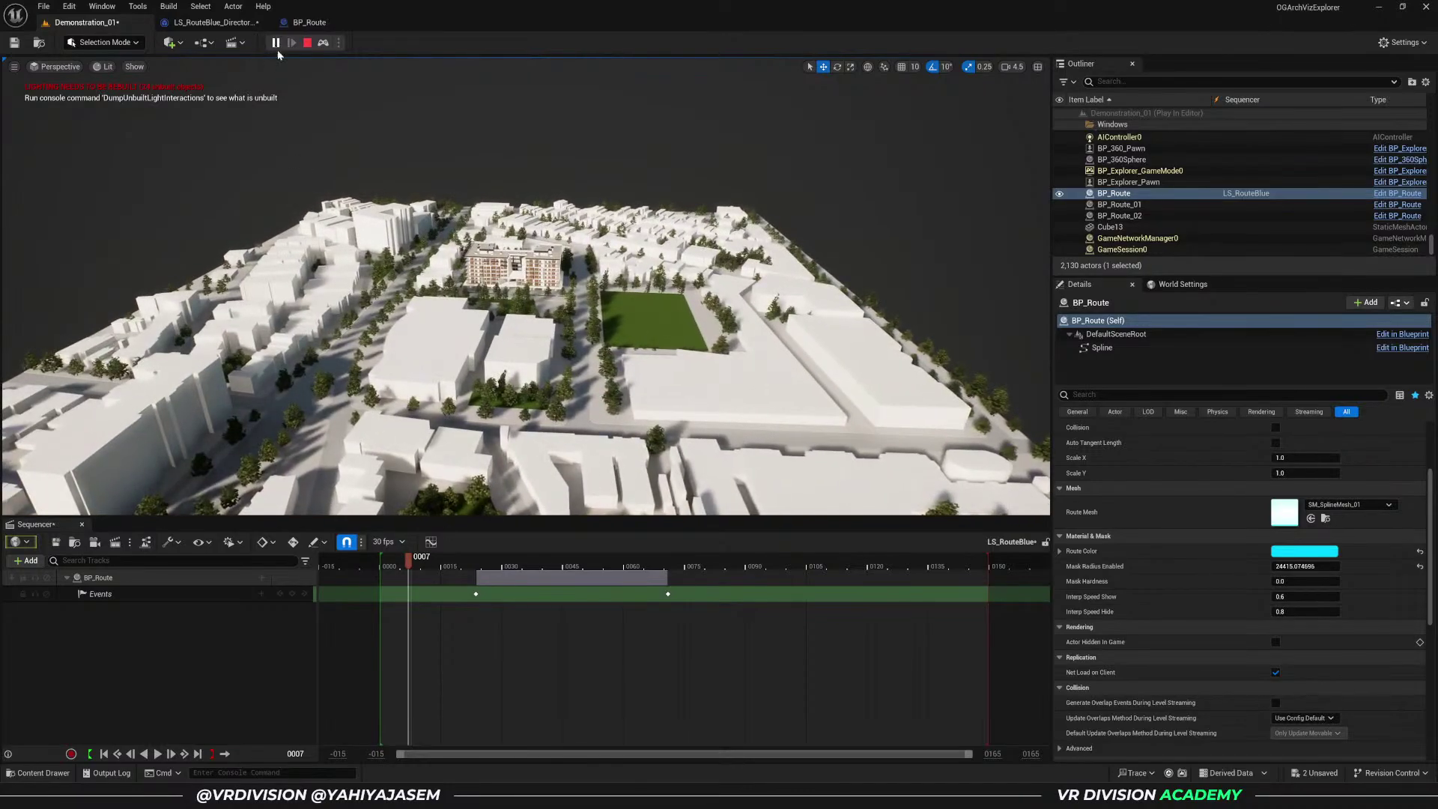
{"action": "left_click", "coordinate": [444, 628]}
{"action": "key", "text": "space"}
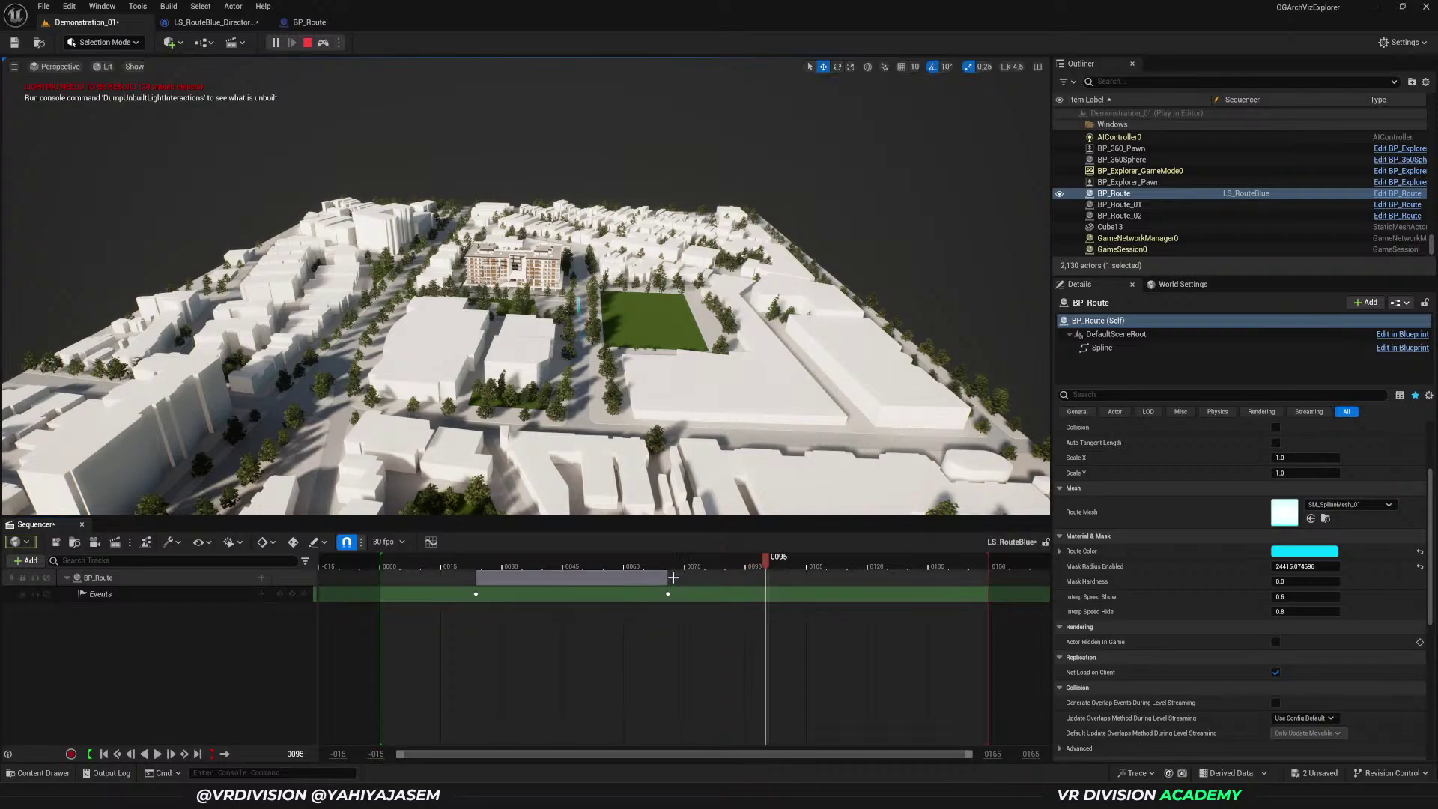
- Spread BP_Route's event keys to about frames 28 and 125, and replay with Mask Radius Enabled raised to about 109881
{"action": "left_click_drag", "start_coordinate": [670, 579], "coordinate": [889, 579]}
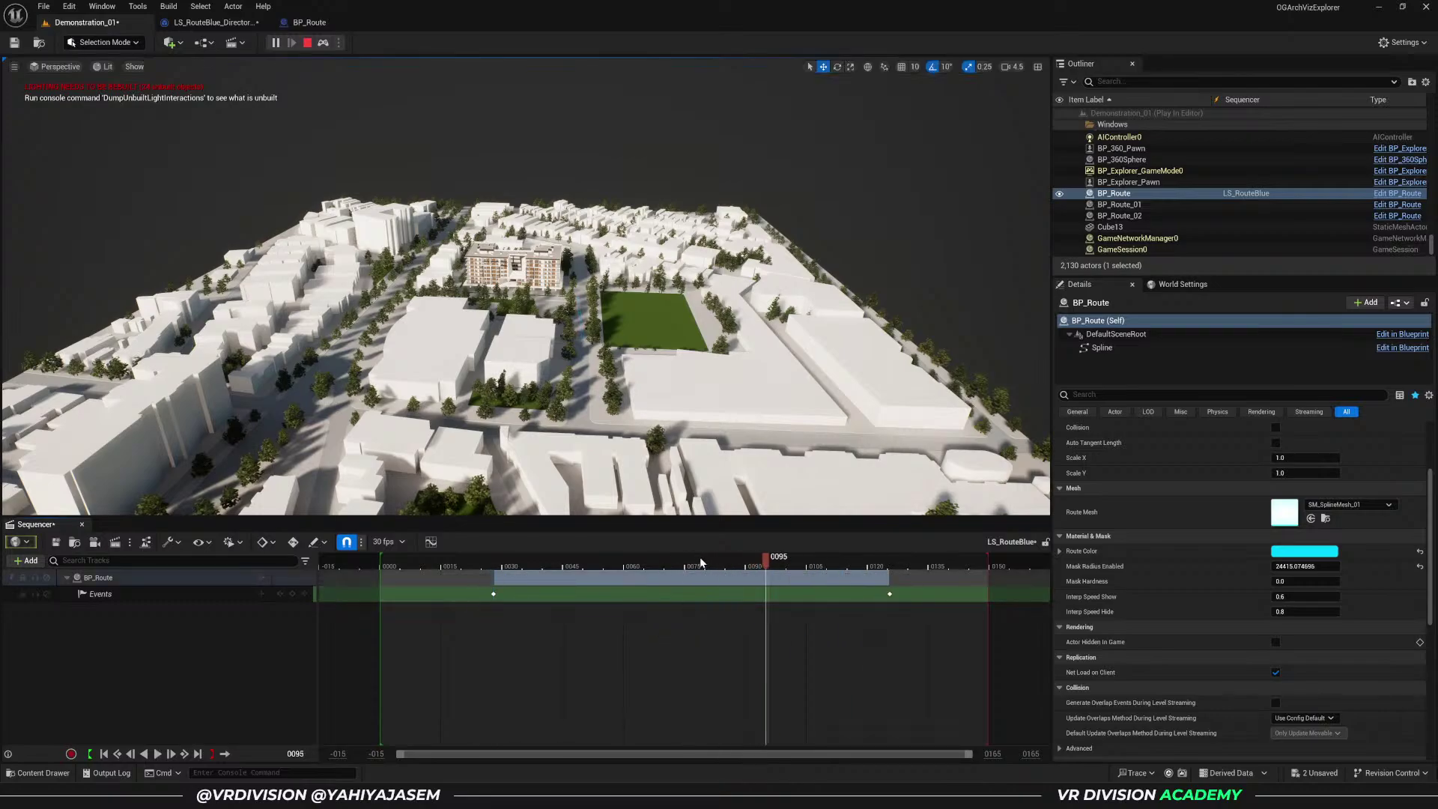
{"action": "left_click", "coordinate": [464, 559]}
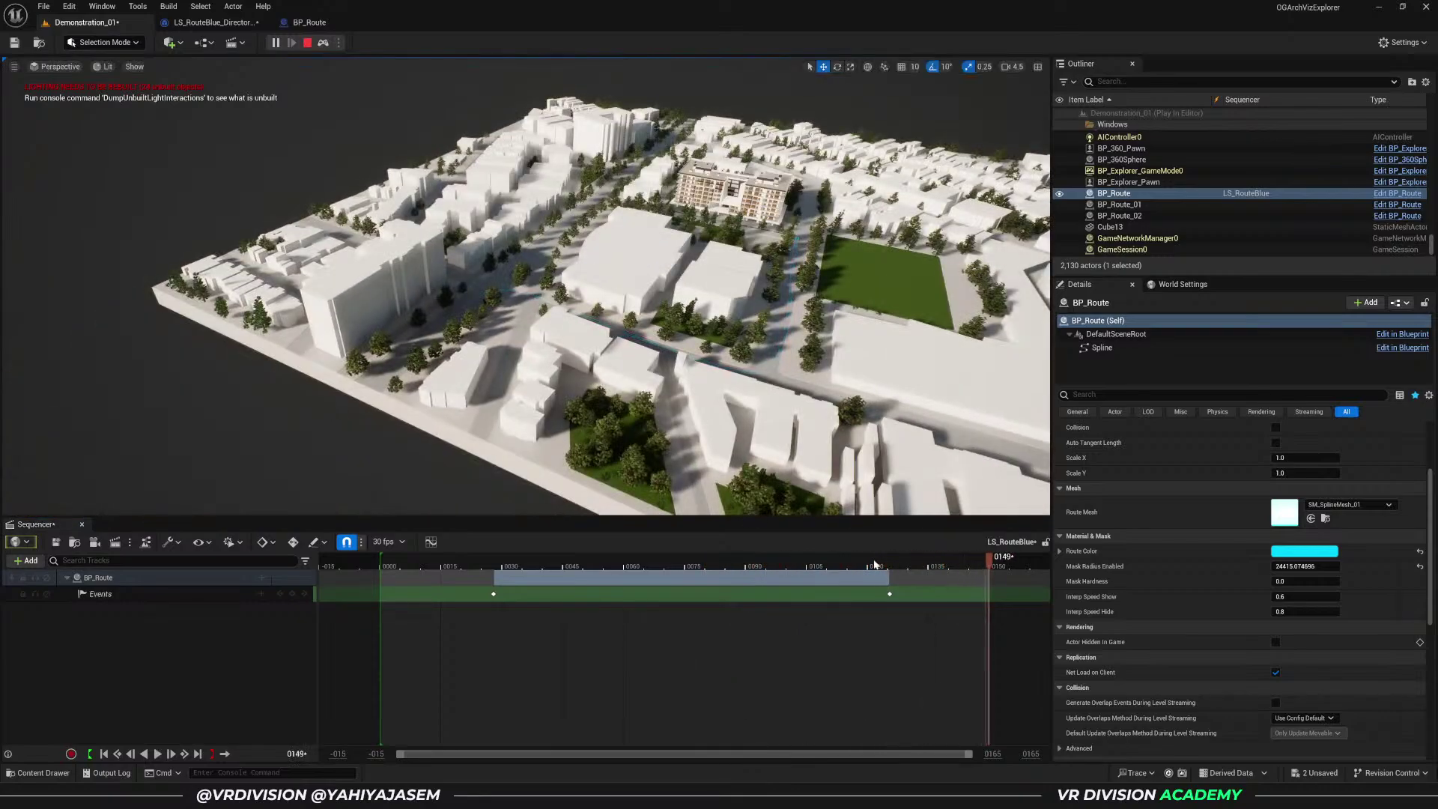
{"action": "left_click_drag", "start_coordinate": [1273, 564], "coordinate": [1333, 563]}
{"action": "left_click", "coordinate": [432, 561]}
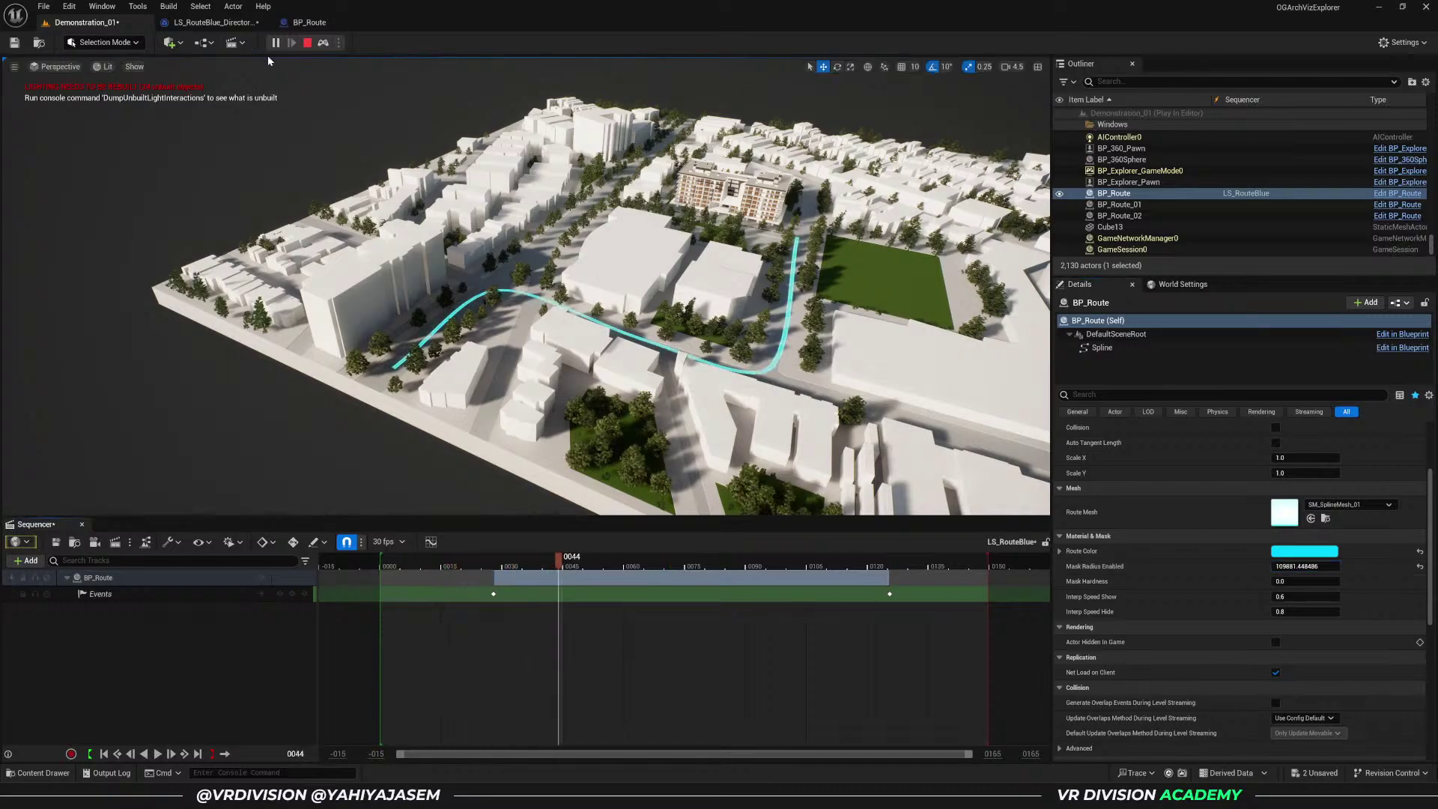
- Restart the level simulation and play the sequence from about frame 12 to check the new event timing
{"action": "left_click", "coordinate": [307, 43]}
{"action": "left_click", "coordinate": [277, 43]}
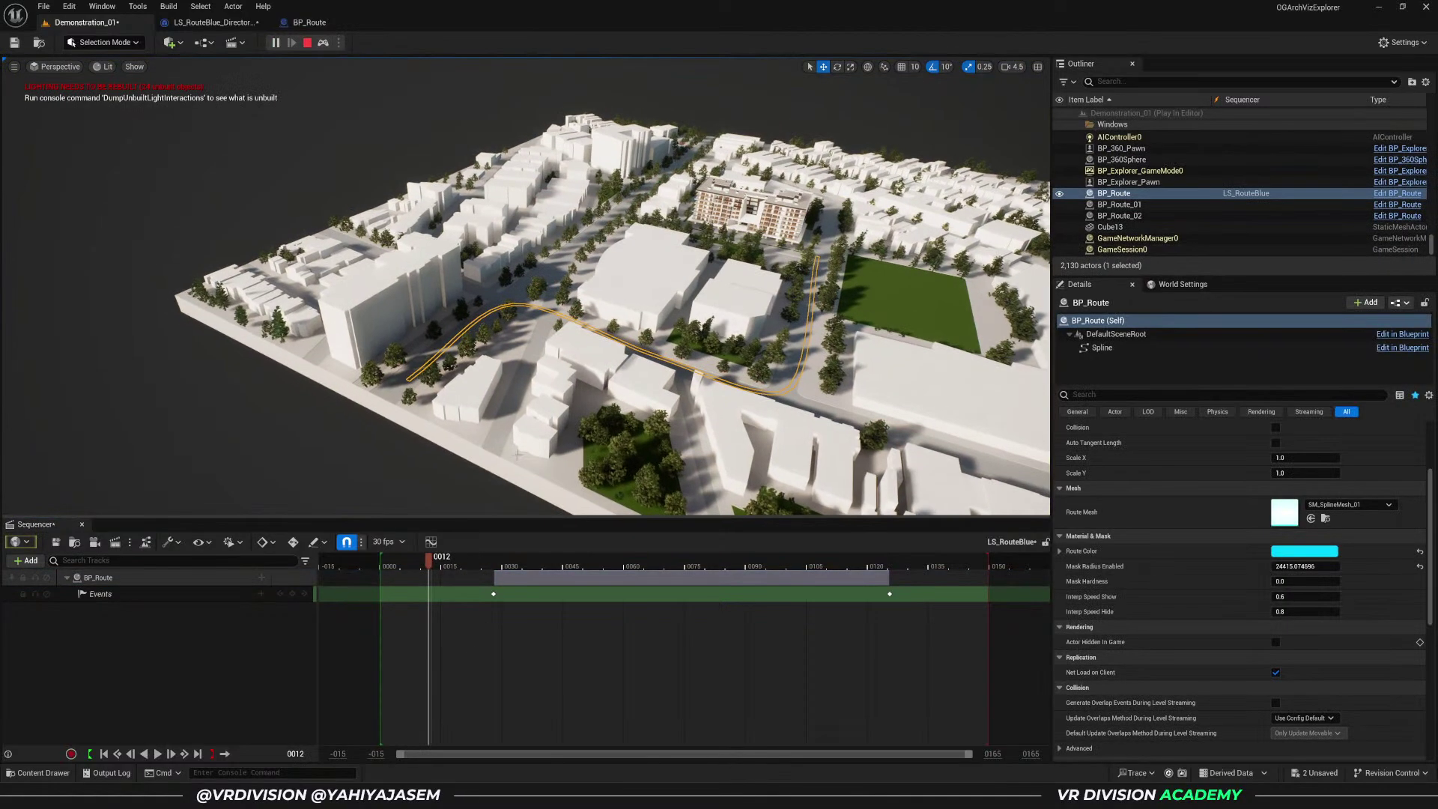
{"action": "left_click", "coordinate": [436, 434]}
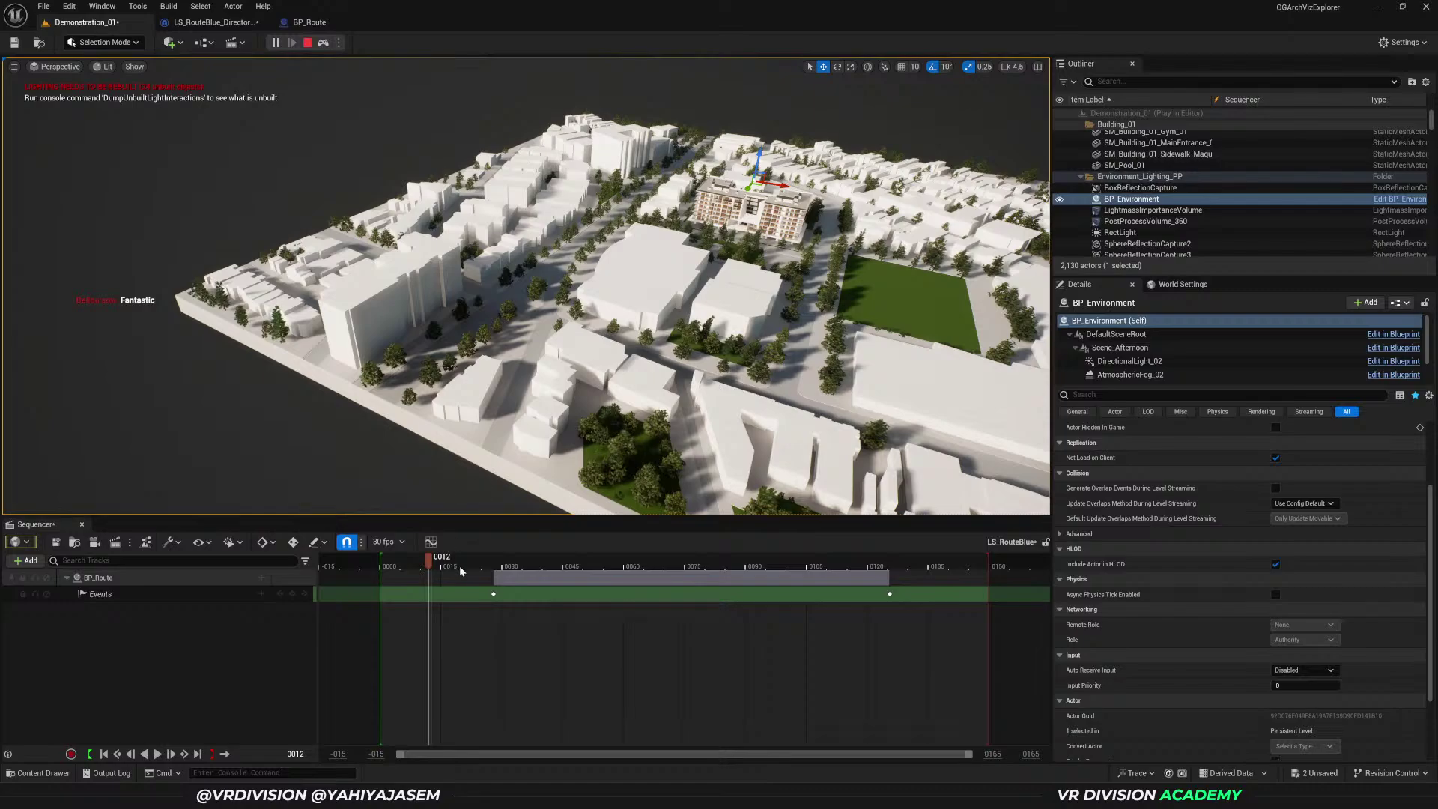
{"action": "left_click", "coordinate": [461, 656]}
{"action": "key", "text": "space"}
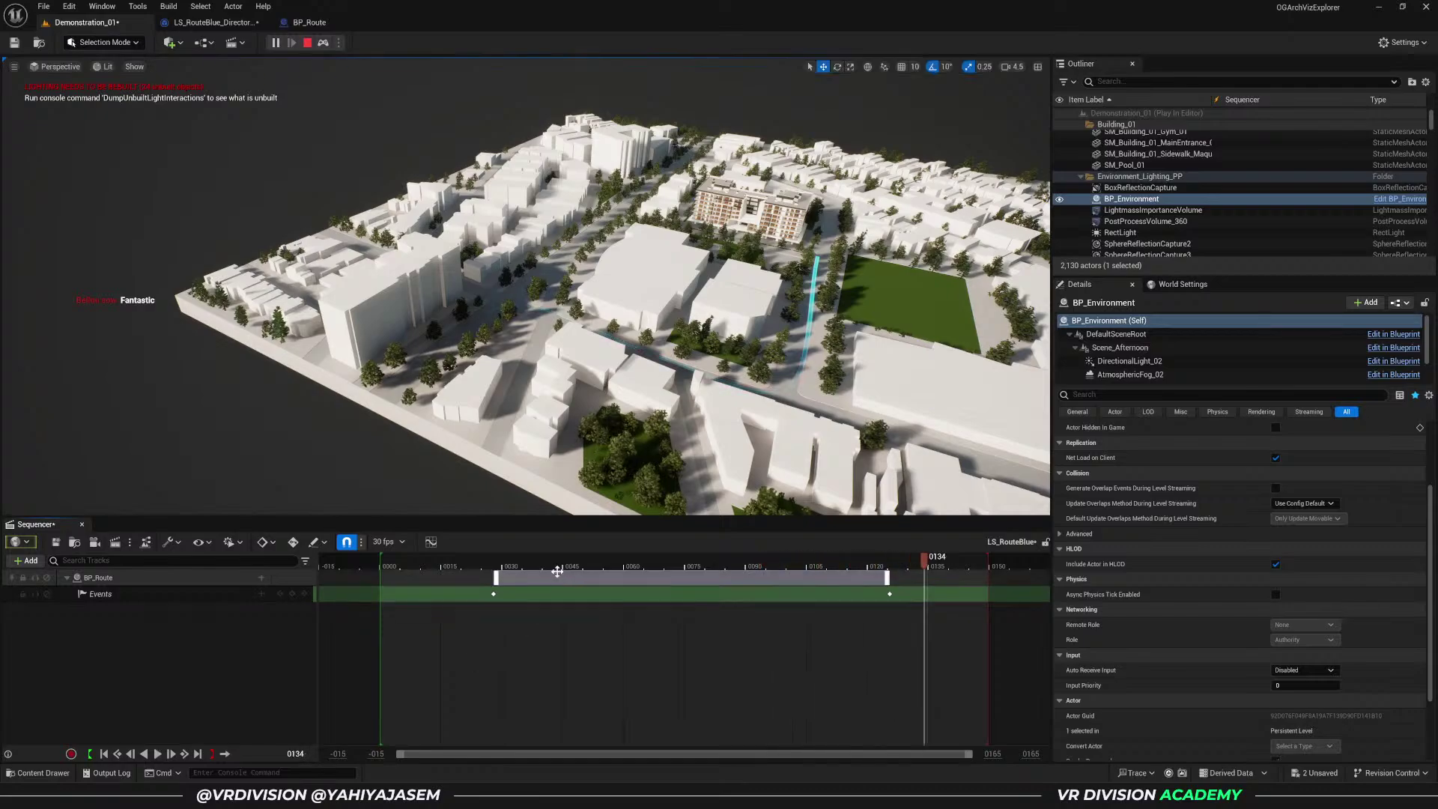
- Try a much larger Mask Radius Enabled on the simulated BP_Route, reset it to 500000, and replay the sequence
{"action": "left_click", "coordinate": [675, 579]}
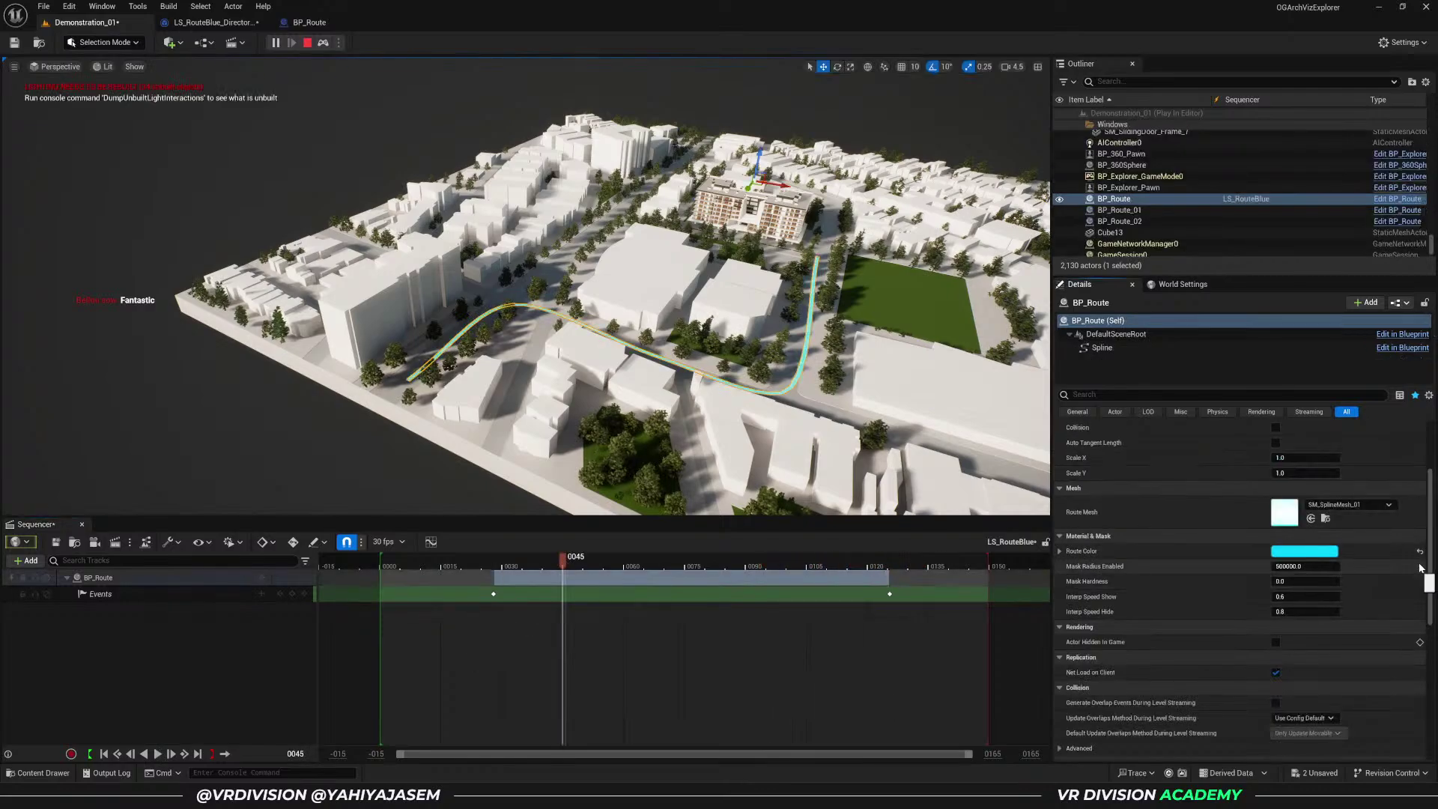
{"action": "left_click", "coordinate": [380, 660]}
{"action": "left_click", "coordinate": [323, 43]}
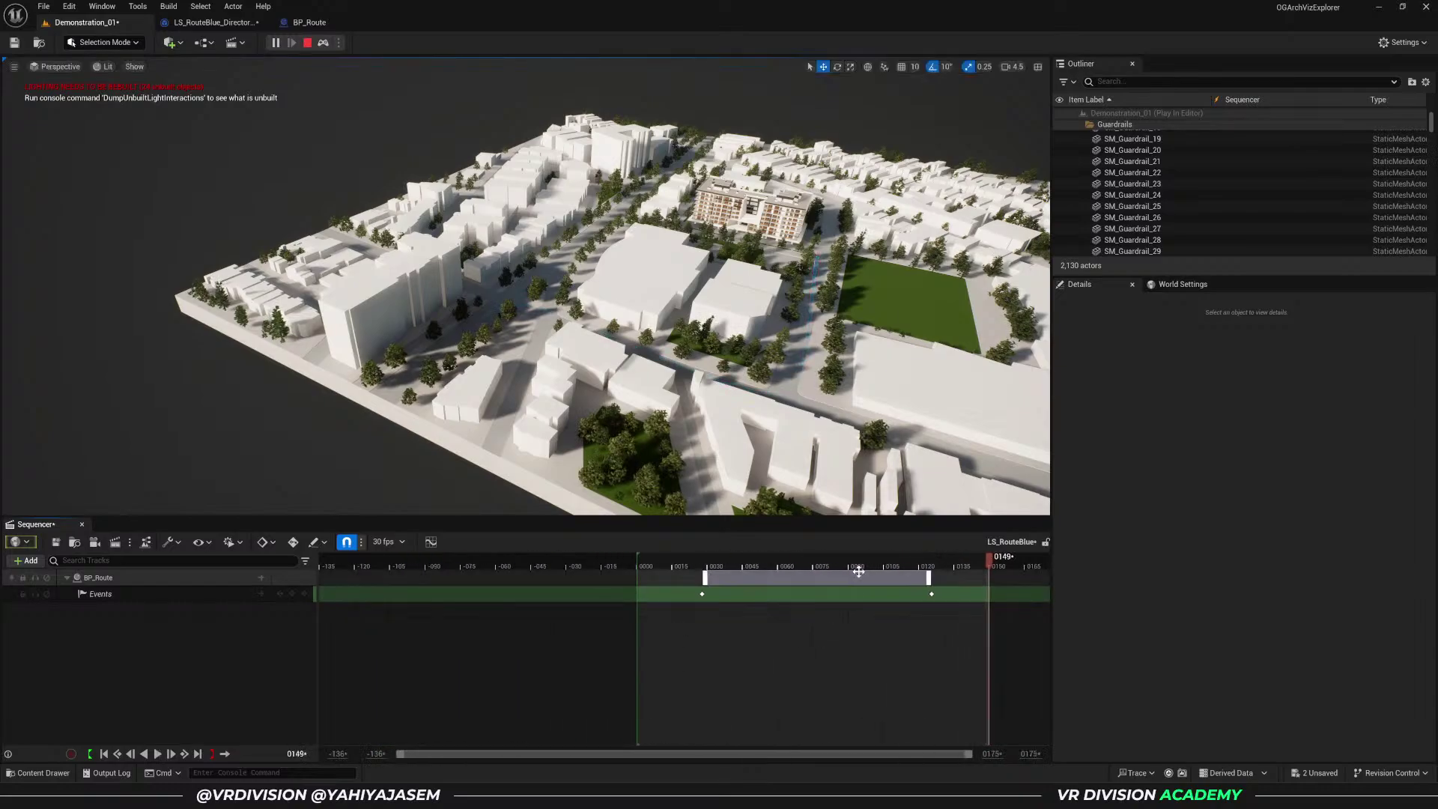
{"action": "left_click", "coordinate": [858, 572]}
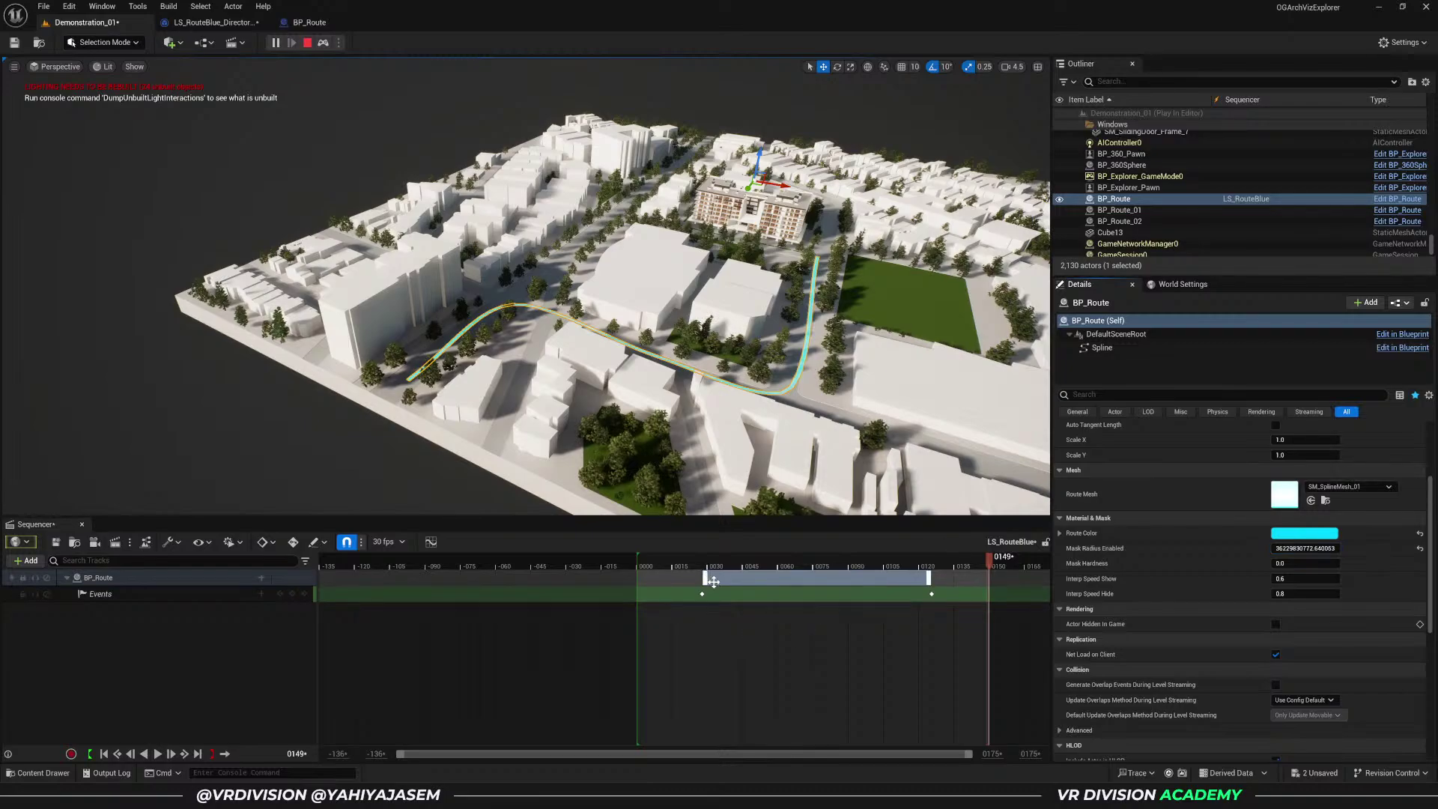
{"action": "key", "text": "space"}
{"action": "key", "text": "space"}
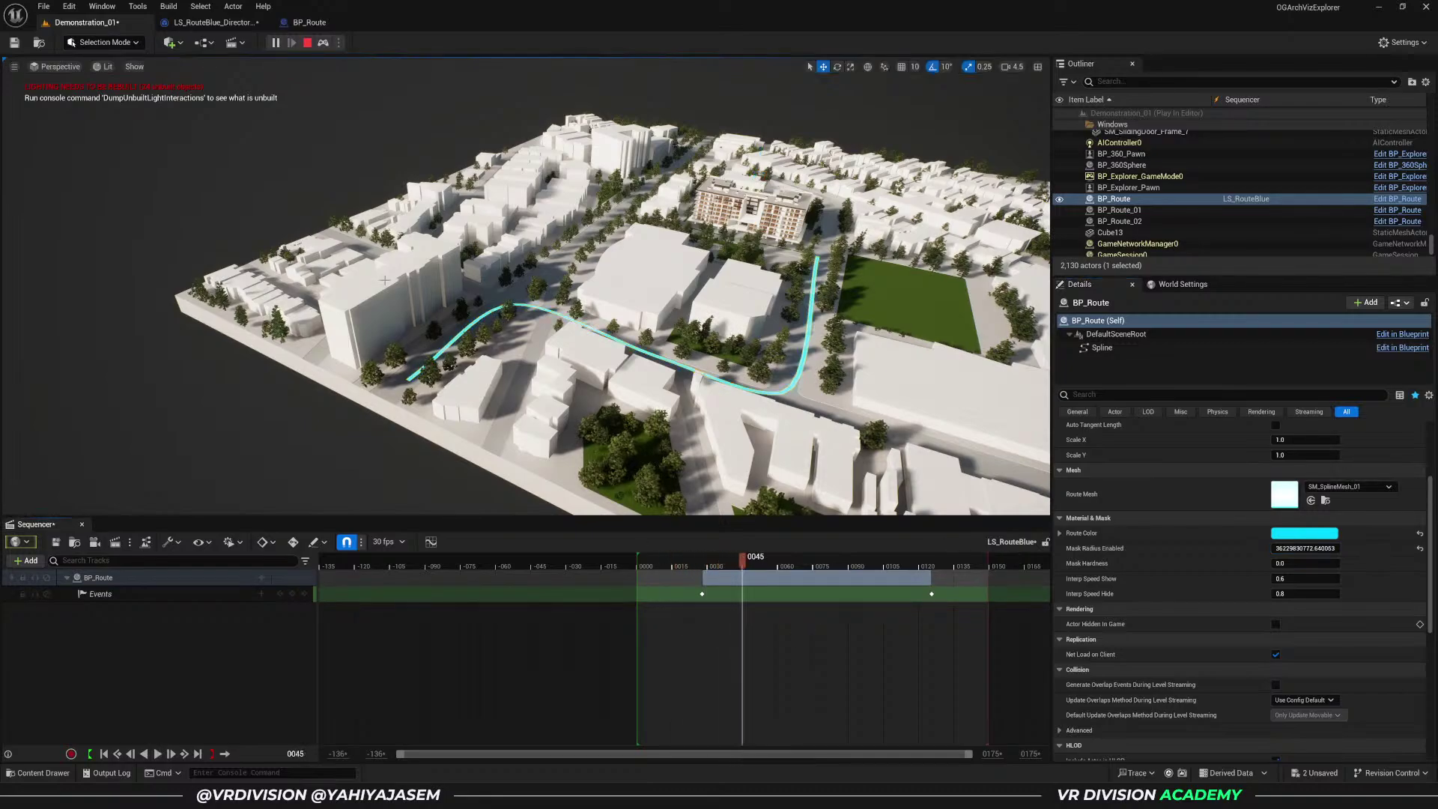
{"action": "left_click", "coordinate": [1420, 550]}
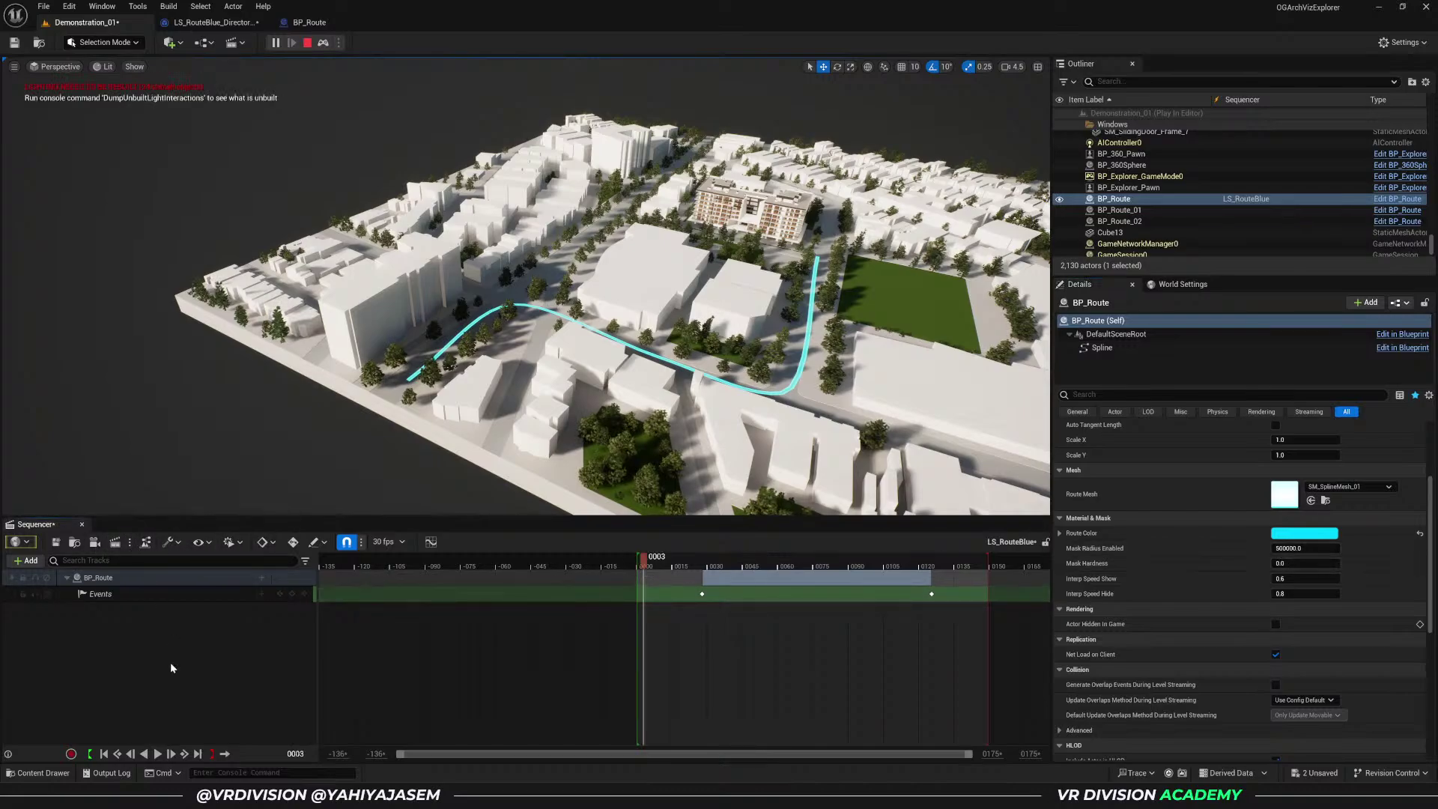
{"action": "left_click", "coordinate": [97, 754]}
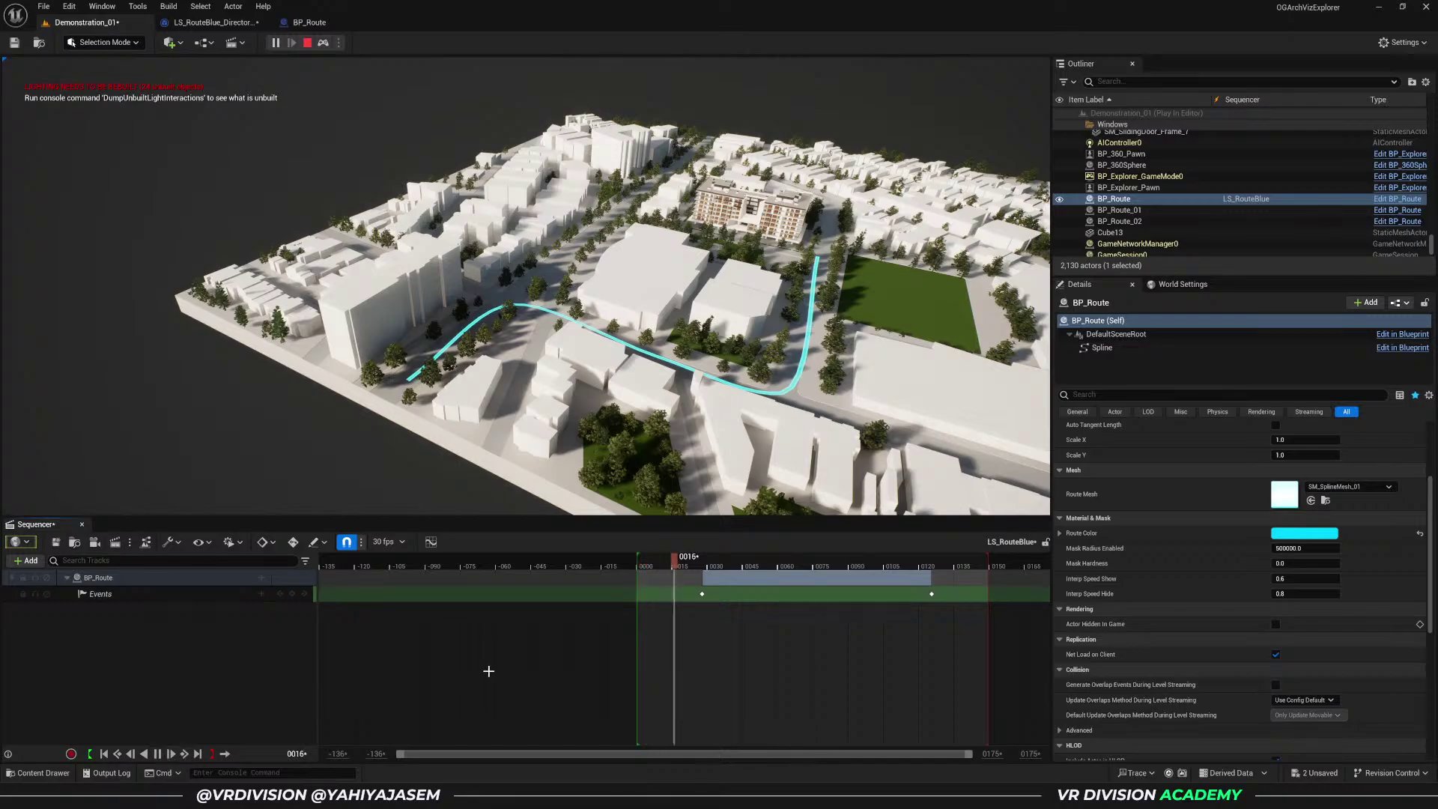
- Restart the simulation, go to the first event key at frame 28, and set BP_Route's Mask Radius Enabled to 500000
{"action": "left_click", "coordinate": [307, 43]}
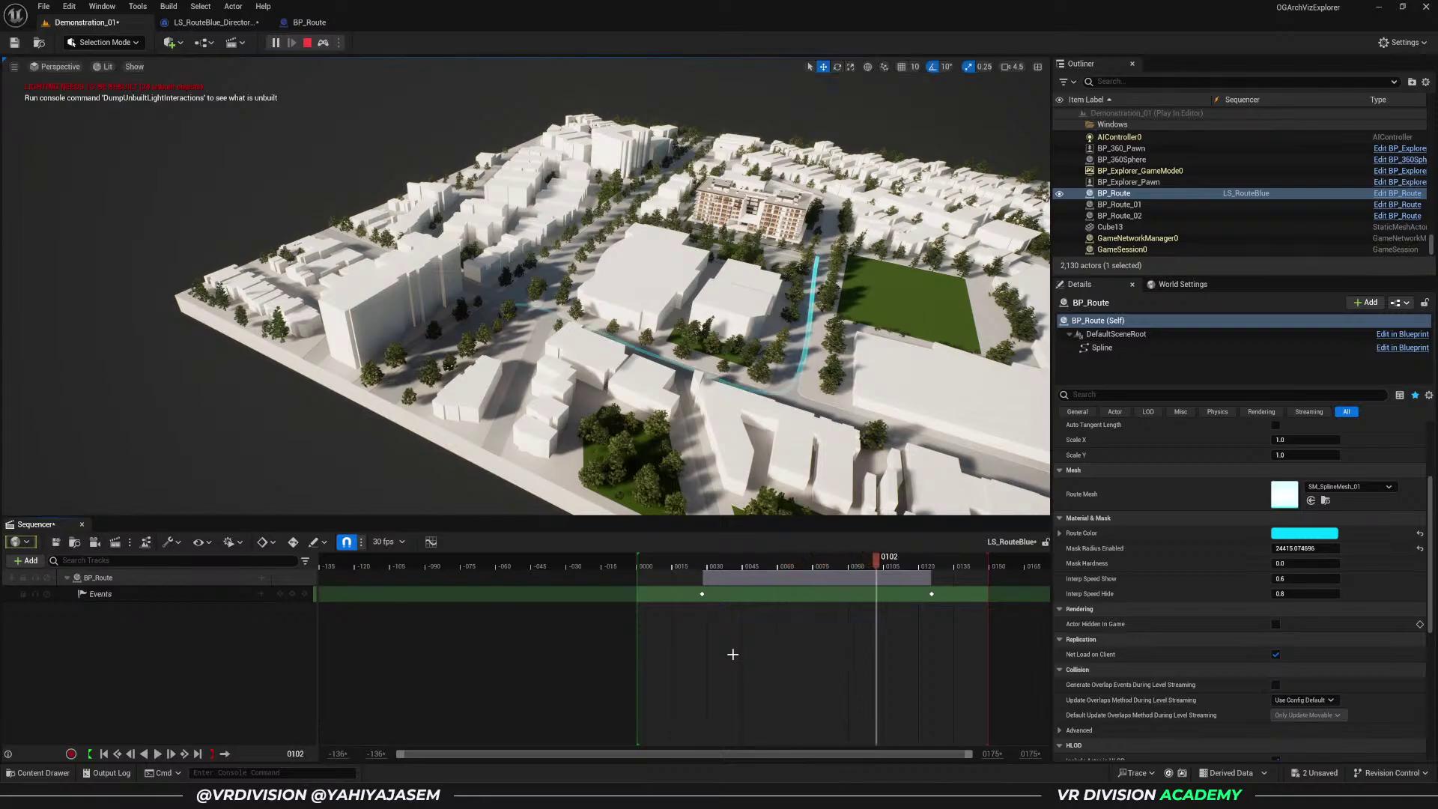
{"action": "left_click", "coordinate": [702, 595]}
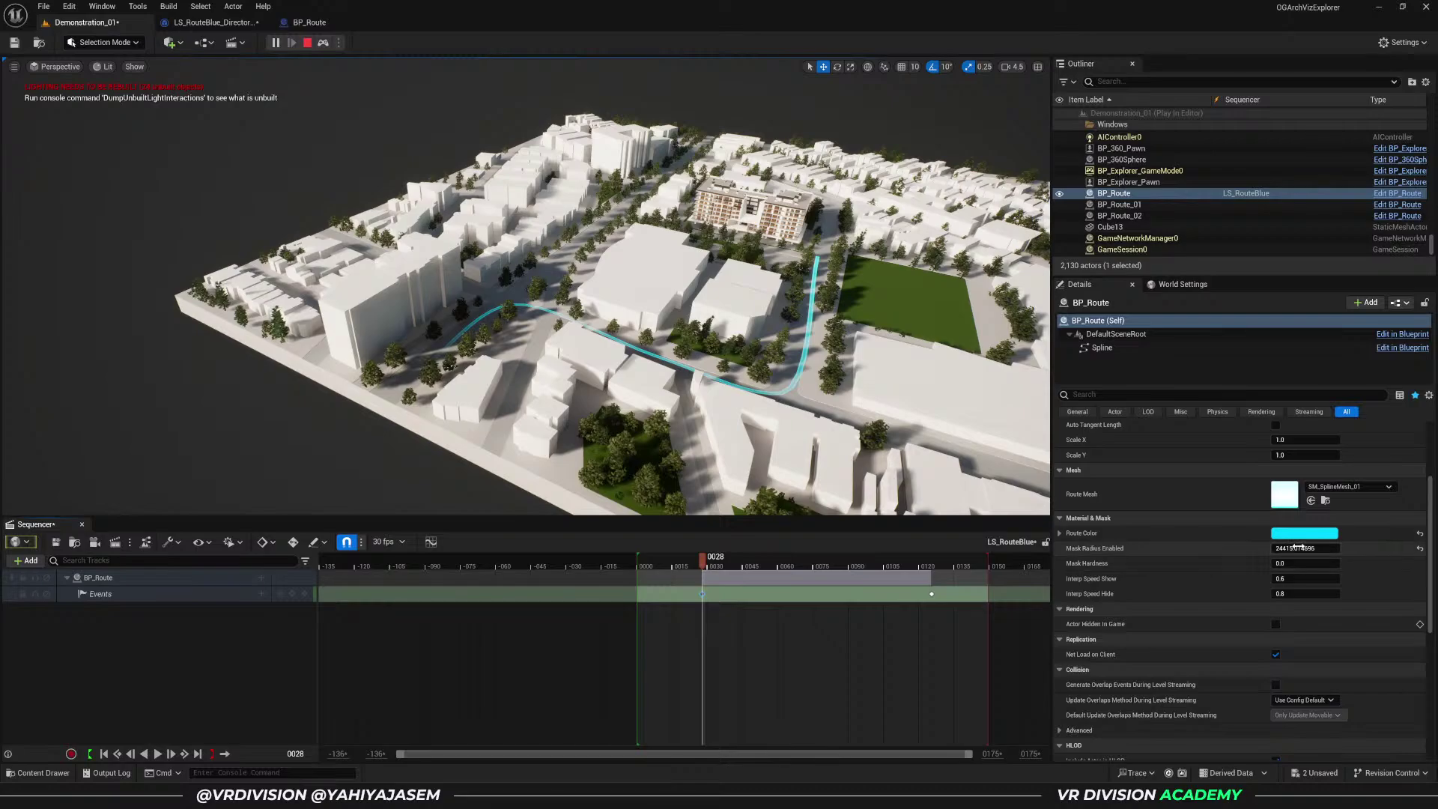
{"action": "left_click_drag", "start_coordinate": [1306, 548], "coordinate": [1371, 549]}
{"action": "type", "text": "500"}
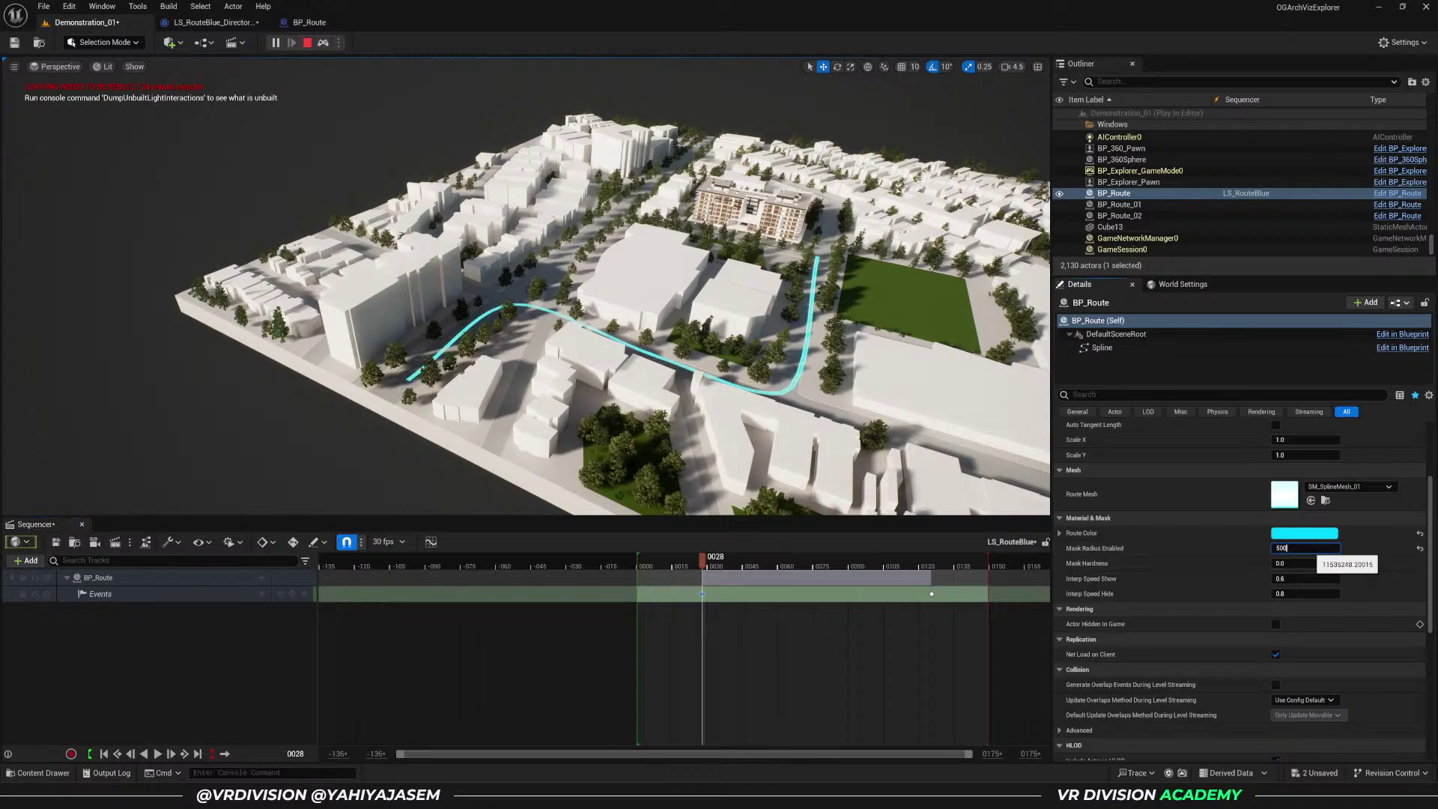
{"action": "type", "text": "0"}
{"action": "key", "text": "Return"}
{"action": "type", "text": "500000"}
{"action": "key", "text": "Return"}
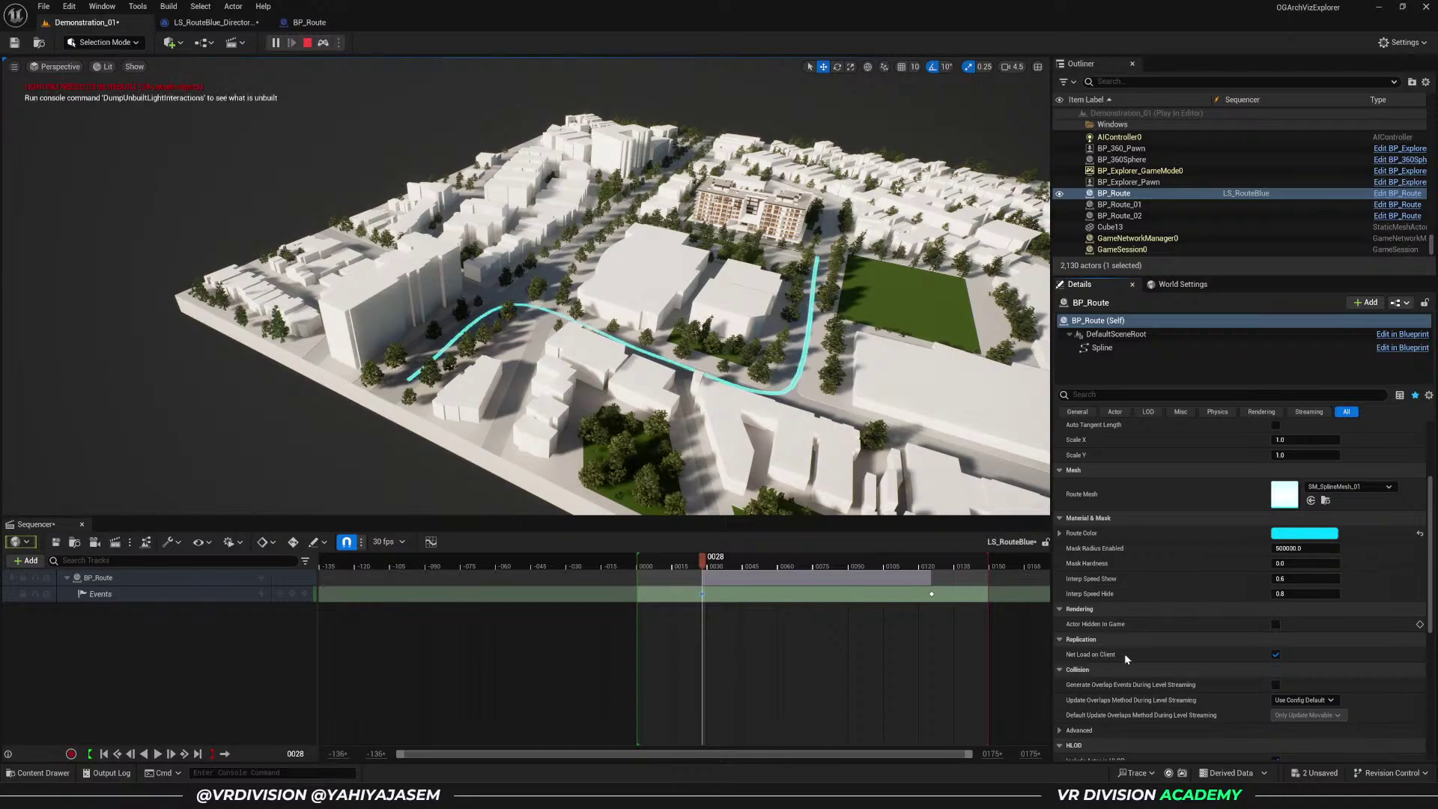
- Save all changes, end the simulation, and reset the level's BP_Route Mask Radius Enabled to its default of 500000
{"action": "left_click", "coordinate": [858, 682]}
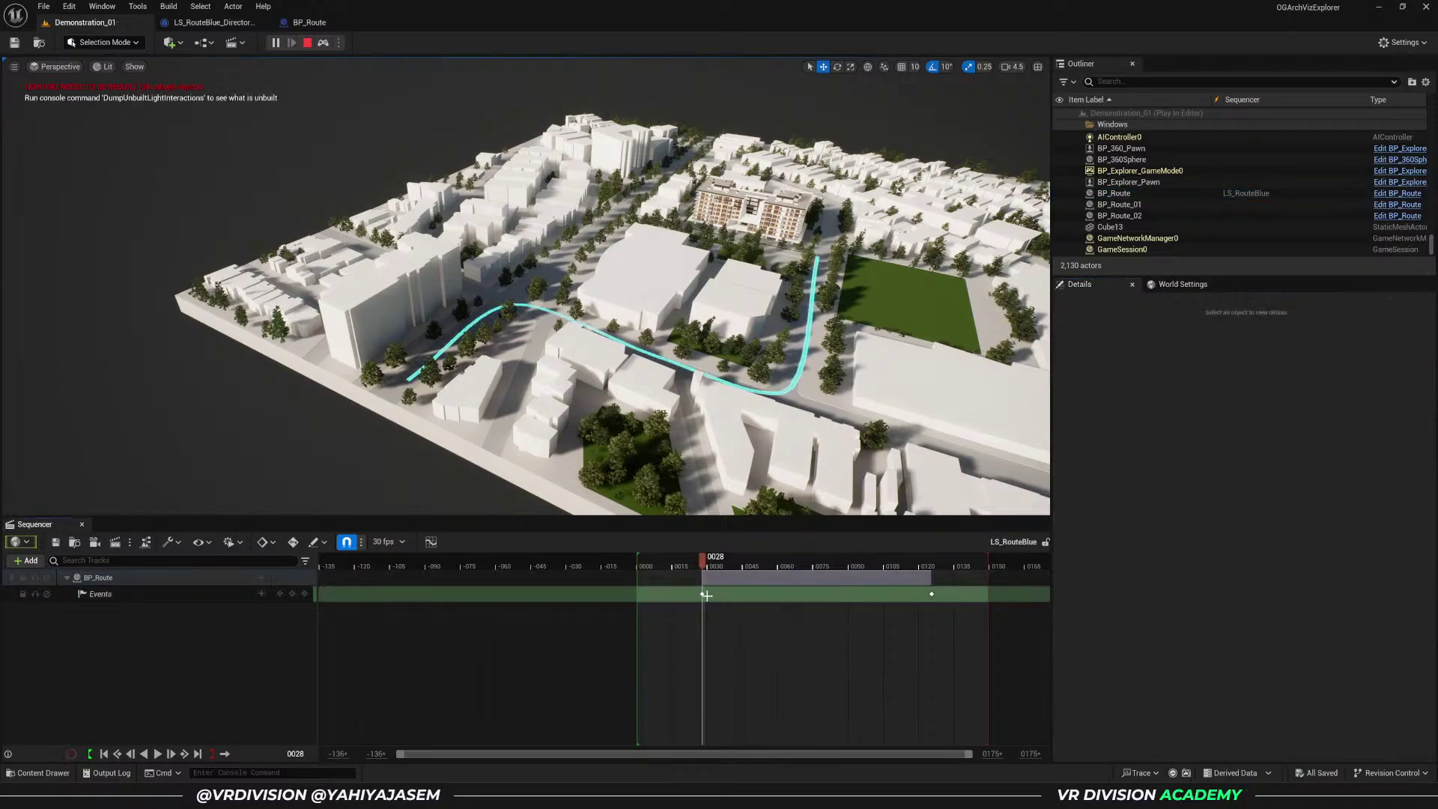
{"action": "left_click", "coordinate": [704, 596]}
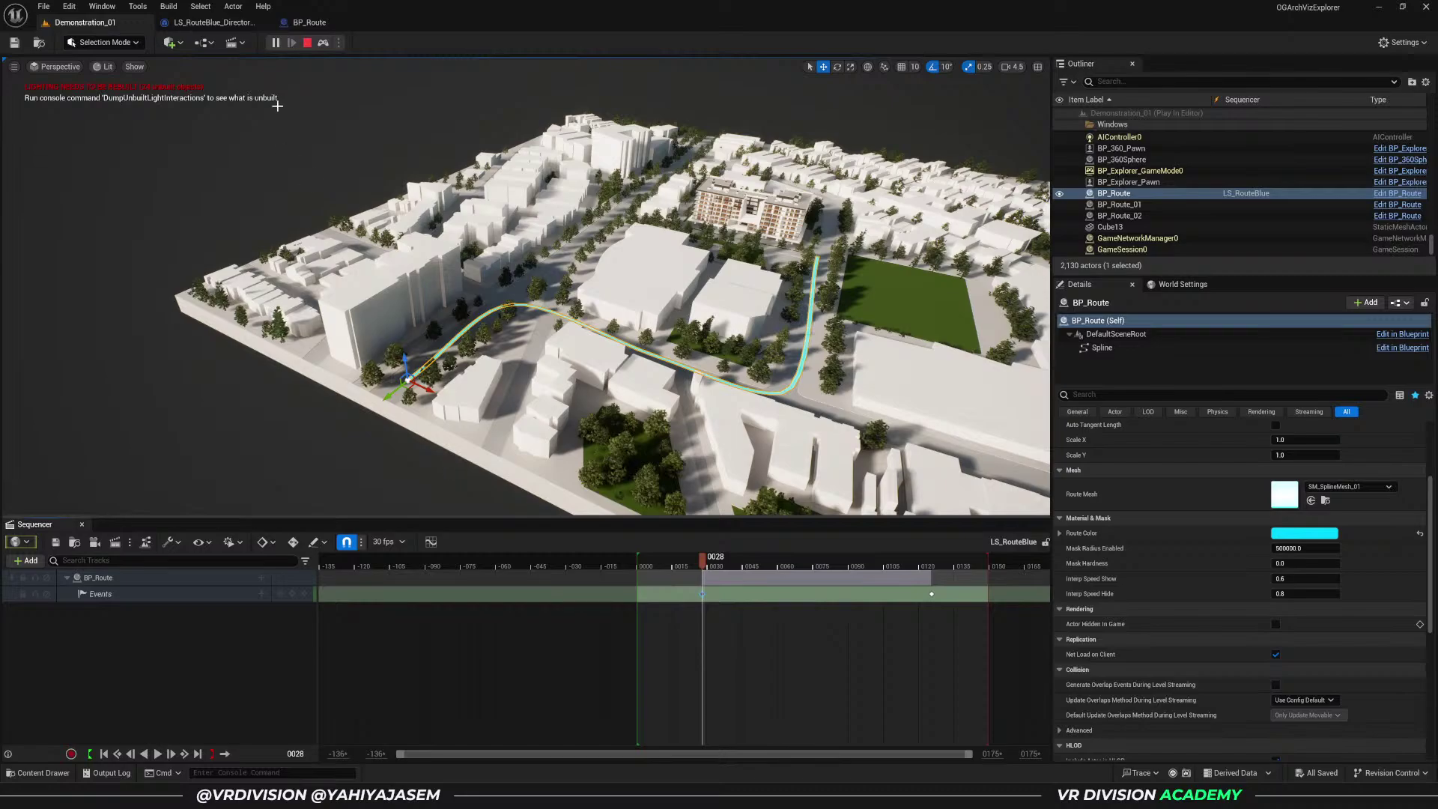
{"action": "left_click", "coordinate": [308, 42]}
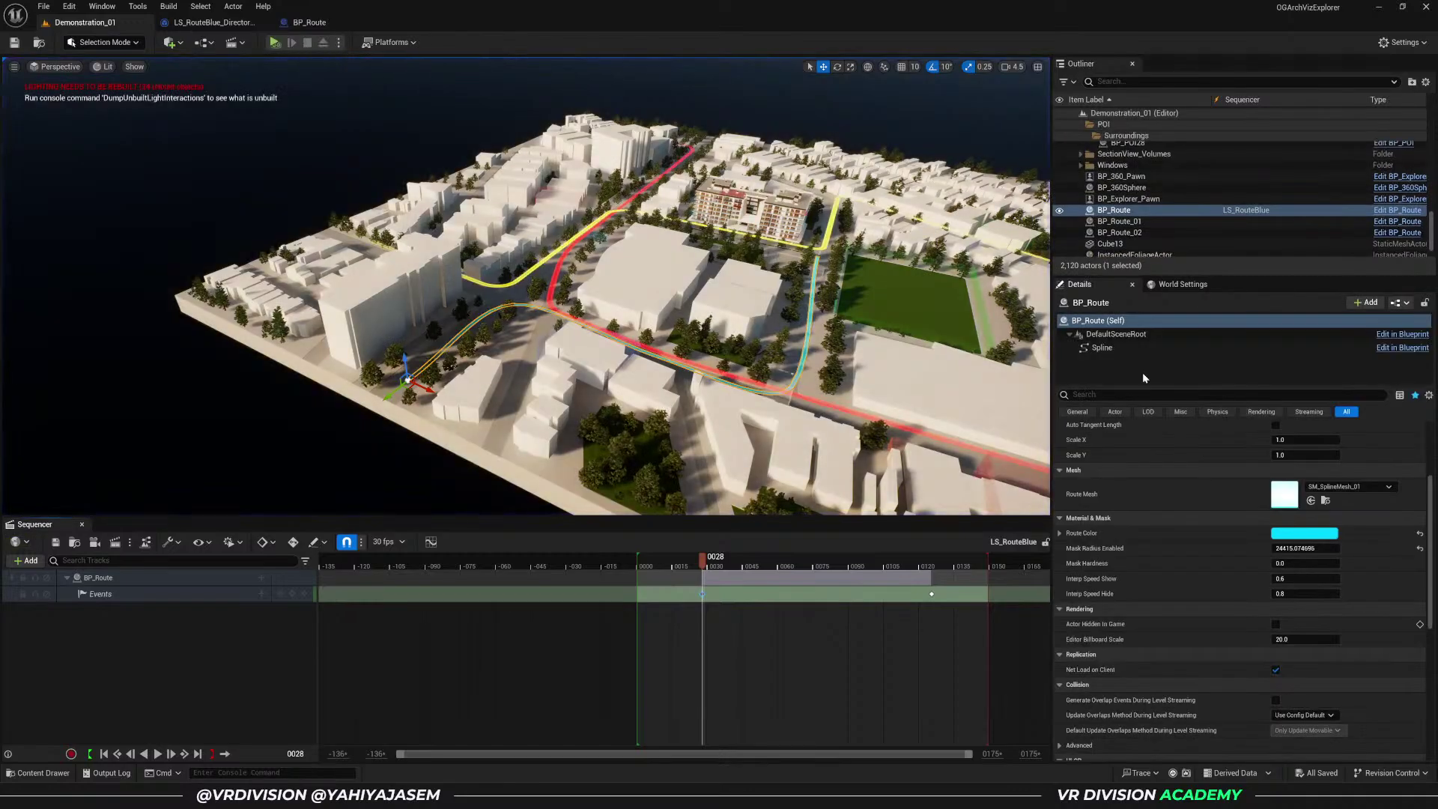
{"action": "left_click", "coordinate": [1419, 549]}
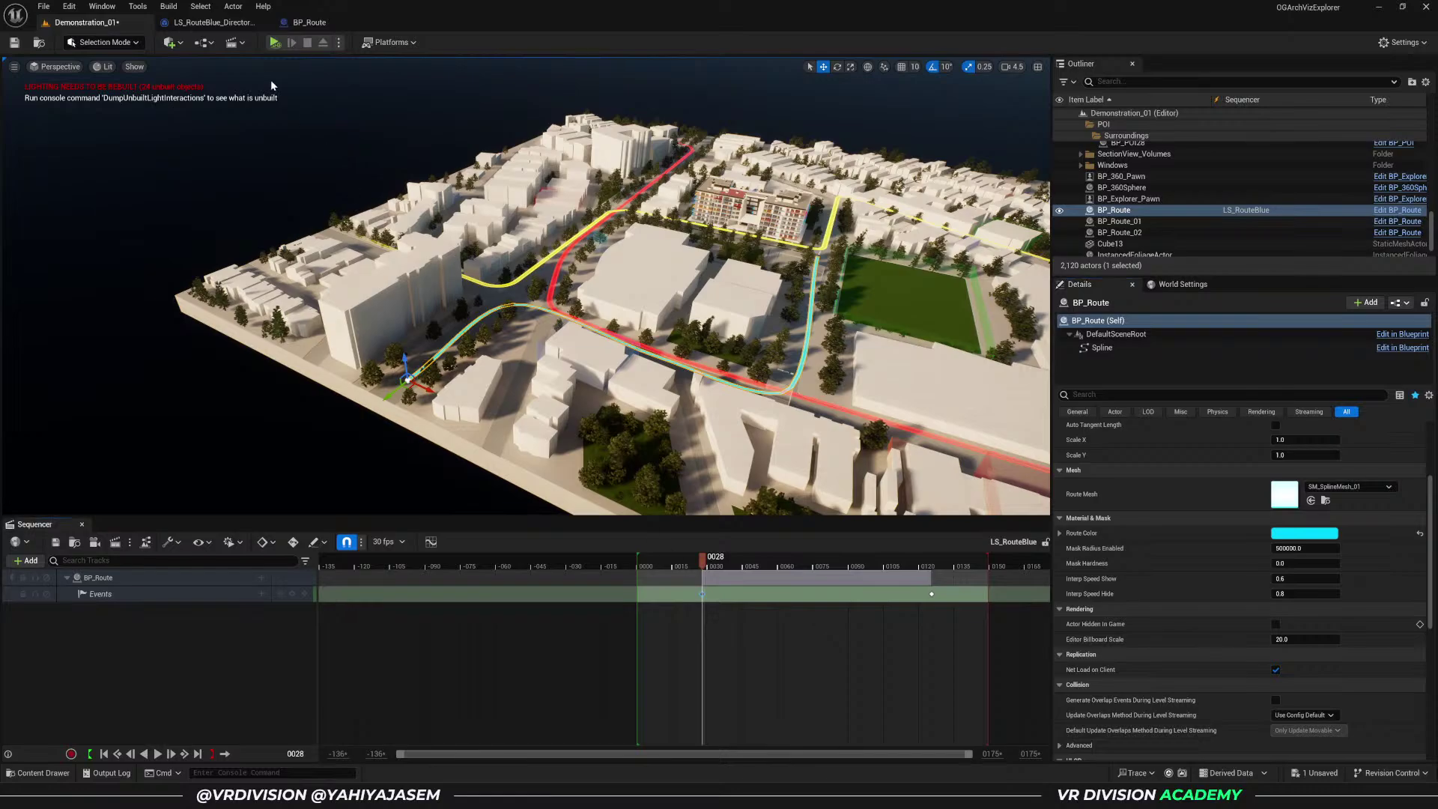
- Simulate the level, play the sequence from about frame 8 to check the blue route's reveal, and end the simulation
{"action": "left_click", "coordinate": [275, 43]}
{"action": "left_click", "coordinate": [655, 558]}
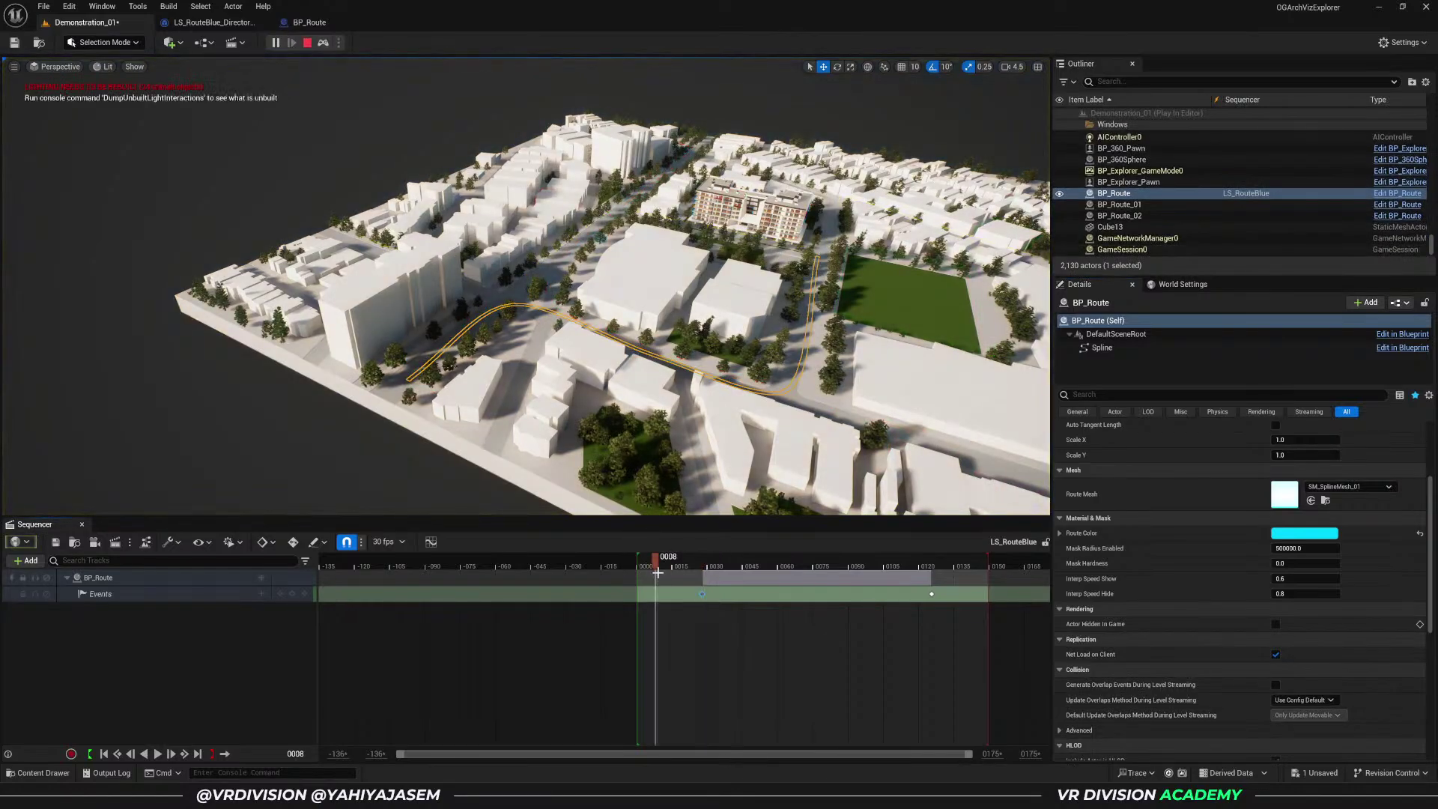
{"action": "left_click", "coordinate": [157, 754]}
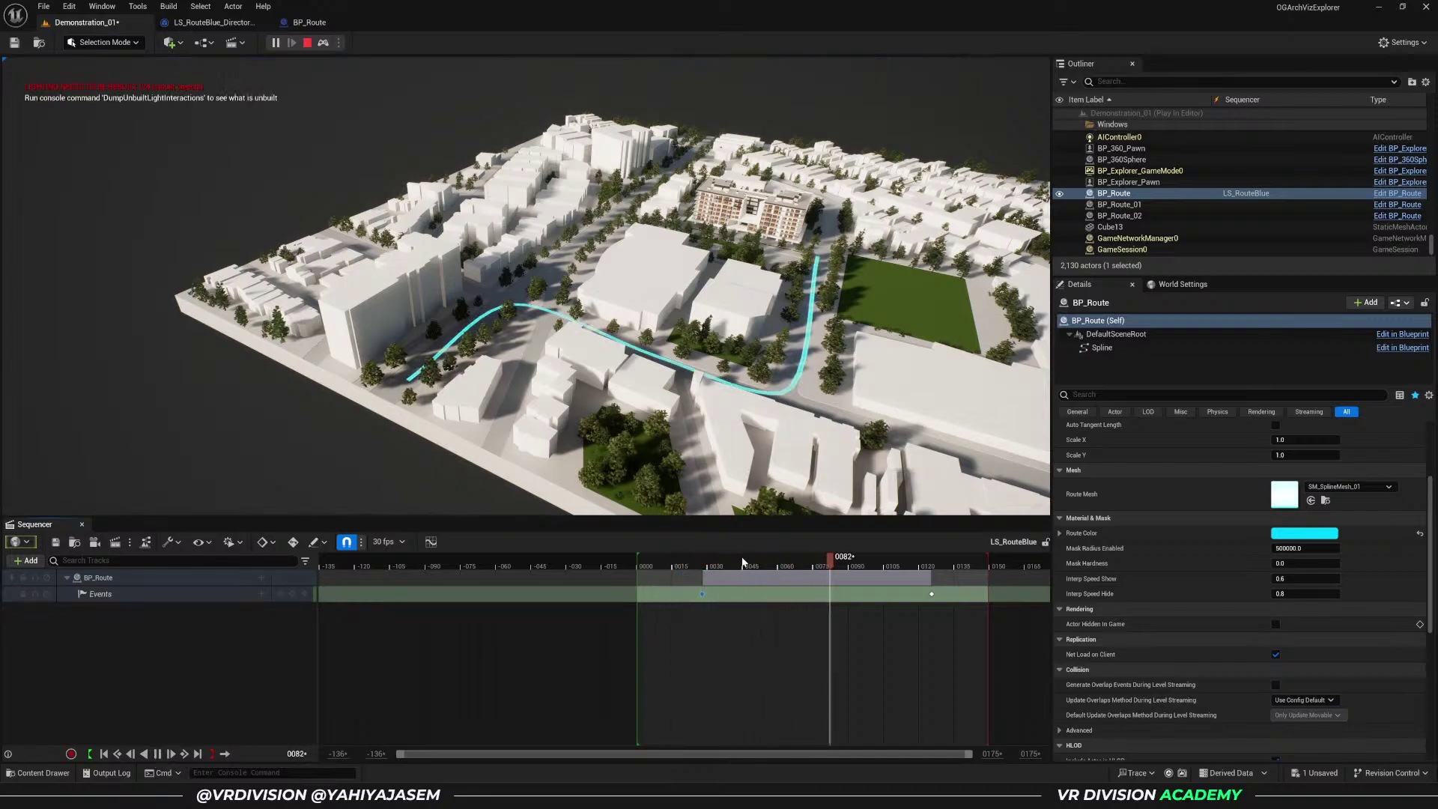
{"action": "left_click_drag", "start_coordinate": [742, 558], "coordinate": [677, 558]}
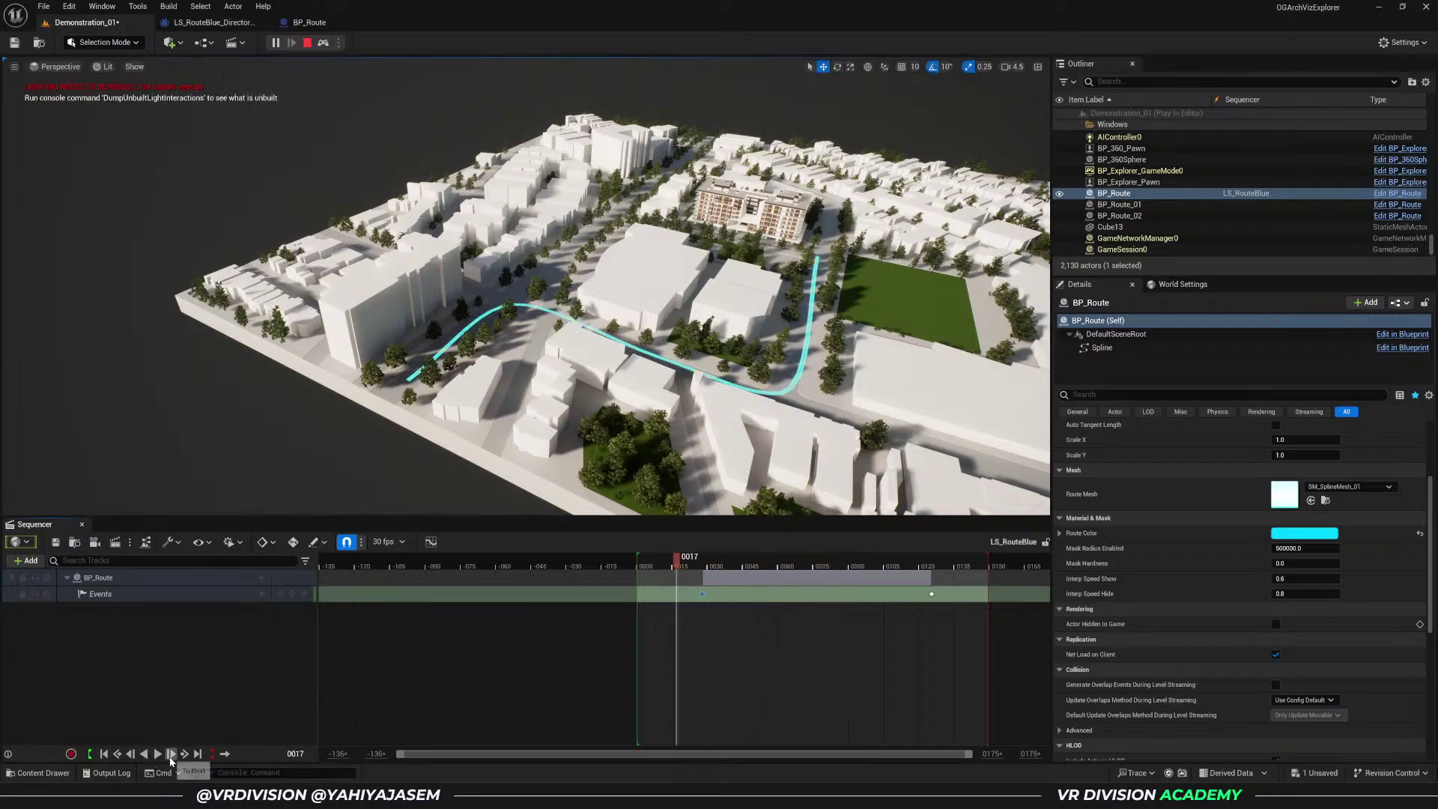
{"action": "key", "text": "Escape"}
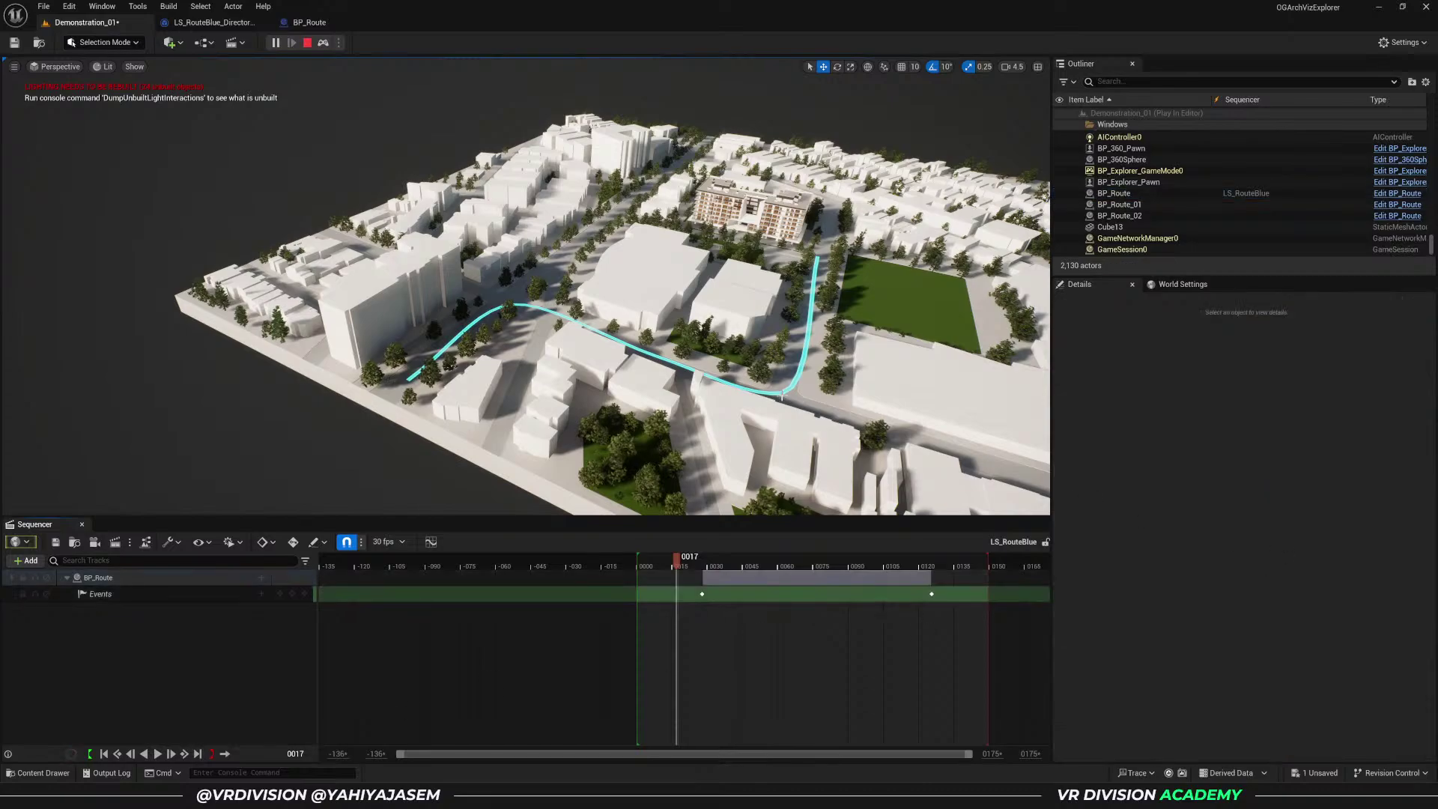
{"action": "key", "text": "Escape"}
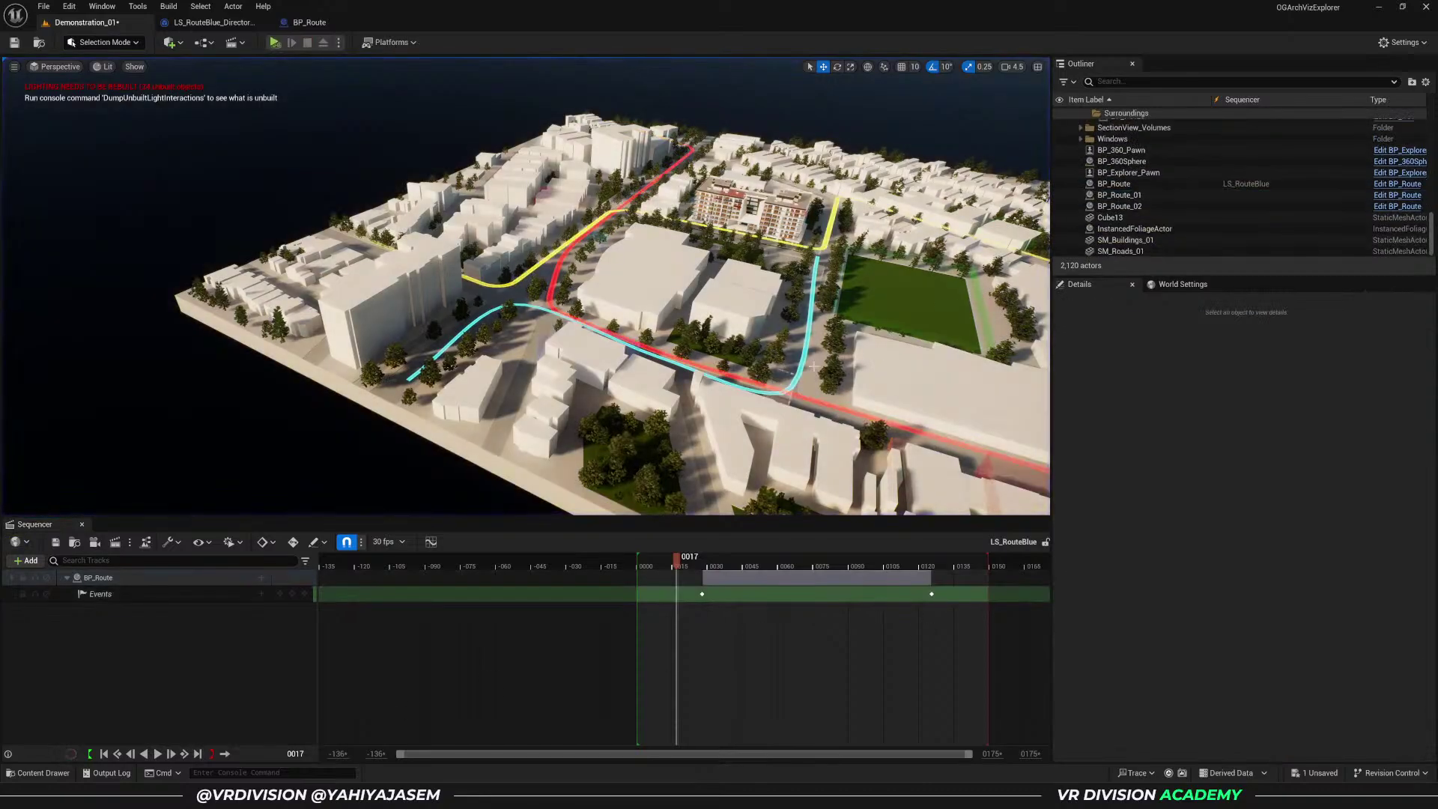
- Select the blue route in the level and lower its Mask Radius Enabled to about 100703
{"action": "left_click", "coordinate": [796, 372]}
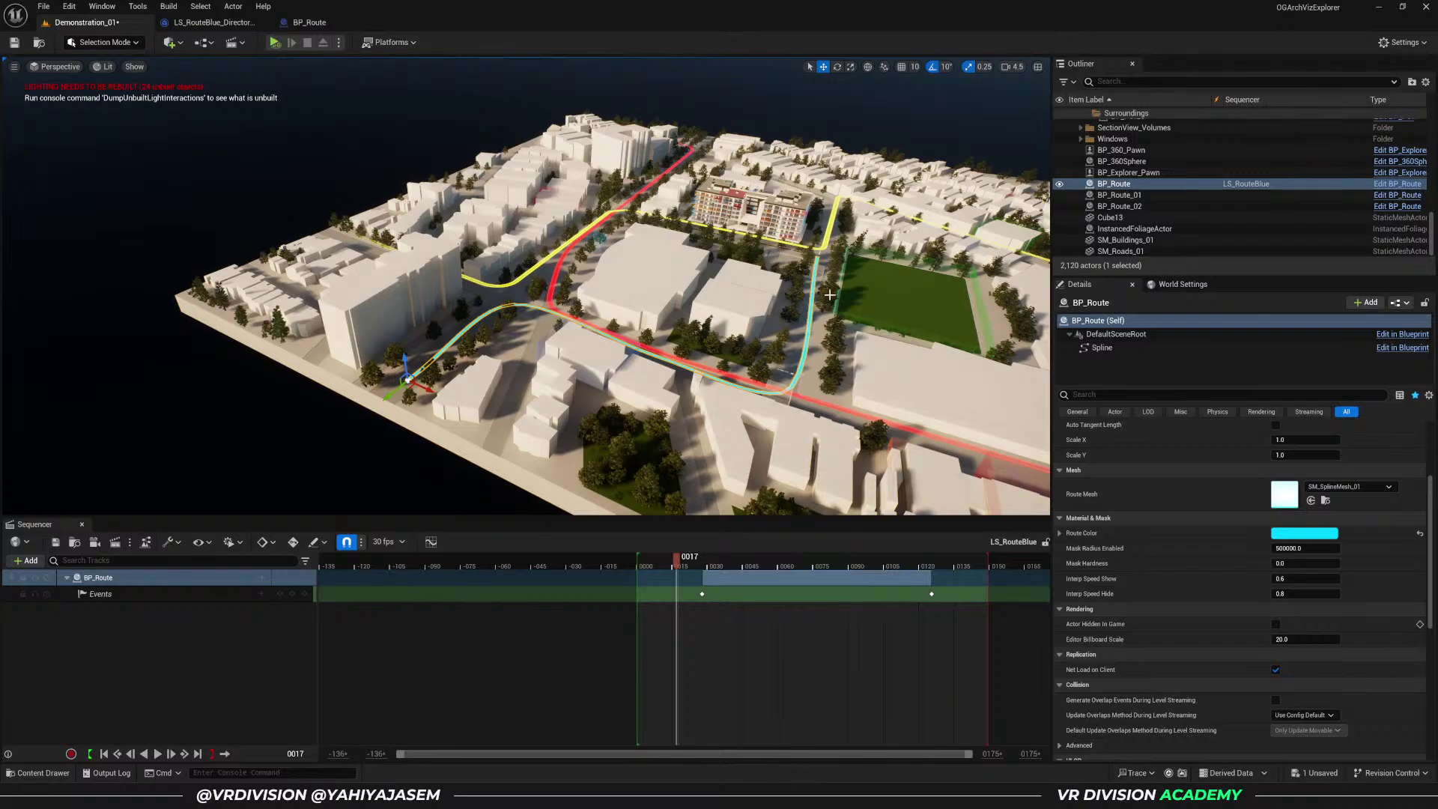
{"action": "left_click_drag", "start_coordinate": [1307, 548], "coordinate": [1288, 549]}
- Open the BP_Route blueprint, review its show and hide logic in the event graph, and close the blueprint editors
{"action": "key", "text": "ctrl+space"}
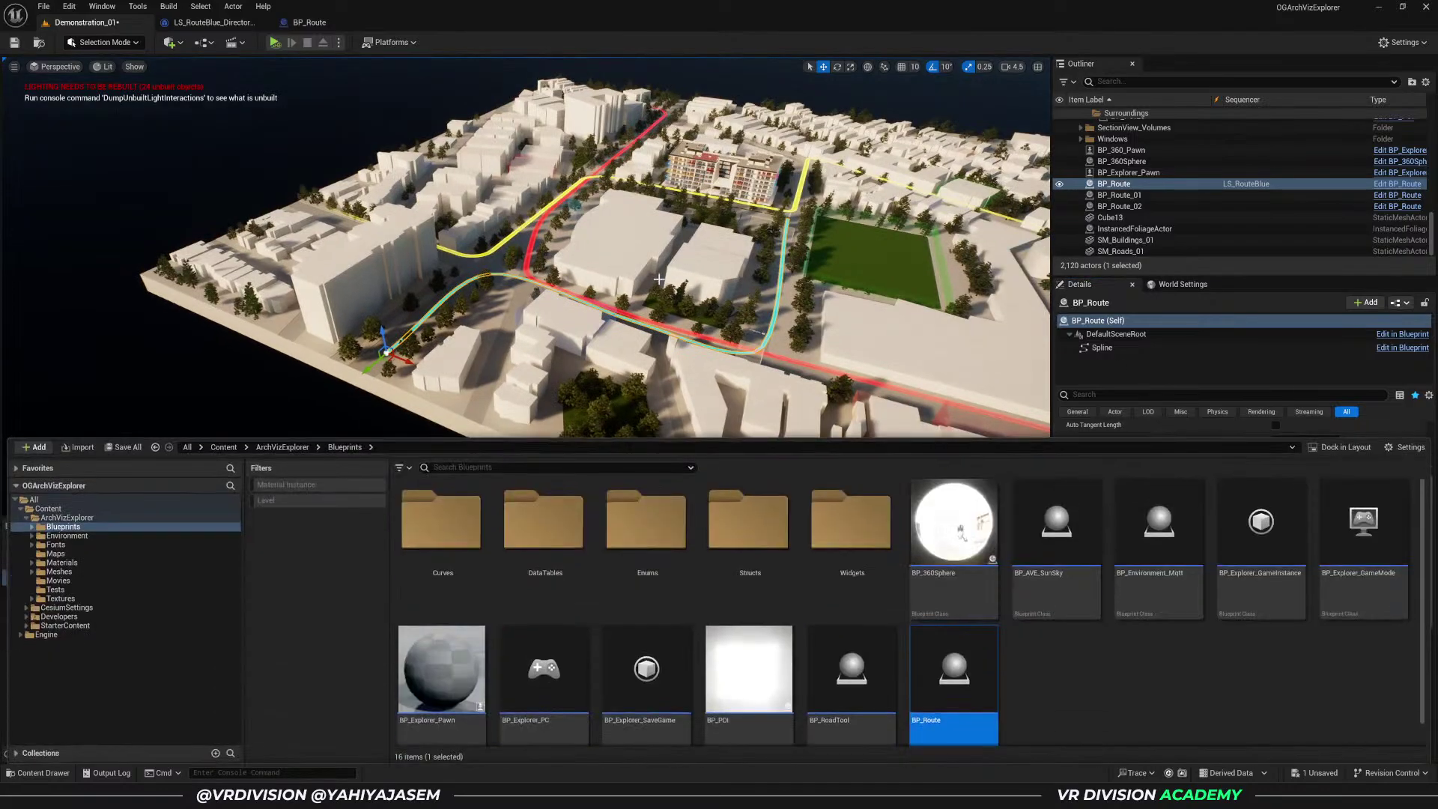
{"action": "double_click", "coordinate": [946, 666]}
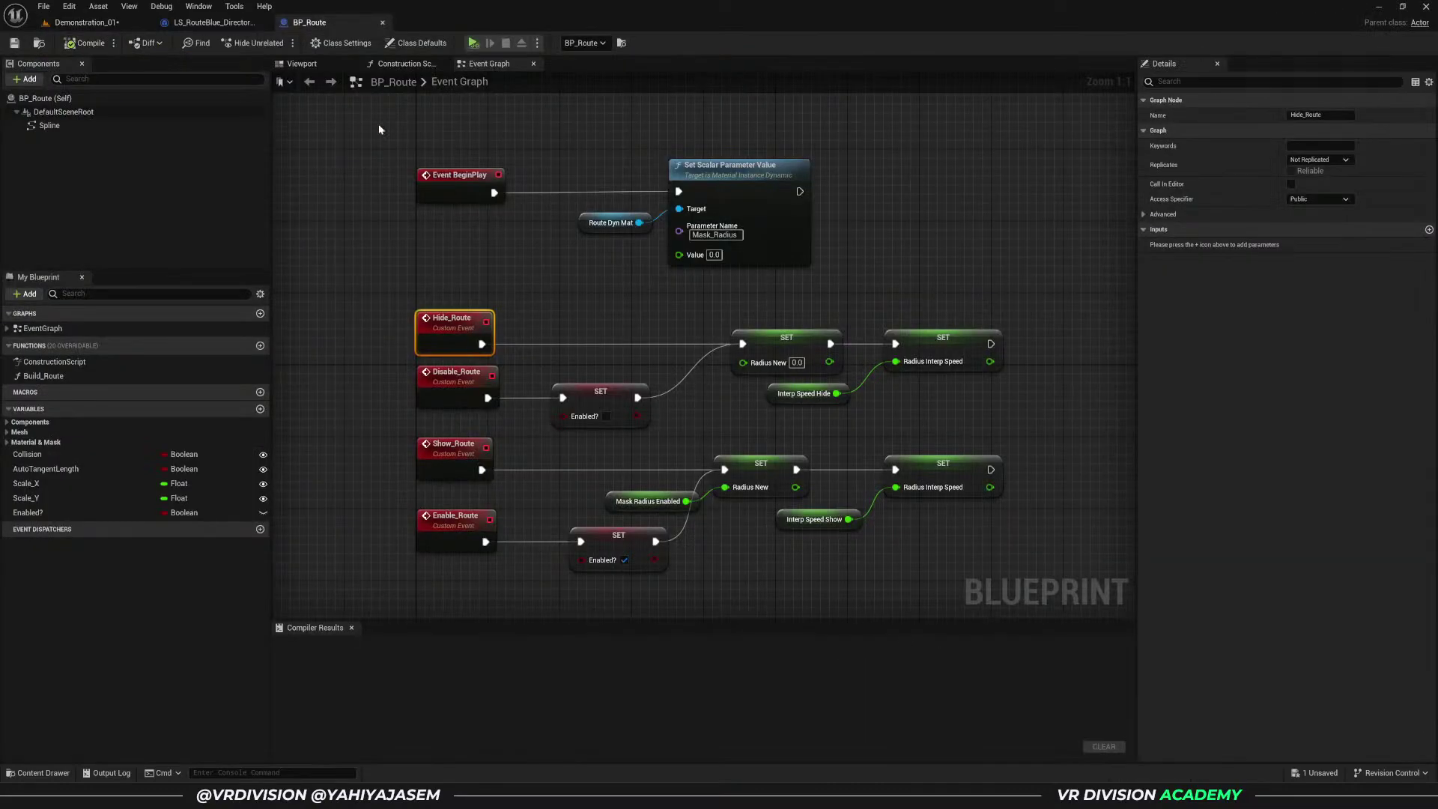
{"action": "scroll", "coordinate": [353, 145], "scroll_direction": "down", "scroll_amount": 4}
{"action": "left_click", "coordinate": [580, 281]}
{"action": "left_click", "coordinate": [214, 22]}
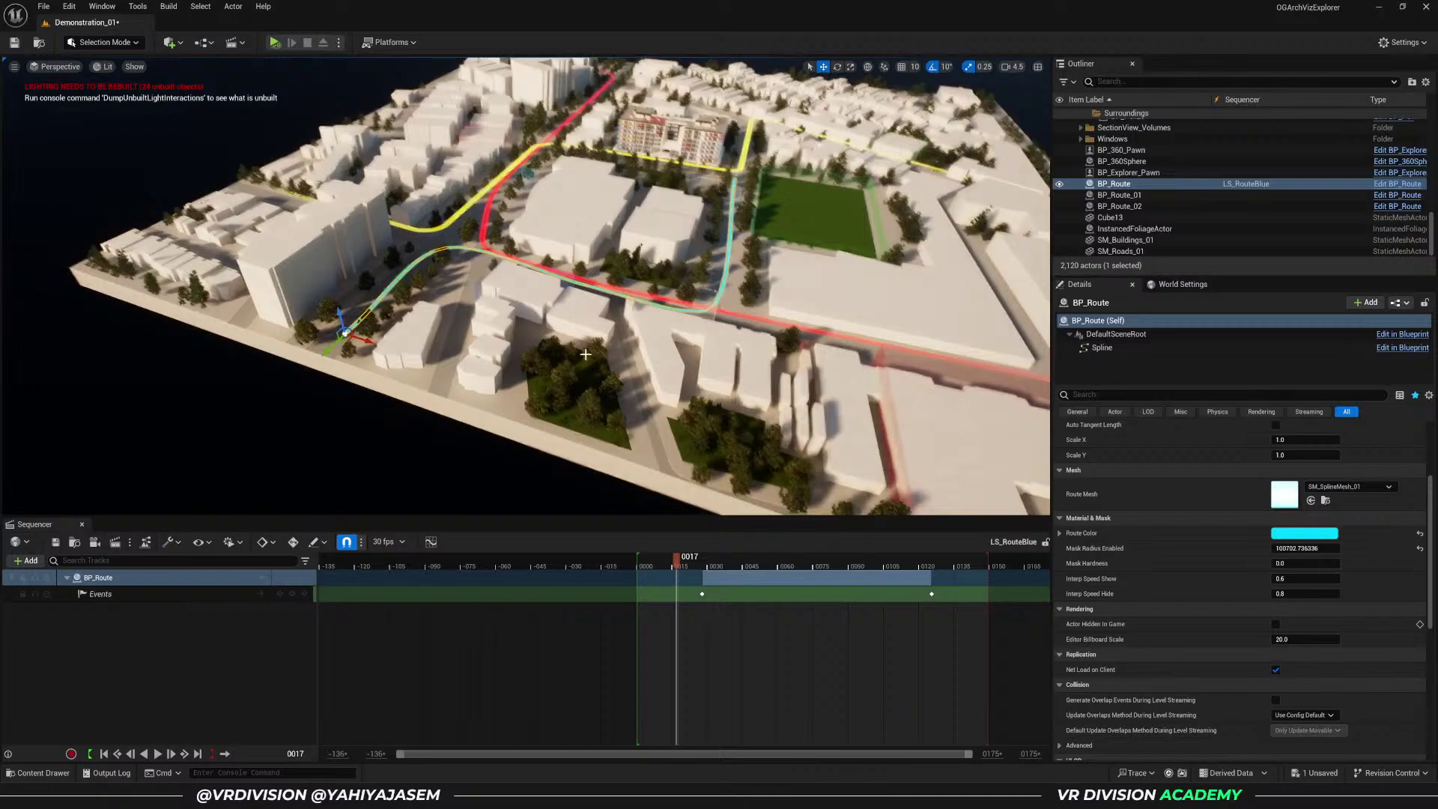
- Deselect the route, switch to the Canva presentation, and select the question about animating routes in Sequencer on page 6
{"action": "key", "text": "Escape"}
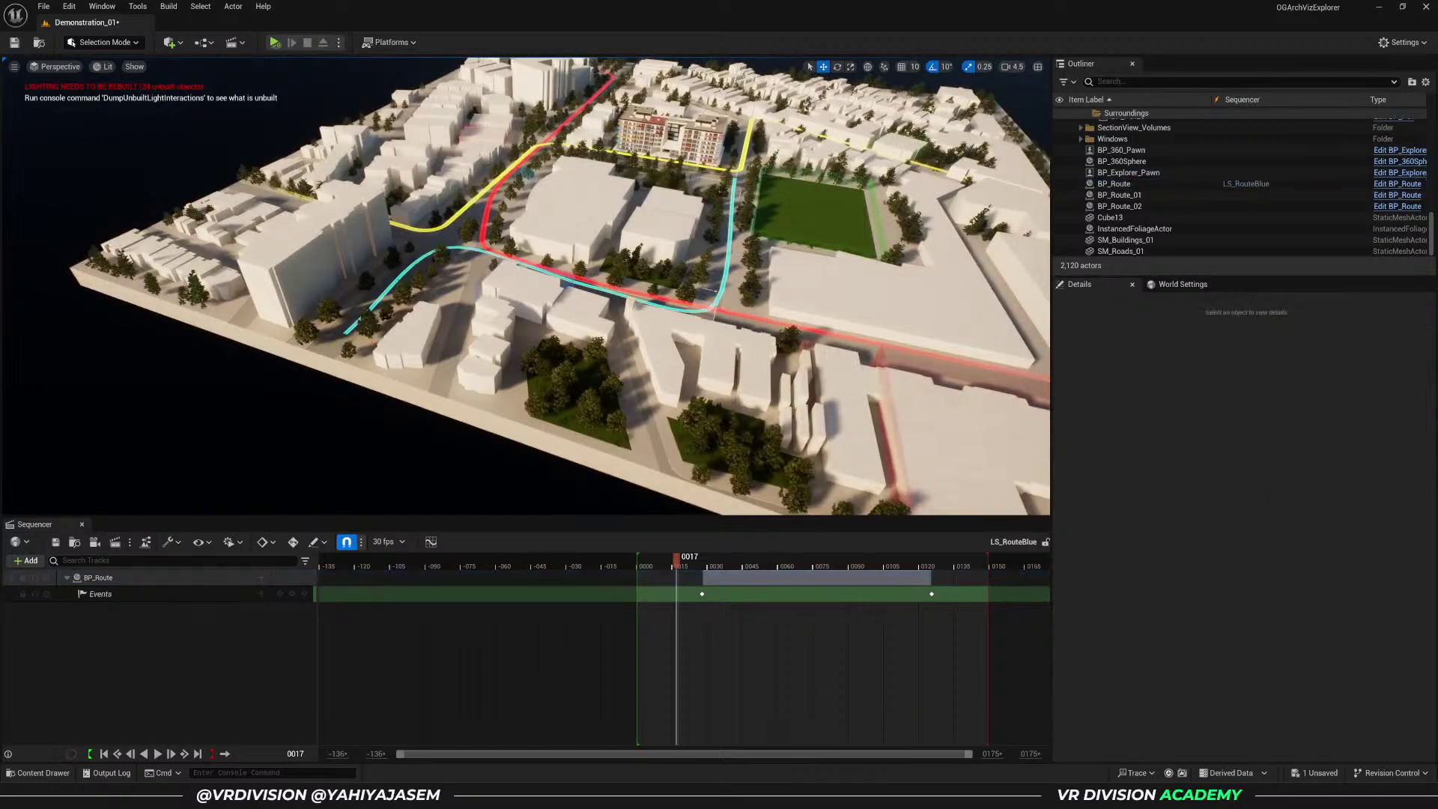
{"action": "scroll", "coordinate": [585, 354], "scroll_direction": "up", "scroll_amount": 2}
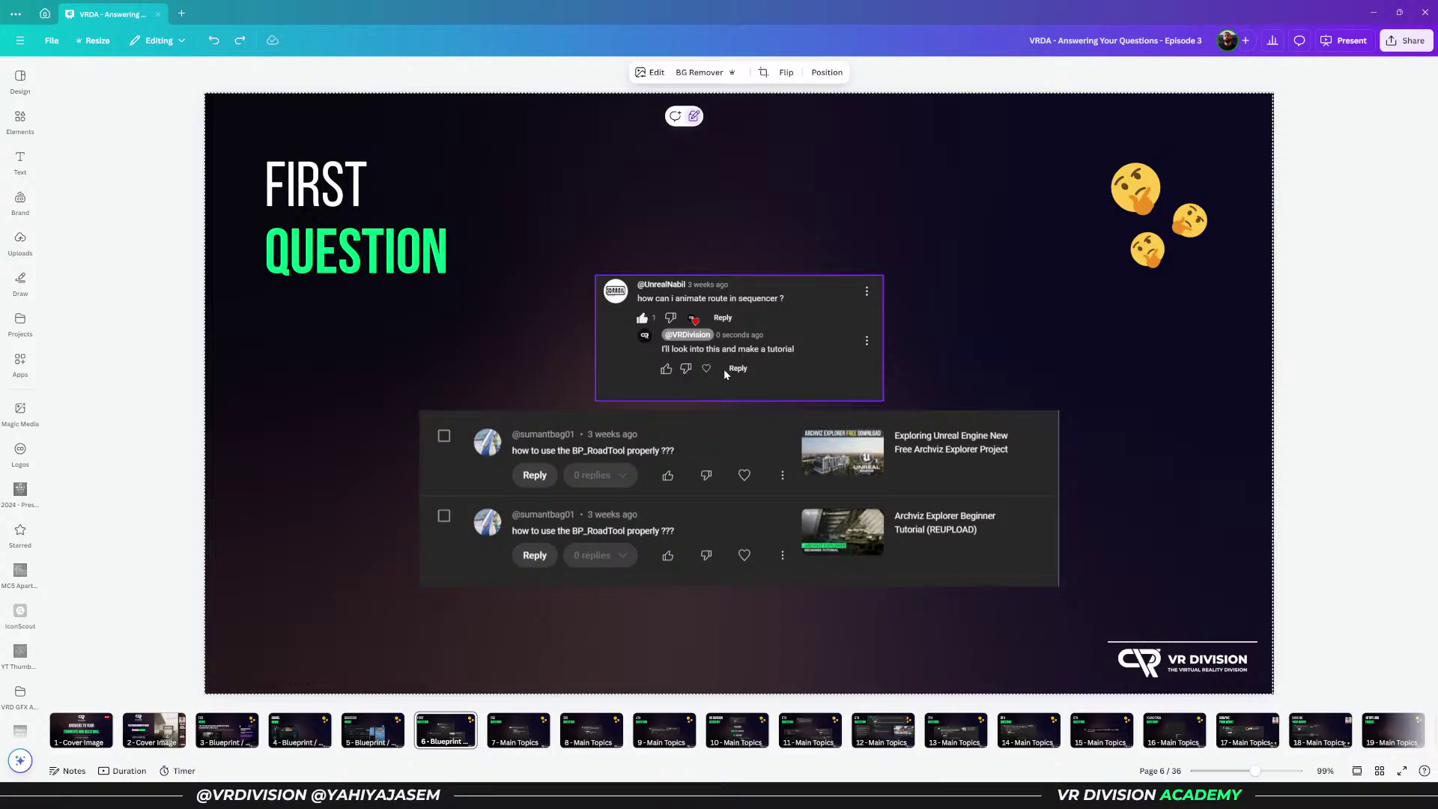
{"action": "left_click", "coordinate": [727, 334]}
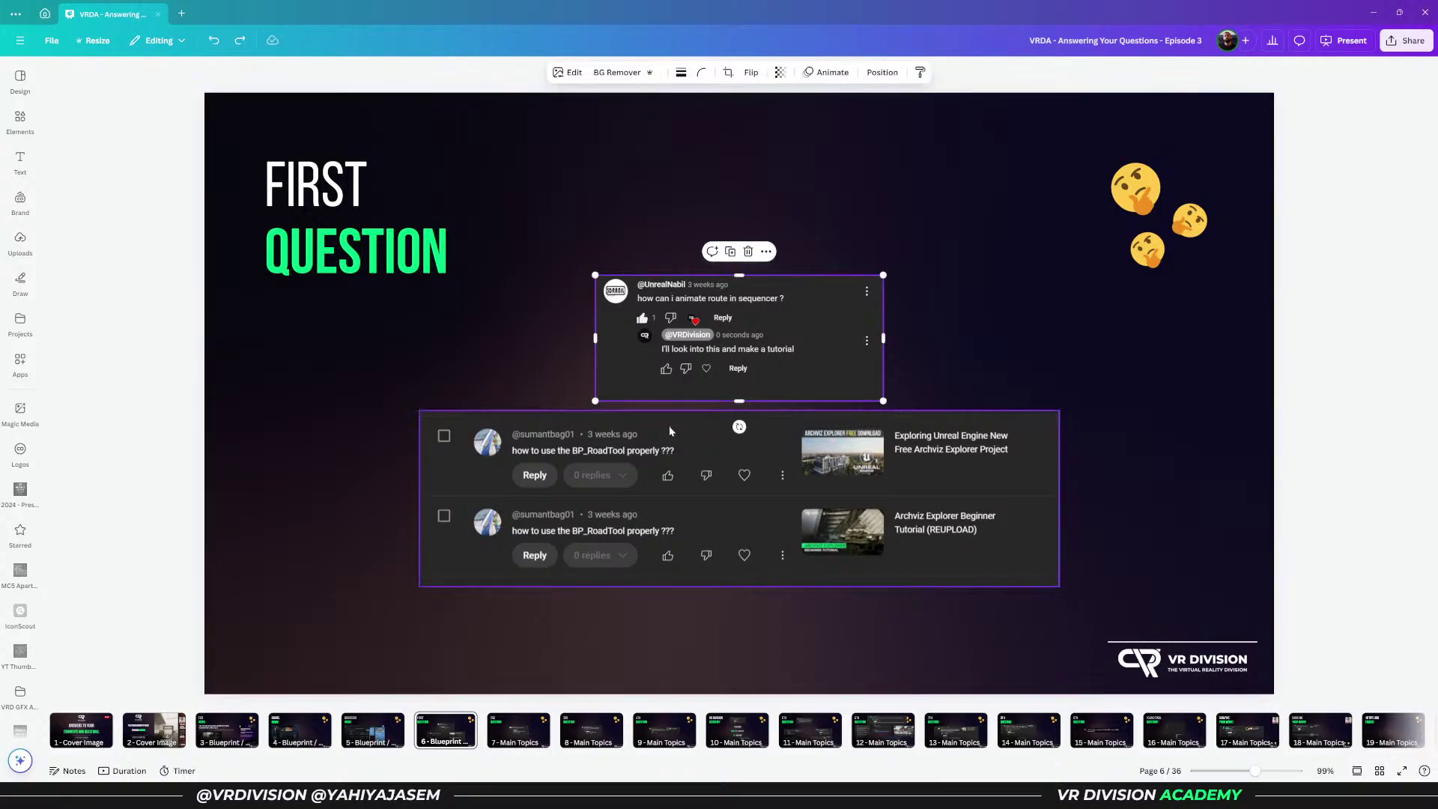
- Select the comments about using BP_RoadTool on page 6, switch to Unreal Editor, and close the Sequencer
{"action": "left_click", "coordinate": [549, 481]}
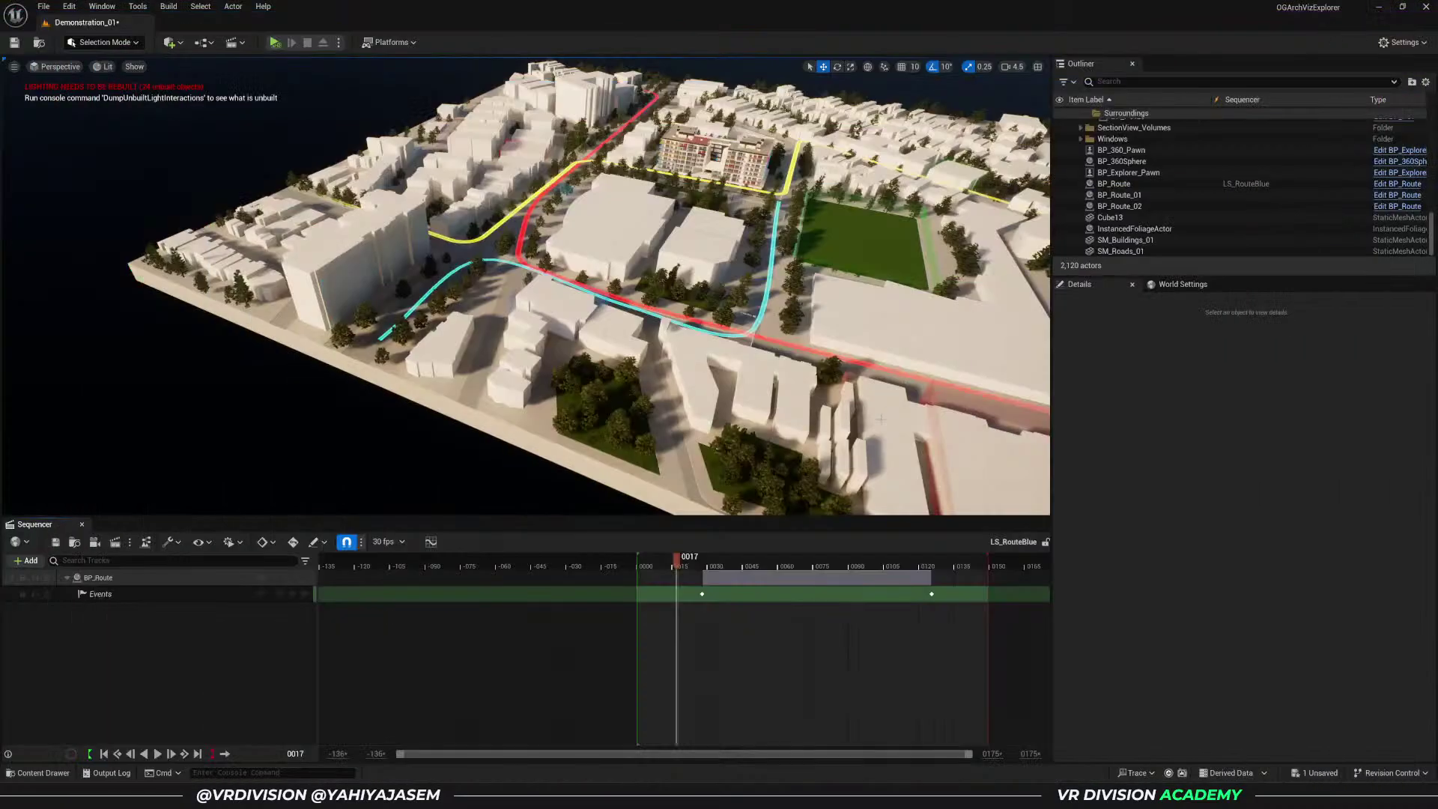
{"action": "scroll", "coordinate": [593, 365], "scroll_direction": "up", "scroll_amount": 2}
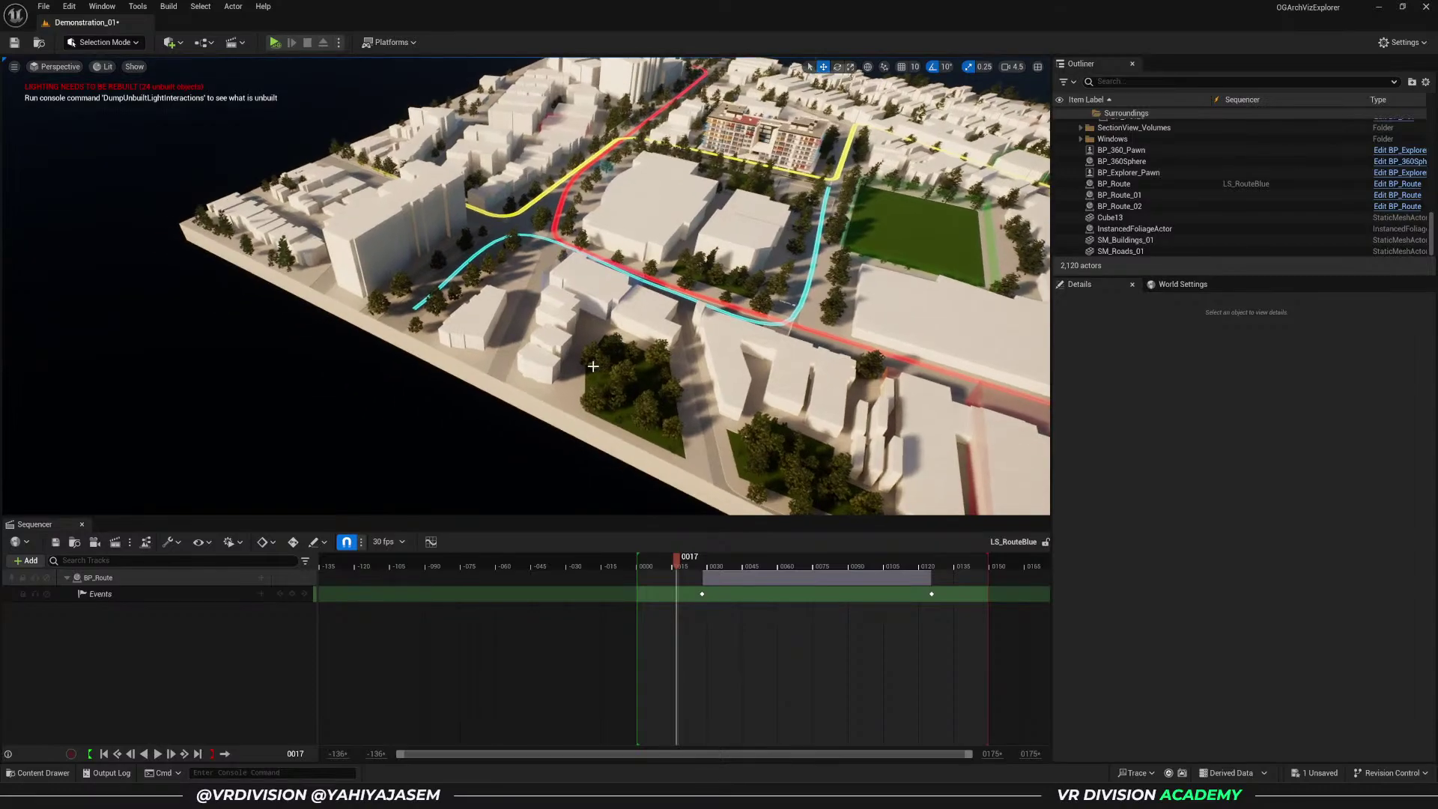
{"action": "middle_click", "coordinate": [51, 530]}
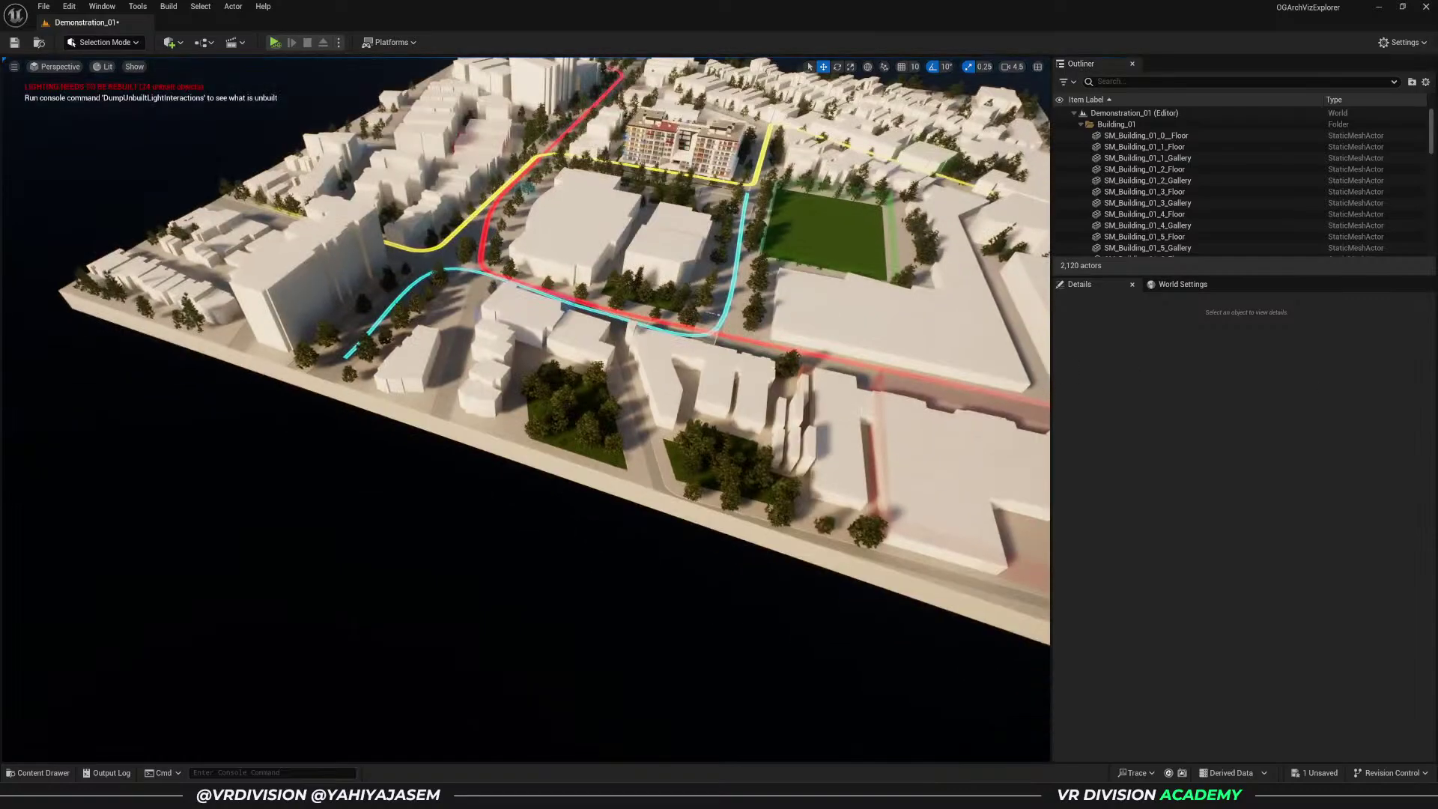
- Place a BP_RoadTool from the ArchVizExplorer Blueprints folder into the level at the city's near edge
{"action": "key", "text": "ctrl+space"}
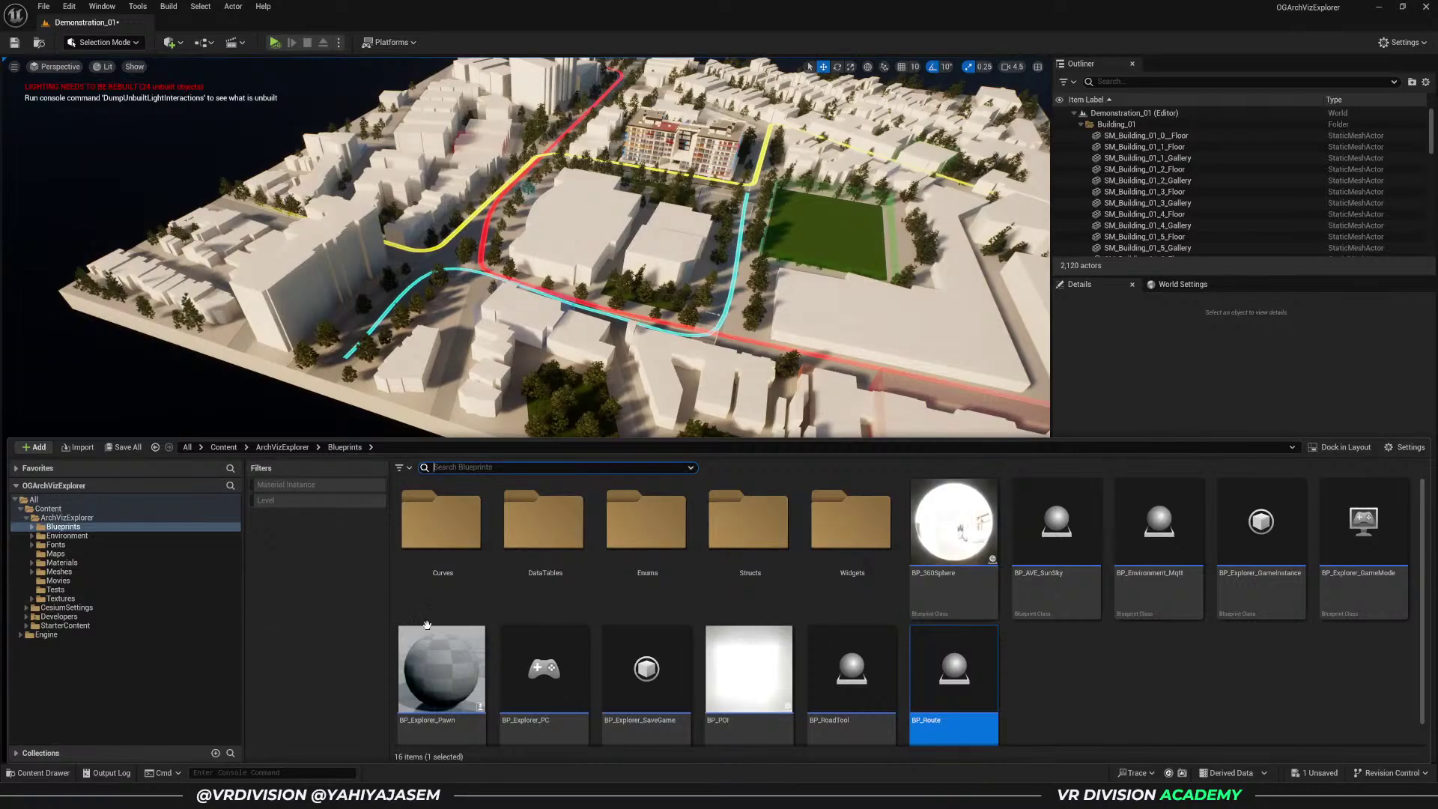
{"action": "left_click", "coordinate": [399, 397]}
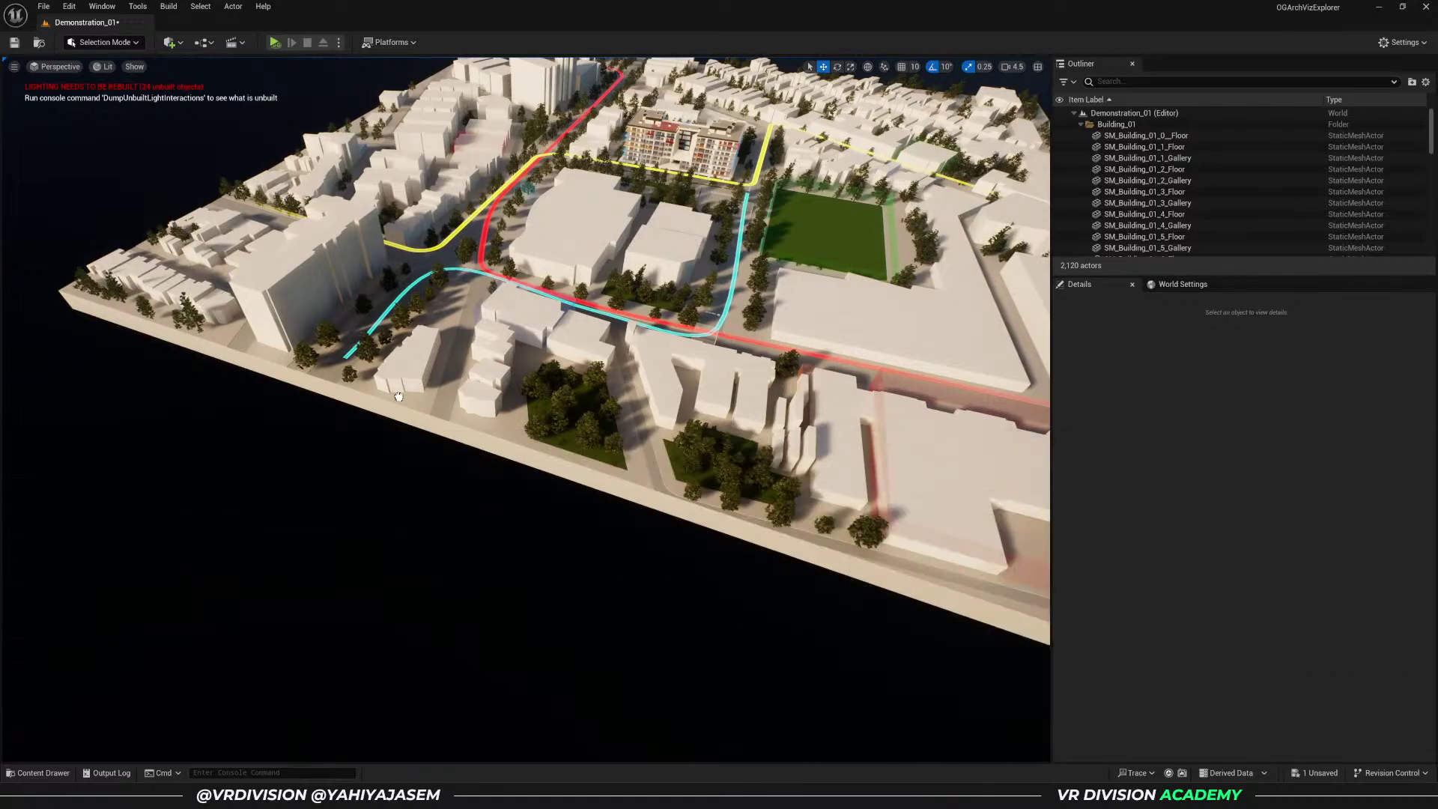
{"action": "left_click_drag", "start_coordinate": [430, 423], "coordinate": [430, 427]}
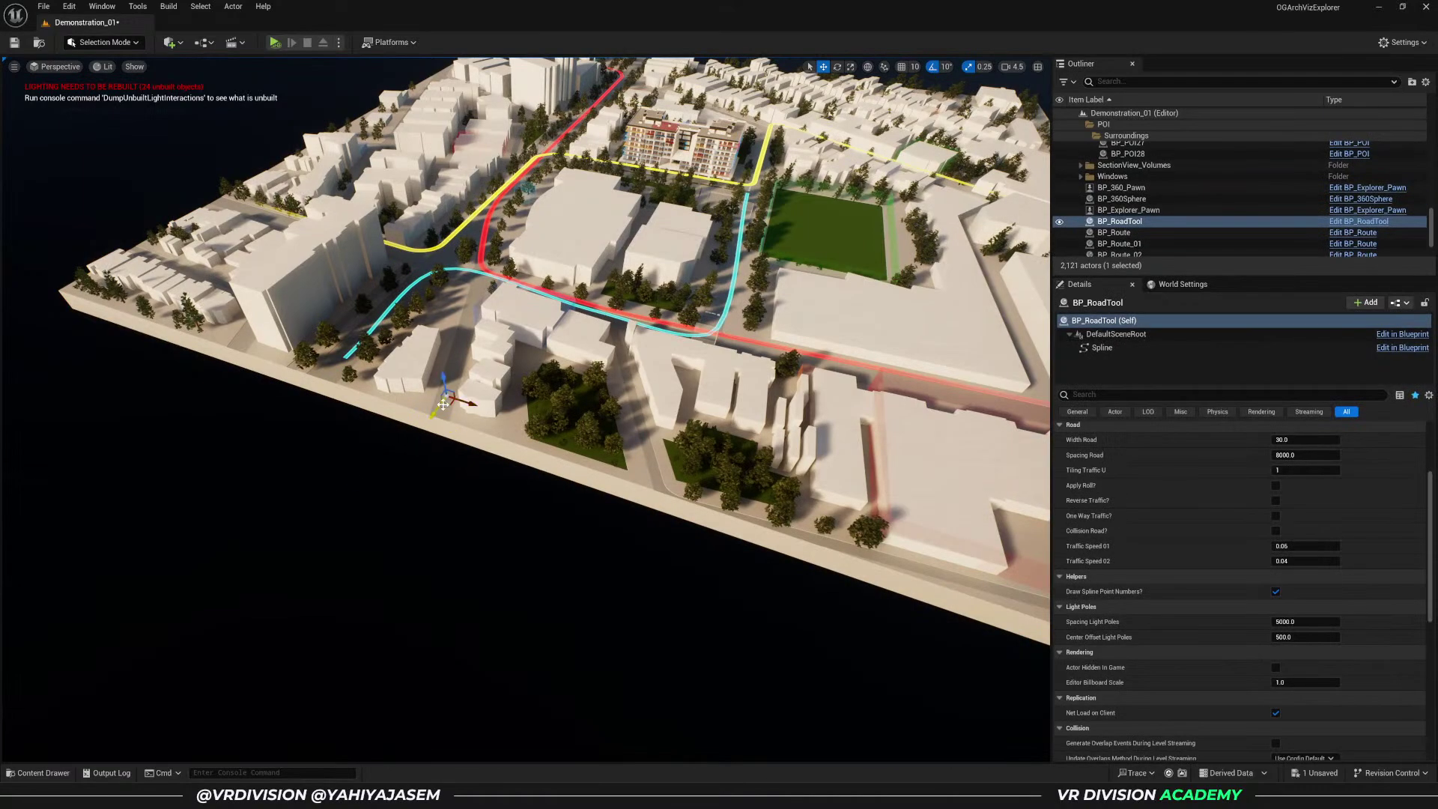
- Inspect the placed road tool on the street and move it into the empty space outside the city's edge
{"action": "key", "text": "f"}
{"action": "right_click_drag", "start_coordinate": [451, 405], "coordinate": [459, 459]}
{"action": "key", "text": "Escape"}
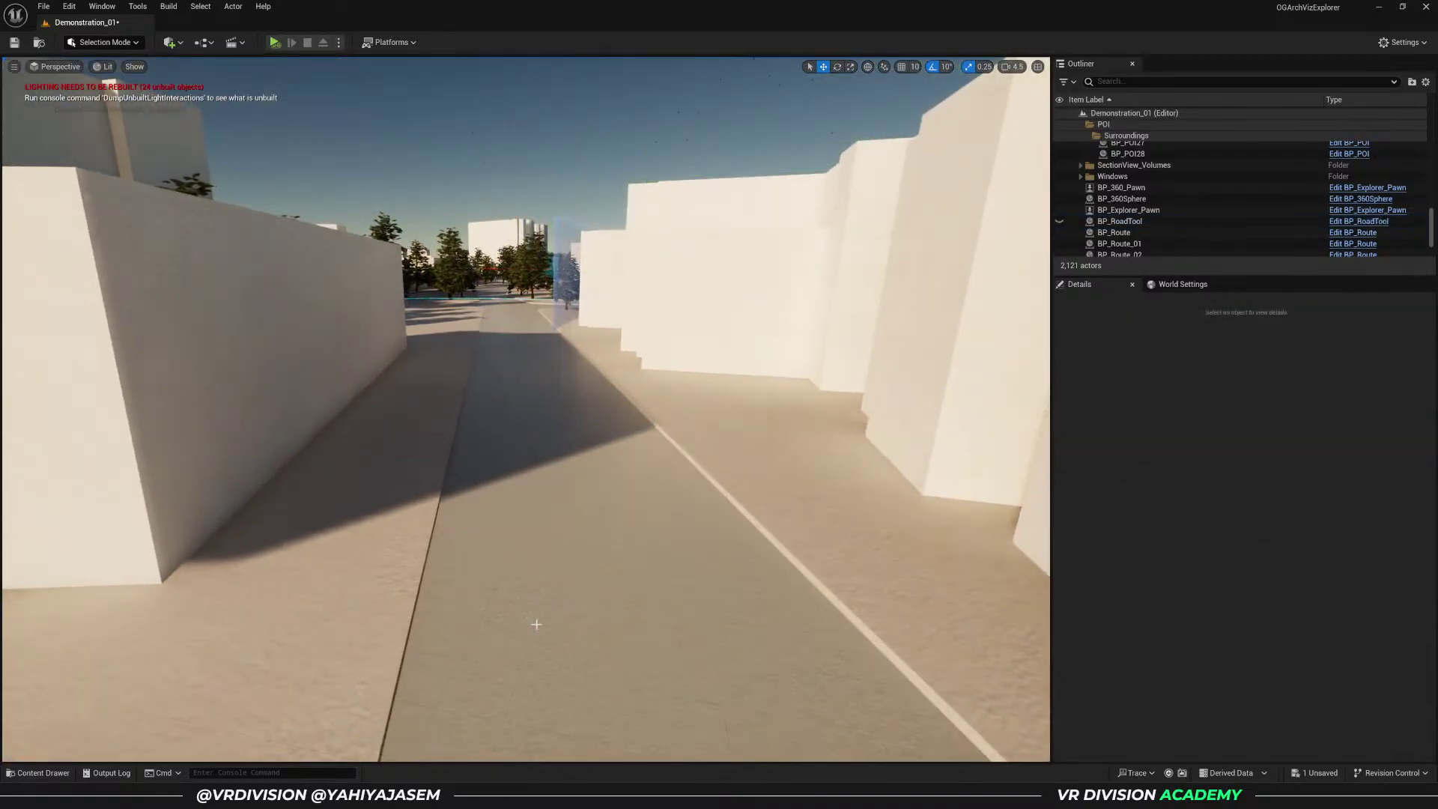
{"action": "key", "text": "g"}
{"action": "left_click", "coordinate": [508, 370]}
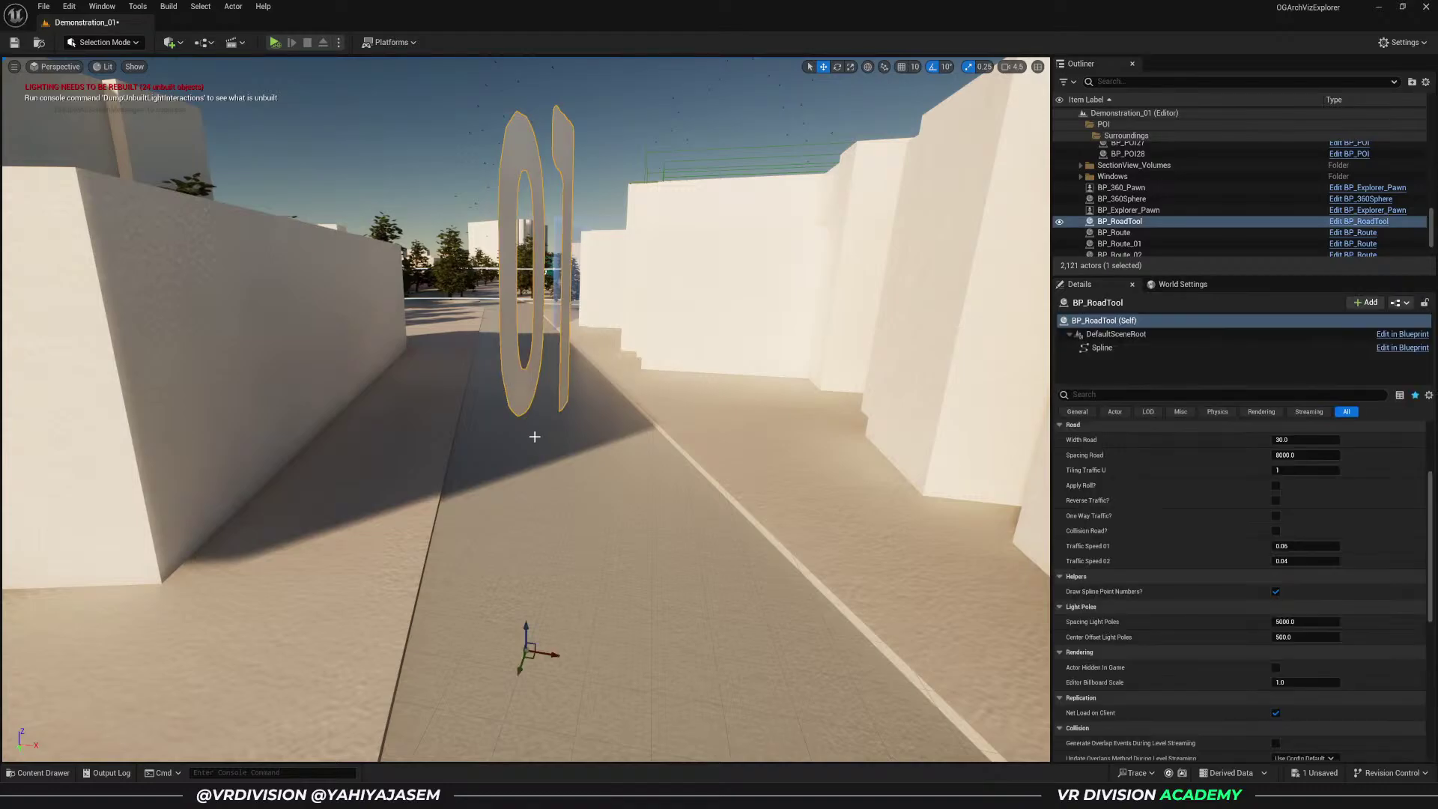
{"action": "key", "text": "Escape"}
{"action": "left_click", "coordinate": [527, 379]}
{"action": "key", "text": "f"}
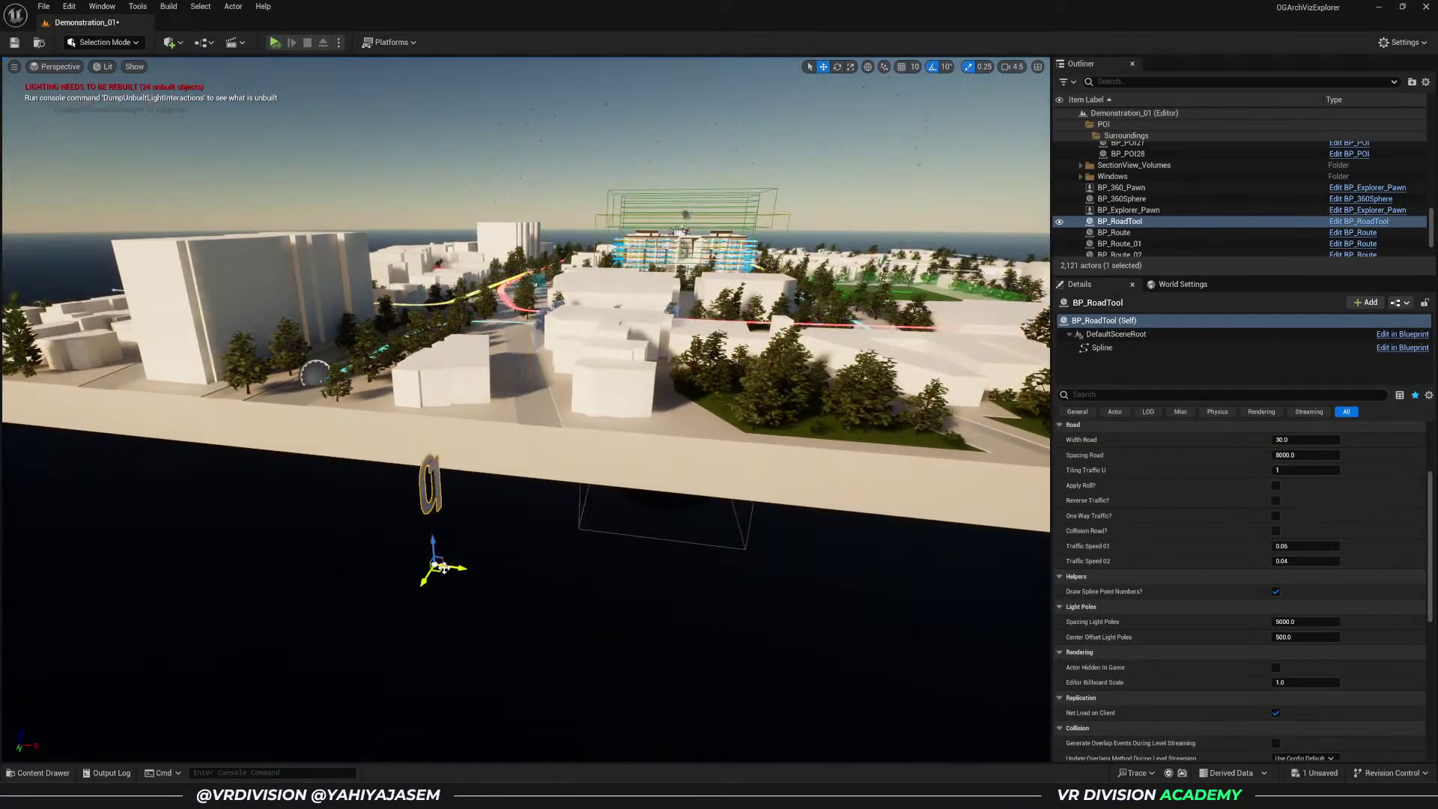
- Extend the road tool's spline by moving its end point outwards and duplicating it into points 2 and 3, ending at about X 28283, Y 4210
{"action": "left_click", "coordinate": [464, 583]}
{"action": "left_click", "coordinate": [442, 565]}
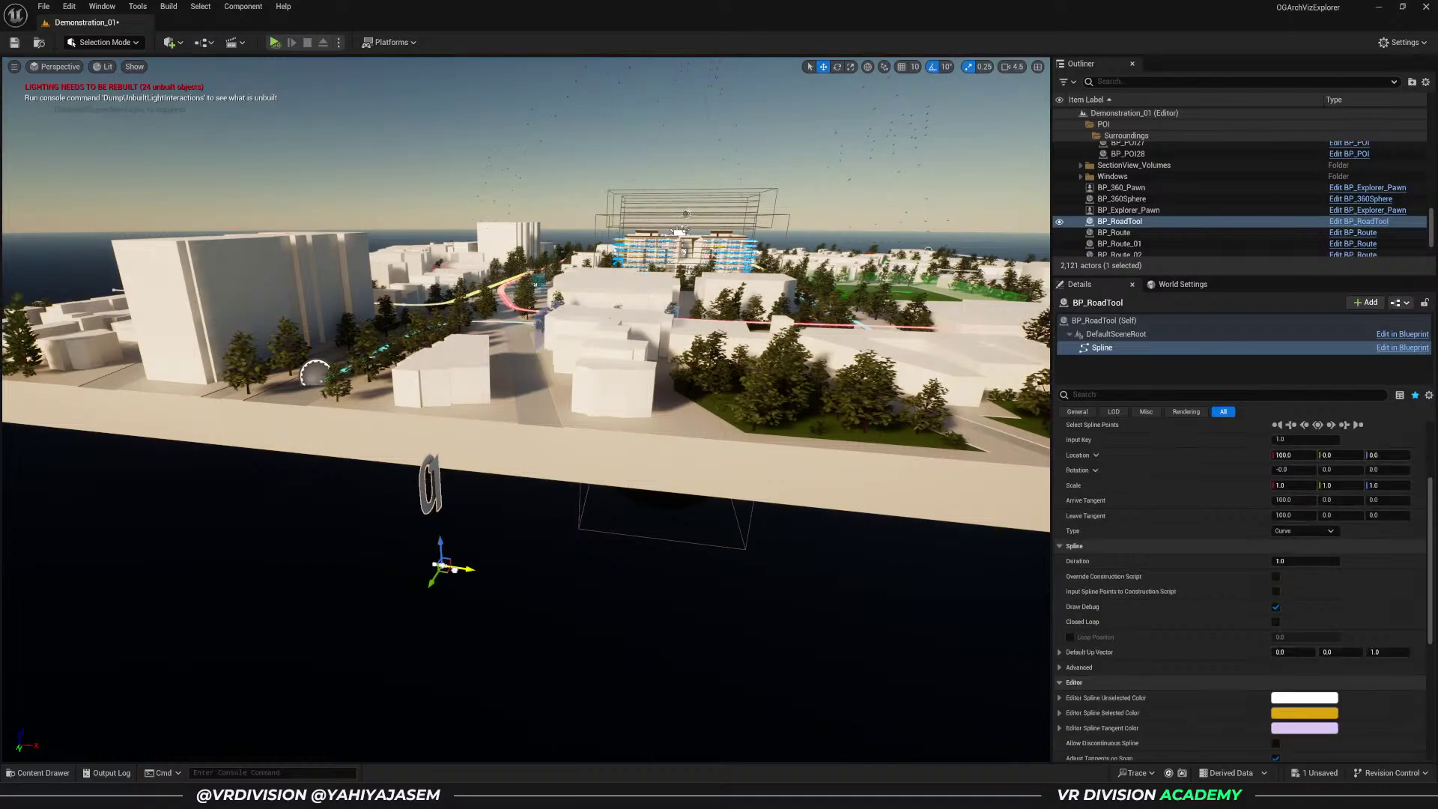
{"action": "left_click_drag", "start_coordinate": [453, 569], "coordinate": [772, 604]}
{"action": "key", "text": "f"}
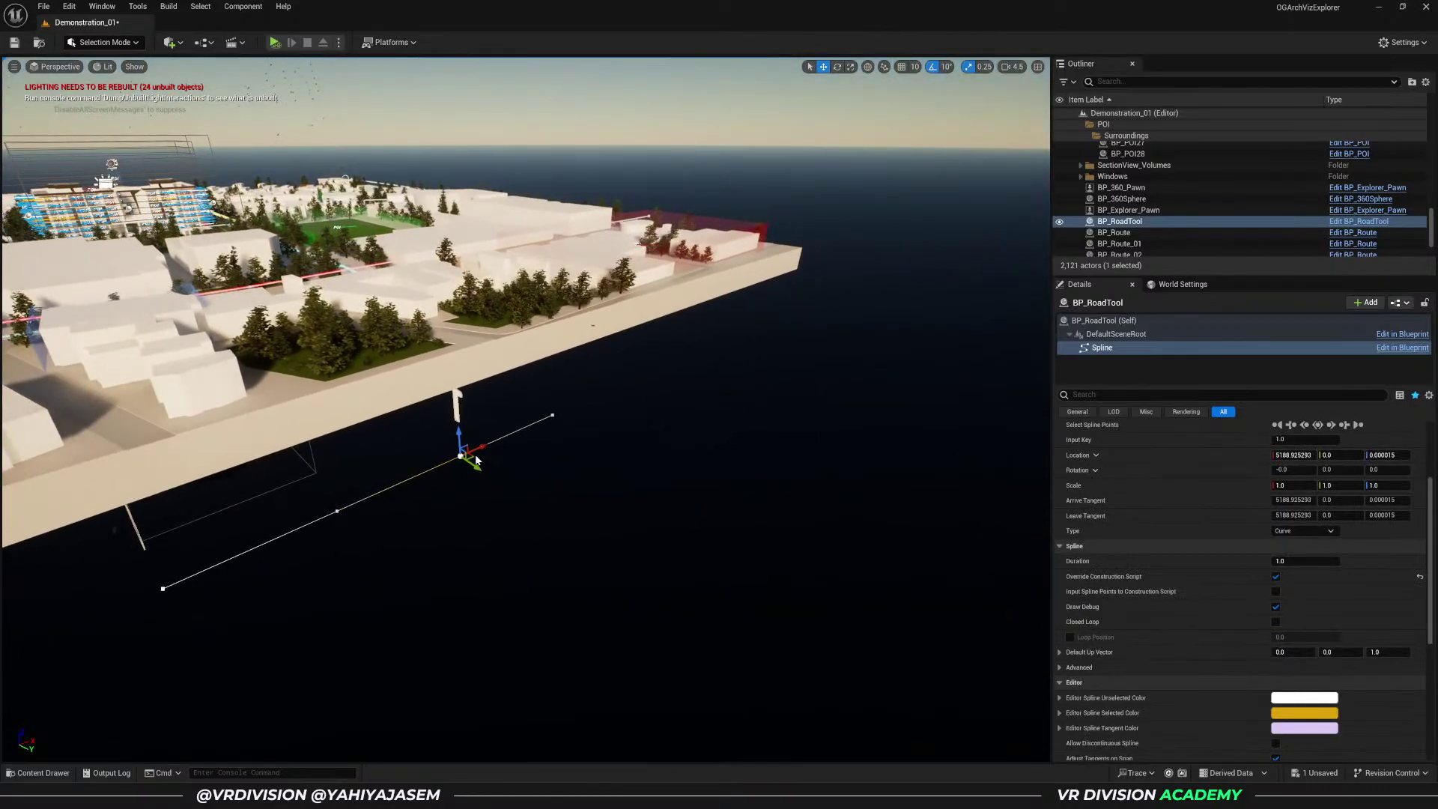
{"action": "left_click_drag", "start_coordinate": [476, 461], "coordinate": [1006, 274], "text": "alt"}
{"action": "key", "text": "f"}
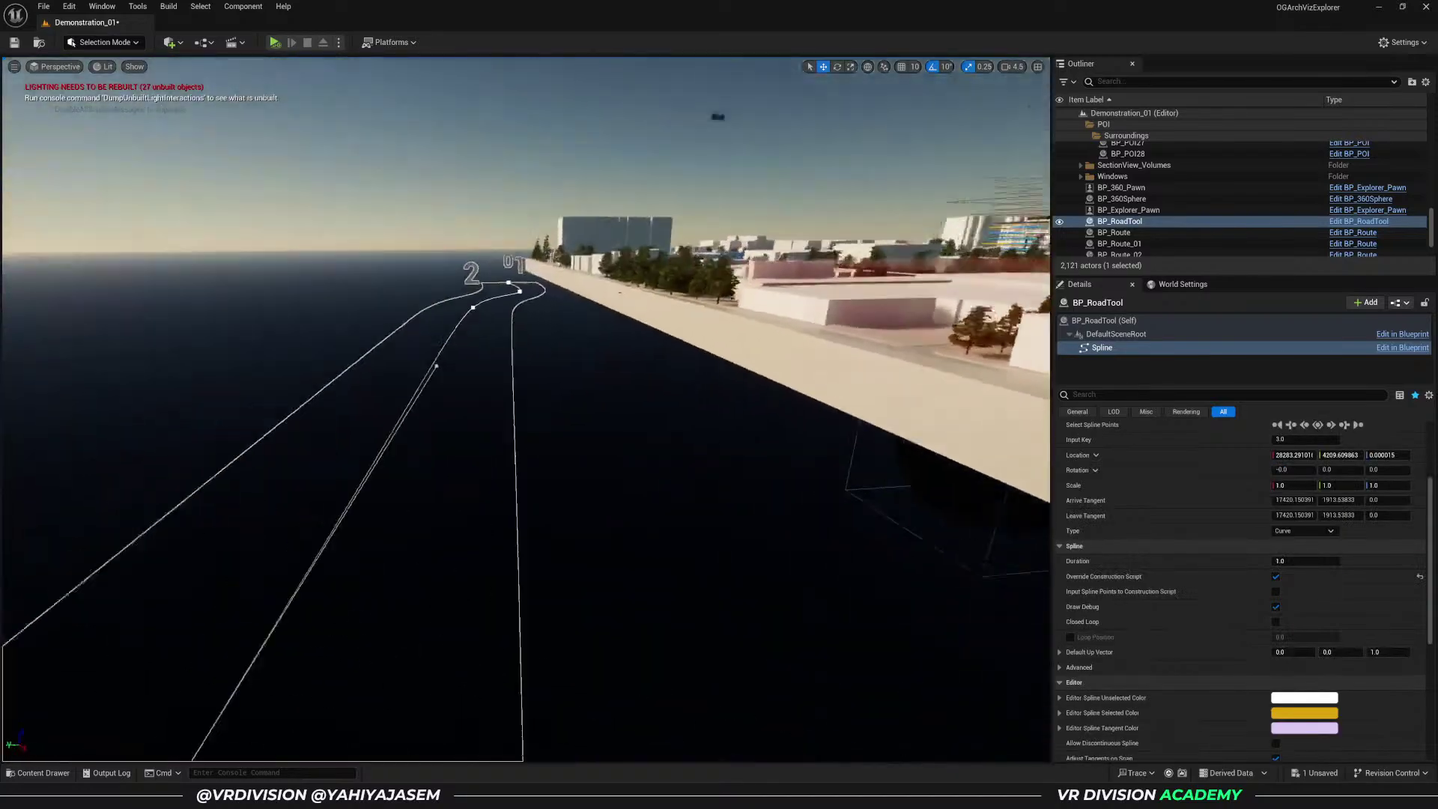
{"action": "mouse_move", "coordinate": [652, 385]}
{"action": "right_mouse_down"}
{"action": "mouse_move", "coordinate": [644, 374]}
{"action": "mouse_move", "coordinate": [674, 390]}
{"action": "mouse_move", "coordinate": [652, 378]}
{"action": "mouse_move", "coordinate": [659, 397]}
{"action": "right_mouse_up"}
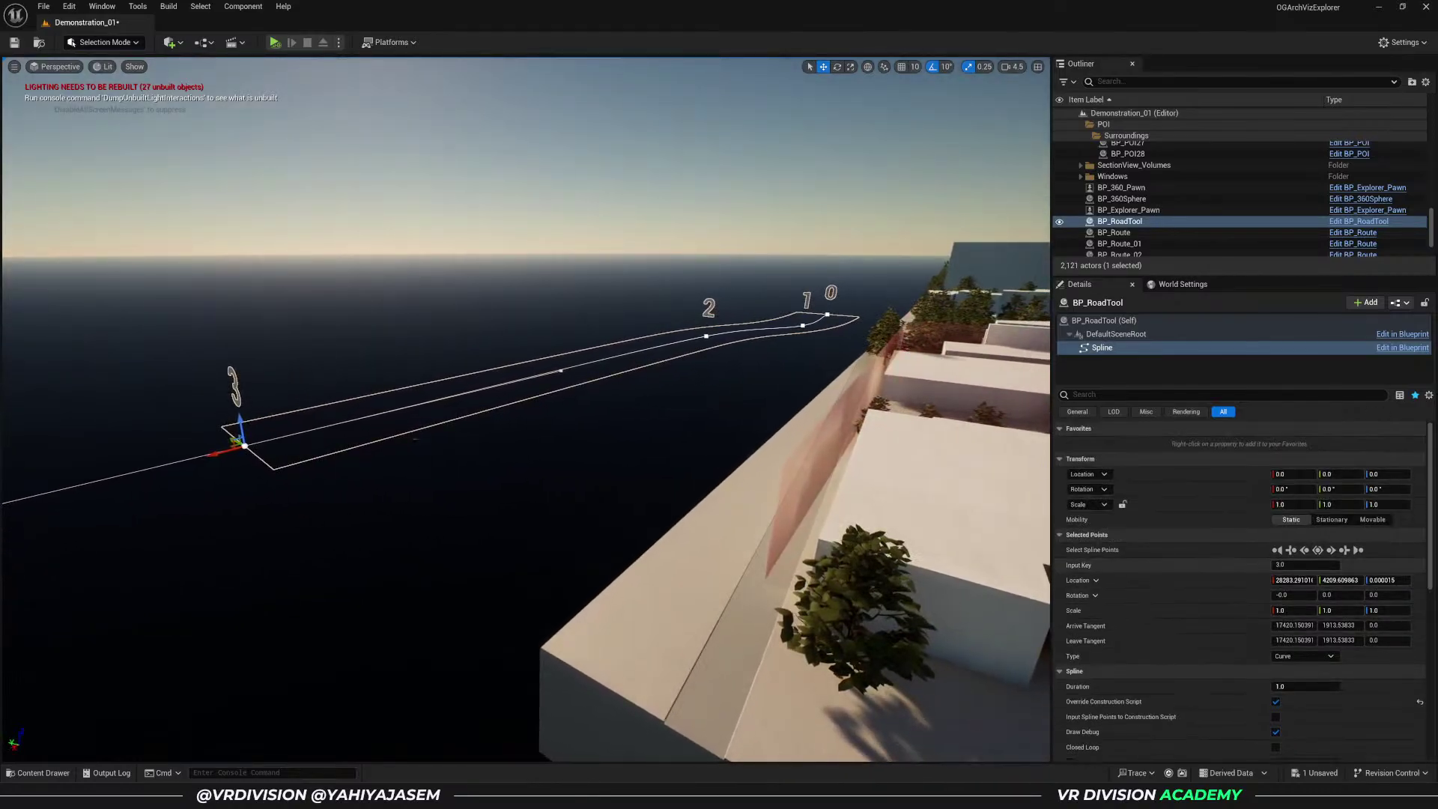
- Try to set the Input Key of the spline's last point to 2
{"action": "left_click", "coordinate": [1303, 565]}
{"action": "key", "text": "Return"}
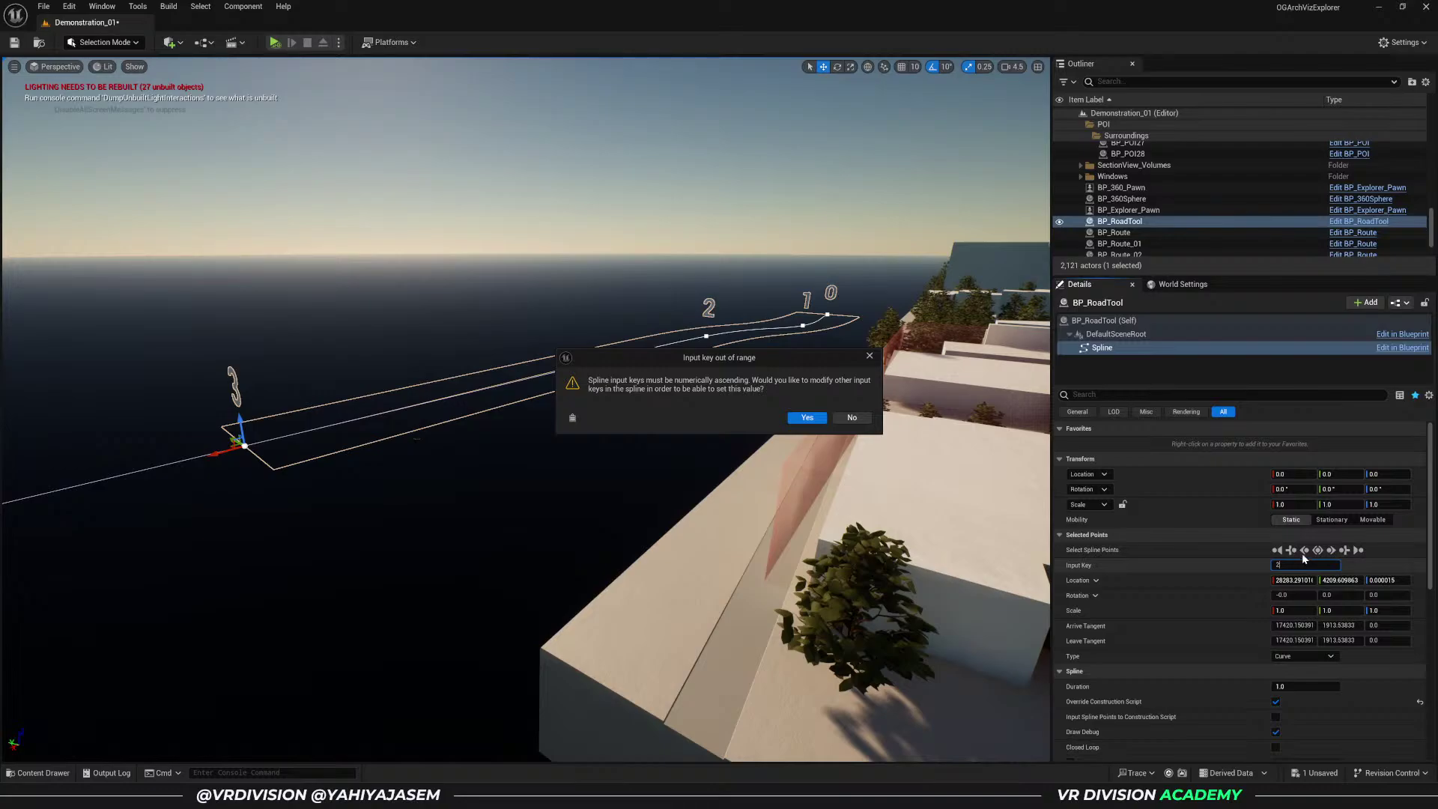
{"action": "left_click", "coordinate": [852, 418]}
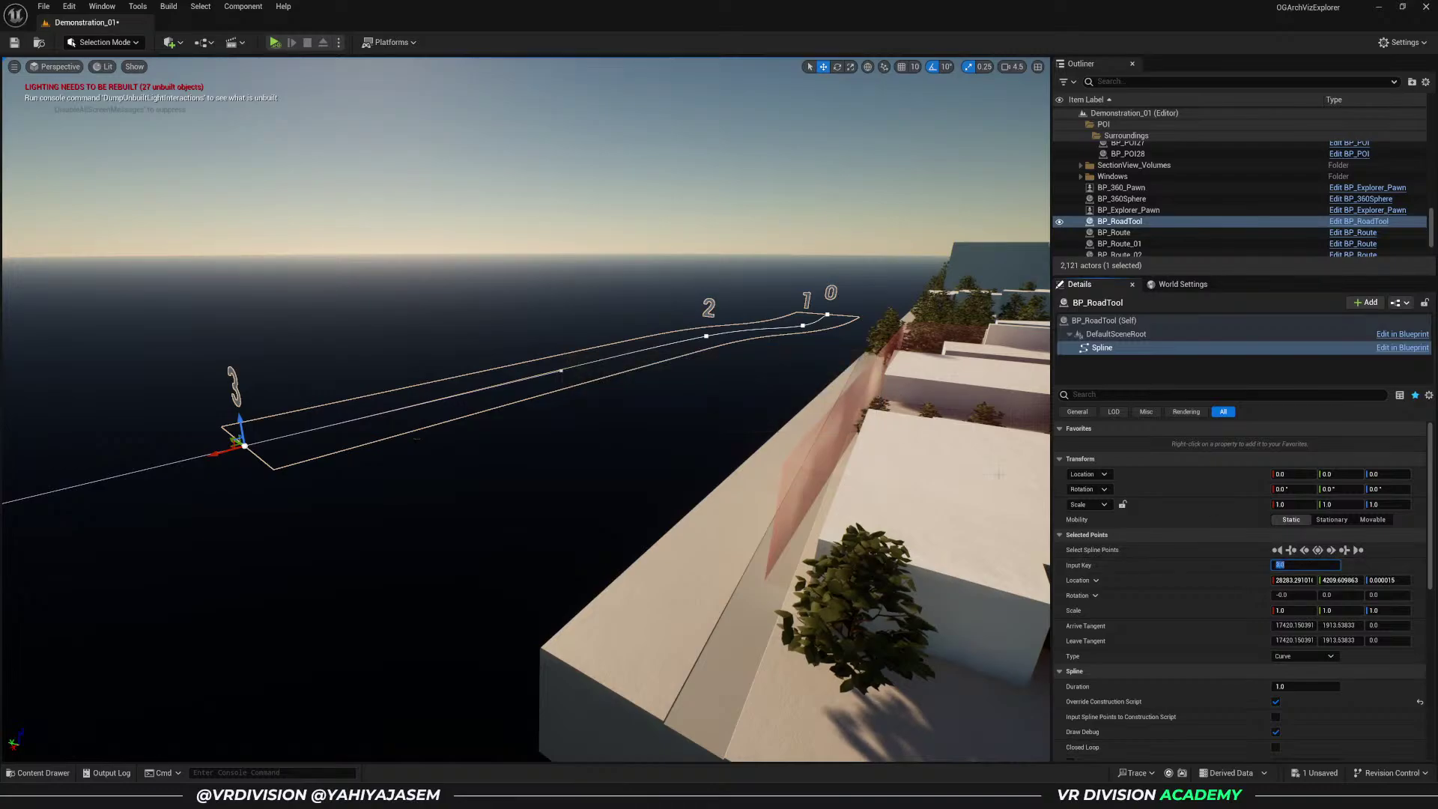
- Select the whole BP_RoadTool actor, open its blueprint, and examine the Spline node in the Construction Script
{"action": "left_click", "coordinate": [1113, 213]}
{"action": "left_click", "coordinate": [1115, 220]}
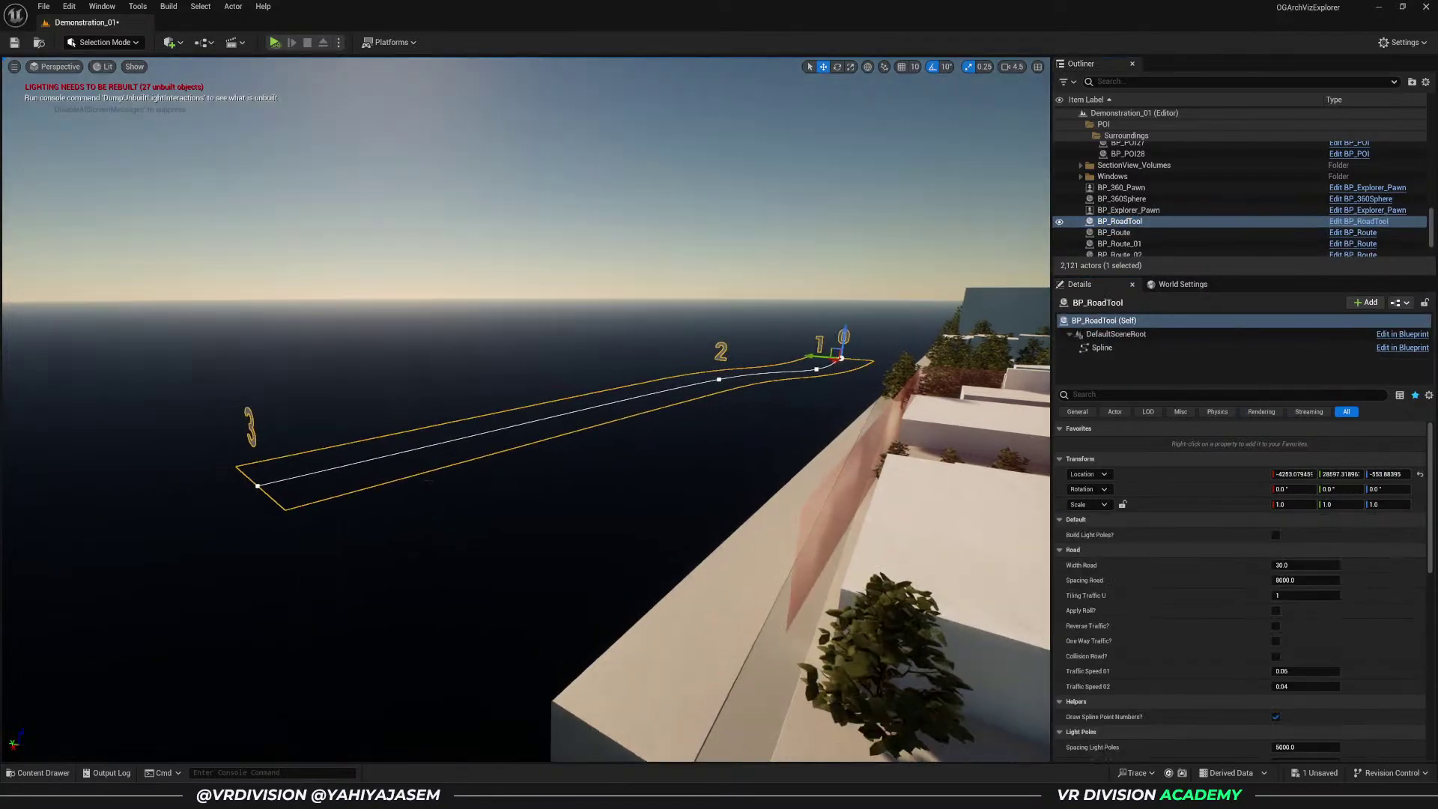
{"action": "key", "text": "ctrl+b"}
{"action": "double_click", "coordinate": [860, 663]}
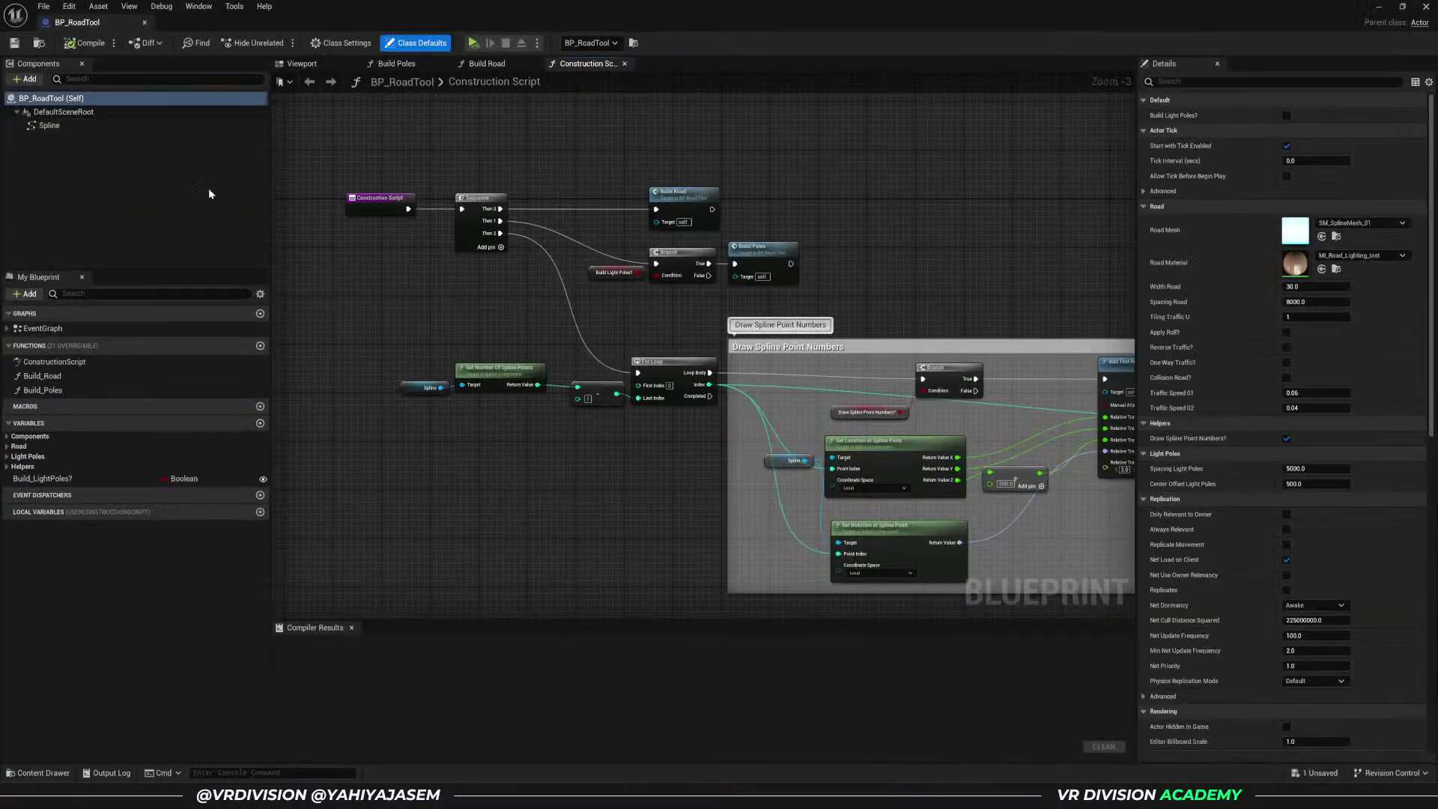
{"action": "left_click", "coordinate": [428, 388]}
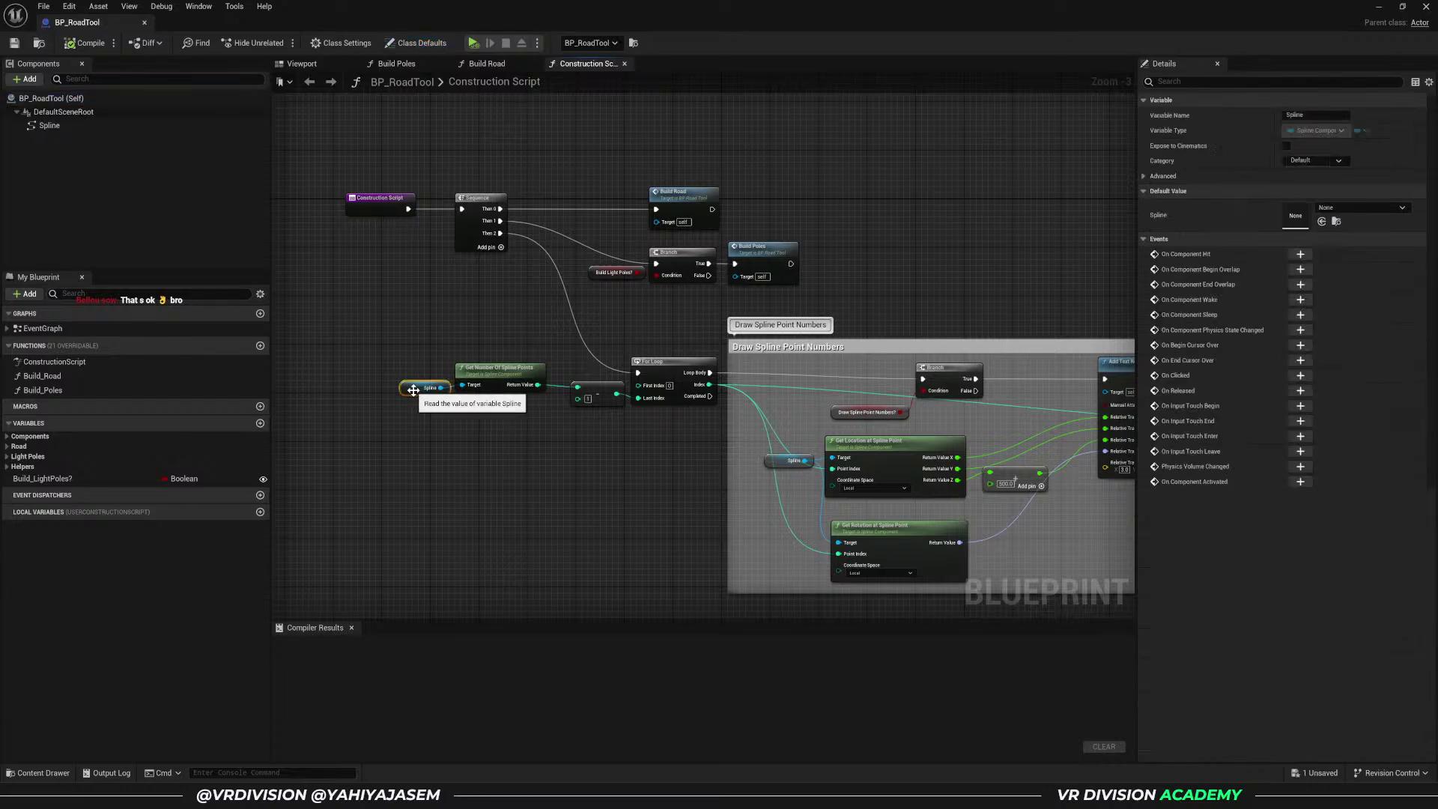
{"action": "right_click_drag", "start_coordinate": [452, 417], "coordinate": [290, 356]}
- Recheck the BP_RoadTool question in Canva, examine the Draw Spline Point Numbers logic in Unreal Editor, and close the blueprint
{"action": "key", "text": "alt+Tab"}
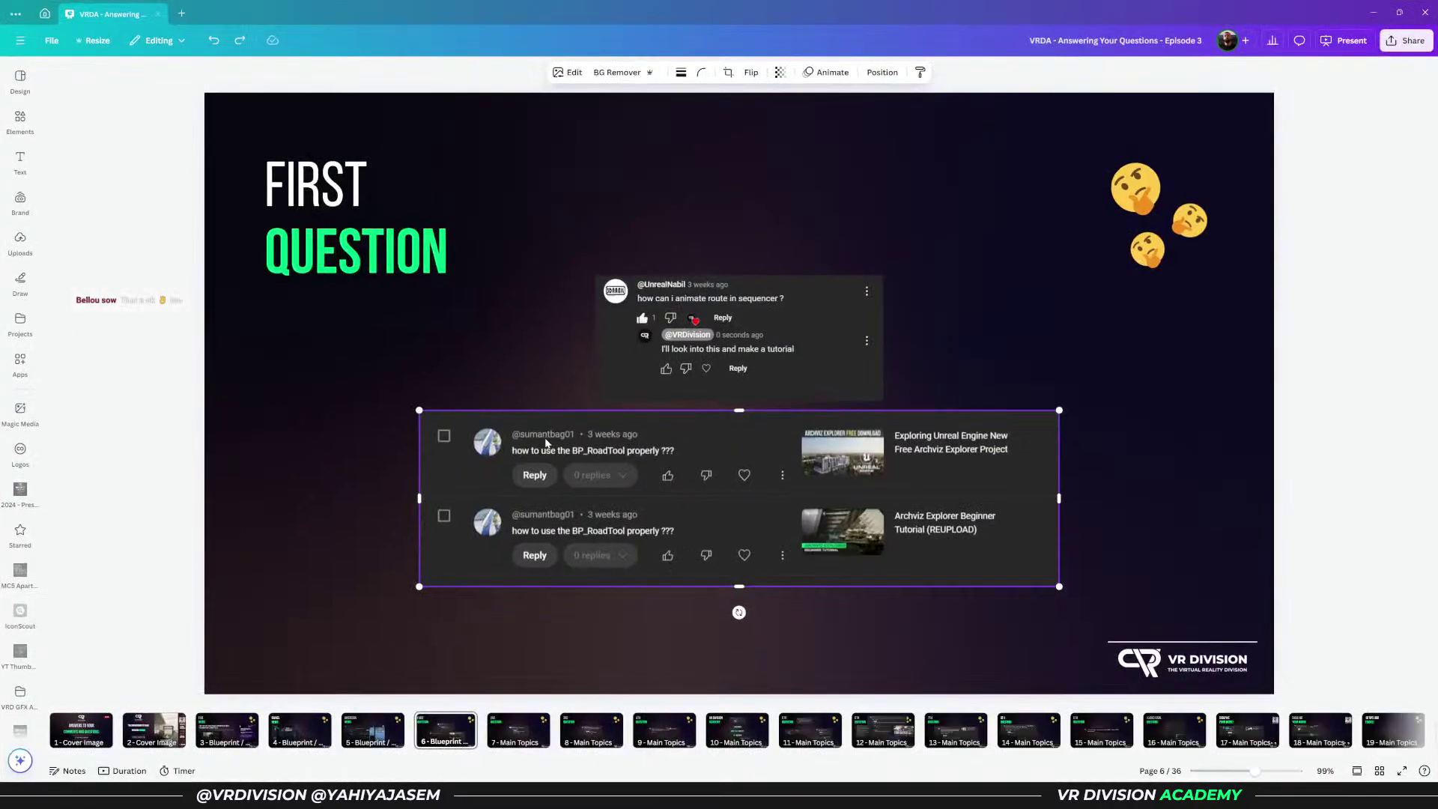
{"action": "key", "text": "alt+Tab"}
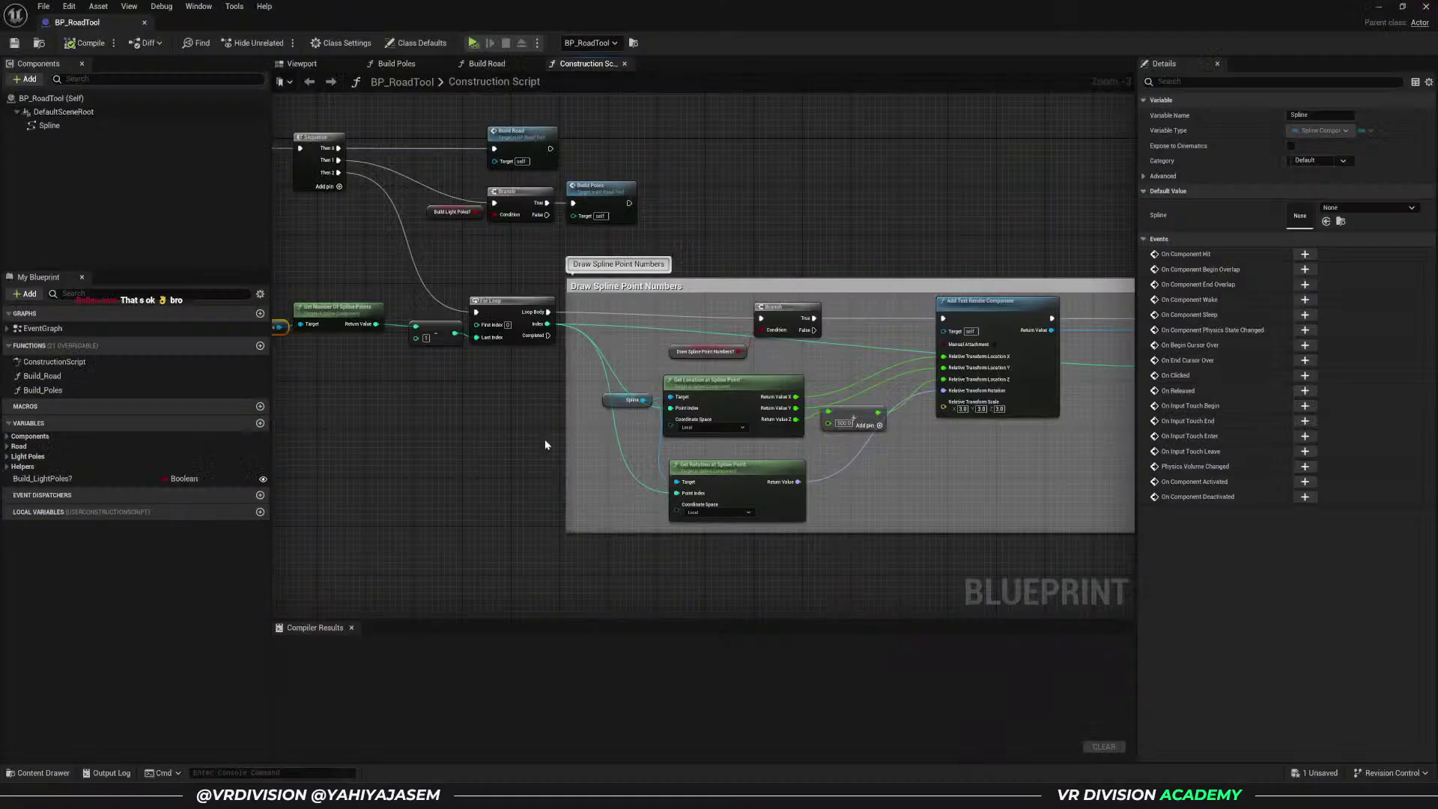
{"action": "right_click_drag", "start_coordinate": [1051, 321], "coordinate": [968, 393]}
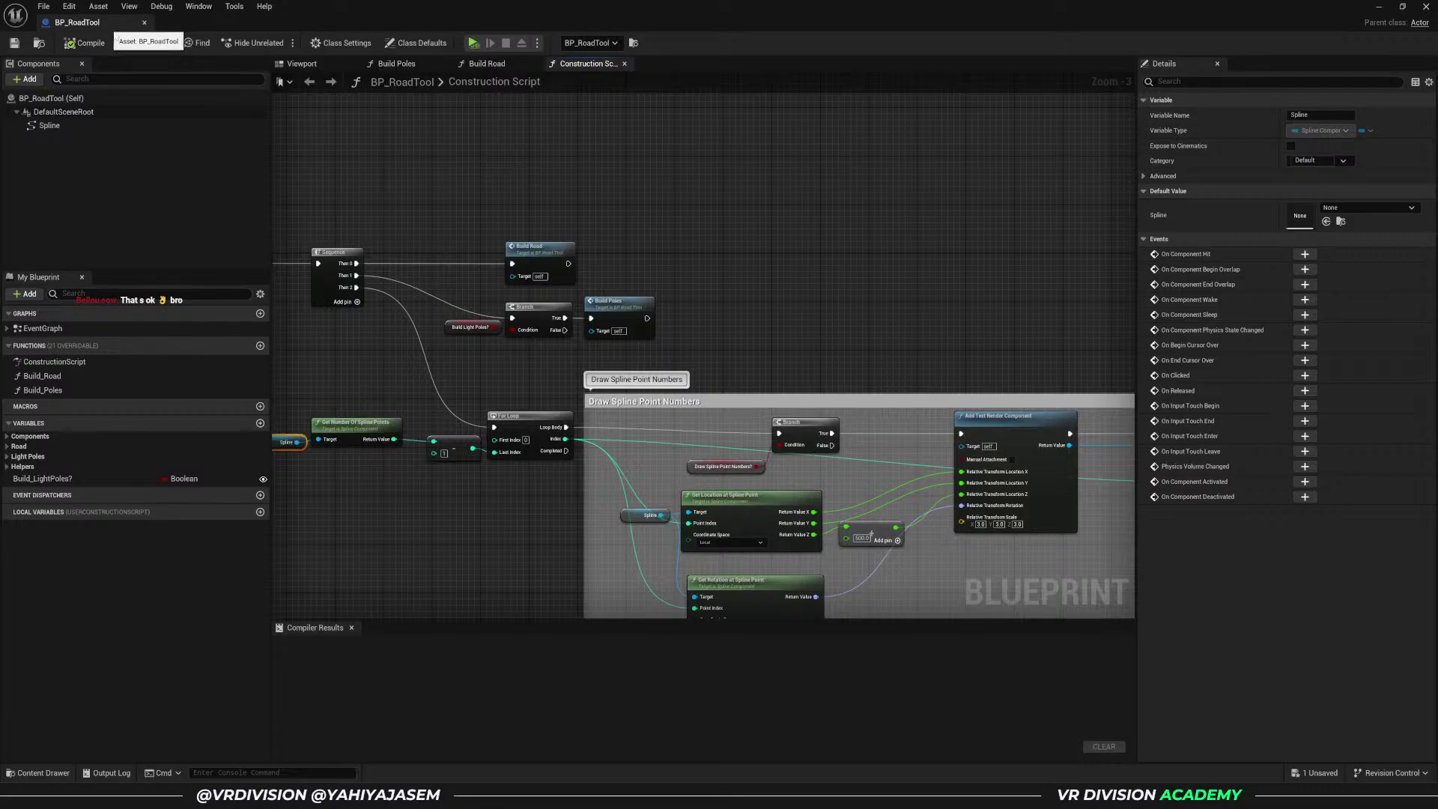
{"action": "scroll", "coordinate": [536, 152], "scroll_direction": "up", "scroll_amount": 3}
{"action": "left_click", "coordinate": [686, 360]}
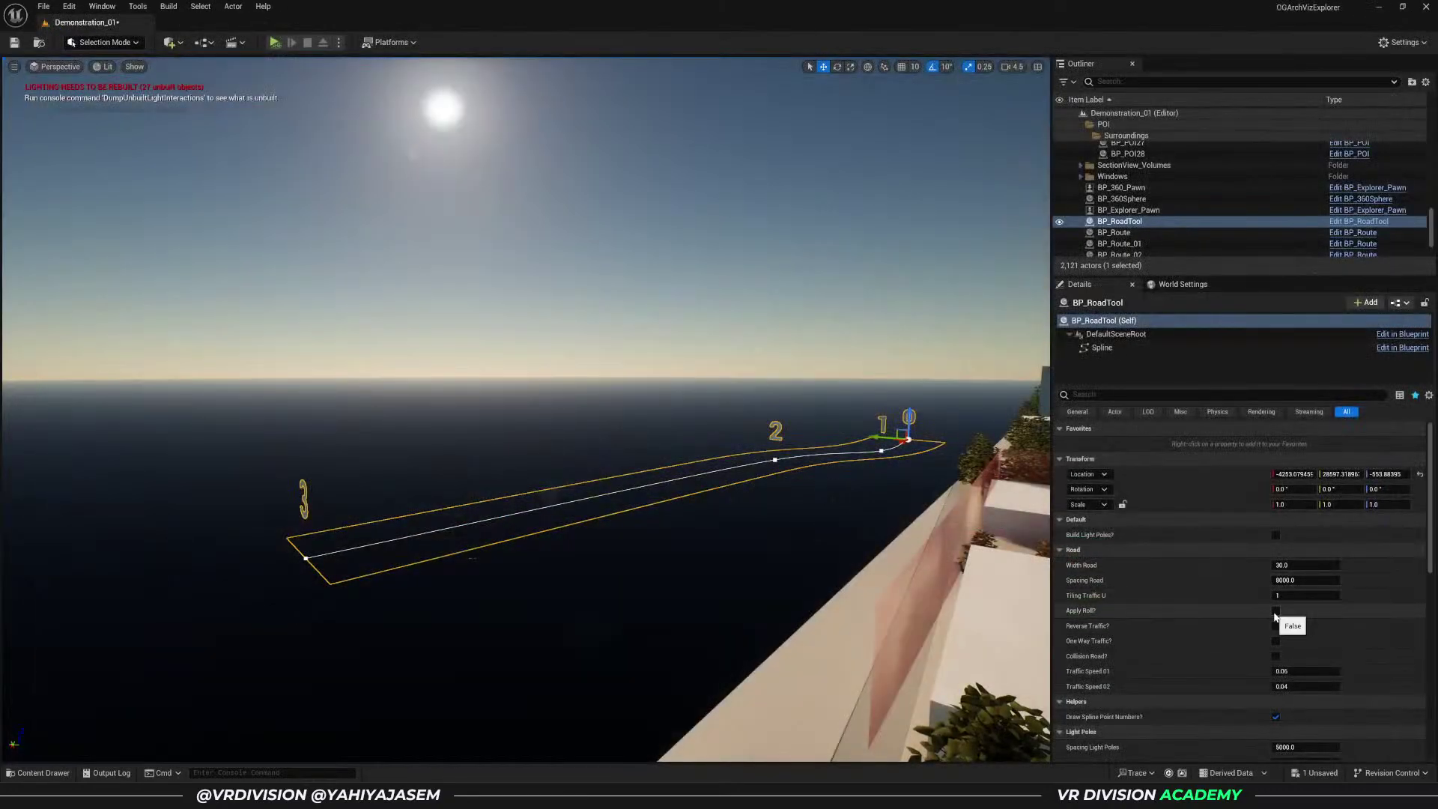
- Enable Build Light Poles on the BP_RoadTool actor, and check the poles along the road and its remaining settings
{"action": "scroll", "coordinate": [1282, 642], "scroll_direction": "down", "scroll_amount": 3}
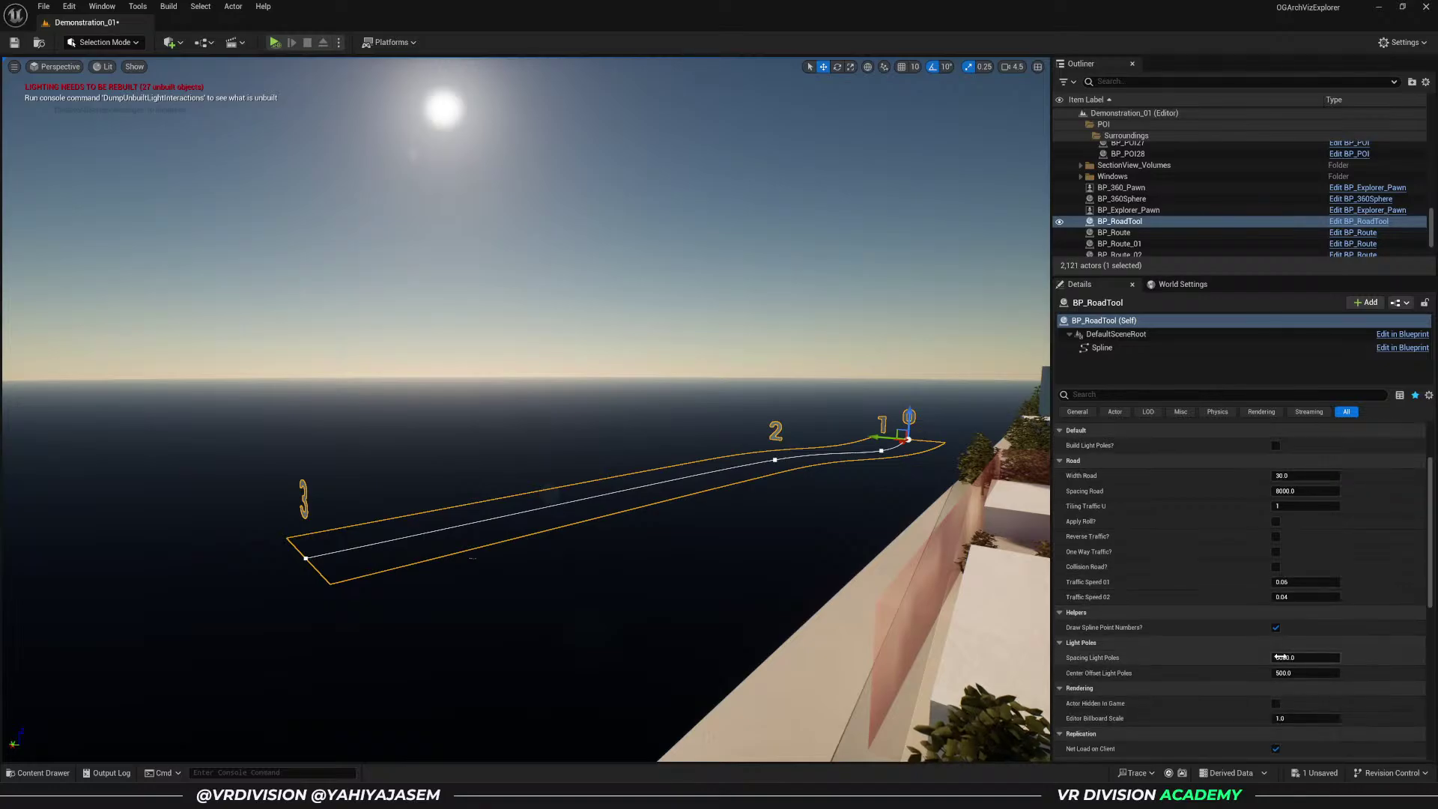
{"action": "scroll", "coordinate": [1278, 612], "scroll_direction": "up", "scroll_amount": 1}
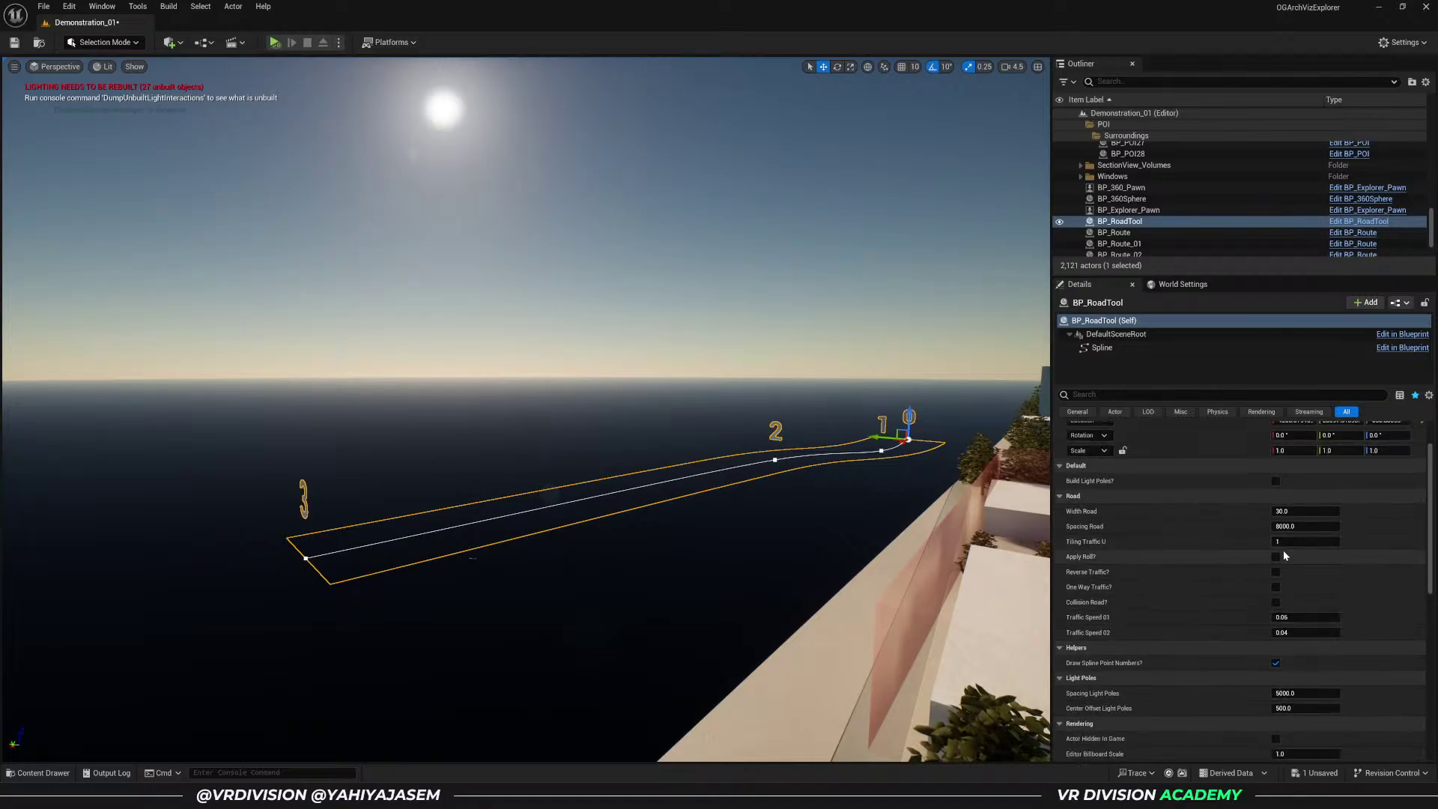
{"action": "left_click", "coordinate": [1276, 481]}
{"action": "right_click_drag", "start_coordinate": [901, 496], "coordinate": [862, 560]}
{"action": "left_click", "coordinate": [864, 562]}
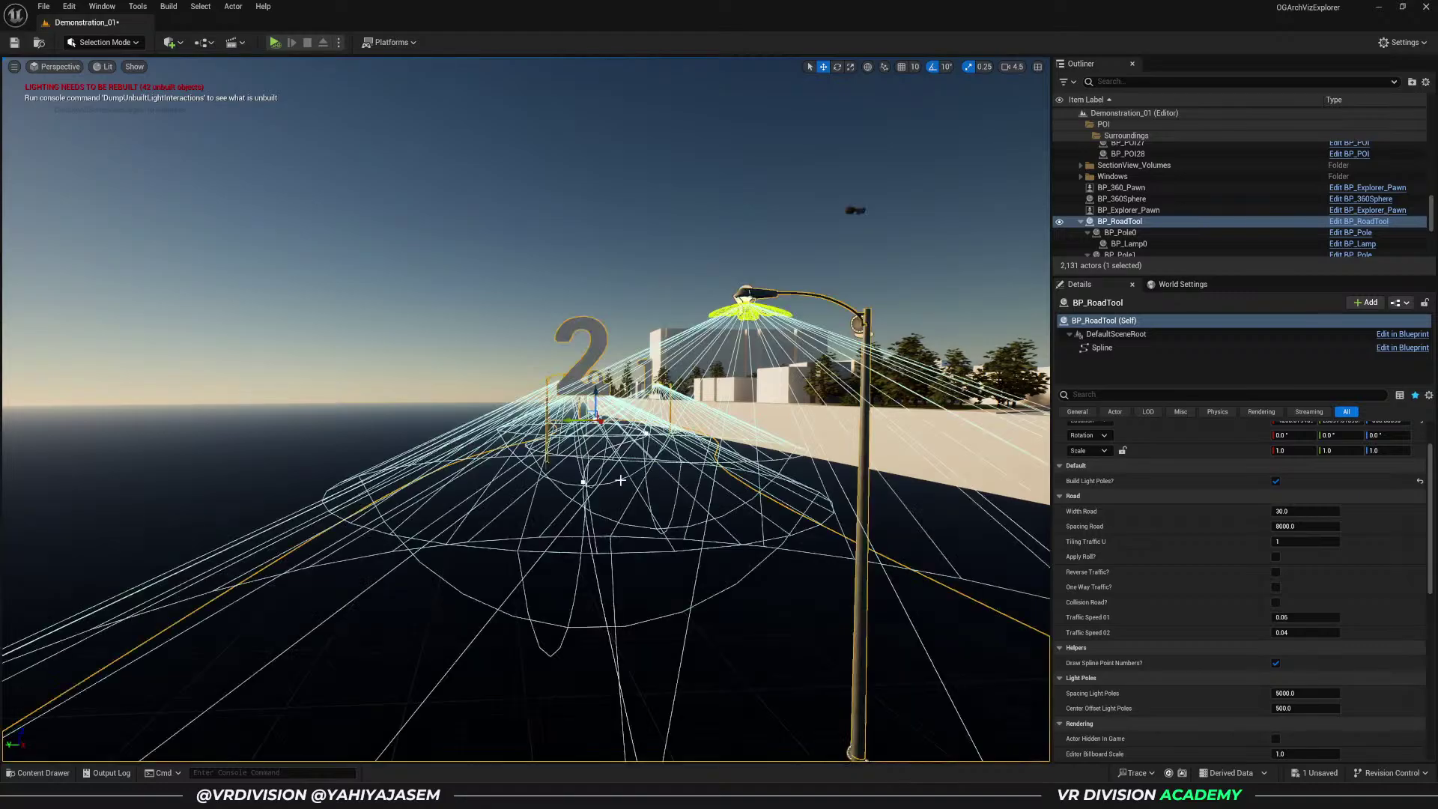
{"action": "right_click_drag", "start_coordinate": [671, 475], "coordinate": [433, 484]}
{"action": "scroll", "coordinate": [1220, 601], "scroll_direction": "down", "scroll_amount": 2}
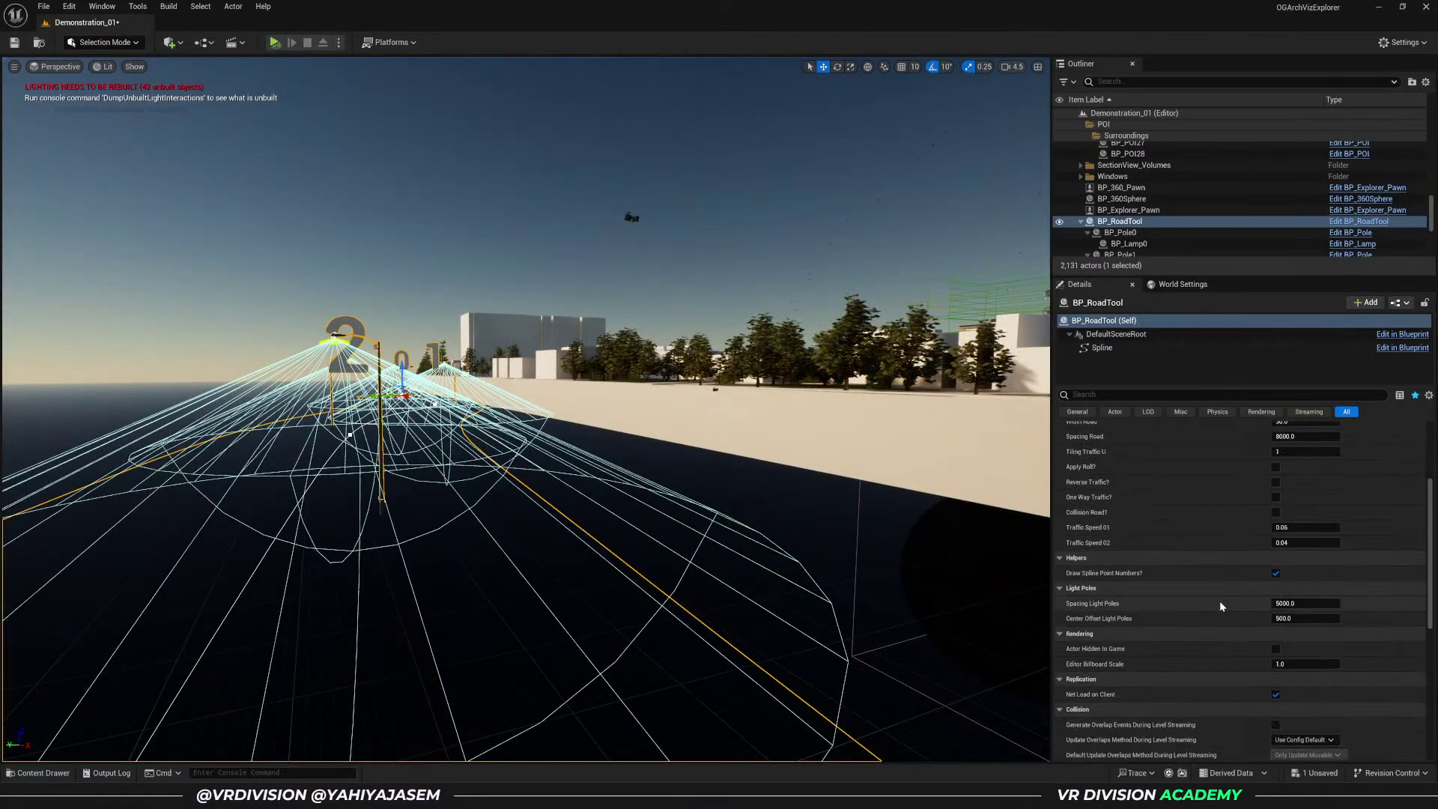
{"action": "scroll", "coordinate": [1225, 606], "scroll_direction": "down", "scroll_amount": 15}
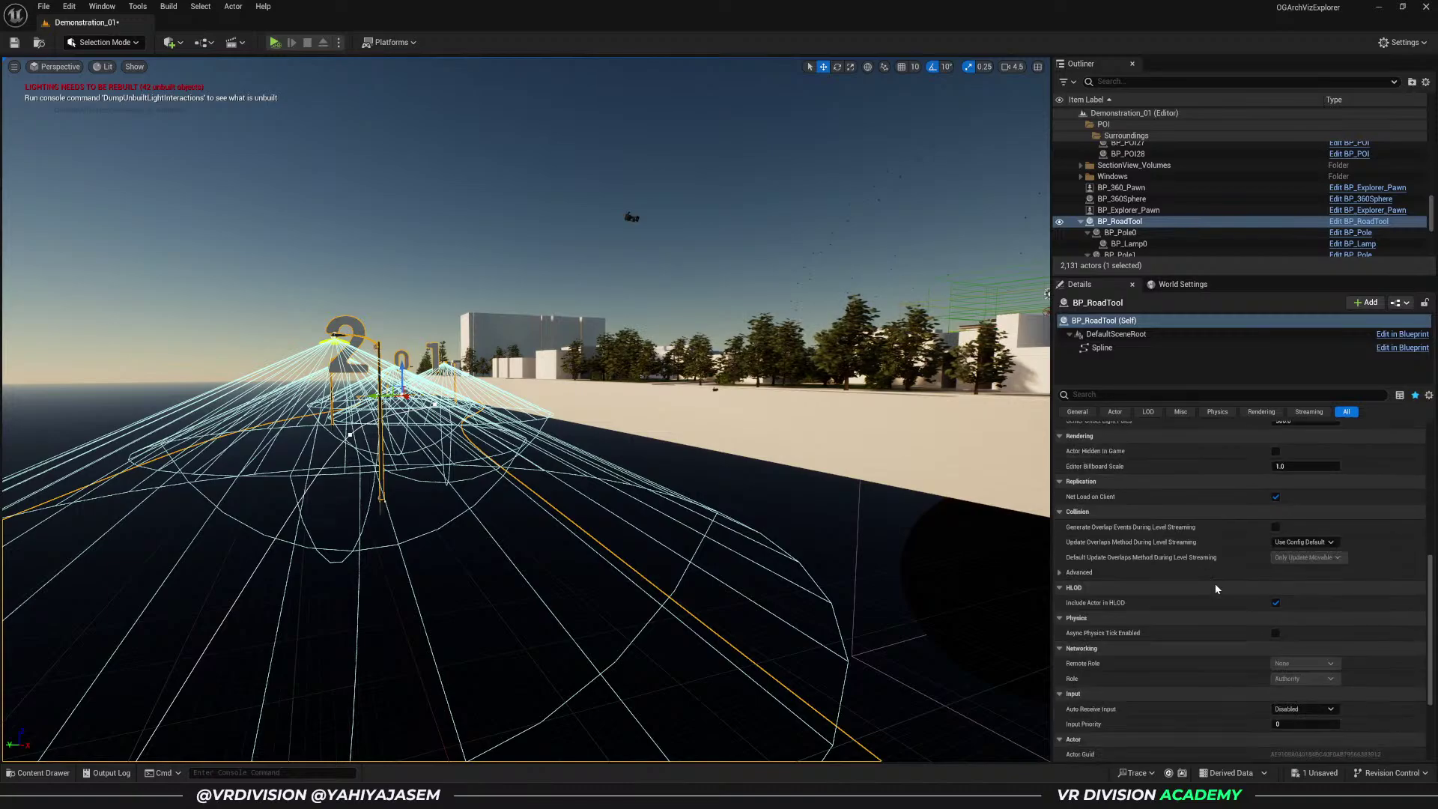
- Reopen the BP_RoadTool blueprint from the Blueprints folder and open the Build Road function from its Construction Script
{"action": "right_click_drag", "start_coordinate": [683, 375], "coordinate": [585, 443]}
{"action": "key", "text": "ctrl+space"}
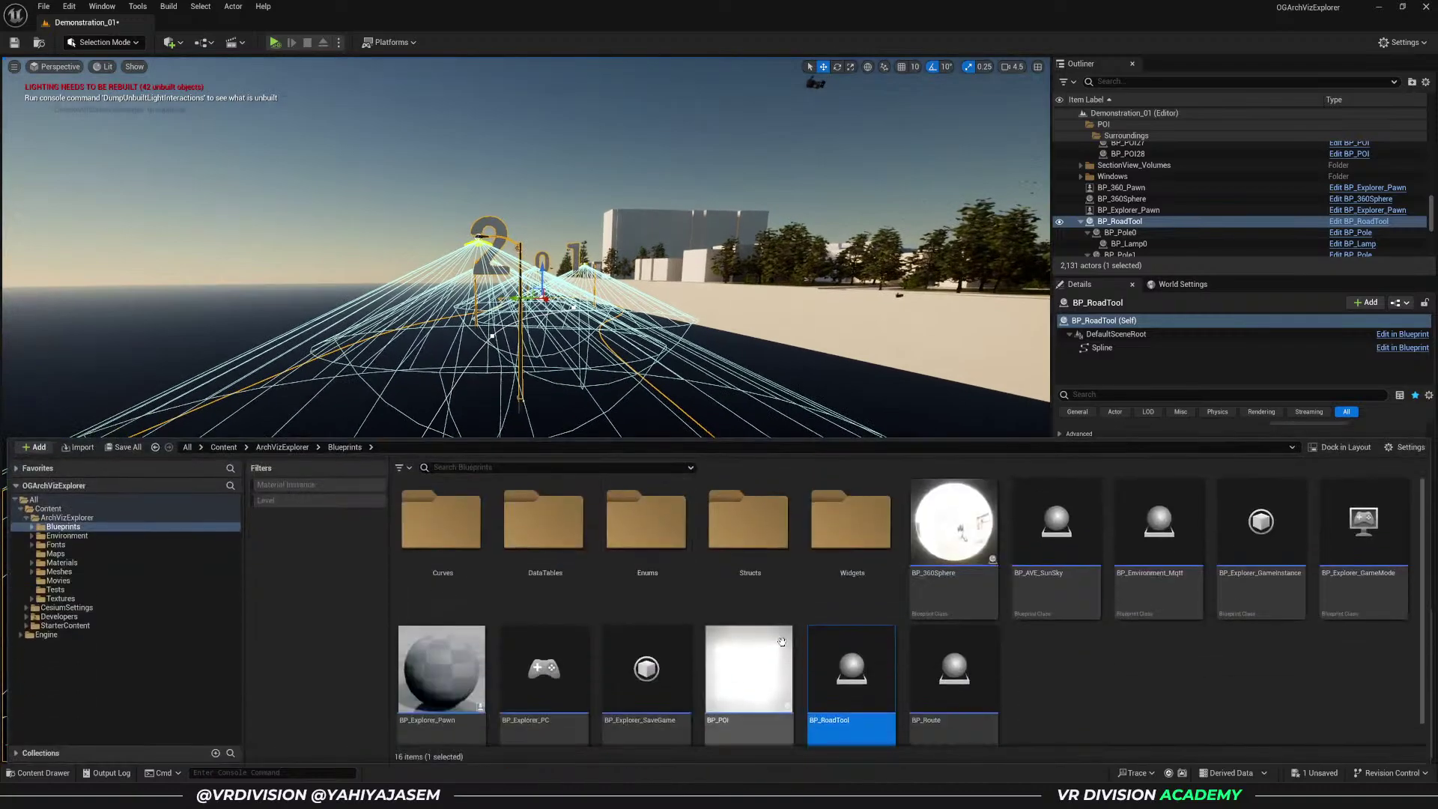
{"action": "left_click_drag", "start_coordinate": [825, 666], "coordinate": [833, 672]}
{"action": "key", "text": "Escape"}
{"action": "double_click", "coordinate": [839, 663]}
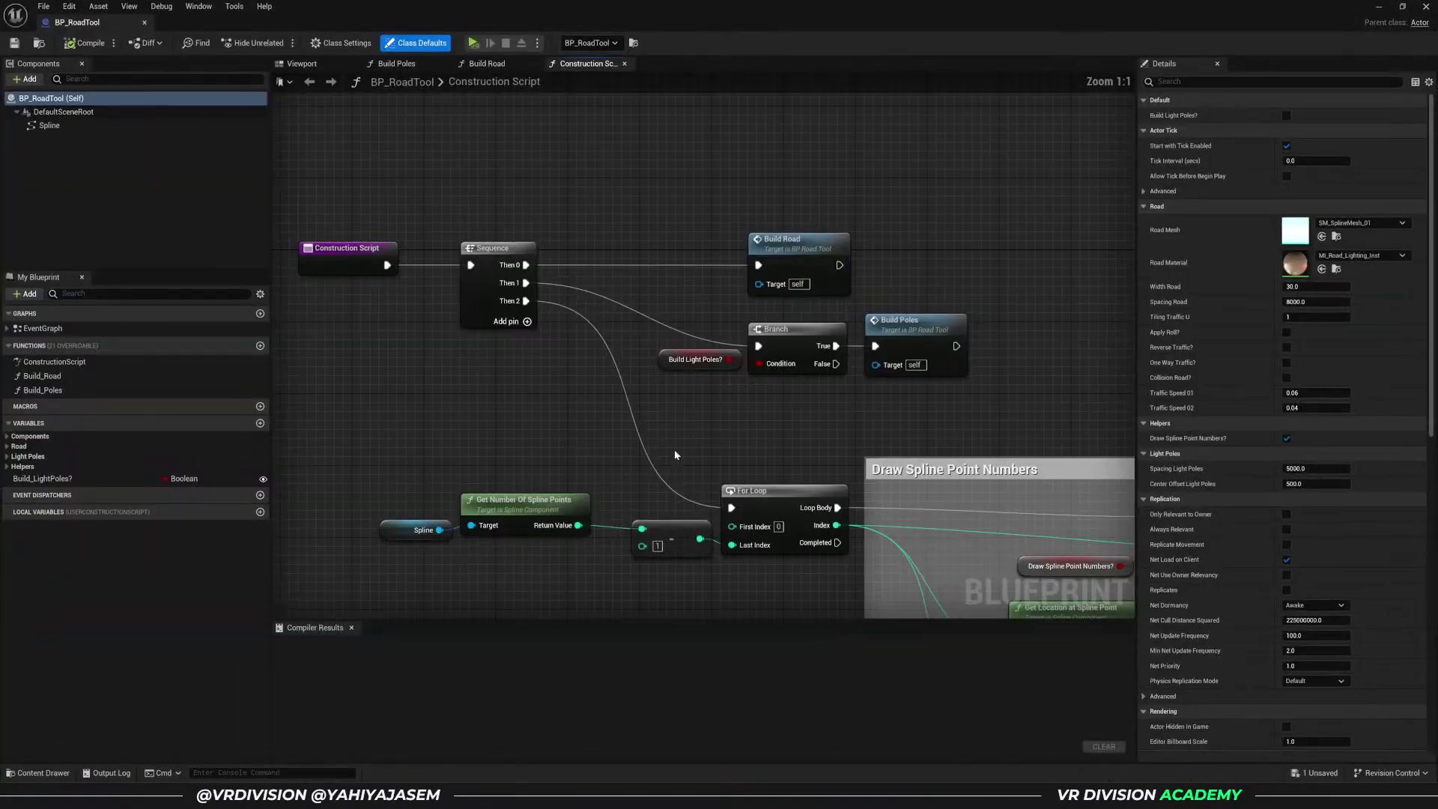
{"action": "left_click", "coordinate": [731, 256]}
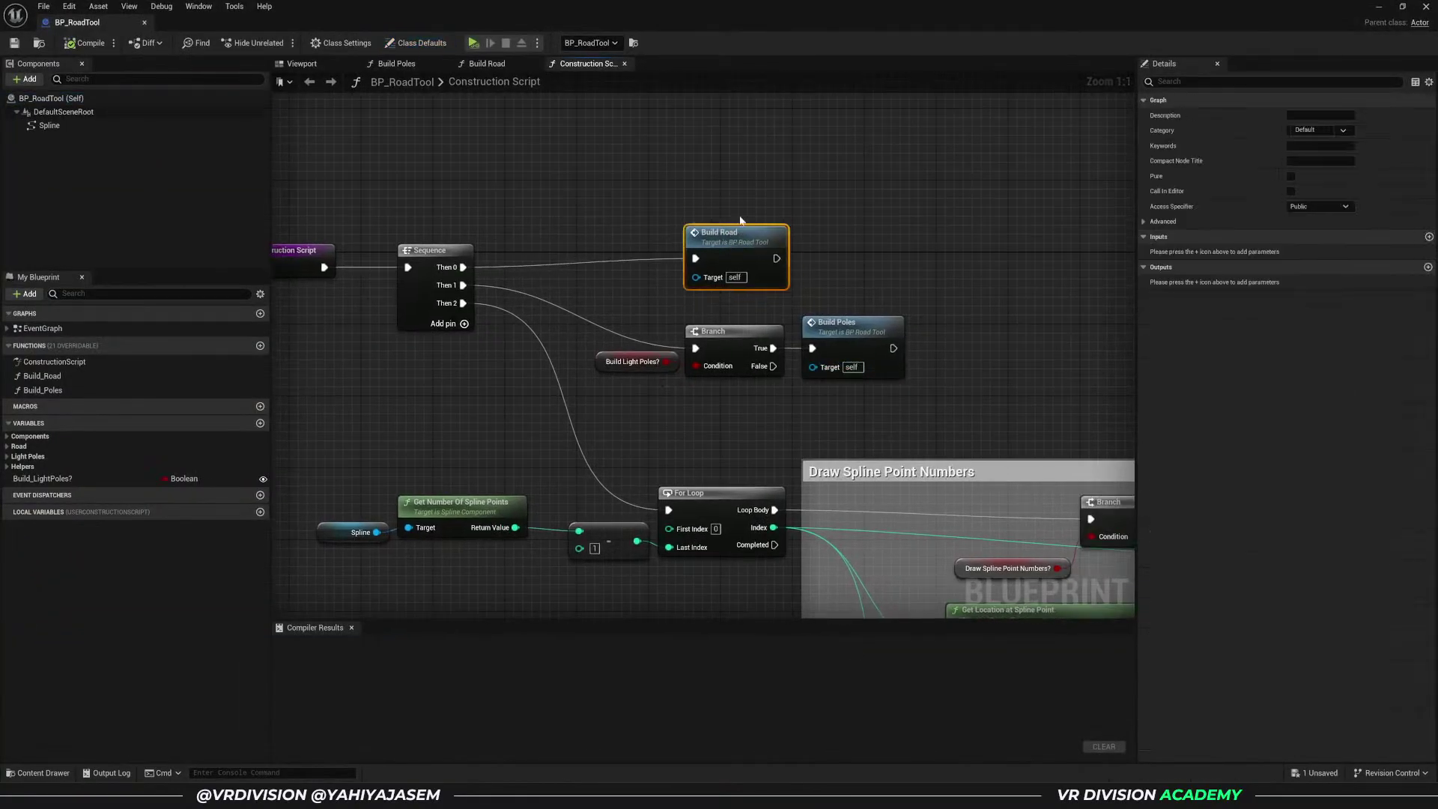
{"action": "double_click", "coordinate": [730, 251]}
- Examine the Build Road function's road material, traffic parameters, for loop, and distance-along-spline logic
{"action": "scroll", "coordinate": [710, 289], "scroll_direction": "up", "scroll_amount": 8}
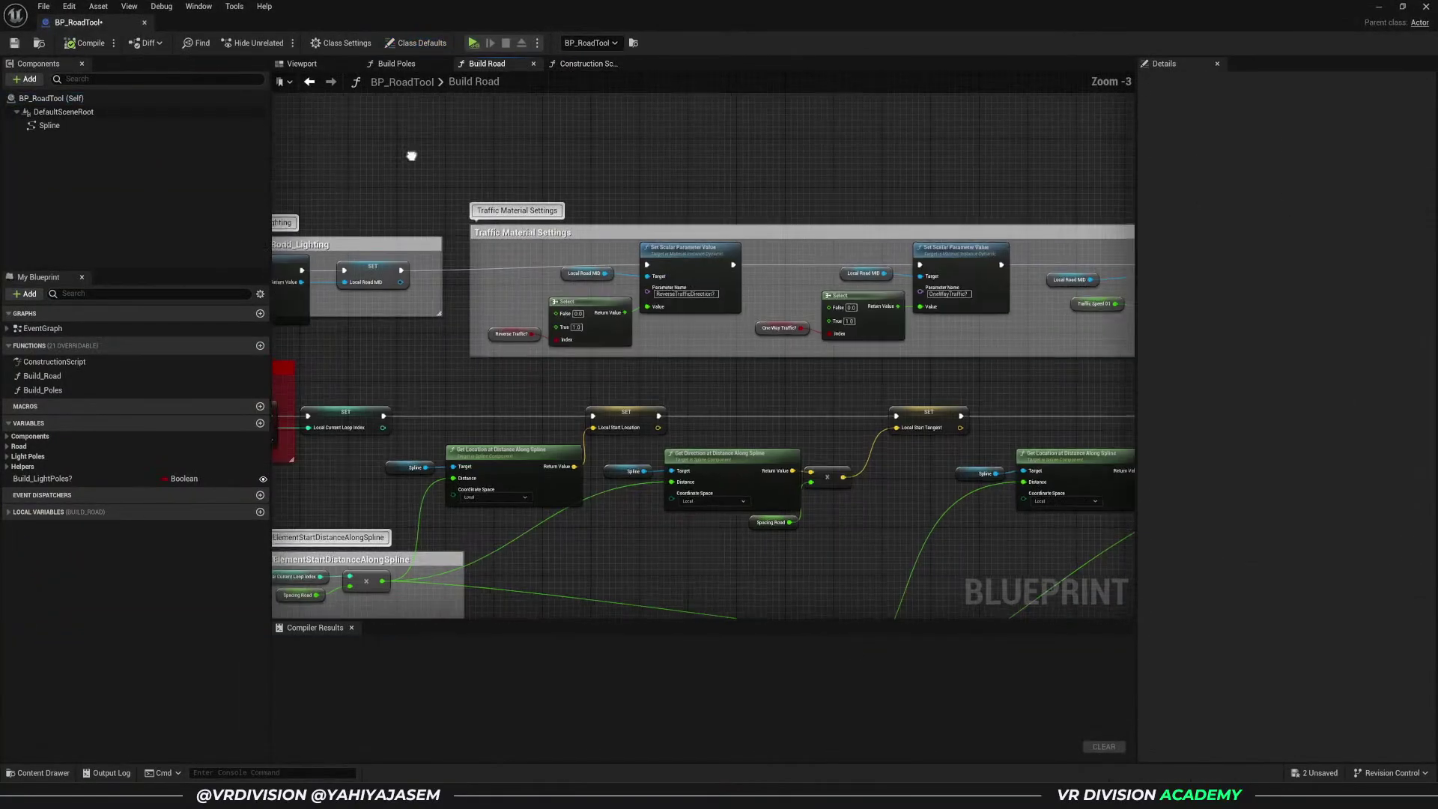
{"action": "left_click", "coordinate": [555, 314]}
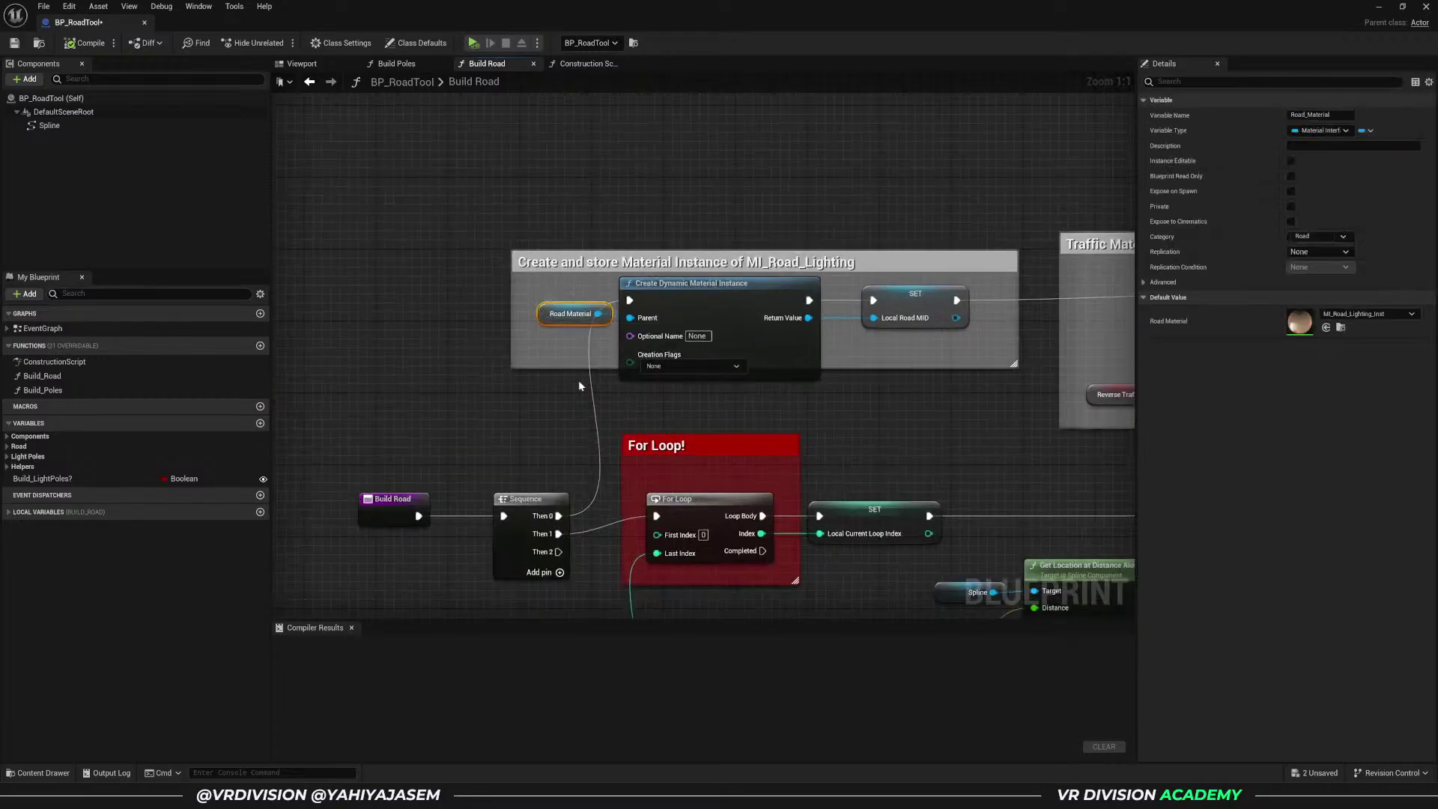
{"action": "right_click_drag", "start_coordinate": [703, 366], "coordinate": [613, 319]}
{"action": "scroll", "coordinate": [851, 261], "scroll_direction": "down", "scroll_amount": 3}
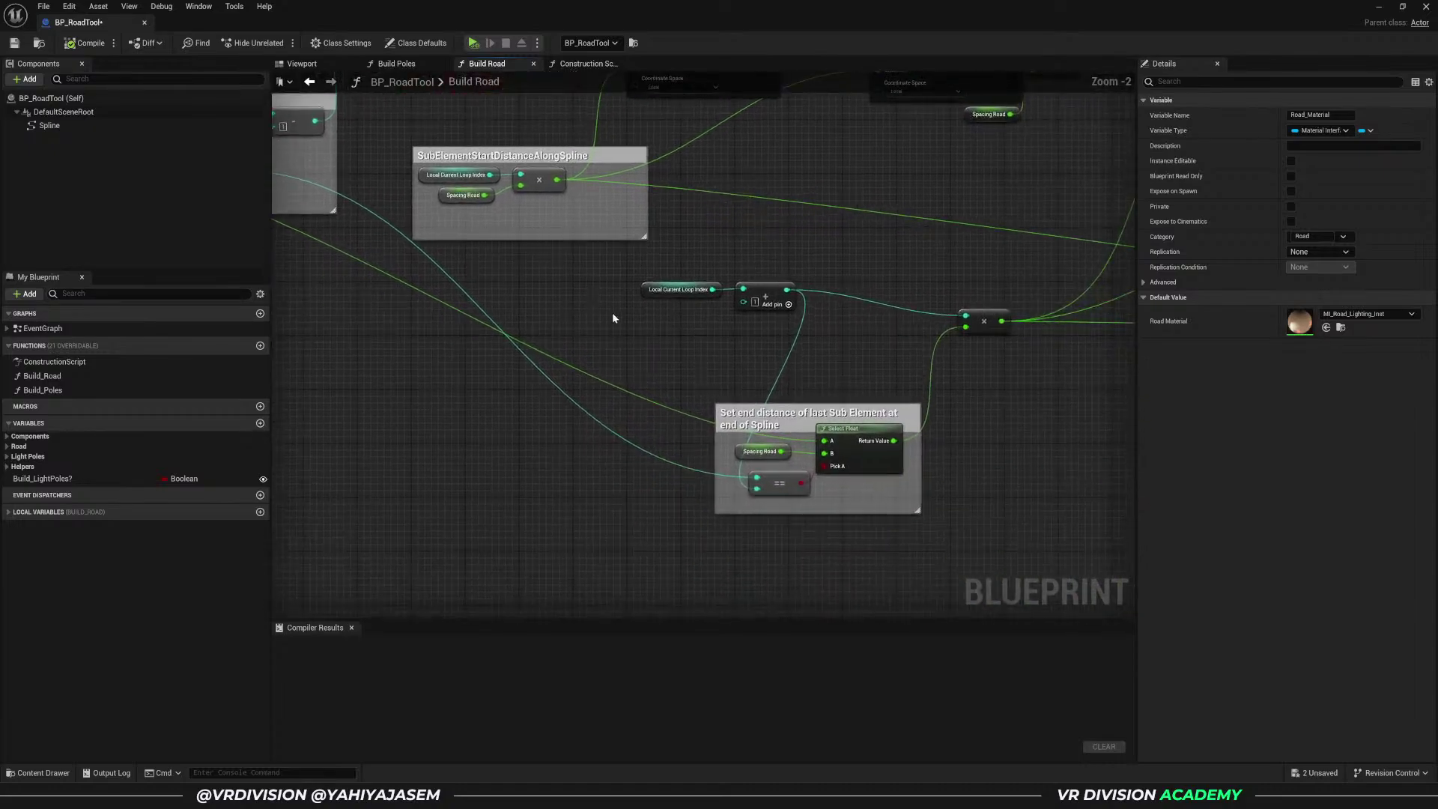
{"action": "right_click_drag", "start_coordinate": [754, 380], "coordinate": [686, 327]}
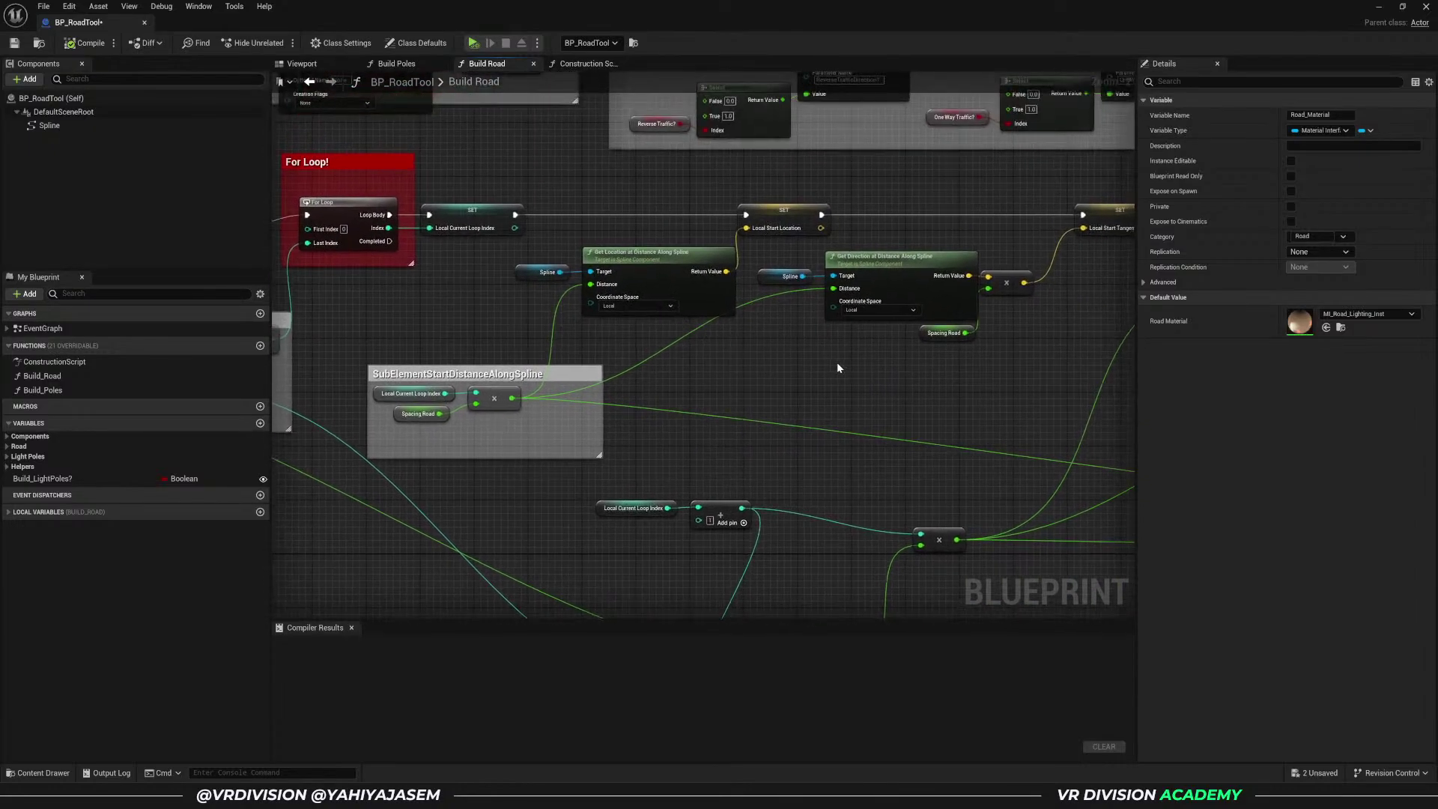
{"action": "right_click_drag", "start_coordinate": [838, 368], "coordinate": [648, 344]}
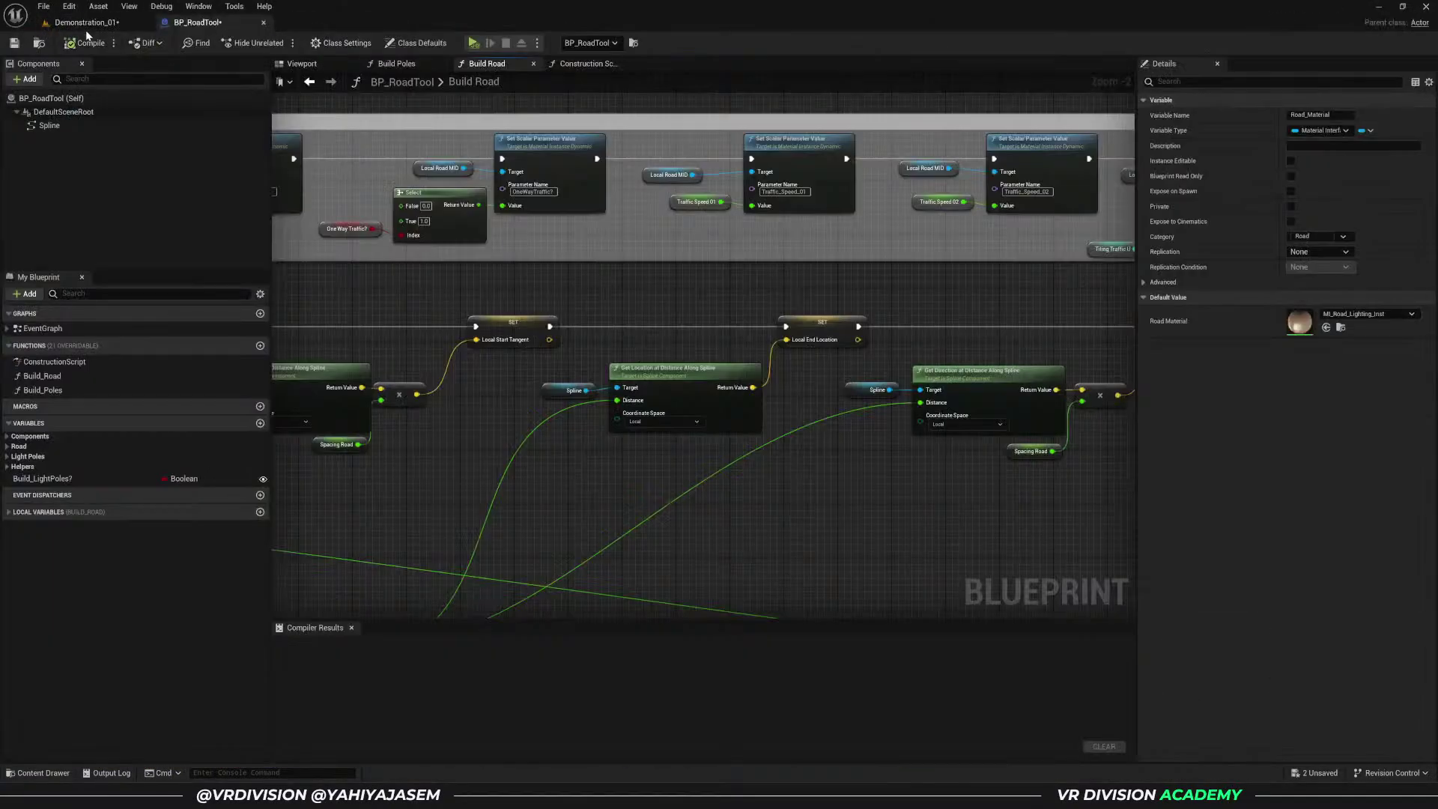
- Check the BP_RoadTool road in the Demonstration_01 level and return to the Build Road function
{"action": "left_click", "coordinate": [82, 22]}
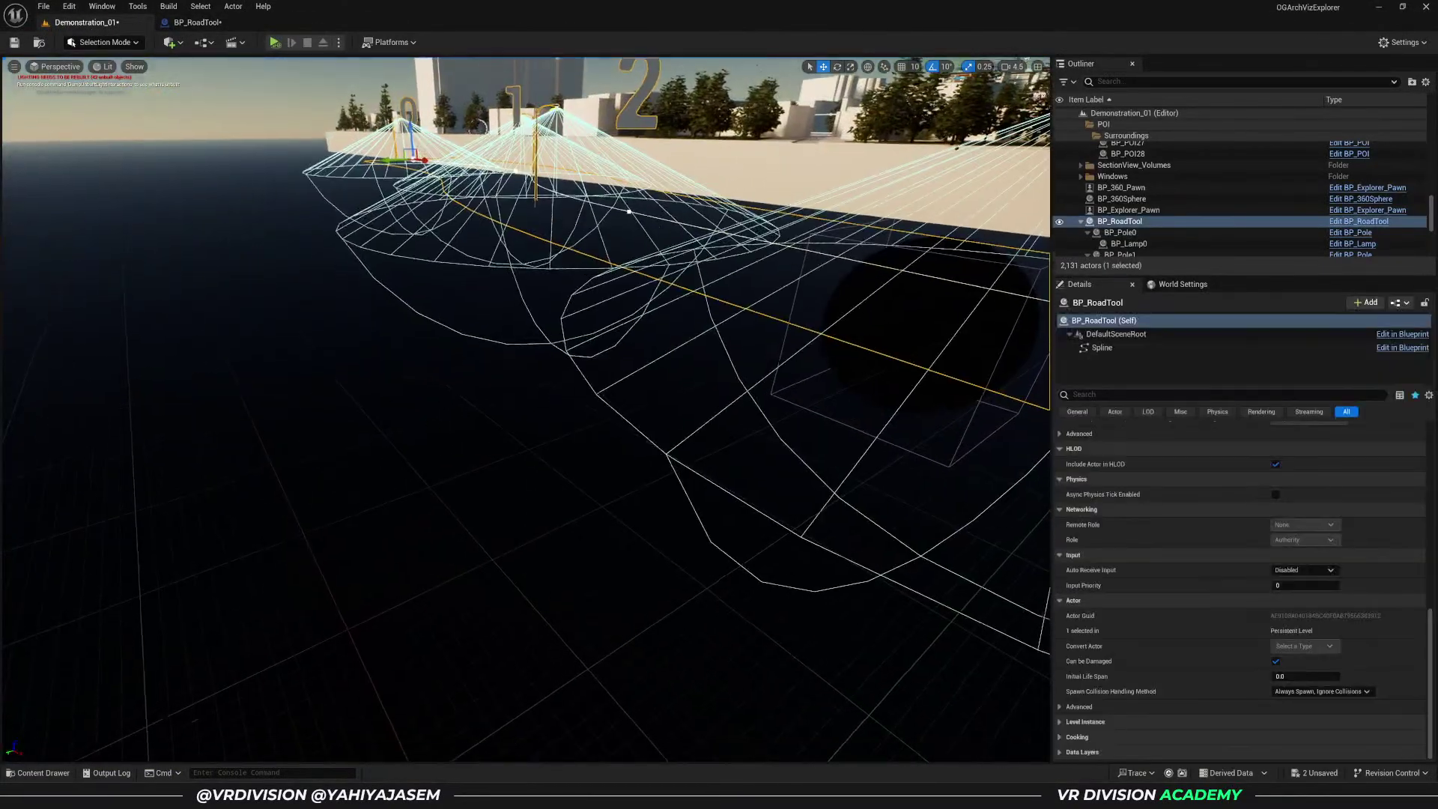
{"action": "right_click_drag", "start_coordinate": [524, 405], "coordinate": [525, 405]}
{"action": "left_click", "coordinate": [197, 22]}
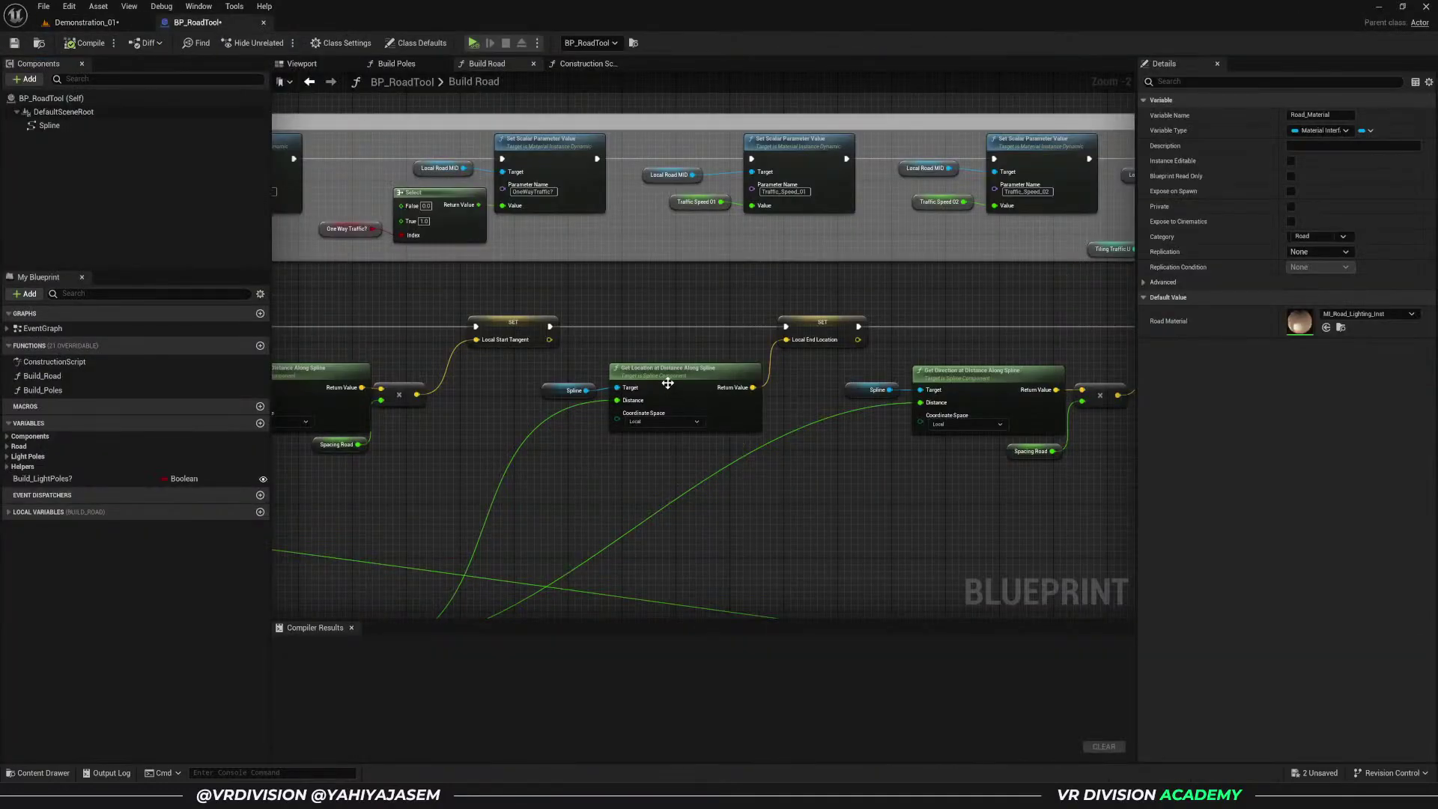
- Examine the Build Road function's end location, end tangent, spline mesh and roll logic, and close the BP_RoadTool blueprint
{"action": "right_click_drag", "start_coordinate": [668, 383], "coordinate": [666, 204]}
{"action": "scroll", "coordinate": [666, 204], "scroll_direction": "down", "scroll_amount": 1}
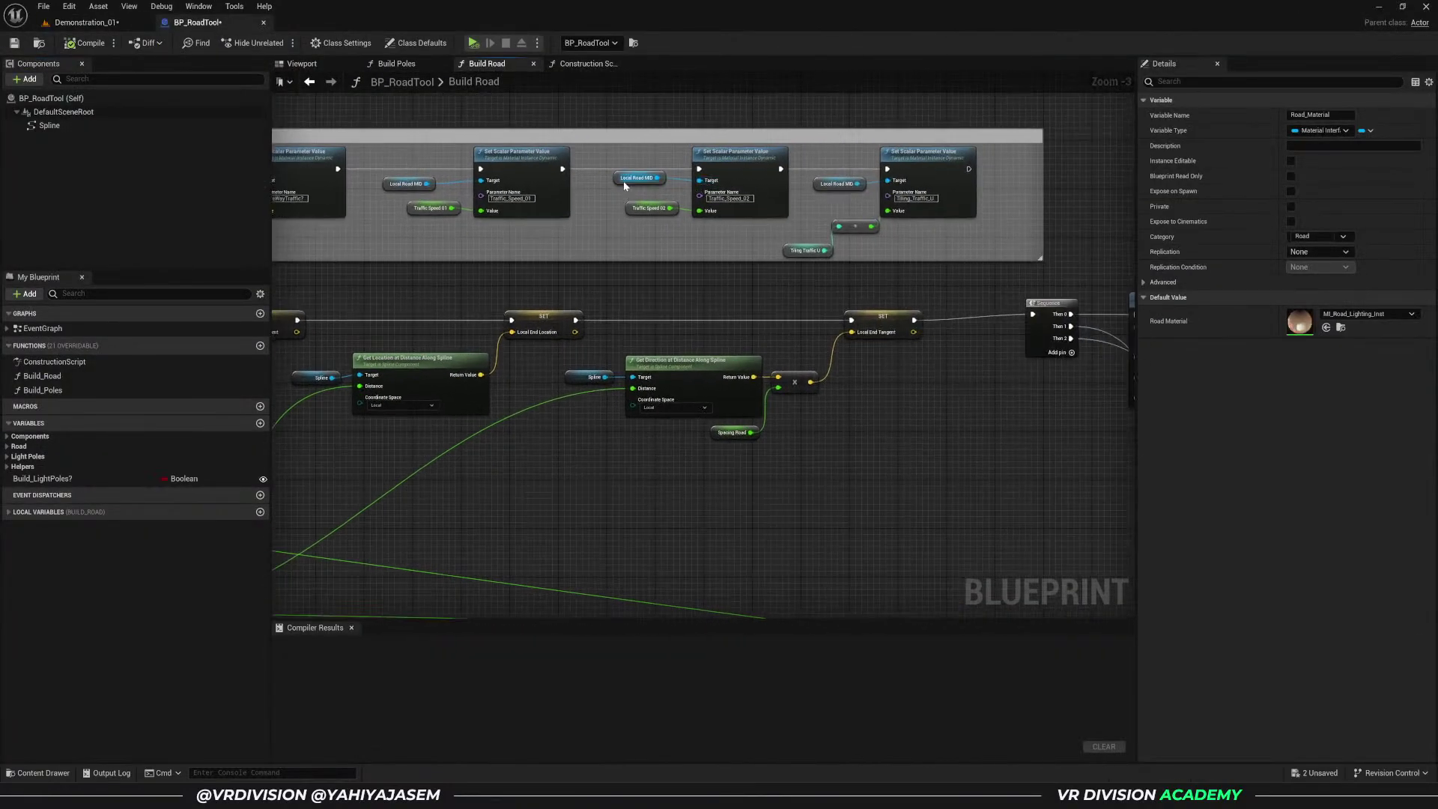
{"action": "left_click", "coordinate": [825, 194]}
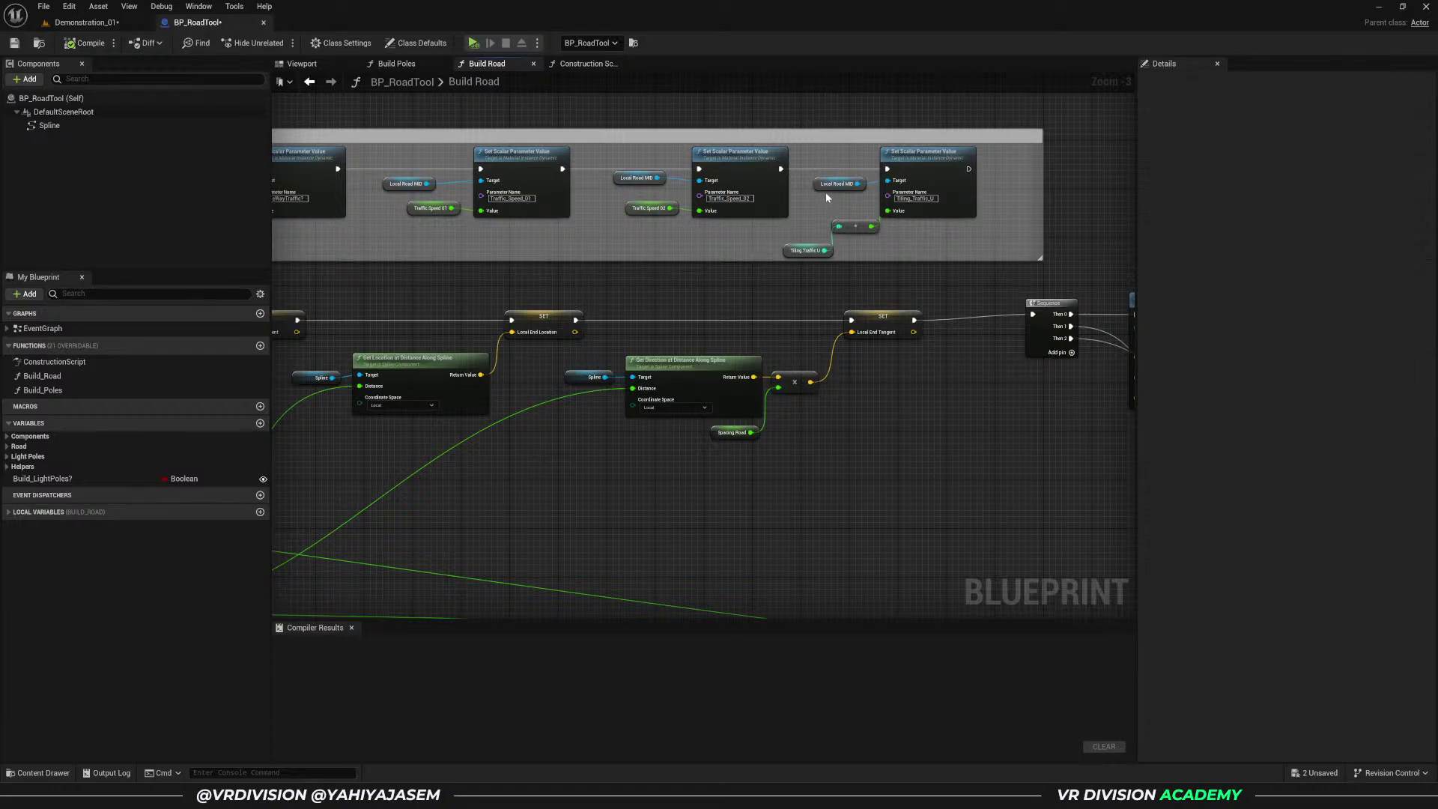
{"action": "scroll", "coordinate": [826, 192], "scroll_direction": "down", "scroll_amount": 4}
{"action": "scroll", "coordinate": [807, 312], "scroll_direction": "up", "scroll_amount": 6}
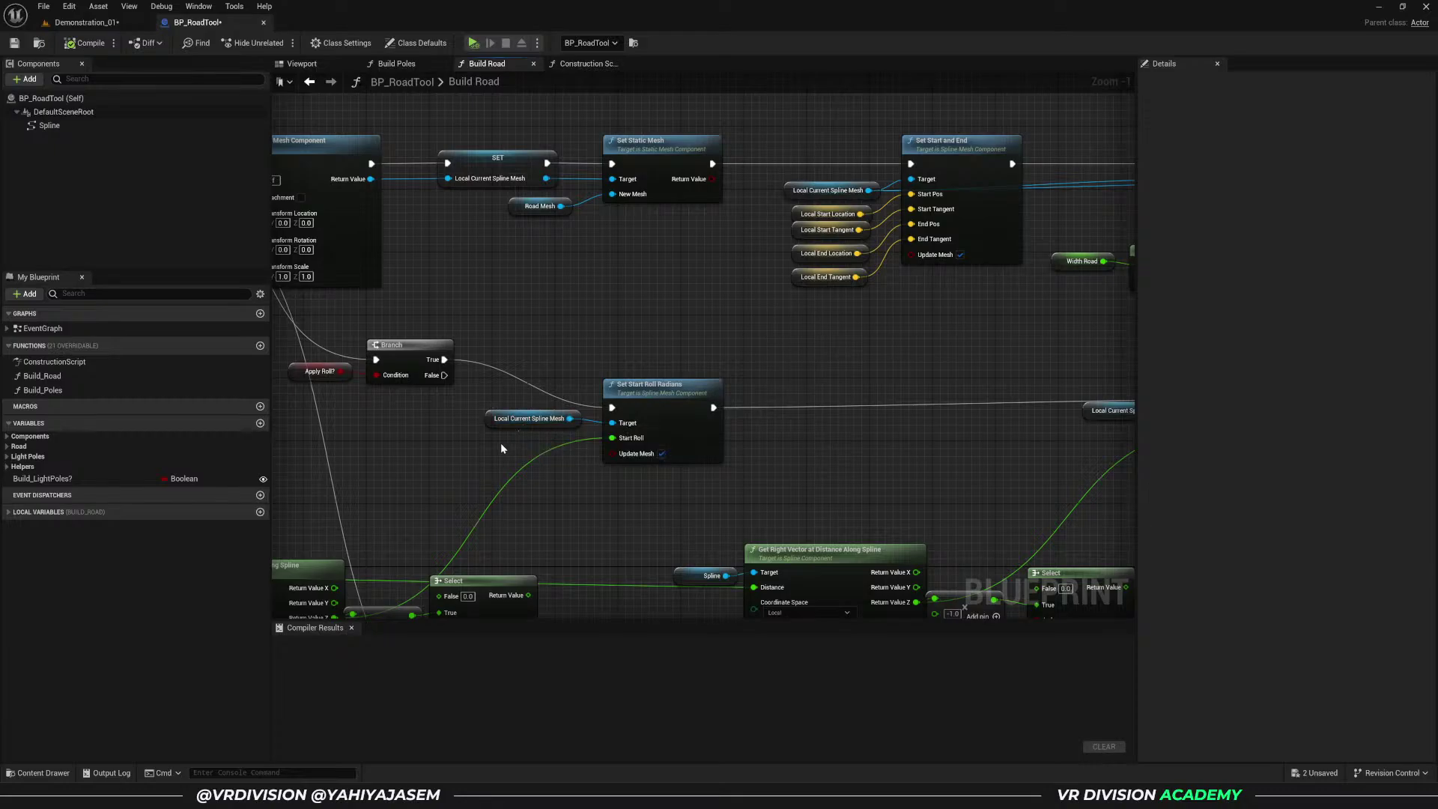
{"action": "left_click", "coordinate": [488, 424]}
{"action": "scroll", "coordinate": [495, 419], "scroll_direction": "down", "scroll_amount": 3}
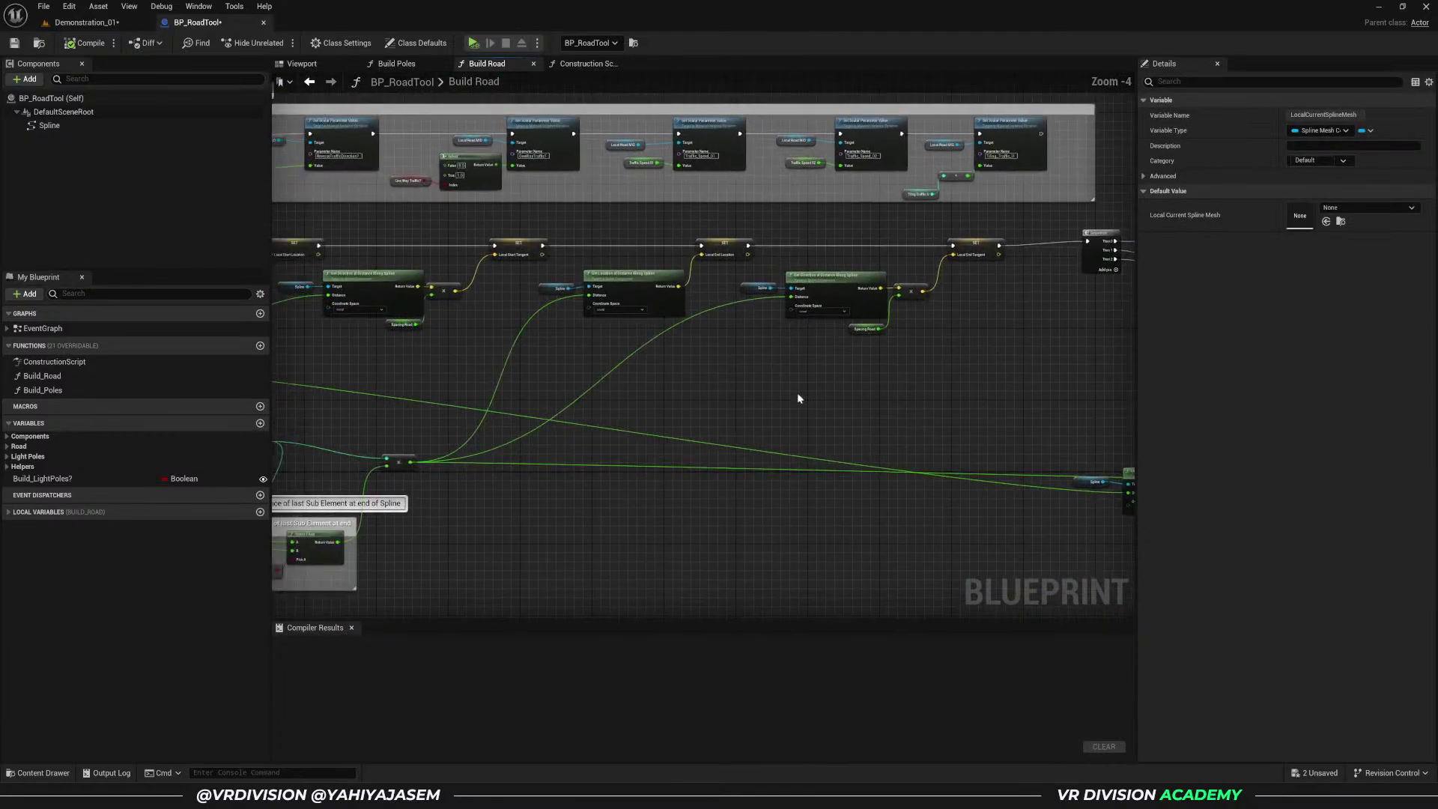
{"action": "middle_click", "coordinate": [185, 23]}
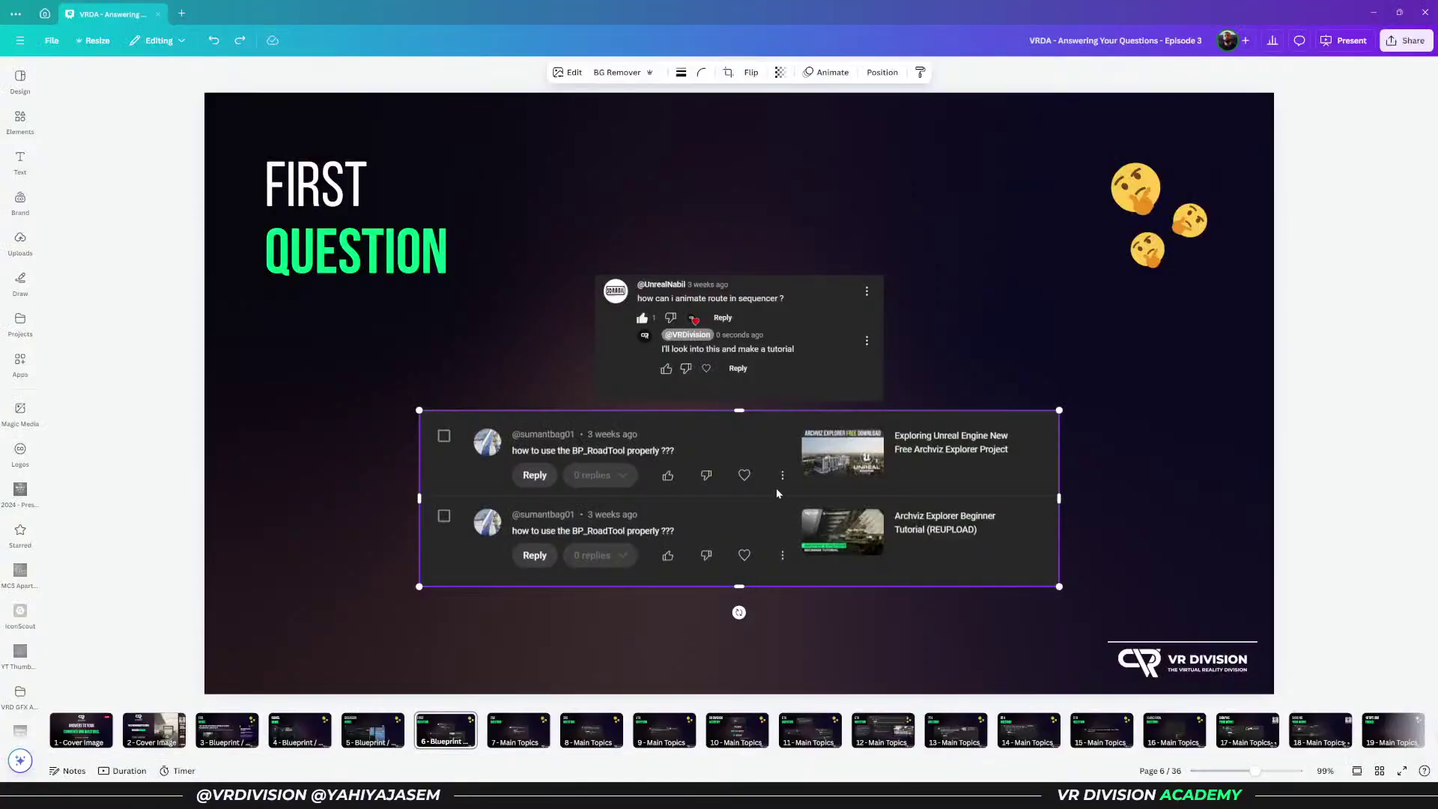
- Review the First Question slide in Canva, read the 2nd Question slide about changing gallery images, and return to Unreal Editor
{"action": "left_click", "coordinate": [349, 525]}
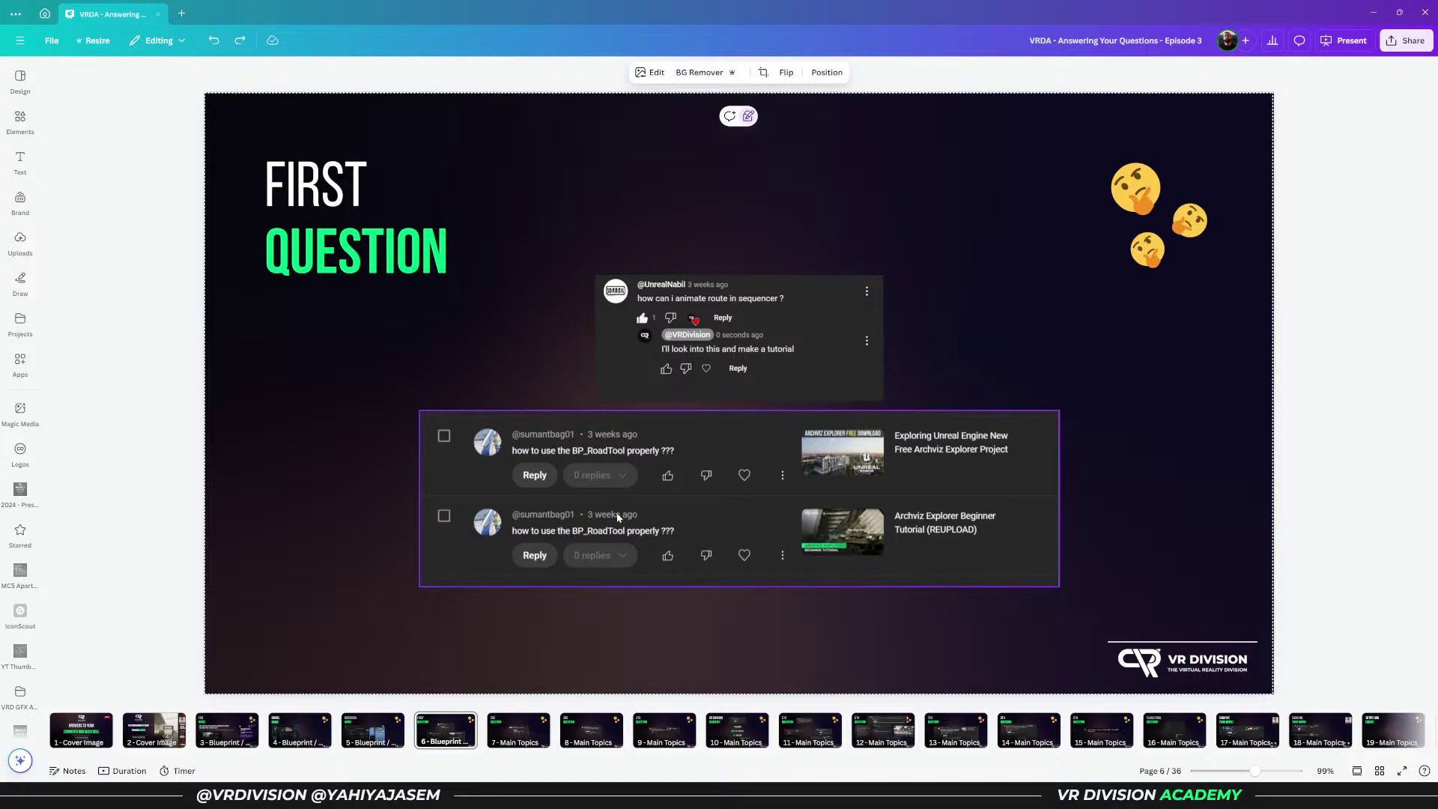
{"action": "left_click", "coordinate": [725, 319]}
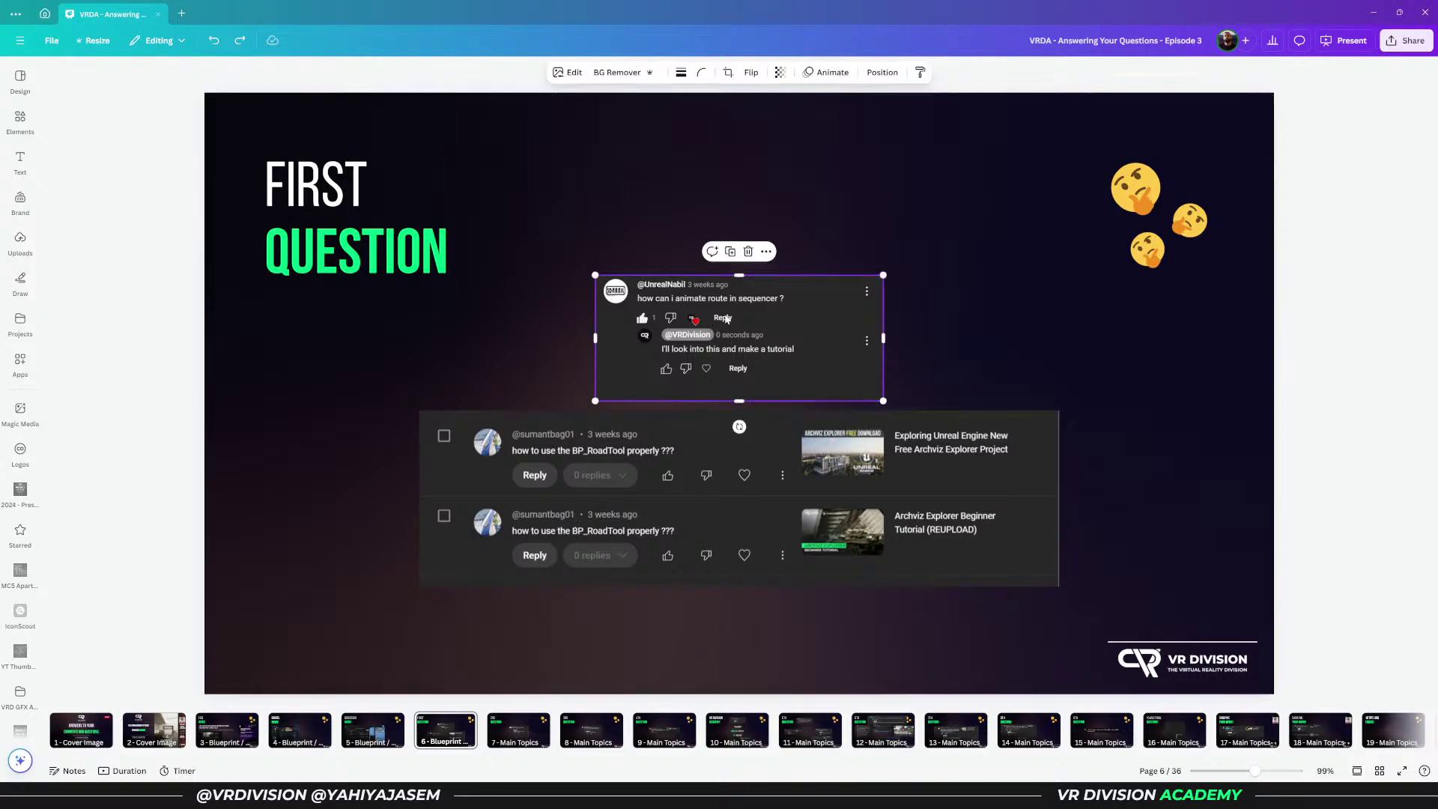
{"action": "left_click", "coordinate": [629, 457]}
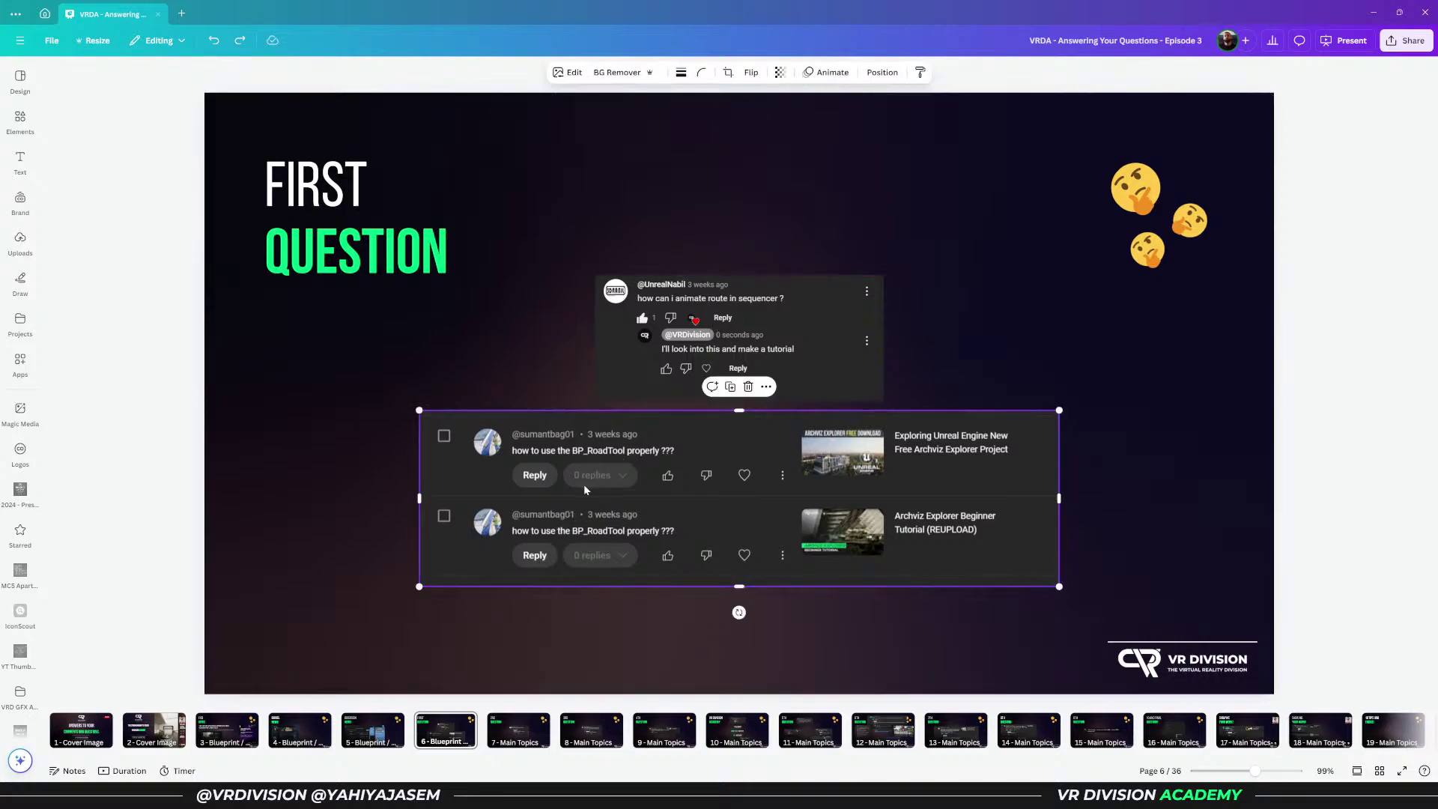
{"action": "left_click", "coordinate": [492, 740]}
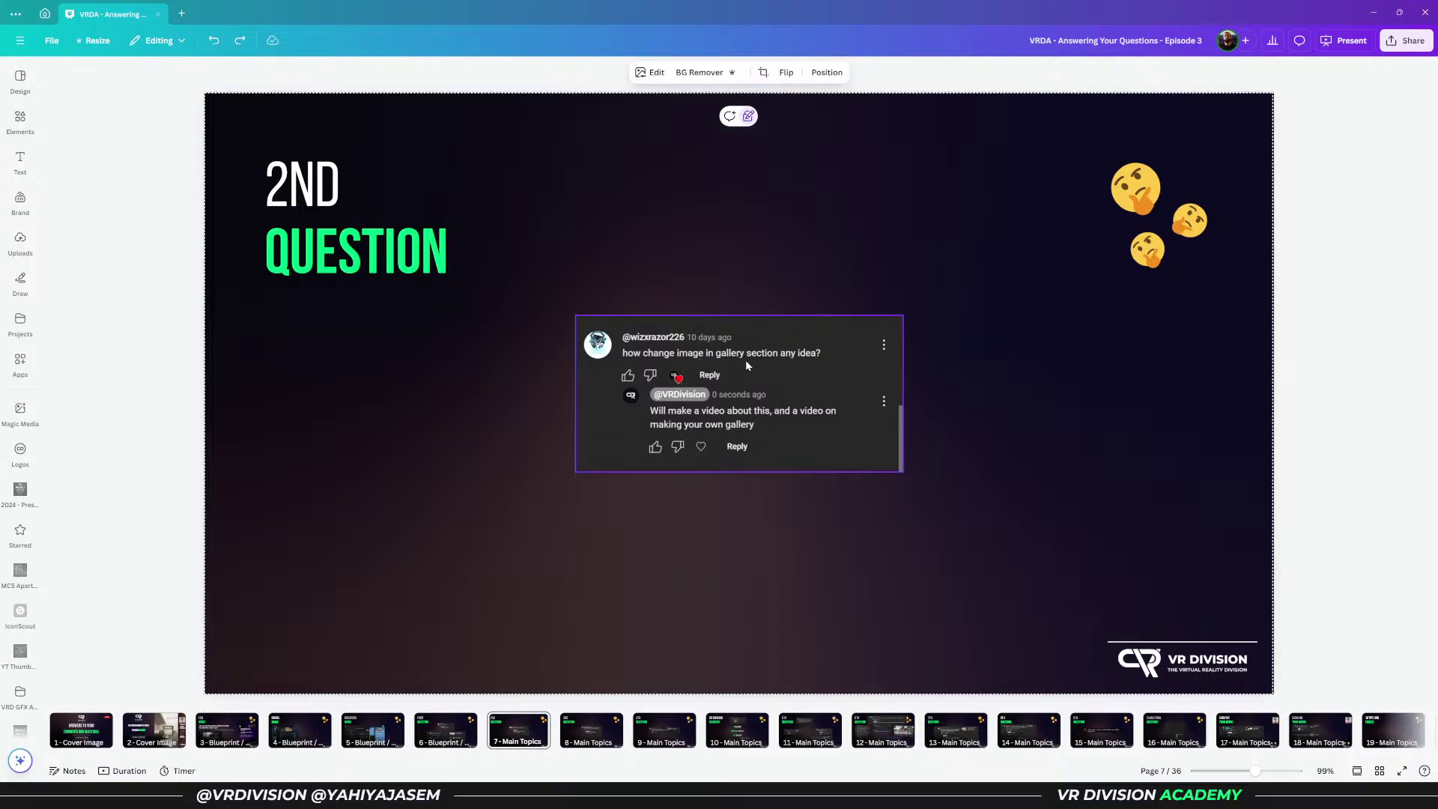
{"action": "left_click", "coordinate": [1377, 12]}
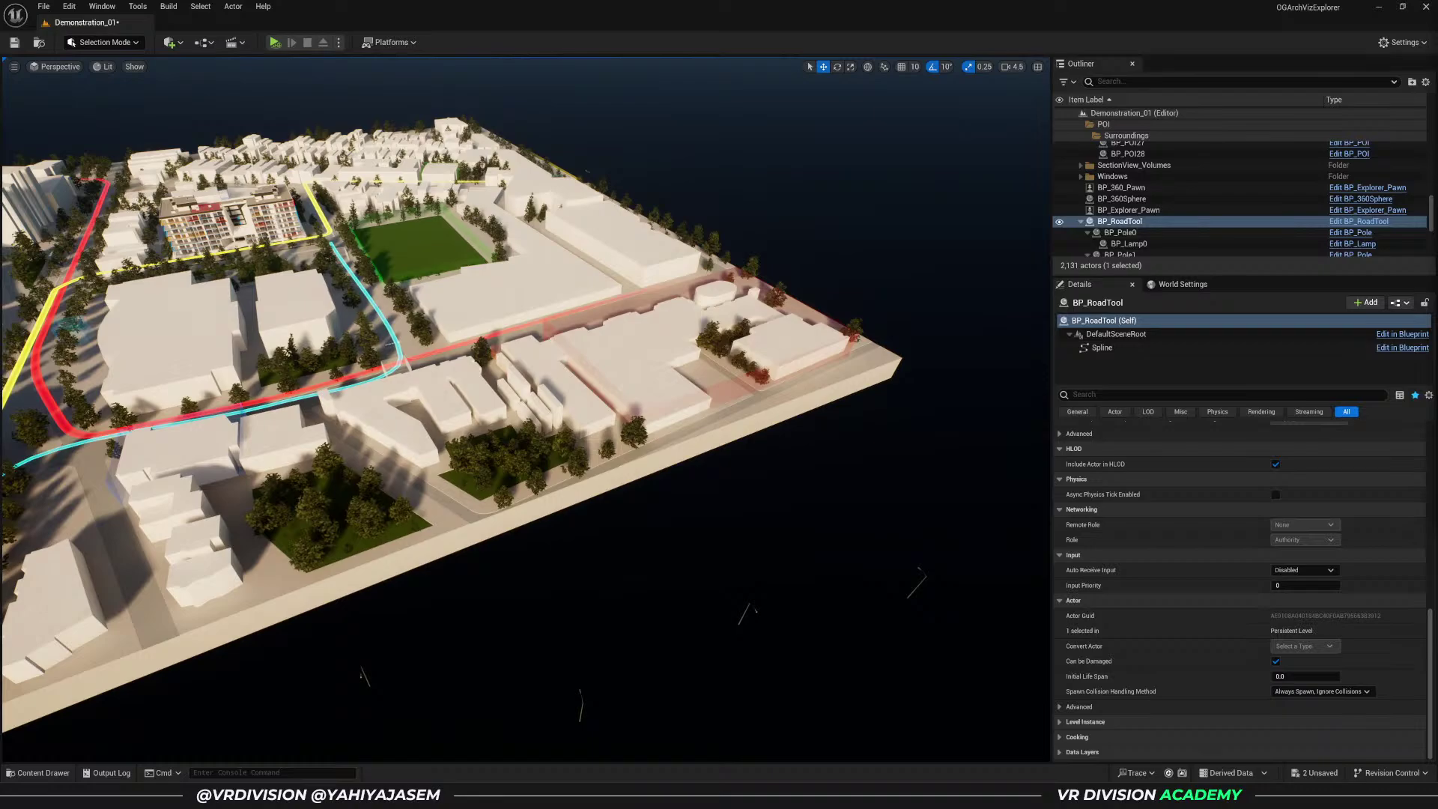
- Play the level in the viewport instead of simulating it, and dismiss the ArchViz Explorer thank-you popup
{"action": "right_click_drag", "start_coordinate": [753, 421], "coordinate": [744, 364]}
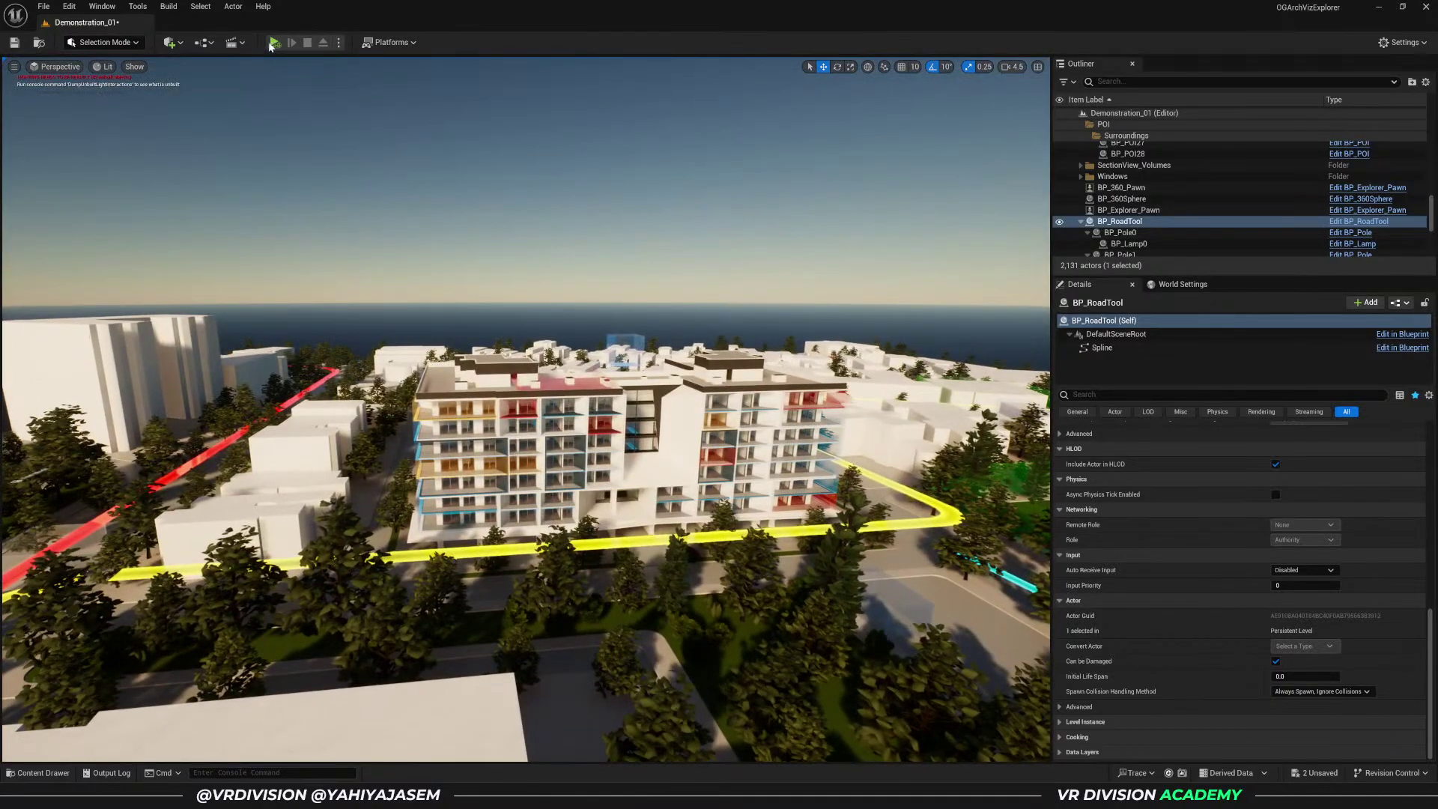
{"action": "left_click", "coordinate": [278, 43]}
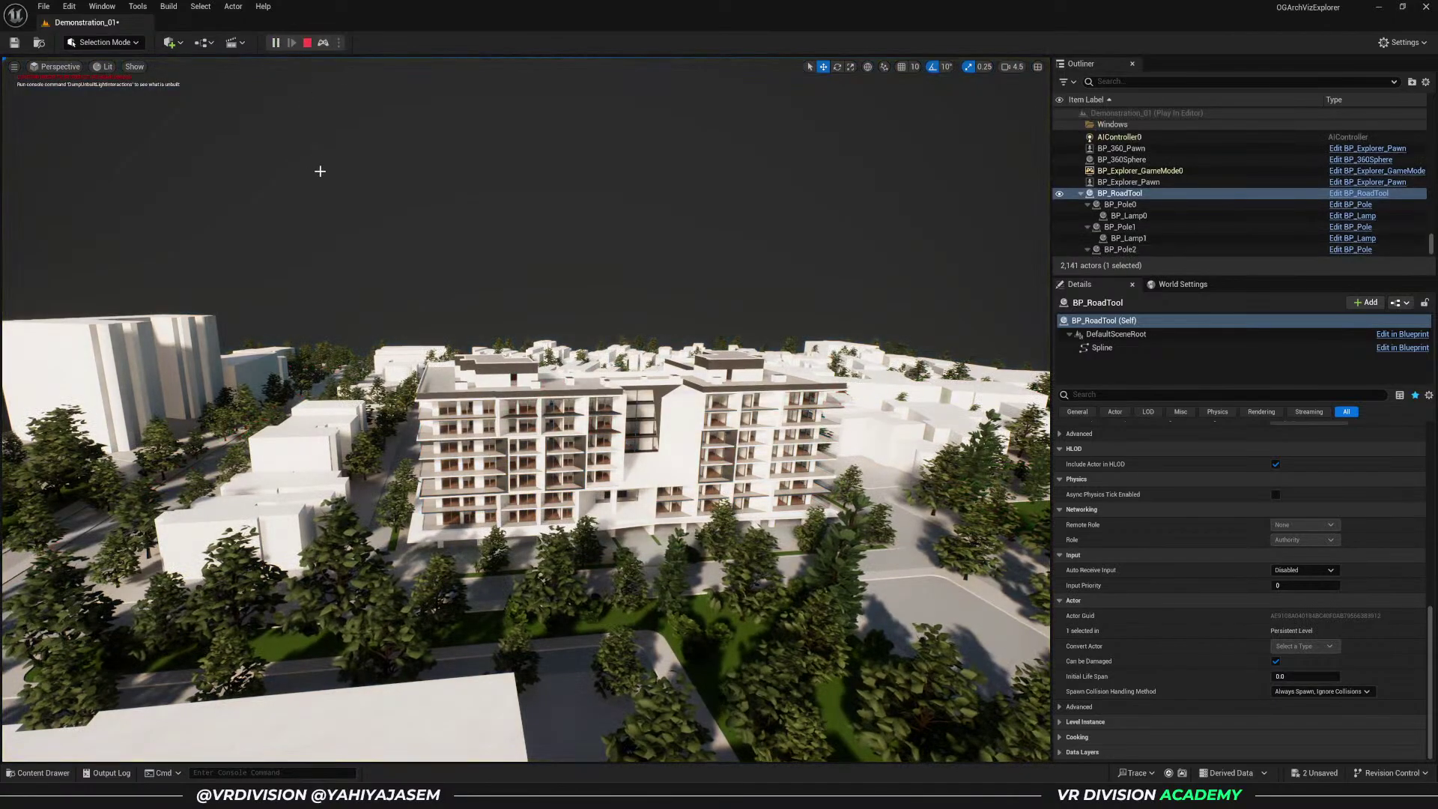
{"action": "left_click", "coordinate": [307, 43]}
{"action": "left_click", "coordinate": [339, 43]}
{"action": "left_click", "coordinate": [399, 87]}
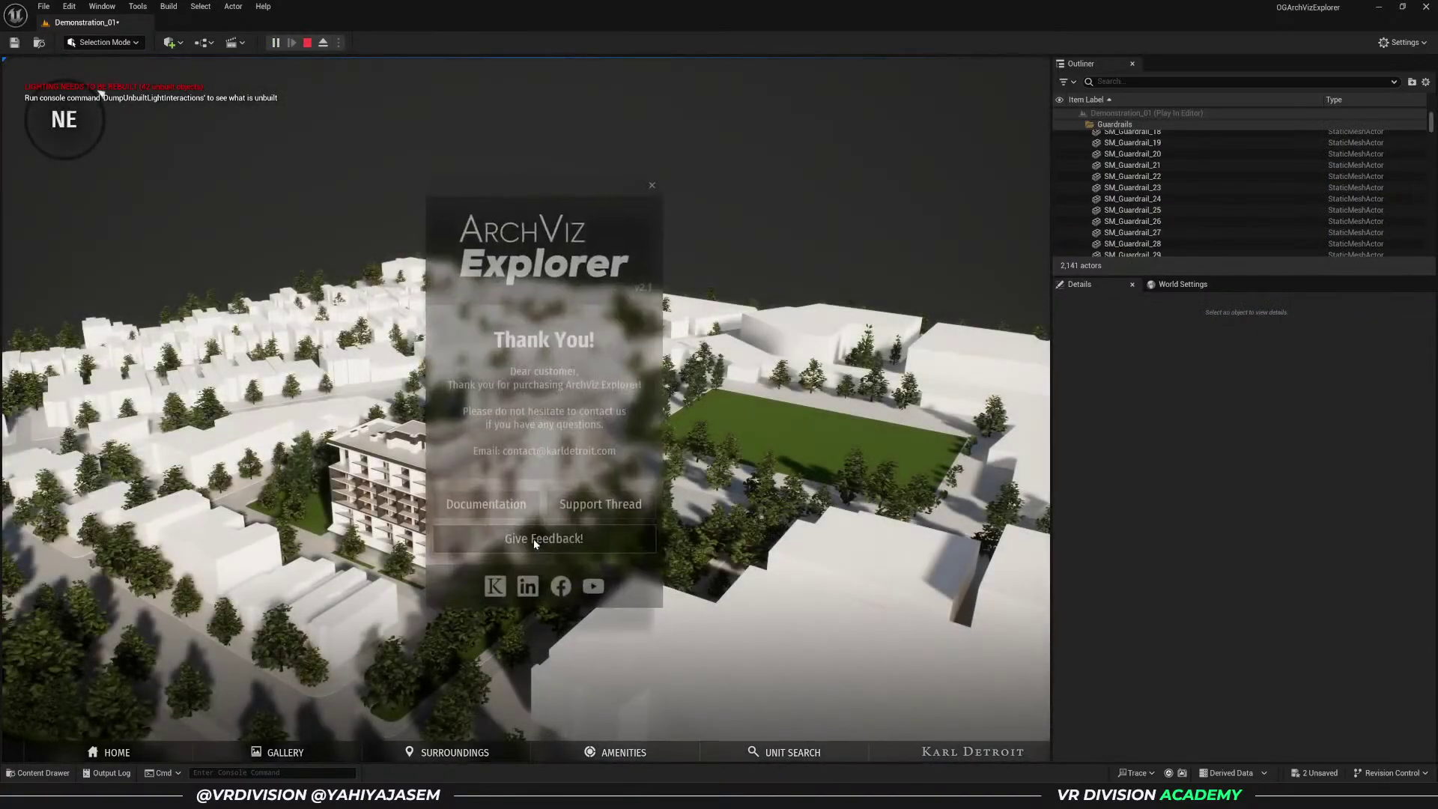
{"action": "left_click", "coordinate": [630, 213]}
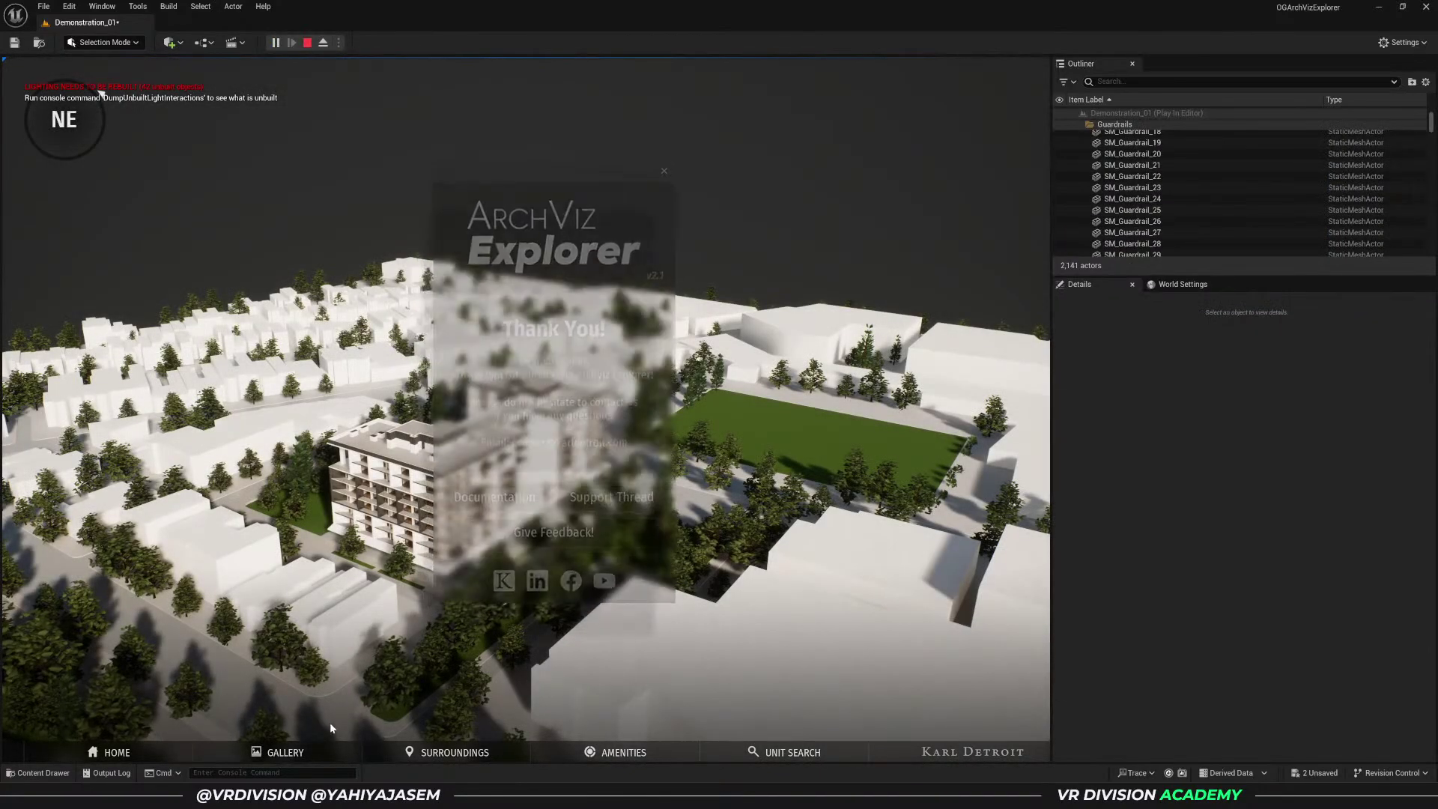
- Browse the running project's gallery from the building image through Roof Garden and Pool to Indoor & Outdoor Parking, and stop playing
{"action": "left_click", "coordinate": [284, 753]}
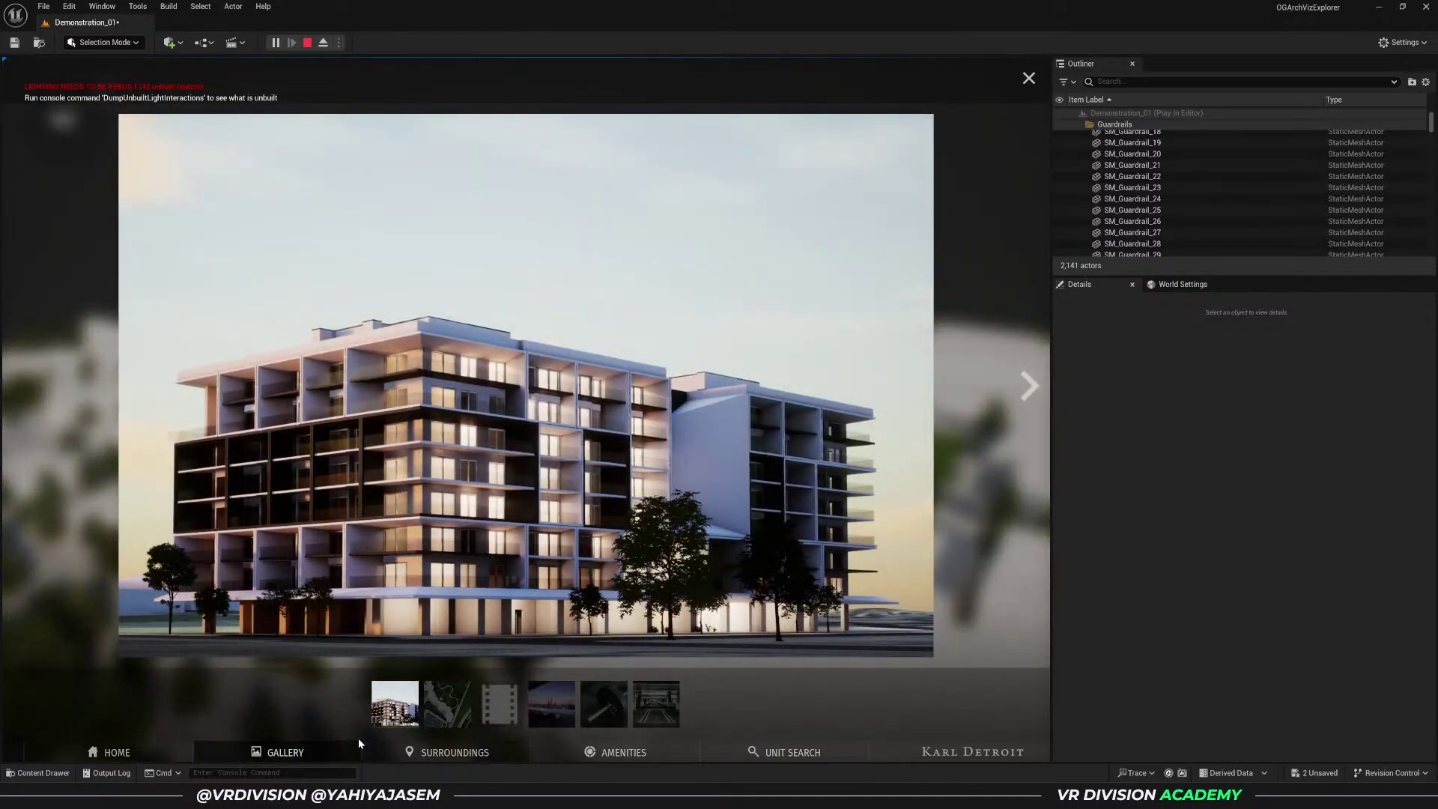
{"action": "left_click", "coordinate": [447, 706]}
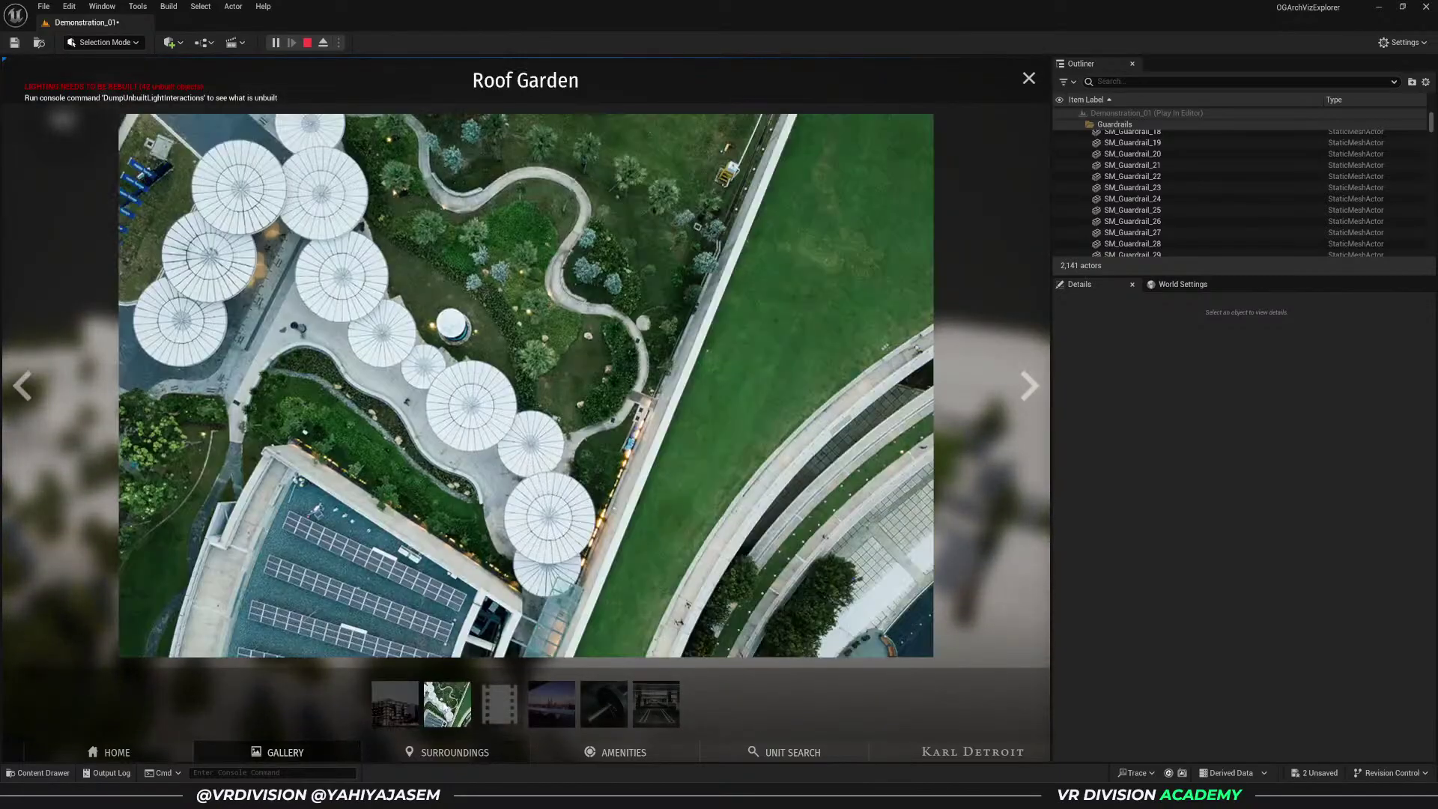
{"action": "left_click", "coordinate": [497, 708]}
{"action": "left_click", "coordinate": [541, 703]}
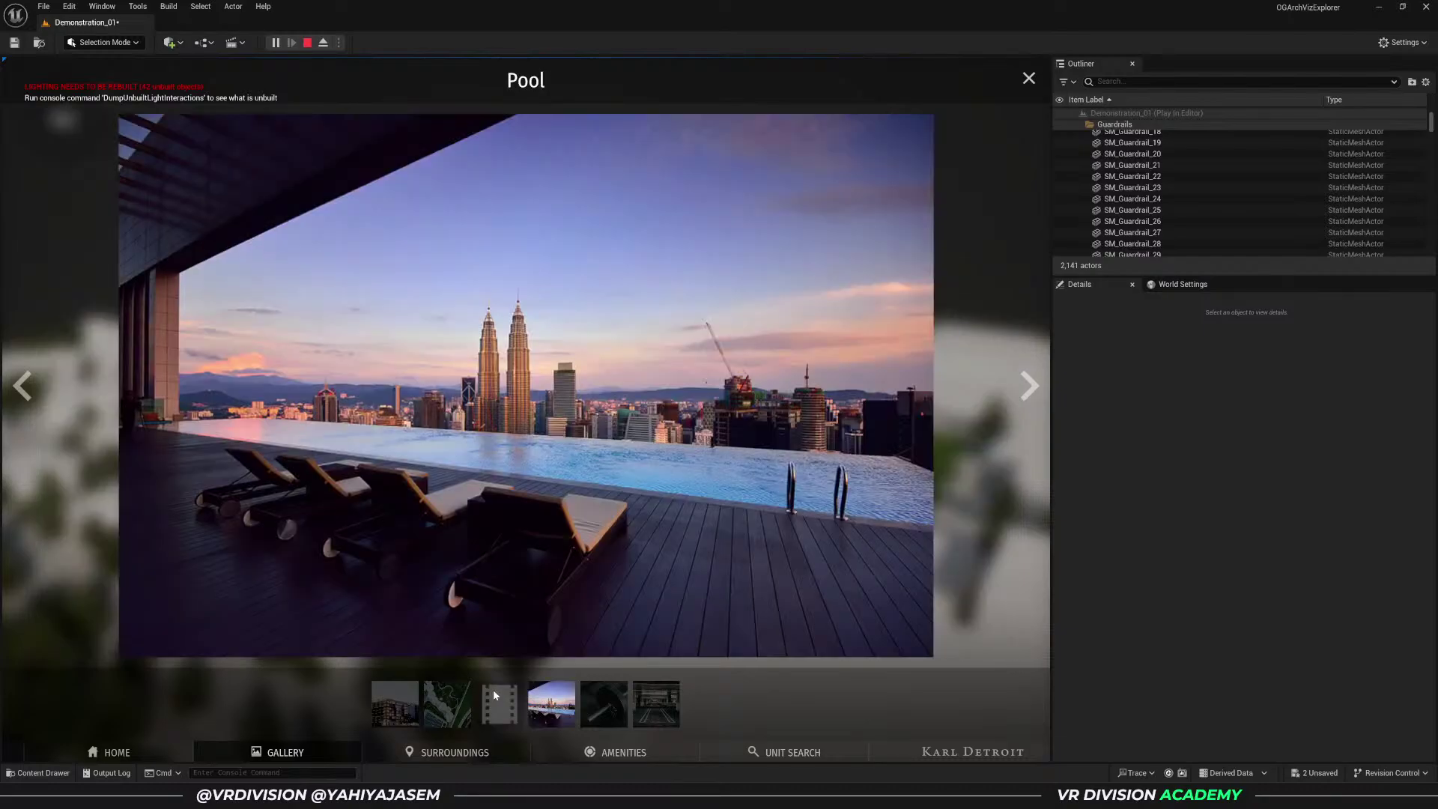
{"action": "left_click", "coordinate": [599, 717]}
{"action": "left_click", "coordinate": [641, 691]}
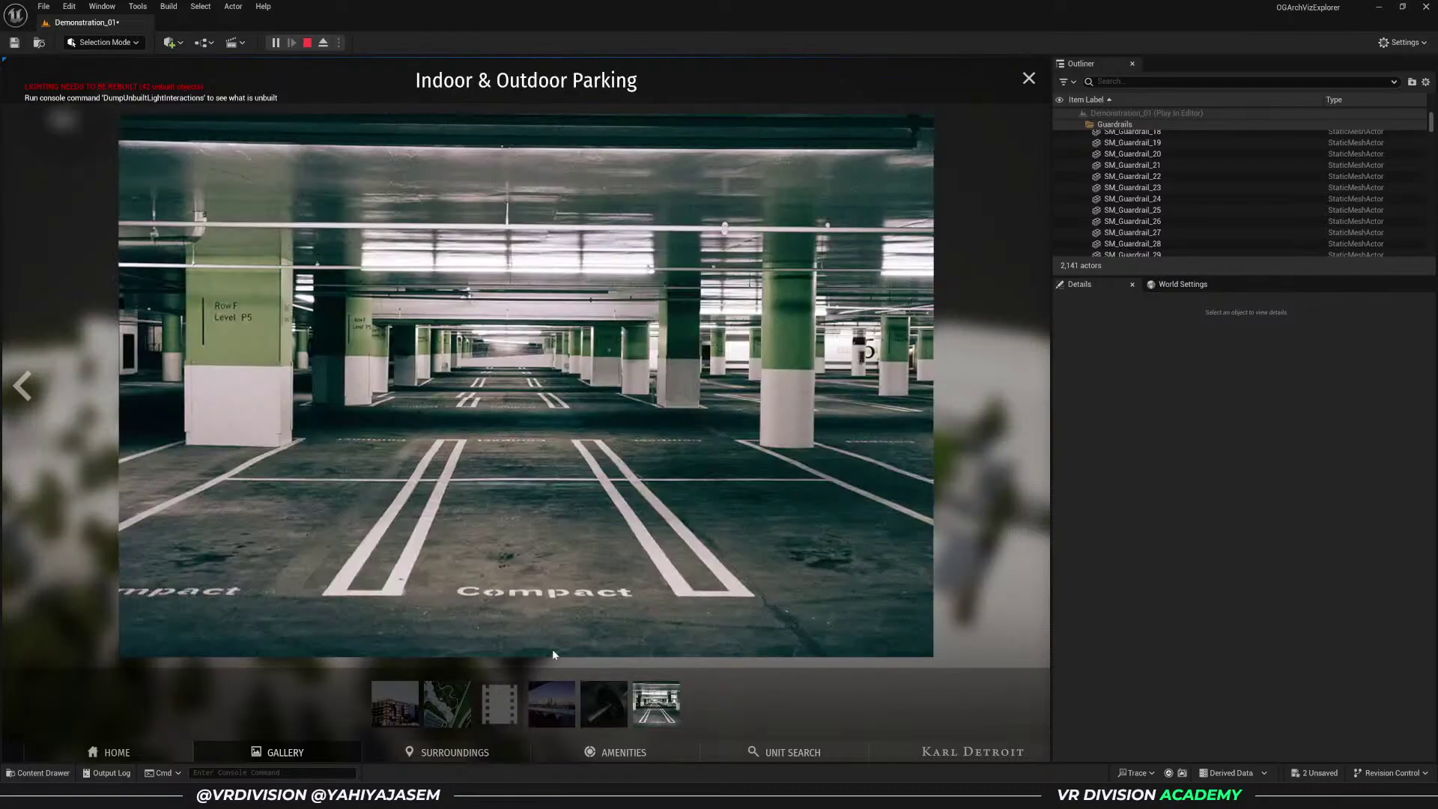
{"action": "left_click", "coordinate": [1028, 82]}
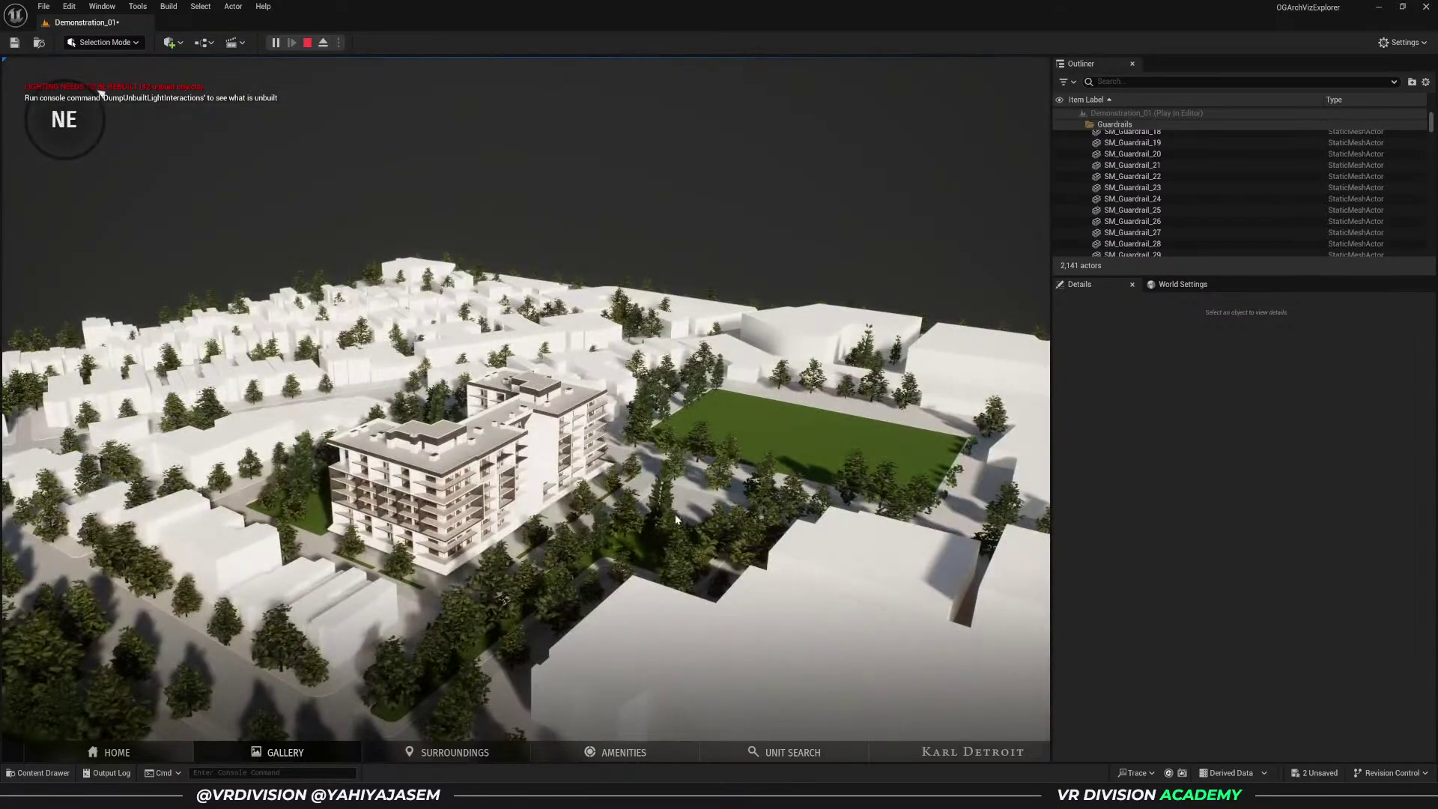
{"action": "key", "text": "Escape"}
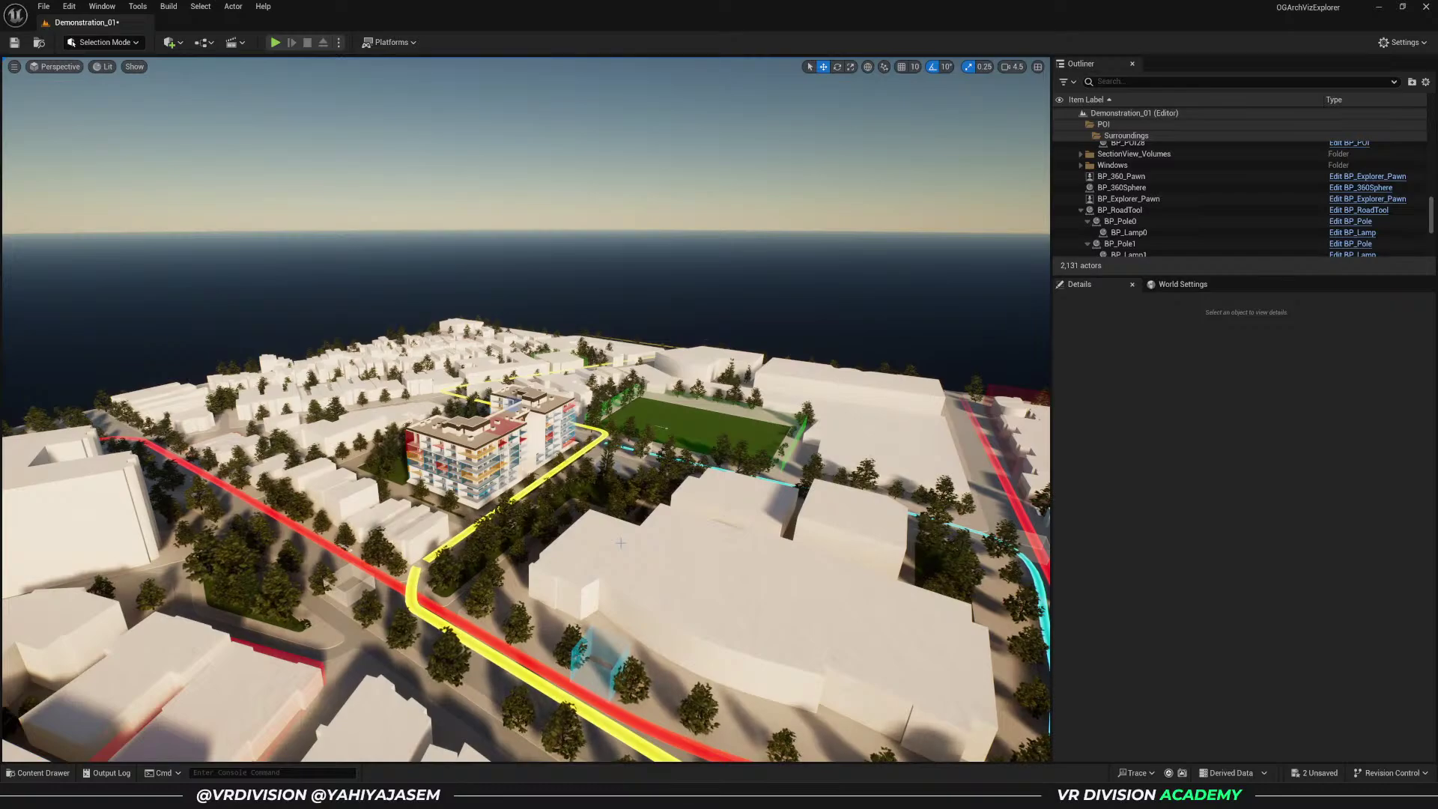
- Open the Widgets folder inside Blueprints and locate the gallery and gallery preview widgets
{"action": "key", "text": "ctrl+space"}
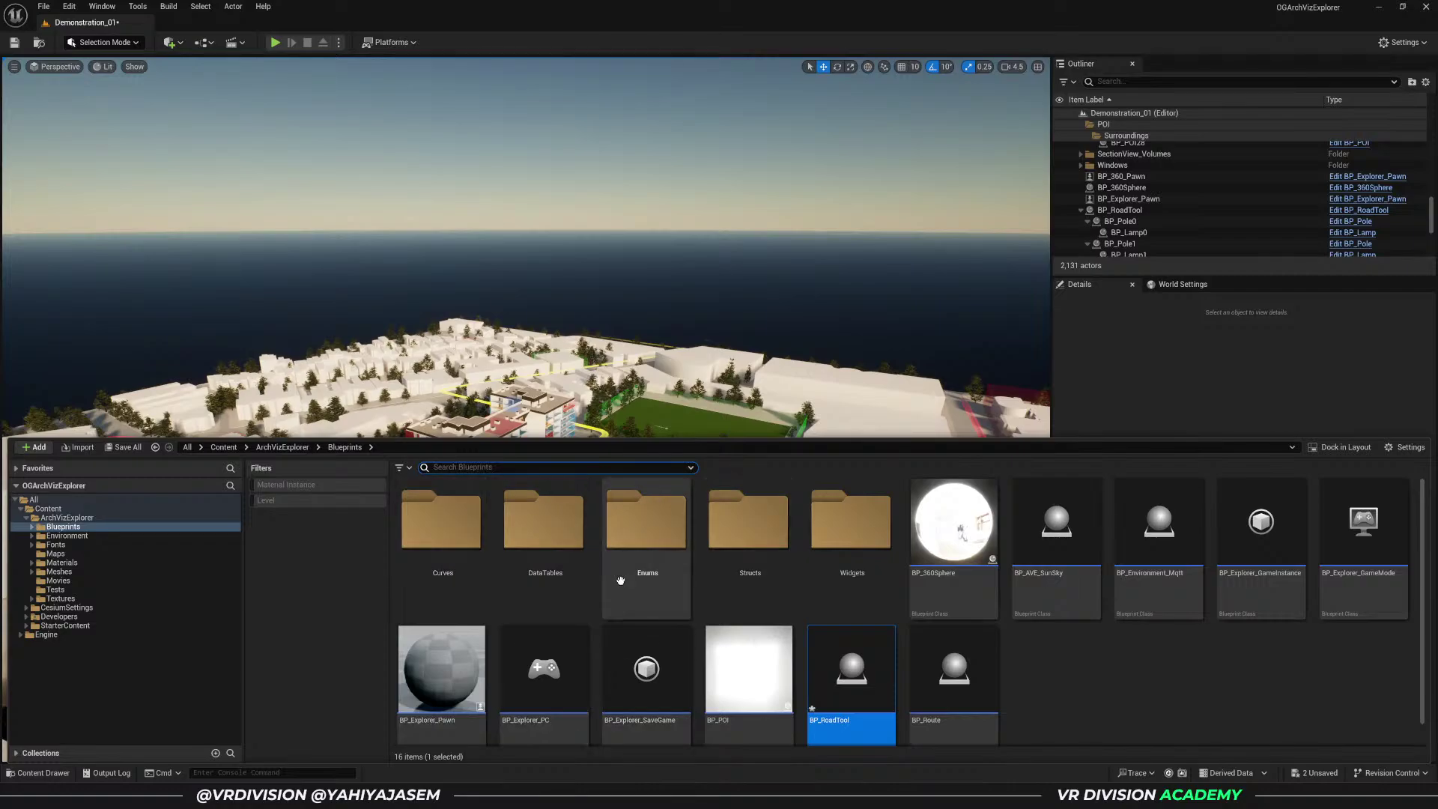
{"action": "left_click", "coordinate": [847, 573]}
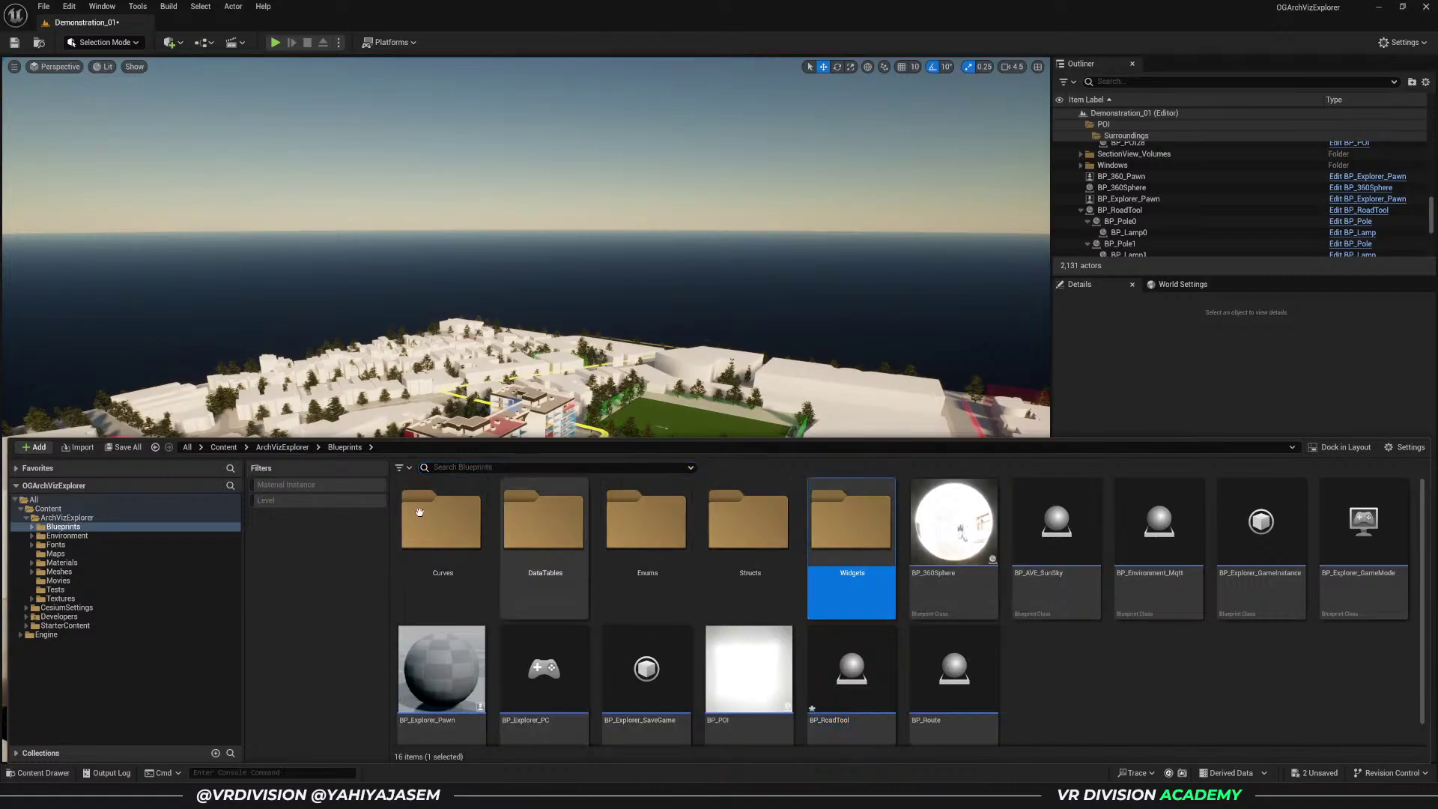
{"action": "double_click", "coordinate": [832, 555]}
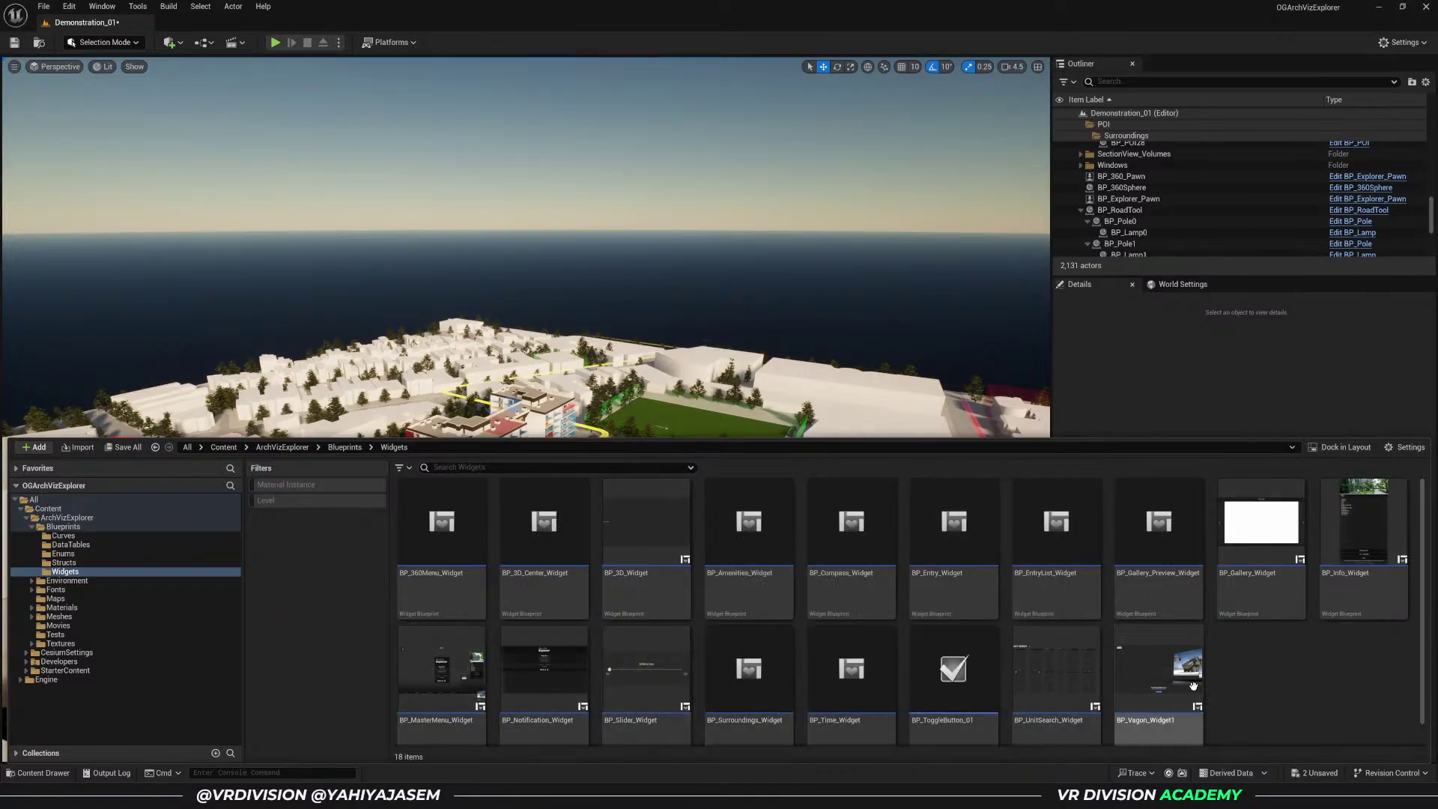
{"action": "left_click", "coordinate": [432, 650]}
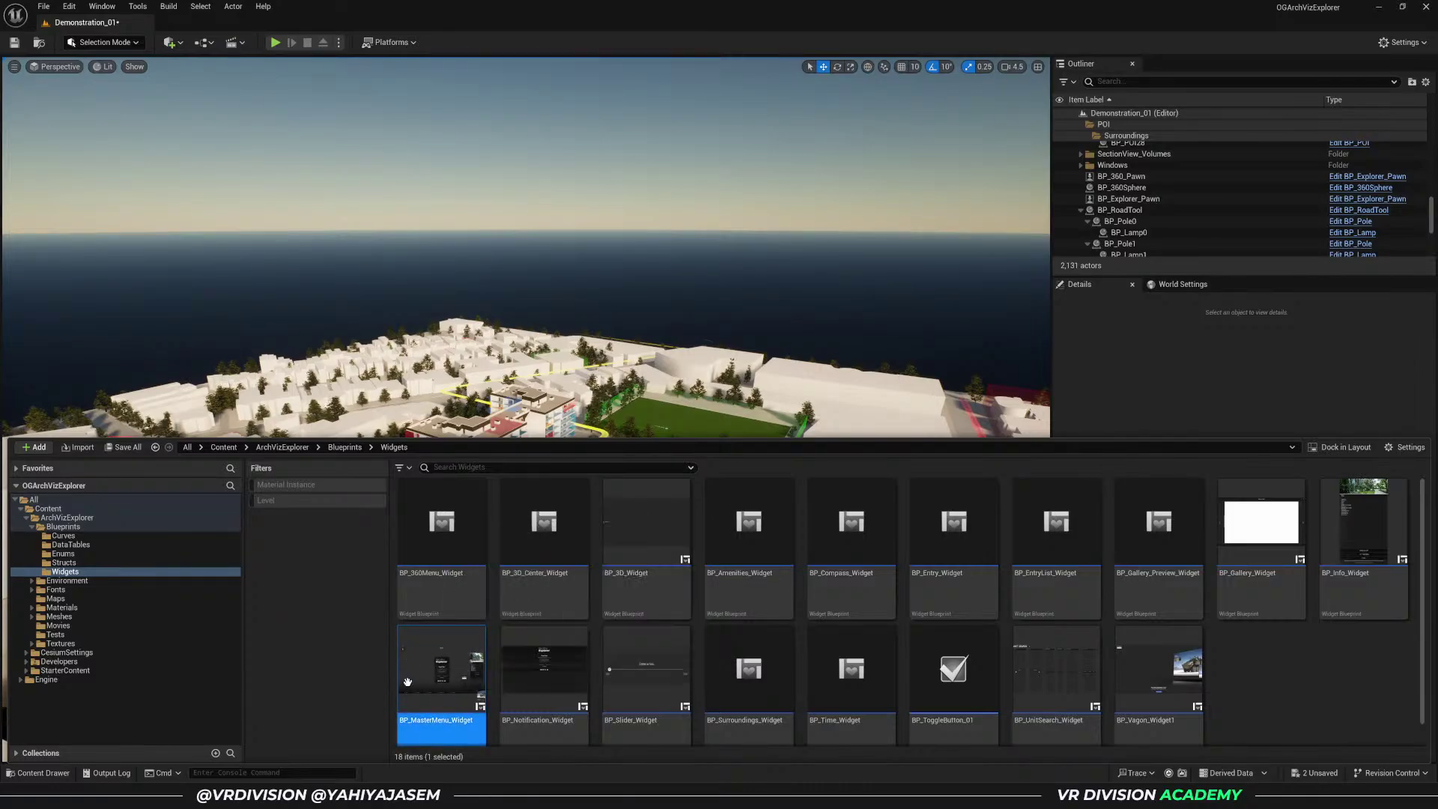
{"action": "left_click", "coordinate": [1248, 589]}
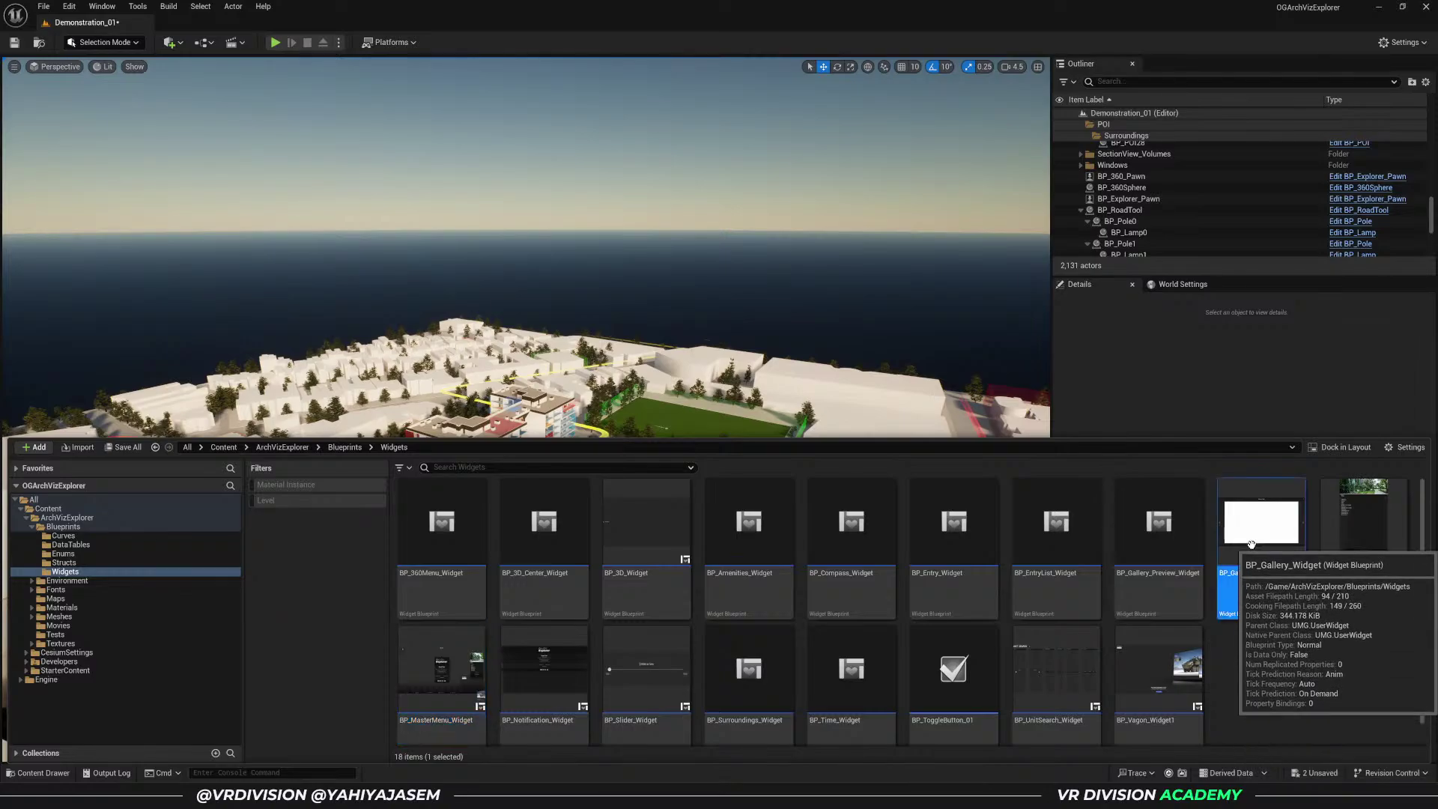
{"action": "left_click", "coordinate": [1149, 593]}
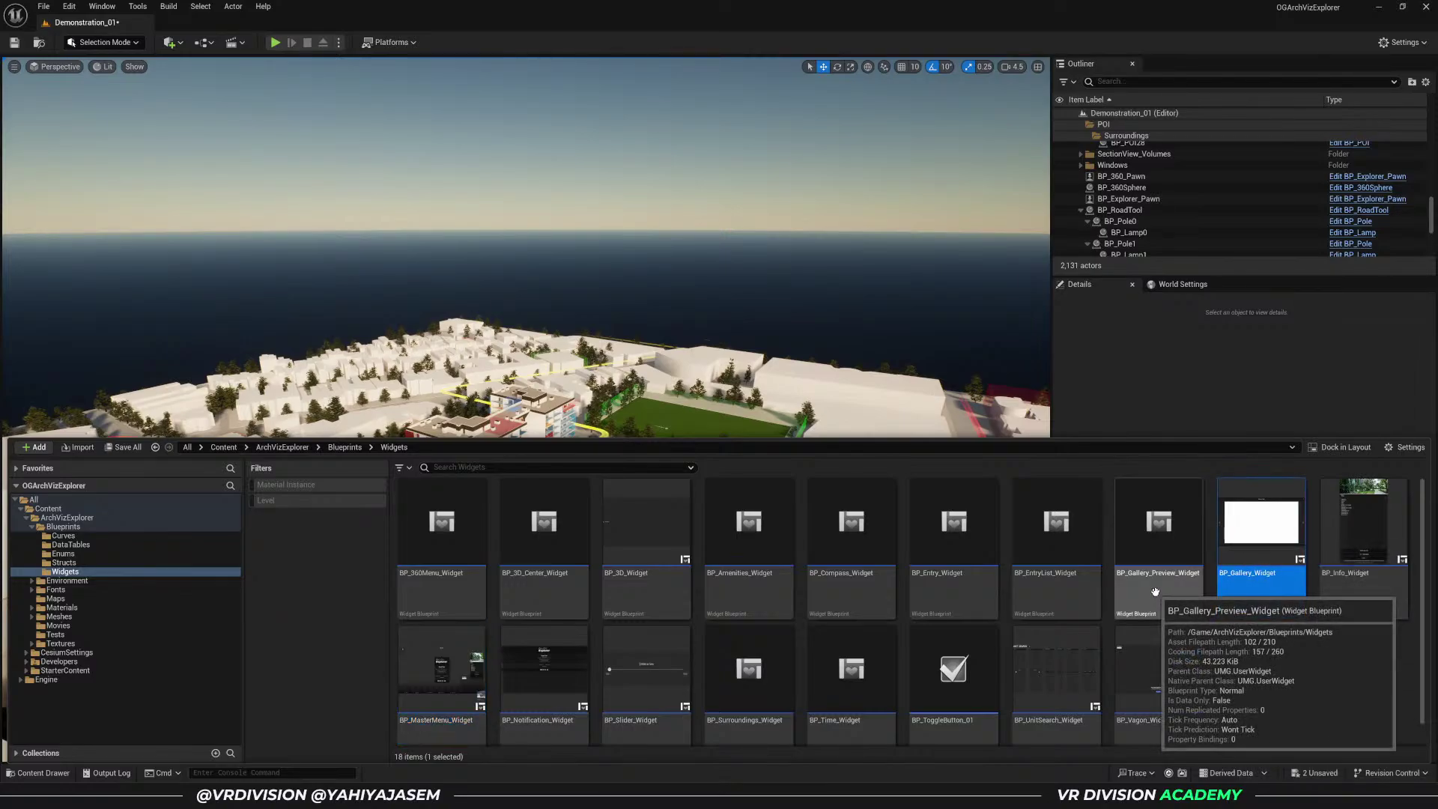
- Open BP_Gallery_Widget, examine the settings of its Image_Large element, and close the widget
{"action": "double_click", "coordinate": [1266, 529]}
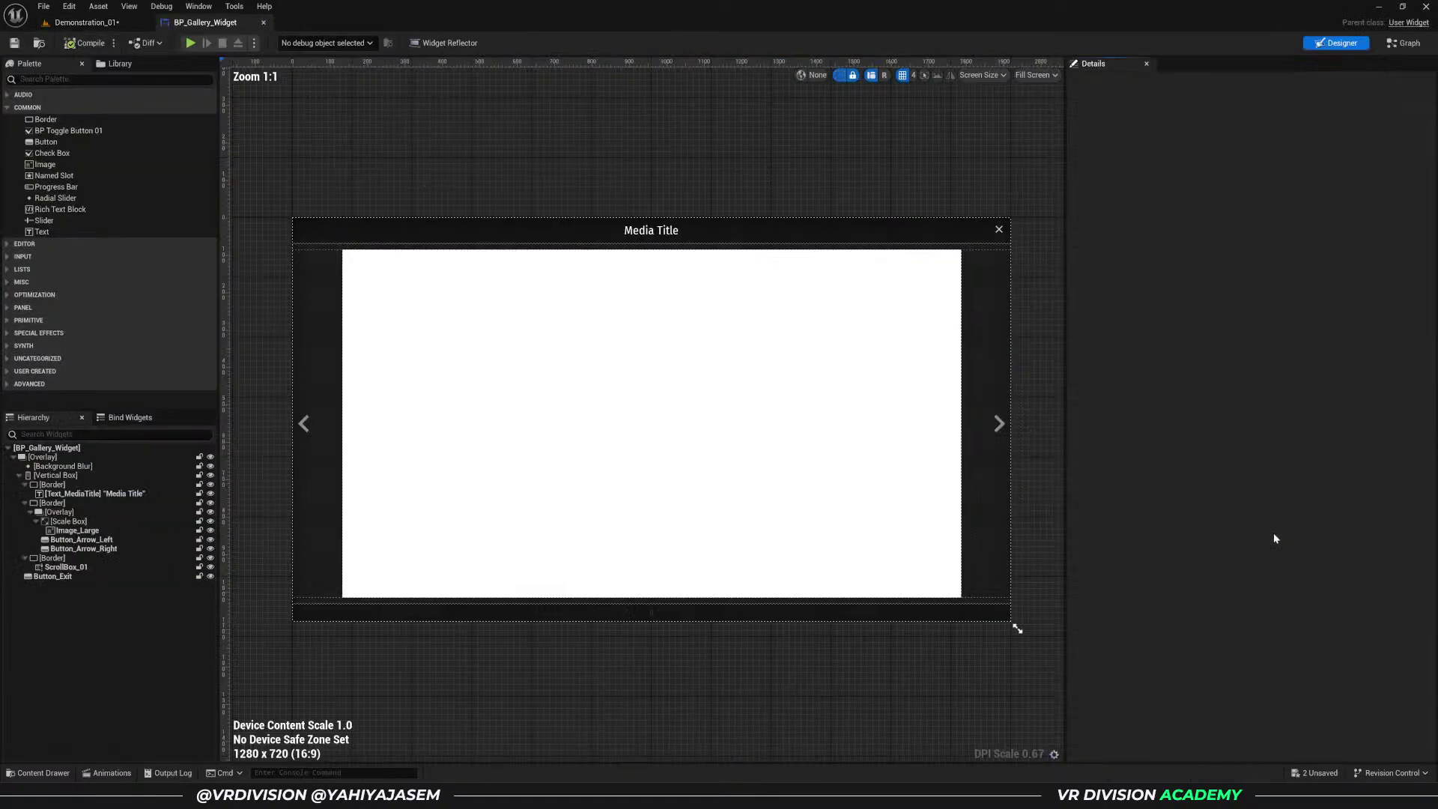
{"action": "left_click", "coordinate": [959, 460]}
{"action": "scroll", "coordinate": [1310, 234], "scroll_direction": "down", "scroll_amount": 2}
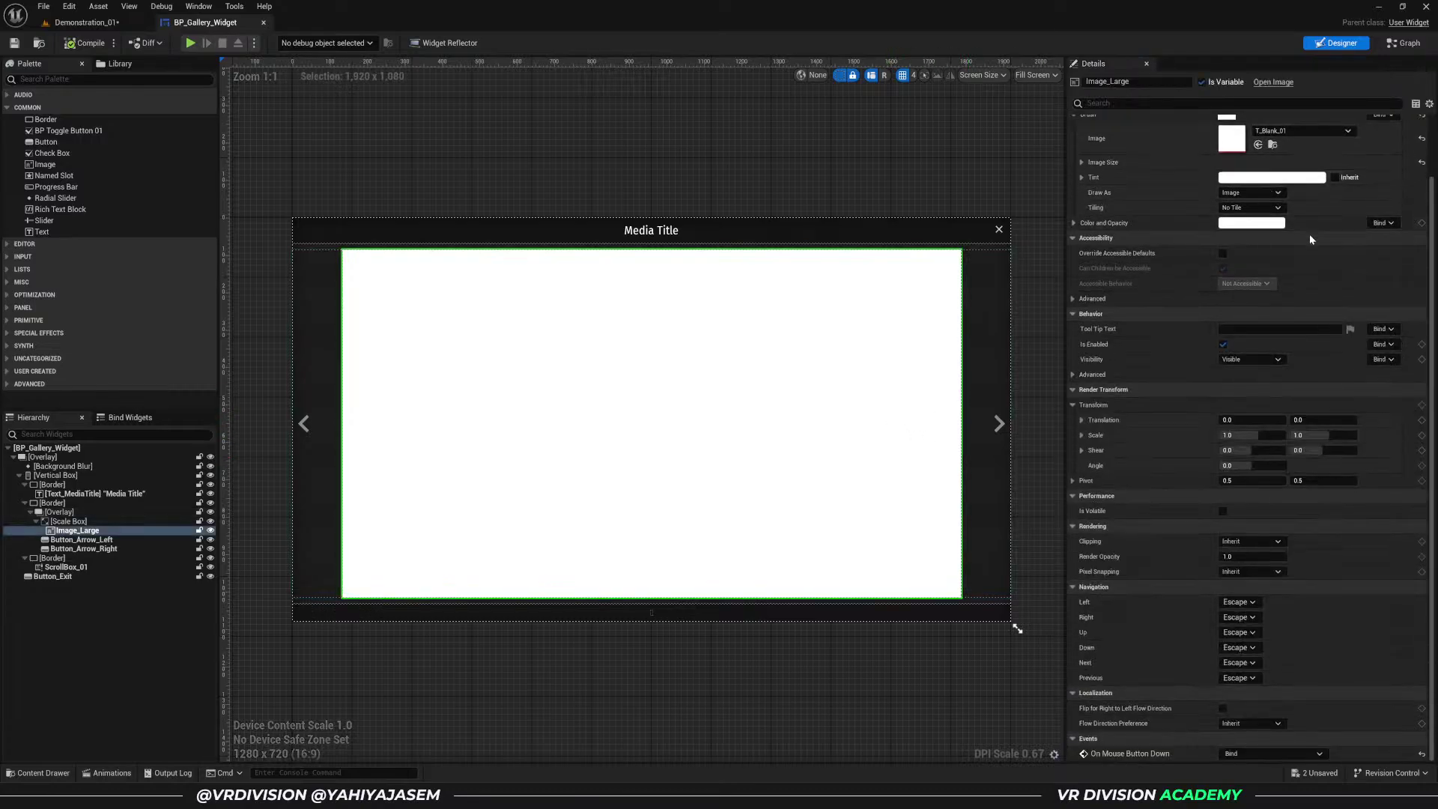
{"action": "scroll", "coordinate": [1244, 595], "scroll_direction": "up", "scroll_amount": 2}
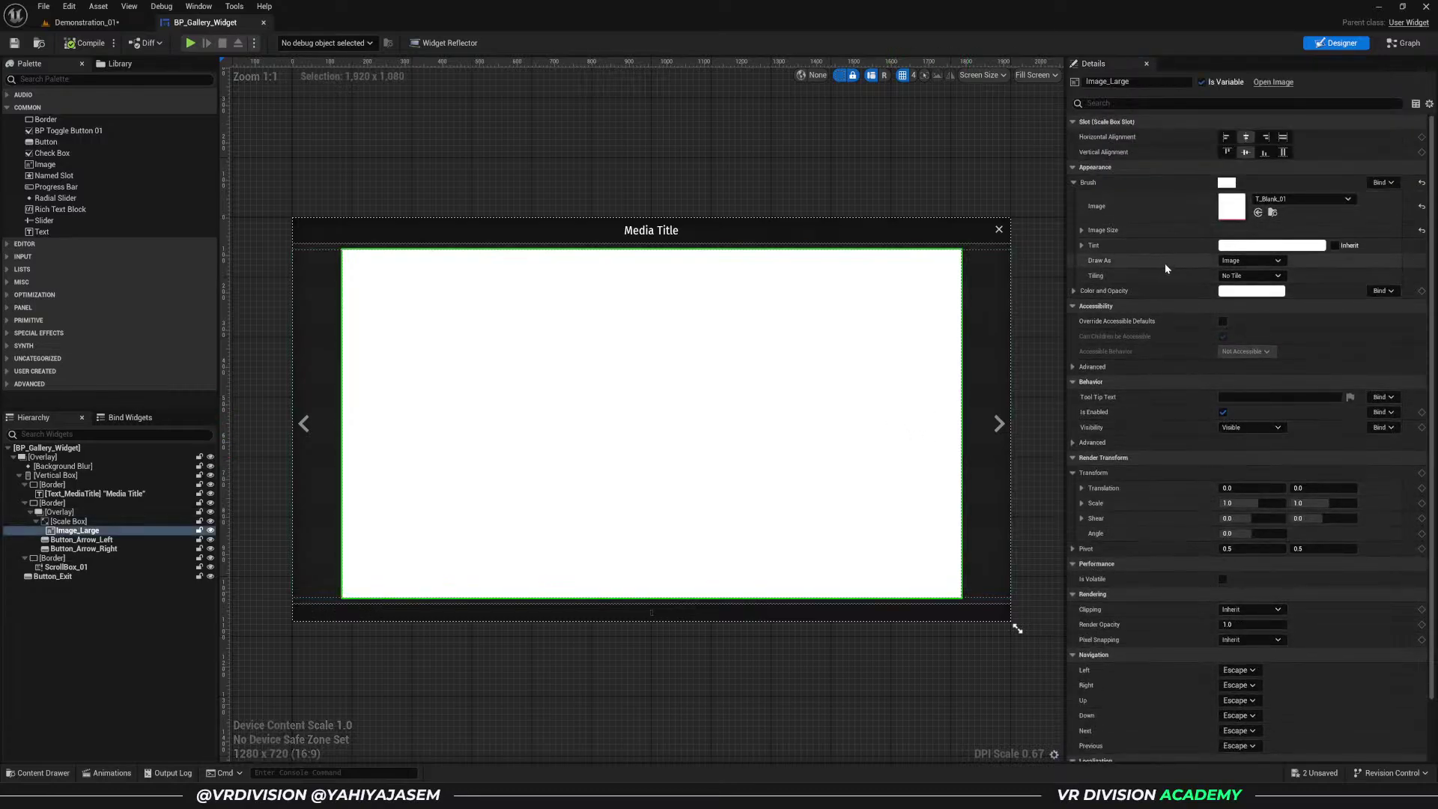
{"action": "left_click", "coordinate": [263, 22]}
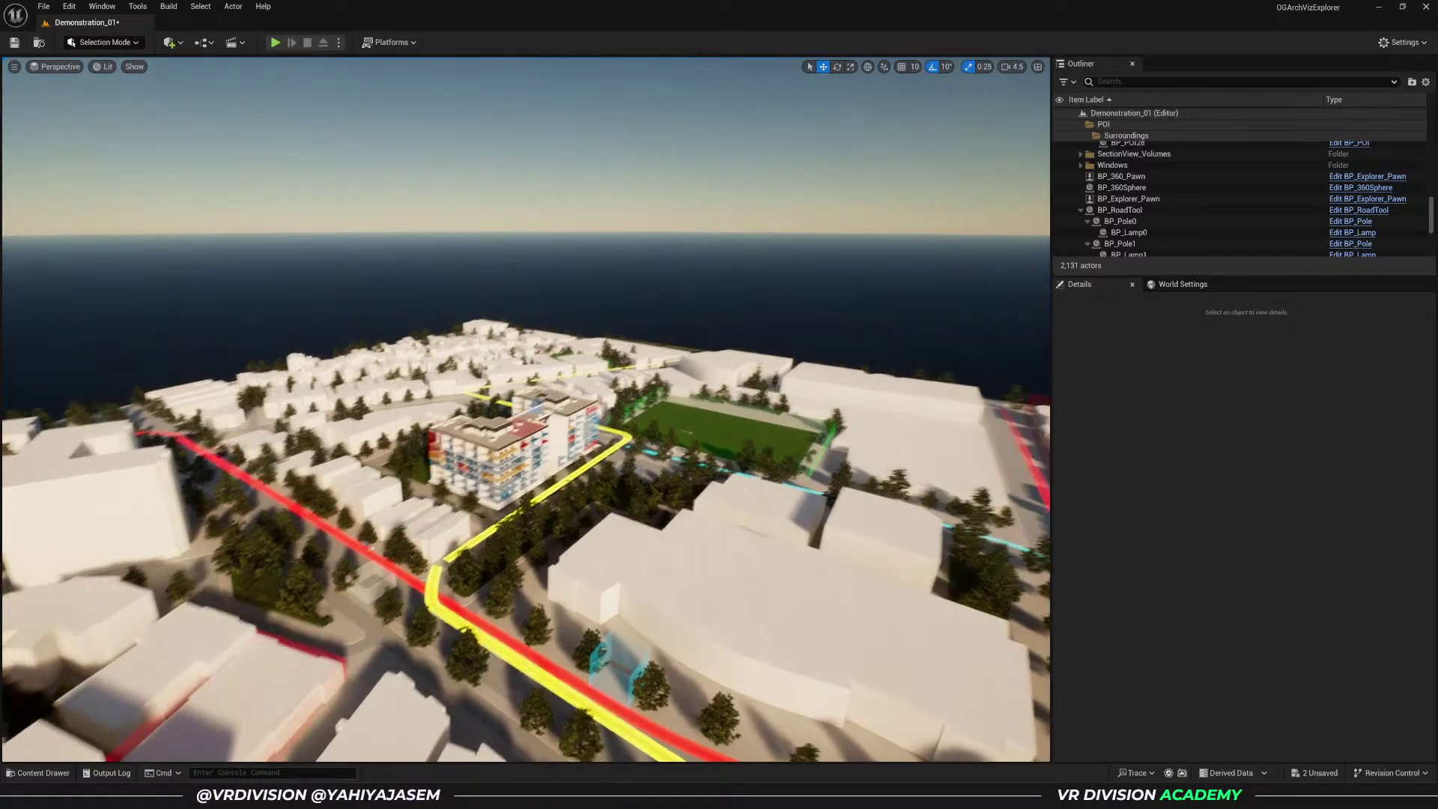
- Open BP_Gallery_Preview_Widget and examine the image and appearance settings of Image_01
{"action": "key", "text": "ctrl+space"}
{"action": "double_click", "coordinate": [1125, 559]}
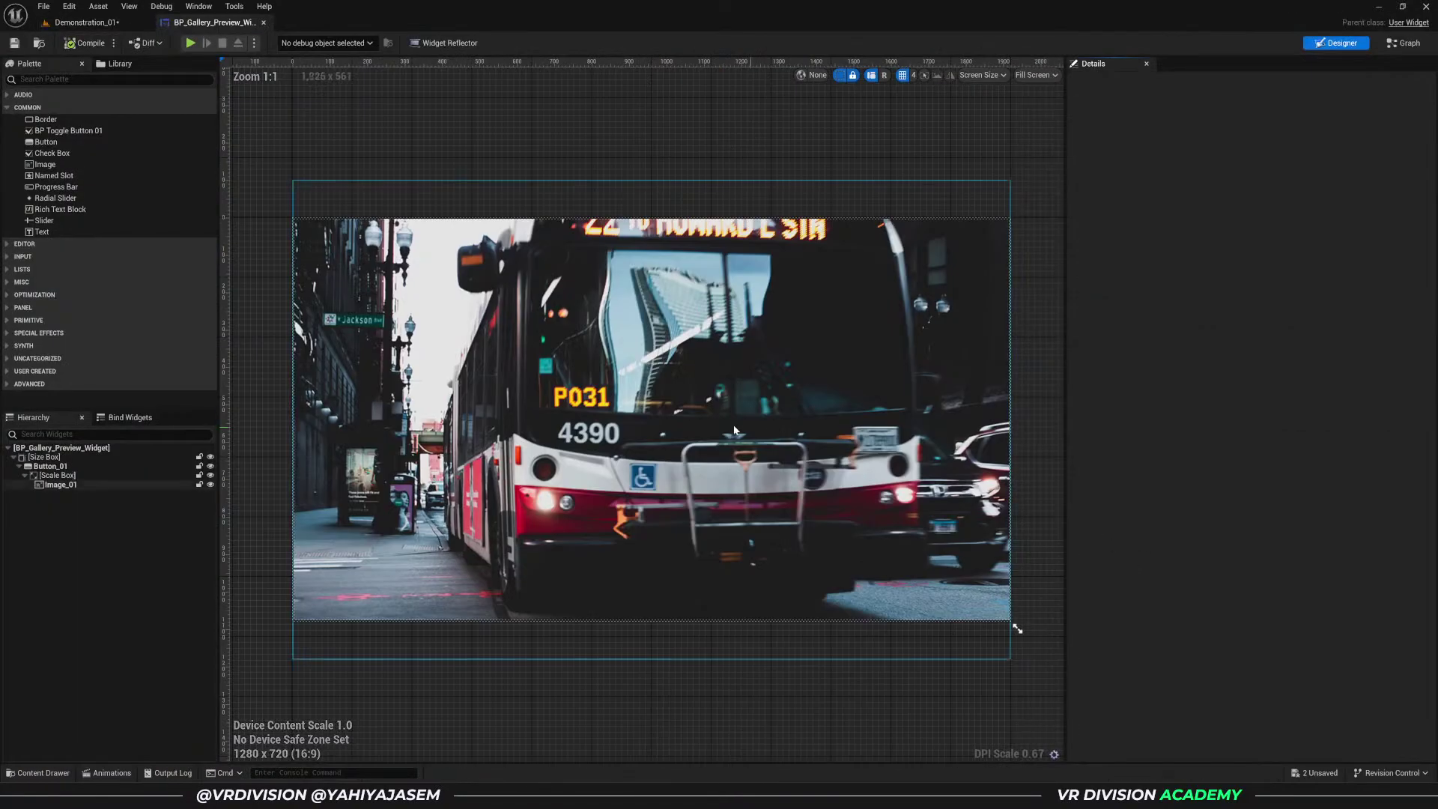
{"action": "left_click", "coordinate": [646, 411]}
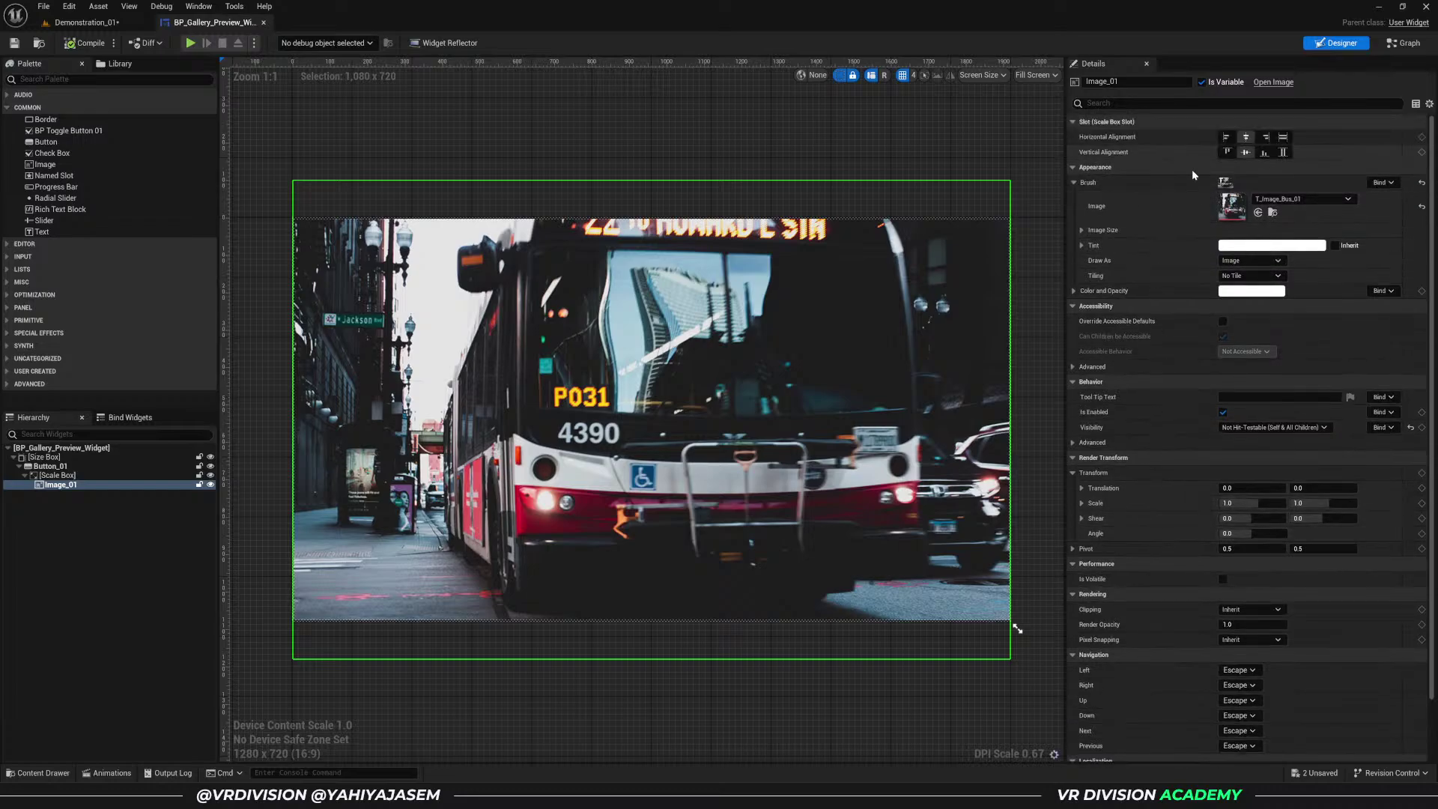
{"action": "scroll", "coordinate": [1188, 462], "scroll_direction": "down", "scroll_amount": 2}
{"action": "scroll", "coordinate": [1187, 488], "scroll_direction": "up", "scroll_amount": 2}
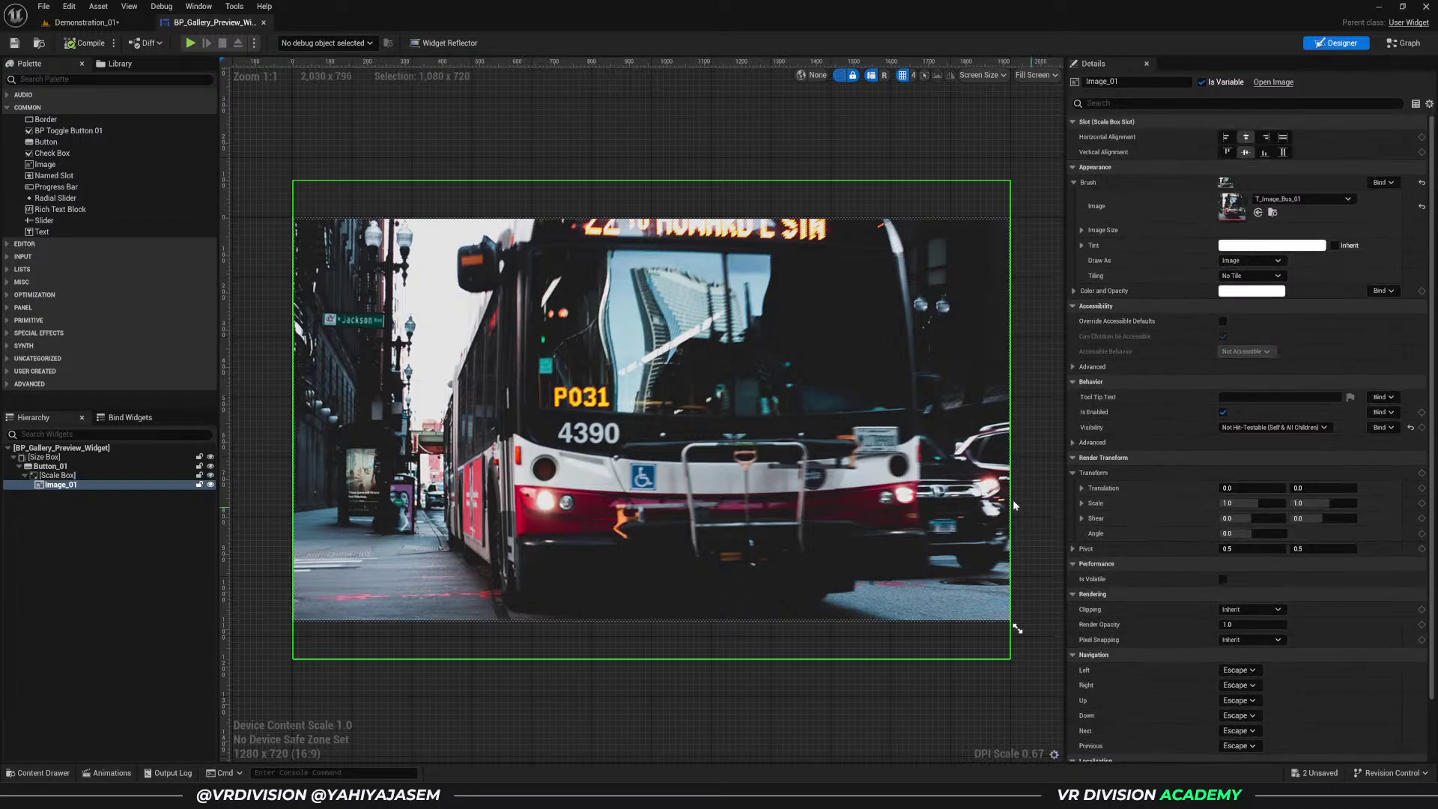
- Close the gallery preview widget and open BP_MasterMenu_Widget for editing
{"action": "left_click", "coordinate": [263, 23]}
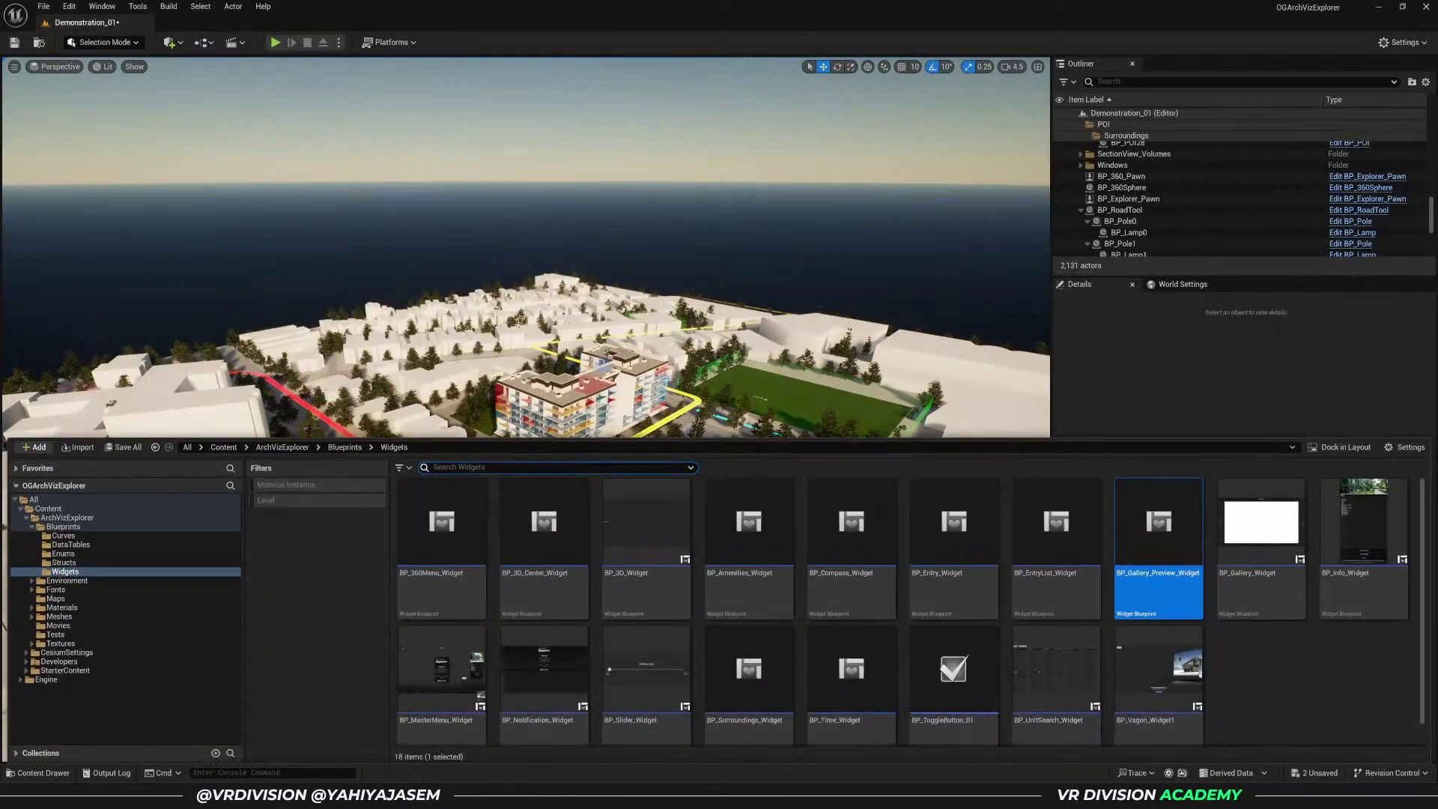
{"action": "left_click", "coordinate": [464, 658]}
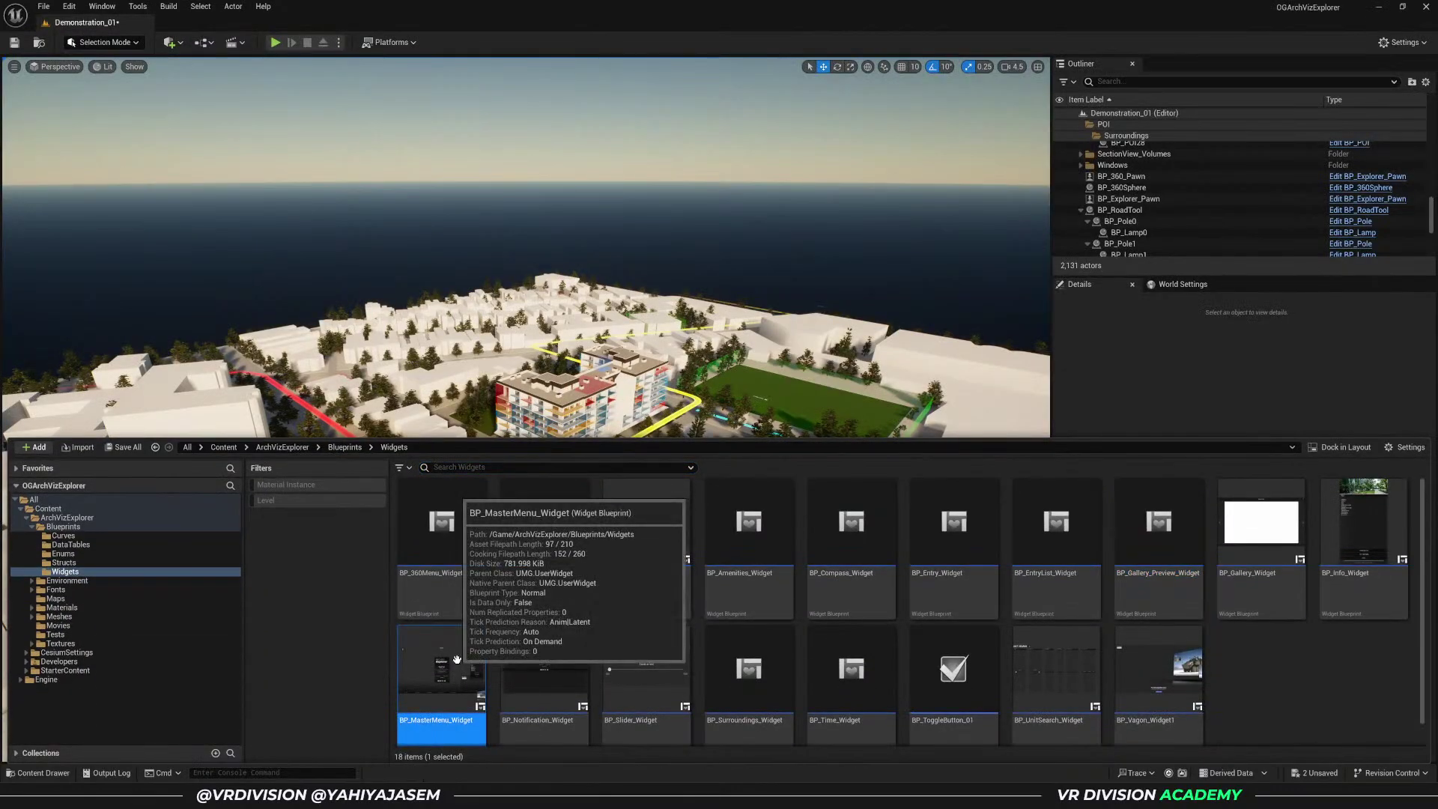
{"action": "double_click", "coordinate": [464, 657]}
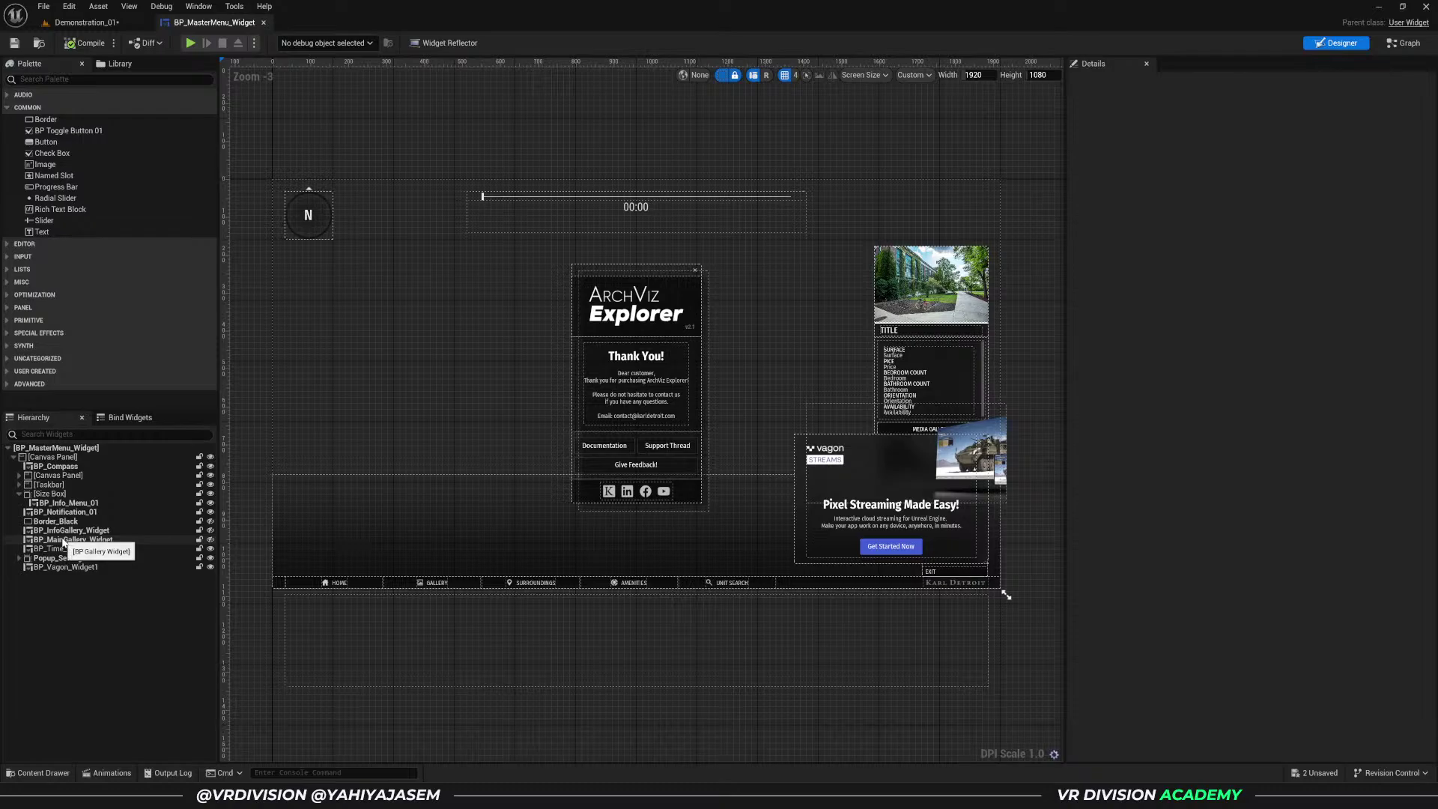
- Examine the BP_Info_Menu_01 element in the designer and locate its BP_Info_Widget asset in the Widgets folder
{"action": "scroll", "coordinate": [926, 292], "scroll_direction": "up", "scroll_amount": 5}
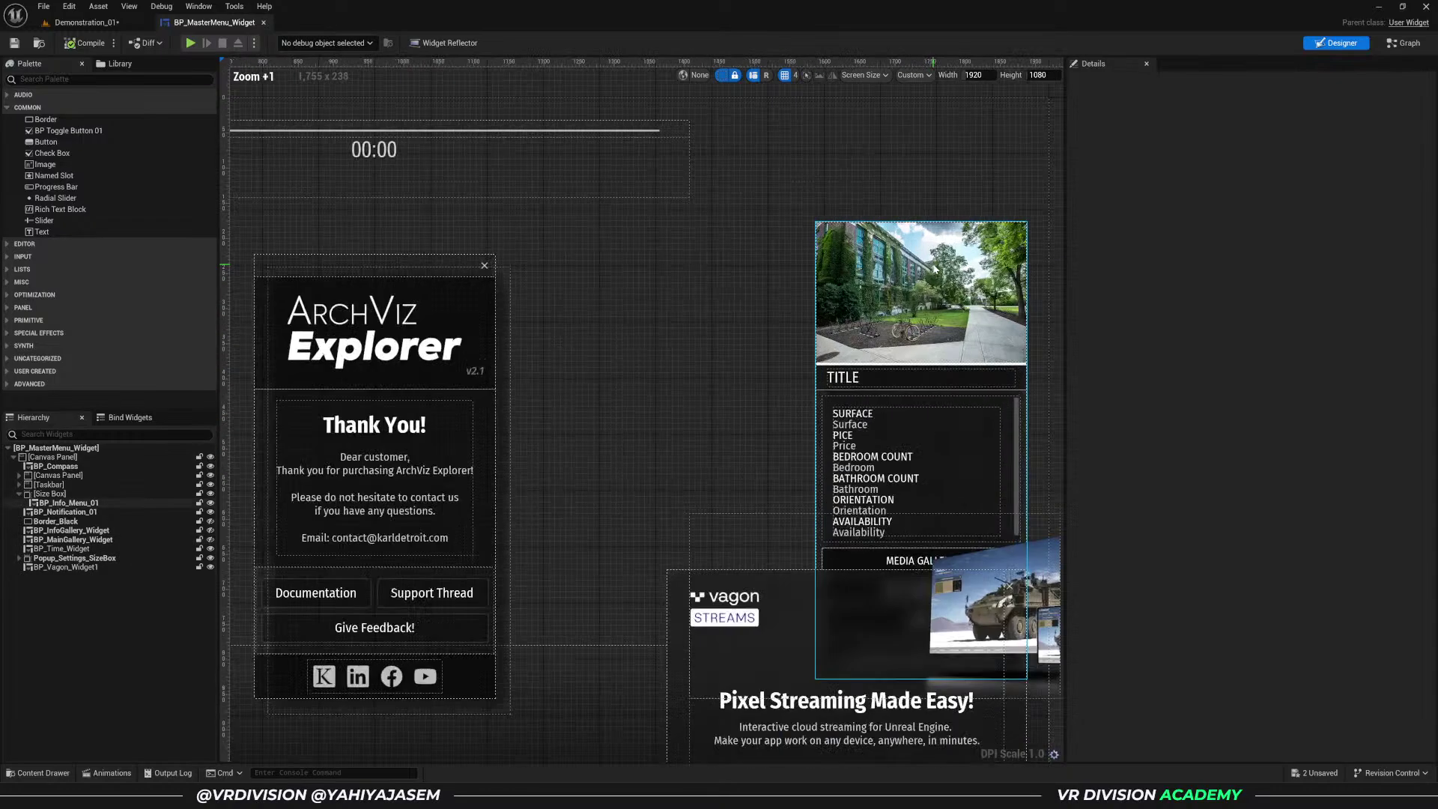
{"action": "right_click_drag", "start_coordinate": [926, 289], "coordinate": [816, 309]}
{"action": "left_click", "coordinate": [761, 366]}
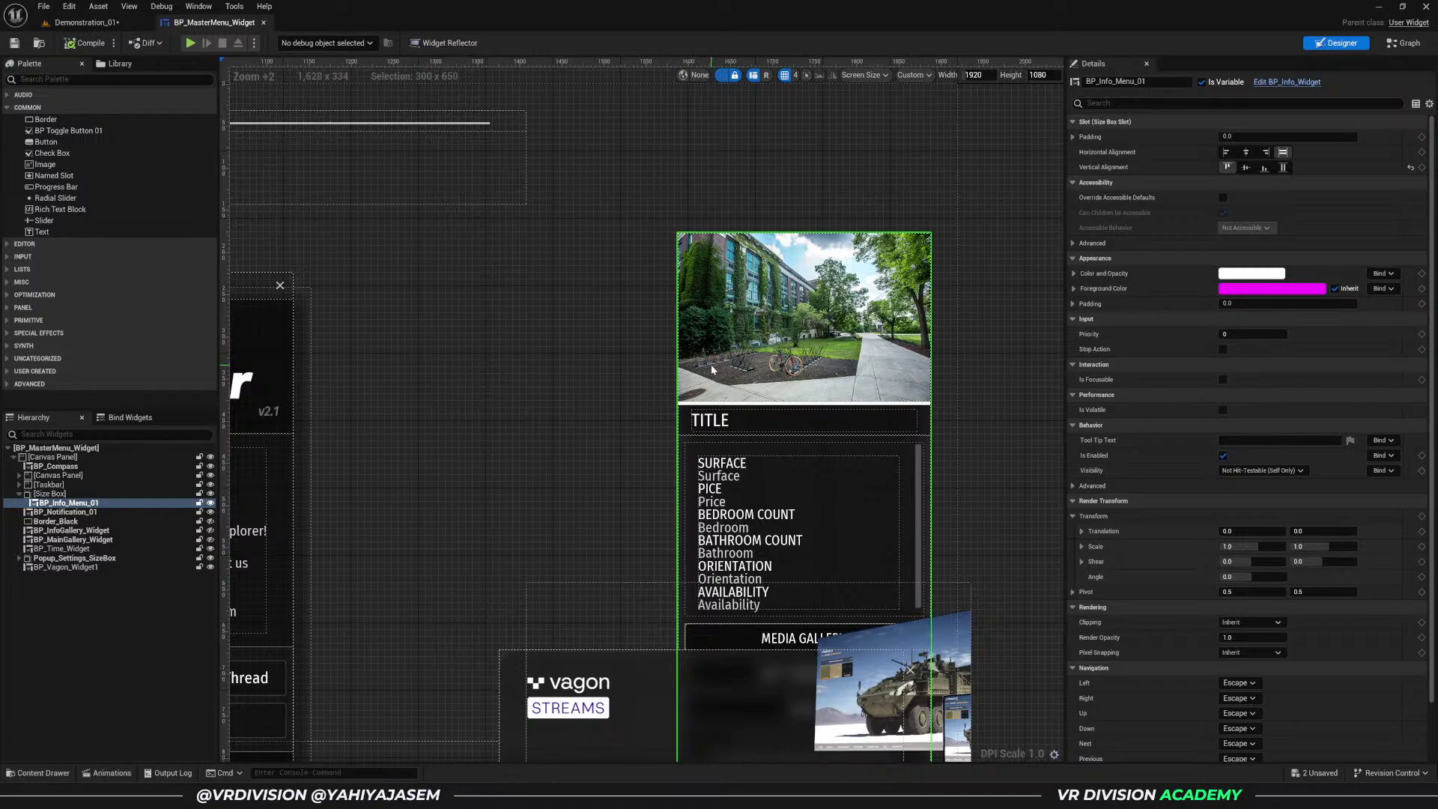
{"action": "key", "text": "ctrl+space"}
{"action": "left_click", "coordinate": [1352, 579]}
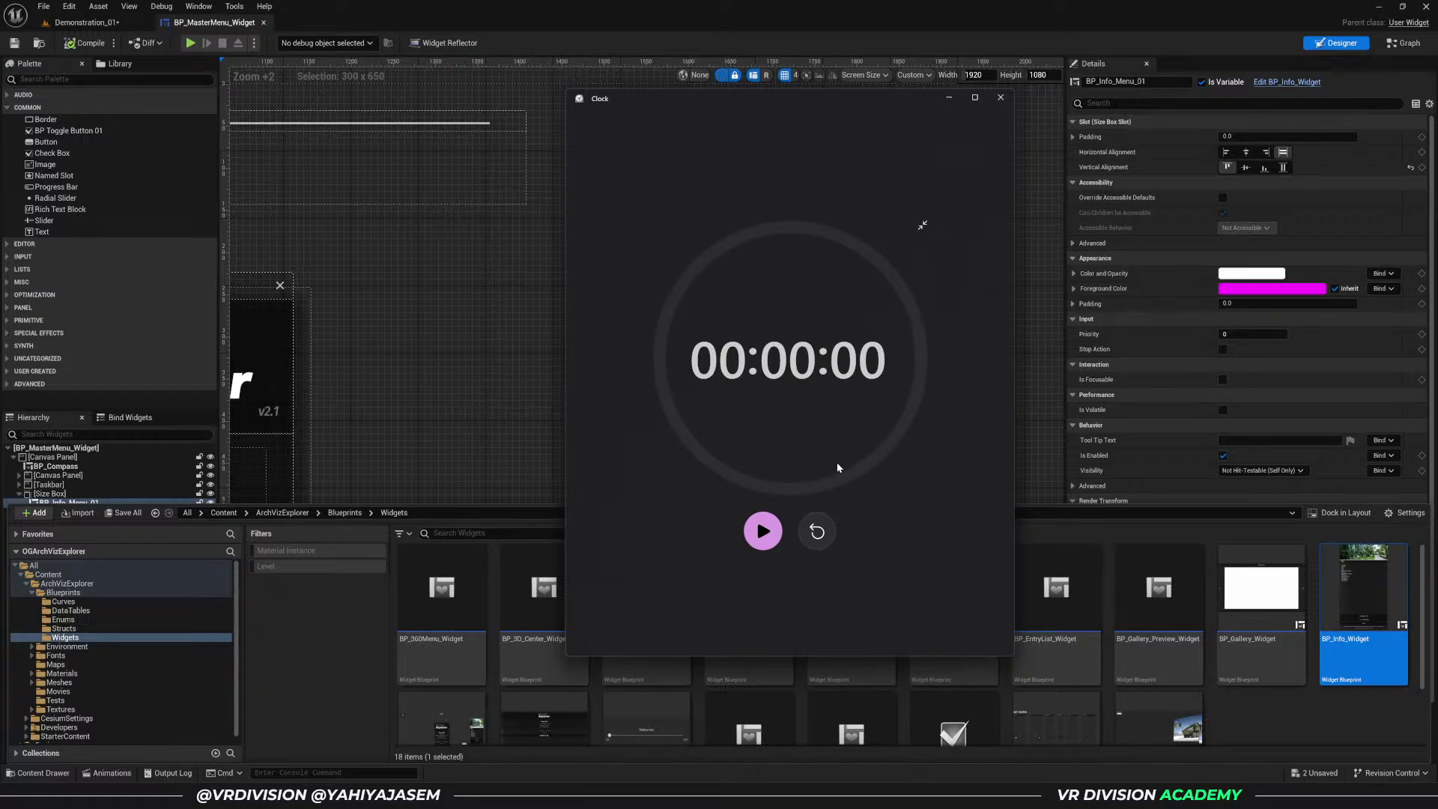
{"action": "right_click_drag", "start_coordinate": [465, 332], "coordinate": [480, 330]}
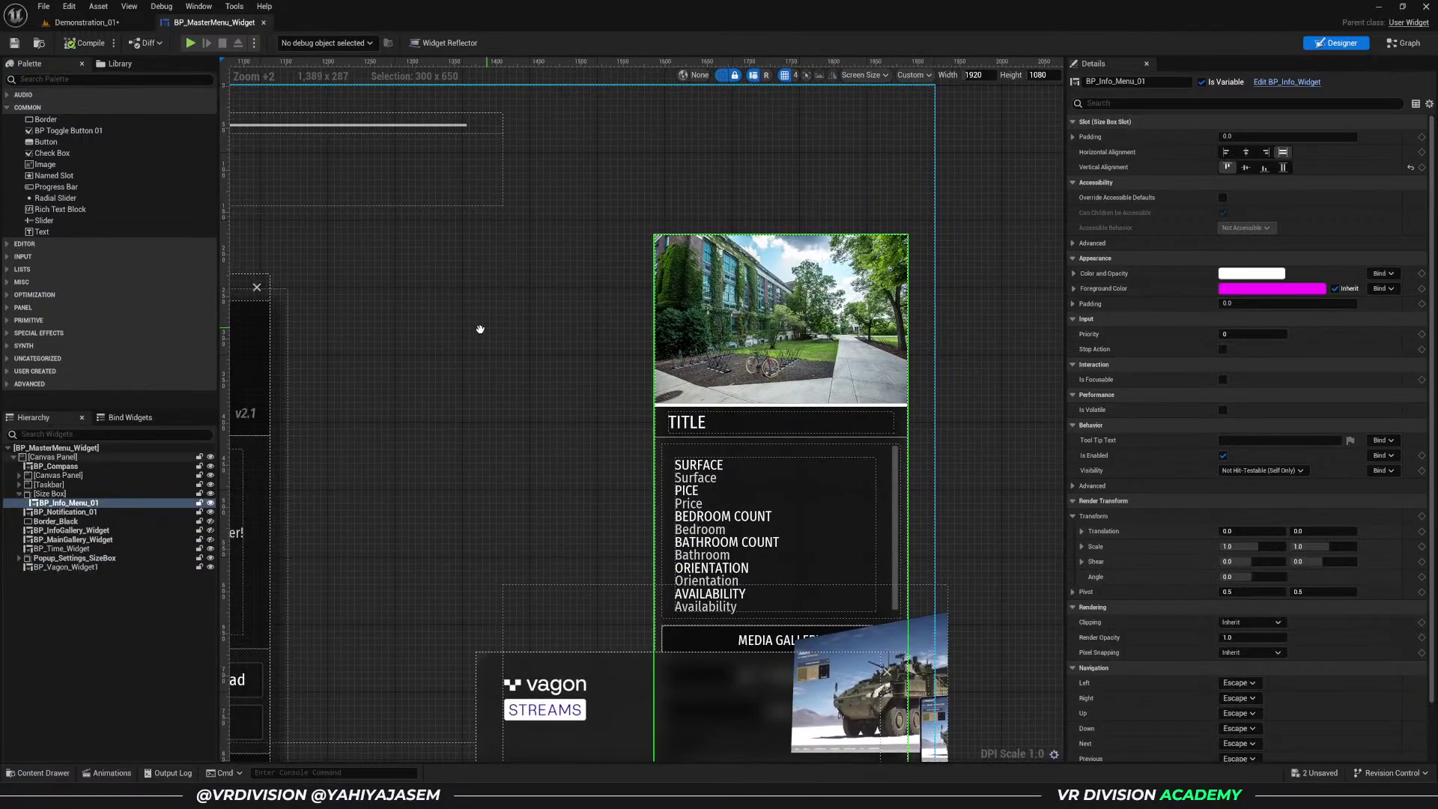
{"action": "right_click_drag", "start_coordinate": [622, 411], "coordinate": [650, 407]}
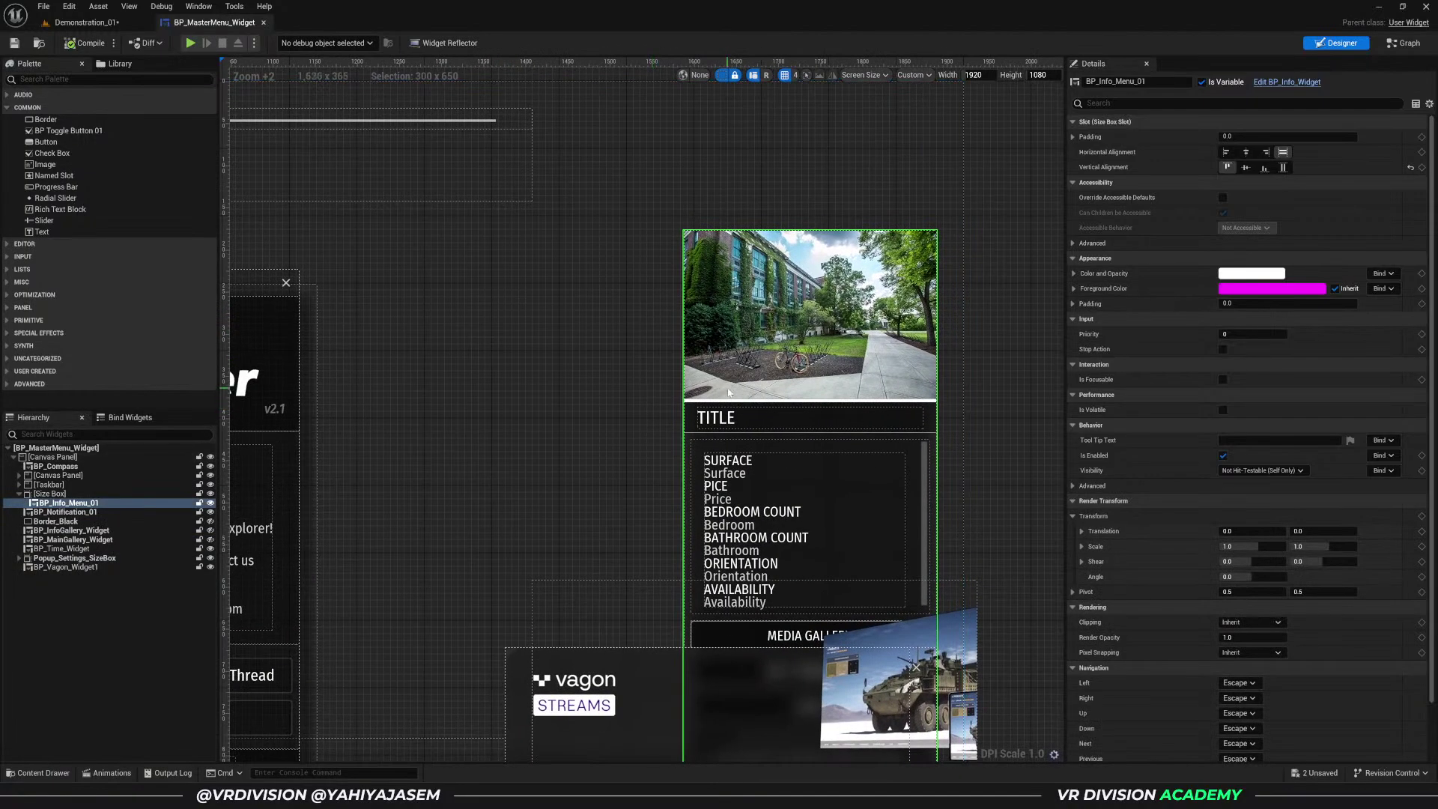
{"action": "key", "text": "ctrl+space"}
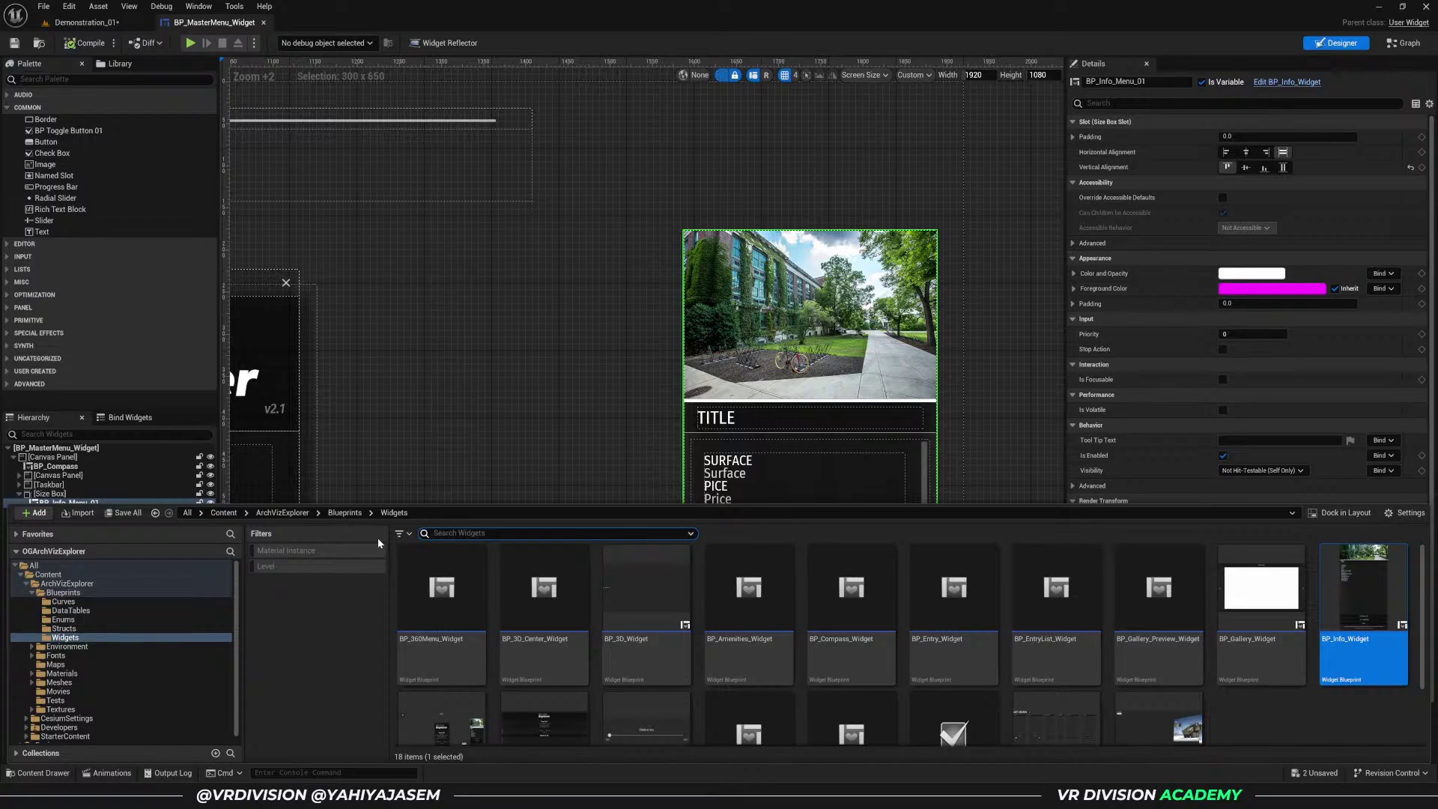
{"action": "left_click", "coordinate": [578, 451]}
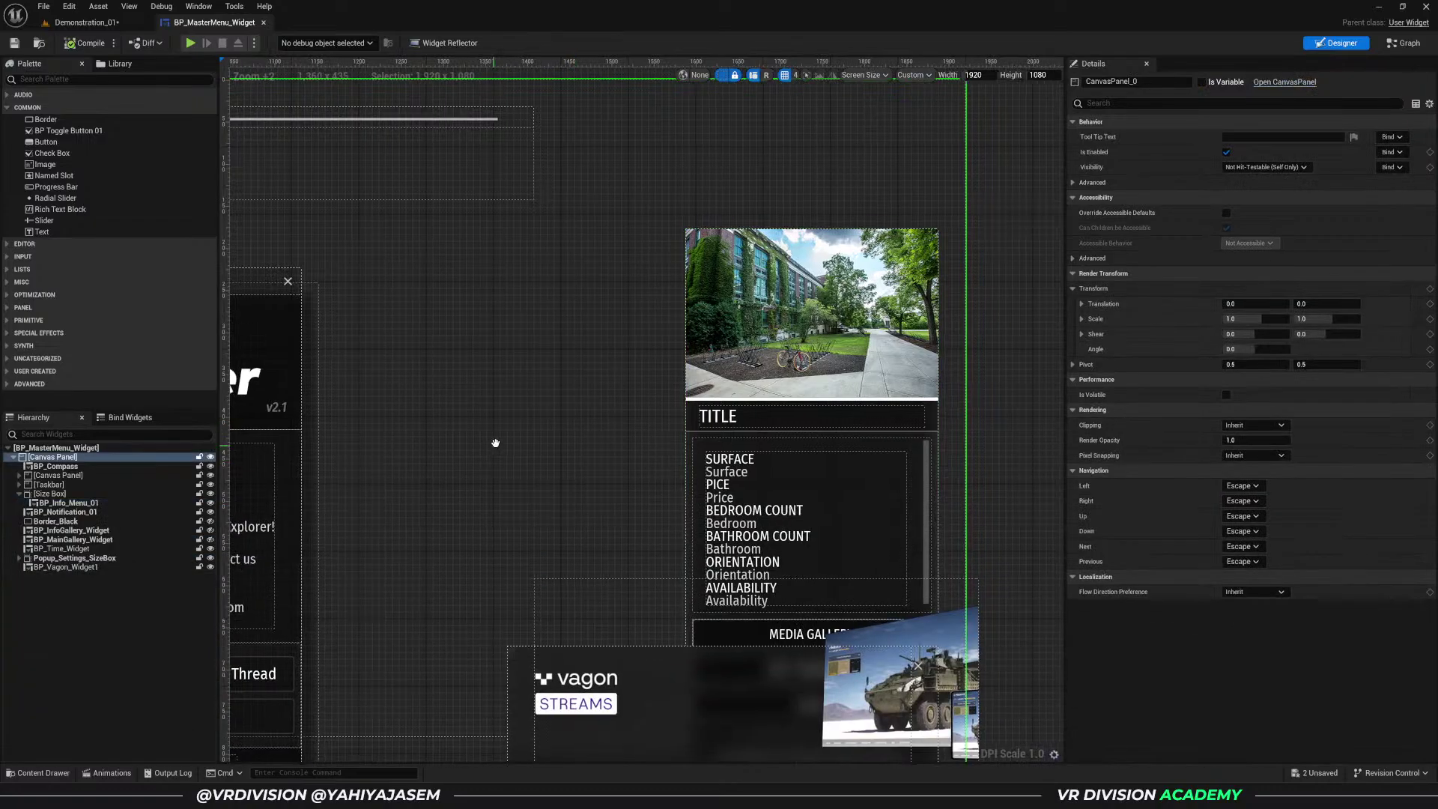
{"action": "right_click_drag", "start_coordinate": [495, 440], "coordinate": [659, 409]}
- Compare the settings of BP_InfoGallery_Widget and BP_MainGallery_Widget in the master menu, especially their Media arrays
{"action": "left_click", "coordinate": [66, 531]}
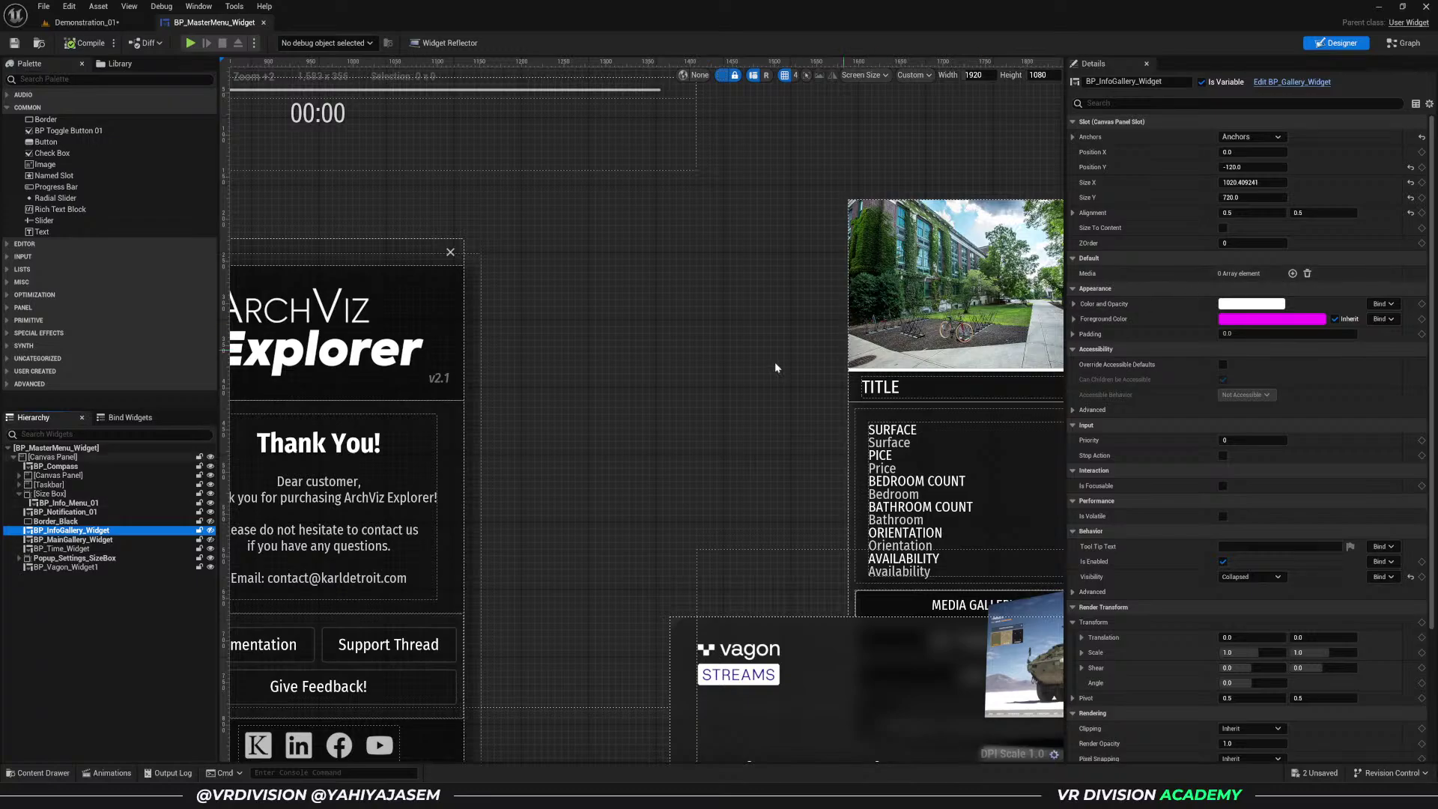
{"action": "left_click", "coordinate": [90, 542]}
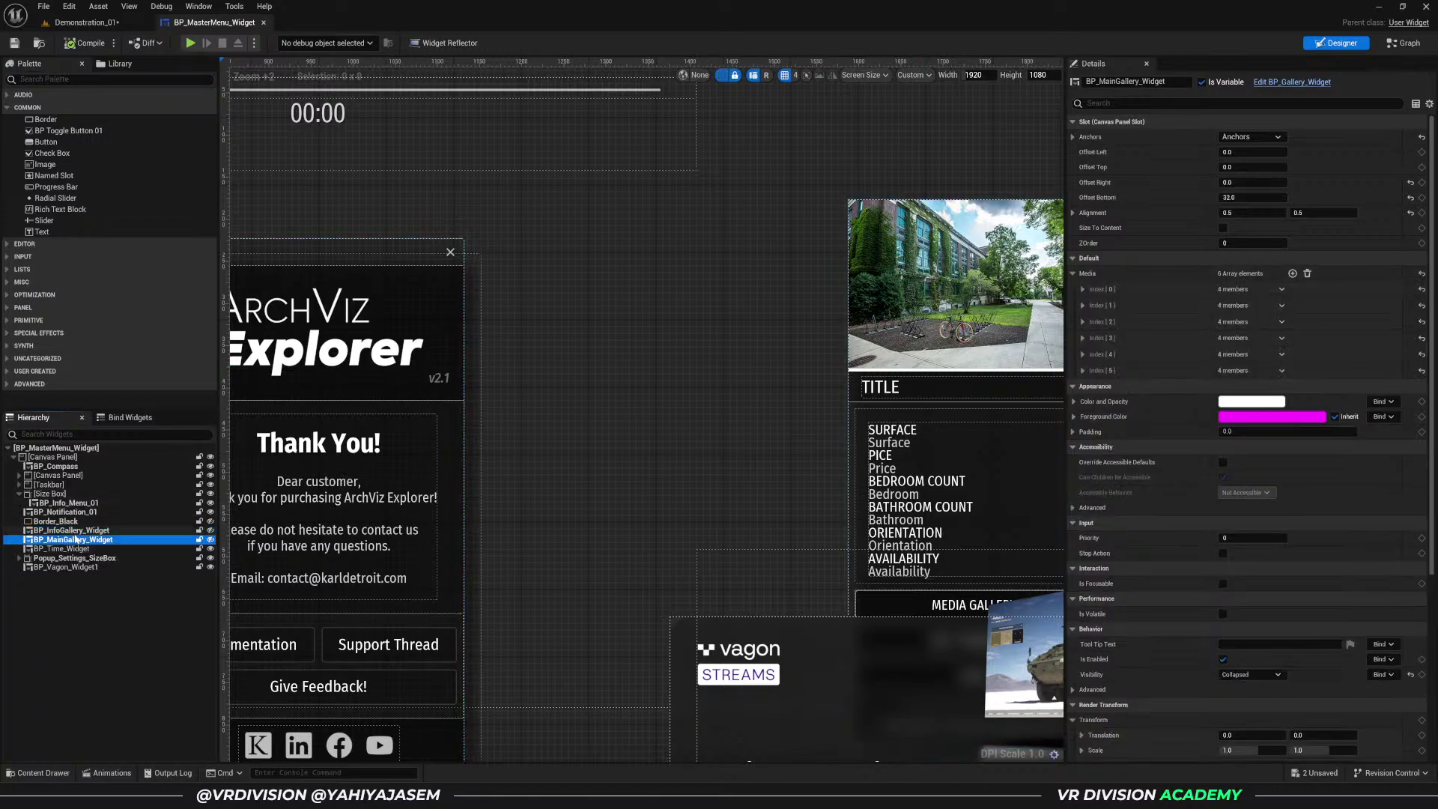
{"action": "left_click", "coordinate": [71, 530]}
{"action": "scroll", "coordinate": [598, 385], "scroll_direction": "down", "scroll_amount": 2}
{"action": "scroll", "coordinate": [751, 391], "scroll_direction": "down", "scroll_amount": 3}
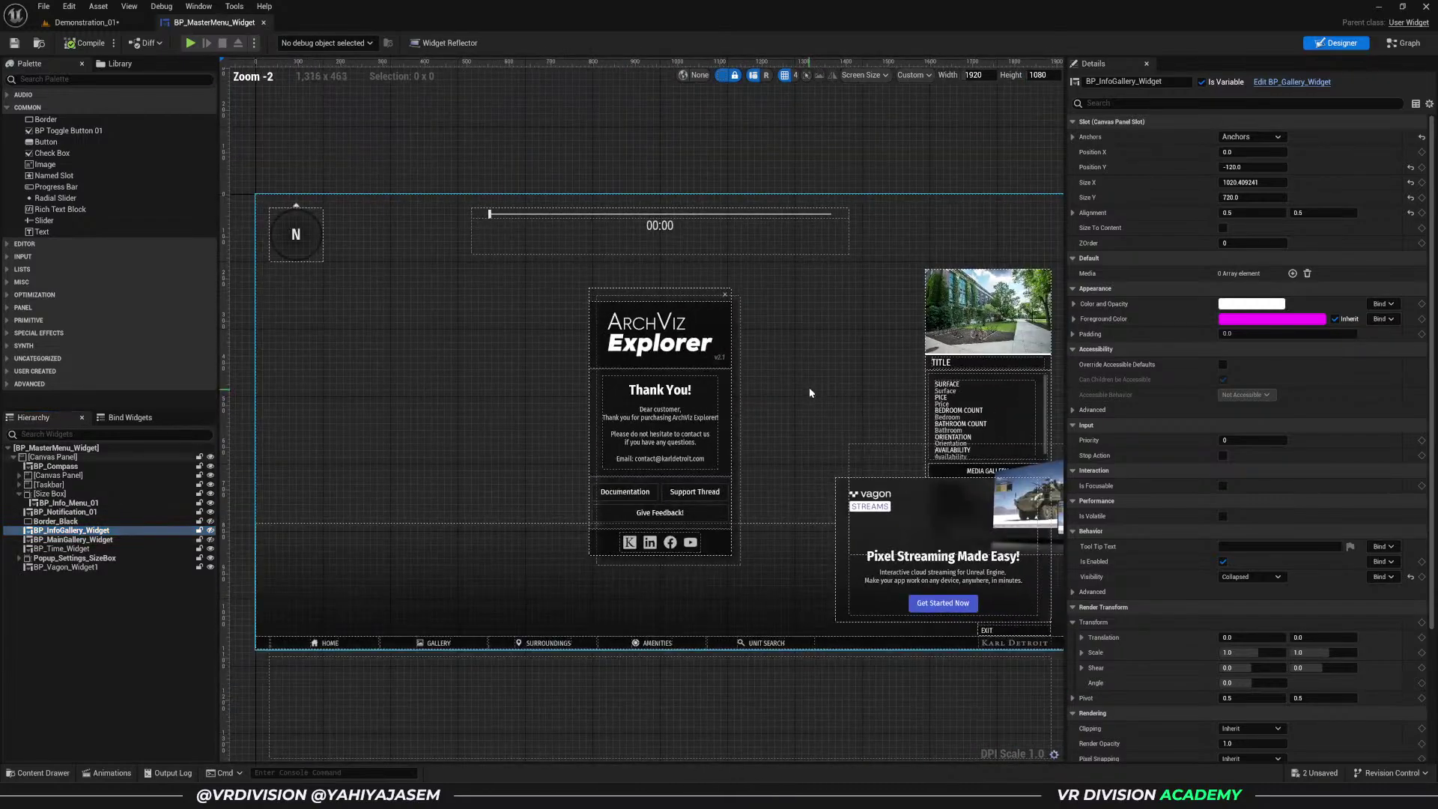
{"action": "scroll", "coordinate": [886, 383], "scroll_direction": "up", "scroll_amount": 1}
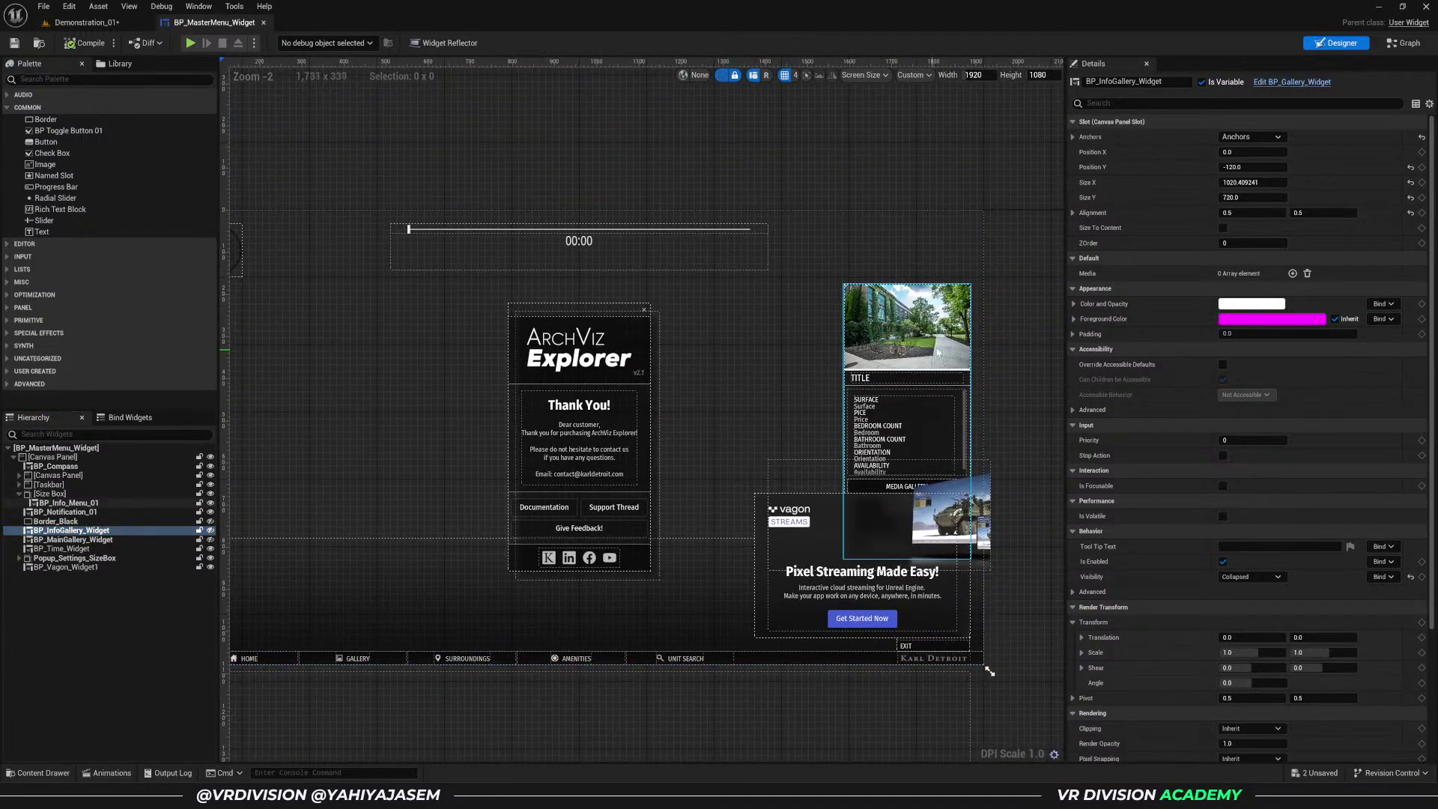
- Inspect the first Media entry of BP_MainGallery_Widget, view its preview image texture, and locate that texture in the content folders
{"action": "left_click", "coordinate": [73, 539]}
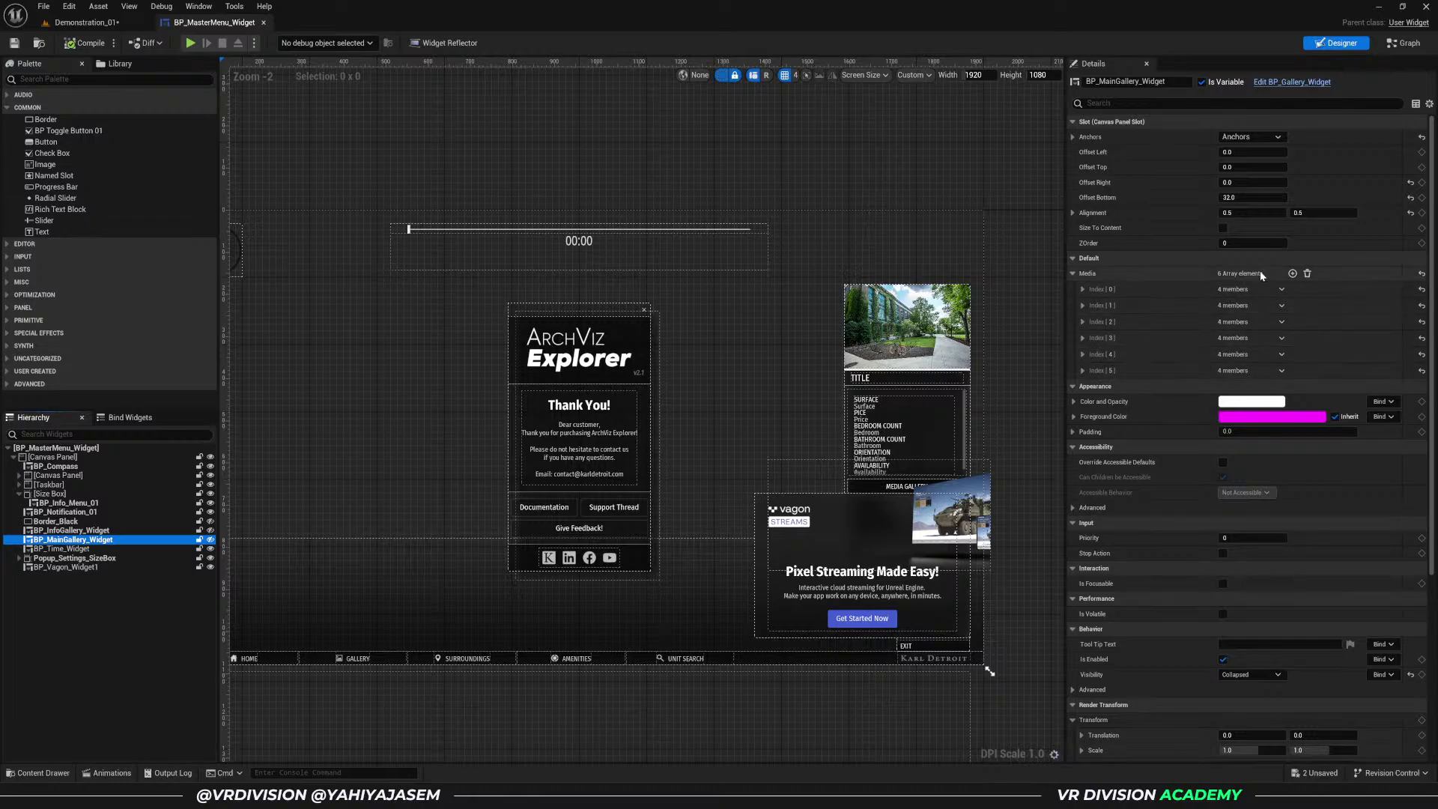
{"action": "left_click", "coordinate": [1083, 291]}
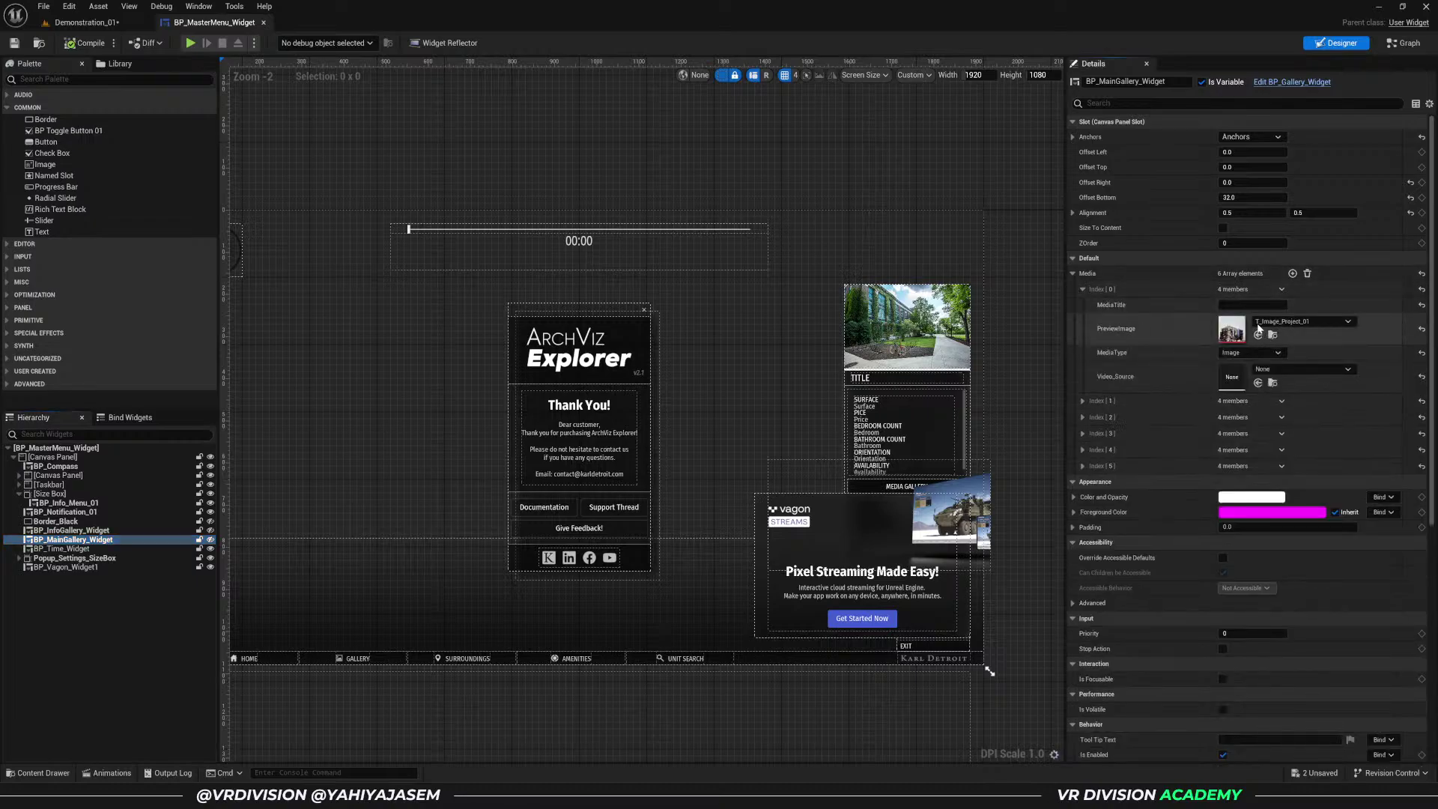
{"action": "double_click", "coordinate": [1229, 321]}
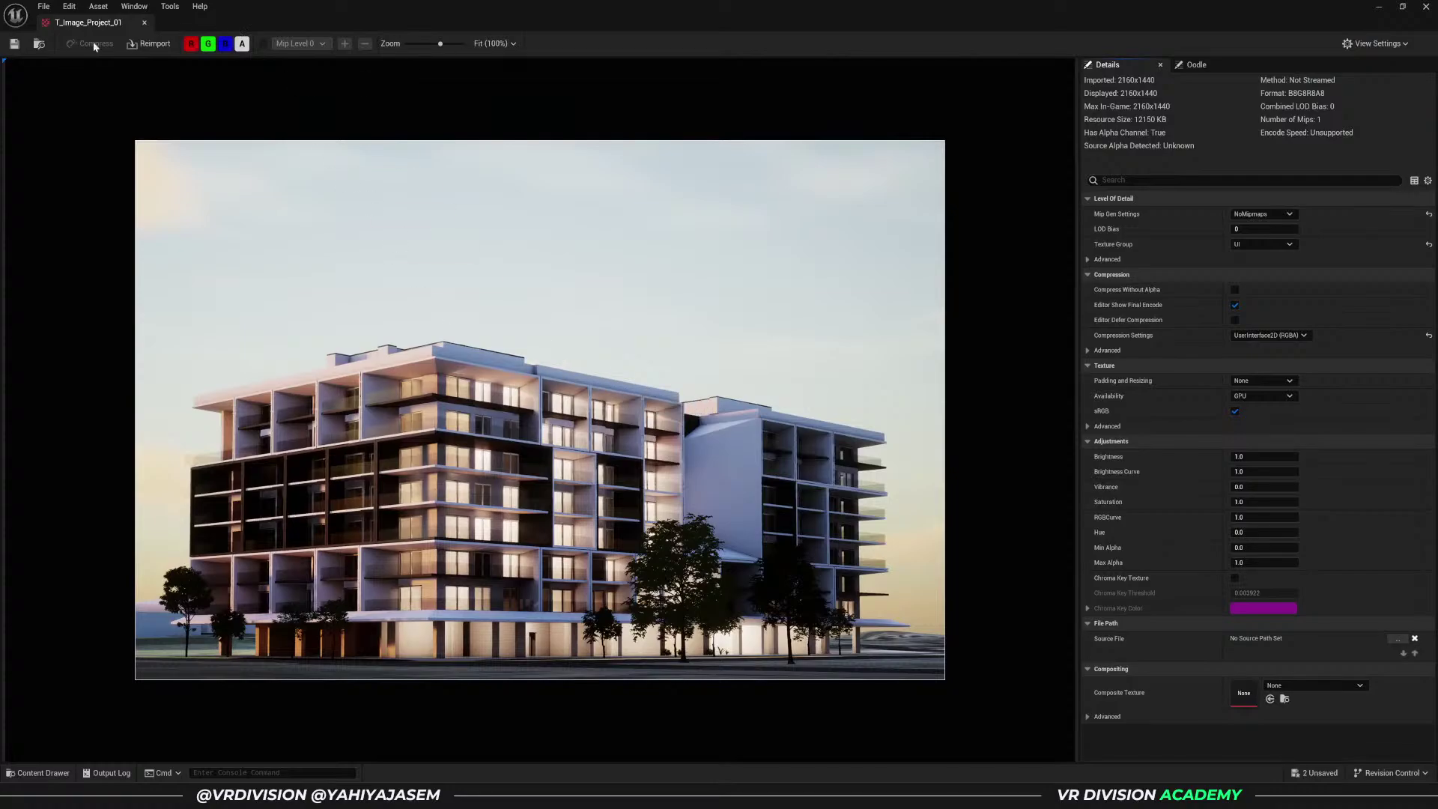
{"action": "left_click", "coordinate": [144, 23]}
{"action": "left_click", "coordinate": [1273, 335]}
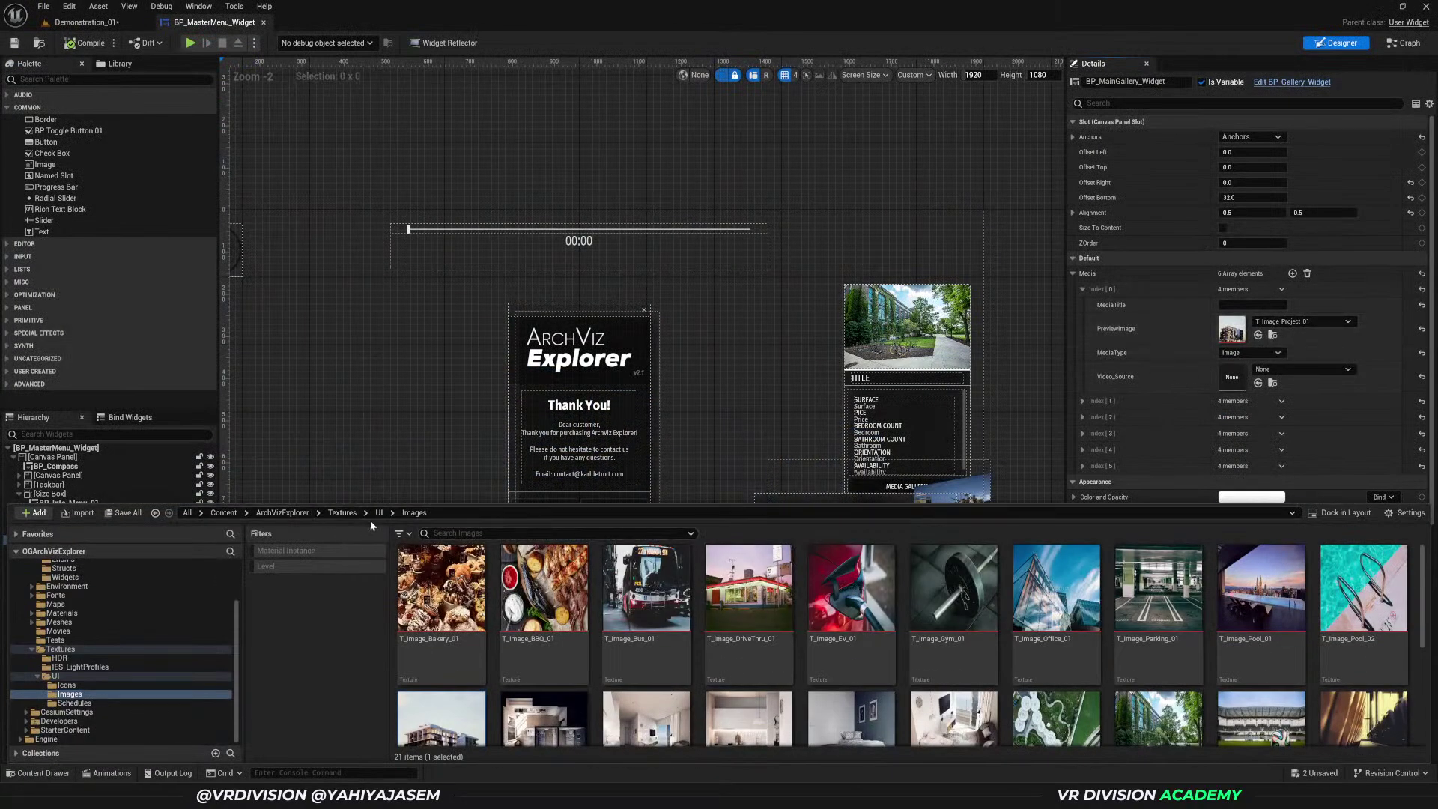
- Show the references of T_Image_Project_01 in the Reference Viewer and examine which asset uses it
{"action": "scroll", "coordinate": [538, 674], "scroll_direction": "down", "scroll_amount": 2}
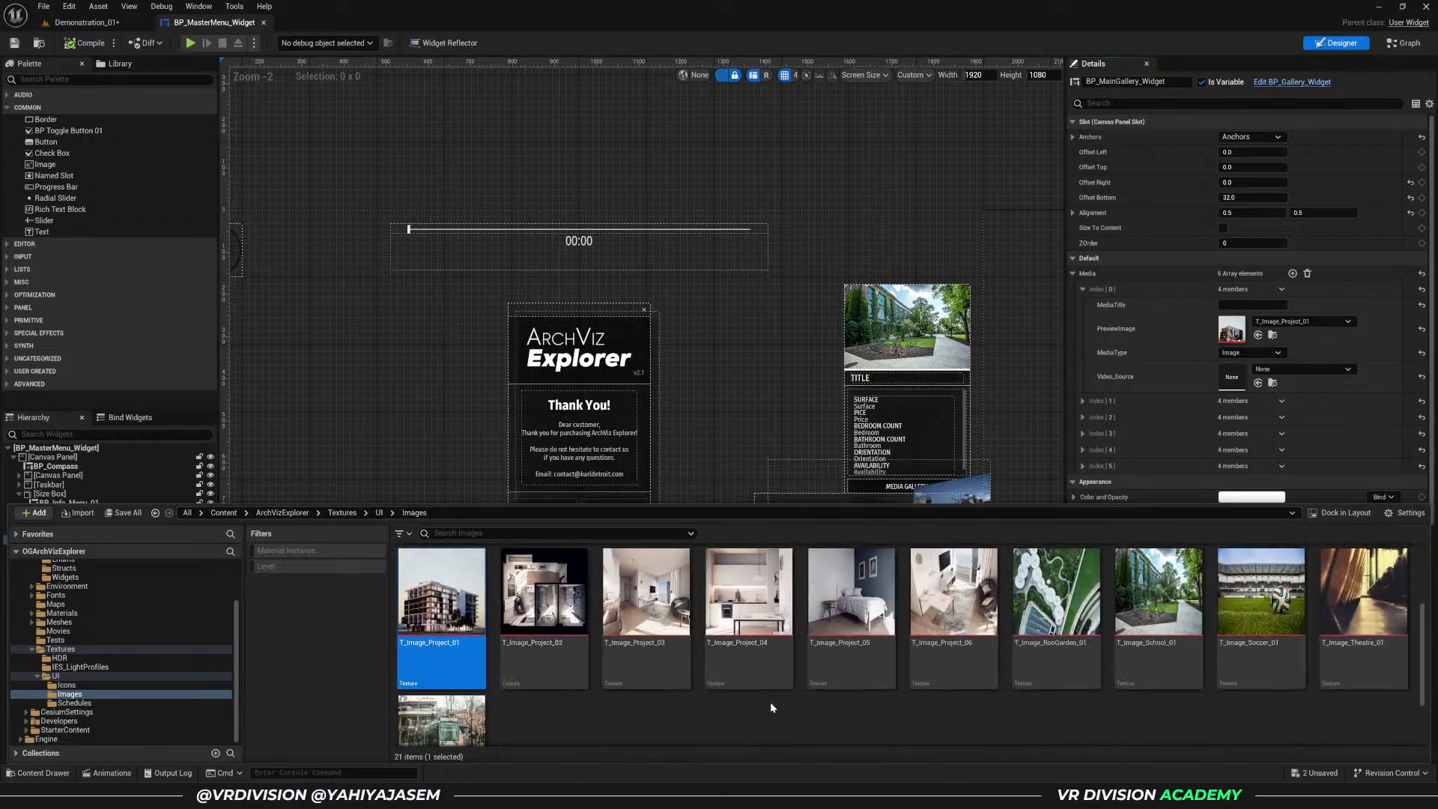
{"action": "scroll", "coordinate": [481, 676], "scroll_direction": "up", "scroll_amount": 1}
{"action": "right_click", "coordinate": [463, 663]}
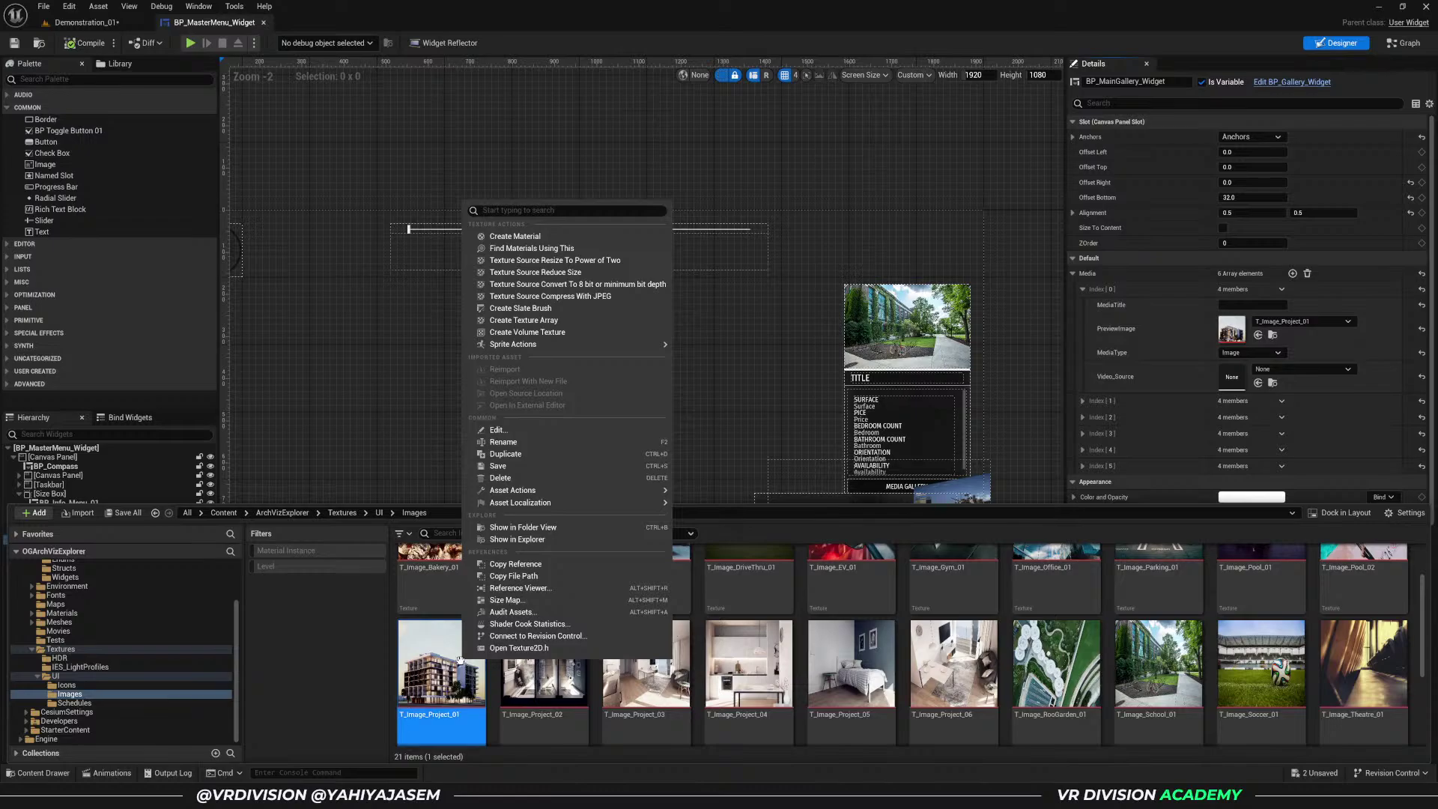
{"action": "mouse_move", "coordinate": [600, 490]}
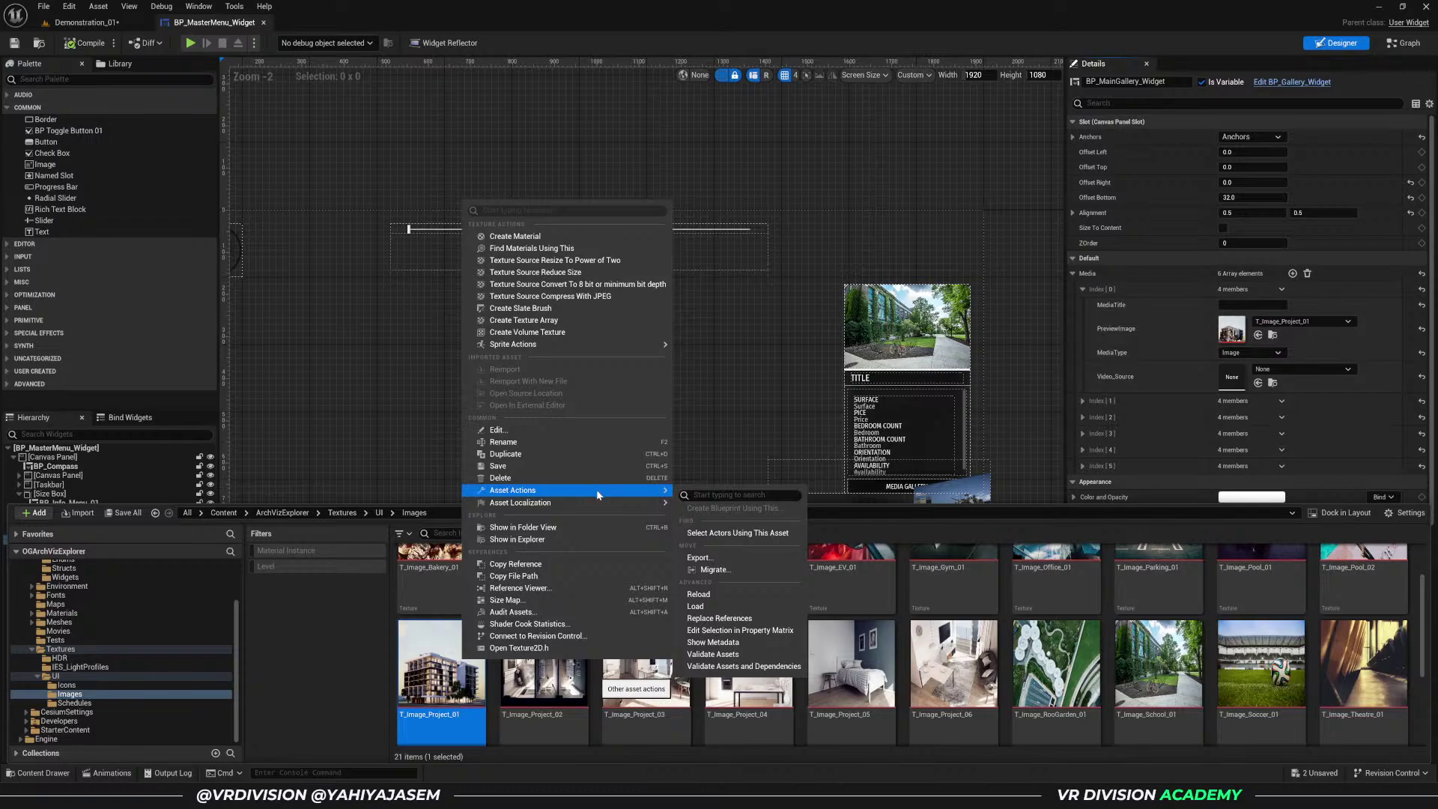
{"action": "left_click", "coordinate": [547, 589]}
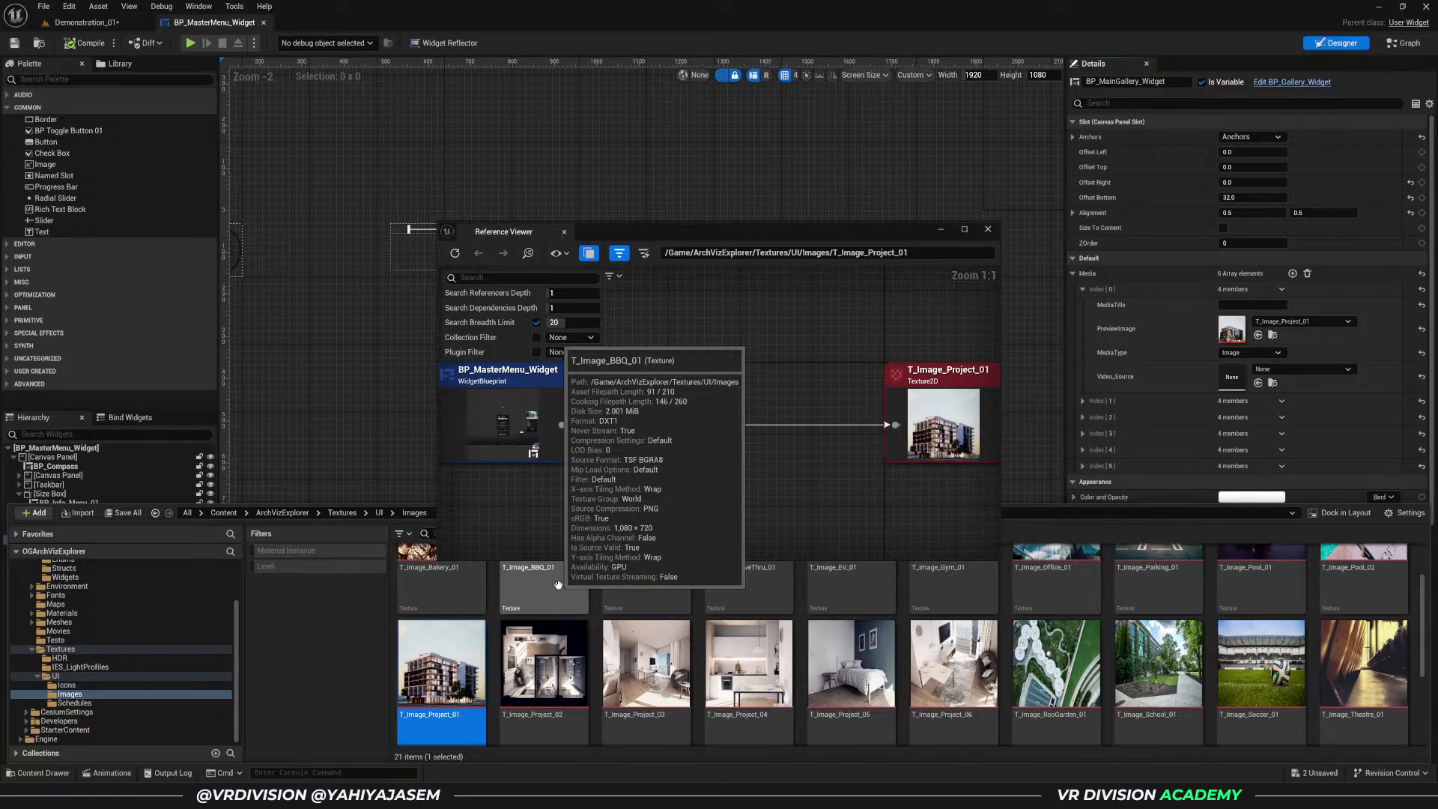
{"action": "double_click", "coordinate": [809, 227]}
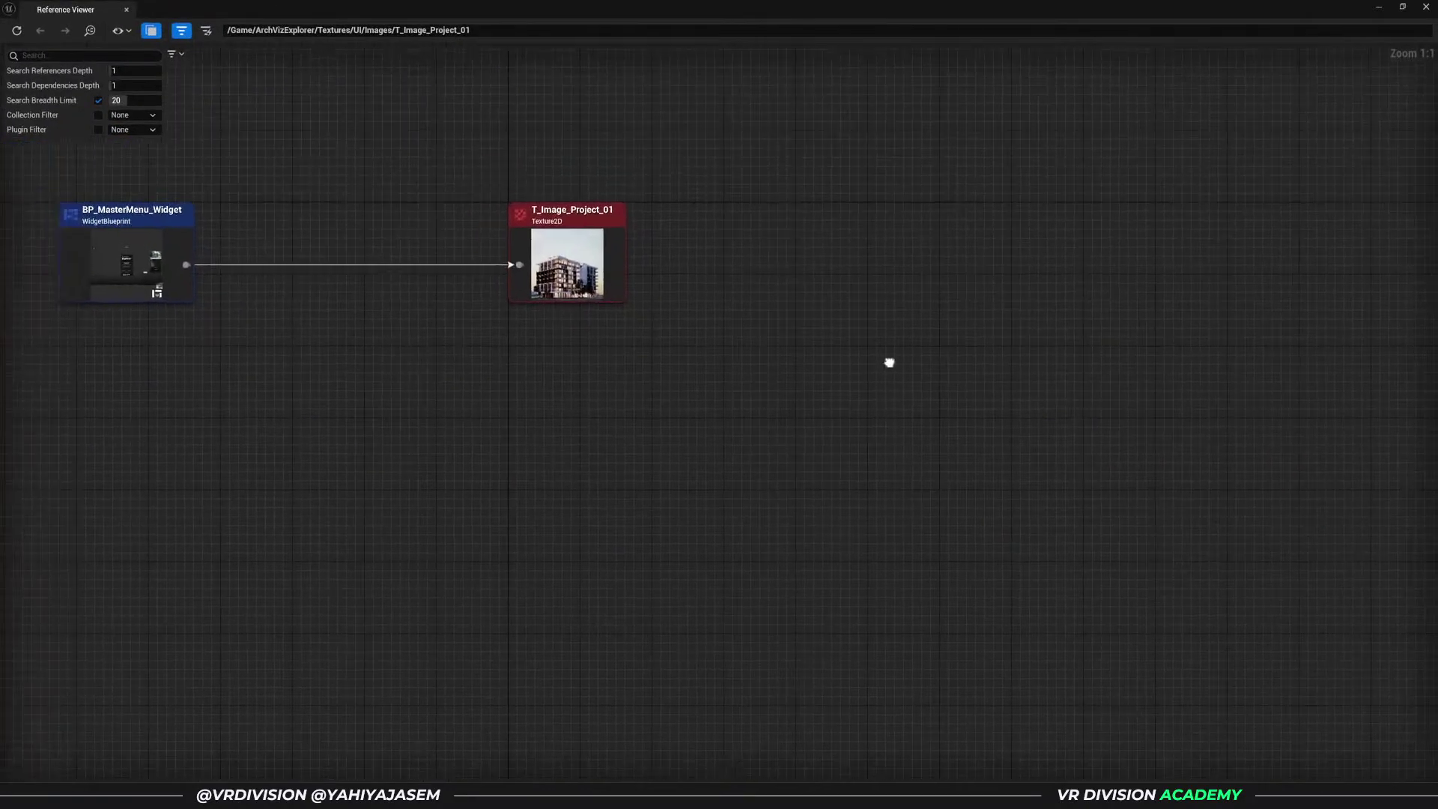
{"action": "left_click_drag", "start_coordinate": [719, 353], "coordinate": [728, 335]}
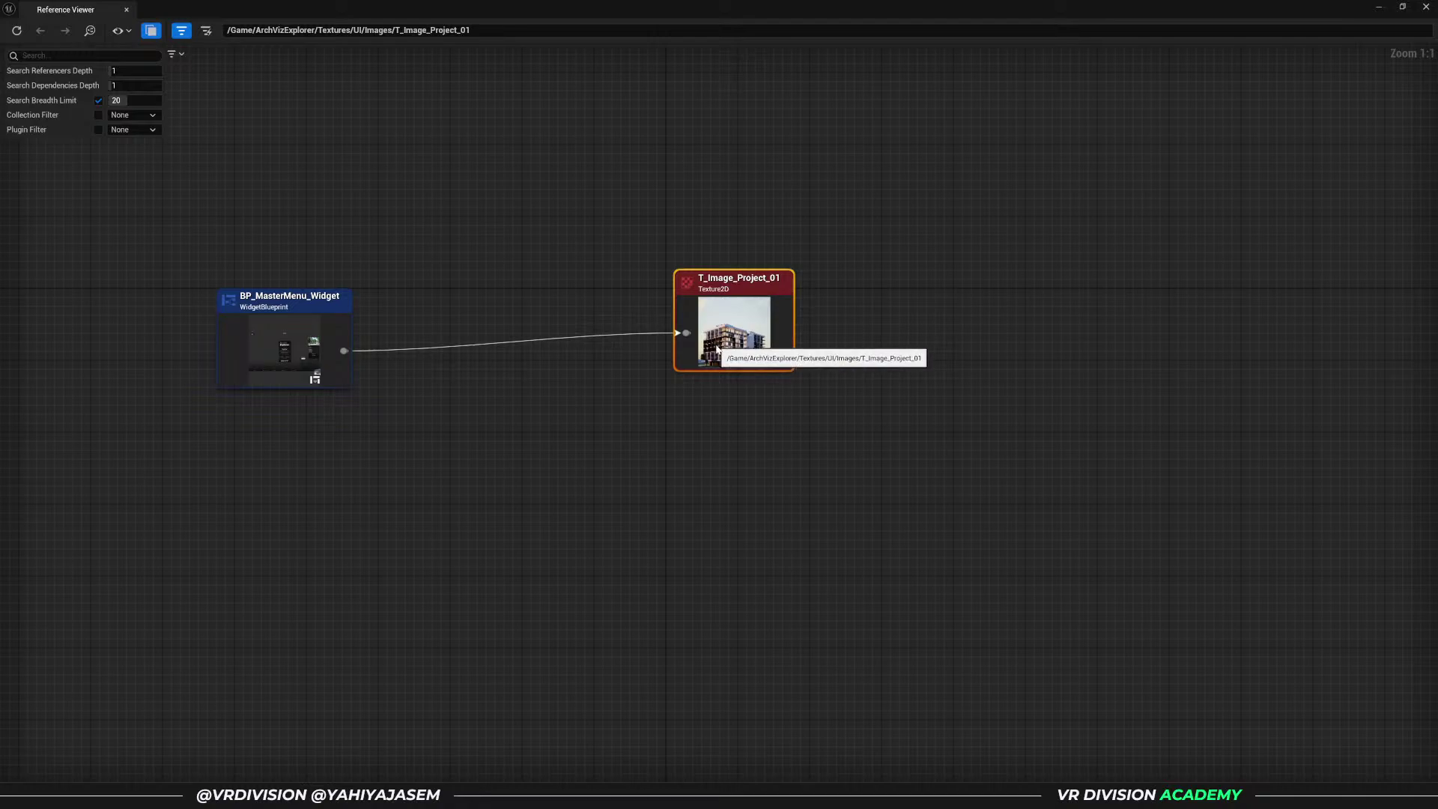
{"action": "left_click_drag", "start_coordinate": [718, 343], "coordinate": [718, 352]}
{"action": "left_click", "coordinate": [717, 582]}
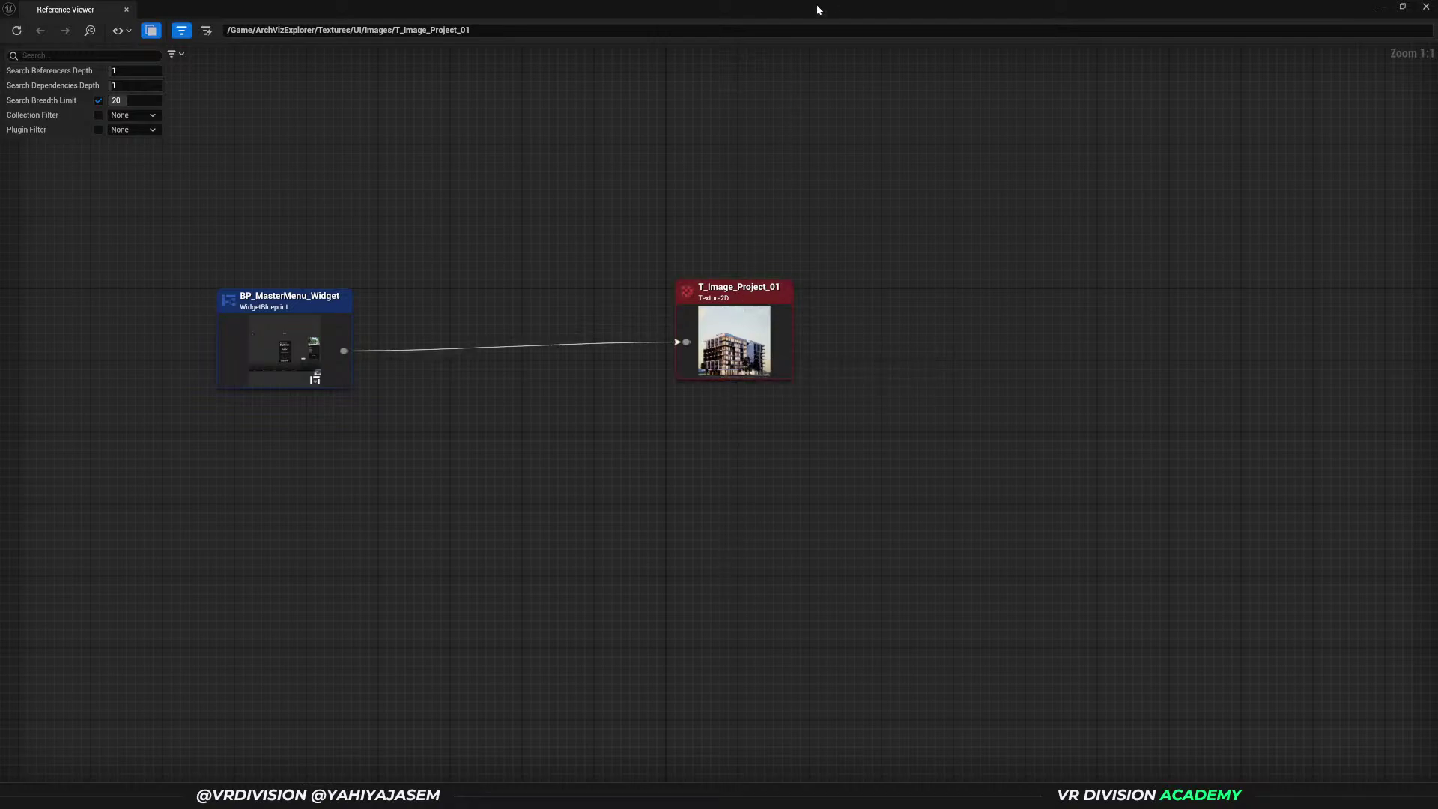
- Show the references of T_Image_Project_02, examine which asset uses it, and close the Reference Viewer
{"action": "left_click_drag", "start_coordinate": [817, 5], "coordinate": [778, 38]}
{"action": "key", "text": "ctrl+space"}
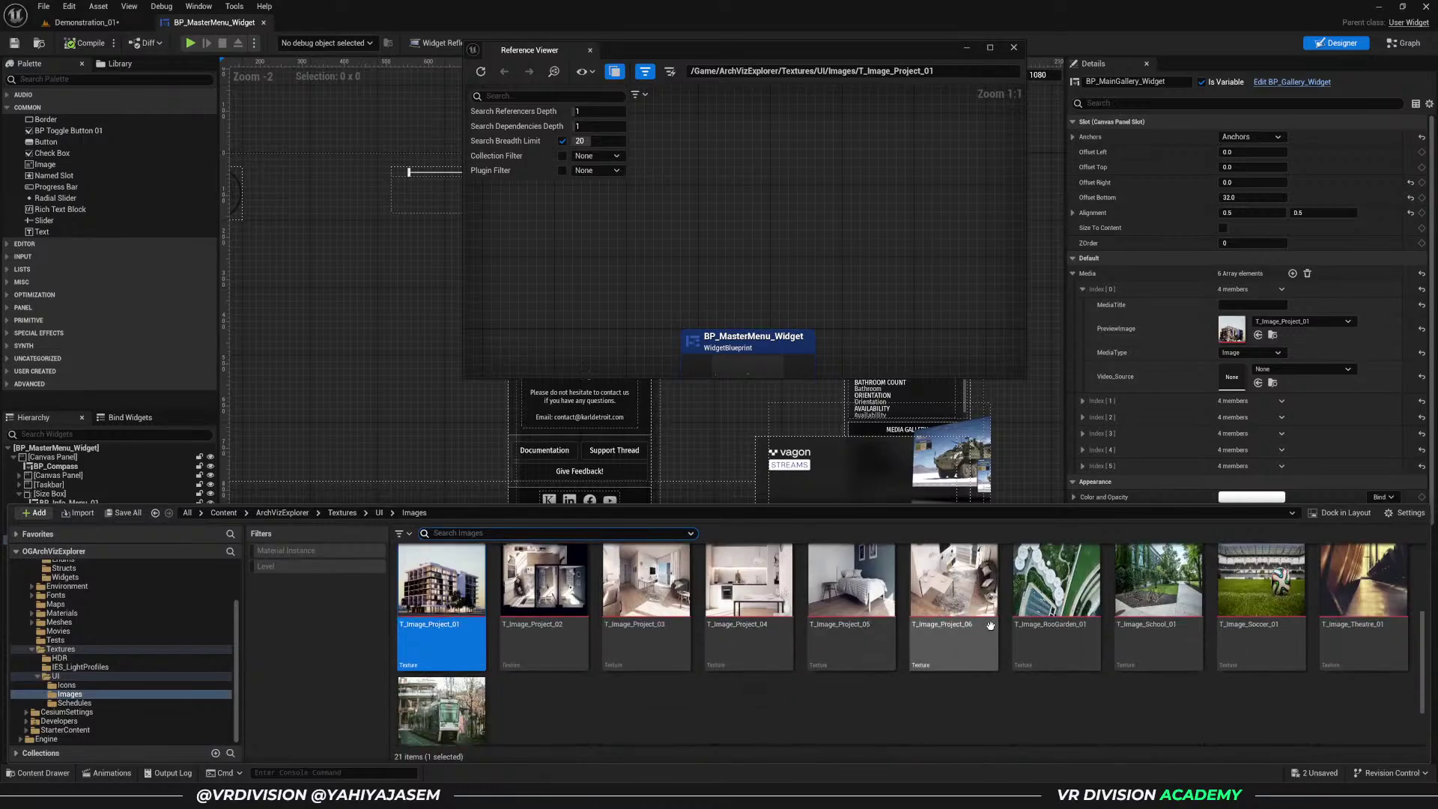
{"action": "scroll", "coordinate": [990, 625], "scroll_direction": "up", "scroll_amount": 1}
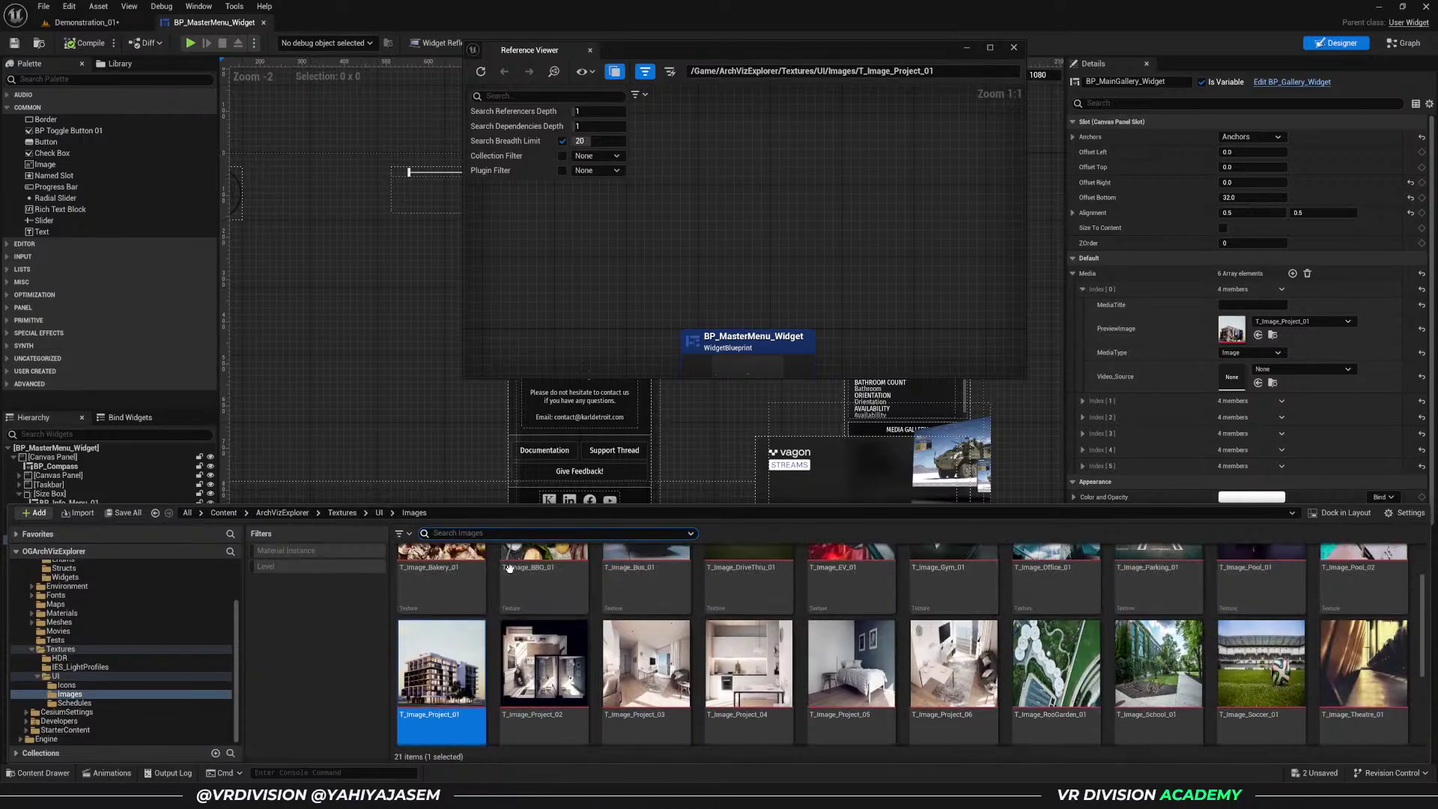
{"action": "right_click", "coordinate": [536, 667]}
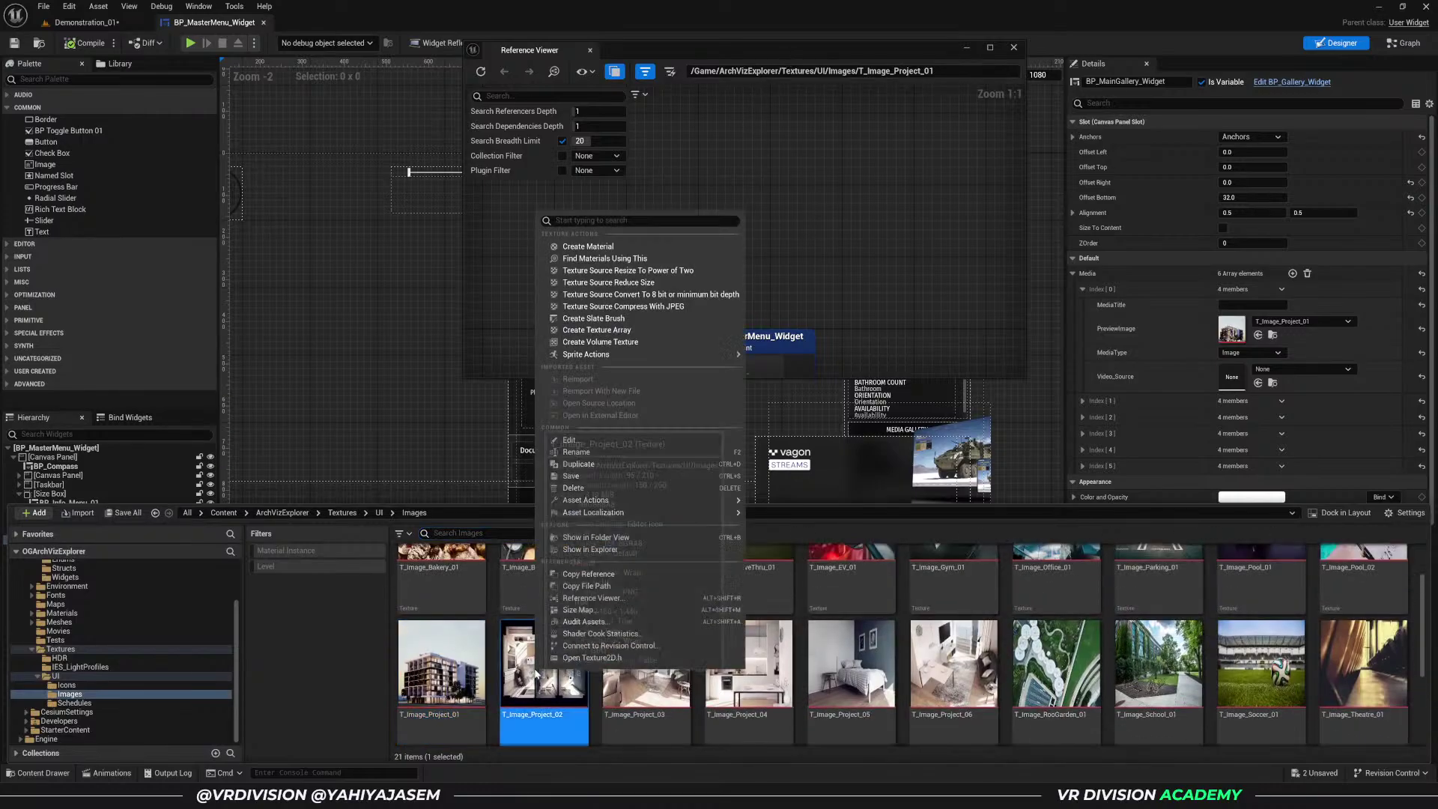
{"action": "left_click", "coordinate": [593, 597]}
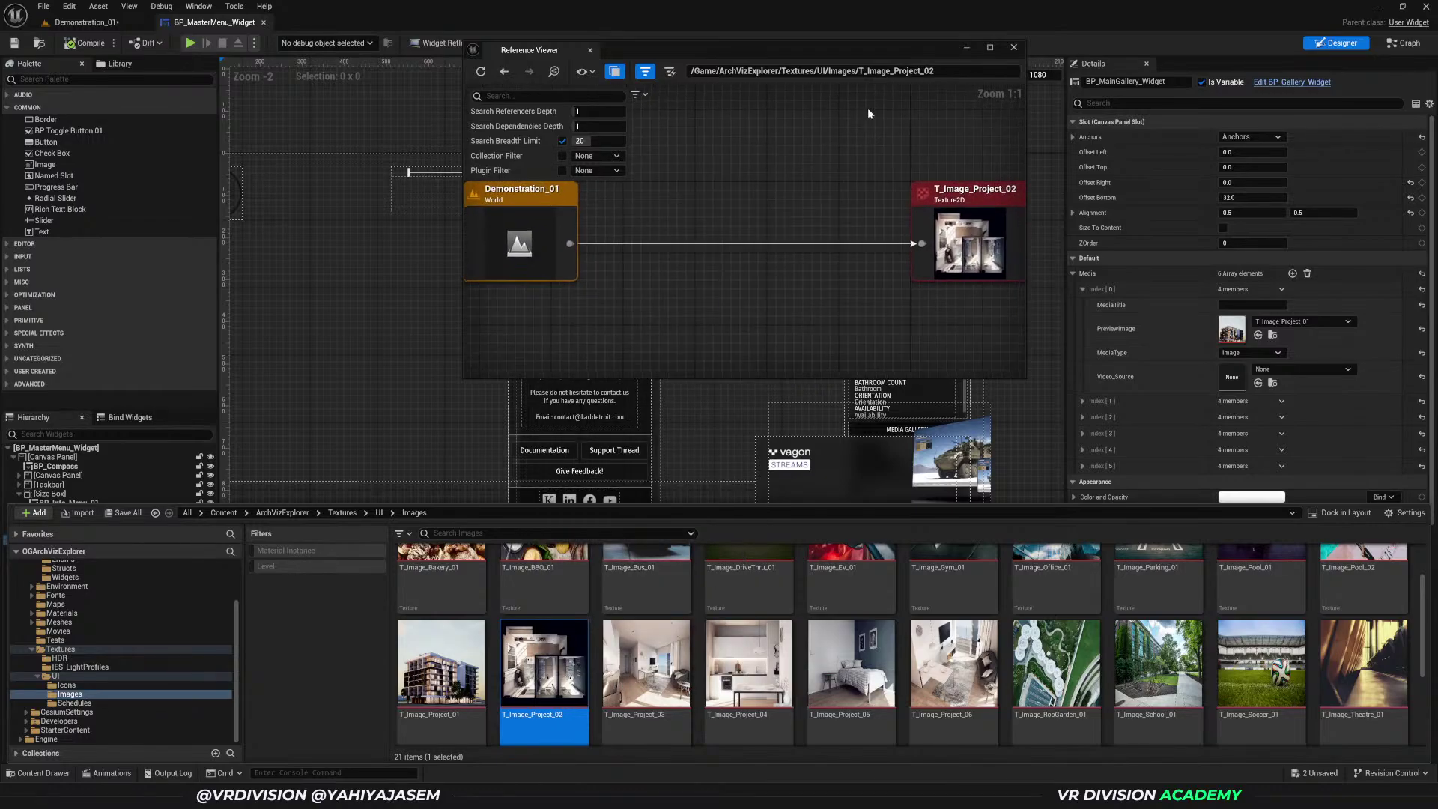
{"action": "right_click_drag", "start_coordinate": [754, 173], "coordinate": [928, 250]}
{"action": "left_click", "coordinate": [929, 283]}
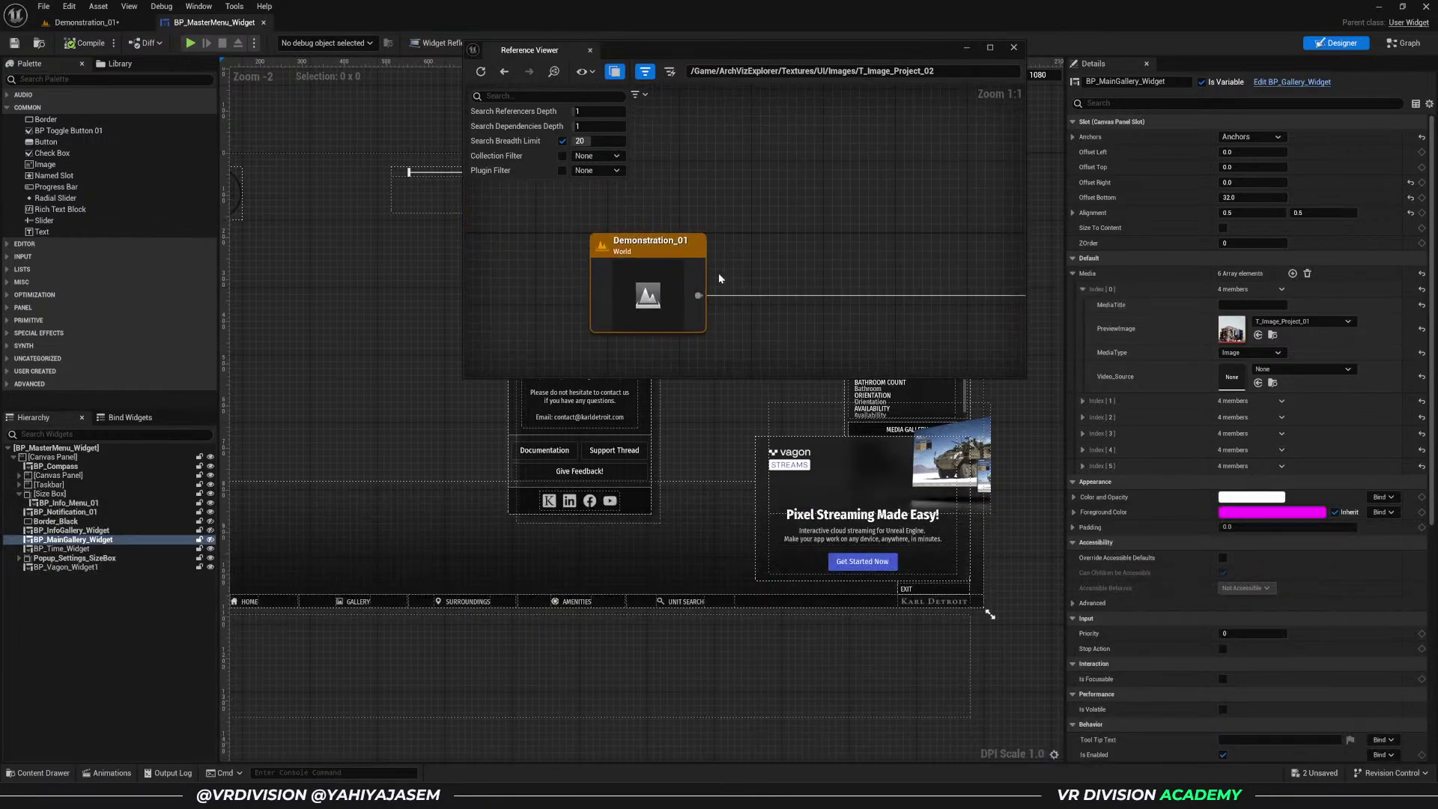
{"action": "key", "text": "f"}
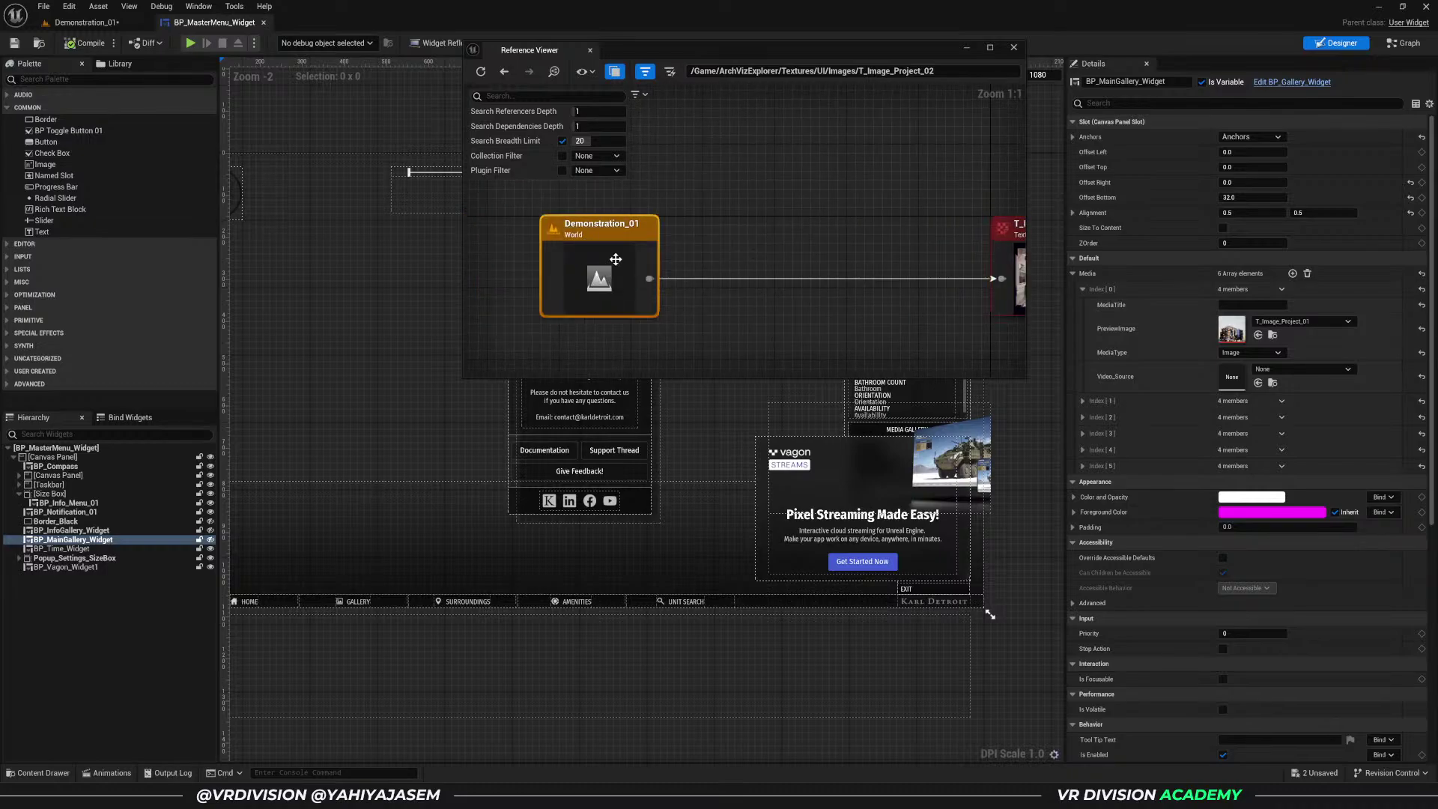
{"action": "right_click_drag", "start_coordinate": [591, 272], "coordinate": [631, 139]}
{"action": "left_click", "coordinate": [591, 50]}
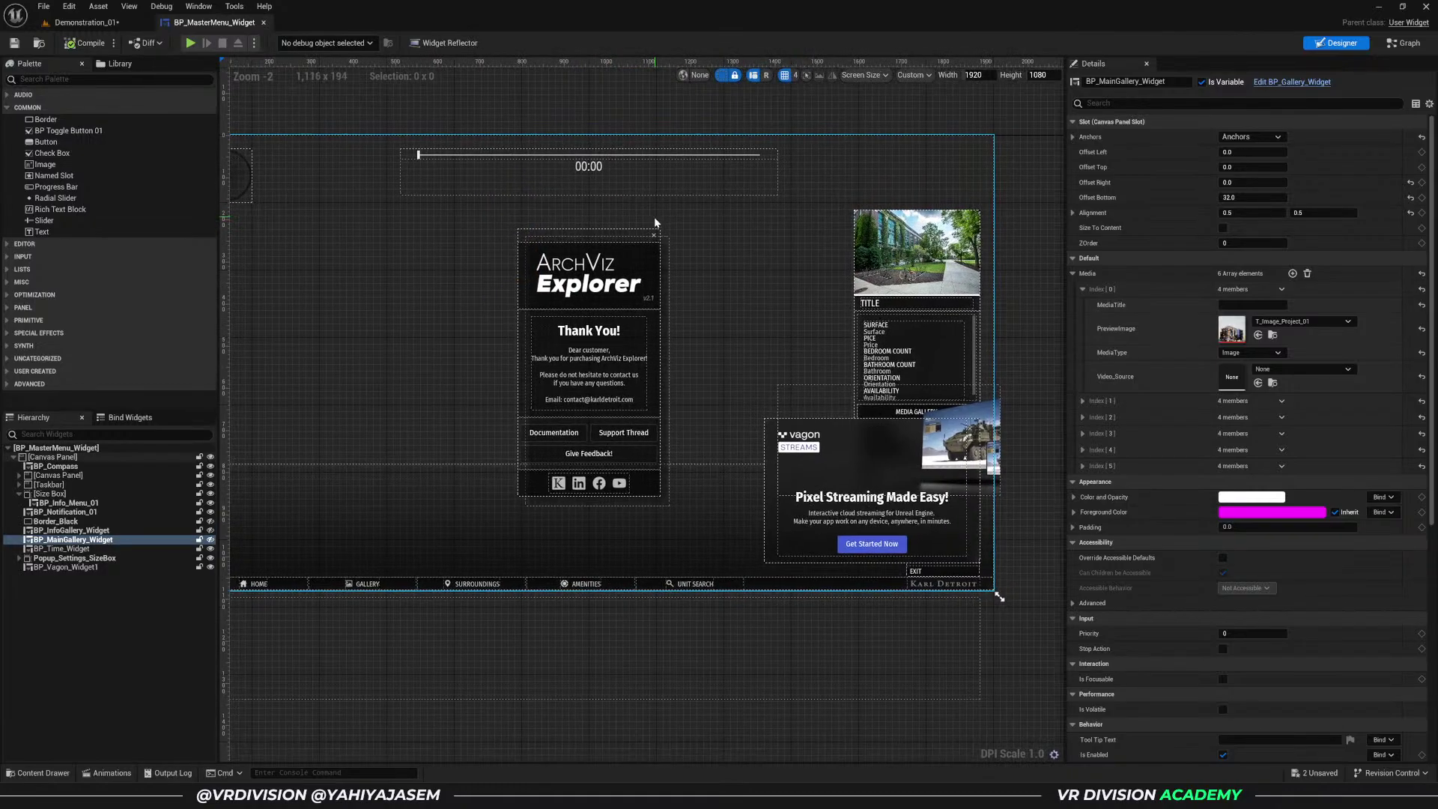
{"action": "key", "text": "ctrl+space"}
{"action": "left_click", "coordinate": [442, 665]}
{"action": "right_click", "coordinate": [442, 665]}
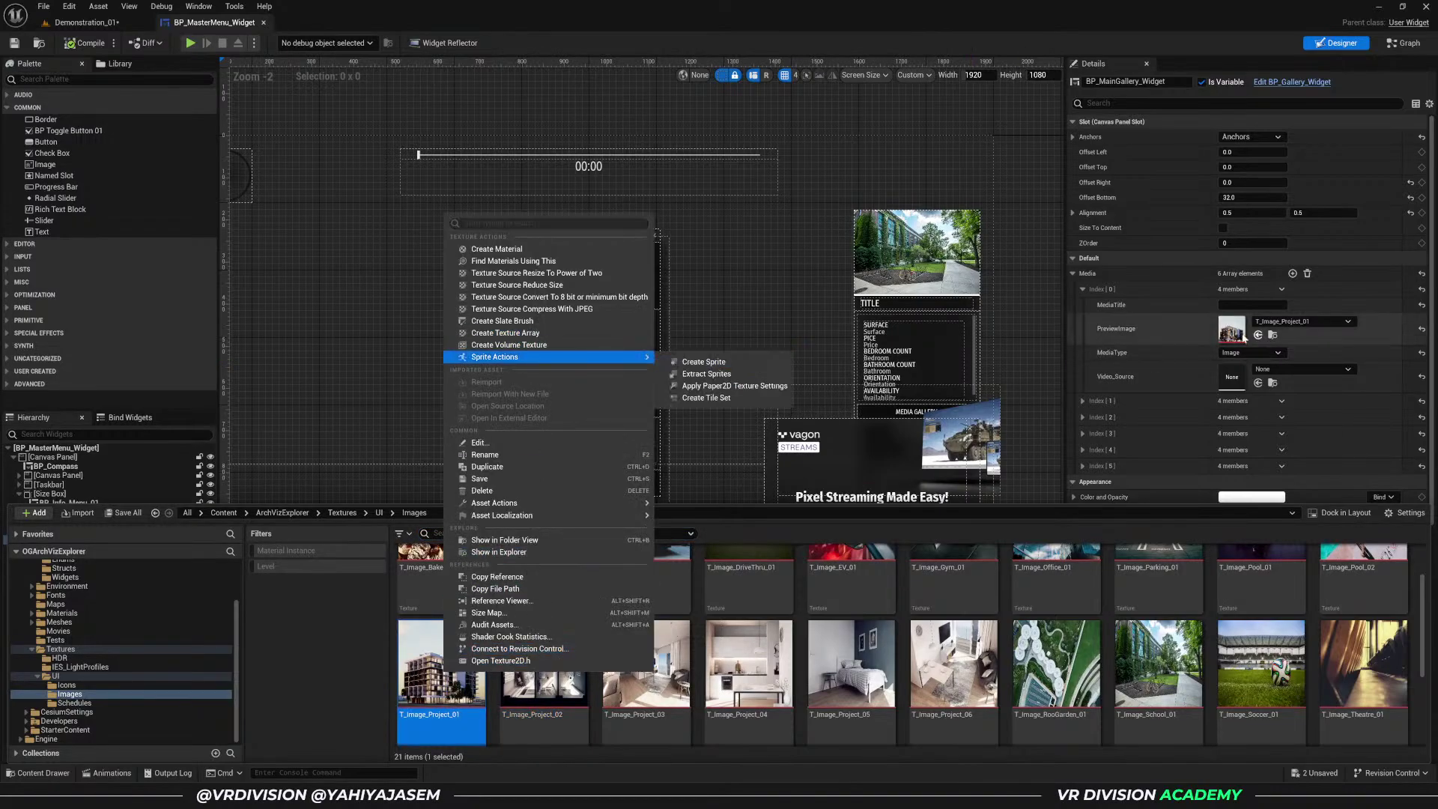
- Expand the second Media entry of BP_MainGallery_Widget and remove all elements from the Media array
{"action": "left_click", "coordinate": [1085, 401]}
{"action": "left_click", "coordinate": [1084, 402]}
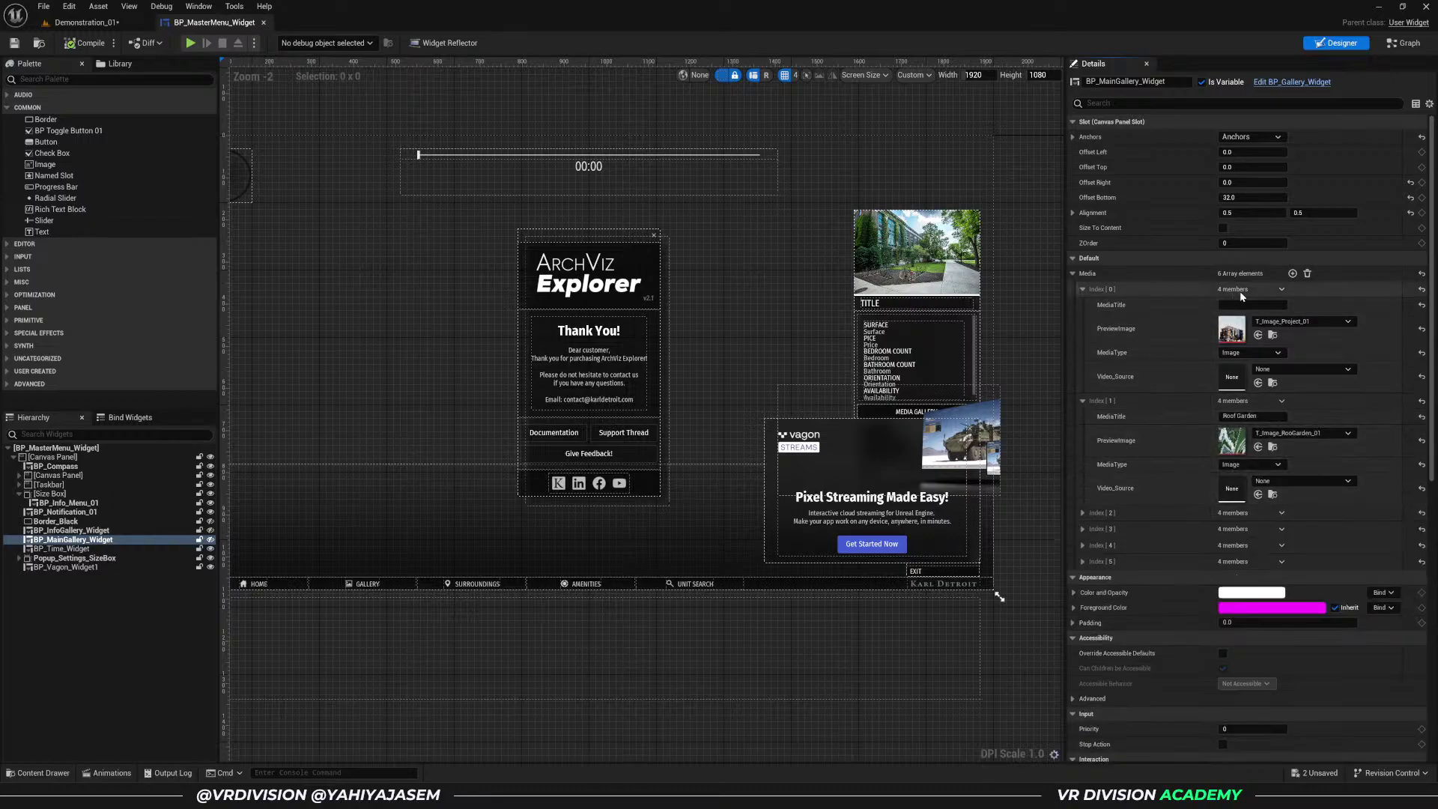
{"action": "left_click", "coordinate": [1308, 274]}
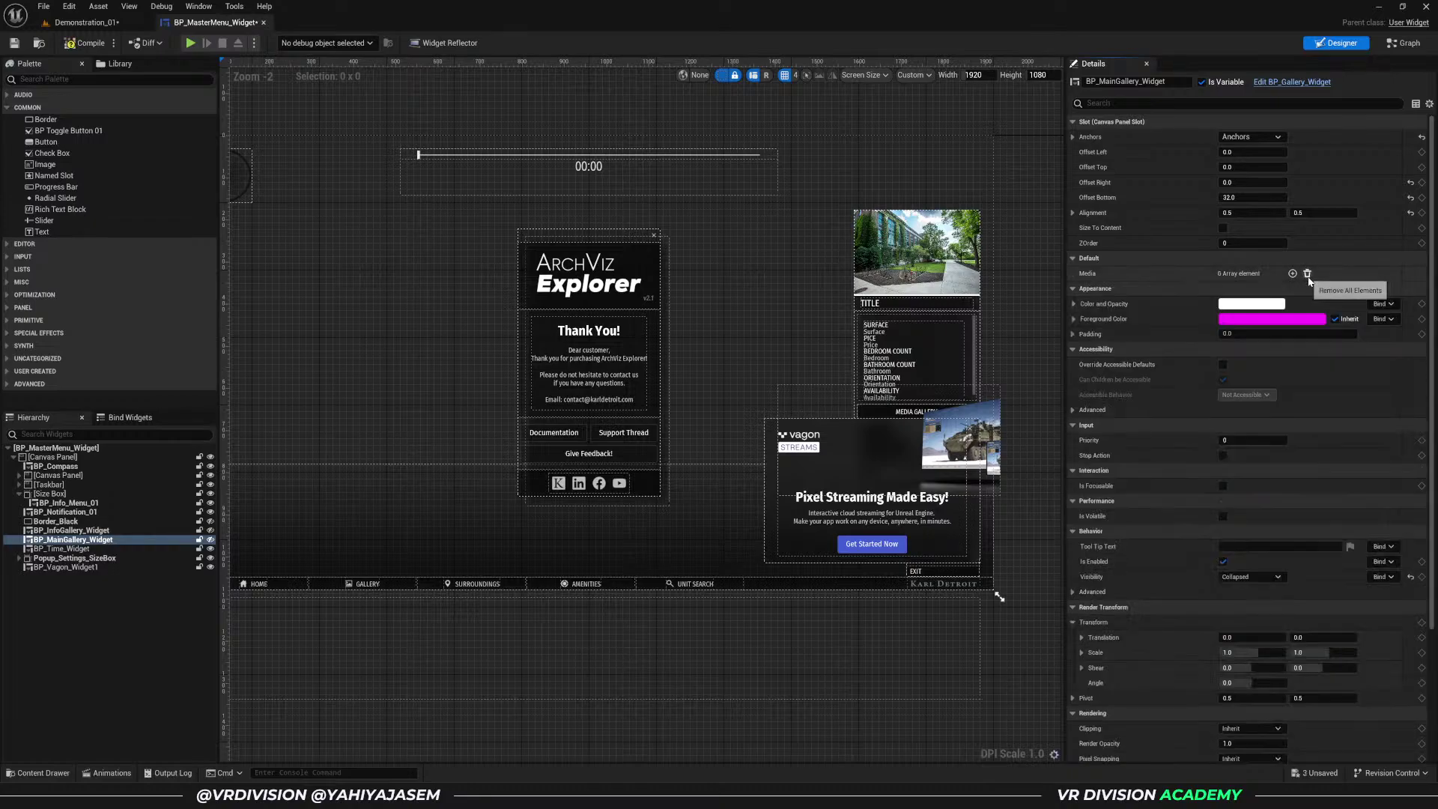
- Add three elements to BP_MainGallery_Widget's Media array and expand the first entry
{"action": "left_click", "coordinate": [1294, 274]}
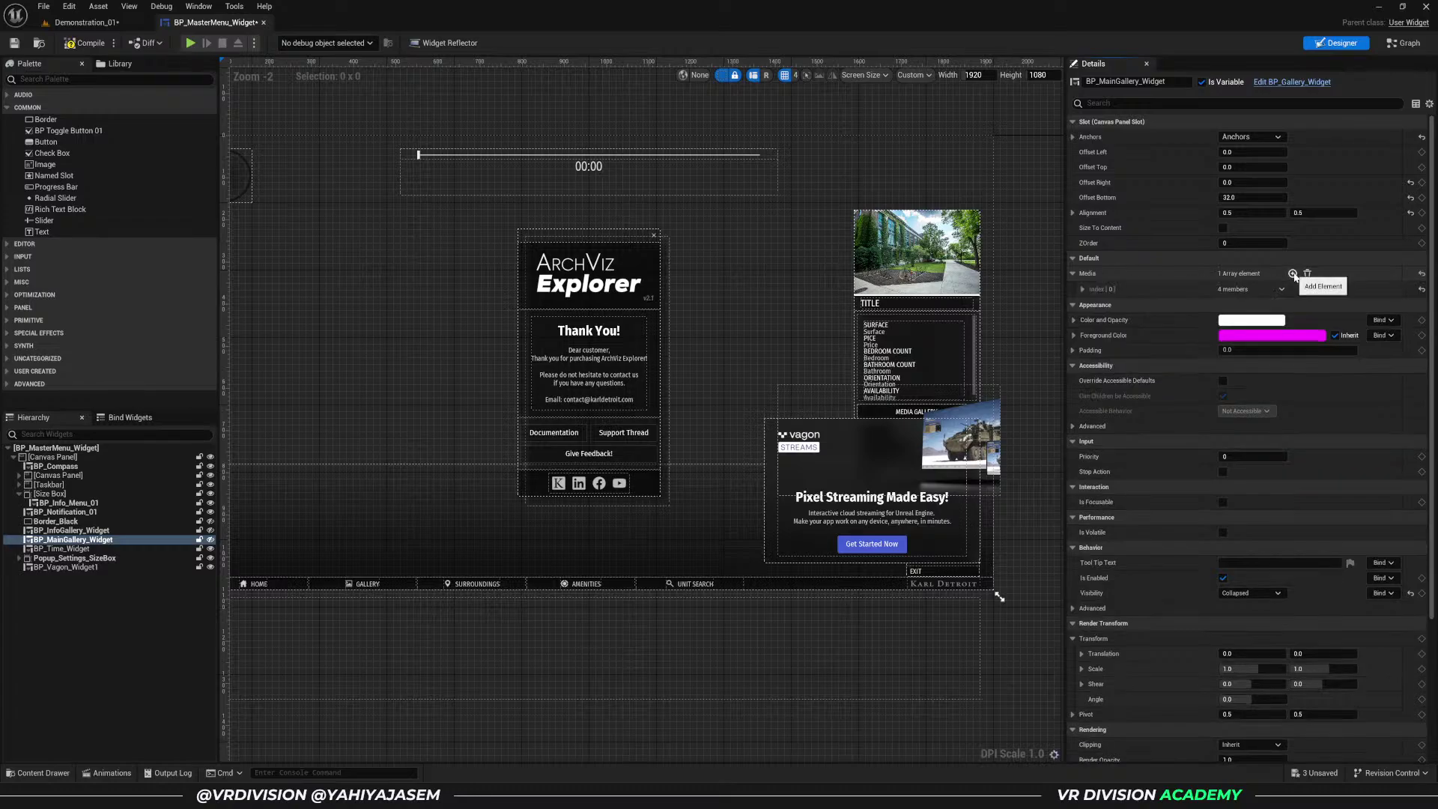
{"action": "left_click", "coordinate": [1294, 274]}
{"action": "left_click", "coordinate": [1293, 274]}
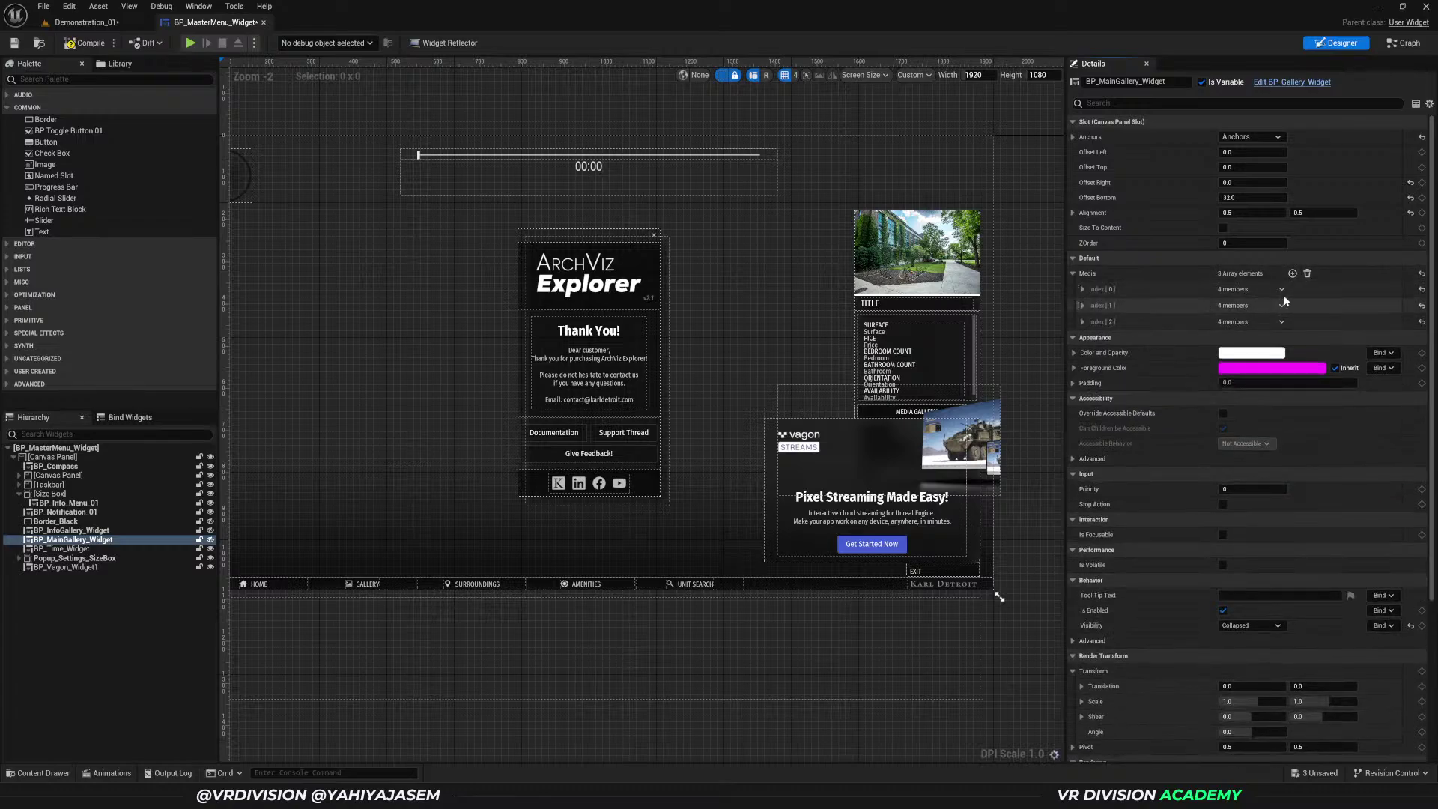
{"action": "left_click", "coordinate": [1083, 290]}
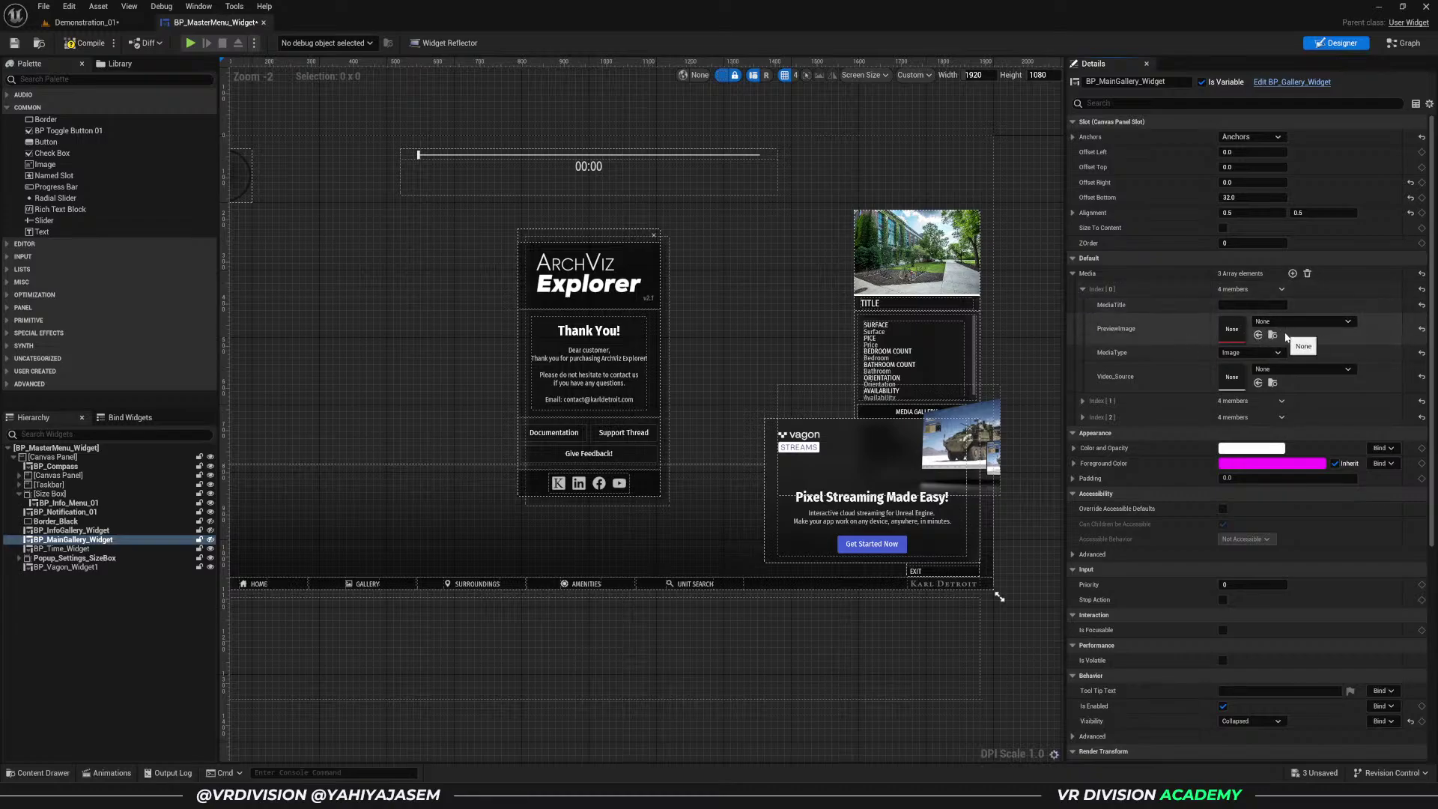
- Create a content folder named Images_Temp inside ArchVizExplorer/Textures/UI
{"action": "key", "text": "ctrl+space"}
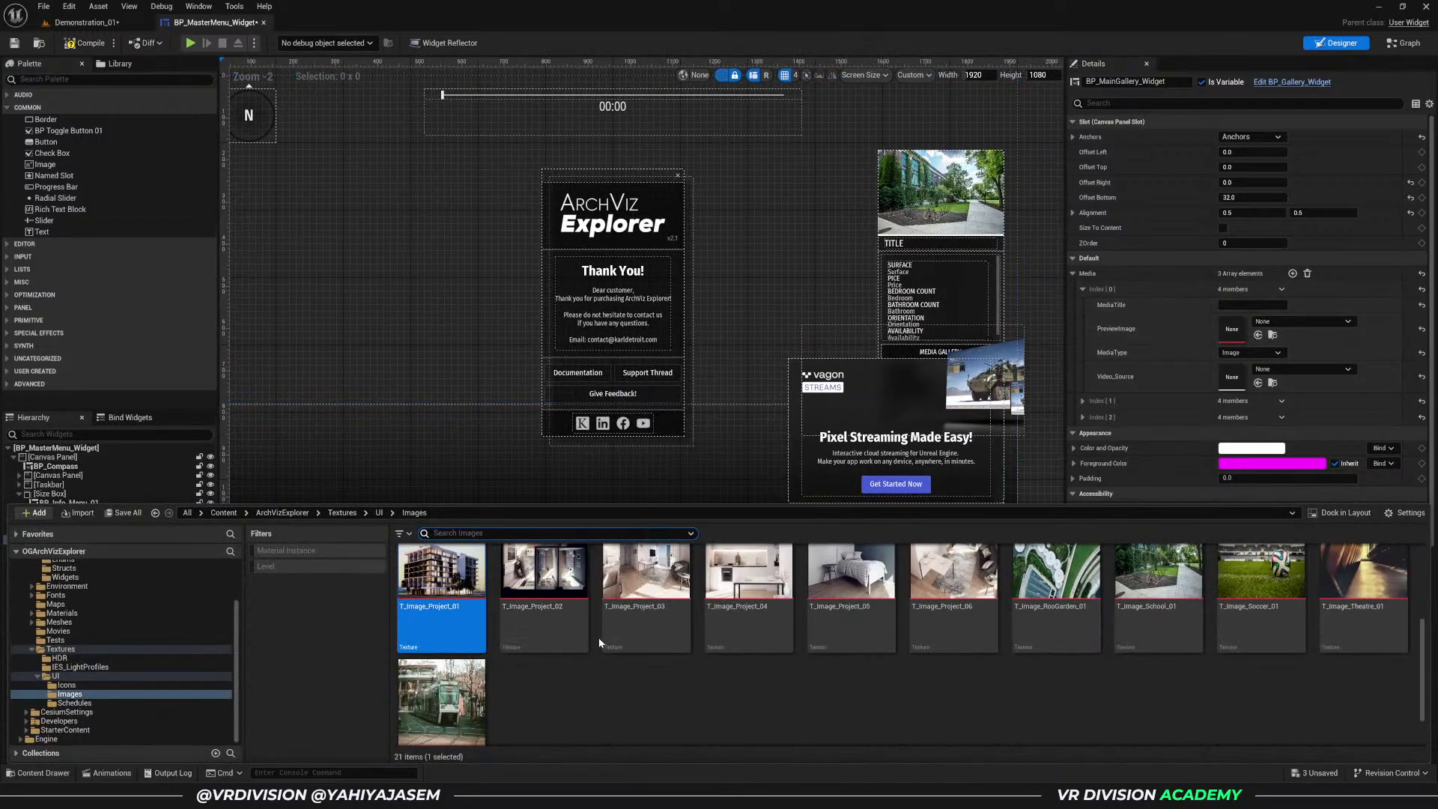
{"action": "left_click", "coordinate": [379, 513]}
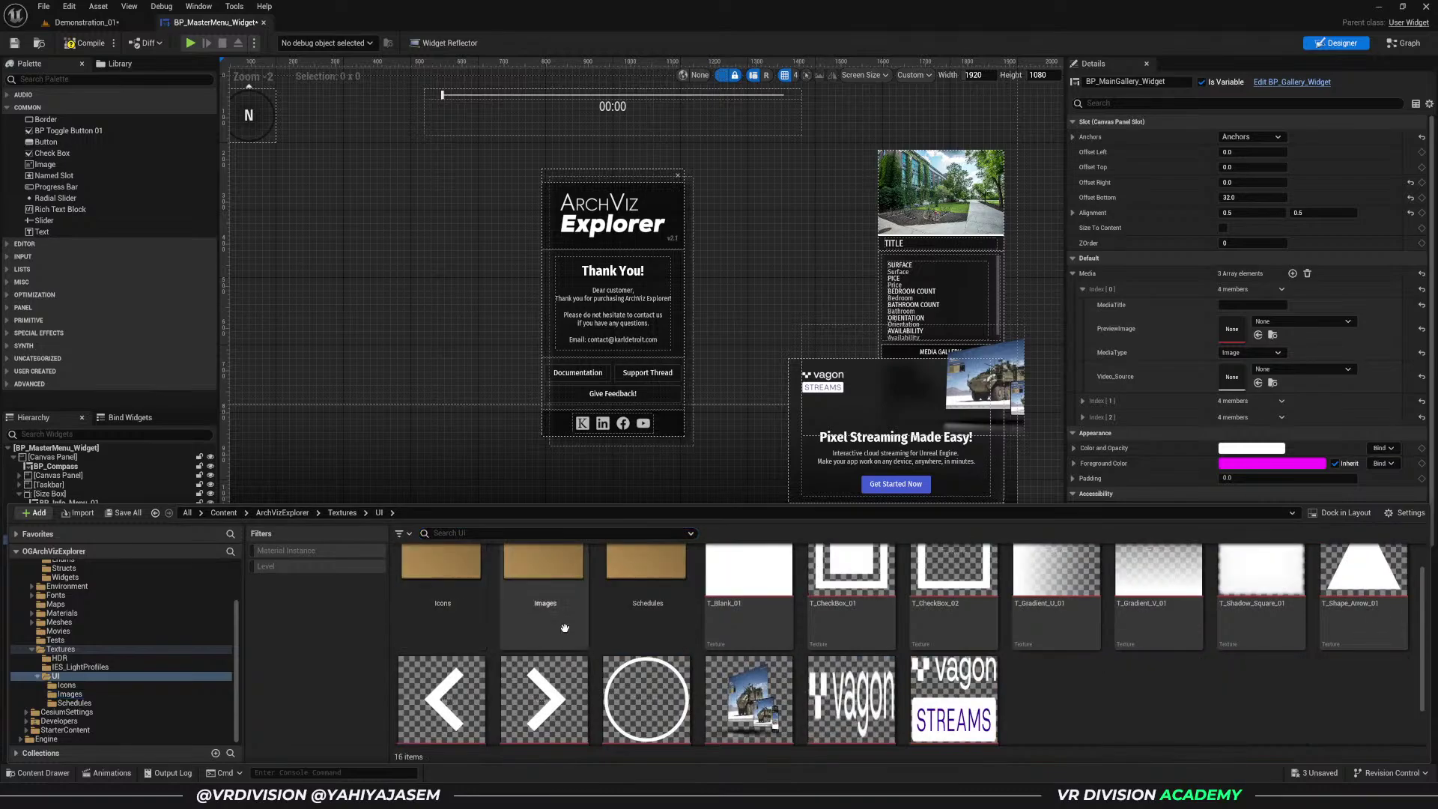
{"action": "right_click", "coordinate": [1089, 705]}
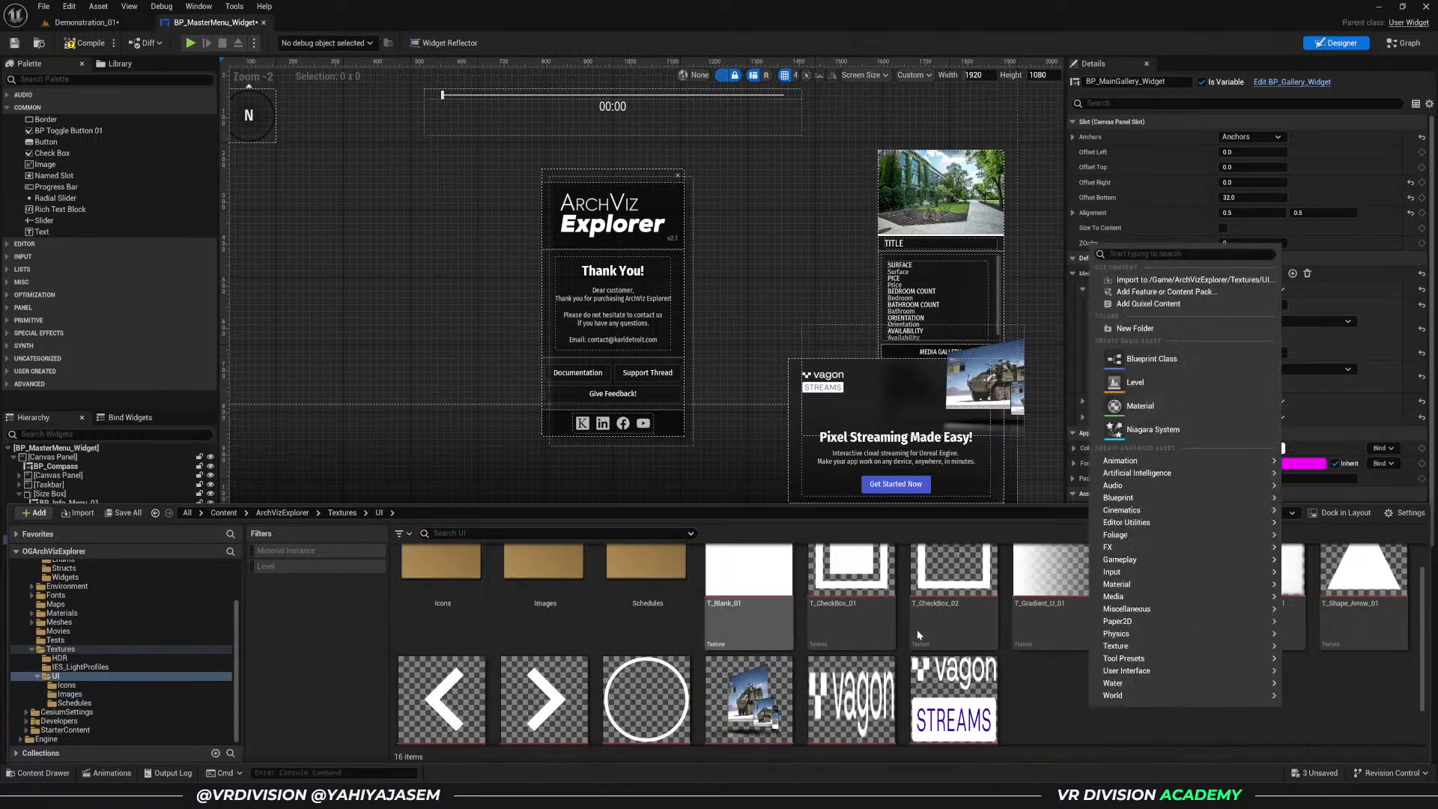
{"action": "left_click", "coordinate": [1135, 329]}
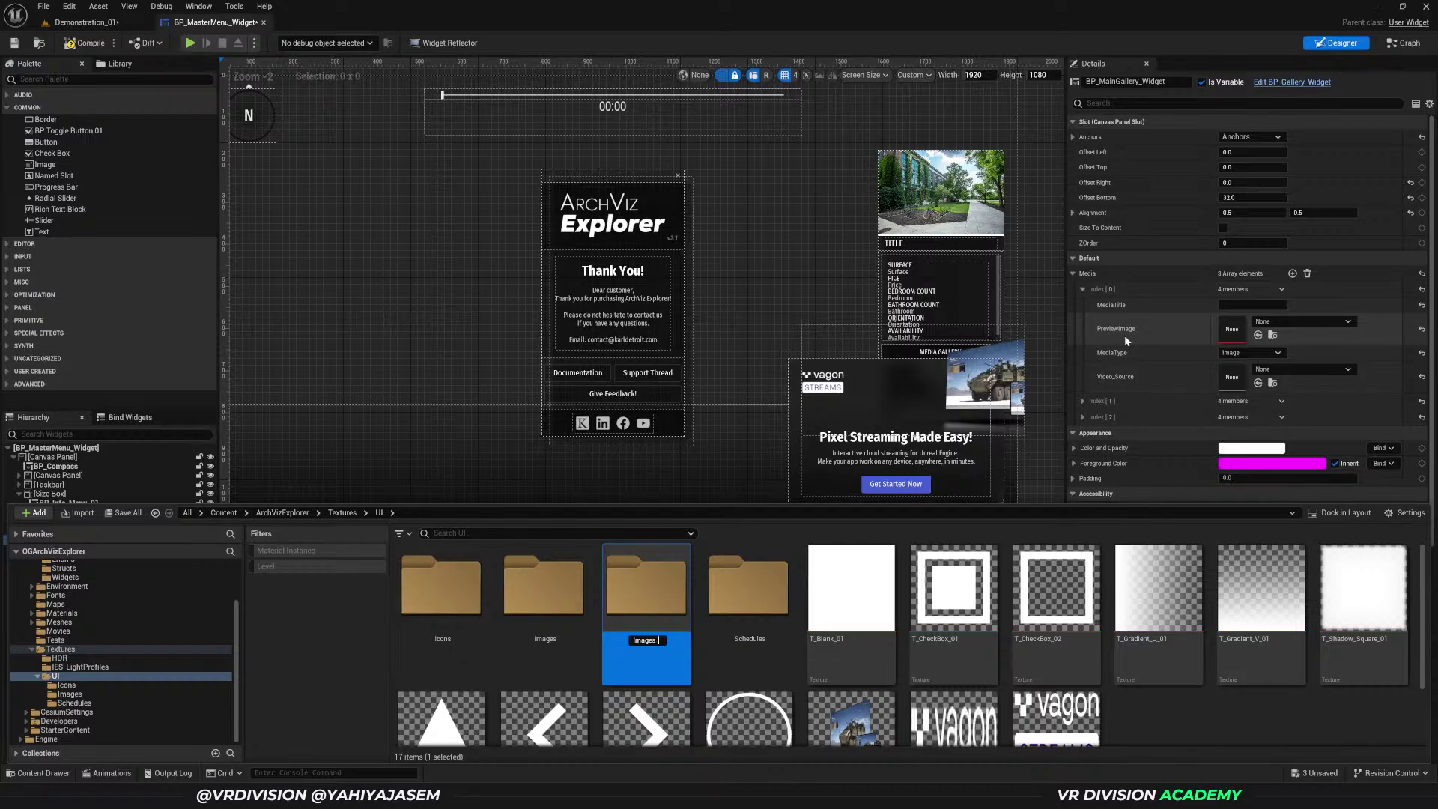
{"action": "key", "text": "Return"}
- Switch to File Explorer, open the portfolio project folder AViz - BApt V2 > 02. B Apt Shots 16-9, and move its window aside
{"action": "key", "text": "alt+space"}
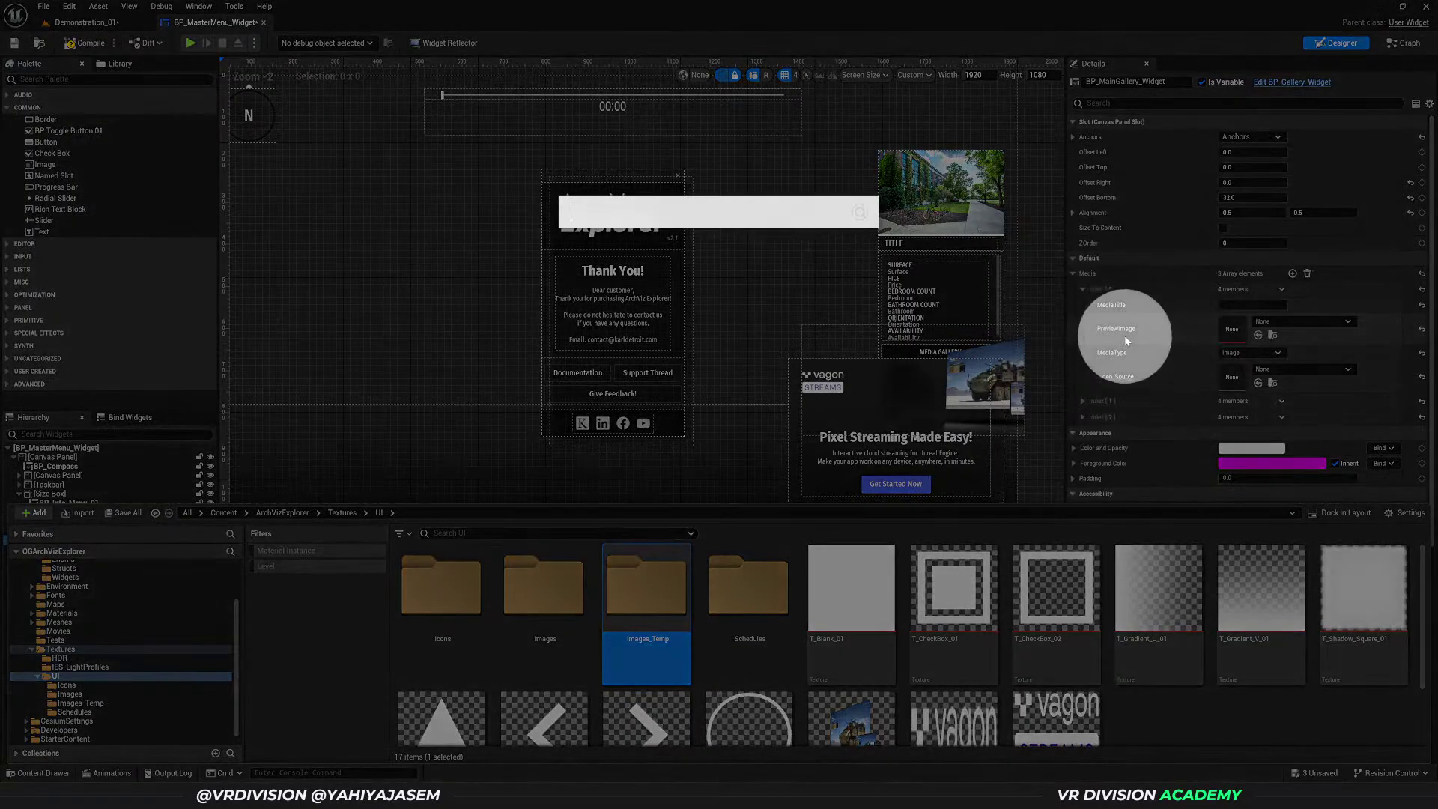
{"action": "type", "text": "port"}
{"action": "key", "text": "Return"}
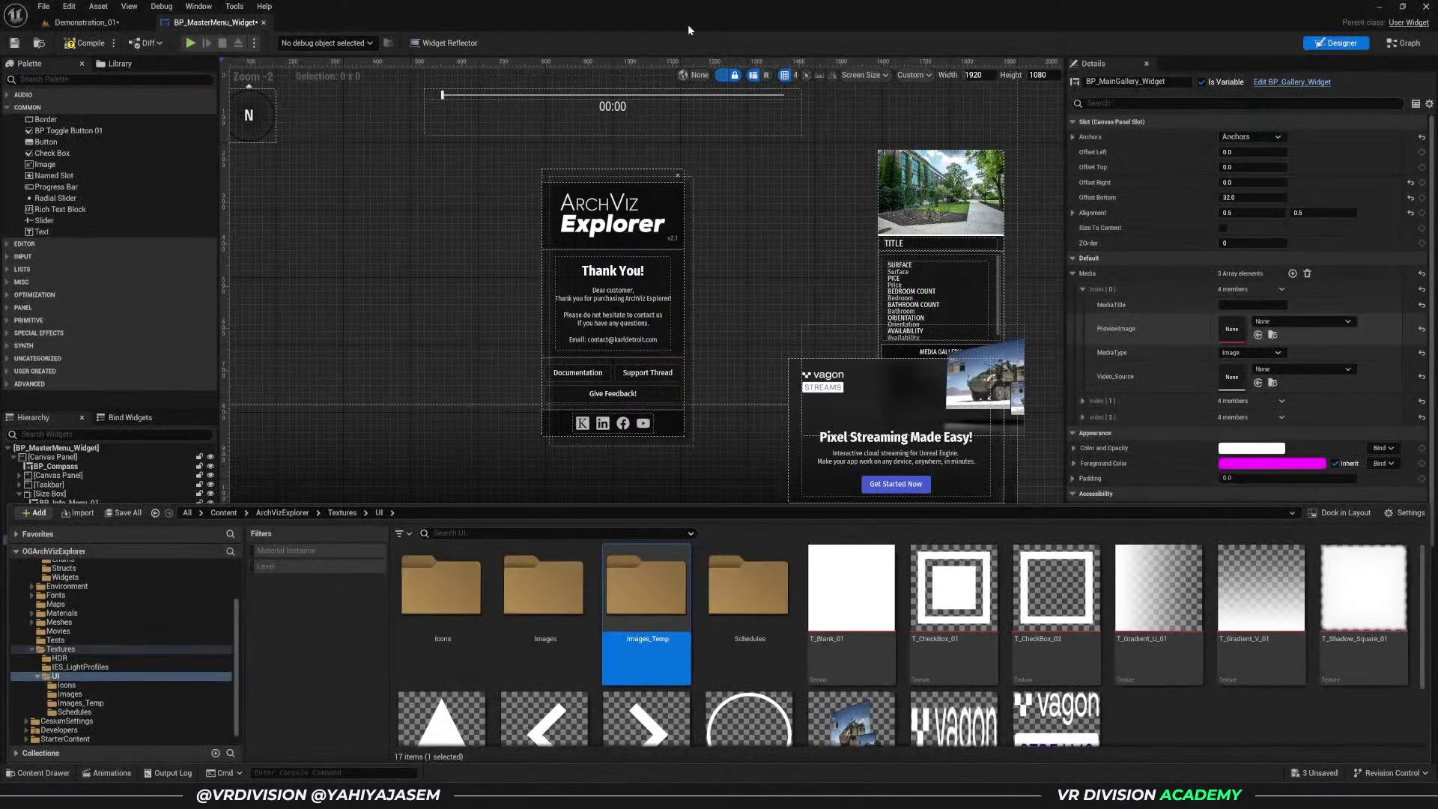
{"action": "double_click", "coordinate": [577, 311]}
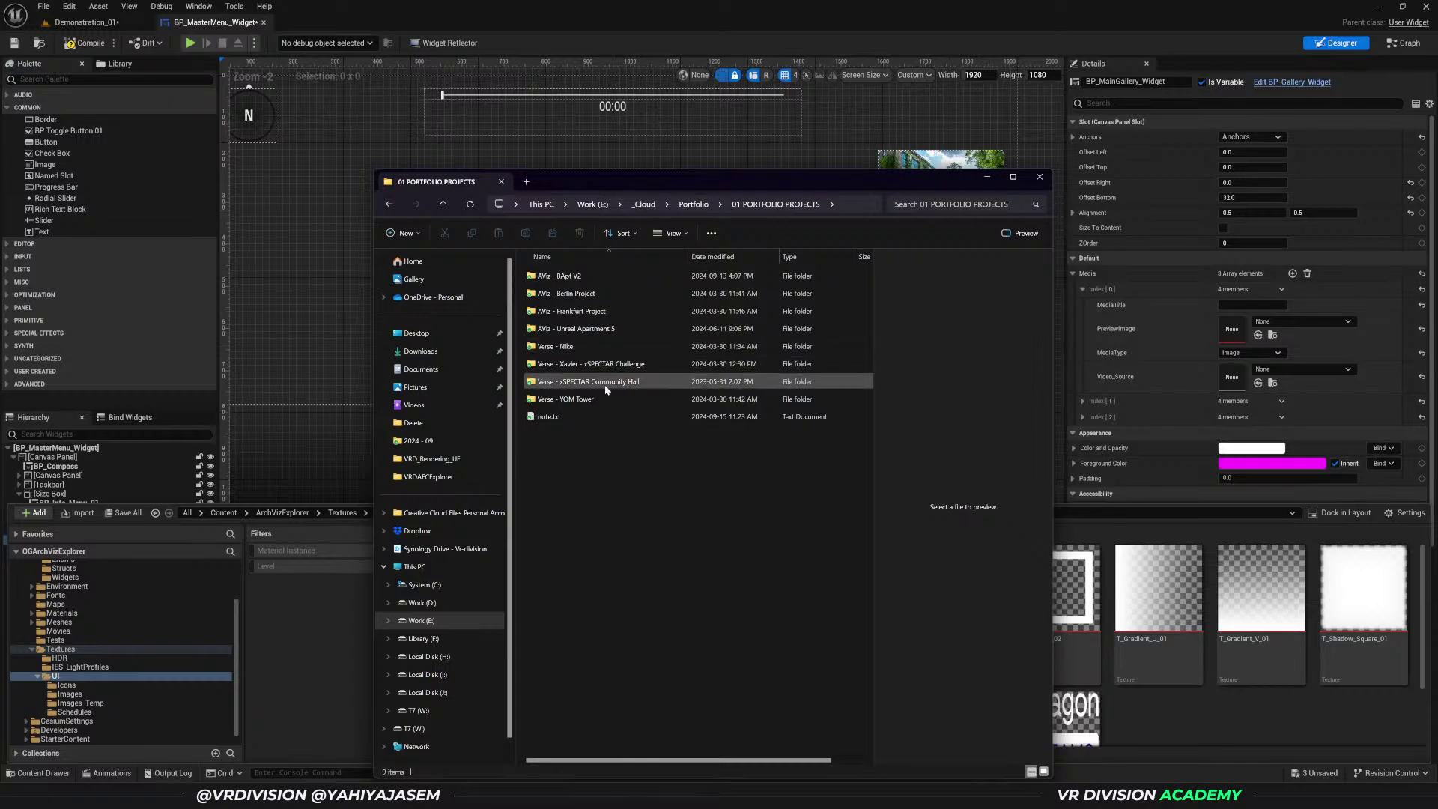
{"action": "double_click", "coordinate": [600, 276]}
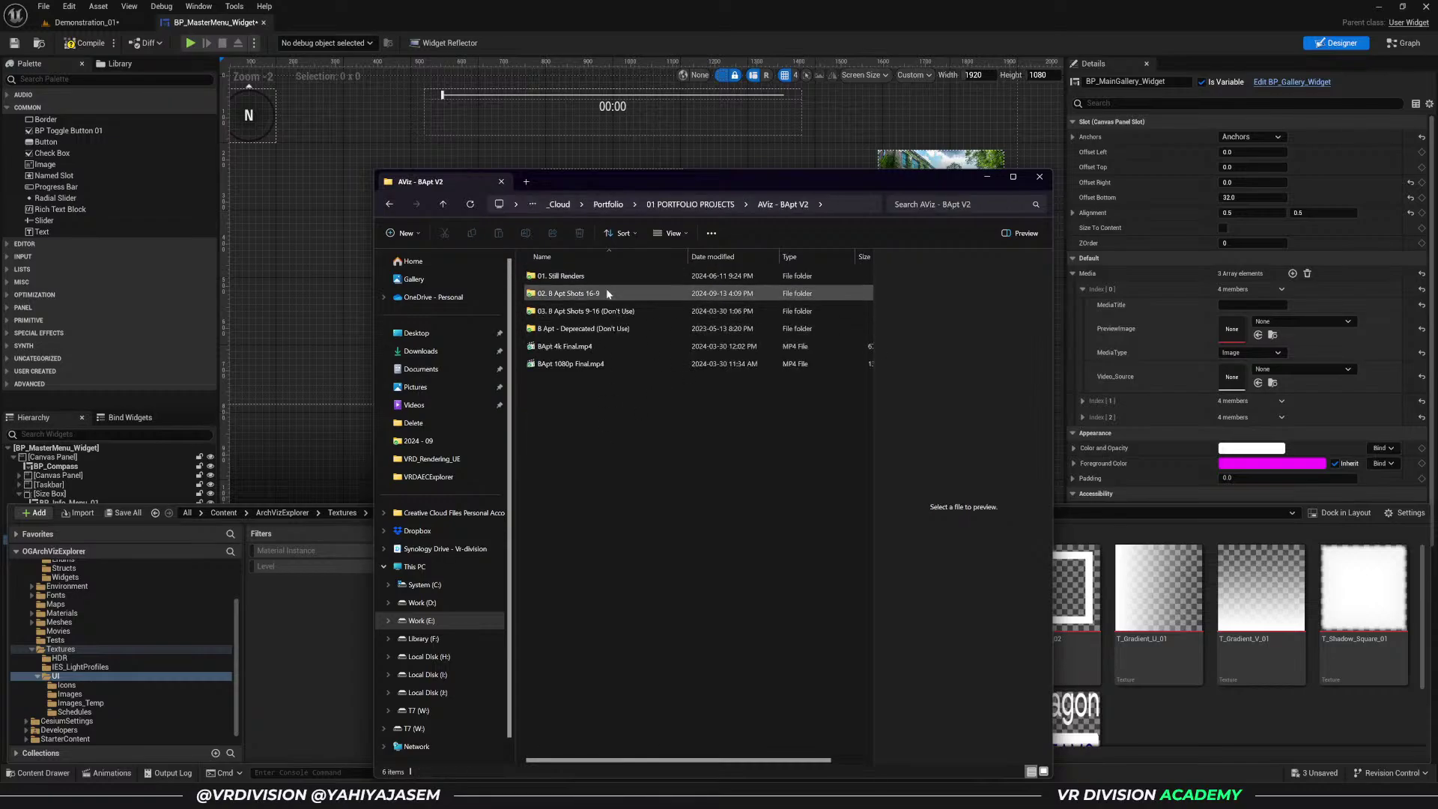
{"action": "double_click", "coordinate": [592, 293]}
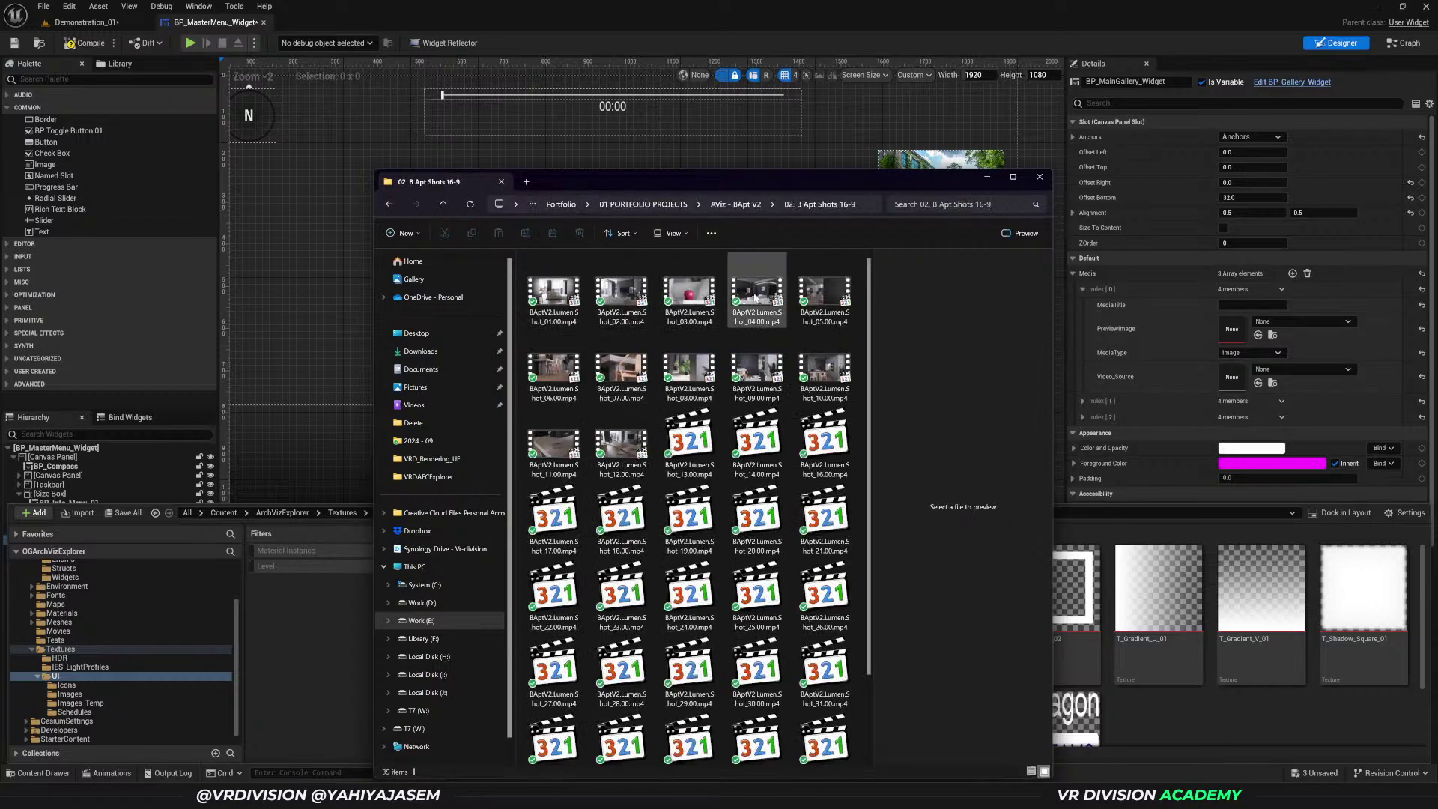
{"action": "left_click_drag", "start_coordinate": [705, 182], "coordinate": [1124, 153]}
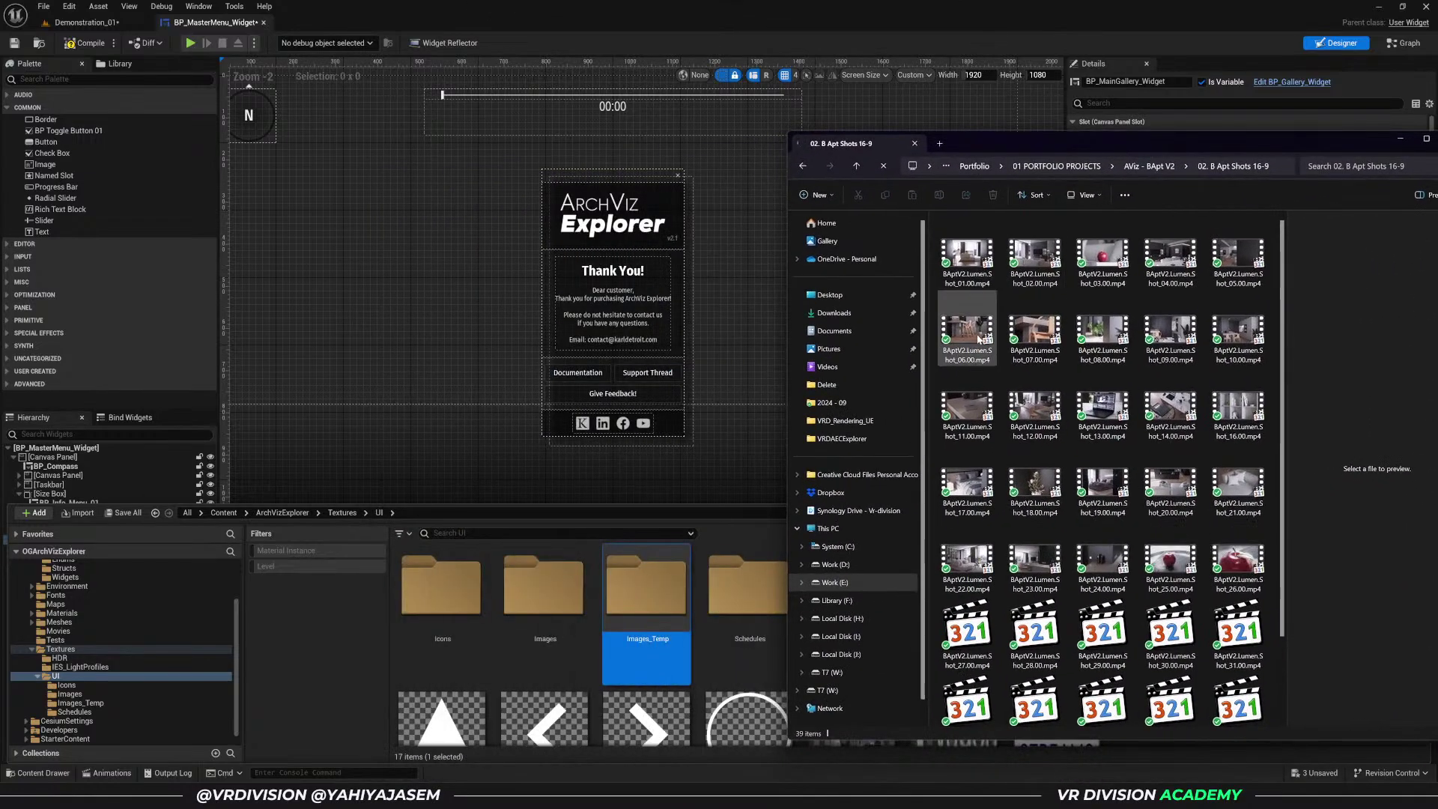
- Open the Images_Temp content folder and import the BAptV2 Lumen Shot_06 MP4 video from File Explorer into it
{"action": "left_click", "coordinate": [673, 593]}
{"action": "double_click", "coordinate": [673, 594]}
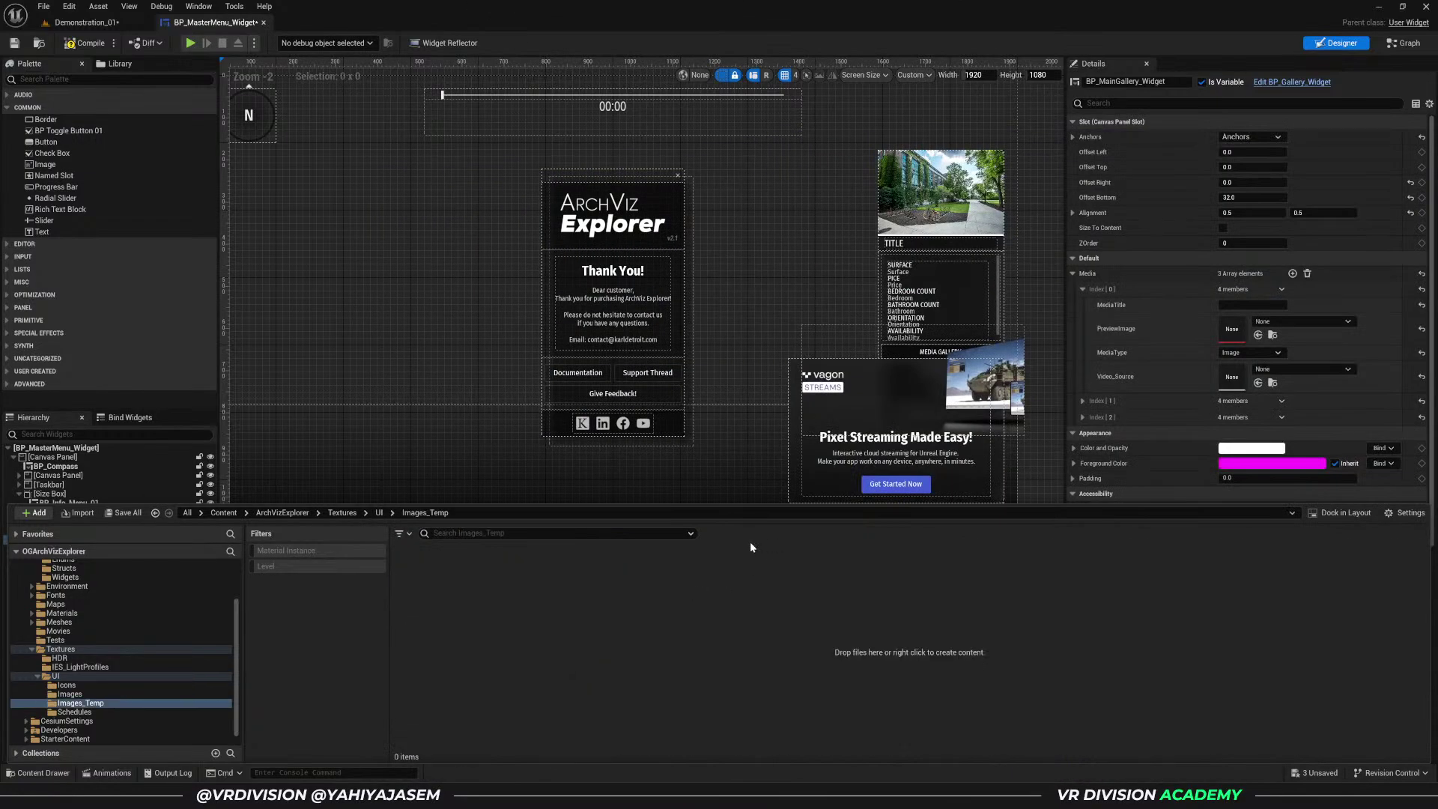
{"action": "key", "text": "alt+Tab"}
{"action": "left_click", "coordinate": [973, 333]}
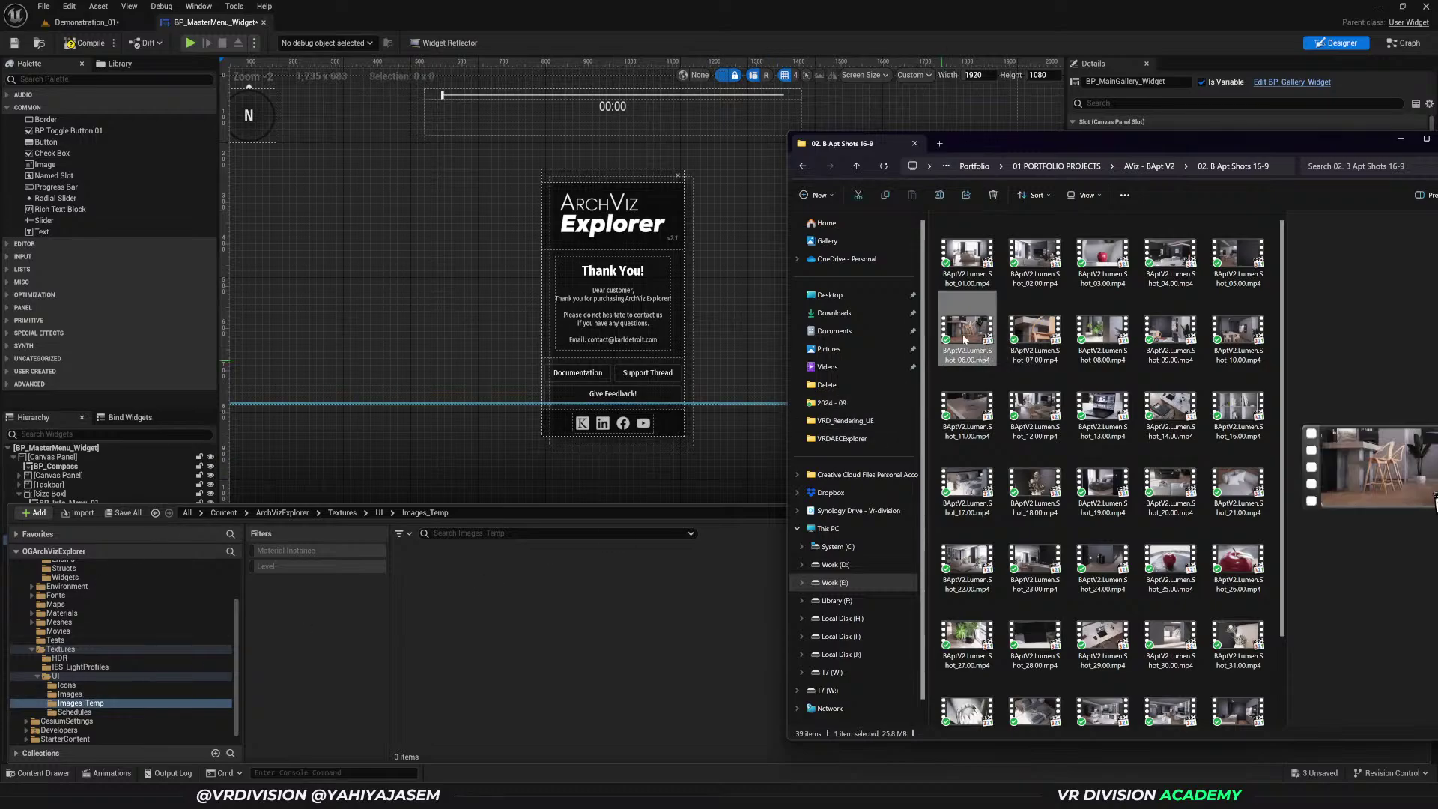
{"action": "left_click_drag", "start_coordinate": [965, 339], "coordinate": [575, 600]}
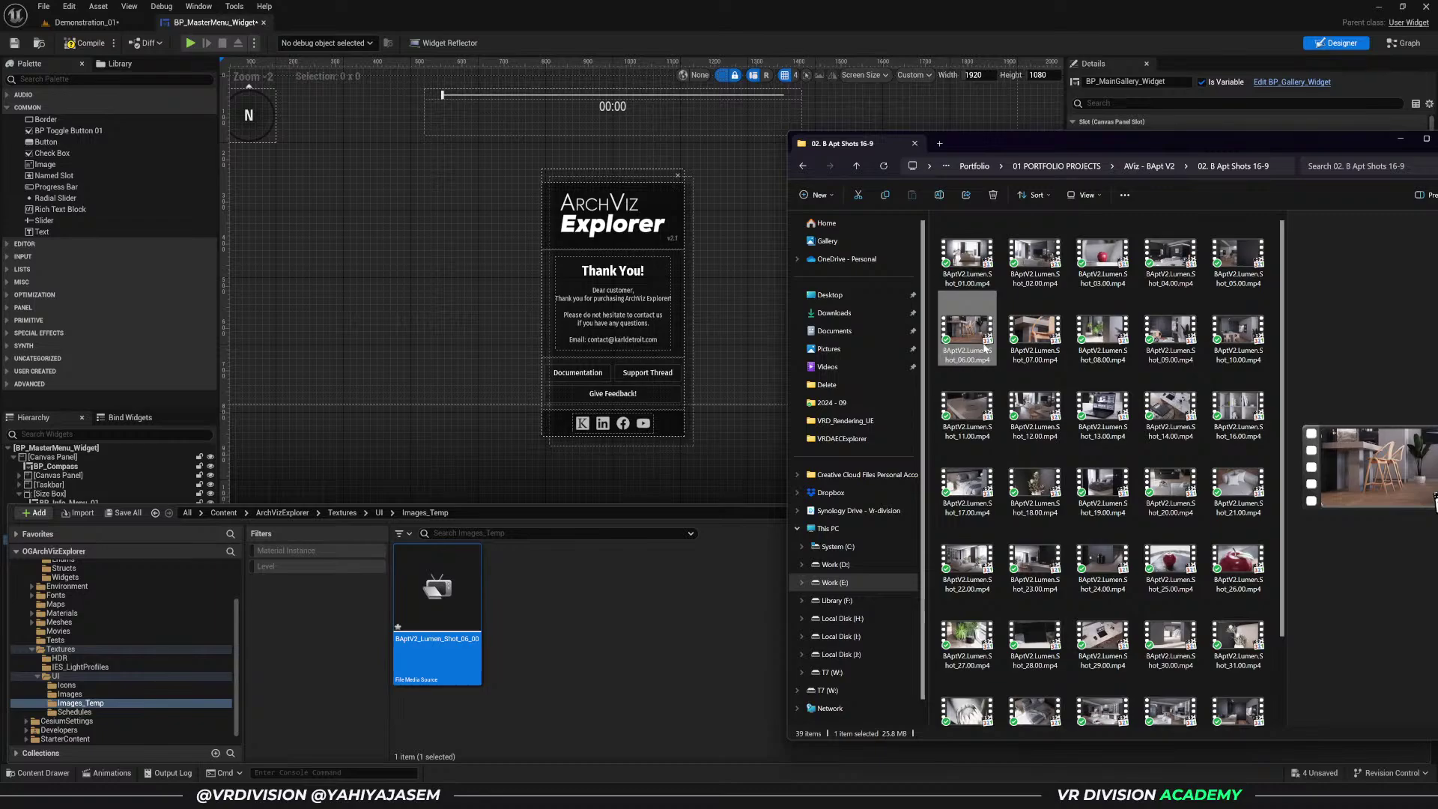
- Import the three smallest PNGs from 01. Still Renders, Static_Shot_1, Static_Shot_4 and Static_Shot_5, into Images_Temp
{"action": "left_click", "coordinate": [1168, 168]}
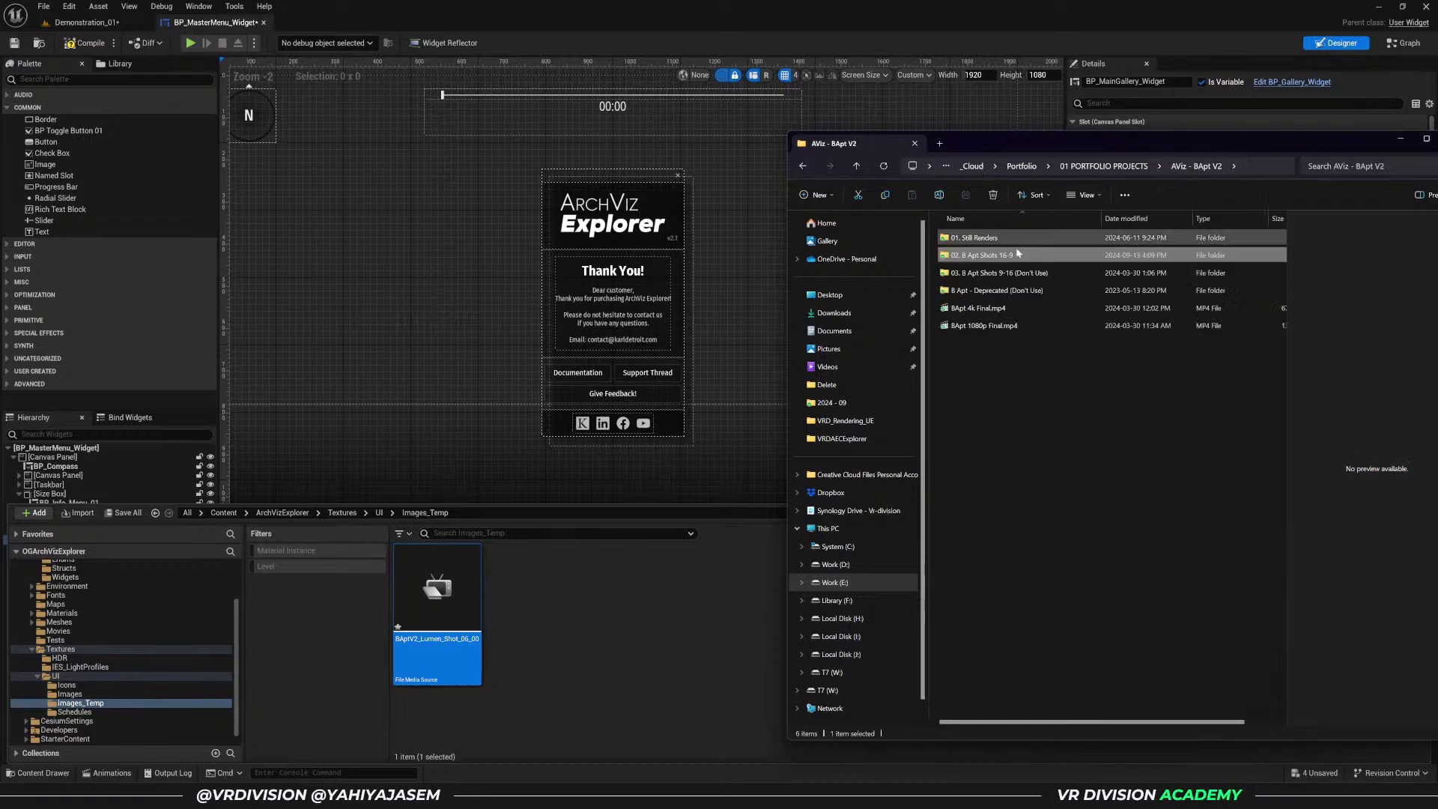
{"action": "double_click", "coordinate": [986, 237]}
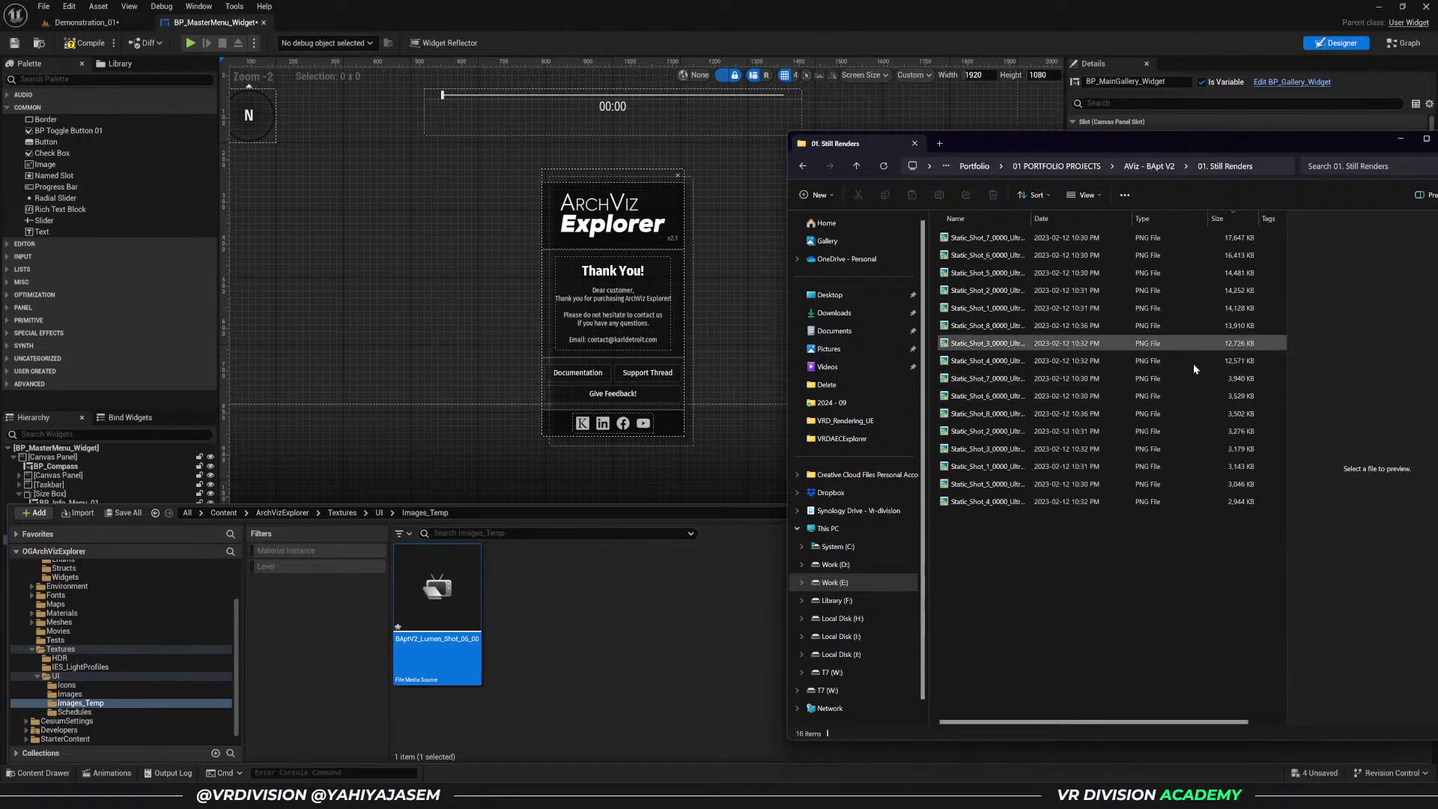
{"action": "left_click_drag", "start_coordinate": [1193, 514], "coordinate": [1074, 459]}
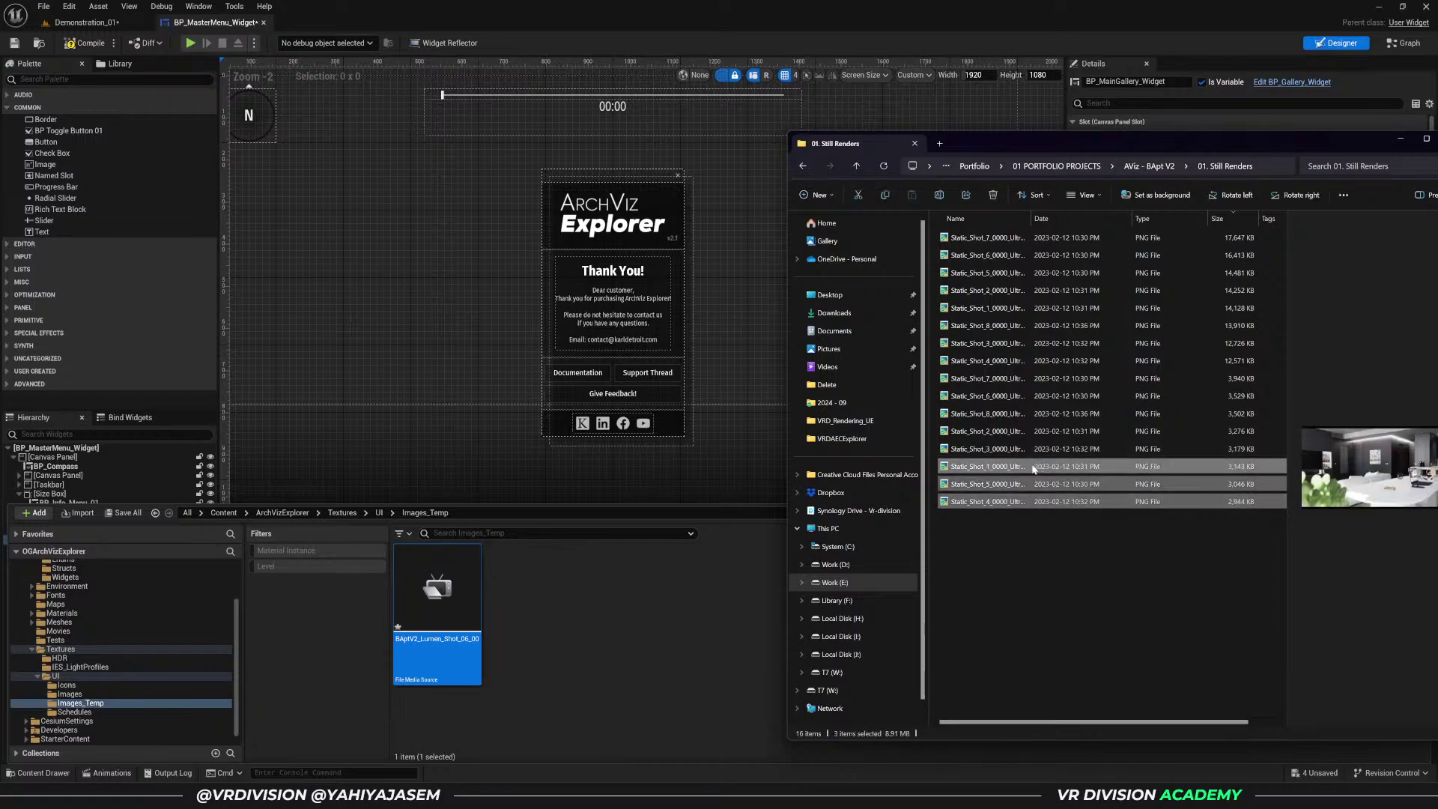
{"action": "left_click_drag", "start_coordinate": [650, 645], "coordinate": [649, 645]}
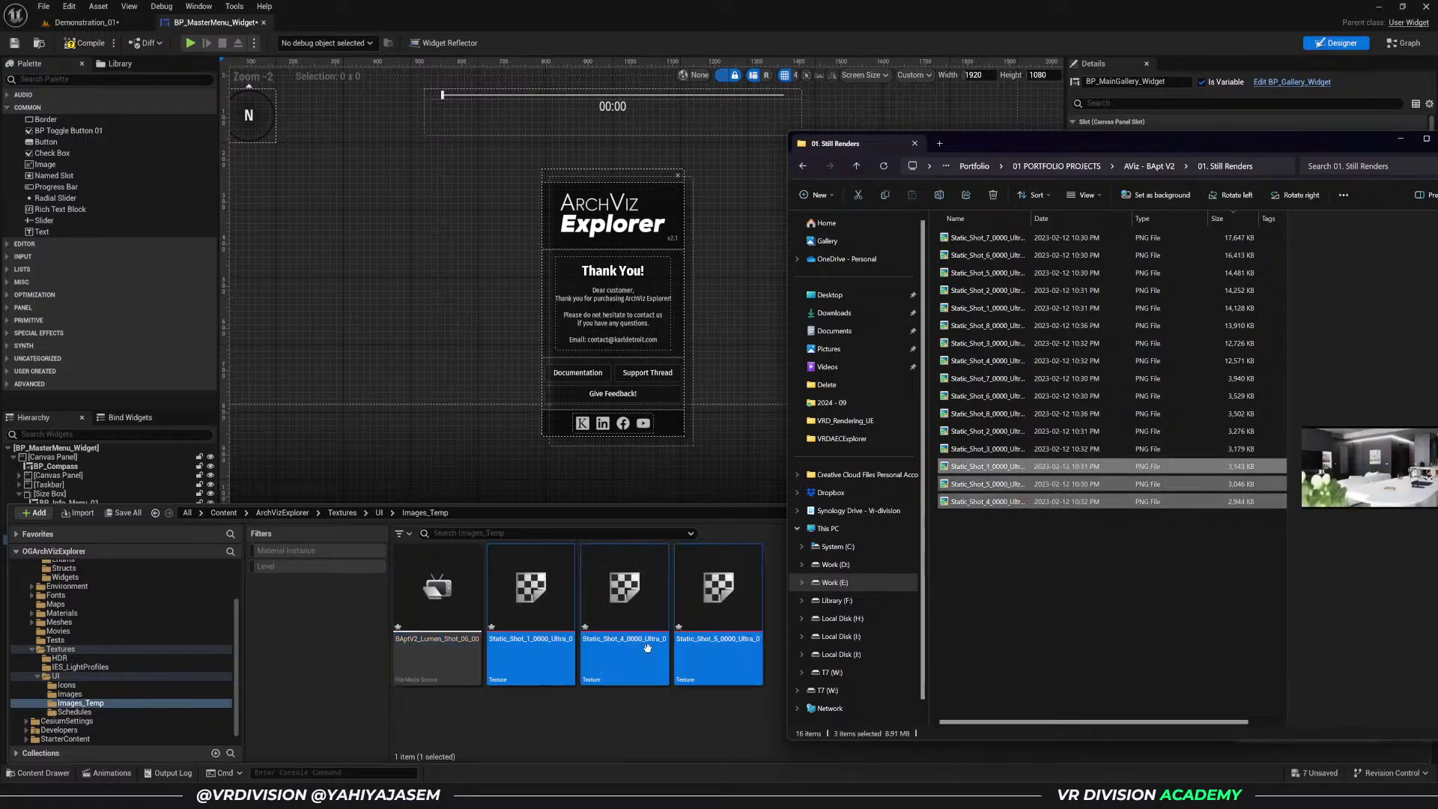
- Assign Static_Shot_1 as the first Media entry's preview image and Static_Shot_4 as the second entry's
{"action": "left_click_drag", "start_coordinate": [547, 622], "coordinate": [1285, 329]}
{"action": "left_click", "coordinate": [1082, 401]}
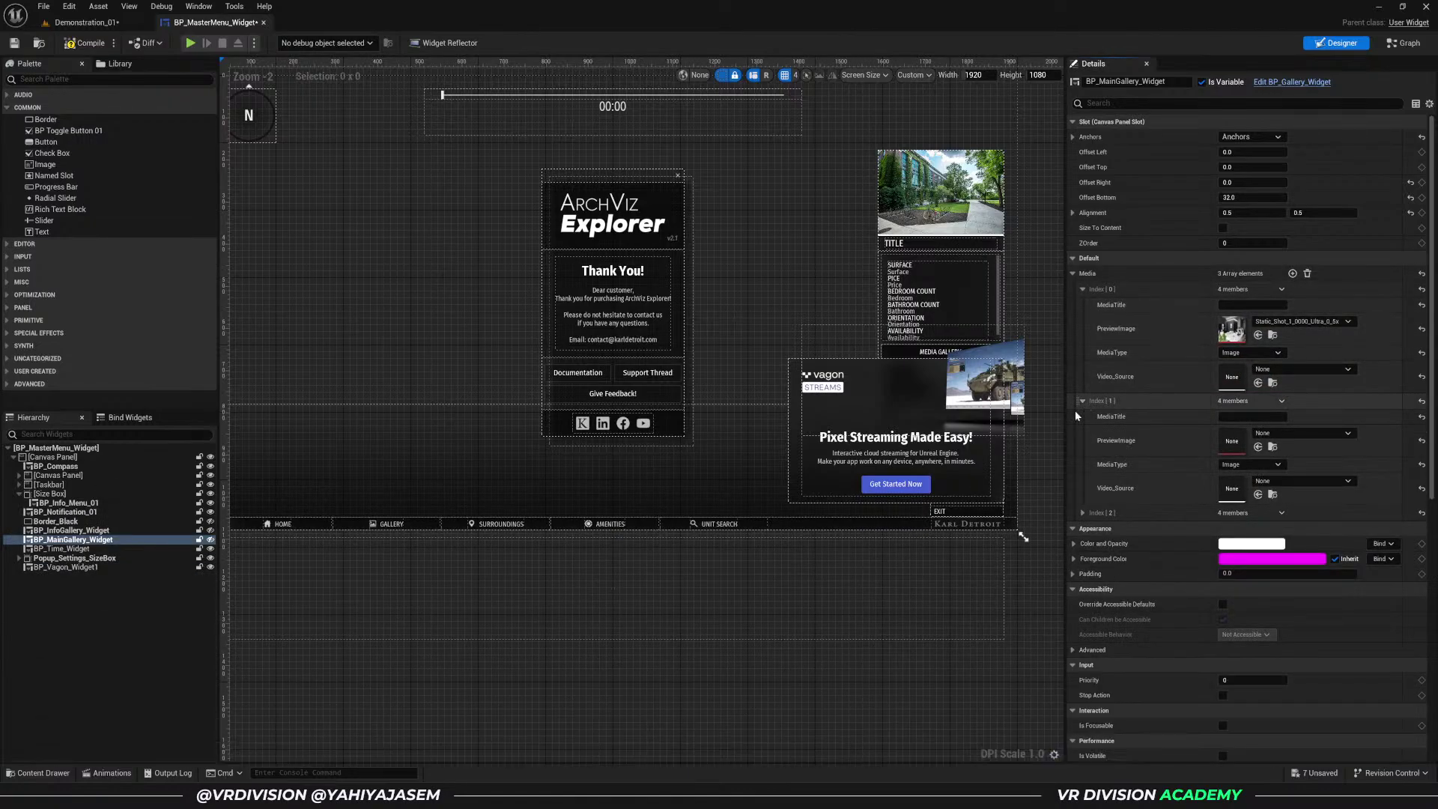
{"action": "right_click_drag", "start_coordinate": [777, 559], "coordinate": [771, 485]}
{"action": "scroll", "coordinate": [1198, 453], "scroll_direction": "down", "scroll_amount": 3}
{"action": "key", "text": "ctrl+space"}
{"action": "left_click_drag", "start_coordinate": [624, 592], "coordinate": [1233, 334]}
- Expand the third Media entry and assign Static_Shot_5 as its preview image
{"action": "left_click", "coordinate": [1083, 406]}
{"action": "scroll", "coordinate": [1145, 425], "scroll_direction": "down", "scroll_amount": 3}
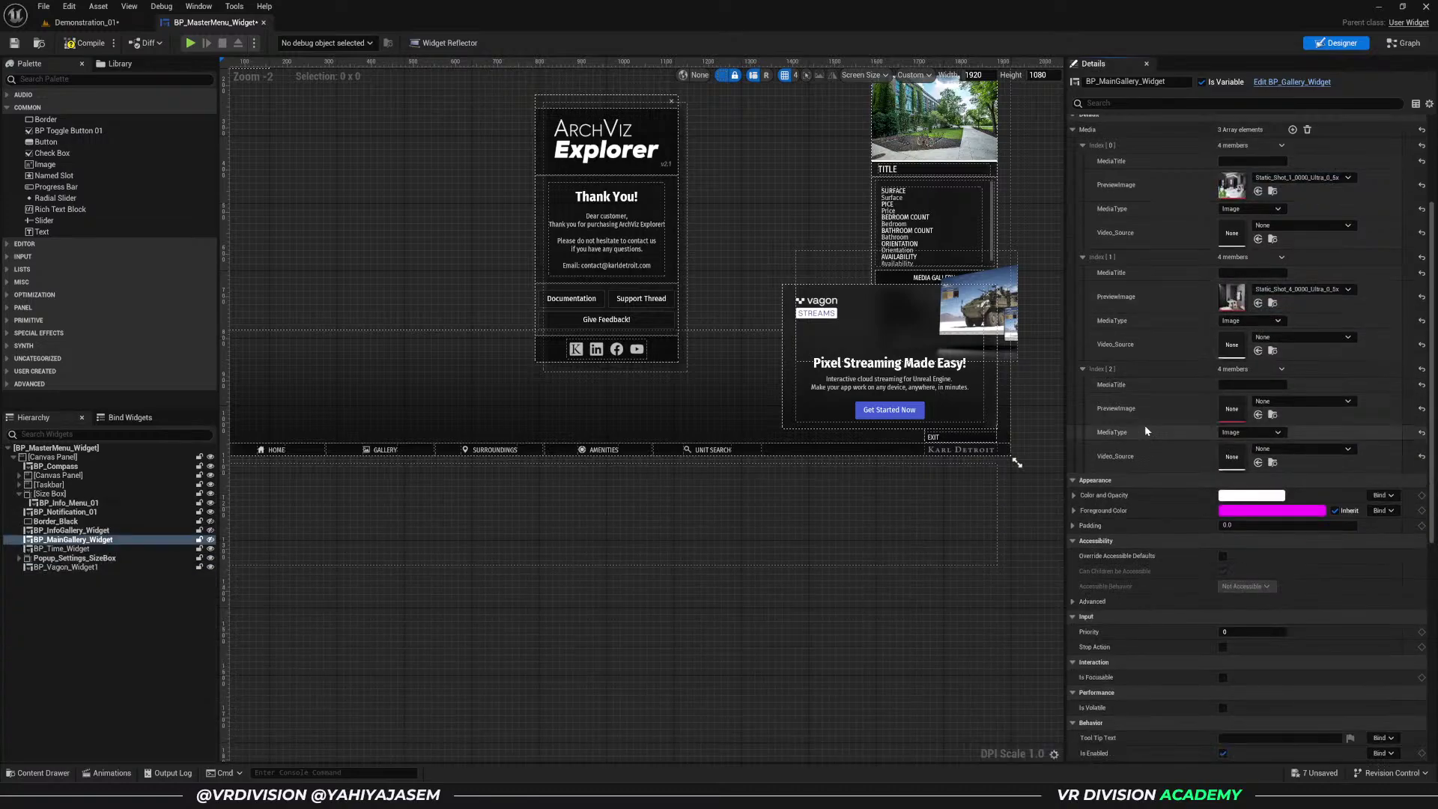
{"action": "key", "text": "ctrl+space"}
{"action": "left_click_drag", "start_coordinate": [718, 592], "coordinate": [1273, 323]}
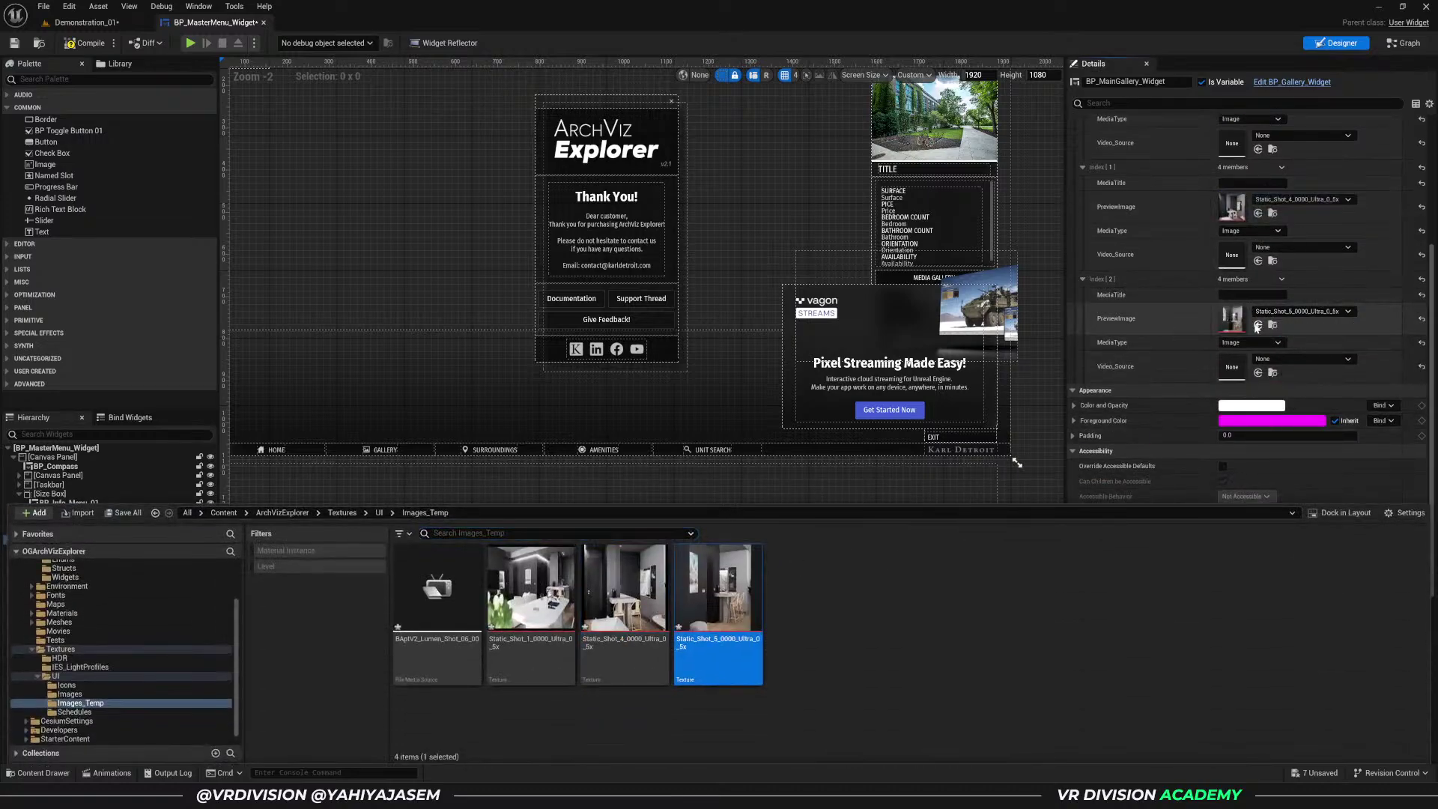
- Add a fourth Media element, set the third entry's video source to BAptV2_Lumen_Shot_06_00, and compile and save the widget
{"action": "scroll", "coordinate": [1265, 271], "scroll_direction": "up", "scroll_amount": 3}
{"action": "left_click", "coordinate": [1292, 150]}
{"action": "scroll", "coordinate": [1127, 336], "scroll_direction": "down", "scroll_amount": 3}
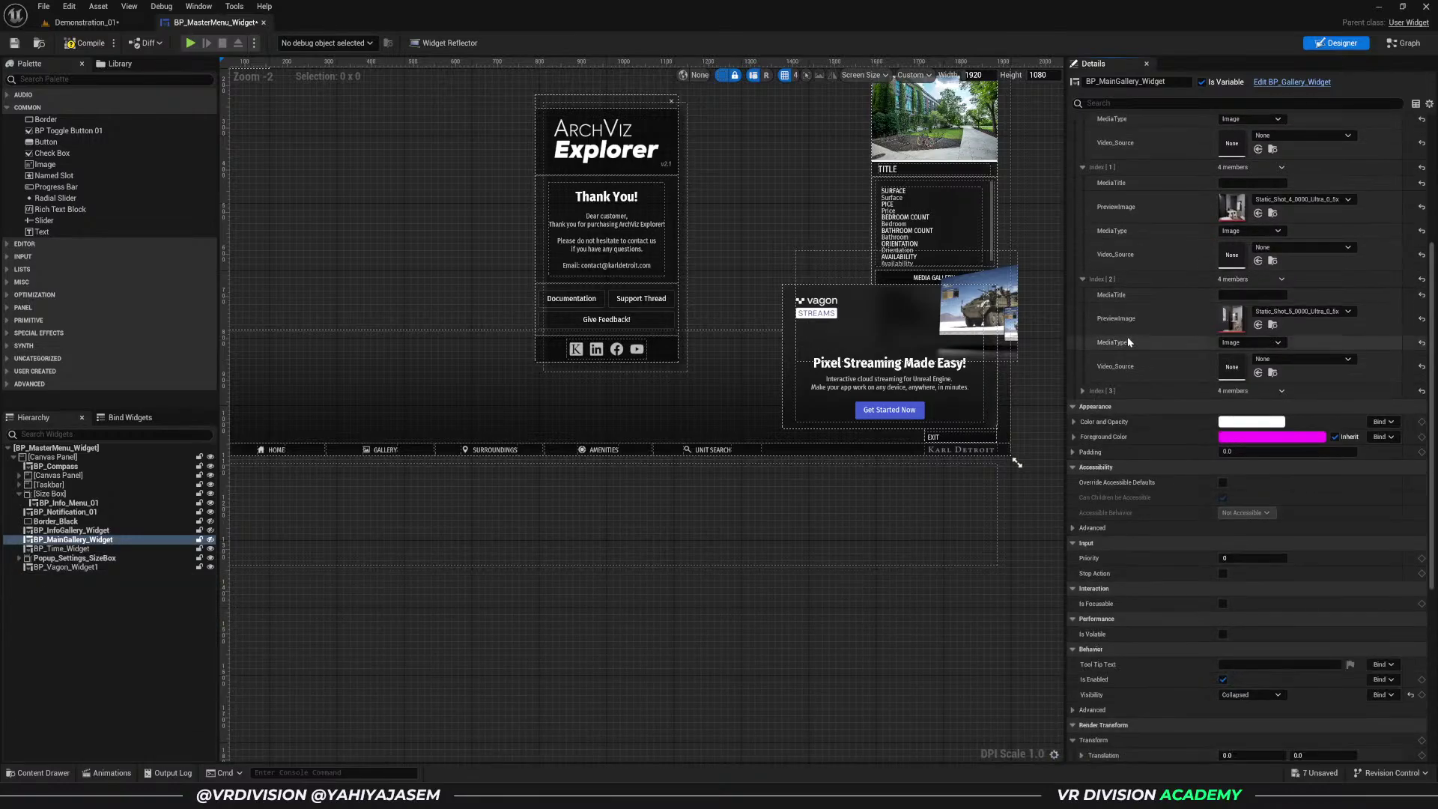
{"action": "key", "text": "ctrl+space"}
{"action": "left_click", "coordinate": [438, 600]}
{"action": "left_click_drag", "start_coordinate": [437, 599], "coordinate": [1249, 361]}
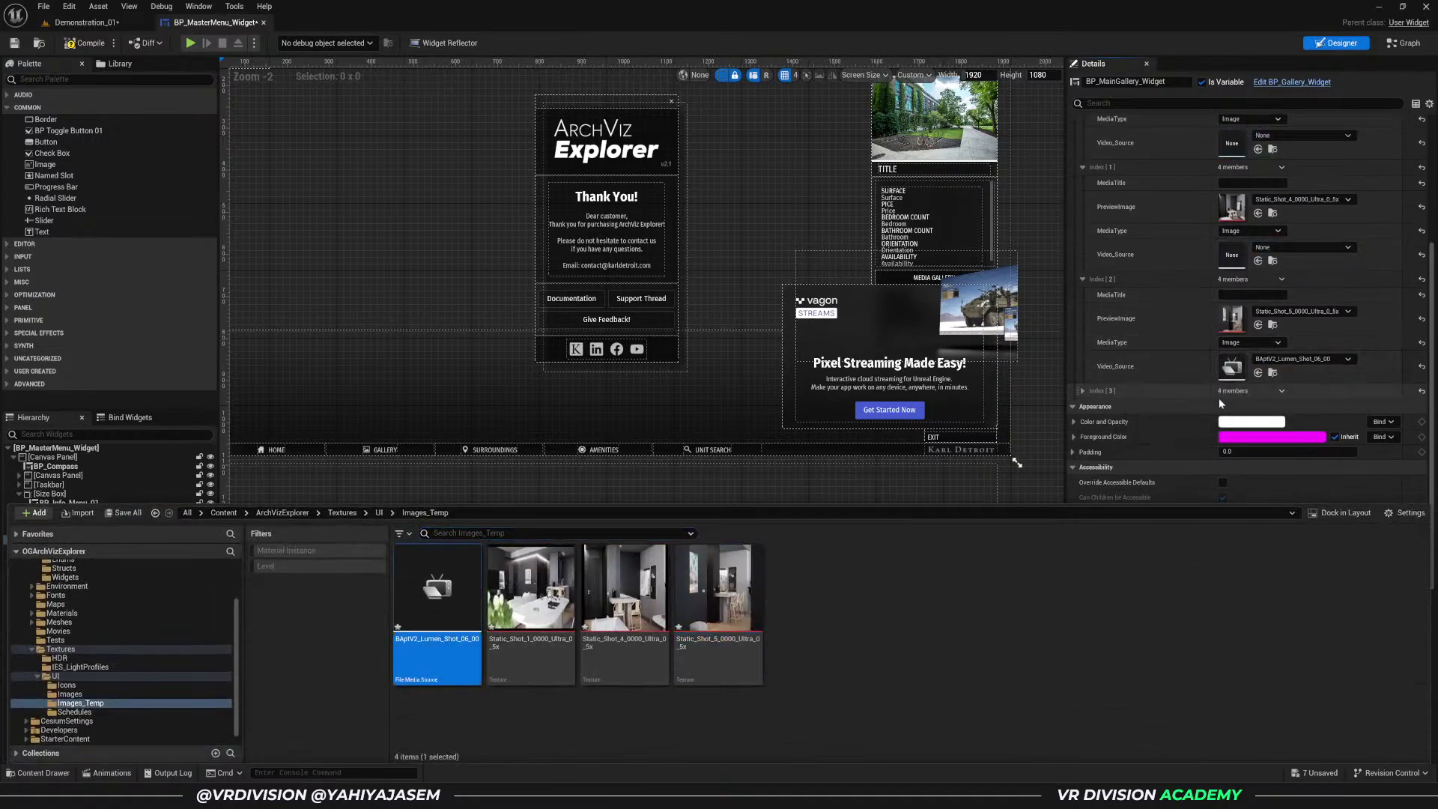
{"action": "left_click", "coordinate": [85, 44]}
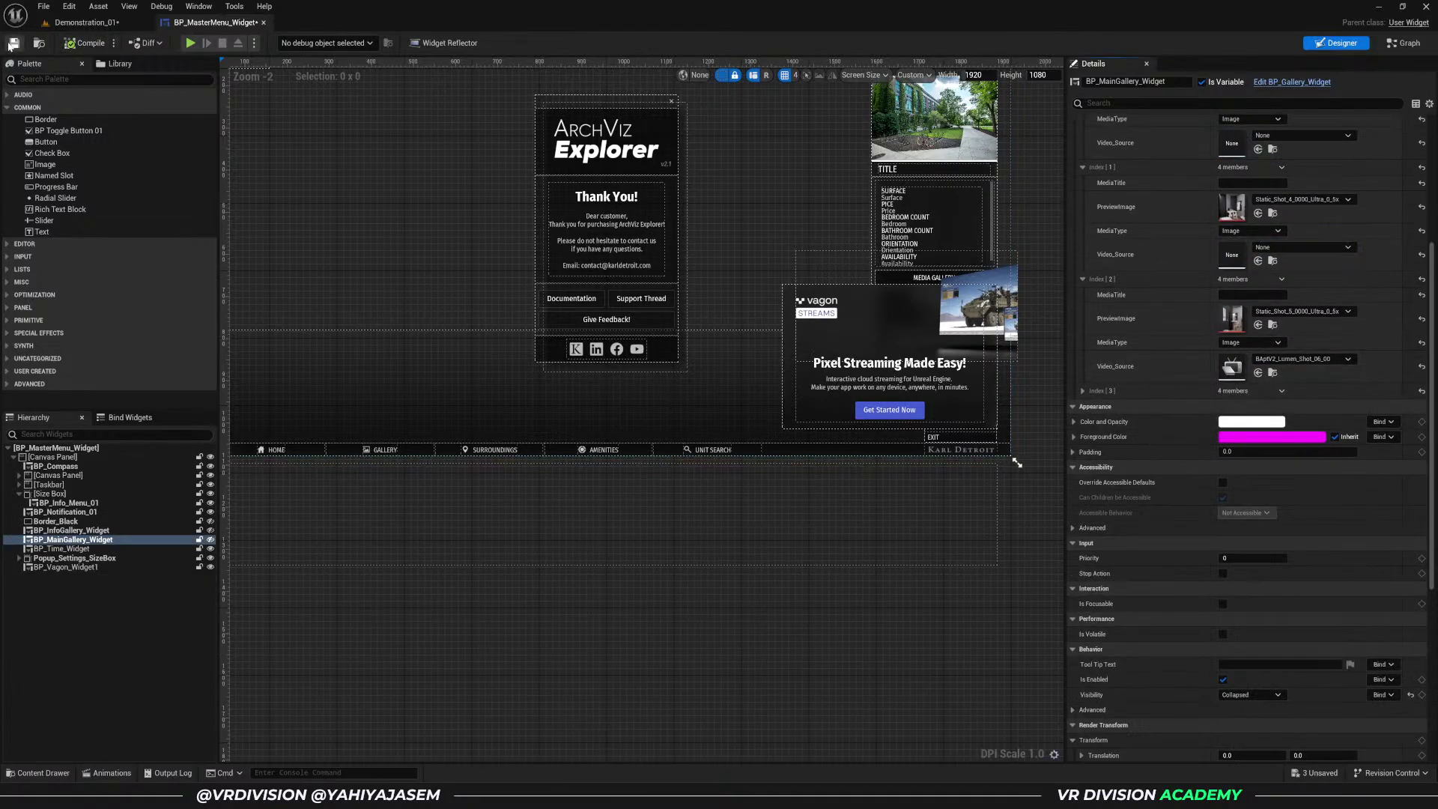
- Run the project preview, view each item in the gallery, and close the message log and the BP_MasterMenu_Widget editor
{"action": "left_click", "coordinate": [201, 42]}
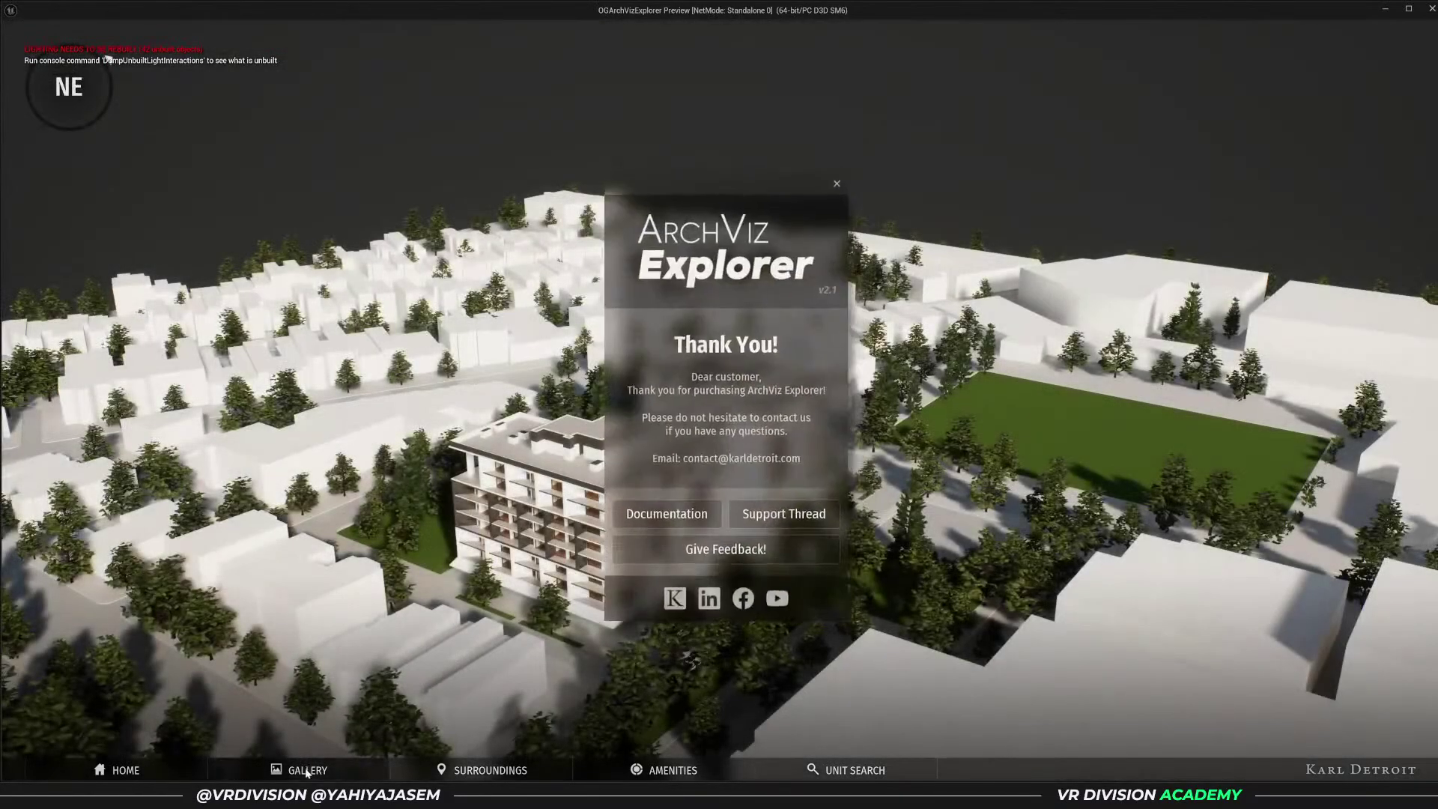
{"action": "left_click", "coordinate": [307, 772]}
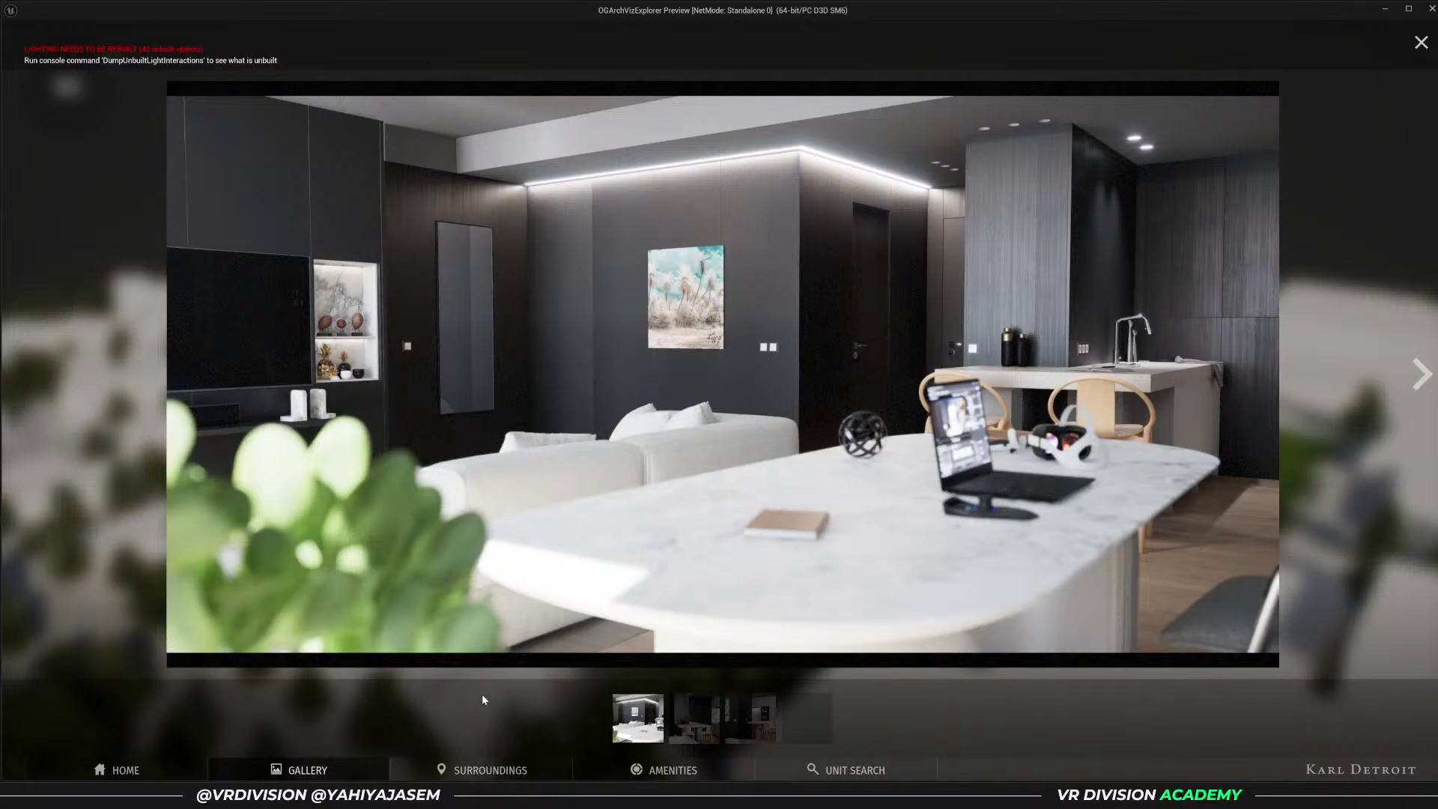
{"action": "left_click", "coordinate": [709, 723]}
{"action": "left_click", "coordinate": [761, 718]}
{"action": "left_click", "coordinate": [822, 725]}
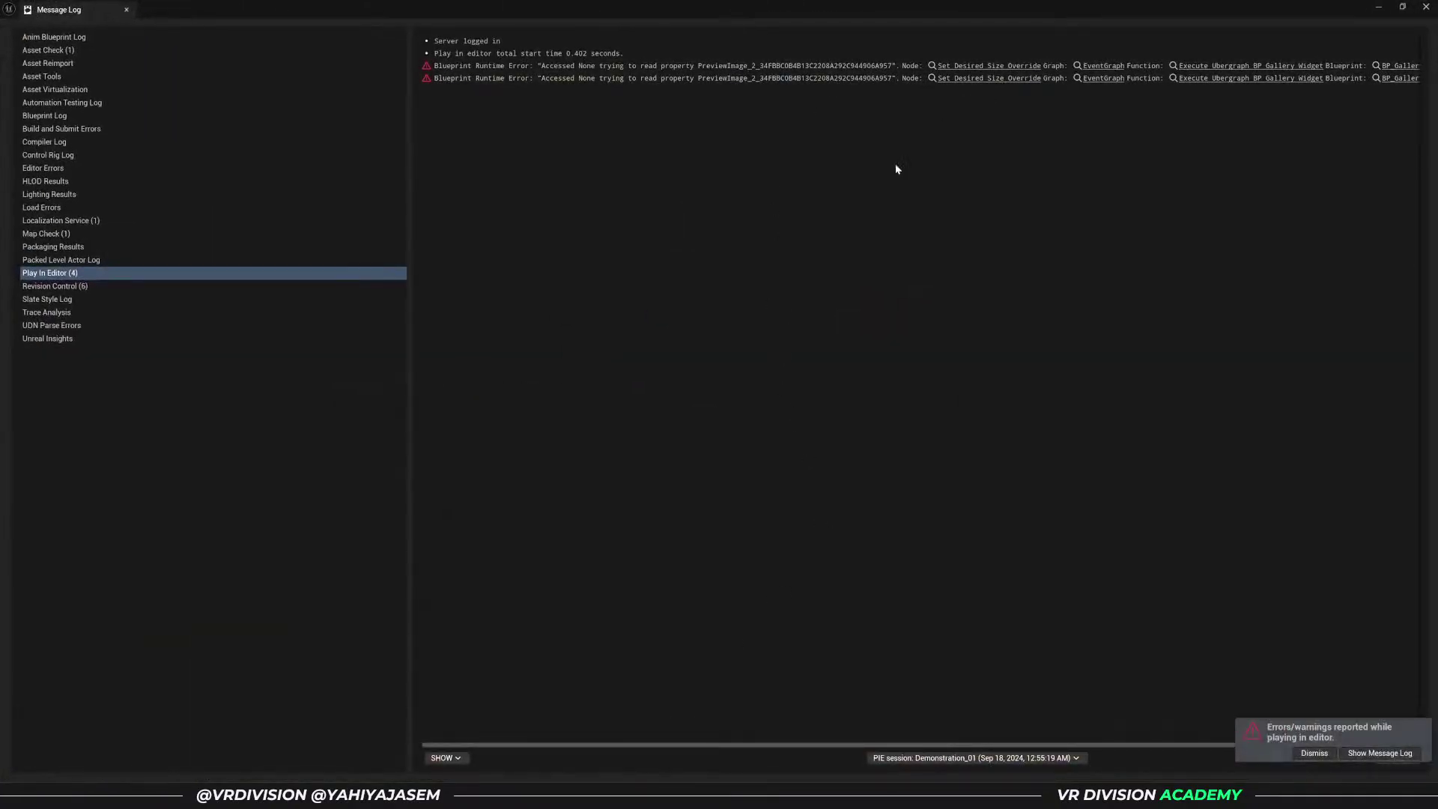
{"action": "left_click", "coordinate": [126, 9]}
{"action": "left_click", "coordinate": [264, 22]}
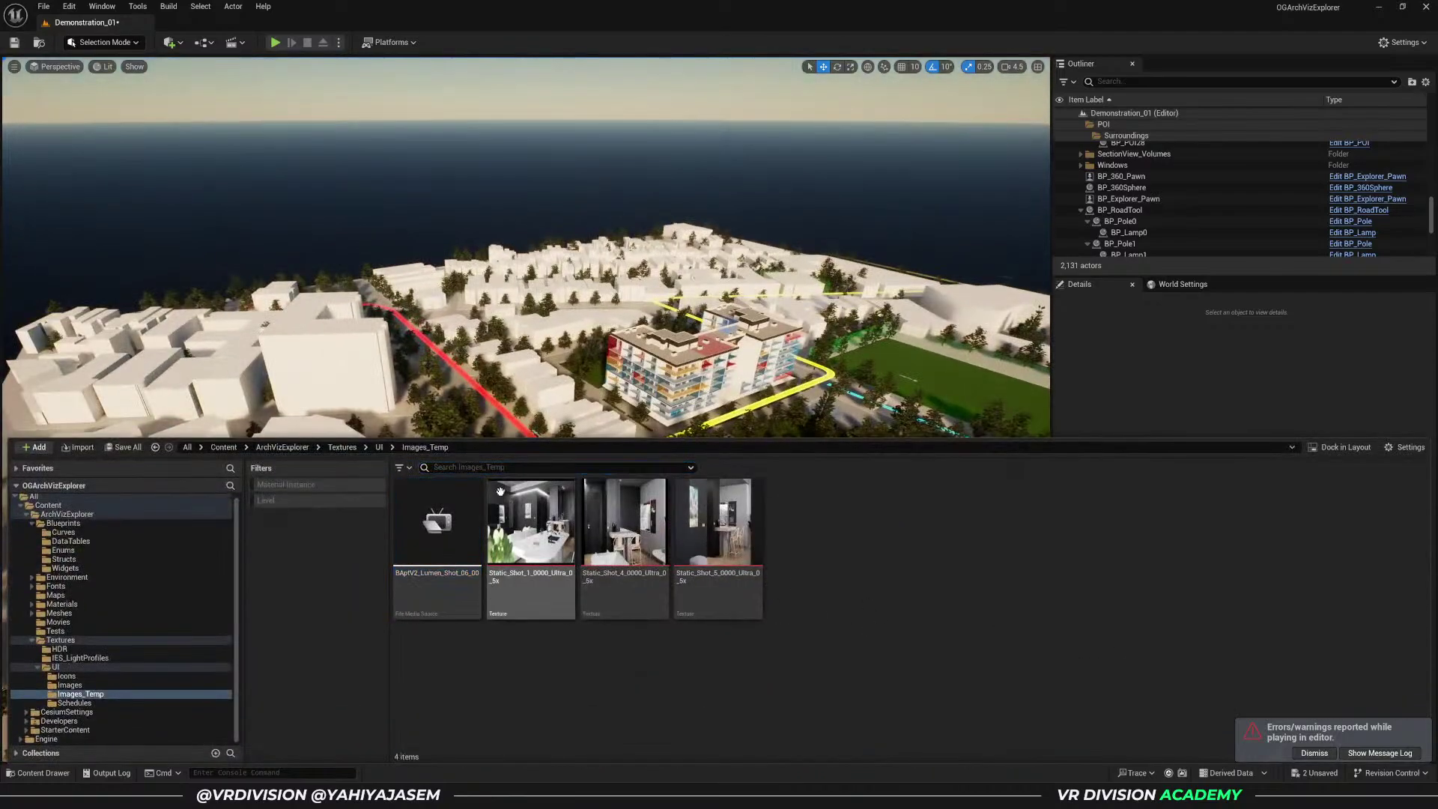
- Create a Widget Blueprint based on User Widget in Images_Temp and name it WBP_MaaaaGallery
{"action": "right_click", "coordinate": [874, 604]}
{"action": "mouse_move", "coordinate": [961, 421]}
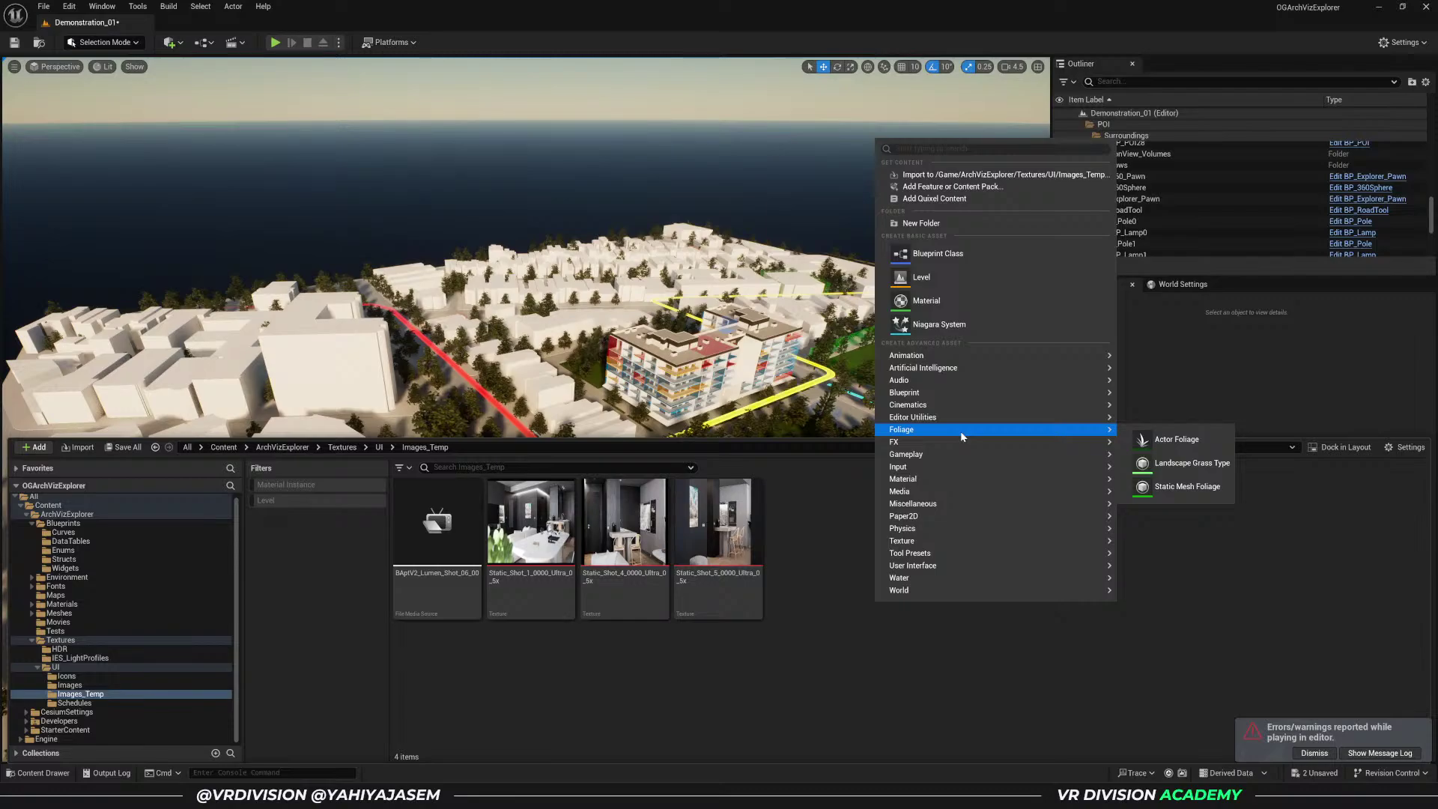
{"action": "mouse_move", "coordinate": [947, 556]}
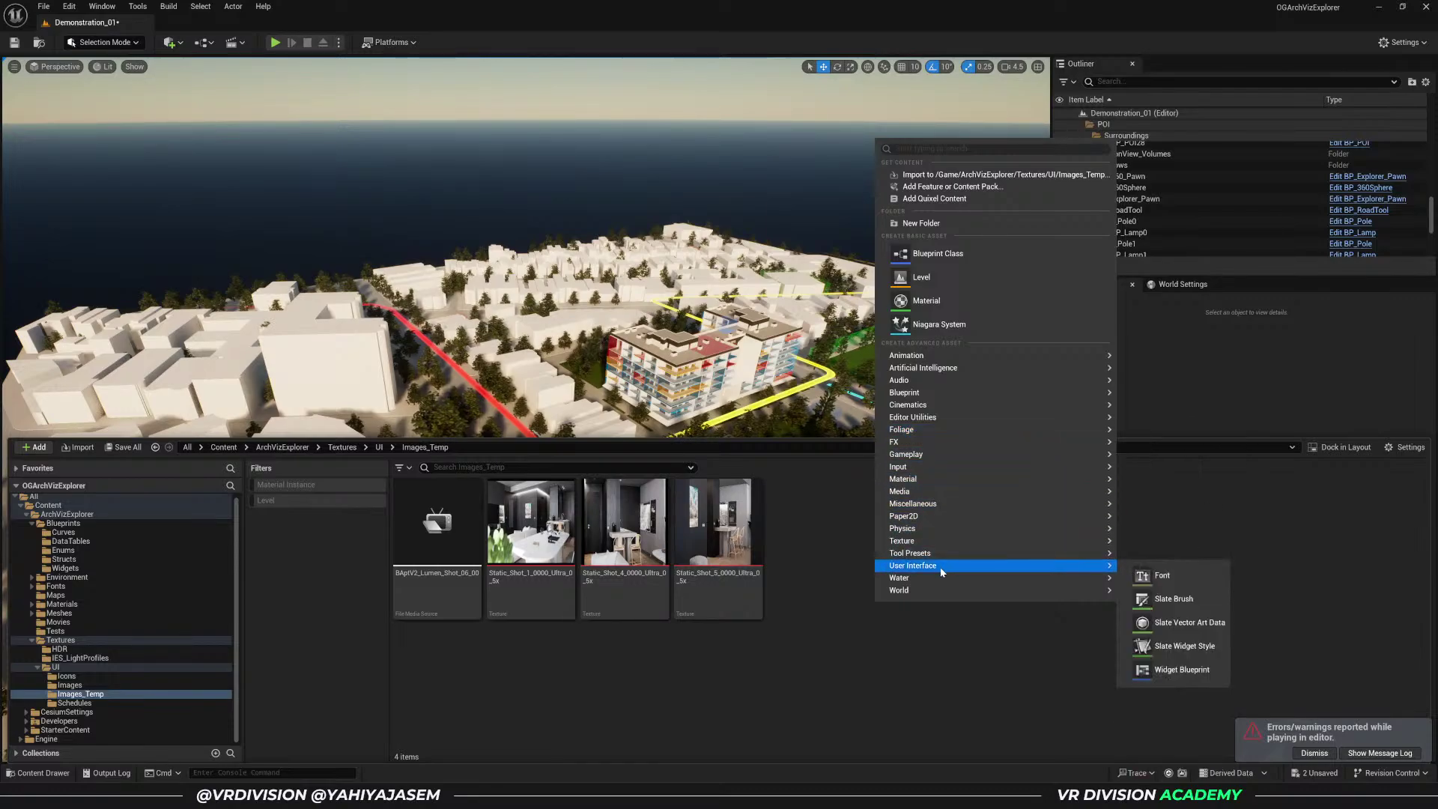
{"action": "left_click", "coordinate": [1169, 670]}
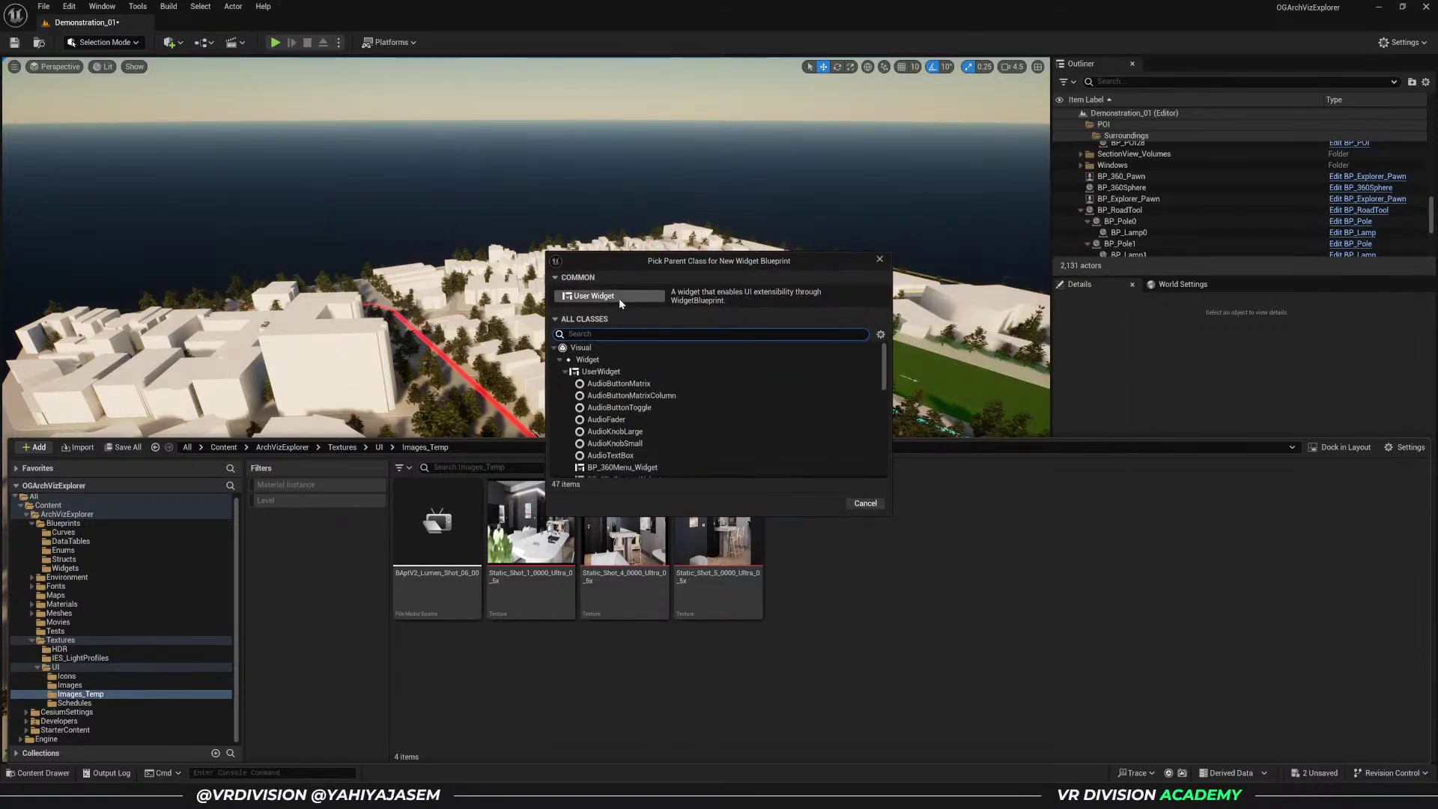
{"action": "left_click", "coordinate": [610, 296]}
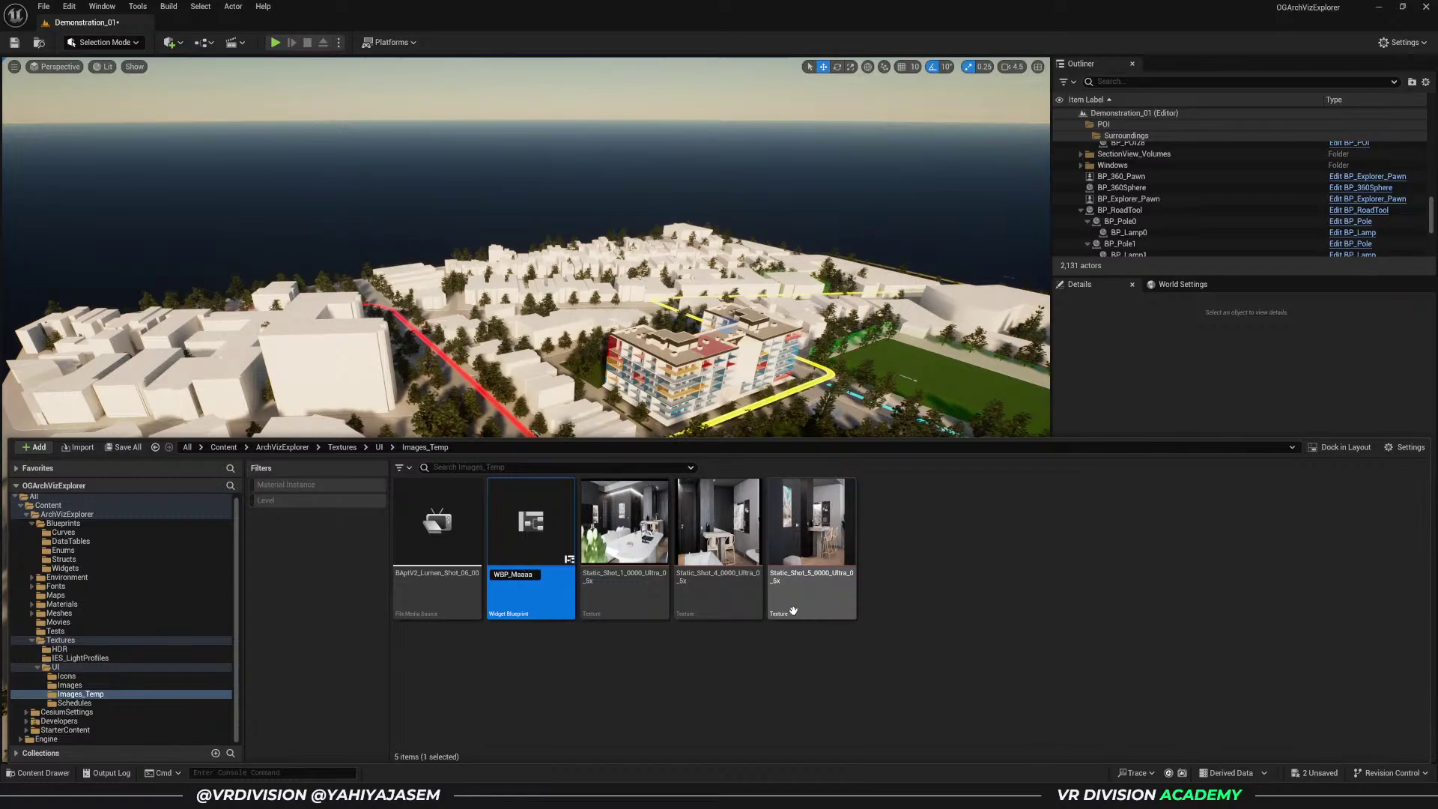
{"action": "type", "text": "WBP_MediaGallery"}
{"action": "key", "text": "Return"}
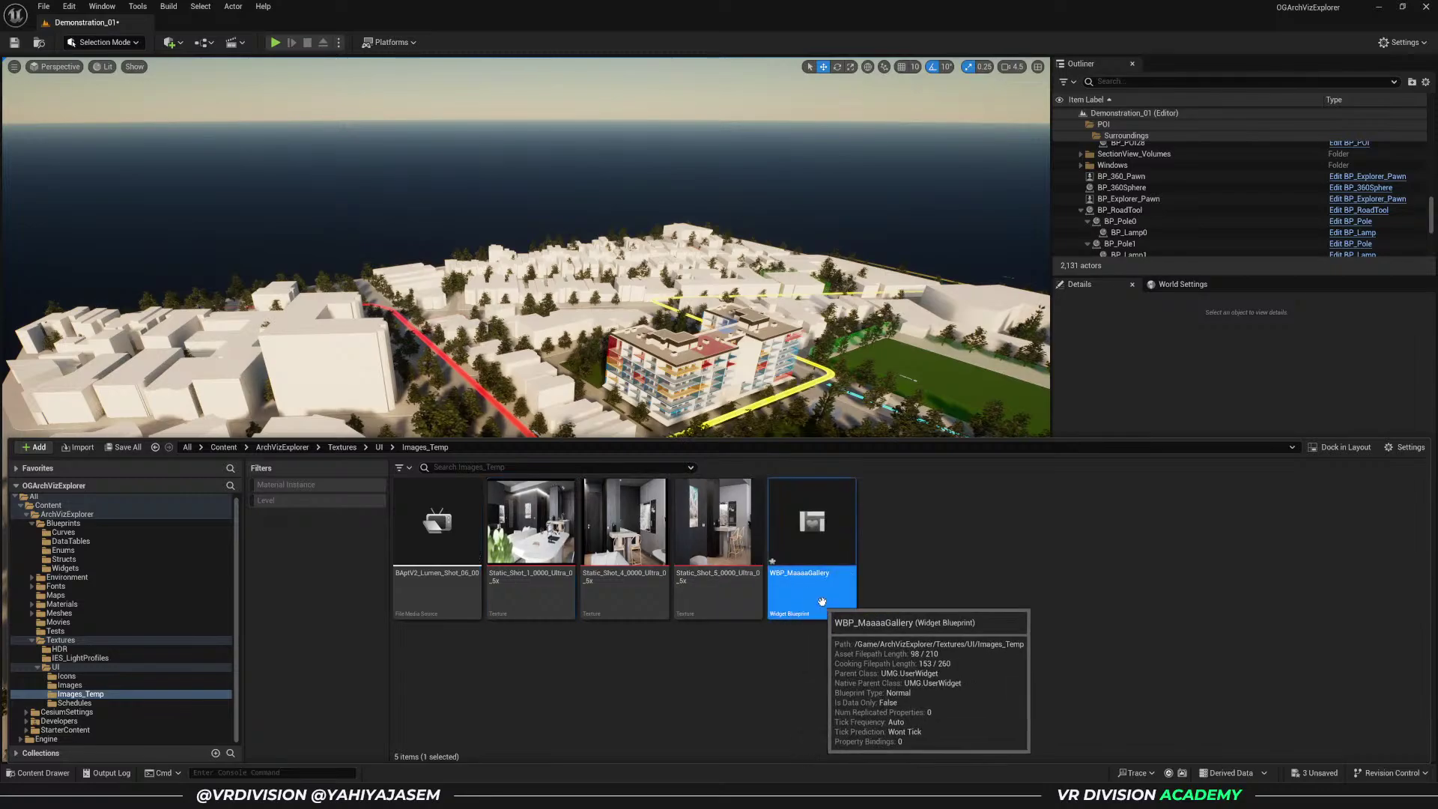
- Open WBP_MaaaaGallery and set its designer screen to a Custom size, 1920 wide by 1080 high
{"action": "double_click", "coordinate": [812, 592]}
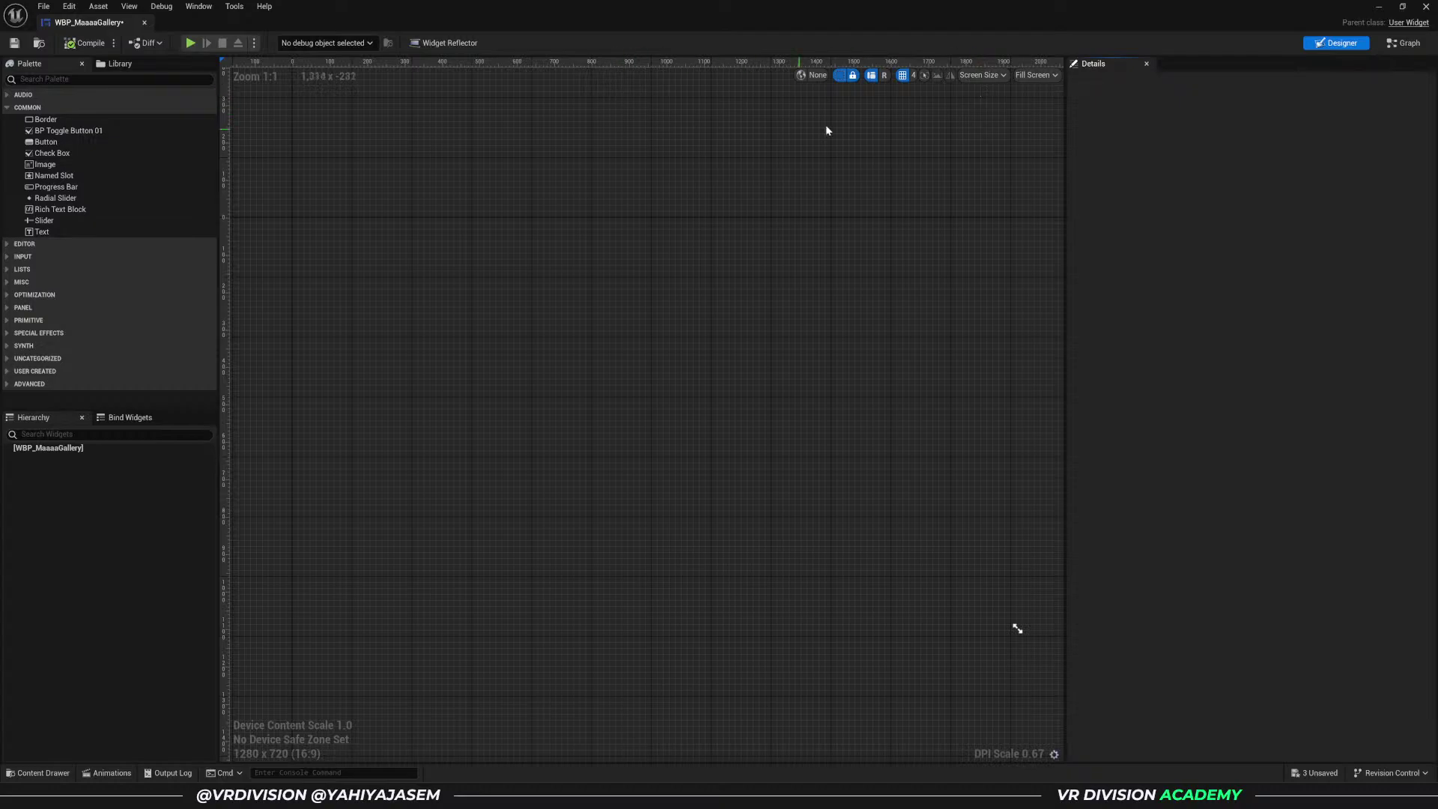
{"action": "left_click", "coordinate": [981, 75]}
{"action": "left_click", "coordinate": [1036, 75]}
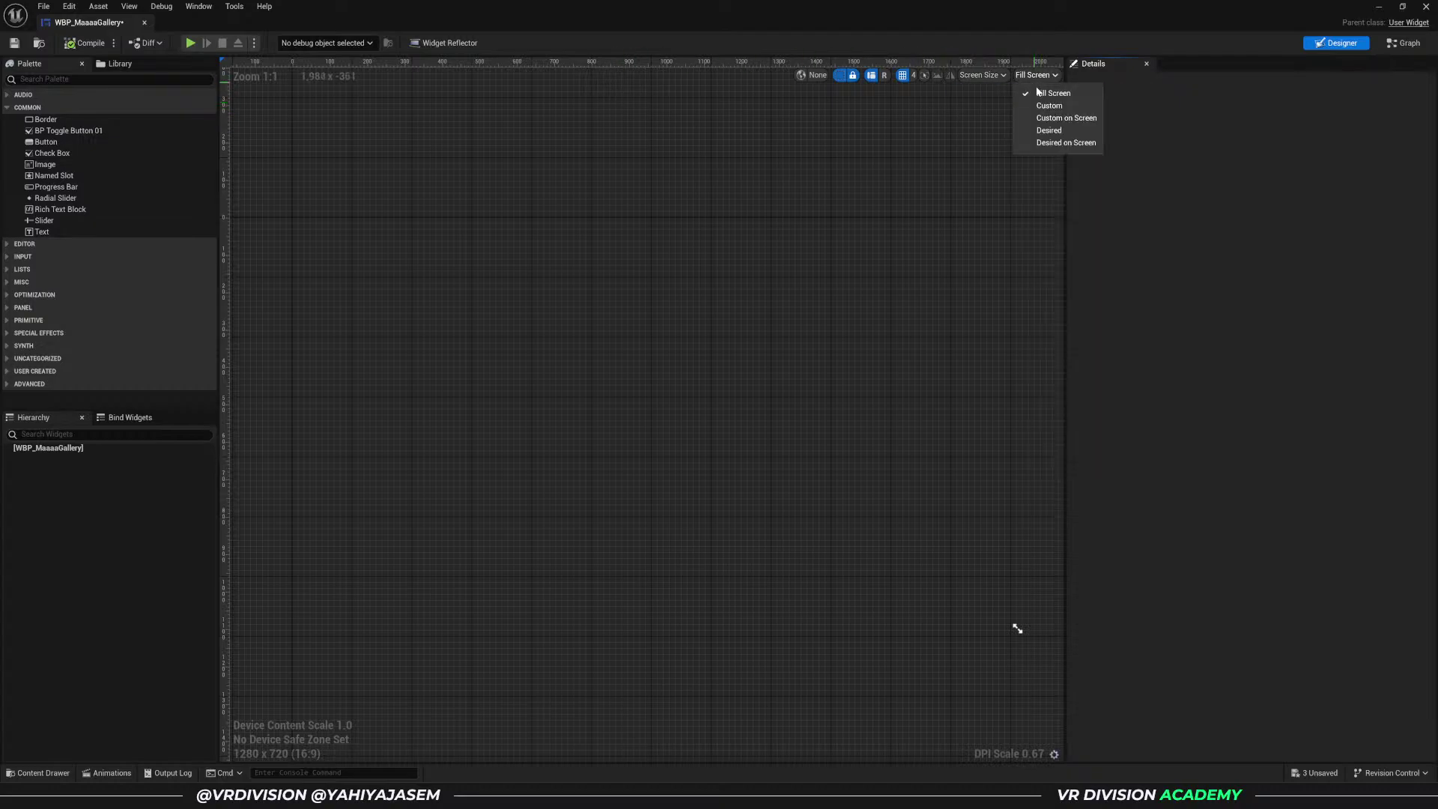
{"action": "left_click", "coordinate": [1047, 106]}
{"action": "type", "text": "1920"}
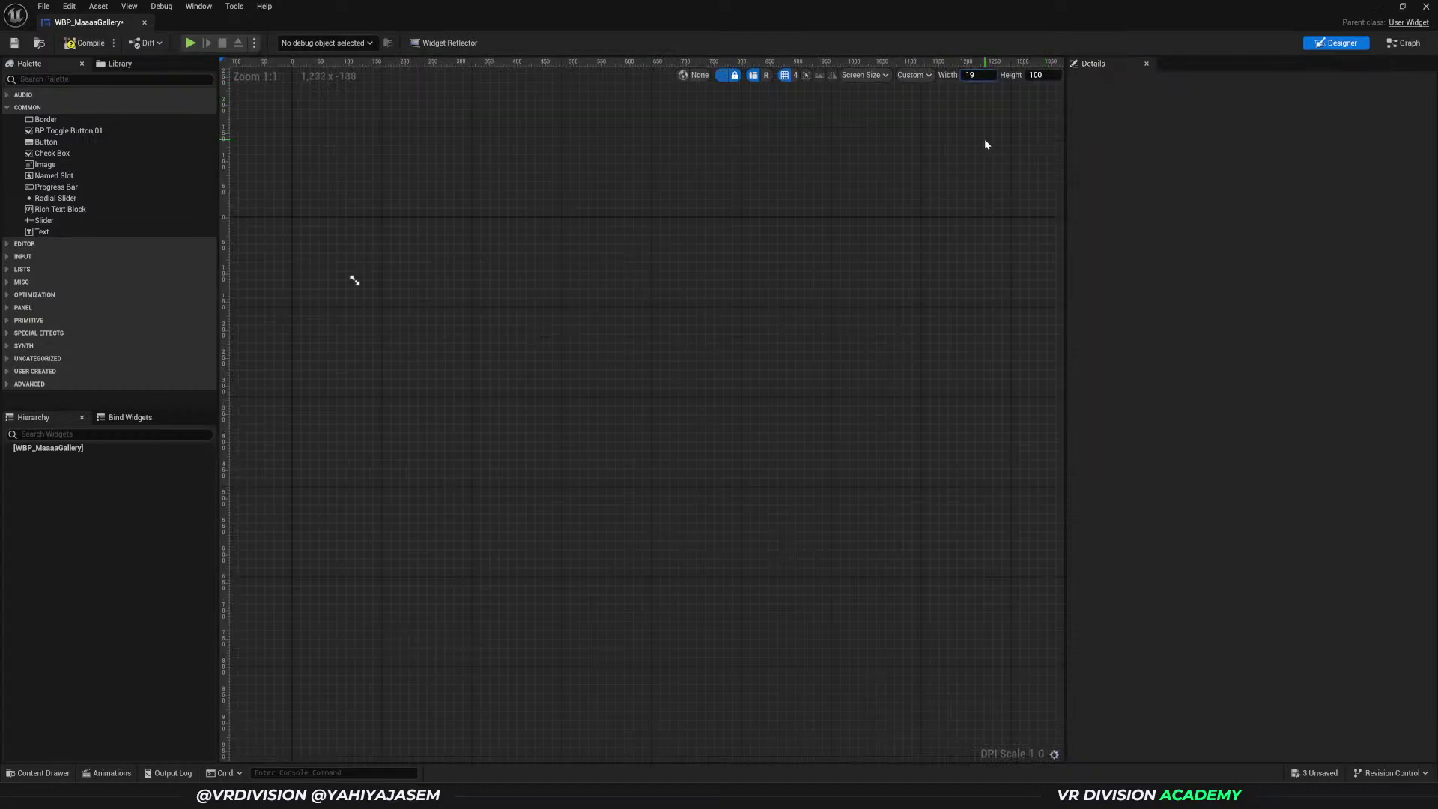
{"action": "key", "text": "Tab"}
{"action": "type", "text": "1080"}
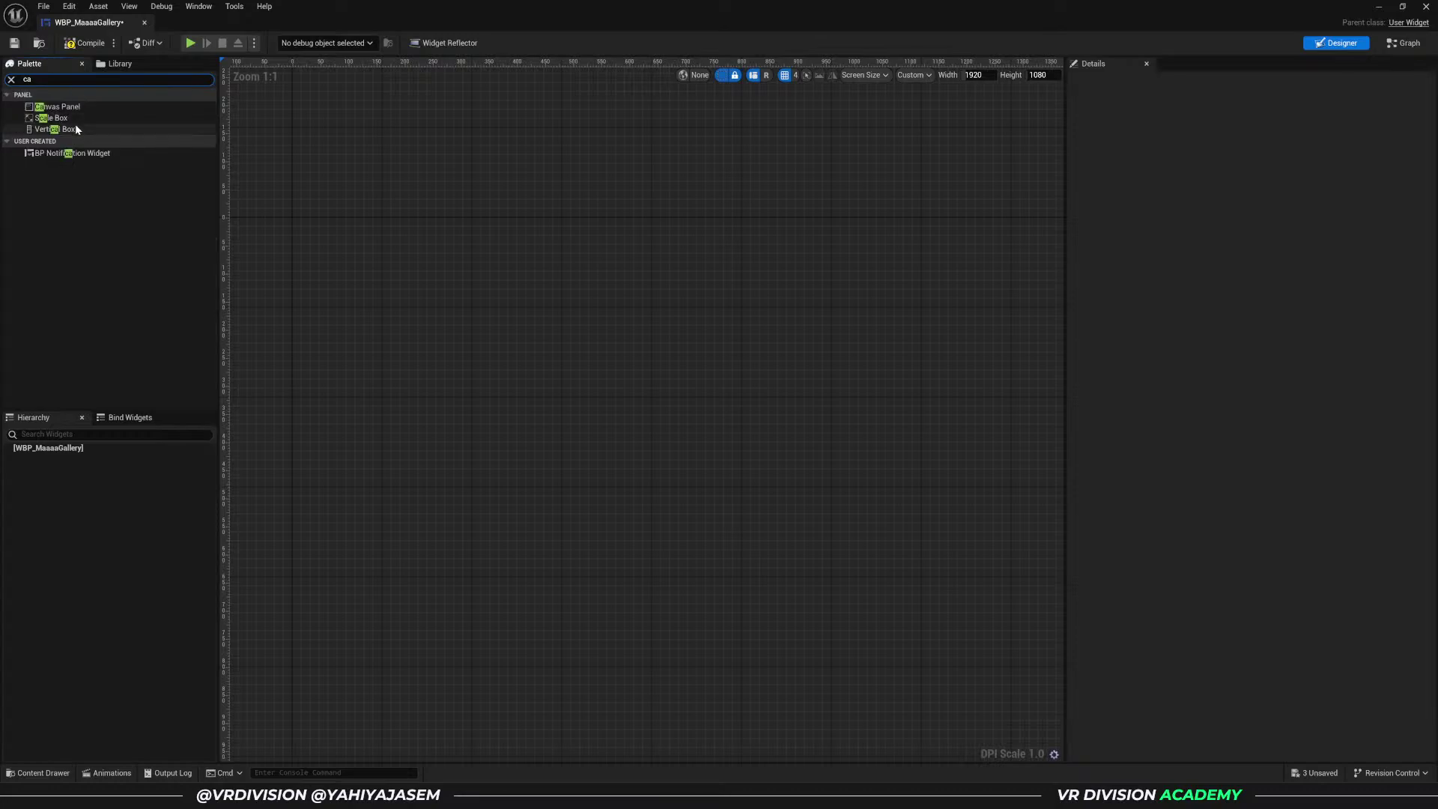
- Add a Canvas Panel as the root of the WBP_MaaaaGallery hierarchy and select it
{"action": "left_click_drag", "start_coordinate": [70, 107], "coordinate": [99, 345]}
{"action": "left_click_drag", "start_coordinate": [74, 453], "coordinate": [75, 451]}
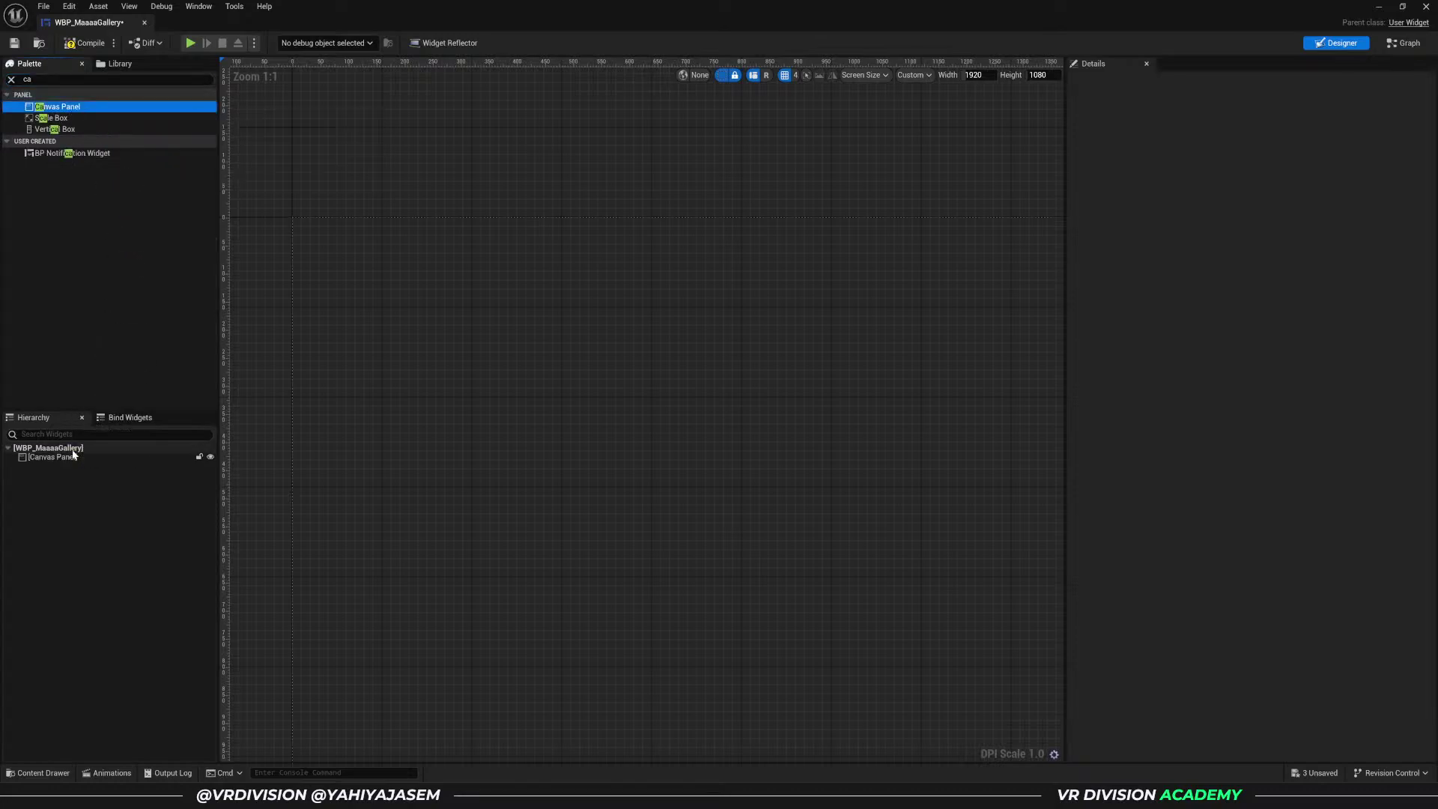
{"action": "scroll", "coordinate": [331, 430], "scroll_direction": "down", "scroll_amount": 1}
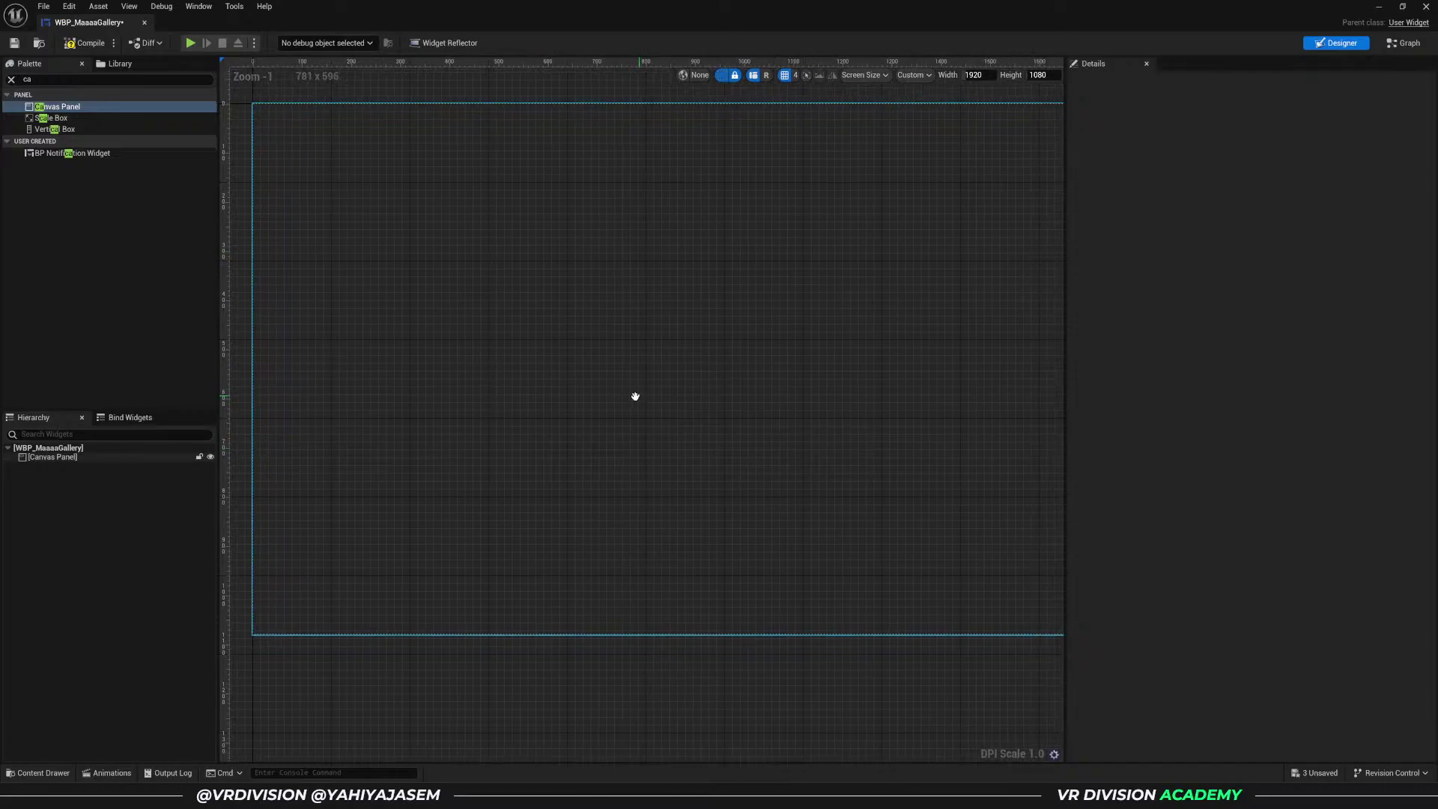
{"action": "left_click", "coordinate": [68, 457]}
{"action": "scroll", "coordinate": [609, 449], "scroll_direction": "down", "scroll_amount": 2}
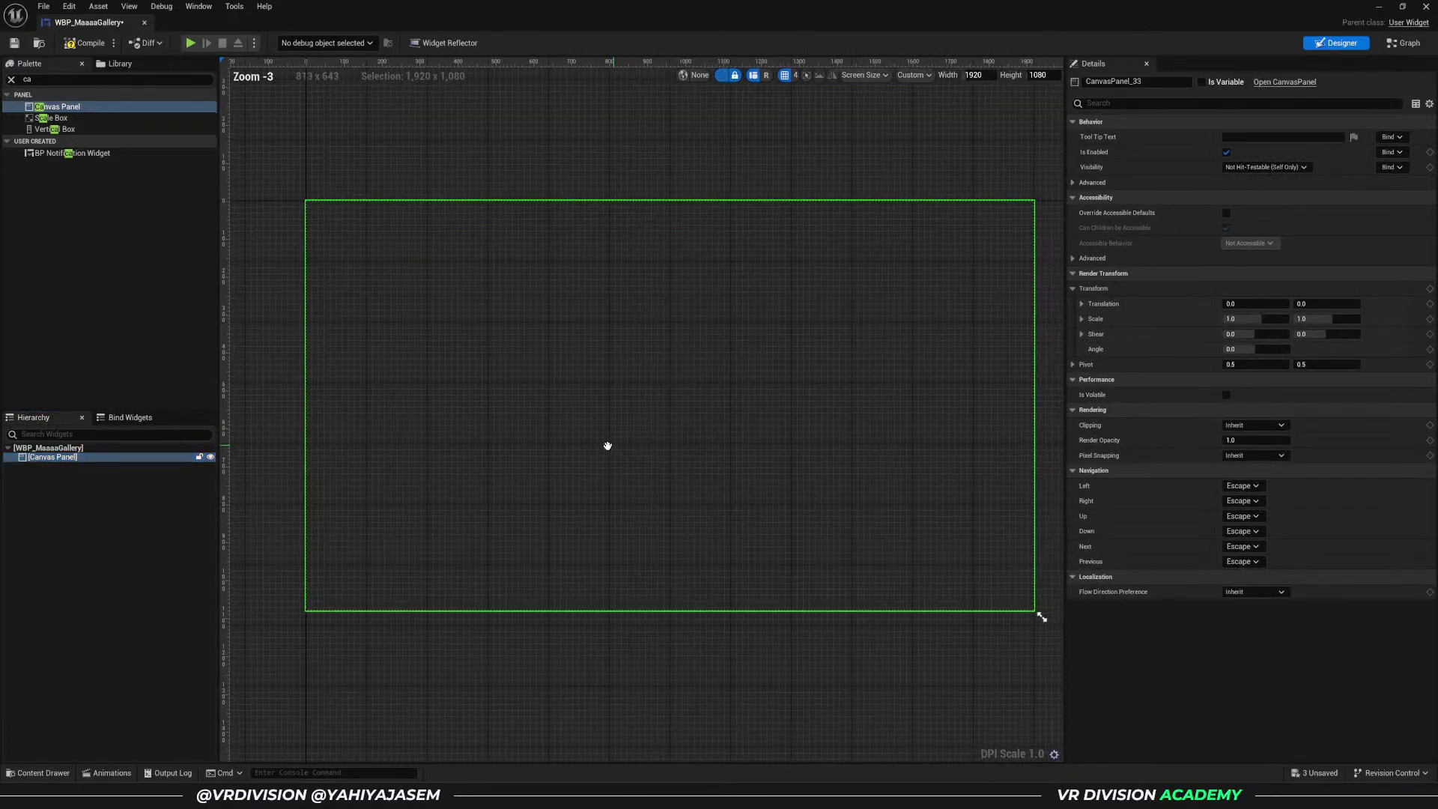
- Find the Scroll Box in the palette, add it inside the Canvas Panel, and clear the palette search
{"action": "left_click", "coordinate": [12, 80]}
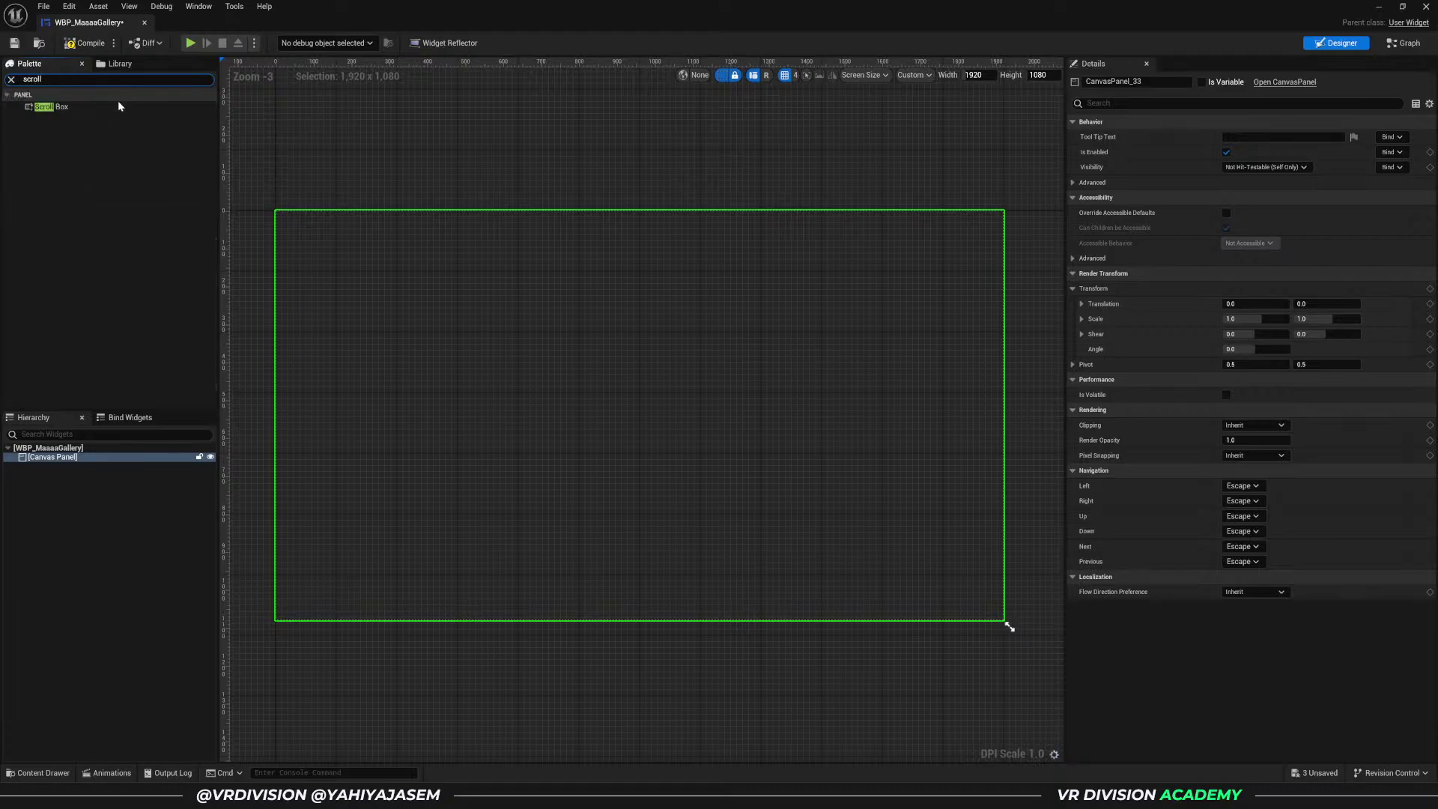
{"action": "left_click_drag", "start_coordinate": [92, 106], "coordinate": [67, 466]}
{"action": "left_click", "coordinate": [63, 467]}
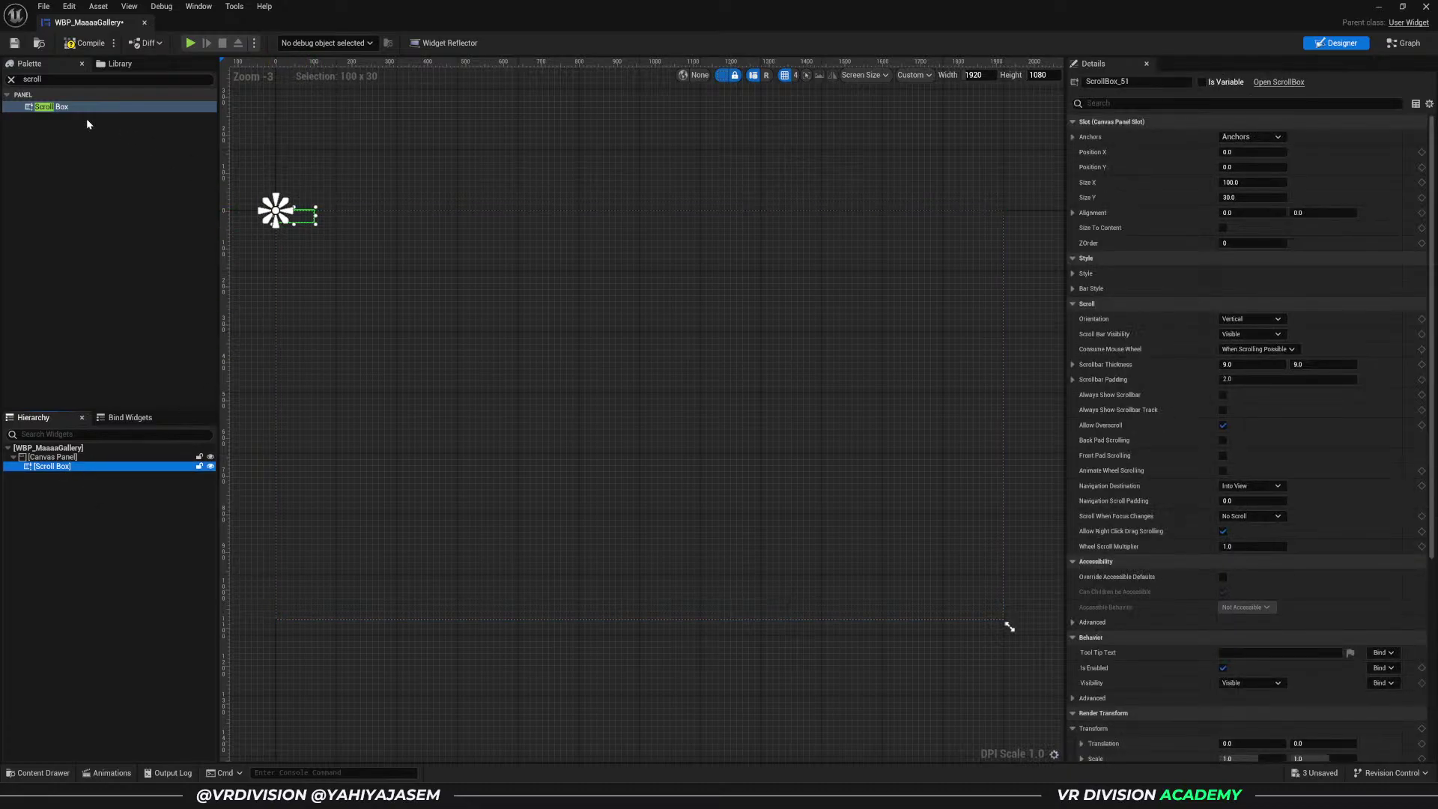
{"action": "left_click", "coordinate": [11, 80]}
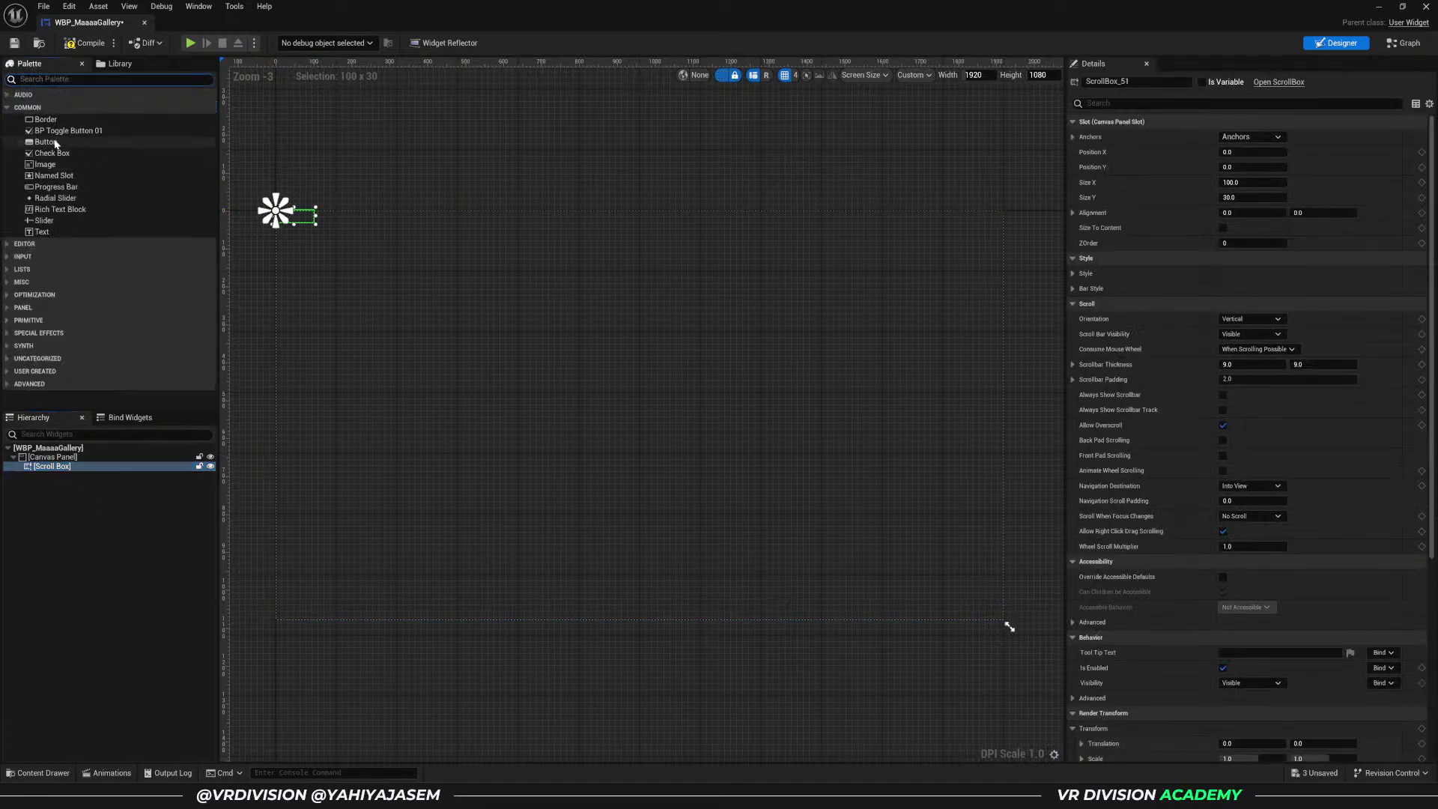
{"action": "left_click", "coordinate": [47, 164]}
{"action": "left_click_drag", "start_coordinate": [59, 463], "coordinate": [56, 469]}
{"action": "key", "text": "ctrl+z"}
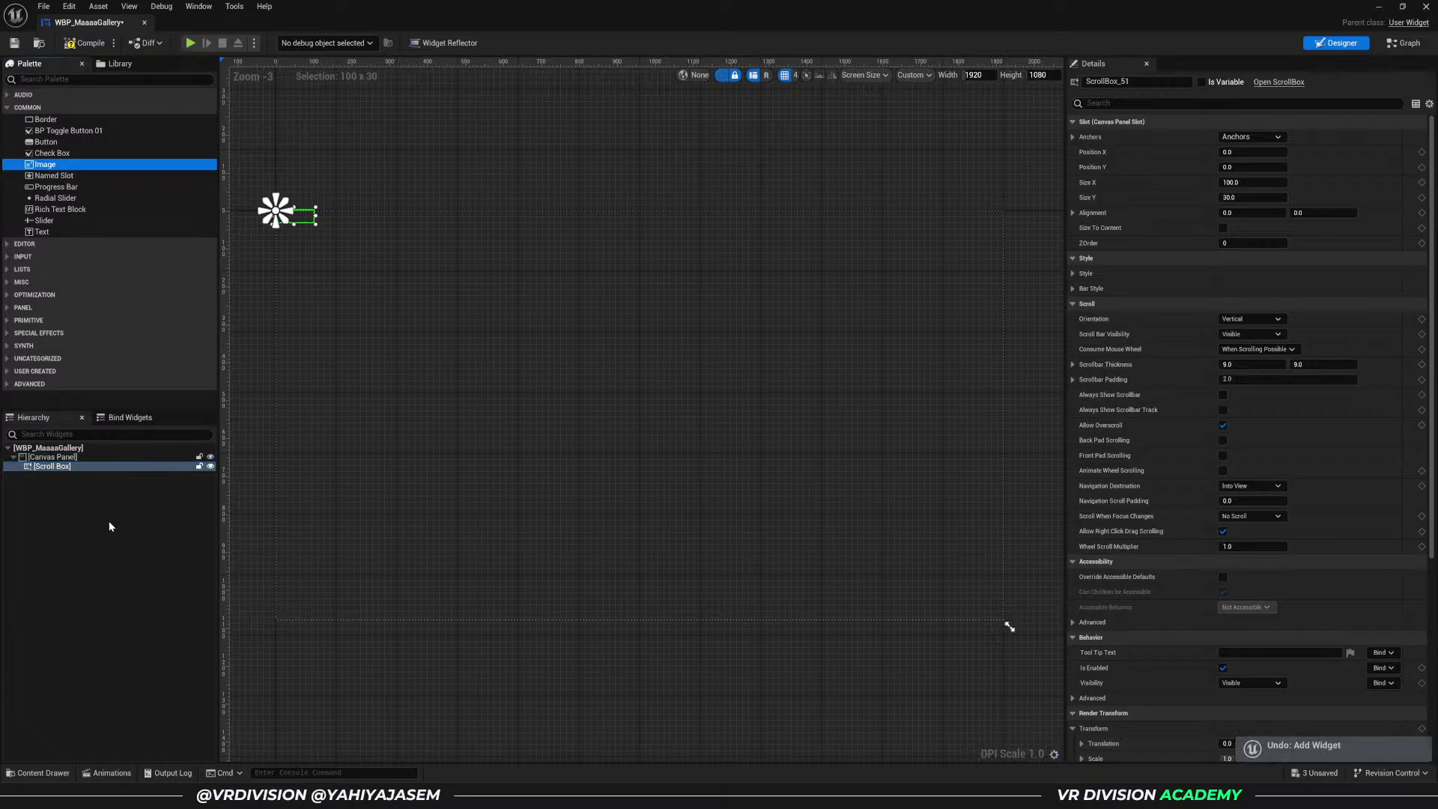
- Enlarge the Scroll Box to about 1292 by 895 and move it to position X 340, Y 76 on the canvas
{"action": "left_click", "coordinate": [87, 494]}
{"action": "left_click", "coordinate": [72, 458]}
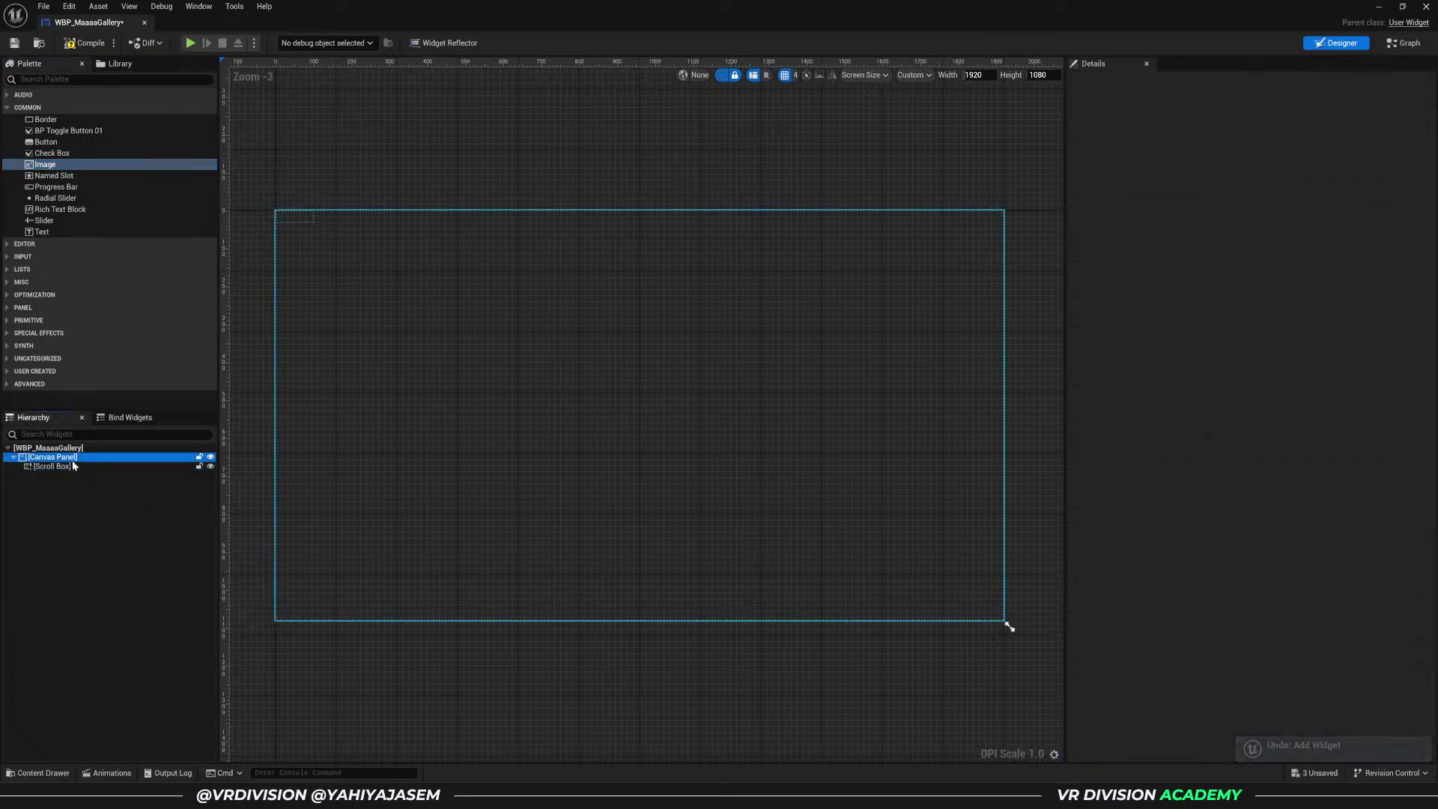
{"action": "left_click", "coordinate": [78, 467]}
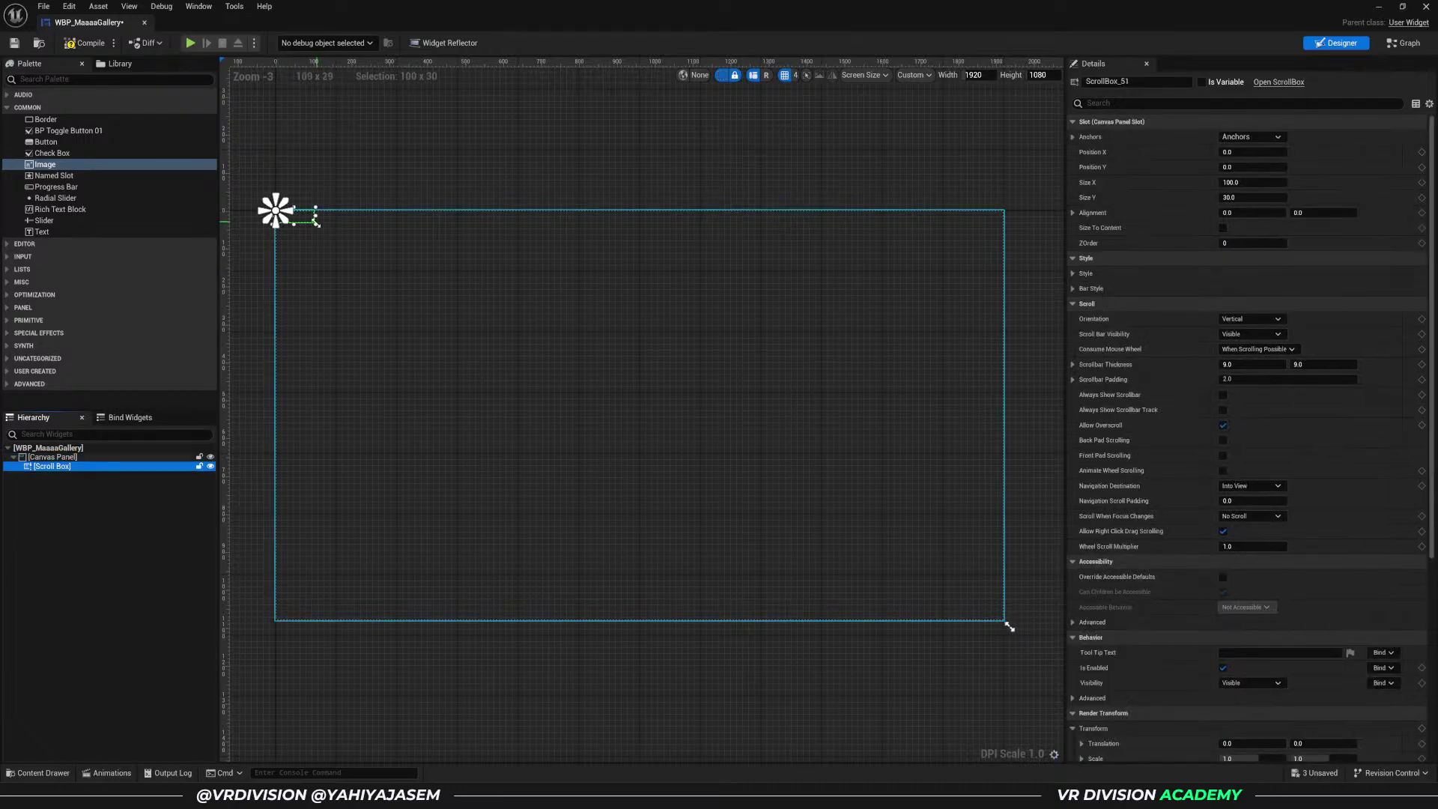
{"action": "left_click_drag", "start_coordinate": [315, 223], "coordinate": [764, 552]}
{"action": "left_click_drag", "start_coordinate": [537, 438], "coordinate": [659, 459]}
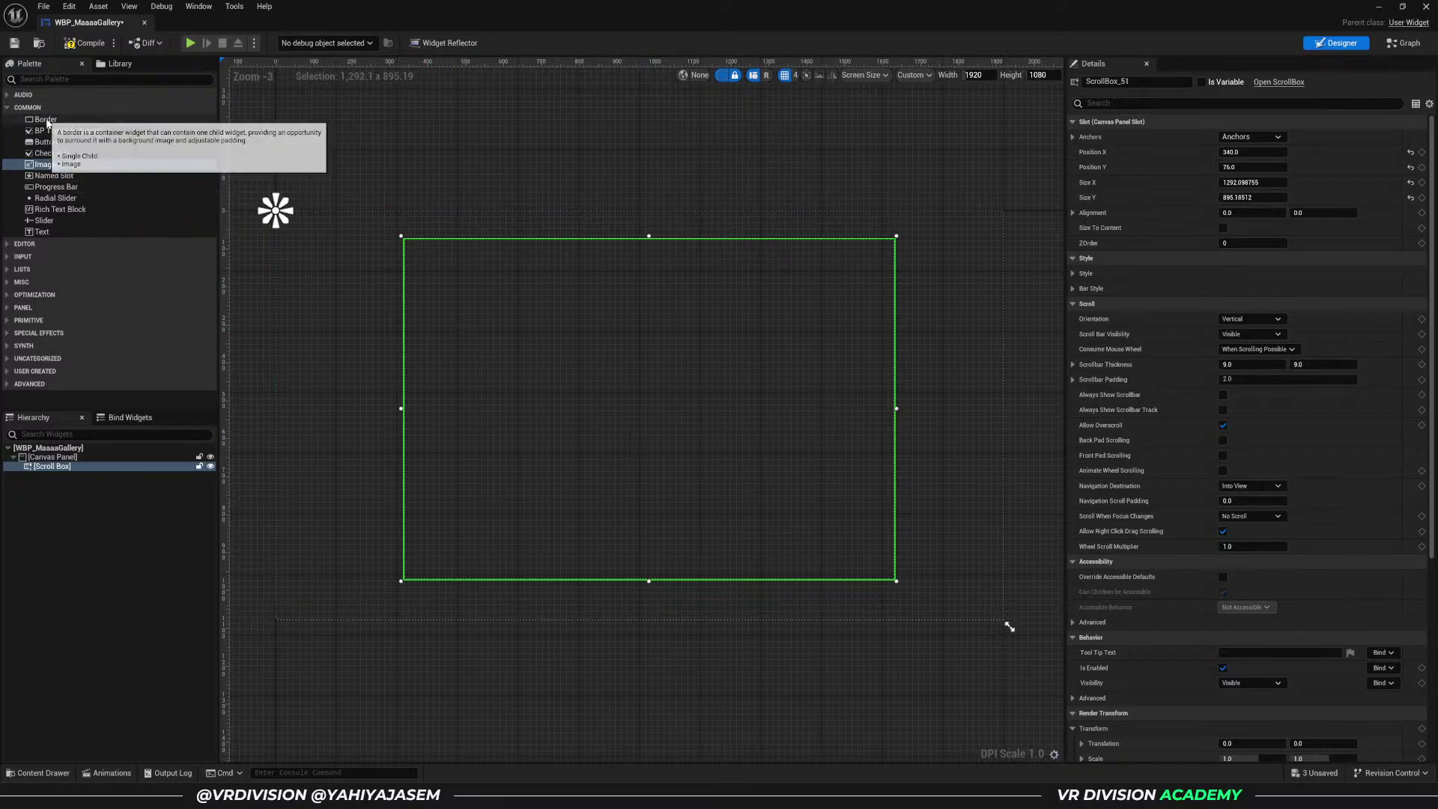
- Add an Image inside the Scroll Box and assign the Static_Shot_5 texture as its brush image
{"action": "left_click_drag", "start_coordinate": [67, 170], "coordinate": [54, 470]}
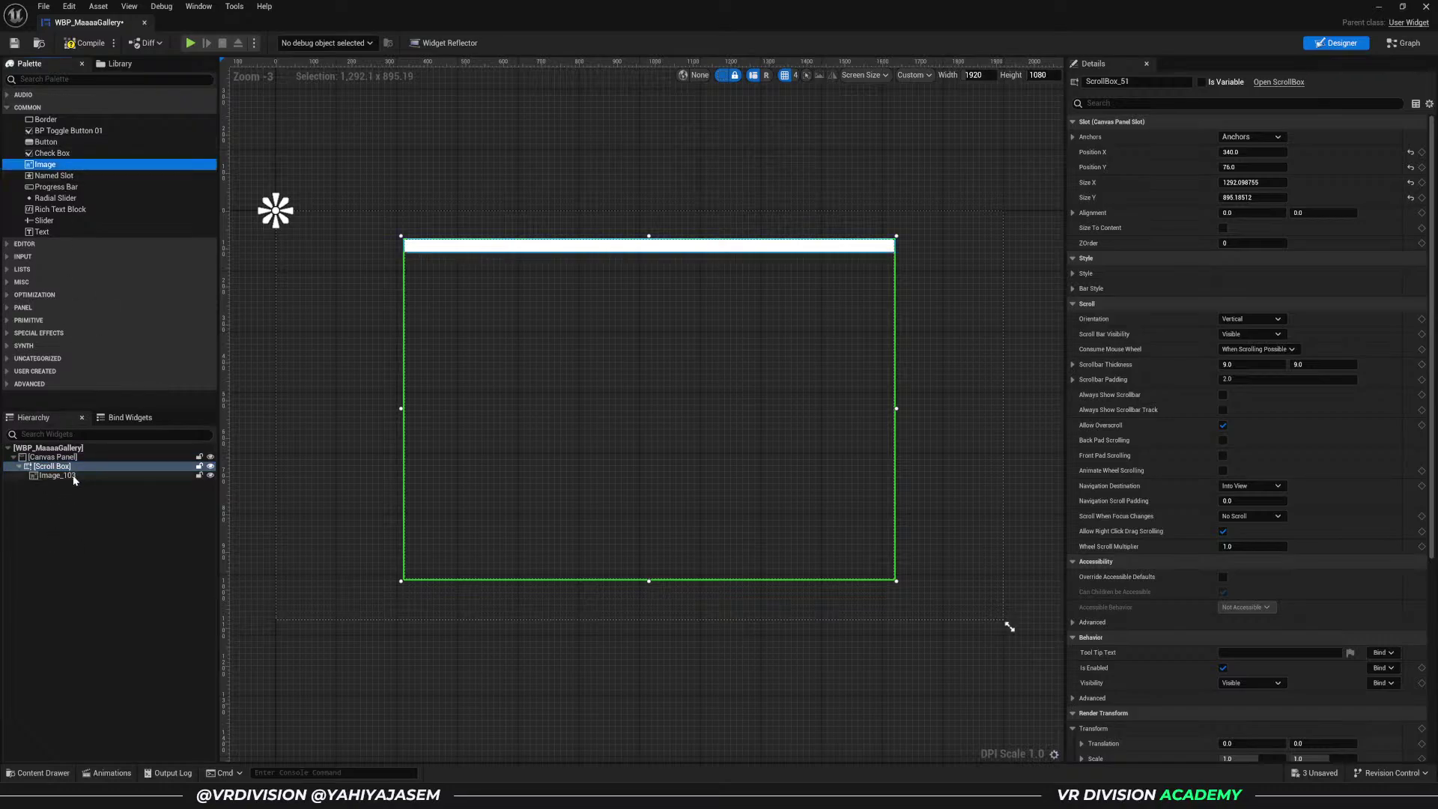
{"action": "left_click", "coordinate": [71, 476]}
{"action": "key", "text": "ctrl+space"}
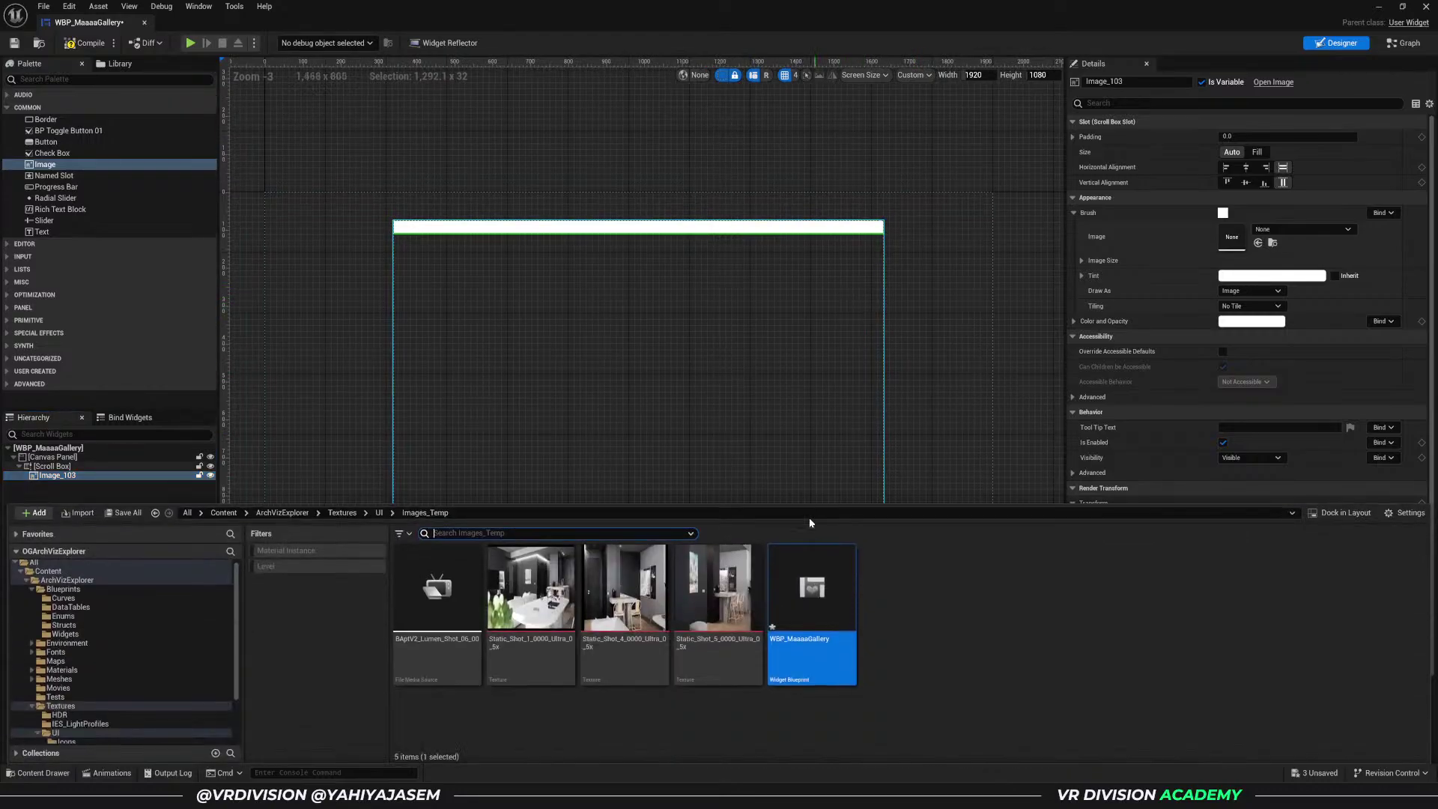
{"action": "left_click_drag", "start_coordinate": [718, 588], "coordinate": [1232, 237]}
{"action": "key", "text": "ctrl+space"}
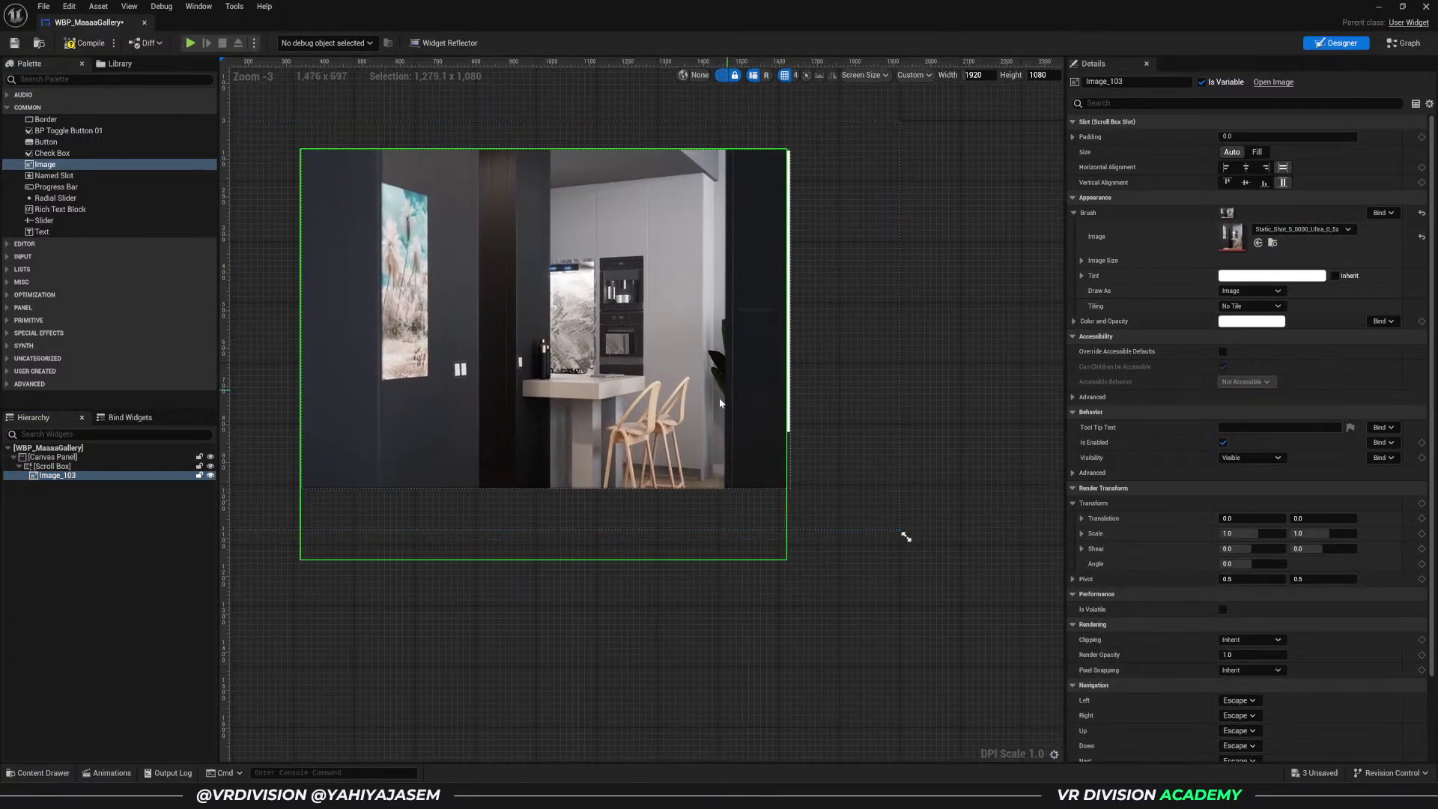
- Duplicate the image twice inside the Scroll Box, and compile and save the widget
{"action": "key", "text": "ctrl+d"}
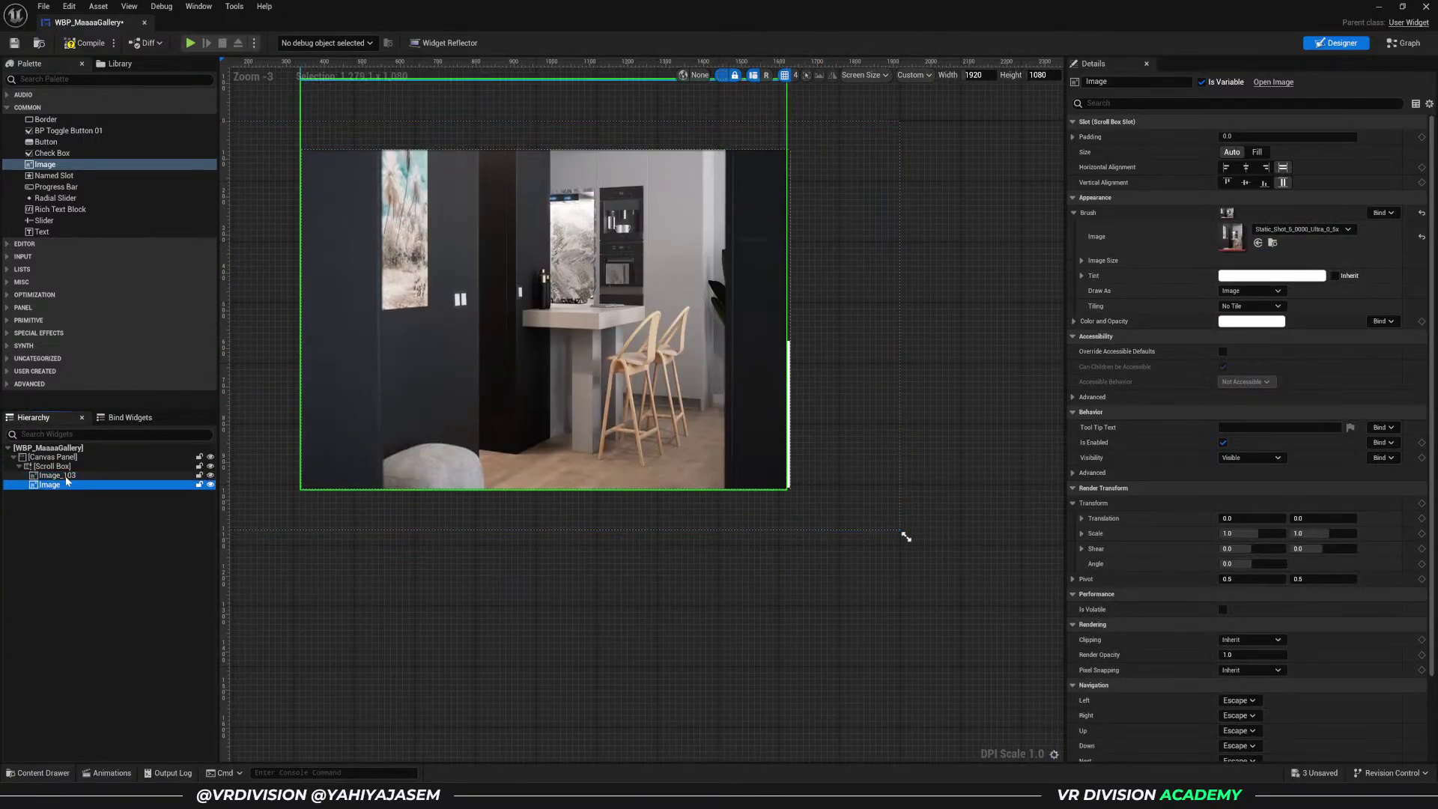
{"action": "key", "text": "ctrl+d"}
{"action": "scroll", "coordinate": [564, 449], "scroll_direction": "up", "scroll_amount": 3}
{"action": "scroll", "coordinate": [564, 449], "scroll_direction": "down", "scroll_amount": 3}
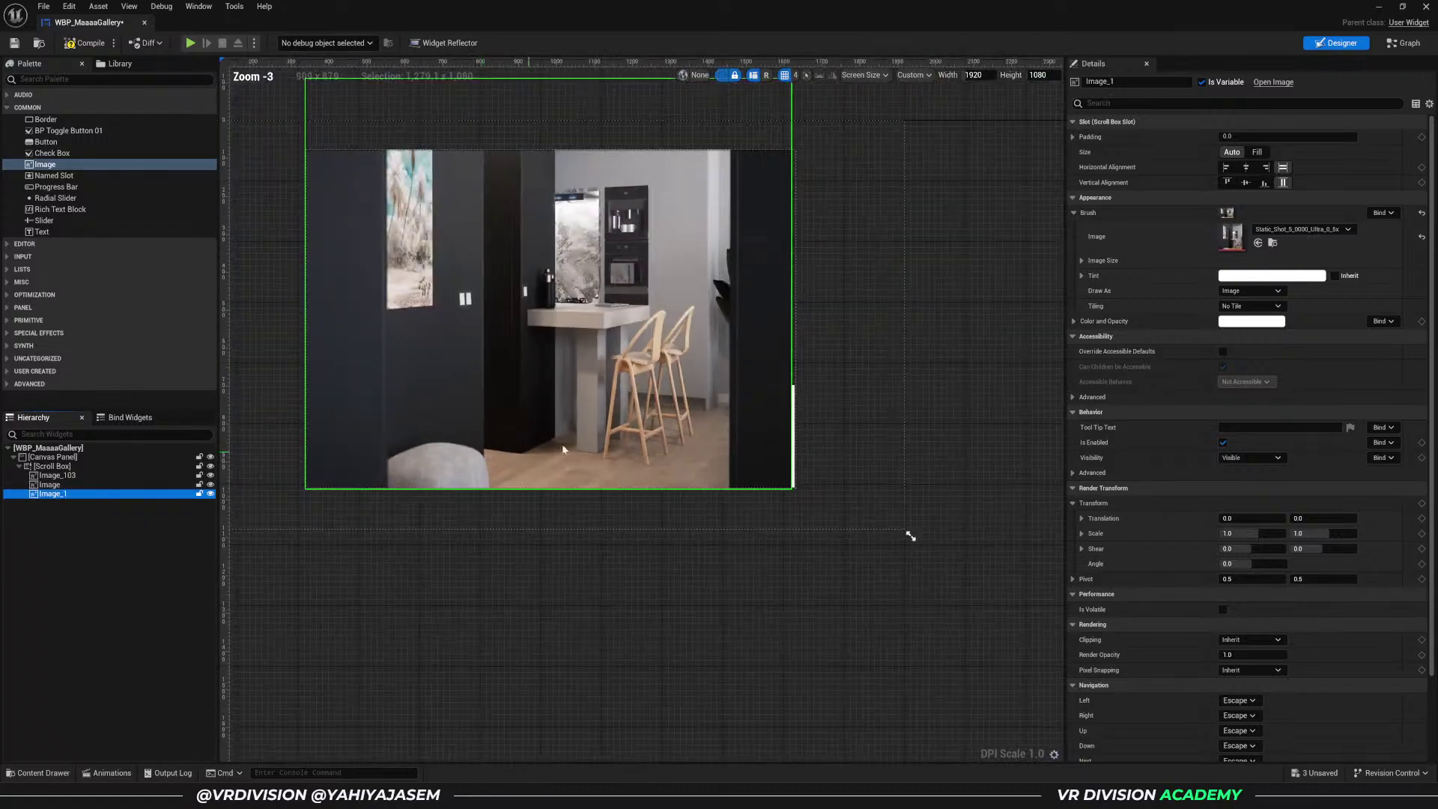
{"action": "scroll", "coordinate": [563, 449], "scroll_direction": "down", "scroll_amount": 1}
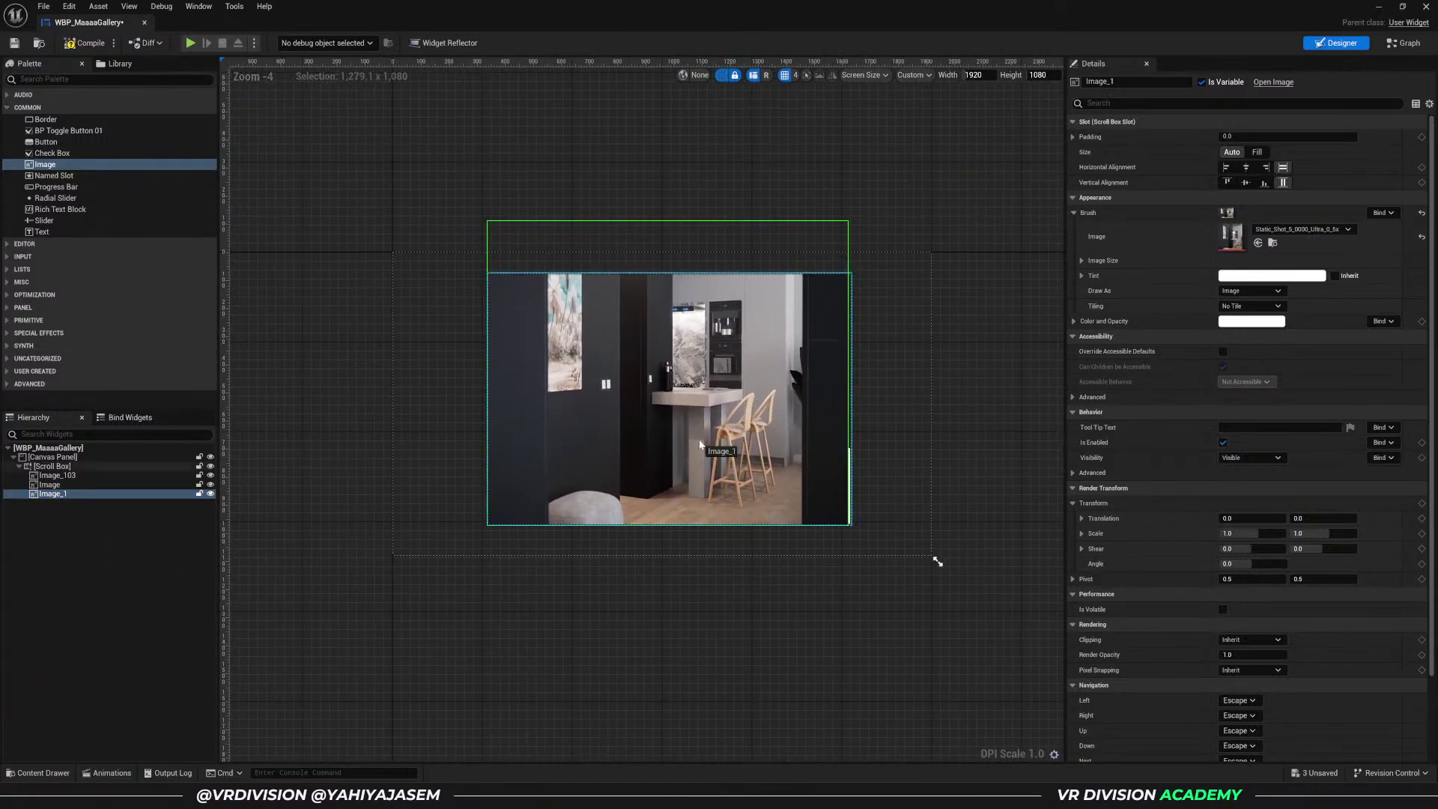
{"action": "left_click", "coordinate": [84, 44]}
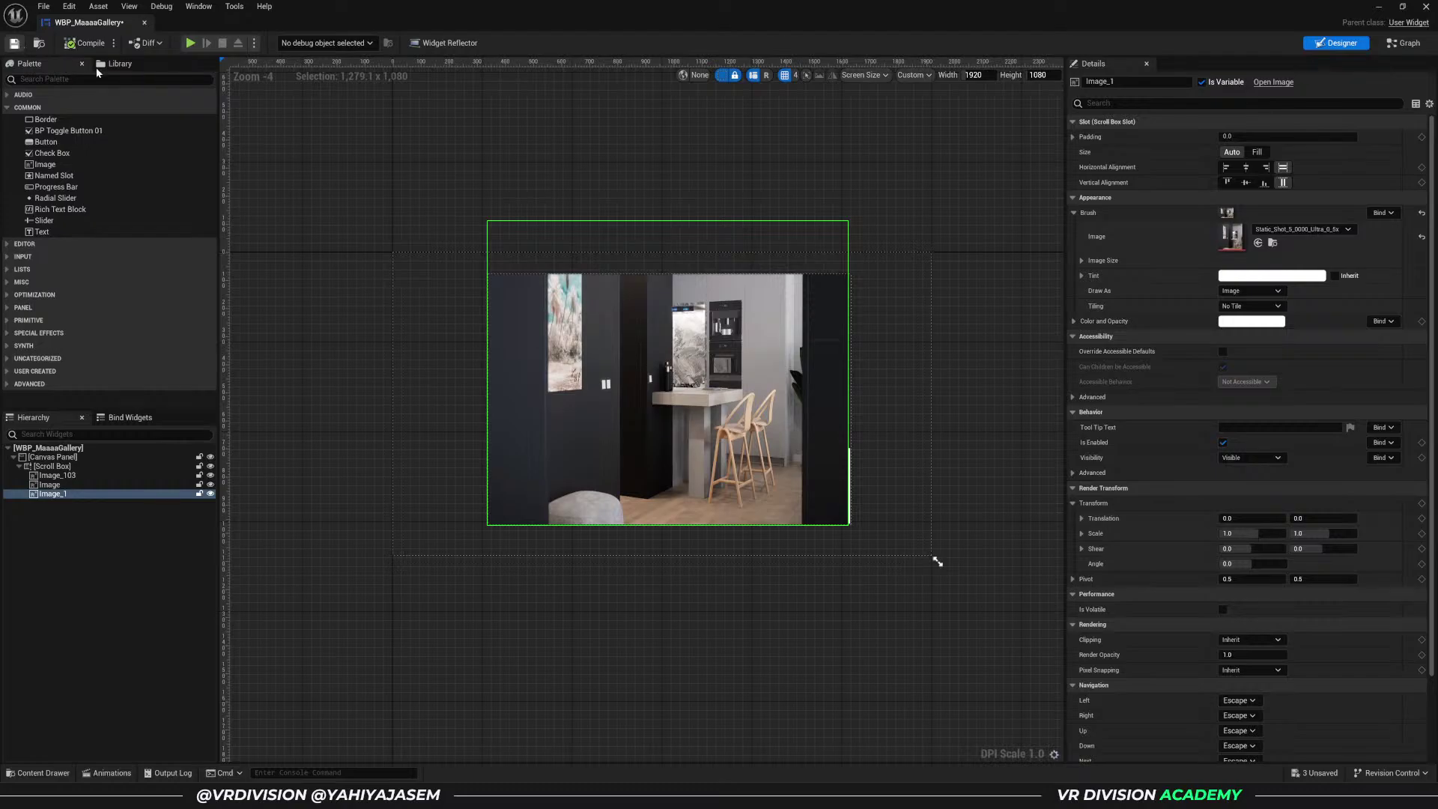
- Create a new level with the default name in Images_Temp and open it, saving all pending content
{"action": "key", "text": "ctrl+space"}
{"action": "right_click", "coordinate": [944, 677]}
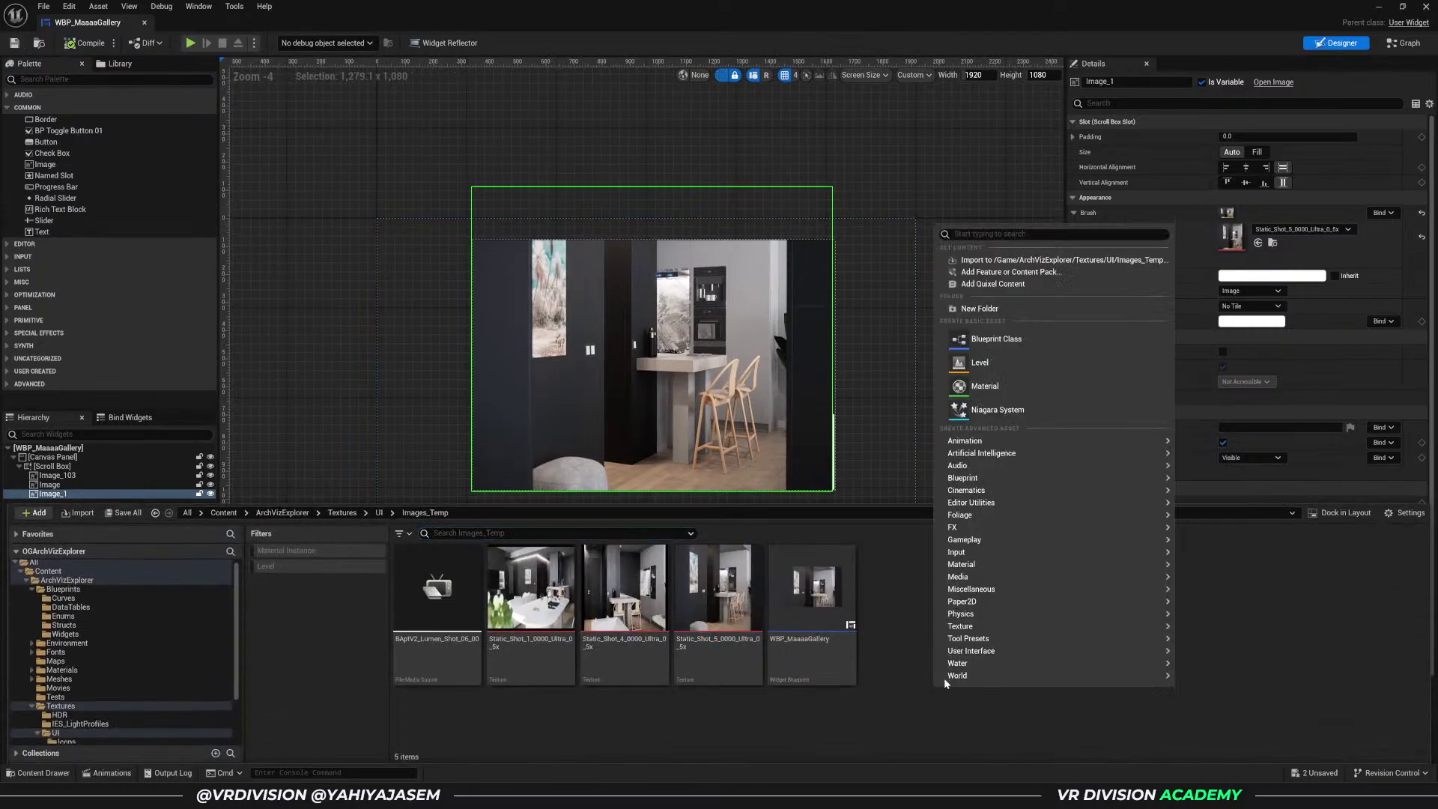
{"action": "left_click", "coordinate": [1008, 375]}
{"action": "key", "text": "Return"}
{"action": "double_click", "coordinate": [530, 592]}
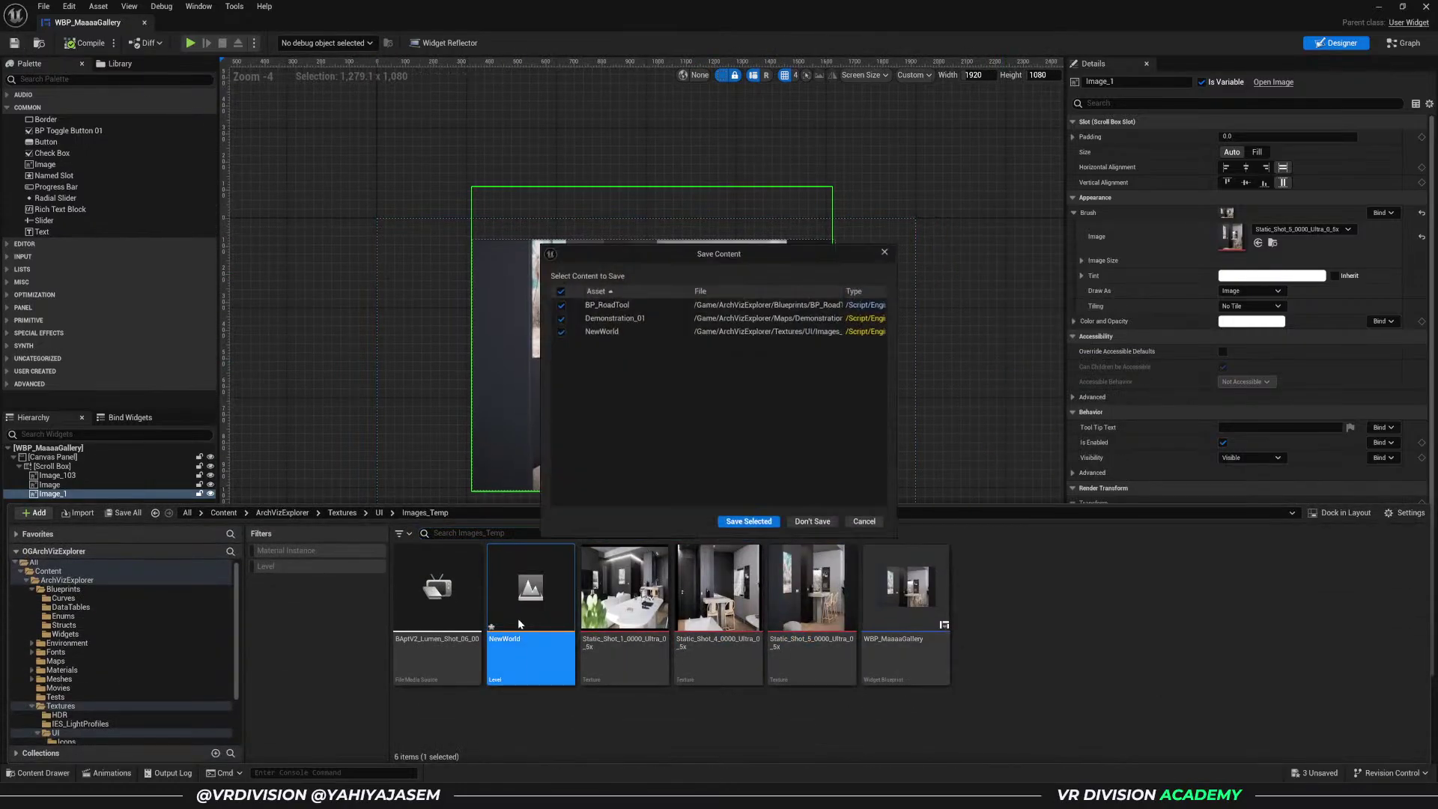
{"action": "left_click", "coordinate": [758, 518]}
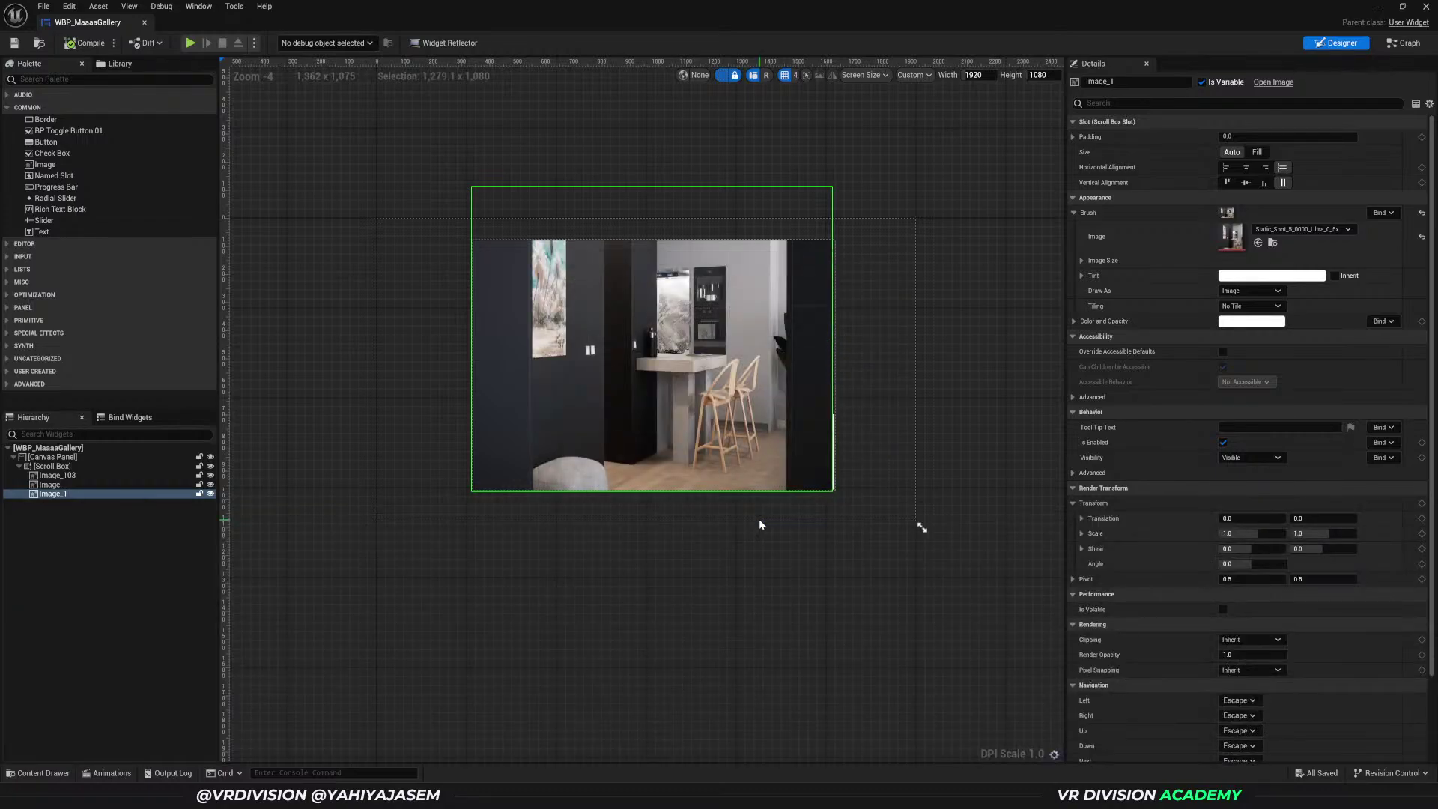
{"action": "left_click", "coordinate": [129, 7]}
{"action": "left_click", "coordinate": [129, 6]}
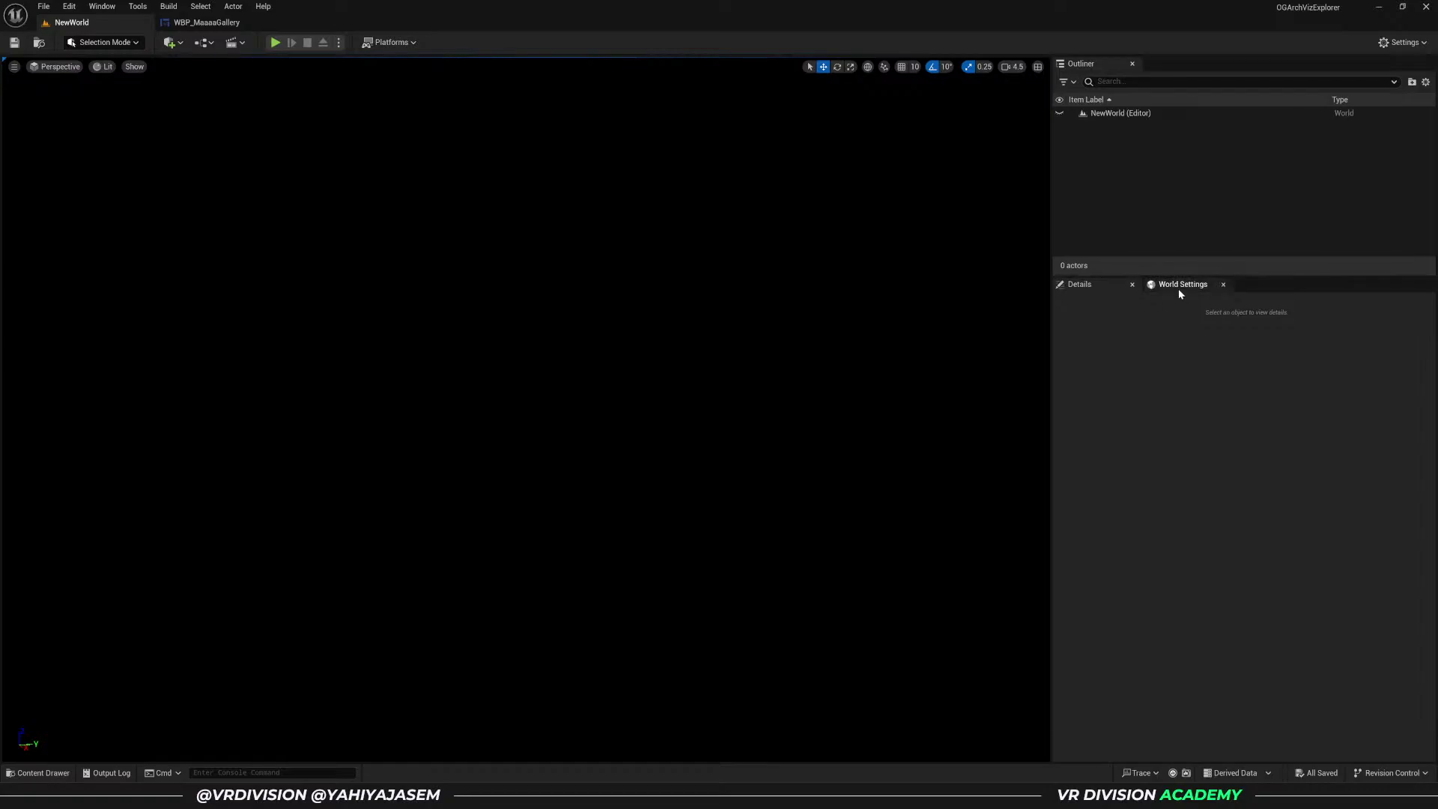
- Open the new level's Level Blueprint and delete the Event Tick node
{"action": "left_click", "coordinate": [1179, 288]}
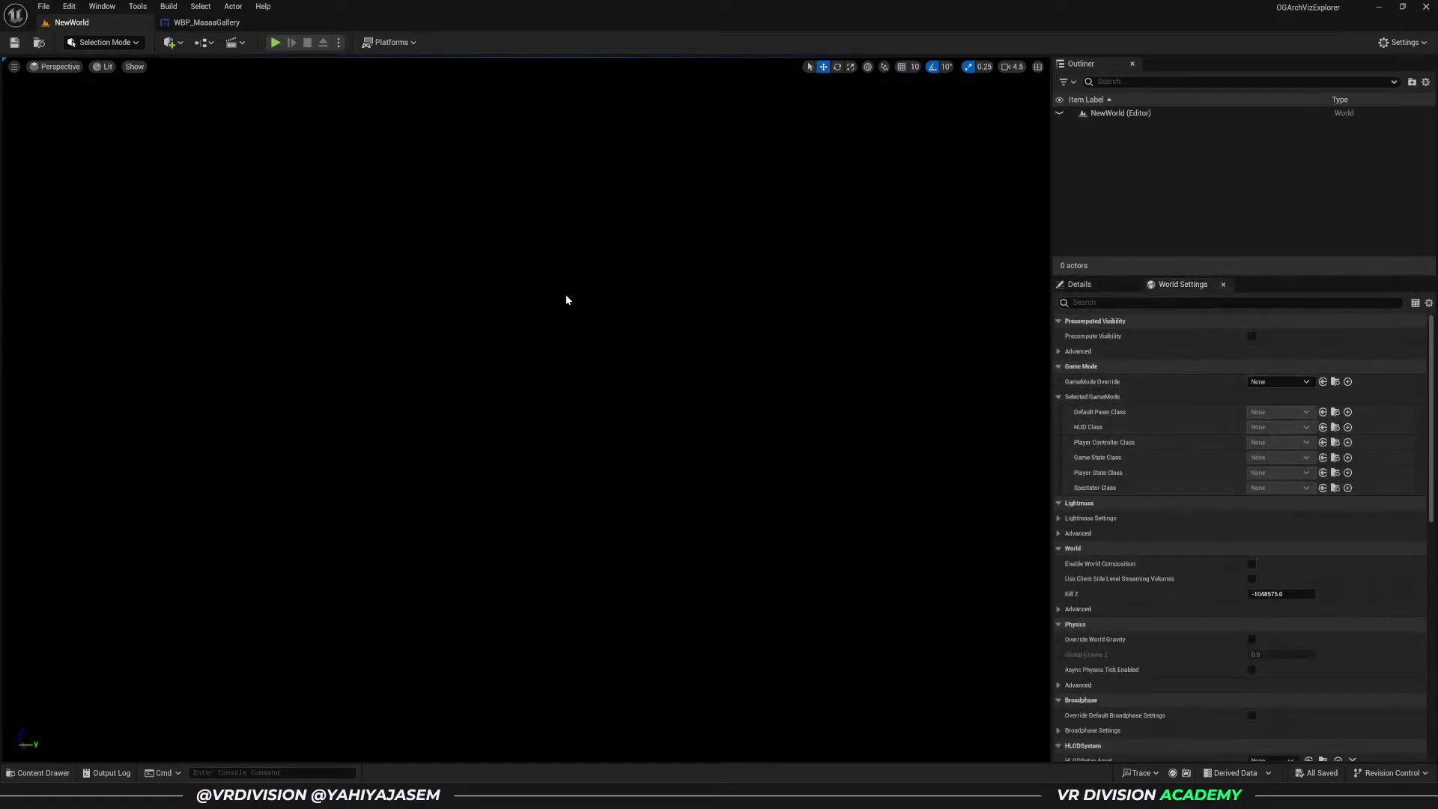
{"action": "left_click", "coordinate": [202, 42]}
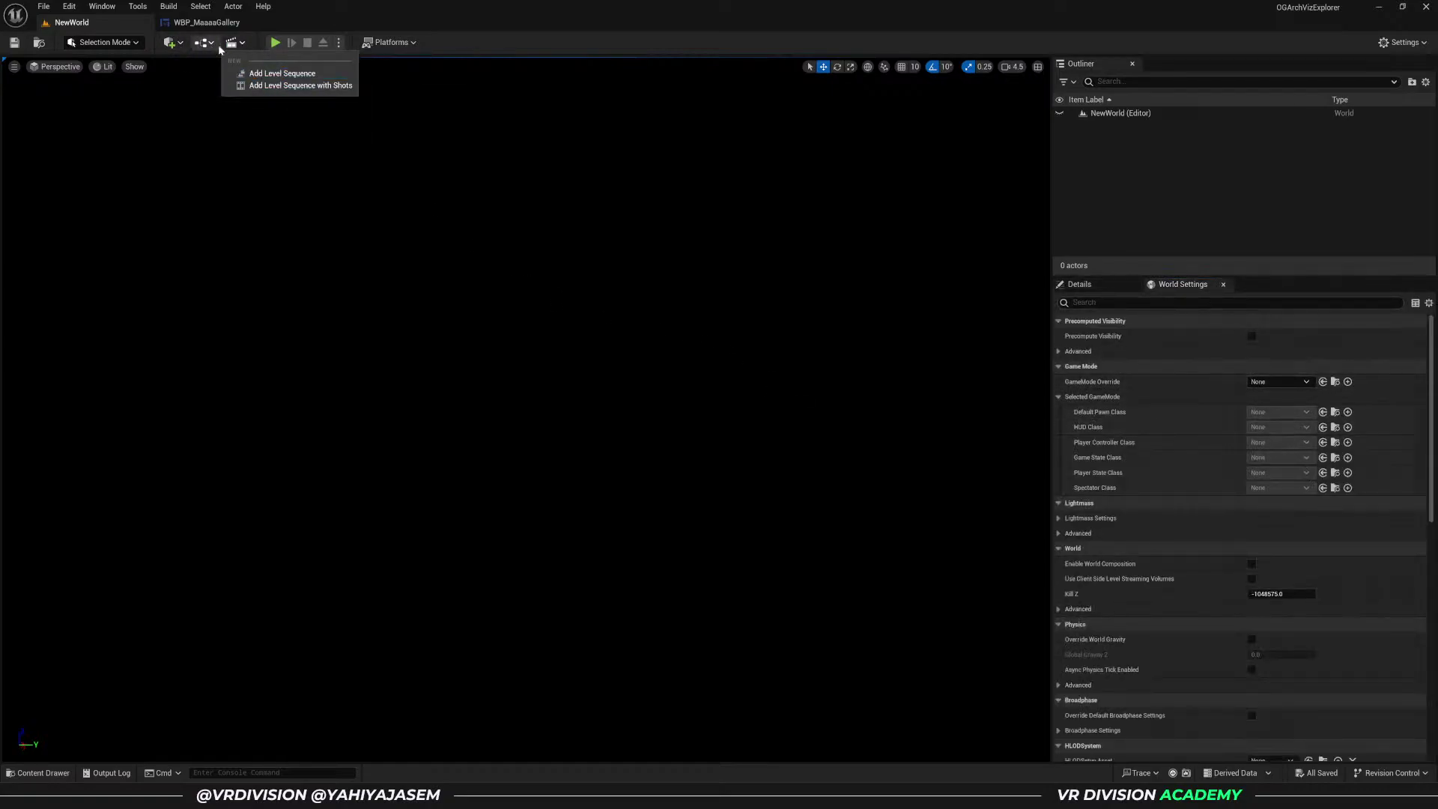
{"action": "left_click", "coordinate": [257, 121]}
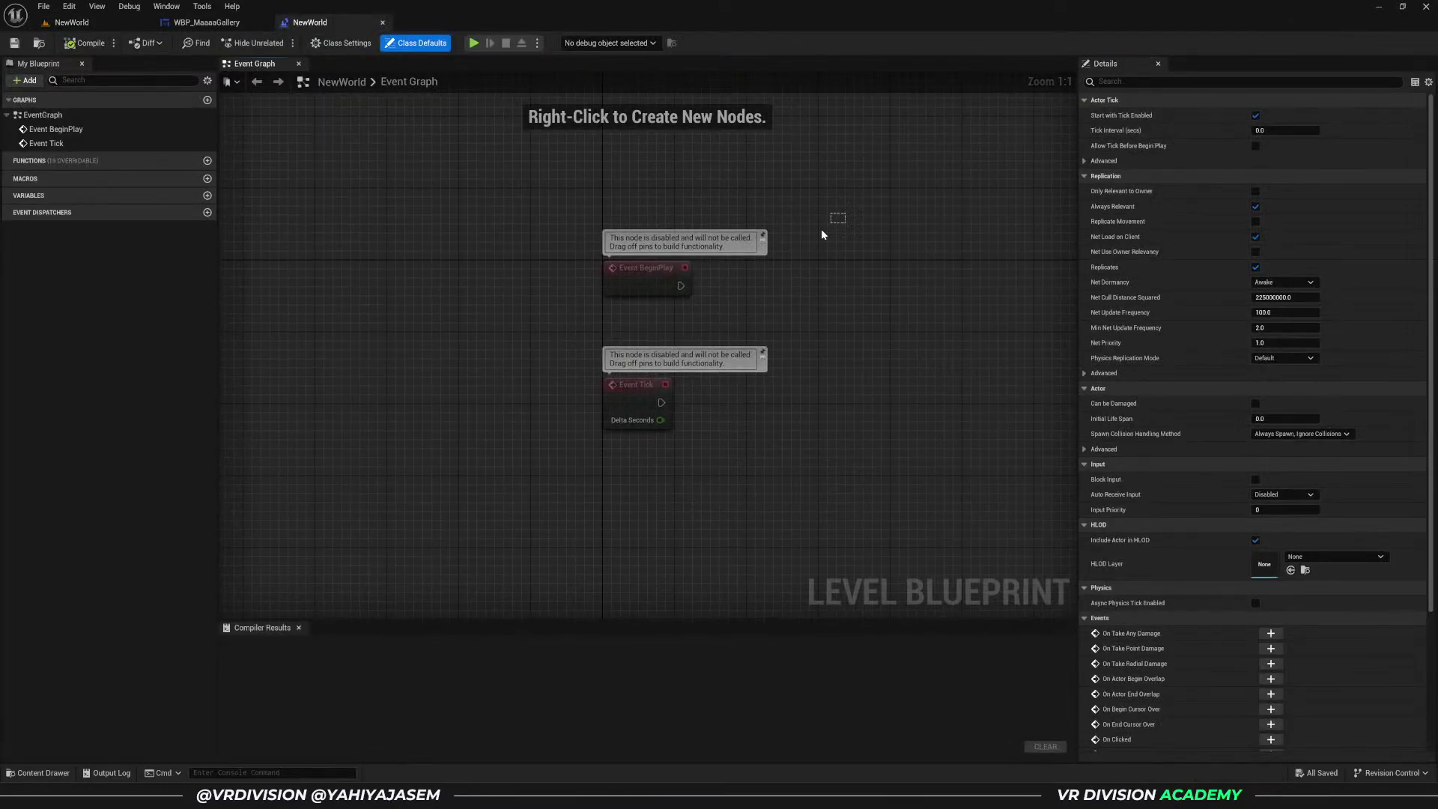
{"action": "left_click_drag", "start_coordinate": [703, 443], "coordinate": [663, 442]}
{"action": "key", "text": "Delete"}
- Add a Create Widget node after Event BeginPlay and set its class to WBP_MaaaaGallery
{"action": "left_click_drag", "start_coordinate": [680, 285], "coordinate": [794, 293]}
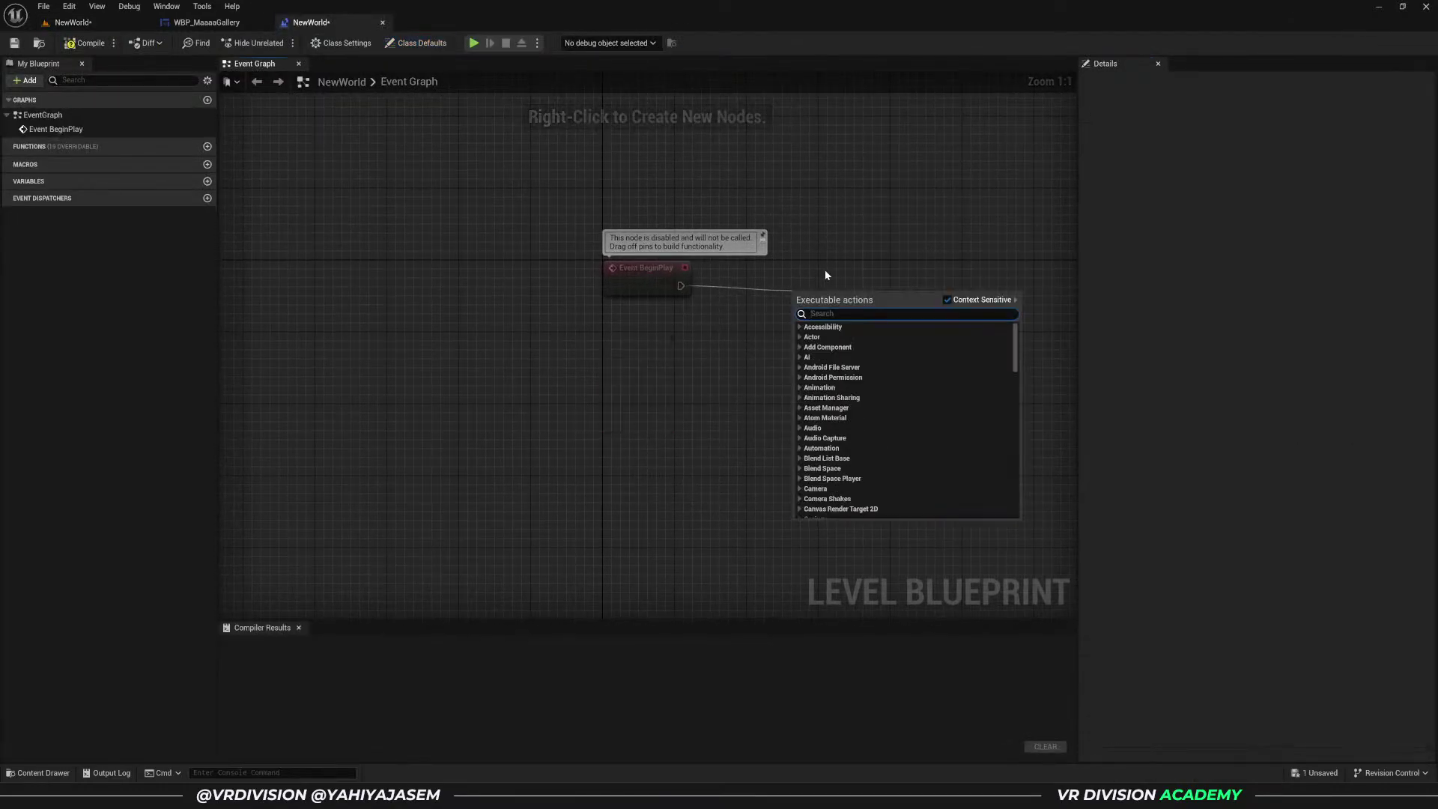
{"action": "type", "text": "create widget"}
{"action": "key", "text": "Return"}
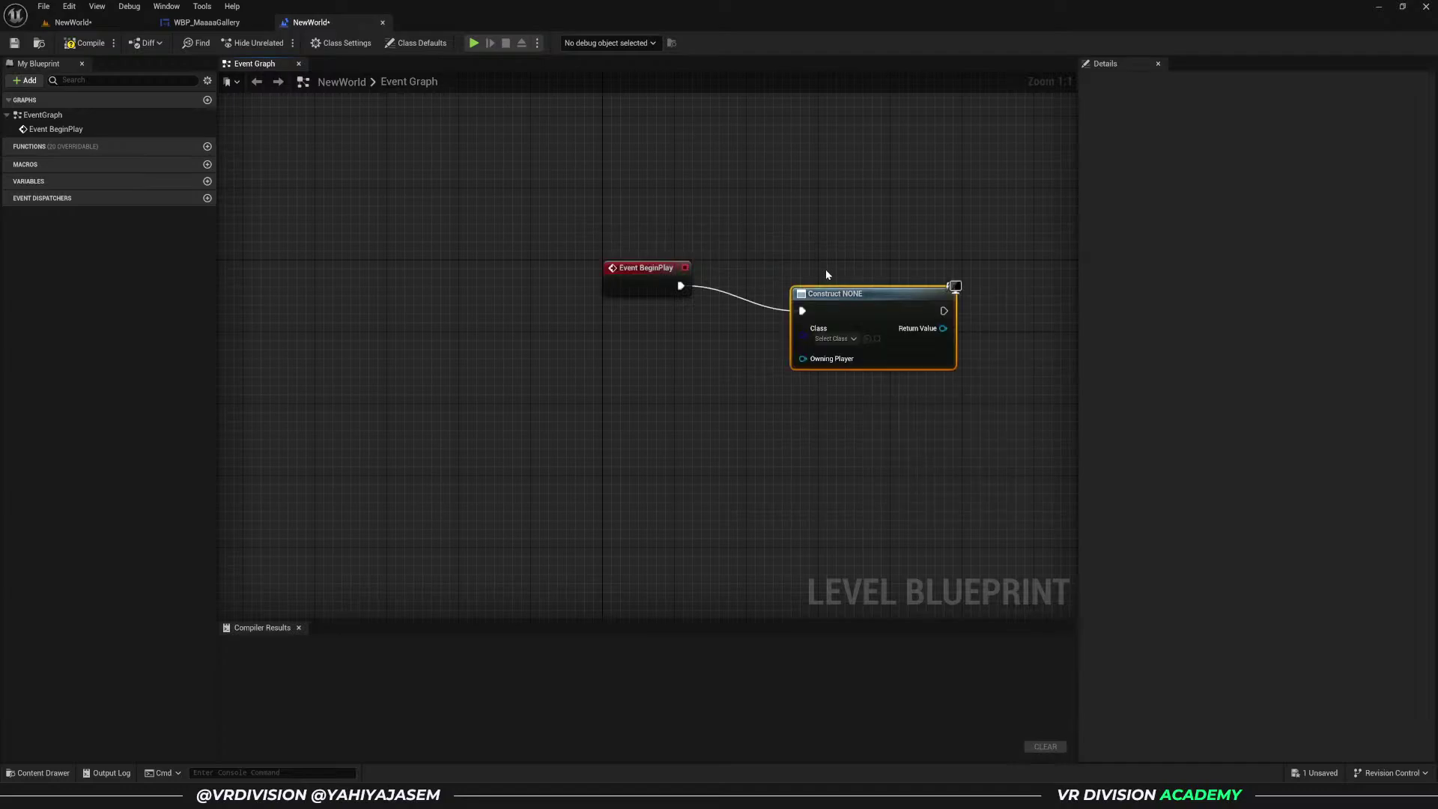
{"action": "left_click", "coordinate": [849, 341]}
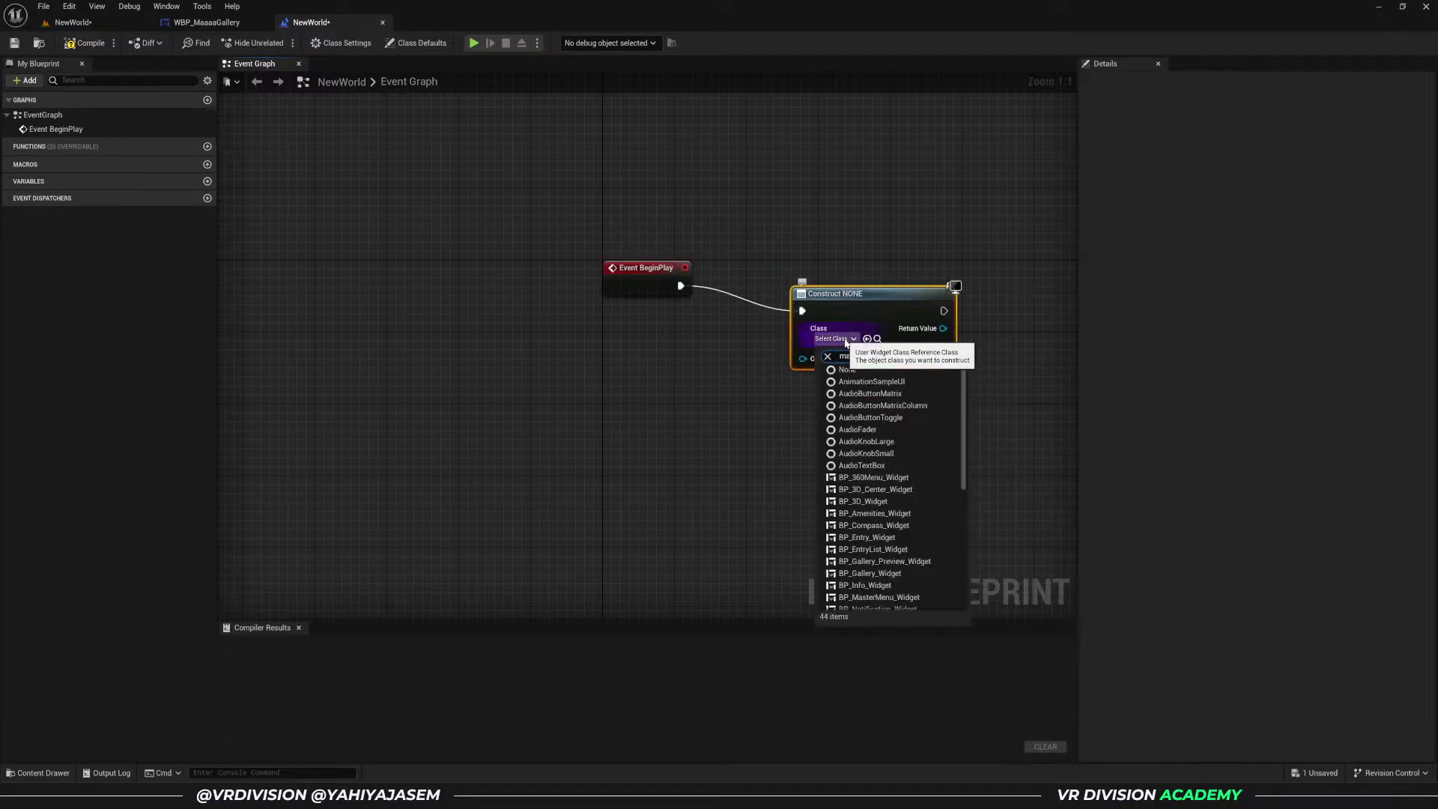
{"action": "type", "text": "ma"}
{"action": "left_click", "coordinate": [902, 378]}
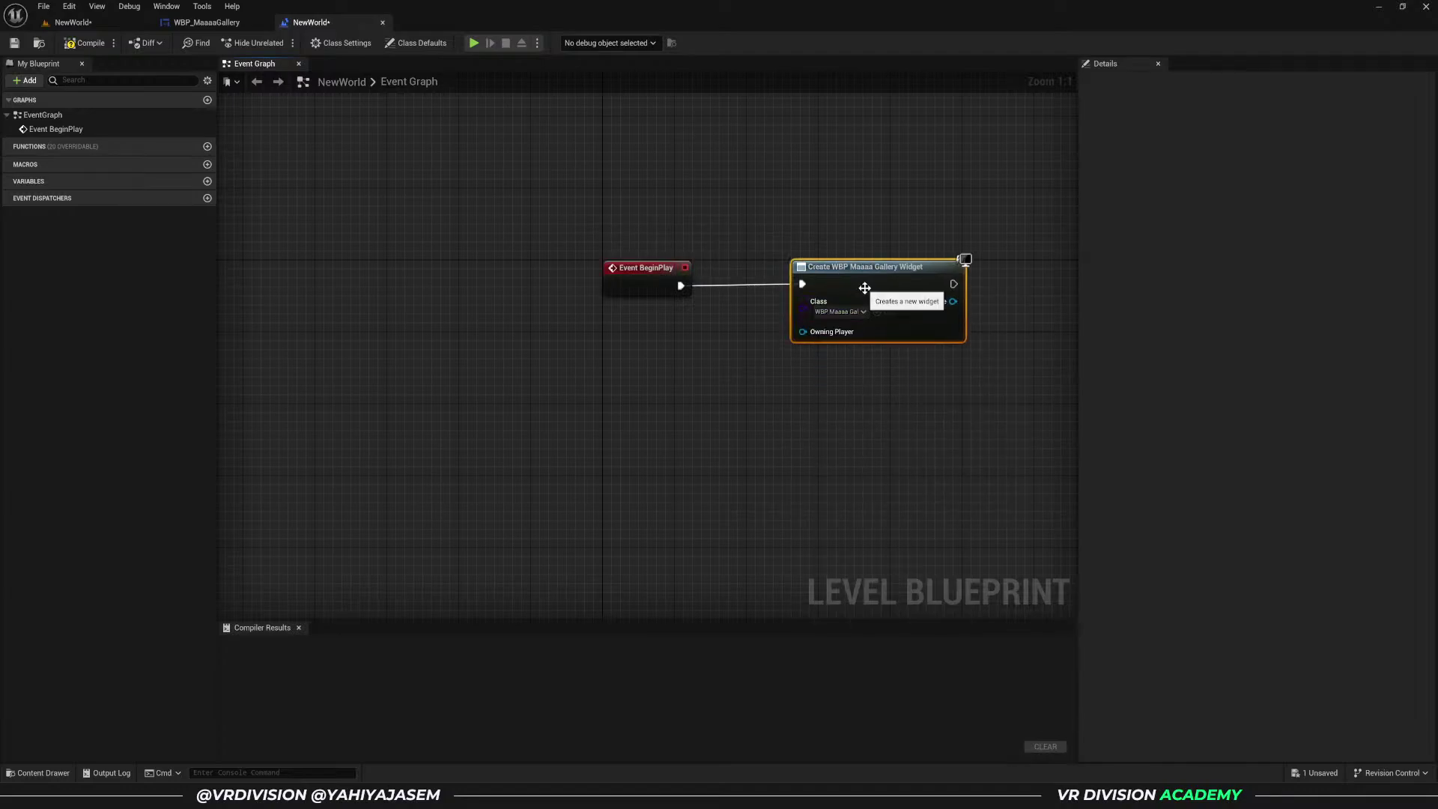
- Add an Add to Viewport node after the Create Widget node, with Return Value wired to Target, and compile the Level Blueprint
{"action": "right_click_drag", "start_coordinate": [951, 294], "coordinate": [817, 329]}
{"action": "left_click_drag", "start_coordinate": [815, 326], "coordinate": [886, 327]}
{"action": "type", "text": "add to"}
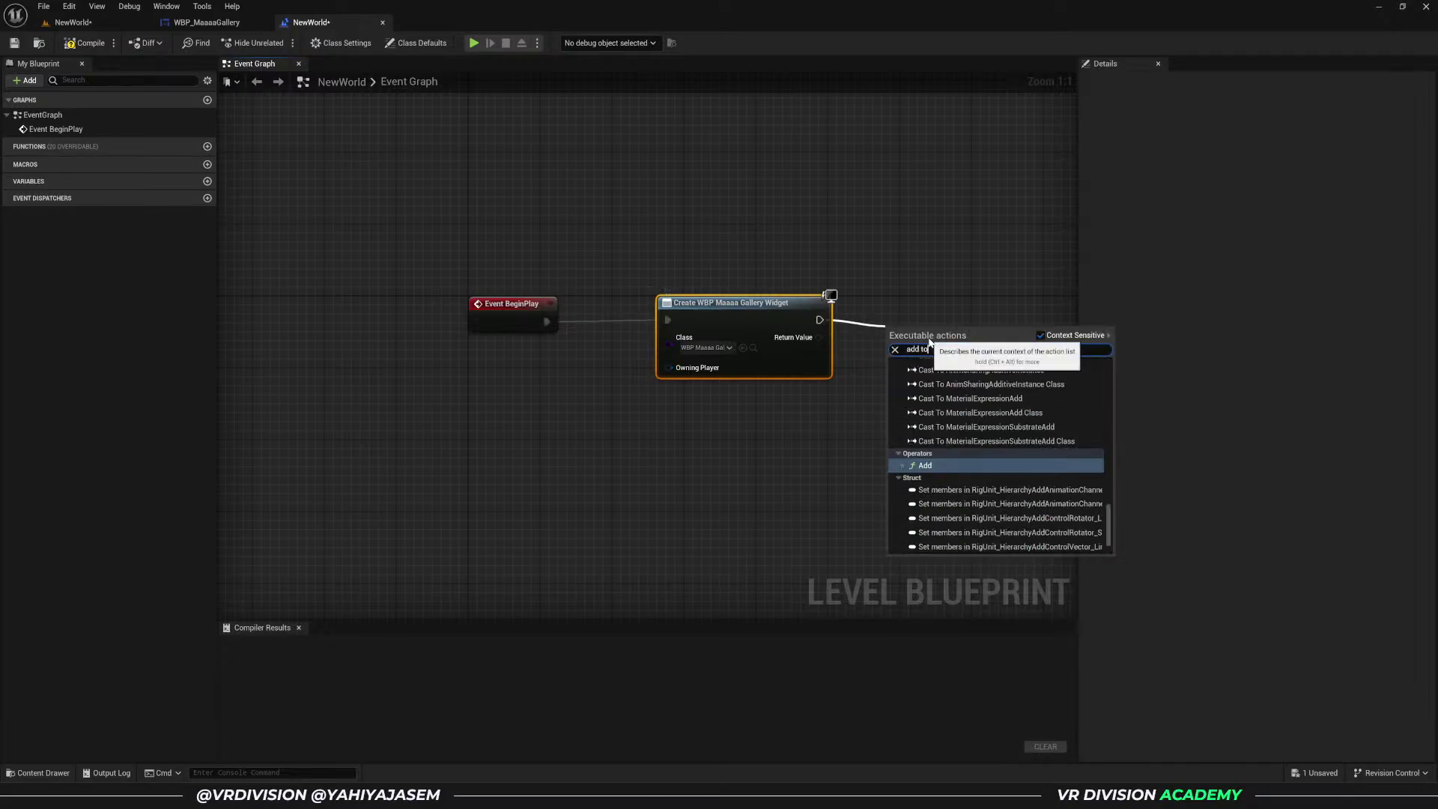
{"action": "type", "text": " view"}
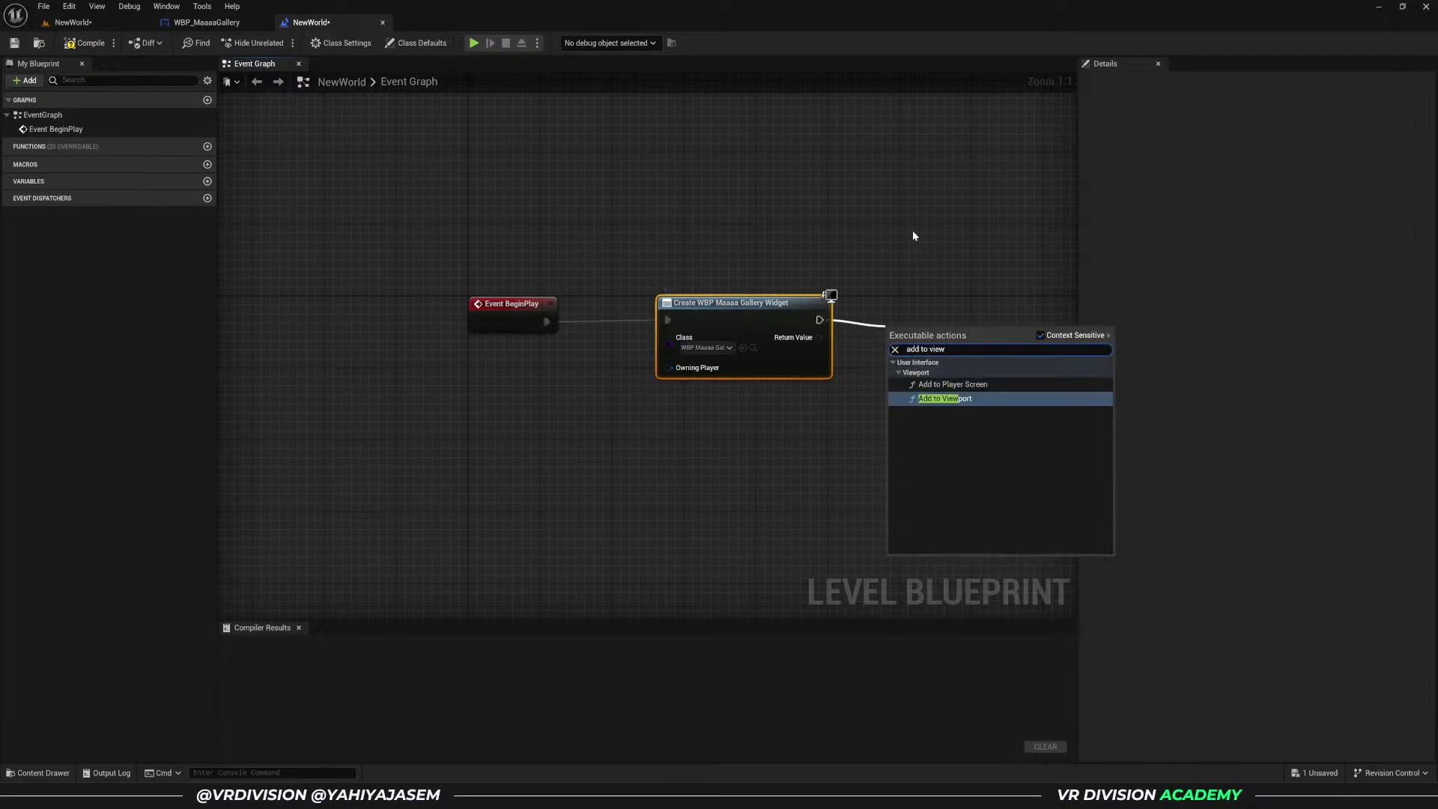
{"action": "key", "text": "Return"}
{"action": "left_click_drag", "start_coordinate": [893, 374], "coordinate": [940, 292]}
{"action": "right_click_drag", "start_coordinate": [940, 292], "coordinate": [762, 291]}
{"action": "left_click", "coordinate": [83, 42]}
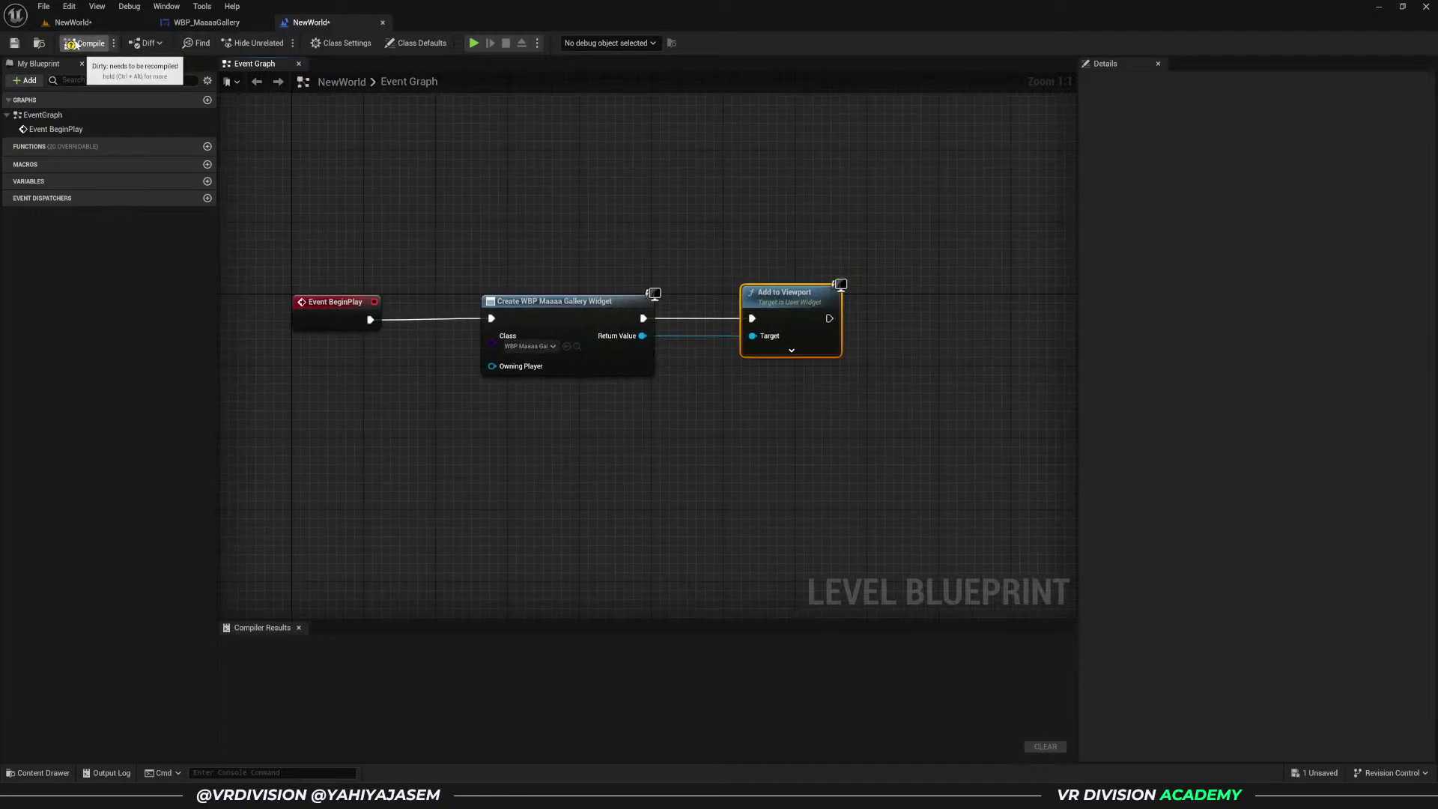
- Play the new level, dismiss the welcome popup, and scroll the gallery images vertically to test the widget
{"action": "left_click", "coordinate": [475, 43]}
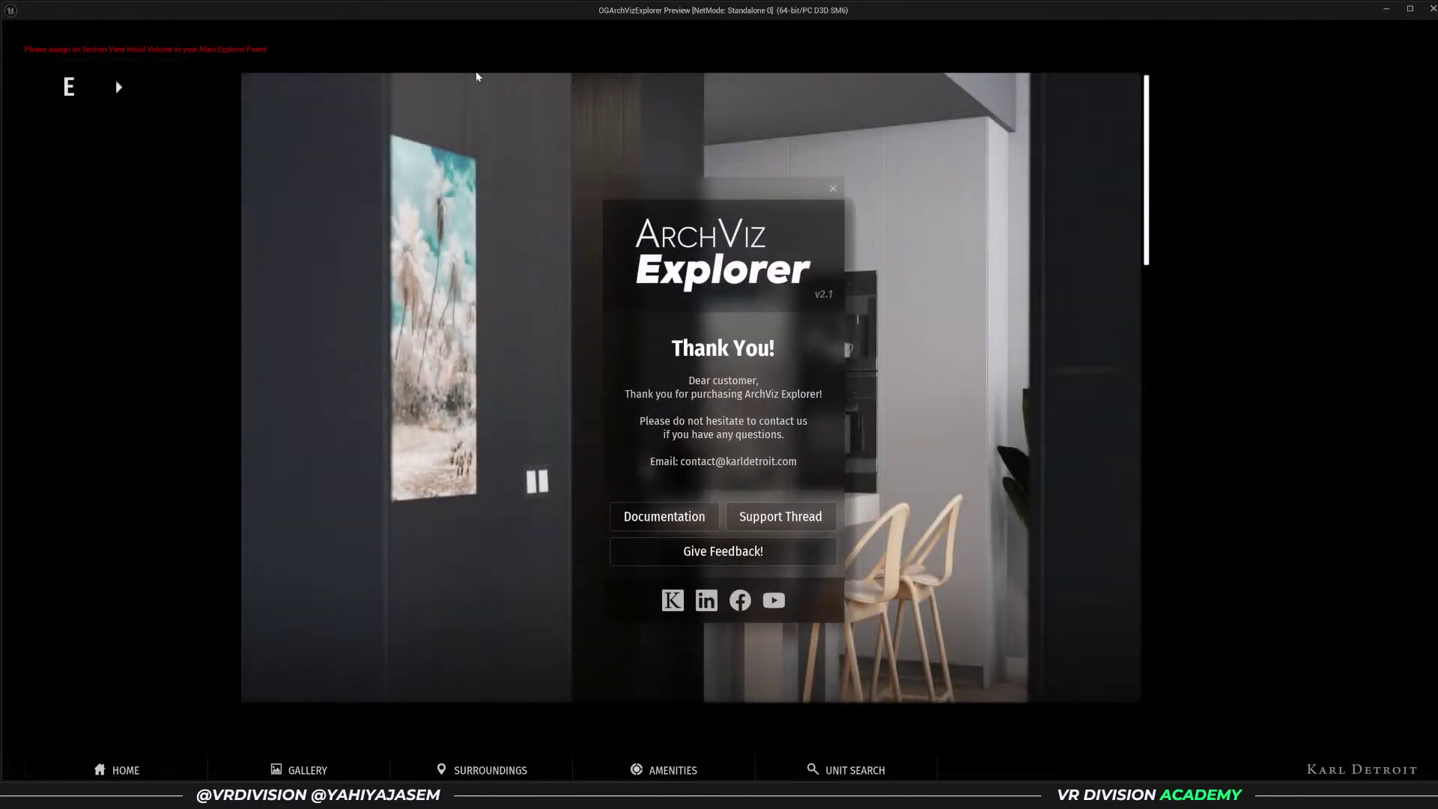
{"action": "left_click", "coordinate": [834, 190]}
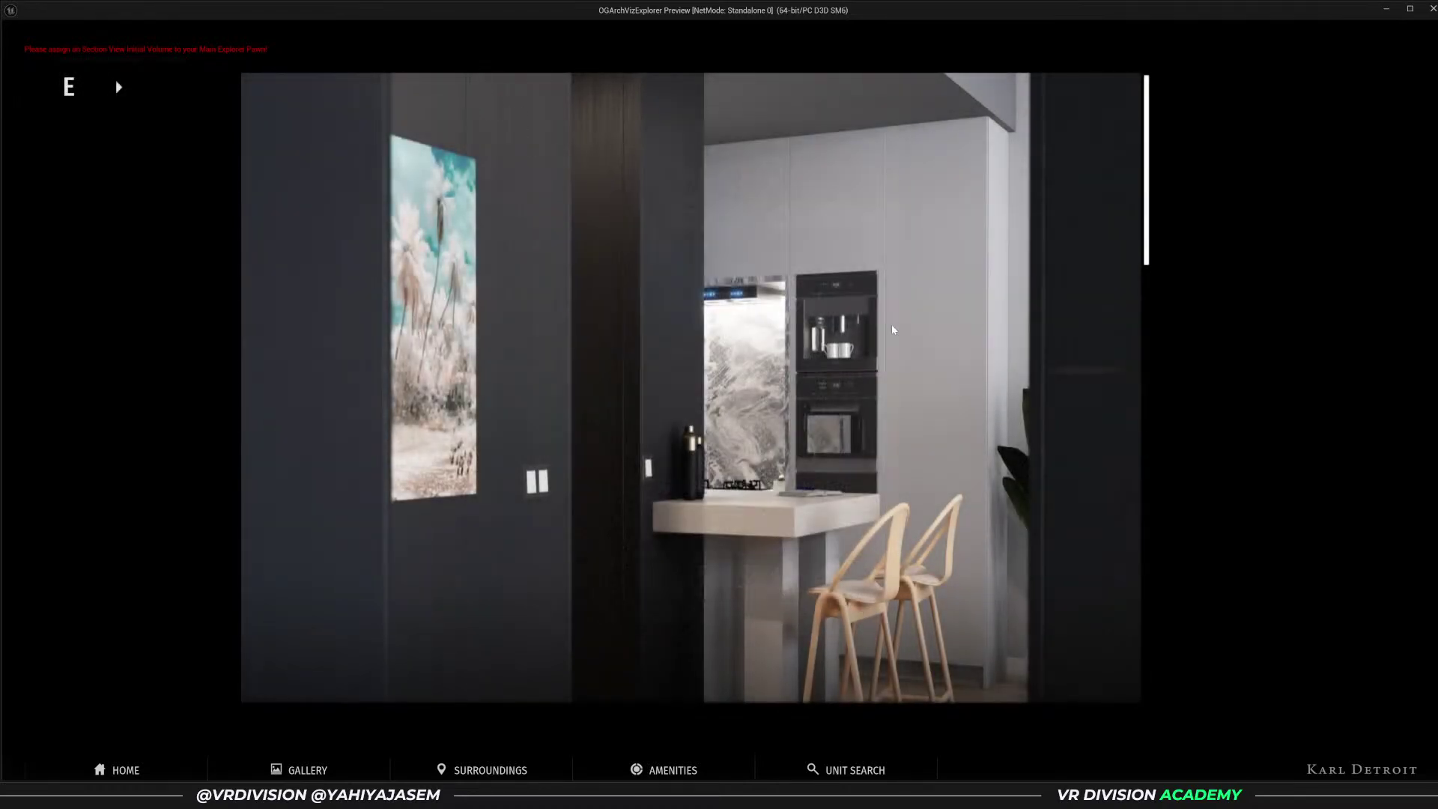
{"action": "left_click_drag", "start_coordinate": [1151, 223], "coordinate": [1179, 170]}
{"action": "key", "text": "Escape"}
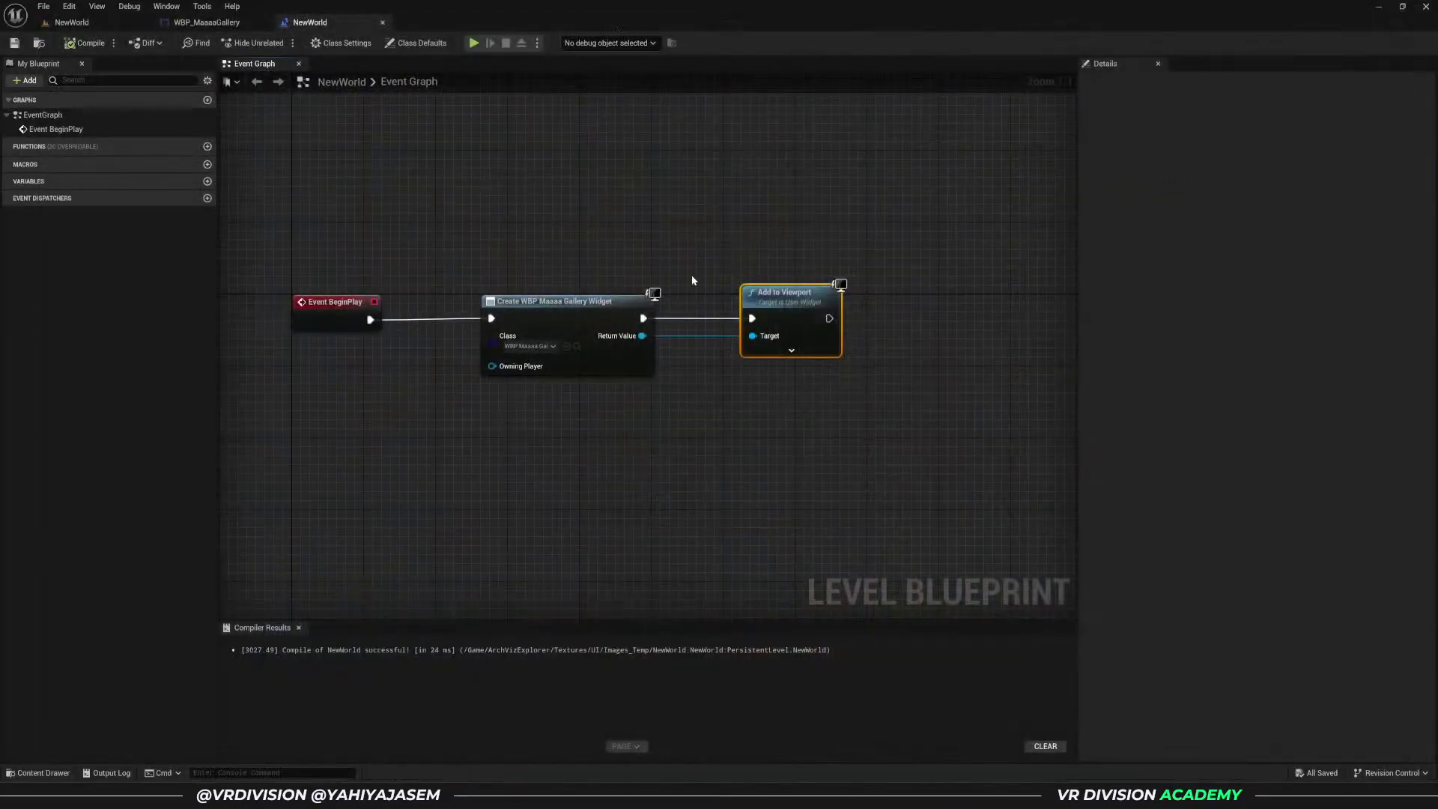
- Set the Scroll Box orientation to Horizontal in WBP_MaaaaGallery
{"action": "left_click", "coordinate": [192, 22]}
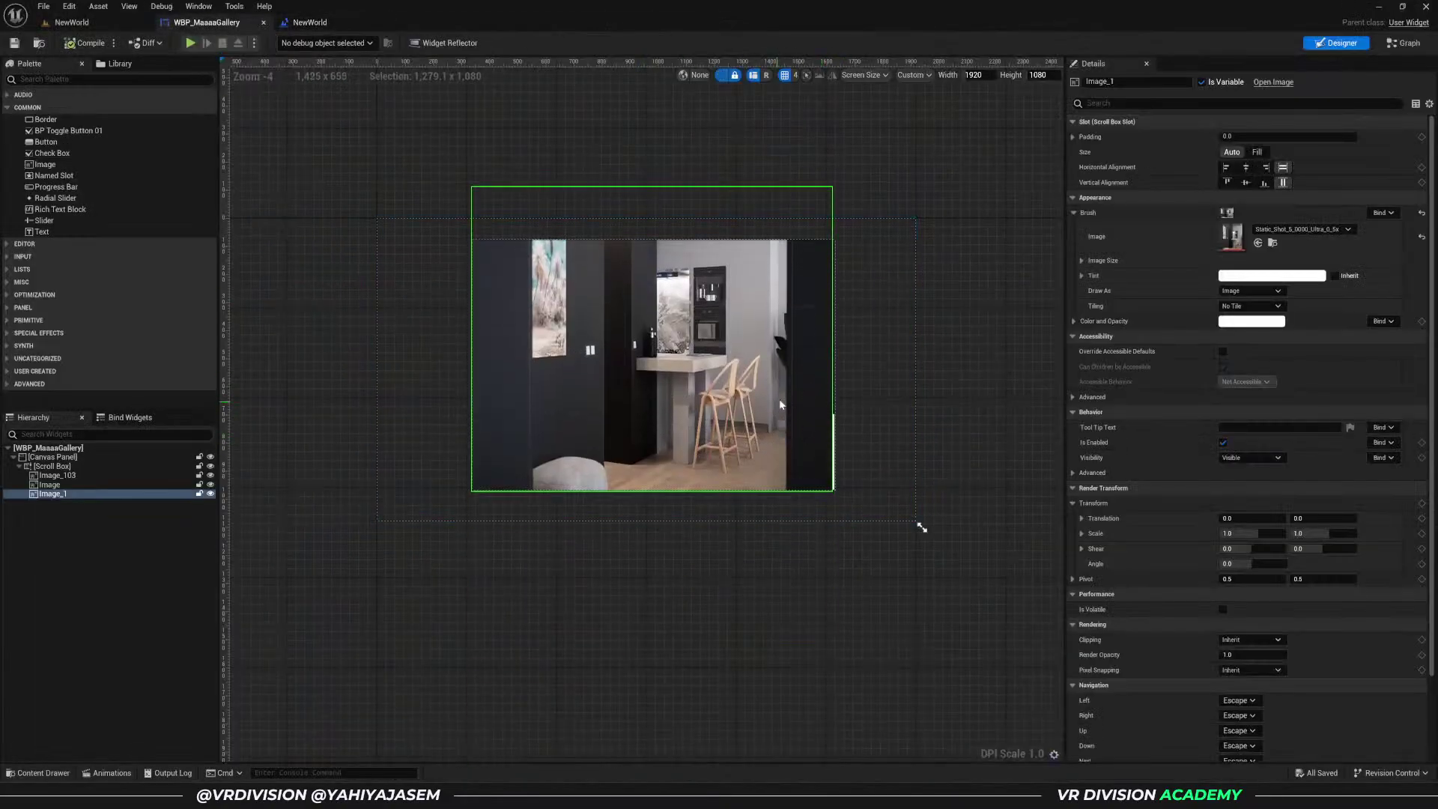
{"action": "left_click", "coordinate": [56, 466]}
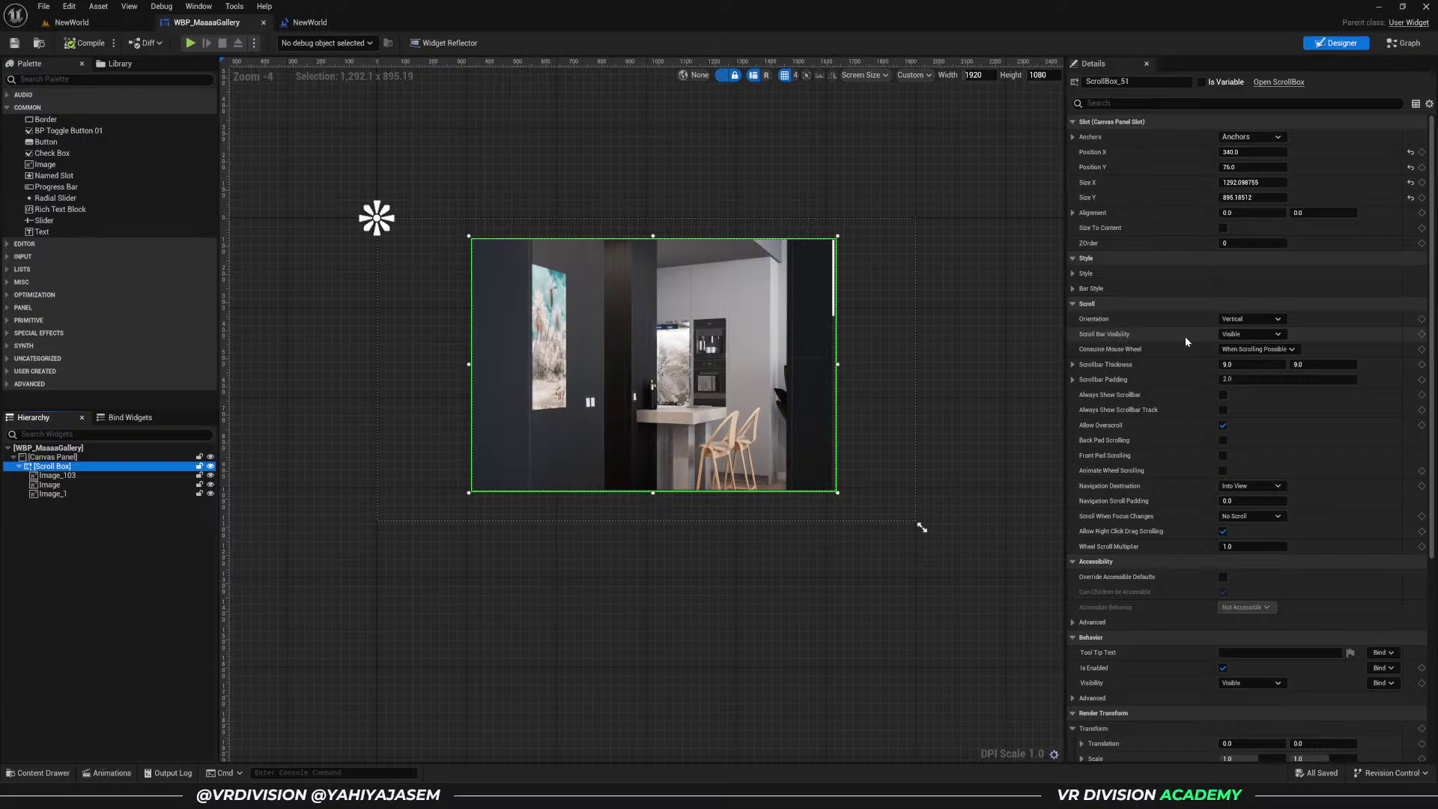
{"action": "left_click", "coordinate": [1238, 325]}
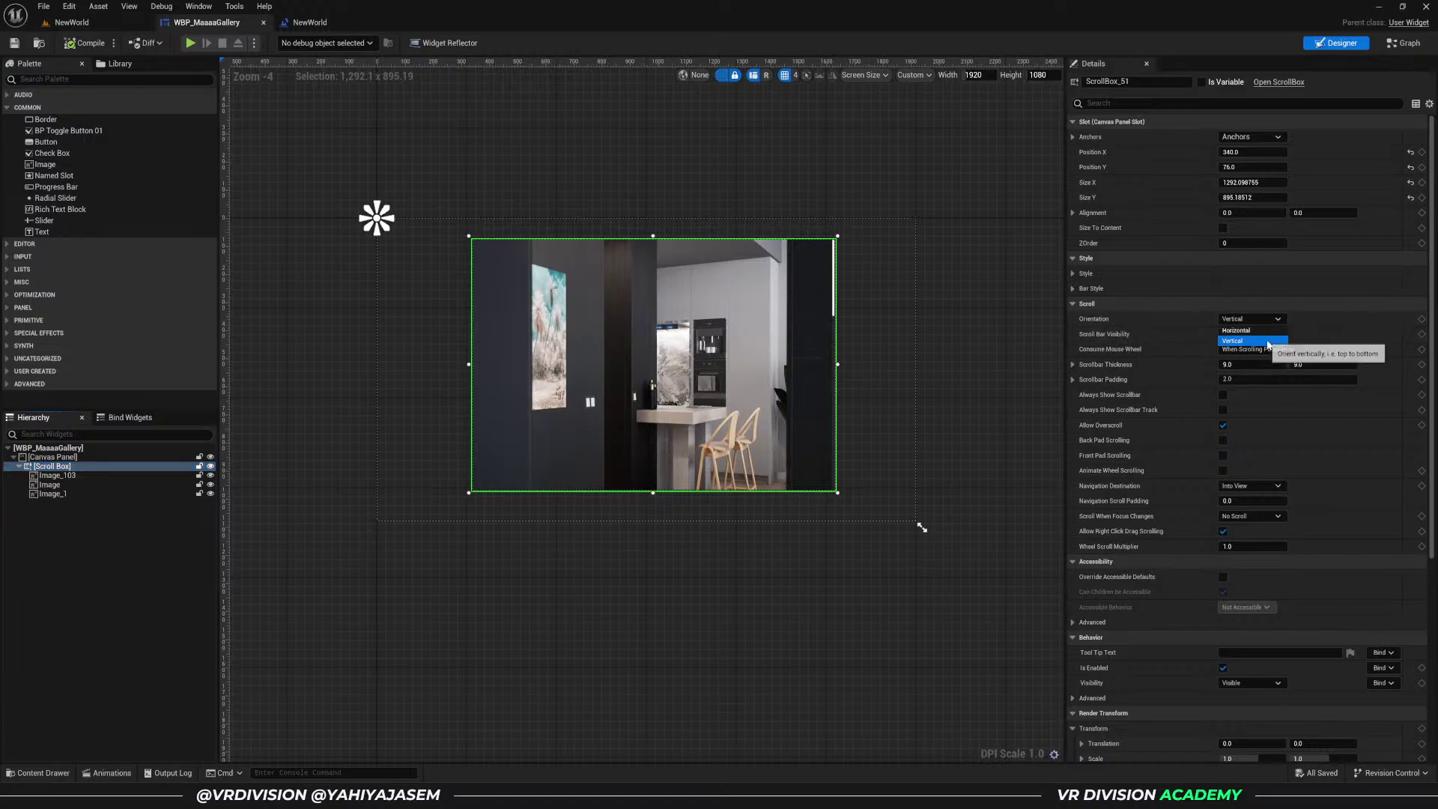
{"action": "left_click", "coordinate": [1236, 334]}
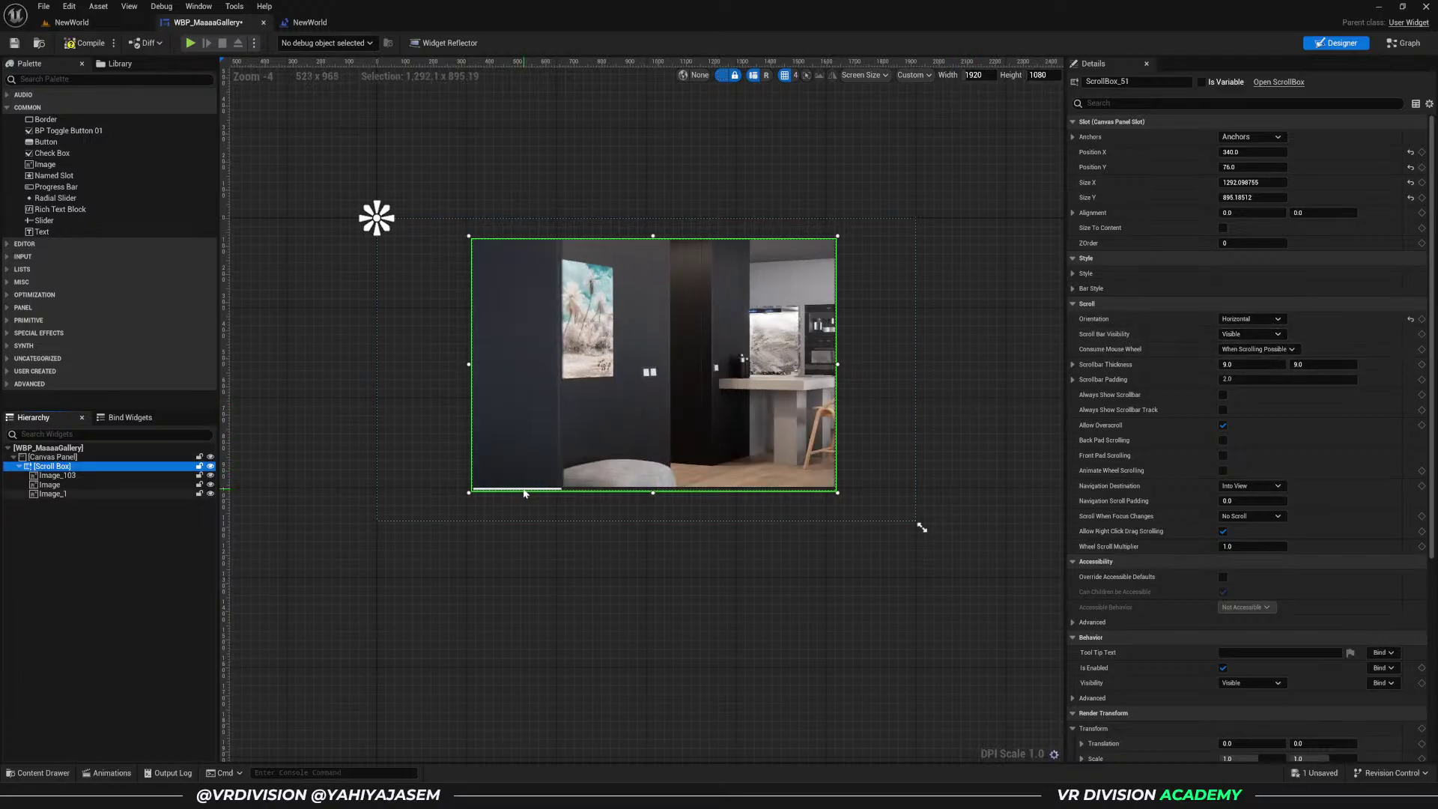
- Run the preview again, dismiss the welcome popup, and scroll the gallery images horizontally
{"action": "left_click", "coordinate": [195, 42]}
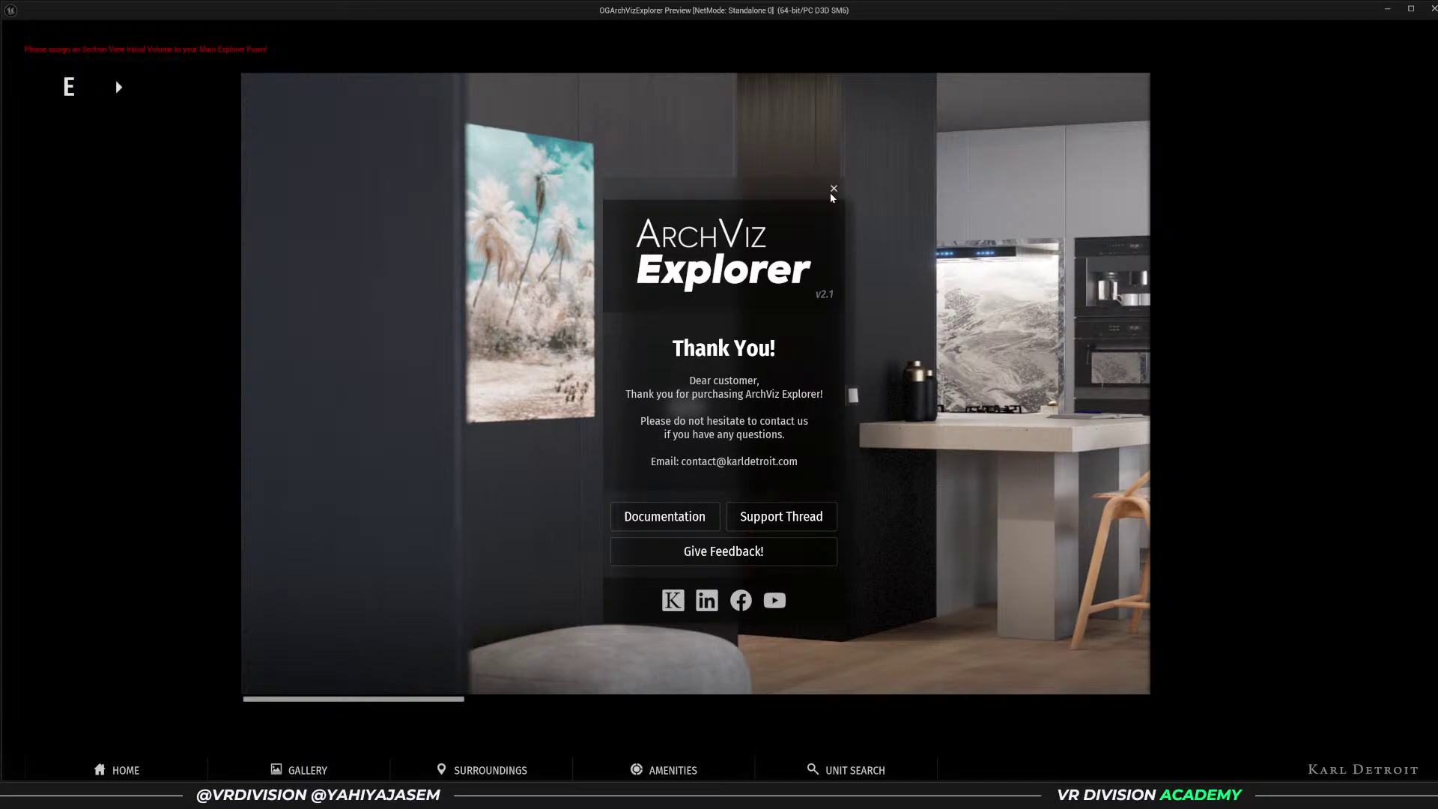
{"action": "left_click", "coordinate": [833, 190]}
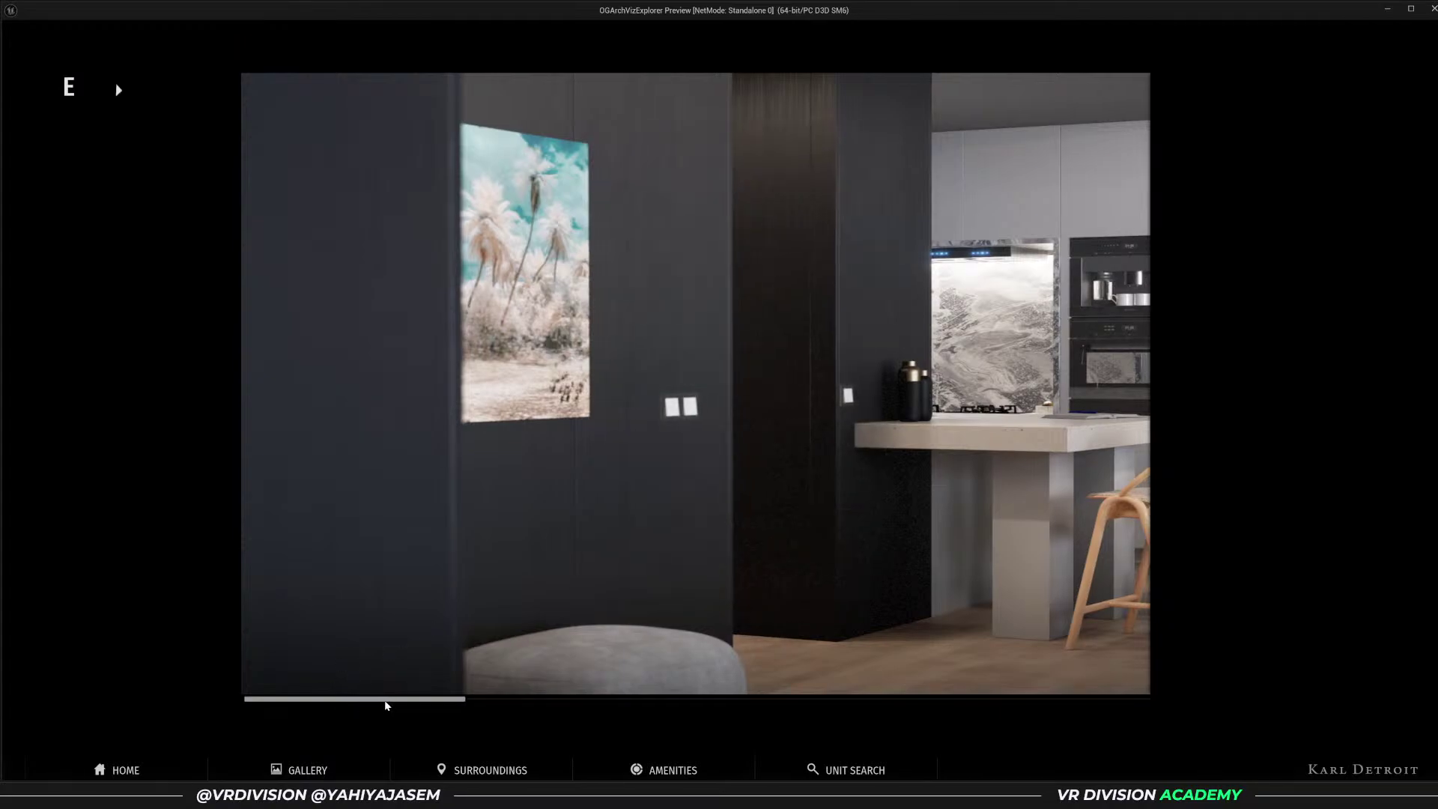
{"action": "left_click_drag", "start_coordinate": [388, 703], "coordinate": [919, 647]}
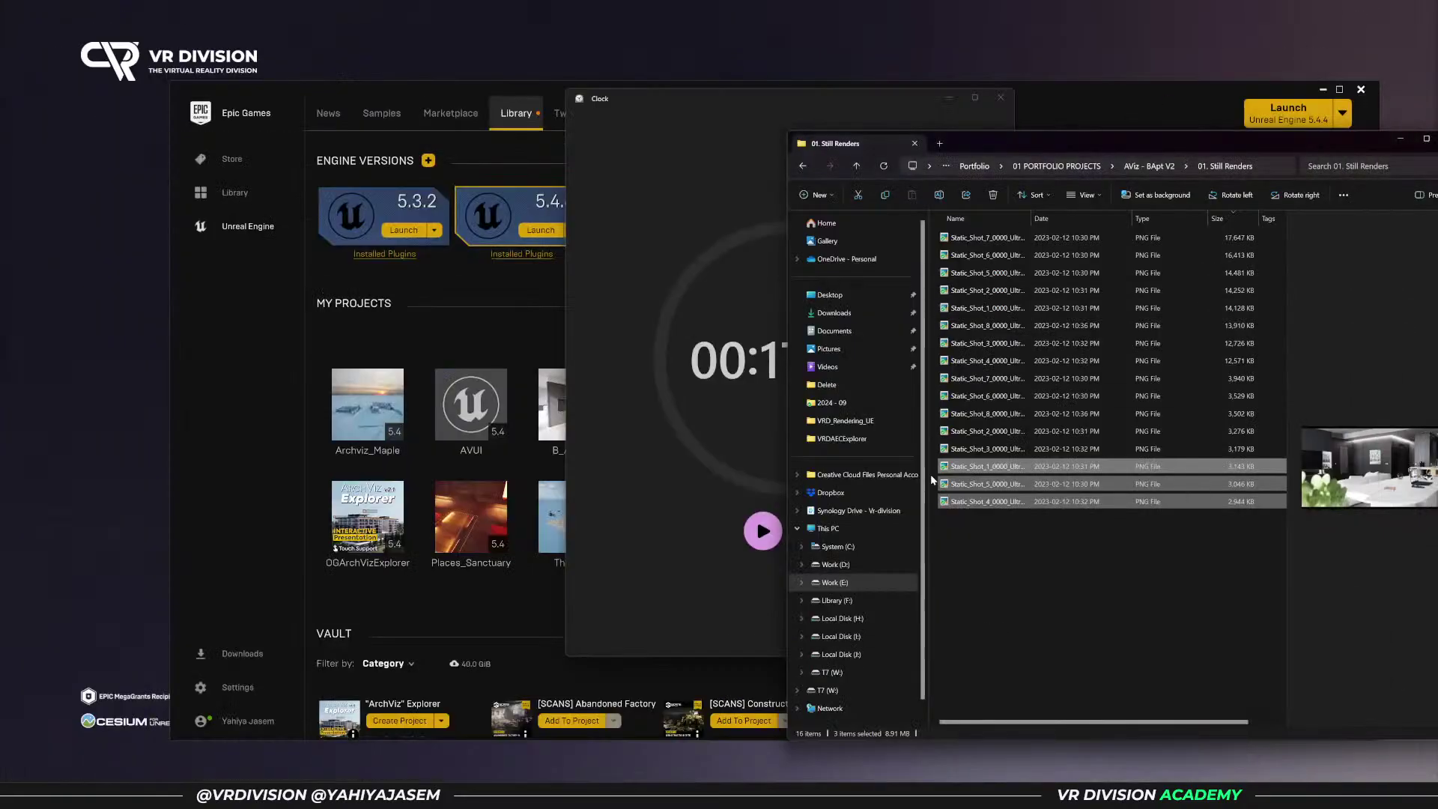
- Switch to the Canva presentation and review the question slides through the 3rd question on adding a custom widget, then minimize it
{"action": "key", "text": "alt+Tab"}
{"action": "key", "text": "alt+Tab"}
{"action": "key", "text": "alt+Tab"}
{"action": "key", "text": "alt+Tab"}
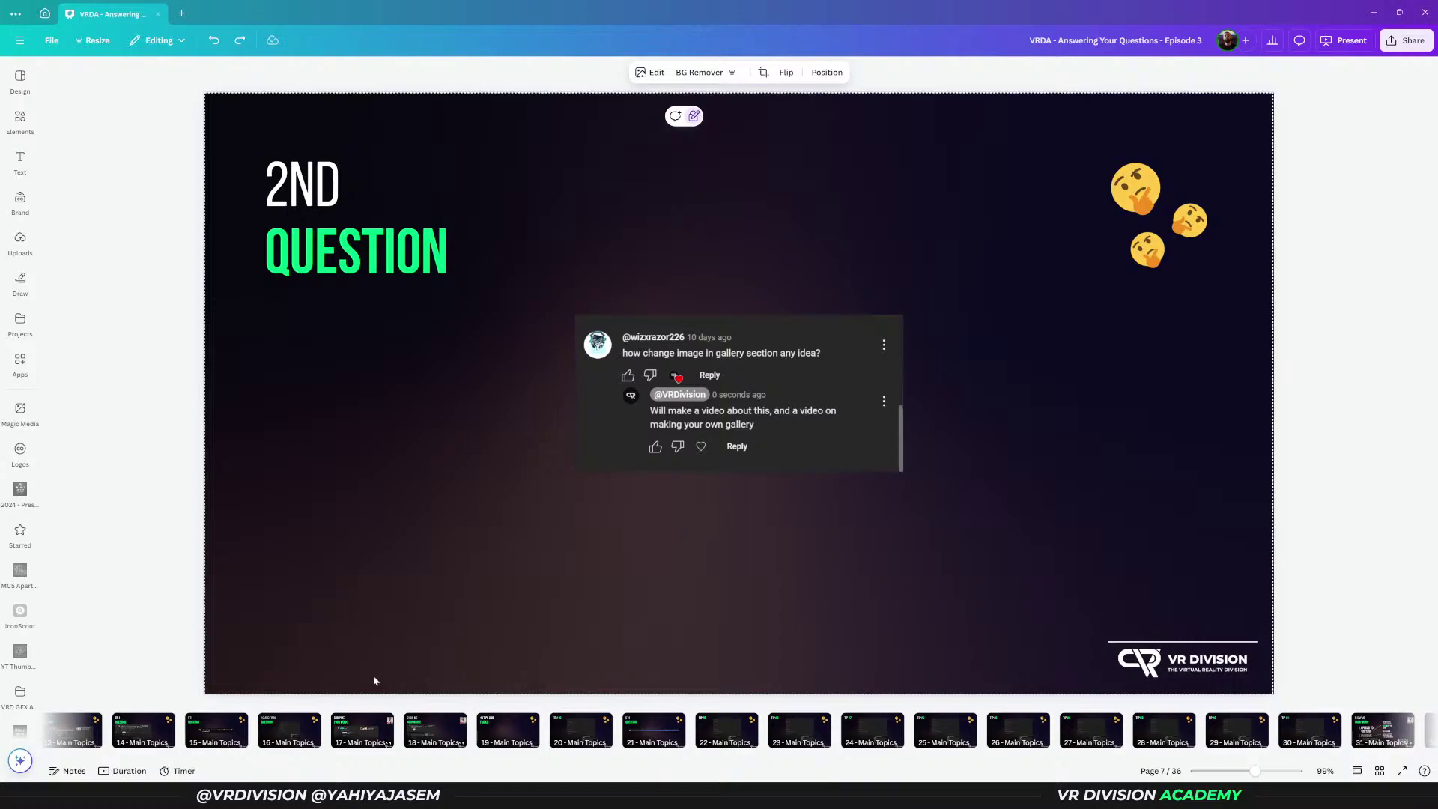
{"action": "scroll", "coordinate": [315, 652], "scroll_direction": "up", "scroll_amount": 5}
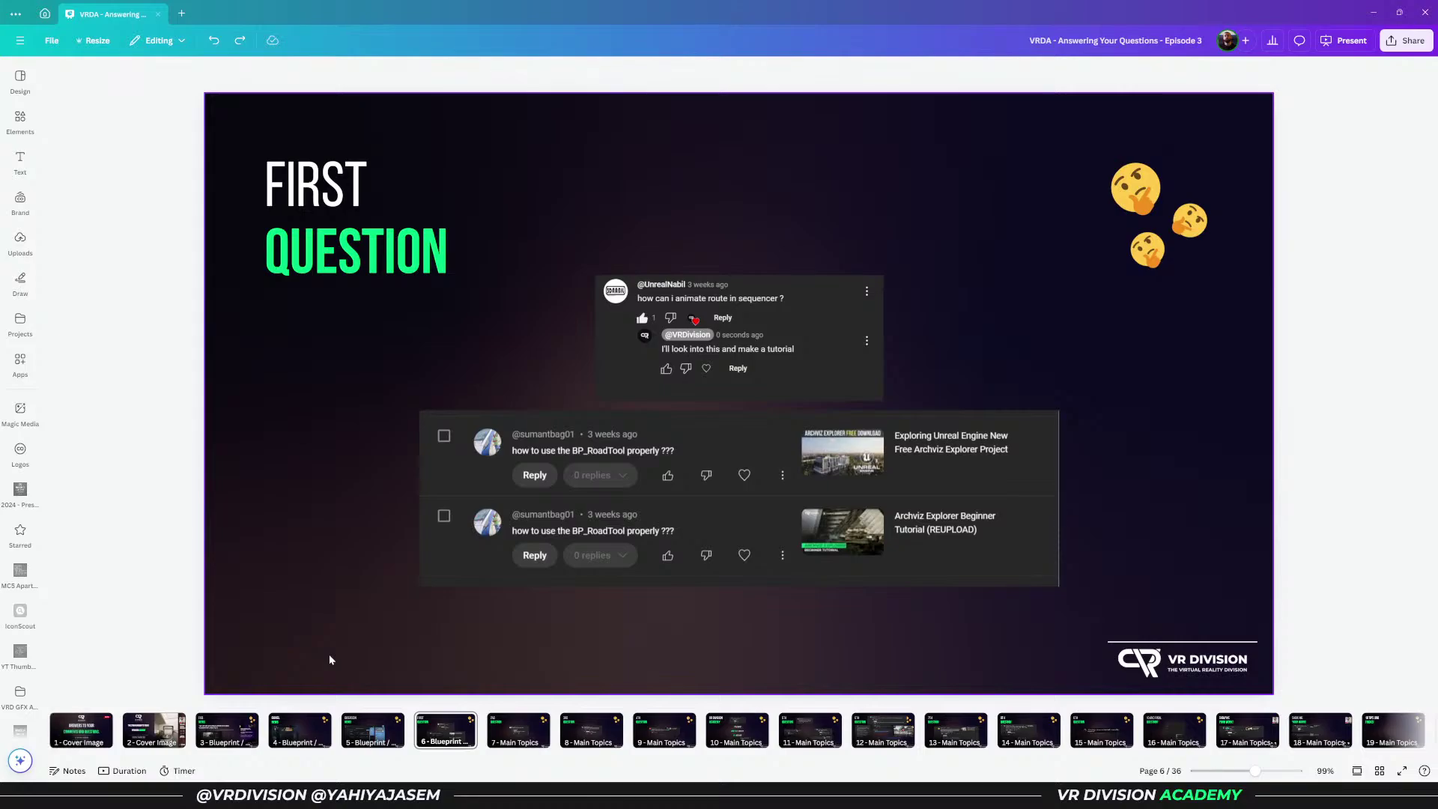
{"action": "scroll", "coordinate": [333, 659], "scroll_direction": "down", "scroll_amount": 3}
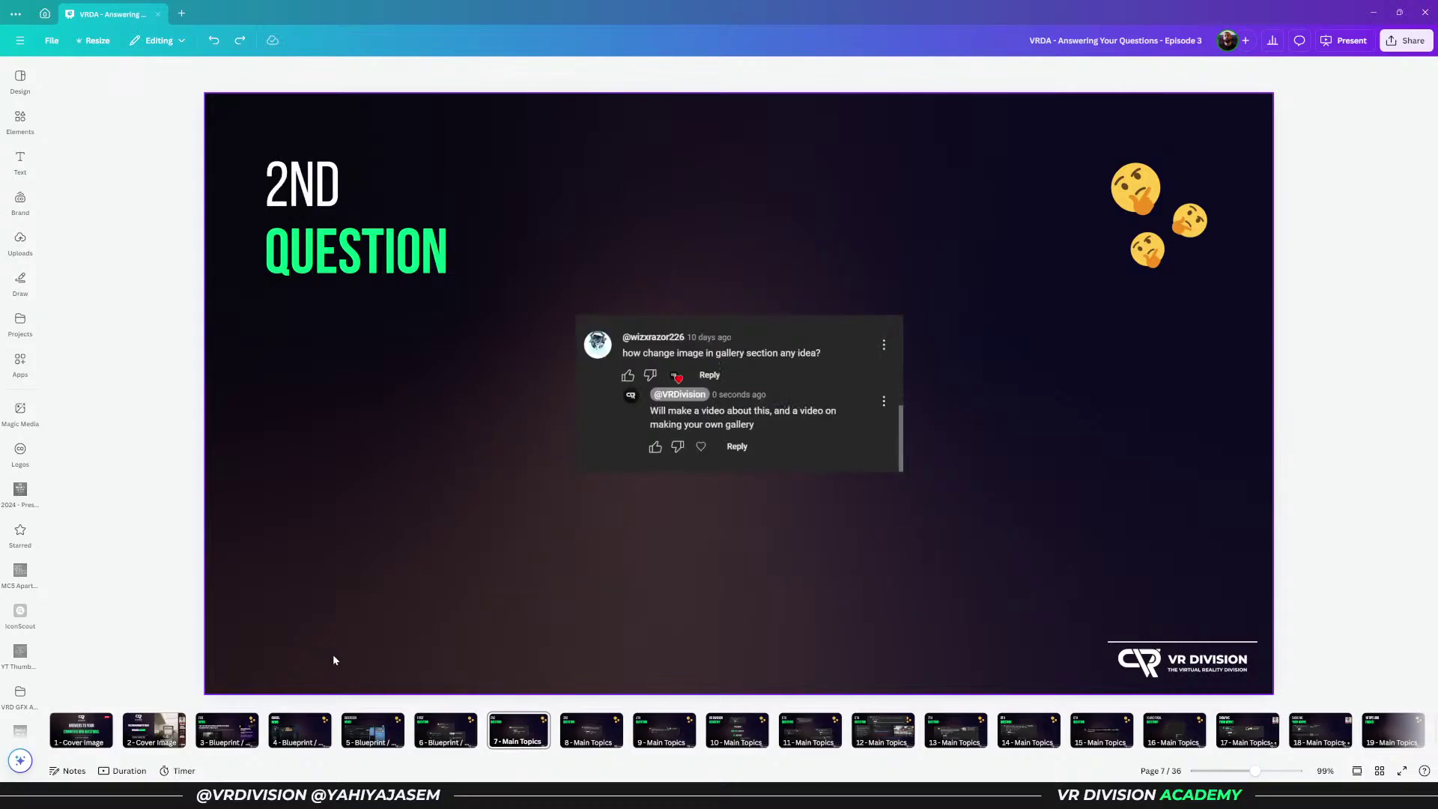
{"action": "left_click", "coordinate": [579, 736]}
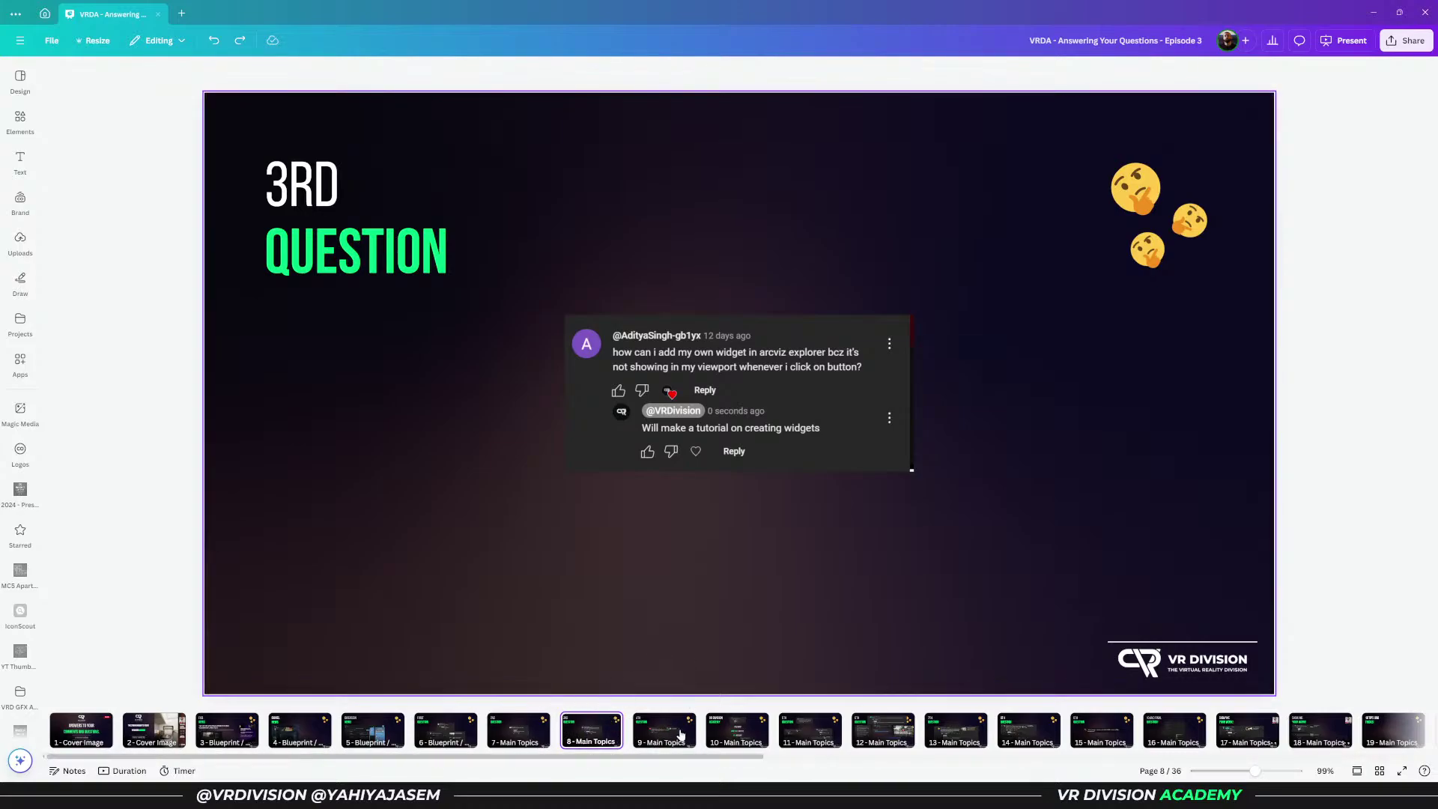
{"action": "left_click_drag", "start_coordinate": [669, 758], "coordinate": [562, 759]}
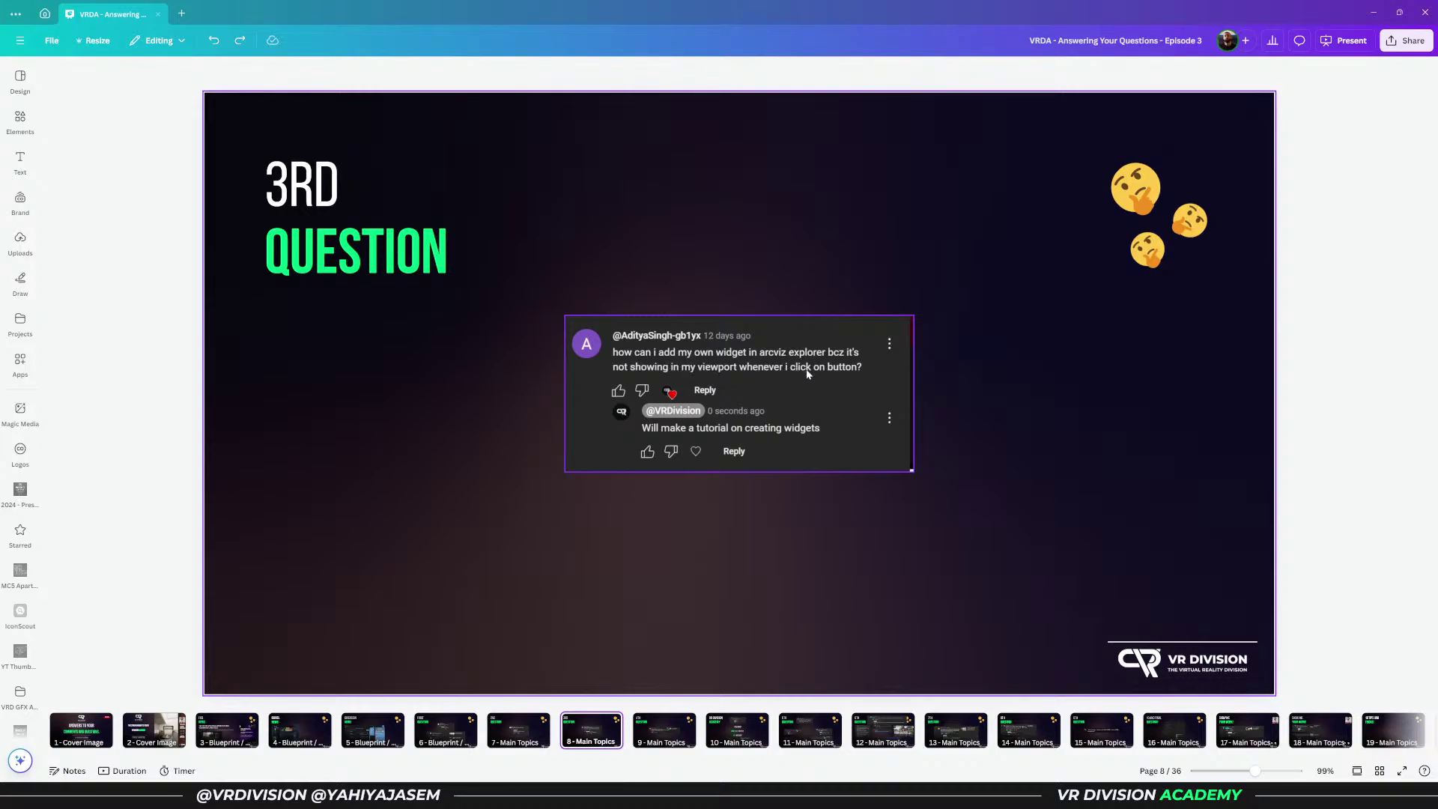
{"action": "left_click", "coordinate": [836, 389]}
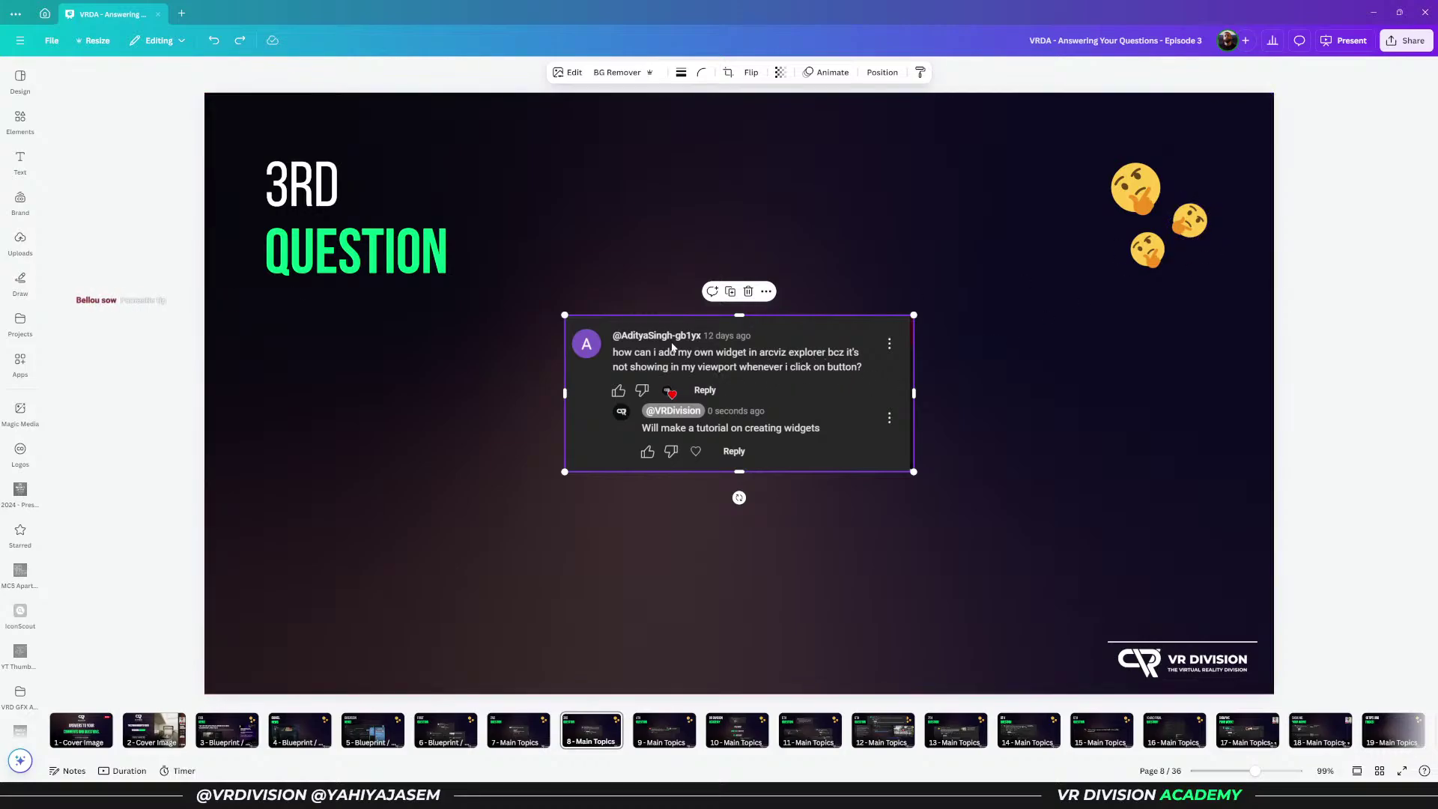
{"action": "left_click", "coordinate": [1371, 15]}
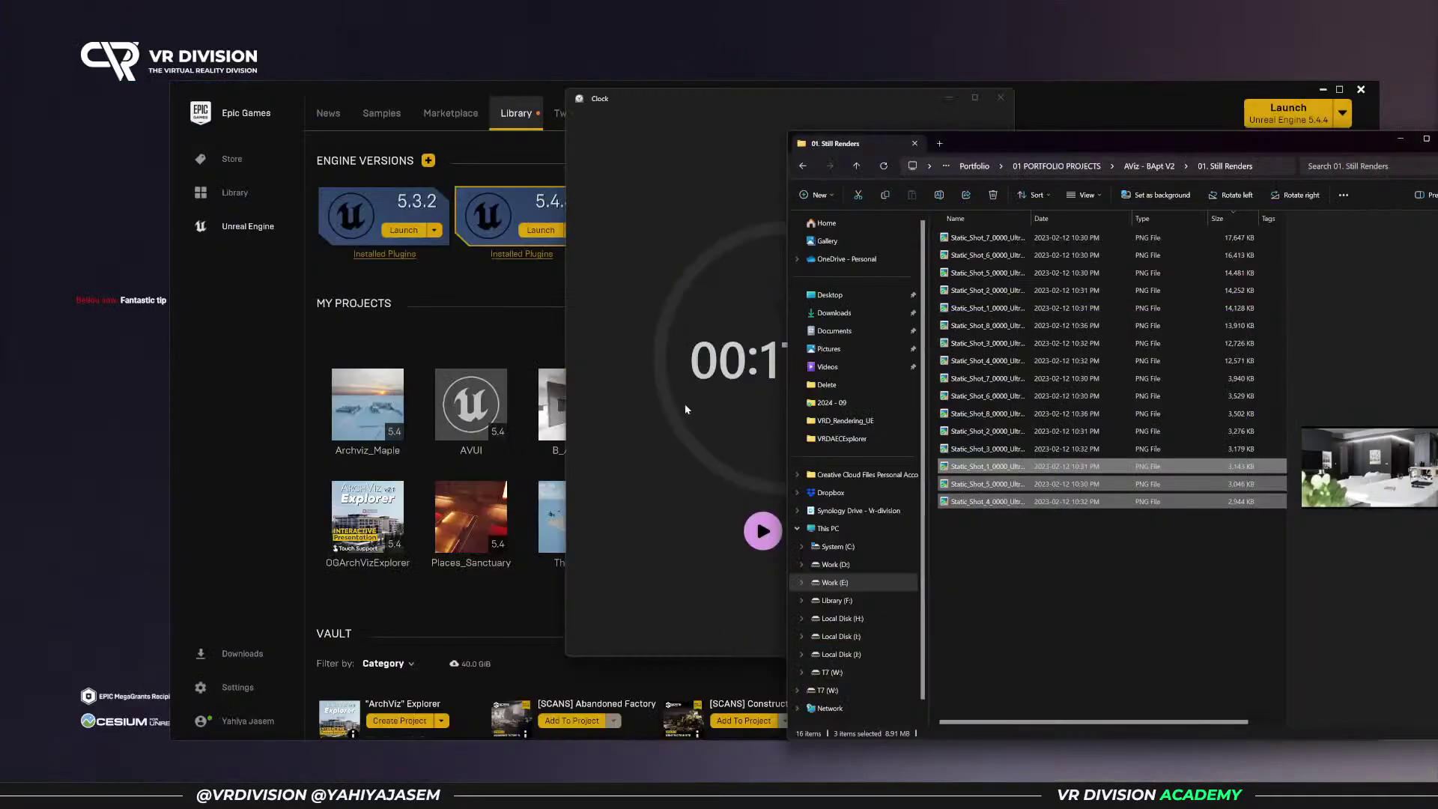
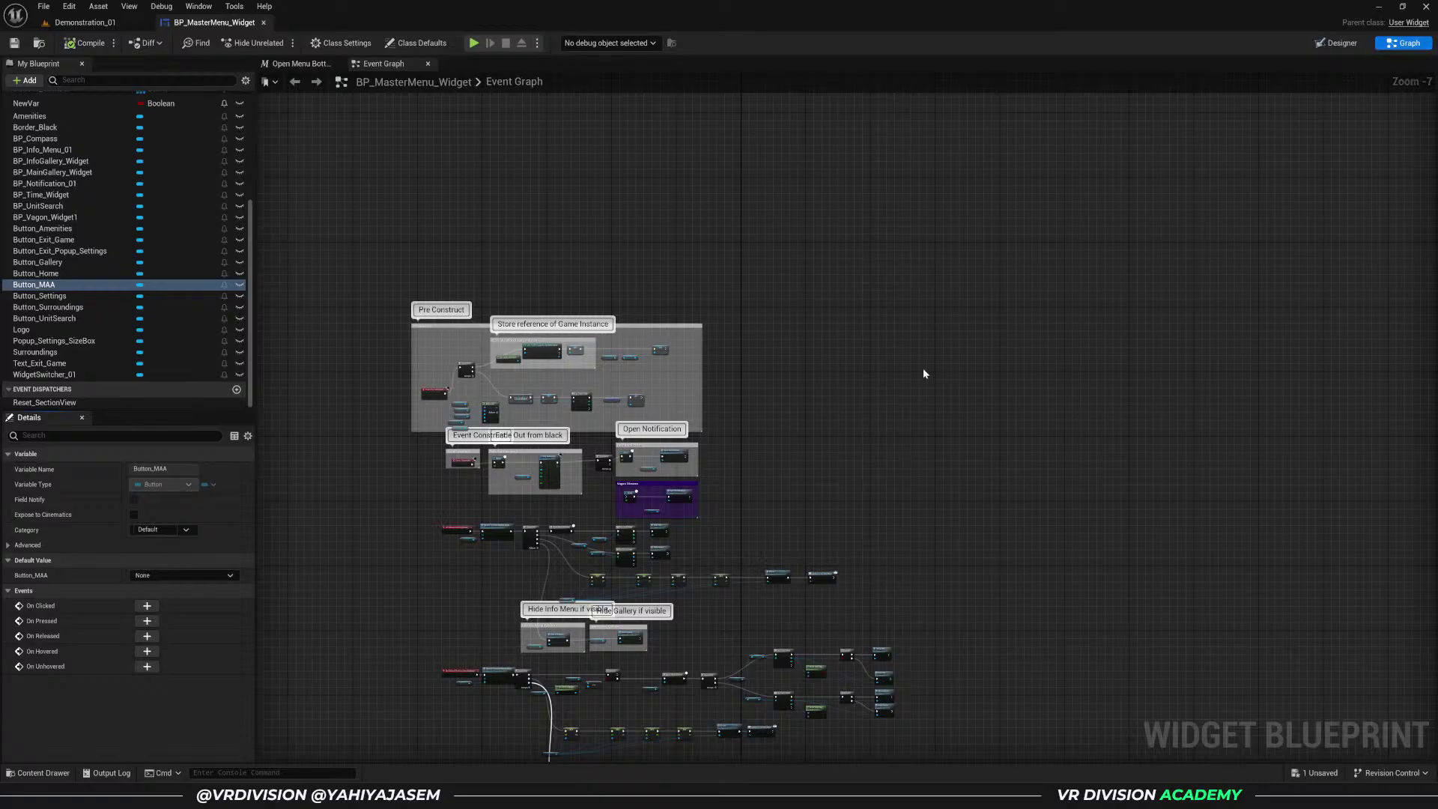
- Add an On Clicked event for Button_MAA to the BP_MasterMenu_Widget Event Graph, placed below the Popup_Logo group
{"action": "left_click", "coordinate": [147, 606]}
{"action": "scroll", "coordinate": [896, 482], "scroll_direction": "up", "scroll_amount": 6}
{"action": "left_click_drag", "start_coordinate": [652, 358], "coordinate": [740, 555]}
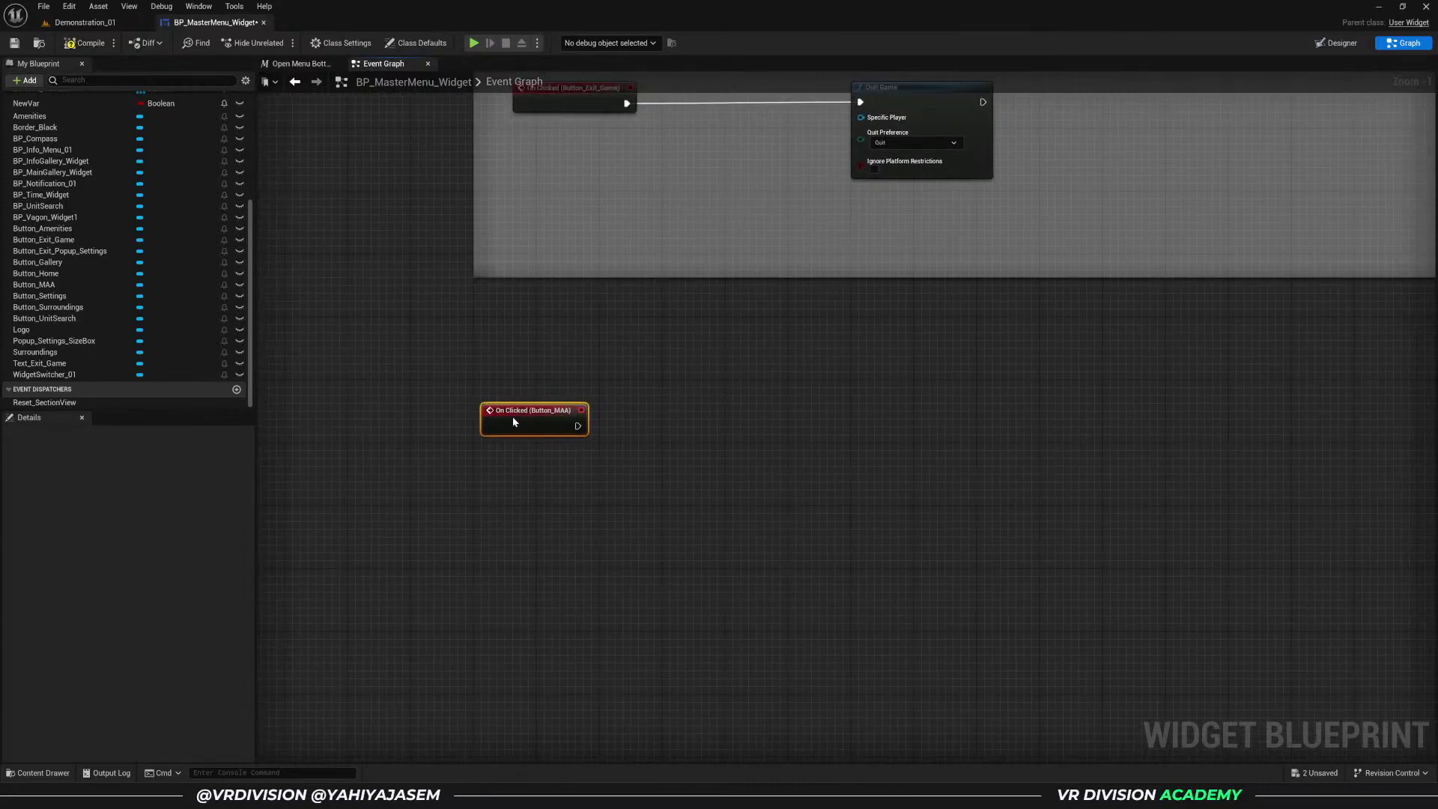
{"action": "left_click_drag", "start_coordinate": [711, 505], "coordinate": [712, 506]}
{"action": "type", "text": "cr"}
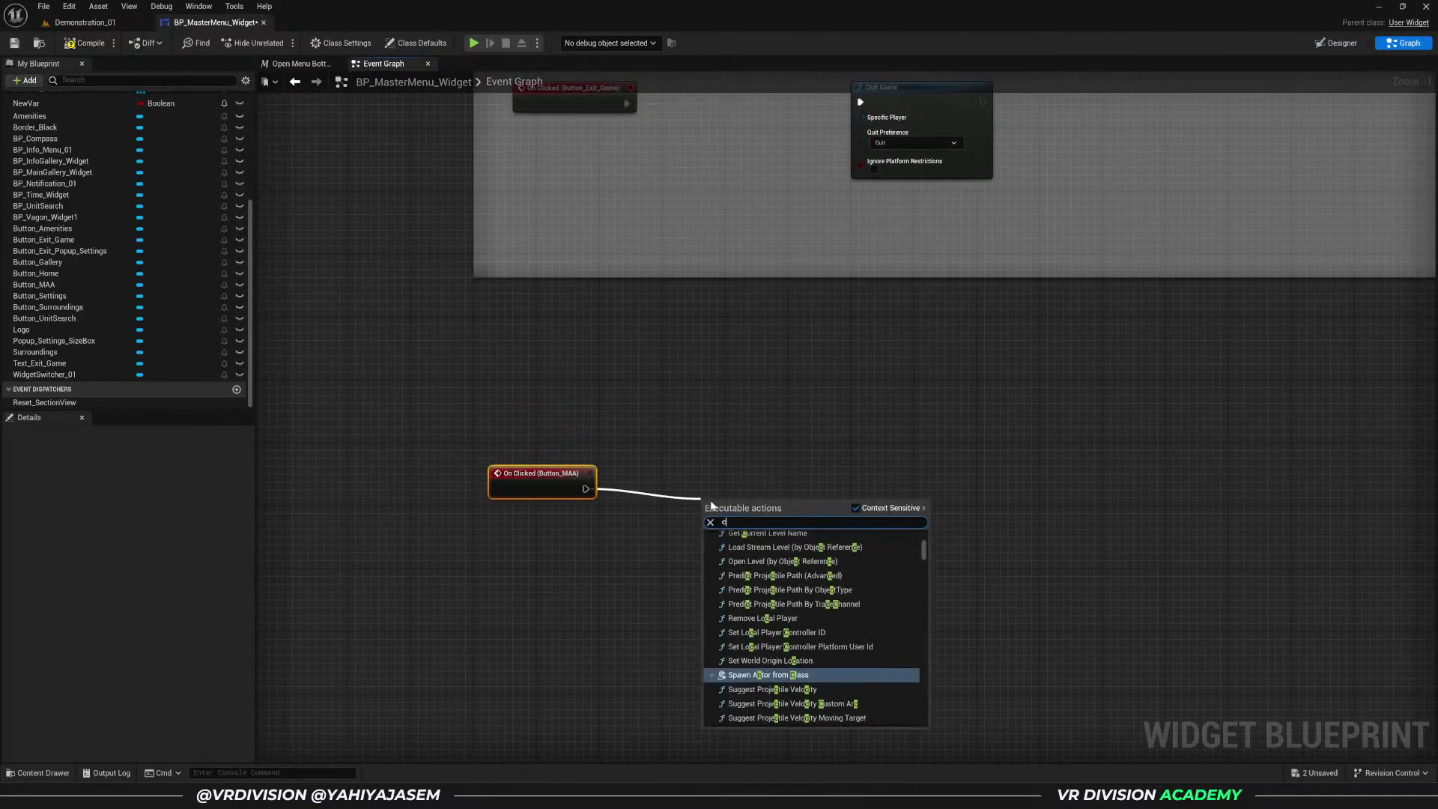
{"action": "key", "text": "BackSpace"}
{"action": "key", "text": "BackSpace"}
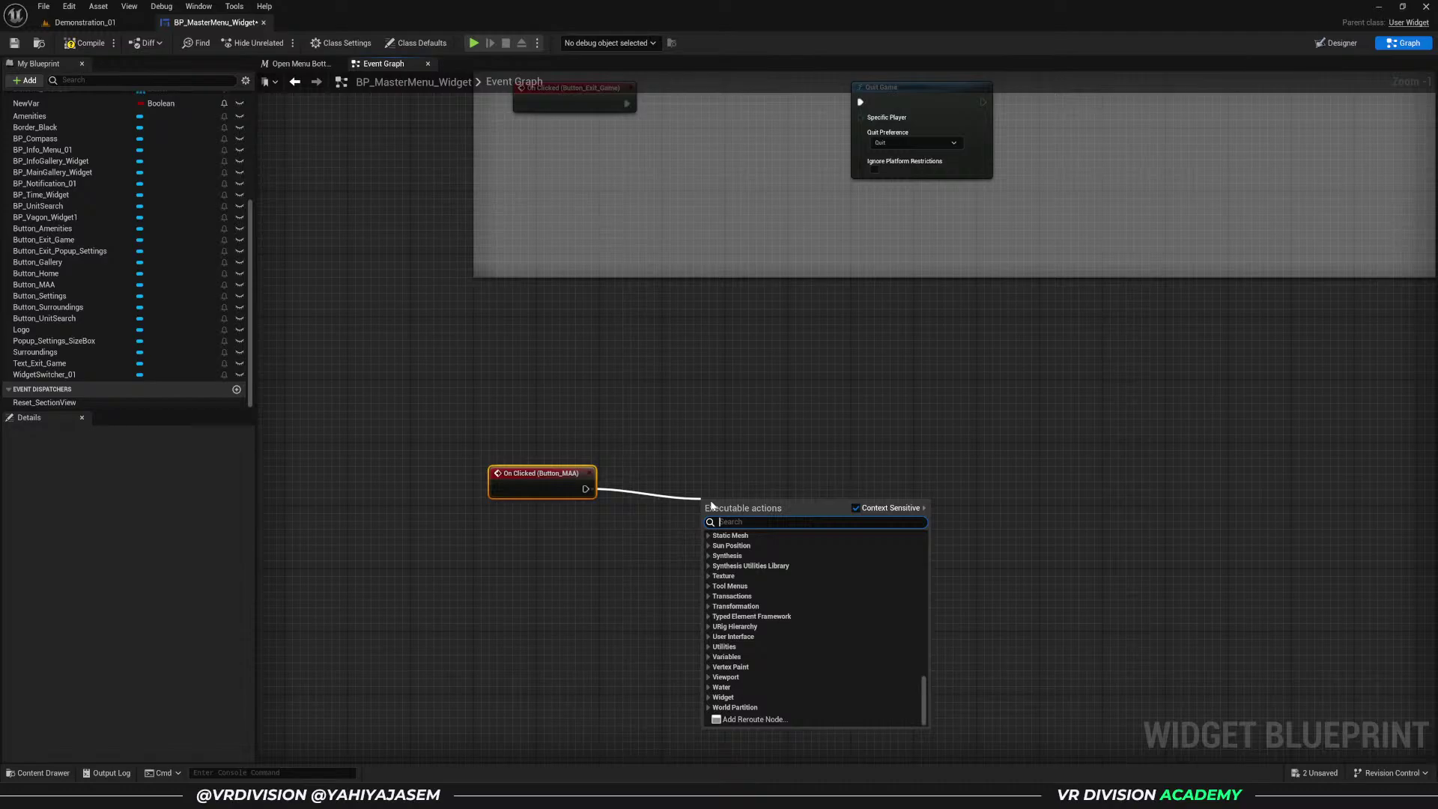
{"action": "left_click", "coordinate": [762, 402]}
- Examine how the existing menu button events hide the Info Menu and Gallery in the Event Graph
{"action": "scroll", "coordinate": [761, 402], "scroll_direction": "down", "scroll_amount": 6}
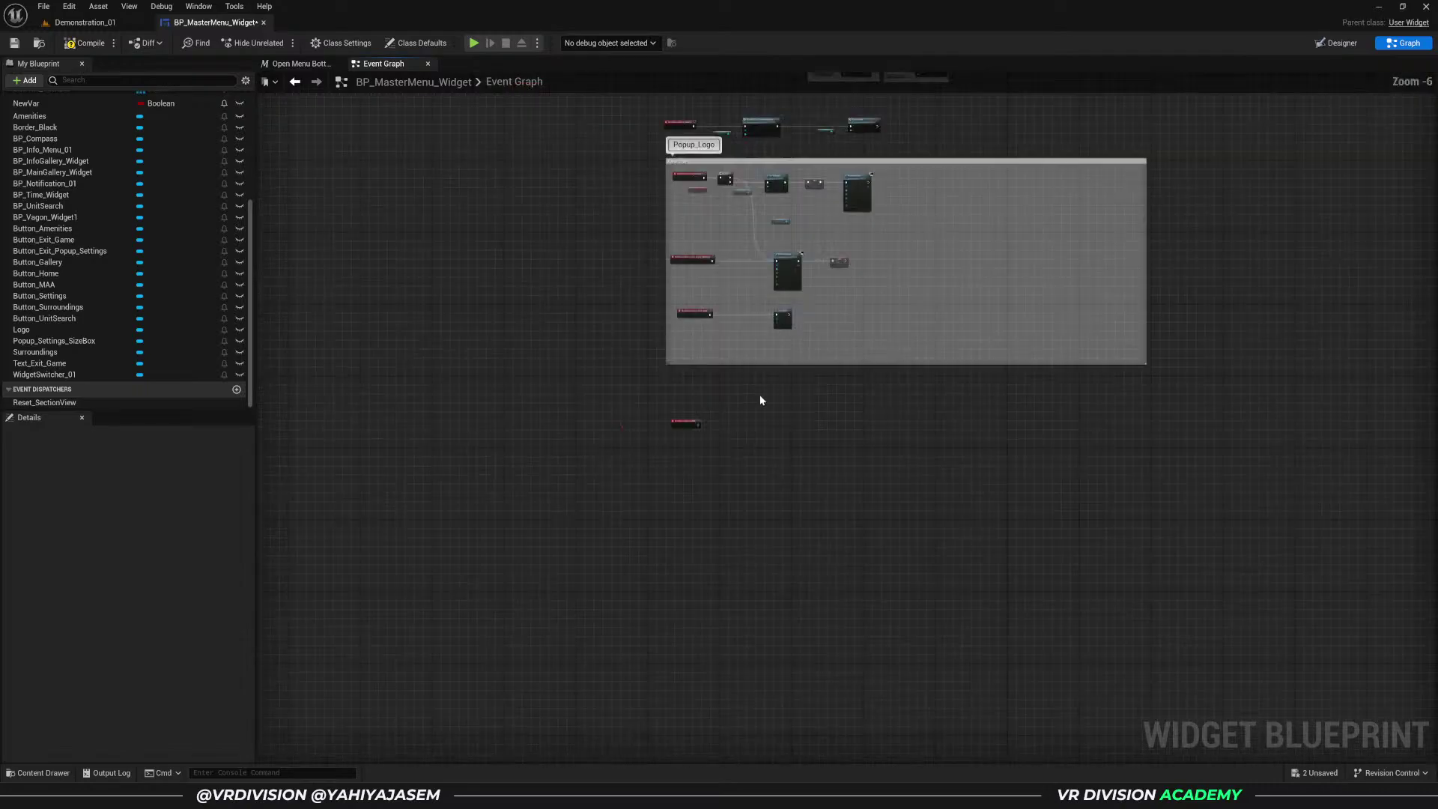
{"action": "scroll", "coordinate": [514, 330], "scroll_direction": "up", "scroll_amount": 3}
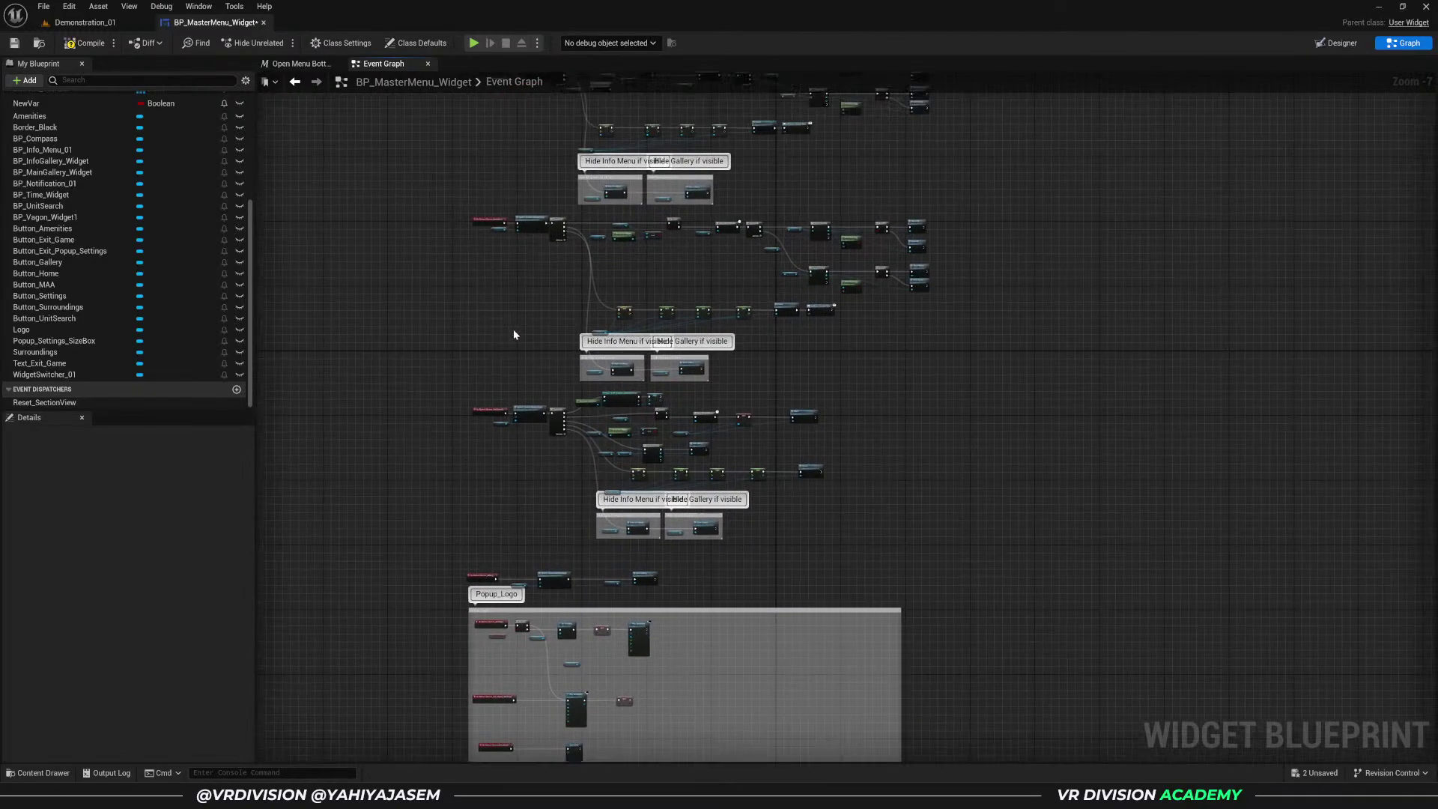
{"action": "scroll", "coordinate": [736, 488], "scroll_direction": "up", "scroll_amount": 5}
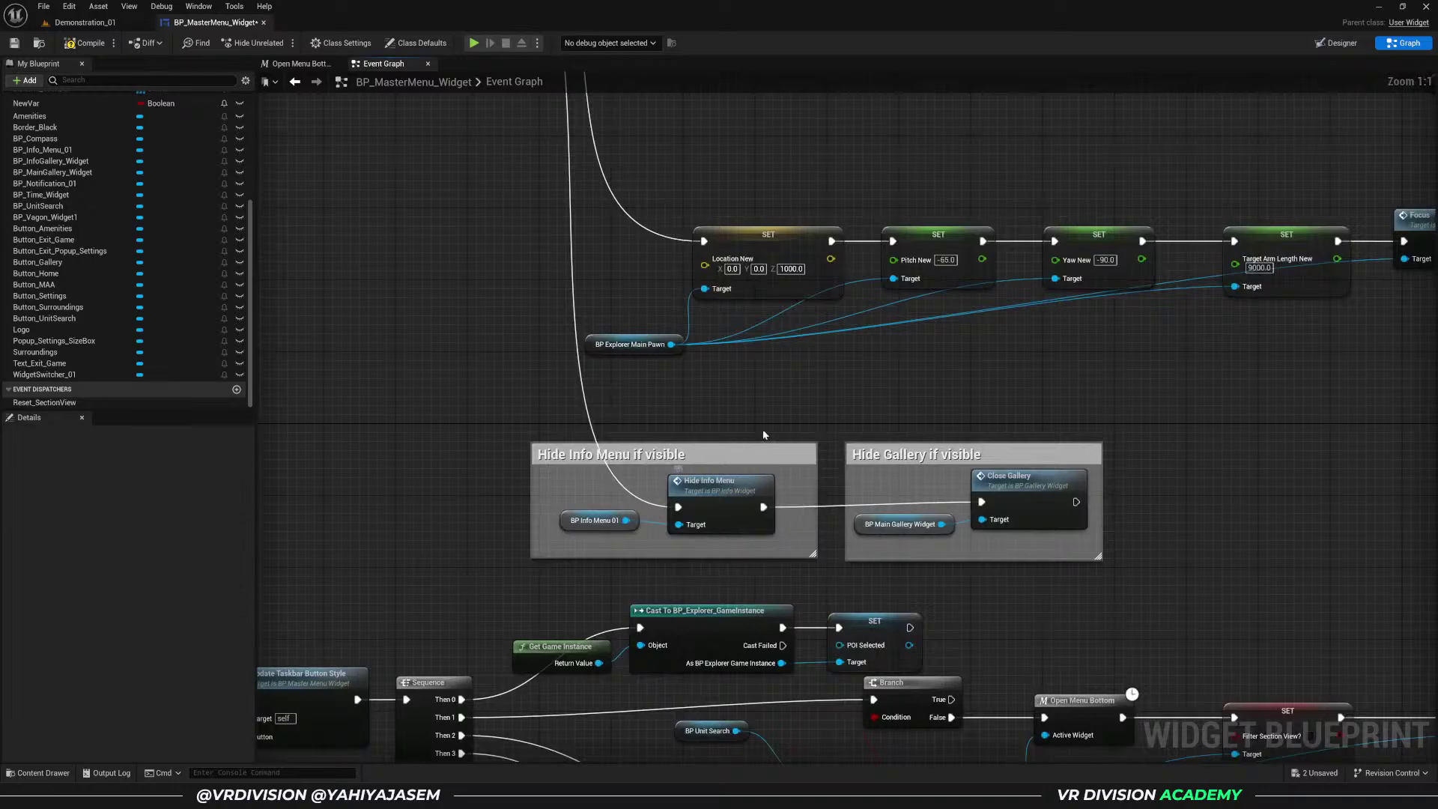
{"action": "scroll", "coordinate": [1007, 511], "scroll_direction": "down", "scroll_amount": 6}
{"action": "right_click_drag", "start_coordinate": [1007, 511], "coordinate": [519, 578]}
{"action": "scroll", "coordinate": [436, 573], "scroll_direction": "up", "scroll_amount": 5}
{"action": "right_click_drag", "start_coordinate": [430, 546], "coordinate": [594, 523]}
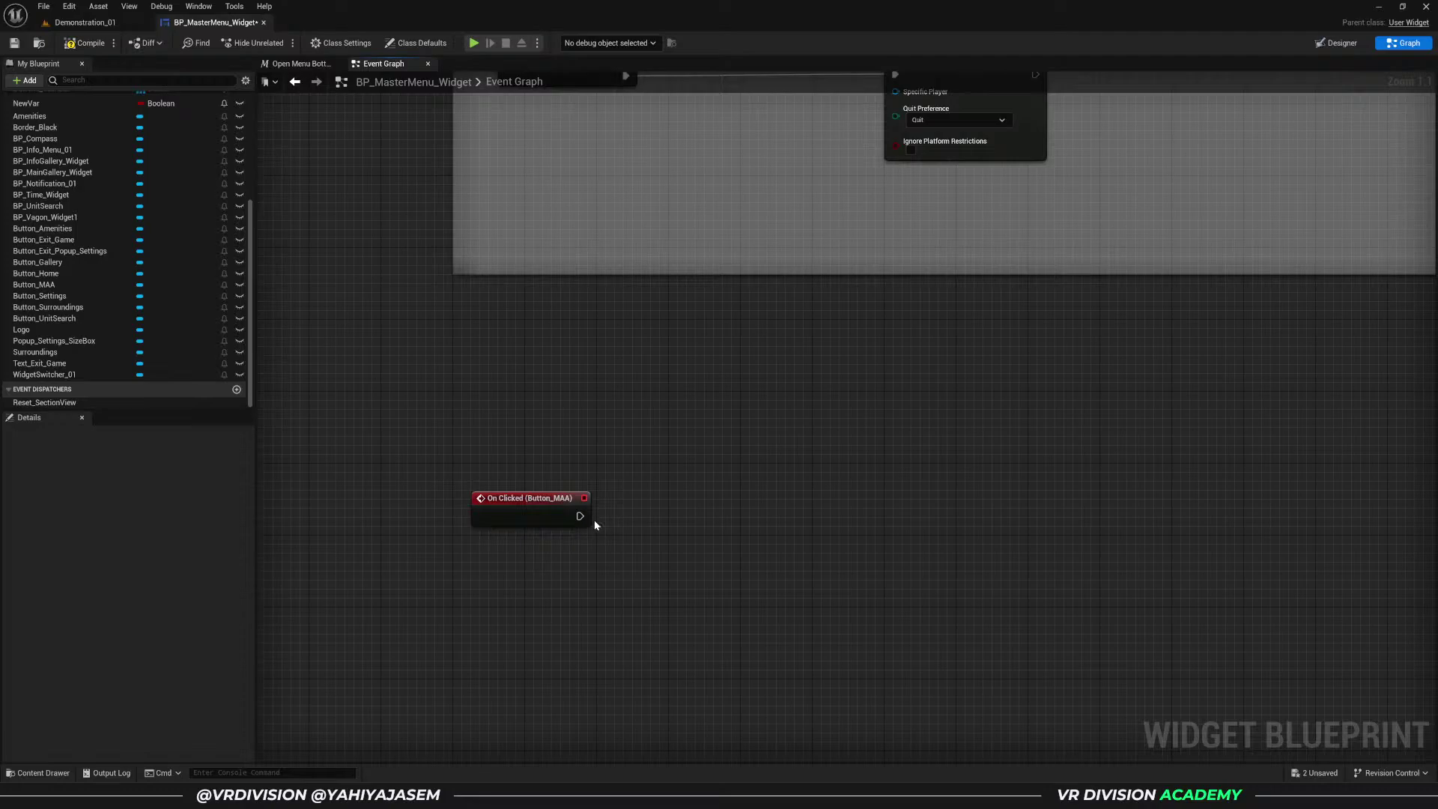
- Add a Create Widget node after On Clicked (Button_MAA) and set its class to WBP_MaaaaGallery
{"action": "left_click_drag", "start_coordinate": [580, 516], "coordinate": [723, 410]}
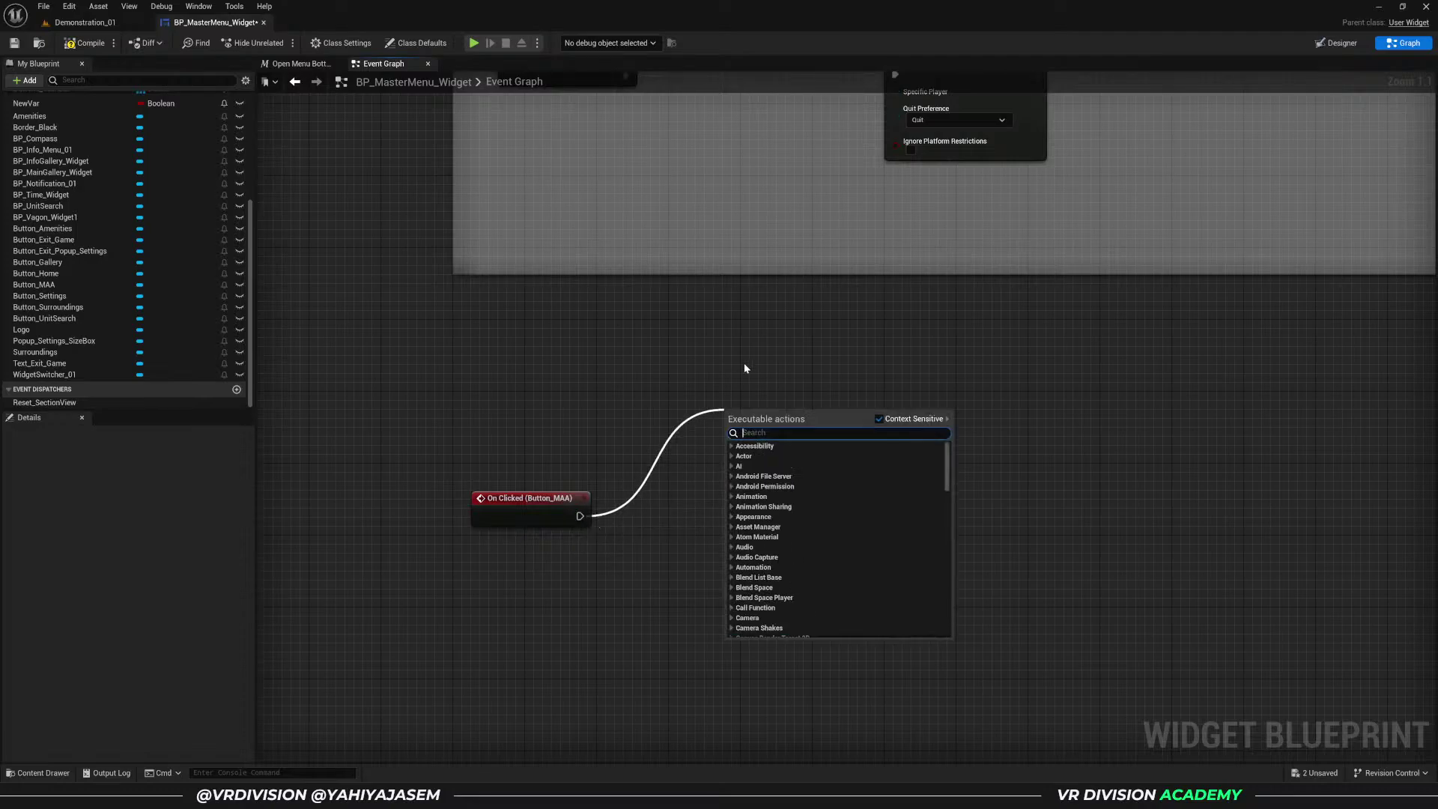
{"action": "type", "text": "create"}
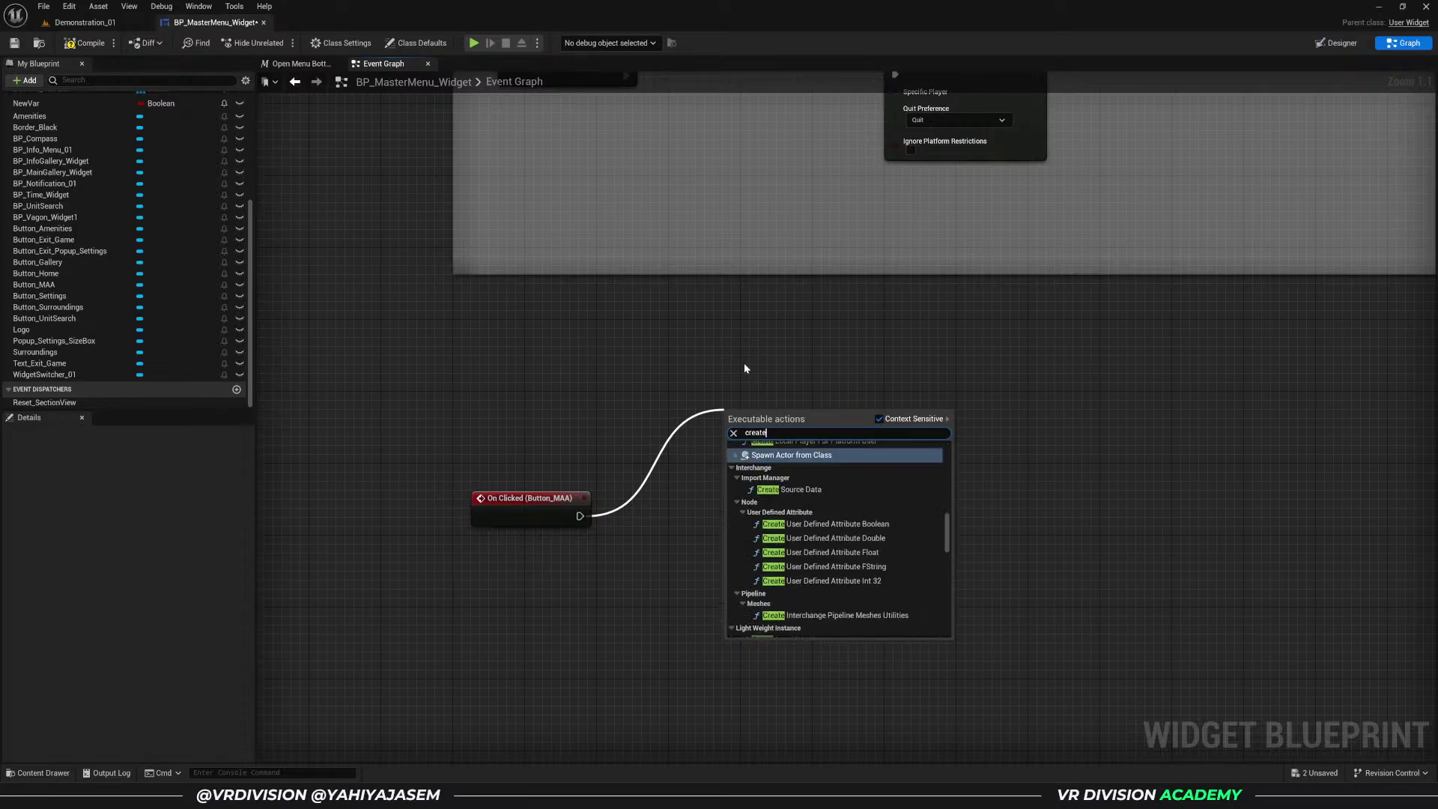
{"action": "type", "text": " widget"}
{"action": "key", "text": "Return"}
{"action": "left_click_drag", "start_coordinate": [766, 436], "coordinate": [719, 490]}
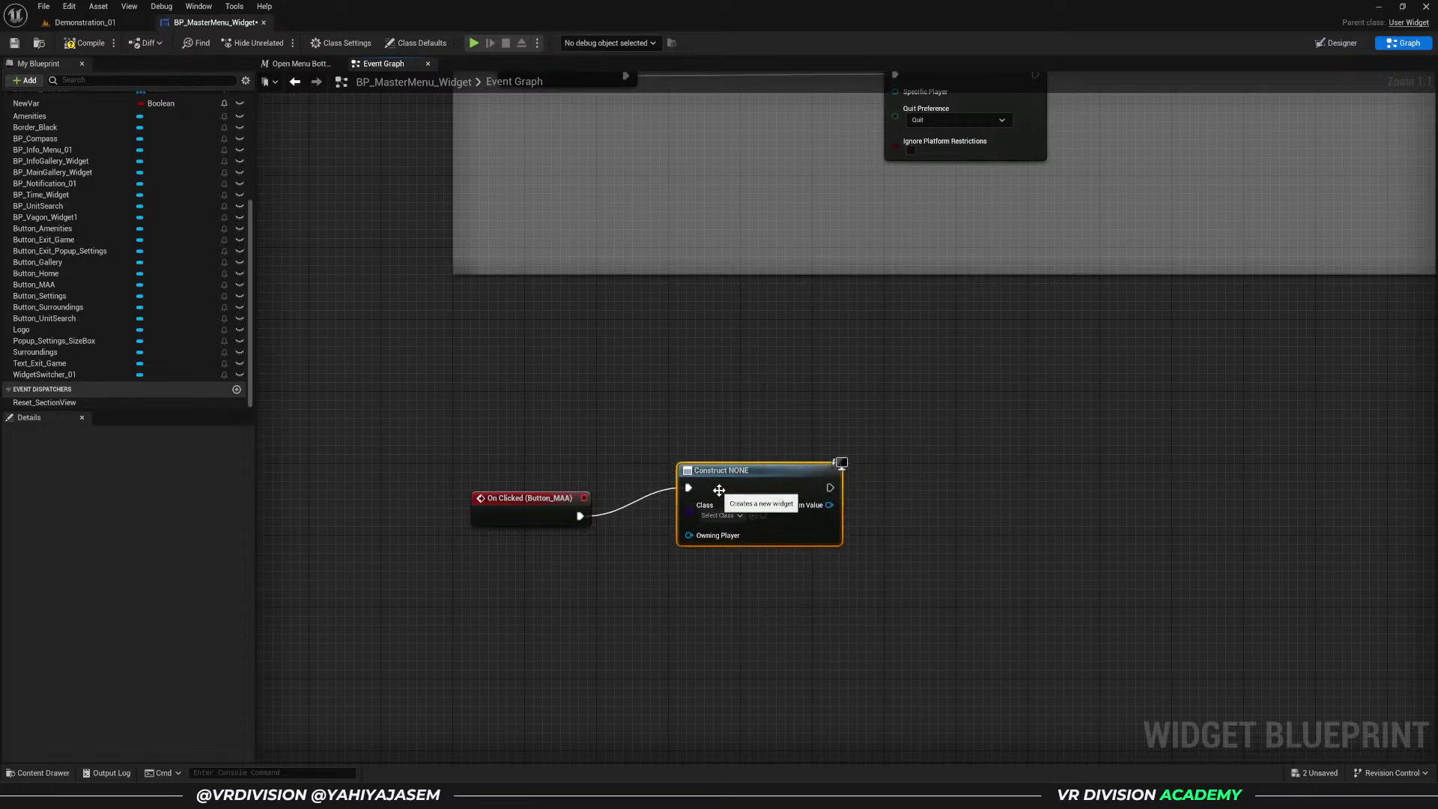
{"action": "left_click", "coordinate": [719, 517]}
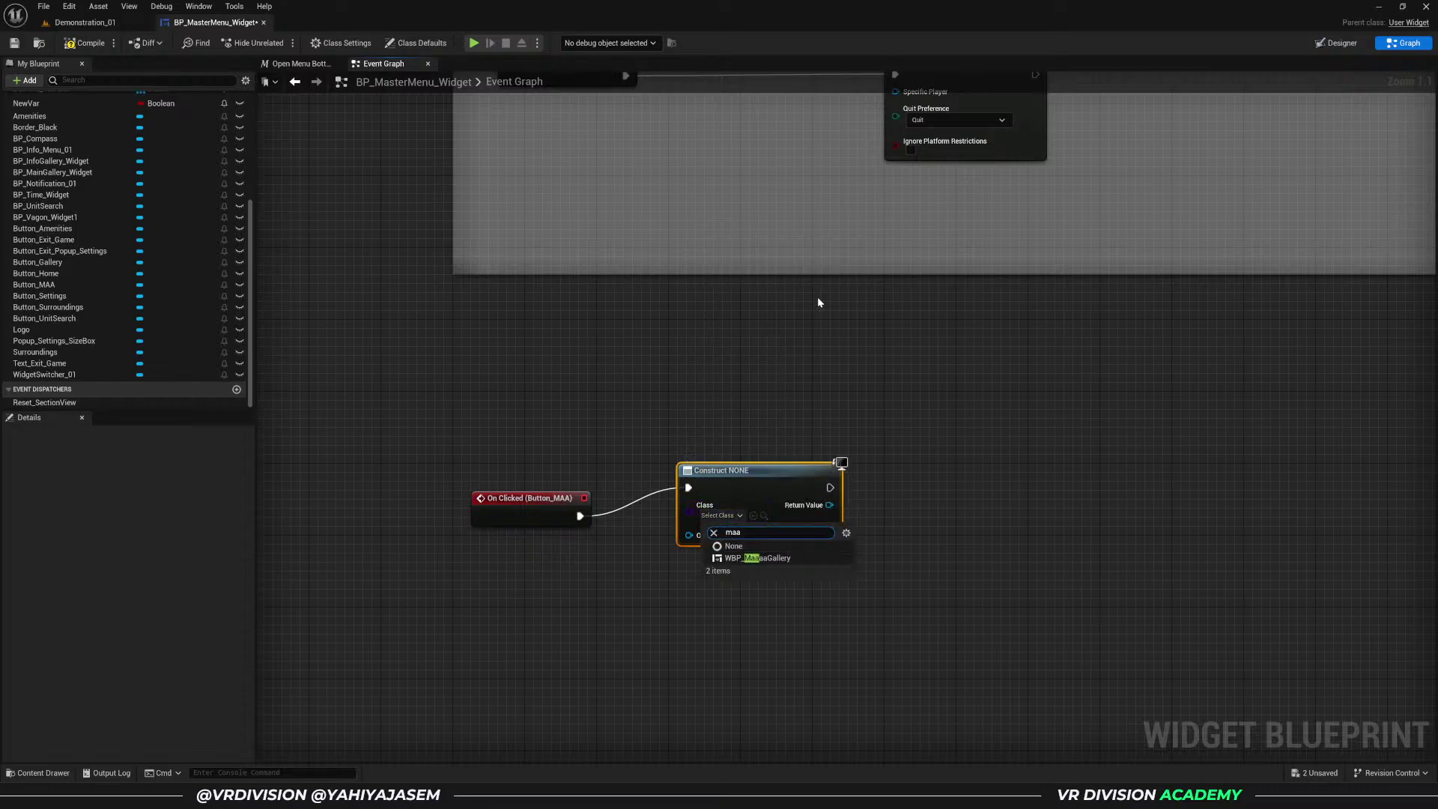
{"action": "left_click", "coordinate": [757, 558]}
- Add an Add to Viewport node after the Create Widget node, with Return Value wired to Target
{"action": "left_click_drag", "start_coordinate": [831, 497], "coordinate": [911, 497]}
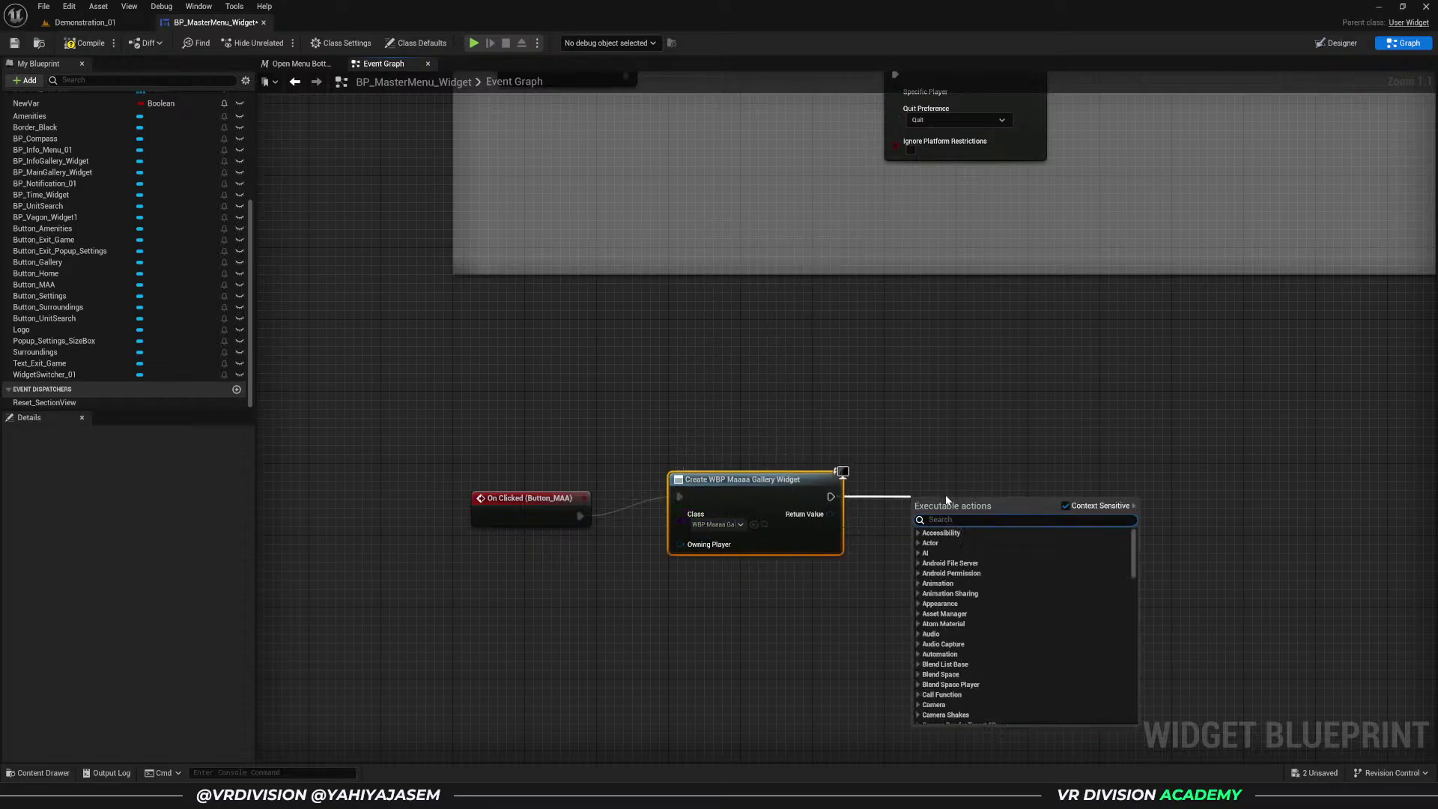
{"action": "type", "text": "add to view"}
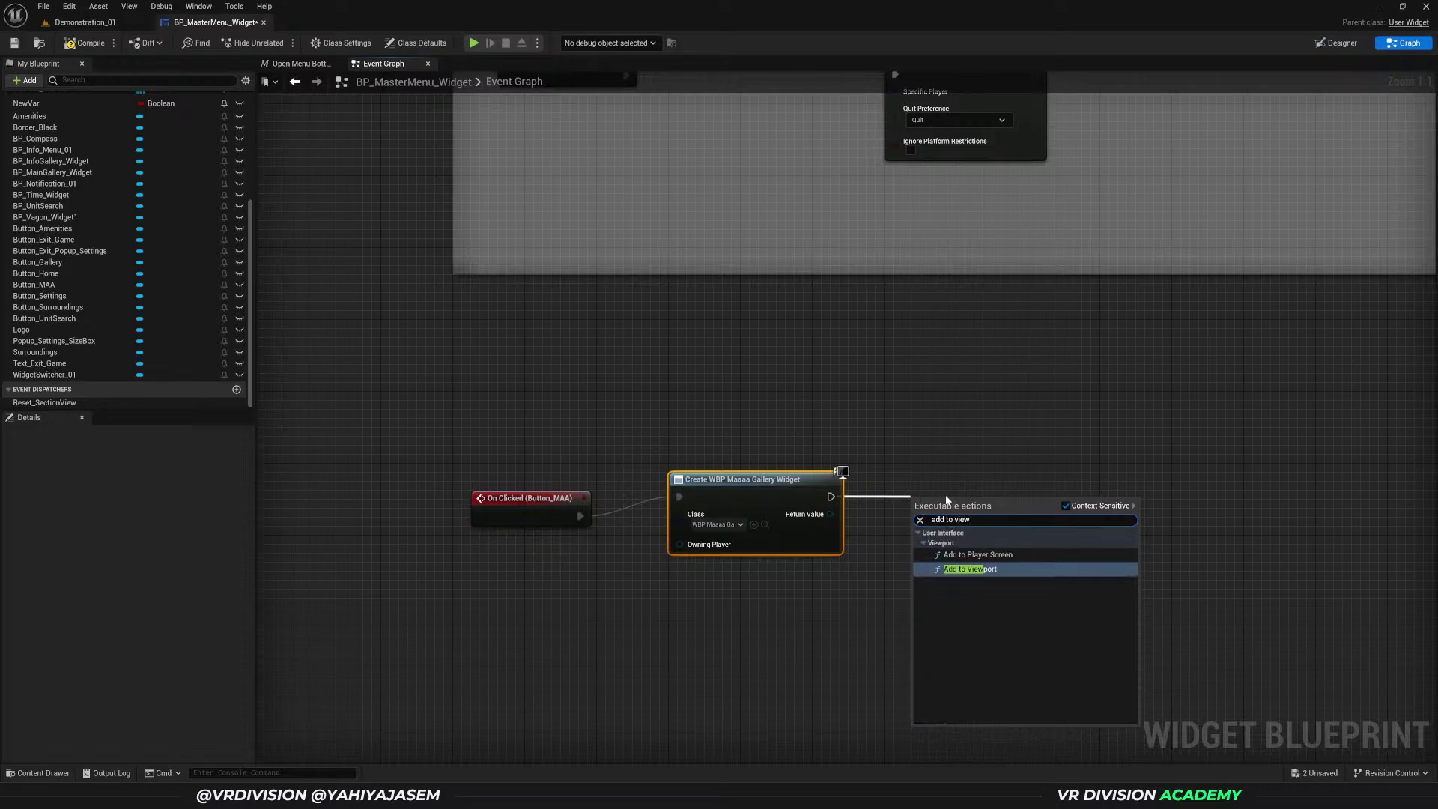
{"action": "key", "text": "Return"}
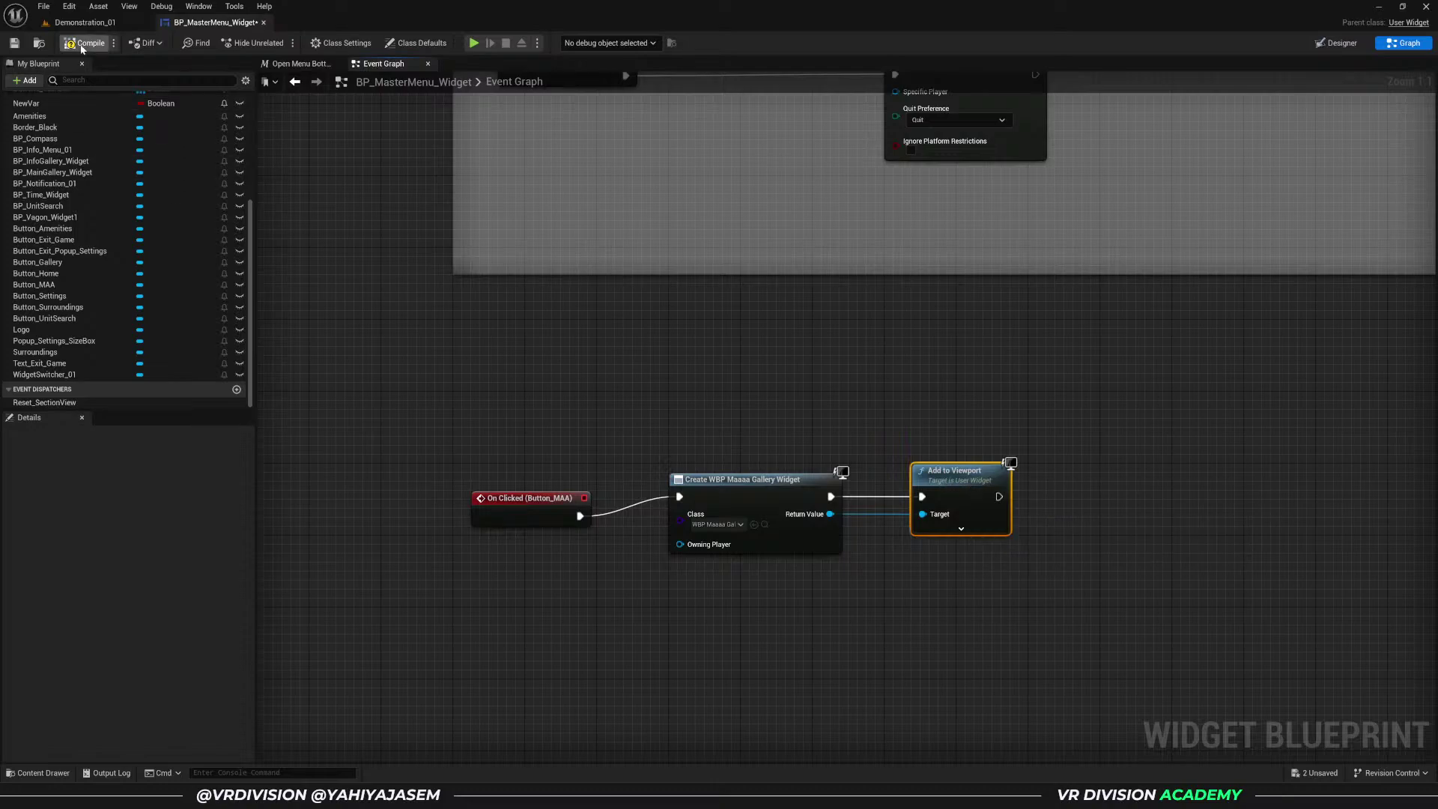
- Play the project, open the custom gallery with MAAAA Button, scroll through its images, and trigger the button again
{"action": "left_click", "coordinate": [474, 43]}
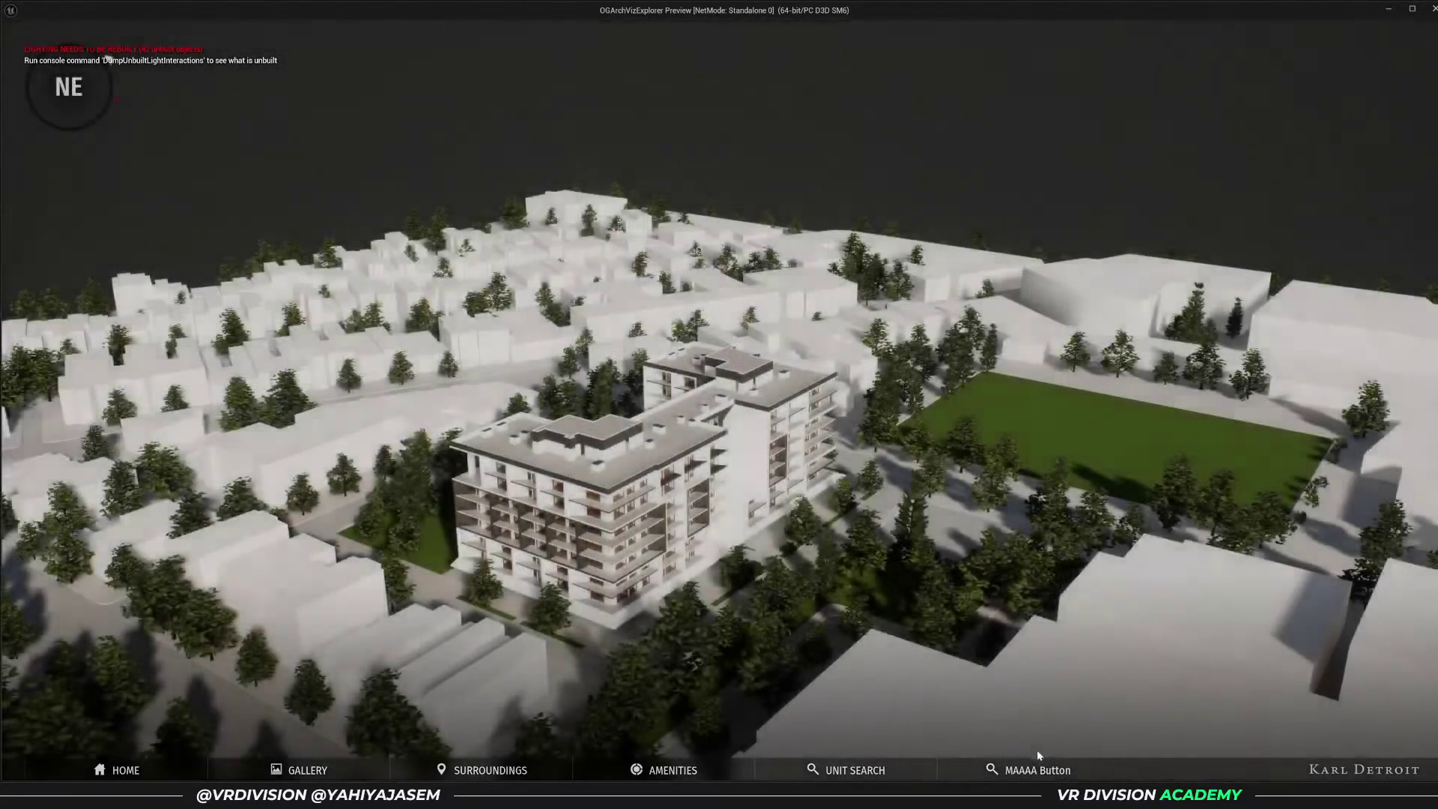
{"action": "left_click", "coordinate": [1040, 772]}
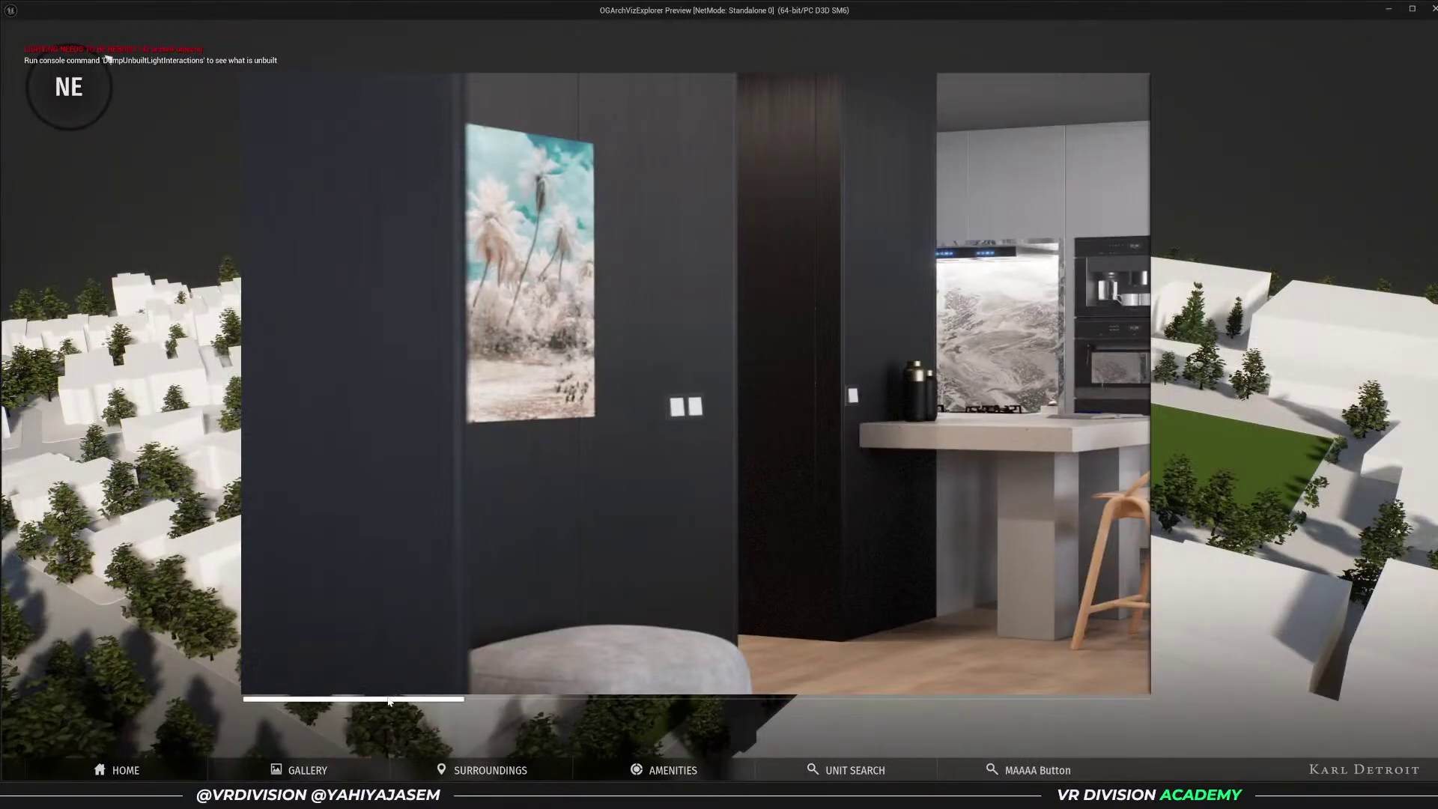
{"action": "left_click_drag", "start_coordinate": [428, 704], "coordinate": [1101, 690]}
{"action": "left_click", "coordinate": [1024, 771]}
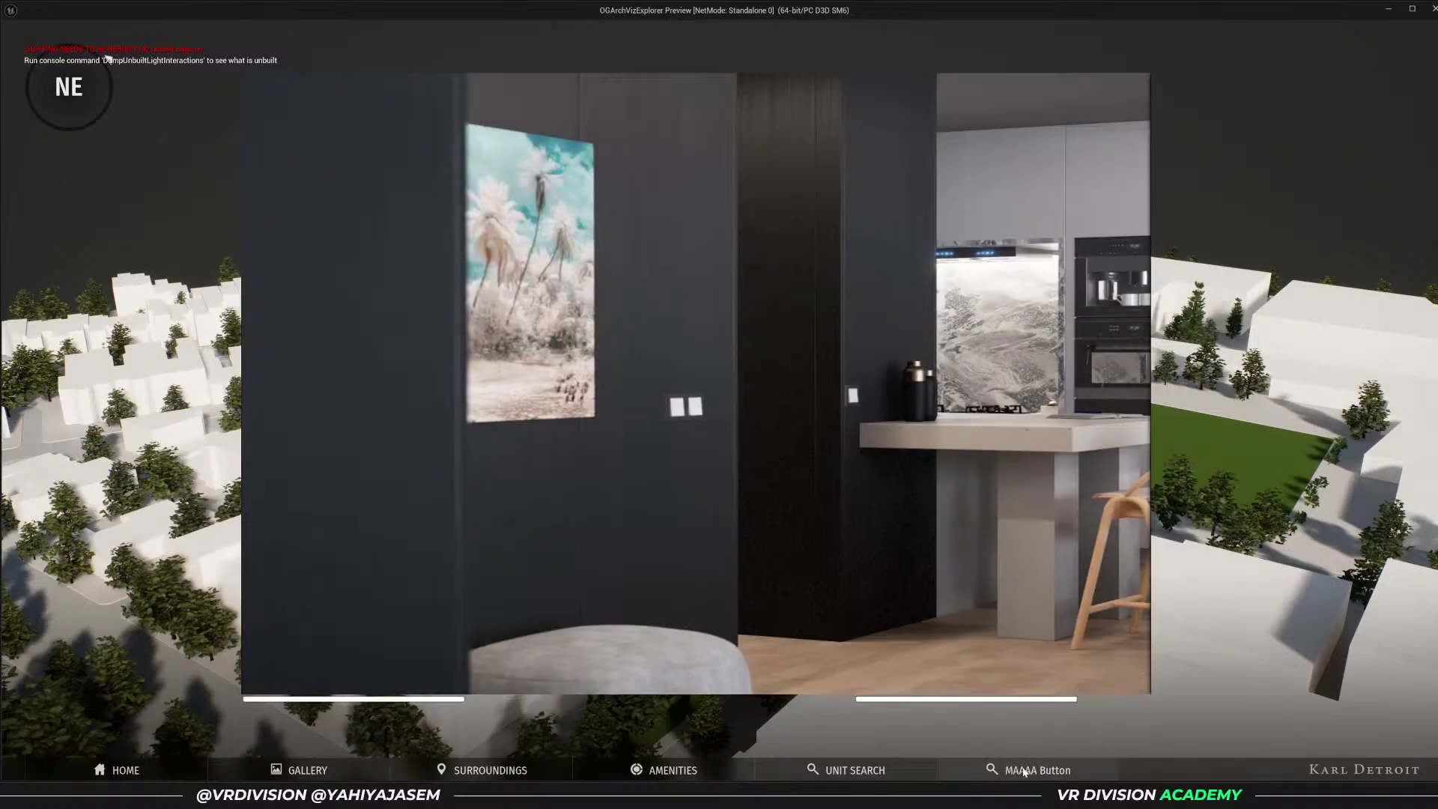
- End the play preview, switch to the Canva presentation, and bring up the 4th Question slide on page 9
{"action": "key", "text": "Escape"}
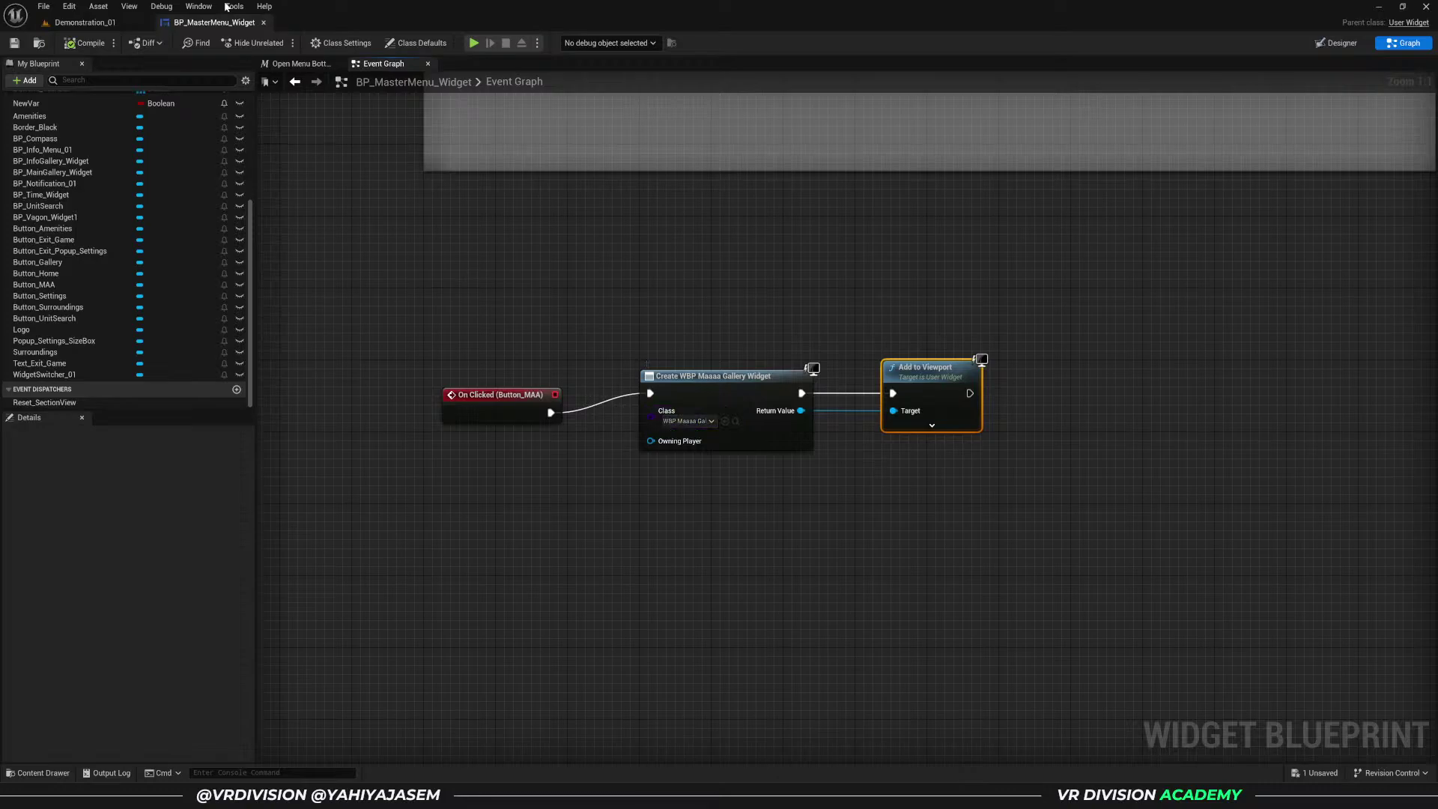
{"action": "key", "text": "alt+Tab"}
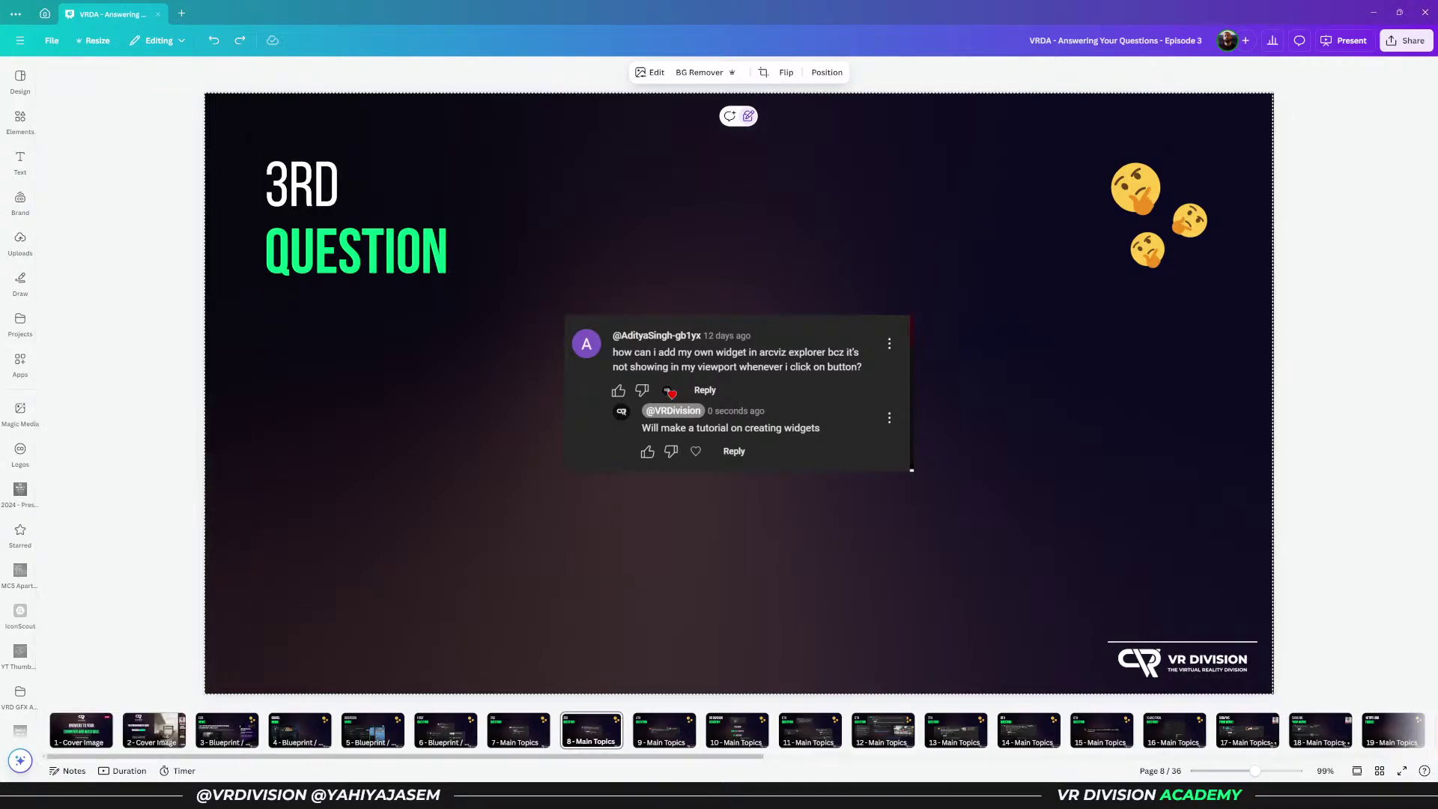
{"action": "left_click", "coordinate": [663, 741]}
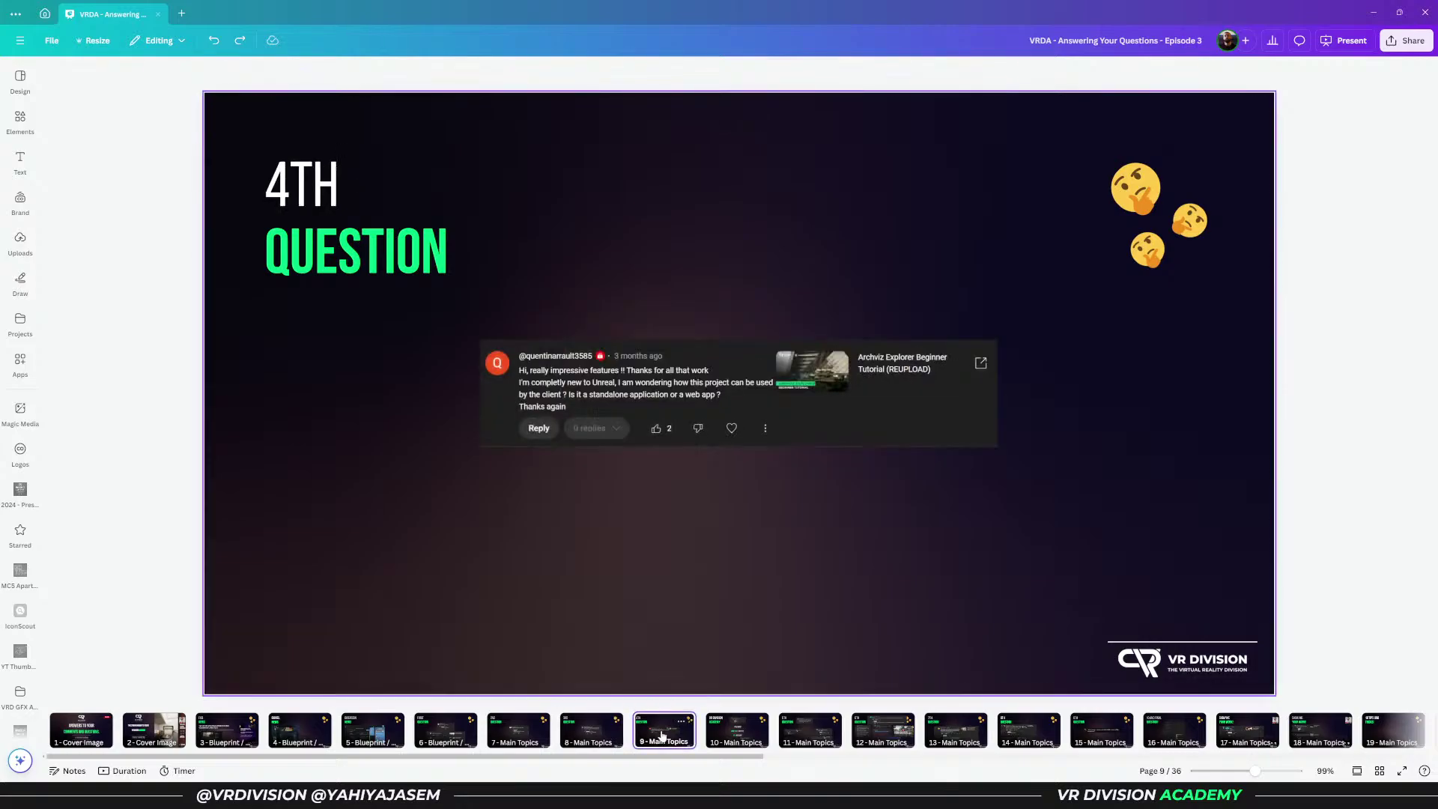
{"action": "left_click", "coordinate": [600, 403]}
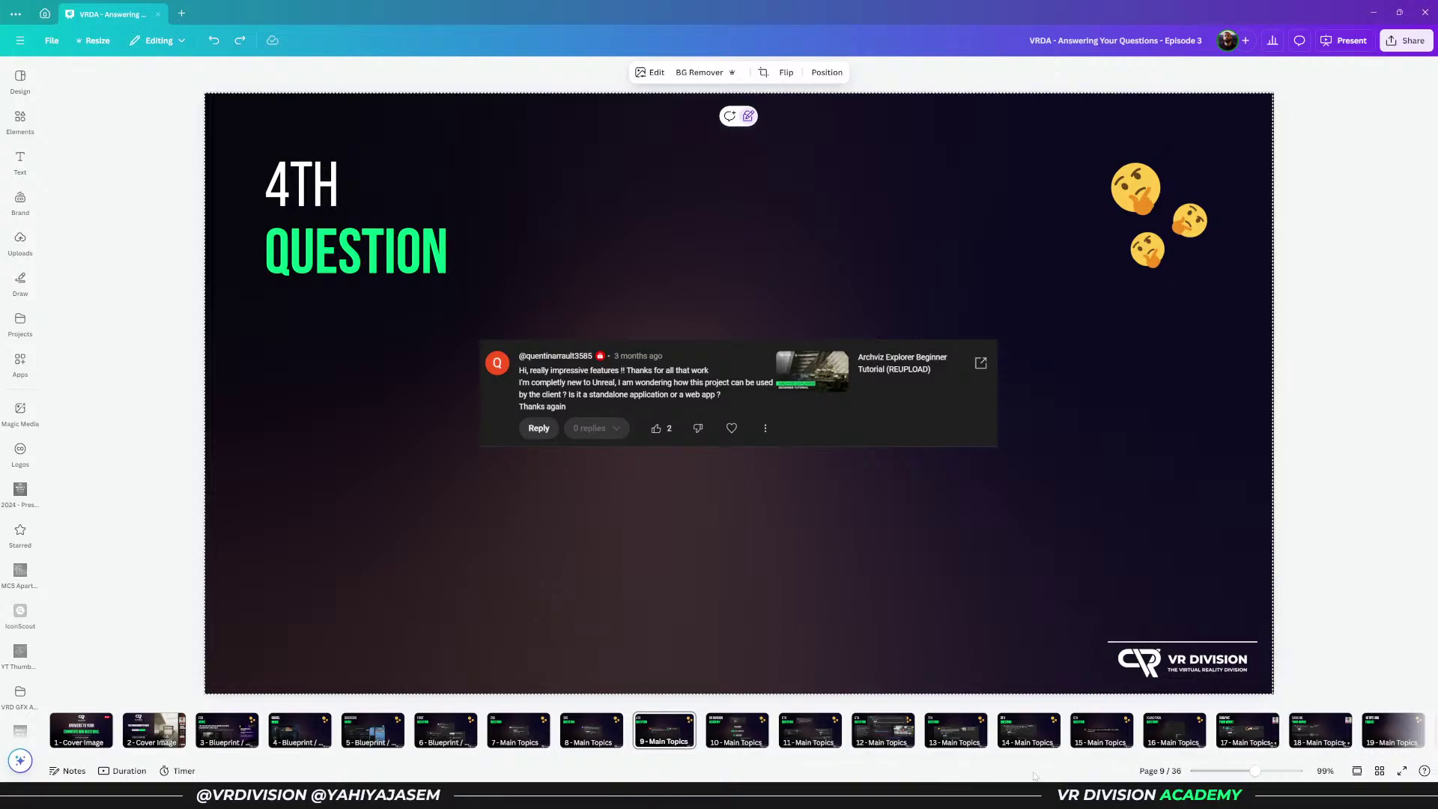
- Switch to the VRDAECExplorer project and open the MC5_Apartment_Main level from Project_MC5/Levels, discarding the unsaved changes to NewWorld
{"action": "mouse_move", "coordinate": [1055, 796]}
{"action": "left_click", "coordinate": [1084, 762]}
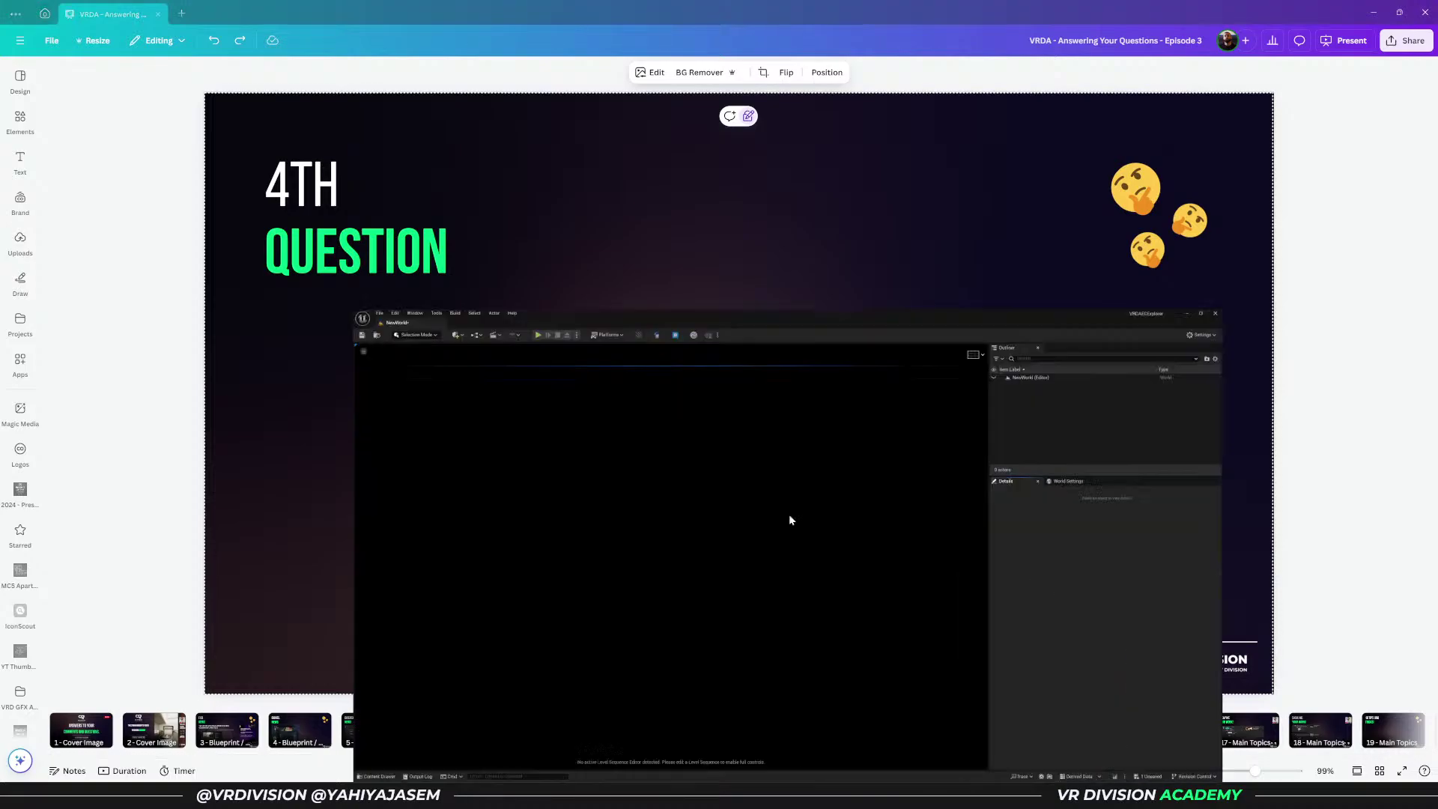
{"action": "scroll", "coordinate": [88, 612], "scroll_direction": "up", "scroll_amount": 3}
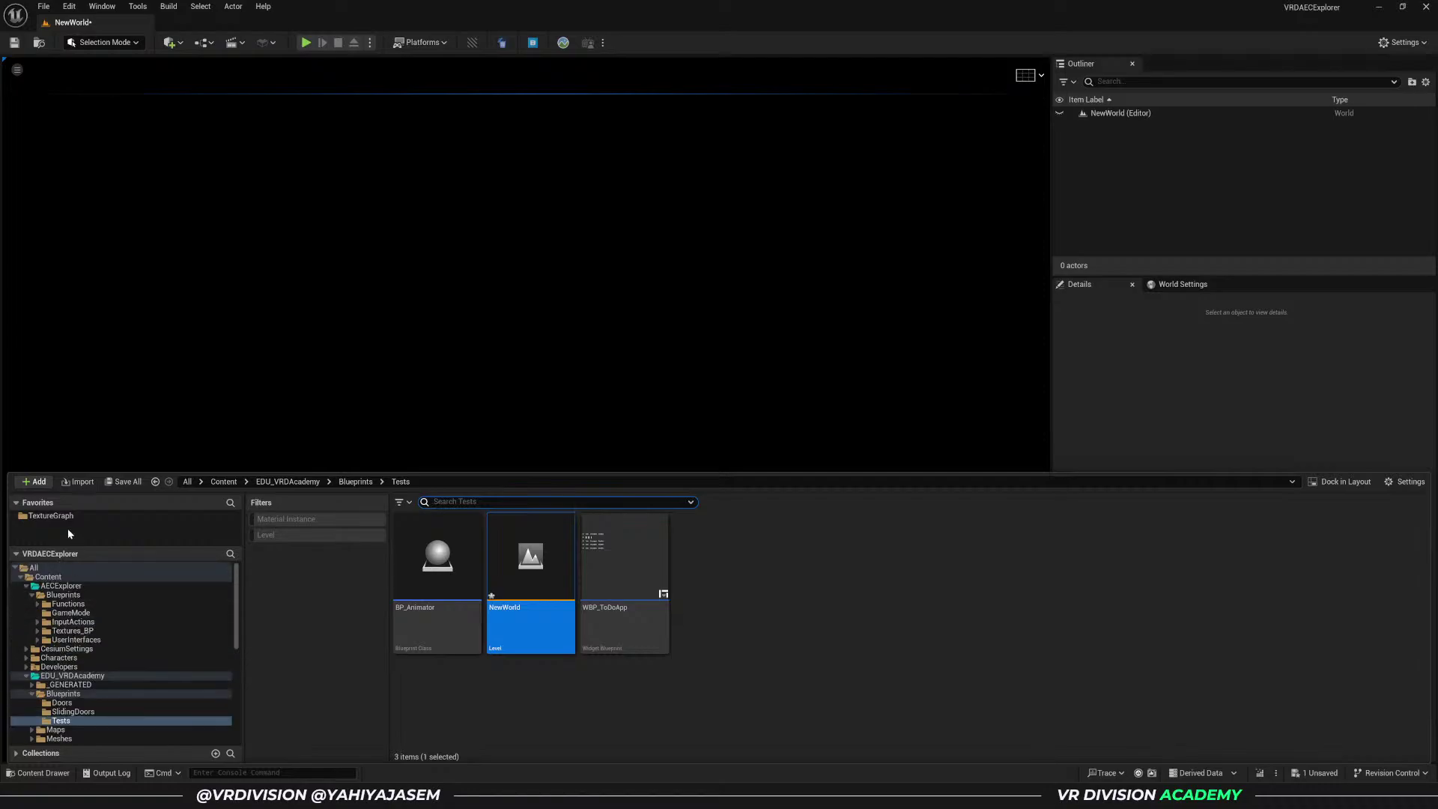
{"action": "left_click", "coordinate": [78, 595]}
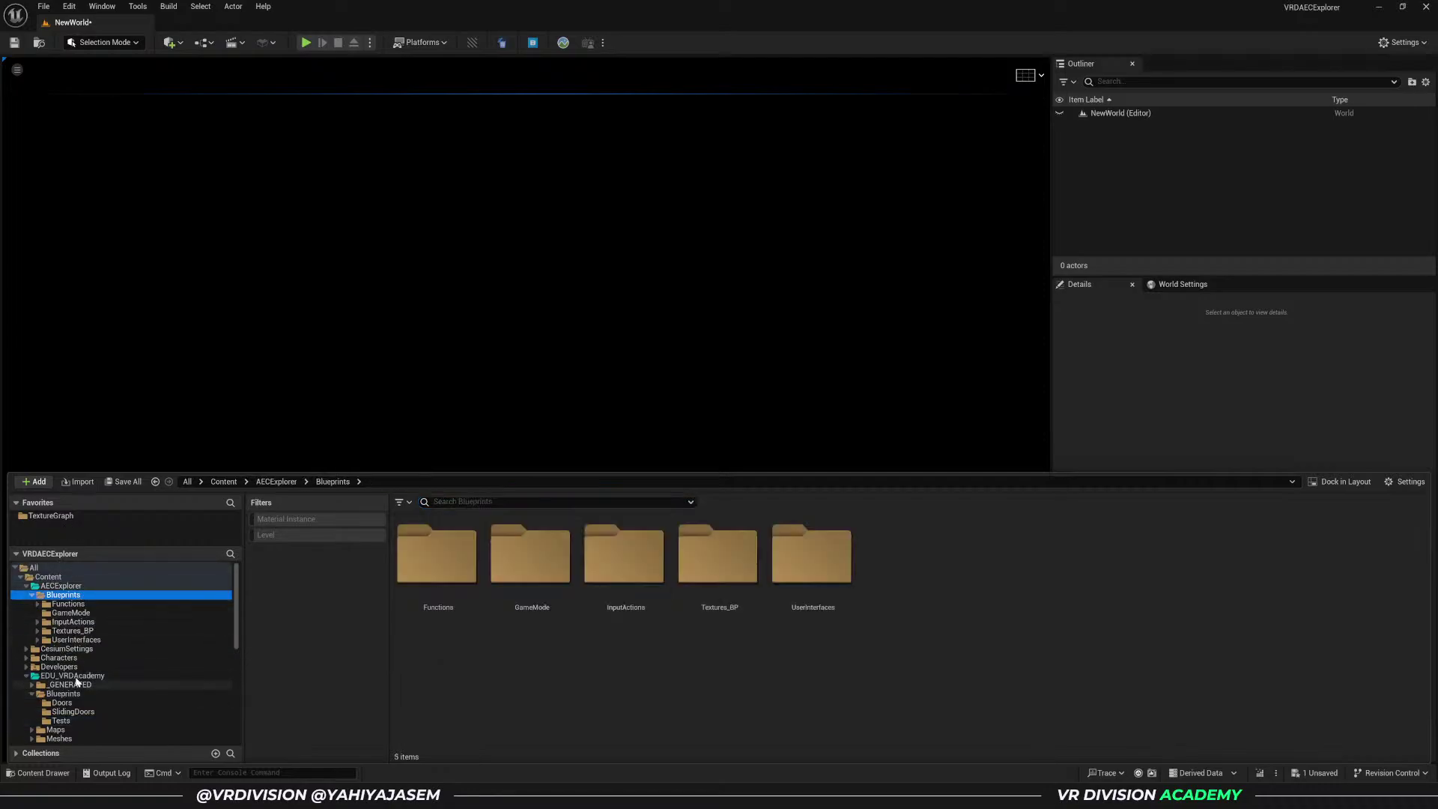
{"action": "left_click", "coordinate": [75, 676]}
{"action": "scroll", "coordinate": [90, 693], "scroll_direction": "down", "scroll_amount": 4}
{"action": "left_click", "coordinate": [75, 712]}
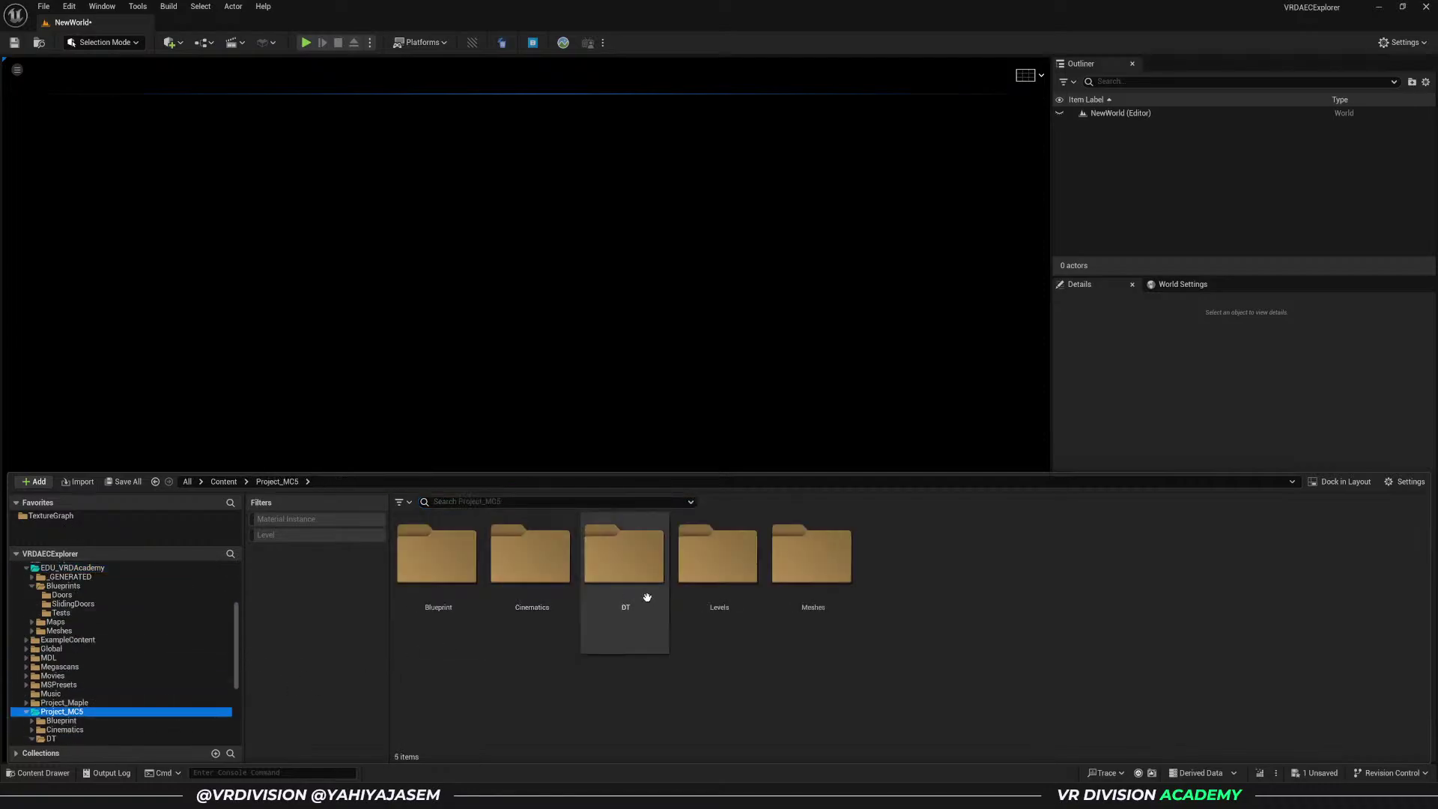
{"action": "double_click", "coordinate": [730, 585]}
{"action": "double_click", "coordinate": [1106, 645]}
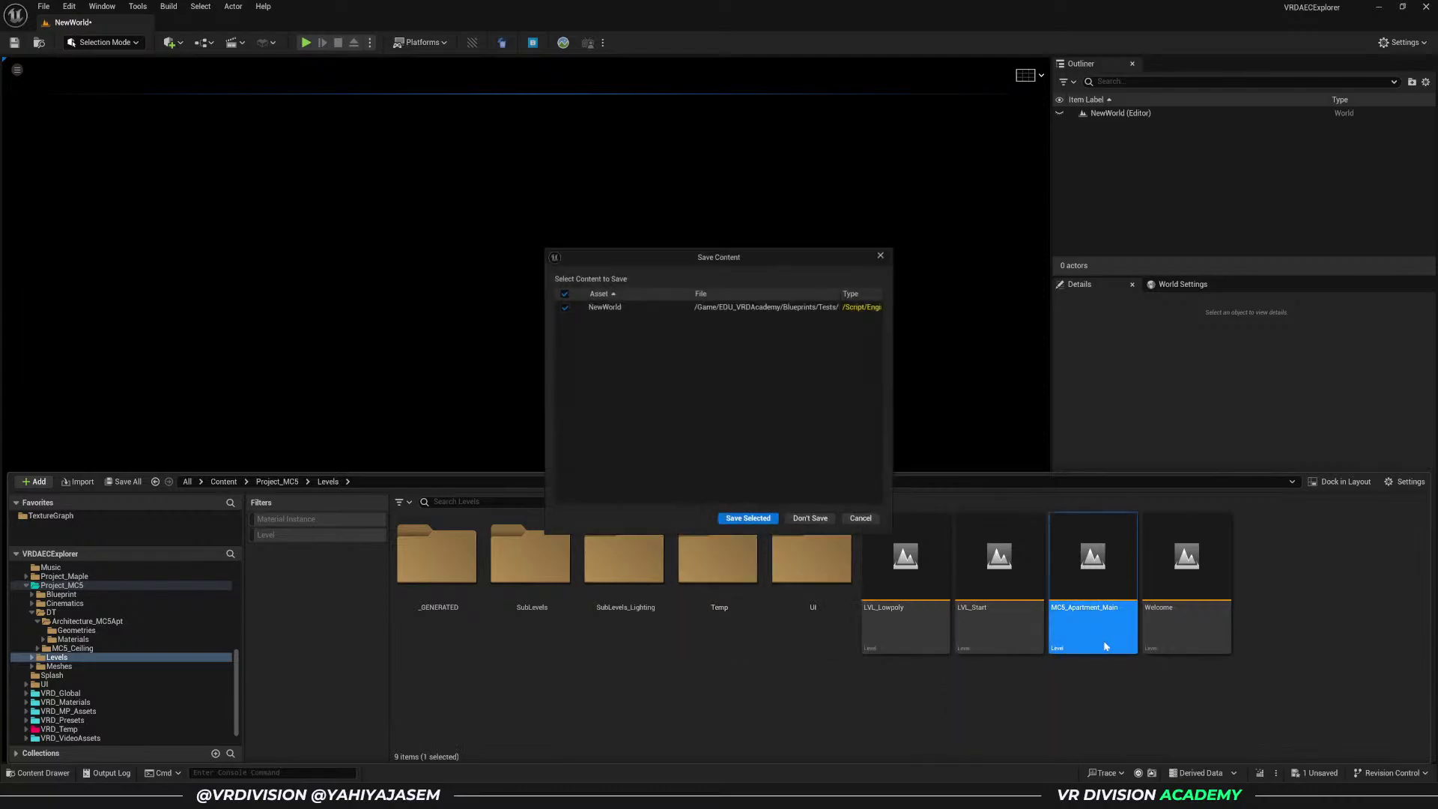
{"action": "left_click", "coordinate": [795, 520]}
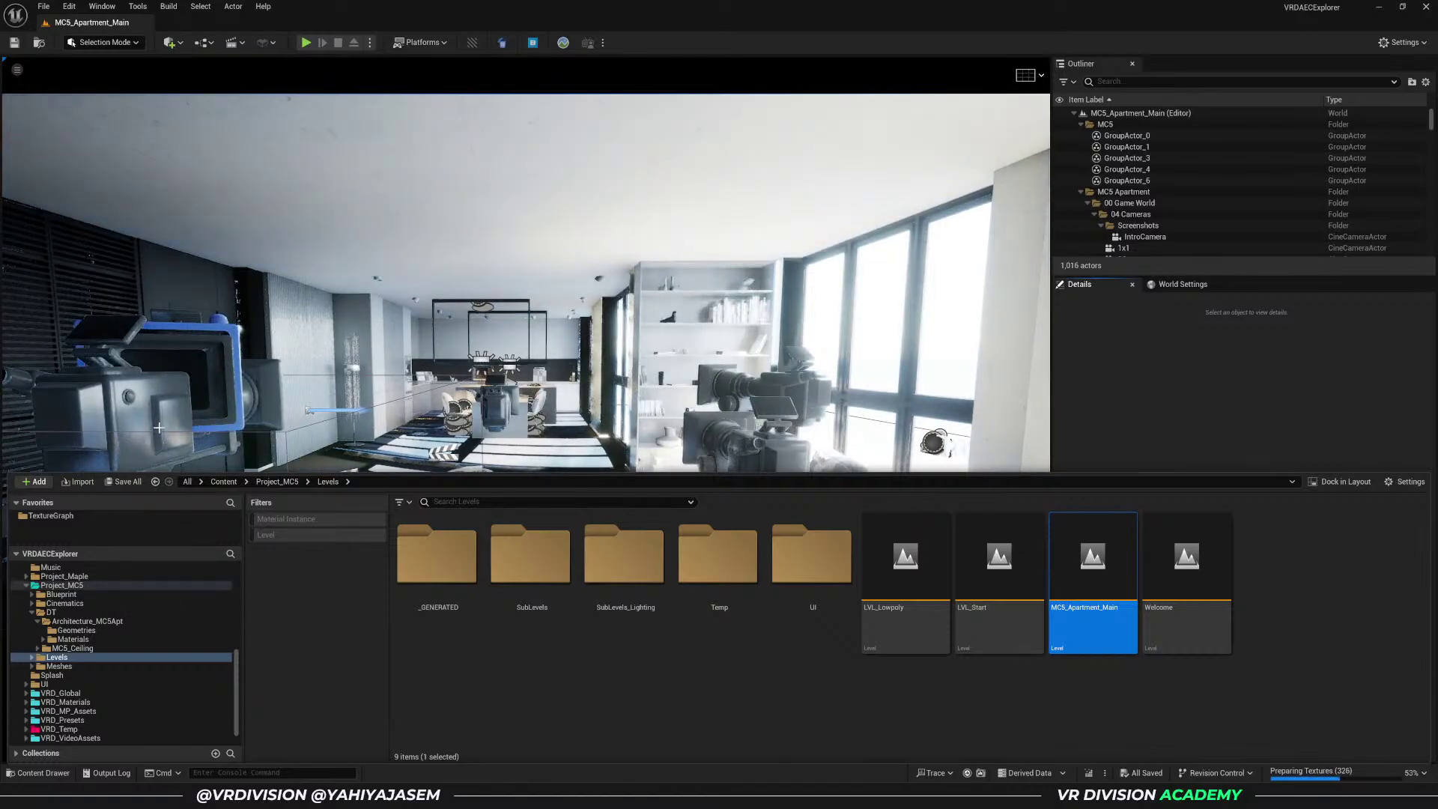
{"action": "left_click", "coordinate": [159, 428]}
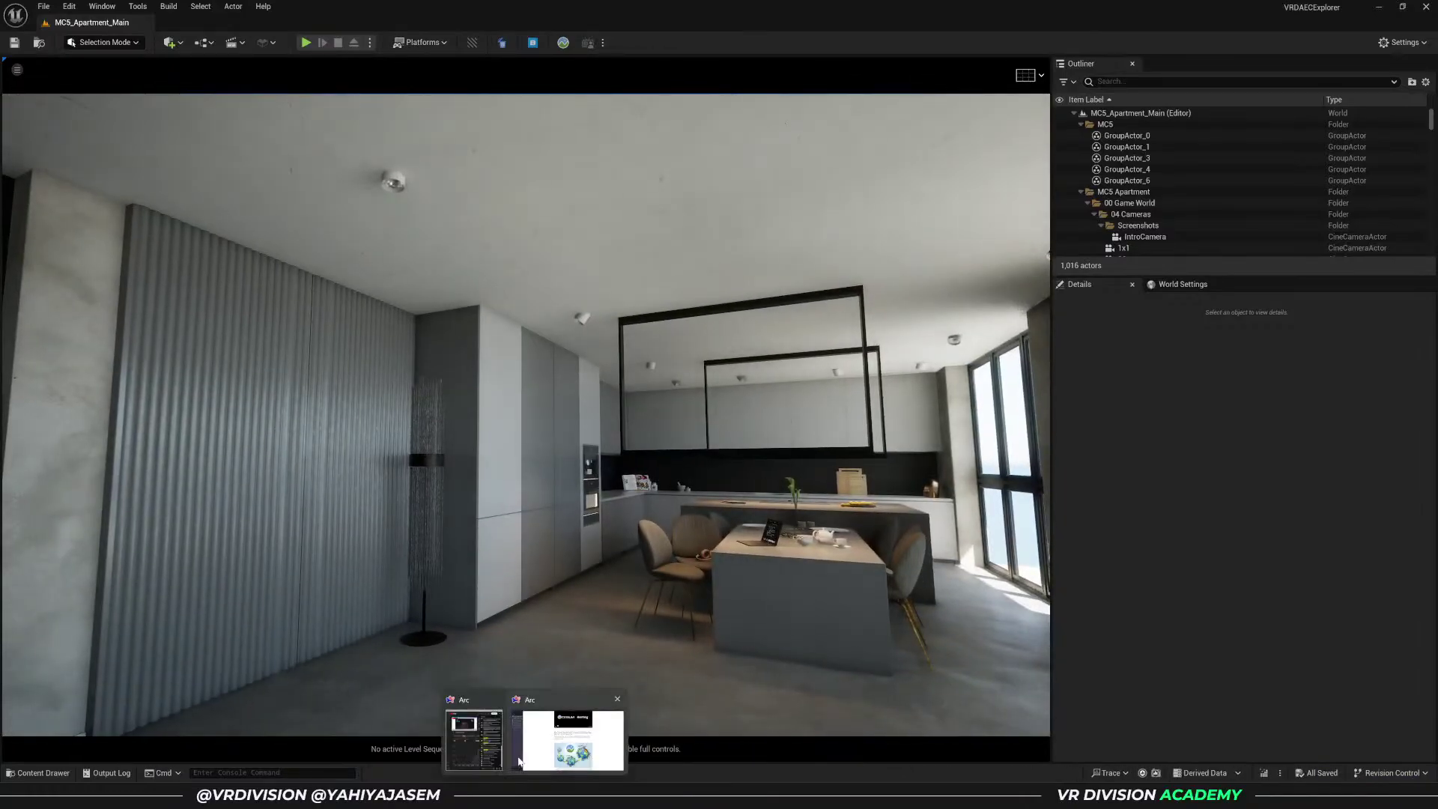
- Switch to the Arc browser and open the Arcware website in a new tab
{"action": "left_click", "coordinate": [520, 761]}
{"action": "key", "text": "ctrl+t"}
{"action": "type", "text": "arc"}
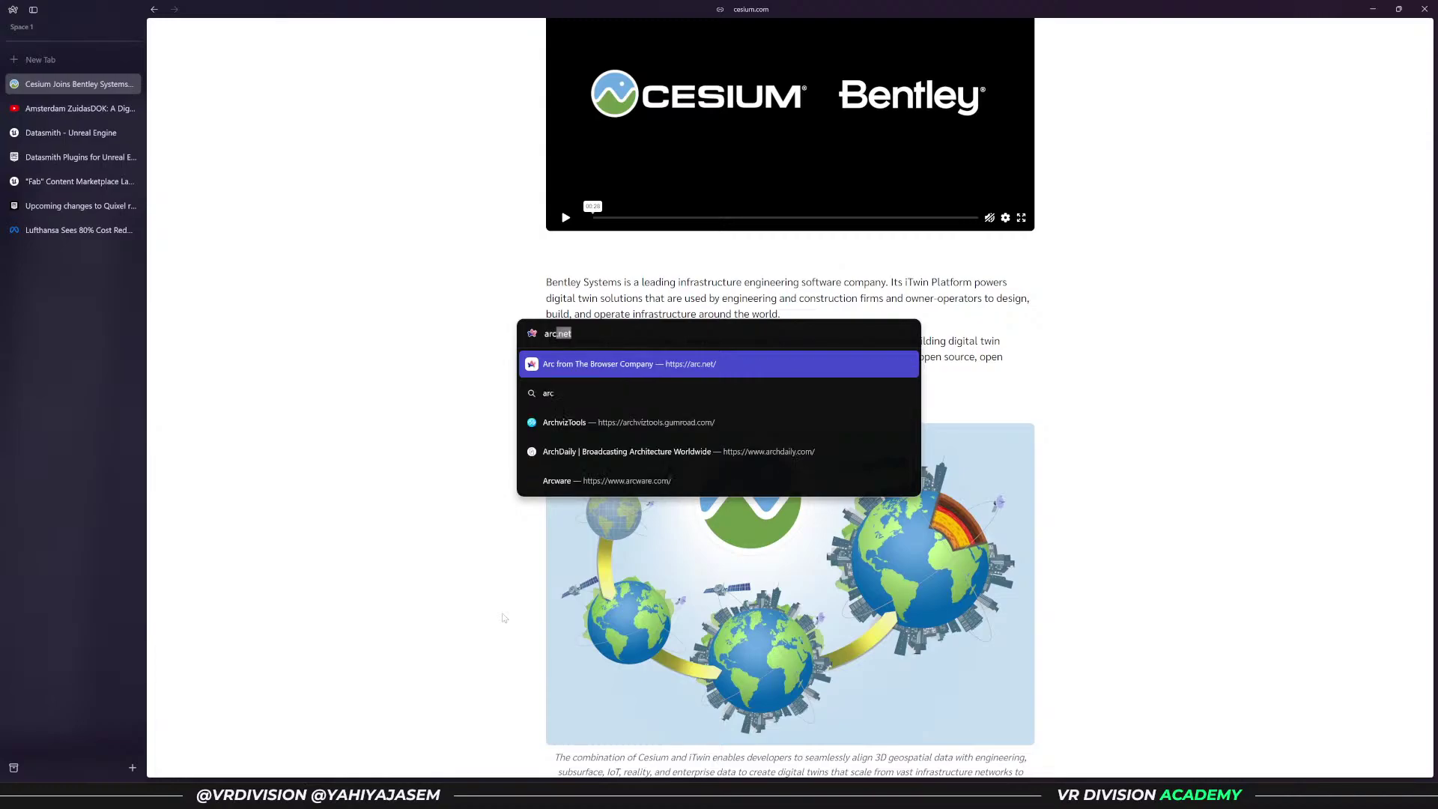
{"action": "type", "text": "ware"}
{"action": "key", "text": "Return"}
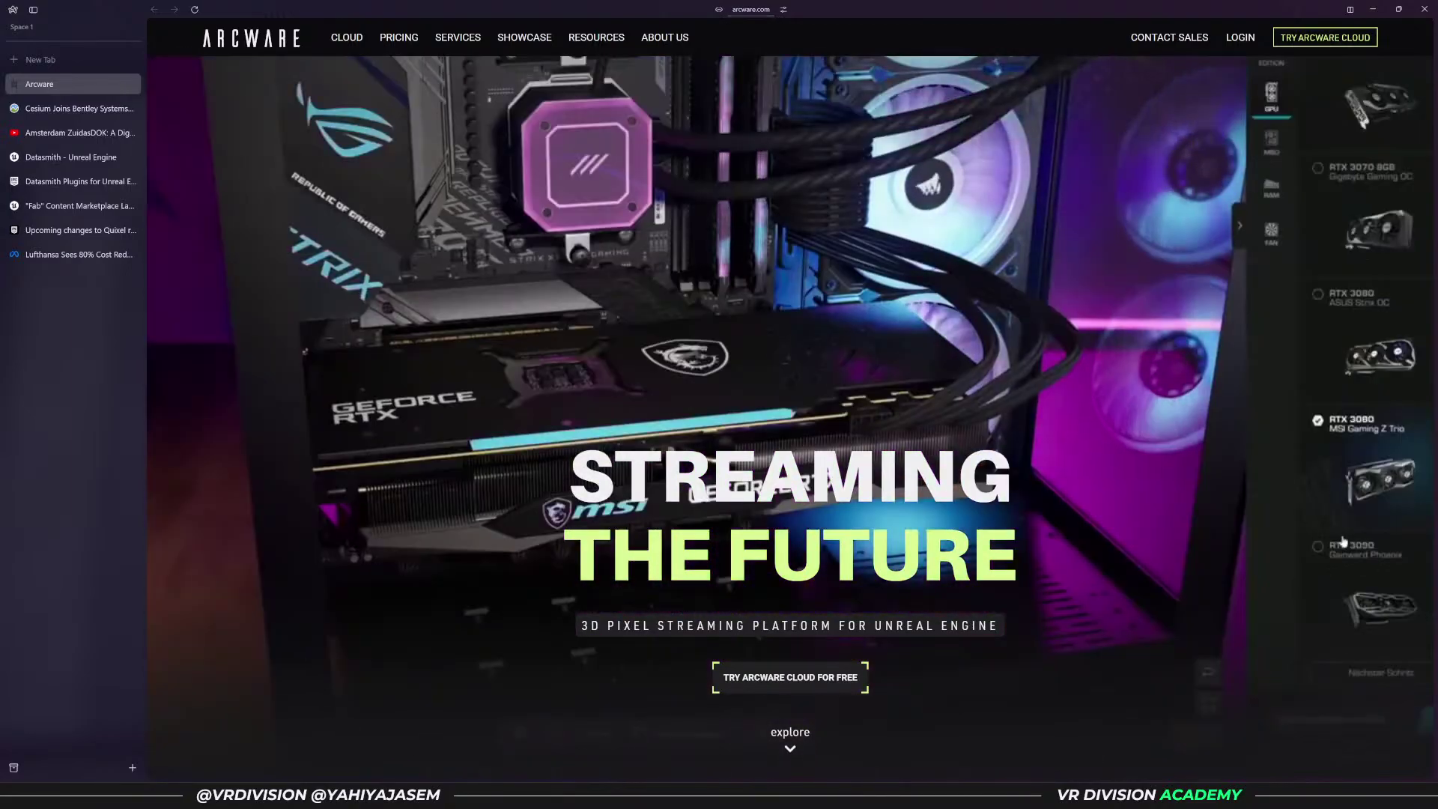
- Look through the Arcware home page, covering the Arcware Cloud pixel streaming description and the 3D Streaming Showcase
{"action": "scroll", "coordinate": [1343, 540], "scroll_direction": "down", "scroll_amount": 2}
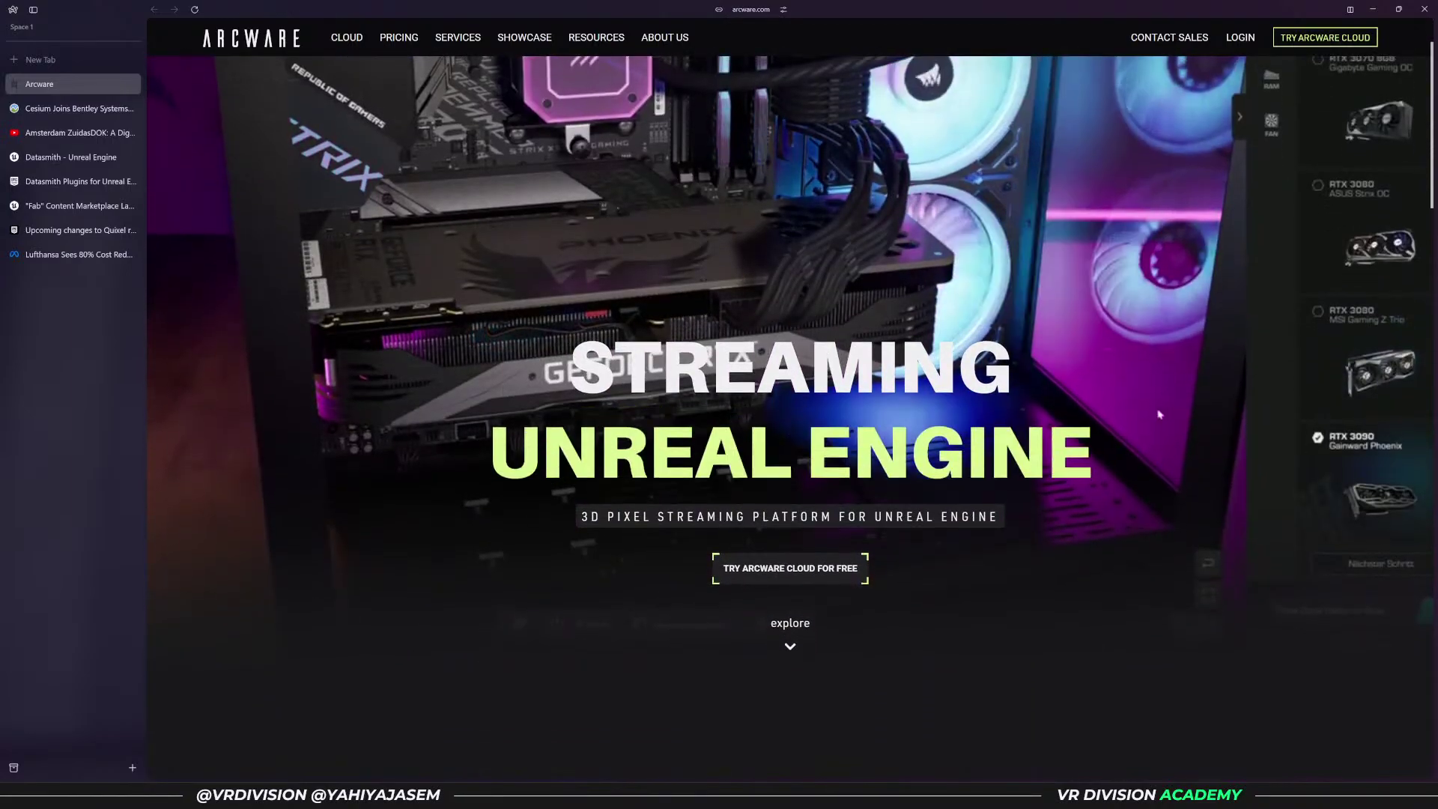
{"action": "scroll", "coordinate": [1159, 414], "scroll_direction": "up", "scroll_amount": 2}
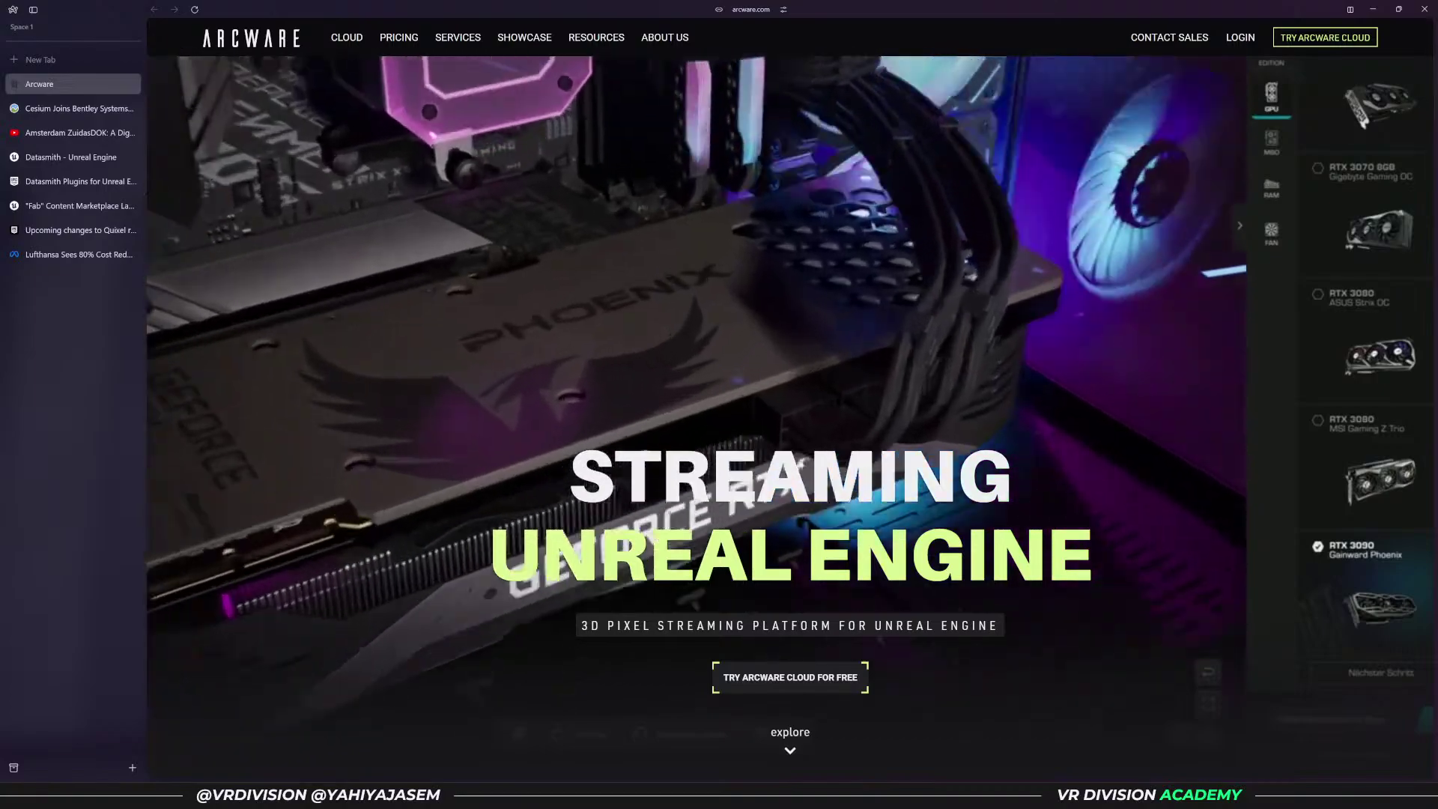
{"action": "scroll", "coordinate": [828, 421], "scroll_direction": "down", "scroll_amount": 2}
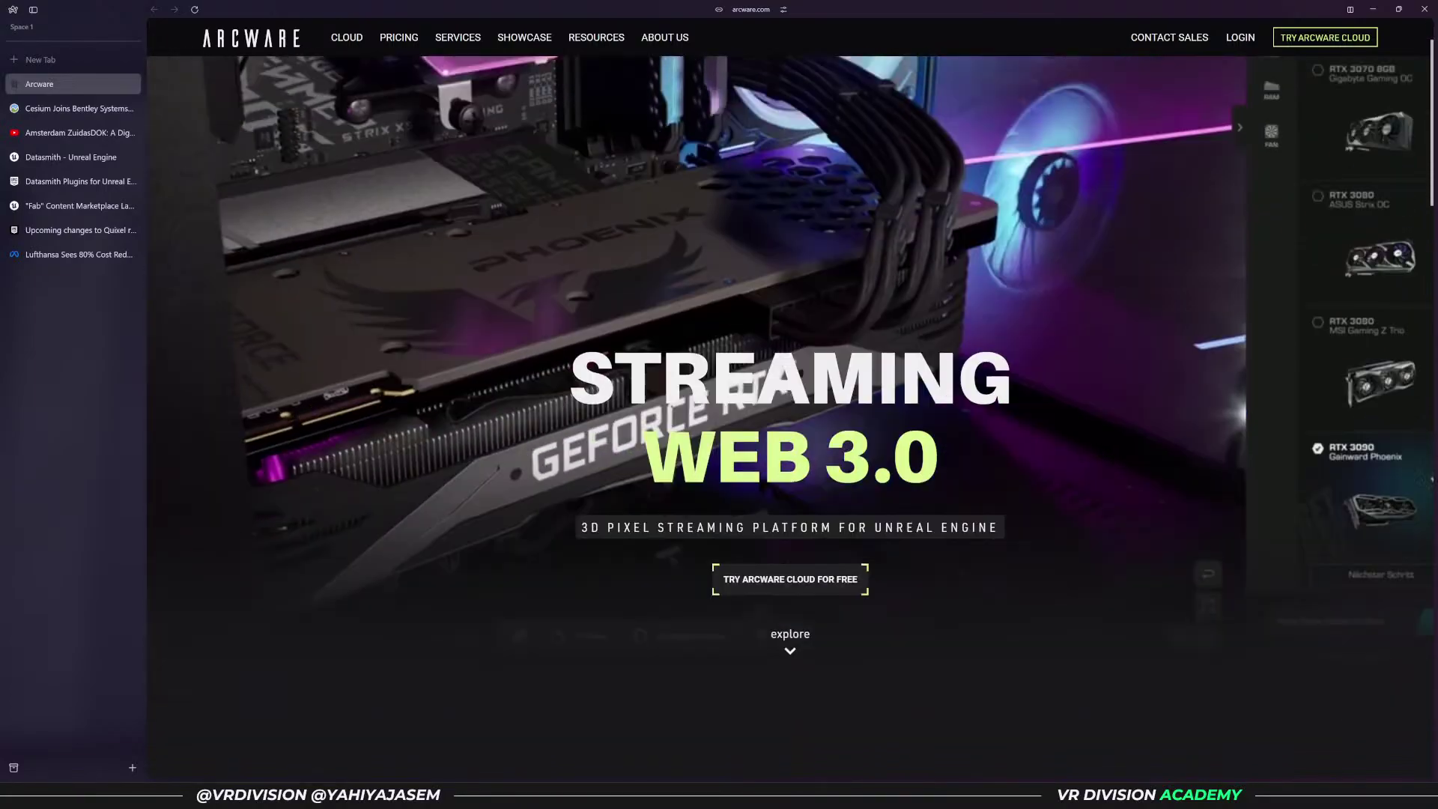
{"action": "scroll", "coordinate": [711, 491], "scroll_direction": "down", "scroll_amount": 5}
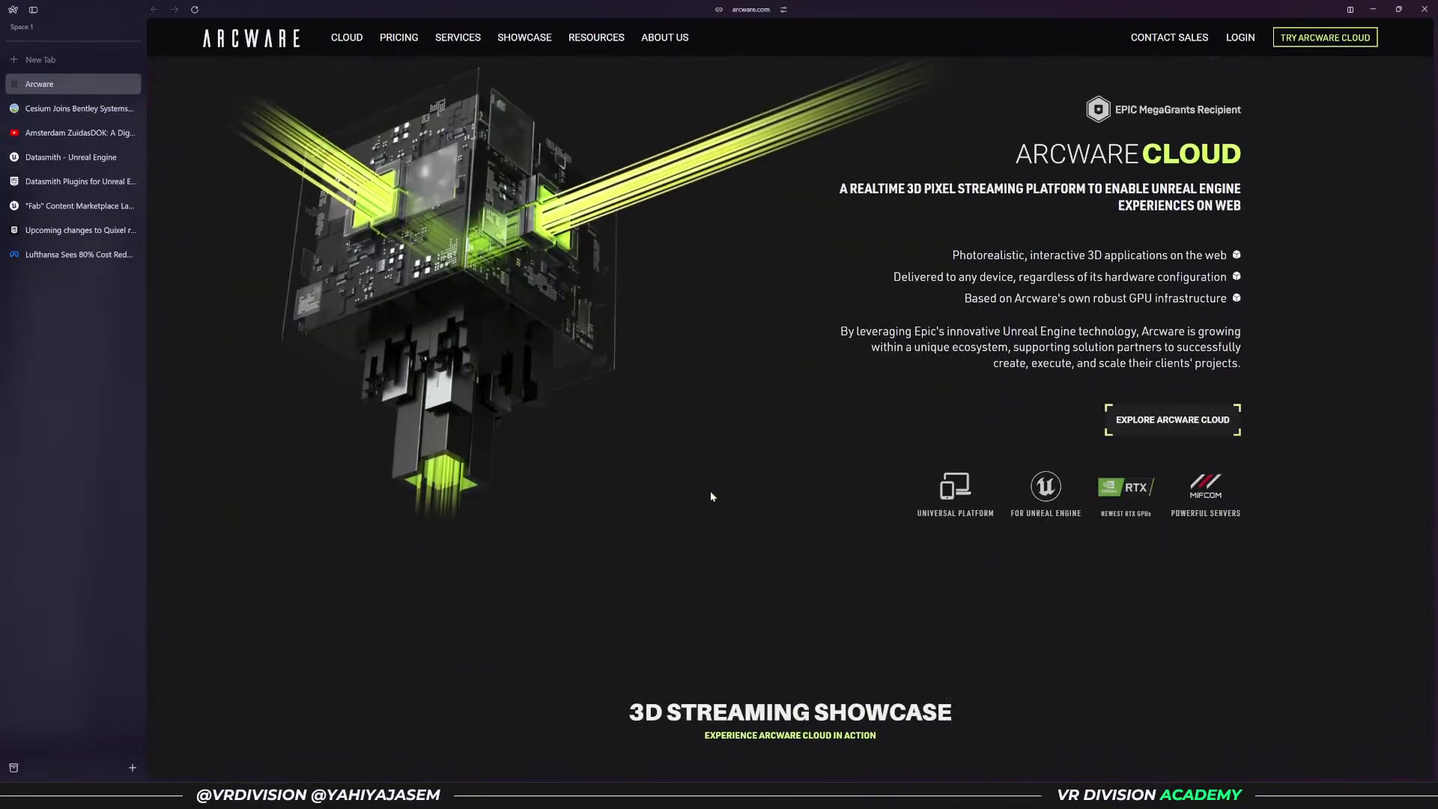
{"action": "scroll", "coordinate": [870, 433], "scroll_direction": "up", "scroll_amount": 3}
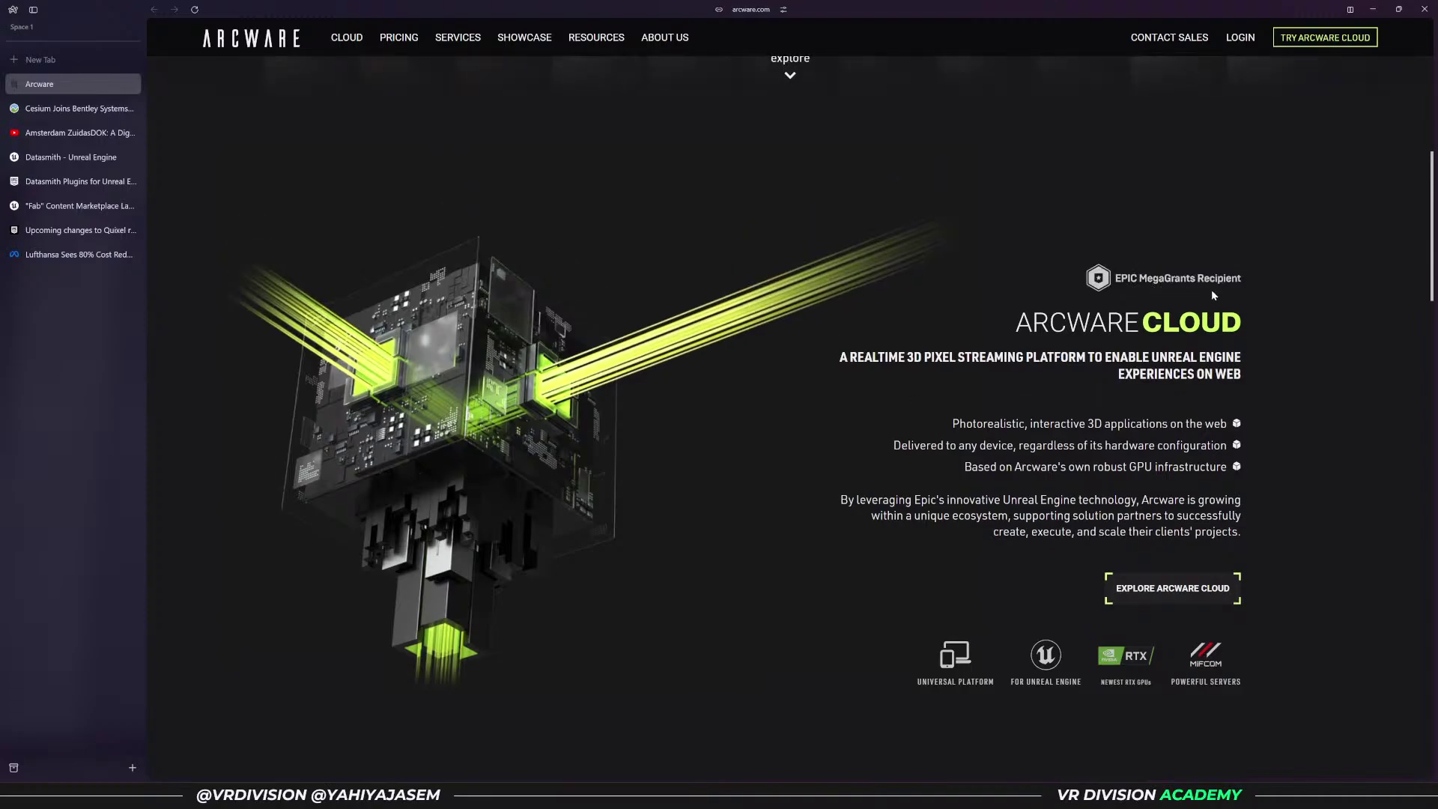
{"action": "scroll", "coordinate": [881, 338], "scroll_direction": "down", "scroll_amount": 8}
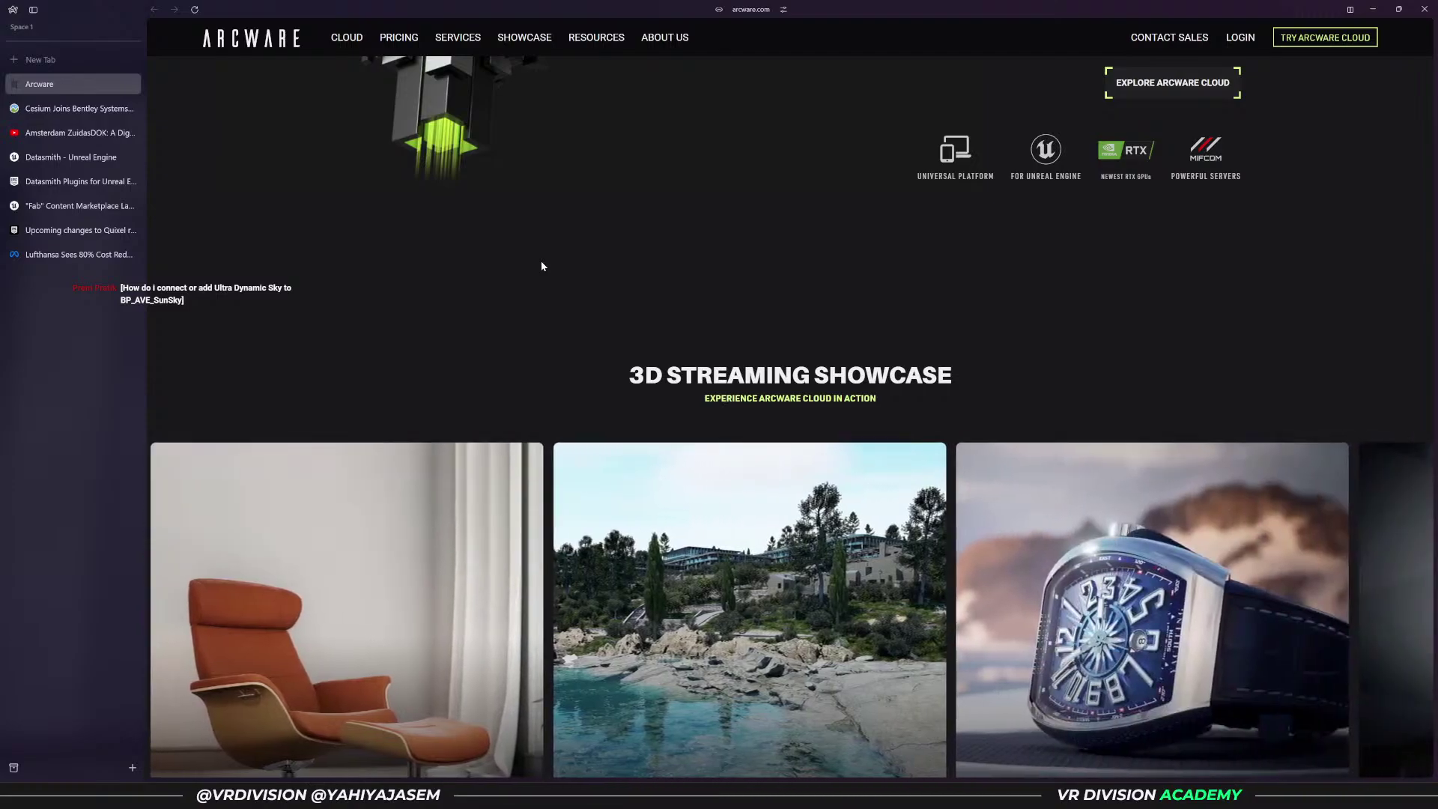
{"action": "scroll", "coordinate": [530, 267], "scroll_direction": "down", "scroll_amount": 3}
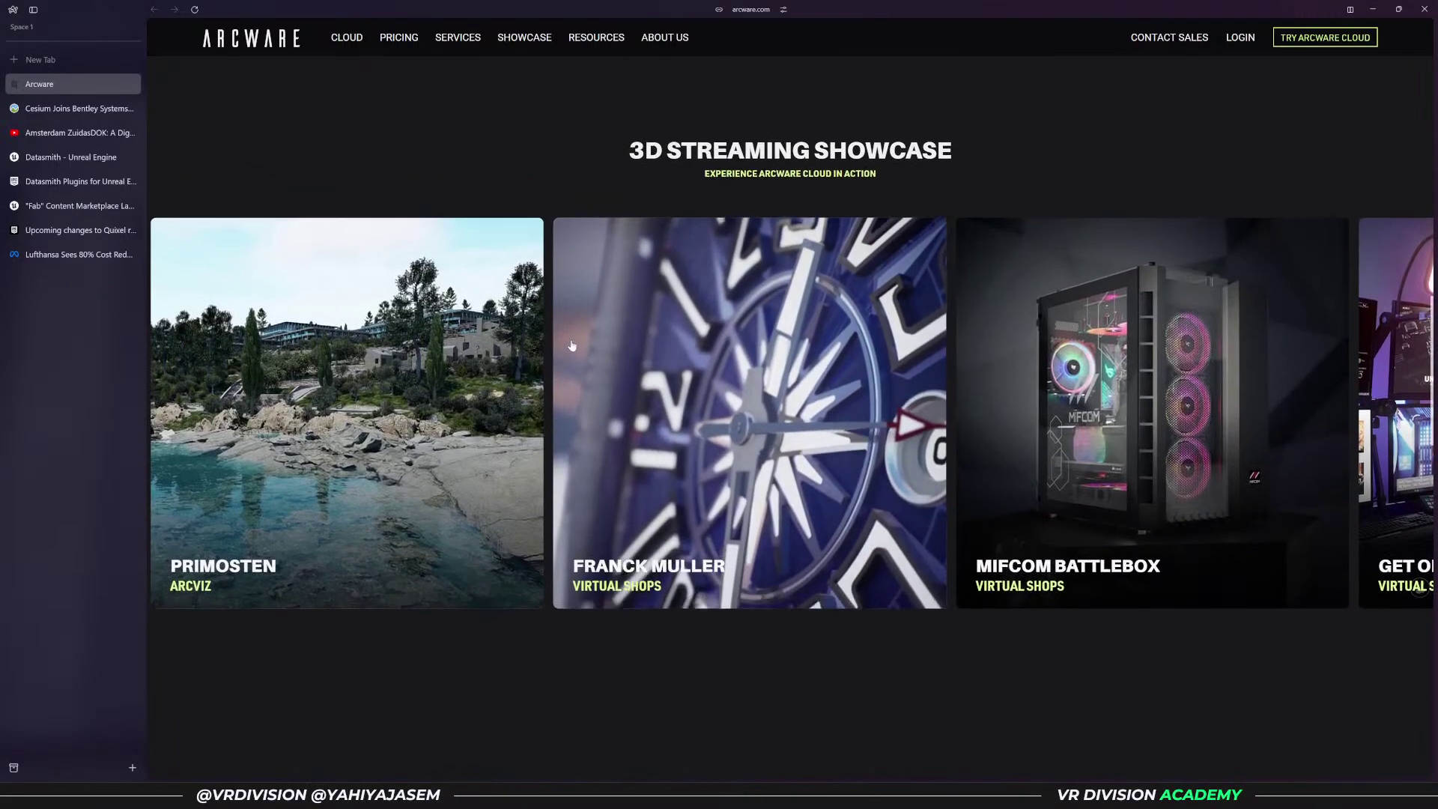
{"action": "scroll", "coordinate": [582, 349], "scroll_direction": "down", "scroll_amount": 5}
{"action": "scroll", "coordinate": [633, 498], "scroll_direction": "down", "scroll_amount": 3}
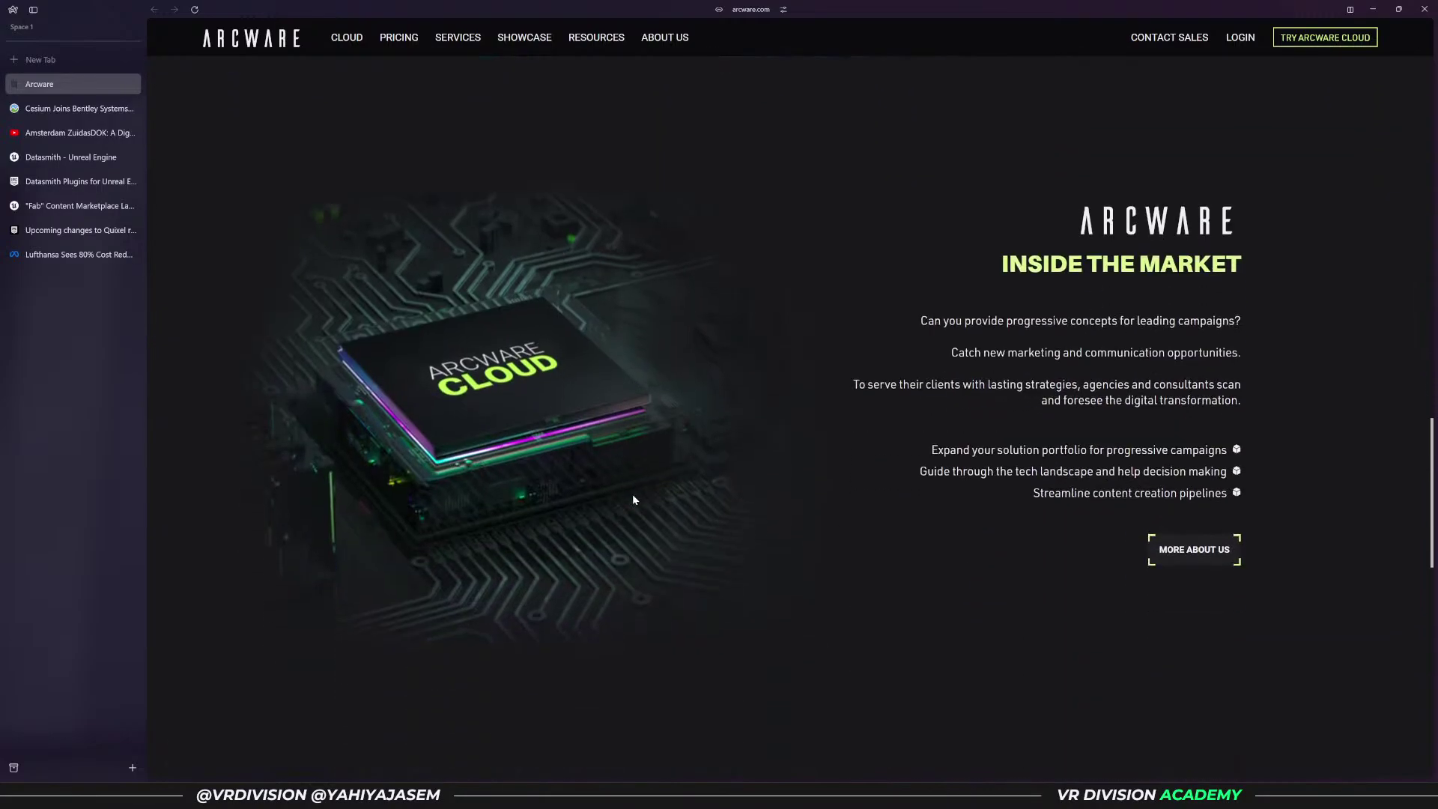
{"action": "scroll", "coordinate": [675, 495], "scroll_direction": "up", "scroll_amount": 1}
{"action": "scroll", "coordinate": [680, 518], "scroll_direction": "up", "scroll_amount": 7}
{"action": "scroll", "coordinate": [955, 555], "scroll_direction": "up", "scroll_amount": 10}
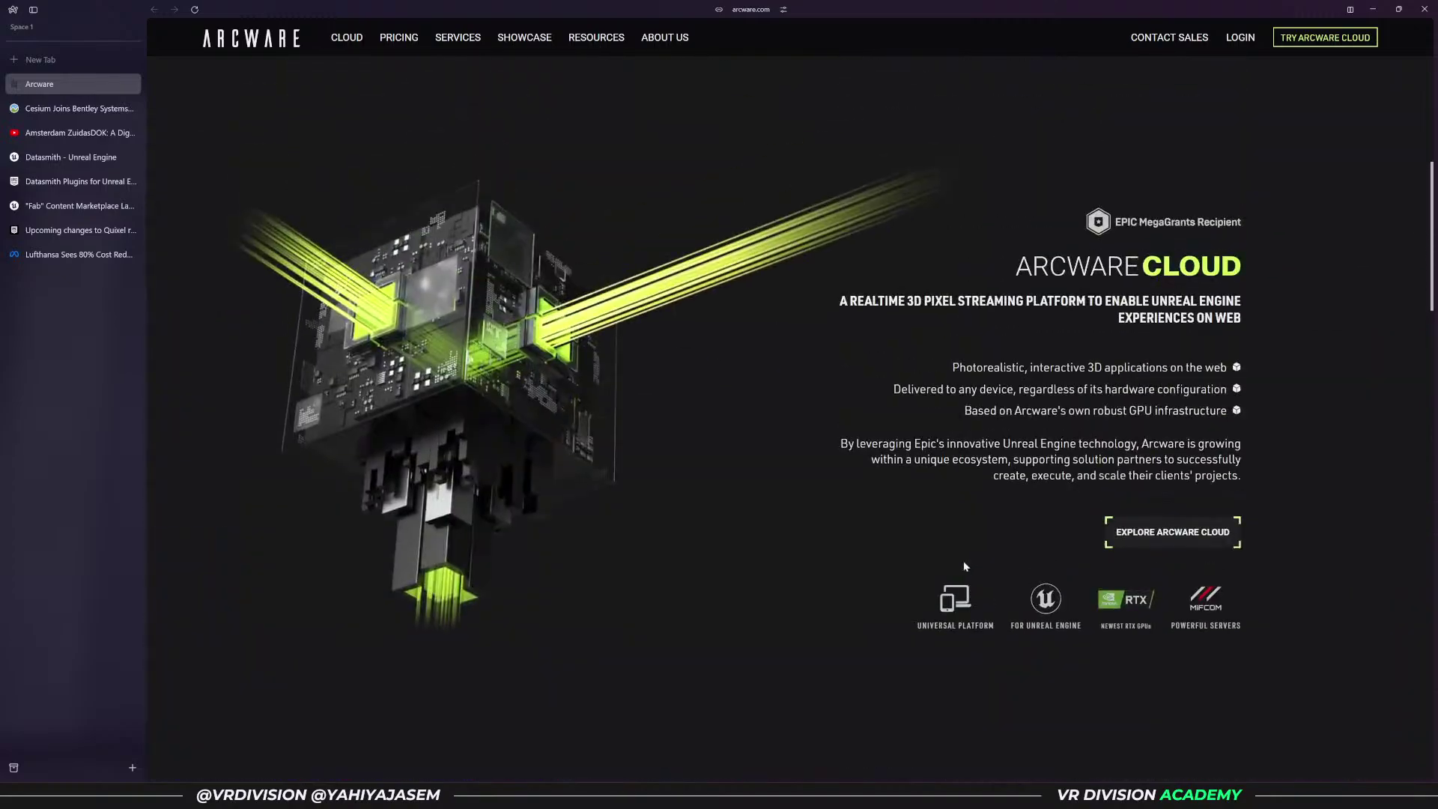
{"action": "scroll", "coordinate": [700, 539], "scroll_direction": "down", "scroll_amount": 7}
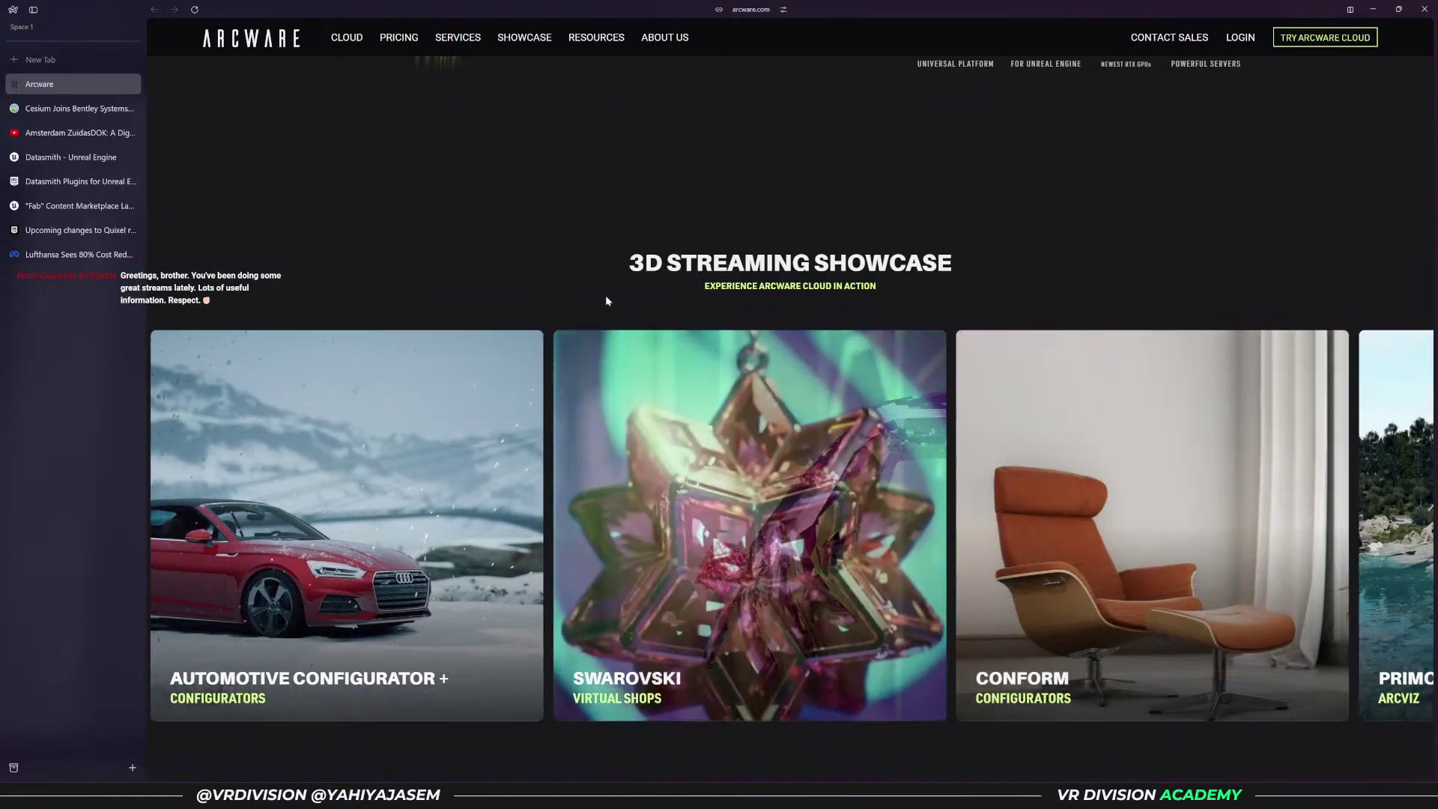
- Leave the browser, recheck the 4th Question slide in Canva, and return to the OGArchVizExplorer project
{"action": "left_click", "coordinate": [1375, 10]}
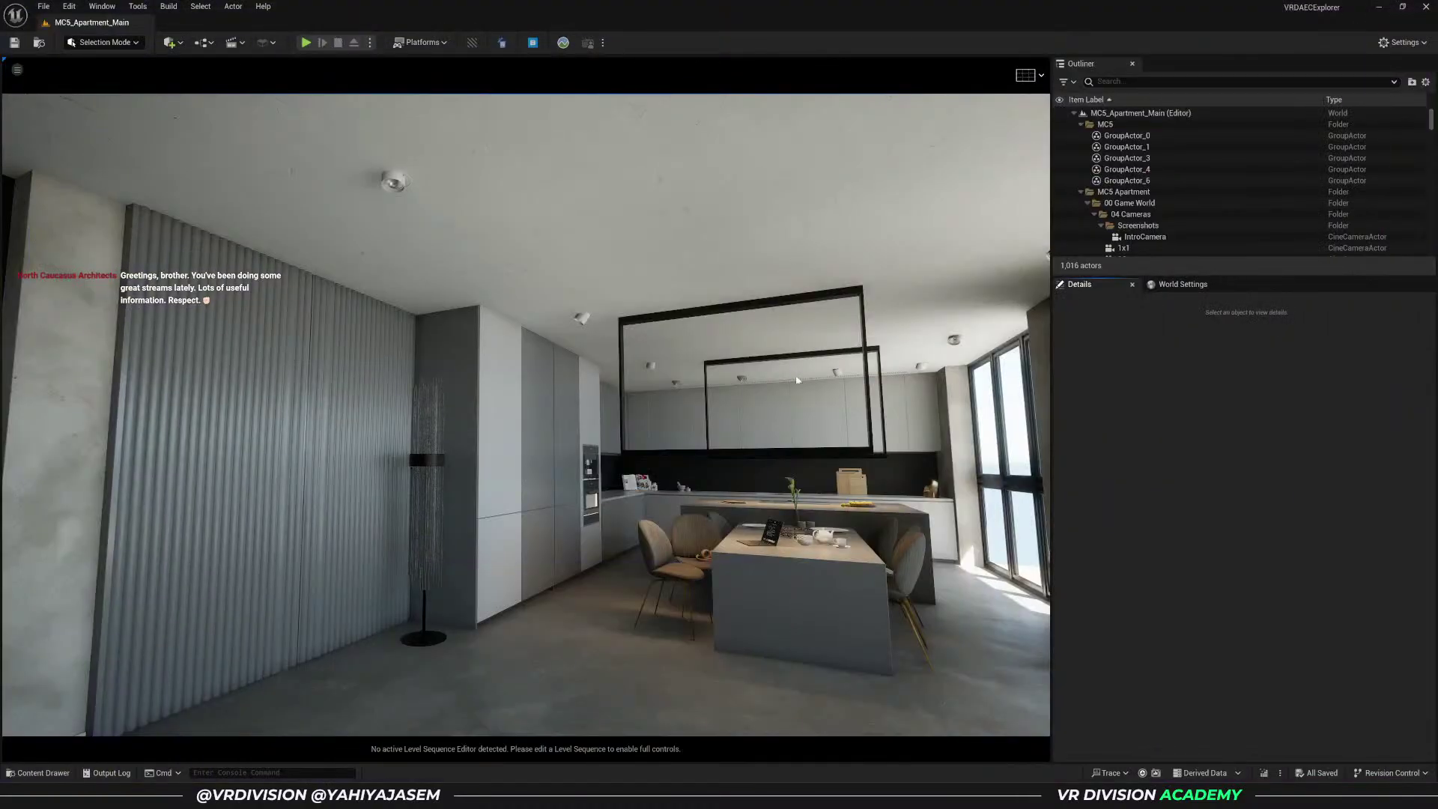
{"action": "key", "text": "alt+Tab"}
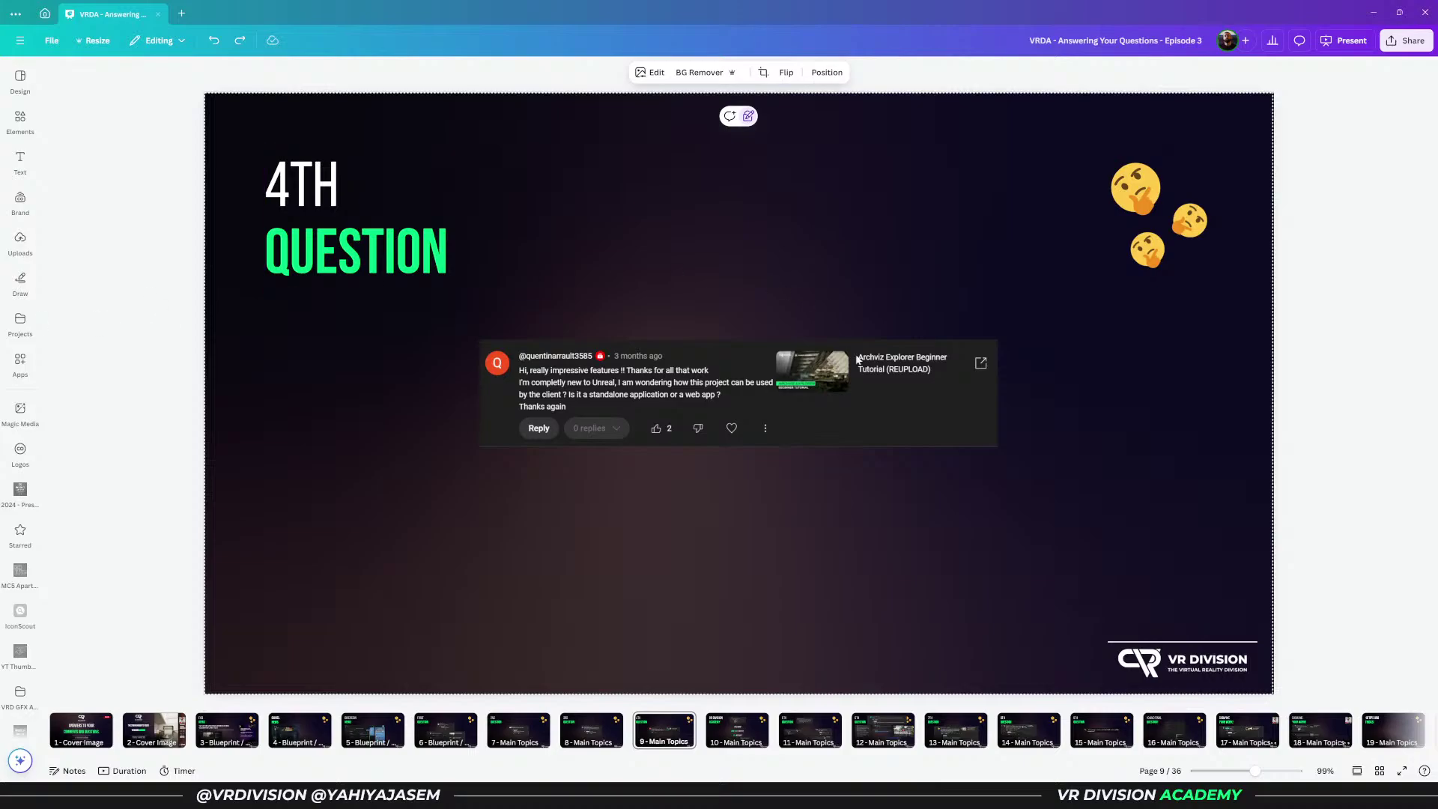
{"action": "left_click", "coordinate": [1374, 12]}
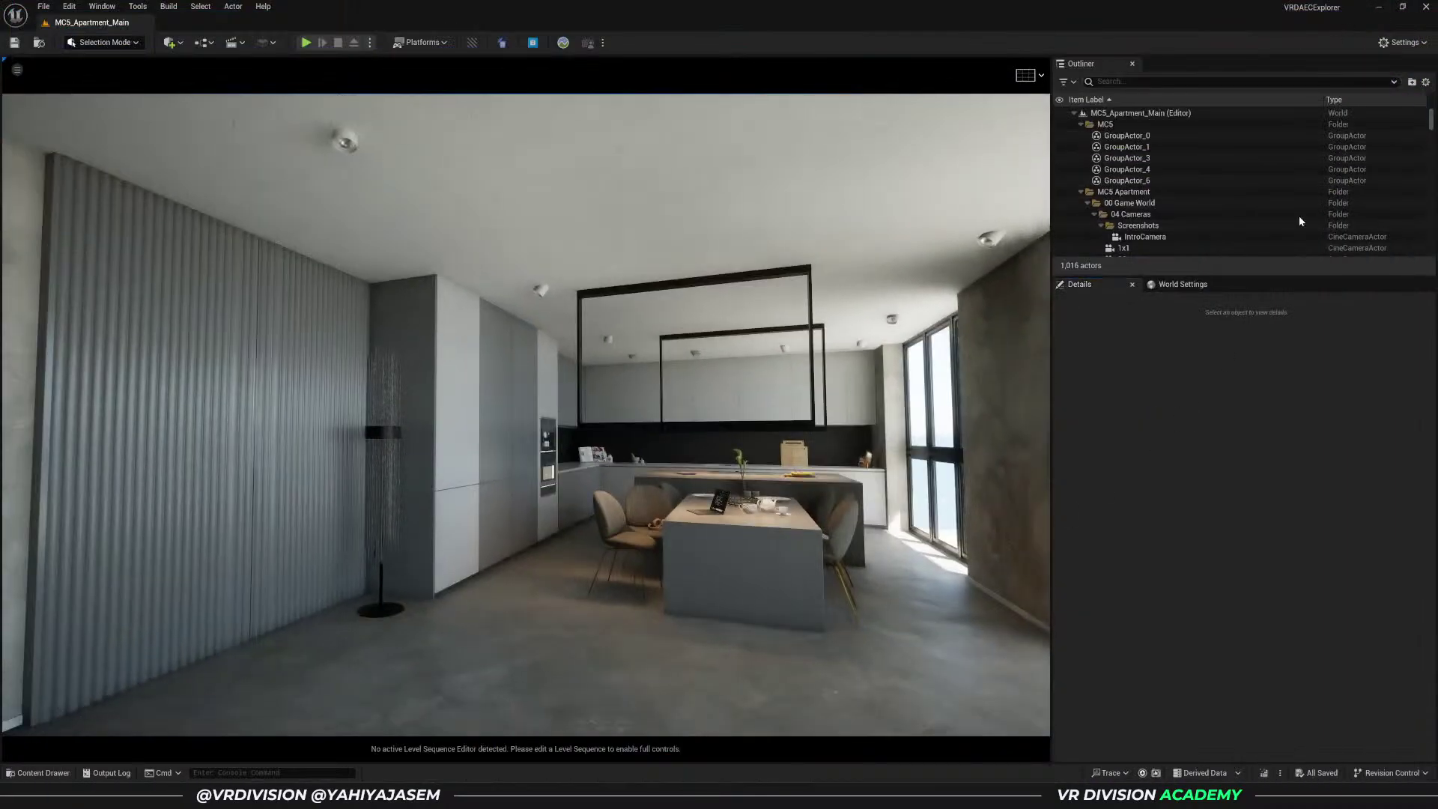
{"action": "left_click", "coordinate": [1380, 9]}
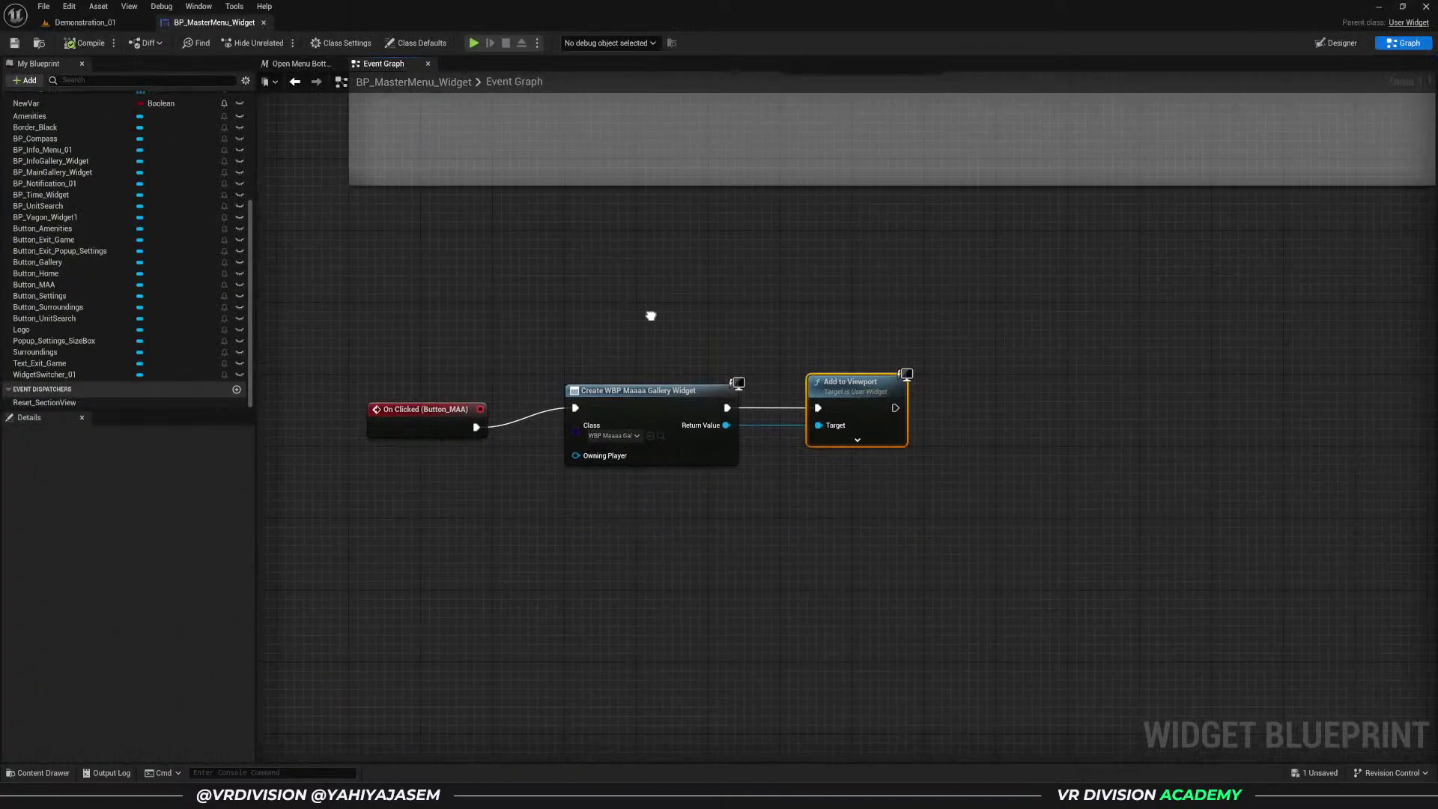
- Switch to the Demonstration_01 level and collapse all the folders under it in the Outliner
{"action": "left_click", "coordinate": [85, 22]}
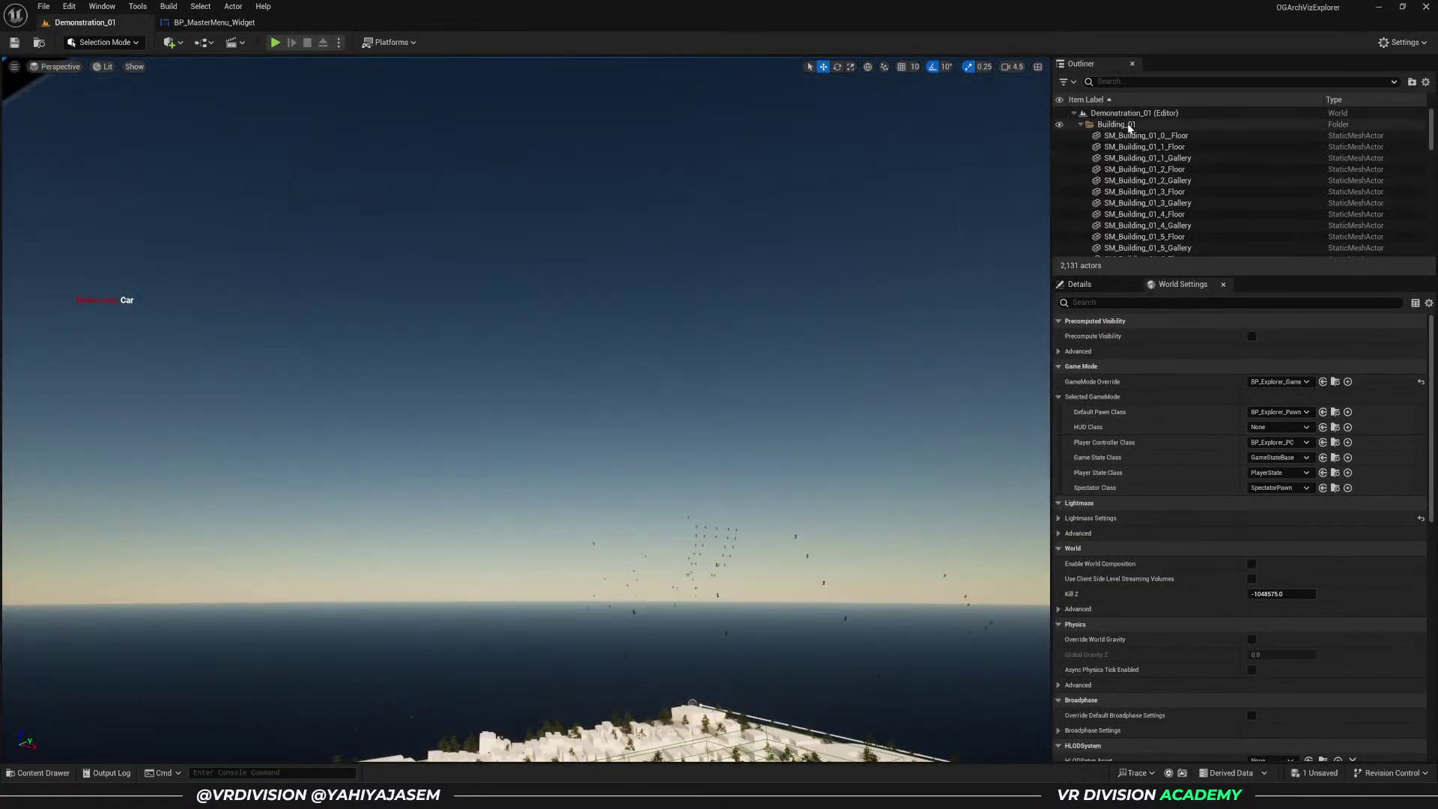
{"action": "left_click", "coordinate": [1071, 117]}
{"action": "left_click", "coordinate": [1074, 113]}
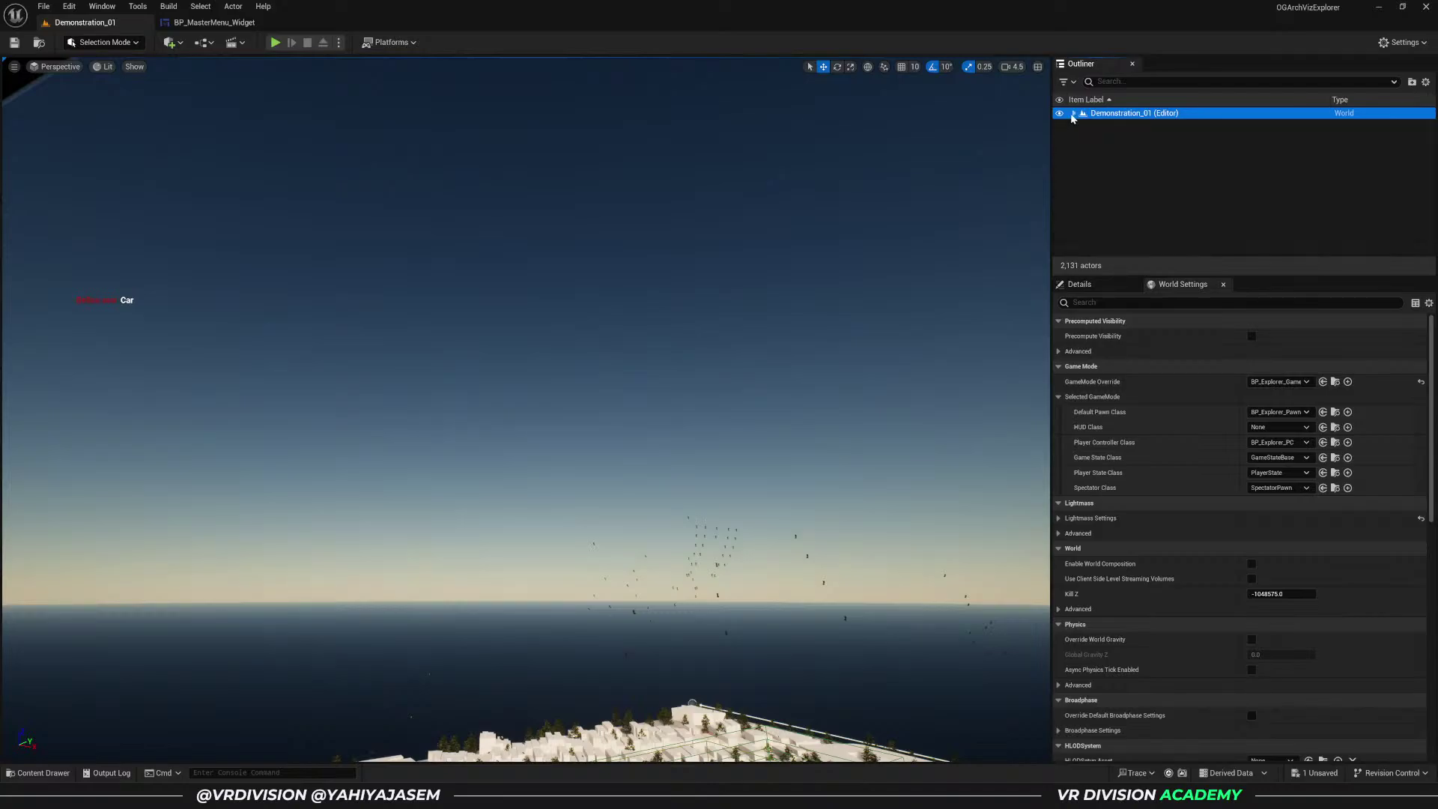
{"action": "left_click", "coordinate": [1074, 113]}
{"action": "right_click_drag", "start_coordinate": [798, 295], "coordinate": [799, 390]}
- Open the BP_AVE_SunSky blueprint from the ArchVizExplorer/Blueprints folder
{"action": "key", "text": "ctrl+space"}
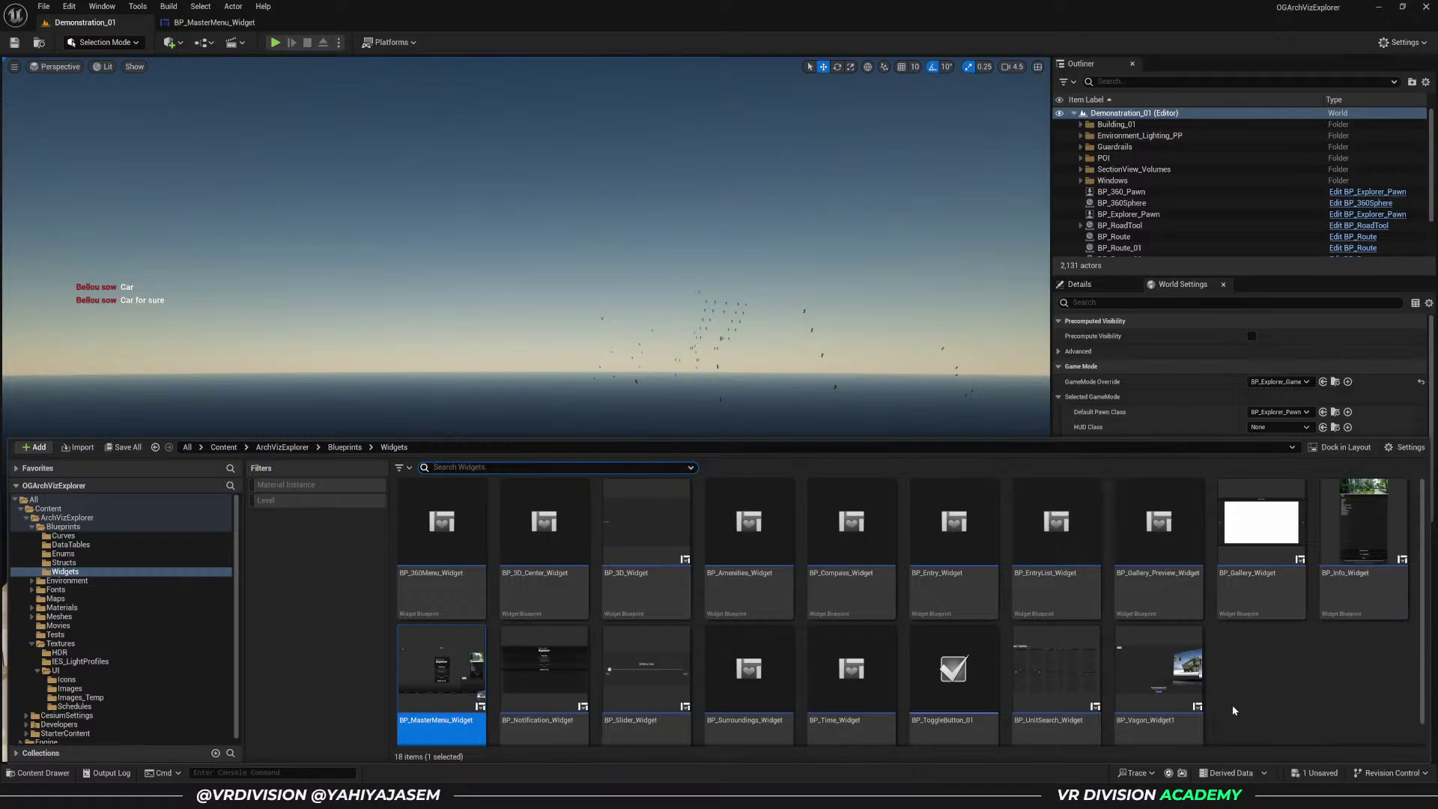
{"action": "scroll", "coordinate": [1121, 694], "scroll_direction": "down", "scroll_amount": 1}
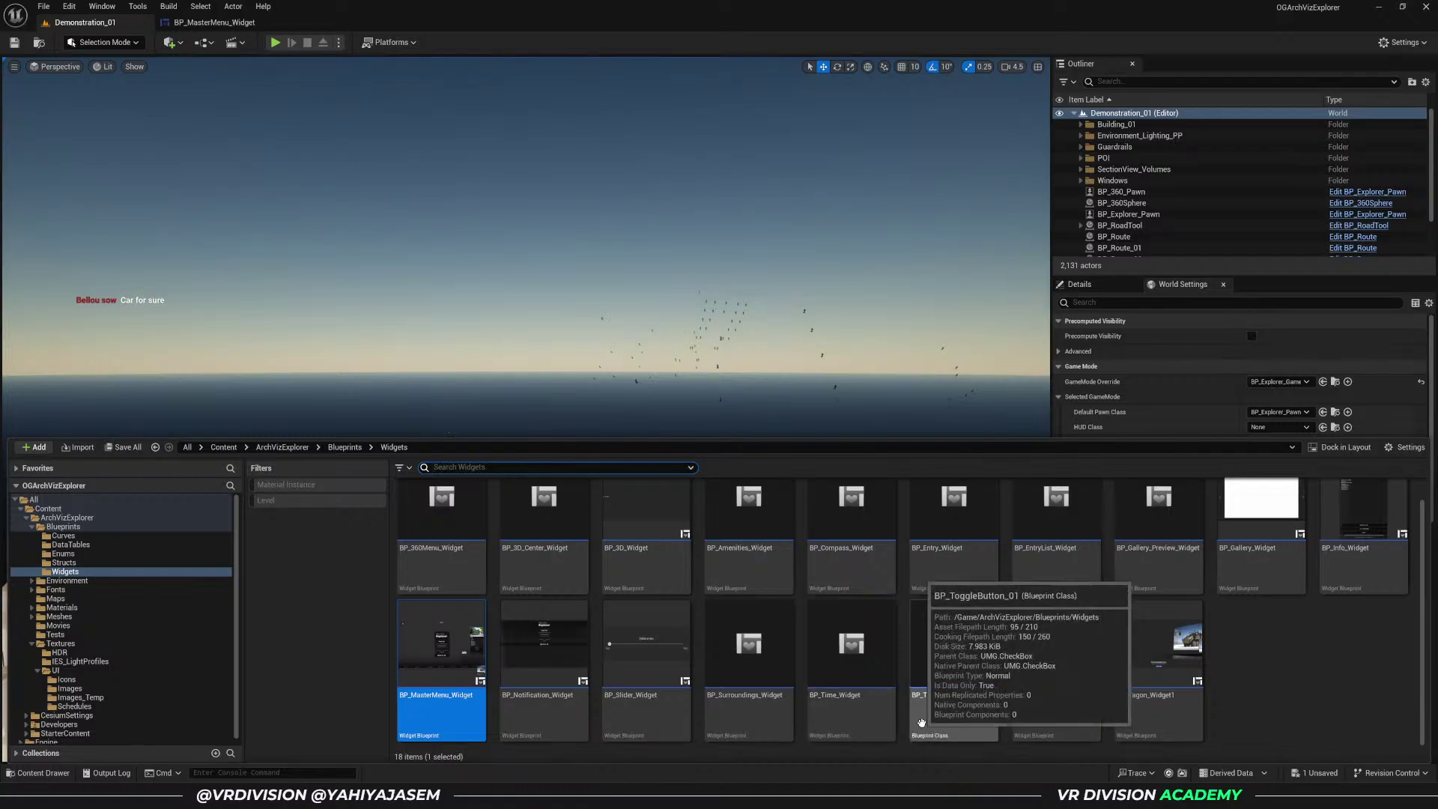
{"action": "left_click", "coordinate": [343, 448]}
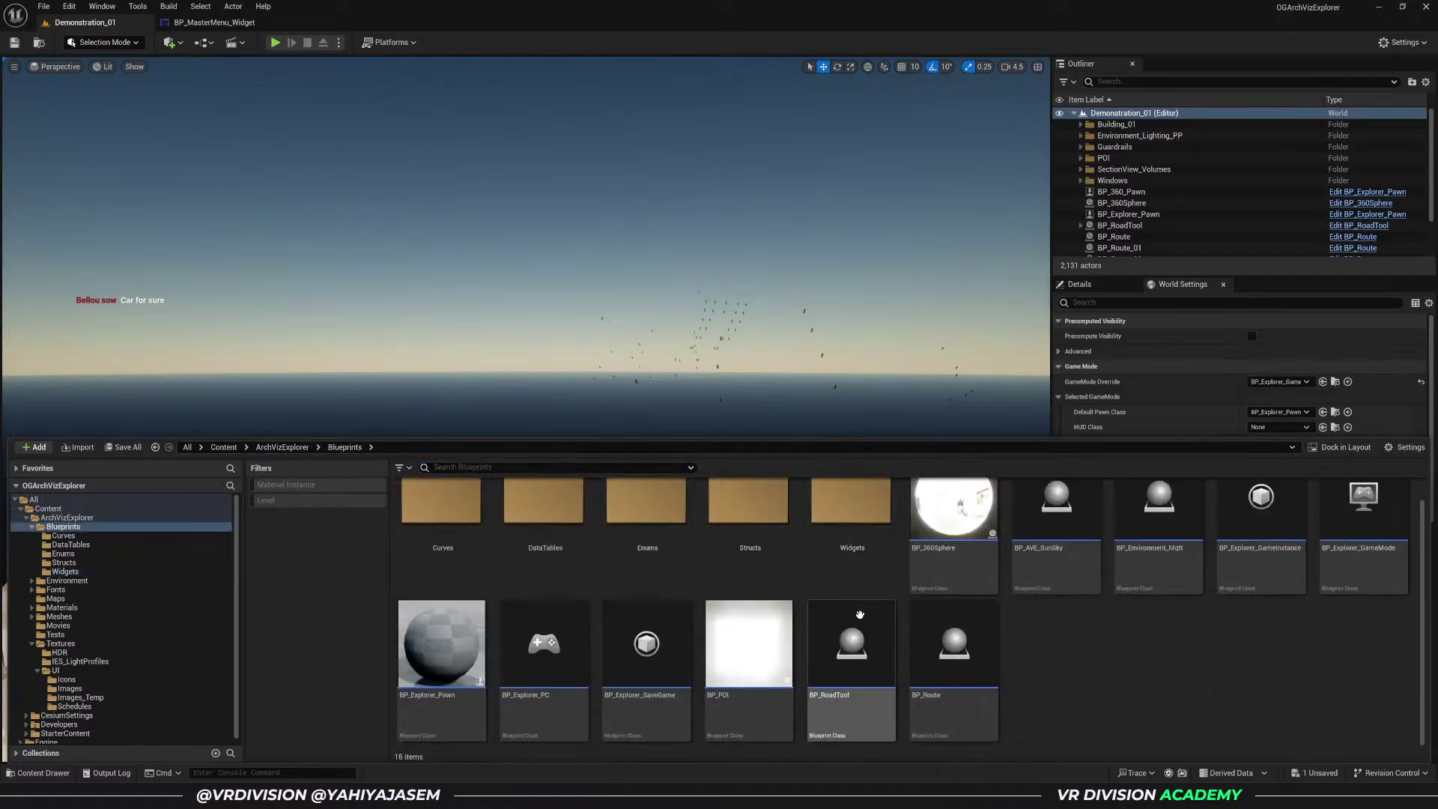
{"action": "left_click", "coordinate": [1071, 577]}
{"action": "double_click", "coordinate": [1073, 578]}
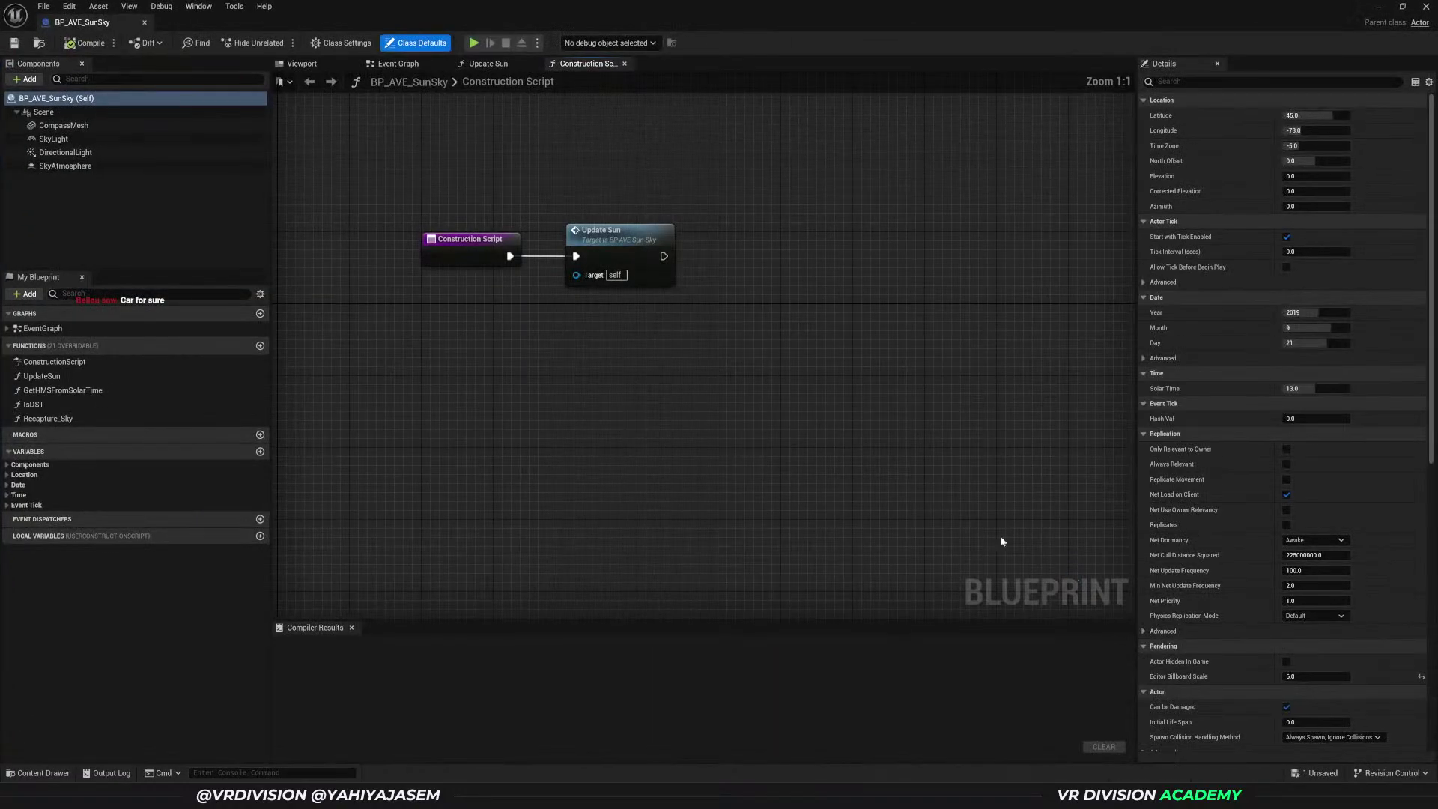
- Open the Update Sun function called by the construction script and survey its whole graph through to the Orient compass mesh section
{"action": "double_click", "coordinate": [591, 235]}
{"action": "scroll", "coordinate": [805, 338], "scroll_direction": "down", "scroll_amount": 5}
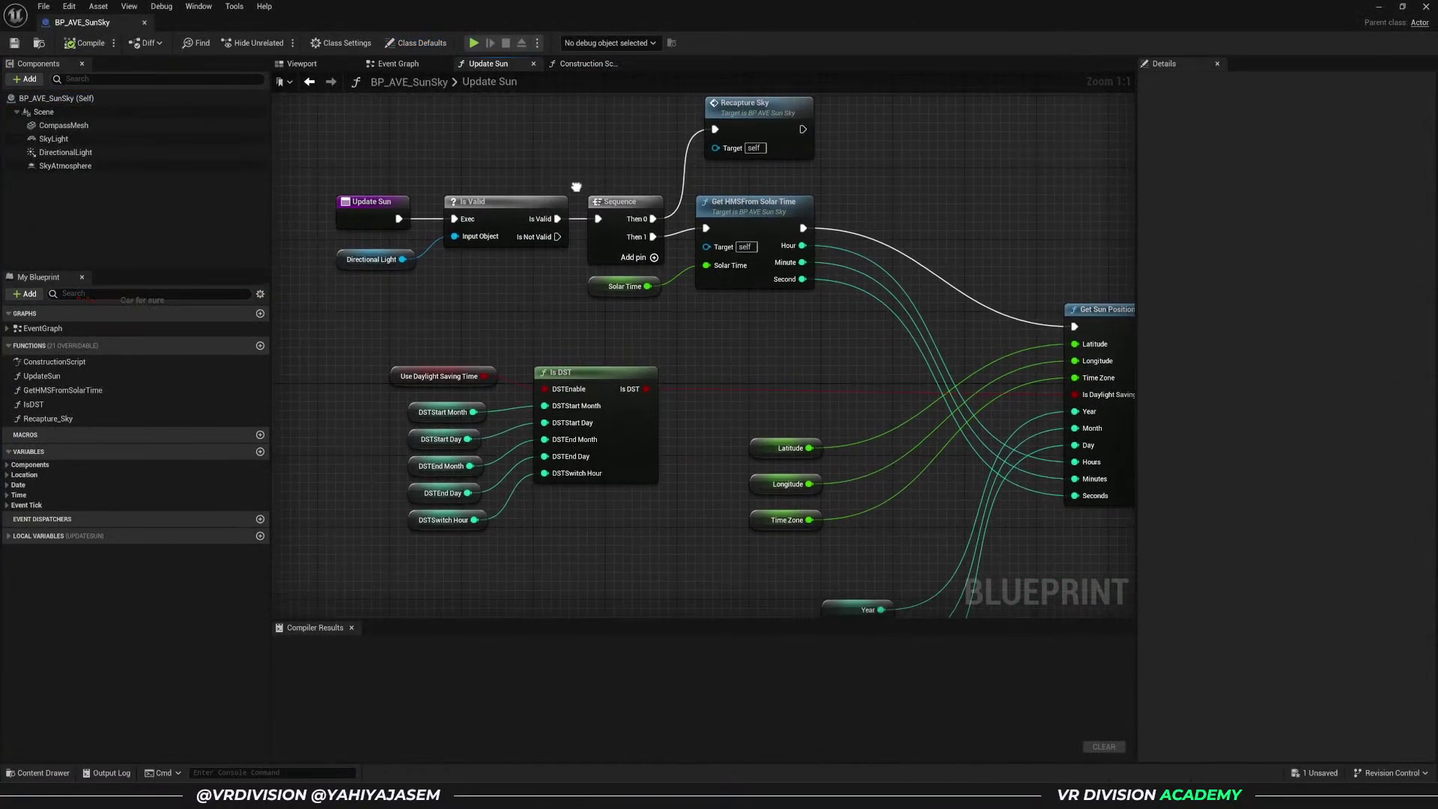
{"action": "right_click_drag", "start_coordinate": [733, 347], "coordinate": [570, 352]}
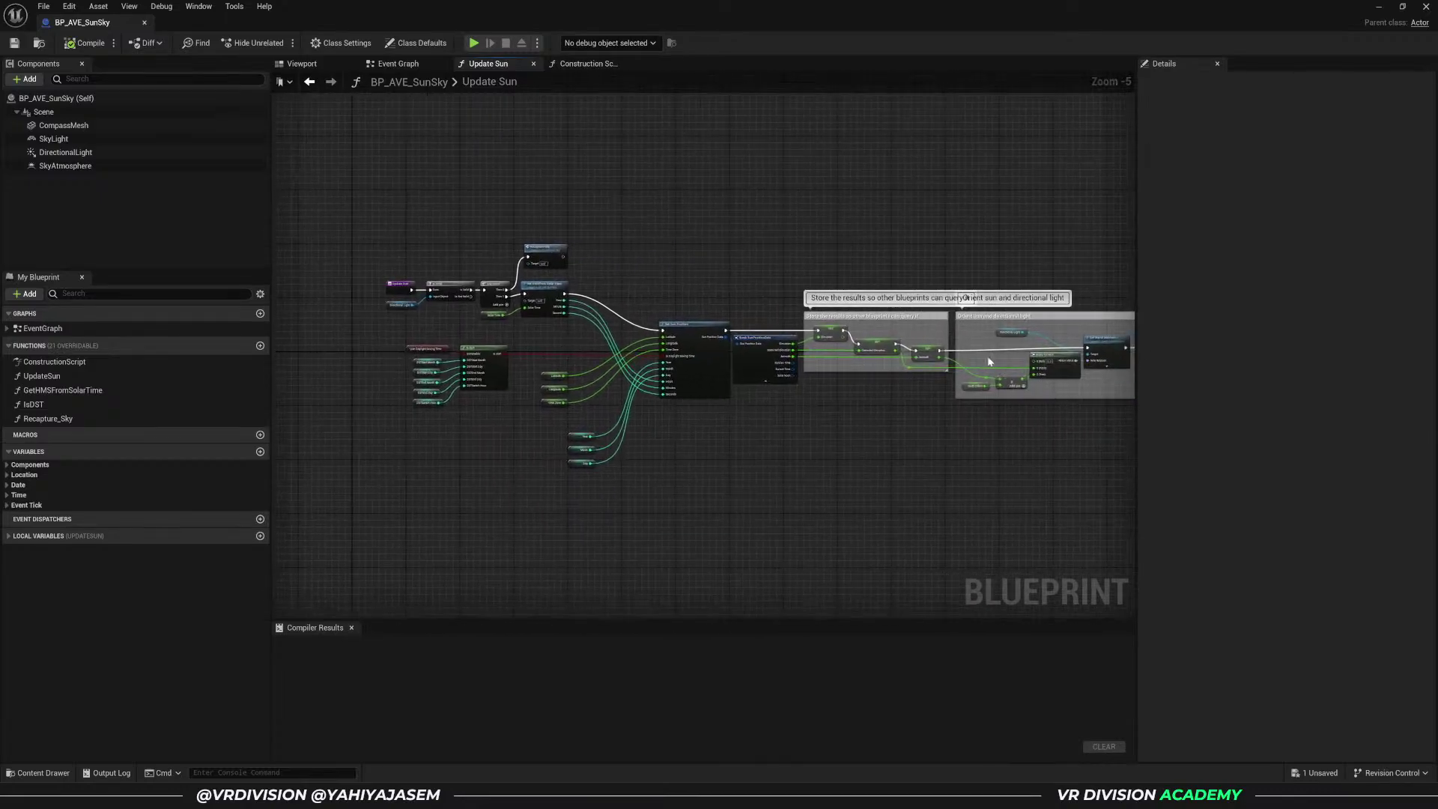
{"action": "right_click_drag", "start_coordinate": [1124, 360], "coordinate": [697, 393]}
{"action": "scroll", "coordinate": [698, 393], "scroll_direction": "up", "scroll_amount": 3}
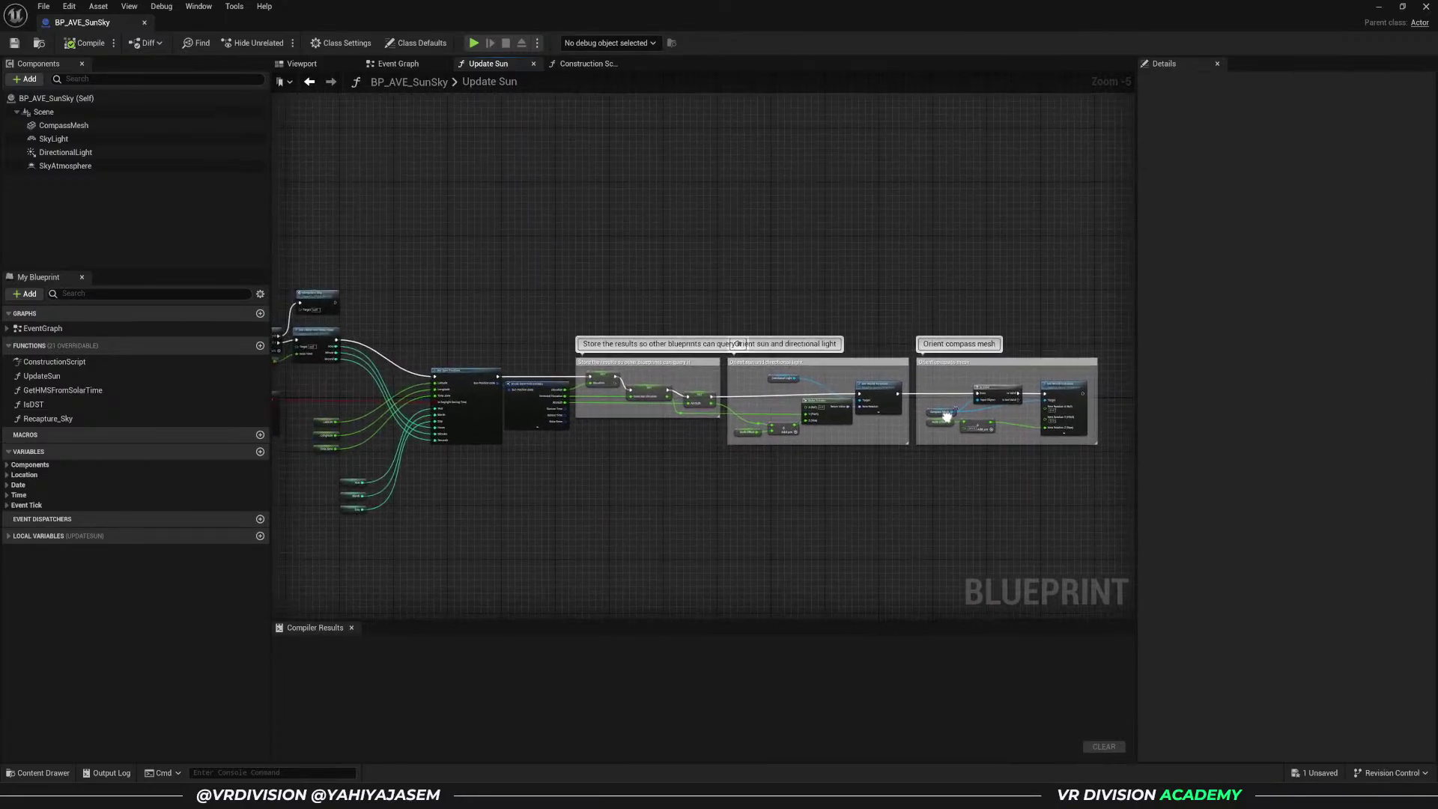
{"action": "right_click_drag", "start_coordinate": [554, 360], "coordinate": [959, 374]}
{"action": "scroll", "coordinate": [421, 370], "scroll_direction": "up", "scroll_amount": 2}
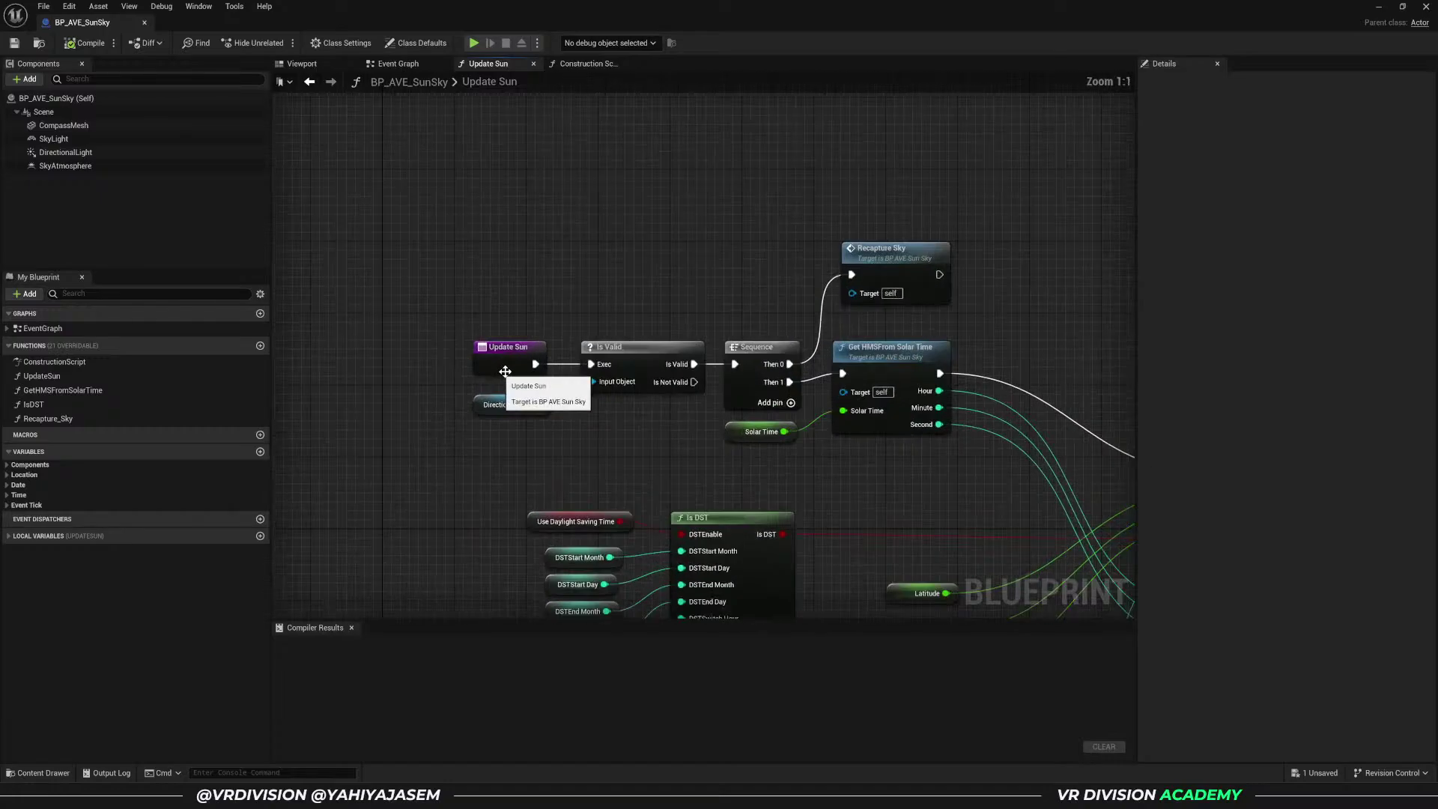
- Inspect Update Sun's Recapture Sky, Get HMSFrom Solar Time and Is DST nodes, plus the Latitude, Longitude and Time Zone inputs
{"action": "left_click", "coordinate": [903, 260]}
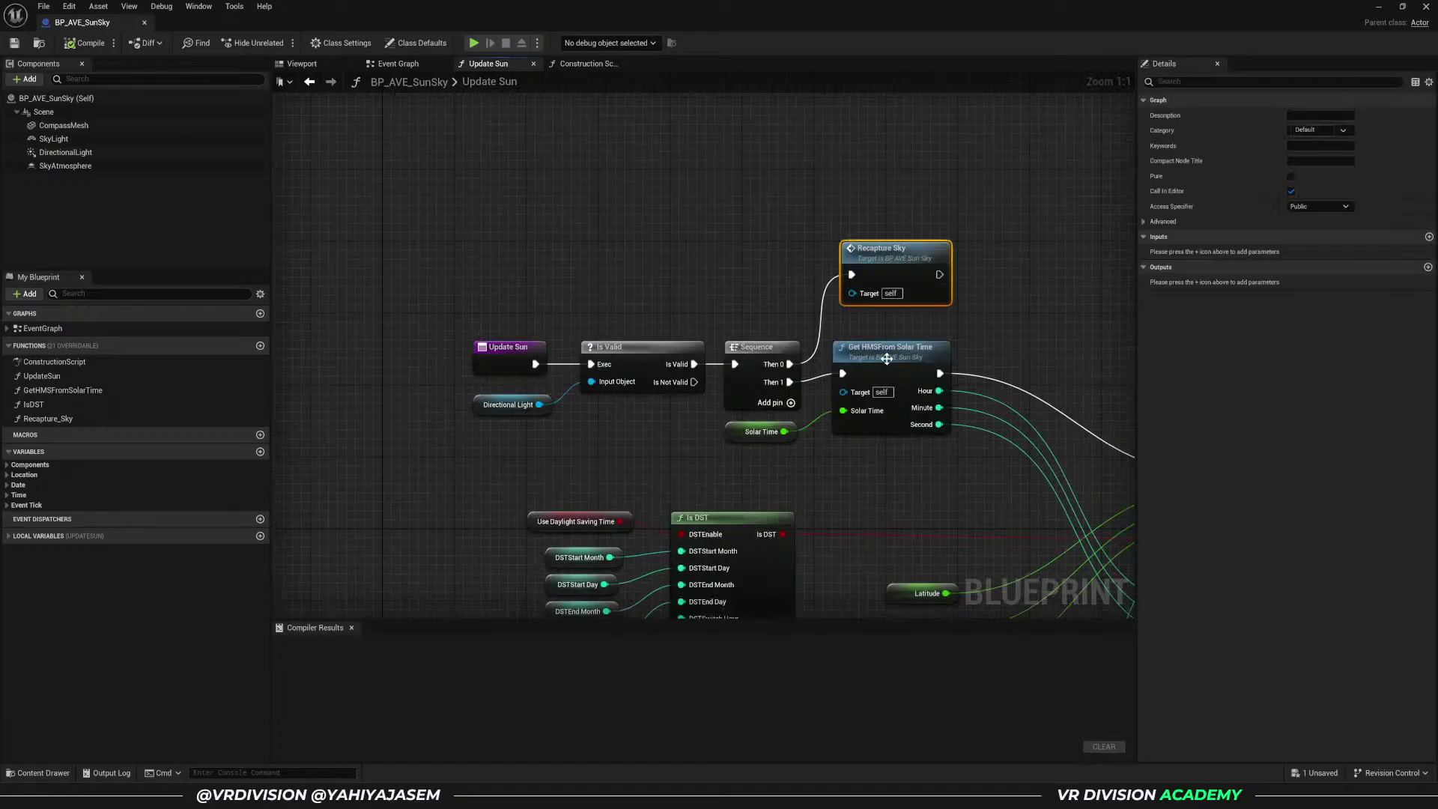
{"action": "left_click", "coordinate": [892, 352]}
{"action": "right_click_drag", "start_coordinate": [654, 536], "coordinate": [586, 390]}
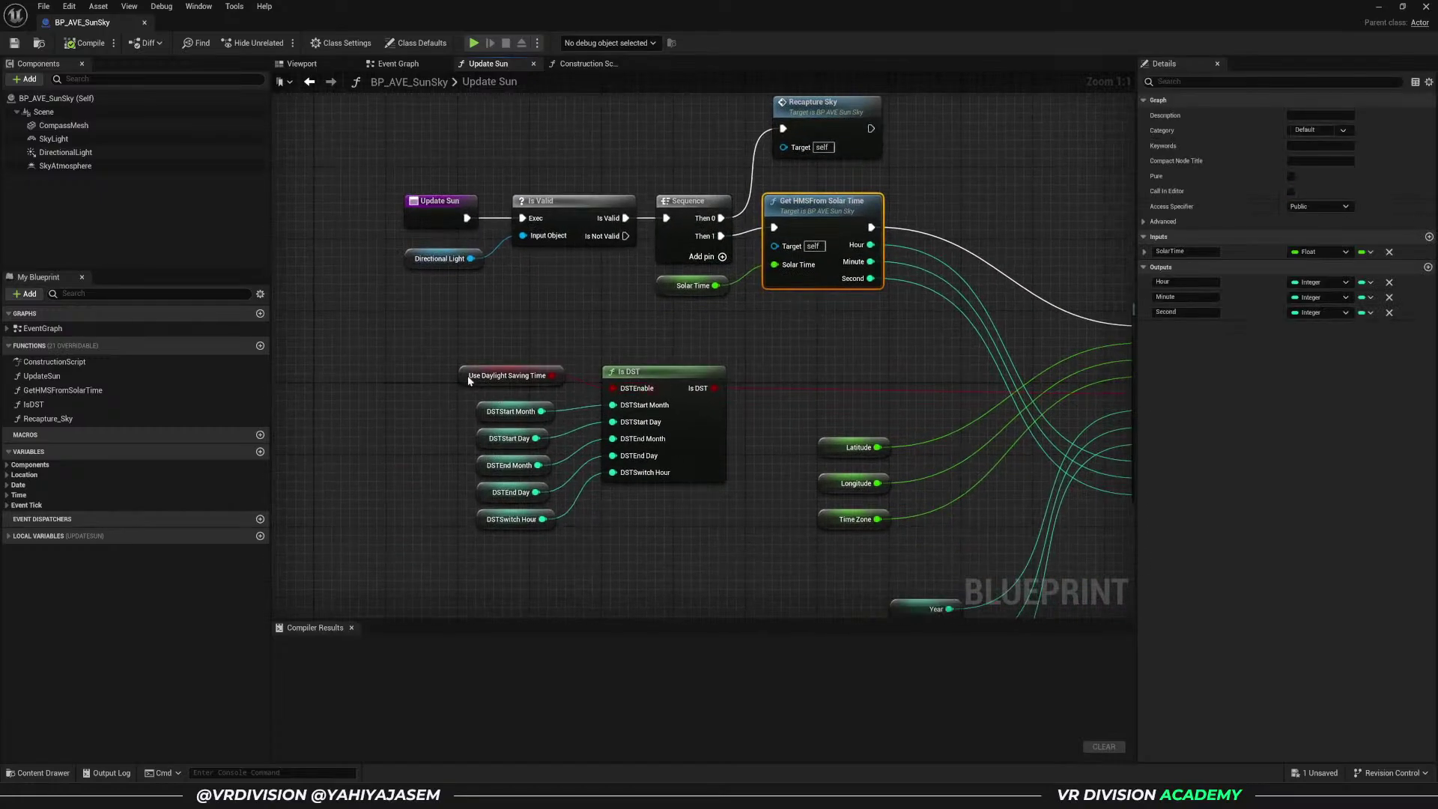
{"action": "left_click_drag", "start_coordinate": [470, 381], "coordinate": [728, 544]}
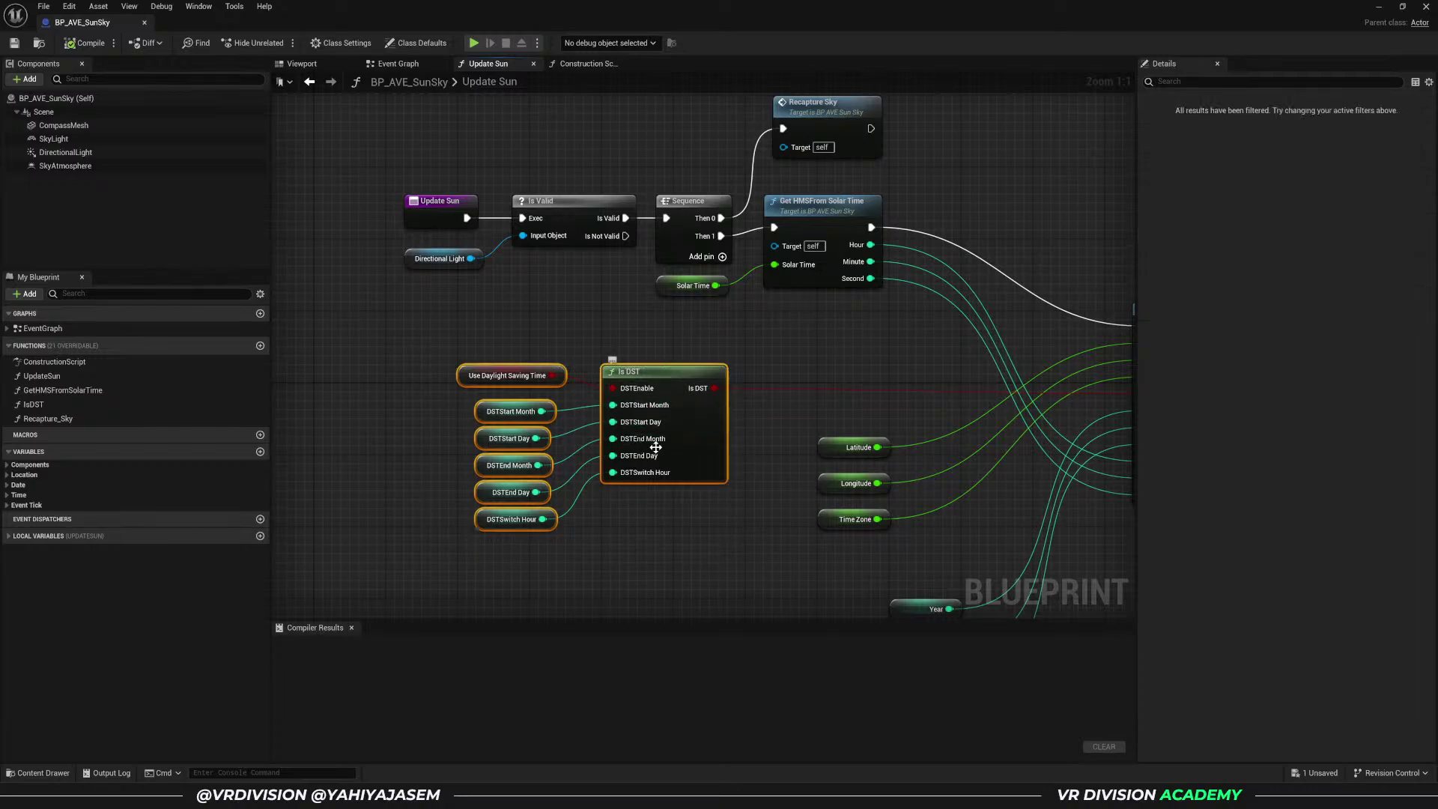
{"action": "right_click_drag", "start_coordinate": [656, 447], "coordinate": [517, 442]}
{"action": "left_click_drag", "start_coordinate": [546, 385], "coordinate": [707, 531]}
{"action": "right_click_drag", "start_coordinate": [707, 532], "coordinate": [577, 483]}
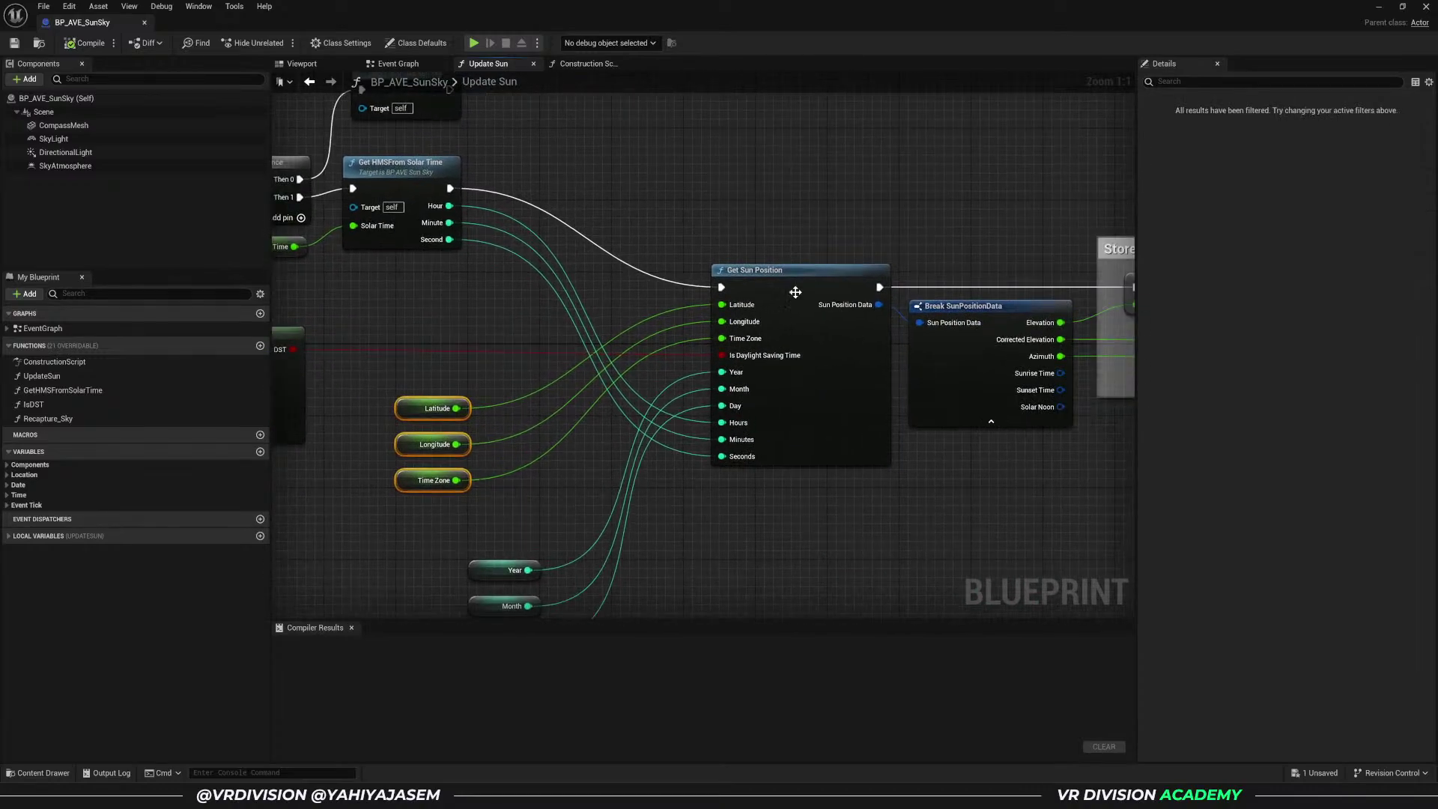
- Follow Update Sun from Get Sun Position through the stored results and Orient sun and directional light sections, and return to the Demonstration_01 level
{"action": "right_click_drag", "start_coordinate": [796, 292], "coordinate": [376, 276]}
{"action": "right_click_drag", "start_coordinate": [783, 352], "coordinate": [375, 338]}
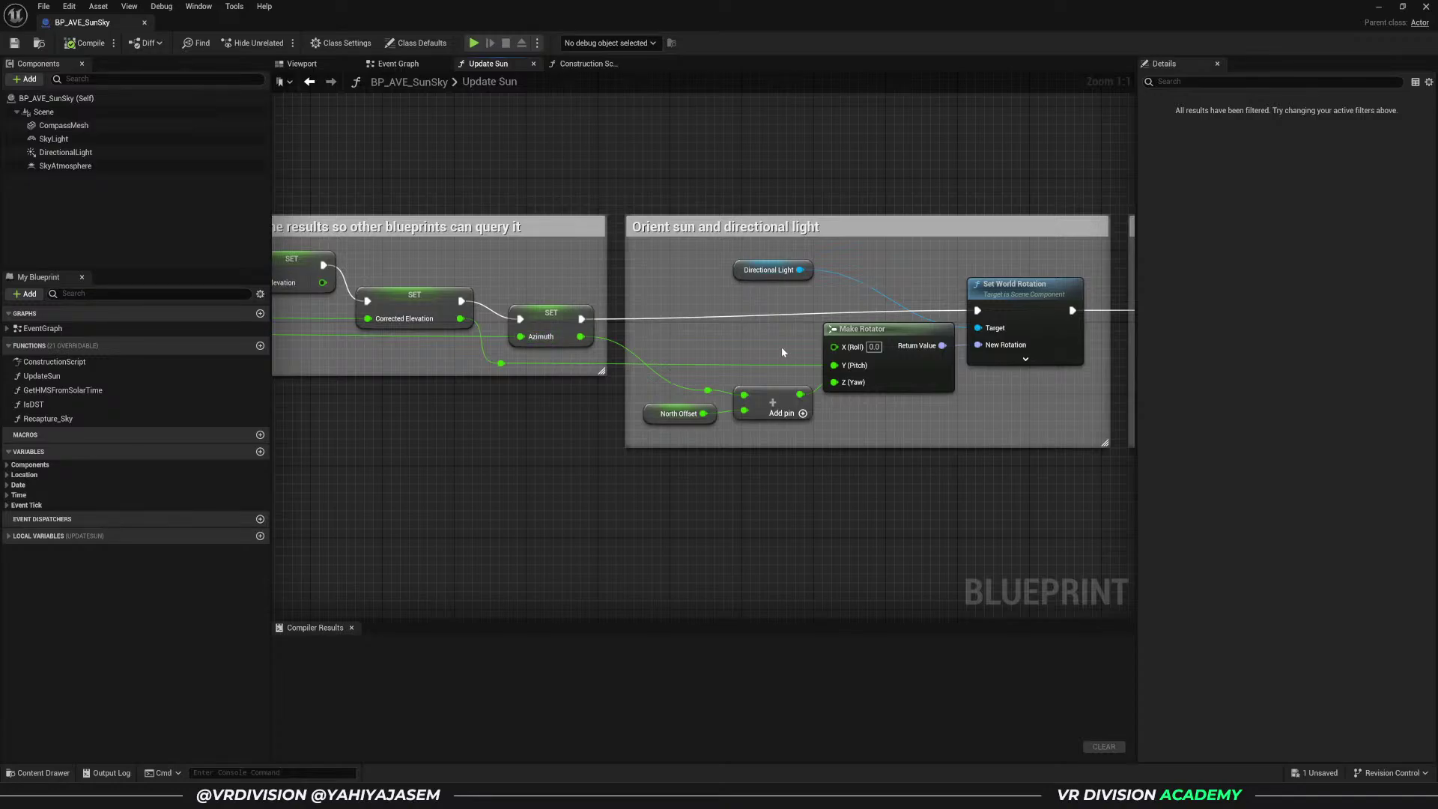
{"action": "right_click_drag", "start_coordinate": [783, 352], "coordinate": [551, 351]}
{"action": "right_click_drag", "start_coordinate": [825, 411], "coordinate": [420, 411]}
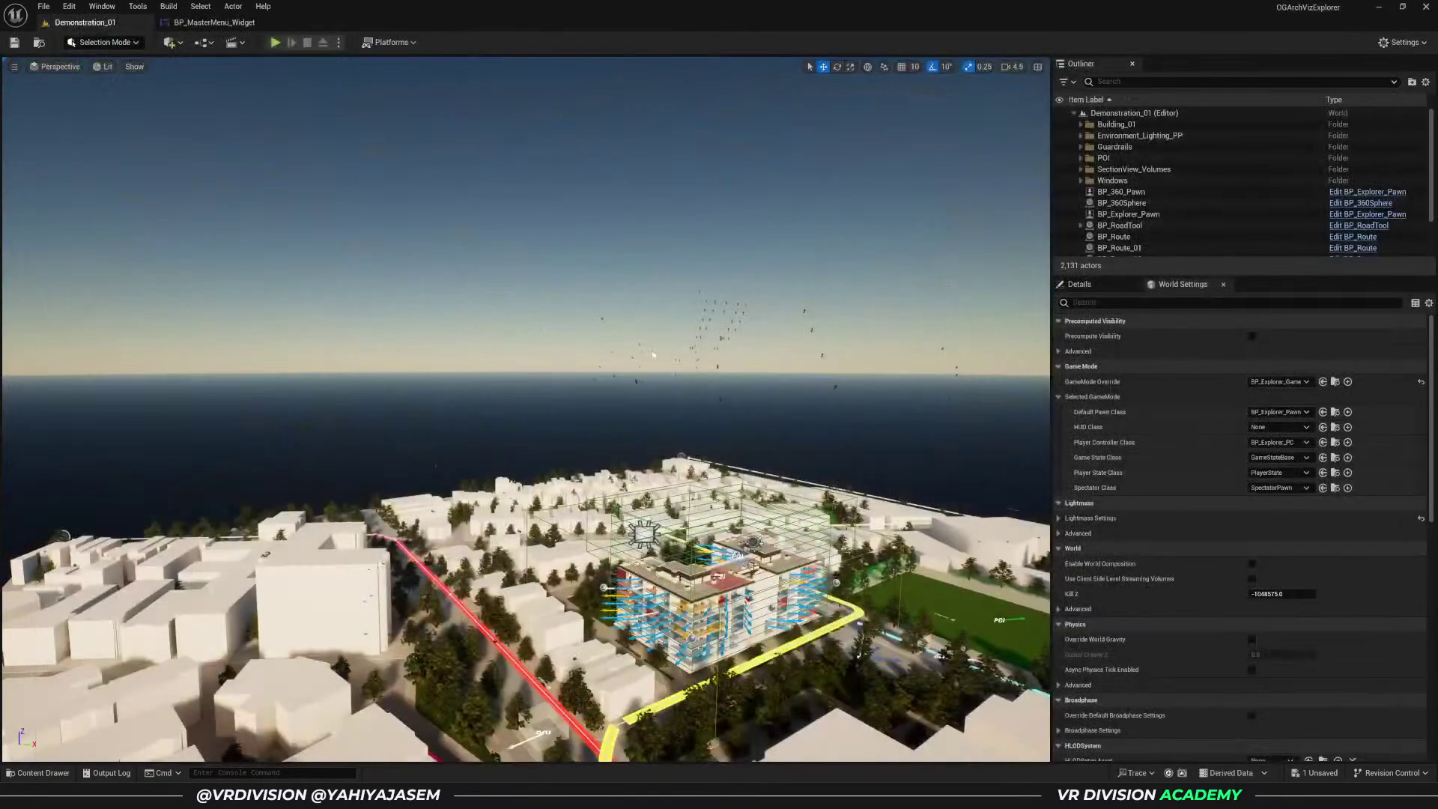
- Open BP_MasterMenu_Widget from the ArchVizExplorer/Blueprints/Widgets folder
{"action": "key", "text": "ctrl+space"}
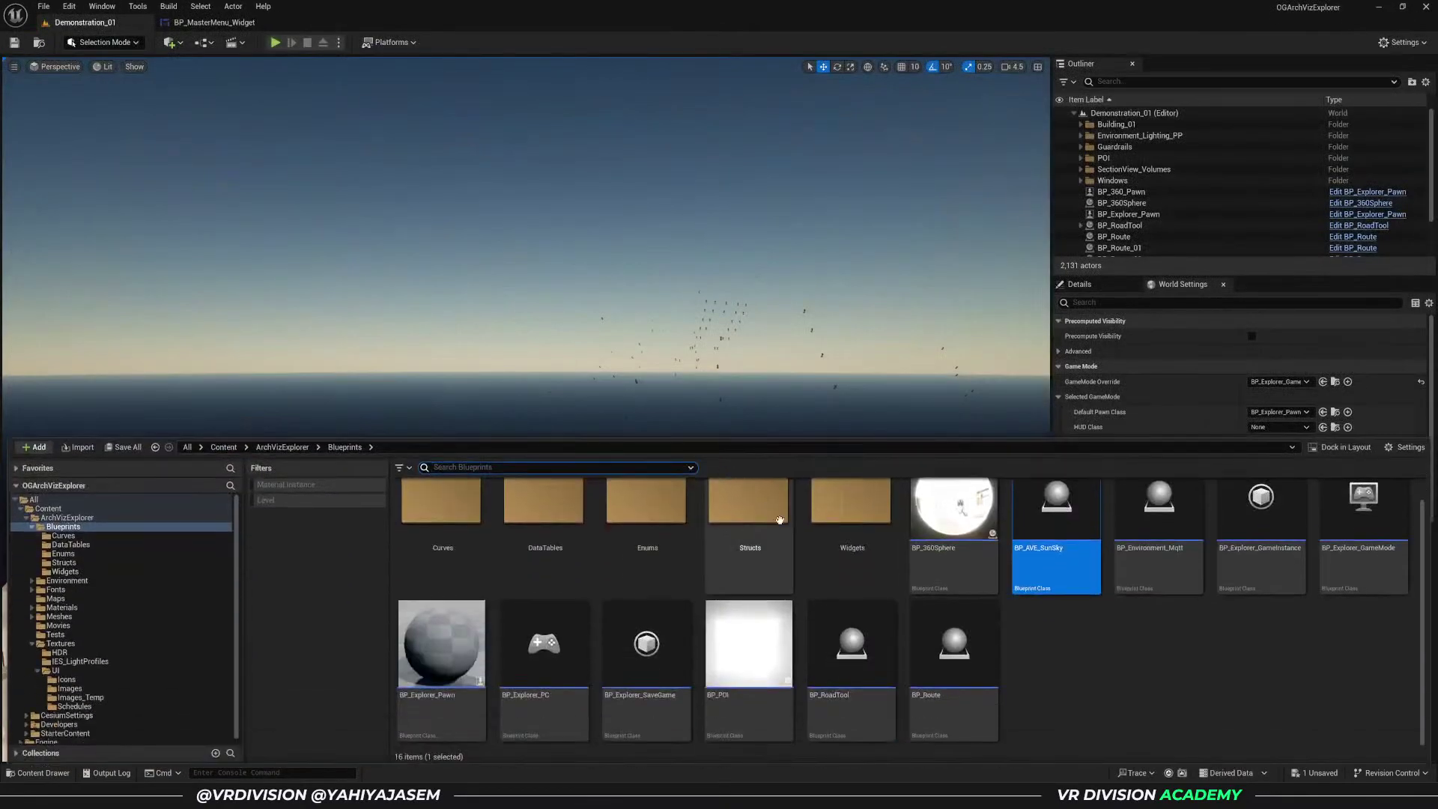
{"action": "double_click", "coordinate": [1059, 588]}
{"action": "scroll", "coordinate": [613, 488], "scroll_direction": "down", "scroll_amount": 4}
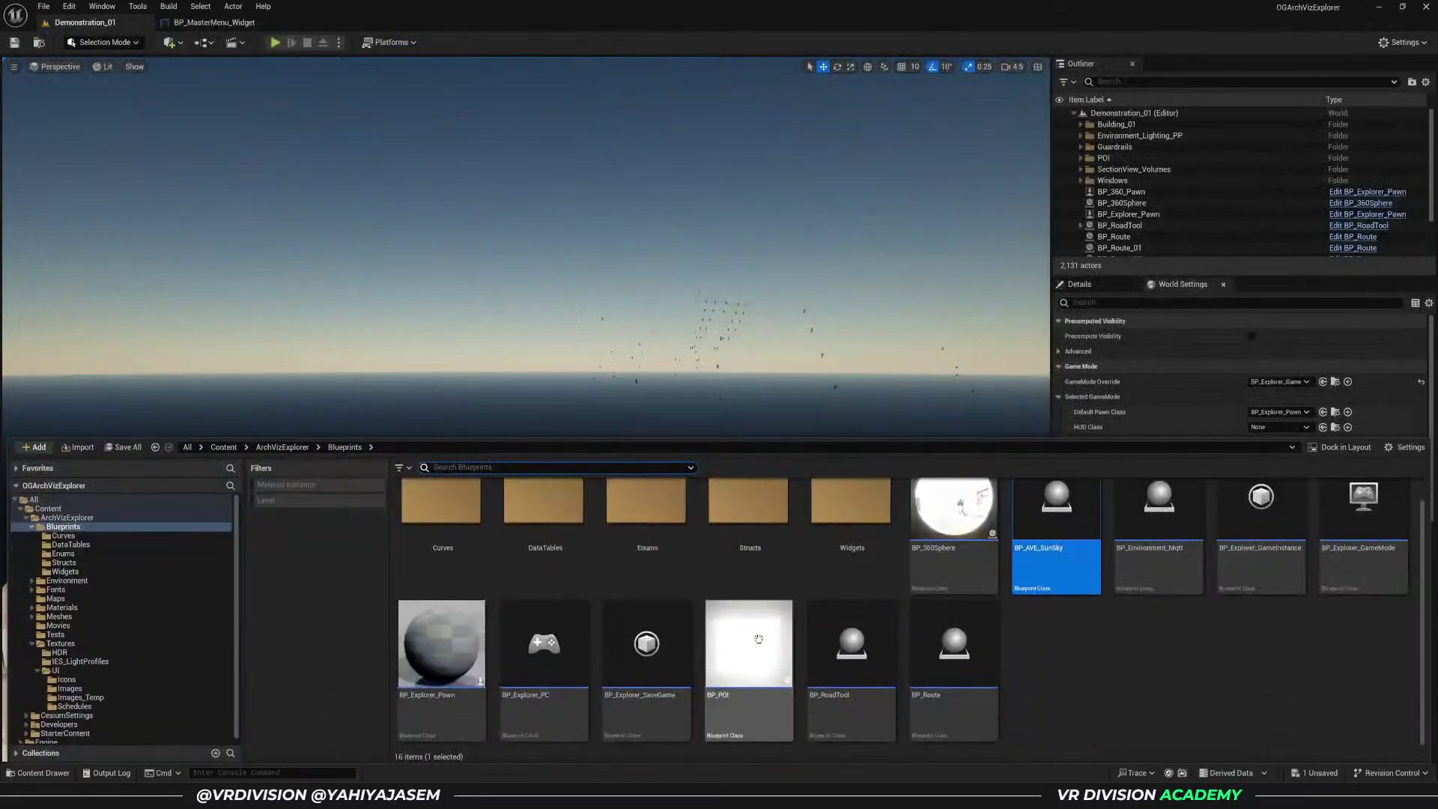
{"action": "double_click", "coordinate": [852, 502]}
{"action": "left_click", "coordinate": [439, 649]}
{"action": "double_click", "coordinate": [439, 649]}
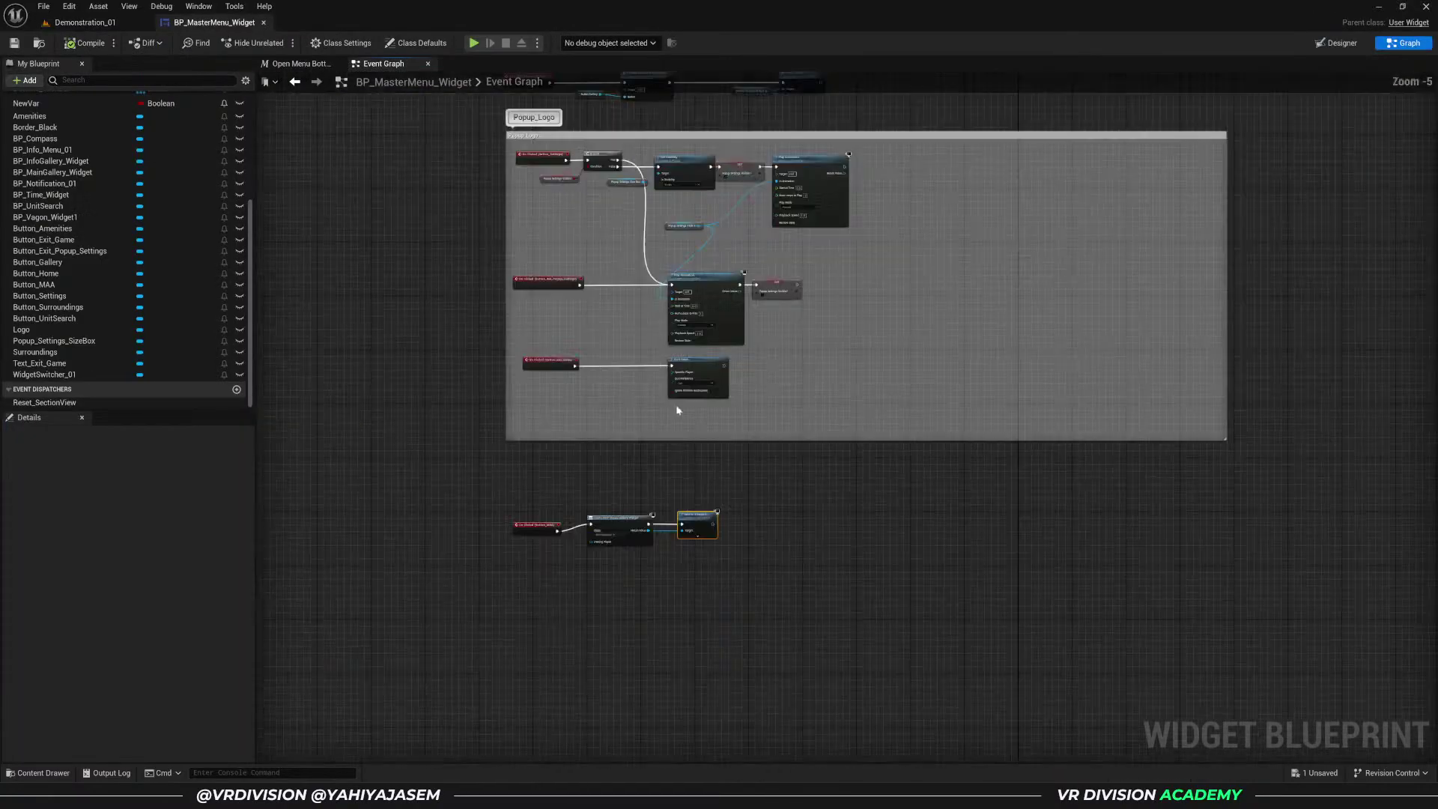
- Show the Designer view of BP_MasterMenu_Widget and pick BP_Time_Widget in its hierarchy
{"action": "left_click", "coordinate": [1338, 42]}
{"action": "scroll", "coordinate": [629, 247], "scroll_direction": "up", "scroll_amount": 3}
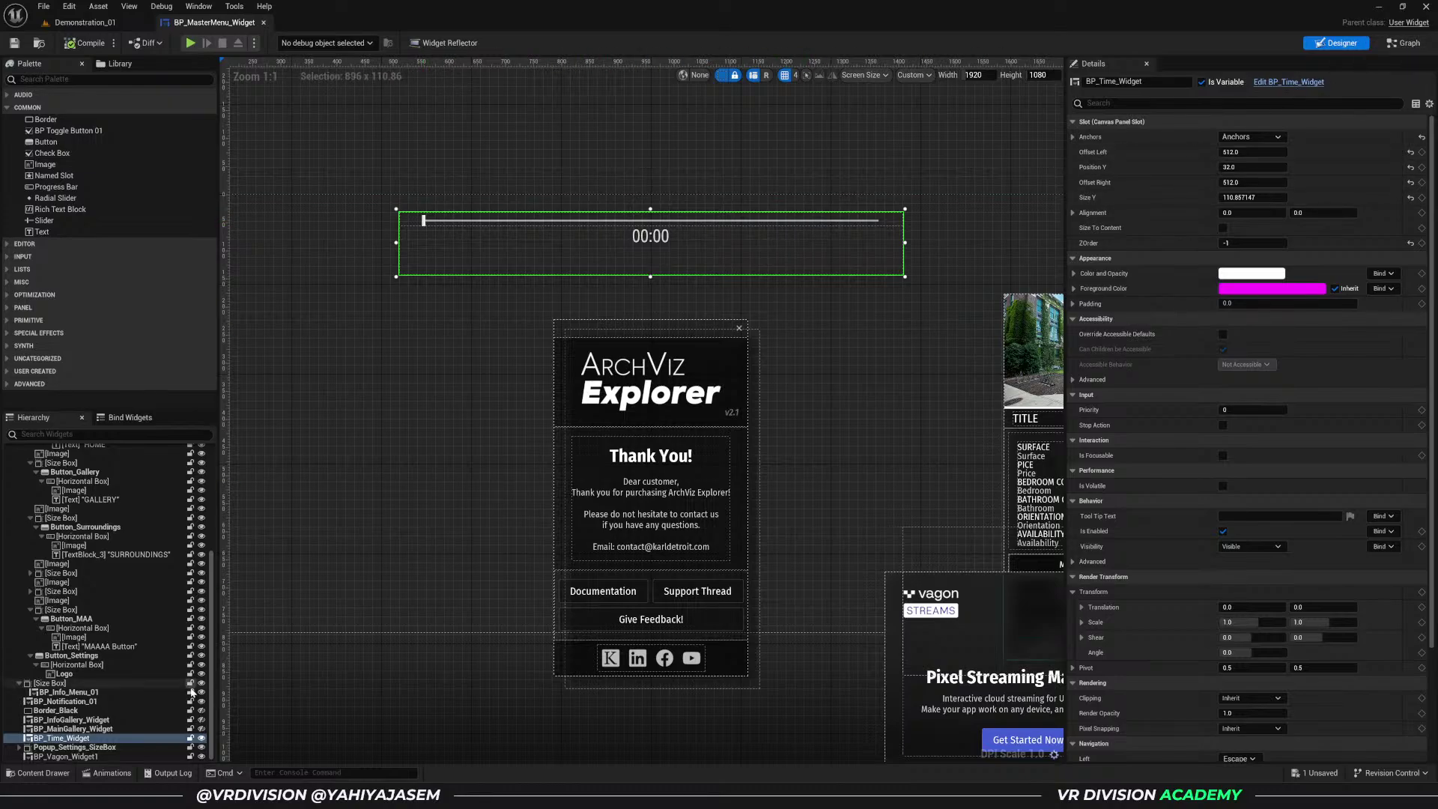
{"action": "double_click", "coordinate": [66, 739]}
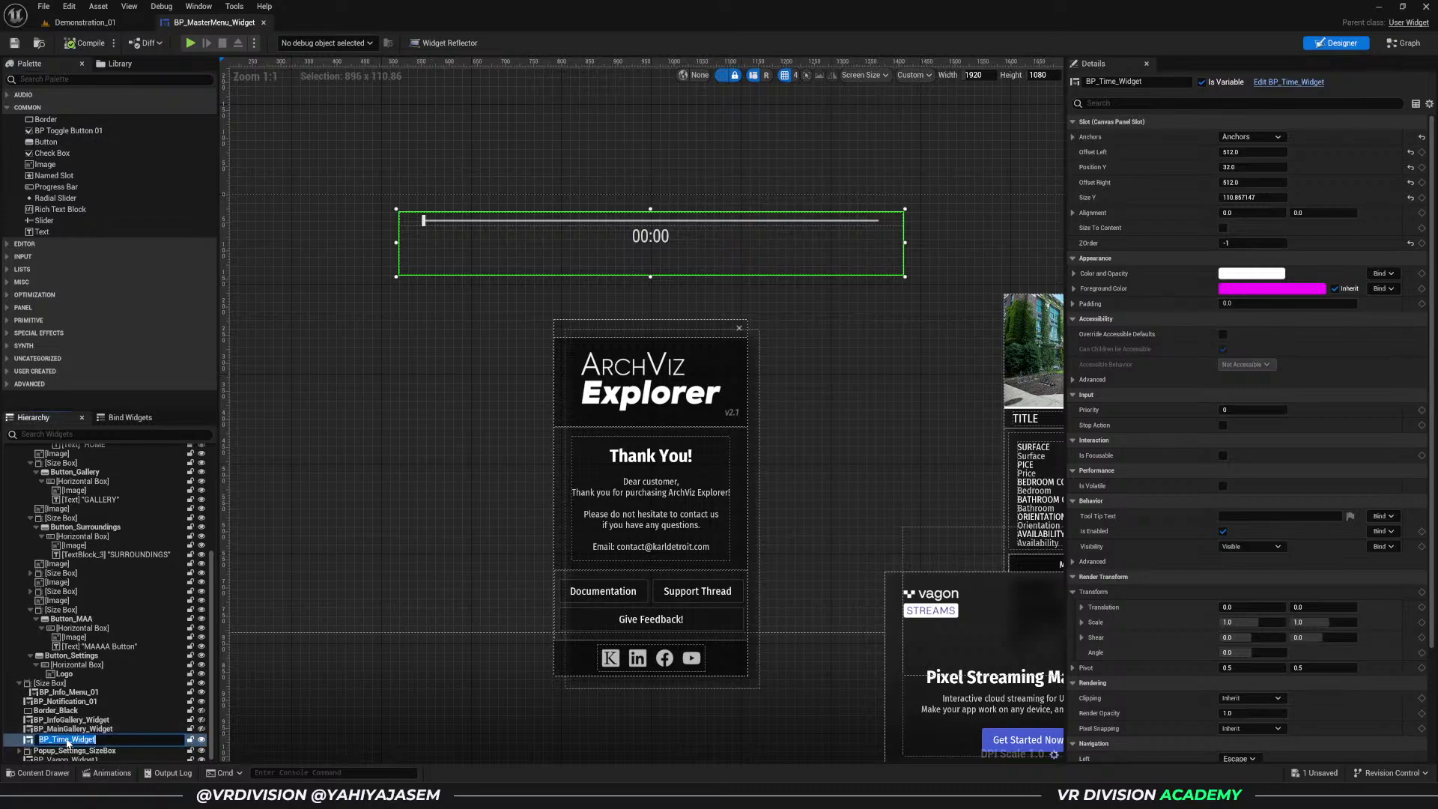
- Open BP_Slider_Widget from the Widgets folder
{"action": "key", "text": "ctrl+space"}
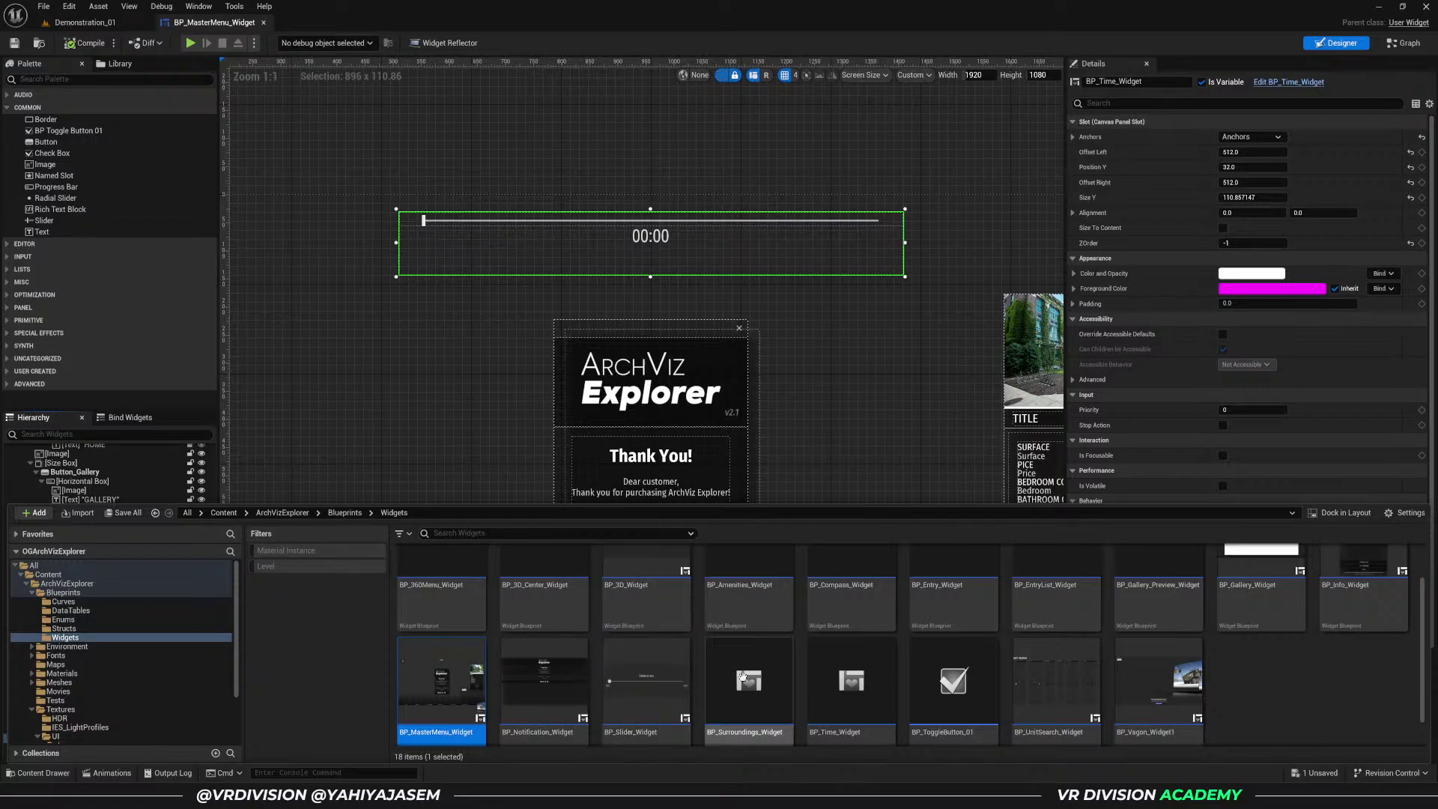
{"action": "scroll", "coordinate": [660, 667], "scroll_direction": "down", "scroll_amount": 1}
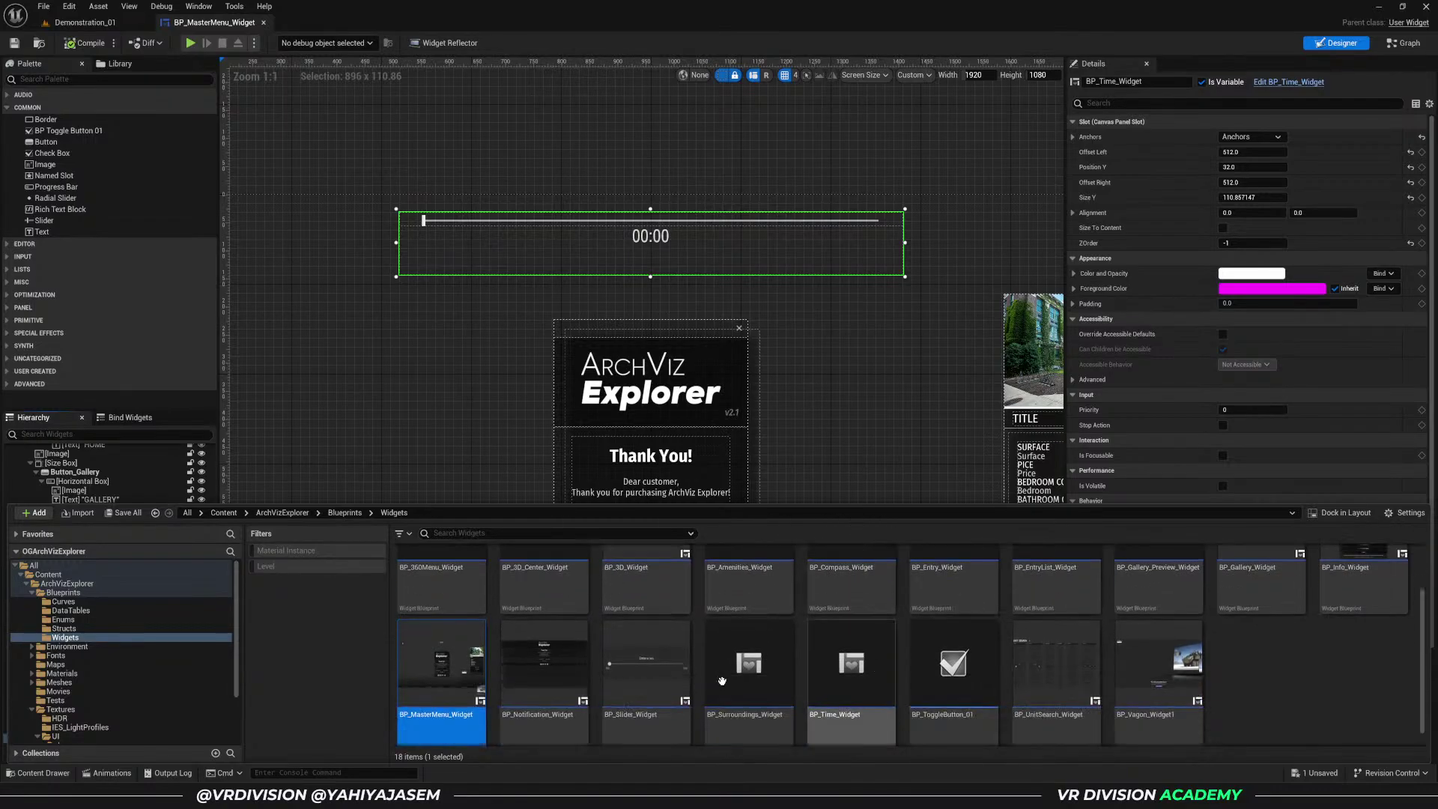
{"action": "left_click", "coordinate": [634, 666]}
{"action": "double_click", "coordinate": [635, 666]}
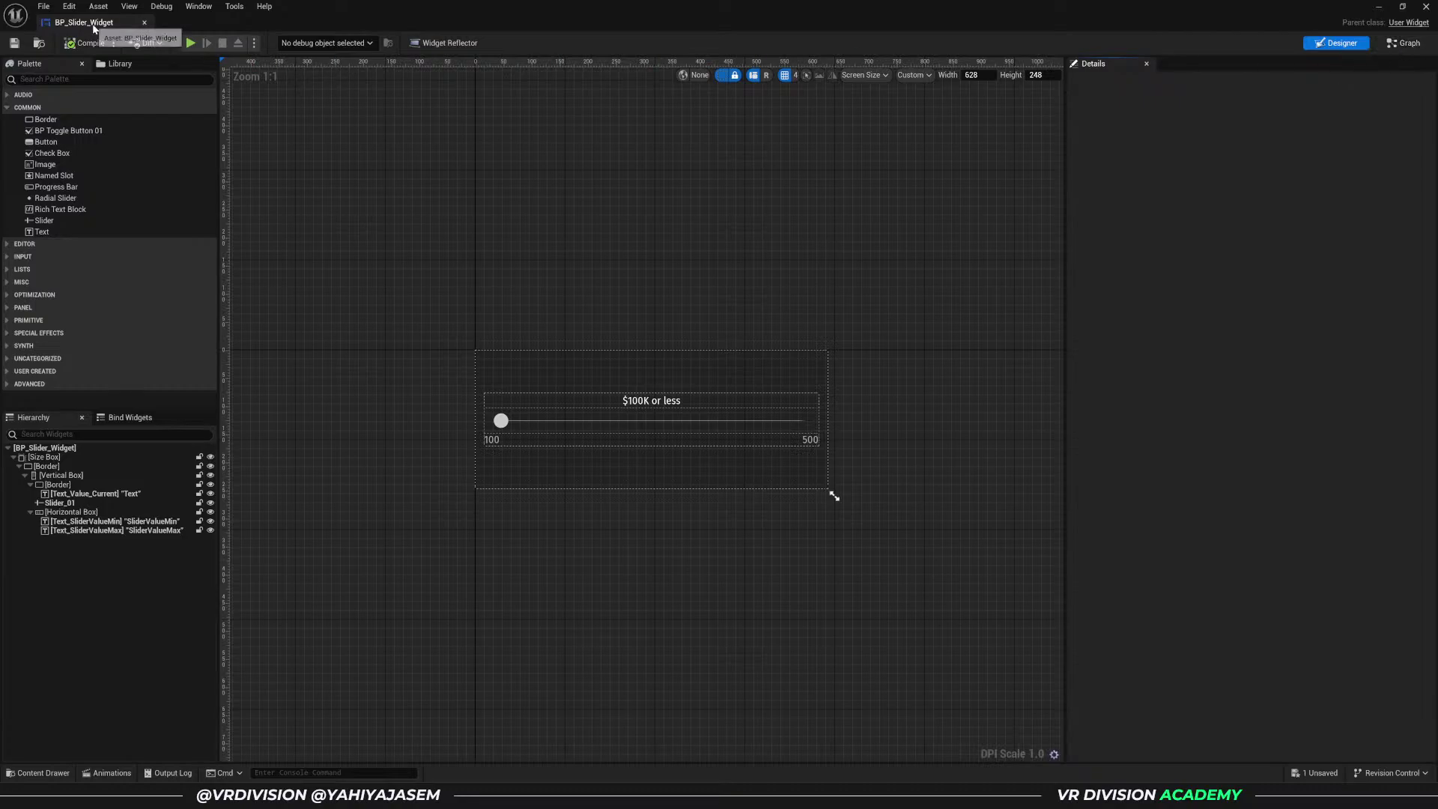
- Examine the BP_Slider_Widget event graph, covering the Set Min/Max Values section and the On Value Changed (Slider_01) event
{"action": "left_click", "coordinate": [1404, 42]}
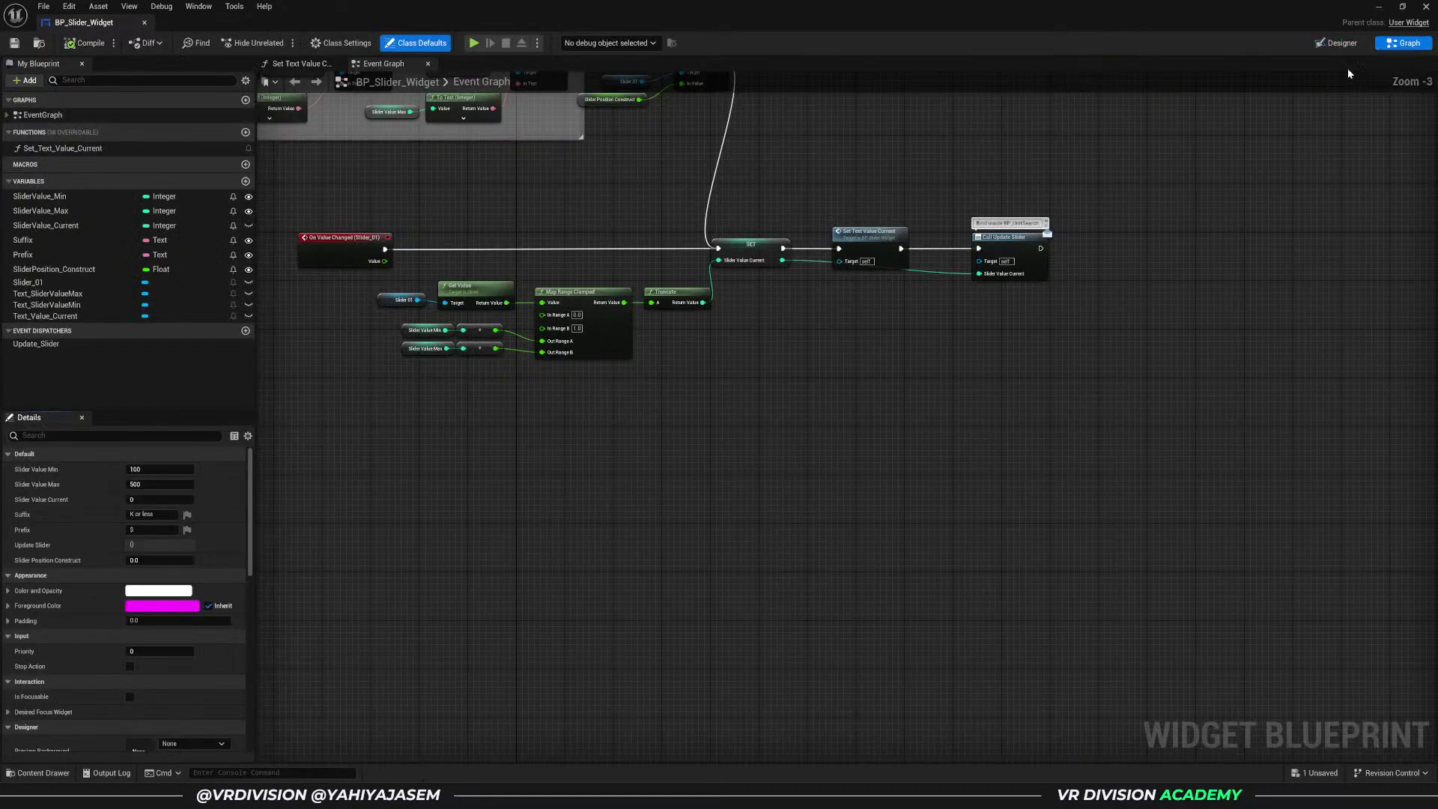
{"action": "scroll", "coordinate": [431, 390], "scroll_direction": "up", "scroll_amount": 2}
{"action": "scroll", "coordinate": [431, 389], "scroll_direction": "up", "scroll_amount": 2}
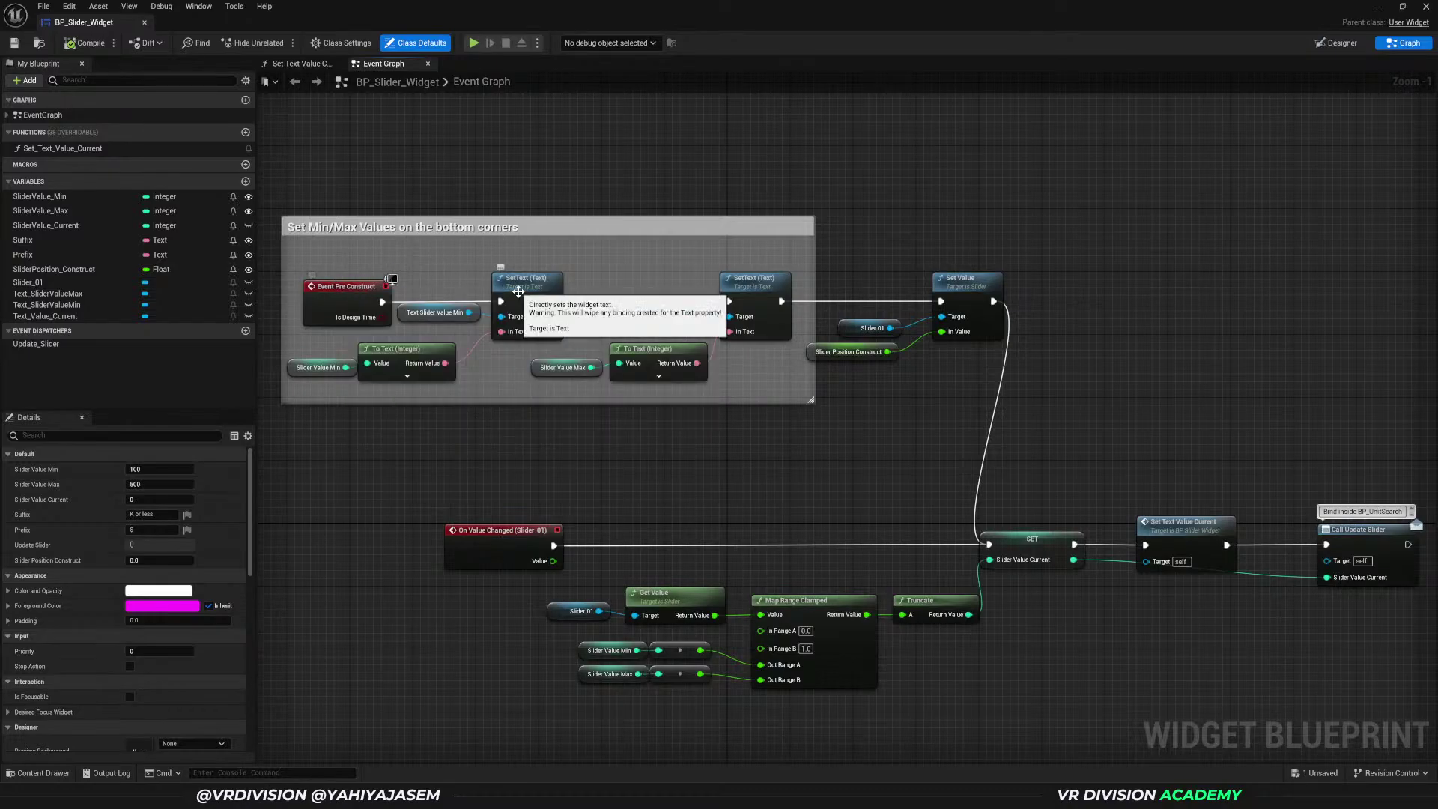
{"action": "left_click", "coordinate": [501, 532]}
{"action": "right_click_drag", "start_coordinate": [745, 540], "coordinate": [694, 404]}
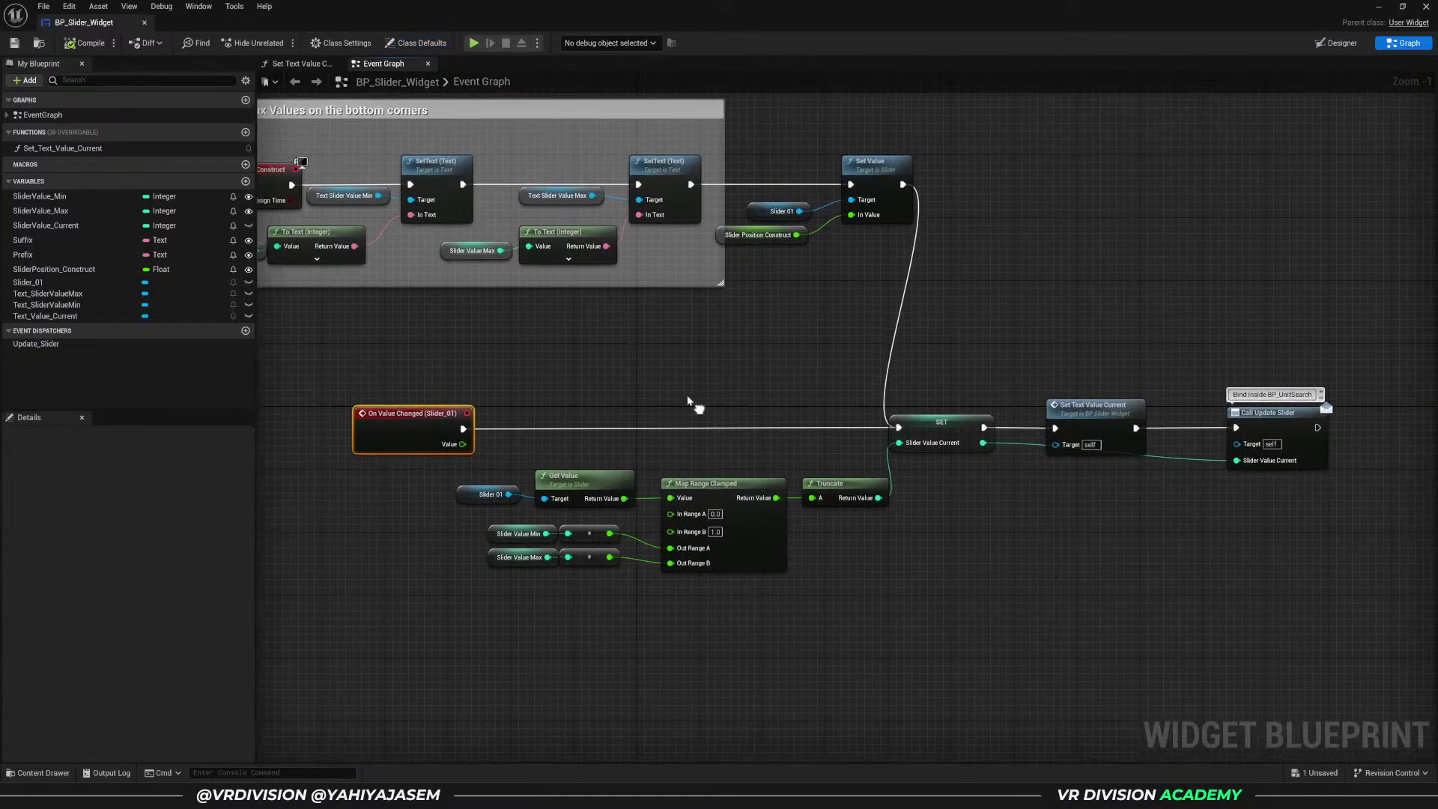
- Move the Set Text Value Current node slightly up in the event graph and close BP_Slider_Widget
{"action": "scroll", "coordinate": [599, 487], "scroll_direction": "up", "scroll_amount": 1}
{"action": "right_click_drag", "start_coordinate": [1005, 542], "coordinate": [581, 536]}
{"action": "left_click_drag", "start_coordinate": [725, 377], "coordinate": [724, 332]}
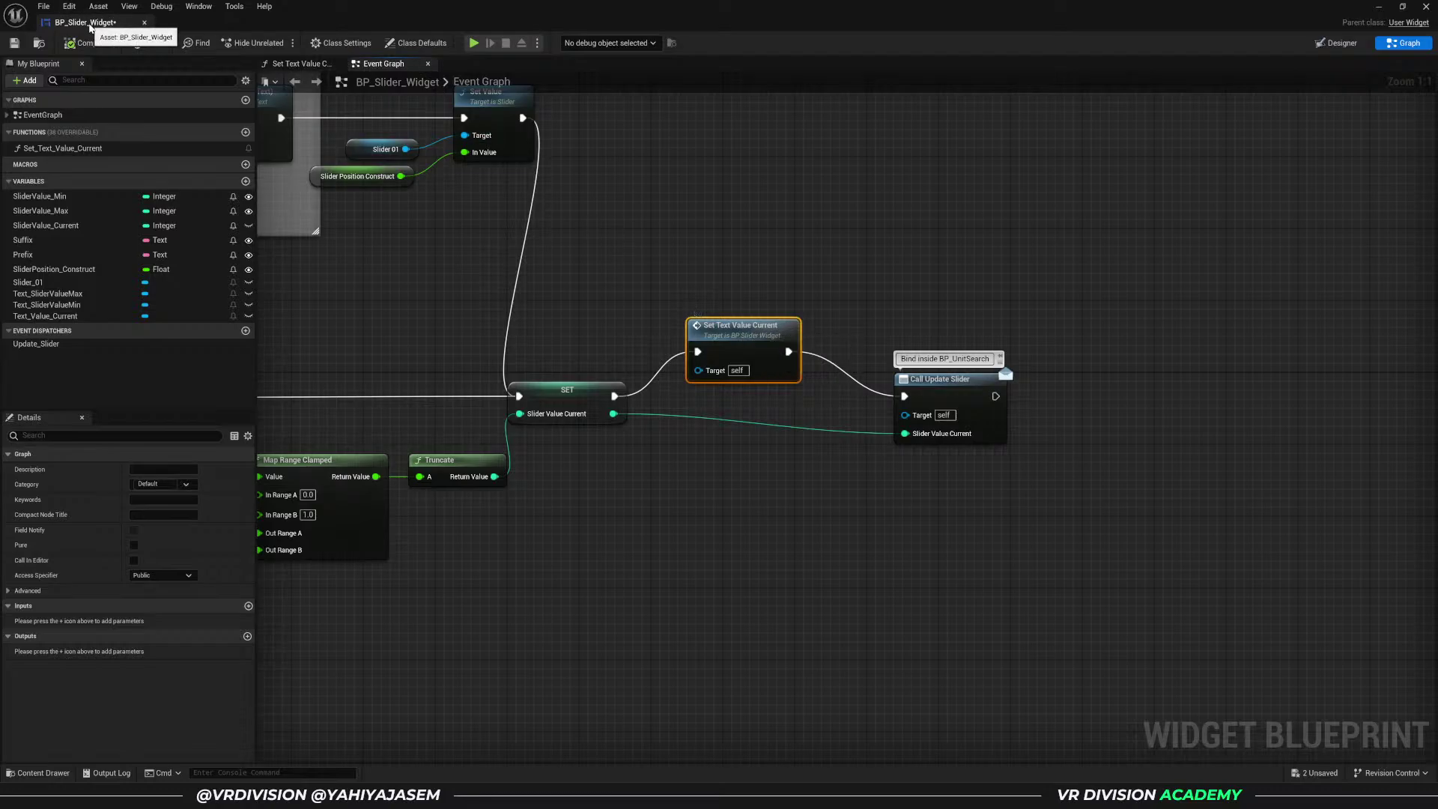
{"action": "left_click", "coordinate": [145, 22]}
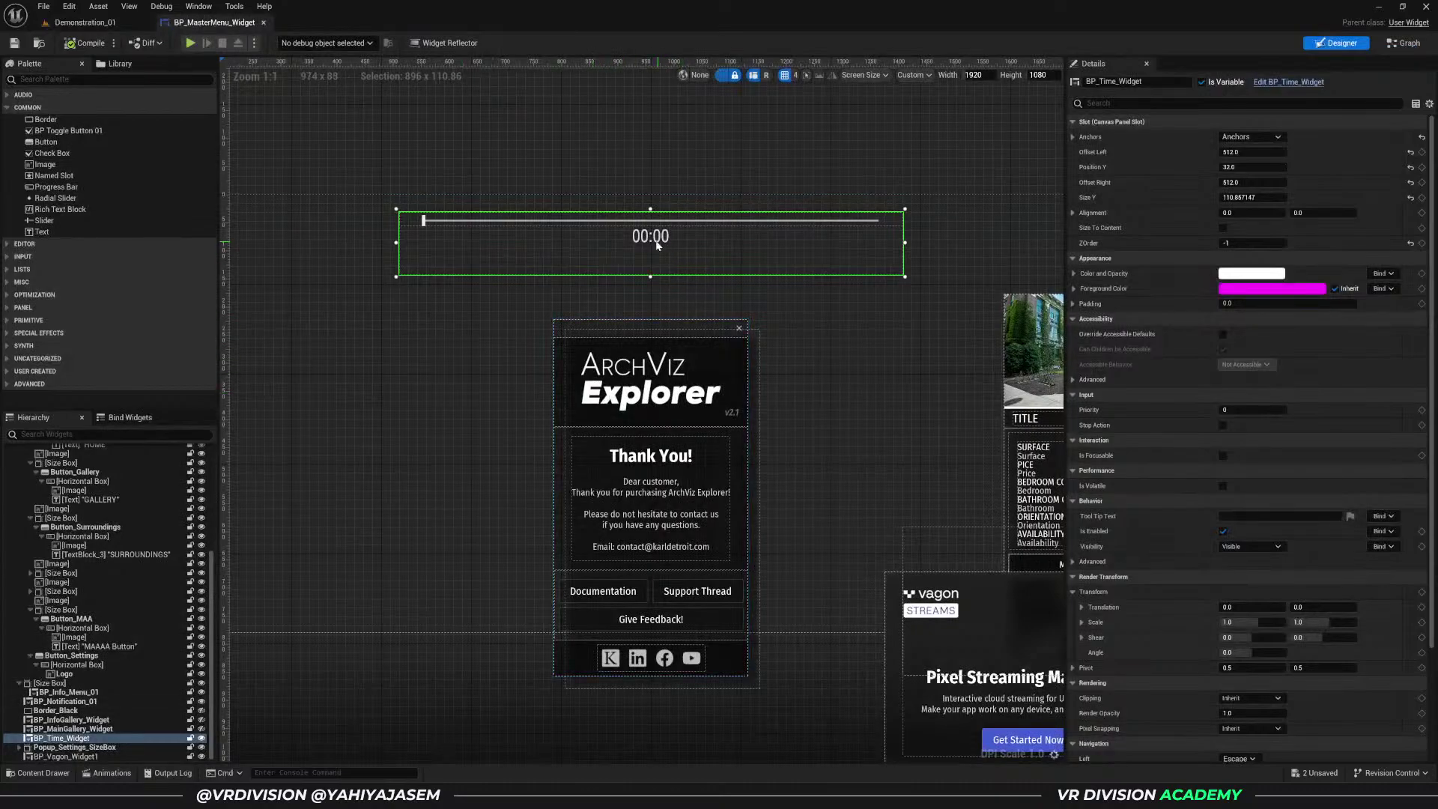
- Look over the full BP_MasterMenu_Widget layout around the time widget, and close it to return to the Demonstration_01 level
{"action": "scroll", "coordinate": [682, 251], "scroll_direction": "down", "scroll_amount": 3}
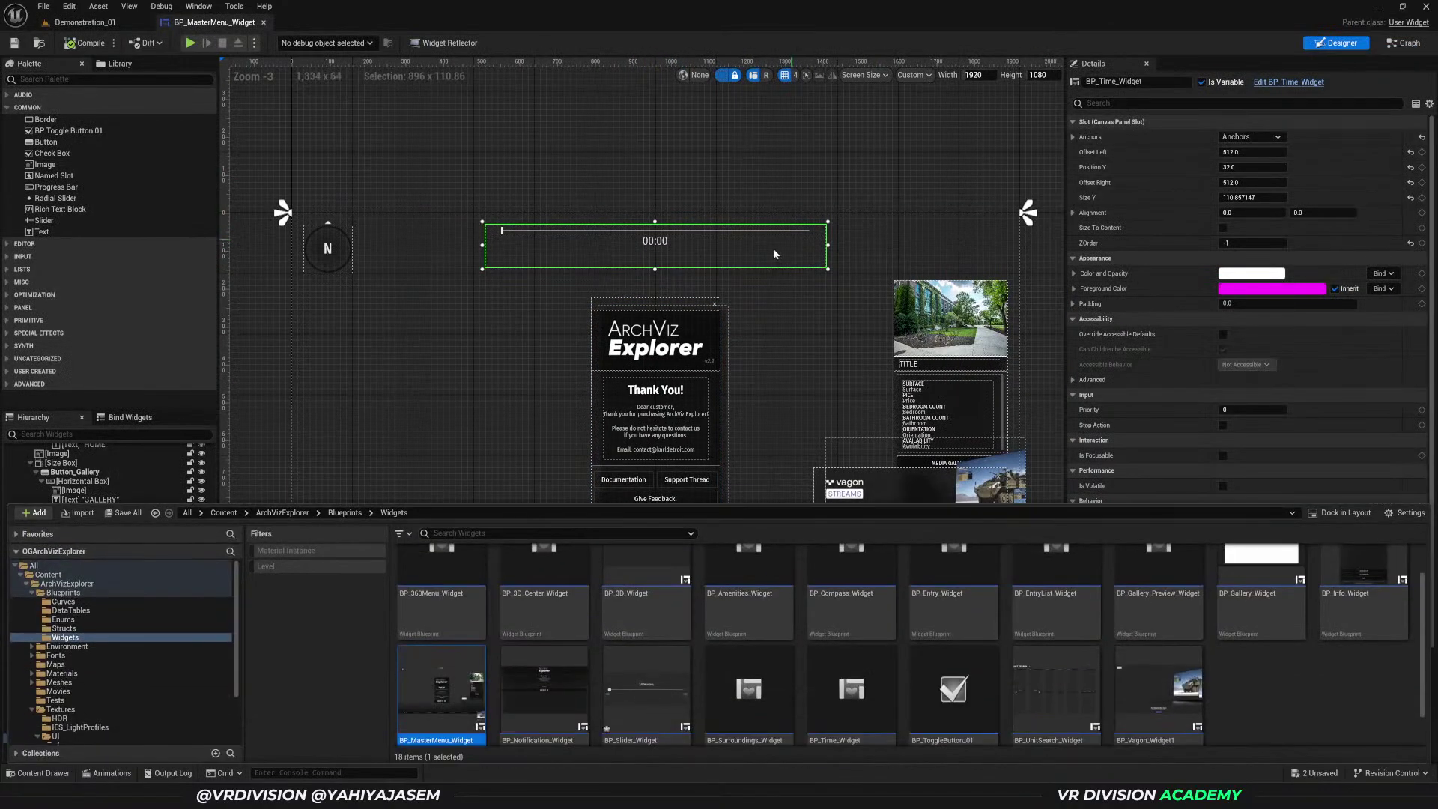
{"action": "key", "text": "ctrl+space"}
{"action": "scroll", "coordinate": [693, 614], "scroll_direction": "up", "scroll_amount": 1}
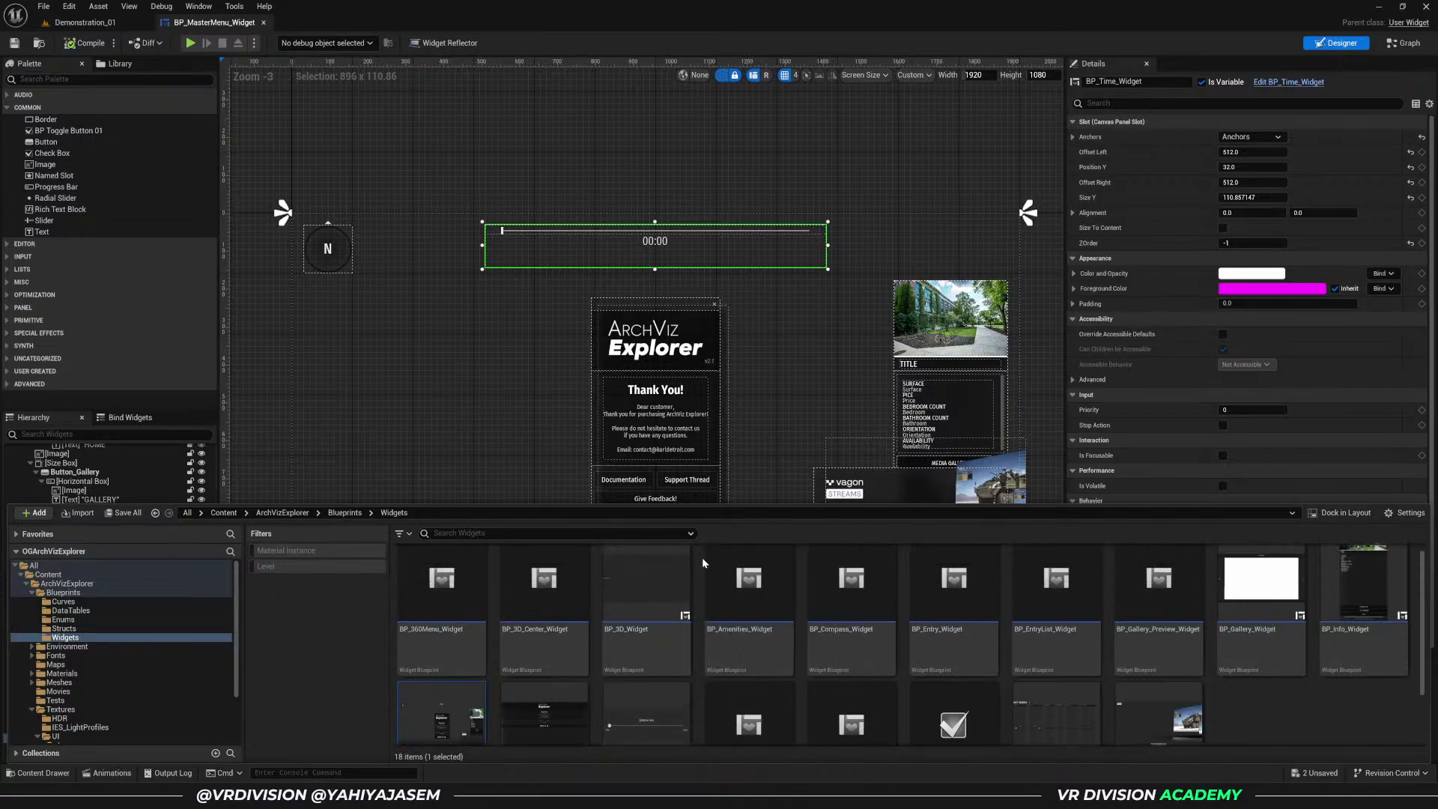
{"action": "right_click_drag", "start_coordinate": [839, 472], "coordinate": [705, 309]}
{"action": "right_click_drag", "start_coordinate": [858, 460], "coordinate": [1035, 651]}
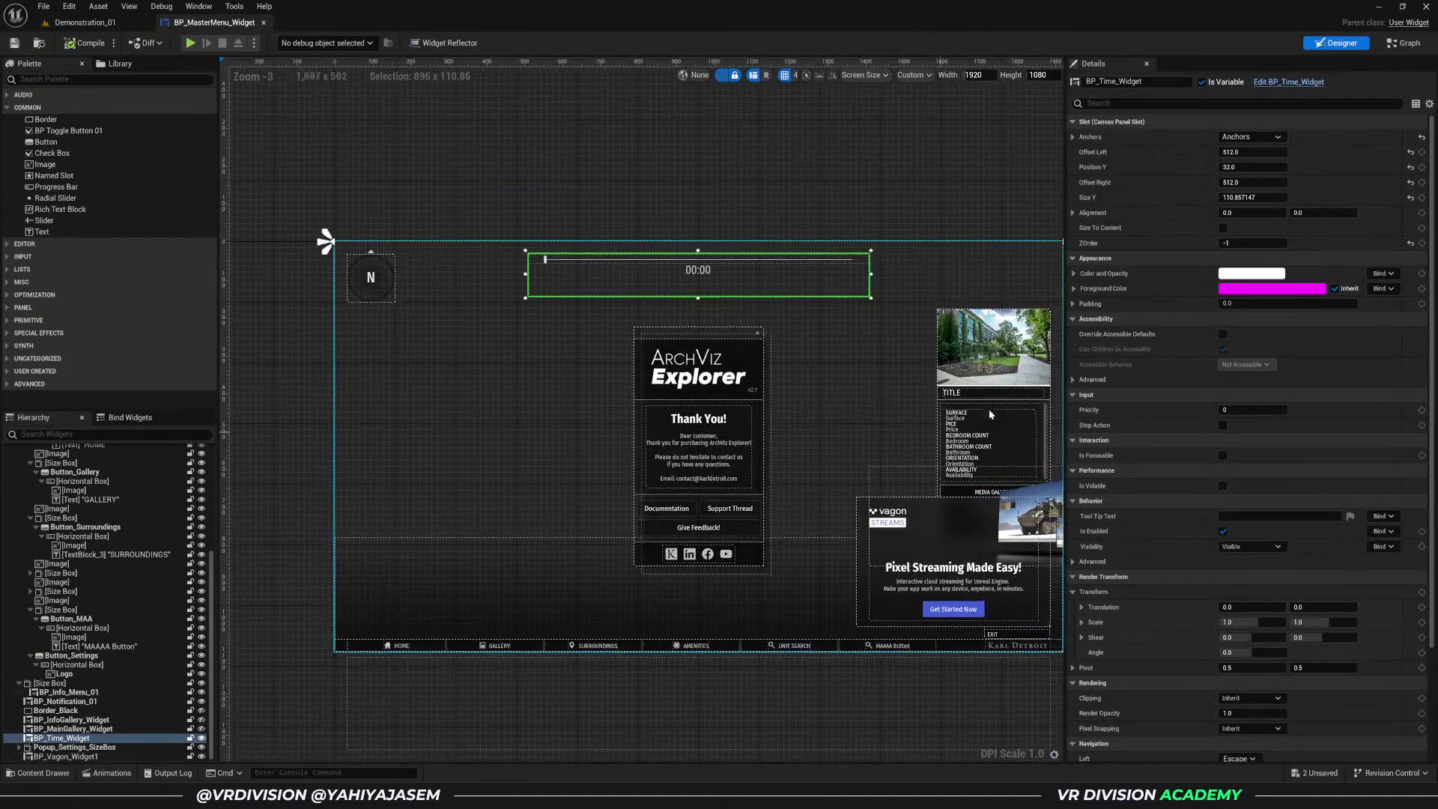
{"action": "left_click", "coordinate": [263, 23]}
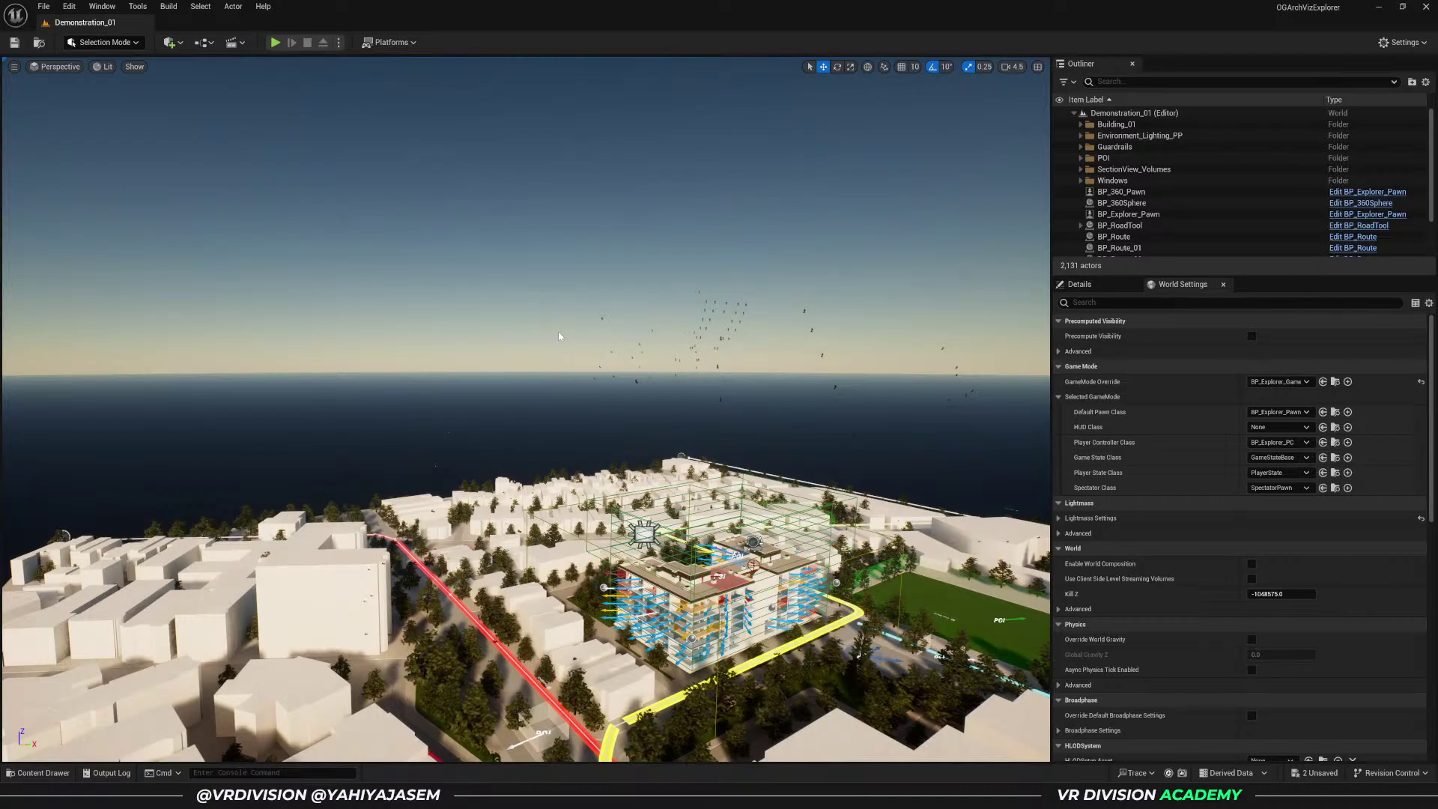
{"action": "right_click_drag", "start_coordinate": [559, 331], "coordinate": [561, 333]}
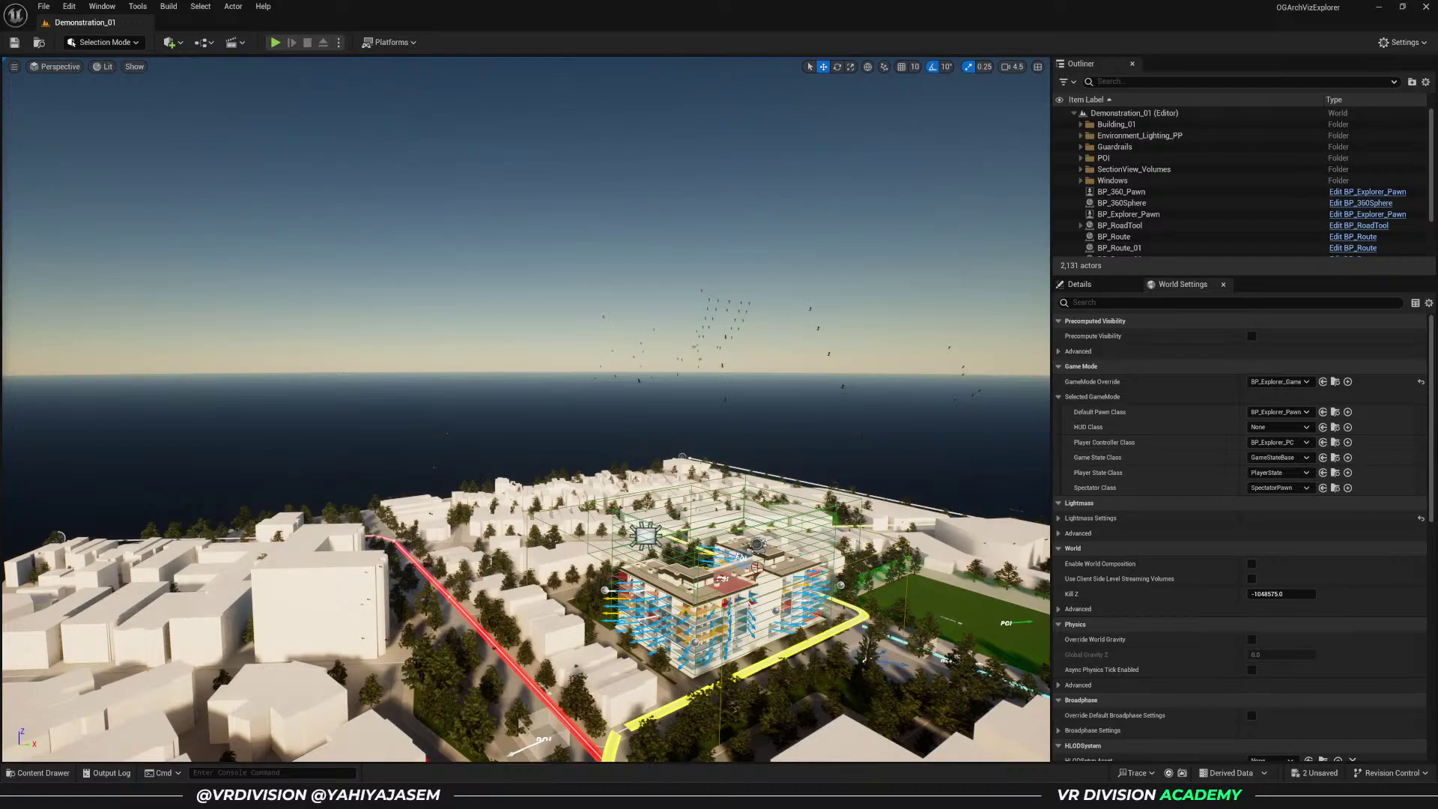
- Switch to the browser, maximize it, and look through the North Caucasus Architects channel's videos on YouTube
{"action": "key", "text": "alt+Tab"}
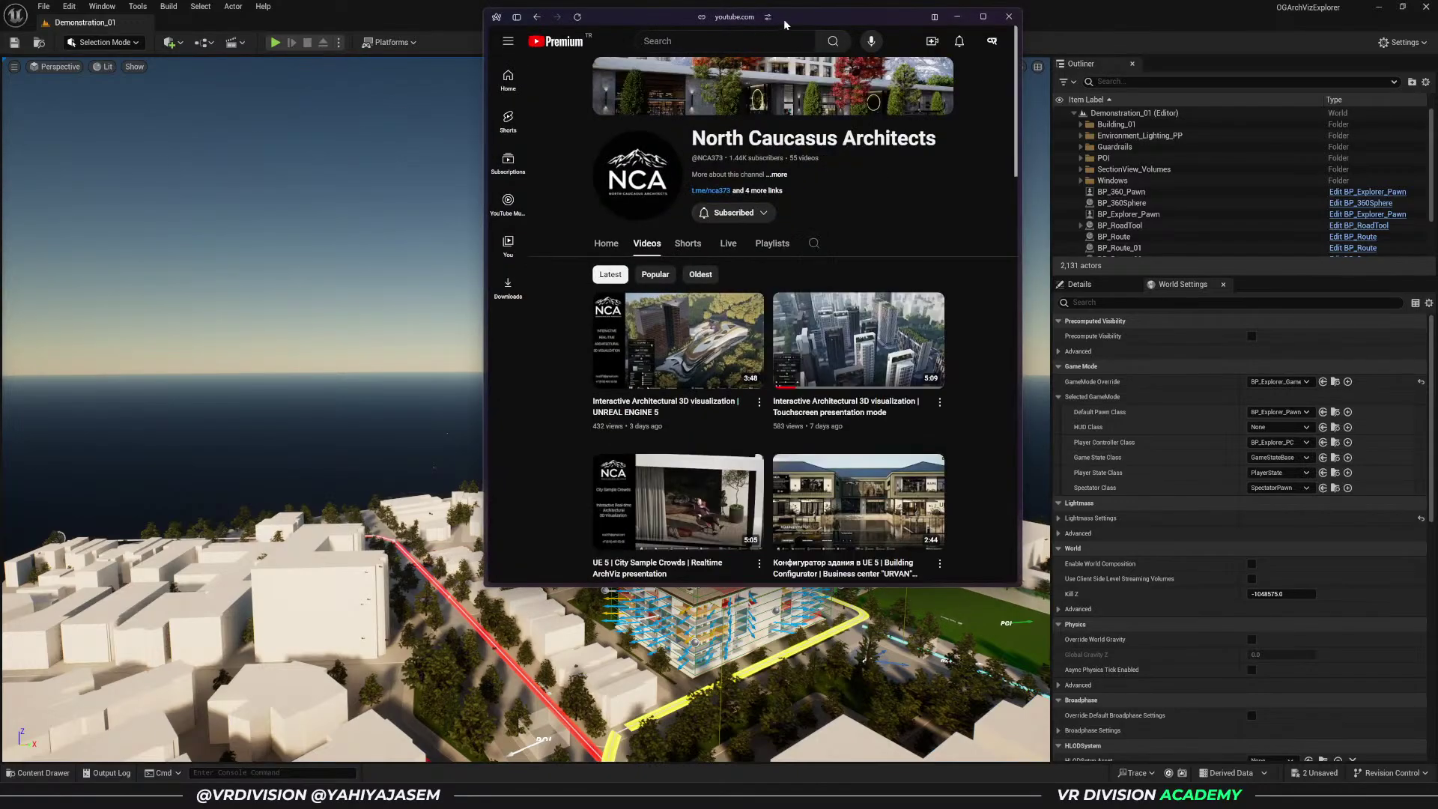
{"action": "double_click", "coordinate": [785, 23]}
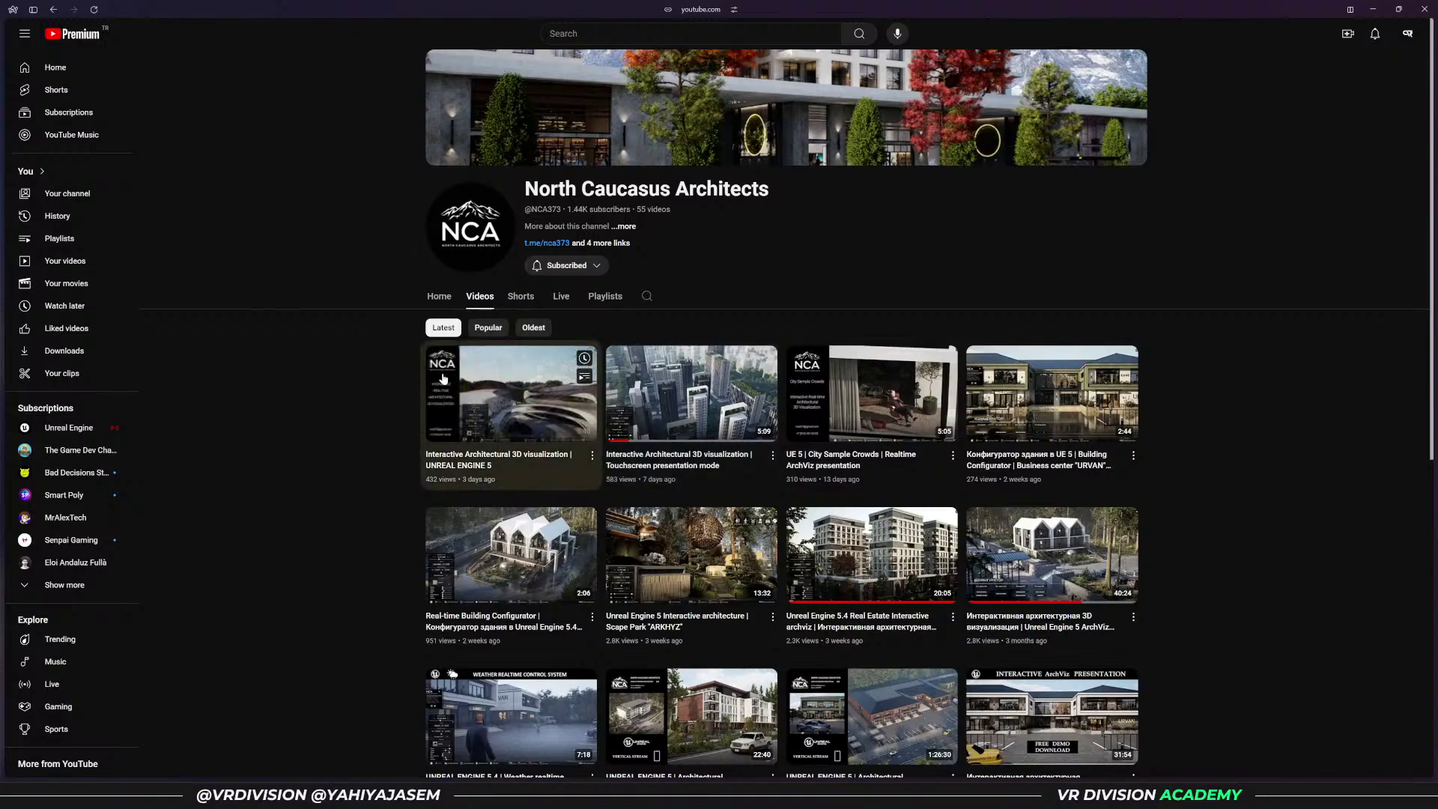
{"action": "scroll", "coordinate": [1287, 445], "scroll_direction": "down", "scroll_amount": 1}
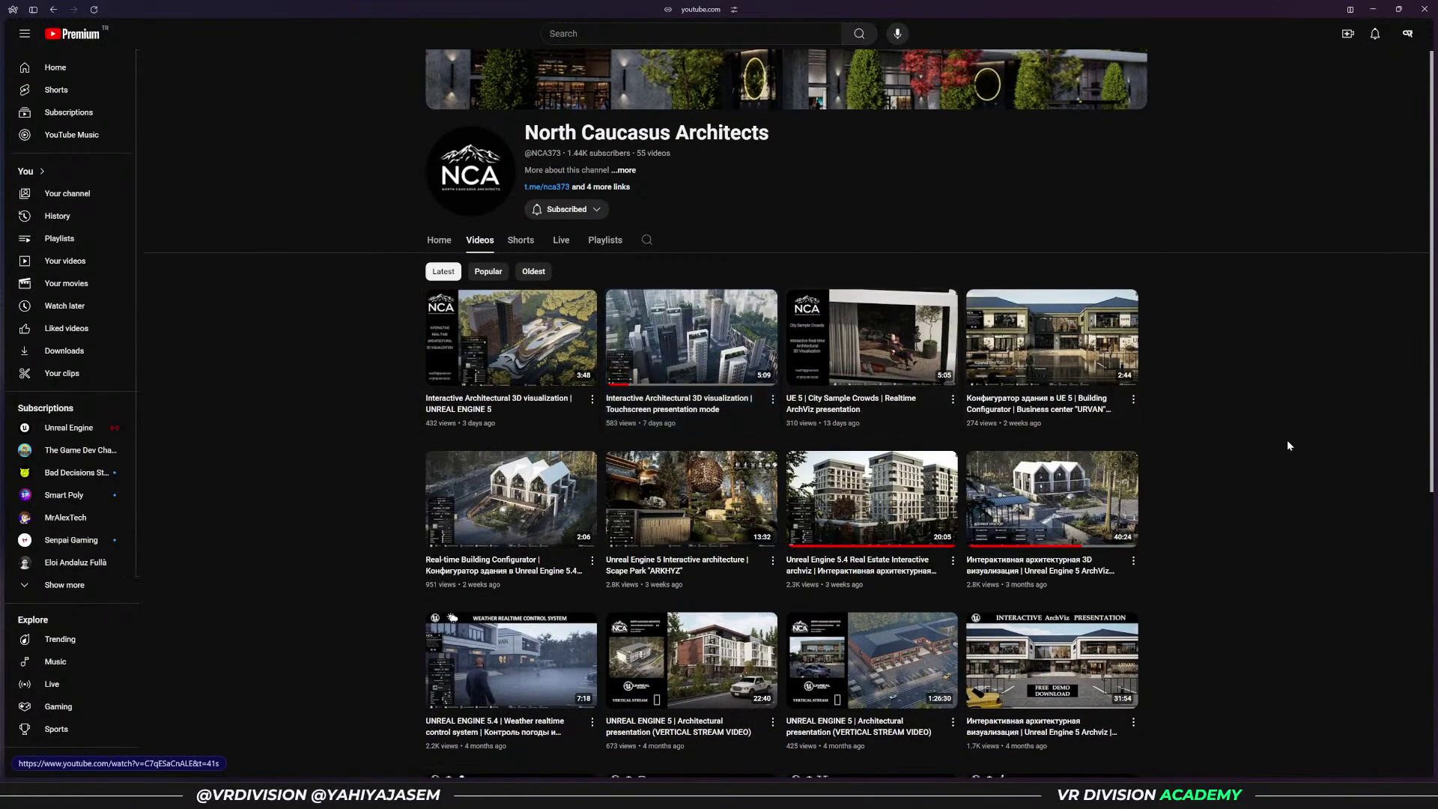
{"action": "scroll", "coordinate": [1286, 458], "scroll_direction": "down", "scroll_amount": 1}
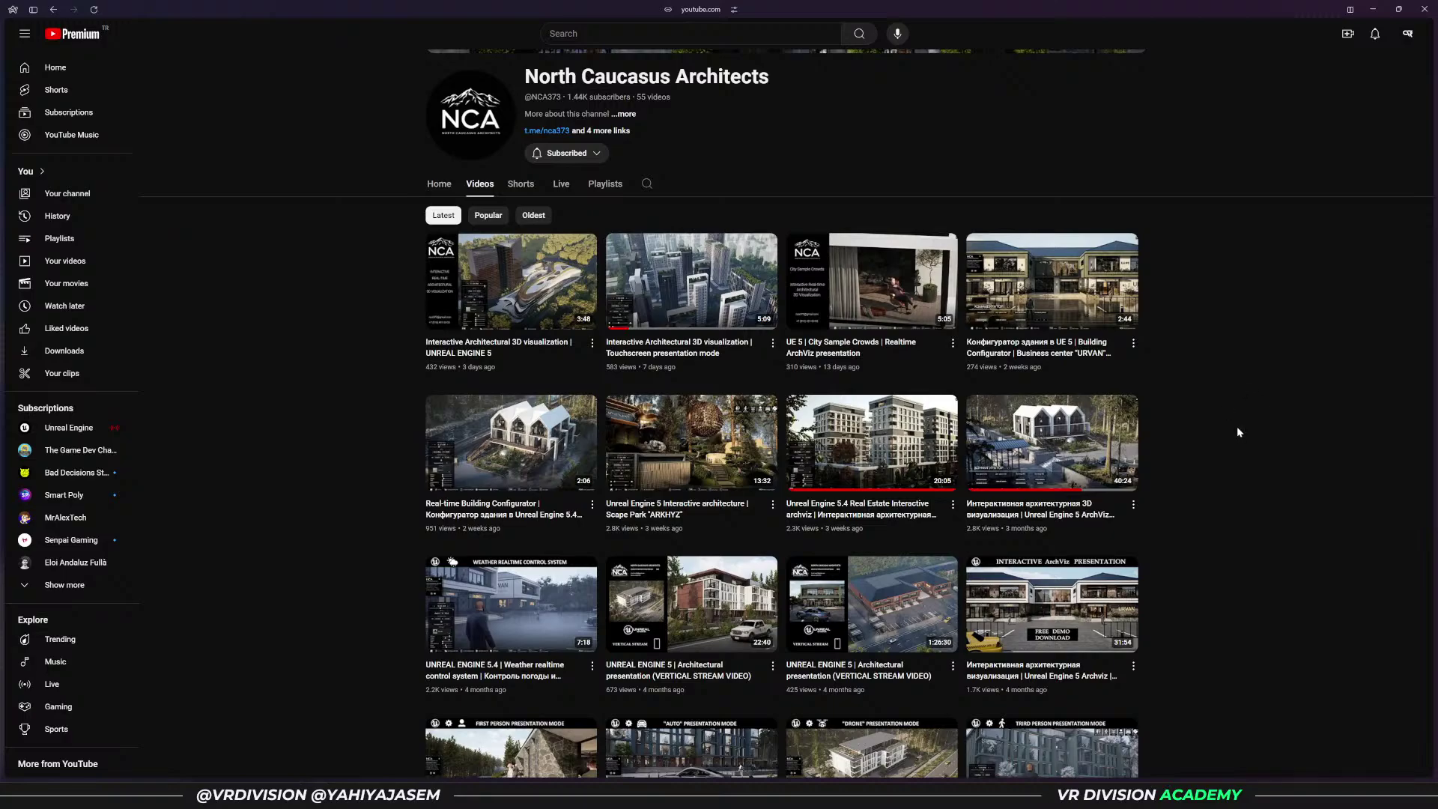
{"action": "scroll", "coordinate": [1247, 429], "scroll_direction": "up", "scroll_amount": 1}
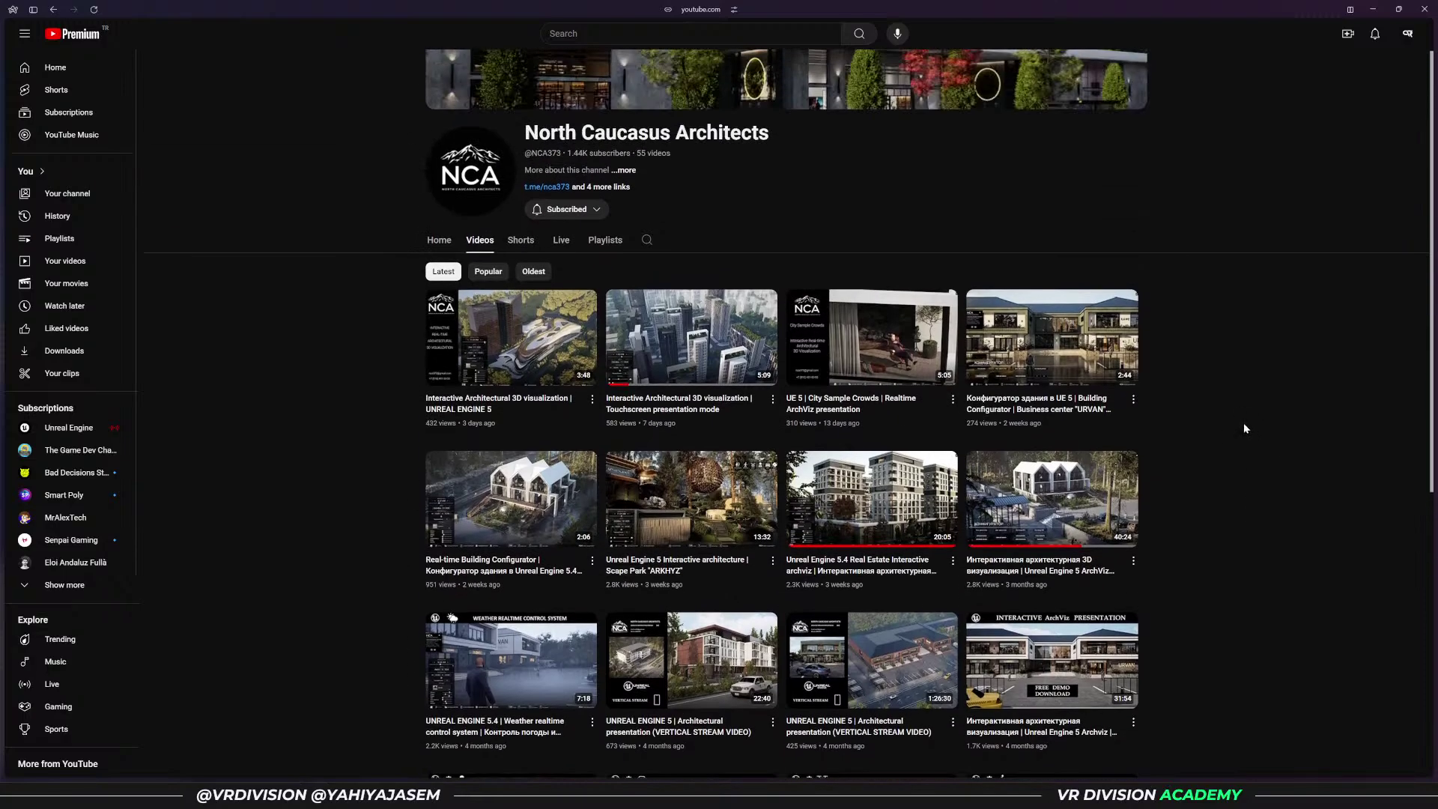
{"action": "scroll", "coordinate": [1244, 424], "scroll_direction": "down", "scroll_amount": 2}
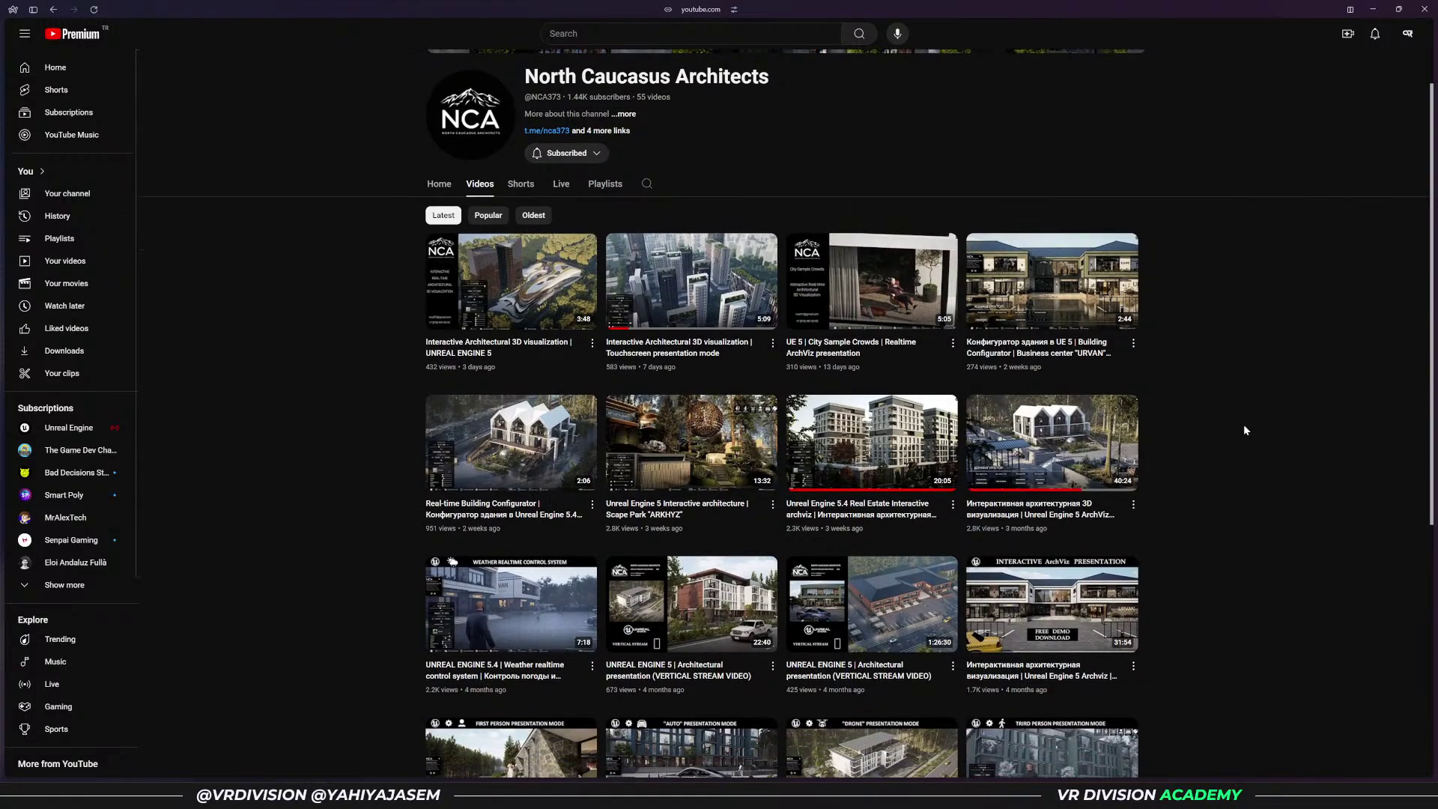
{"action": "scroll", "coordinate": [1247, 432], "scroll_direction": "down", "scroll_amount": 6}
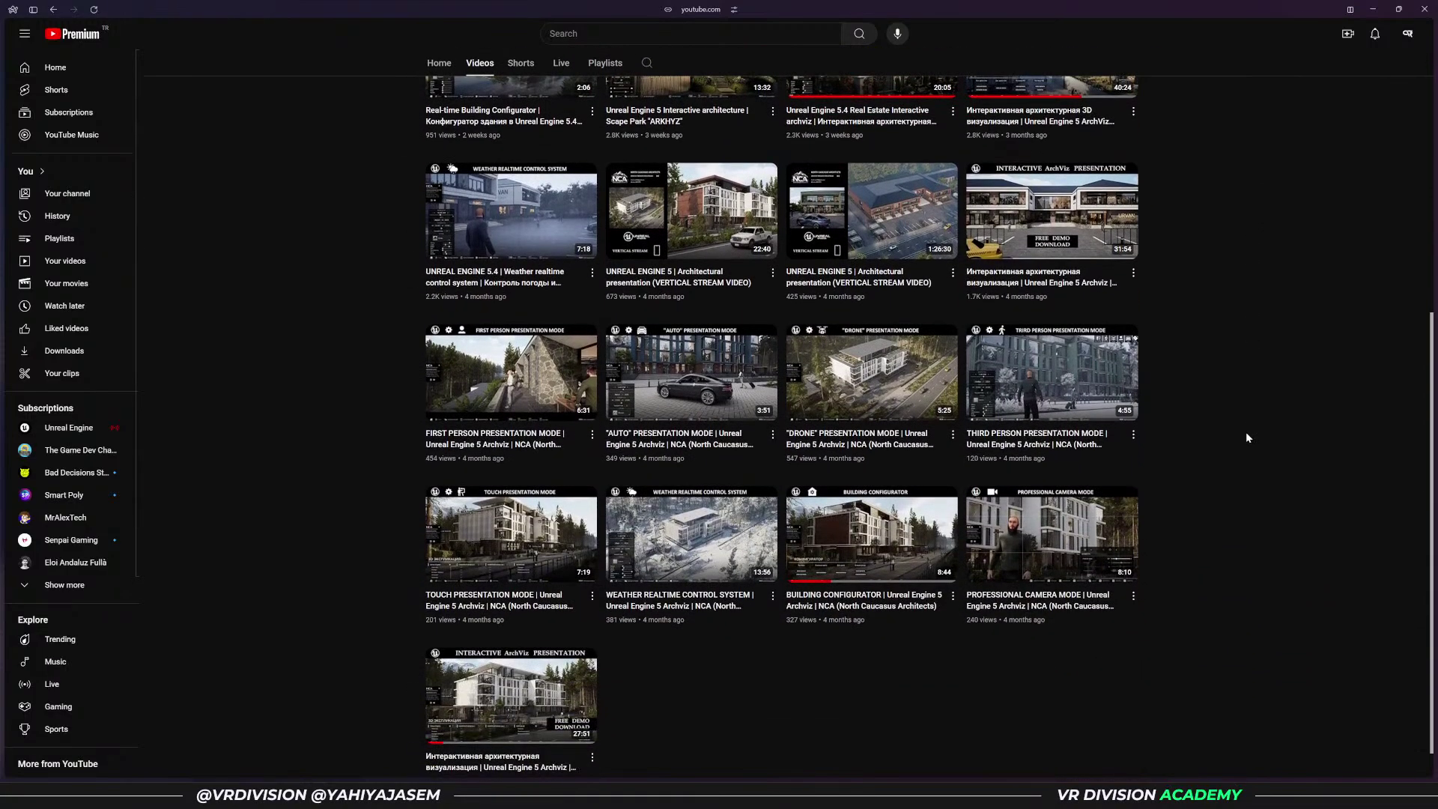
- Return to the North Caucasus Architects channel header and look over its latest videos
{"action": "scroll", "coordinate": [1248, 441], "scroll_direction": "up", "scroll_amount": 9}
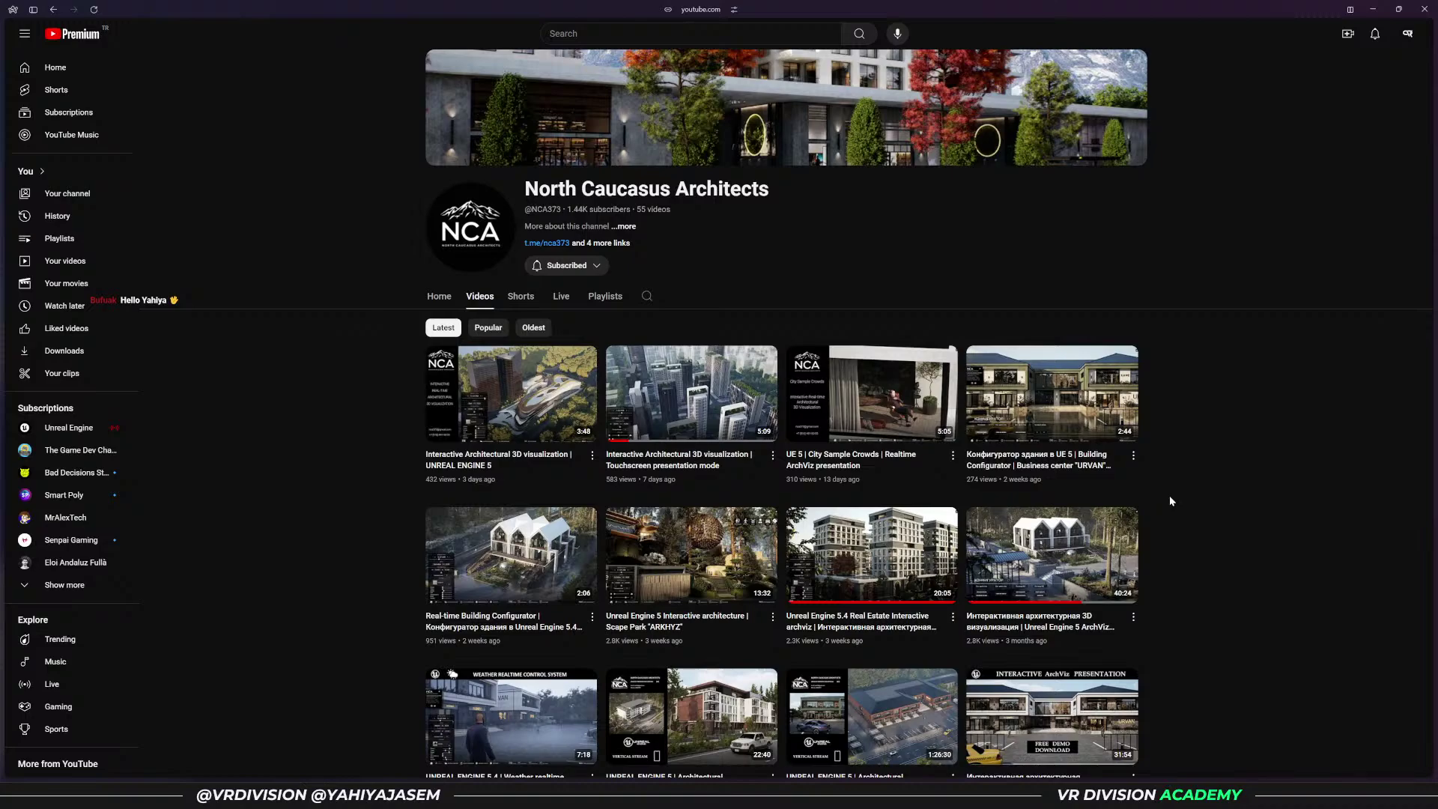
{"action": "scroll", "coordinate": [1166, 511], "scroll_direction": "down", "scroll_amount": 2}
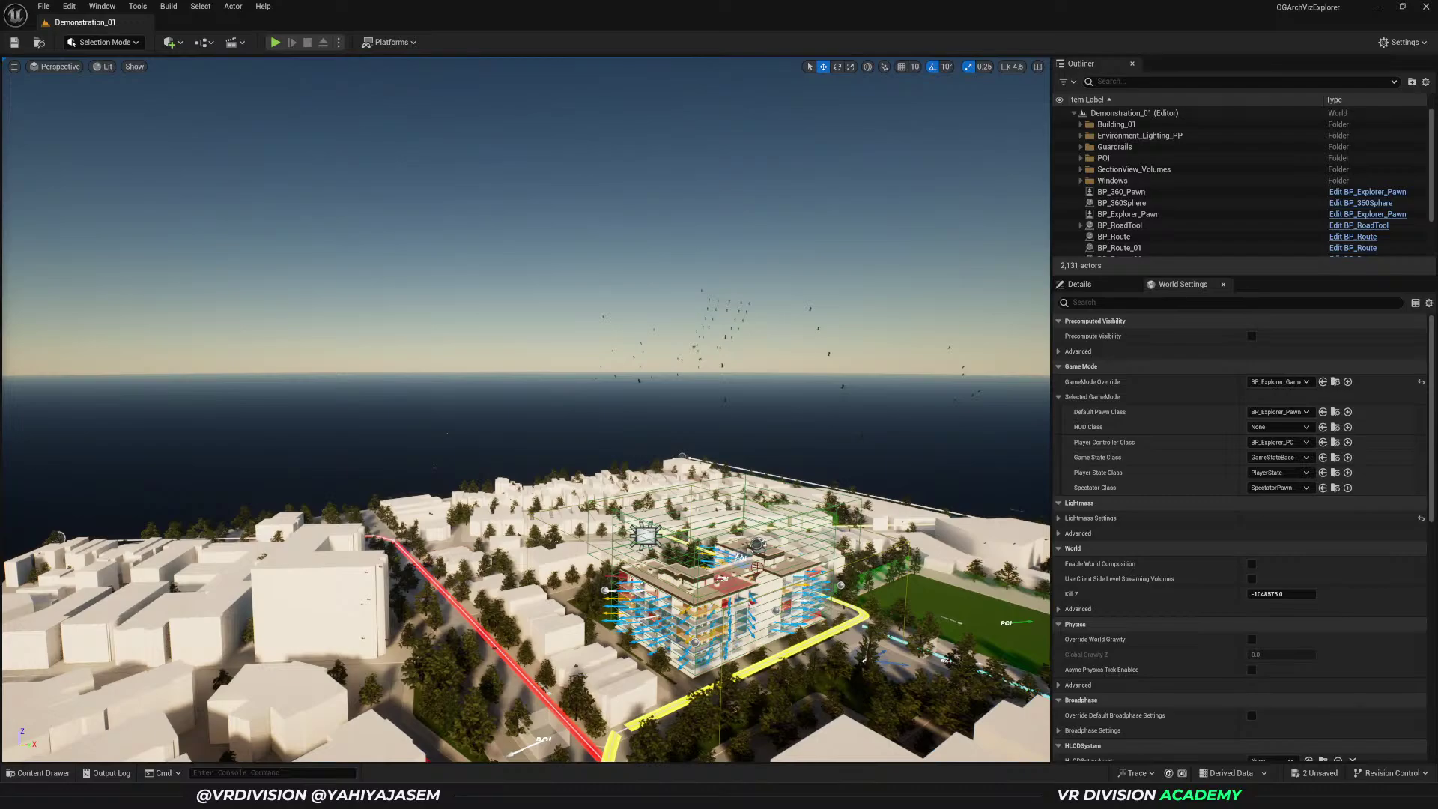
- Switch to the browser window showing the Bufuak channel, maximize it, and look through the channel's latest videos
{"action": "key", "text": "alt+Tab"}
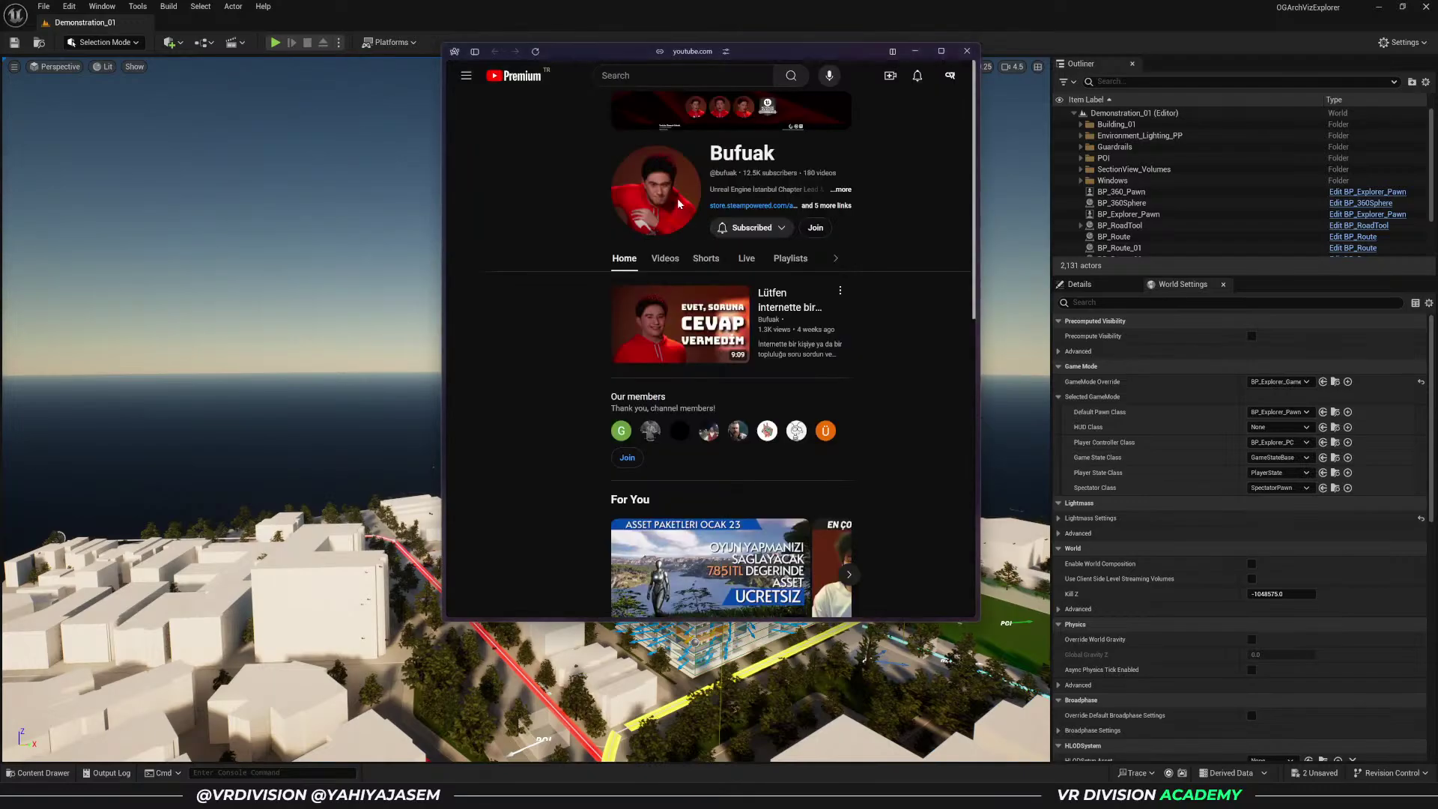
{"action": "double_click", "coordinate": [788, 52]}
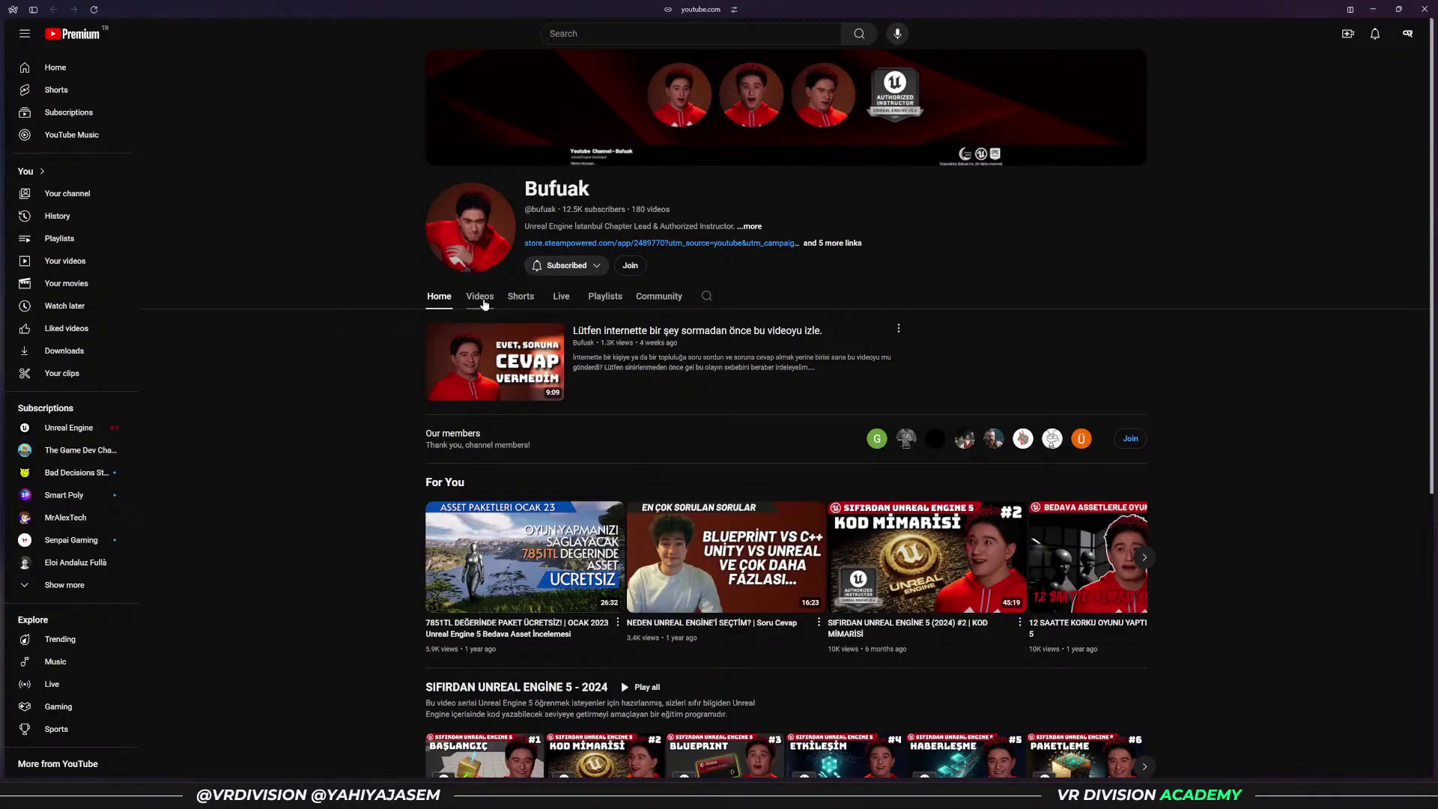
{"action": "left_click", "coordinate": [483, 299]}
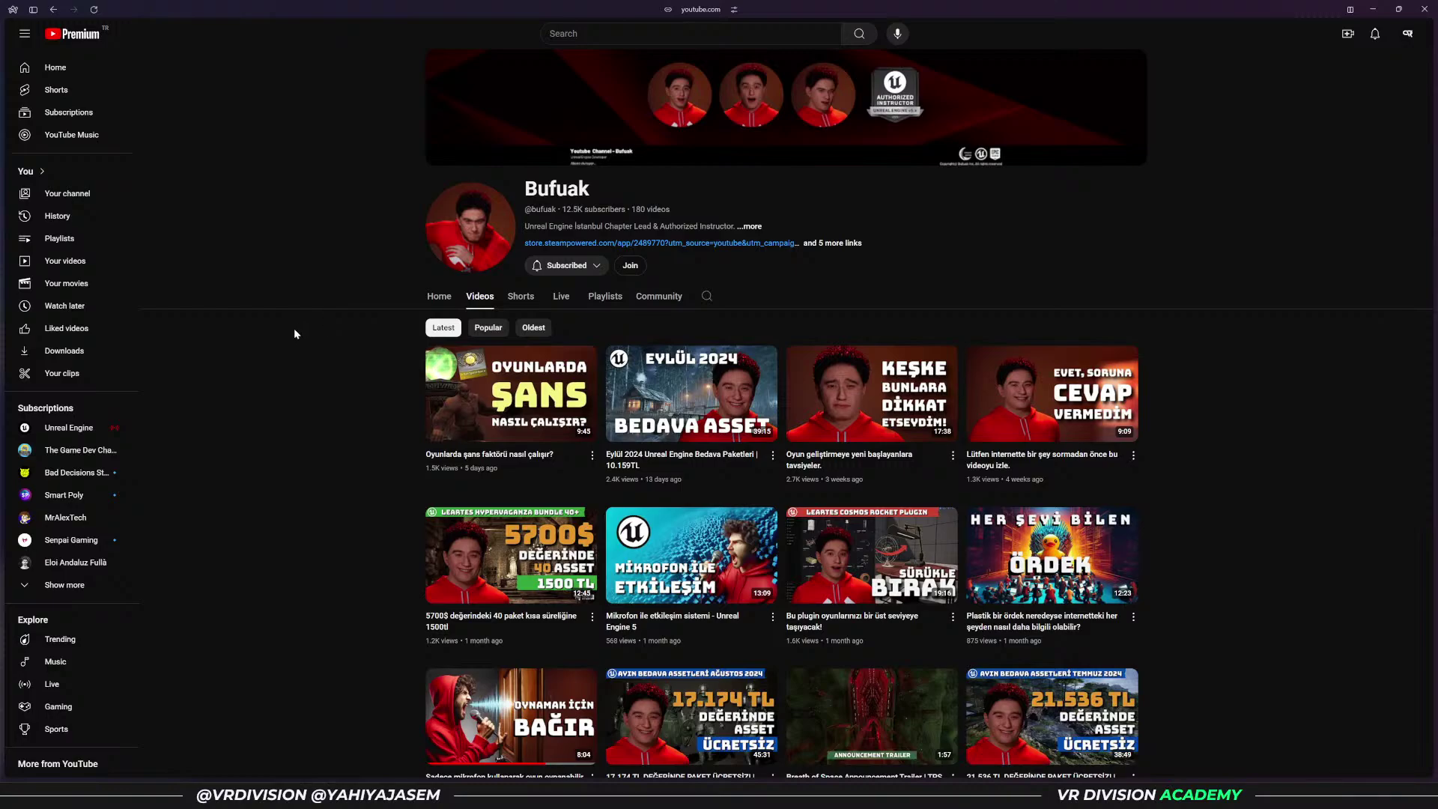
{"action": "scroll", "coordinate": [324, 346], "scroll_direction": "down", "scroll_amount": 3}
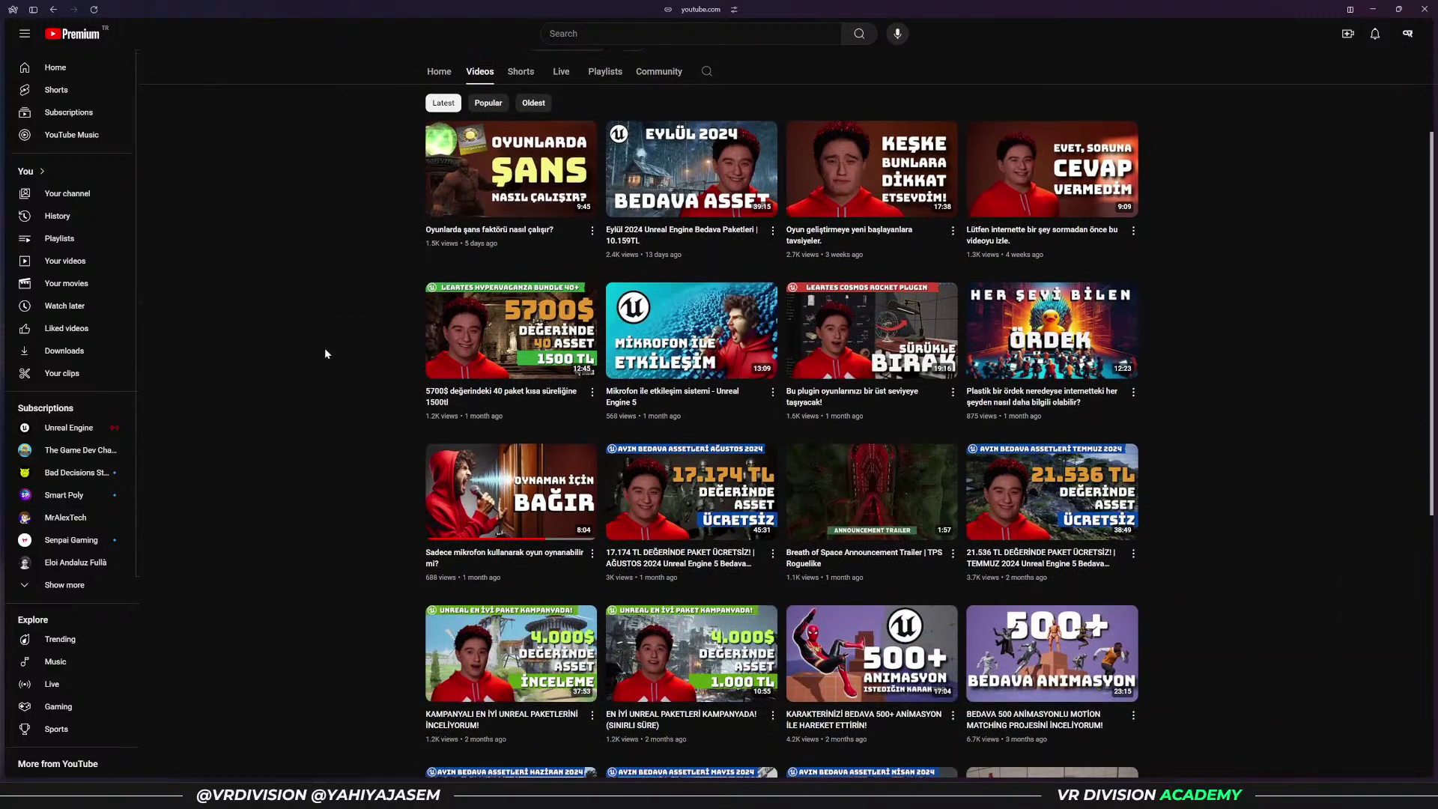
{"action": "scroll", "coordinate": [322, 346], "scroll_direction": "down", "scroll_amount": 2}
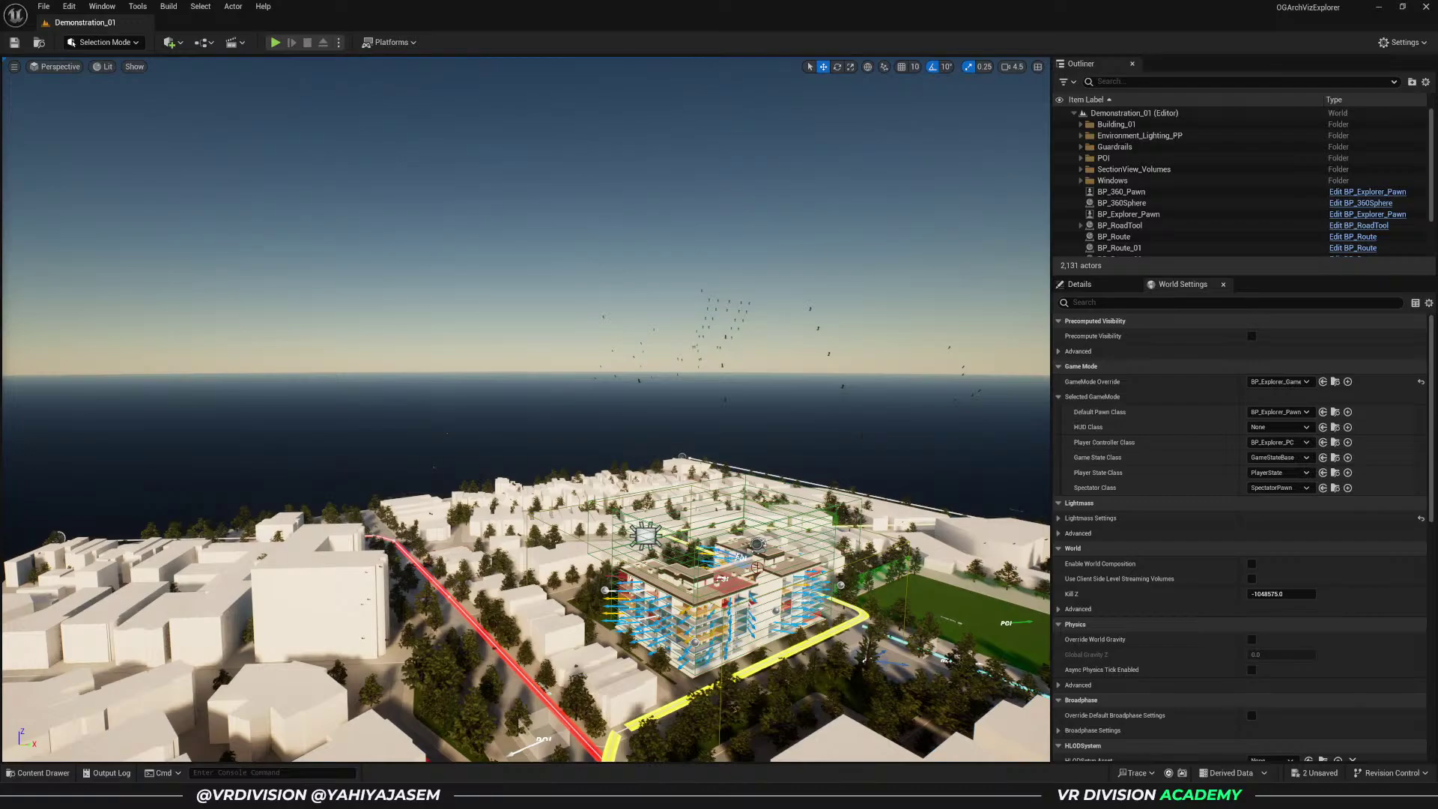
- Switch to the Canva presentation and open page 15 with the 9th question about combining baked light and Lumen
{"action": "right_click_drag", "start_coordinate": [656, 281], "coordinate": [682, 329]}
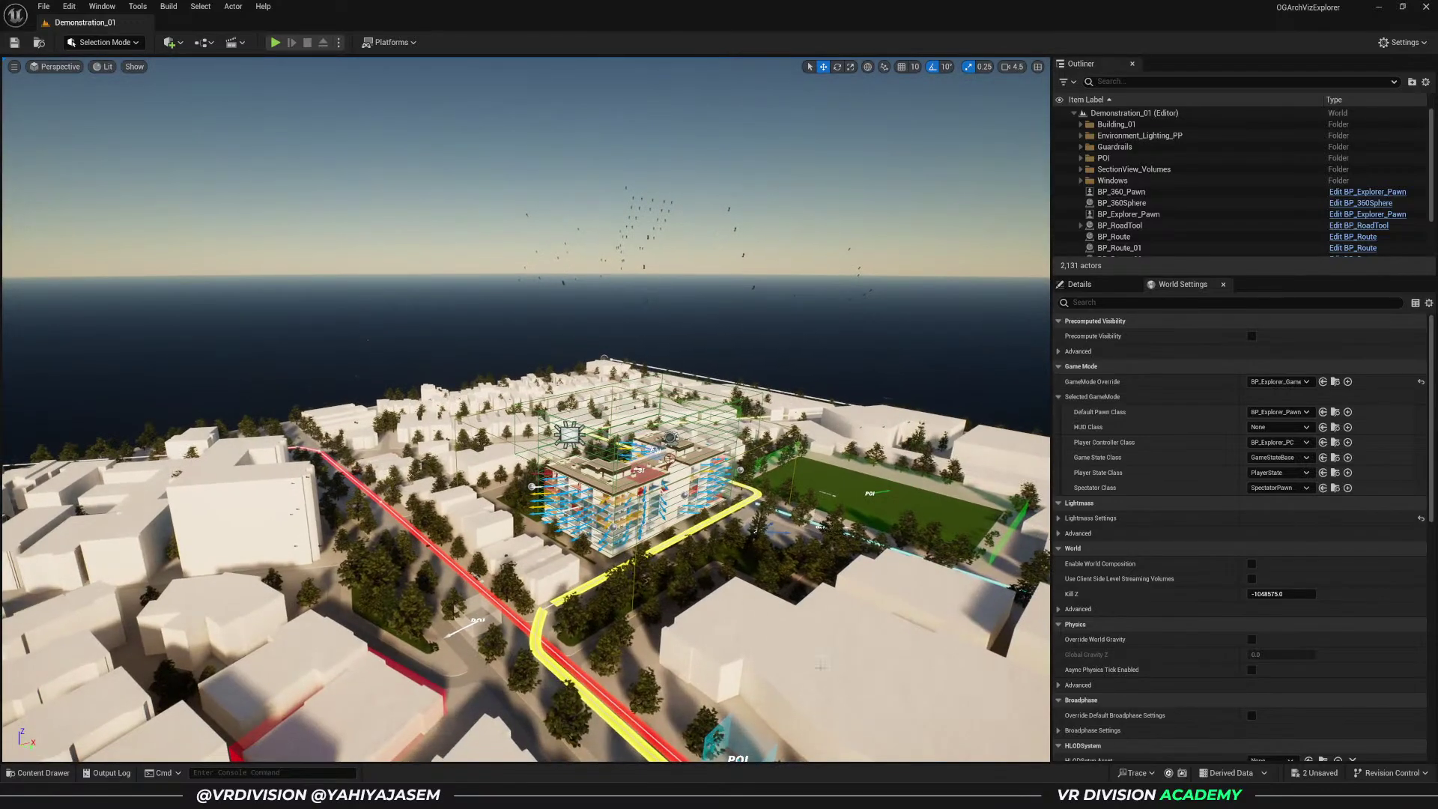
{"action": "key", "text": "alt+Tab"}
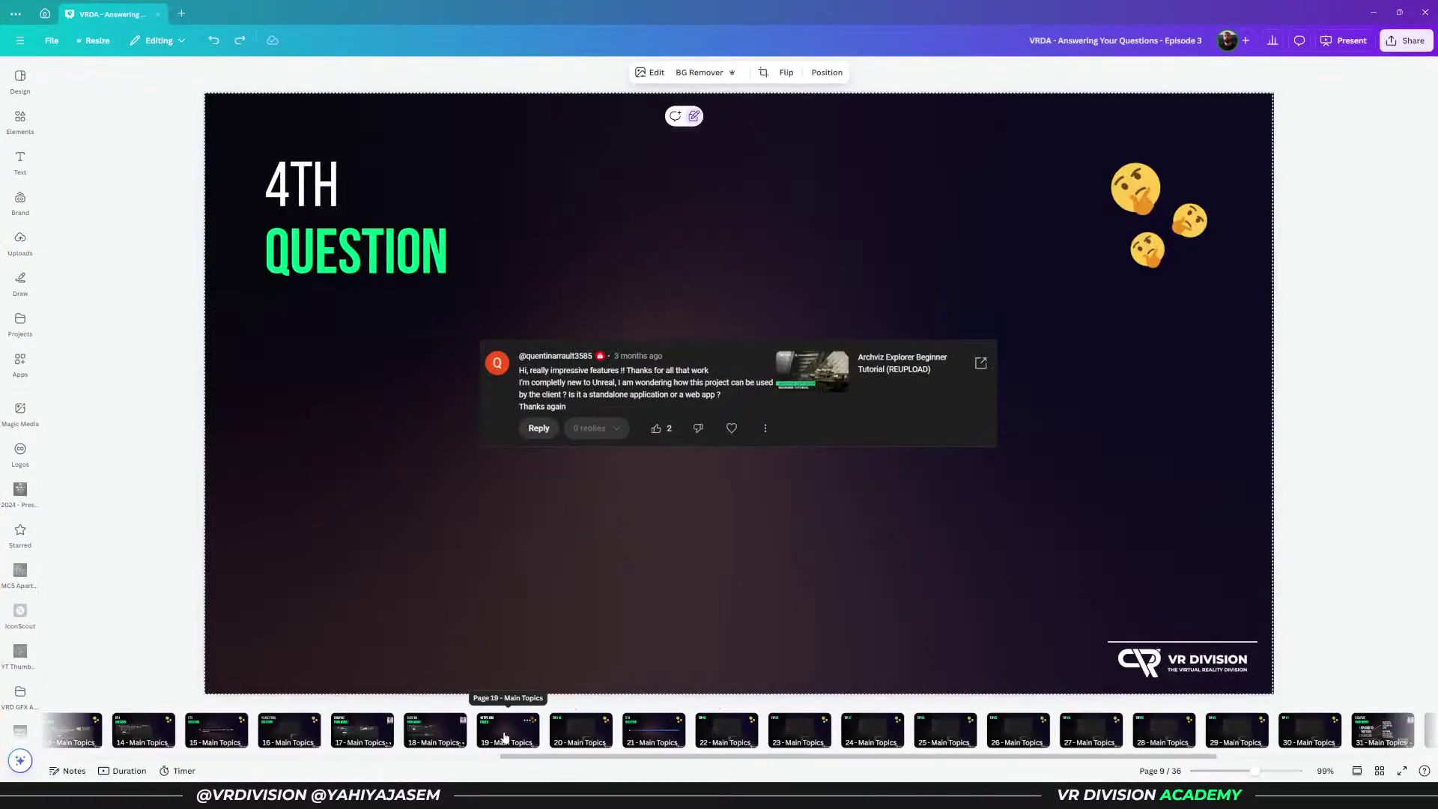
{"action": "scroll", "coordinate": [459, 738], "scroll_direction": "left", "scroll_amount": 2}
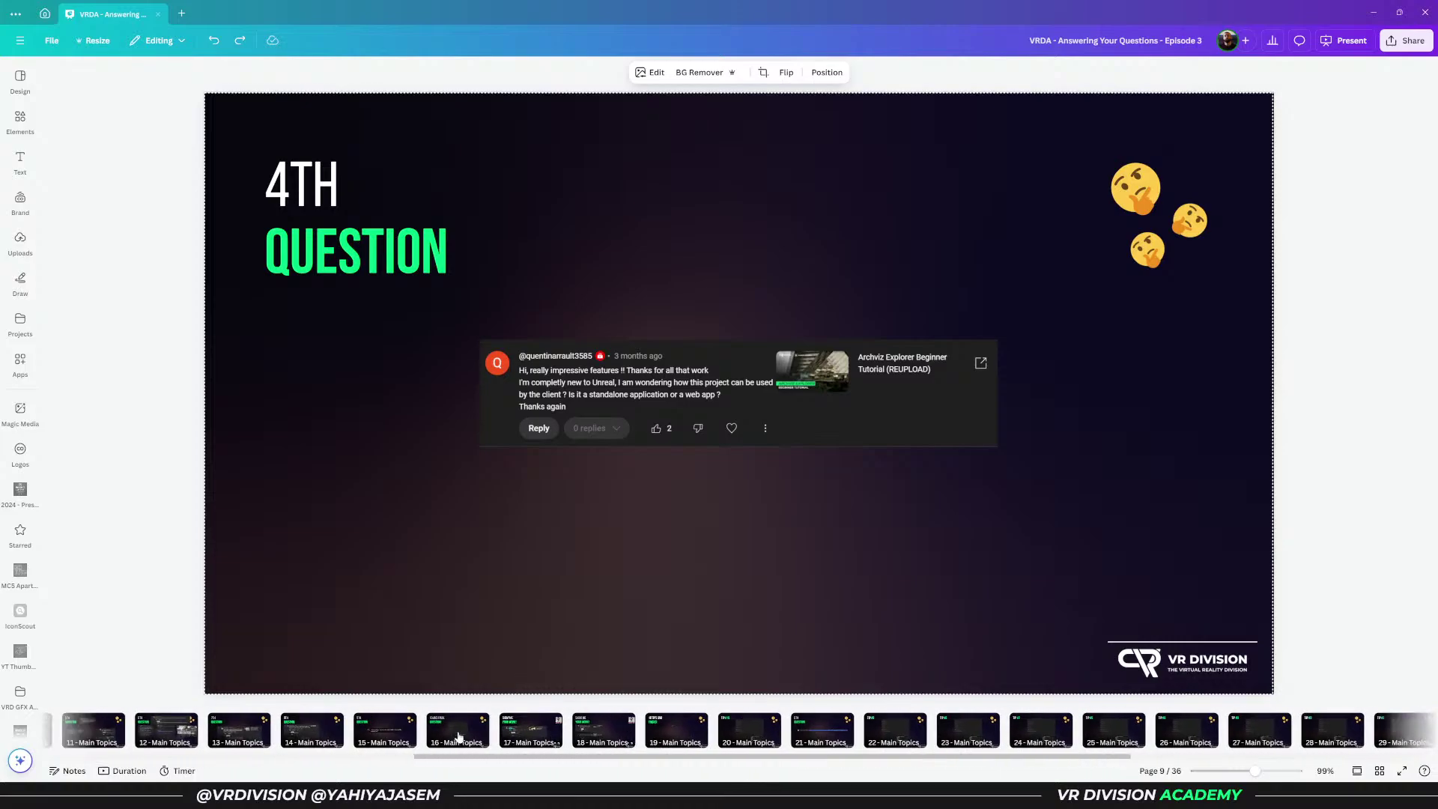
{"action": "left_click", "coordinate": [360, 738]}
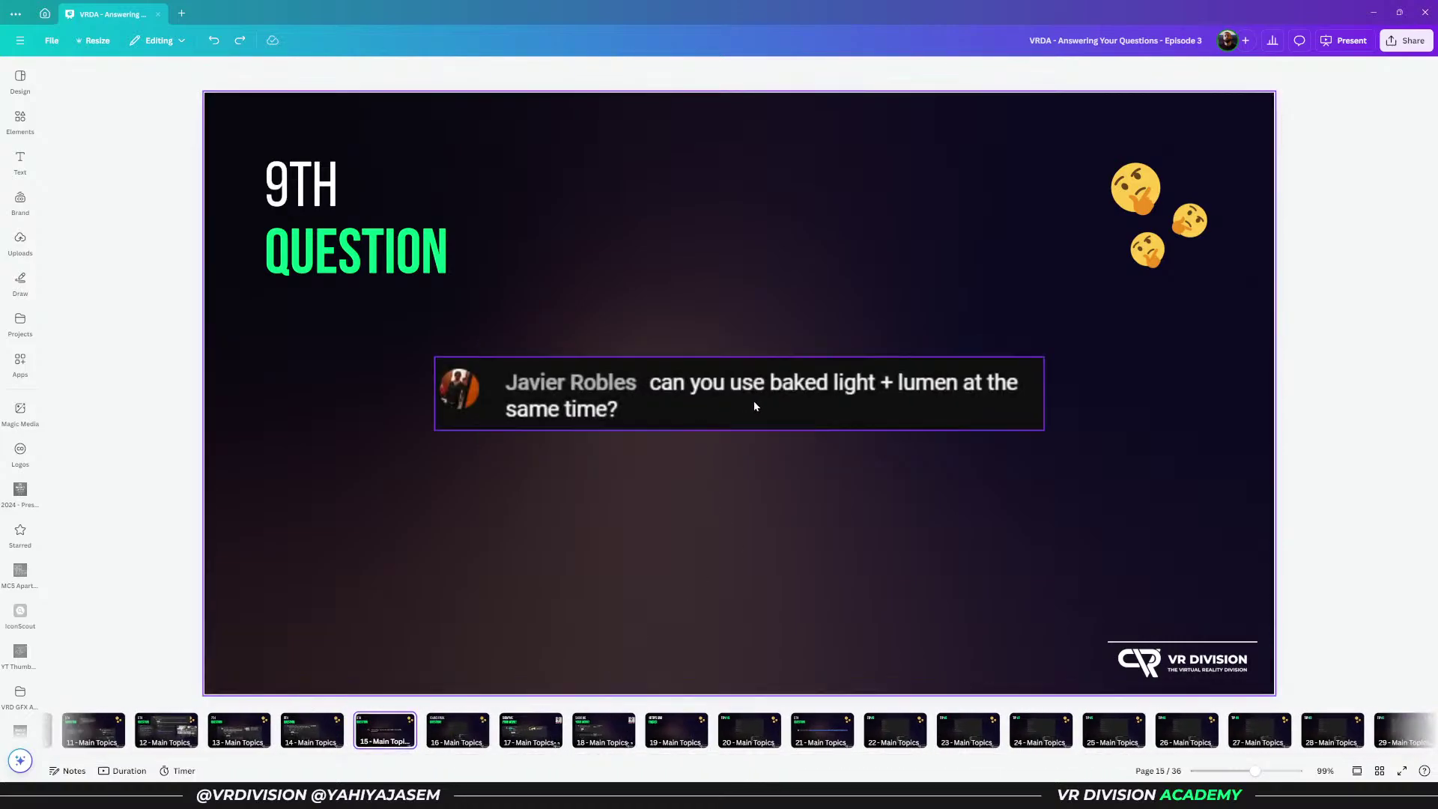
{"action": "left_click", "coordinate": [920, 412]}
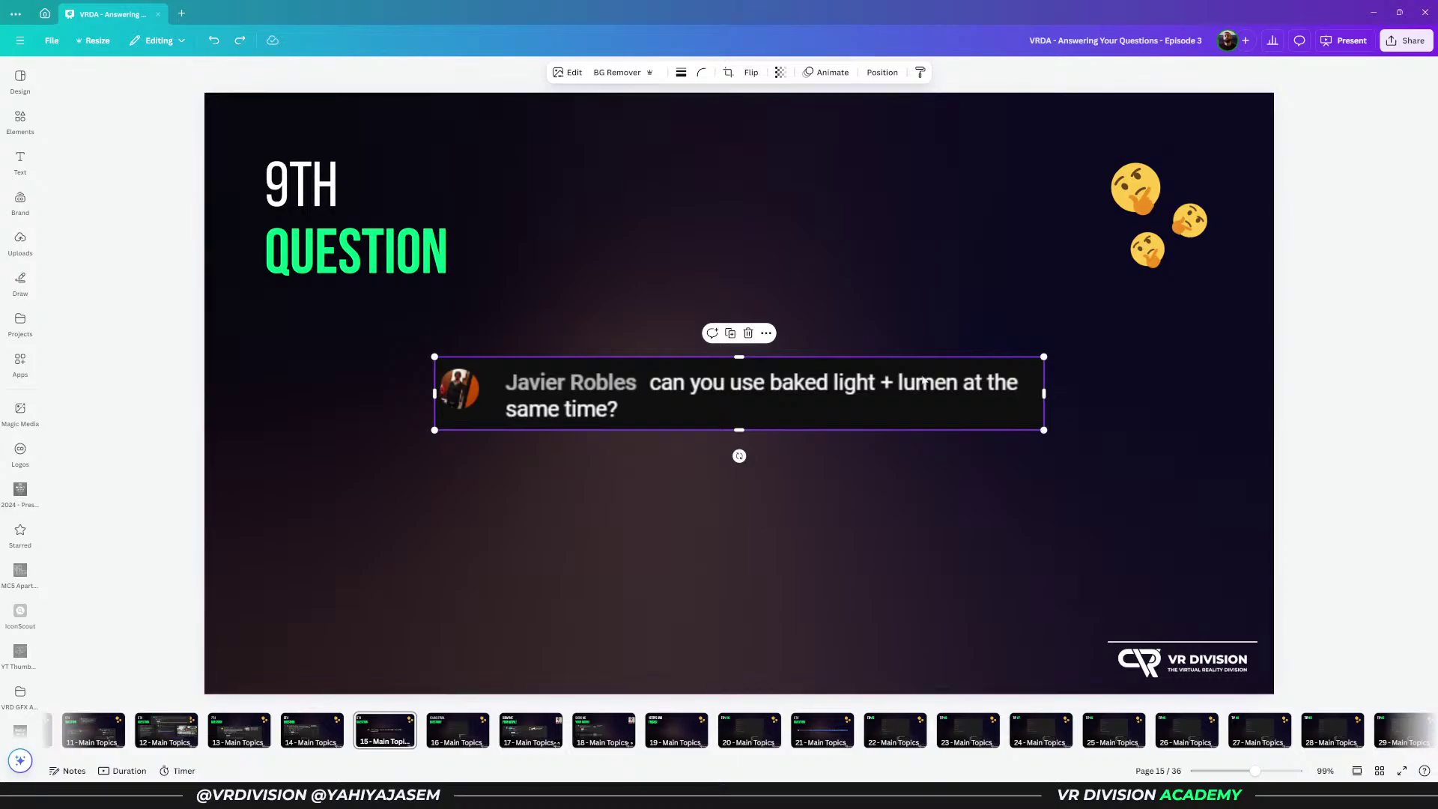
- Open page 11 of the presentation with the 5th question and its viewer comments about POI cameras
{"action": "scroll", "coordinate": [583, 753], "scroll_direction": "left", "scroll_amount": 5}
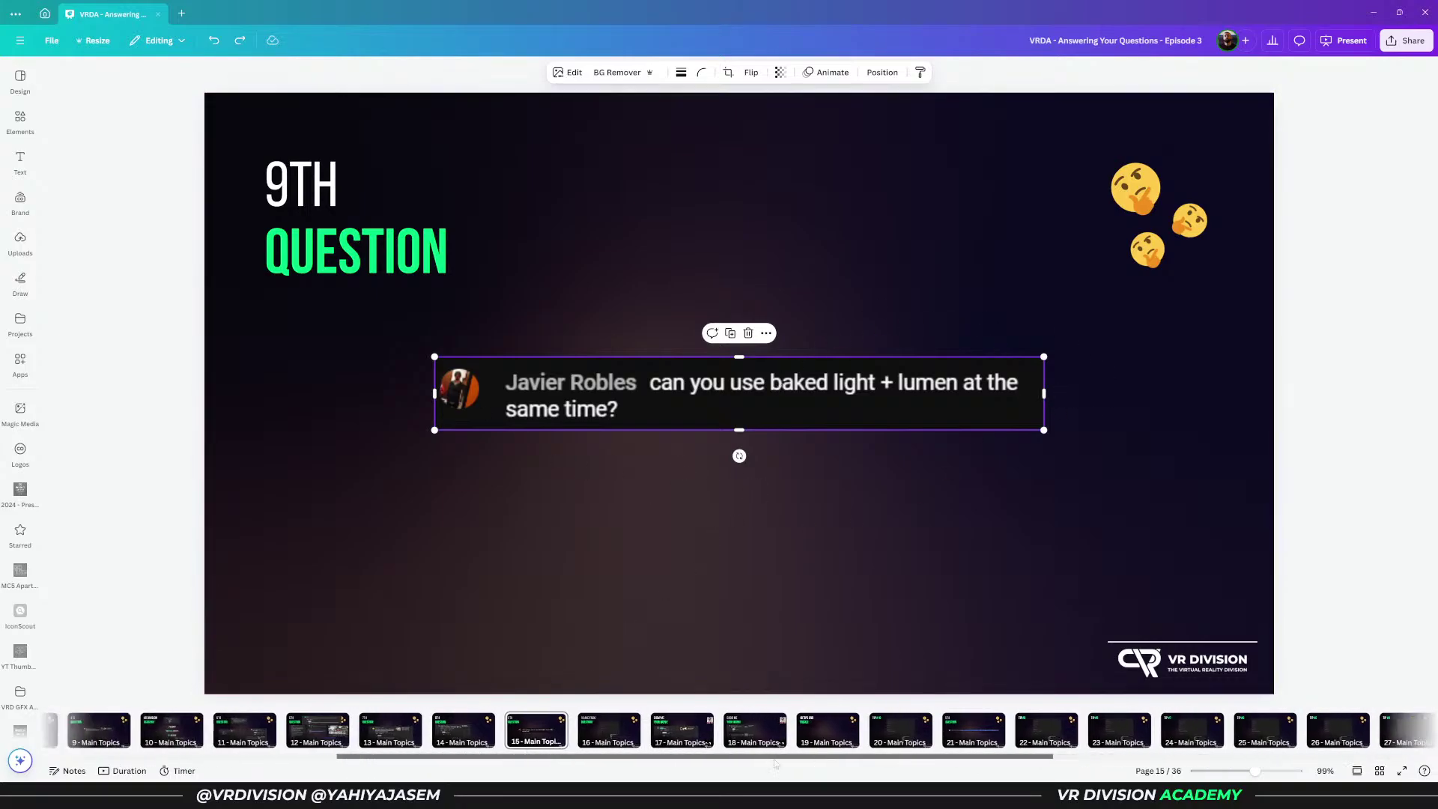
{"action": "scroll", "coordinate": [583, 753], "scroll_direction": "left", "scroll_amount": 2}
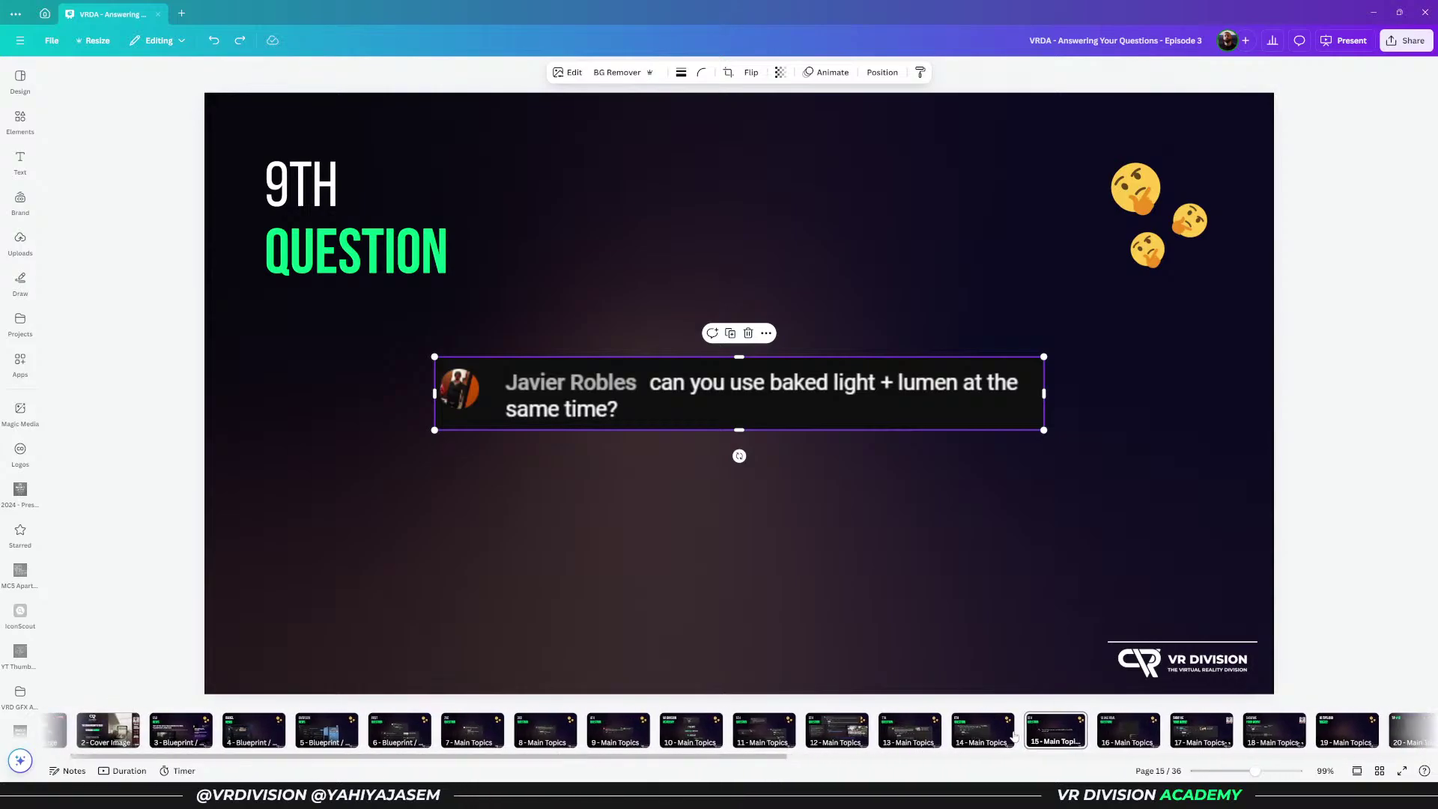
{"action": "left_click", "coordinate": [785, 732]}
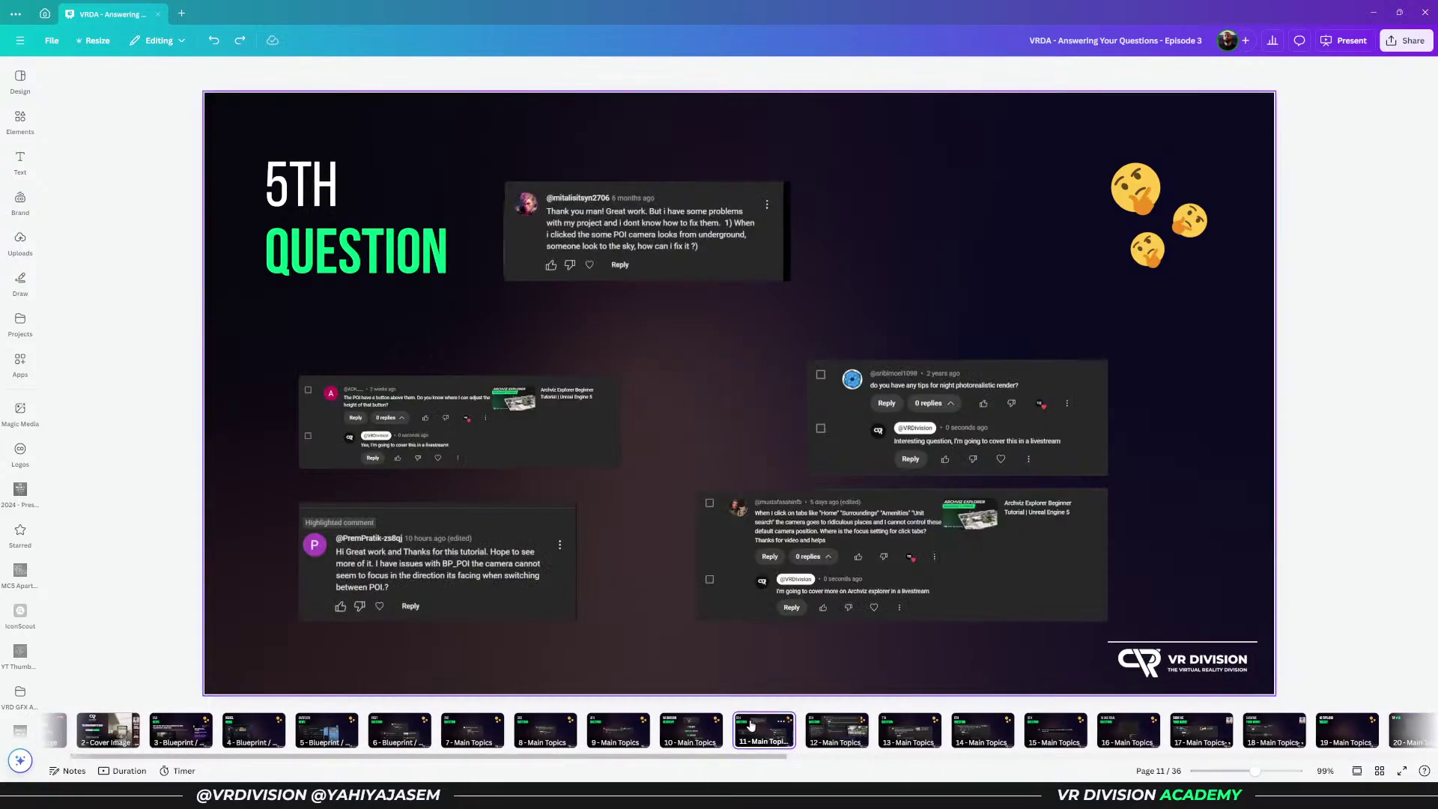
- Temporarily enlarge the comment screenshots about POI button height, tab camera focus and night rendering, undoing each resize
{"action": "left_click", "coordinate": [588, 465]}
{"action": "left_click_drag", "start_coordinate": [620, 469], "coordinate": [947, 562]}
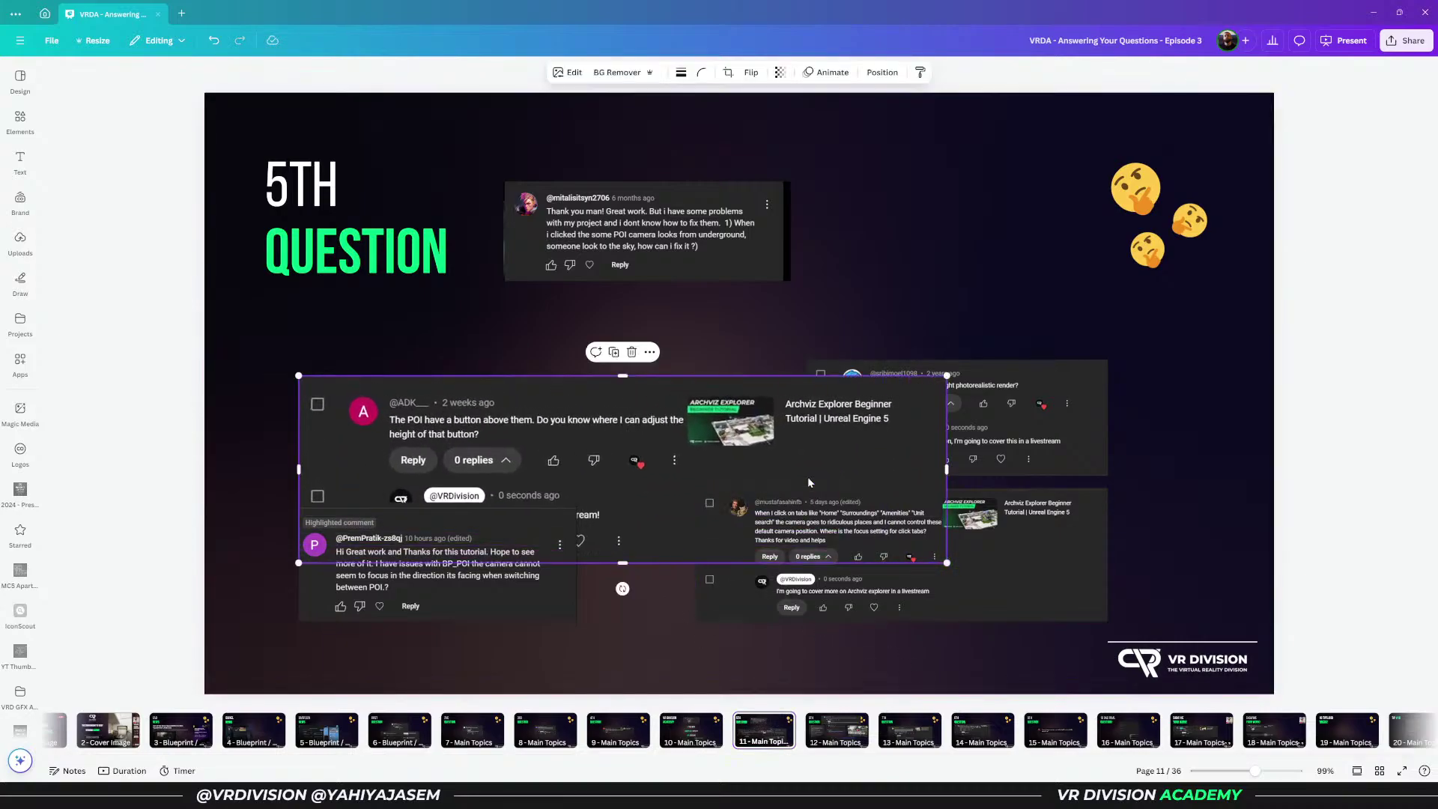
{"action": "key", "text": "ctrl+z"}
{"action": "left_click", "coordinate": [959, 442]}
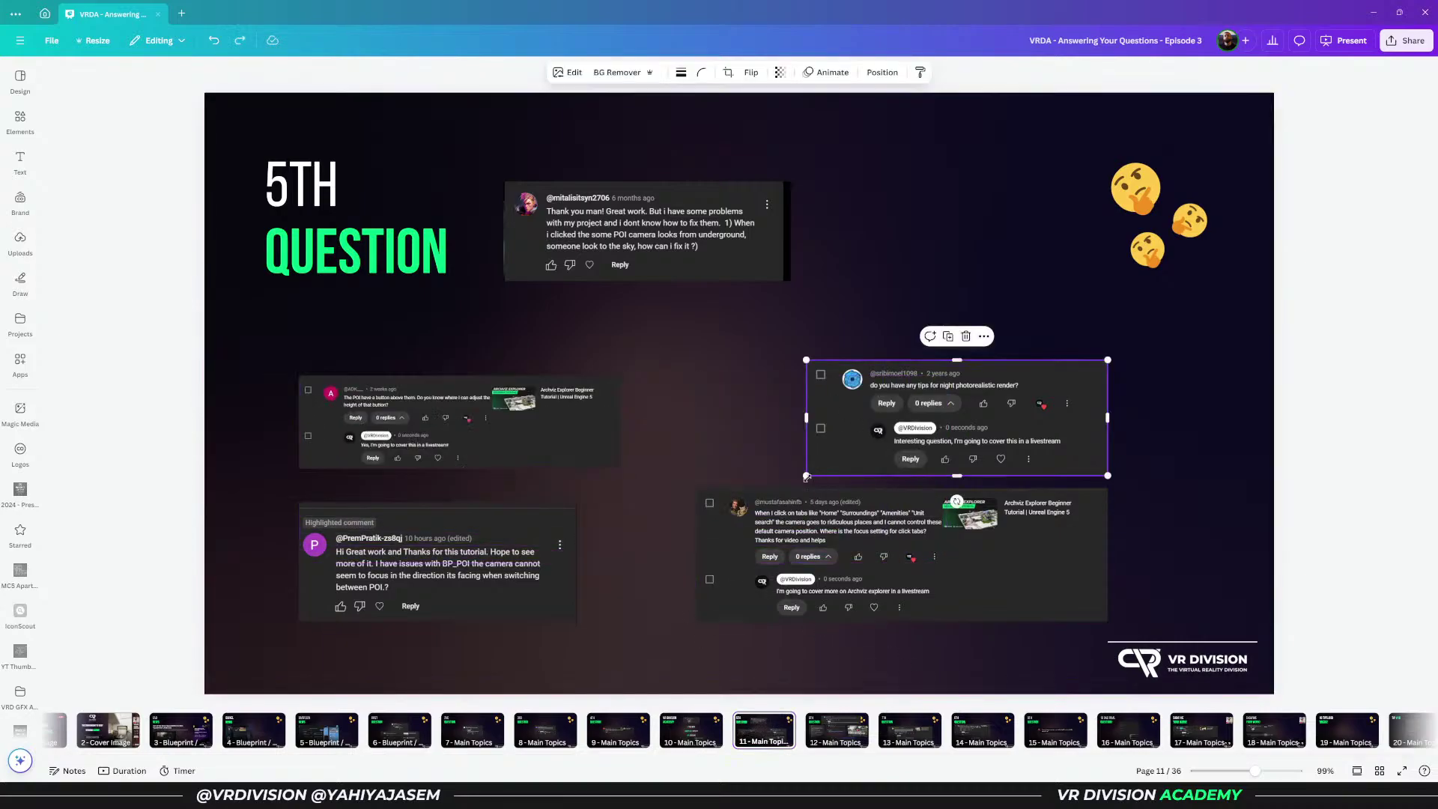
{"action": "left_click", "coordinate": [701, 505]}
{"action": "left_click_drag", "start_coordinate": [697, 487], "coordinate": [317, 364]}
{"action": "key", "text": "ctrl+z"}
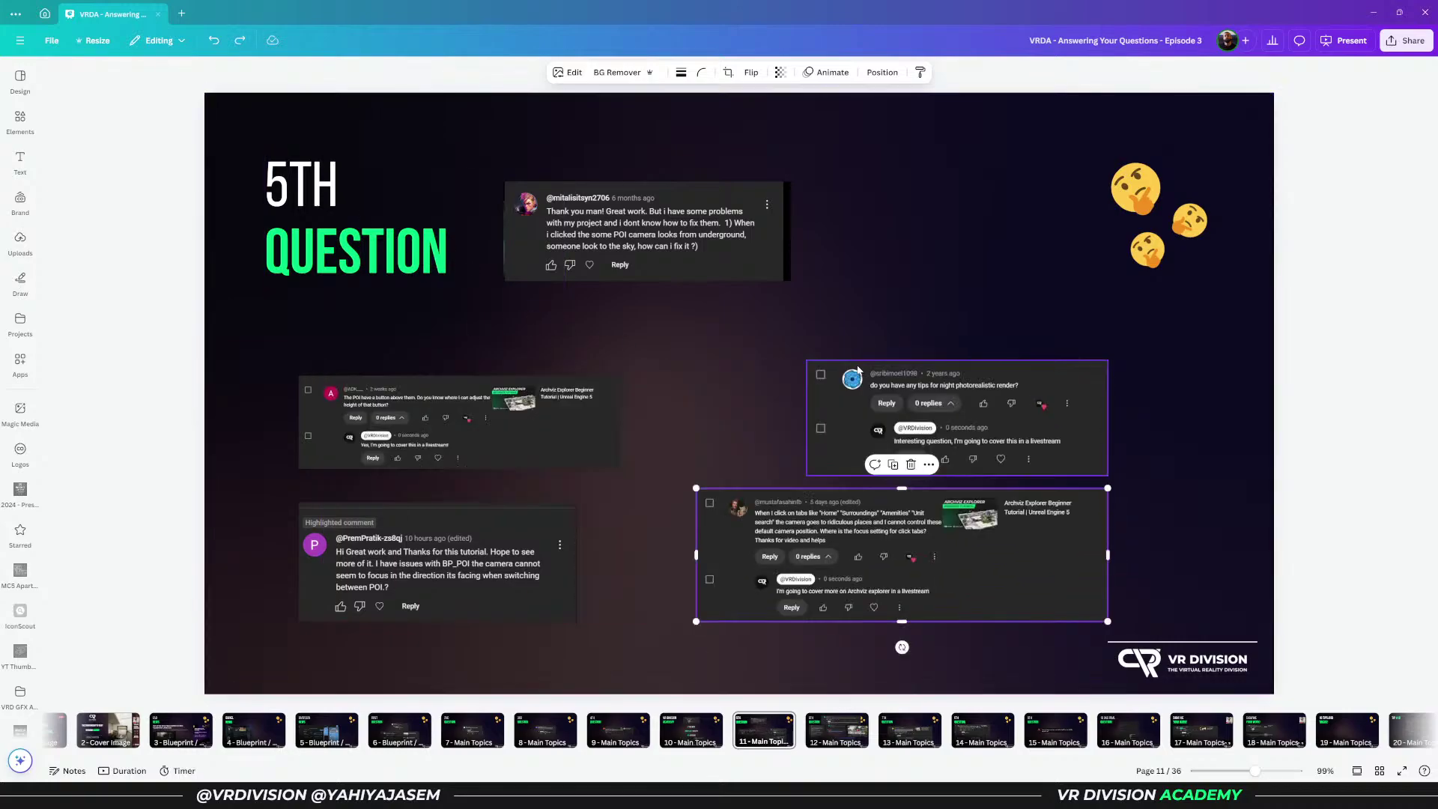
{"action": "left_click", "coordinate": [859, 369]}
{"action": "mouse_move", "coordinate": [804, 364]}
{"action": "left_mouse_down"}
{"action": "mouse_move", "coordinate": [604, 283]}
{"action": "mouse_move", "coordinate": [806, 358]}
{"action": "left_mouse_up"}
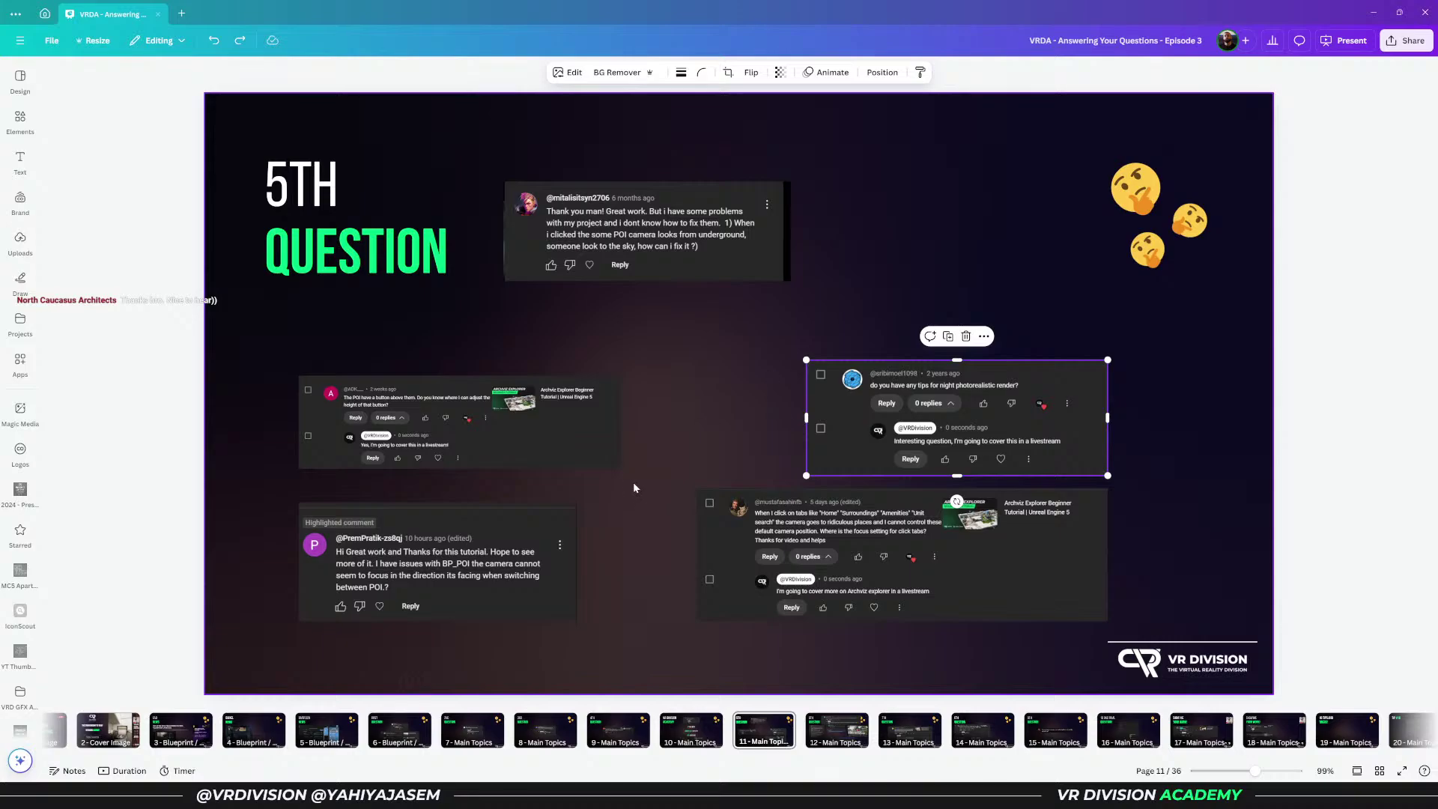
- Go back through page 10 to the presentation's two cover pages, and minimize Canva to return to the Demonstration_01 level
{"action": "key", "text": "Page_Up"}
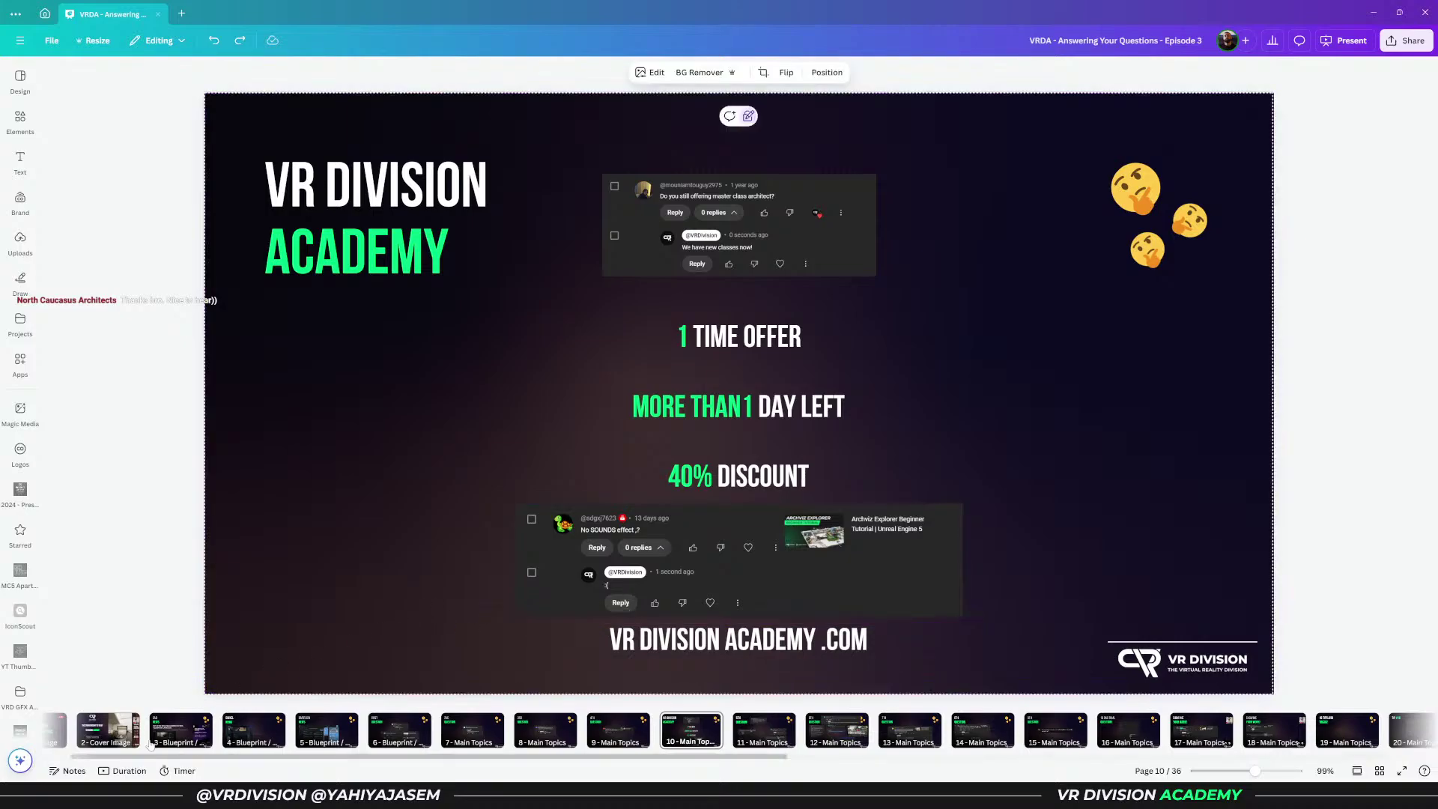
{"action": "scroll", "coordinate": [69, 758], "scroll_direction": "left", "scroll_amount": 2}
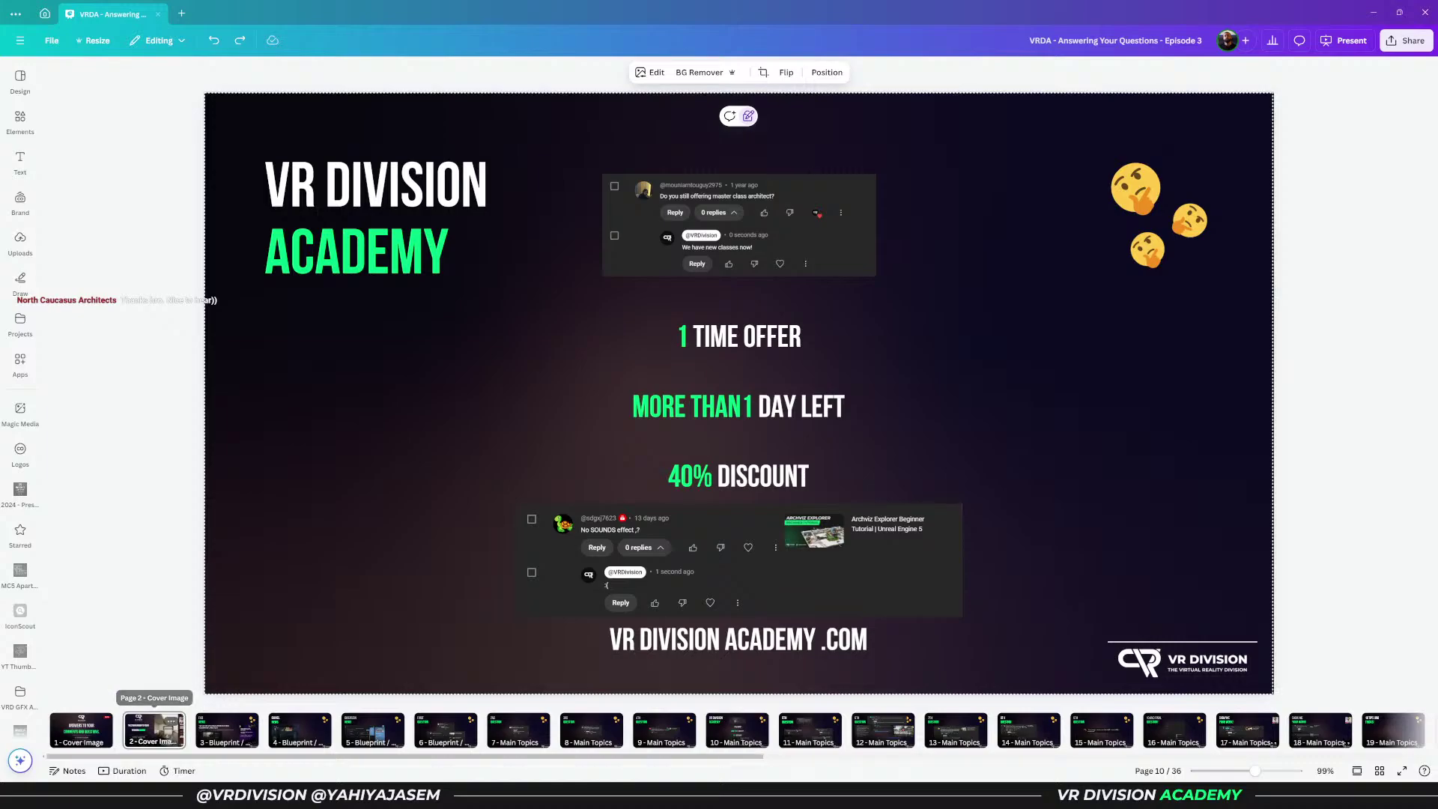
{"action": "left_click", "coordinate": [153, 729]}
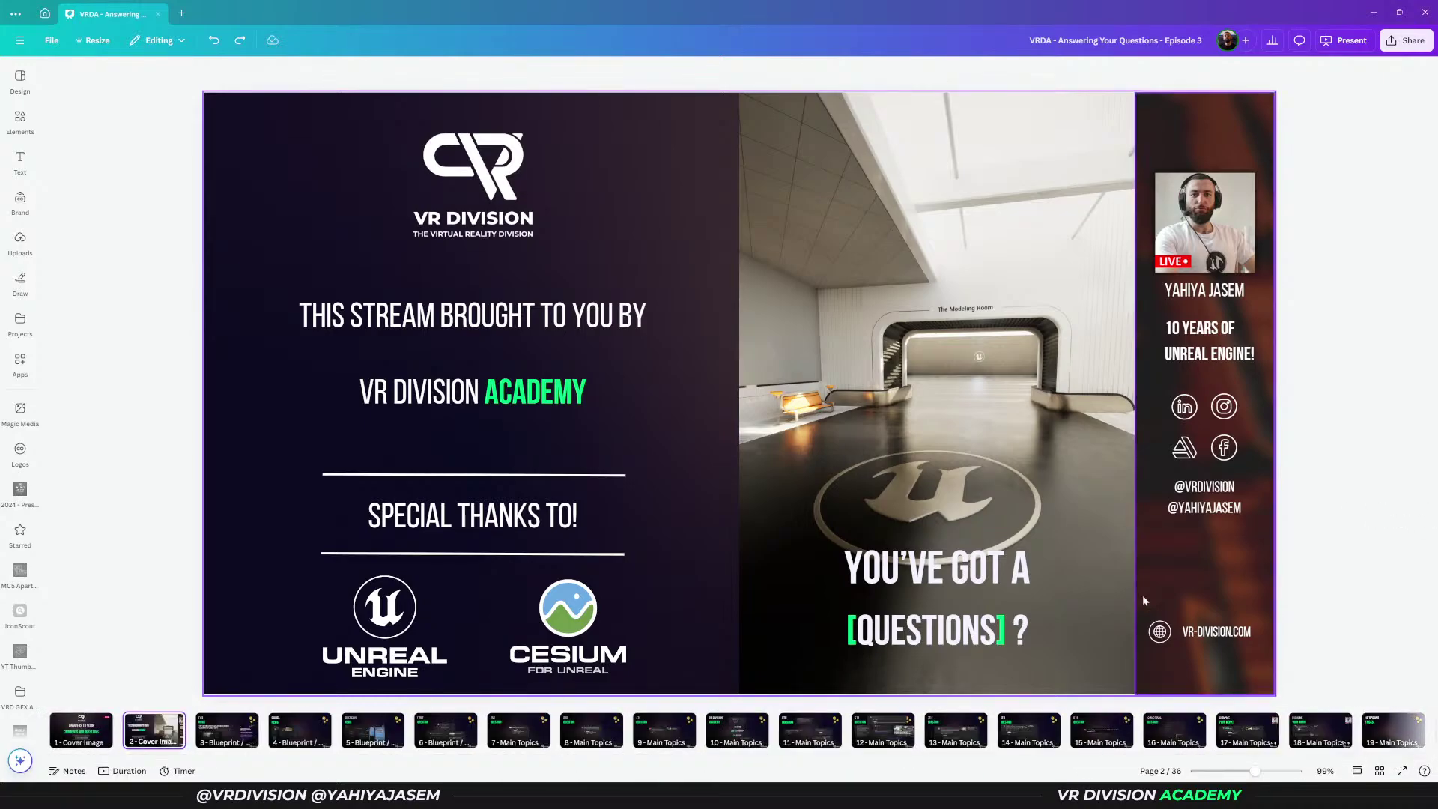
{"action": "left_click", "coordinate": [63, 733]}
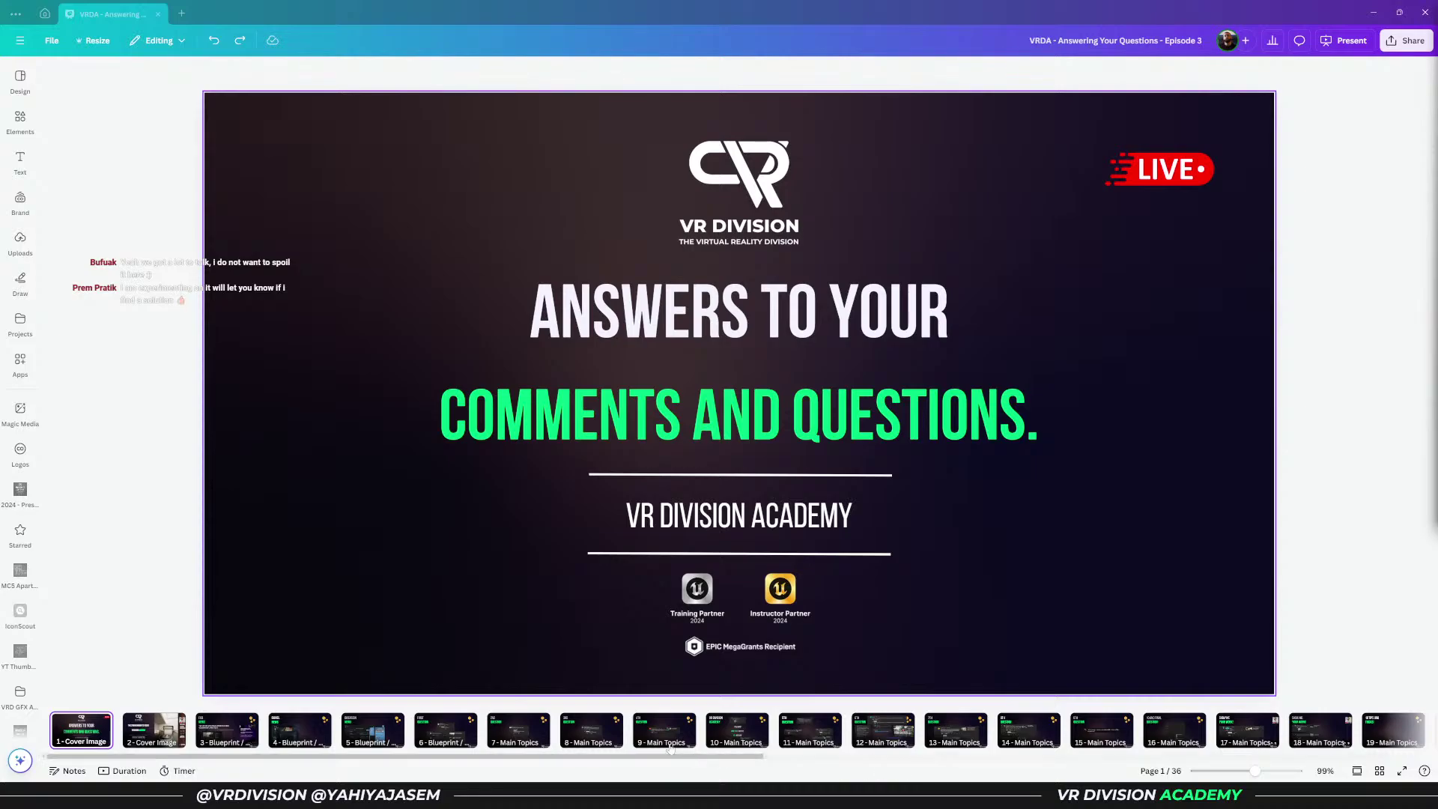
{"action": "left_click", "coordinate": [1373, 13]}
{"action": "right_click_drag", "start_coordinate": [775, 349], "coordinate": [770, 353]}
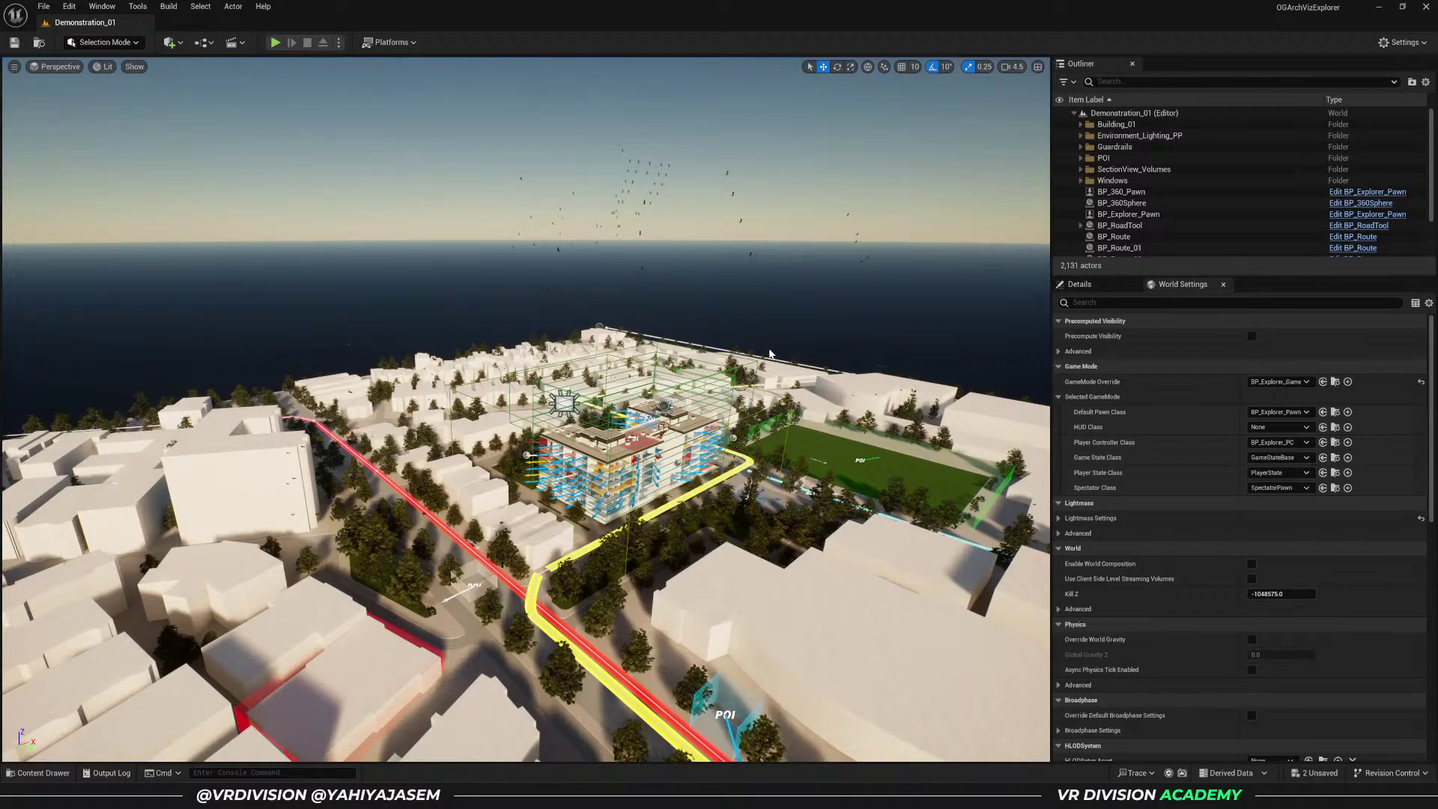